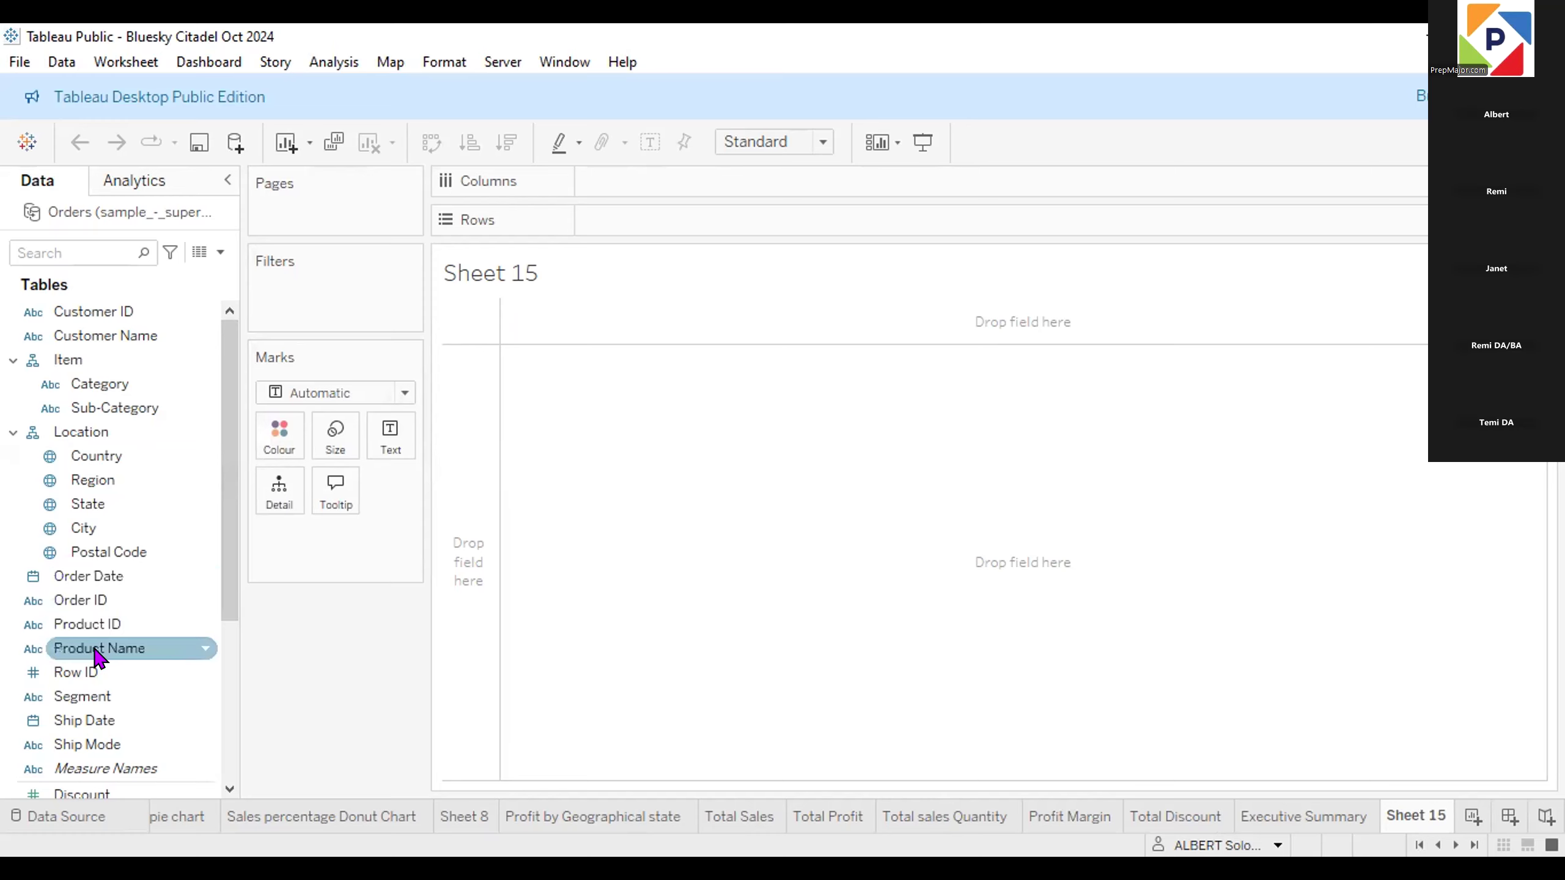
Put Product Name on Rows with all members added, and look through the full product list.
left_click_drag(97, 658, 680, 219)
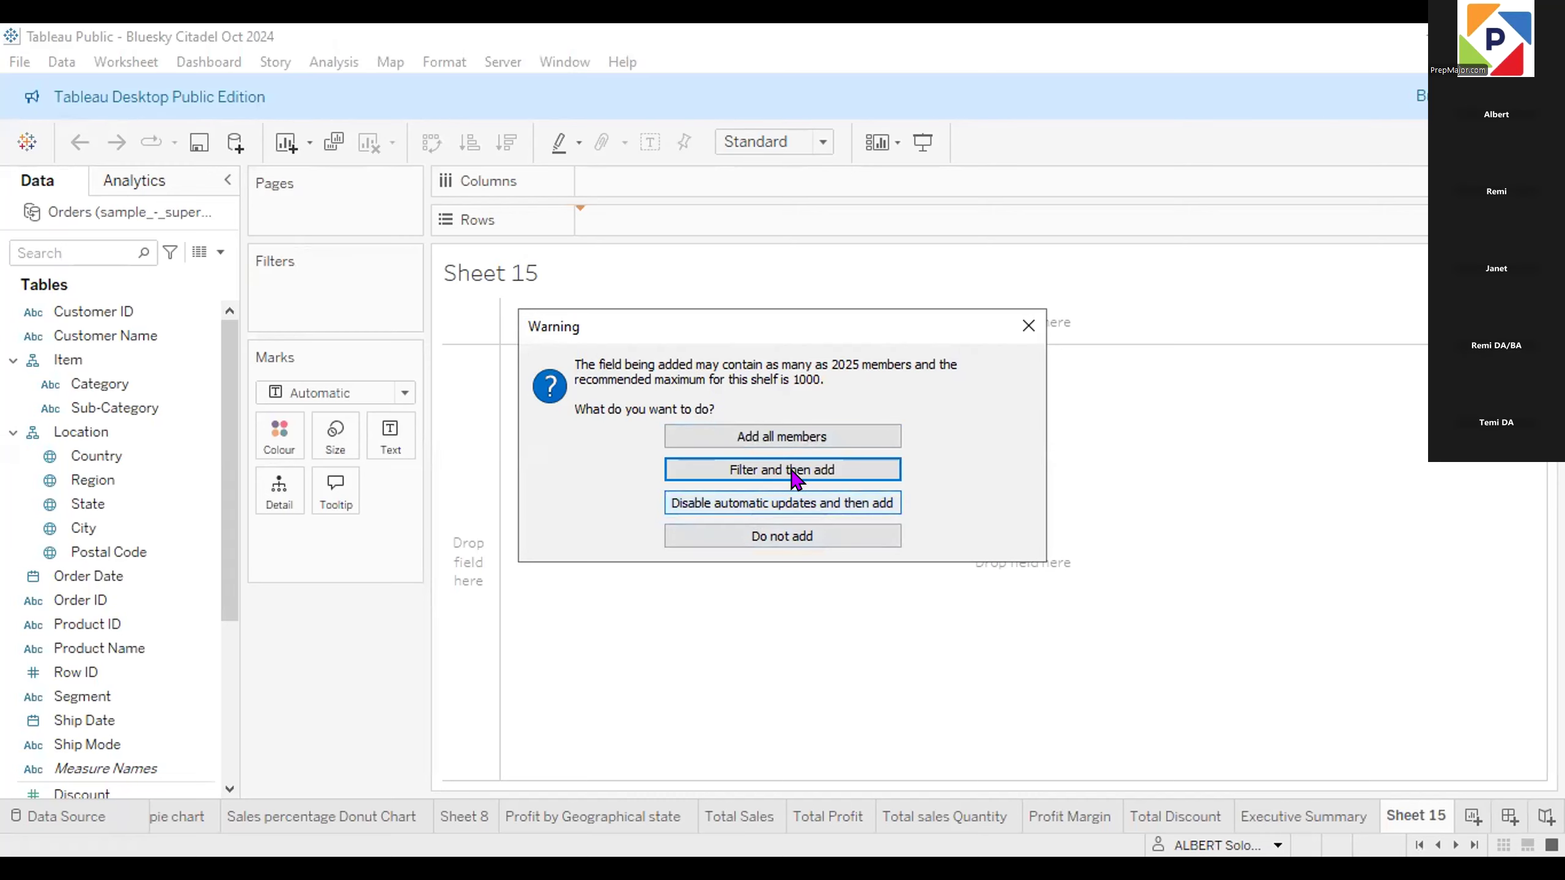
left_click(799, 437)
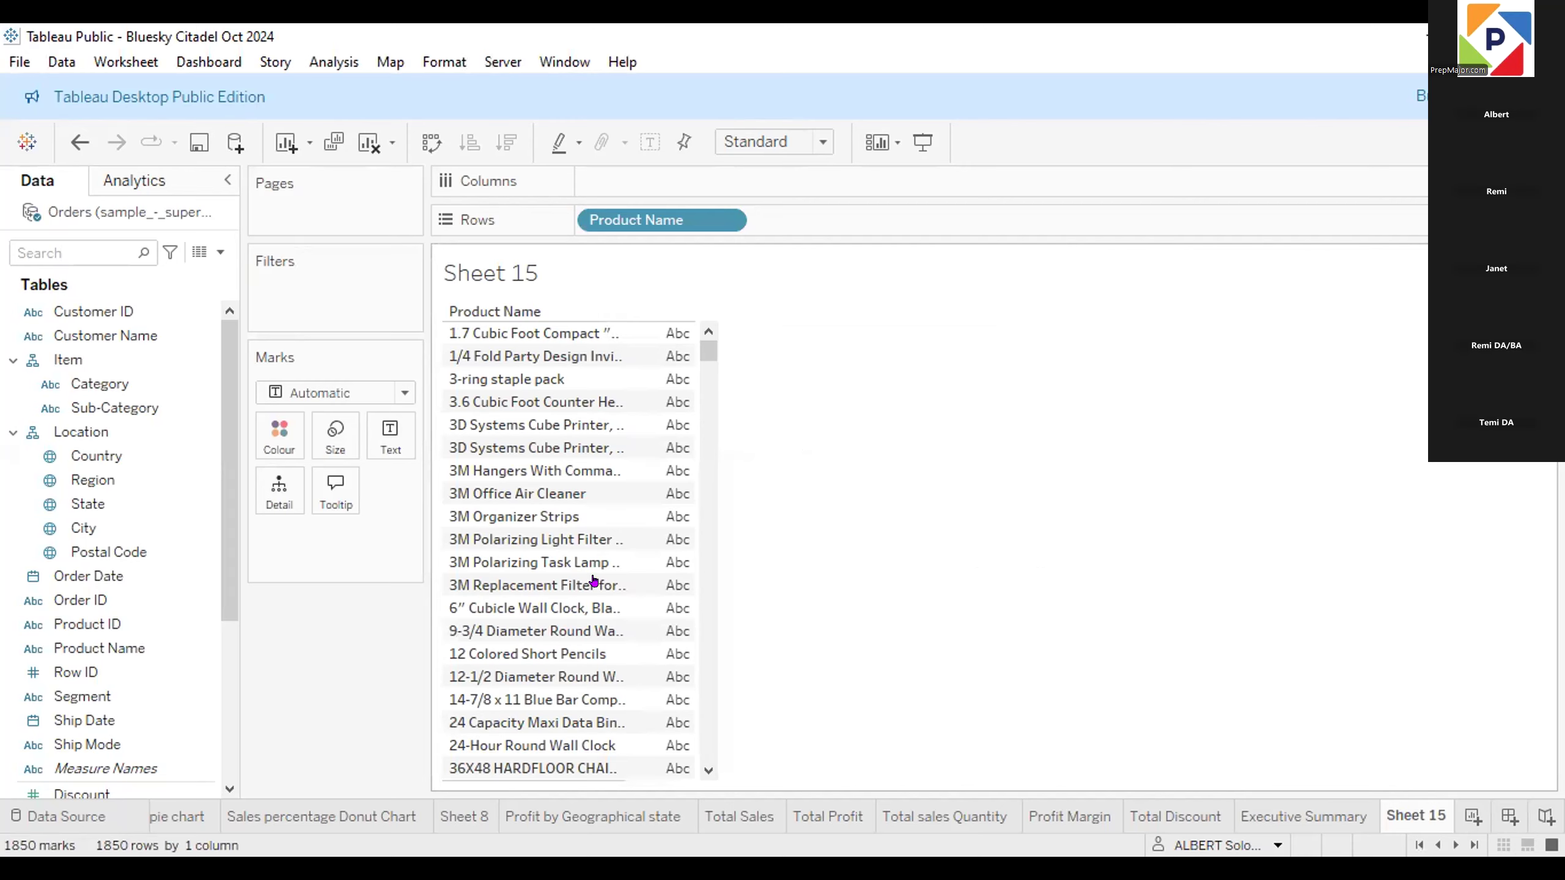
scroll(537, 686, "down", 15)
scroll(538, 685, "down", 20)
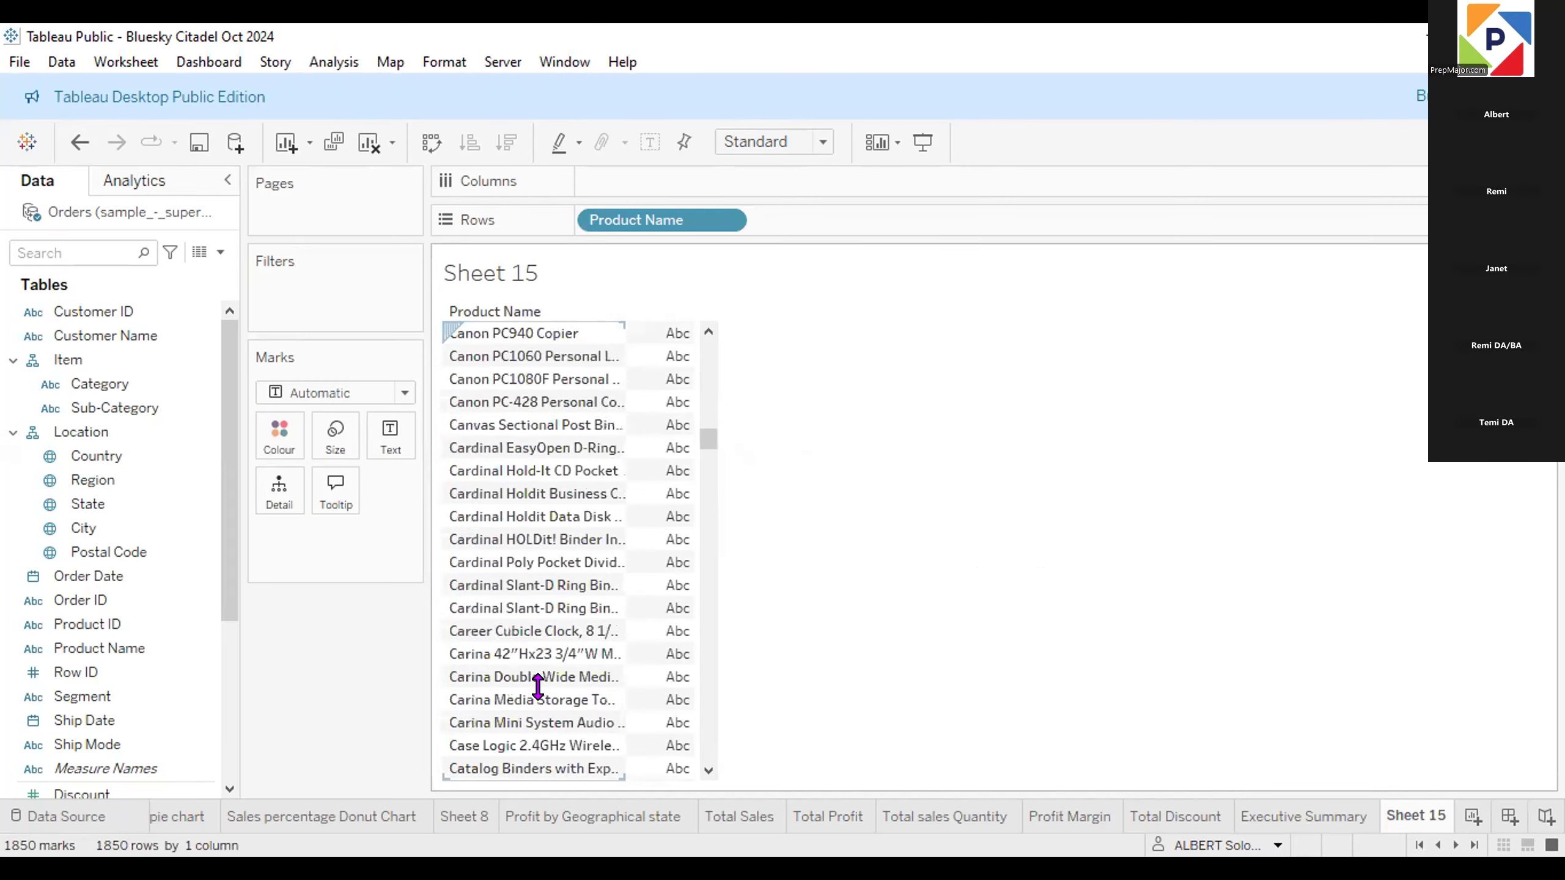
scroll(537, 685, "down", 20)
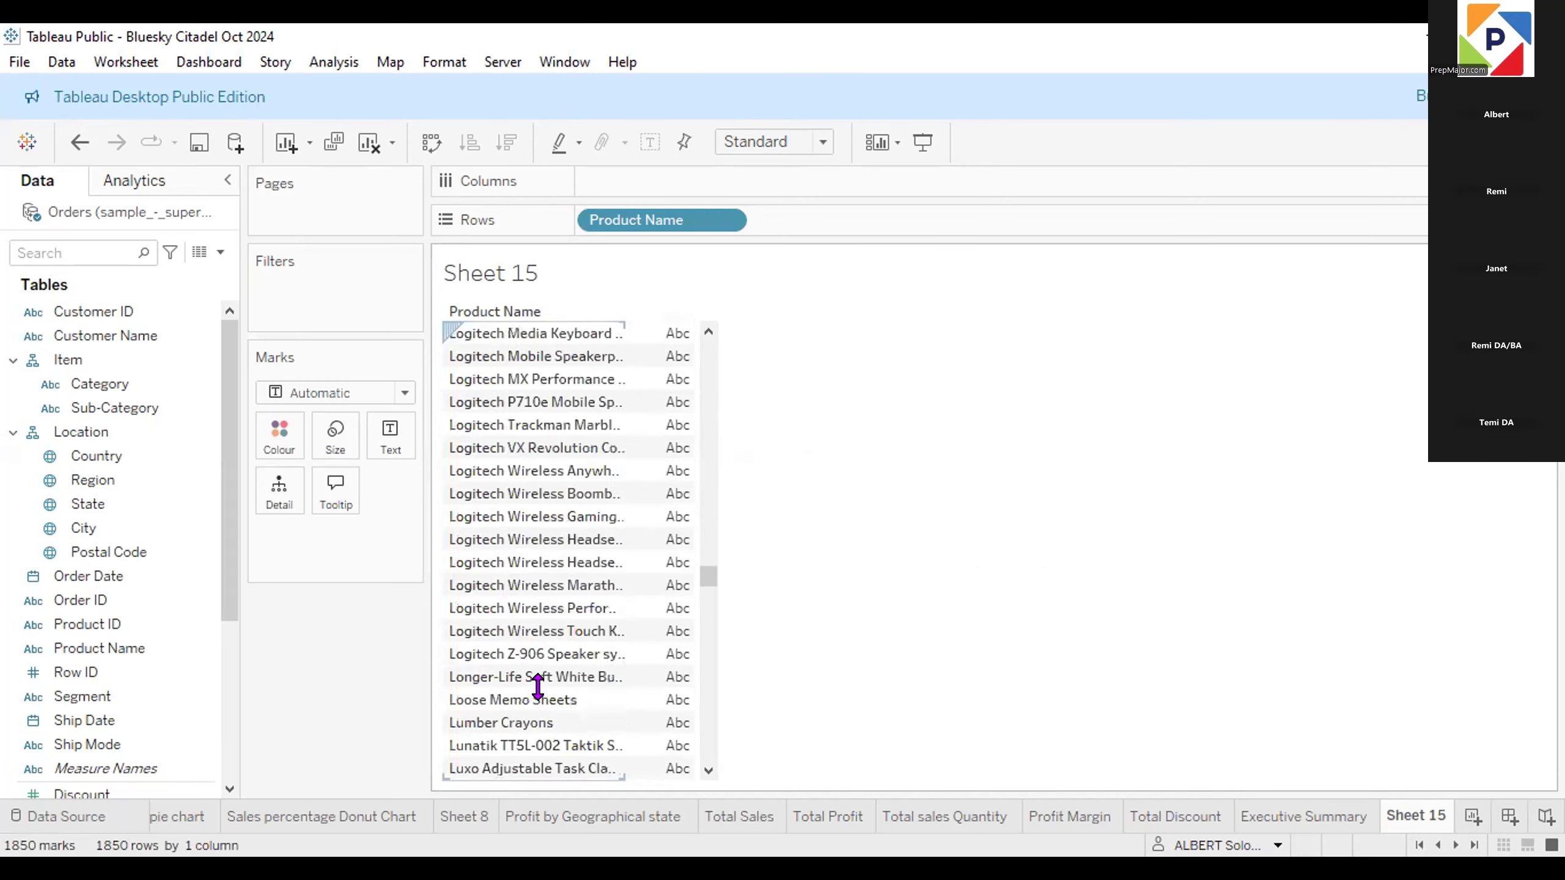
scroll(537, 685, "down", 10)
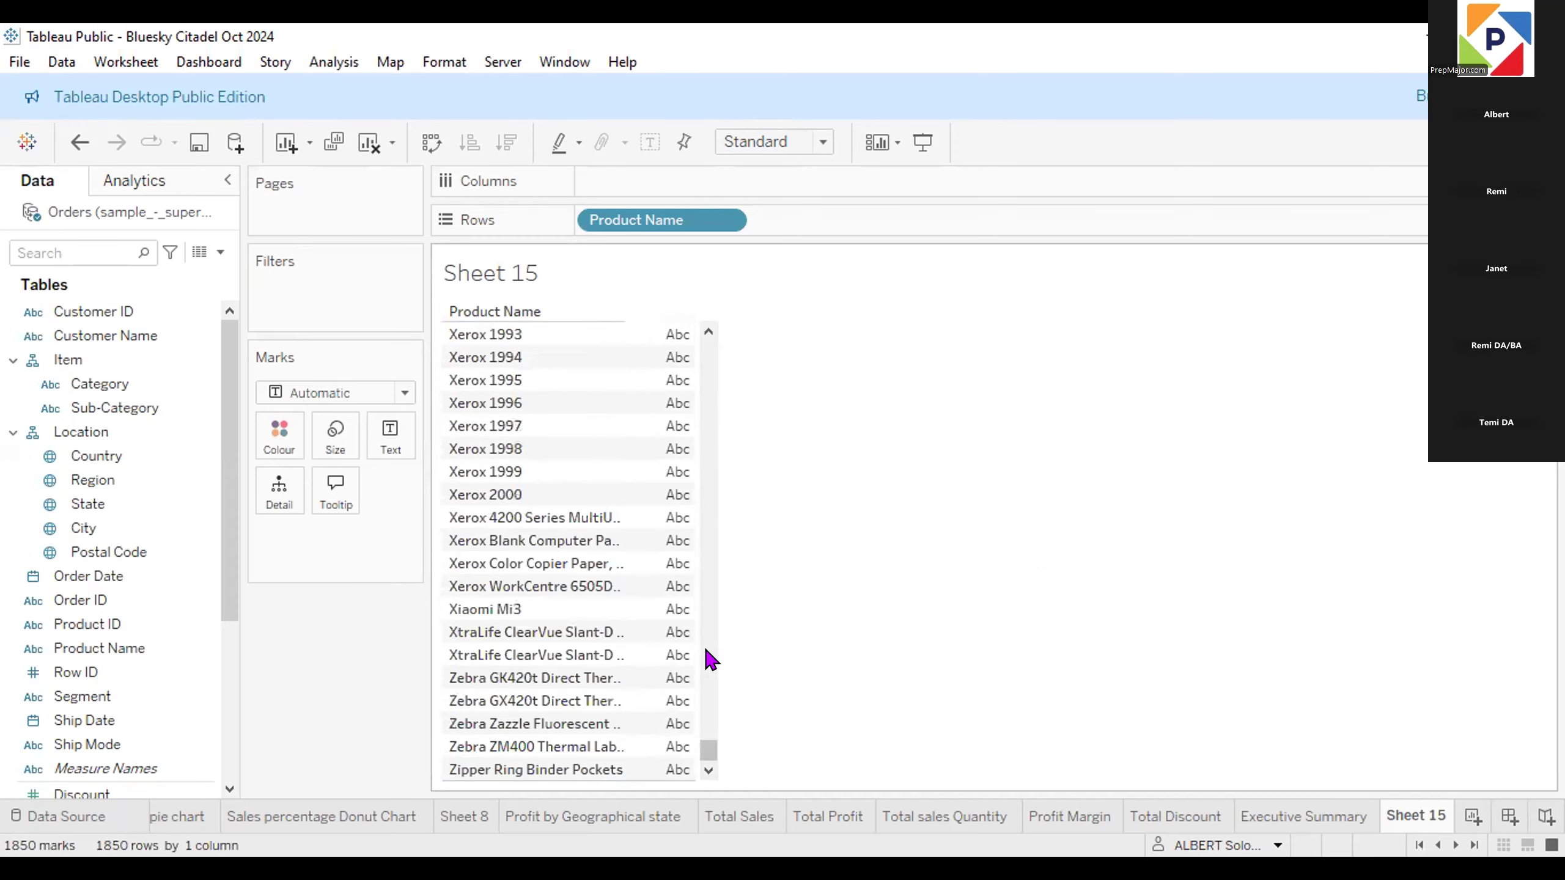
left_click_drag(706, 750, 706, 333)
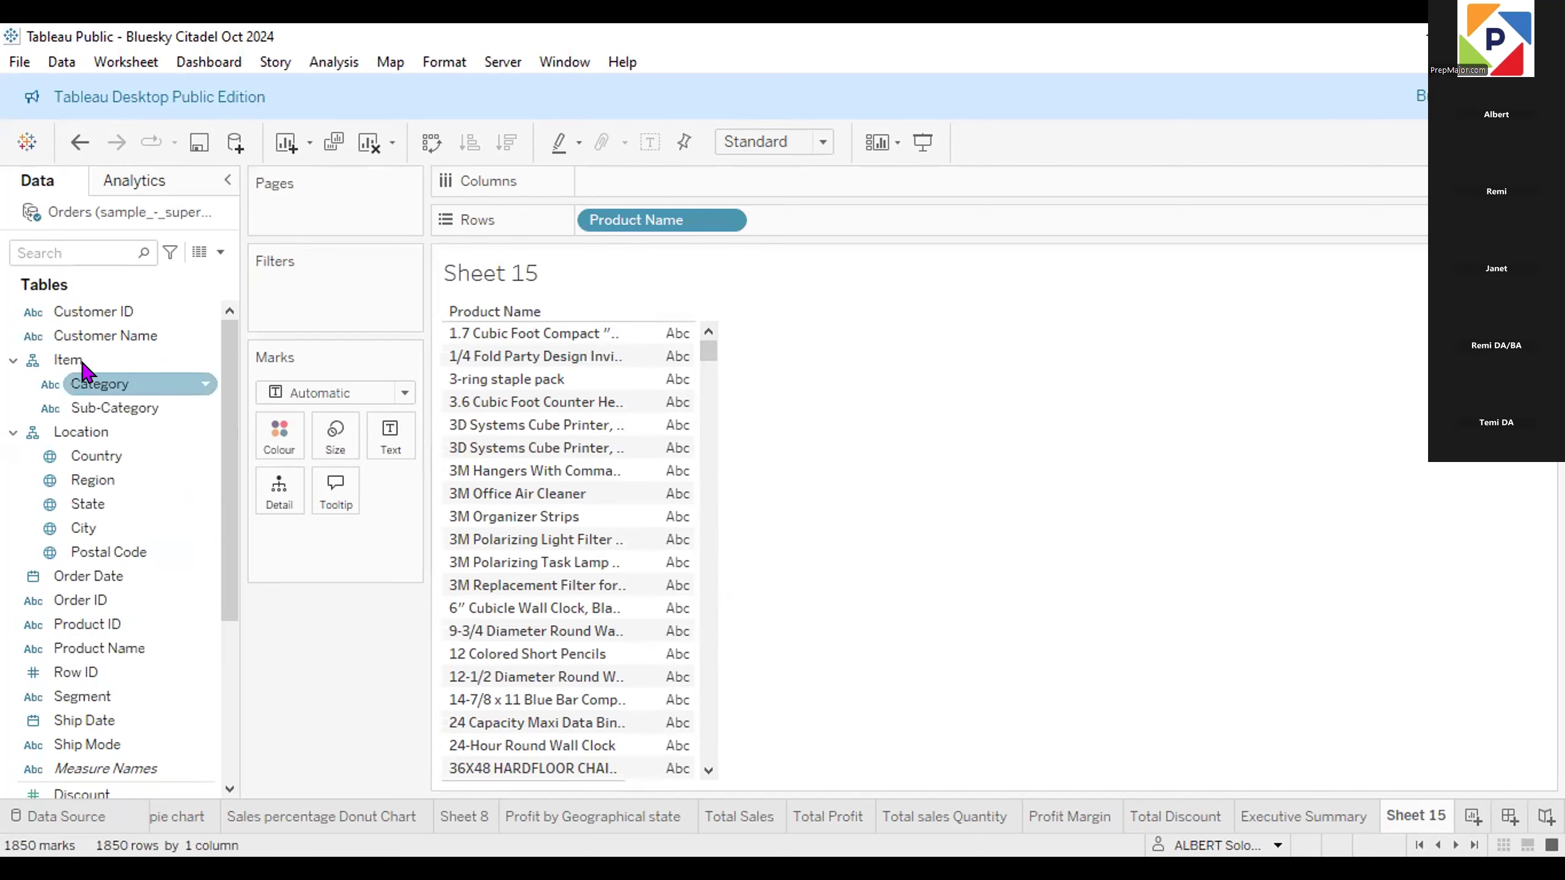
Add Sales to Columns to chart the sum of sales for each product.
scroll(228, 646, "down", 4)
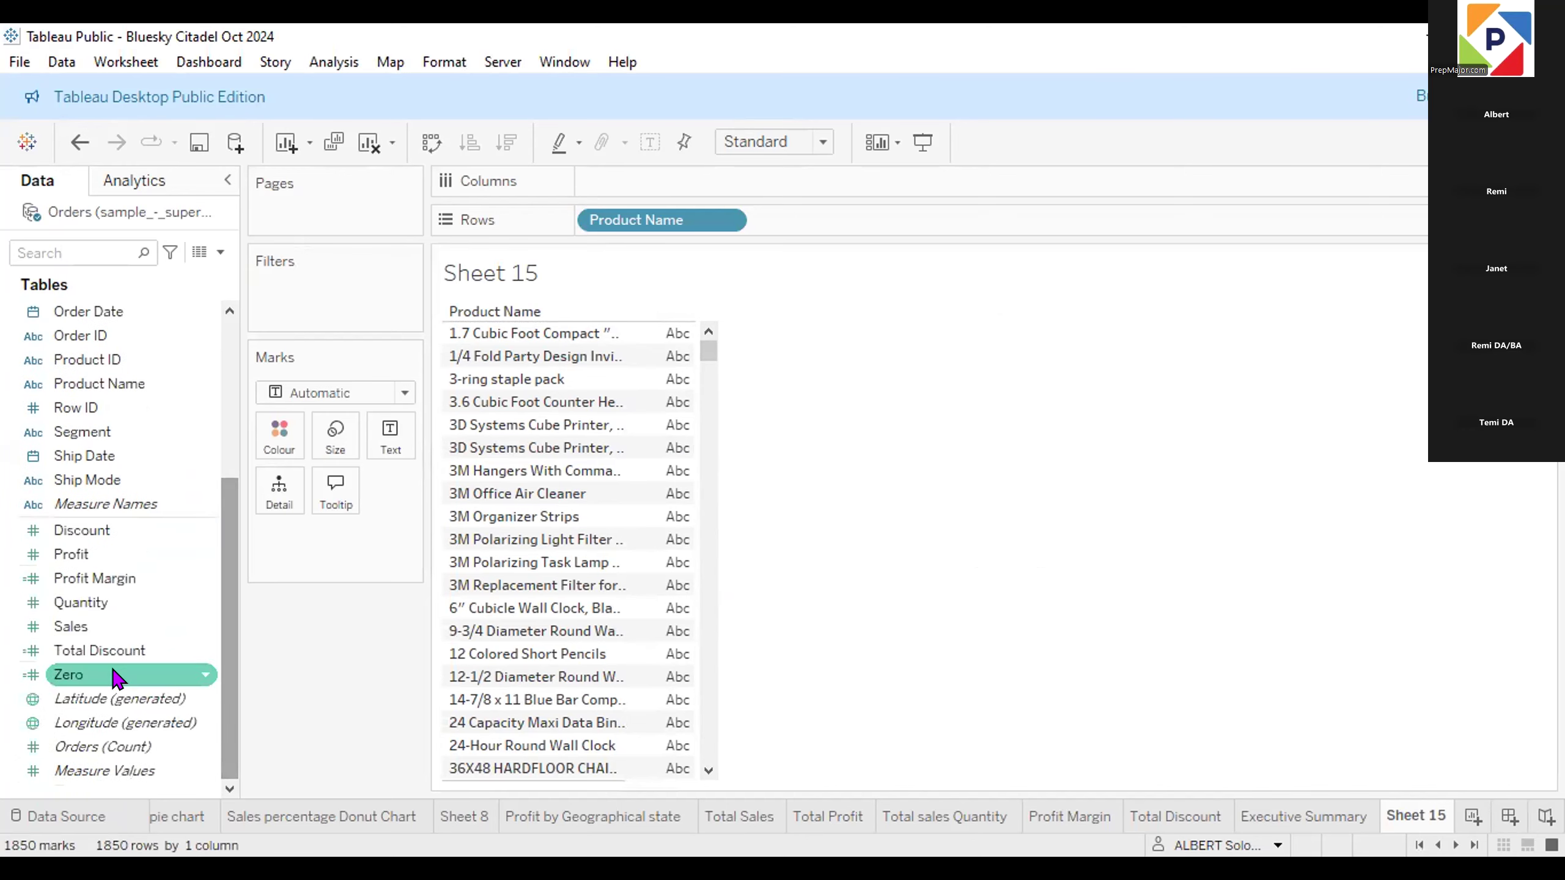
left_click(76, 635)
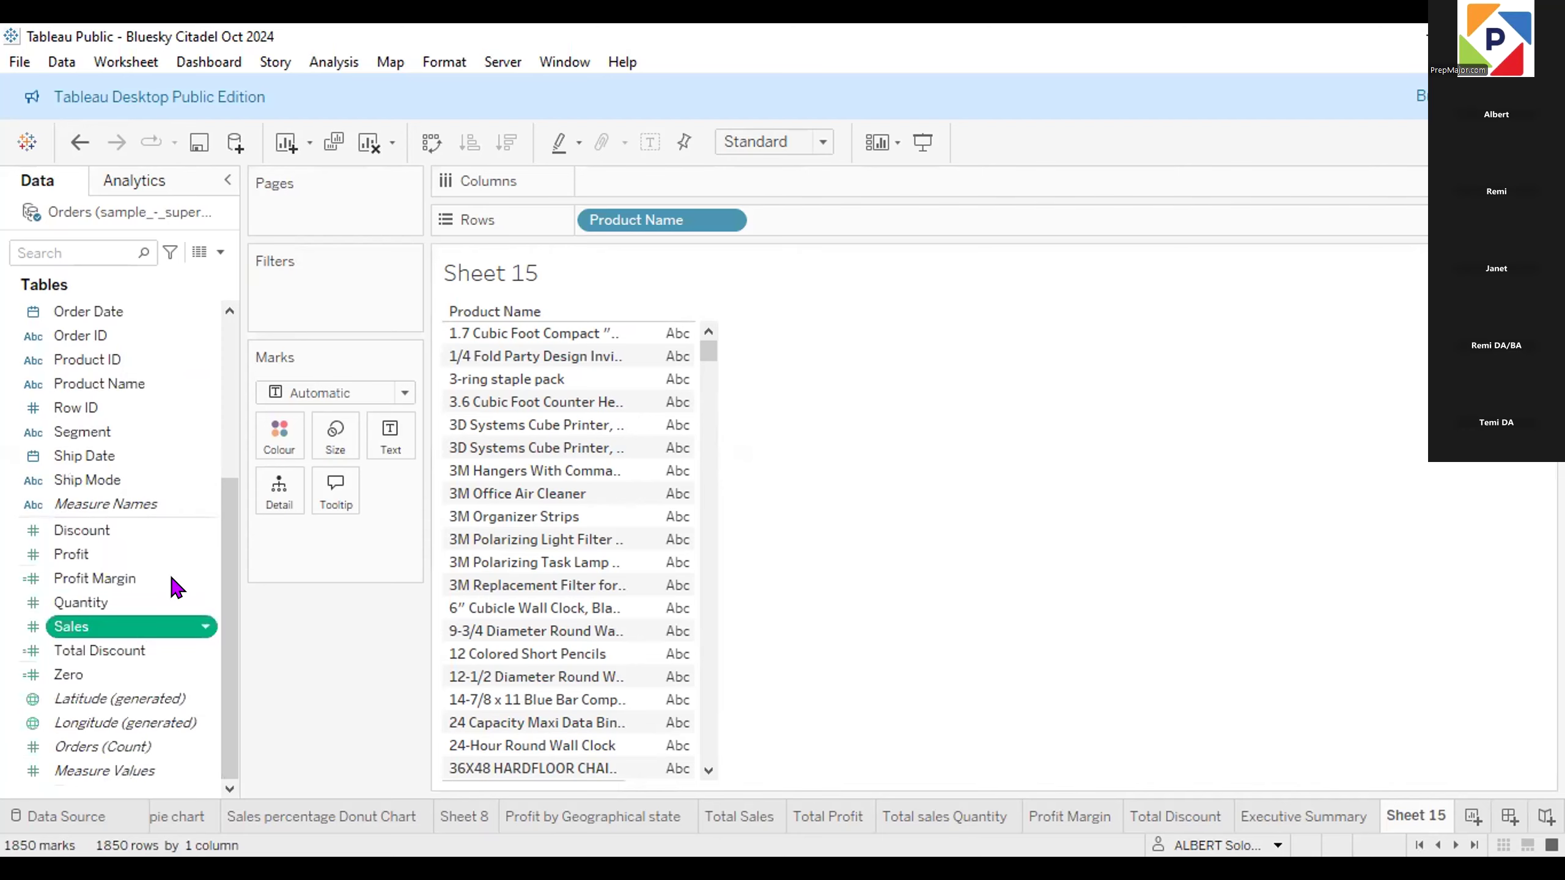
left_click_drag(609, 196, 608, 196)
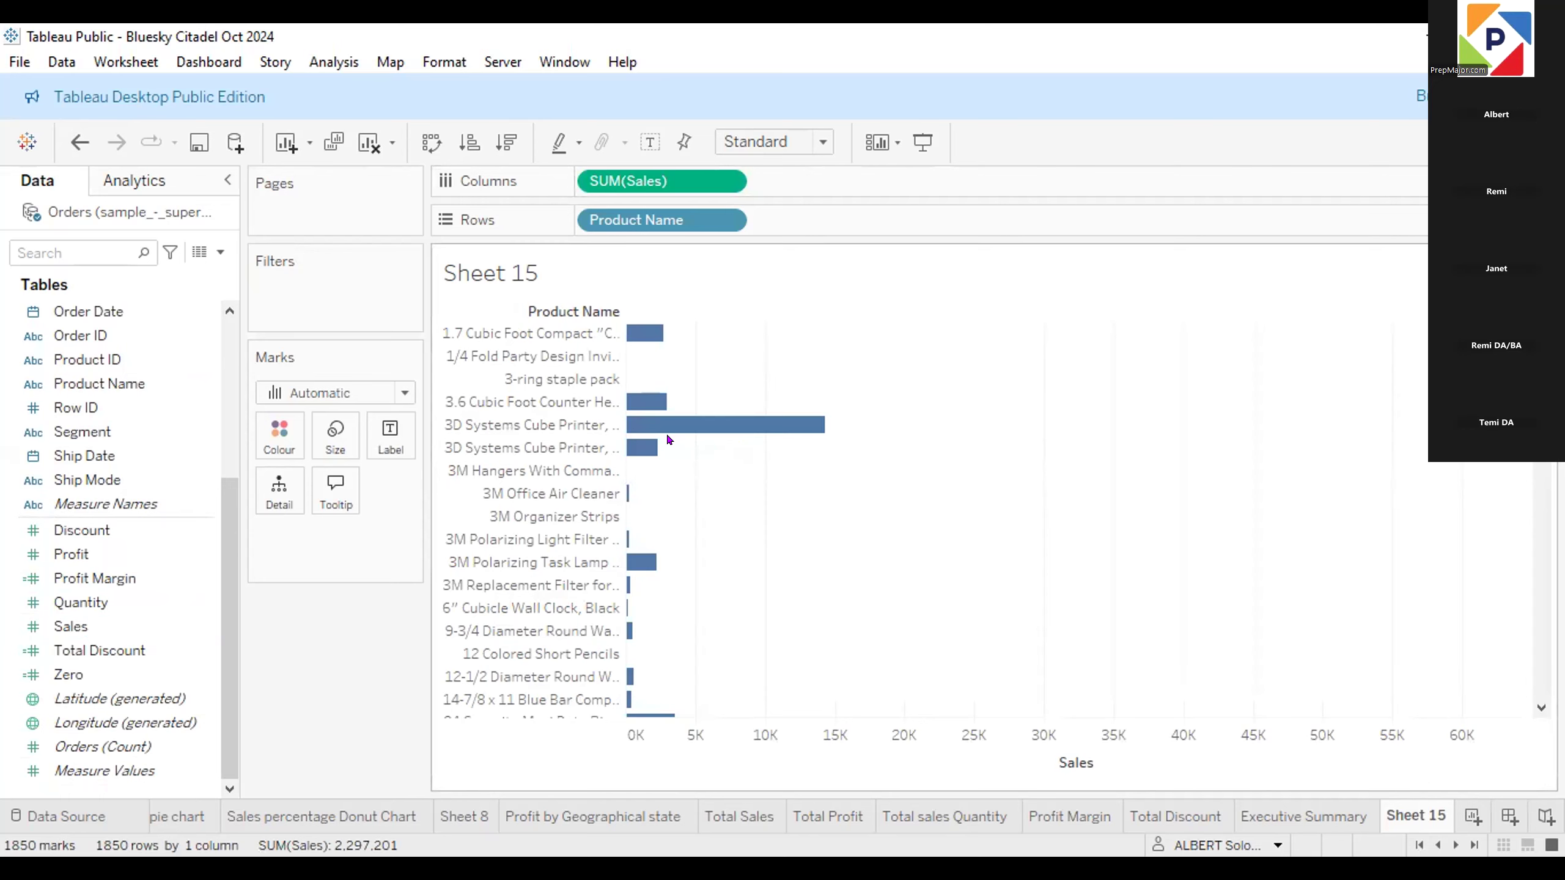
Try the descending sort by sales, clear it, and sort the products ascending to look through the lowest sellers.
left_click(506, 146)
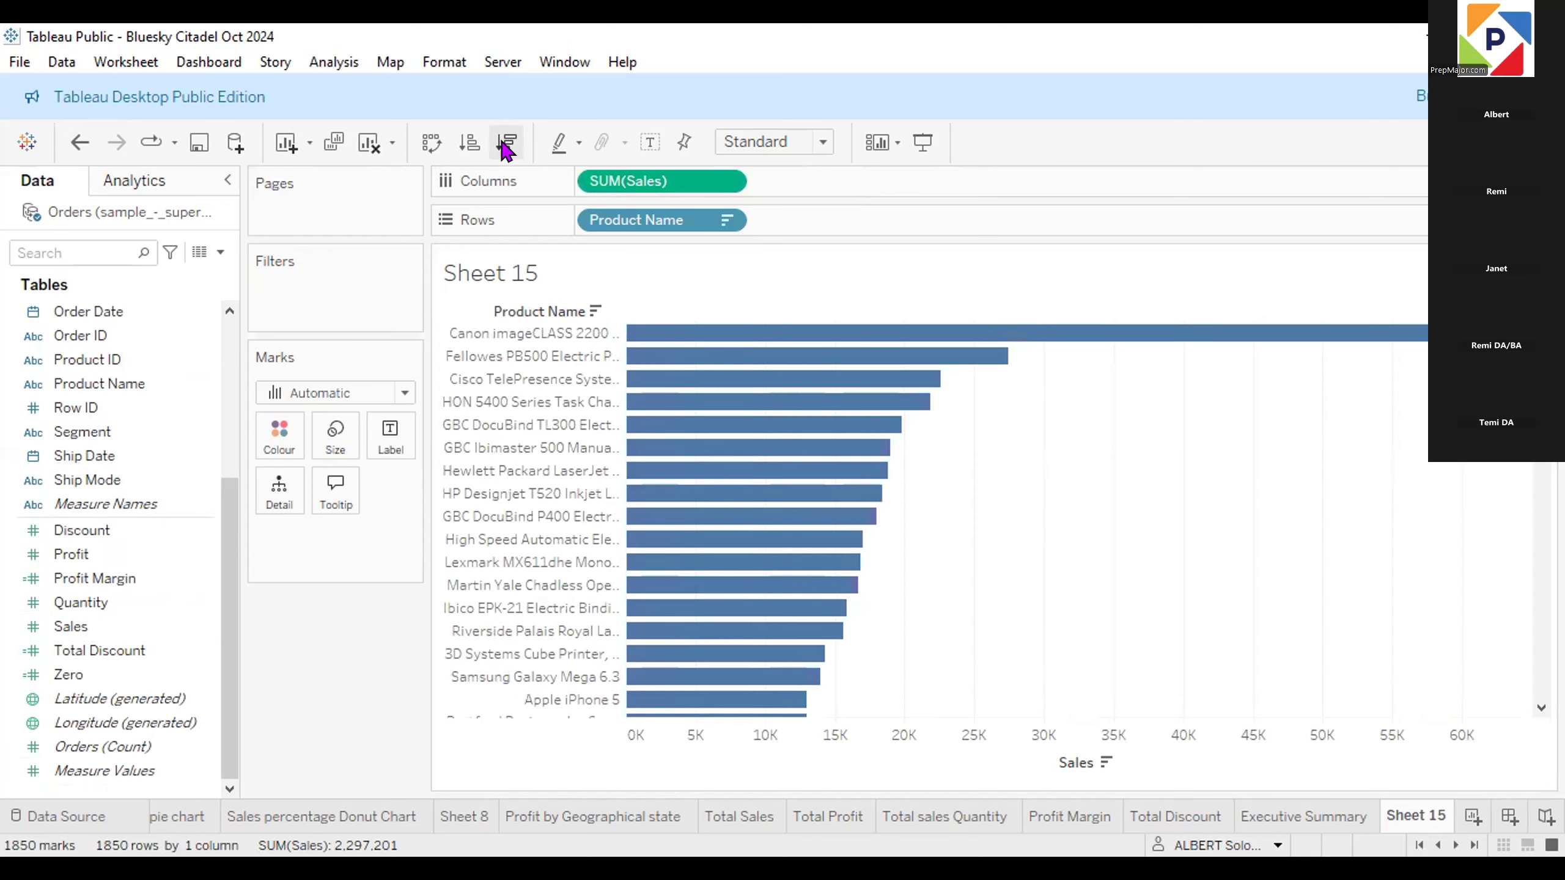
left_click(506, 146)
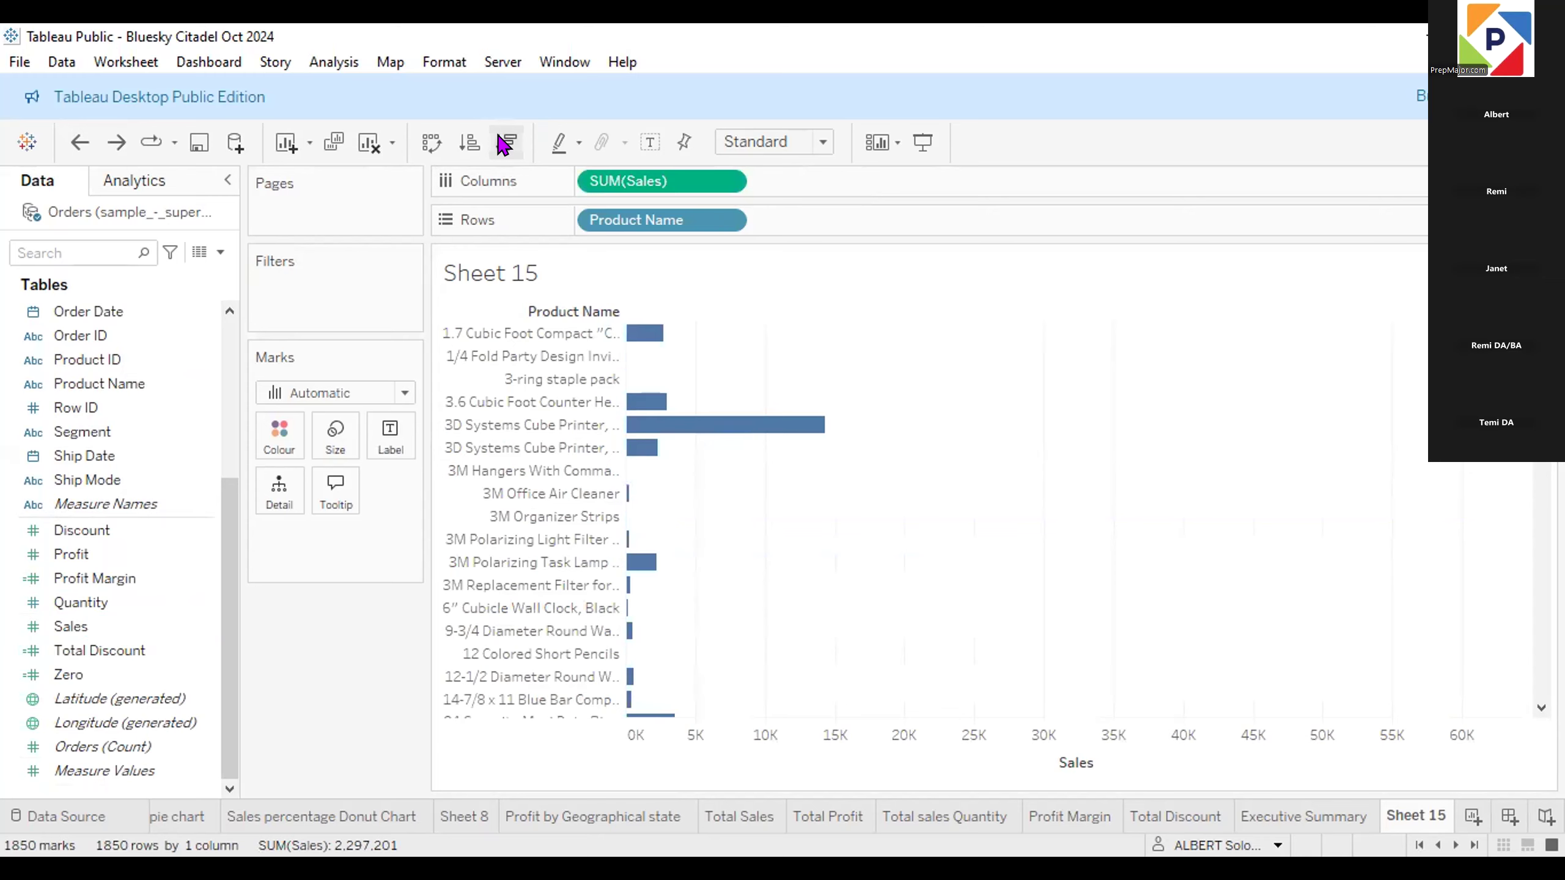
left_click(468, 145)
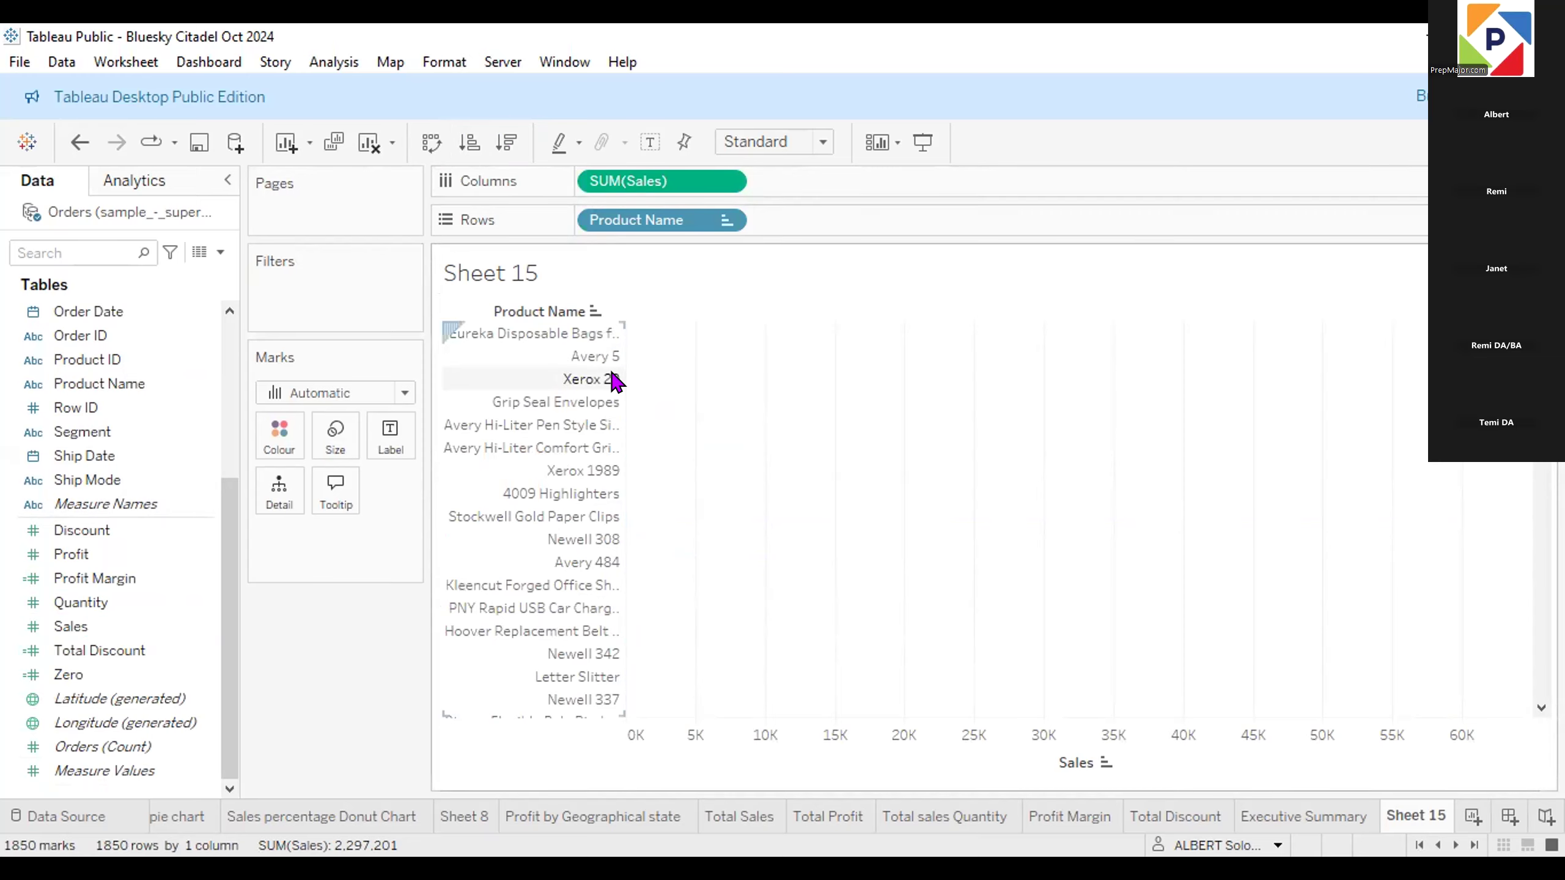
scroll(663, 553, "down", 15)
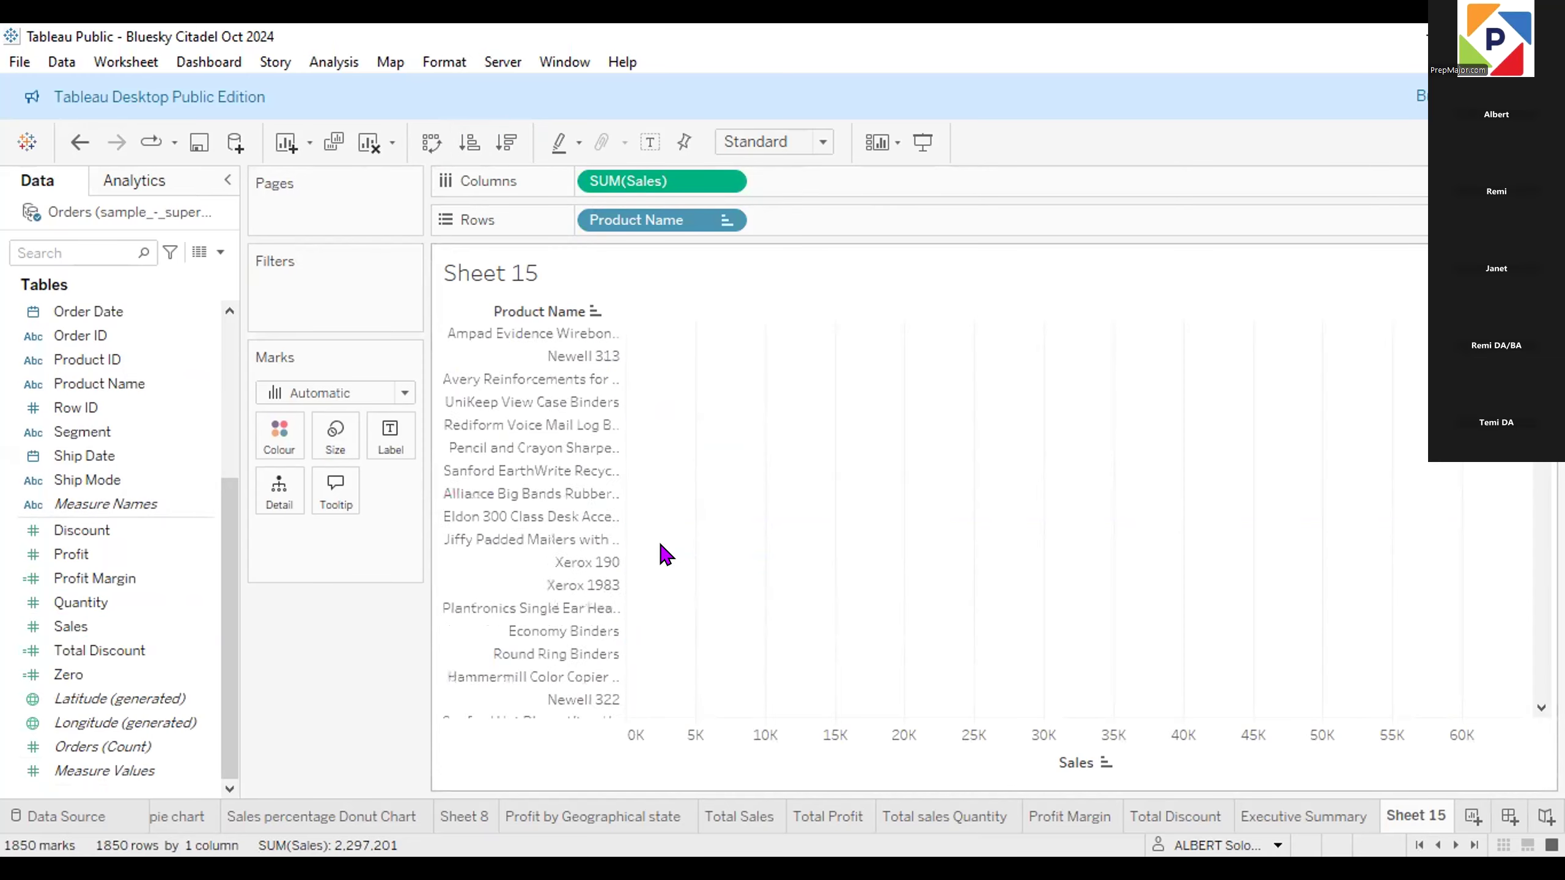
scroll(664, 553, "down", 20)
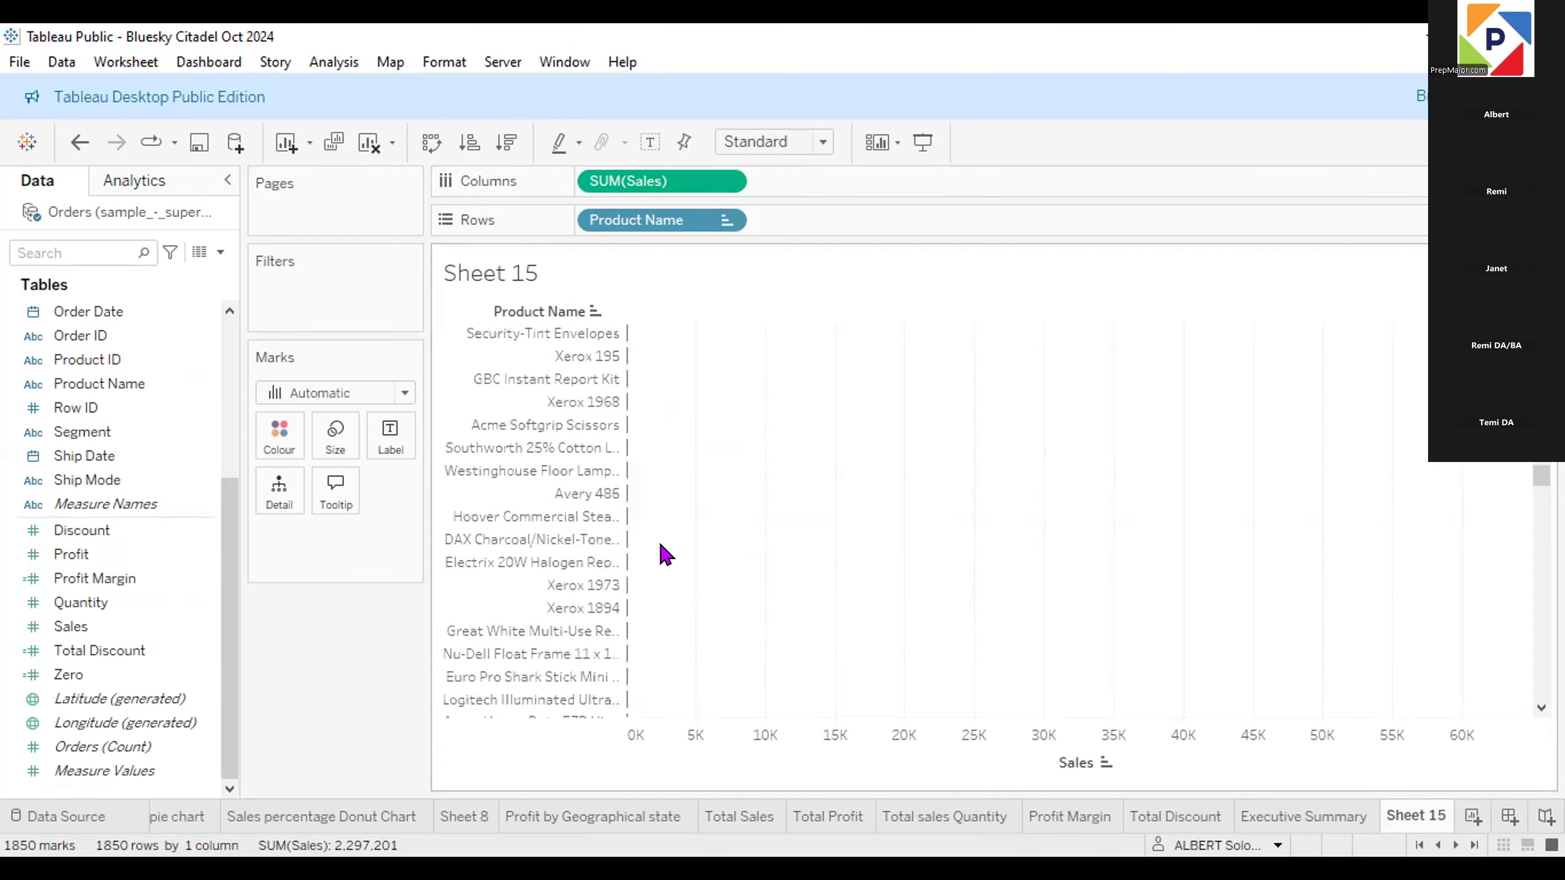
scroll(666, 554, "down", 20)
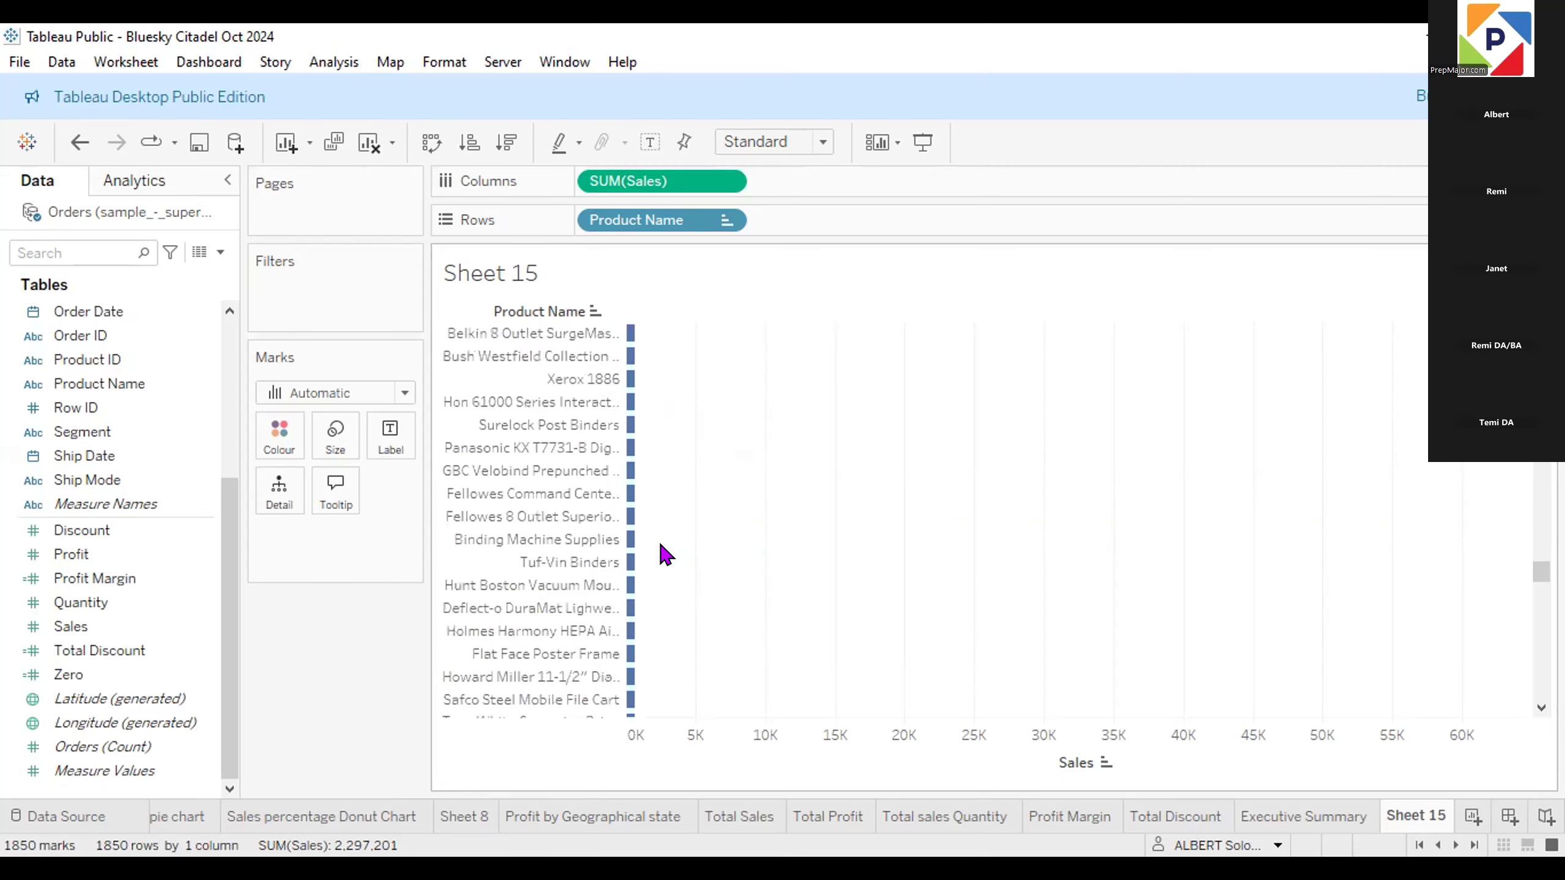
scroll(666, 553, "down", 20)
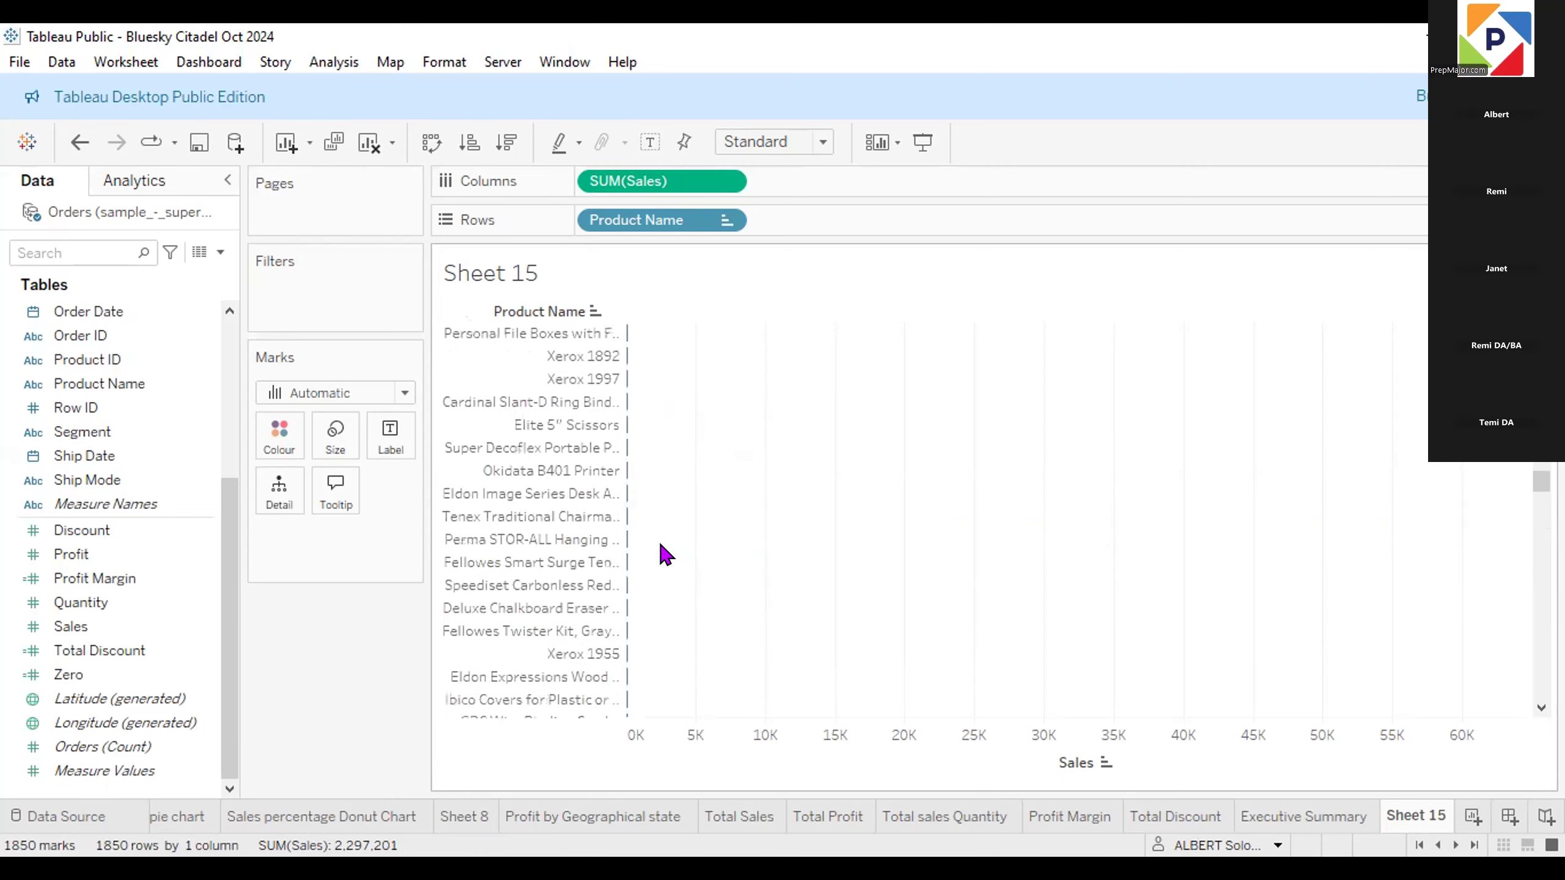
Sort the products by sales in descending order and return to the start of the chart.
left_click(506, 146)
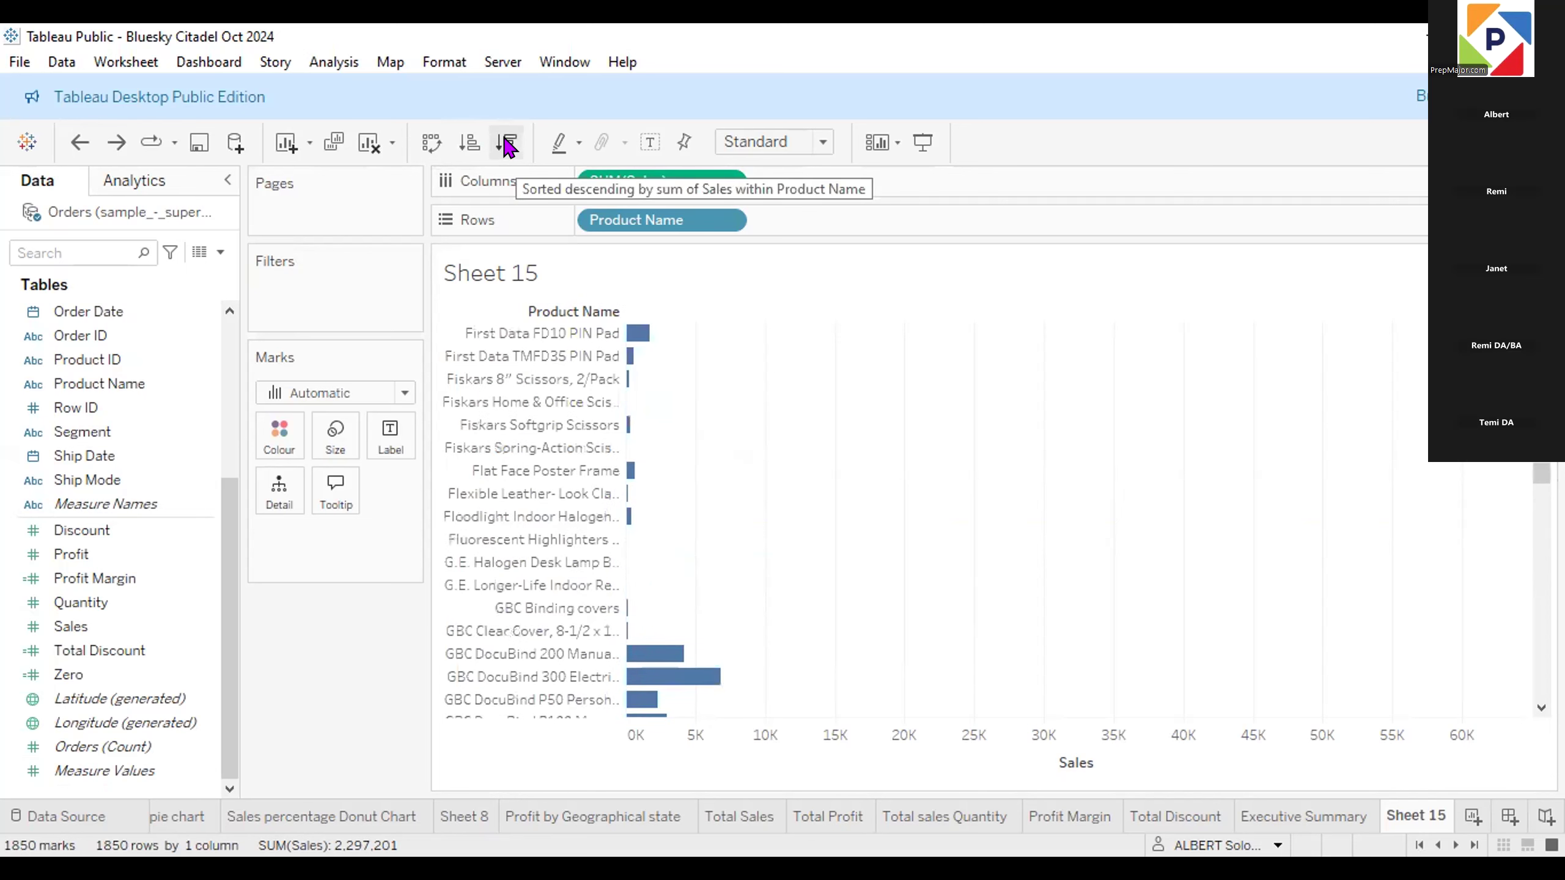
left_click(506, 146)
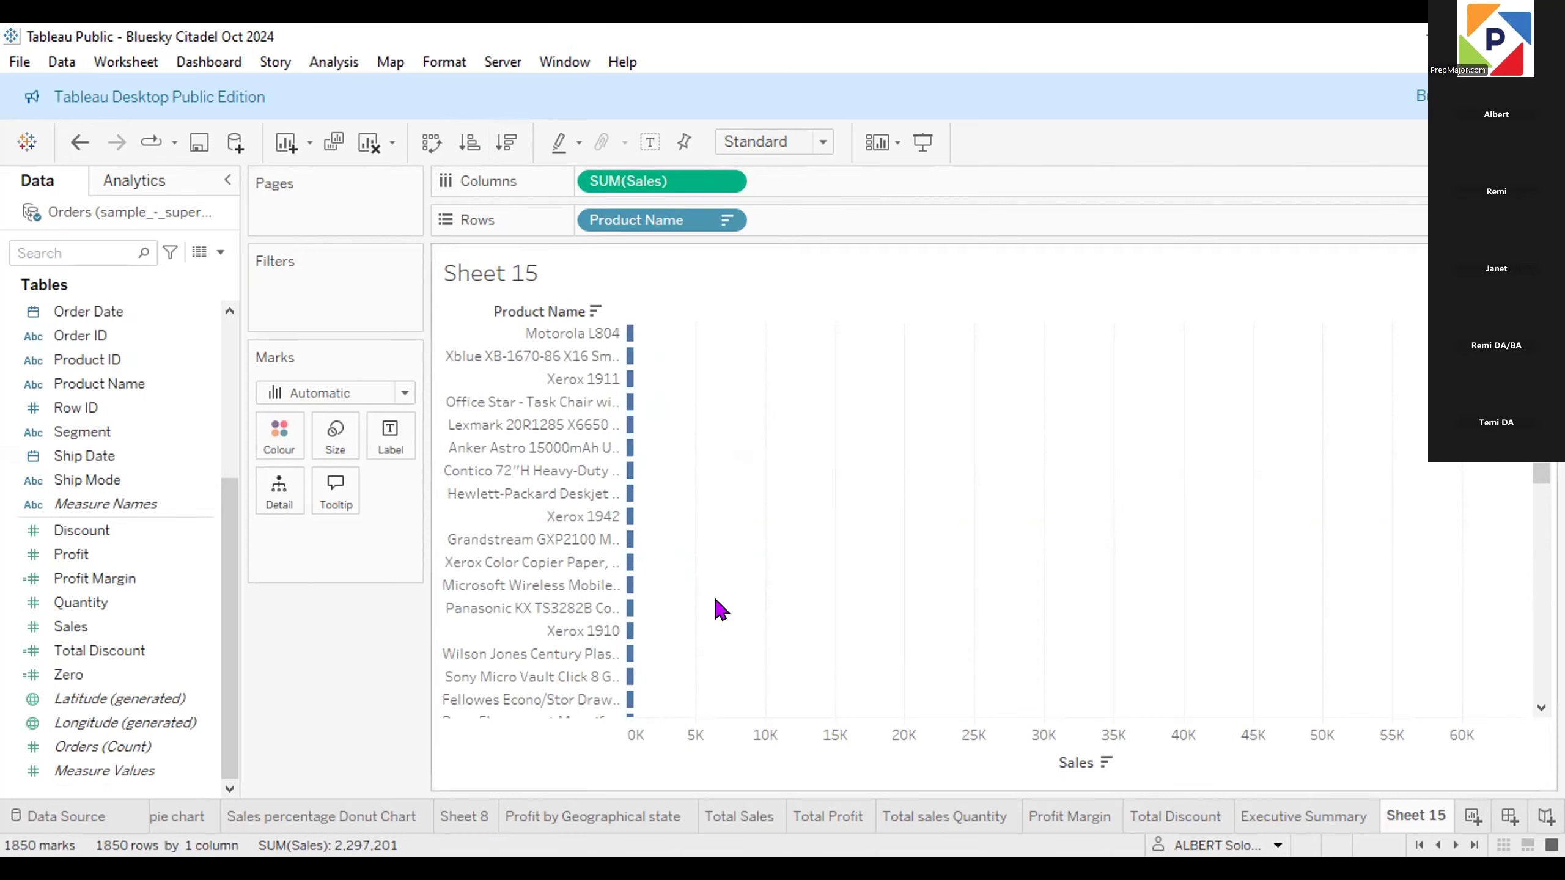
scroll(666, 459, "up", 5)
scroll(671, 475, "up", 15)
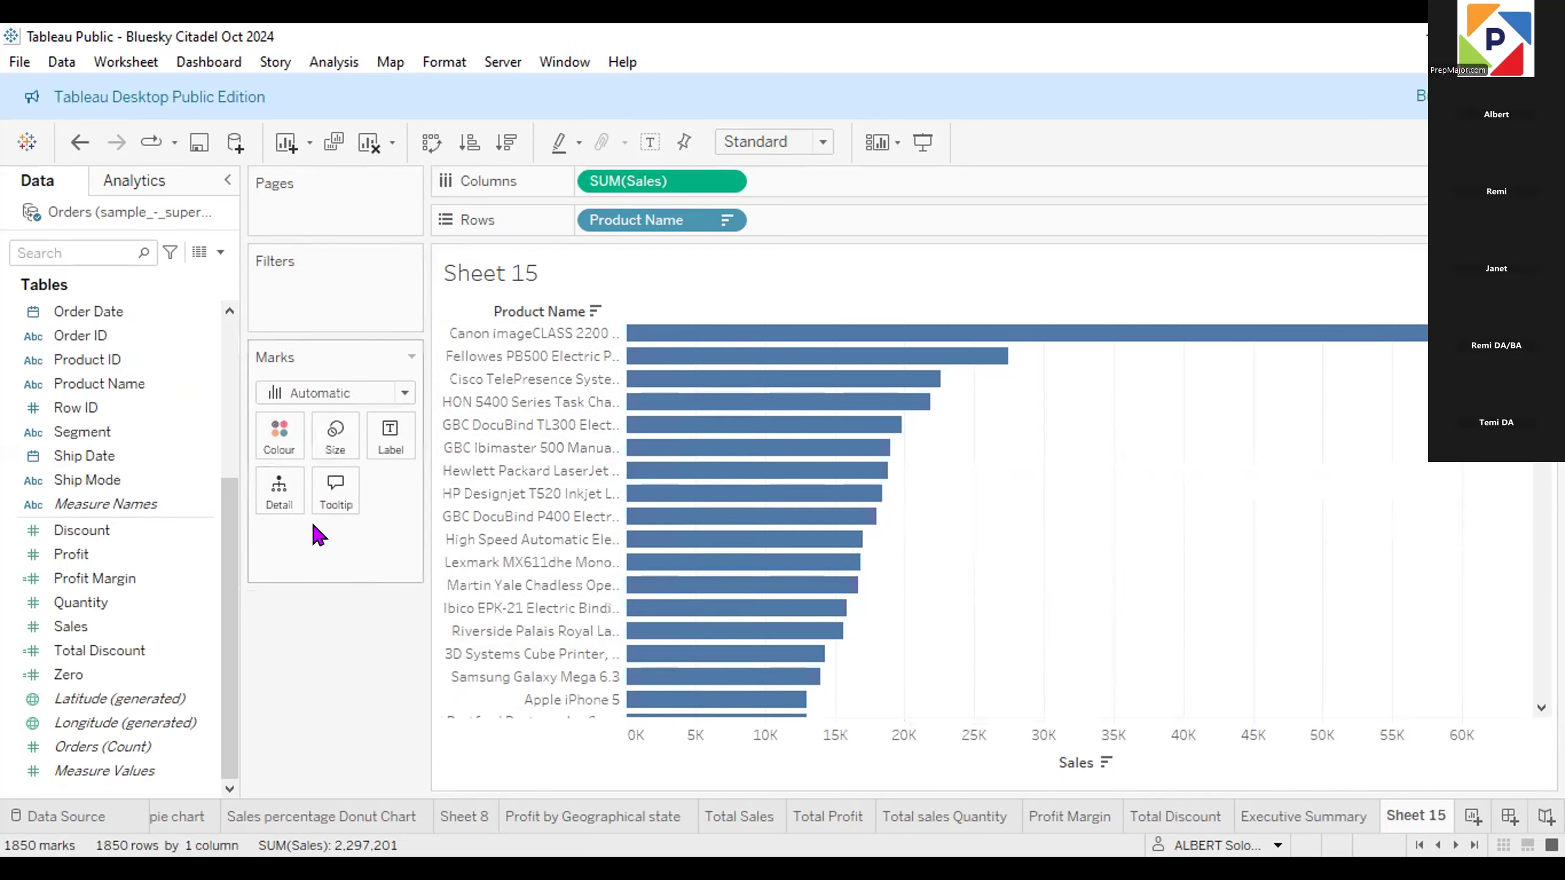
Create an ad hoc INDEX() calculation on the Marks card.
double_click(300, 557)
left_click(315, 618)
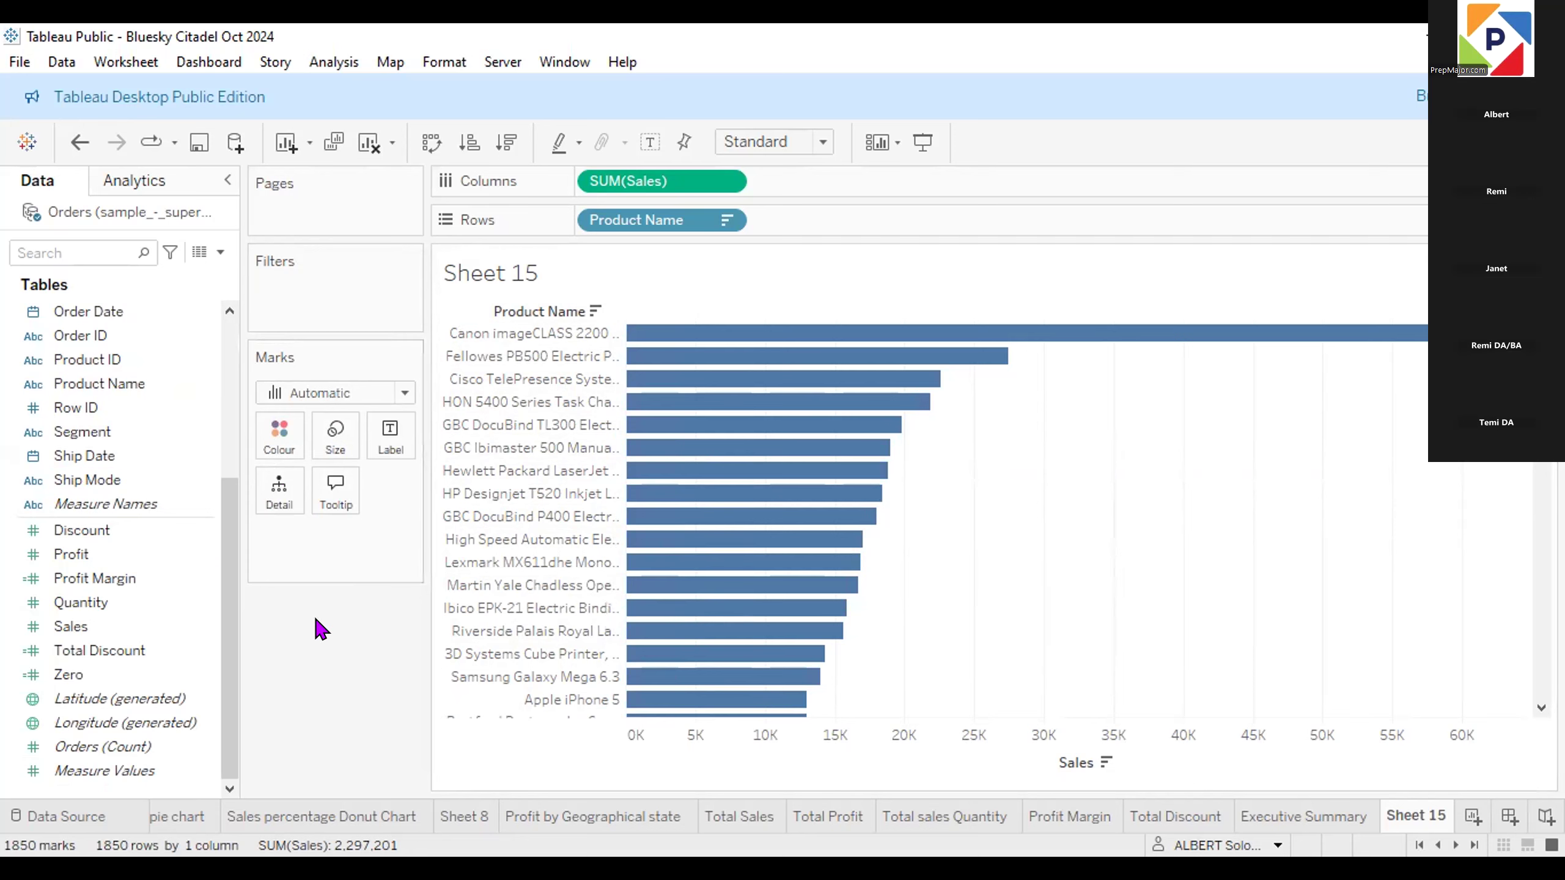
double_click(298, 542)
type("IN")
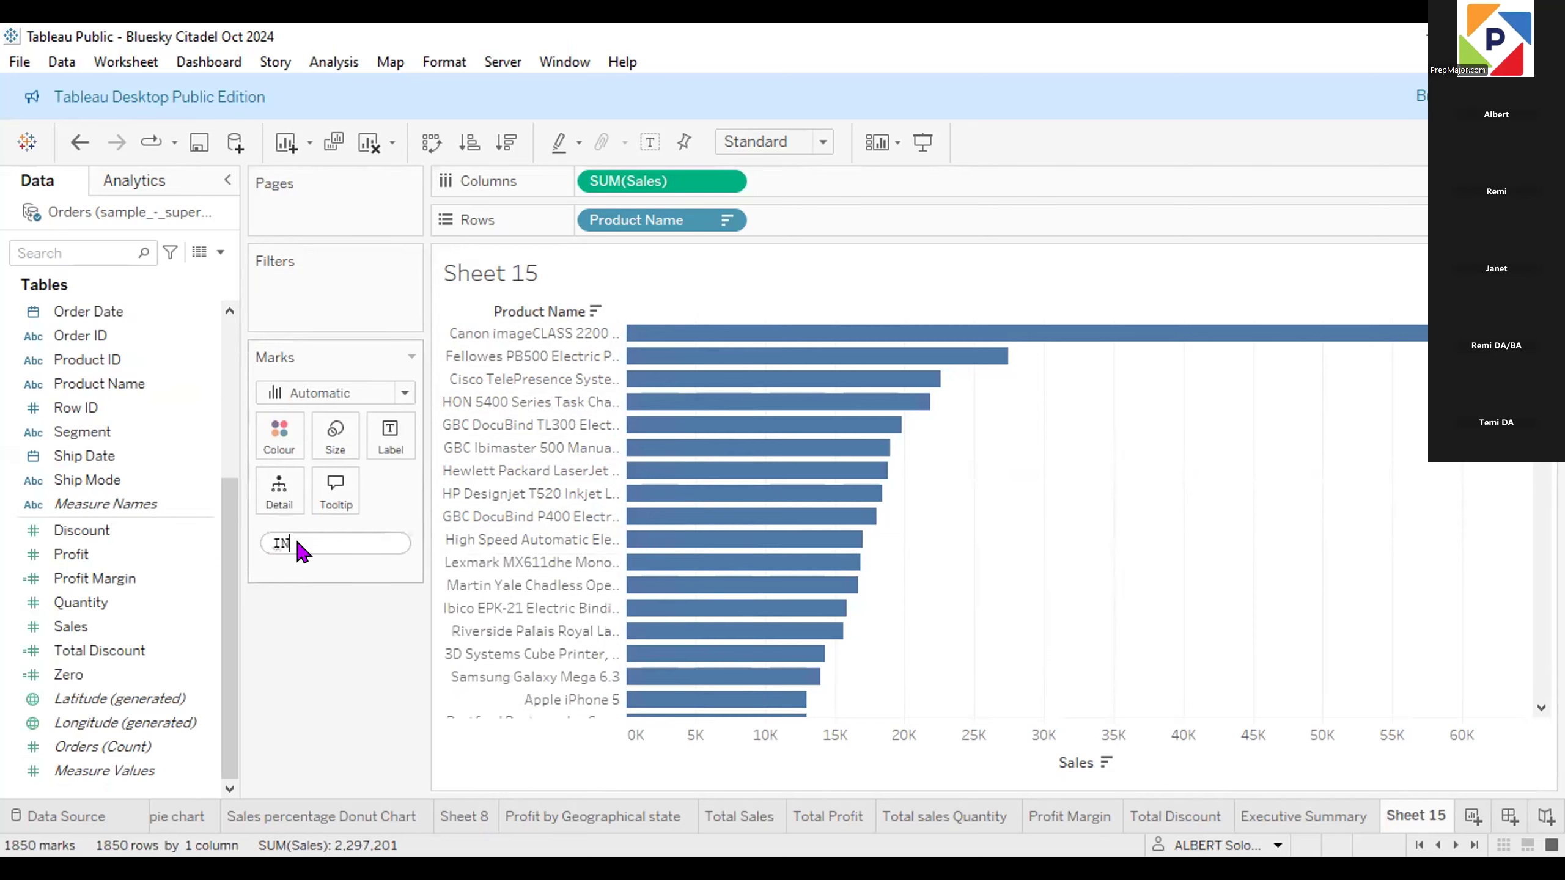
type("de")
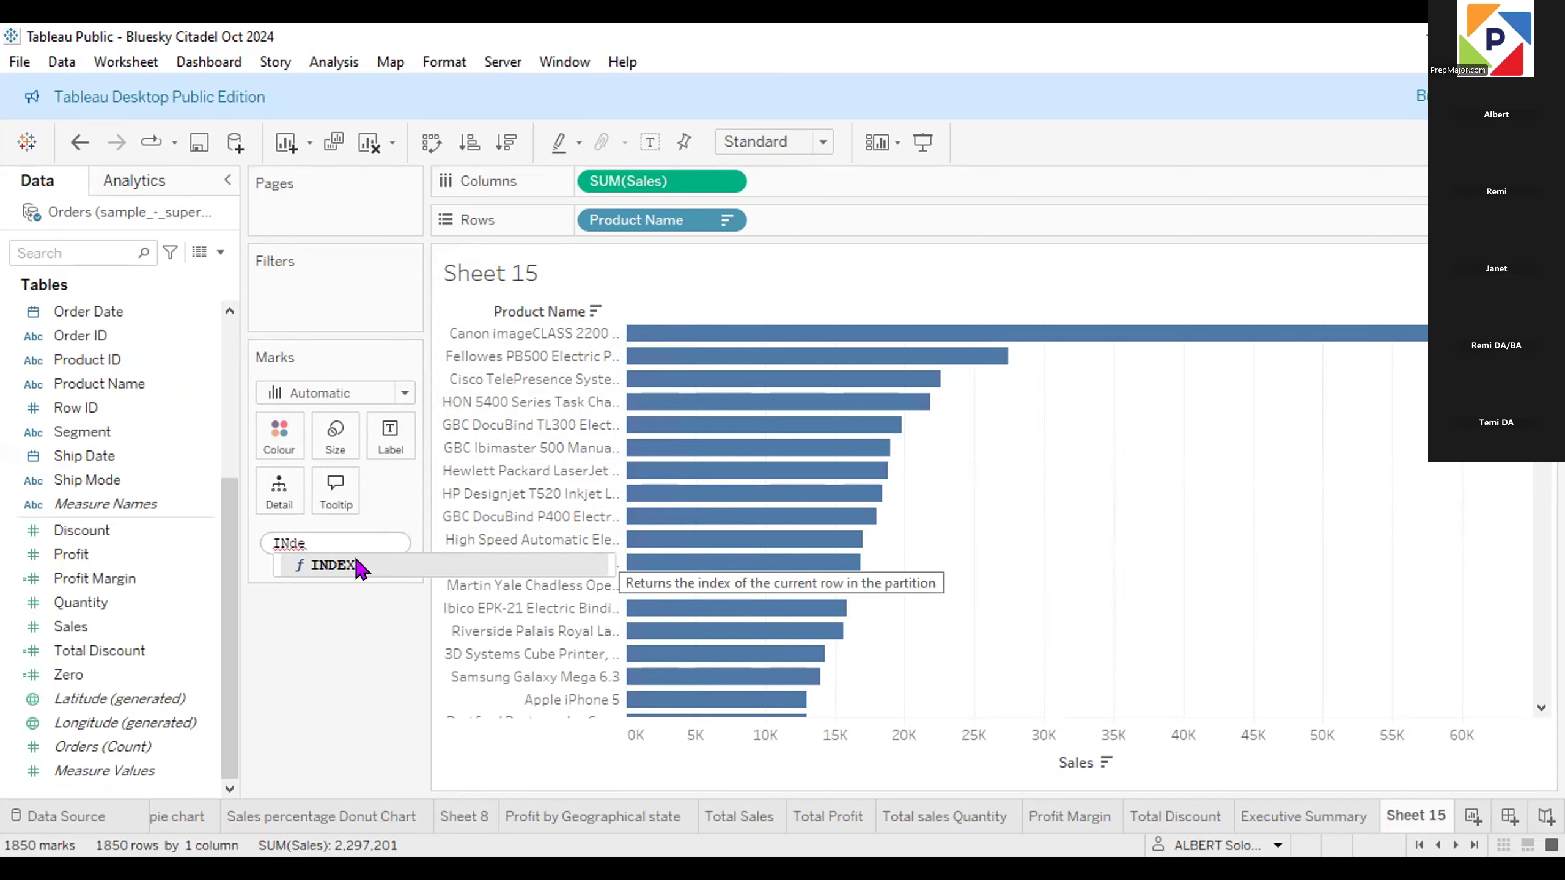
left_click(333, 565)
key("Return")
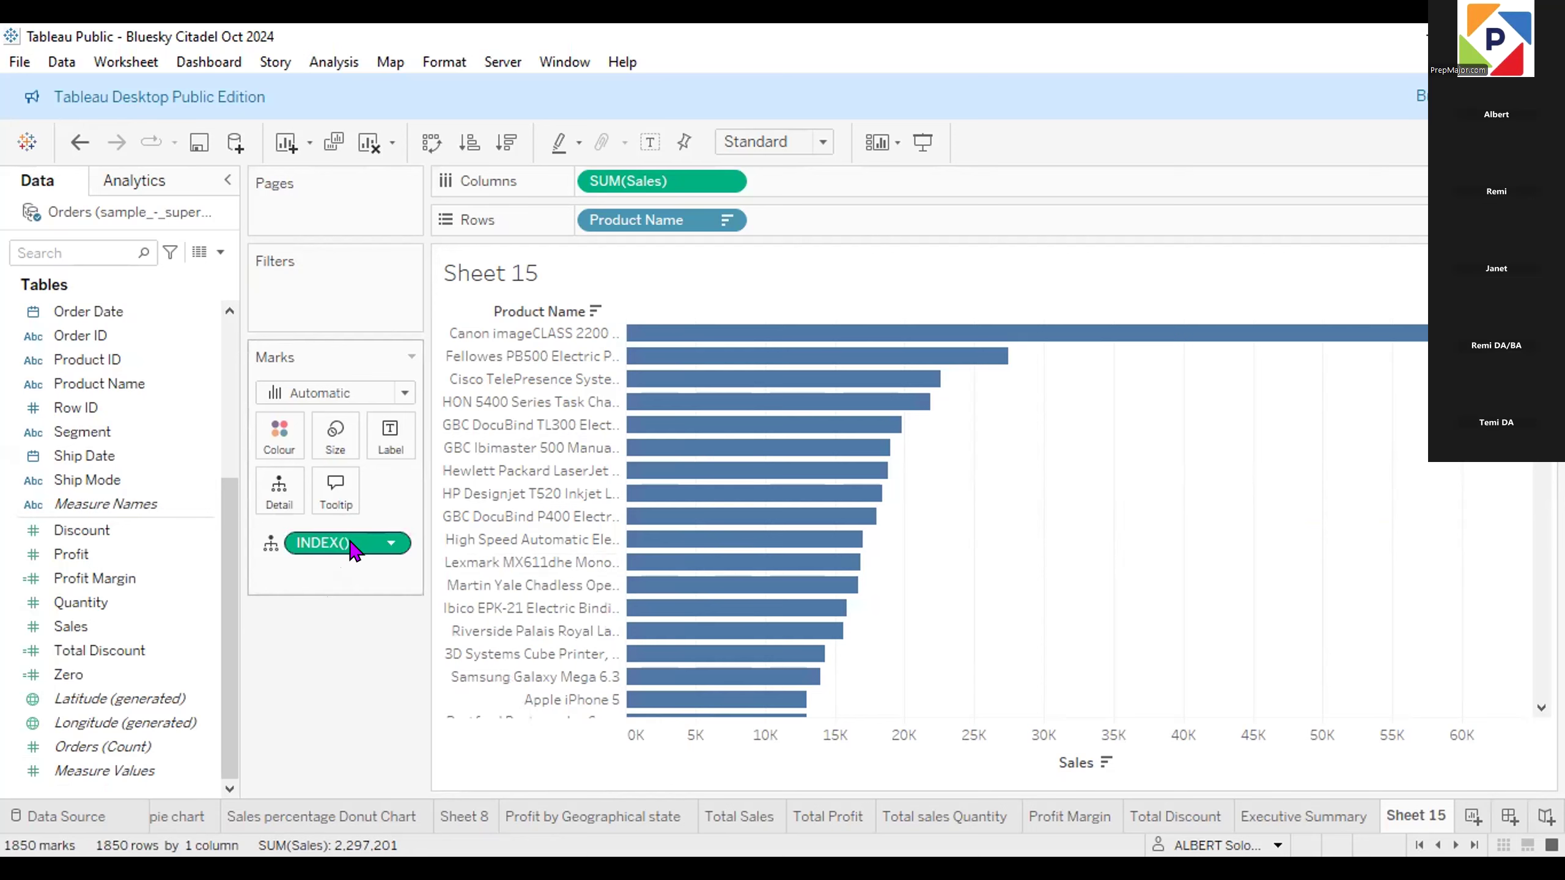
Try to move INDEX() from the Marks card to Rows ahead of Product Name, and undo the move.
mouse_move(346, 548)
left_click_drag(320, 542, 321, 541)
left_click(320, 543)
left_click_drag(557, 211, 558, 216)
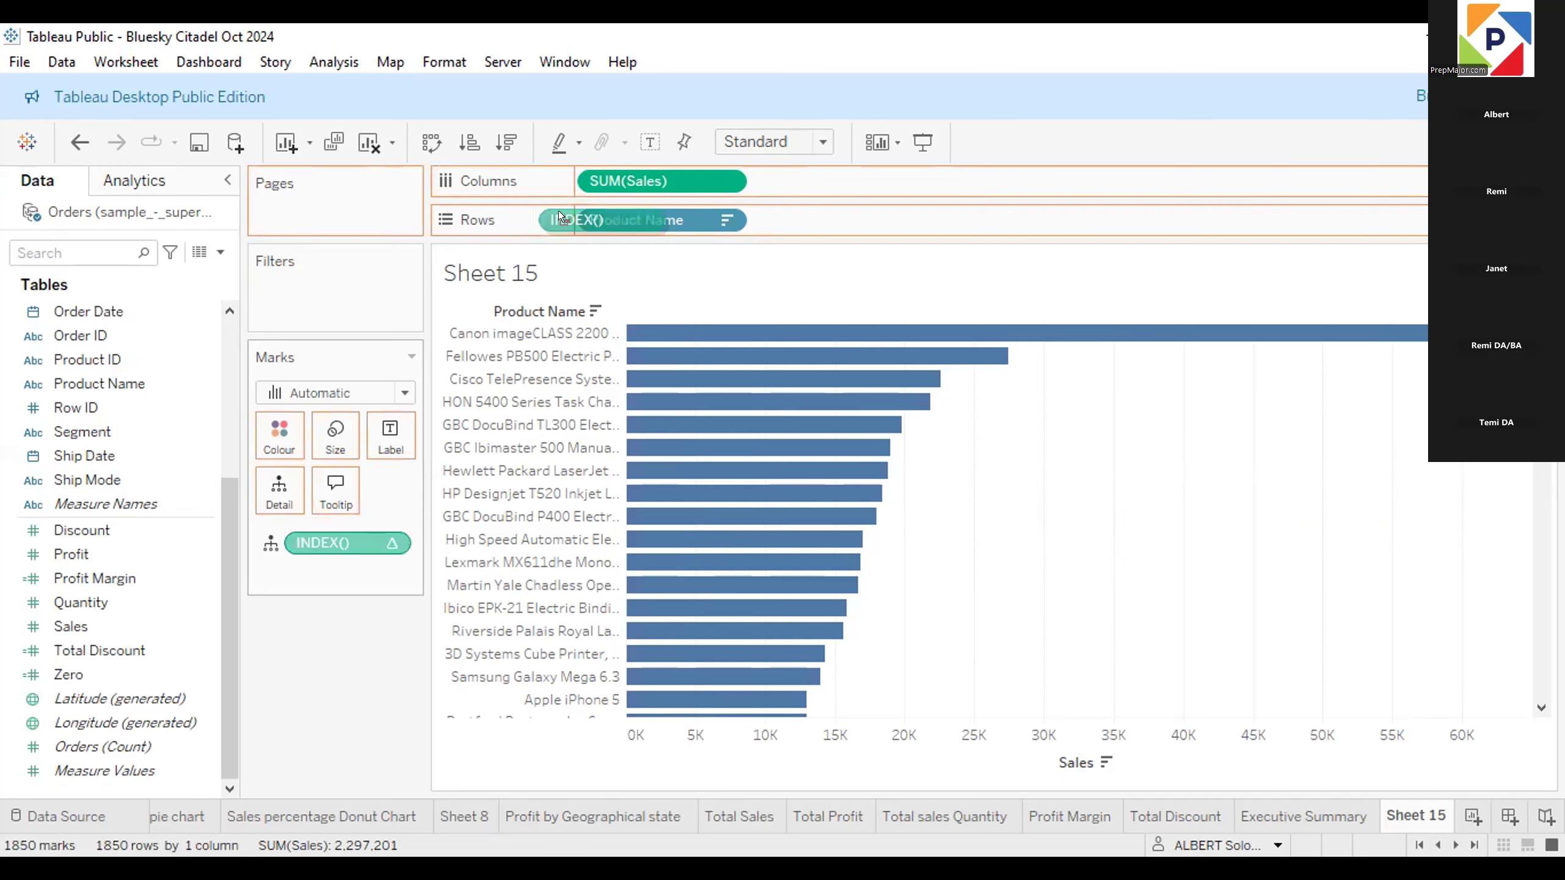
left_click_drag(560, 216, 562, 222)
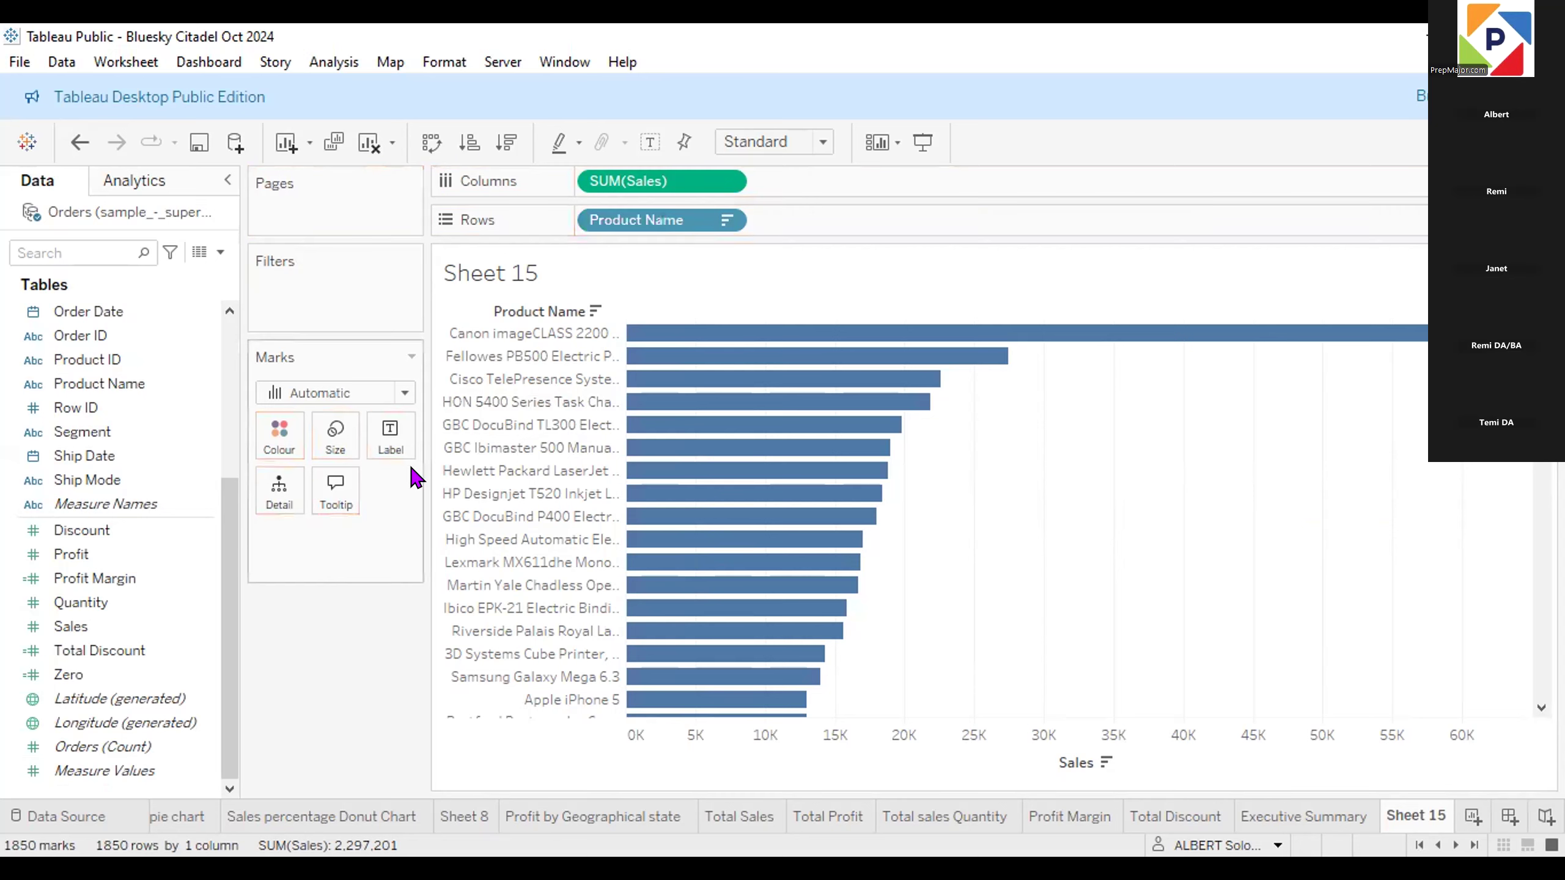
key("ctrl+z")
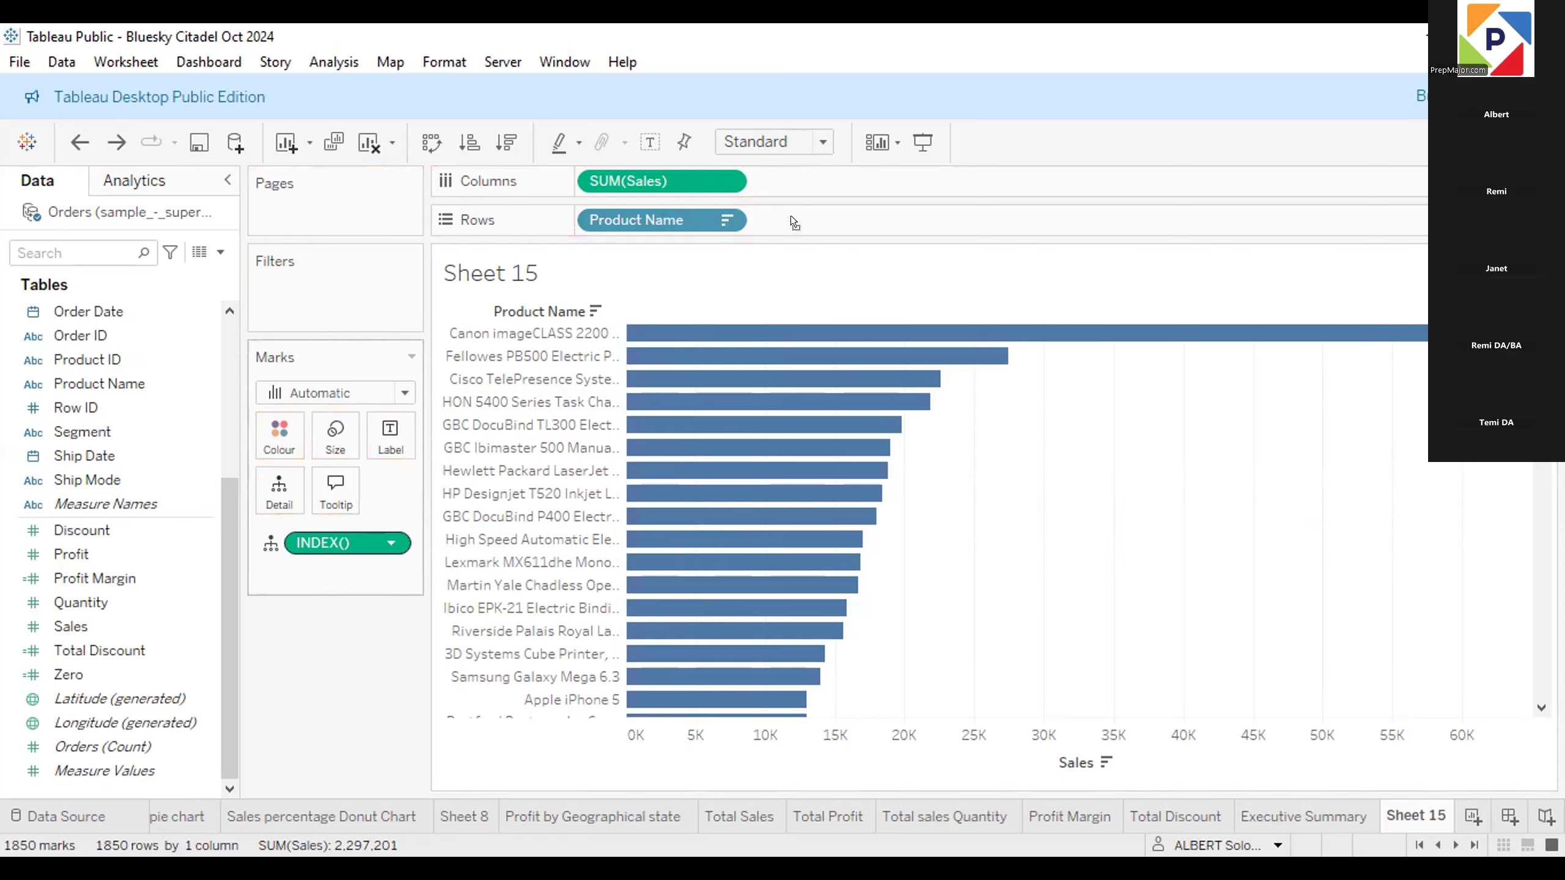
Place INDEX() on Rows after Product Name, try to move Product Name behind it, and undo the placement.
key("ctrl+y")
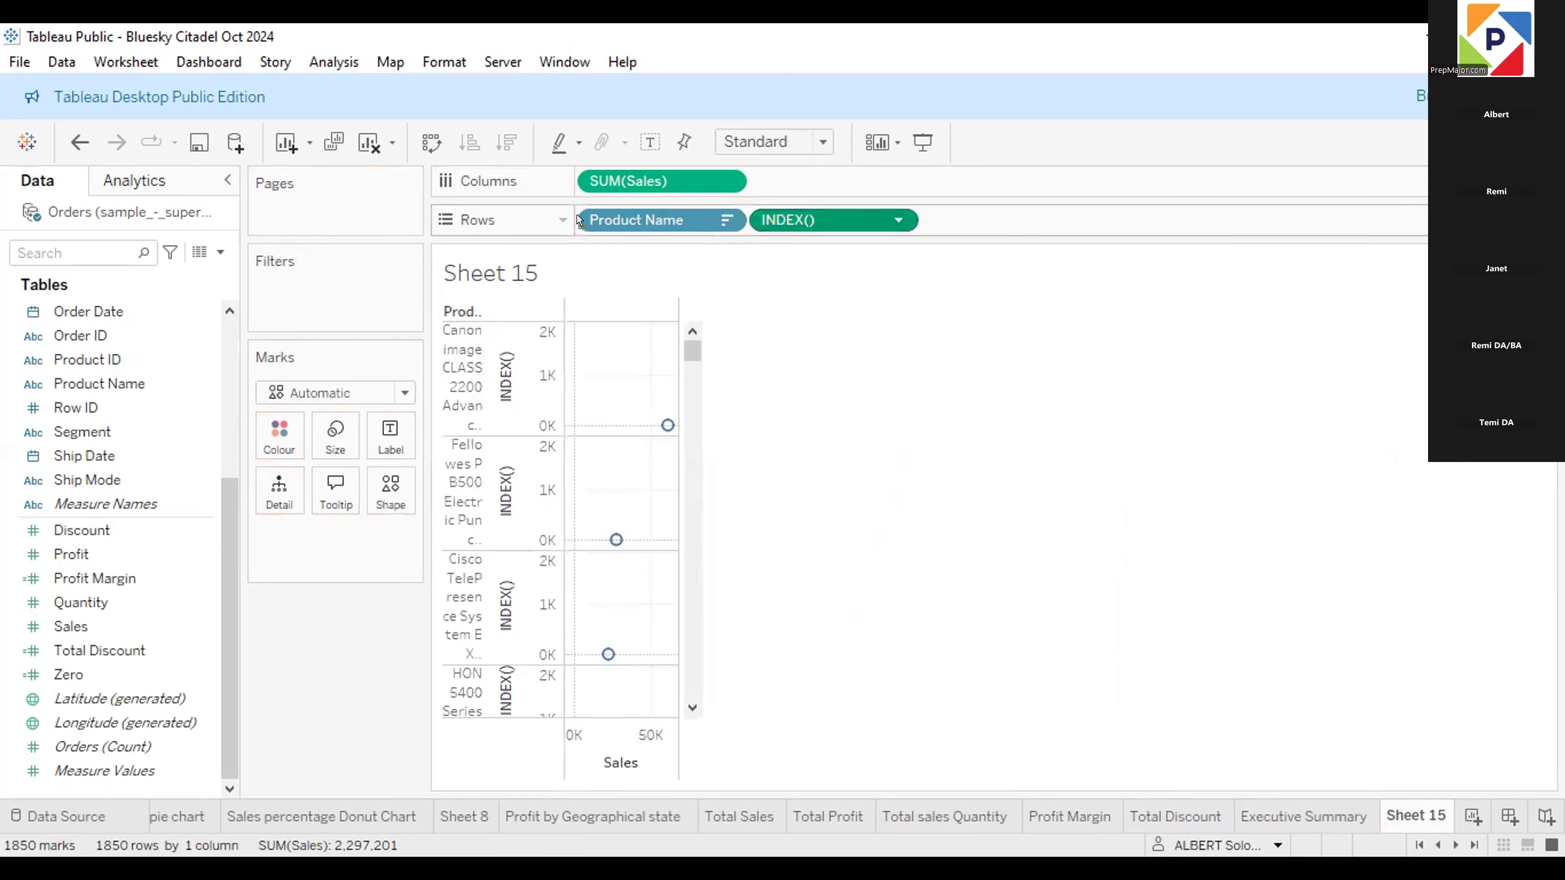
left_click_drag(671, 217, 979, 210)
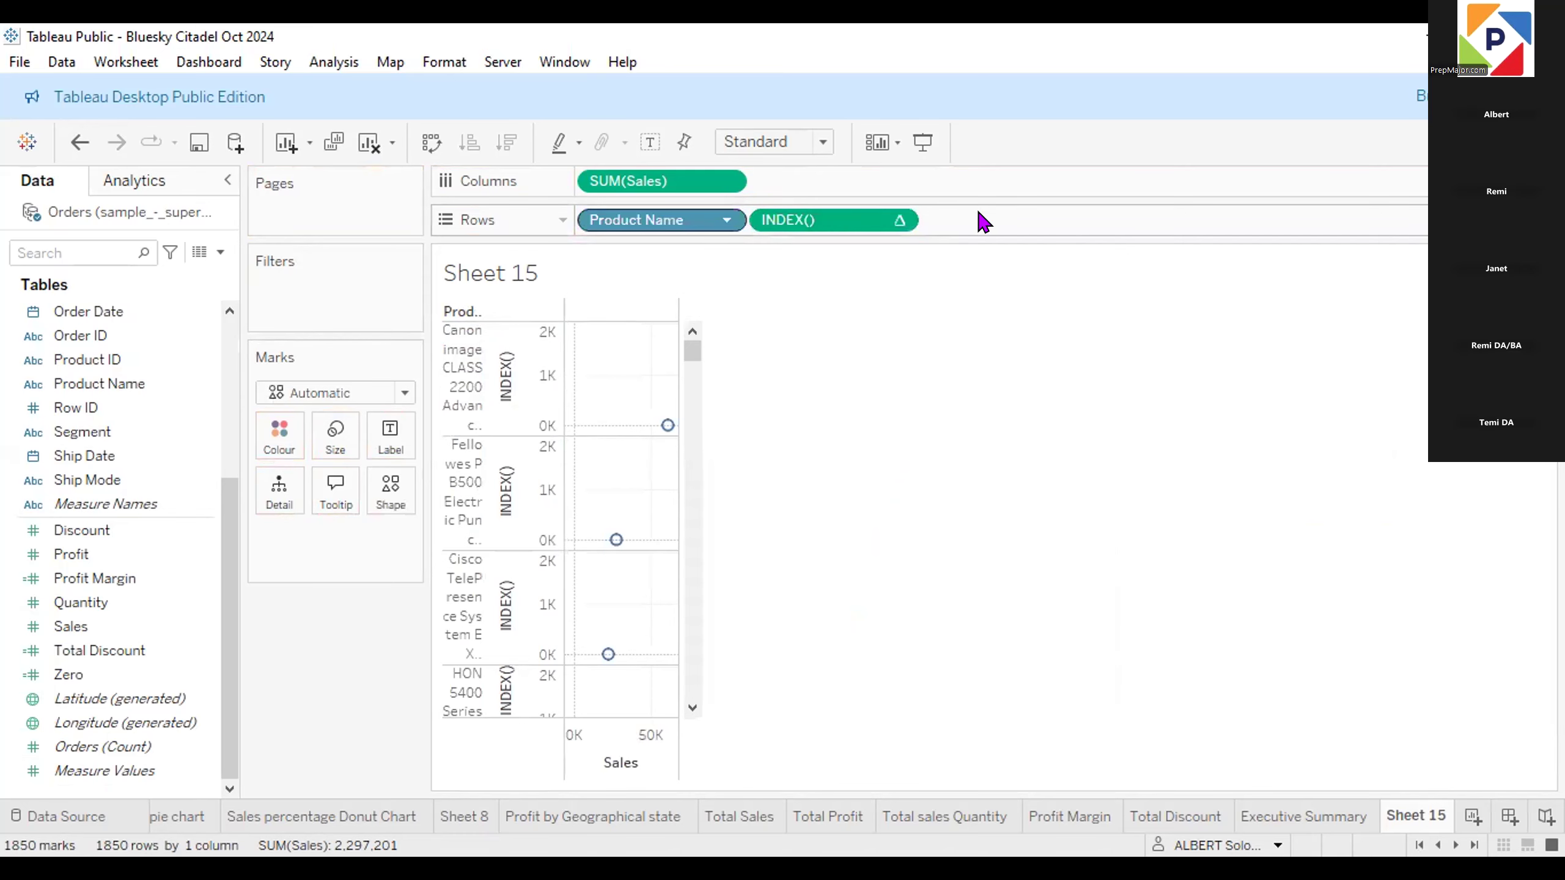
key("ctrl+z")
Try again to place INDEX() before Product Name on Rows, and return it to the Marks card.
left_click_drag(317, 540, 588, 250)
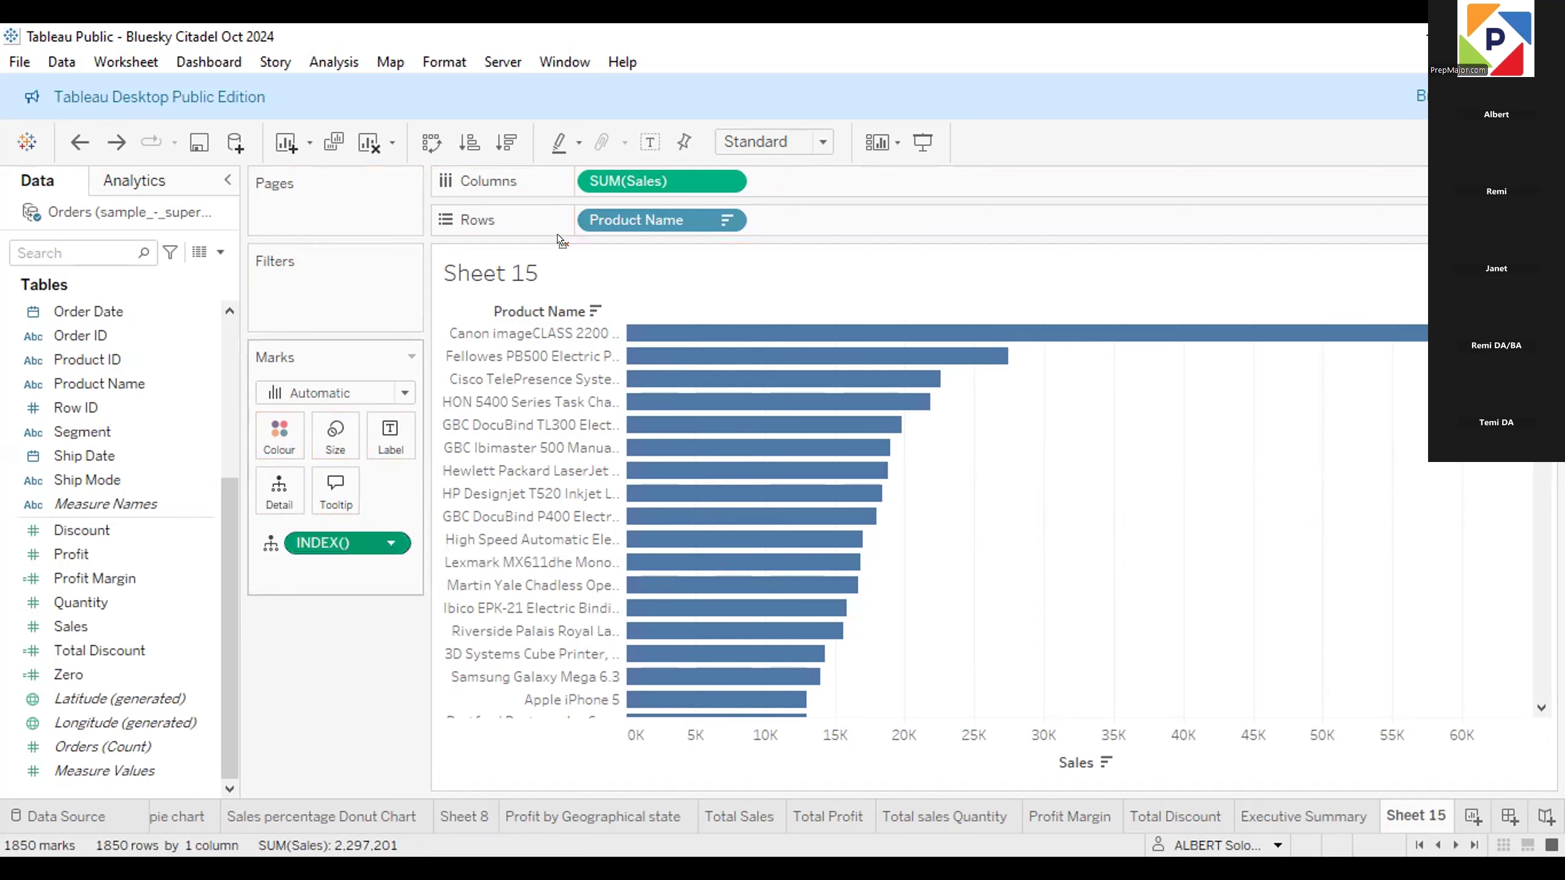
left_click_drag(571, 217, 577, 213)
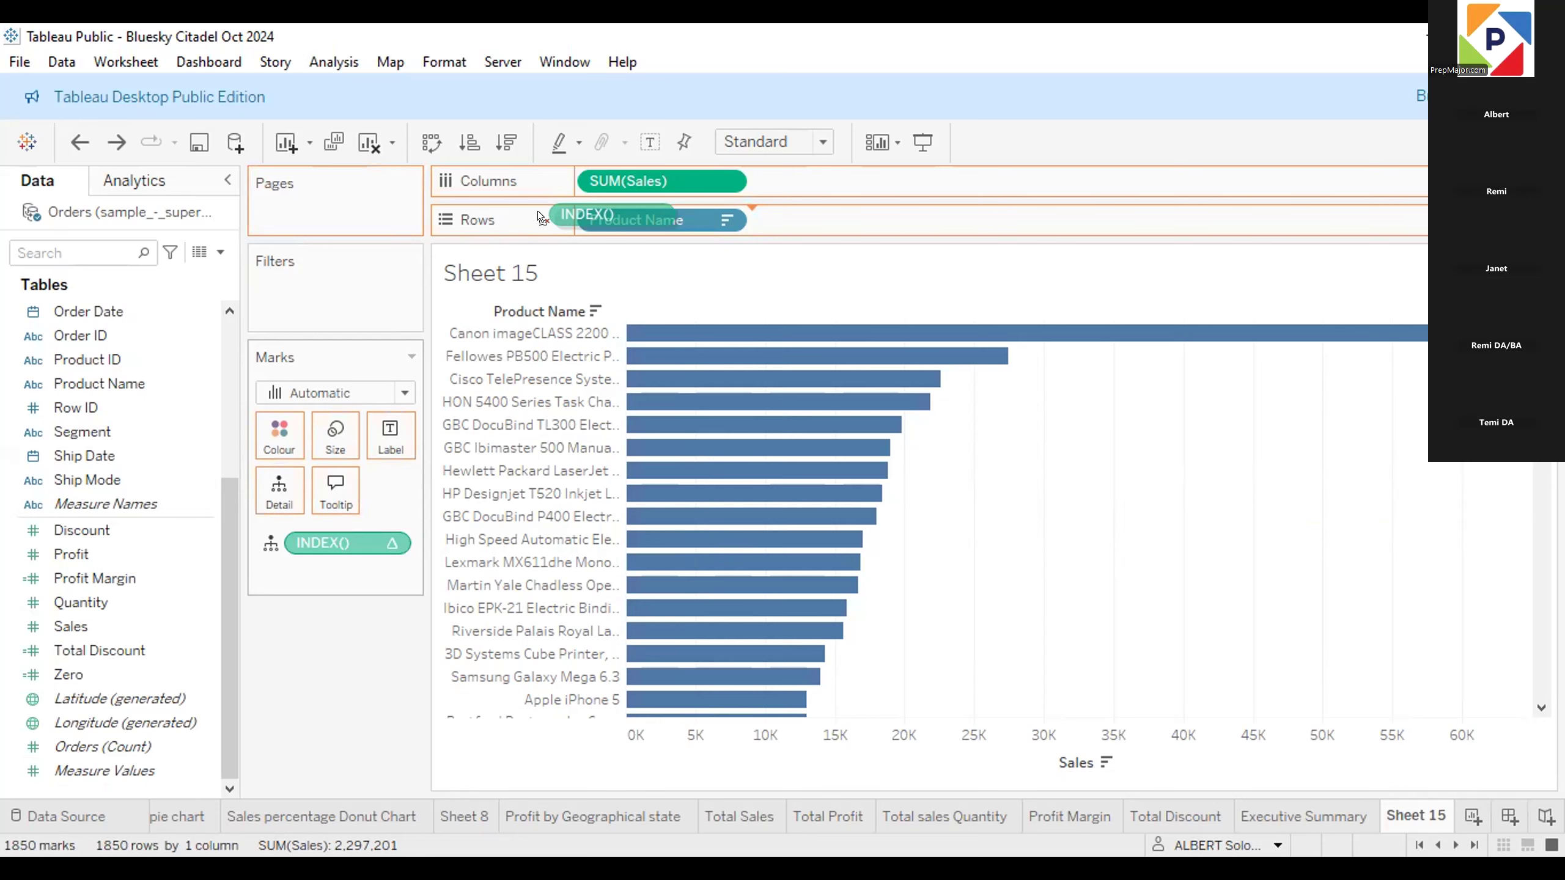
left_click_drag(554, 214, 560, 218)
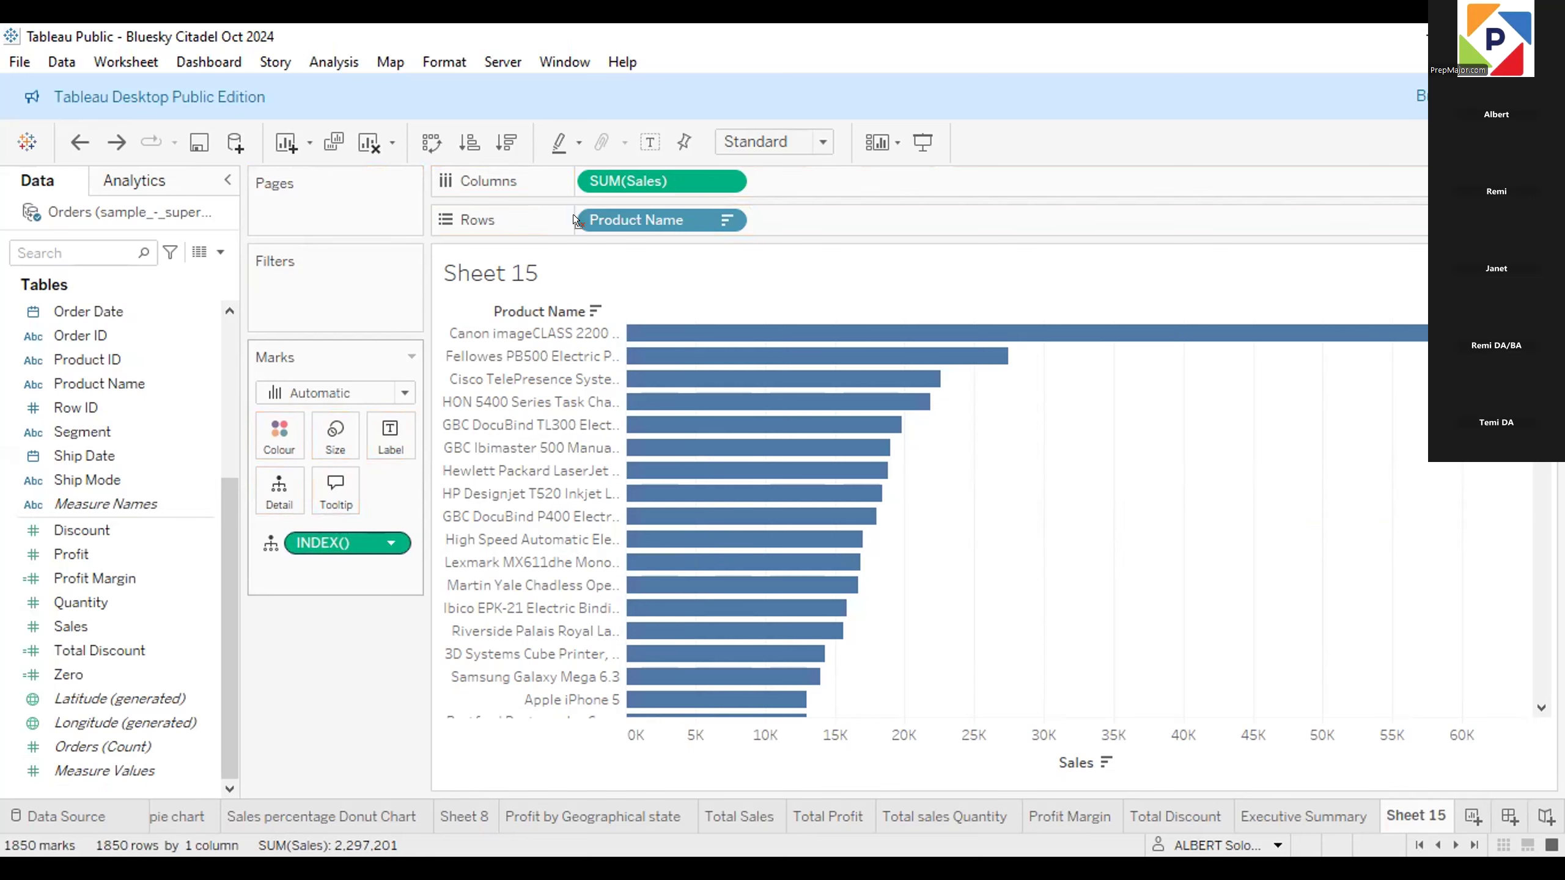
left_click_drag(572, 213, 572, 215)
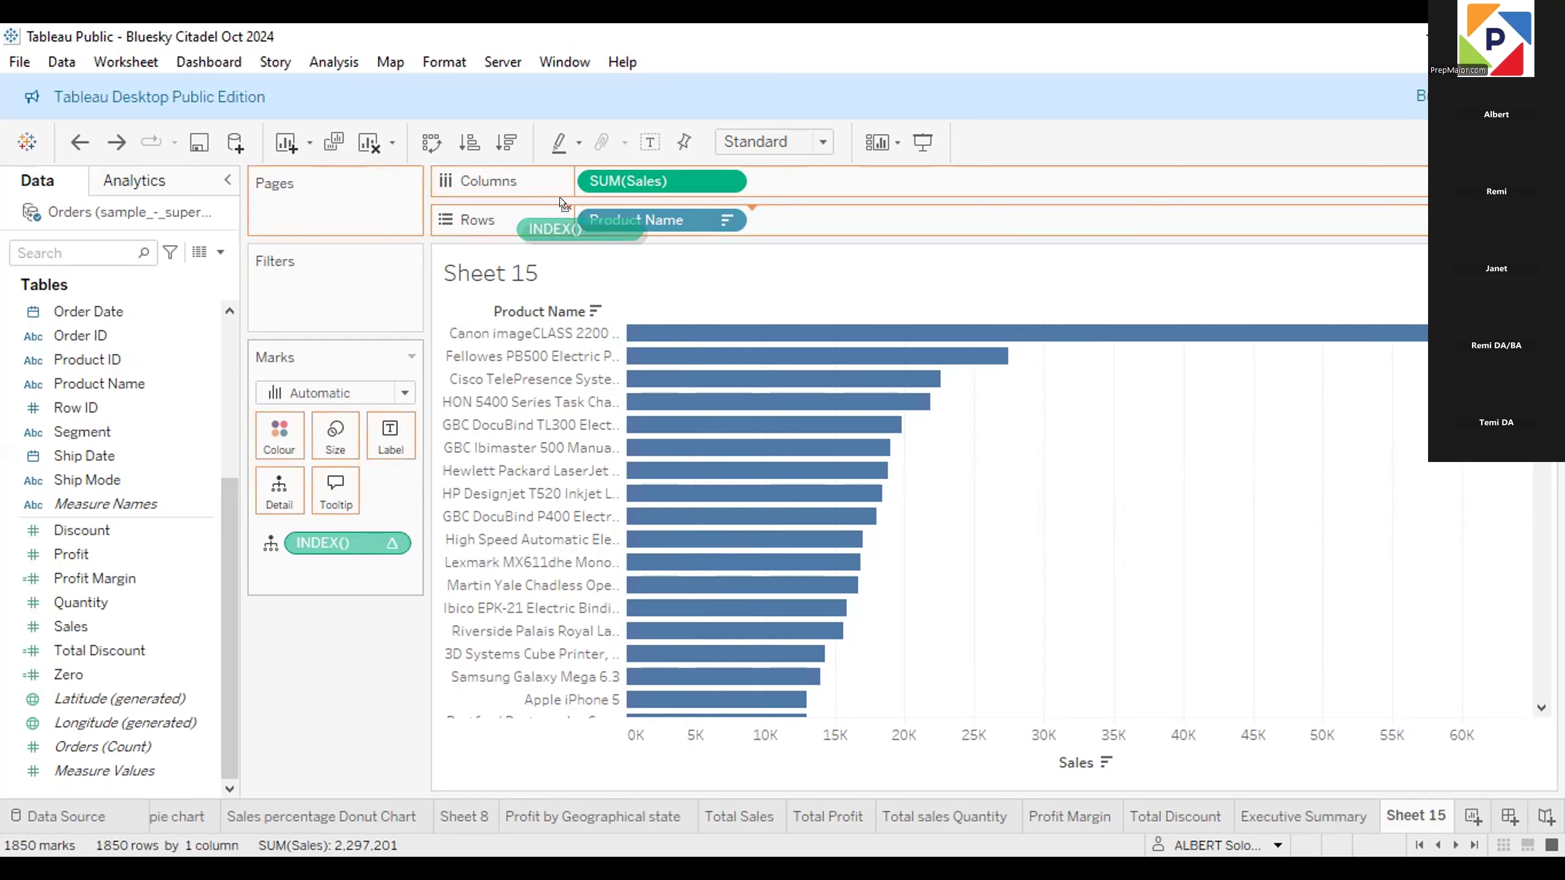
left_click_drag(572, 209, 572, 215)
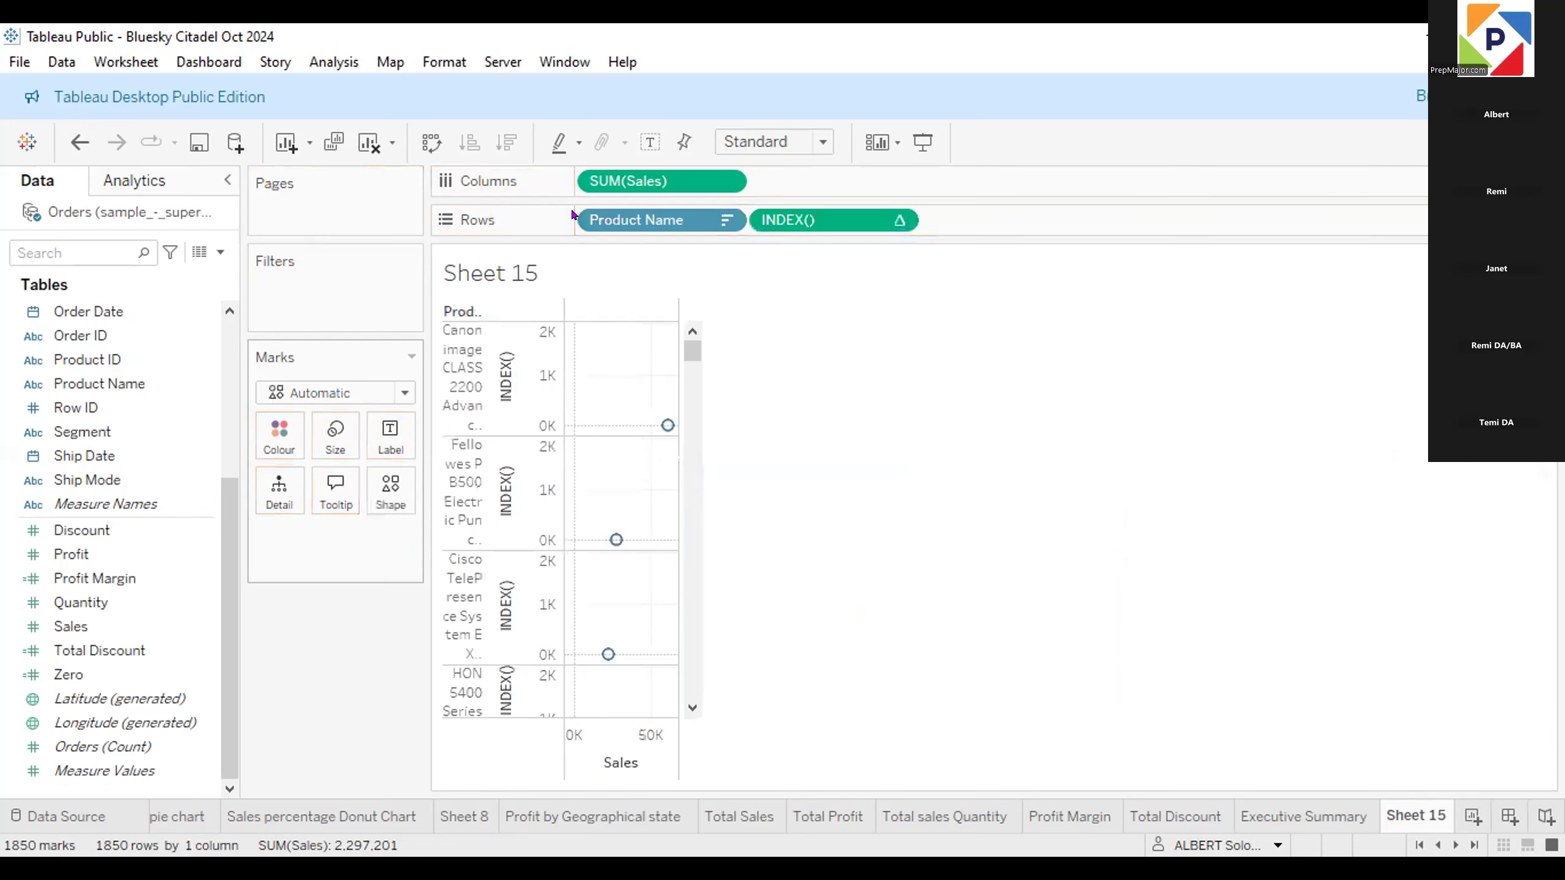
key("ctrl+z")
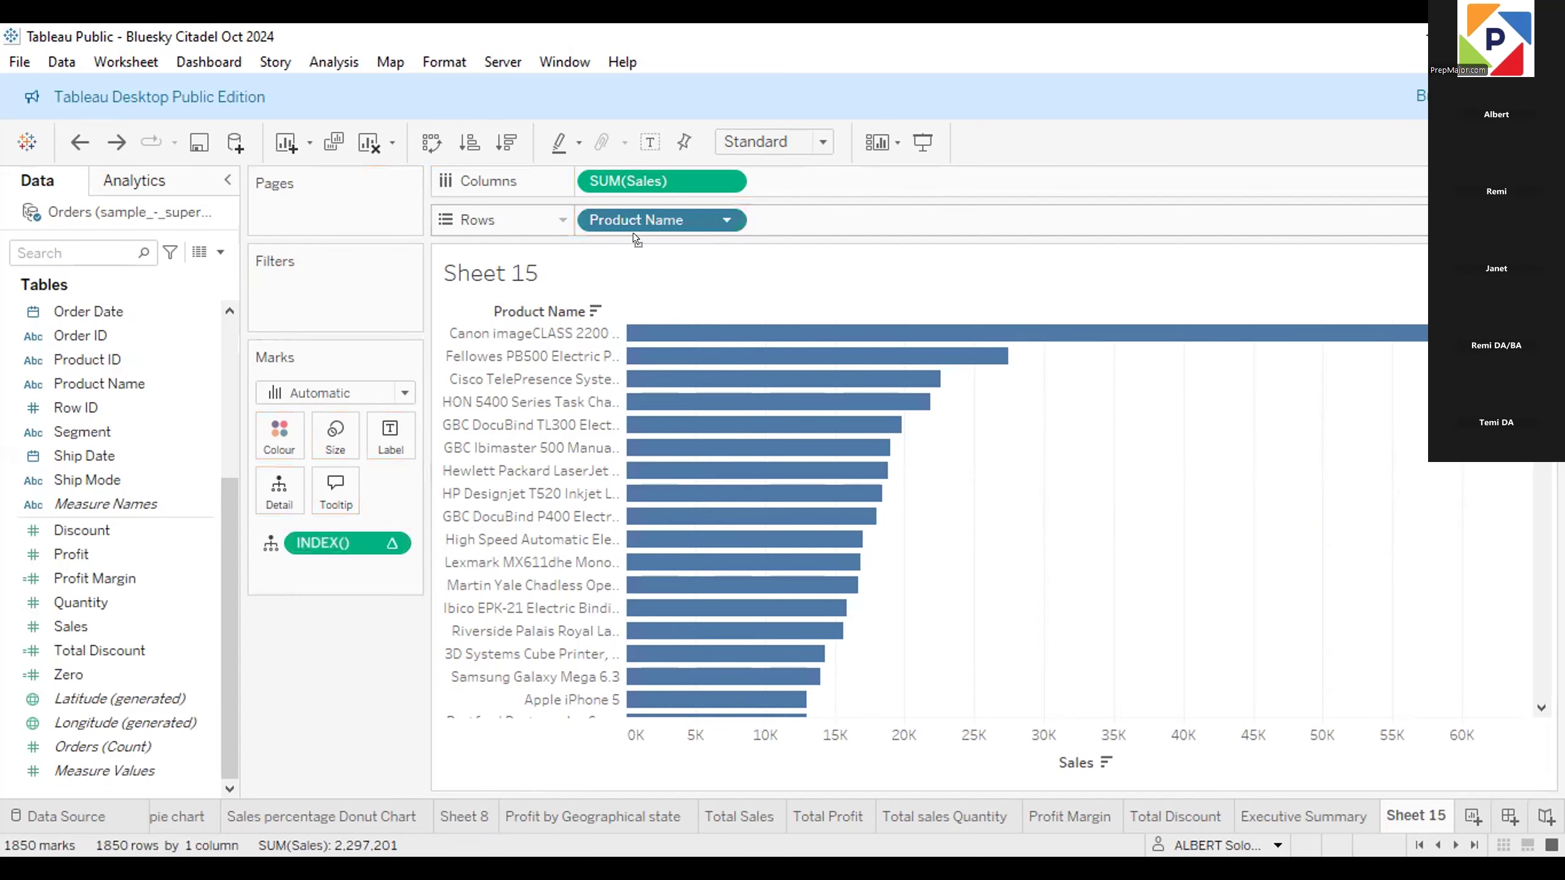
Replace Product Name on Rows with INDEX(), and add Product Name back to Rows with all members.
key("ctrl+z")
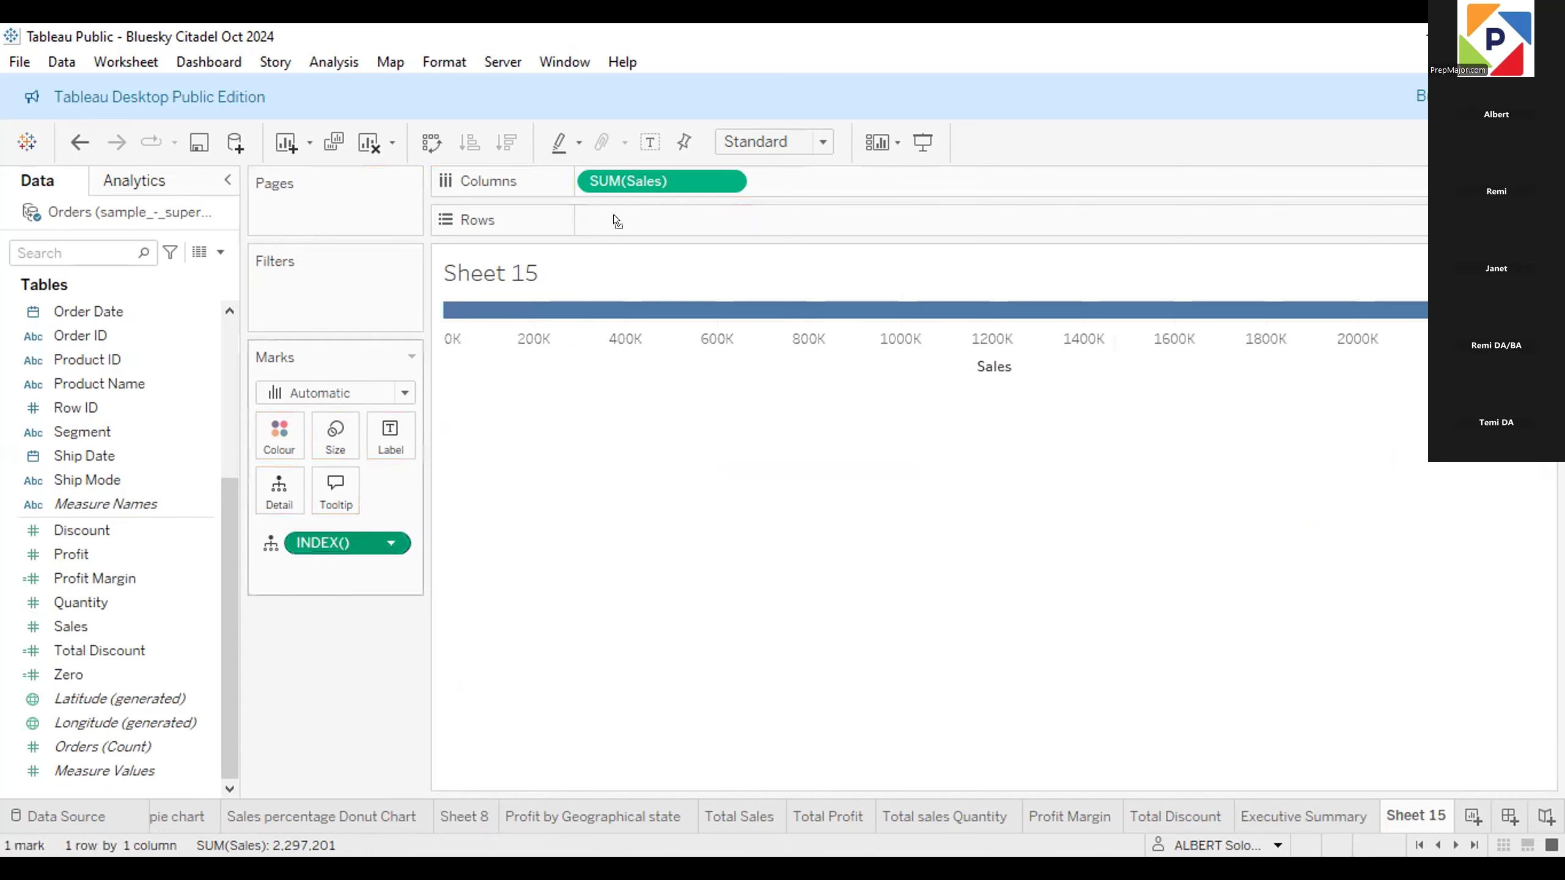
left_click_drag(624, 209, 624, 207)
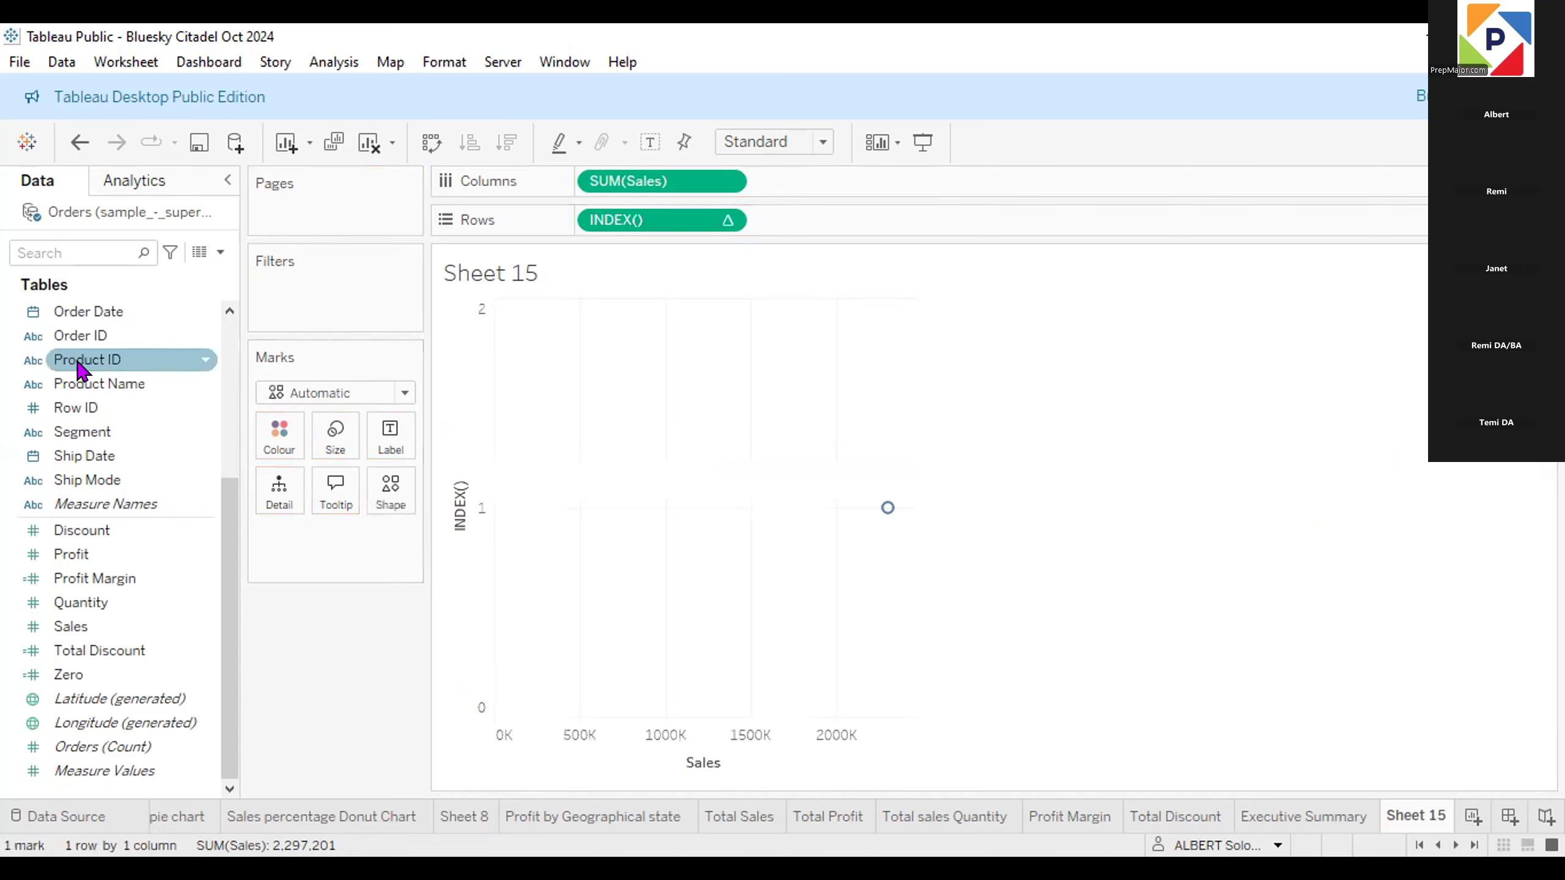
left_click_drag(109, 384, 813, 215)
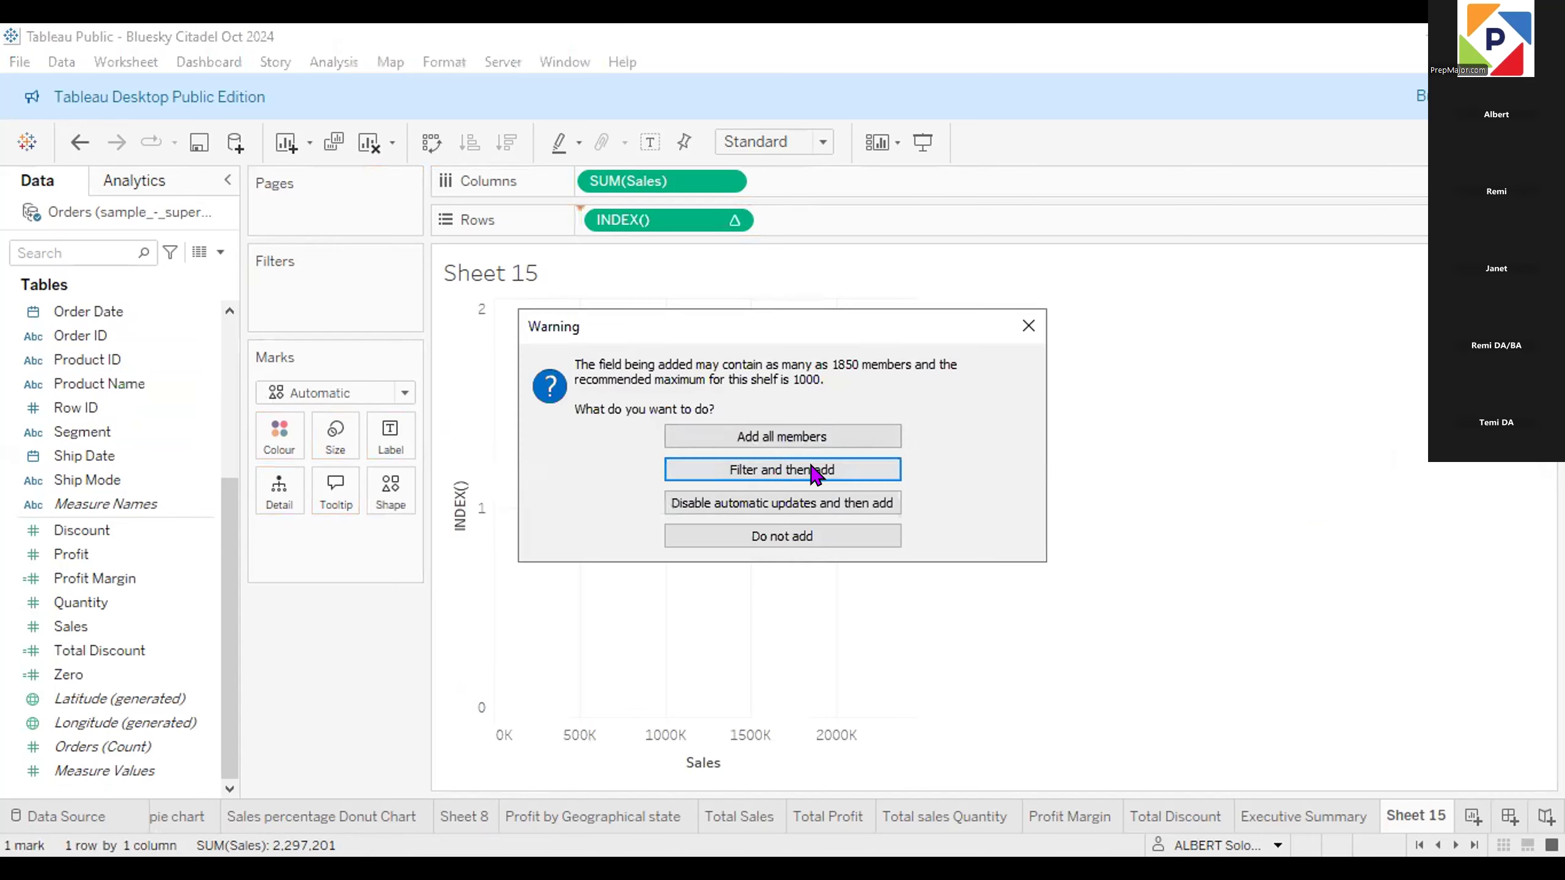
left_click(816, 436)
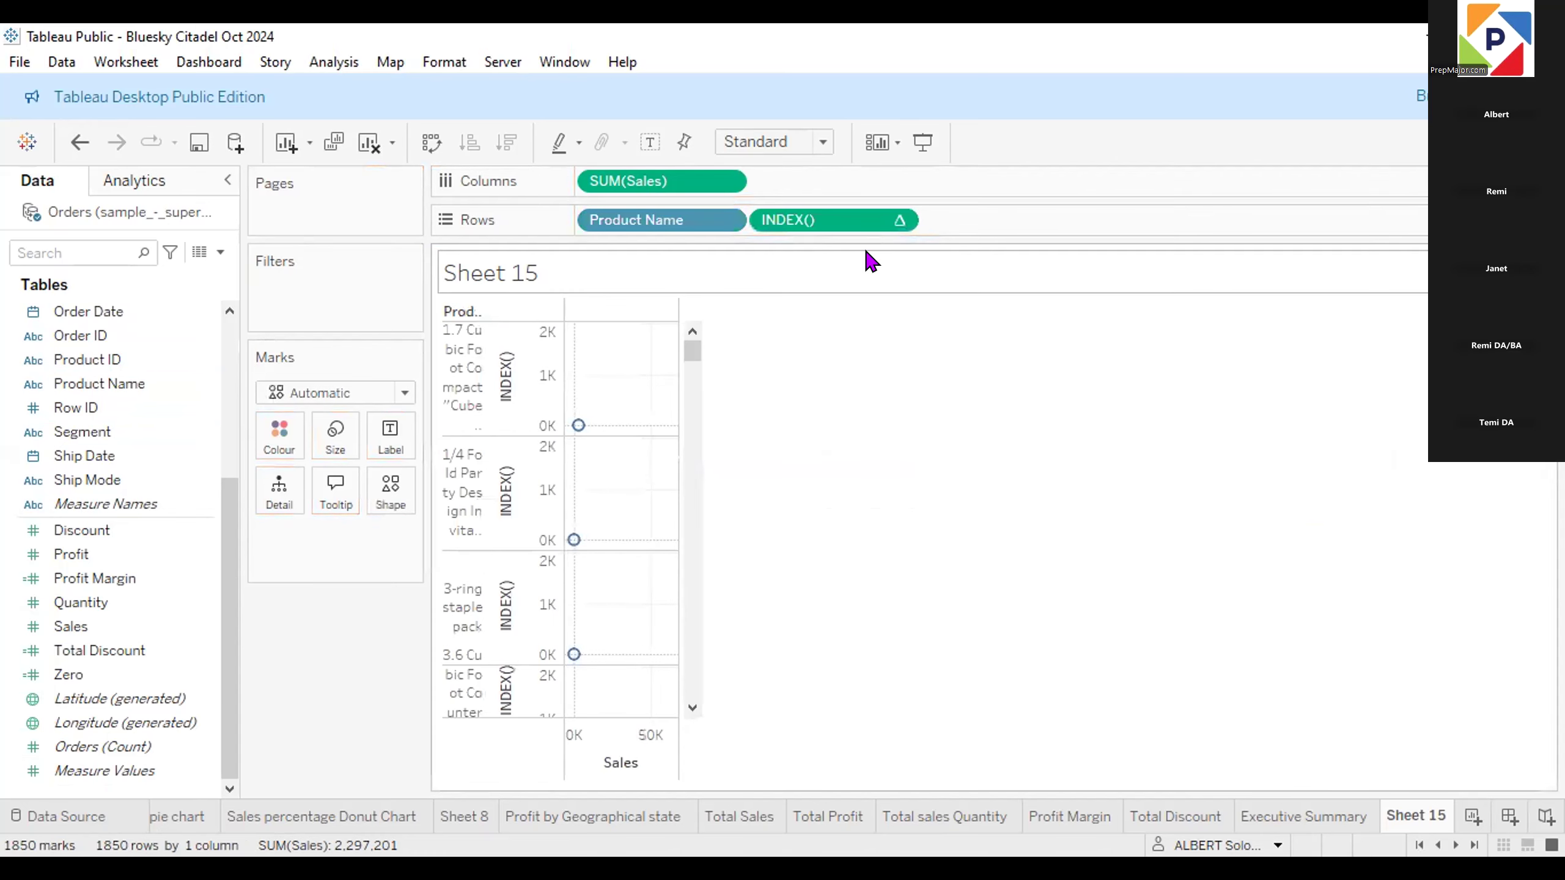
Convert INDEX() on Rows to discrete and sort the products by descending sales.
left_click(899, 219)
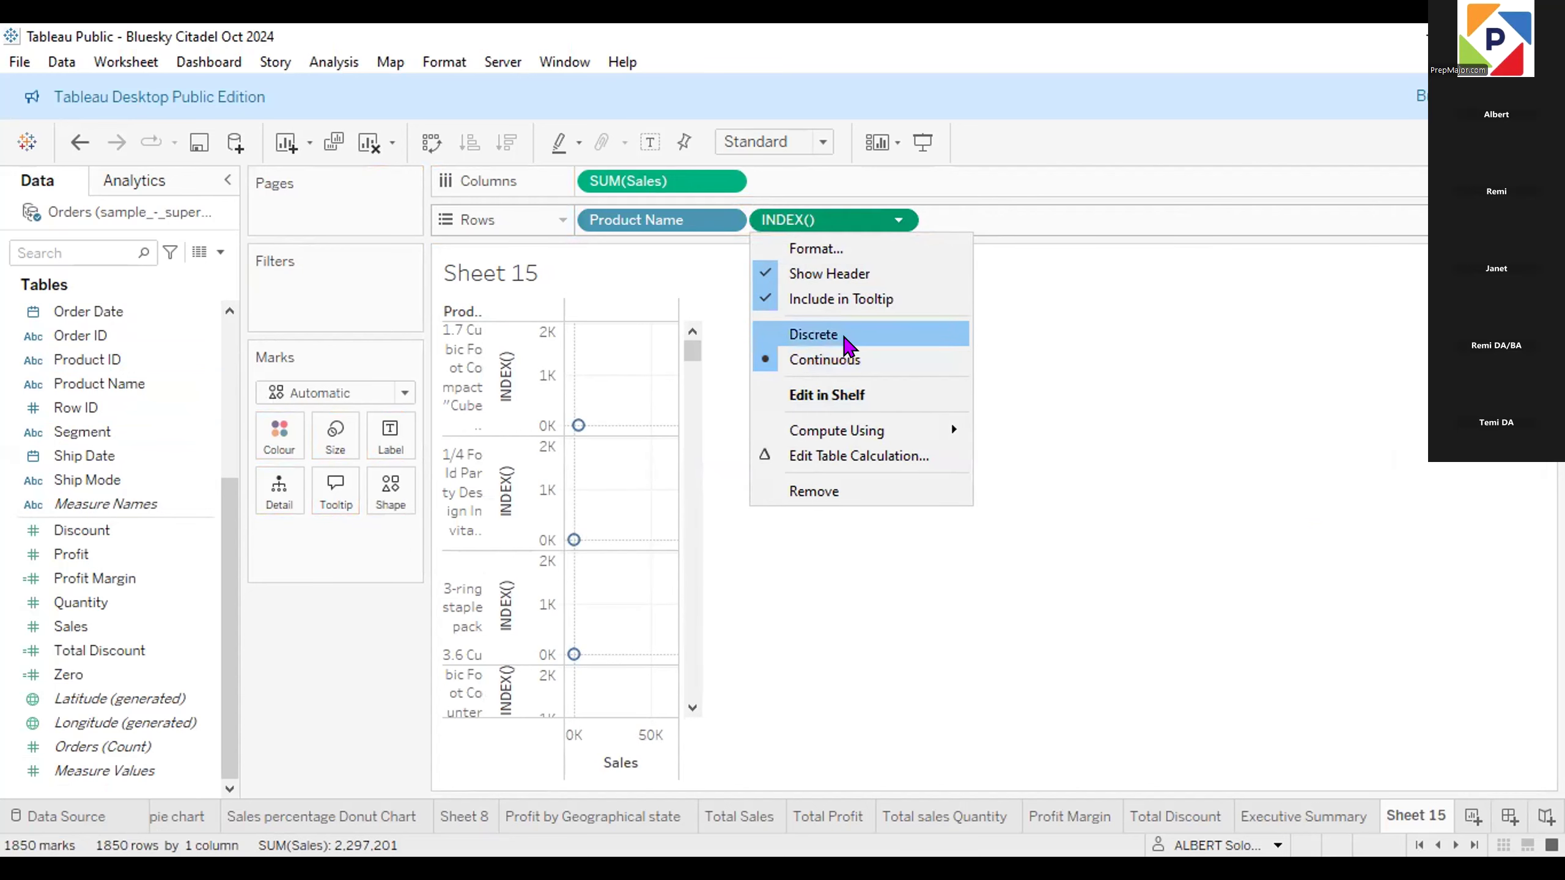
left_click(848, 346)
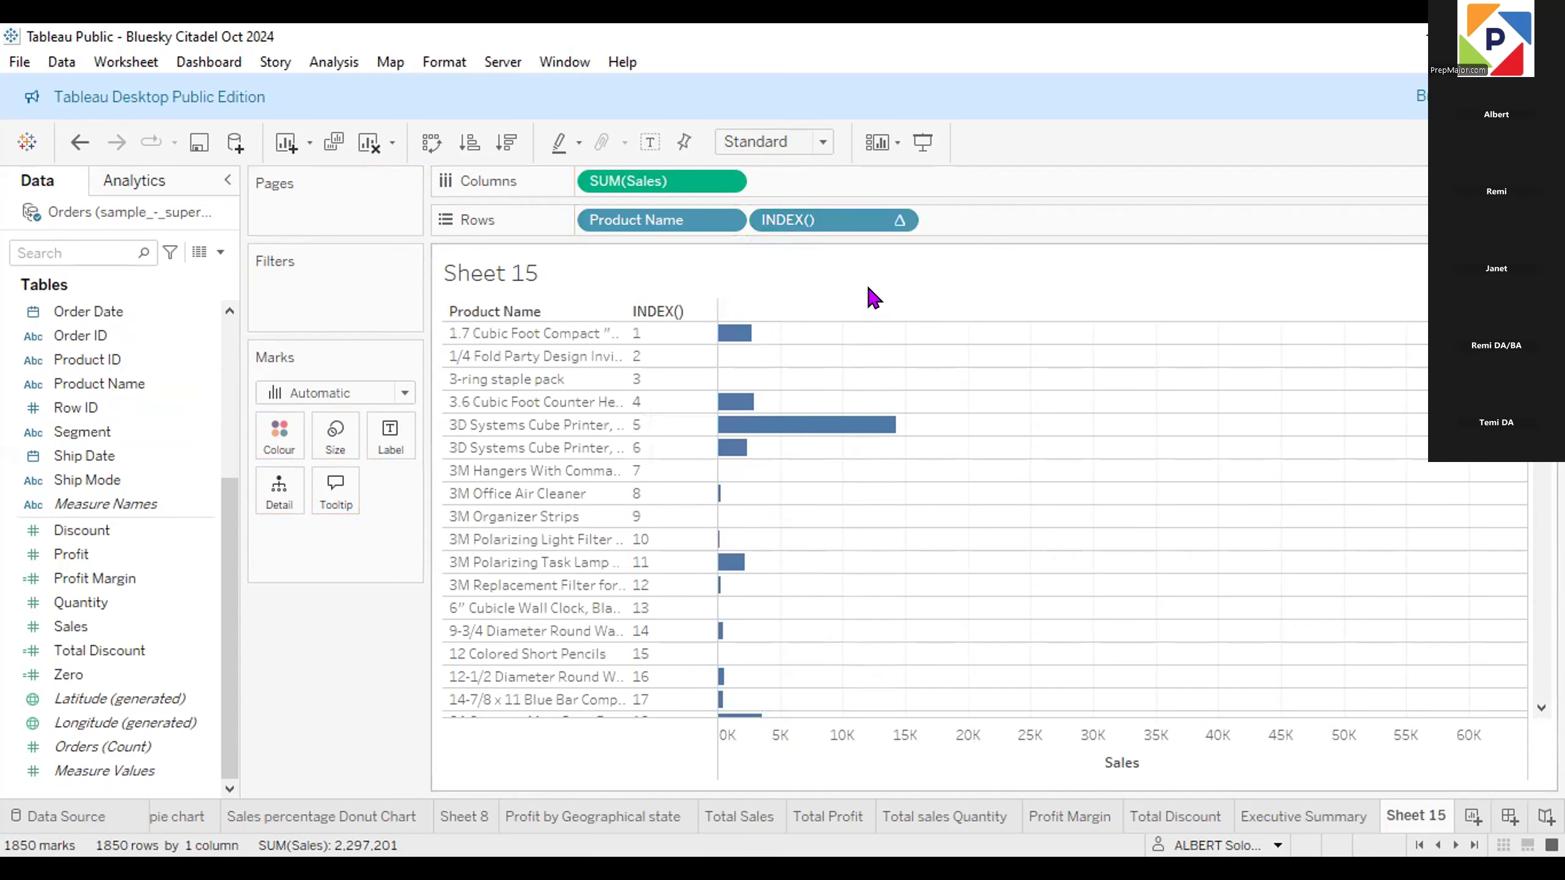
left_click(506, 142)
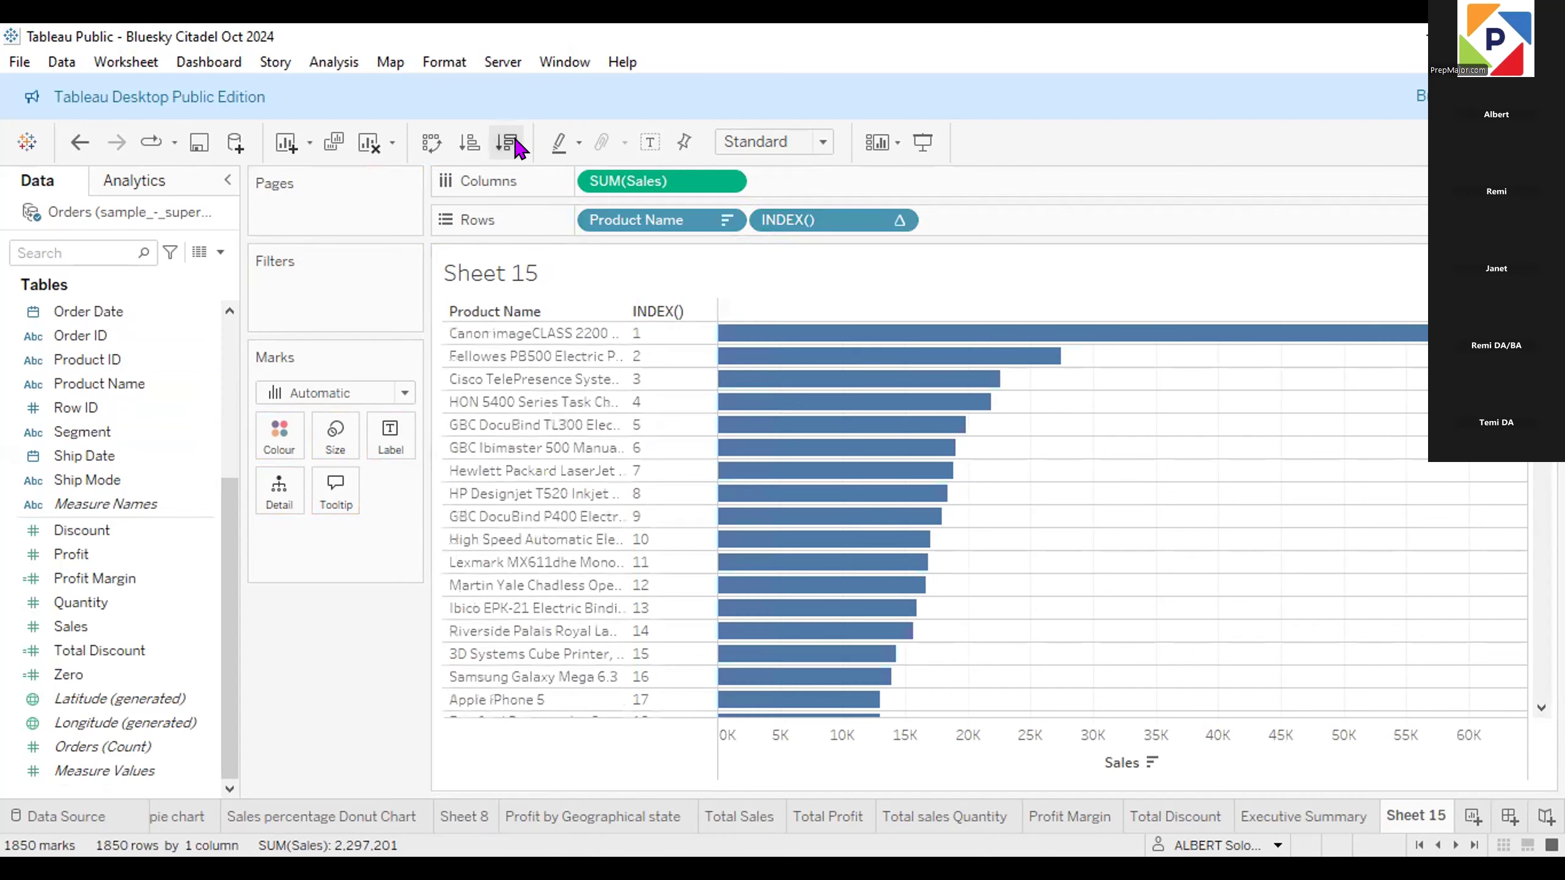
Undo the sort and earlier changes, and clear Rows and Columns, leaving only INDEX() on the Marks card.
key("ctrl+z")
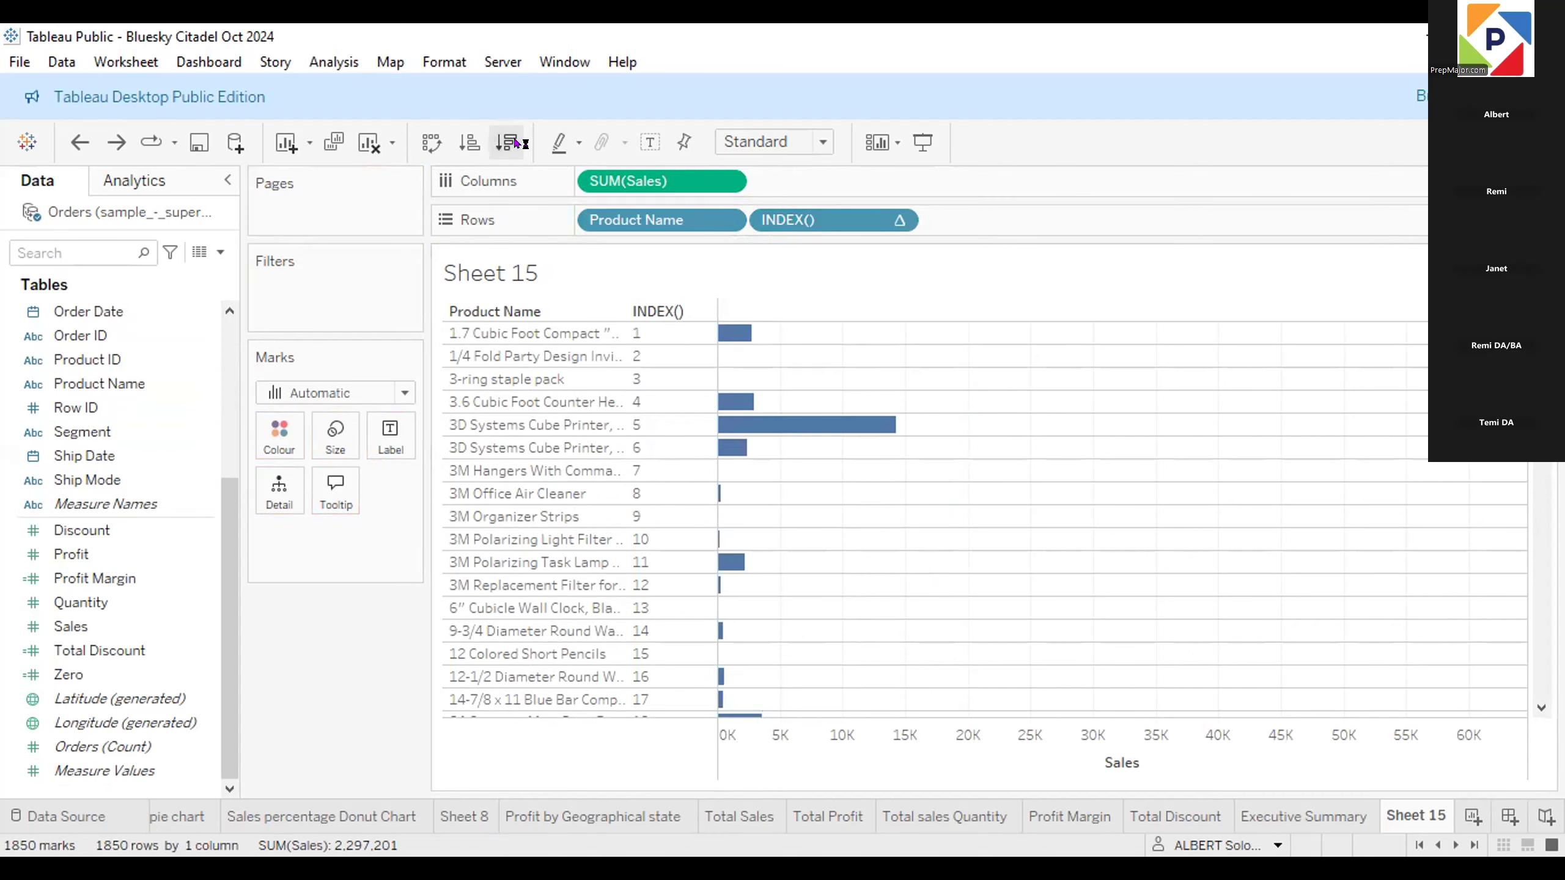
key("ctrl+z")
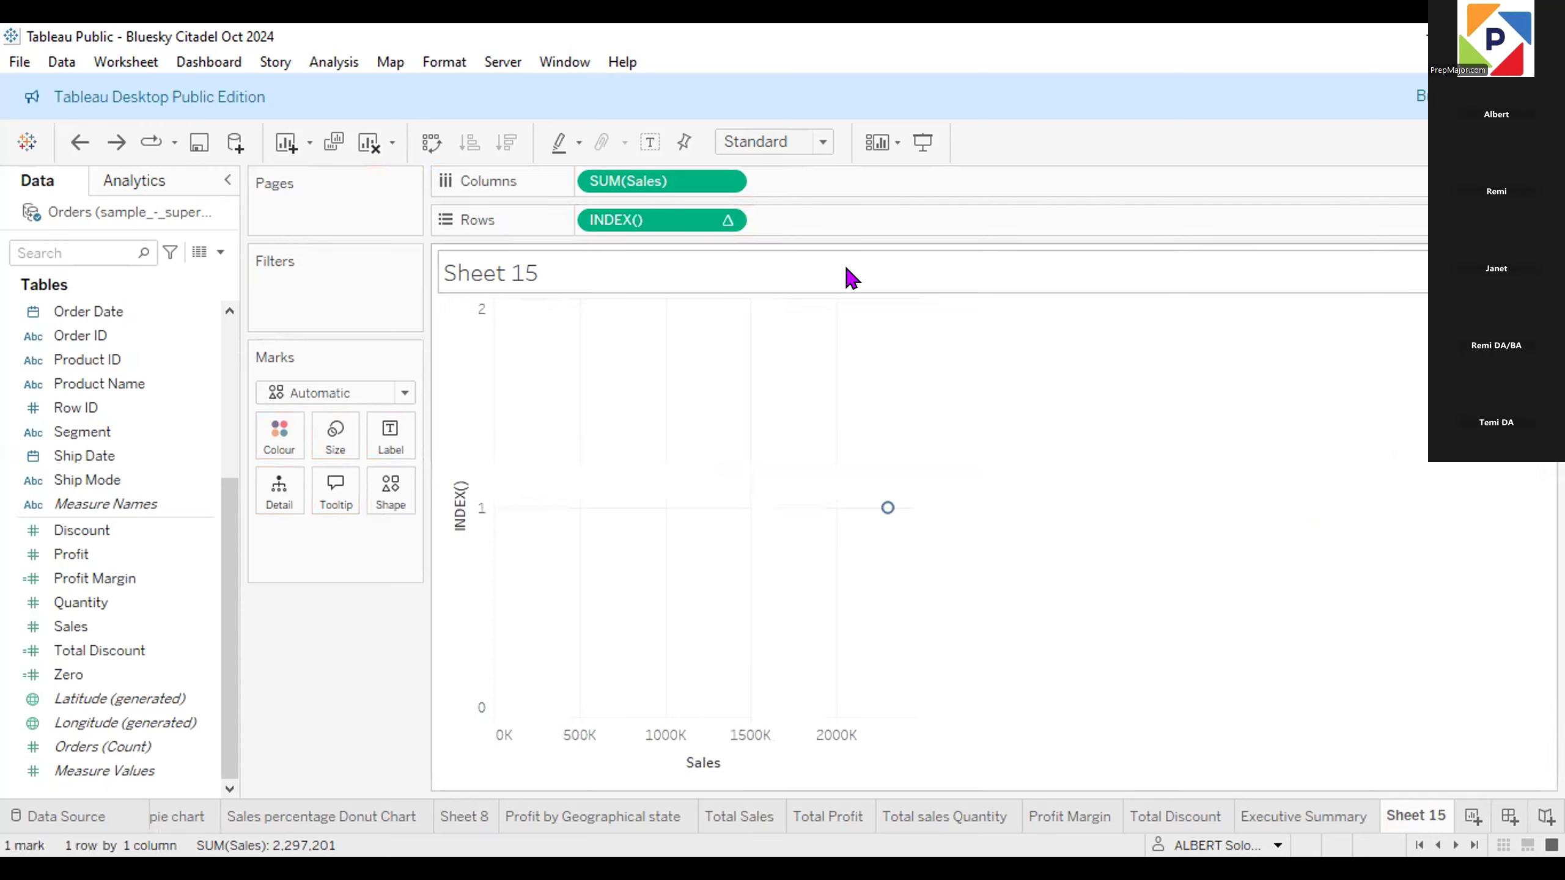
left_click_drag(355, 564, 350, 543)
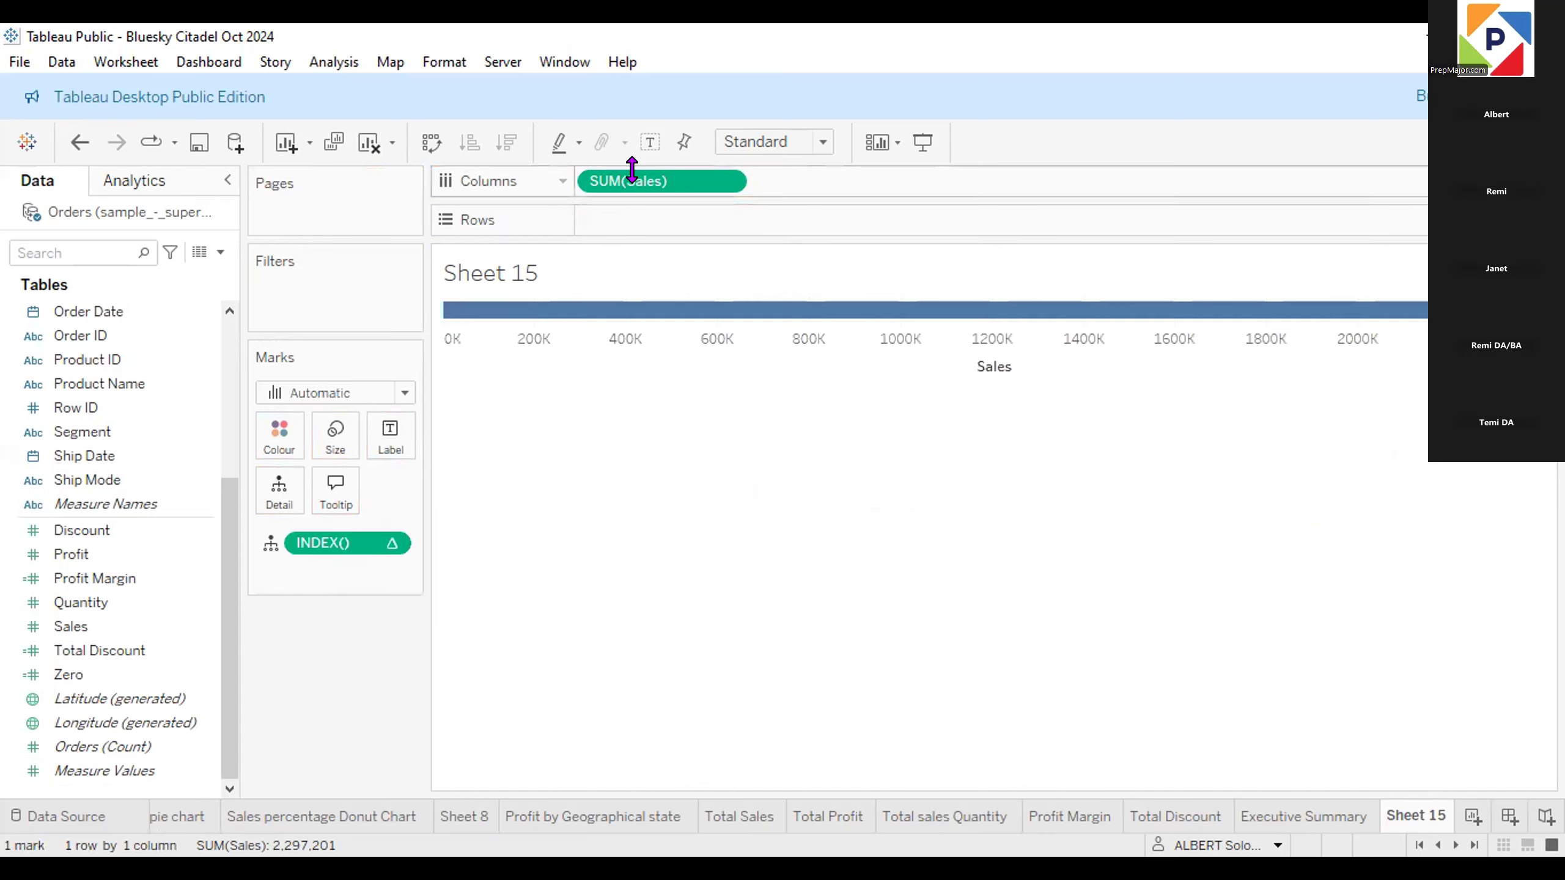
left_click_drag(632, 176, 484, 583)
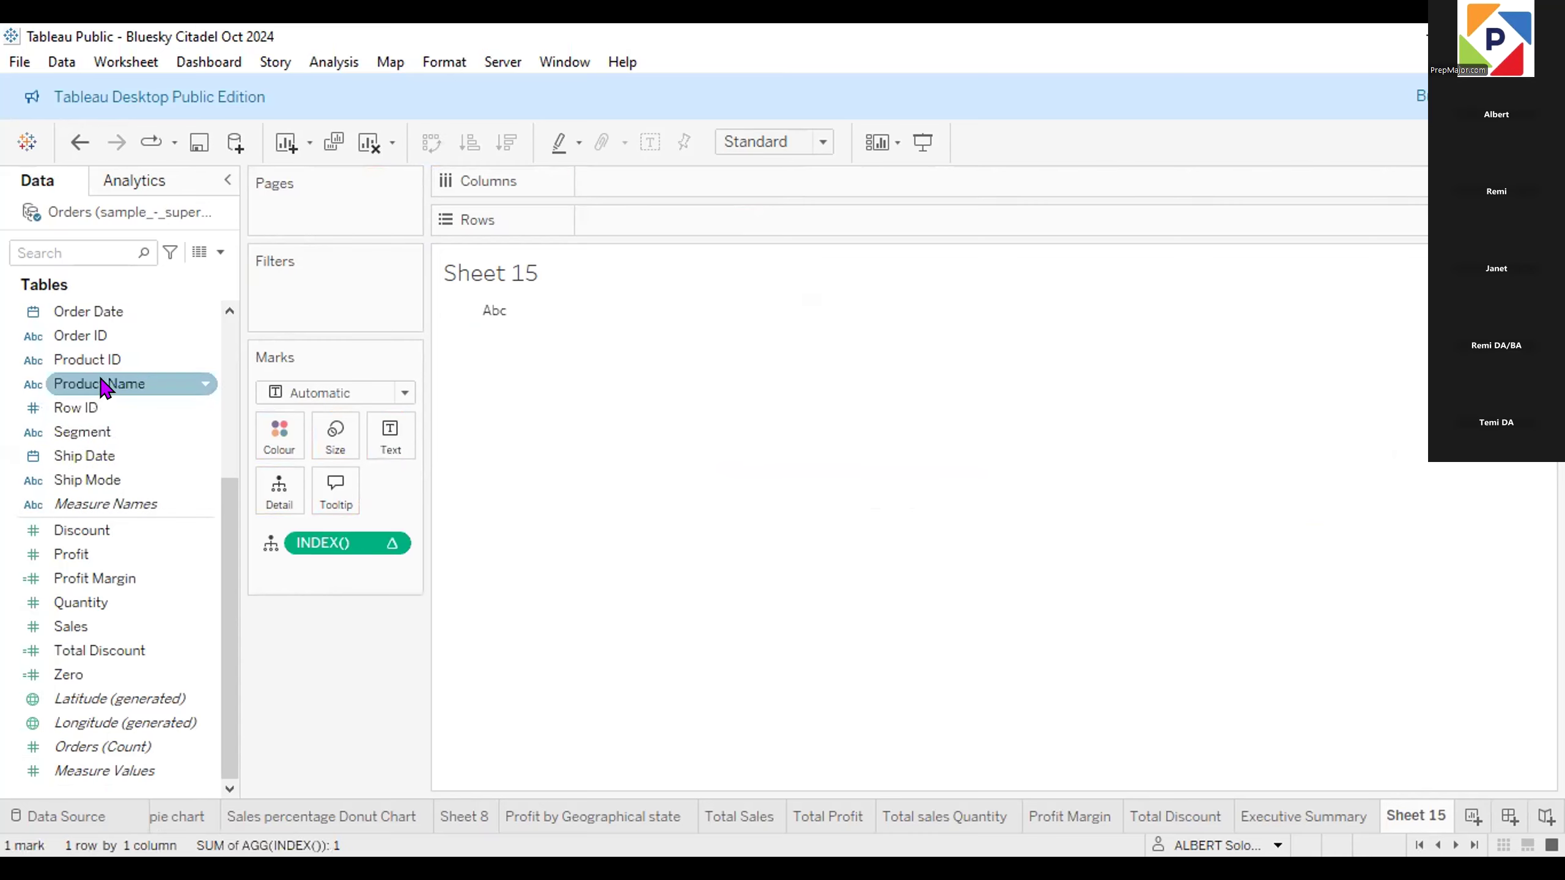
Chart Sales on Columns against all Product Name members on Rows, sorted by descending sales.
left_click_drag(102, 387, 647, 227)
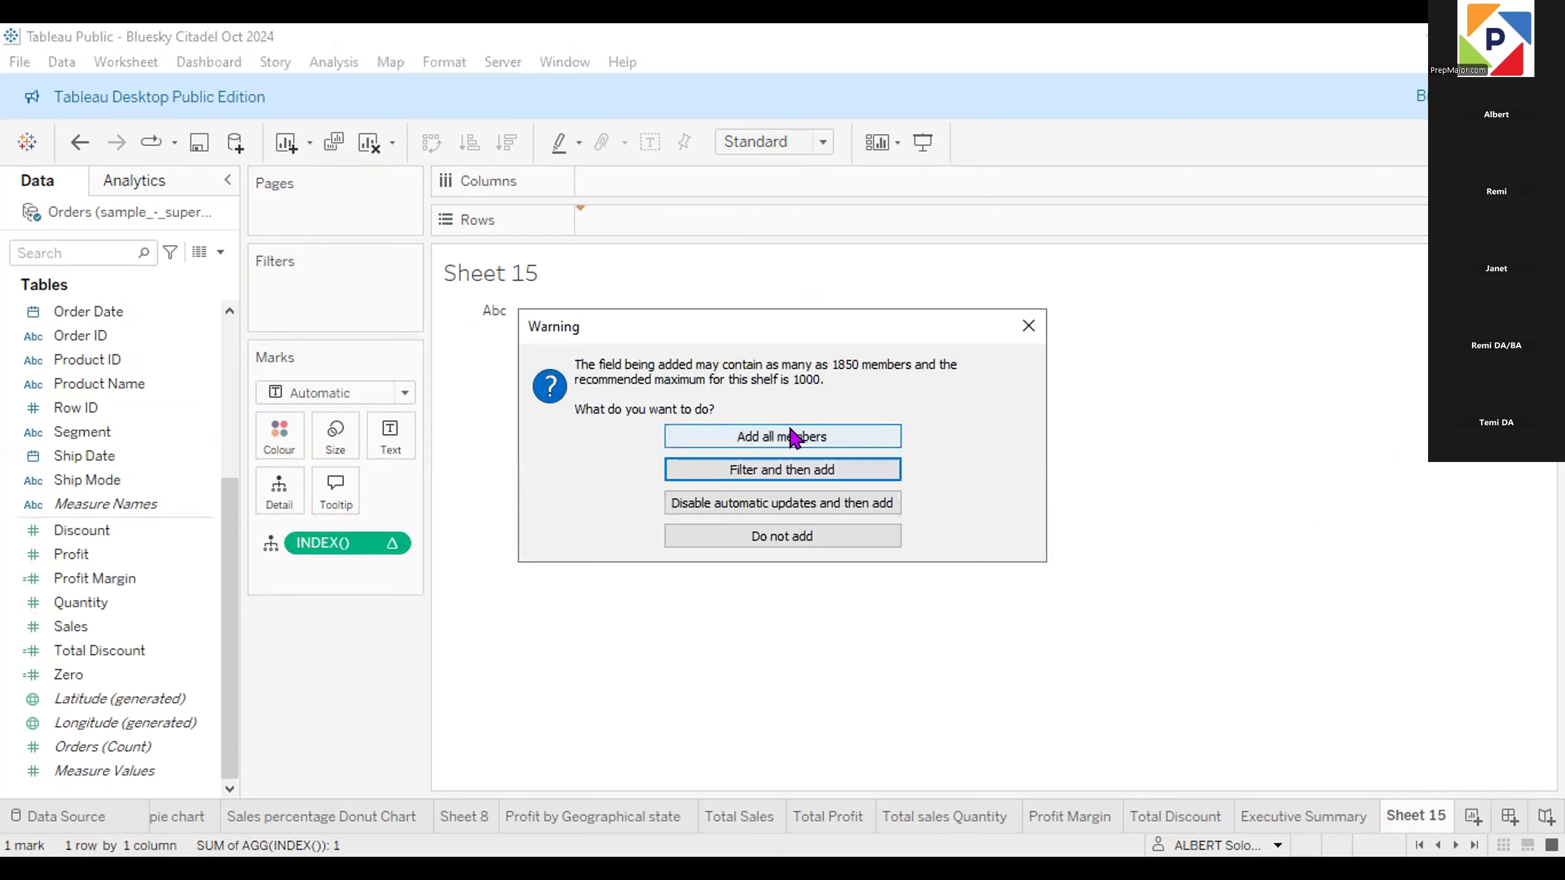
left_click(794, 437)
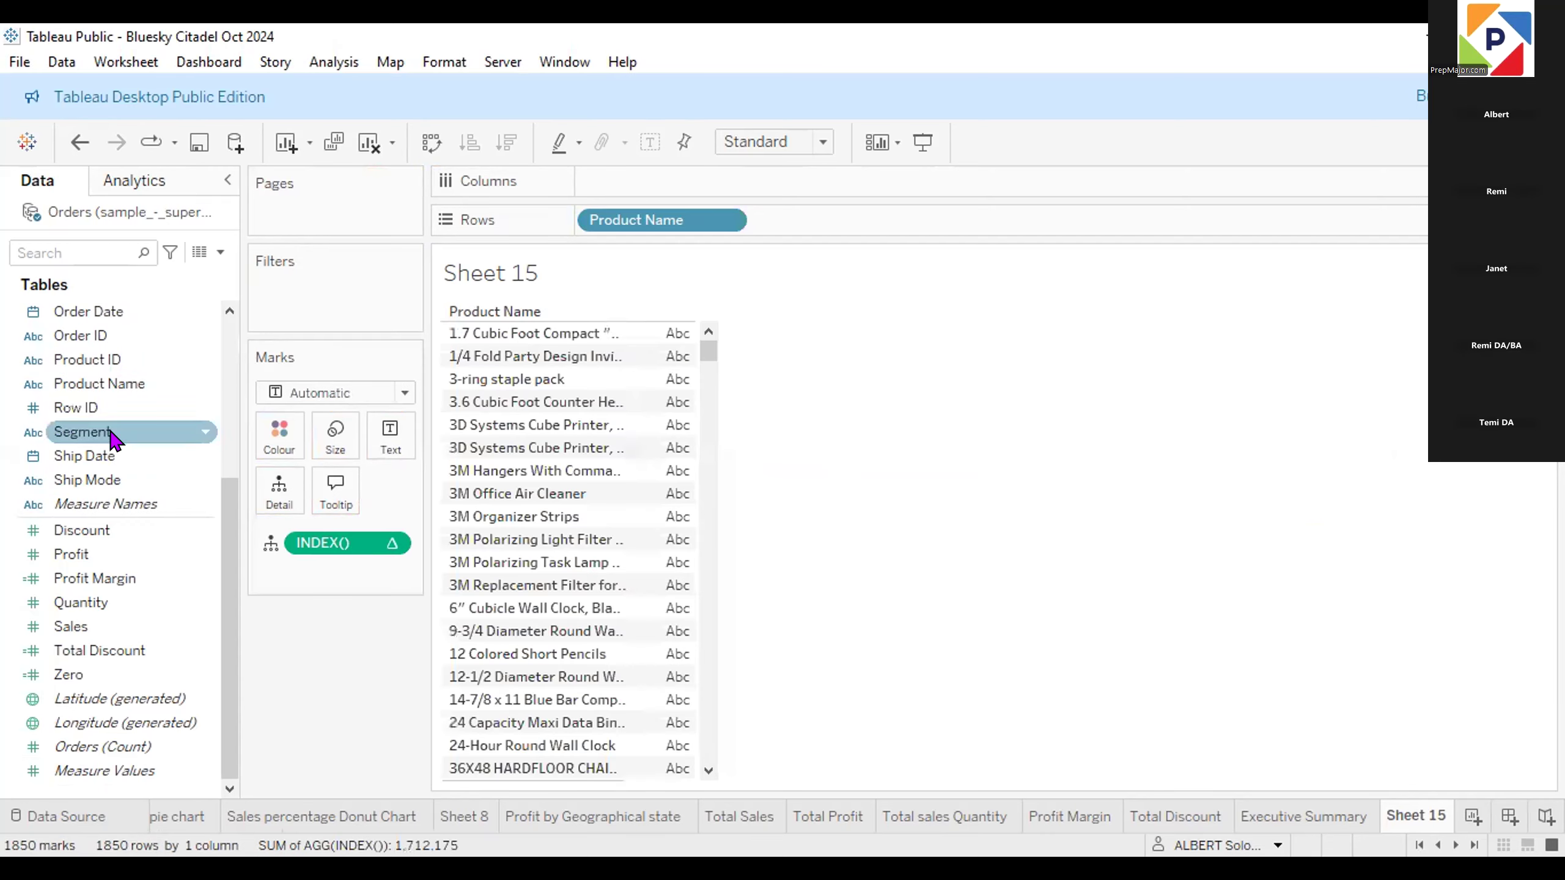
left_click_drag(117, 644, 626, 161)
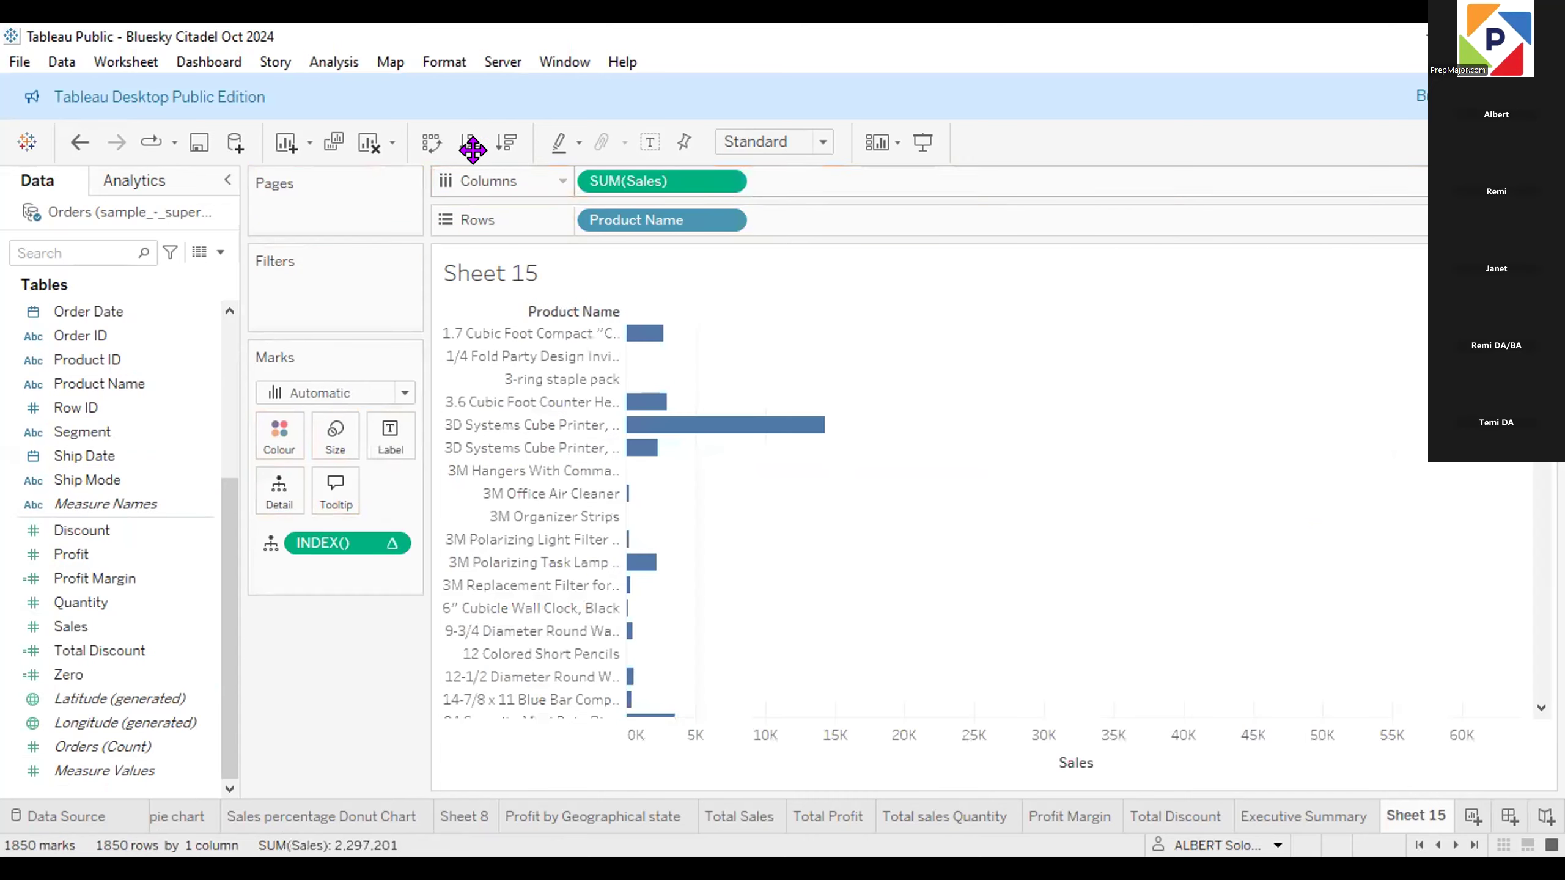
left_click(514, 151)
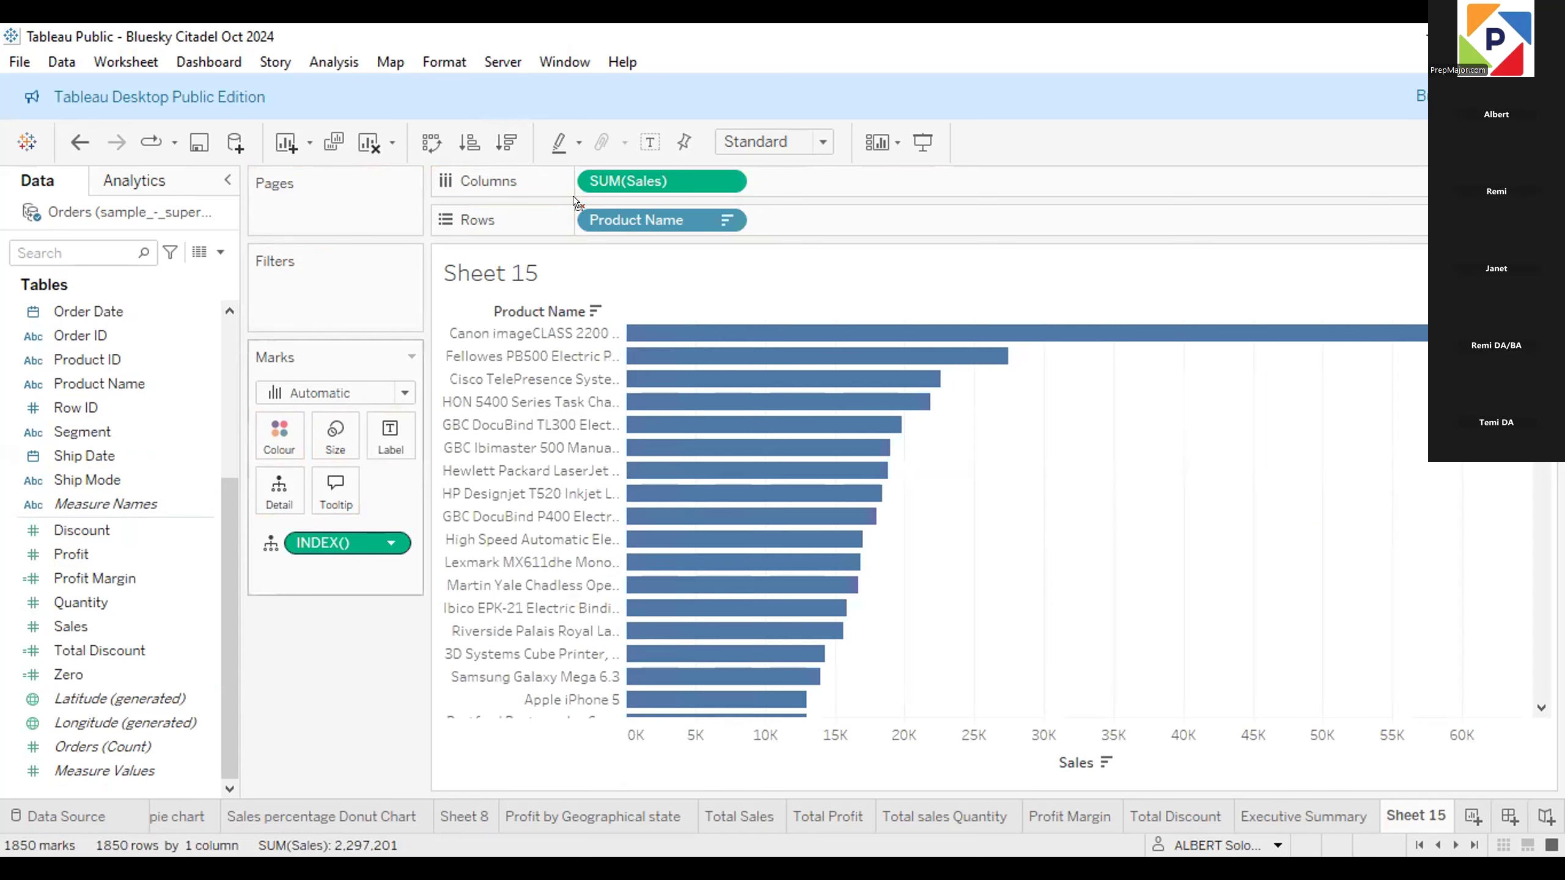
Try again to order Rows by swapping Product Name for INDEX() and re-adding all Product Name members.
left_click_drag(573, 197, 576, 219)
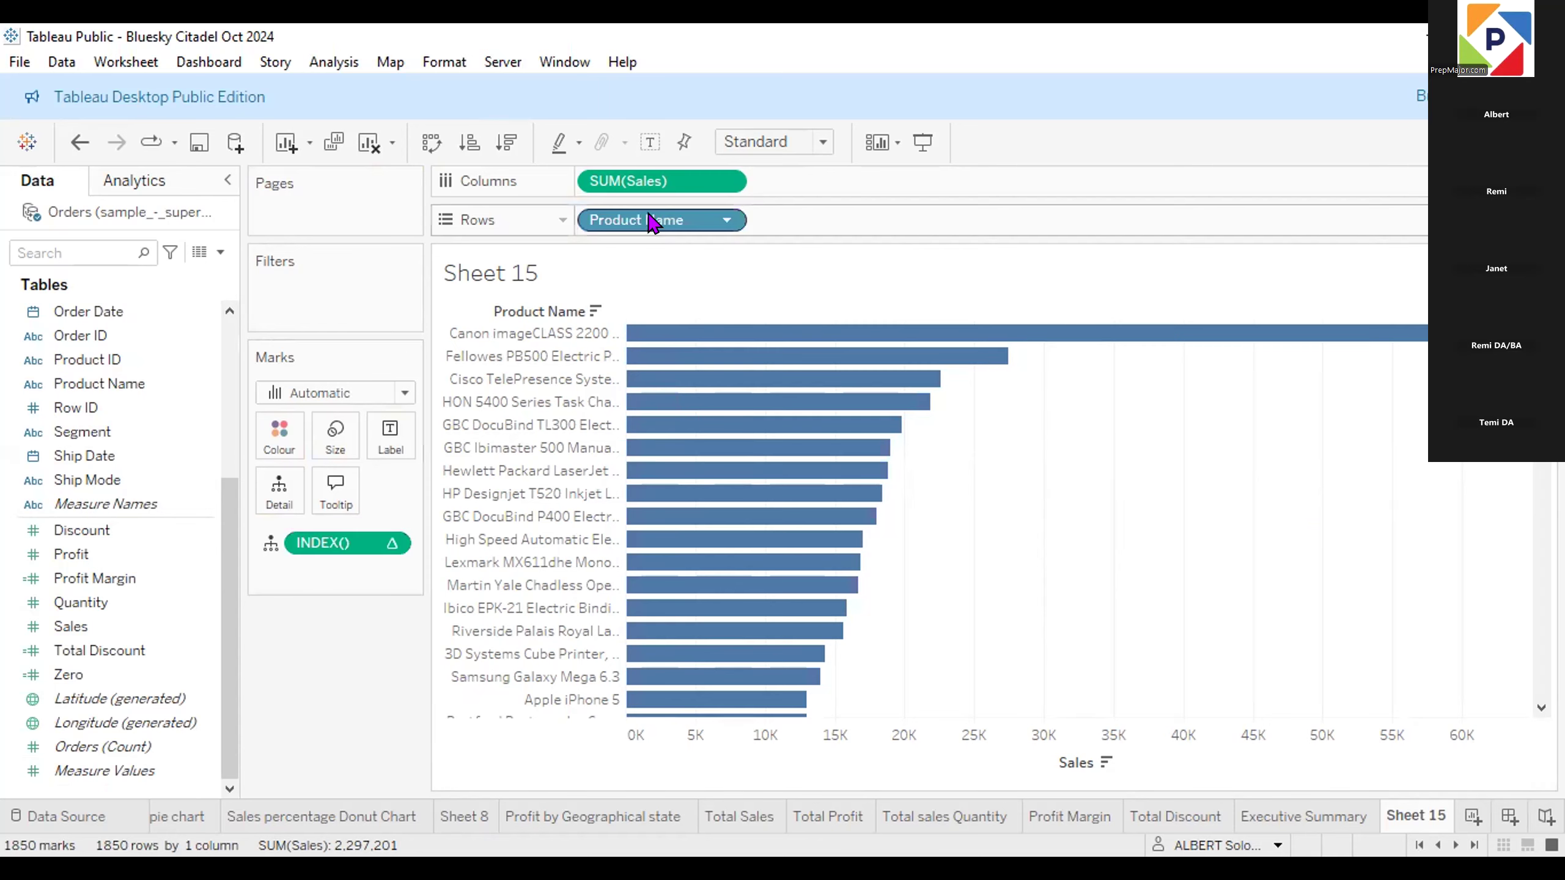
left_click_drag(653, 216, 632, 288)
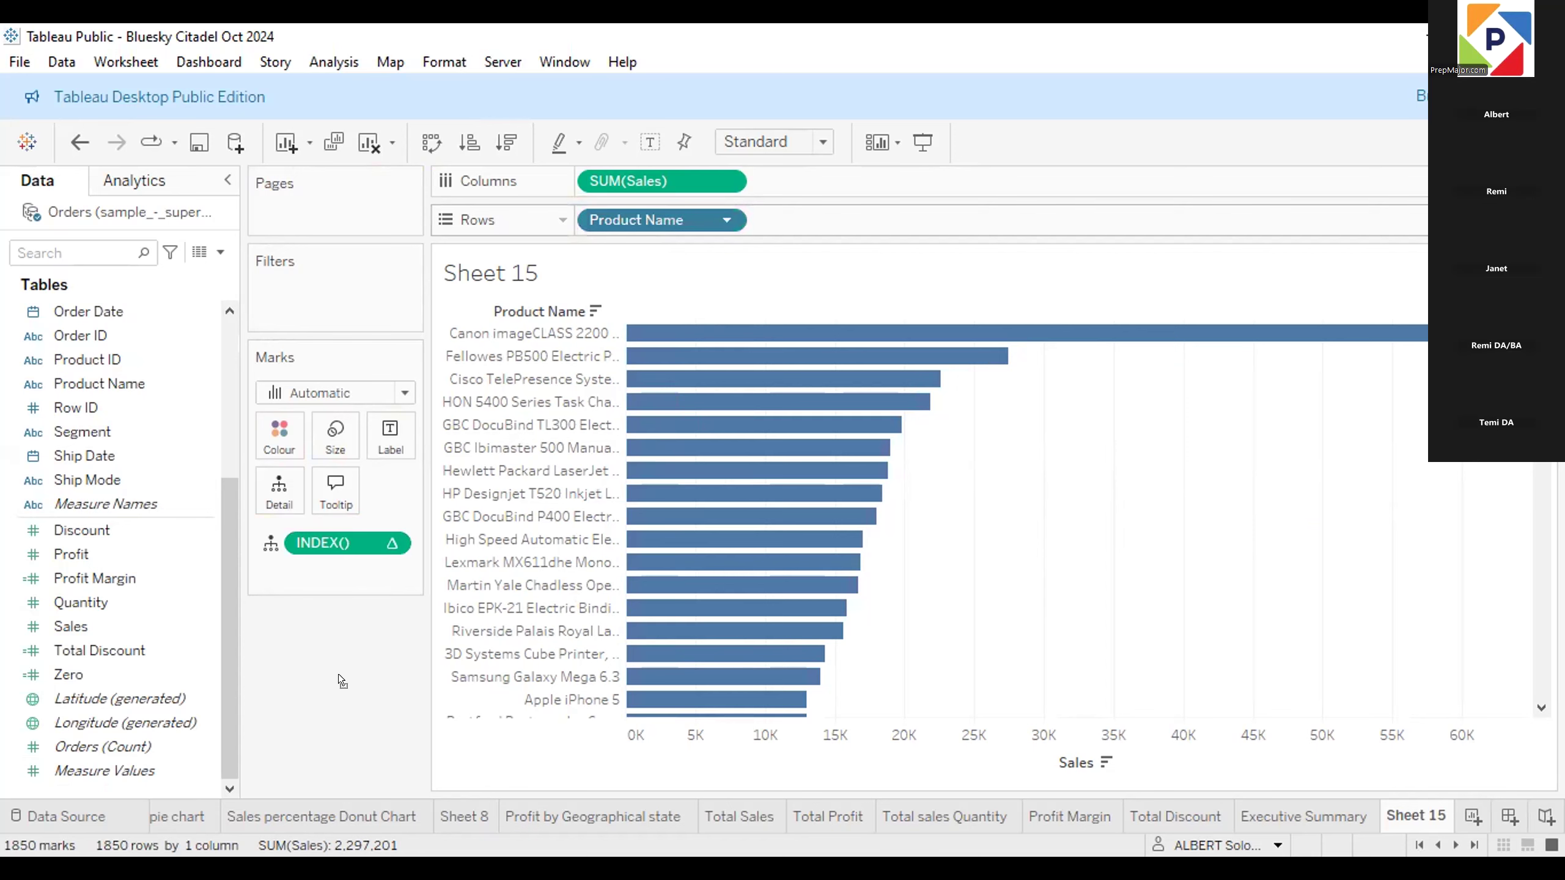
left_click_drag(337, 681, 341, 666)
left_click_drag(338, 543, 607, 265)
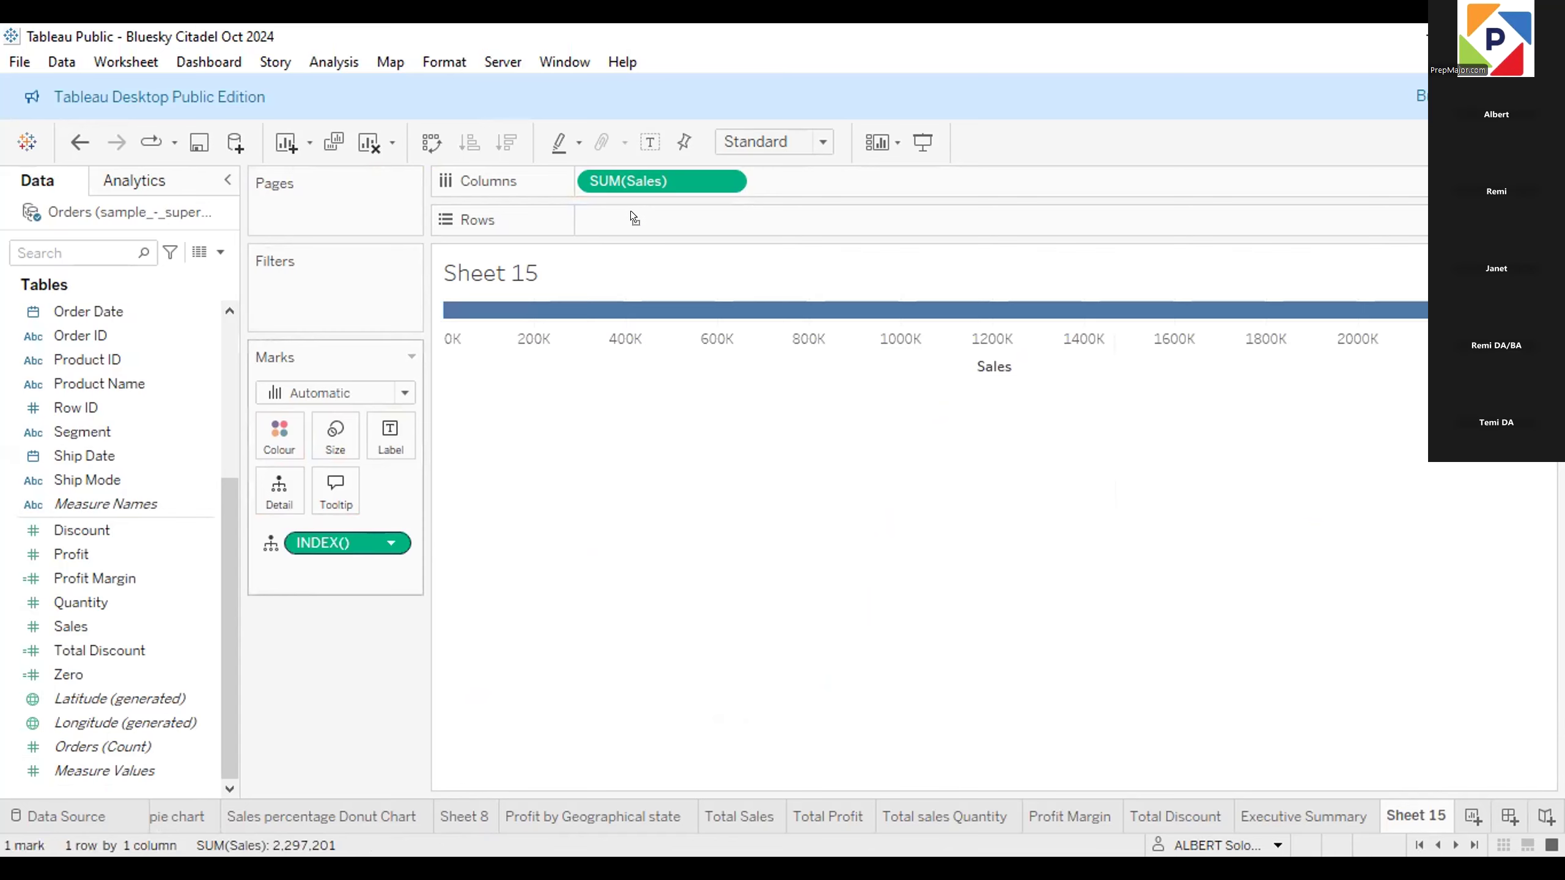
left_click_drag(631, 210, 632, 213)
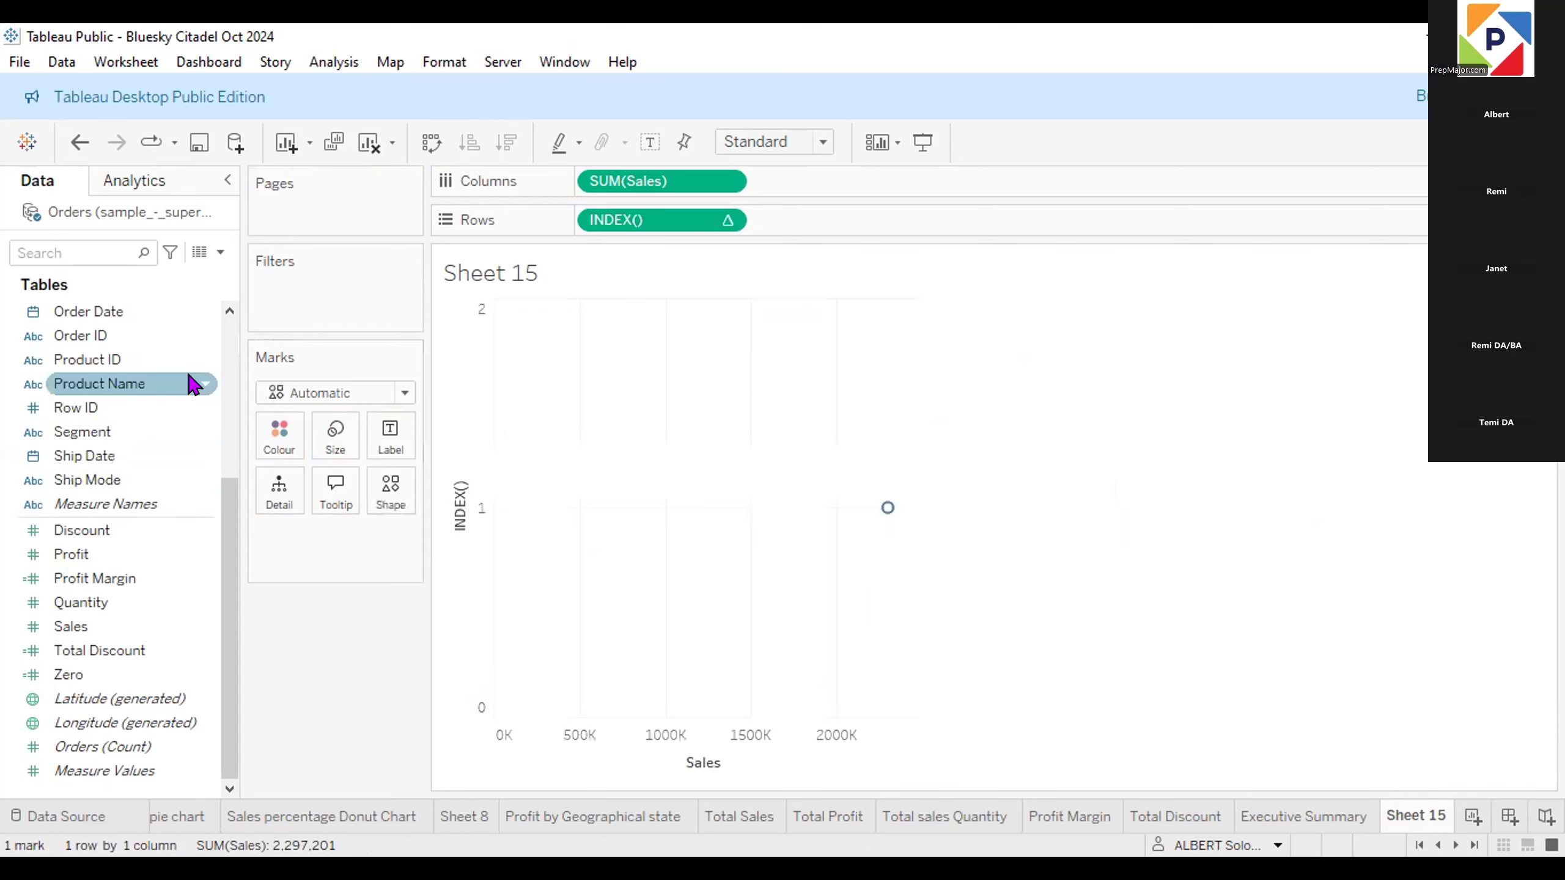
left_click_drag(120, 388, 832, 215)
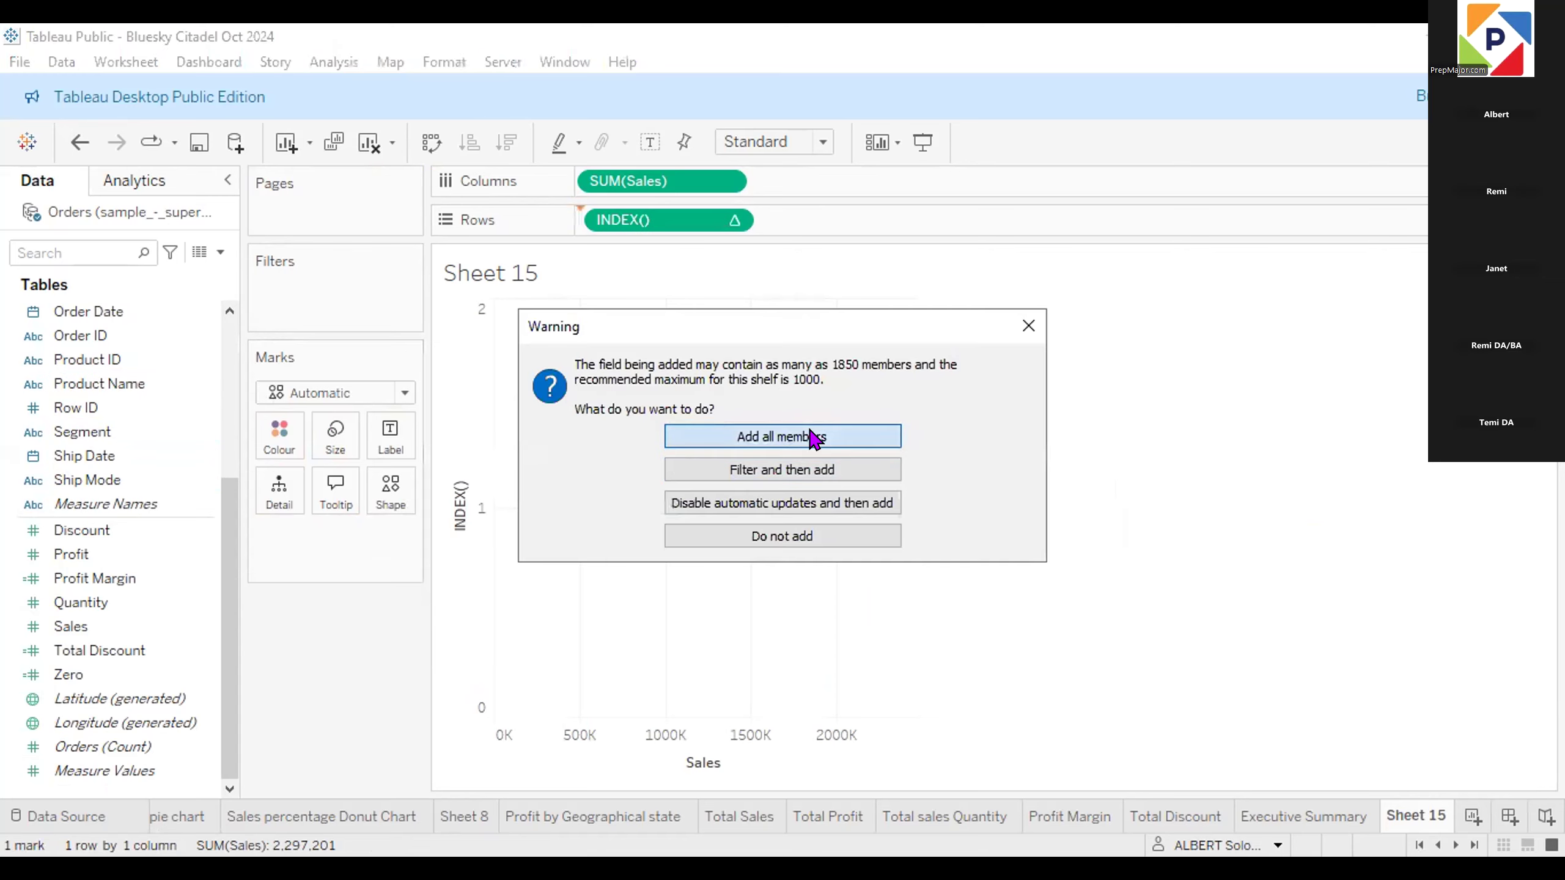
left_click(813, 437)
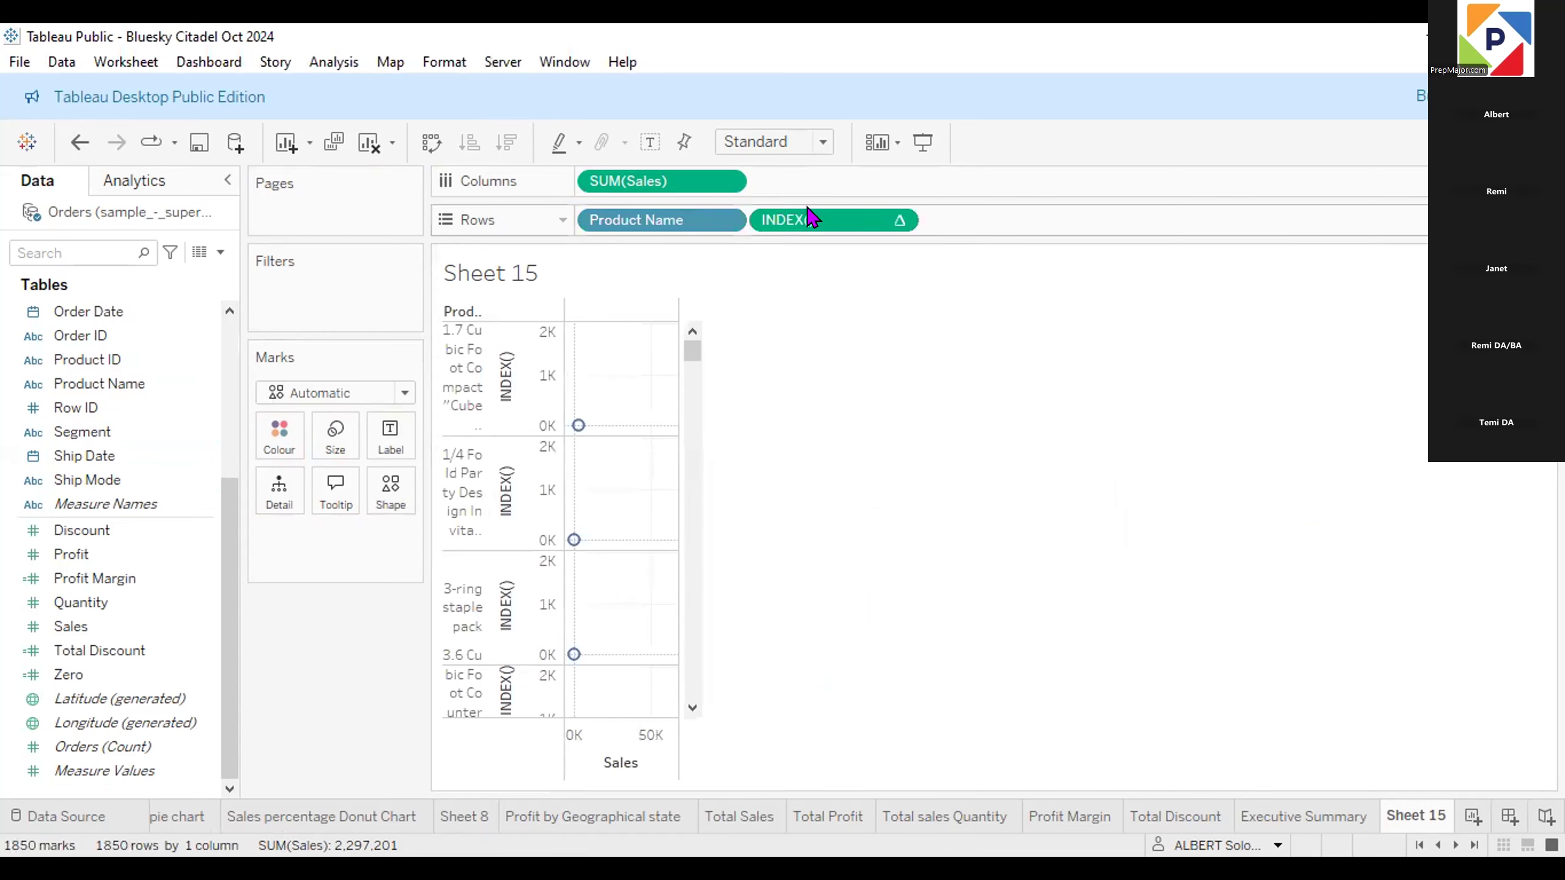
Undo adding Product Name to Rows and try to place it after INDEX() with all members.
key("ctrl+z")
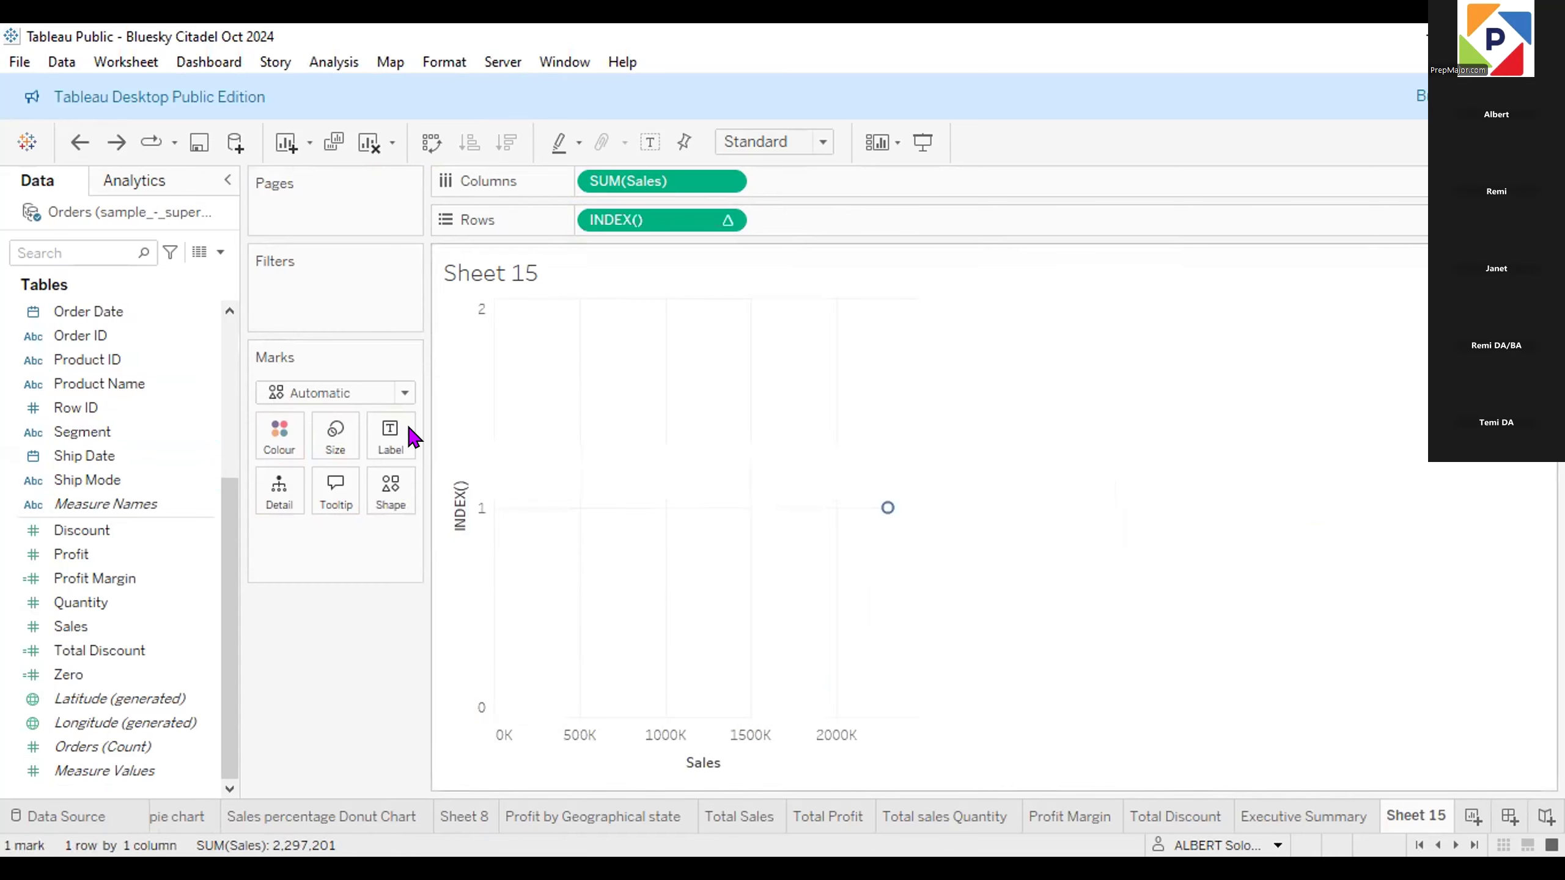
left_click_drag(131, 383, 488, 303)
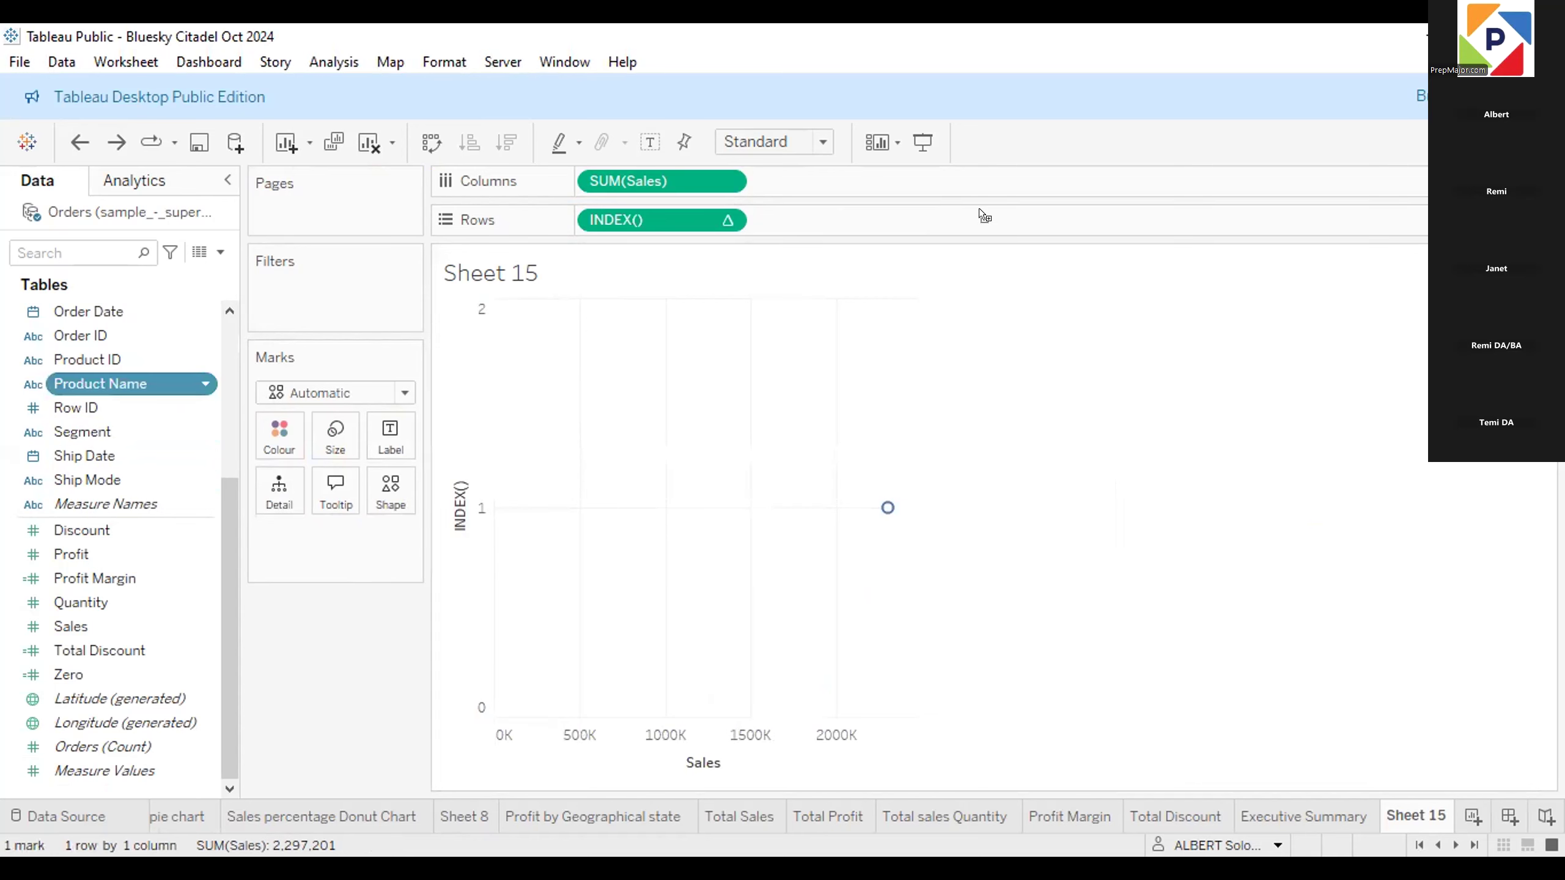
left_click_drag(979, 210, 979, 210)
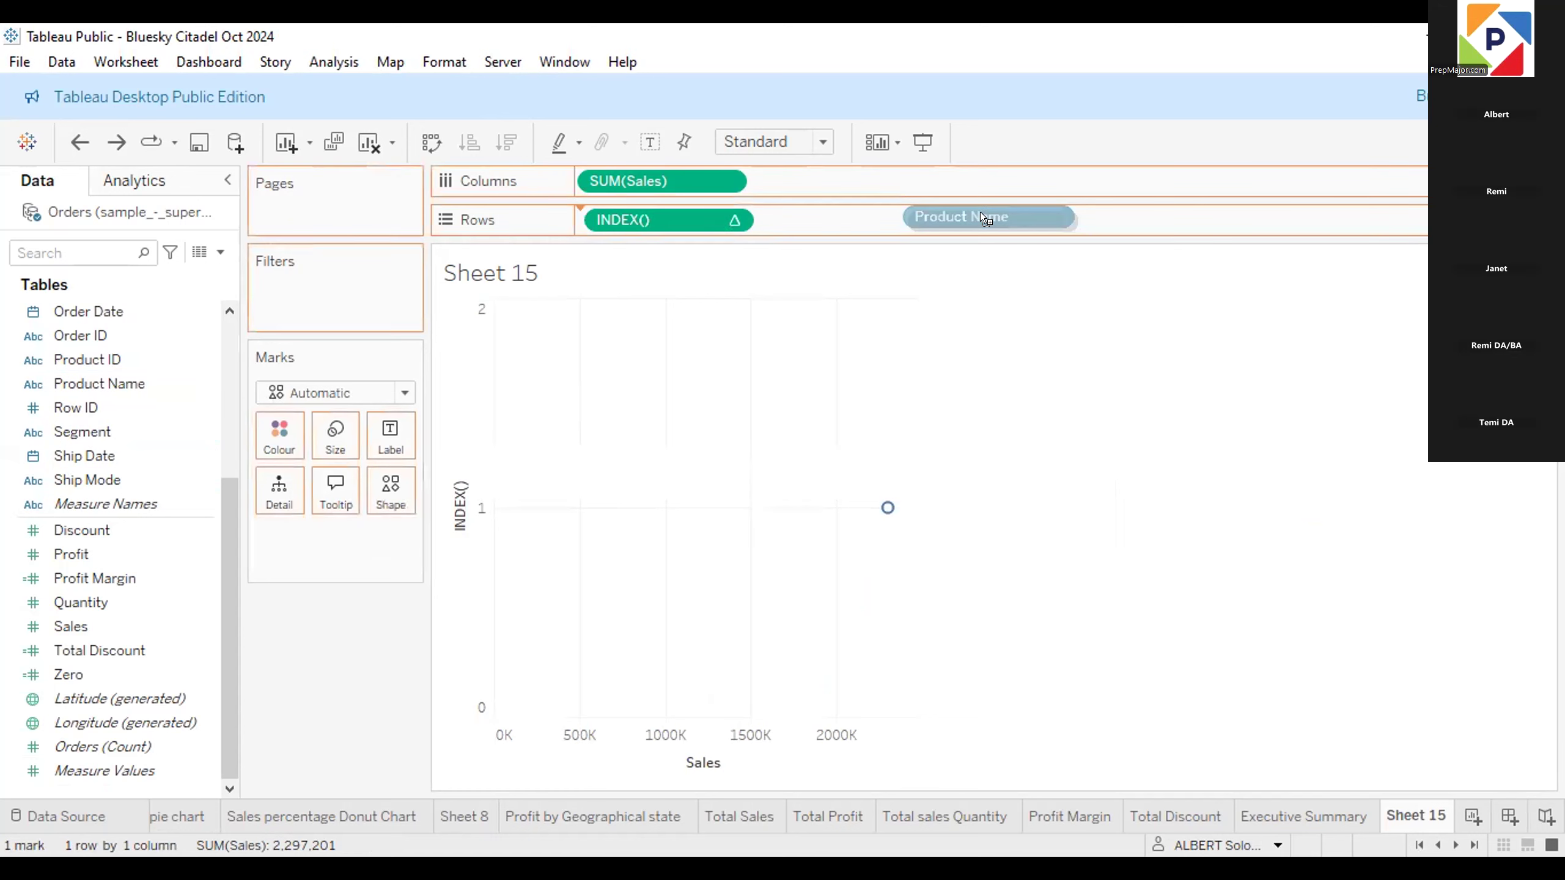
left_click_drag(980, 212, 980, 211)
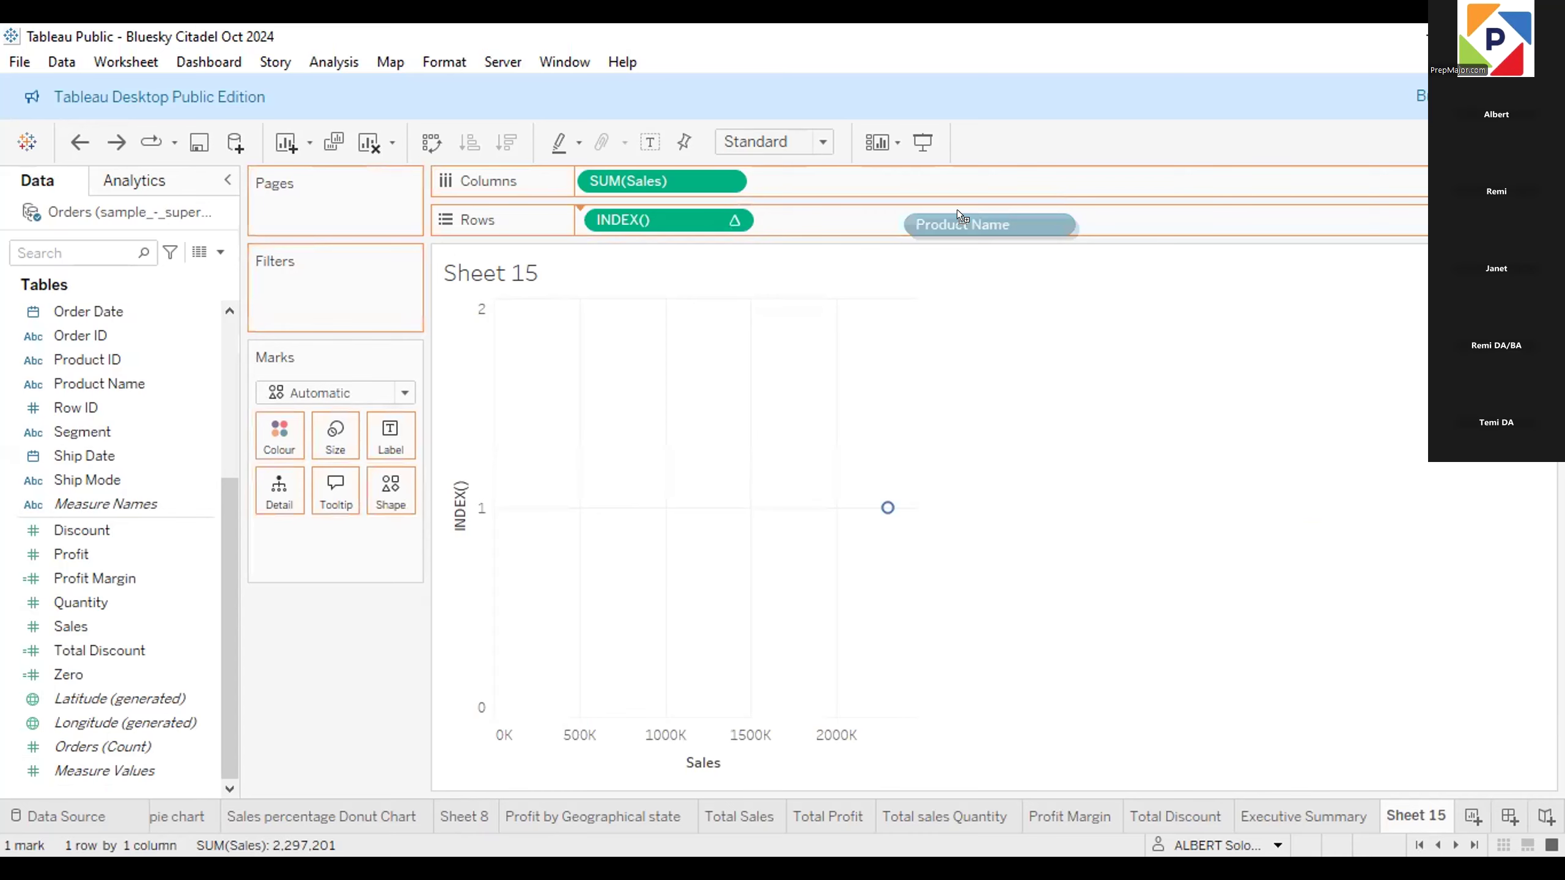
left_click_drag(956, 210, 957, 209)
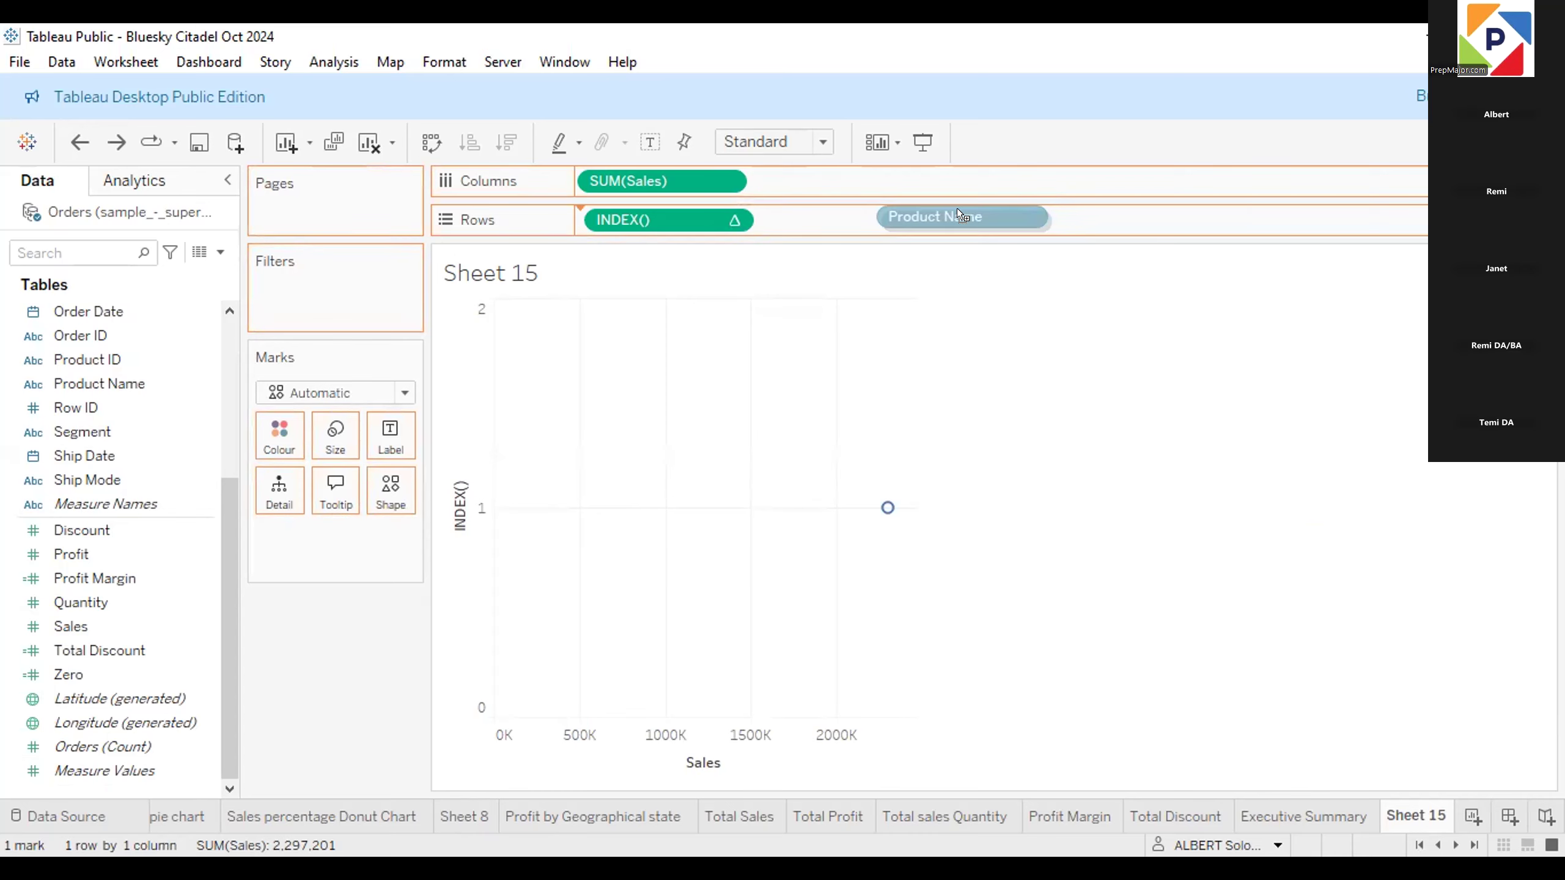
left_click_drag(958, 213, 958, 215)
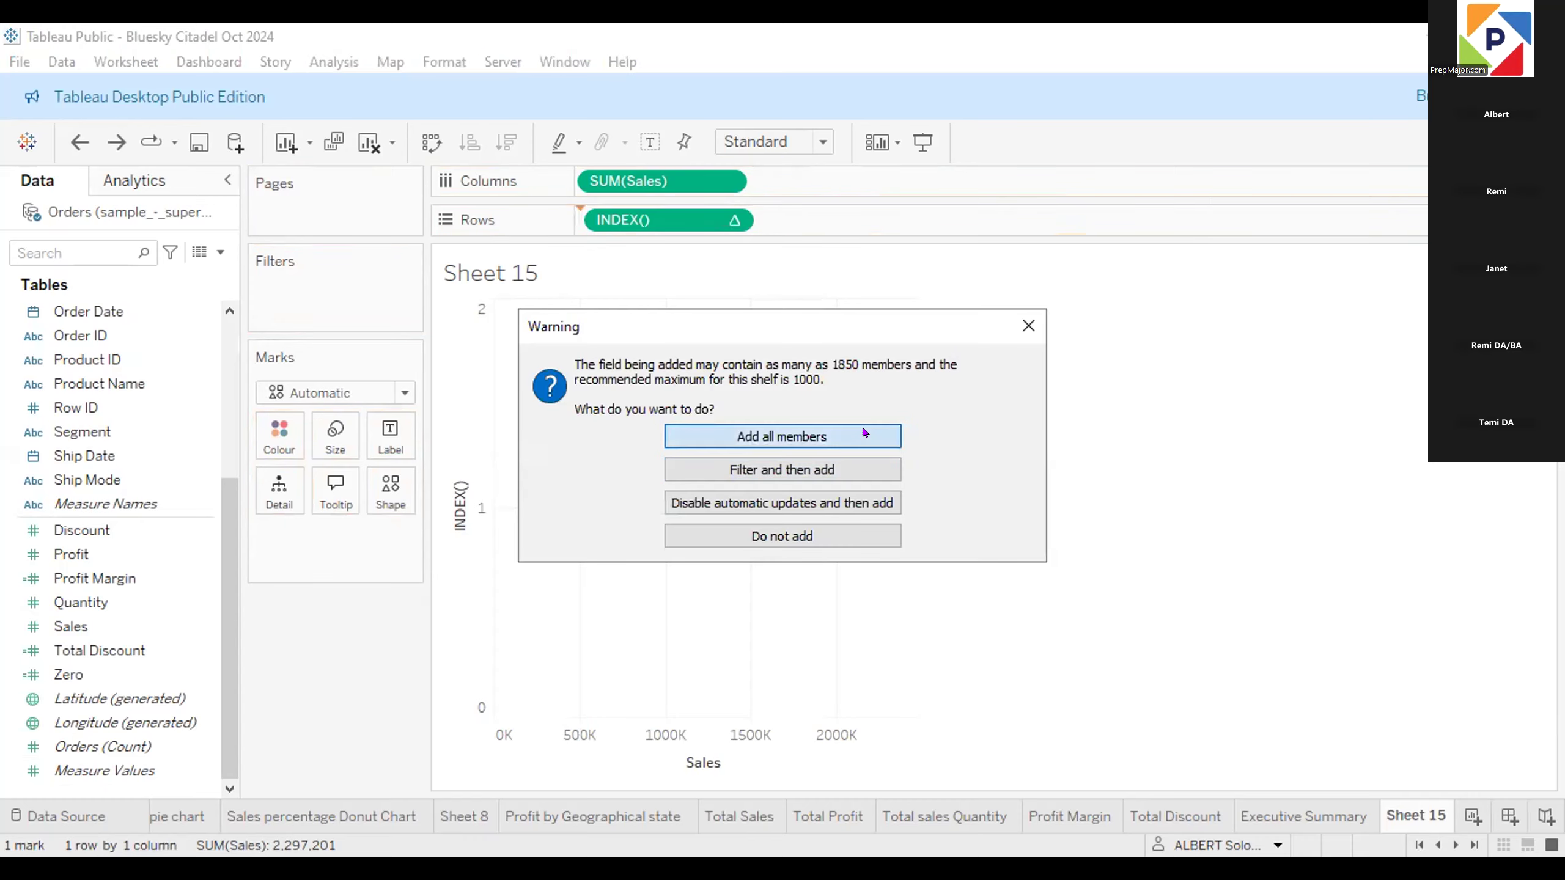
left_click(862, 432)
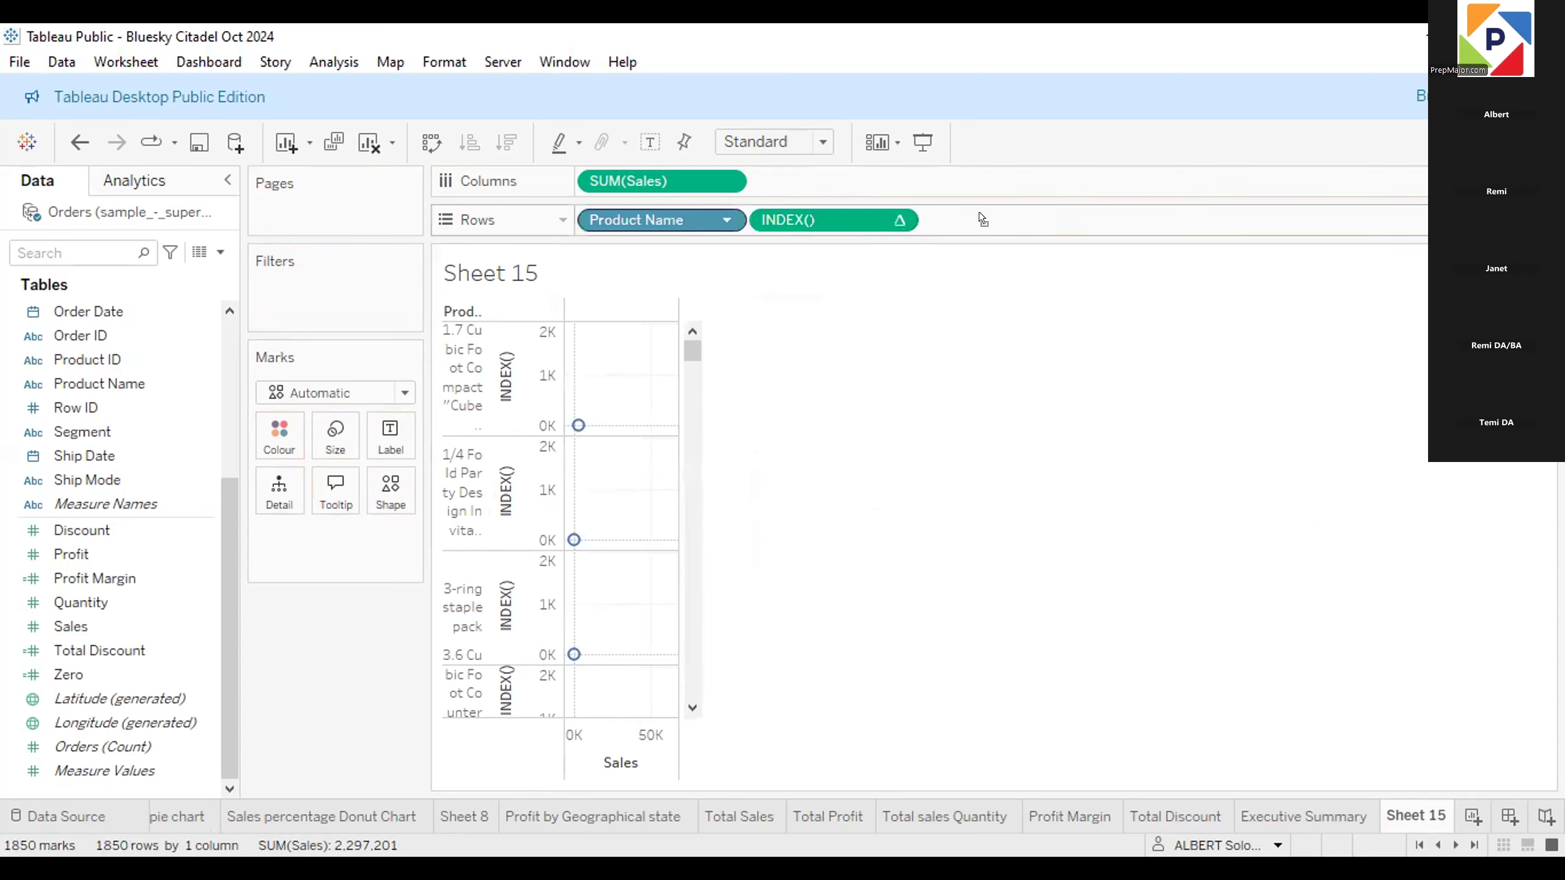
Try making INDEX() discrete with Product Name after it on Rows, and undo back to the sorted Sales chart.
left_click(899, 216)
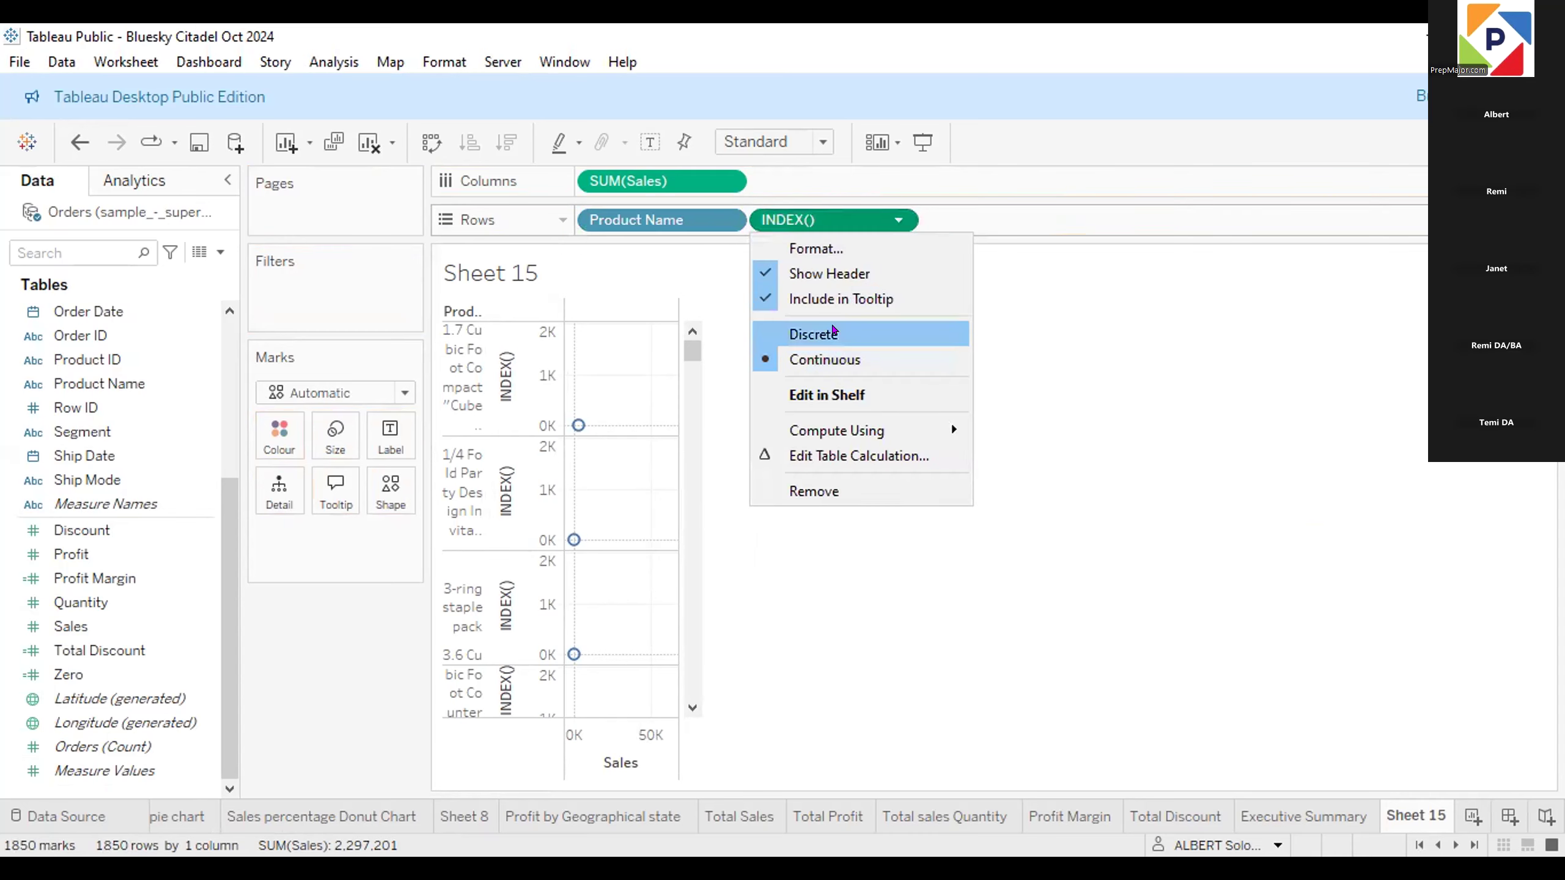
left_click(833, 332)
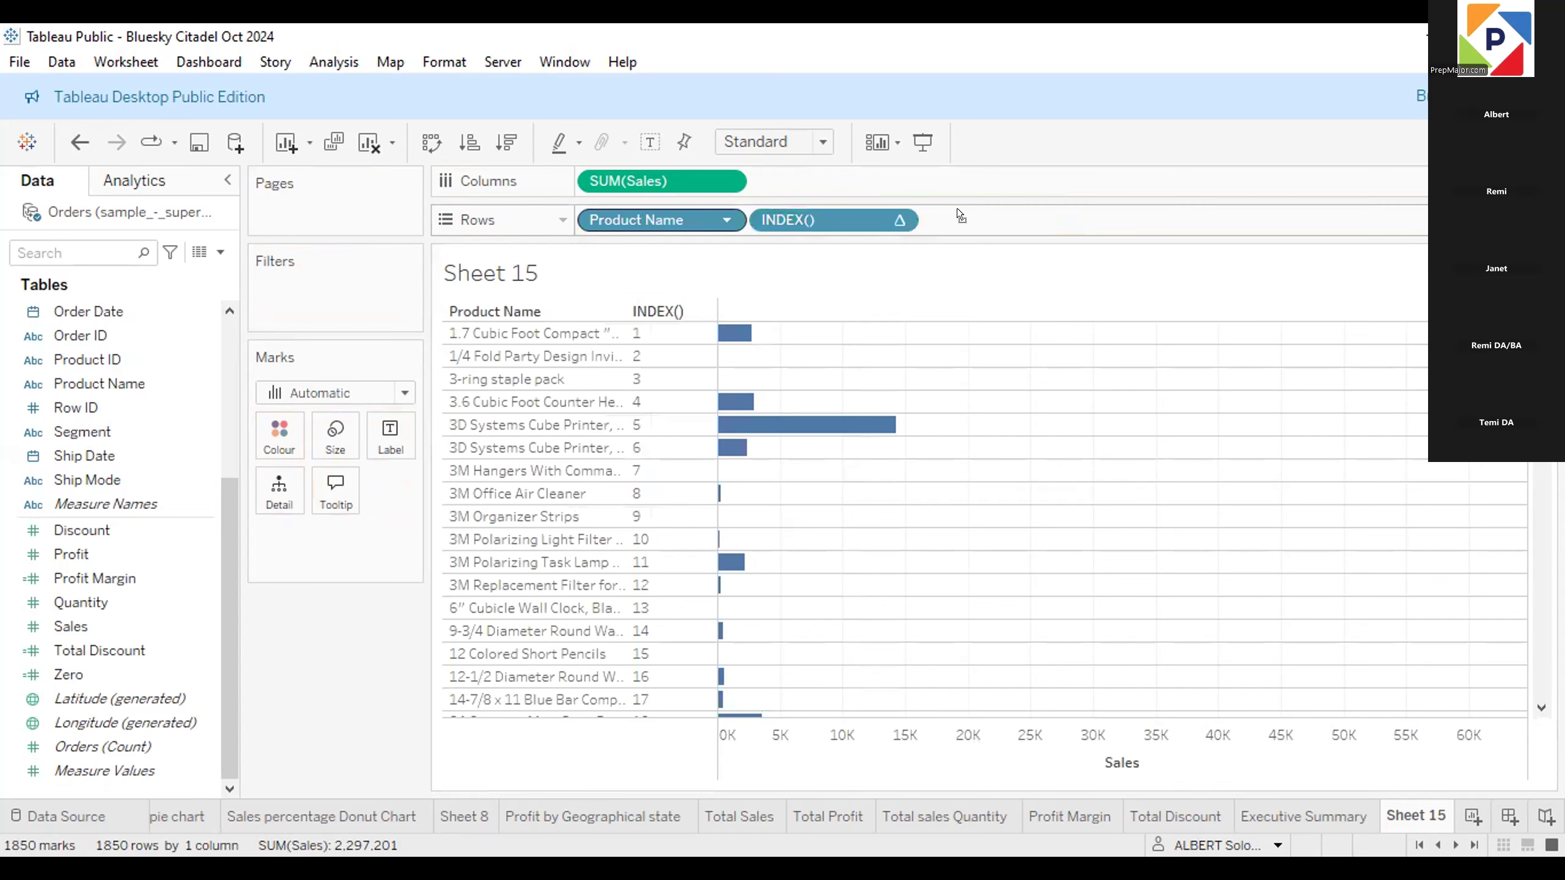
left_click_drag(661, 220, 956, 213)
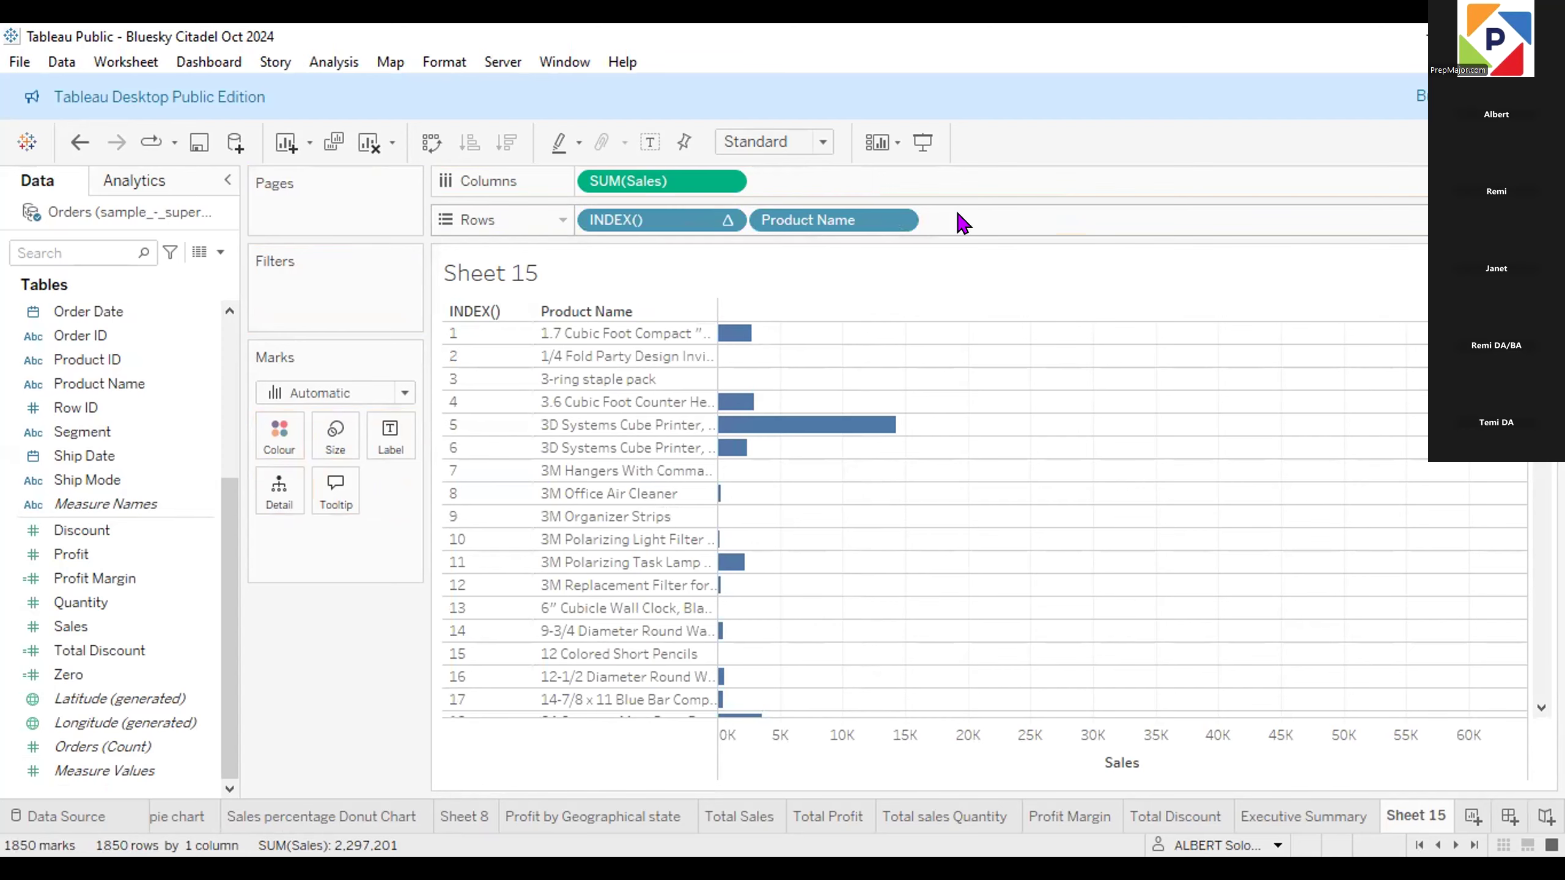
key("ctrl+z")
key("ctrl+z")
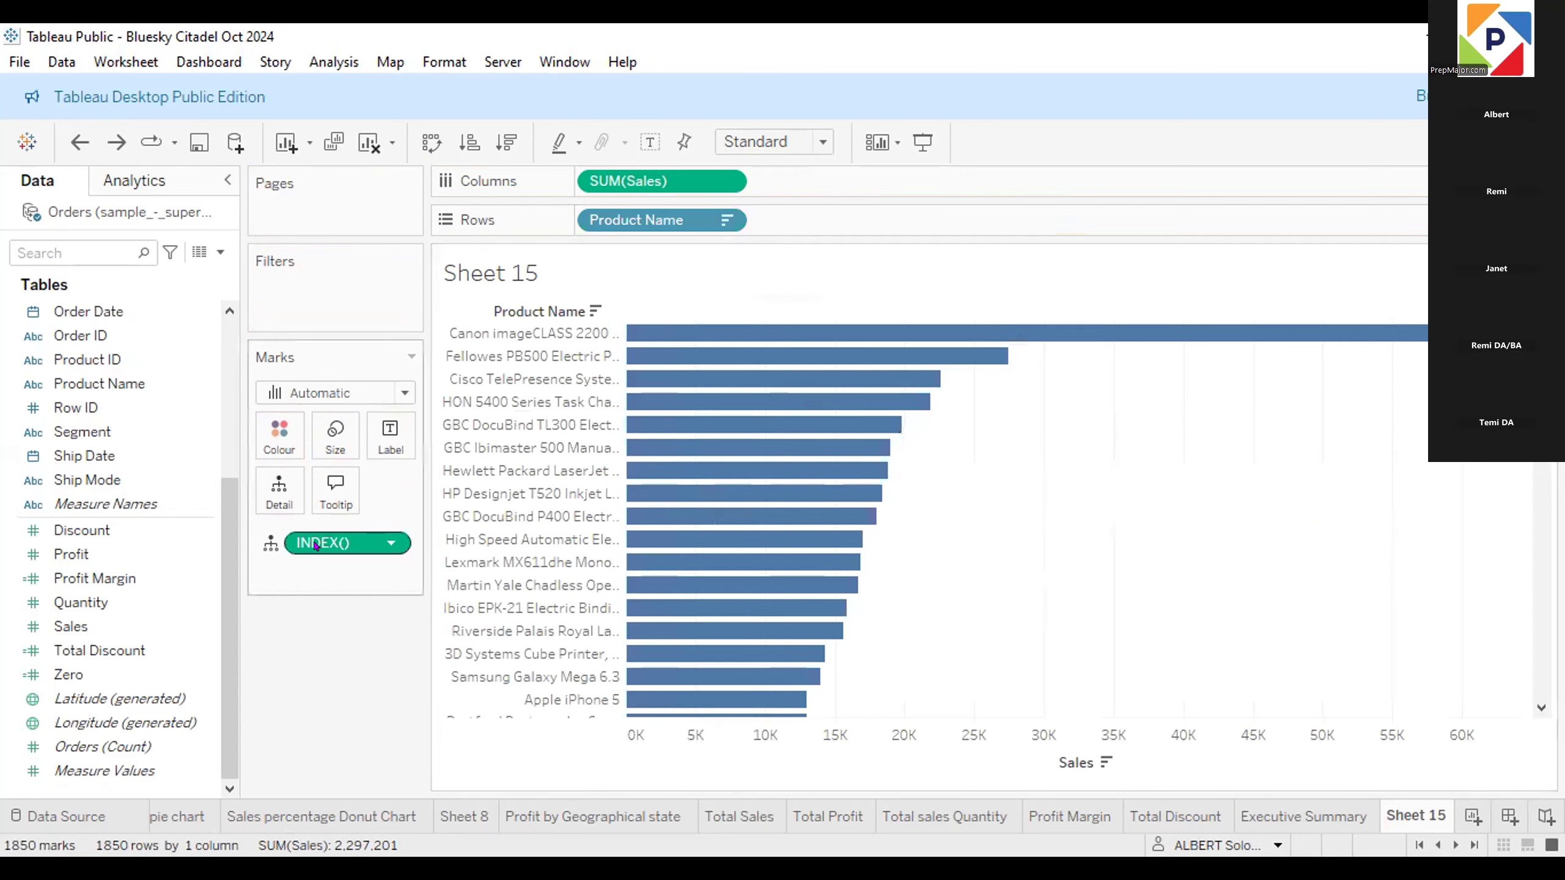
Move INDEX() from the Marks card to Rows after Product Name and convert it to discrete.
left_click_drag(317, 542, 801, 220)
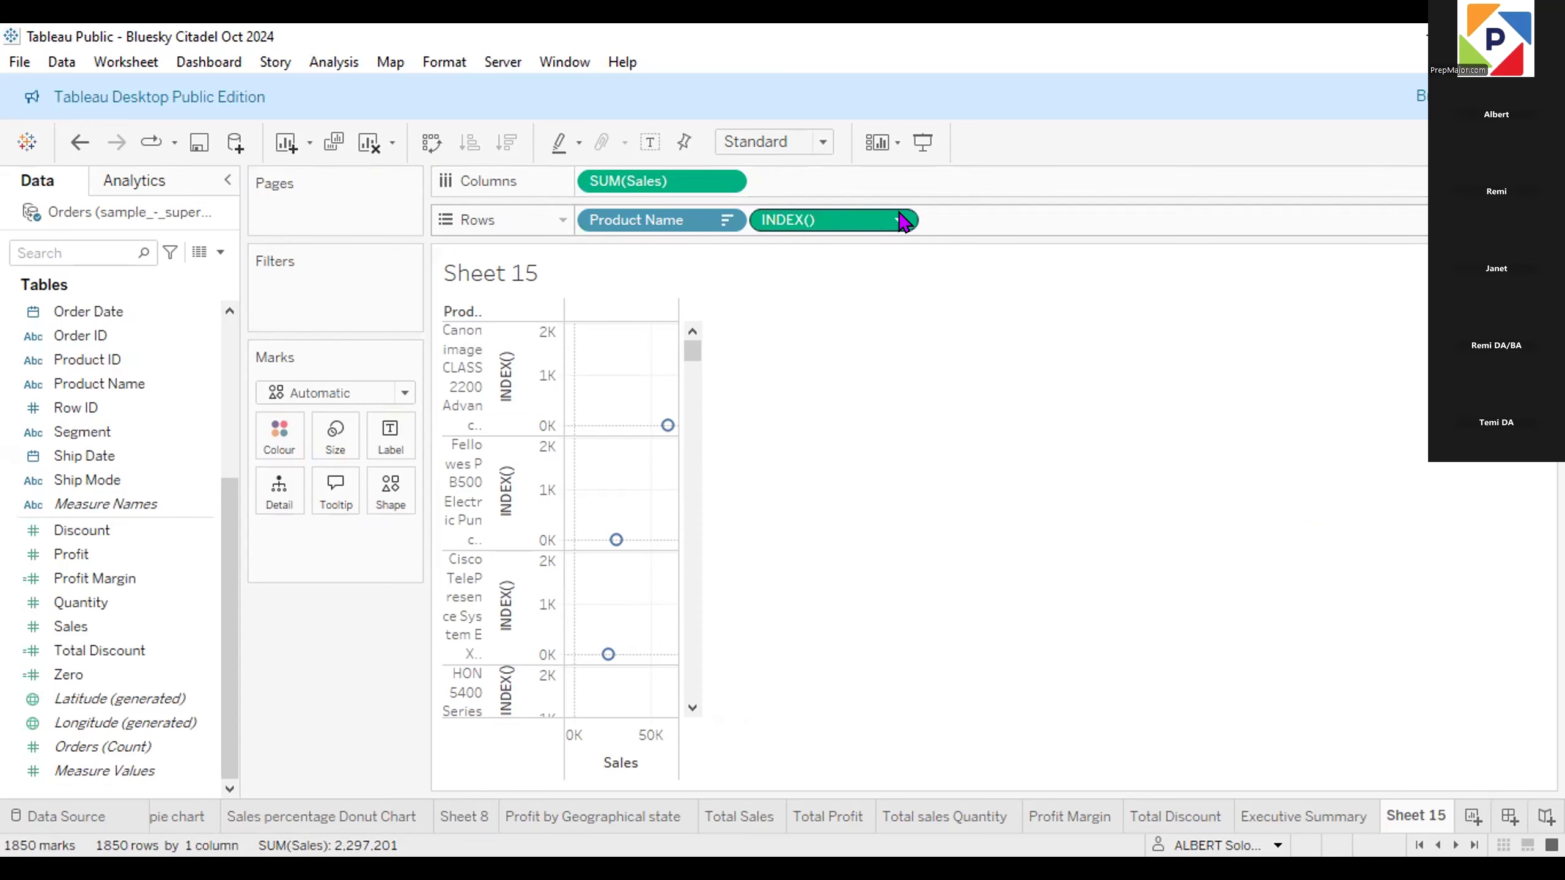
left_click(901, 221)
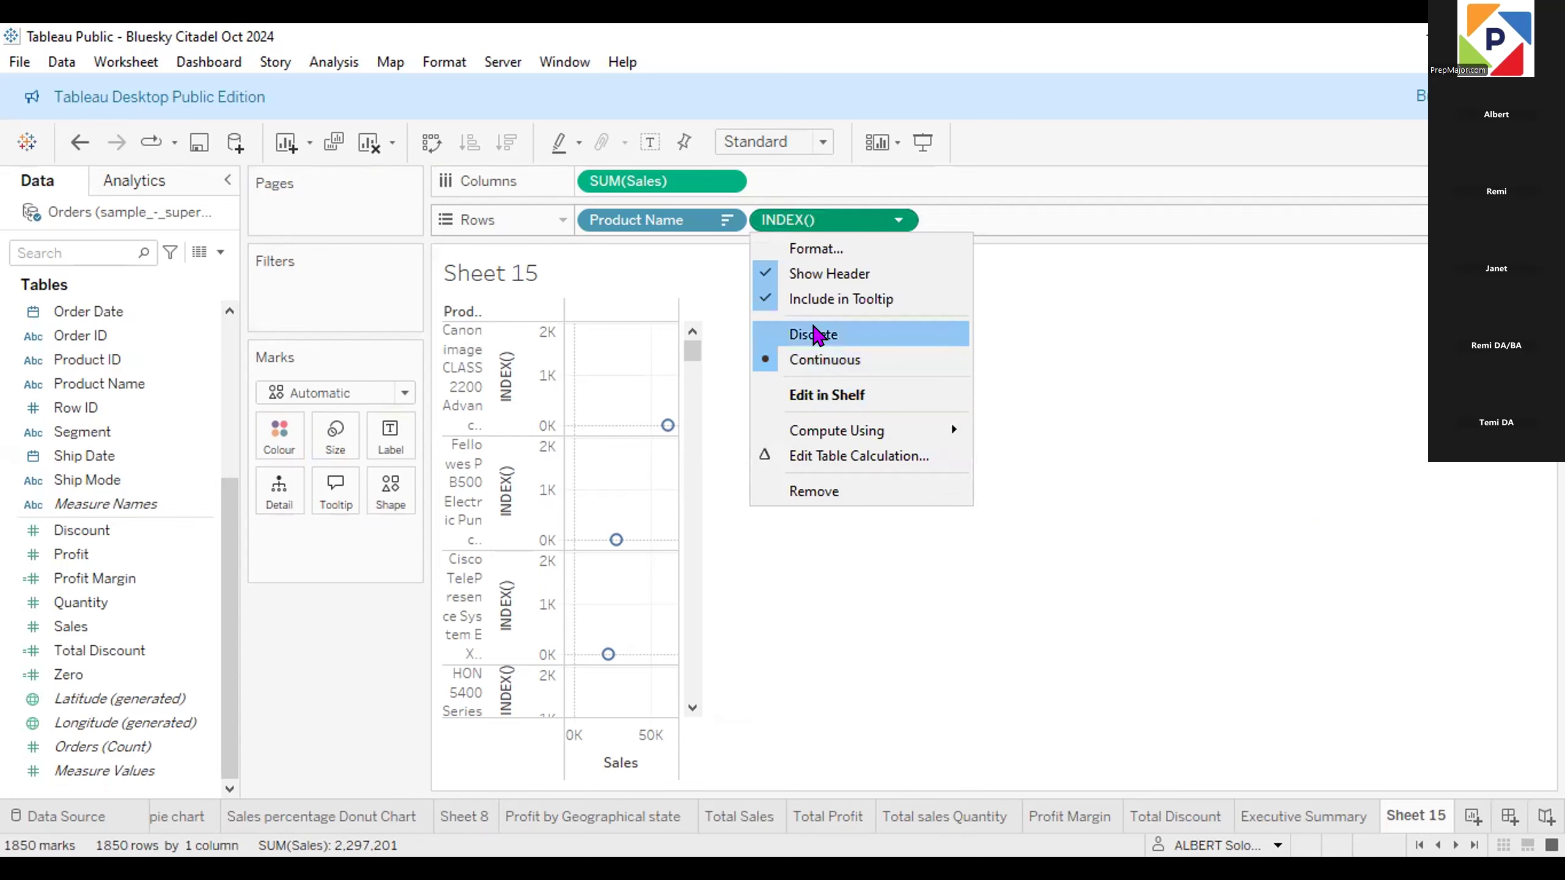
left_click(814, 334)
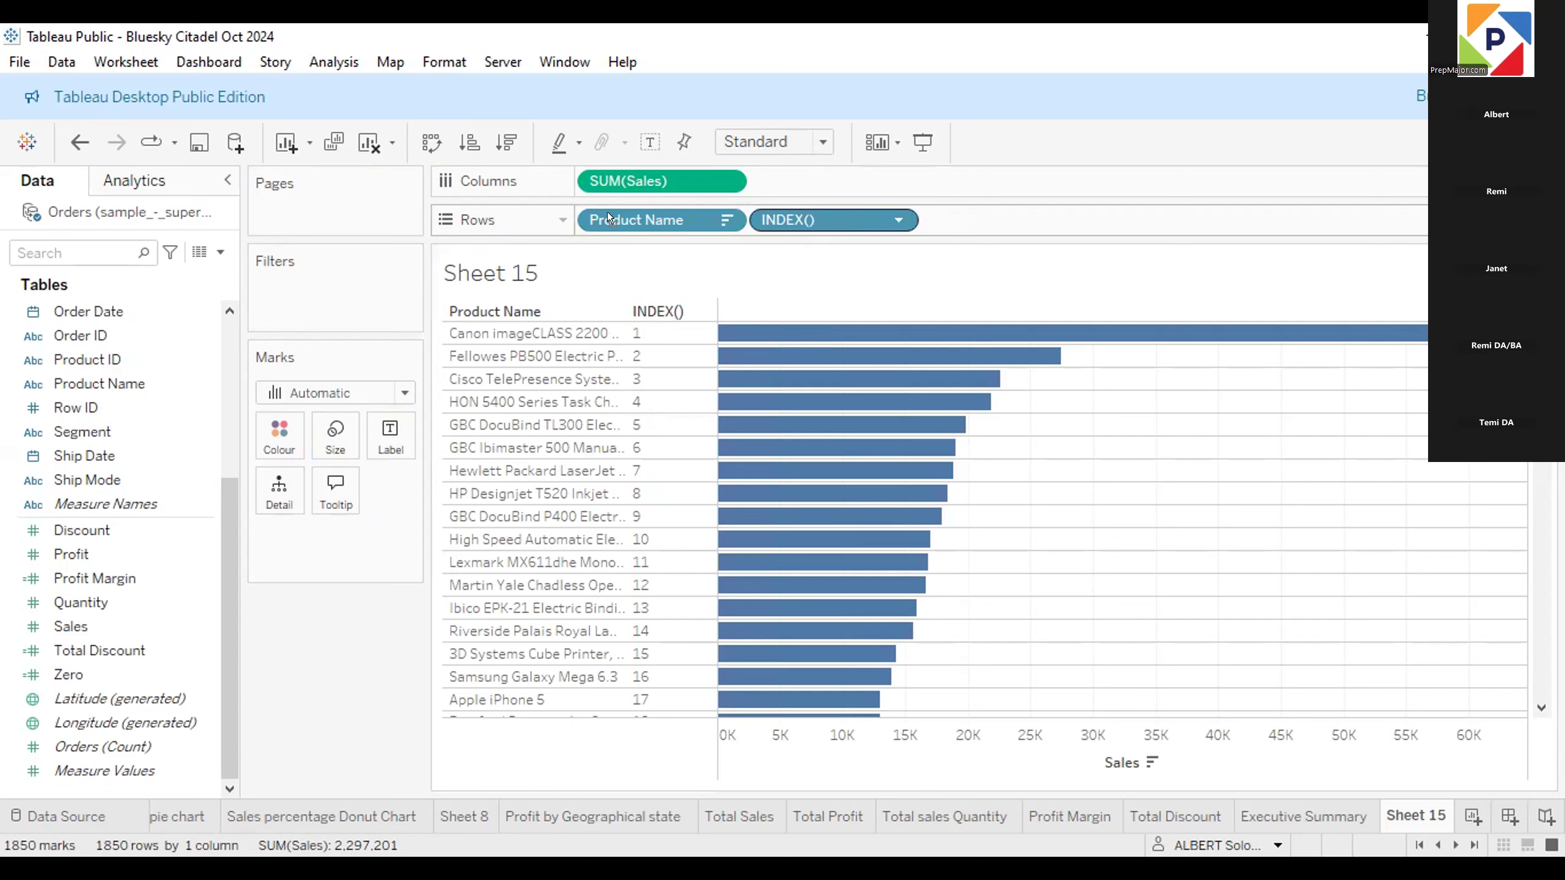
Try moving INDEX() ahead of Product Name on Rows, and undo back to INDEX() on the Marks card.
left_click_drag(818, 213, 608, 217)
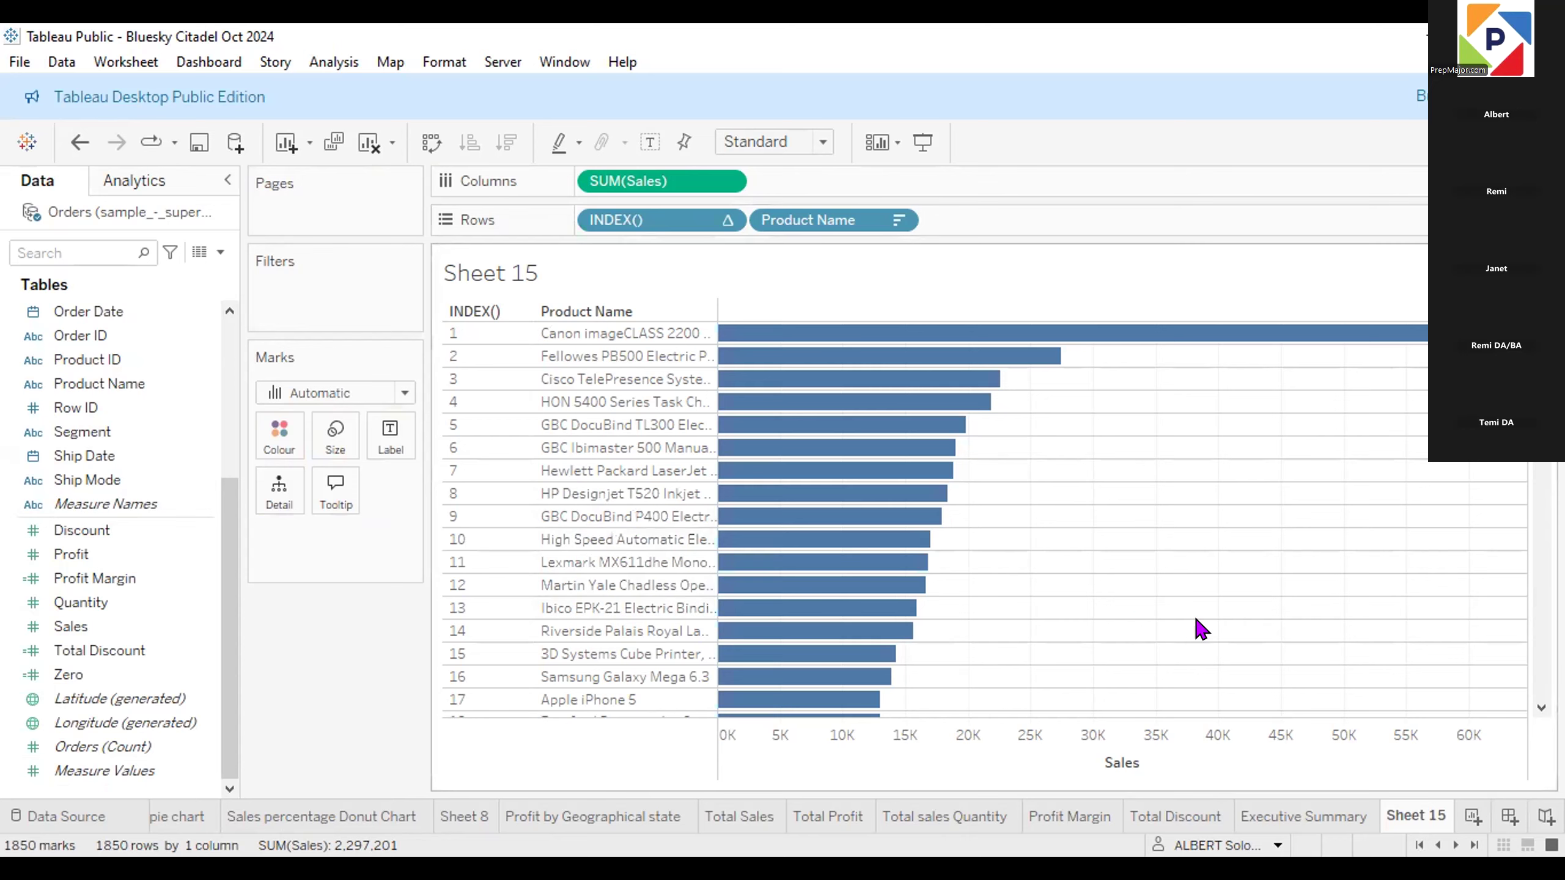
mouse_move(1541, 348)
left_mouse_down()
mouse_move(1541, 687)
mouse_move(1539, 349)
mouse_move(1527, 514)
mouse_move(1541, 664)
mouse_move(1541, 348)
left_mouse_up()
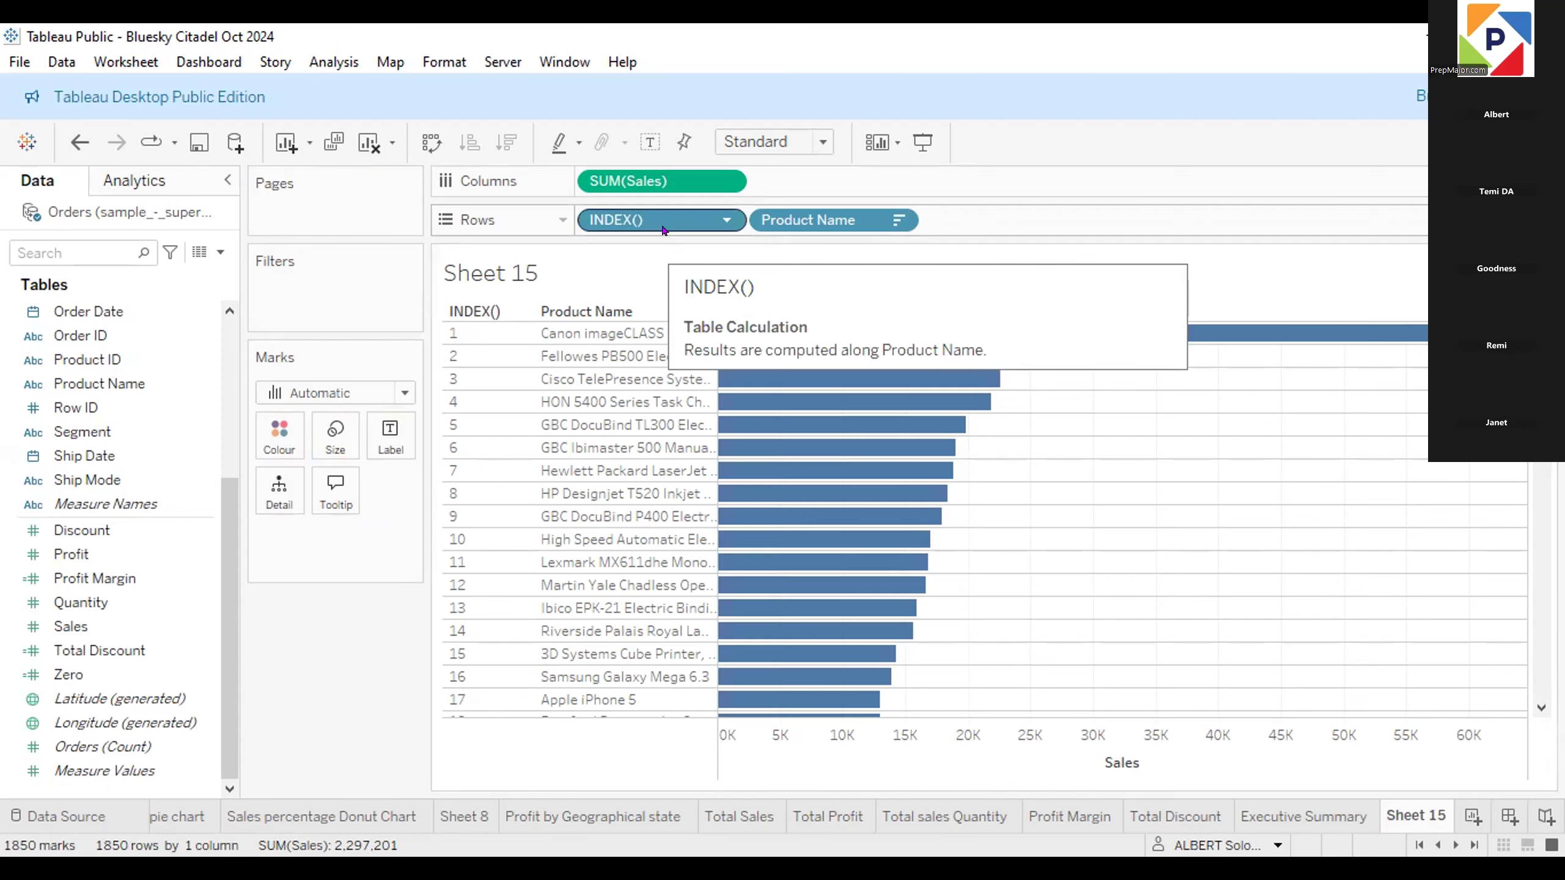
key("ctrl+z")
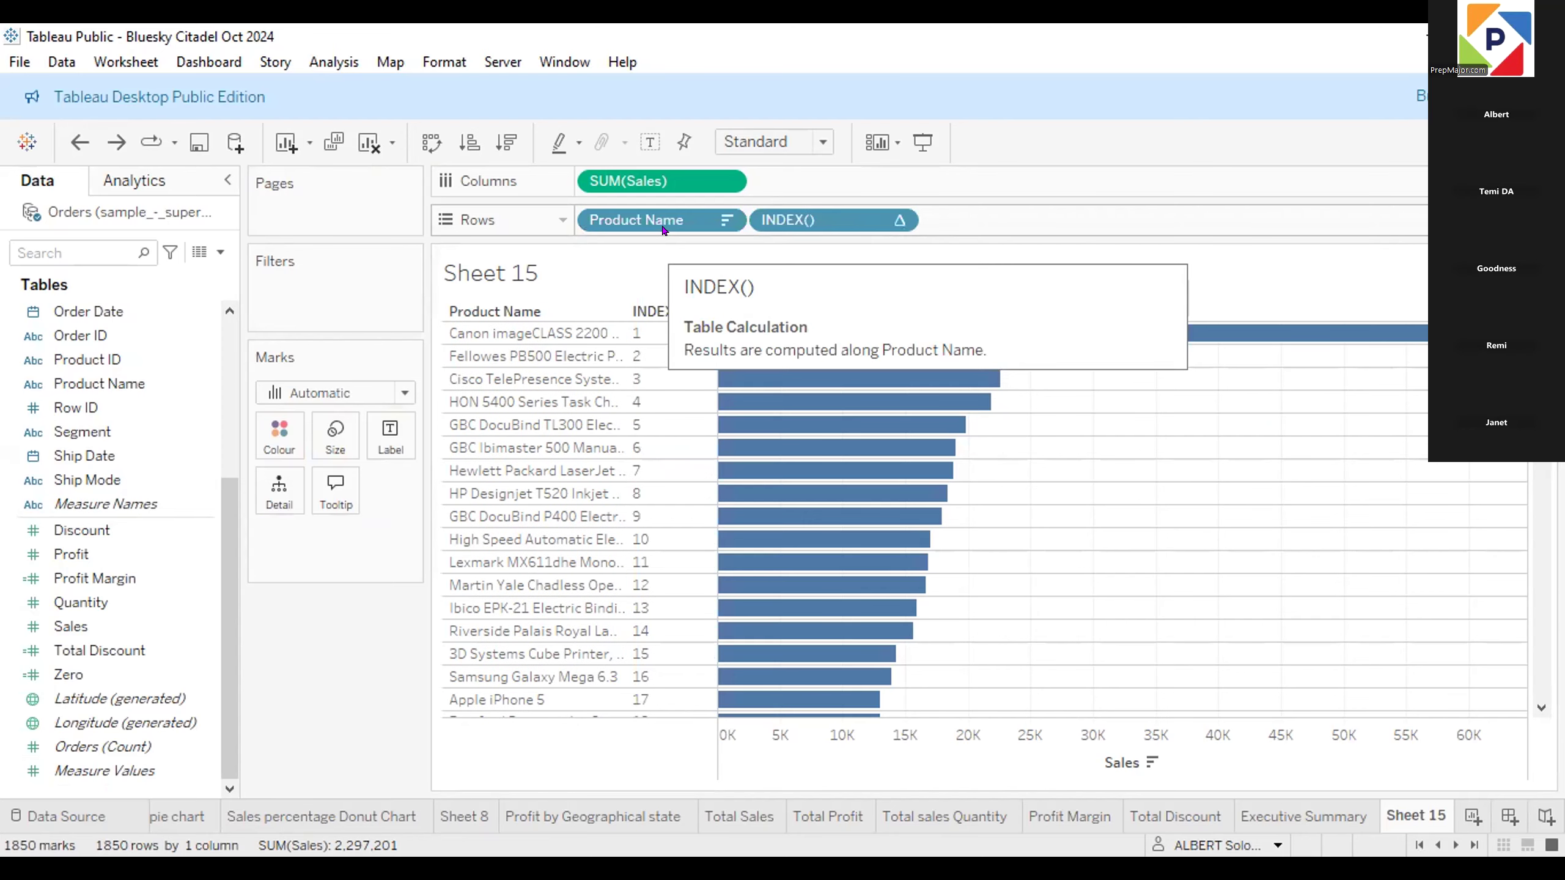
key("ctrl+y")
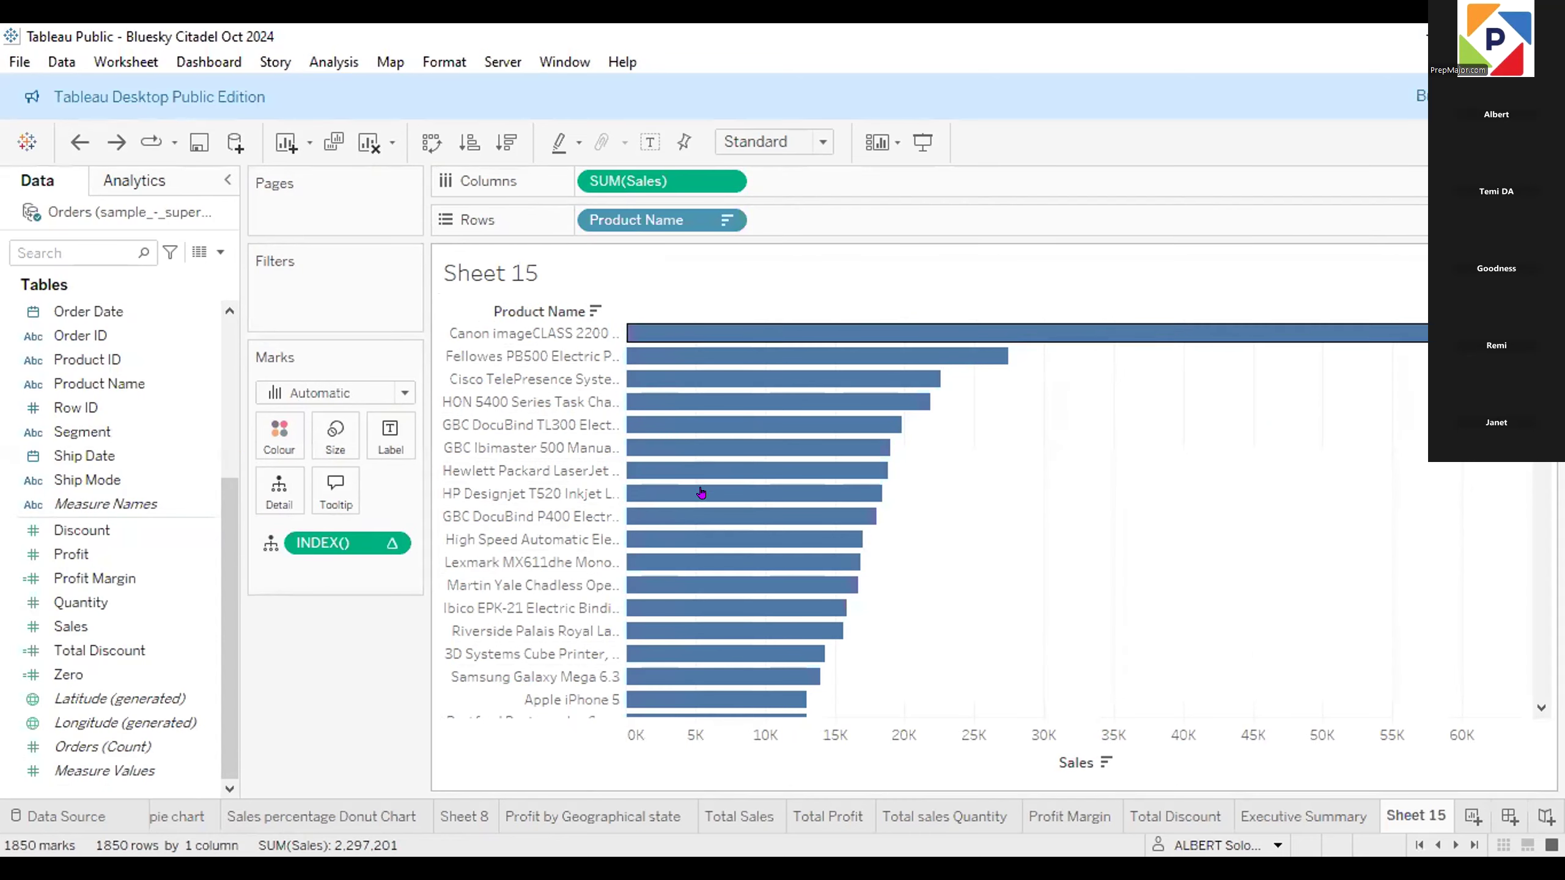
Place INDEX() from the Marks card on Rows as a discrete field ahead of Product Name.
mouse_move(698, 495)
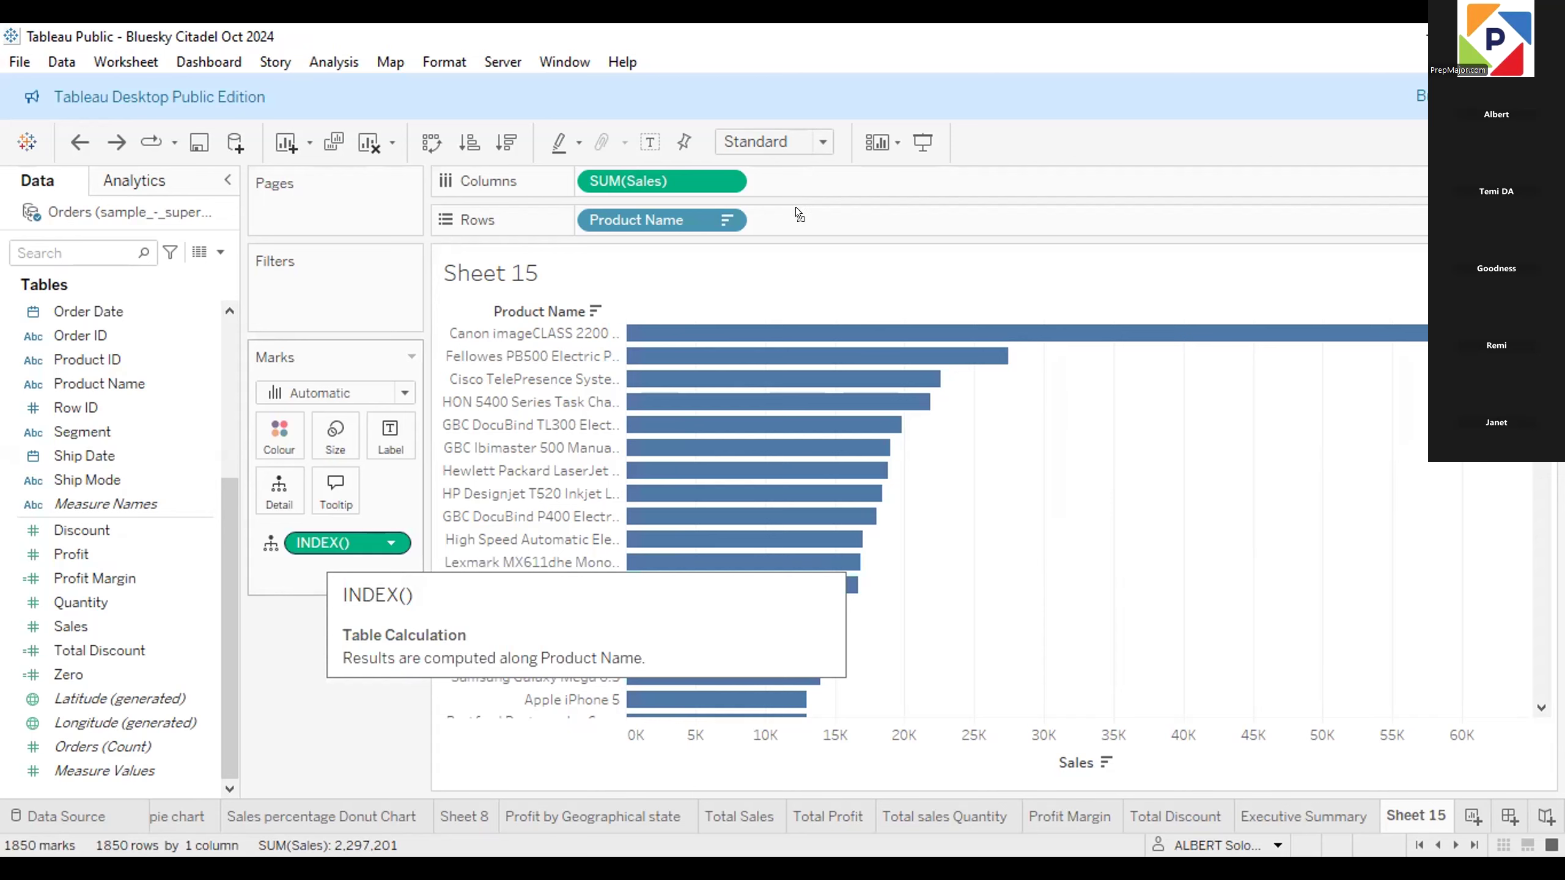
left_click_drag(797, 213, 796, 214)
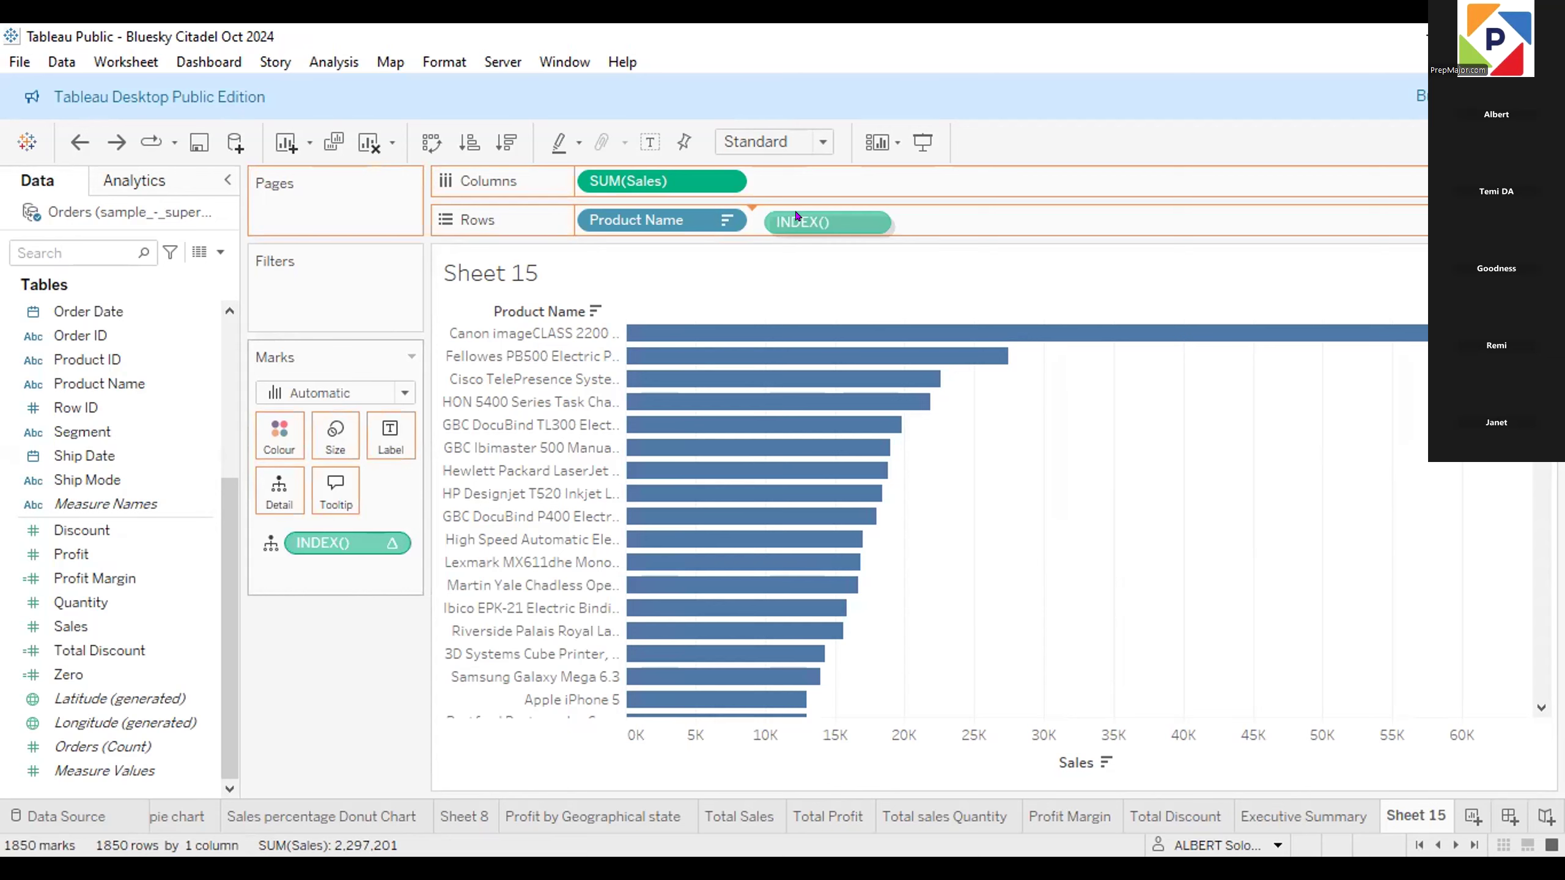
left_click_drag(796, 215, 795, 216)
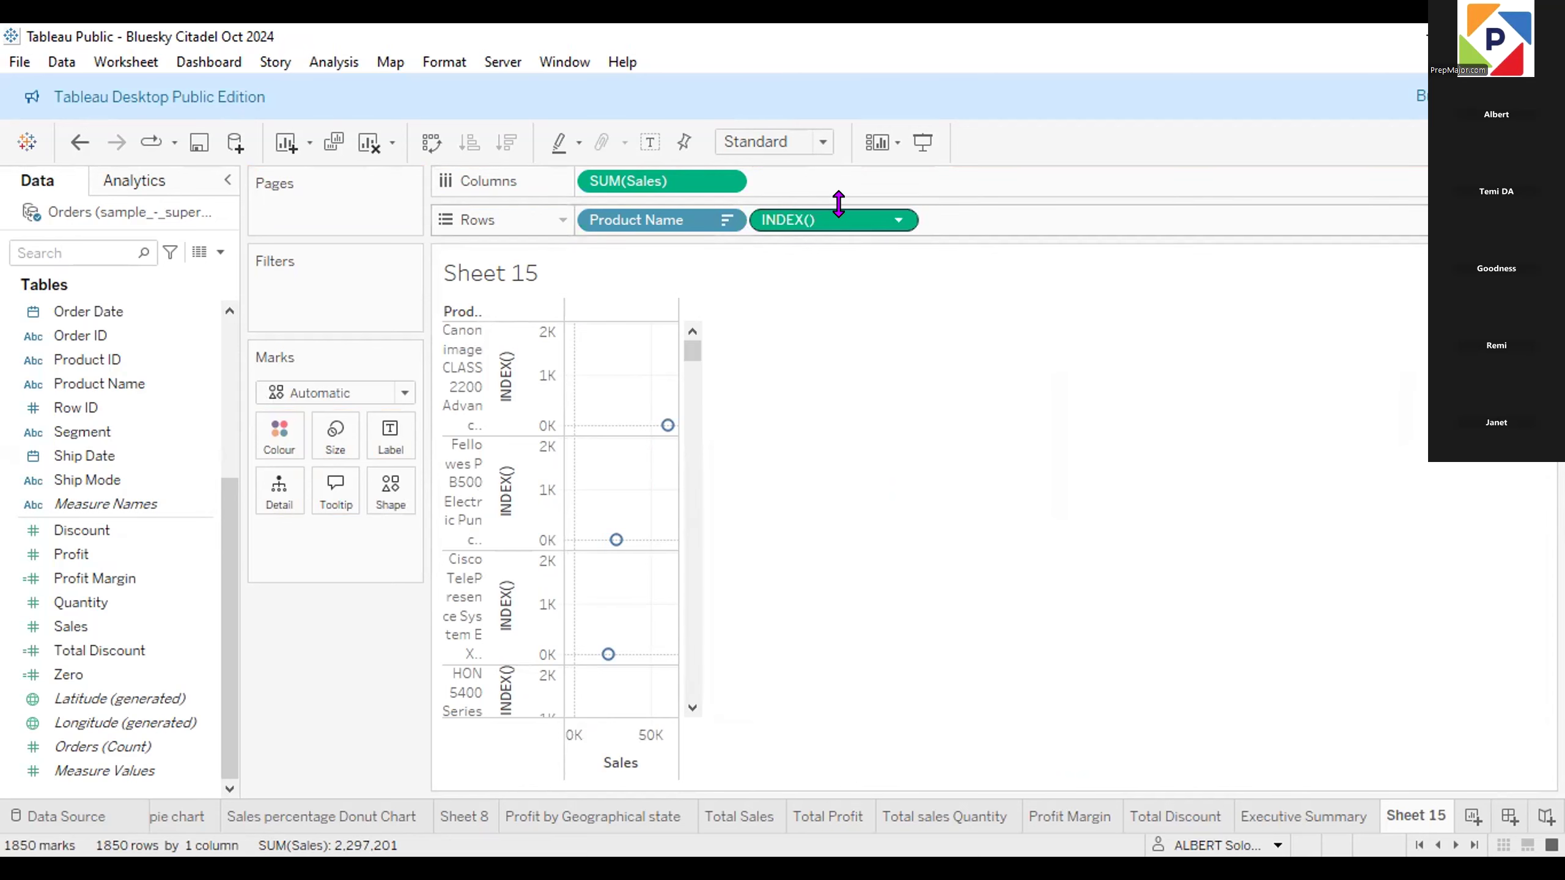
left_click(888, 206)
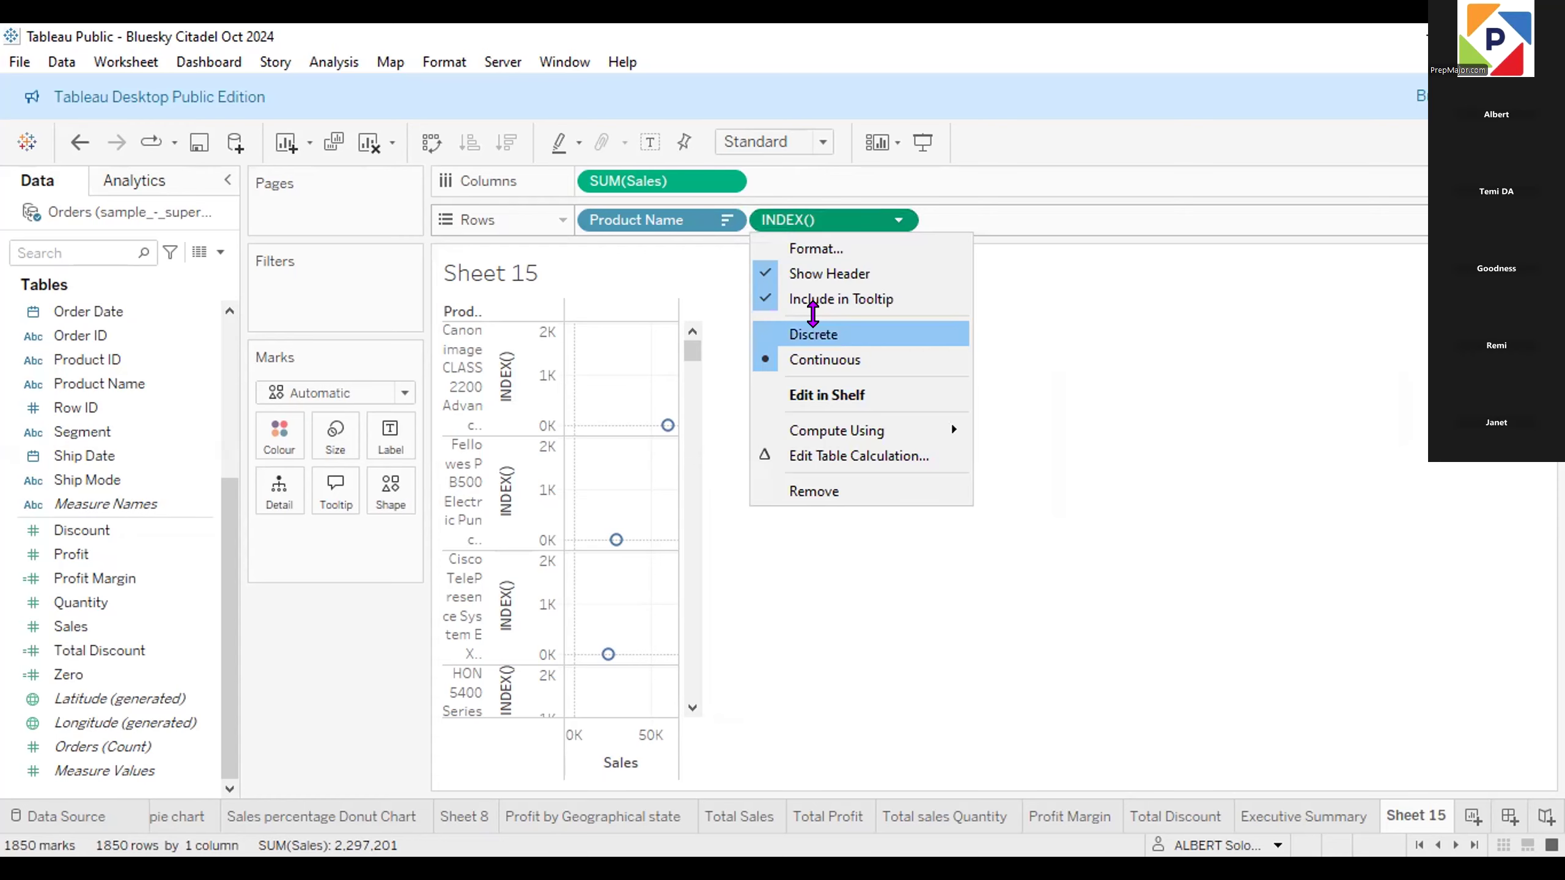
left_click(813, 333)
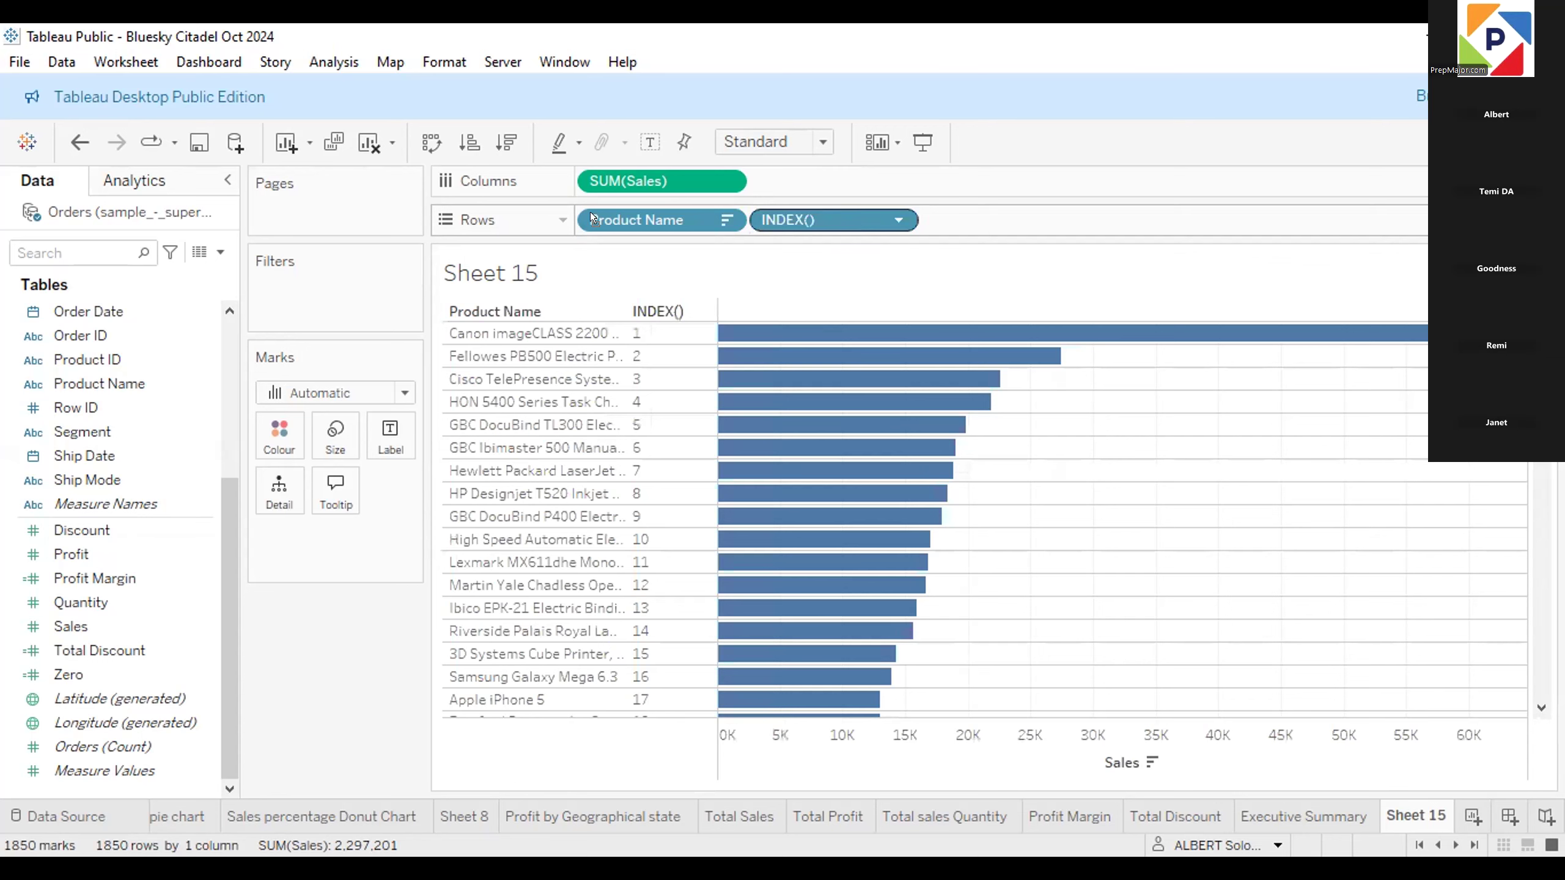
left_click_drag(795, 220, 590, 214)
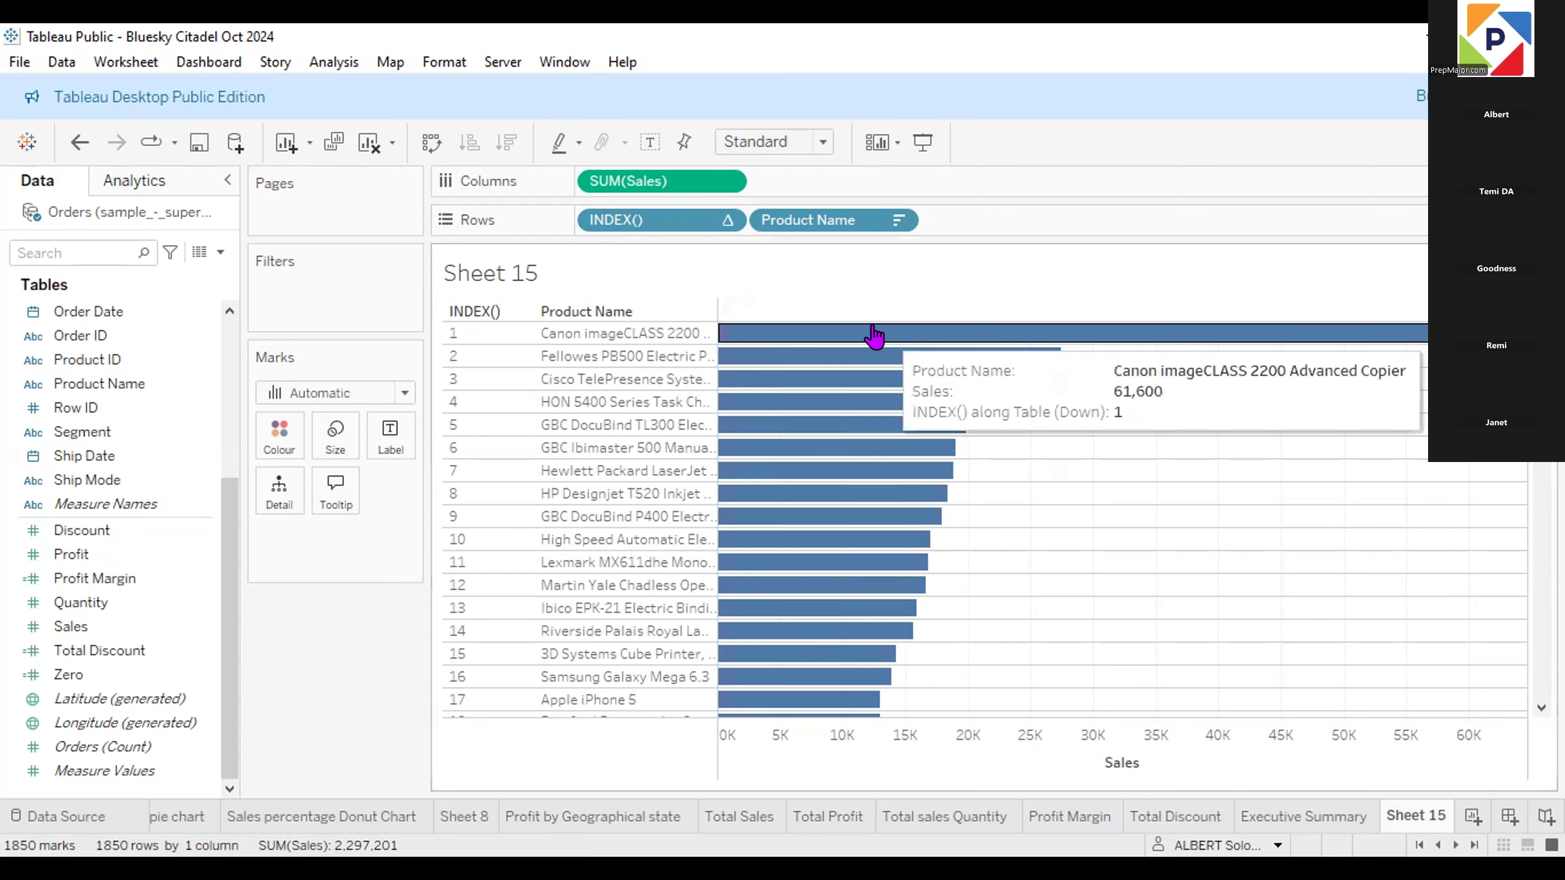
left_click(215, 253)
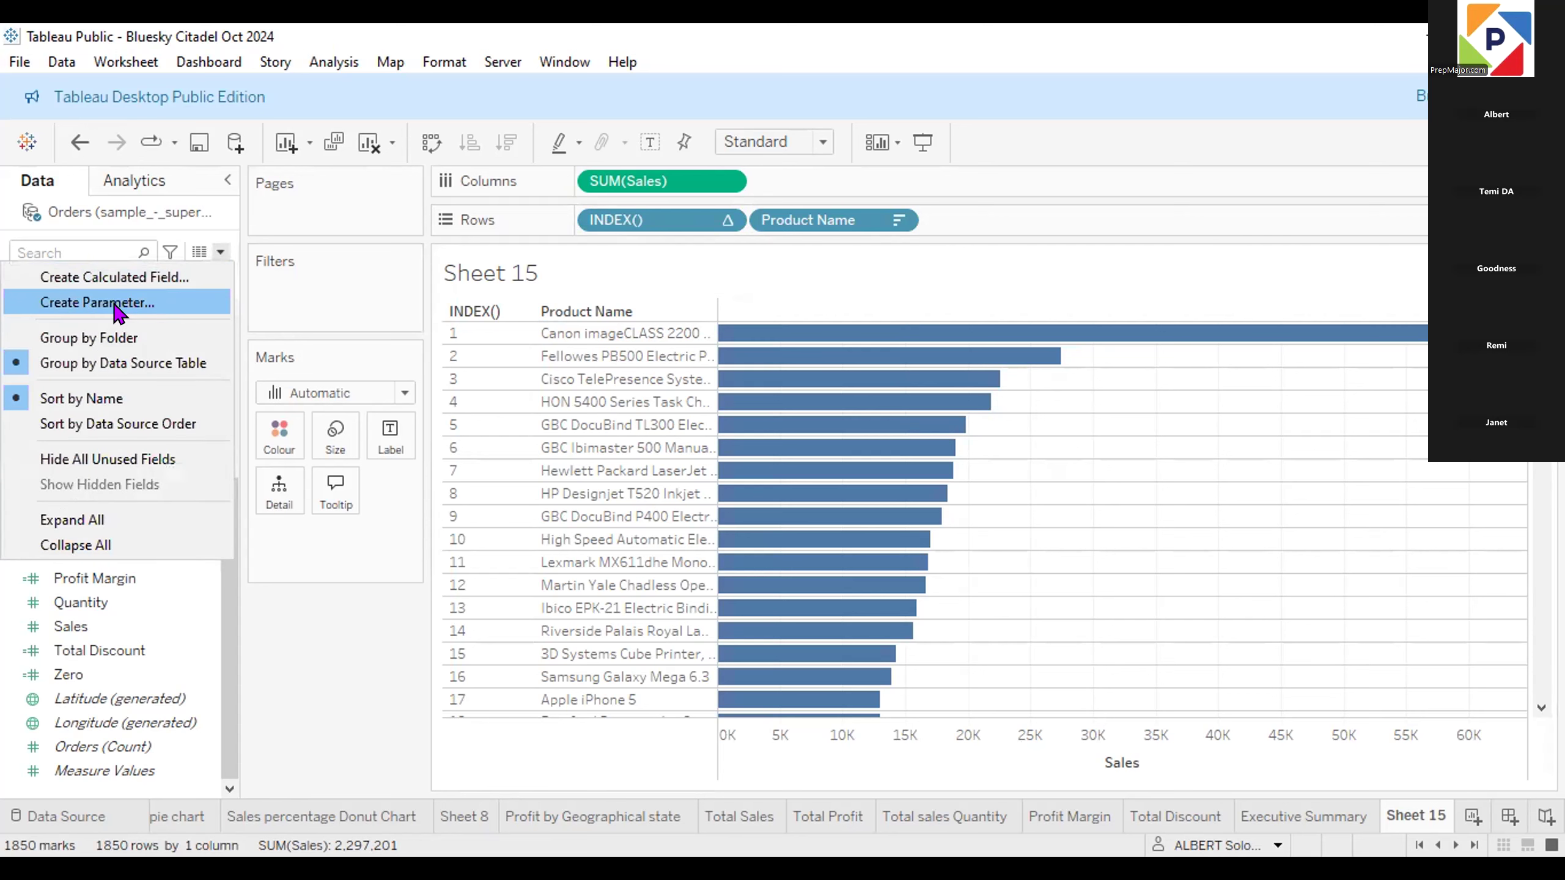
left_click(321, 641)
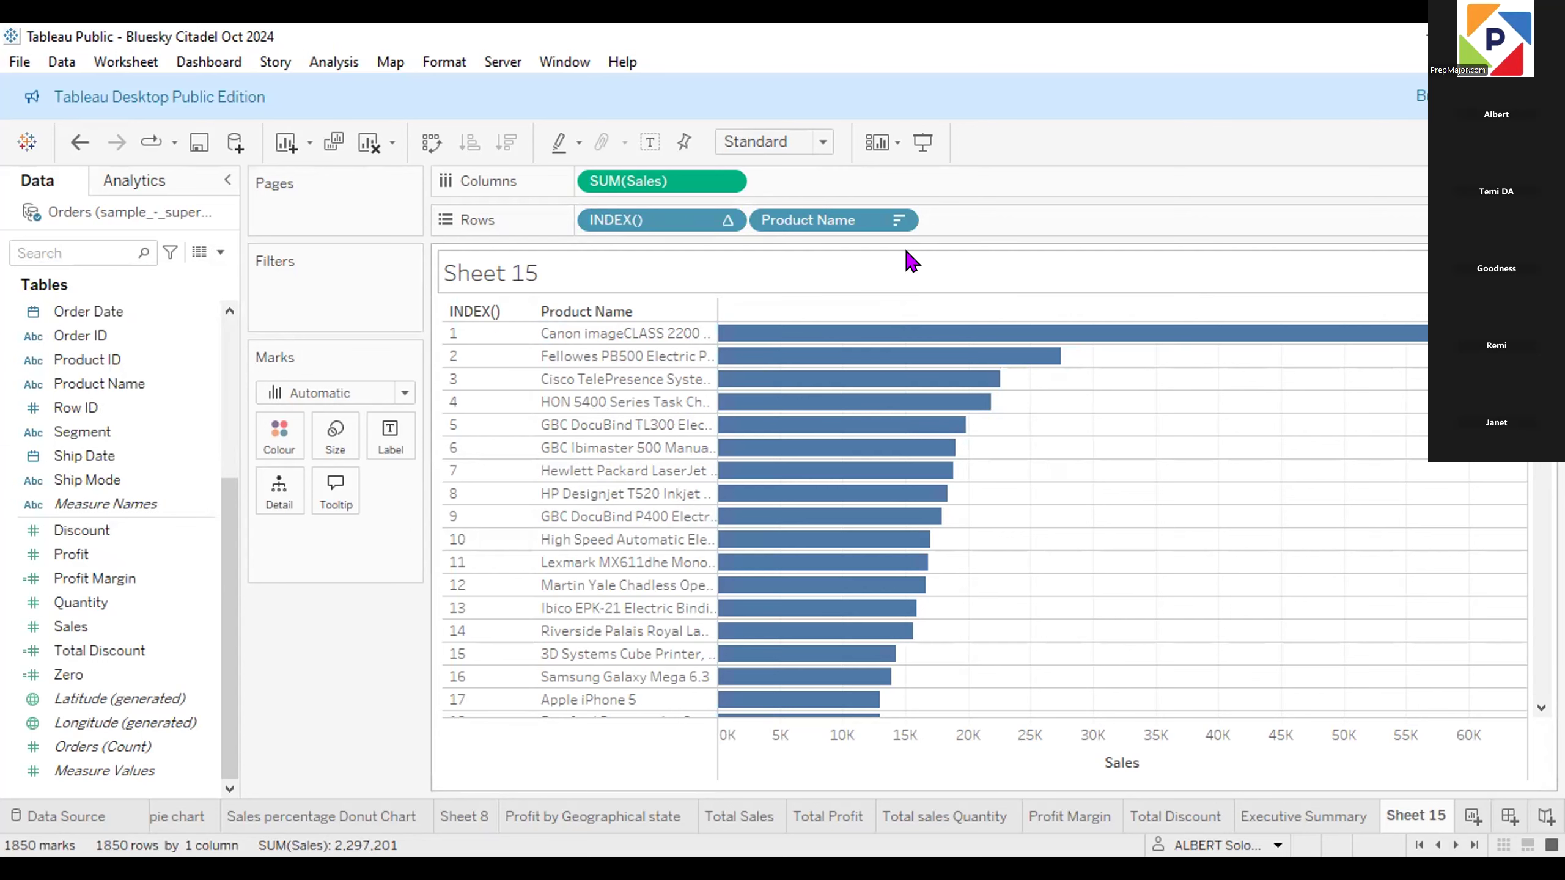
Set up a Top filter by field on Product Name and start a new parameter for its number of items.
left_click(887, 216)
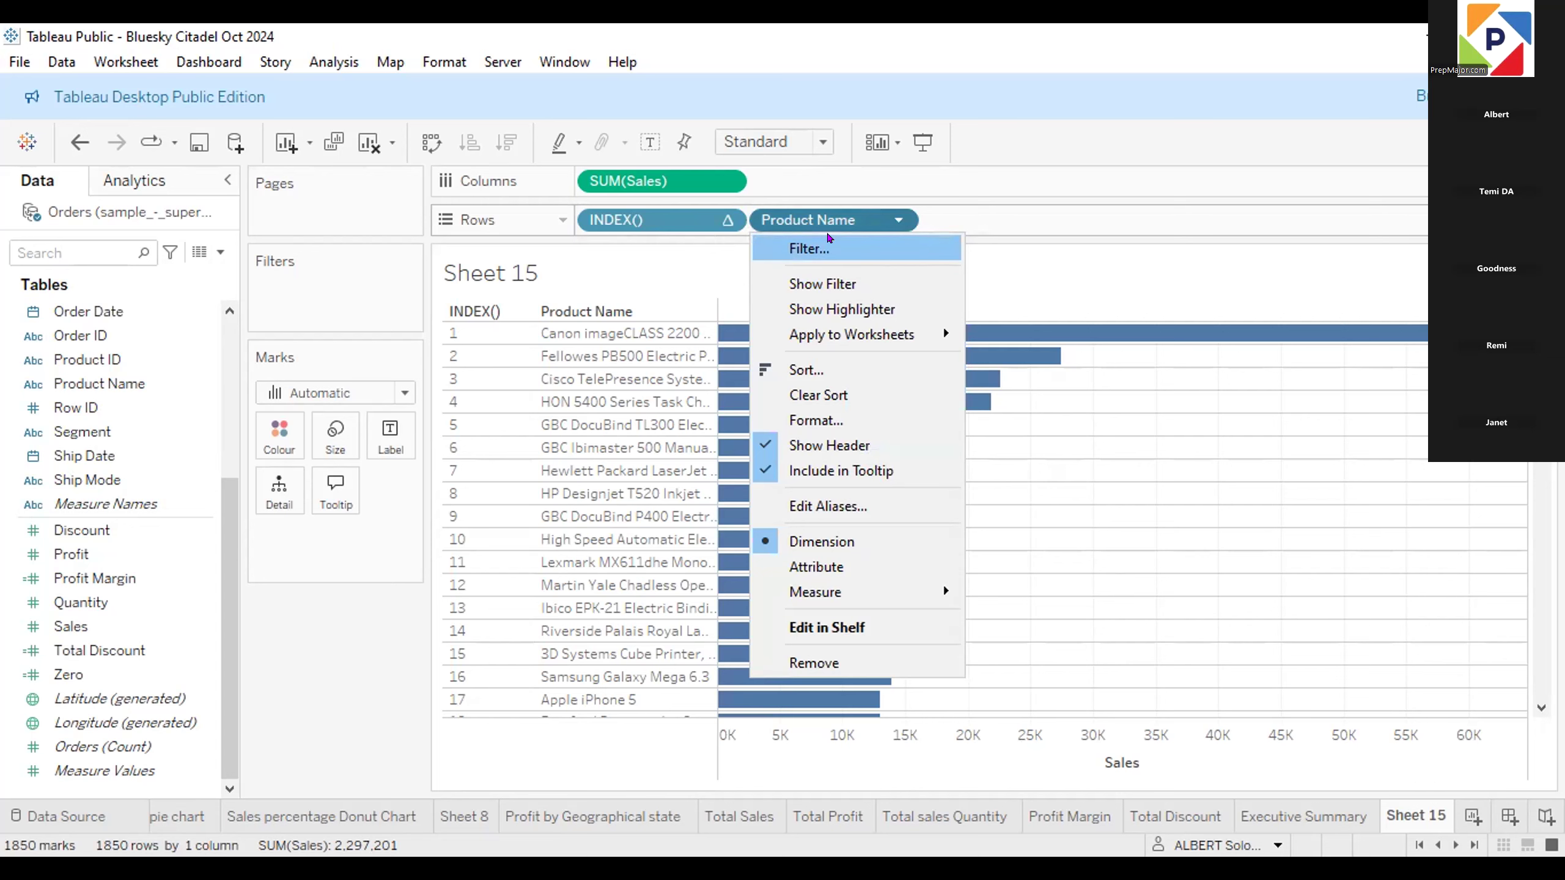
key("Return")
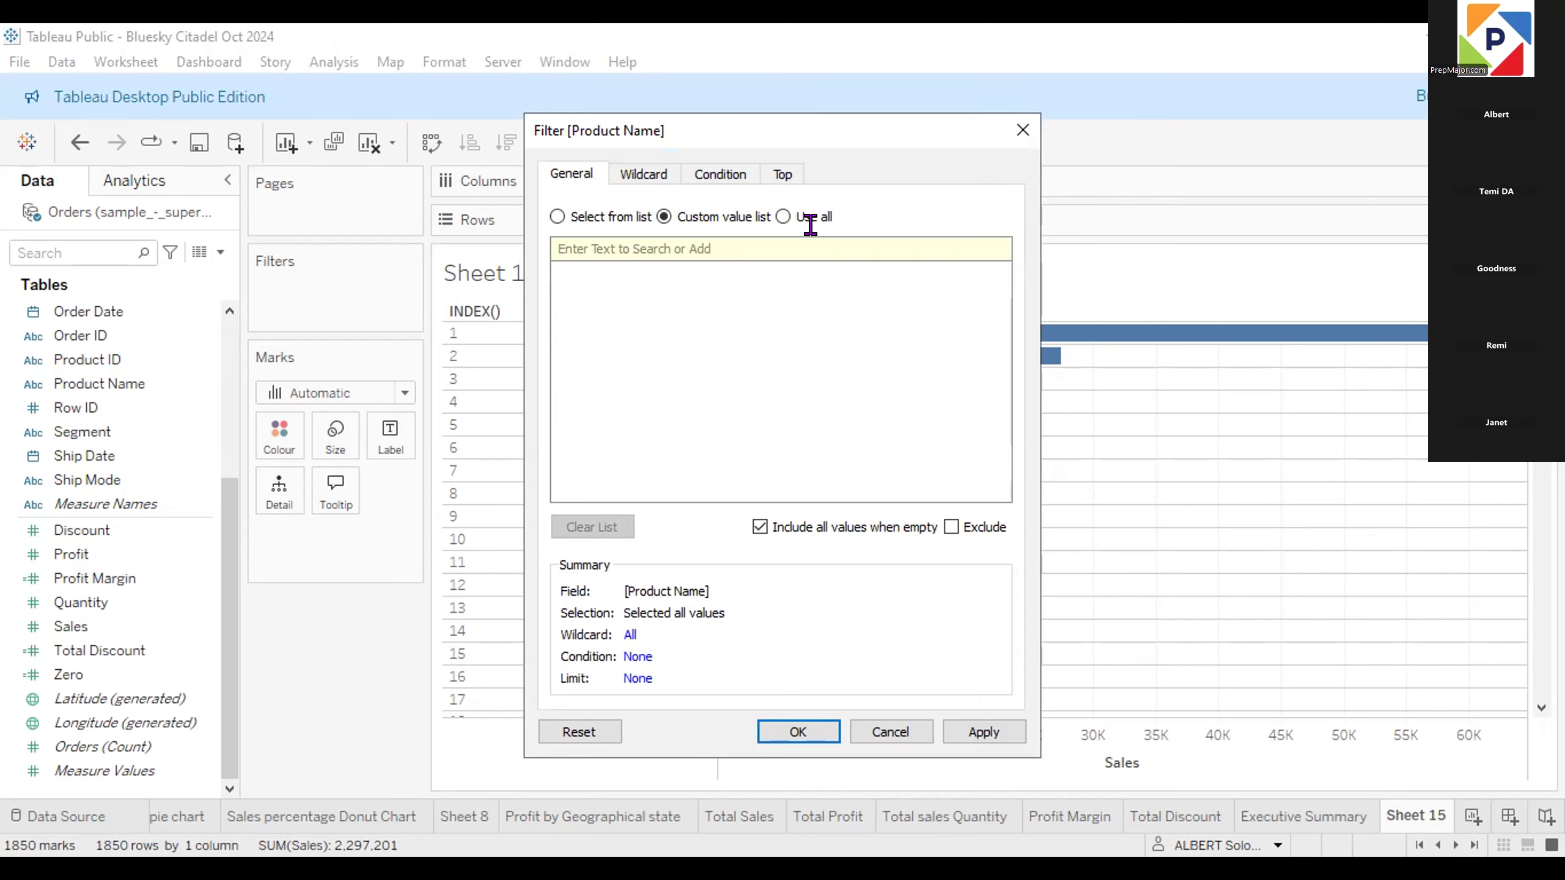
left_click(780, 173)
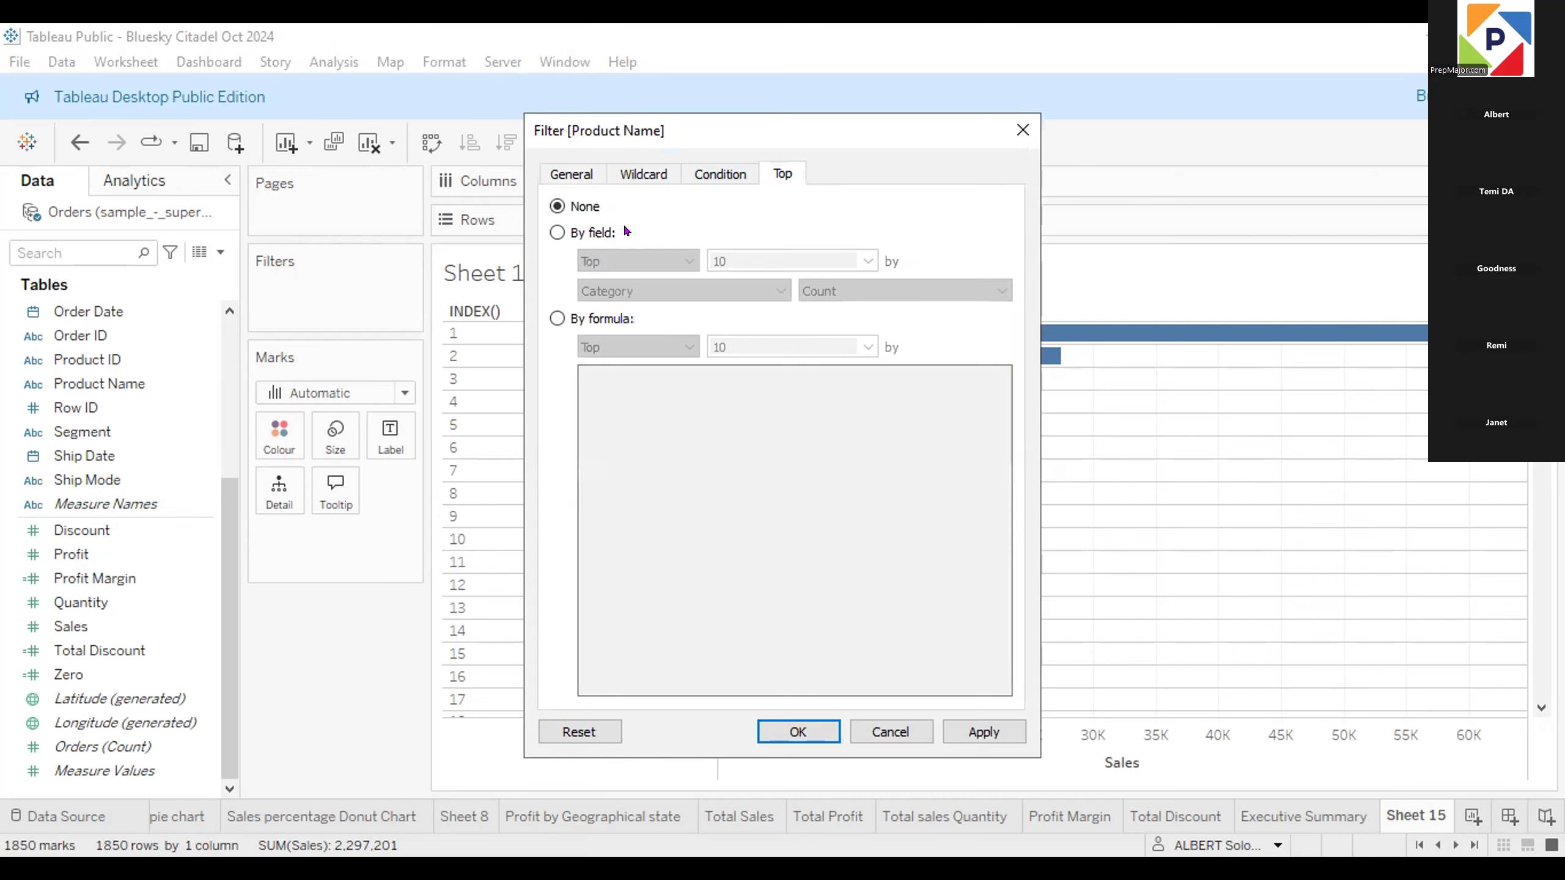
left_click(556, 232)
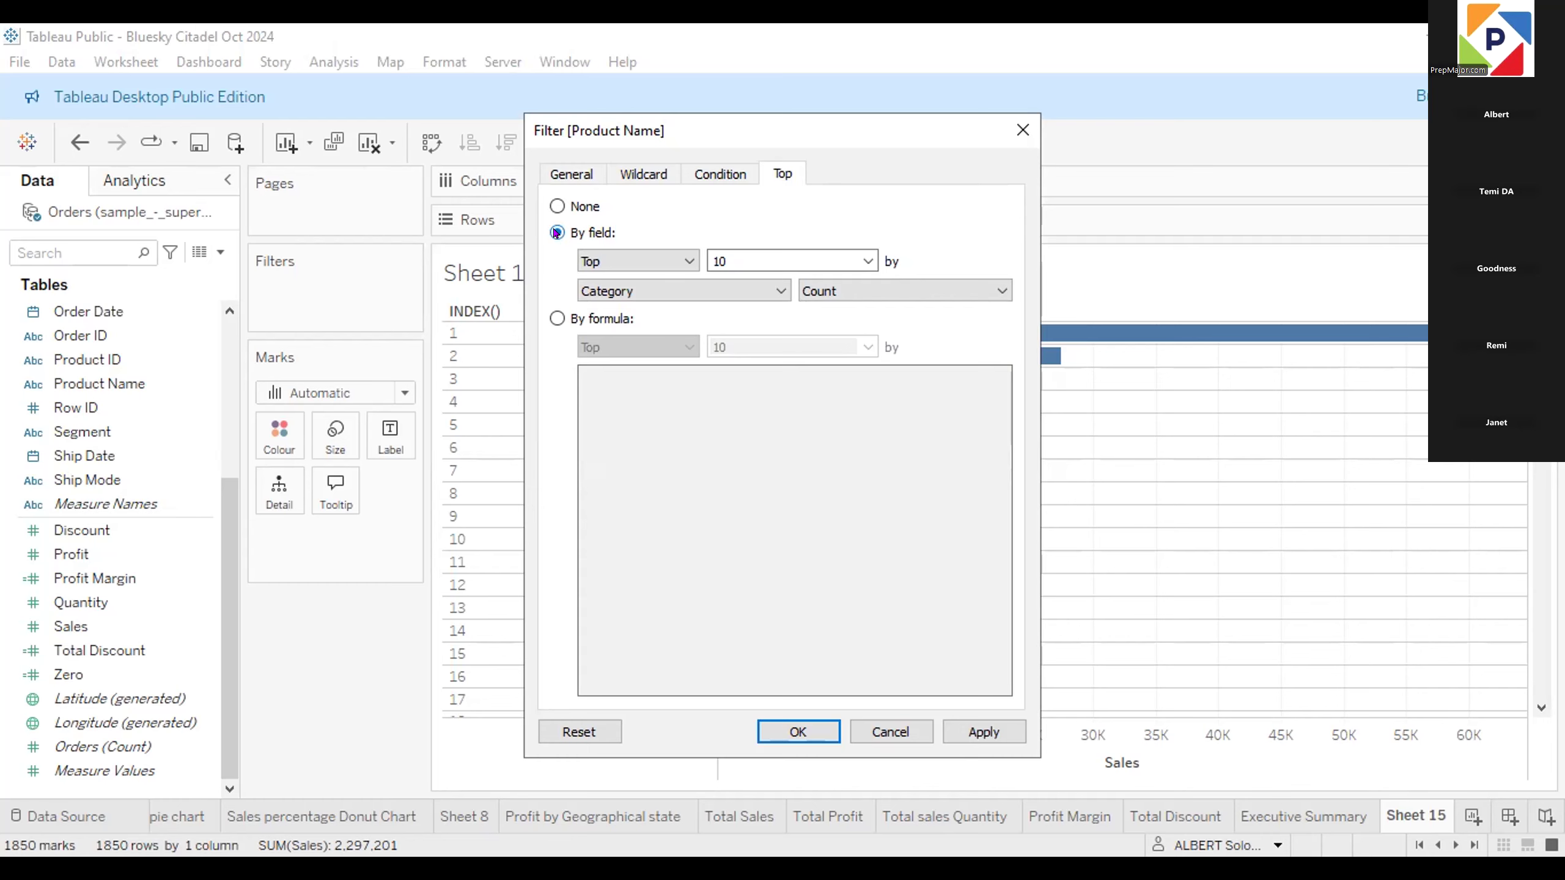
left_click(867, 260)
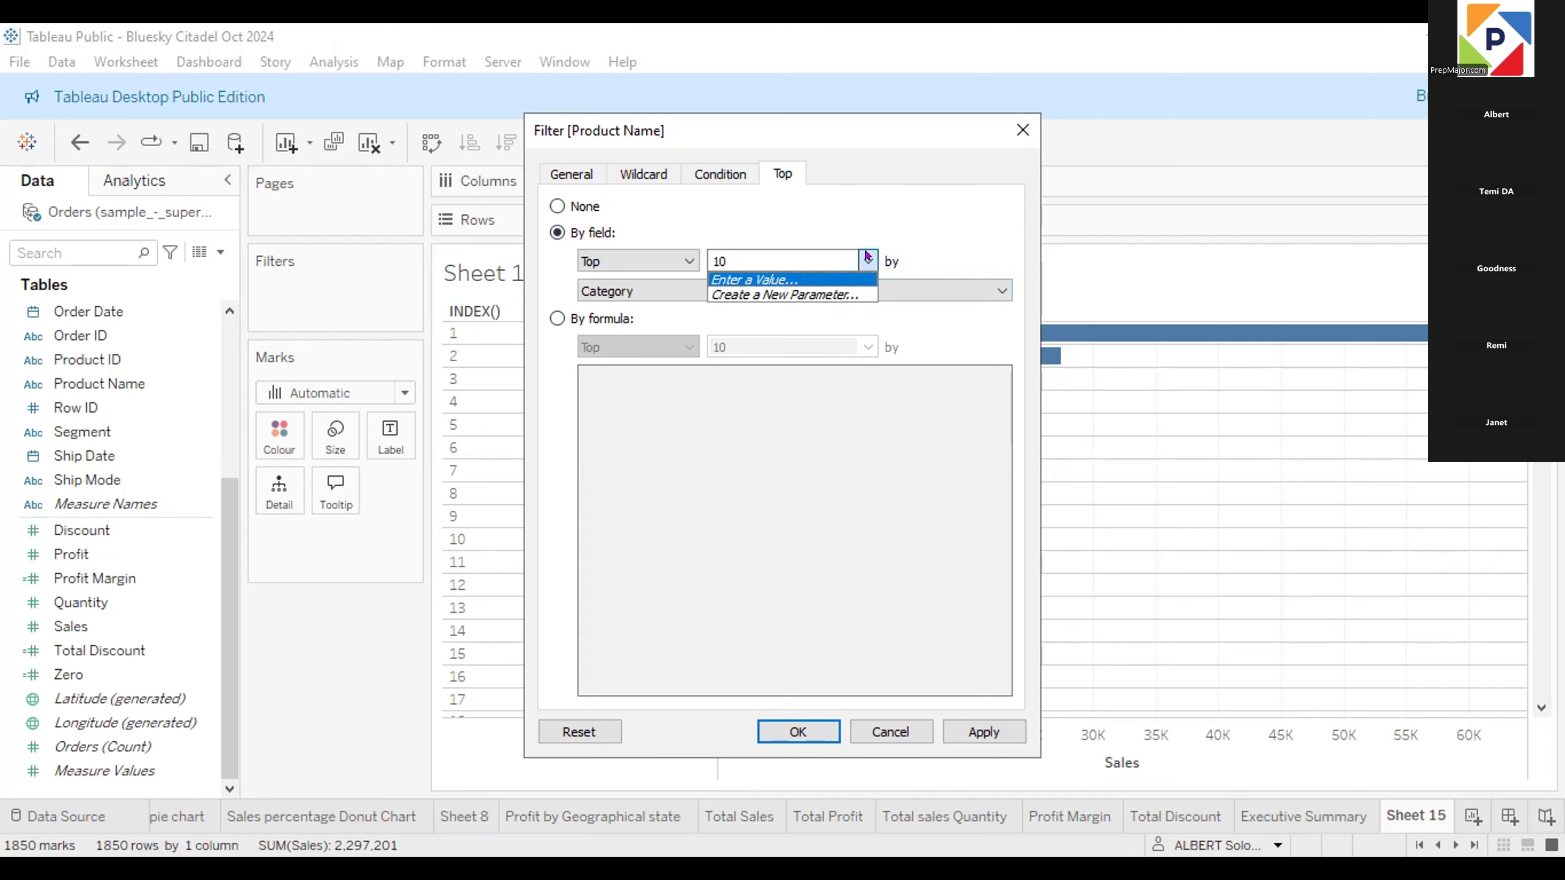
left_click(793, 294)
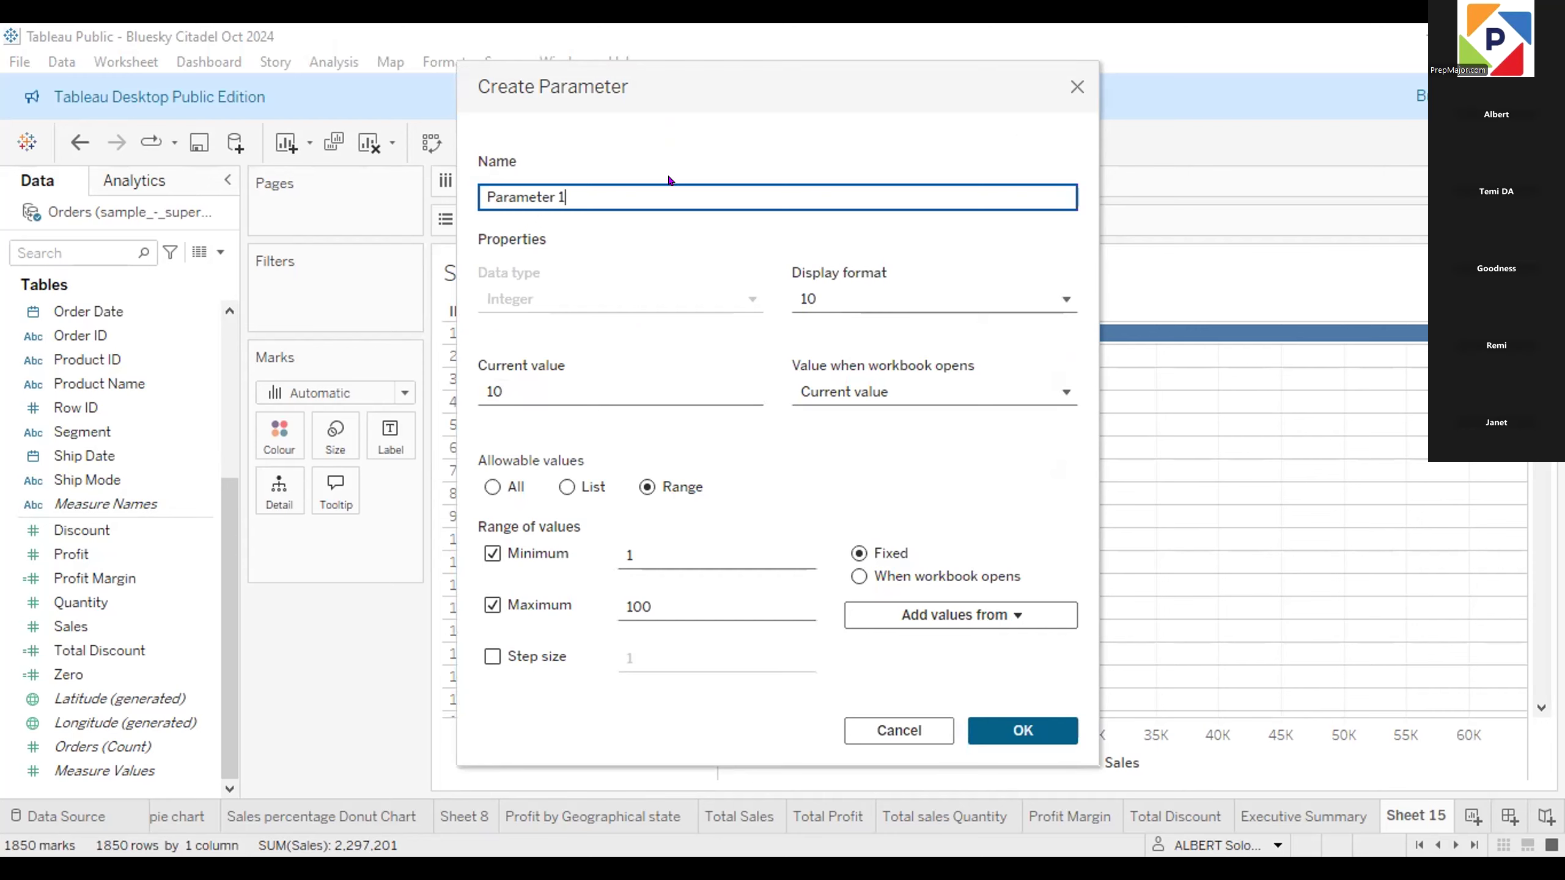
Name the new parameter Top N Products, enable its step size of 1 and create it.
key("ctrl+a")
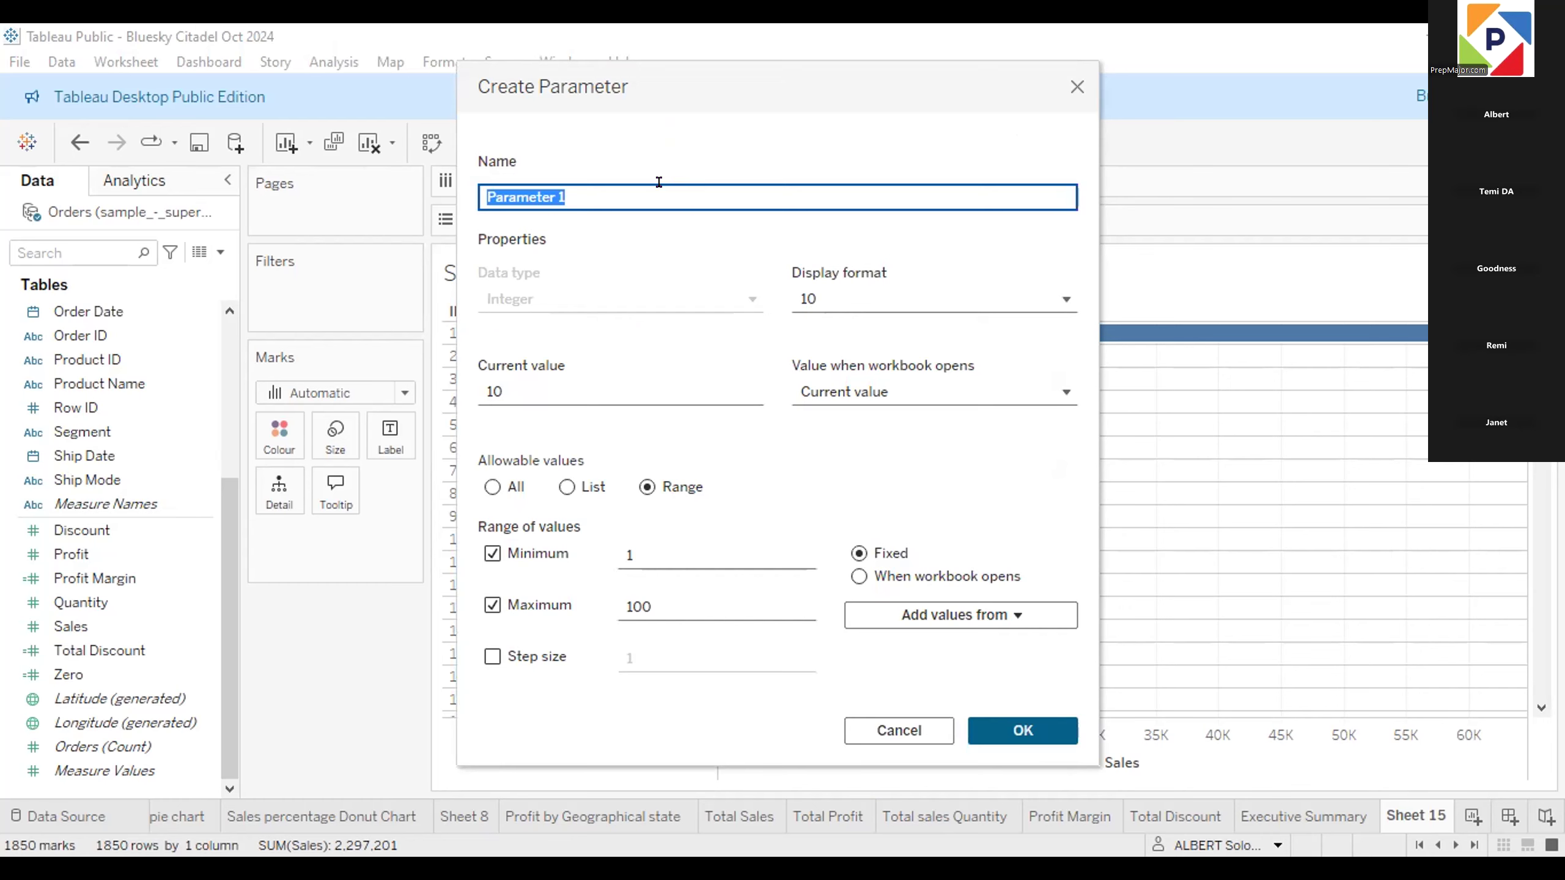
type("Poduct")
key("BackSpace")
key("BackSpace")
key("BackSpace")
key("BackSpace")
key("BackSpace")
key("BackSpace")
type("Top N products")
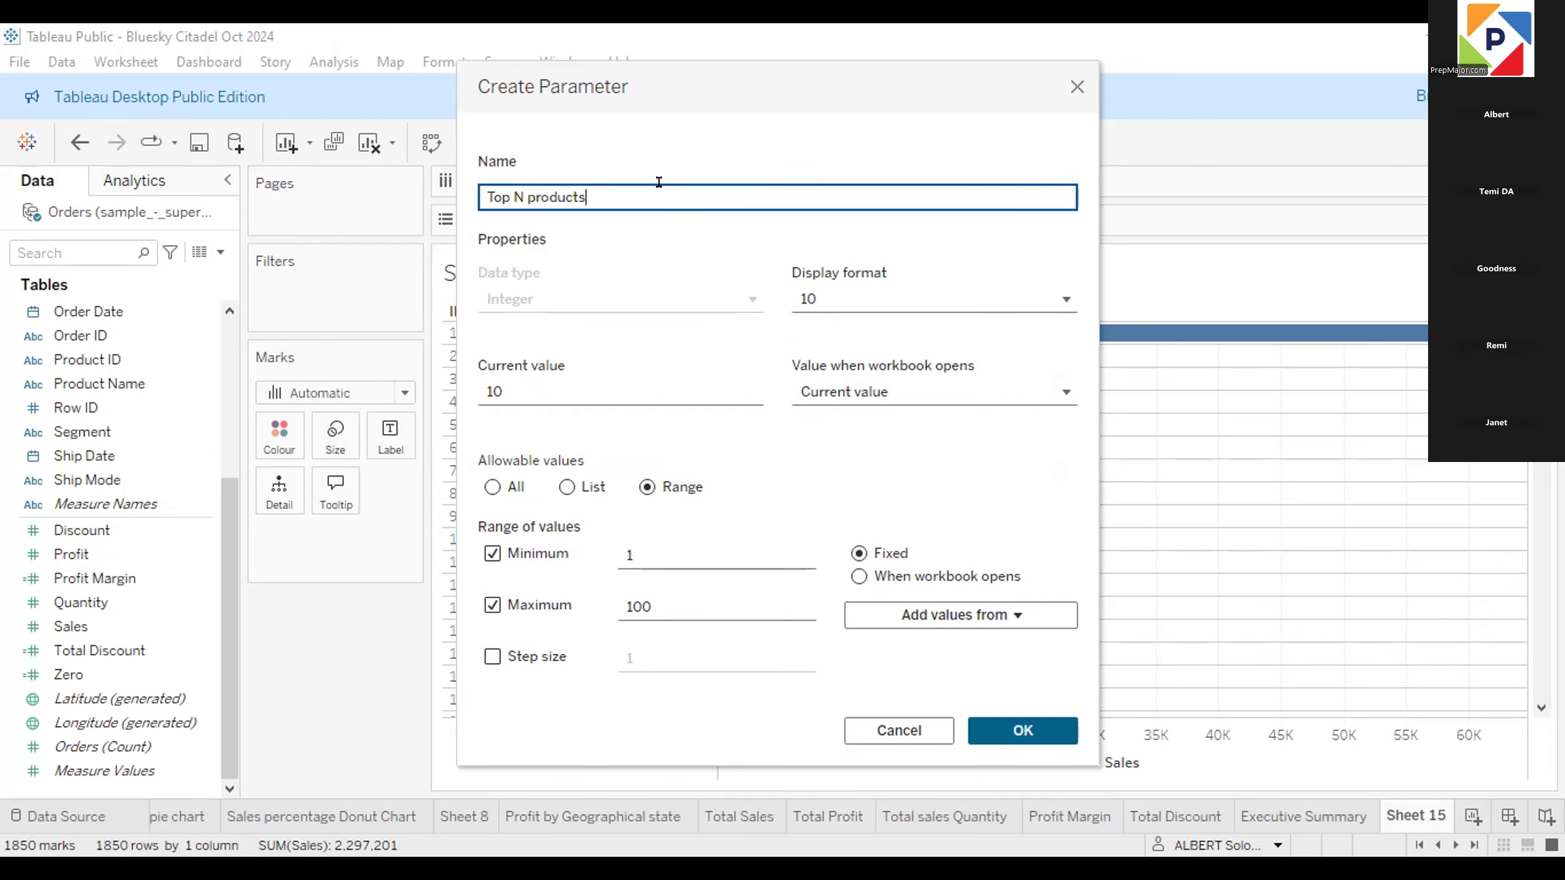
key("Left")
key("Left")
key("Left")
key("Left")
key("Left")
key("BackSpace")
type("P")
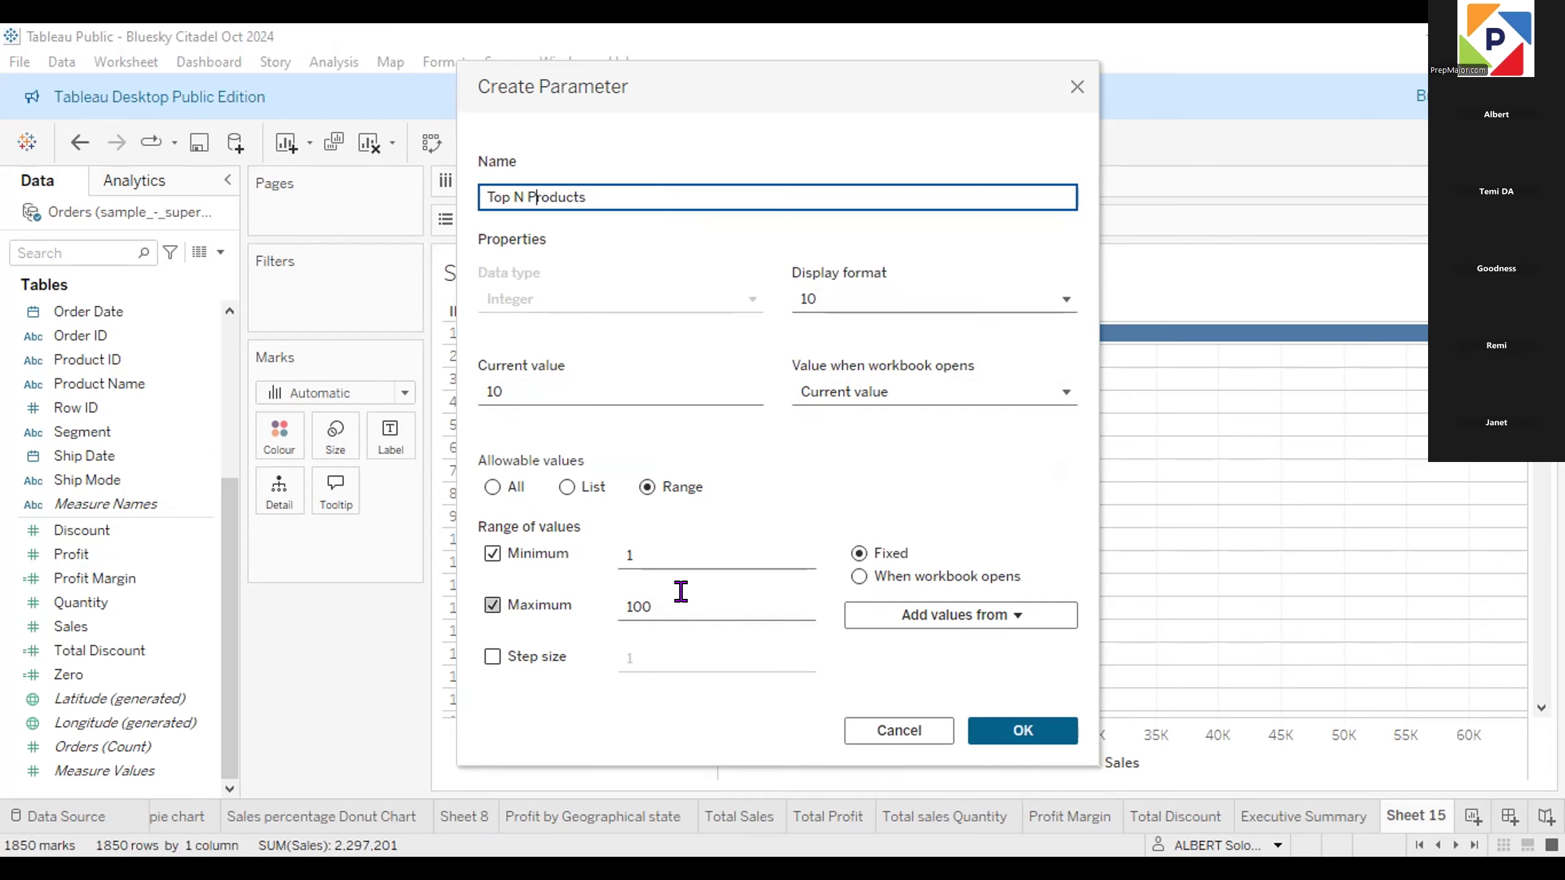
left_click(492, 657)
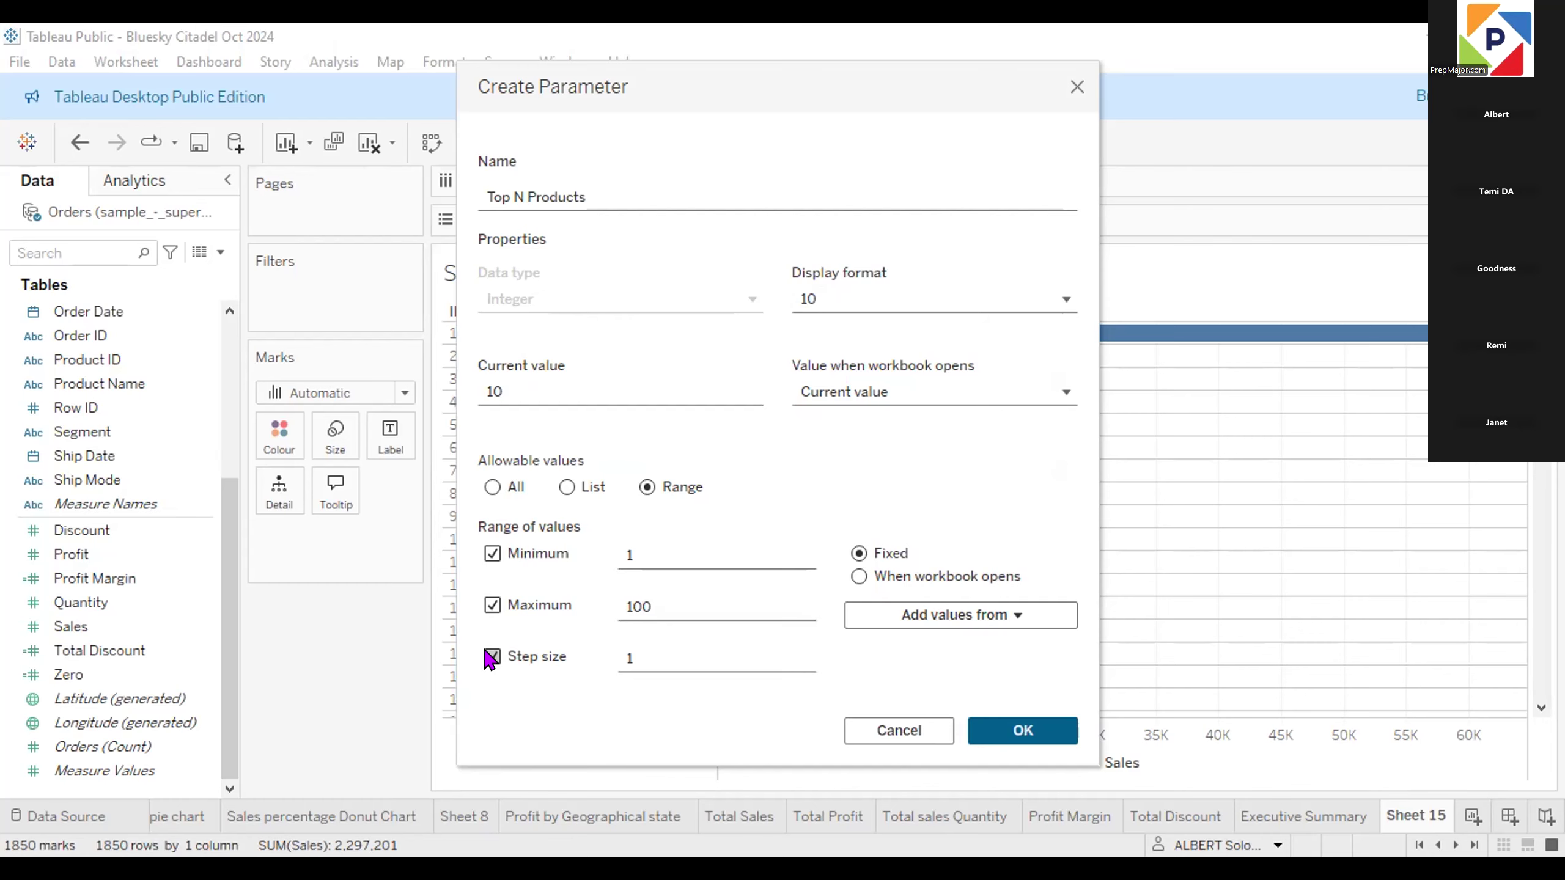
left_click(1027, 732)
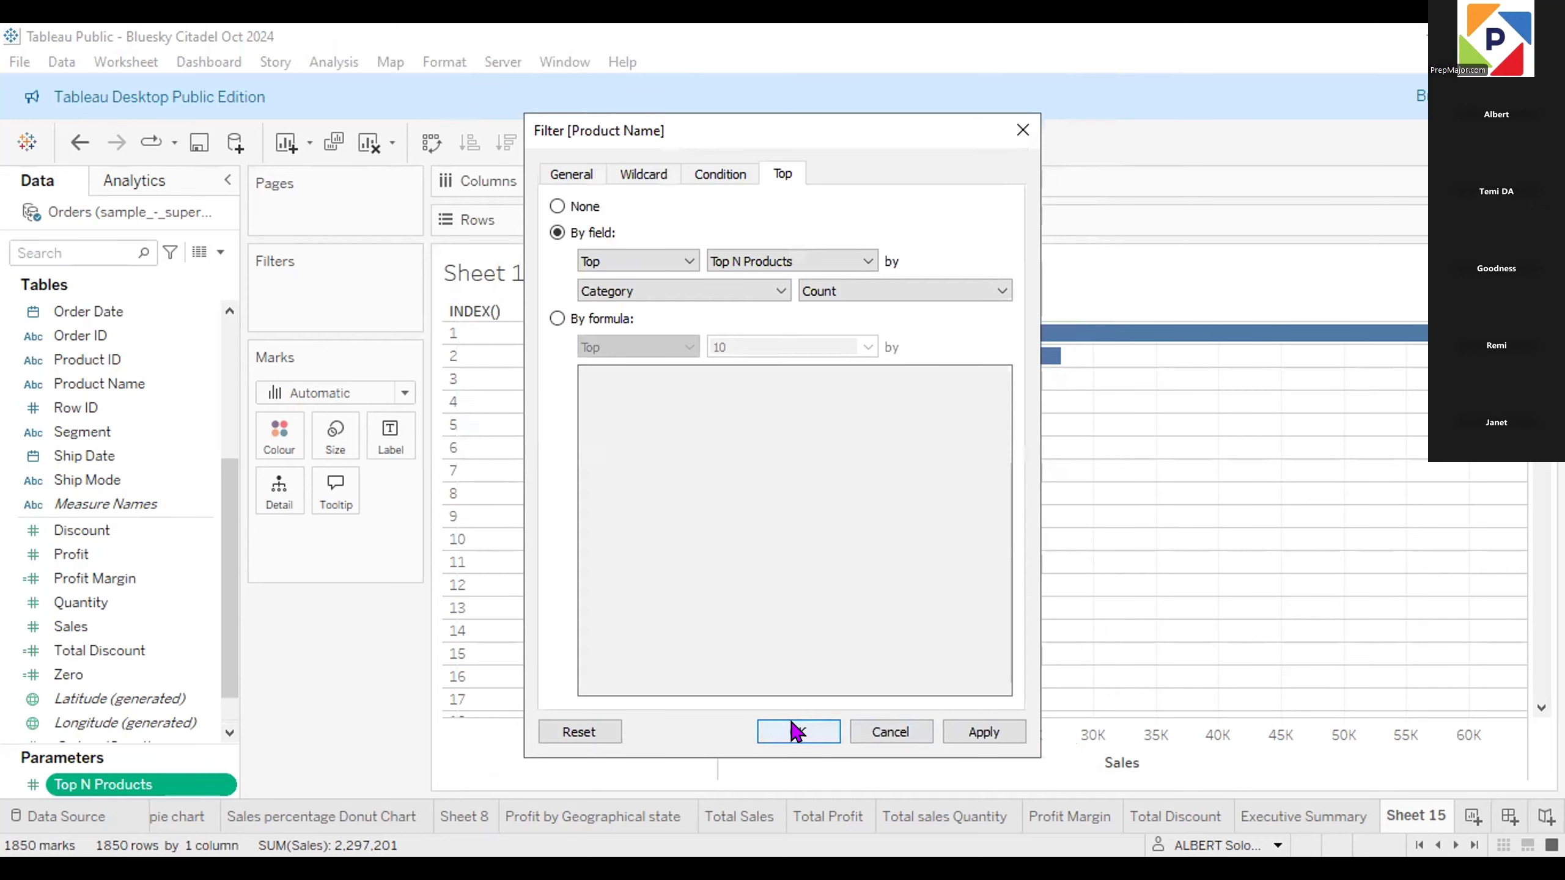
Apply the Product Name filter with Top N Products by Category count, and undo it.
left_click(792, 724)
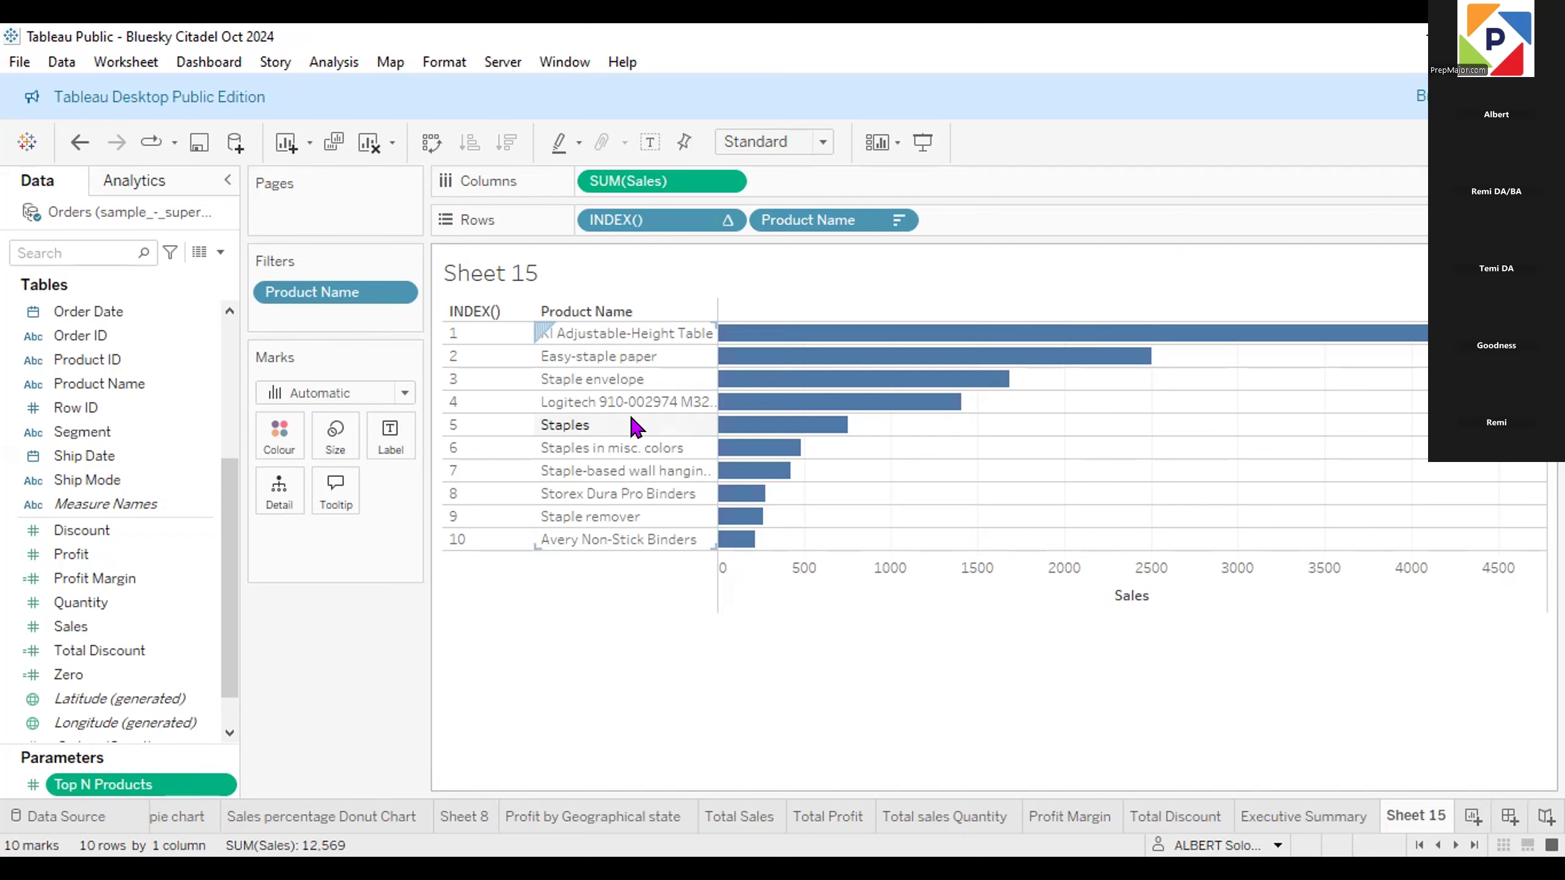
key("ctrl+z")
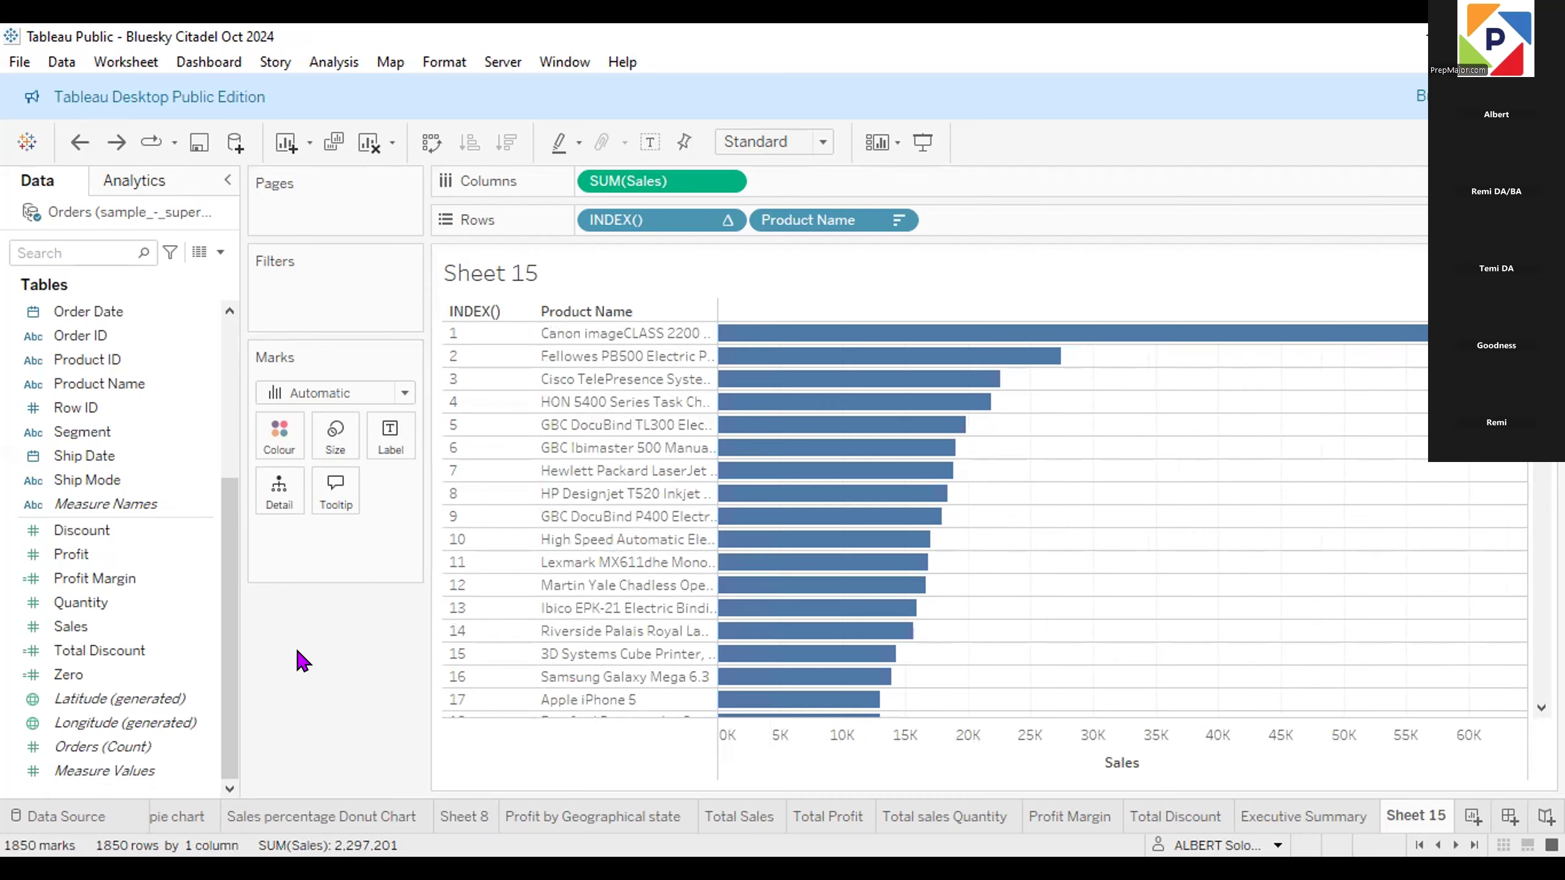
scroll(627, 610, "down", 10)
scroll(627, 610, "up", 10)
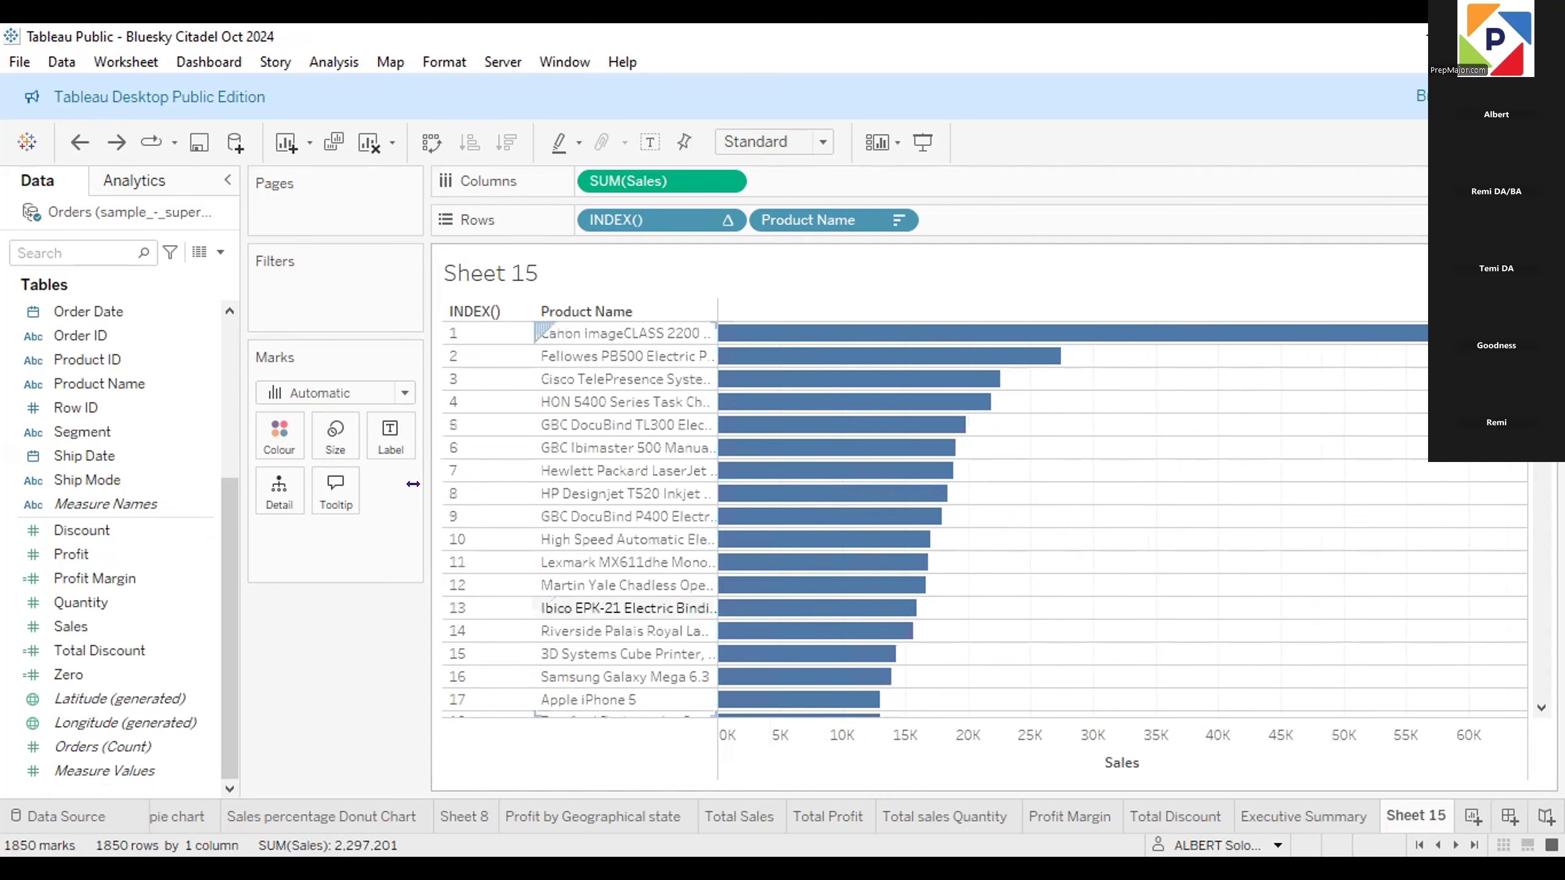
left_click(211, 250)
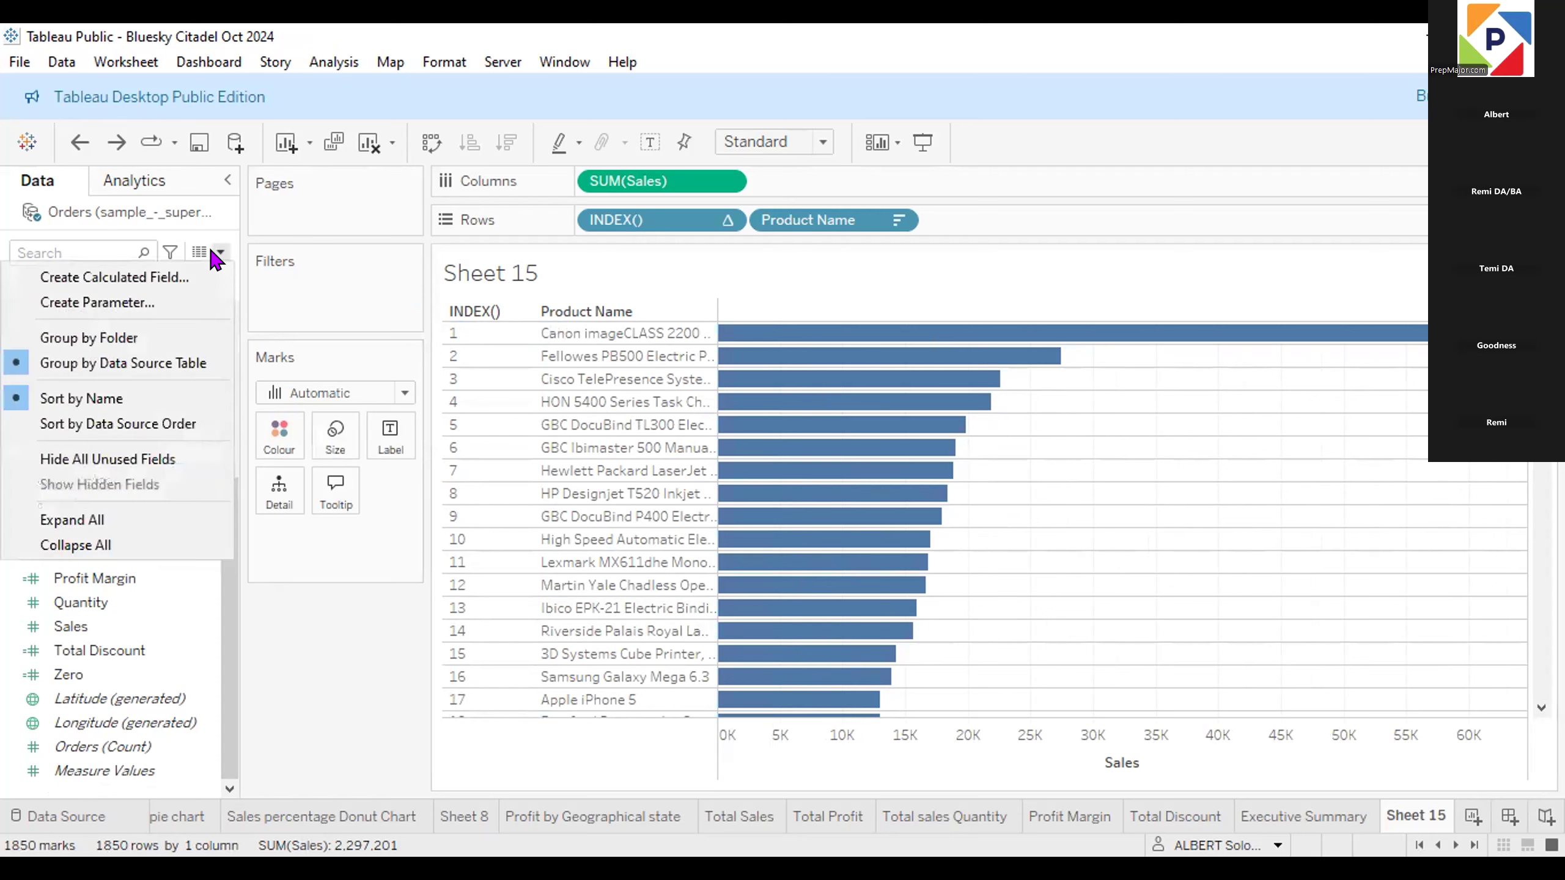
left_click(132, 295)
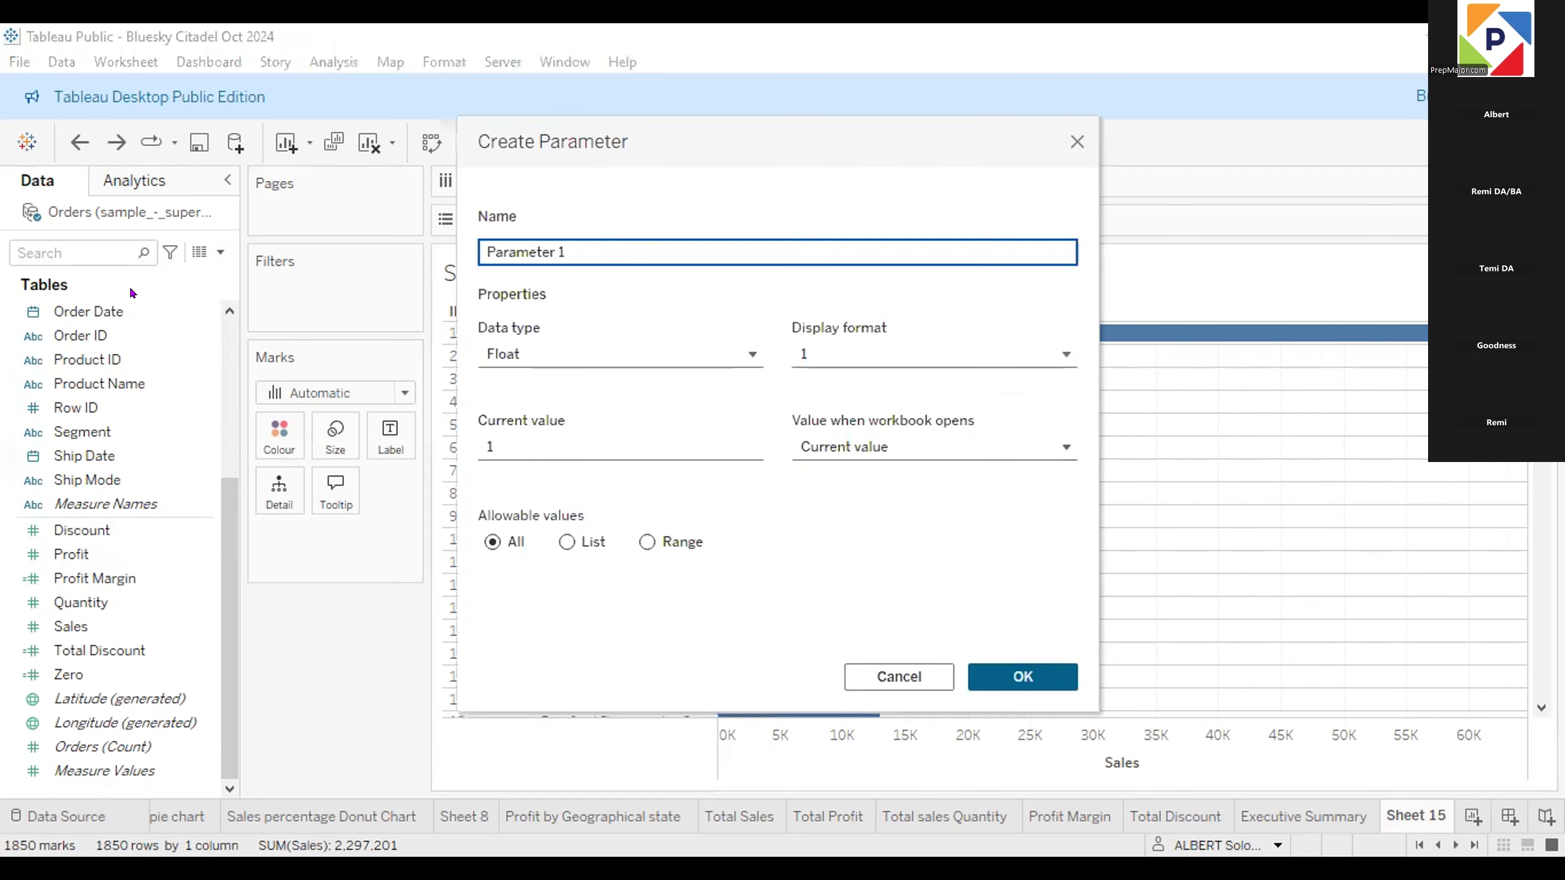
key("ctrl+a")
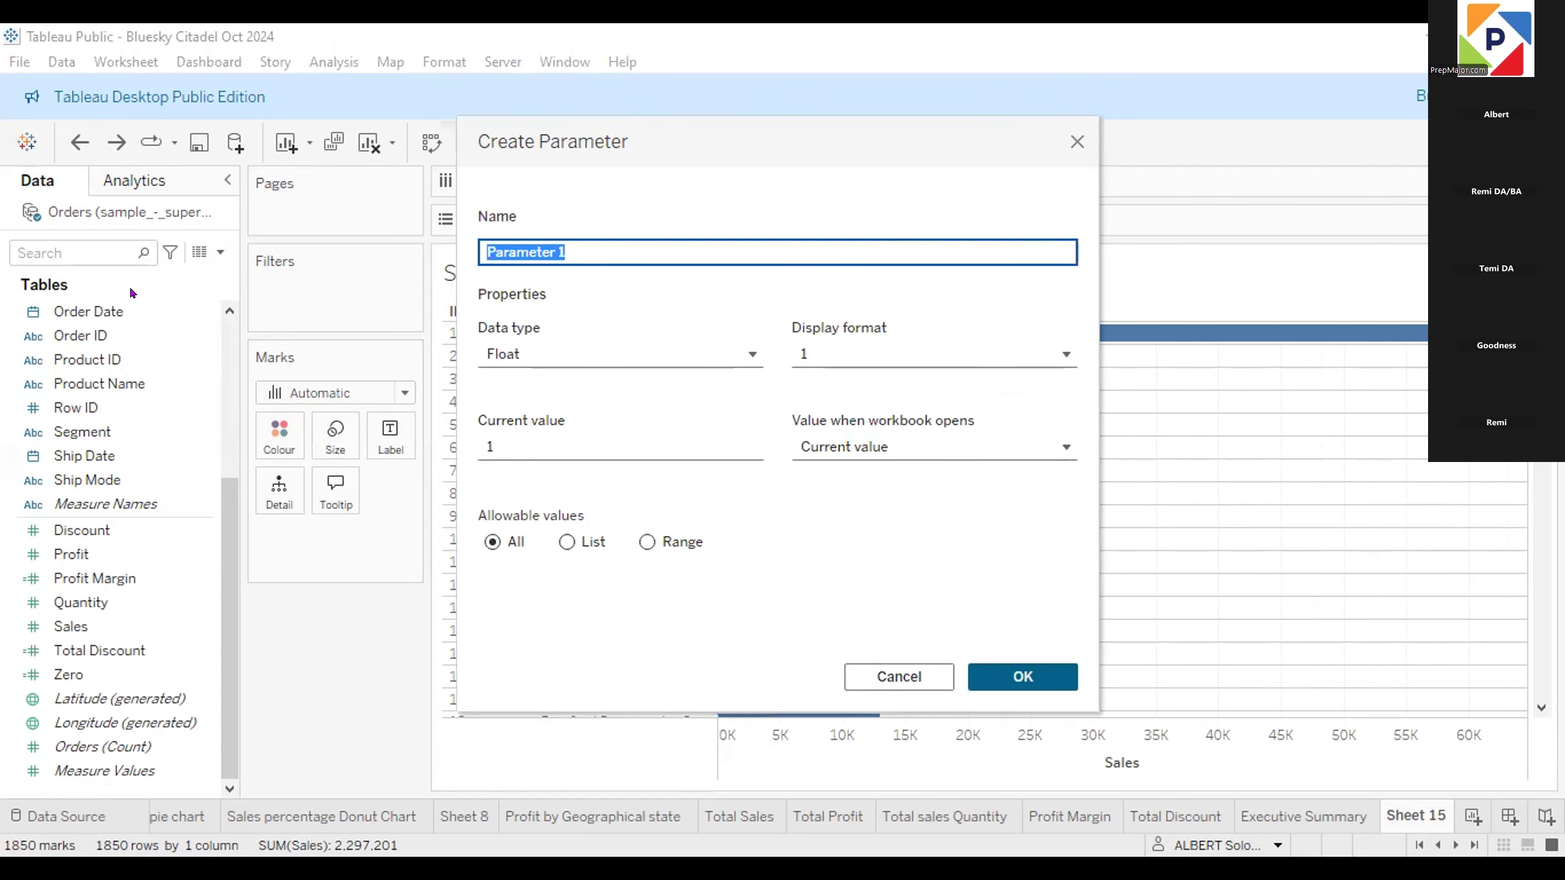
type("To")
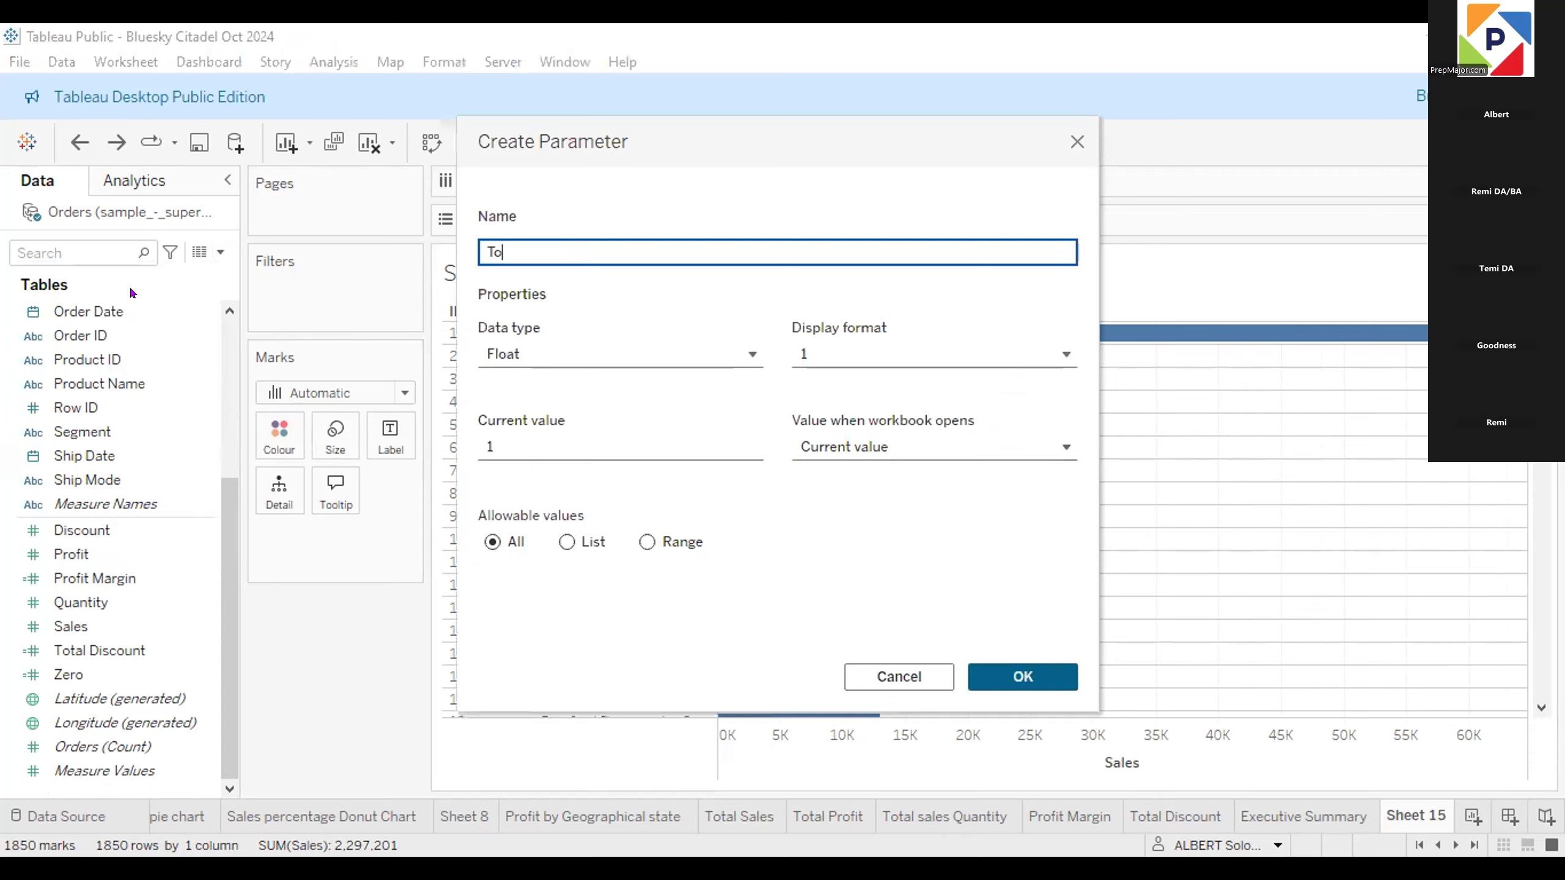
type("p N Products")
left_click(752, 357)
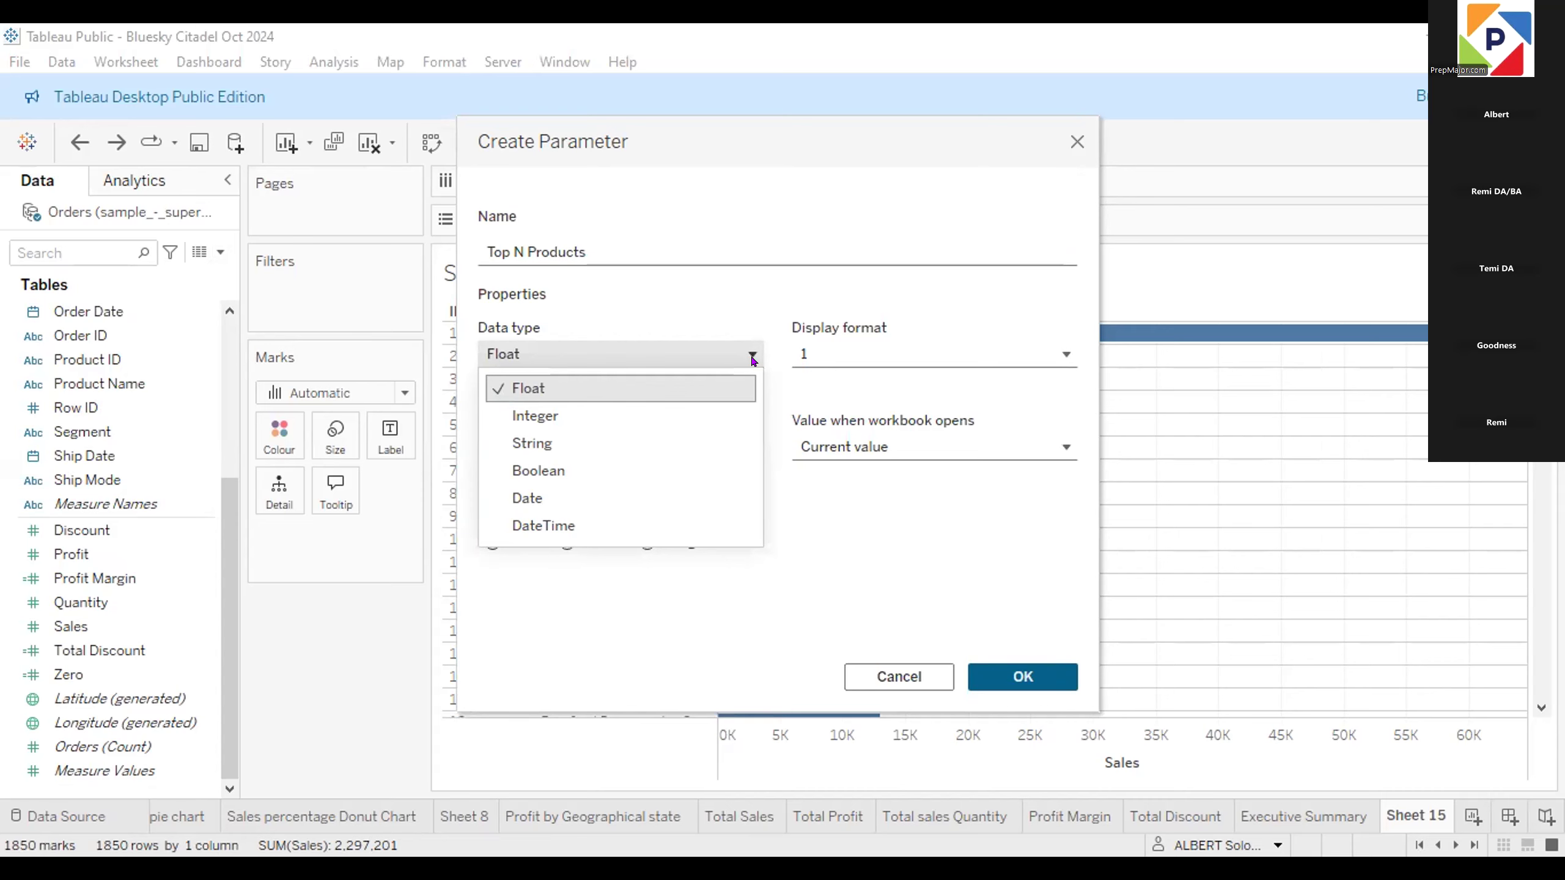
left_click(903, 673)
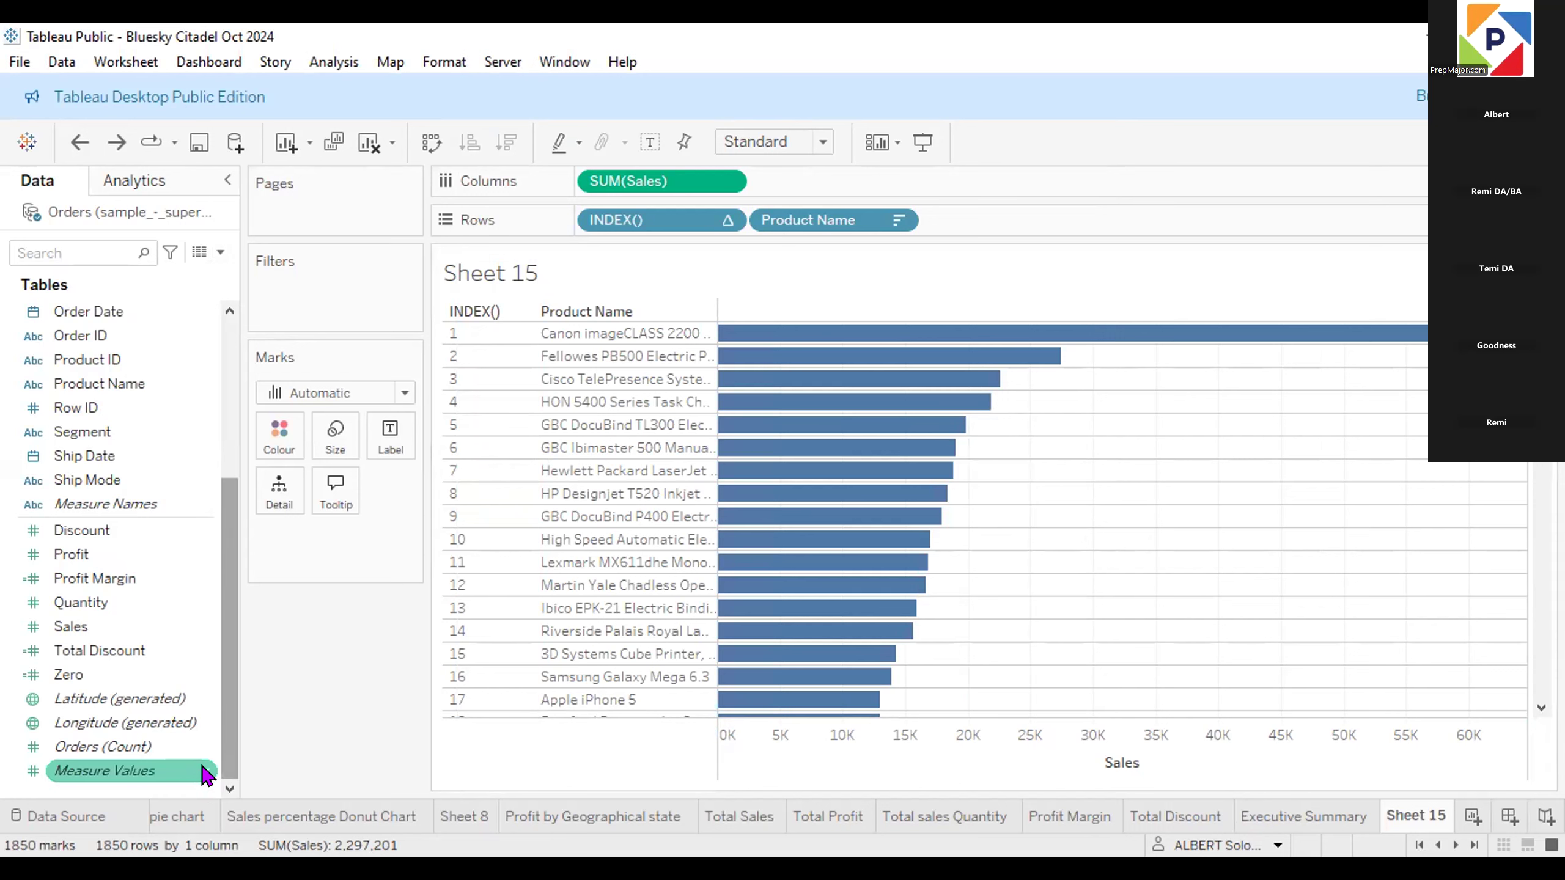
left_click(153, 771)
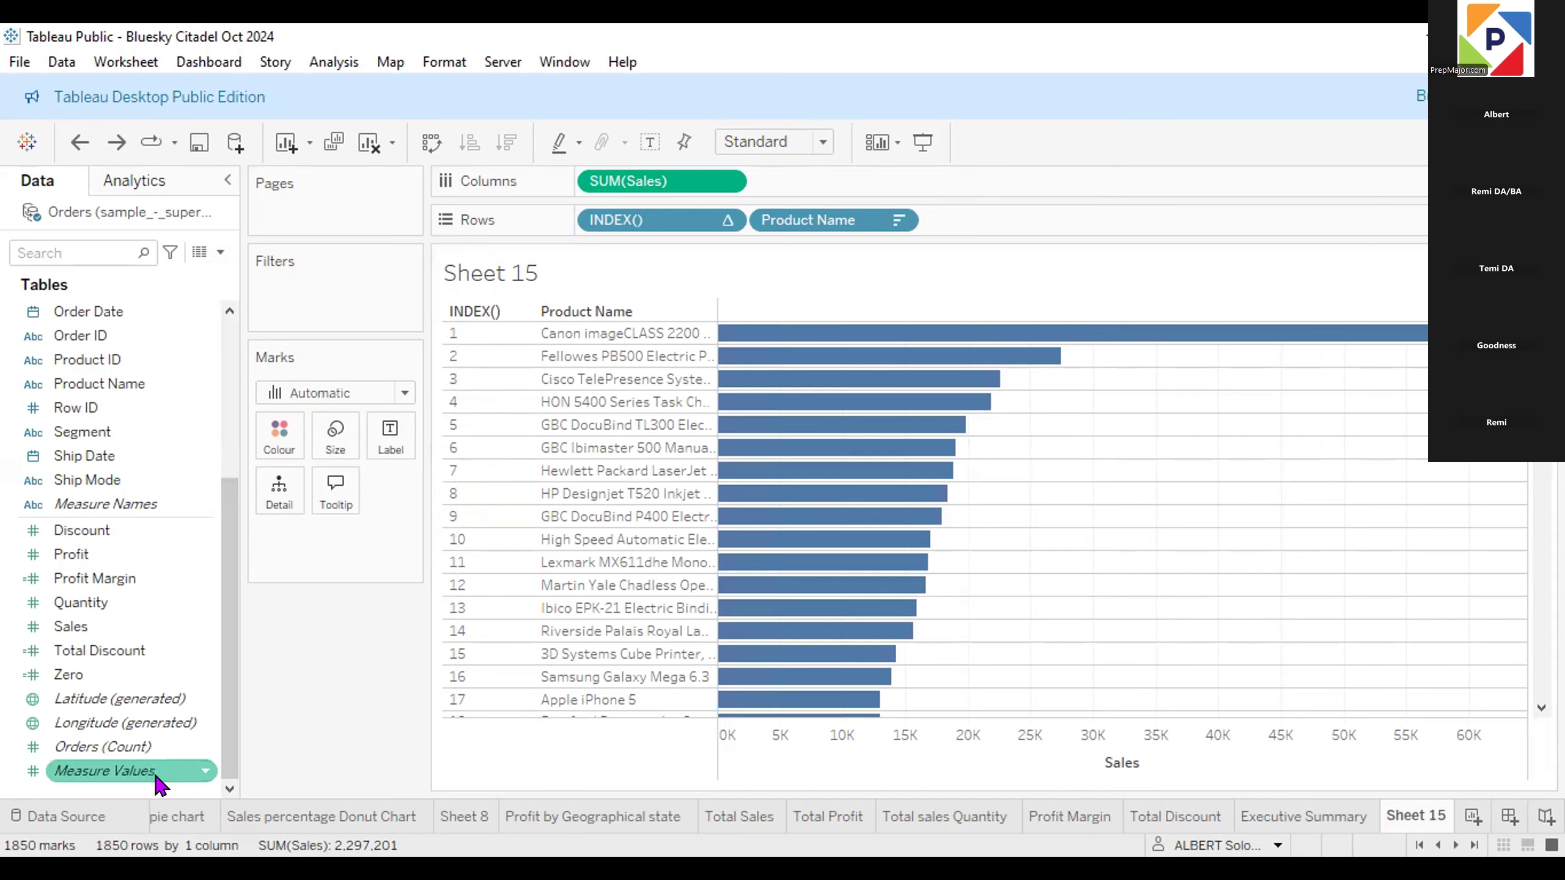
left_click(342, 719)
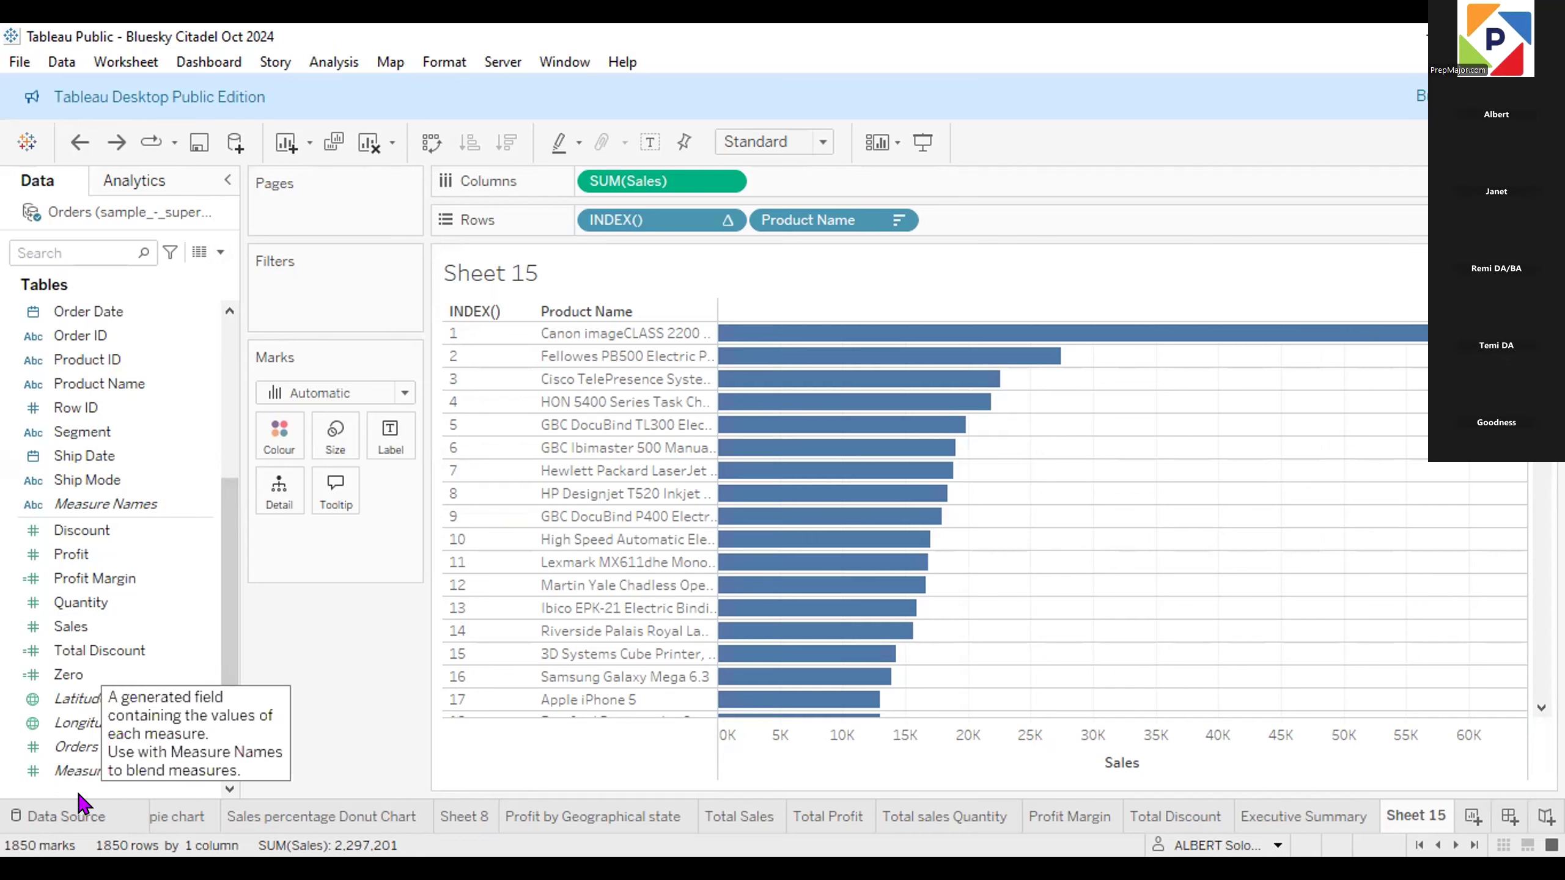
left_click(92, 778)
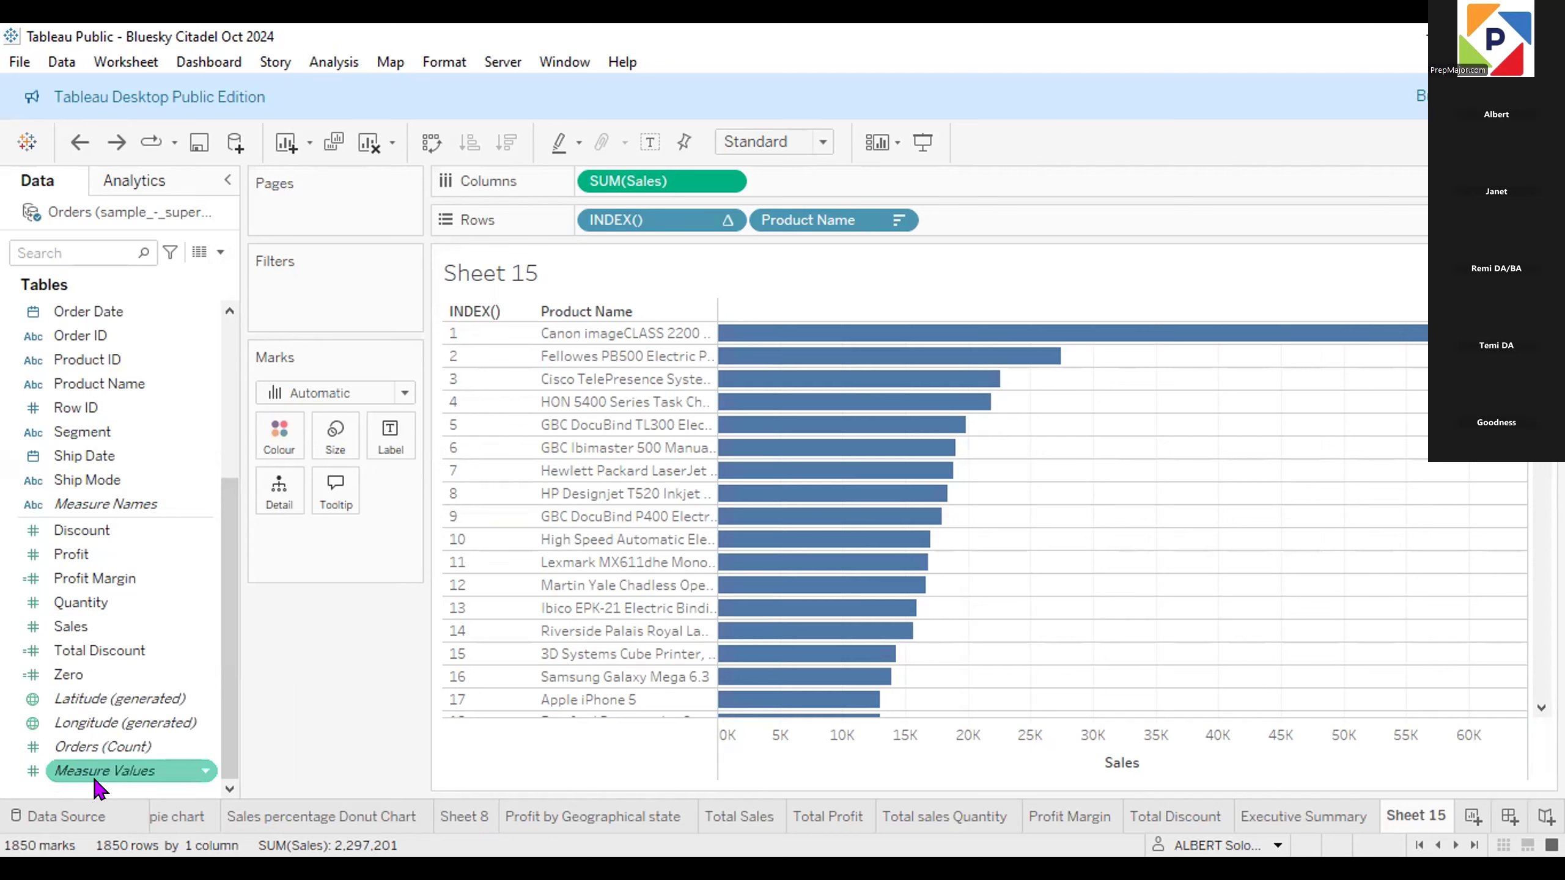
Start a new parameter named Top N Products with the Integer data type.
left_click(130, 772)
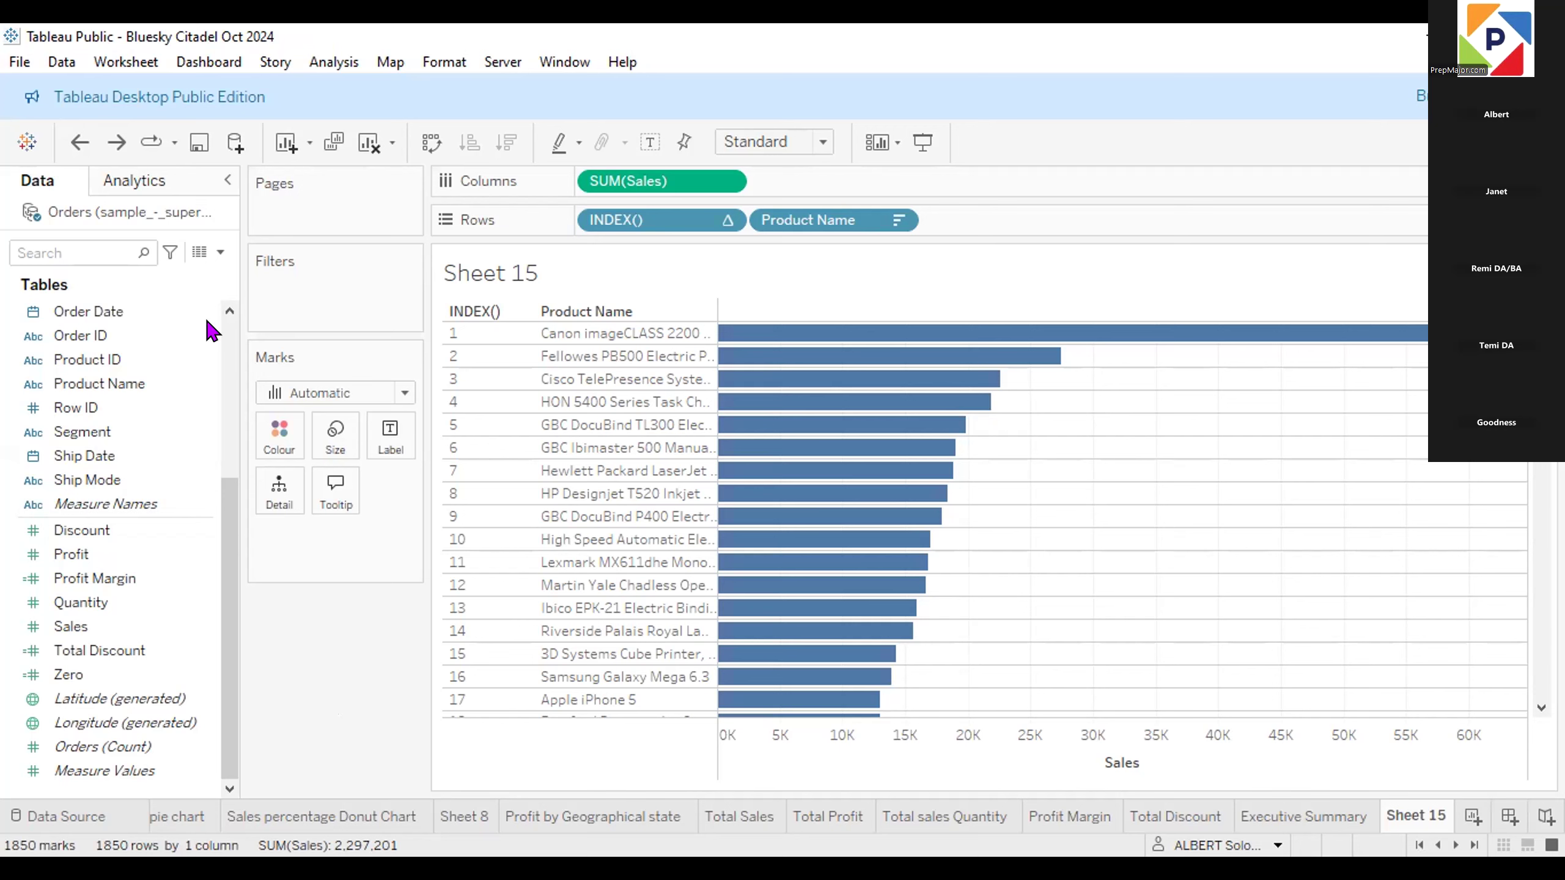
left_click(217, 252)
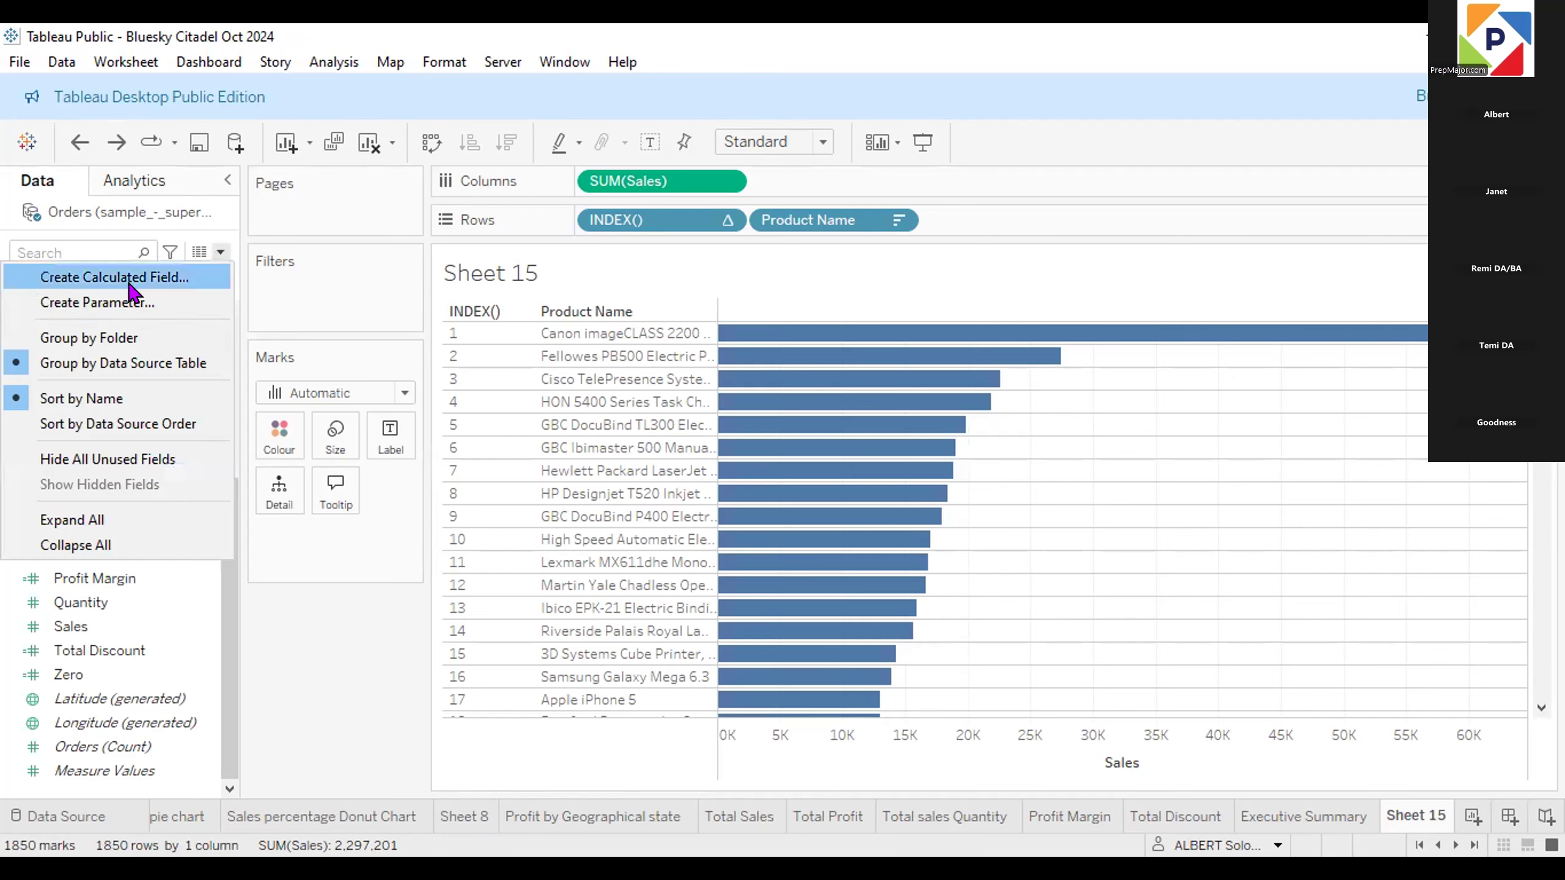
left_click(119, 299)
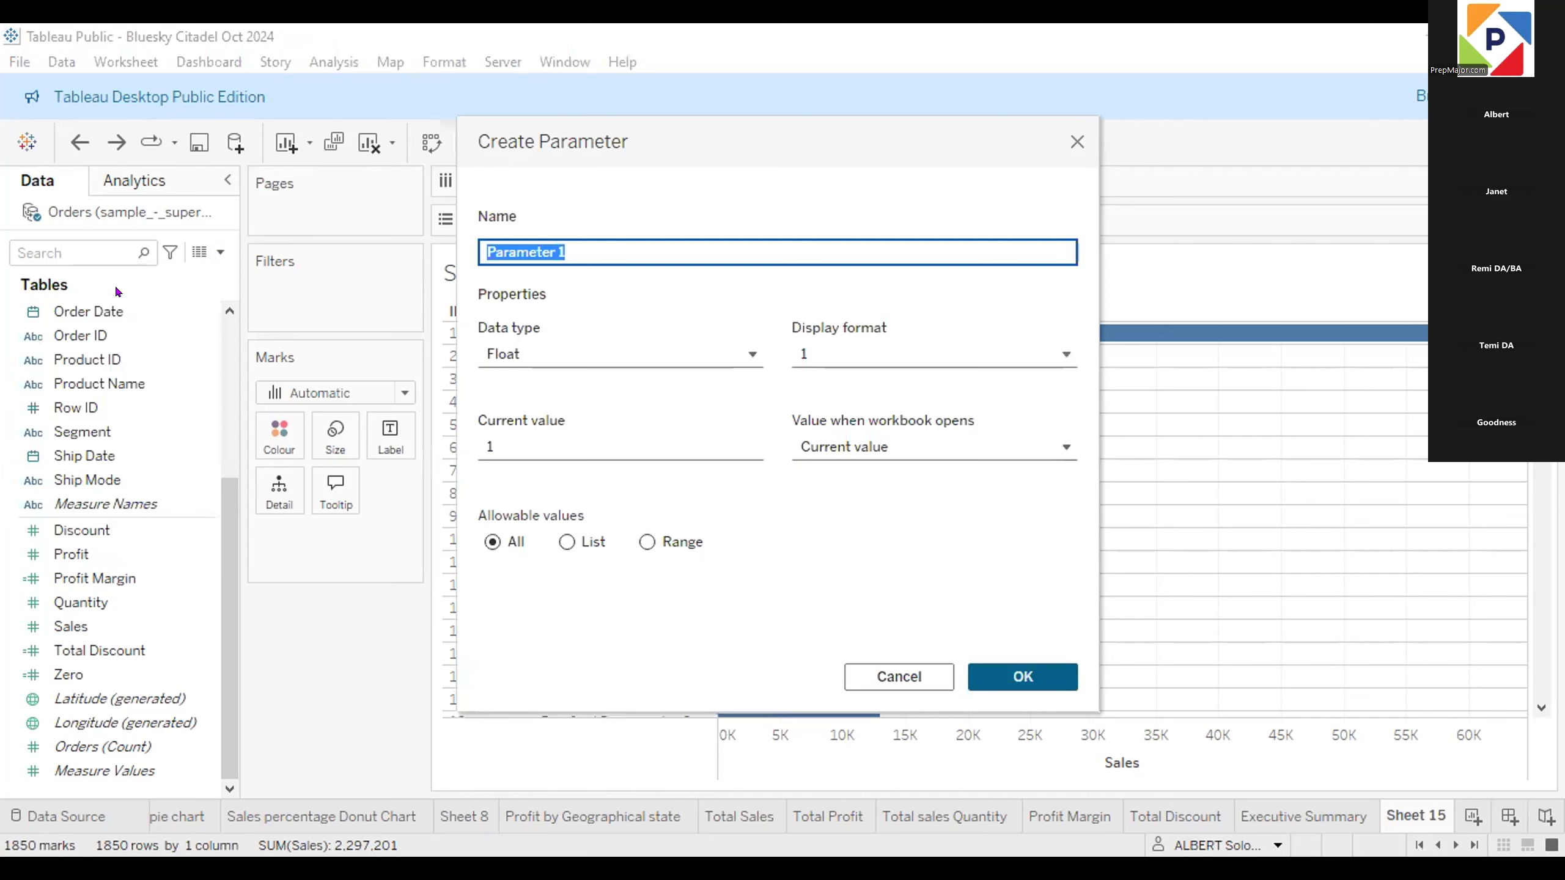
type("Top")
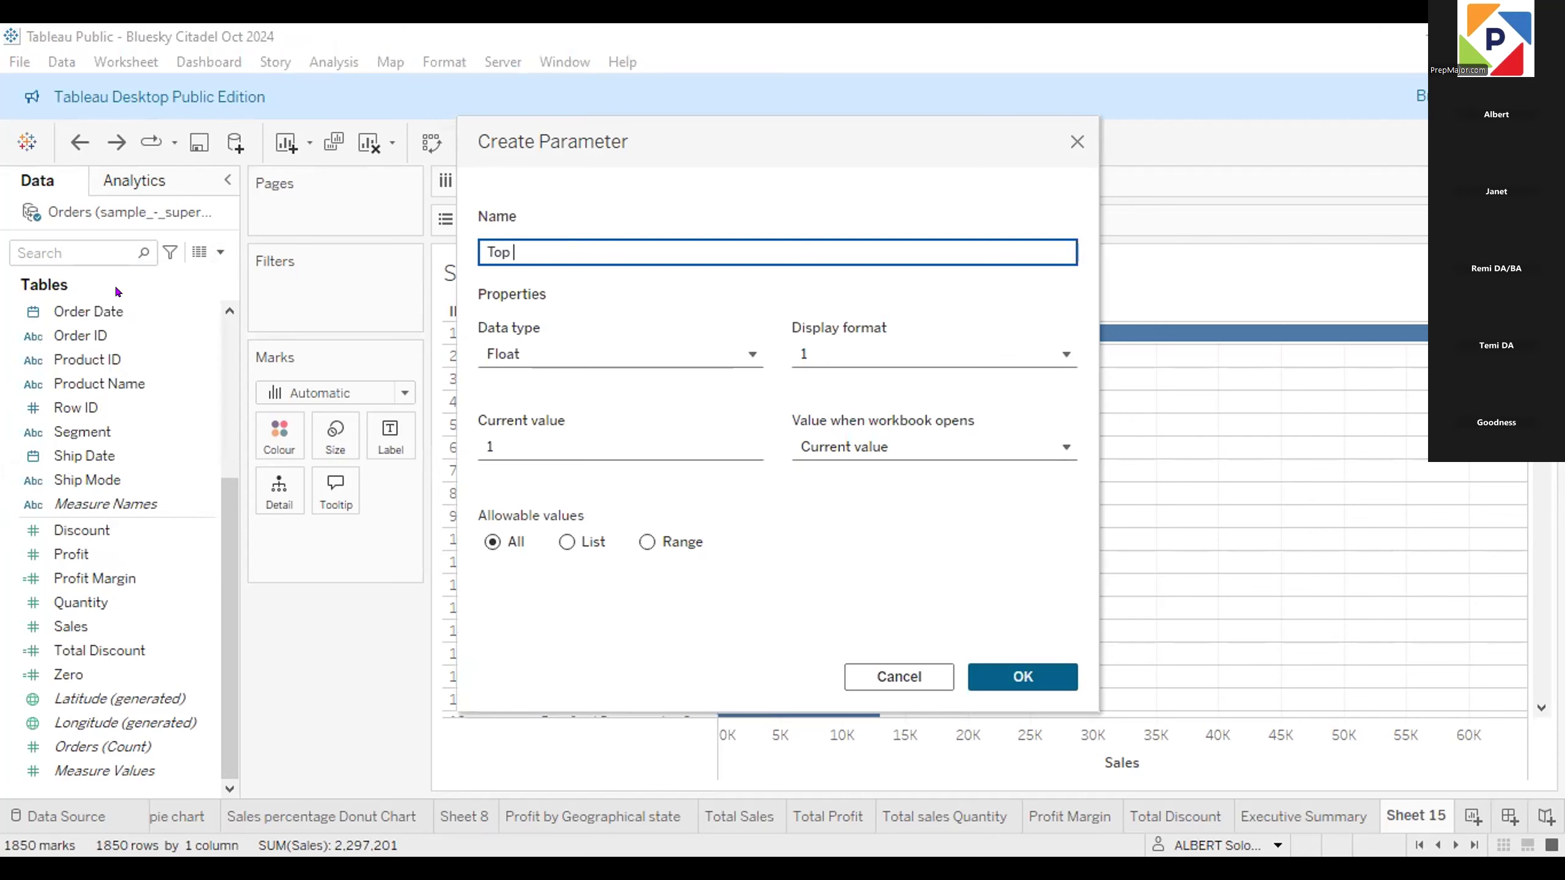
type(" N Products")
left_click(753, 356)
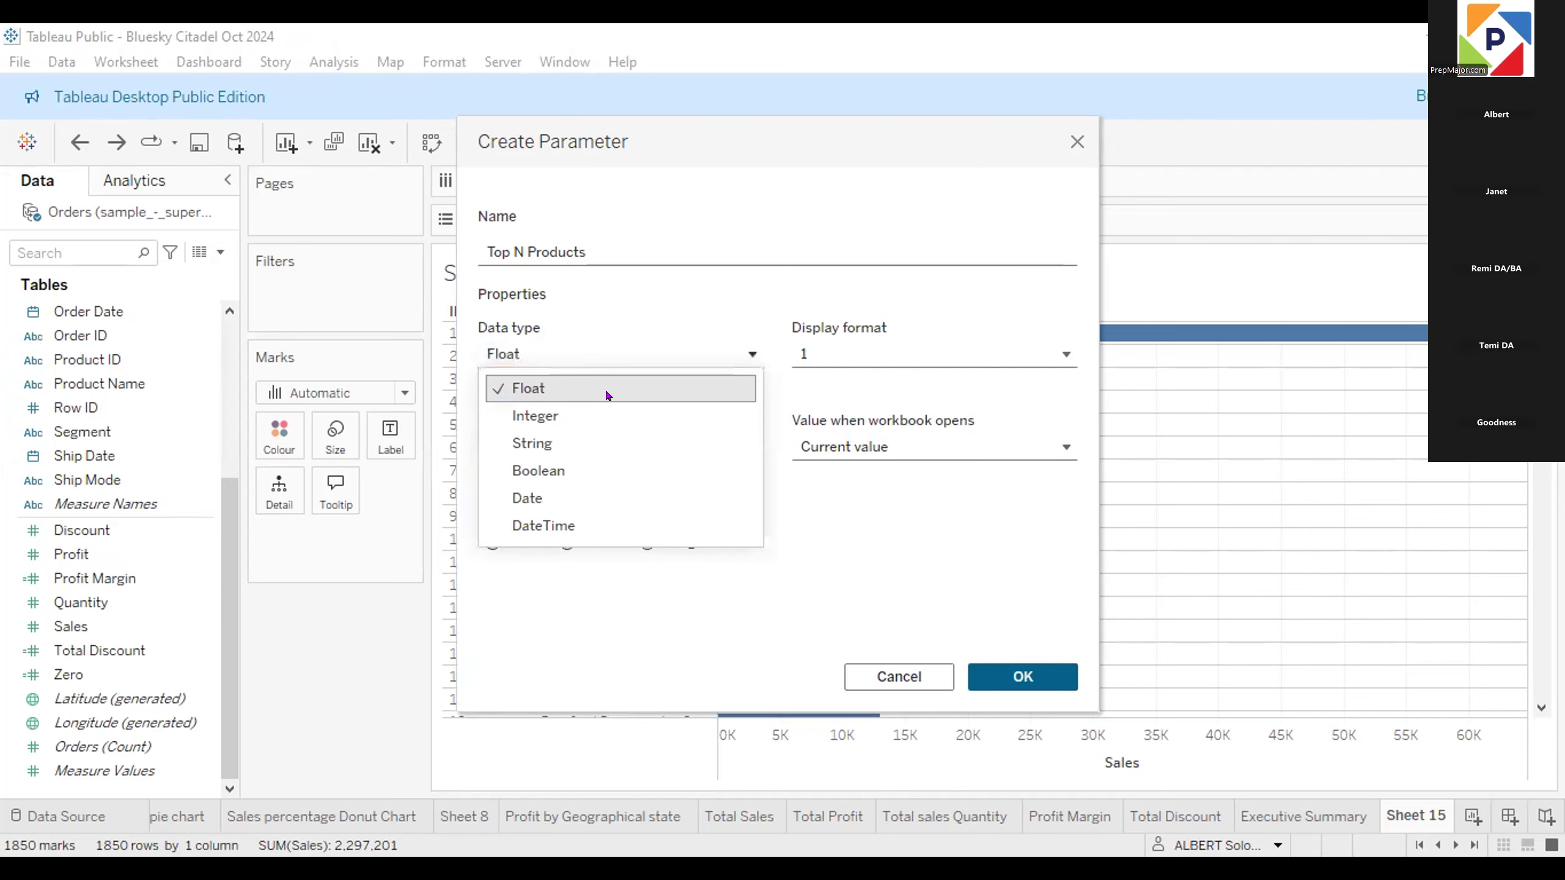
left_click(549, 416)
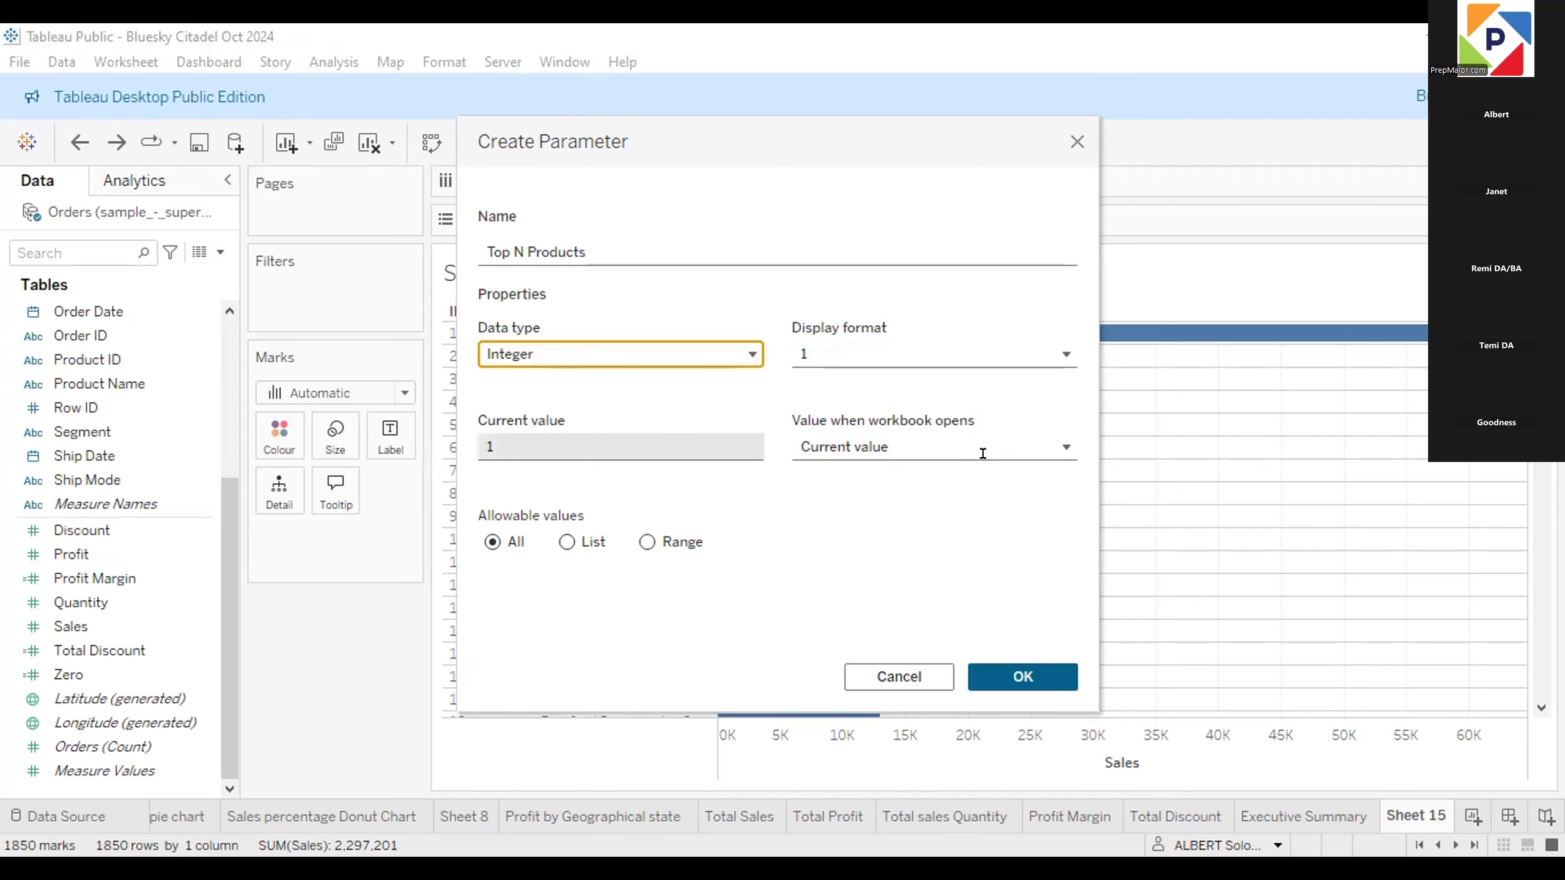
Restrict the parameter to a range with minimum 1, maximum 100 and step size 1, and create it.
left_click(645, 541)
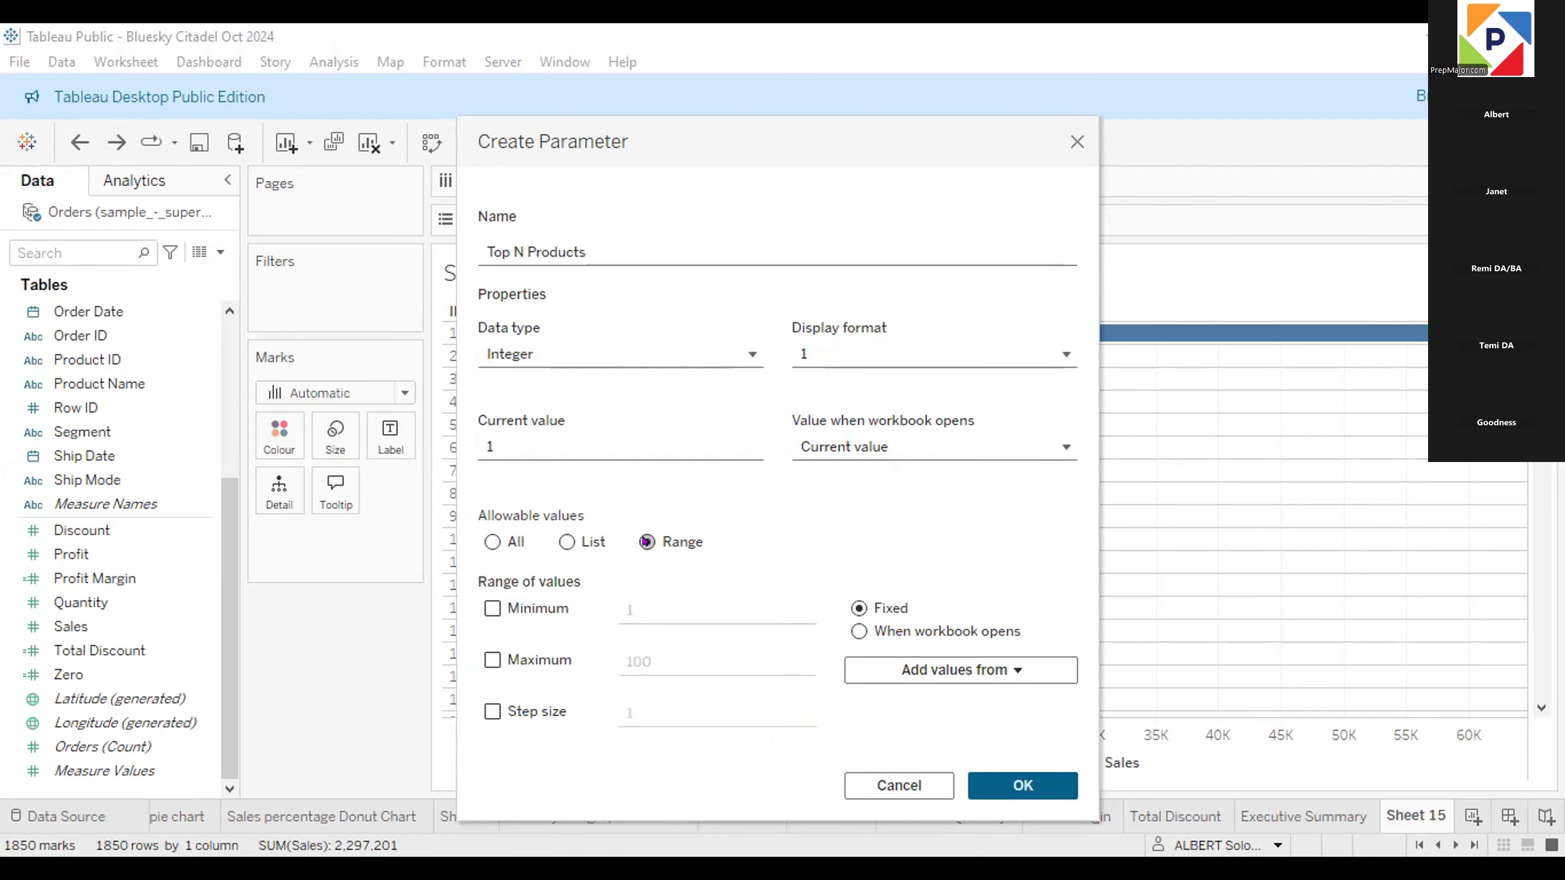
left_click(491, 607)
left_click(491, 658)
left_click(485, 711)
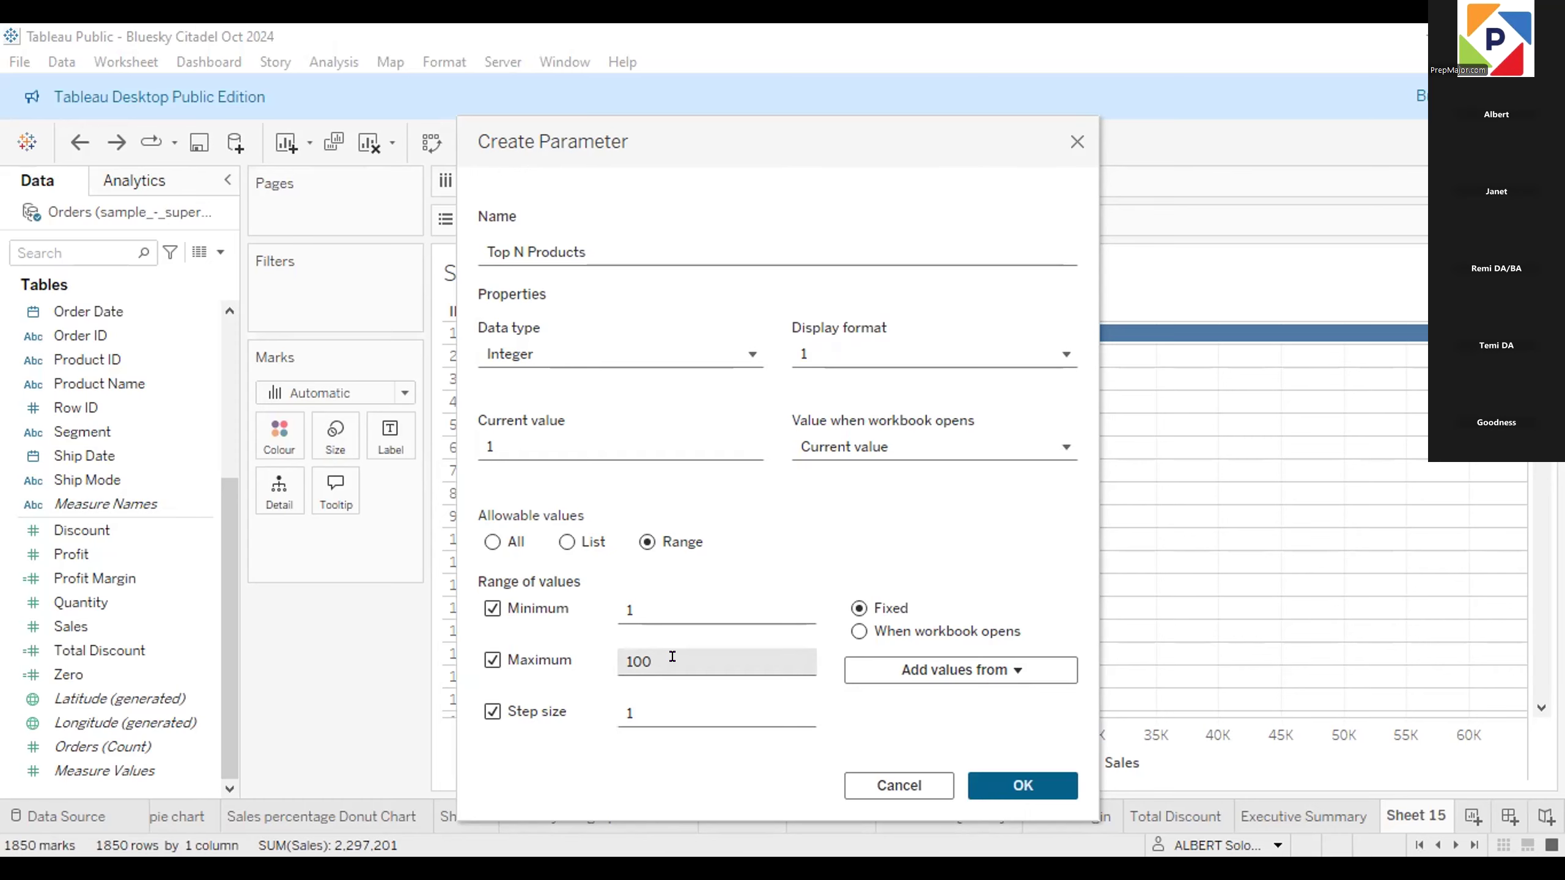
left_click(1018, 787)
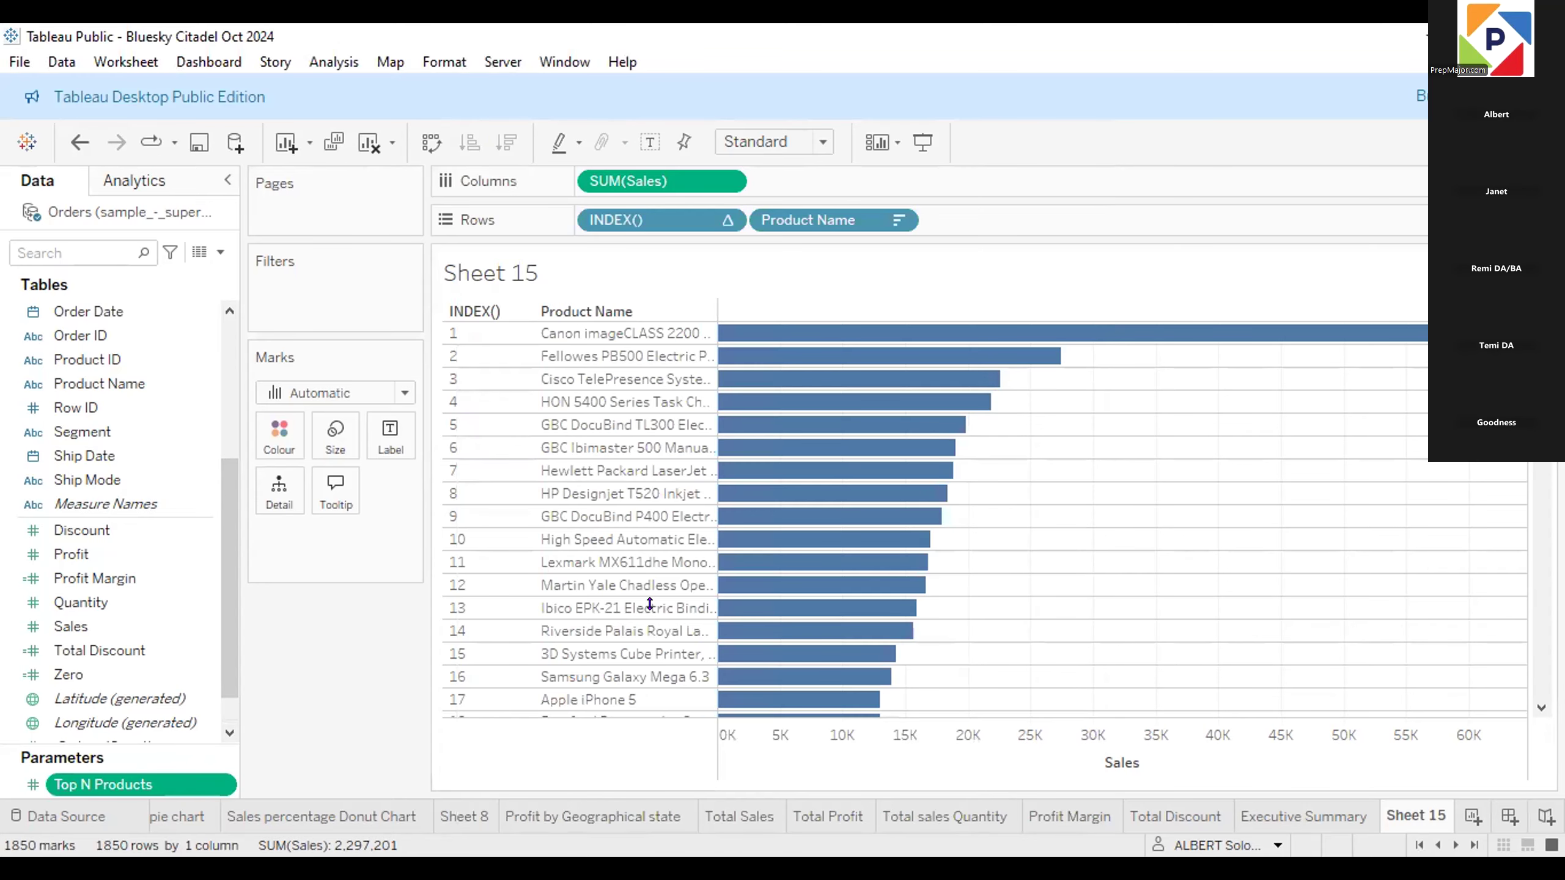
Show the Top N Products parameter control on the sheet.
scroll(996, 610, "down", 8)
scroll(997, 611, "up", 8)
left_click(225, 785)
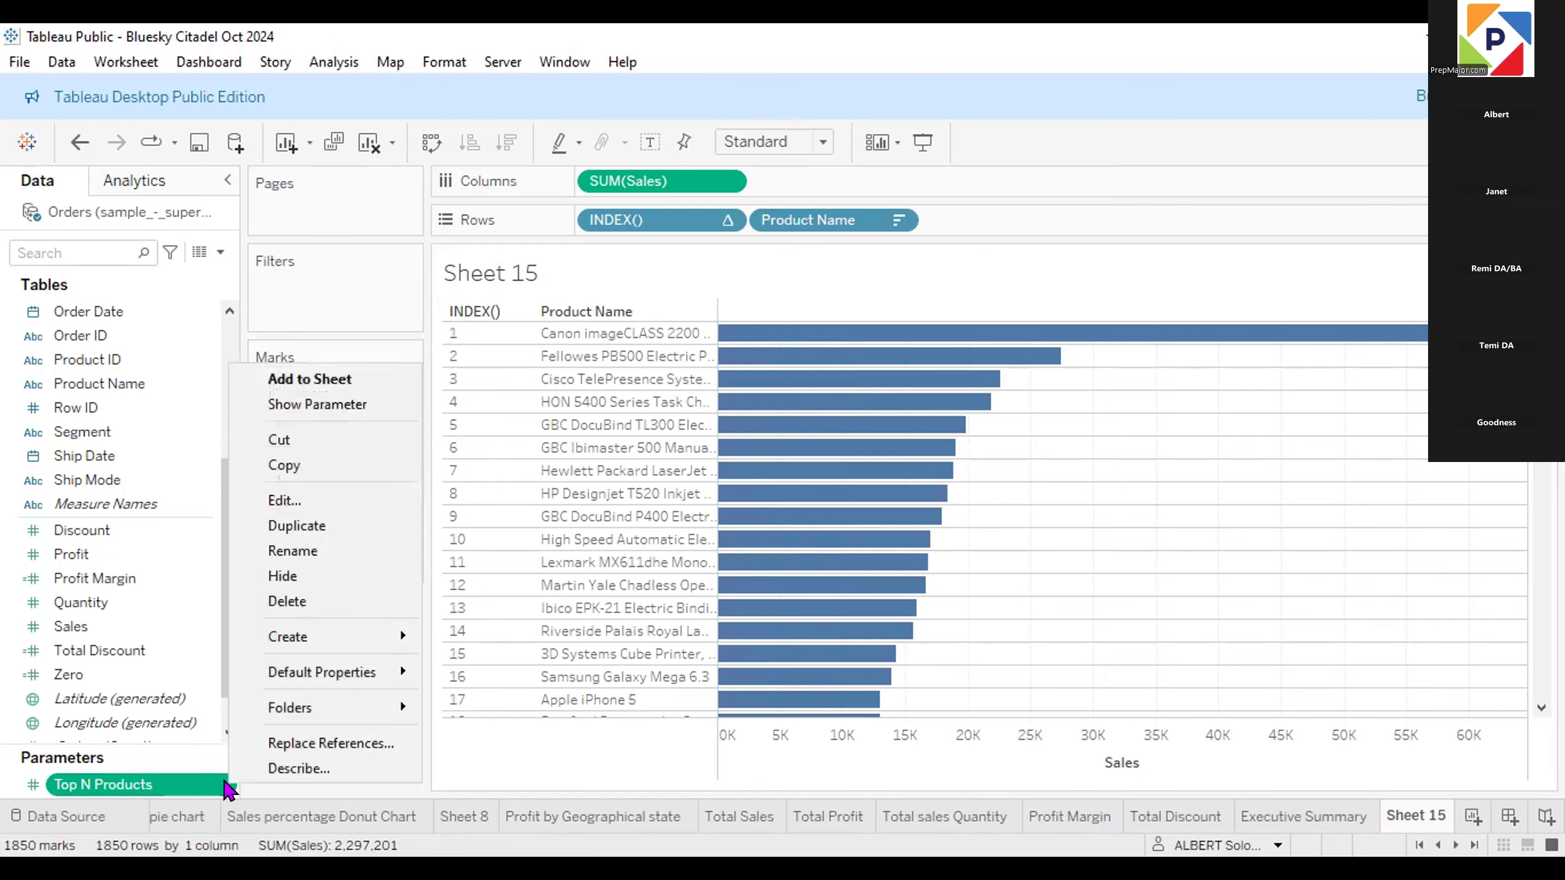
left_click(319, 407)
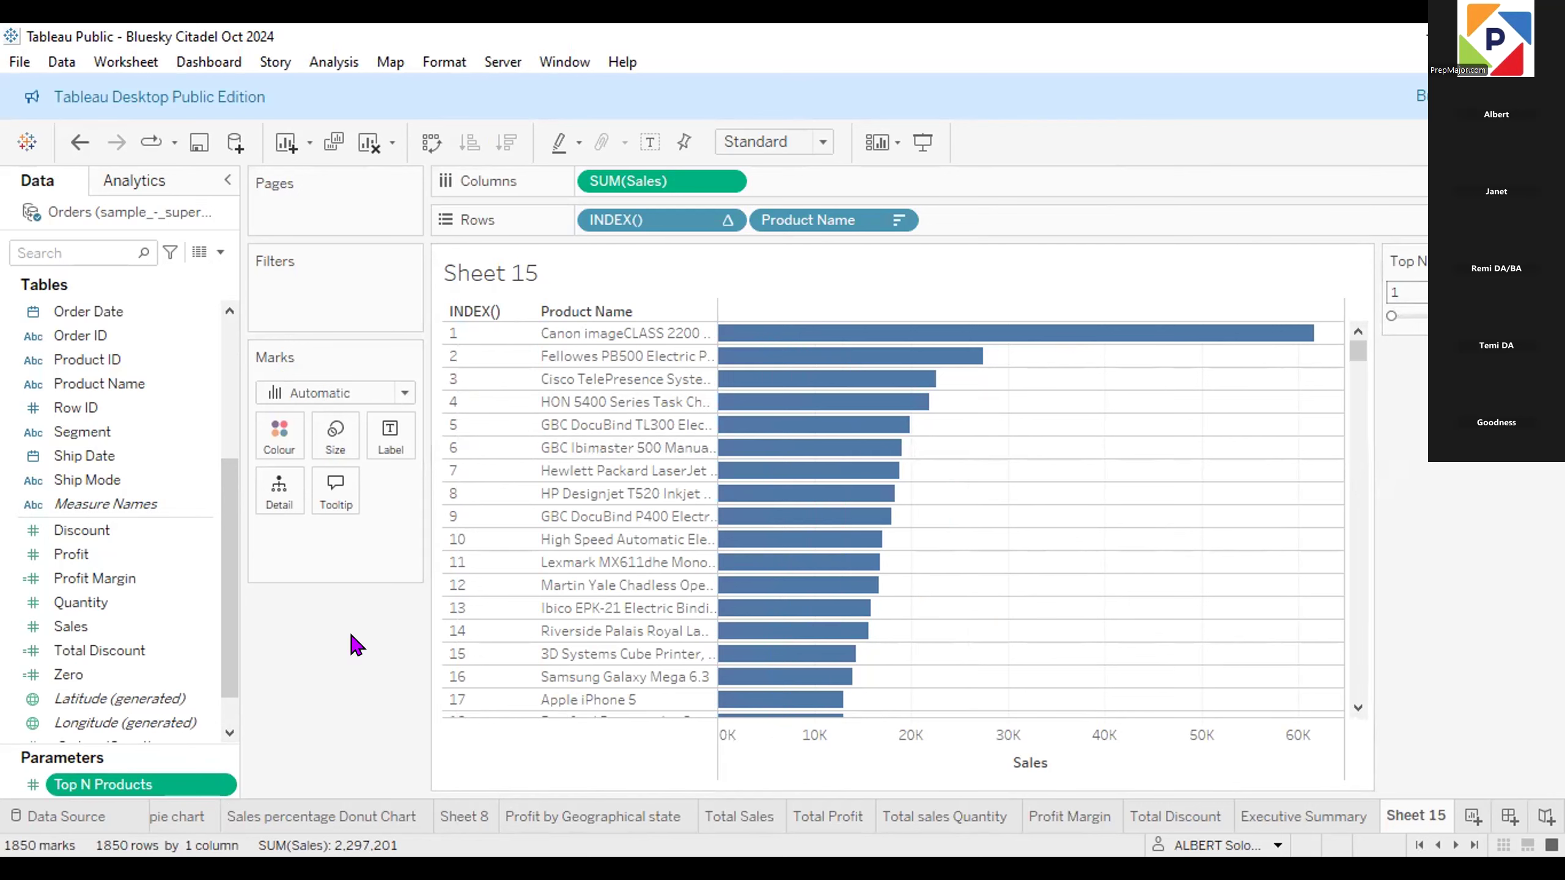
Edit the Top N Products parameter and set its maximum to 200.
left_click(223, 785)
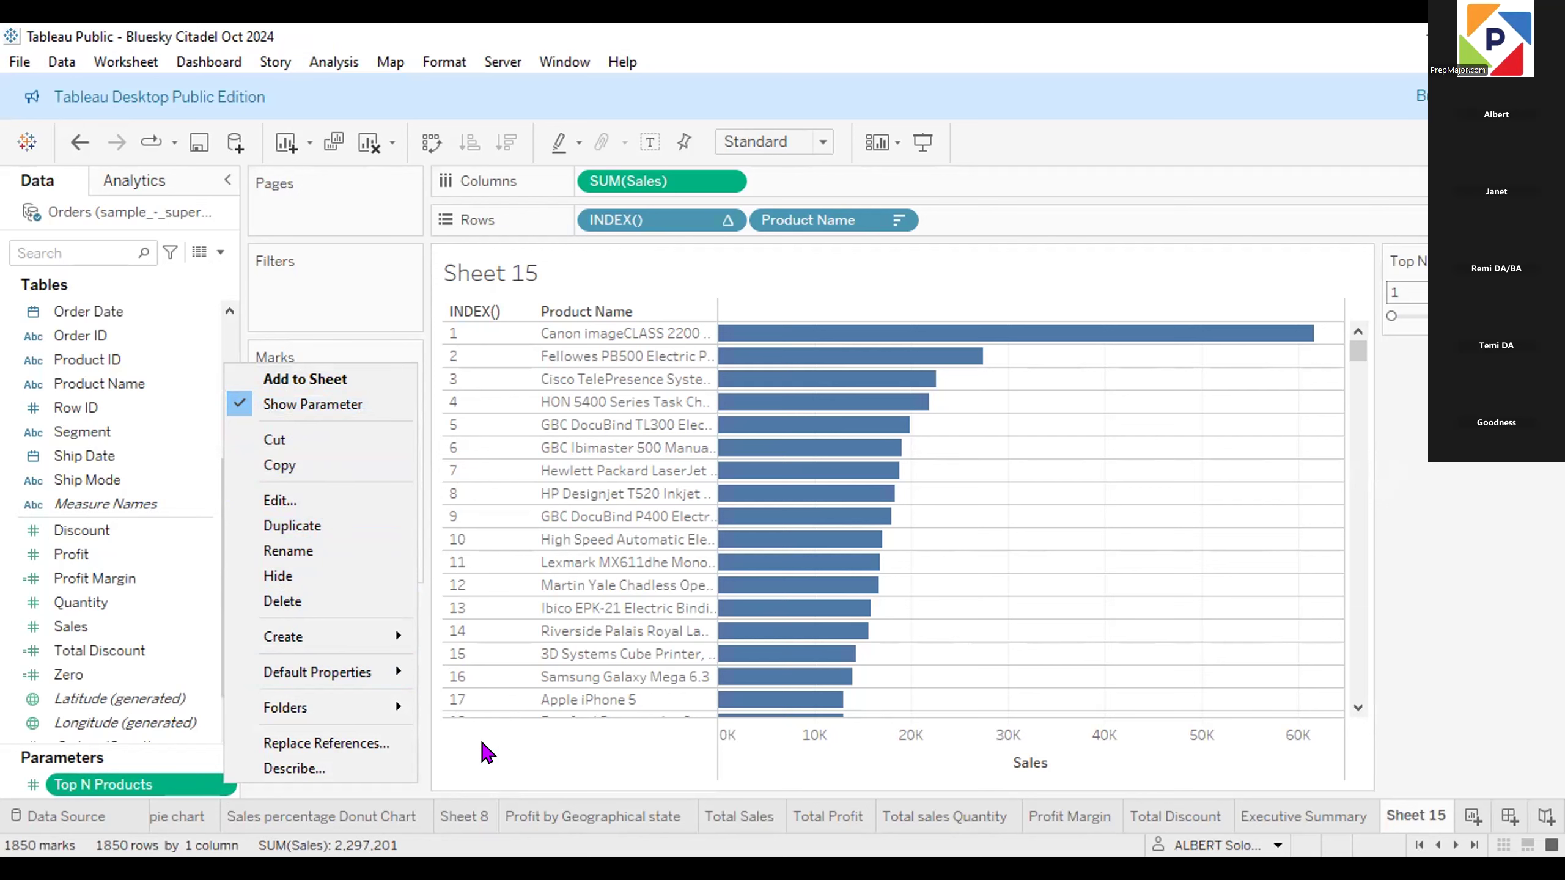
left_click(225, 785)
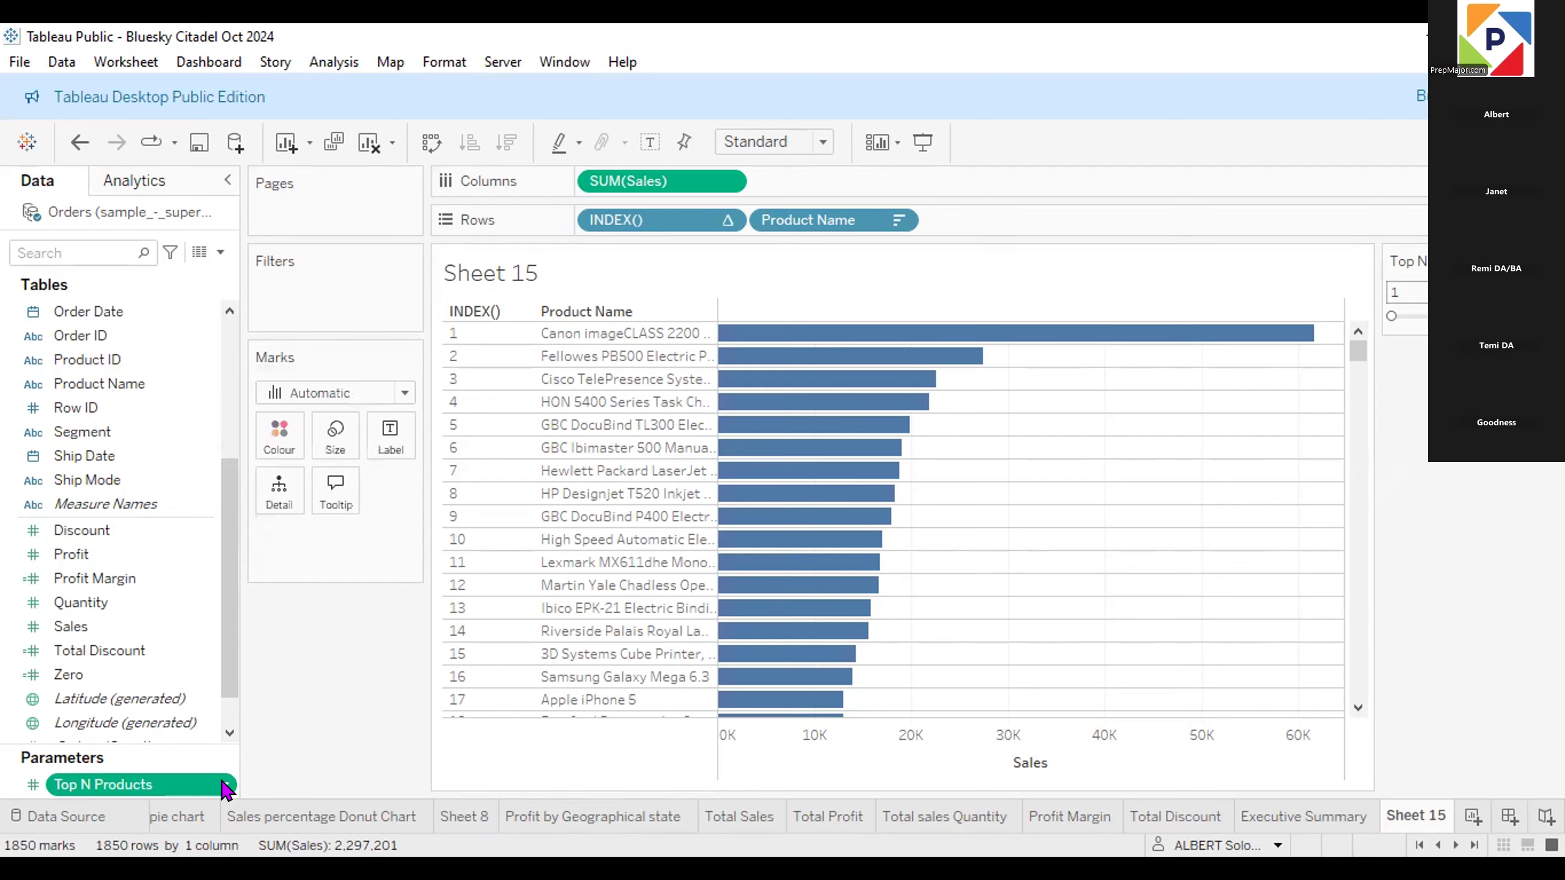
left_click(226, 786)
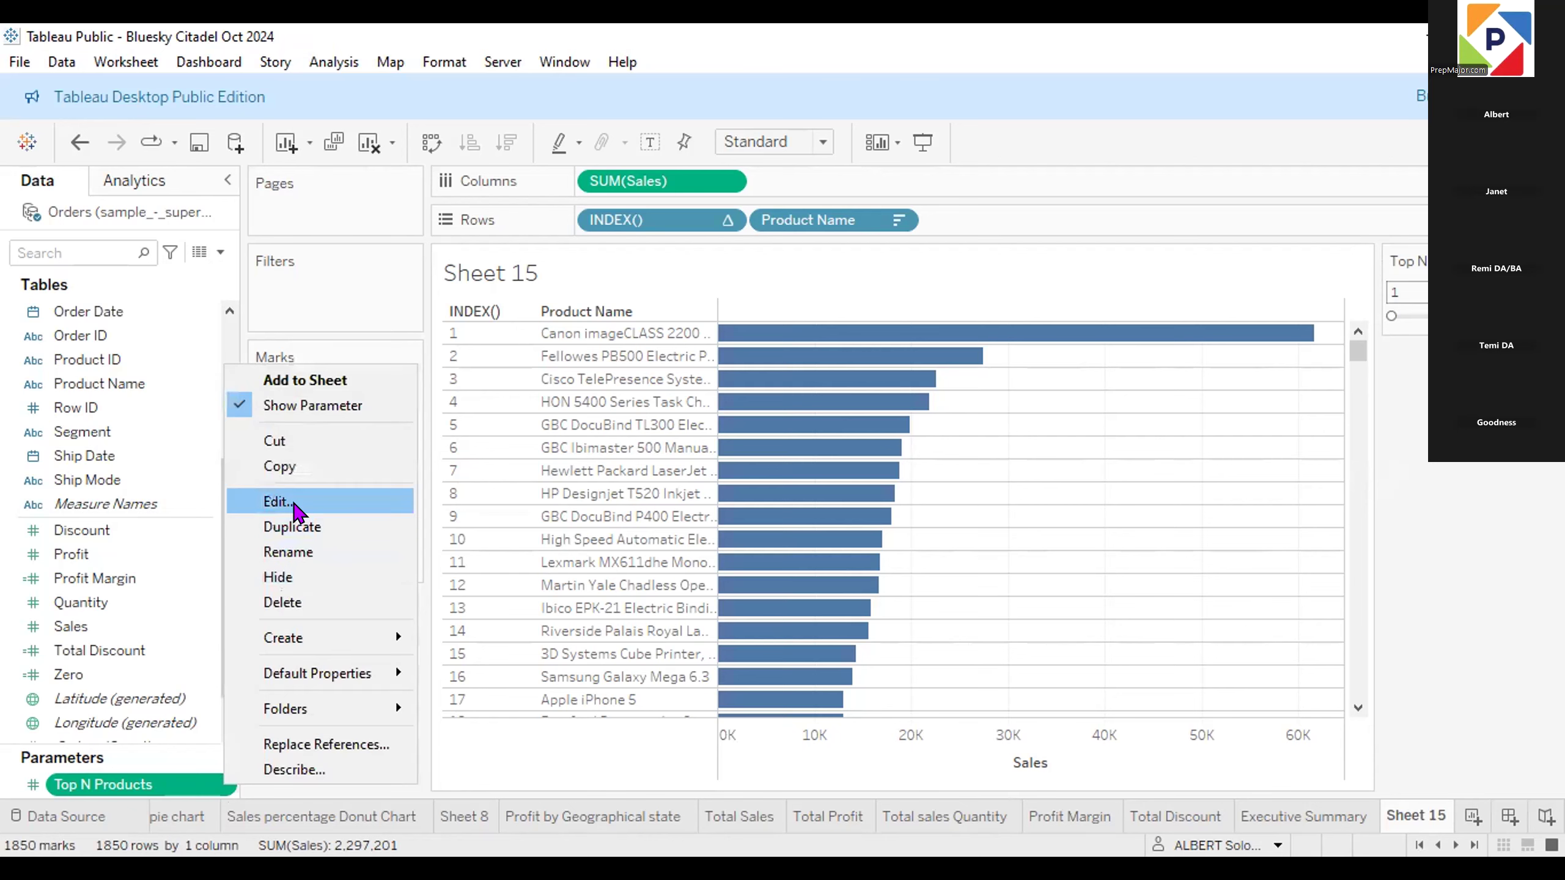
left_click(295, 503)
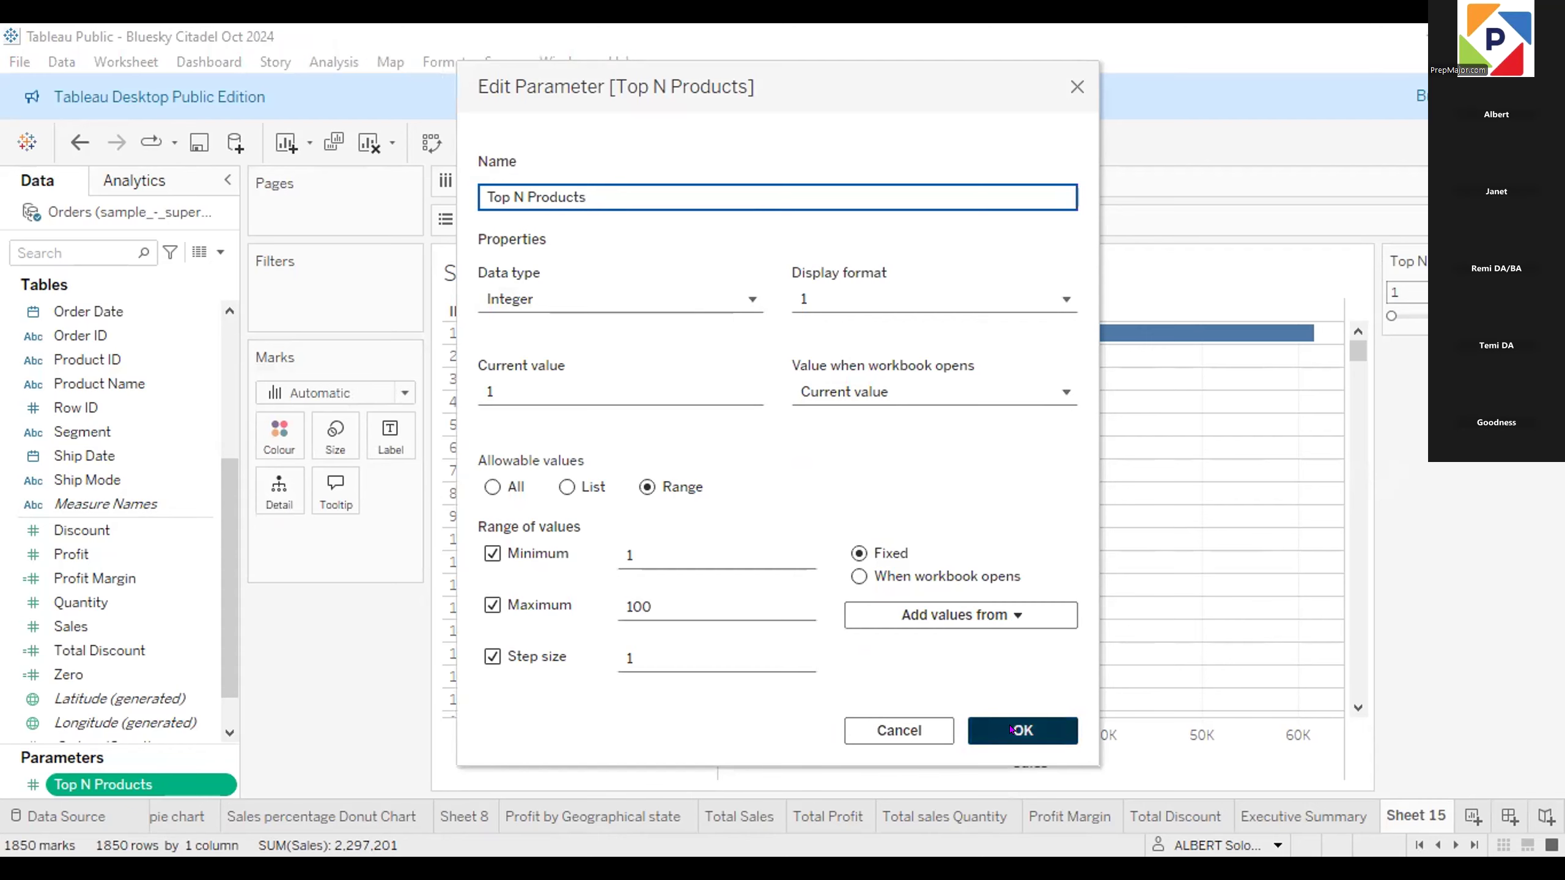
left_click(689, 588)
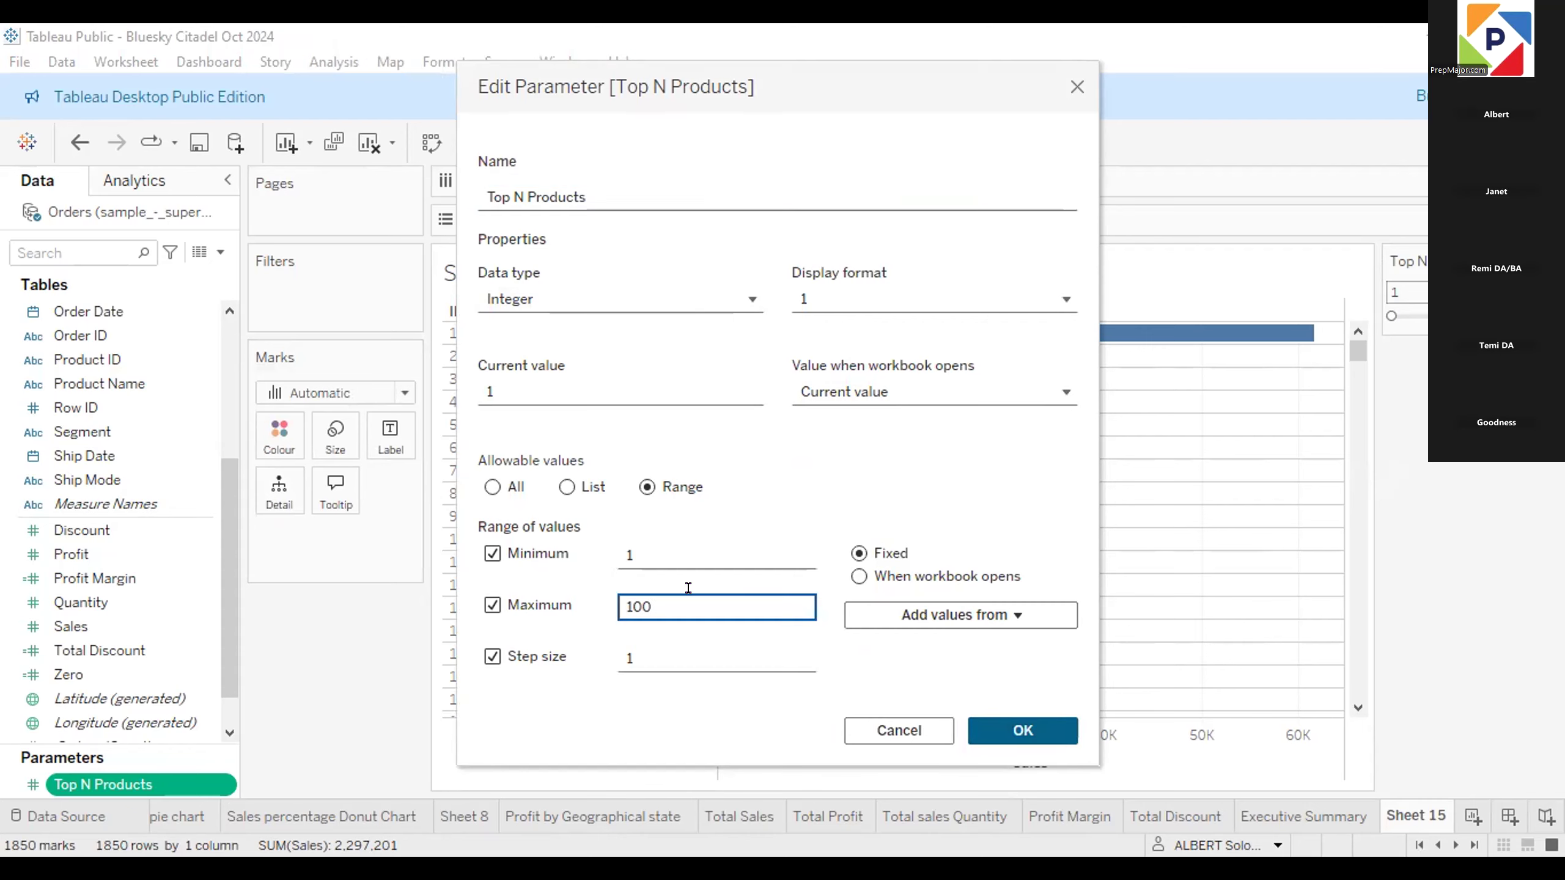
key("BackSpace")
key("BackSpace")
key("BackSpace")
type("200")
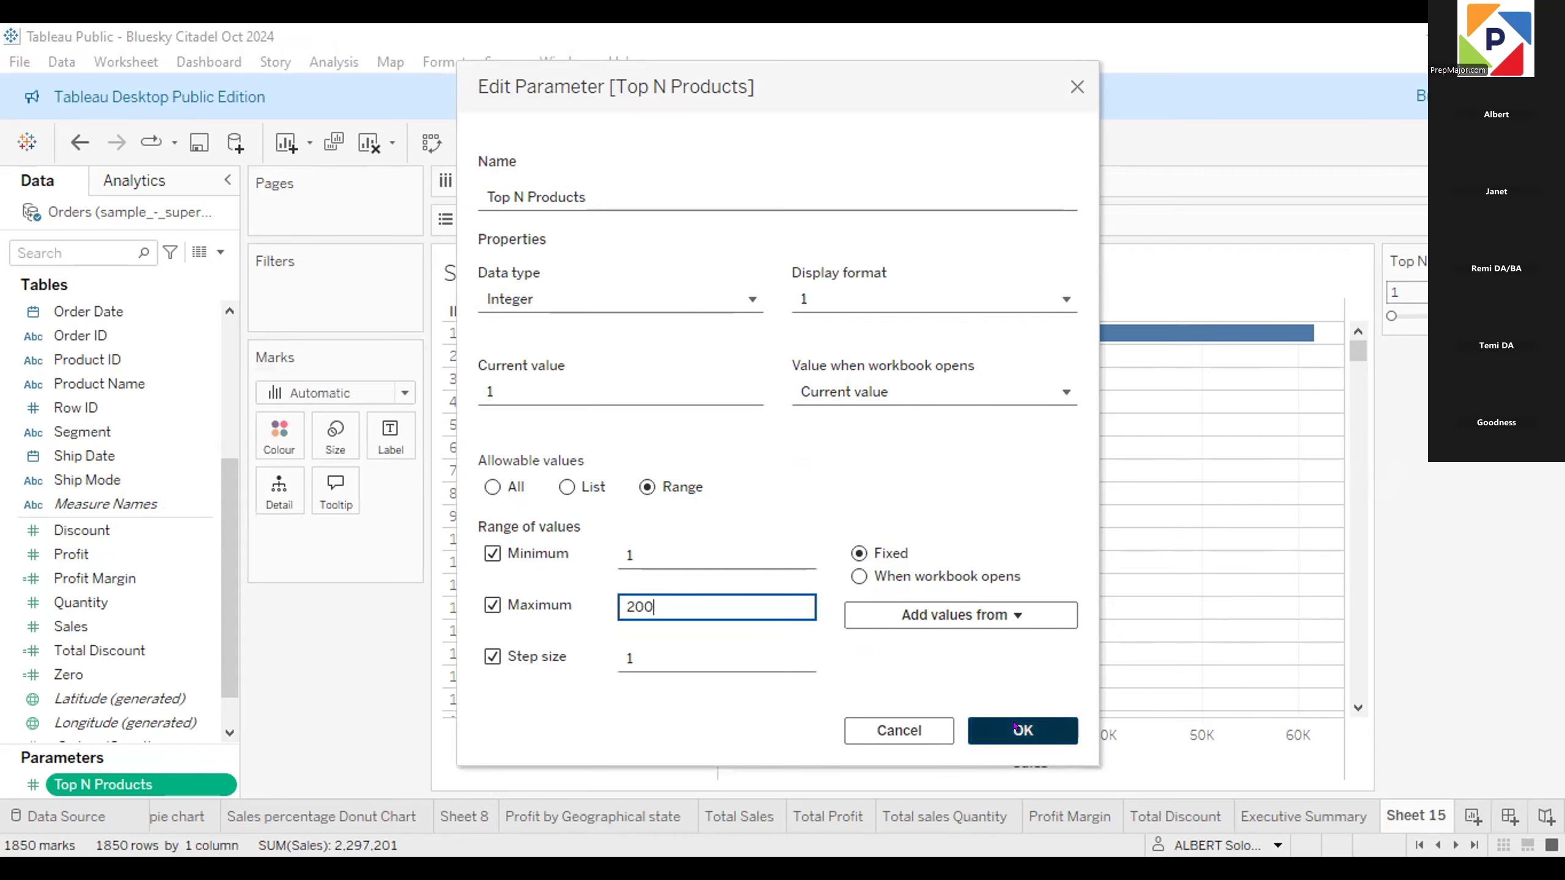
left_click(1014, 727)
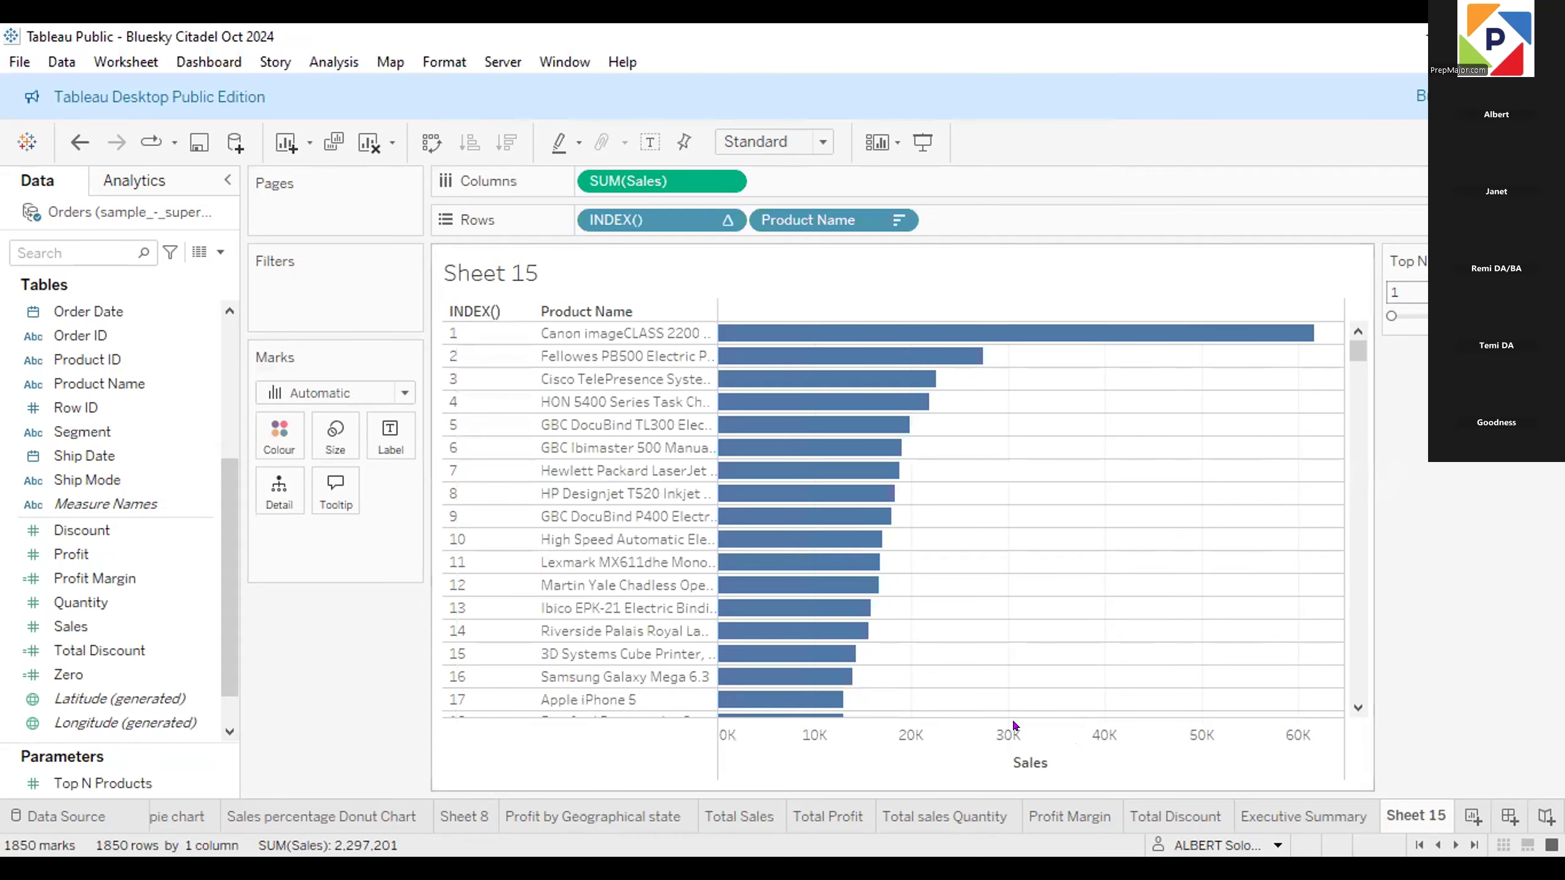
Look through the ranked product list to its end and set the Top N Products parameter to 21.
left_click_drag(1358, 349, 1358, 687)
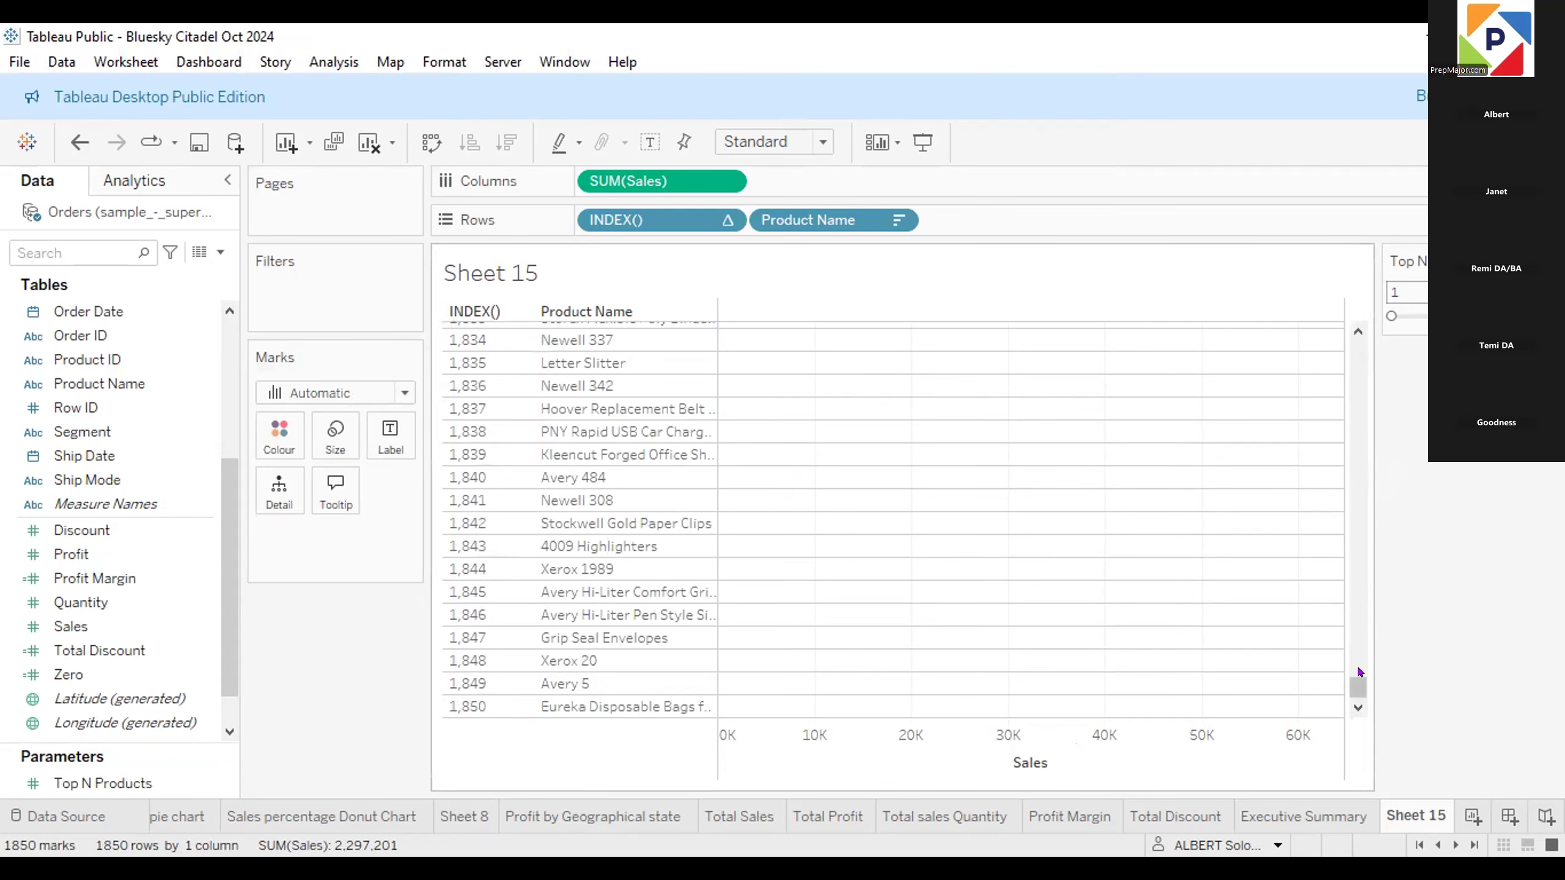
left_click_drag(1358, 678, 1358, 329)
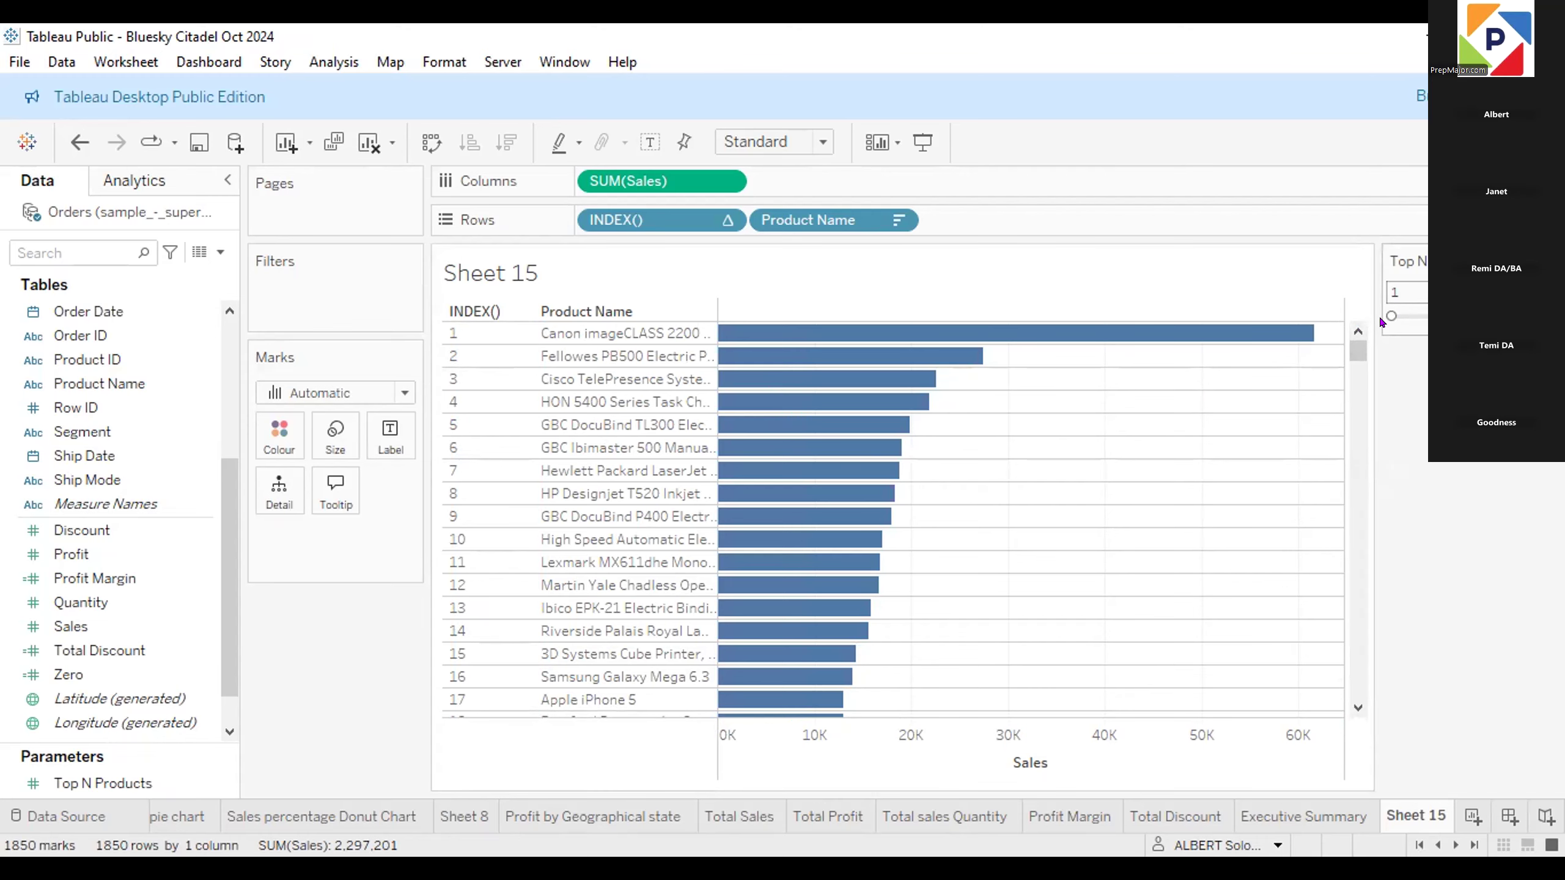
left_click_drag(1393, 315, 1453, 315)
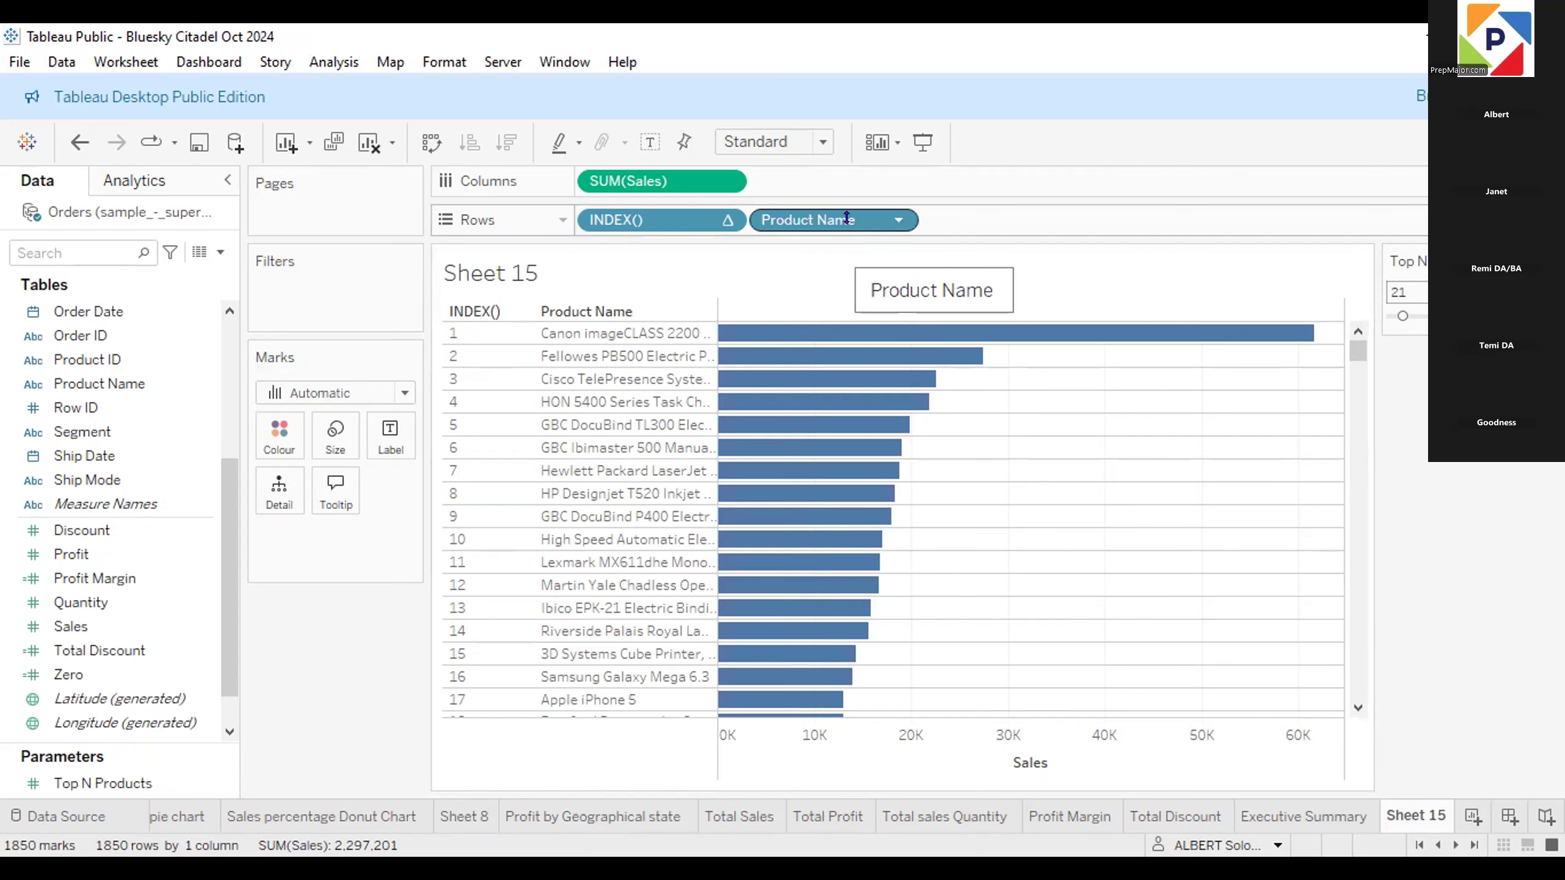
Add a Product Name filter that keeps the top items by field, using Top N Products by Category count.
left_click(889, 219)
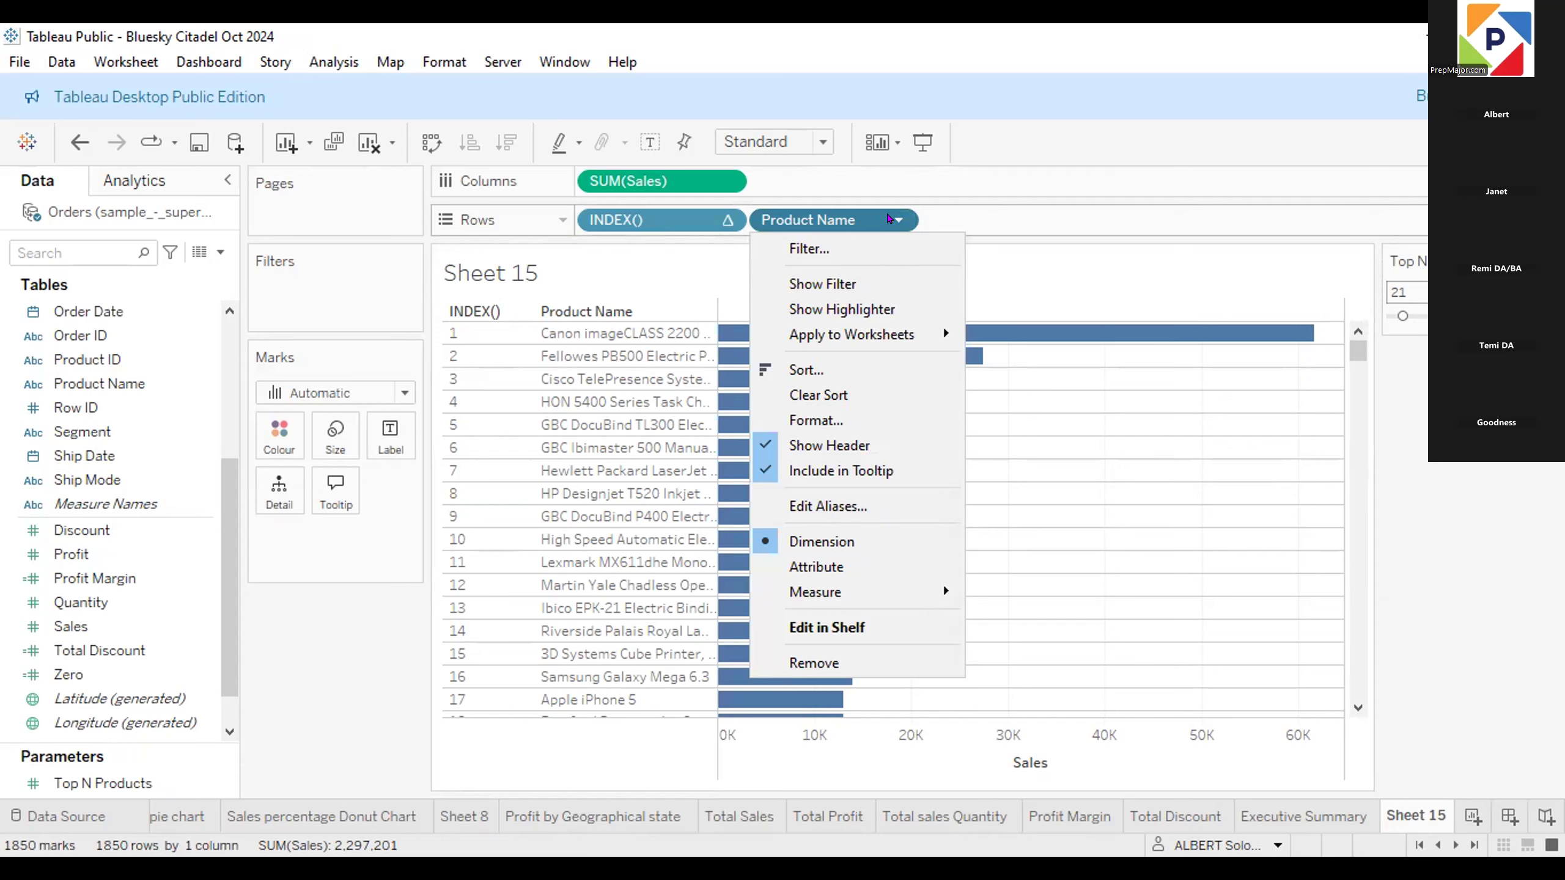
left_click(318, 684)
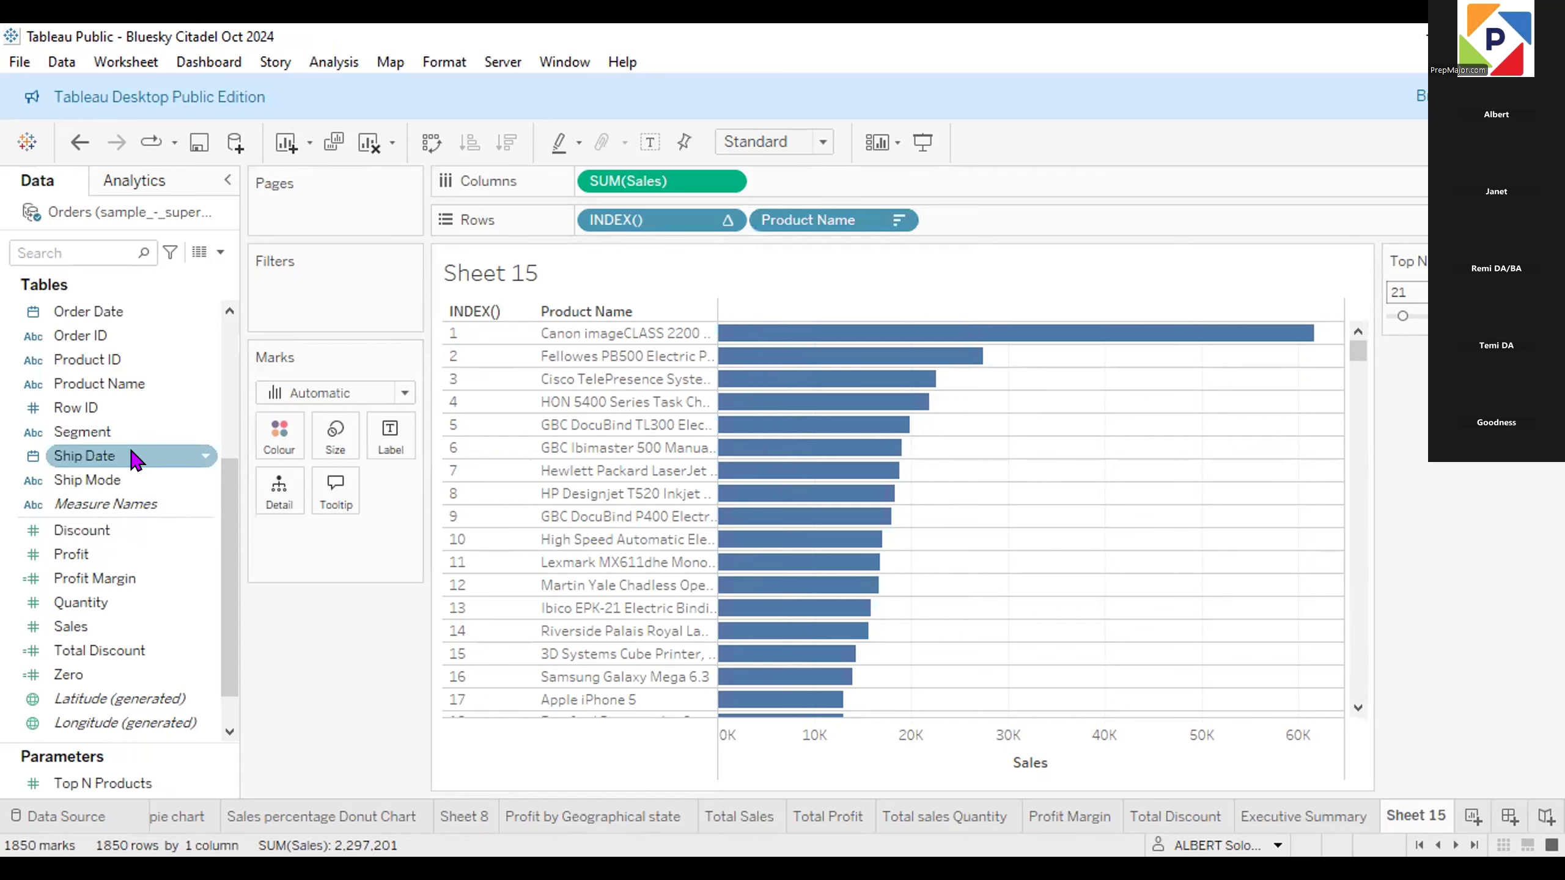
left_click(99, 388)
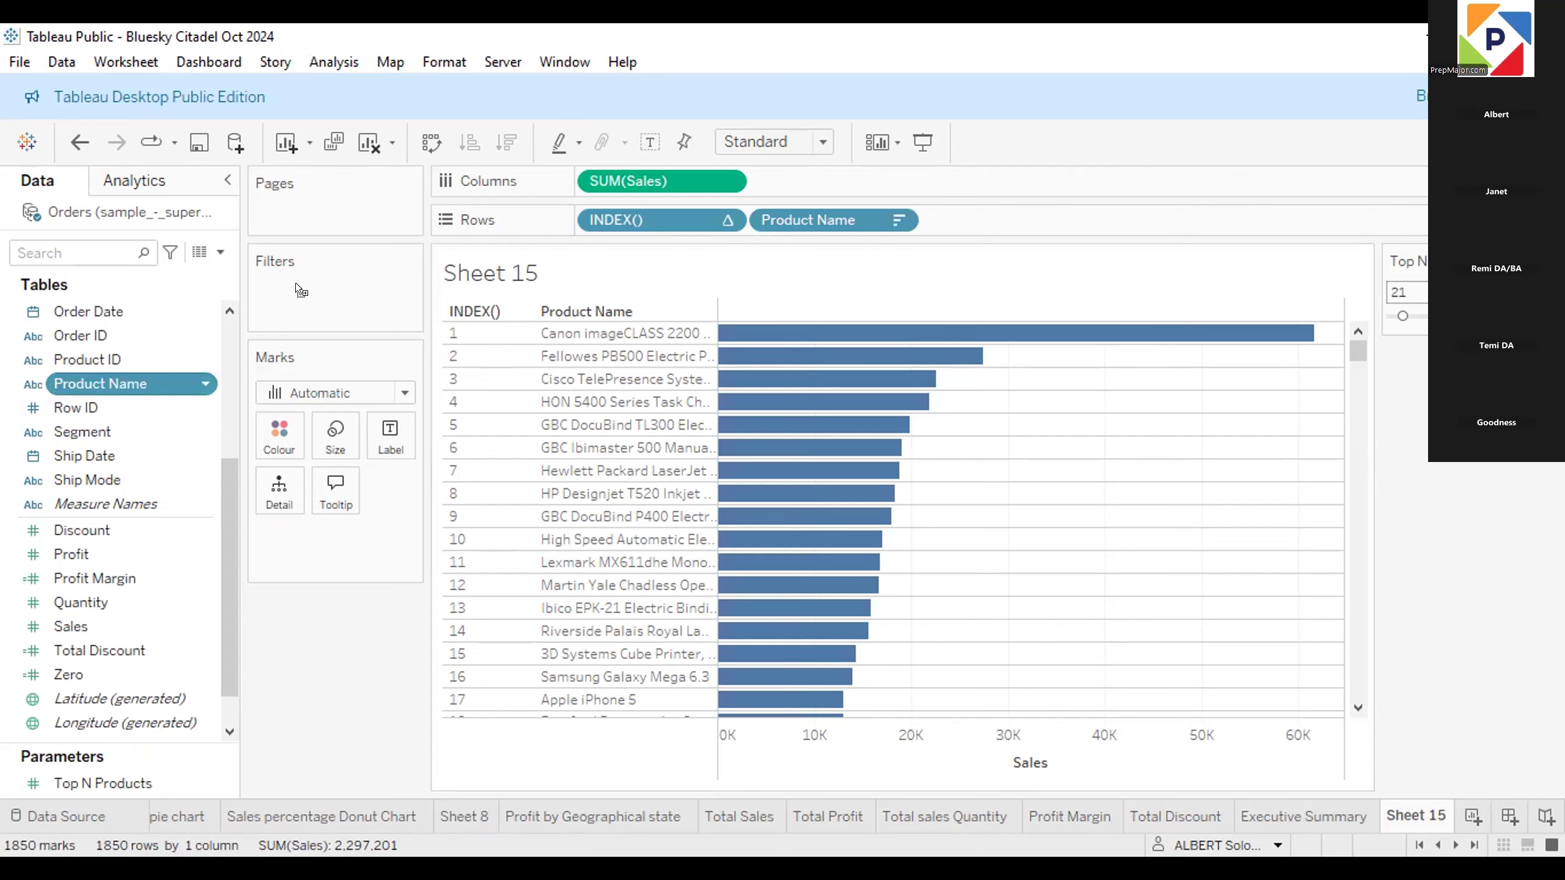
left_click_drag(296, 288, 296, 288)
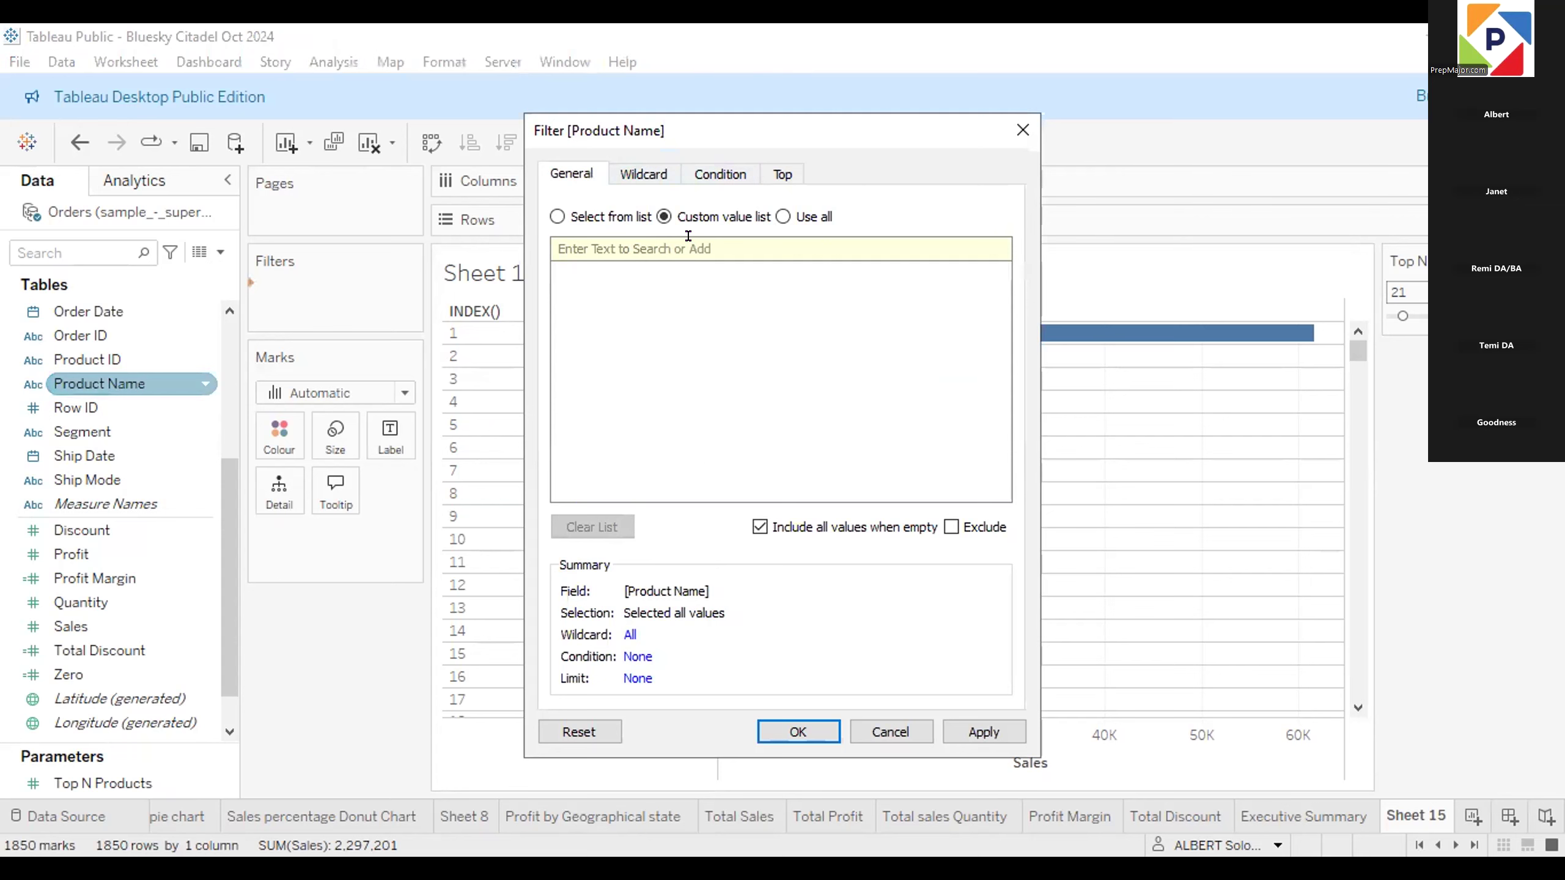
left_click(782, 178)
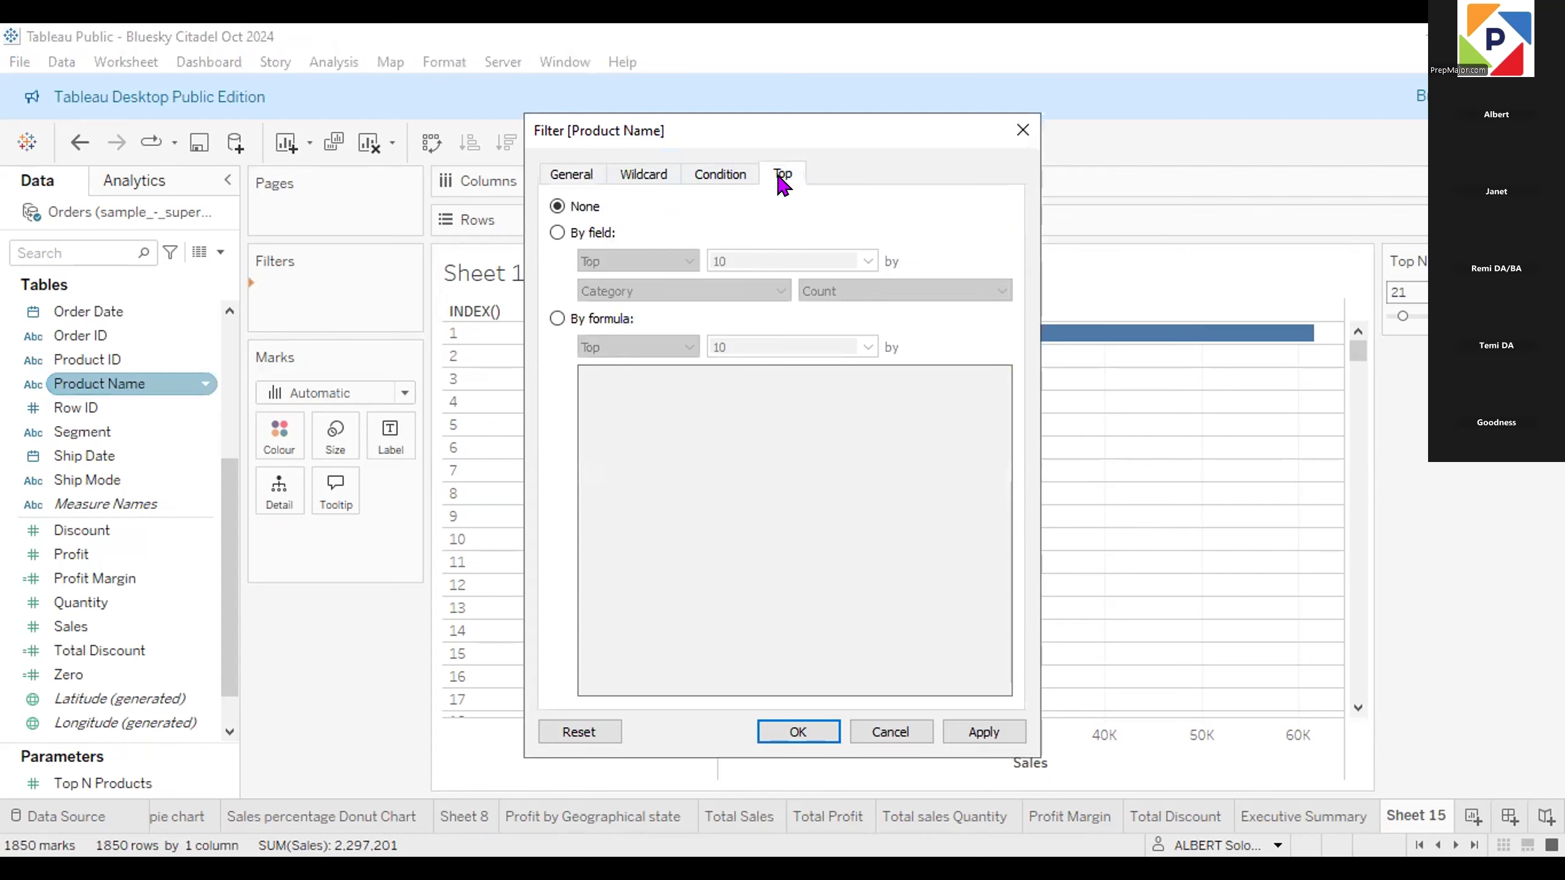
left_click(557, 231)
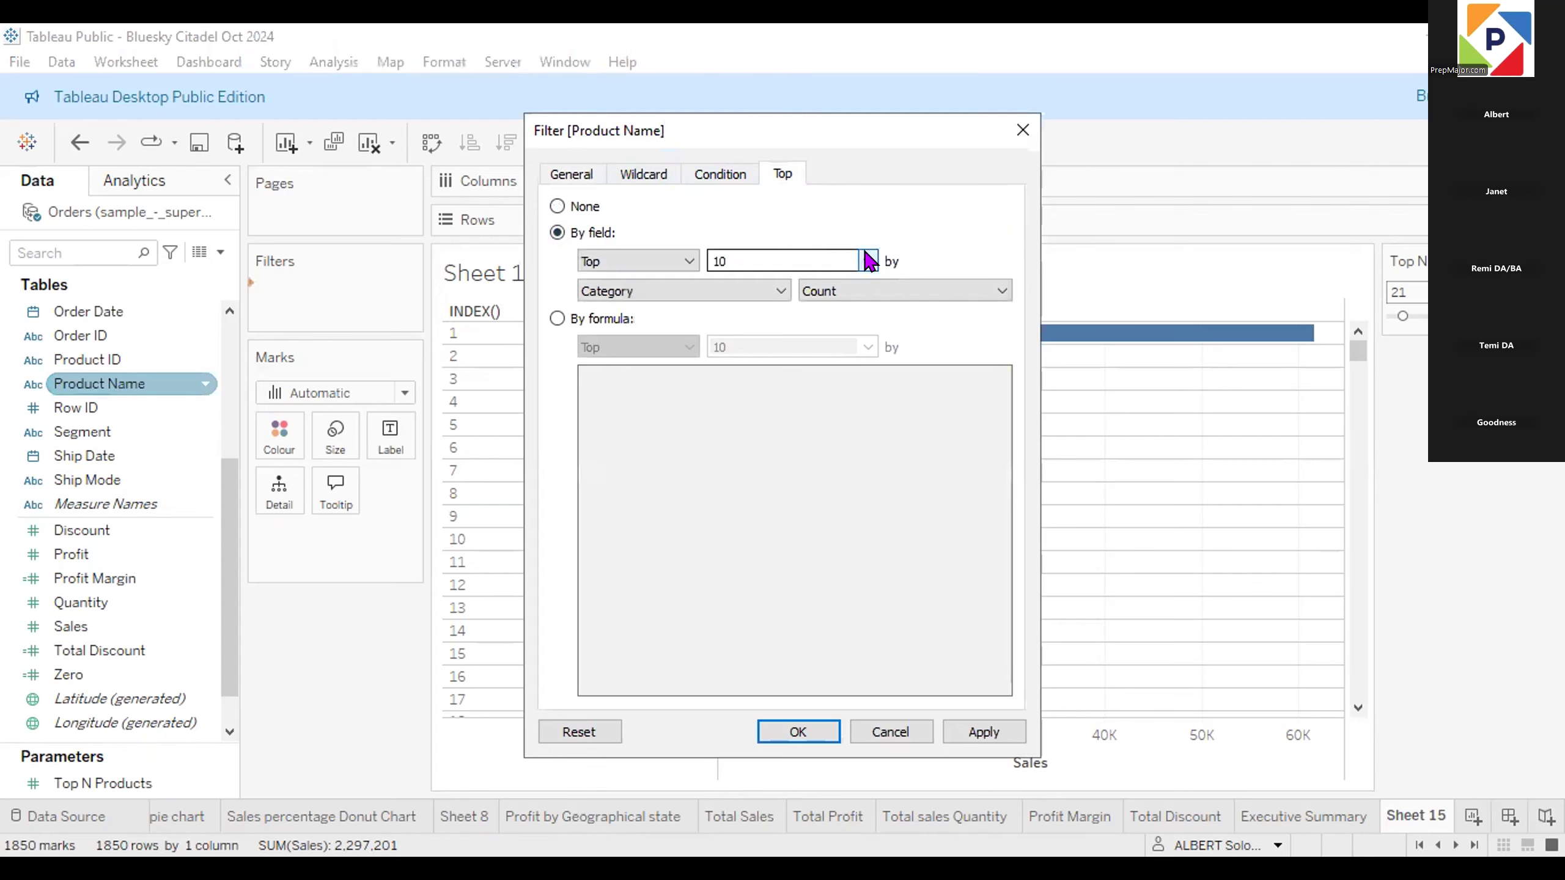
left_click(868, 261)
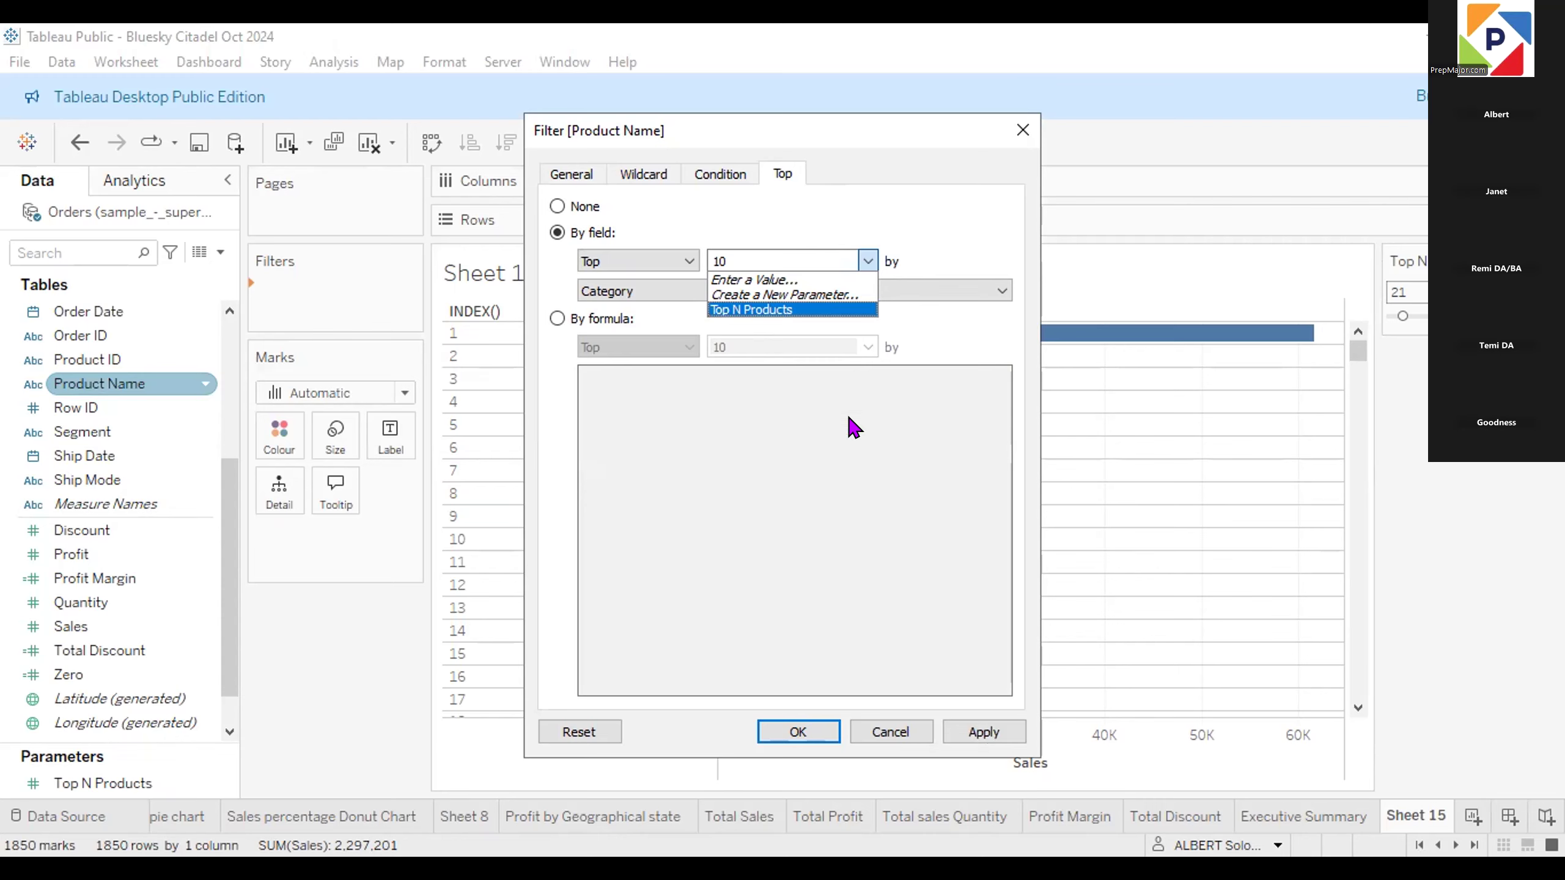
left_click(793, 310)
left_click(989, 732)
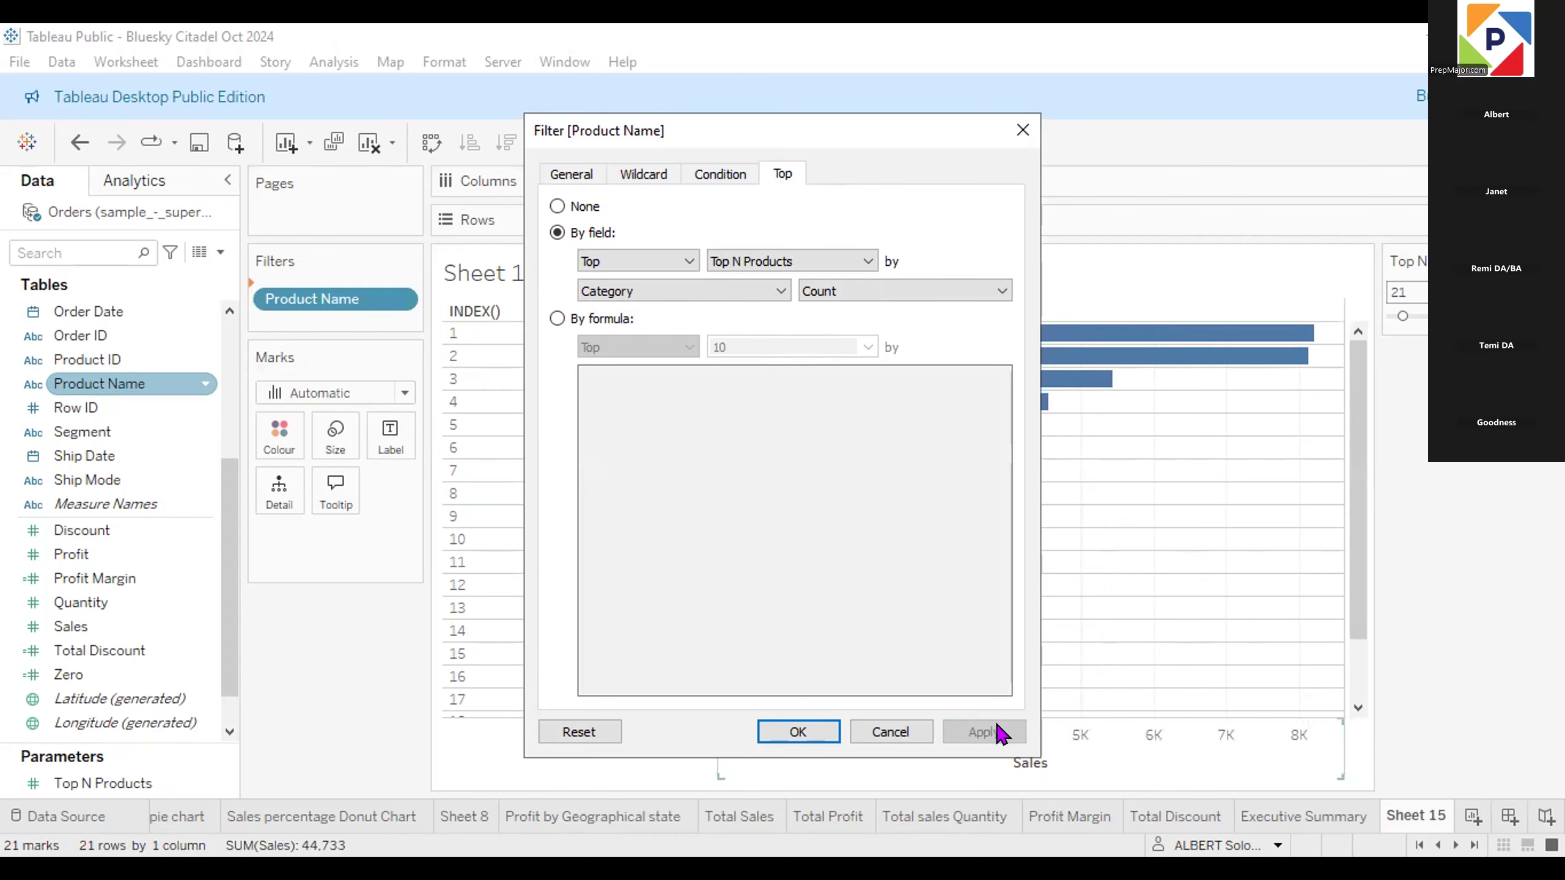
left_click(796, 732)
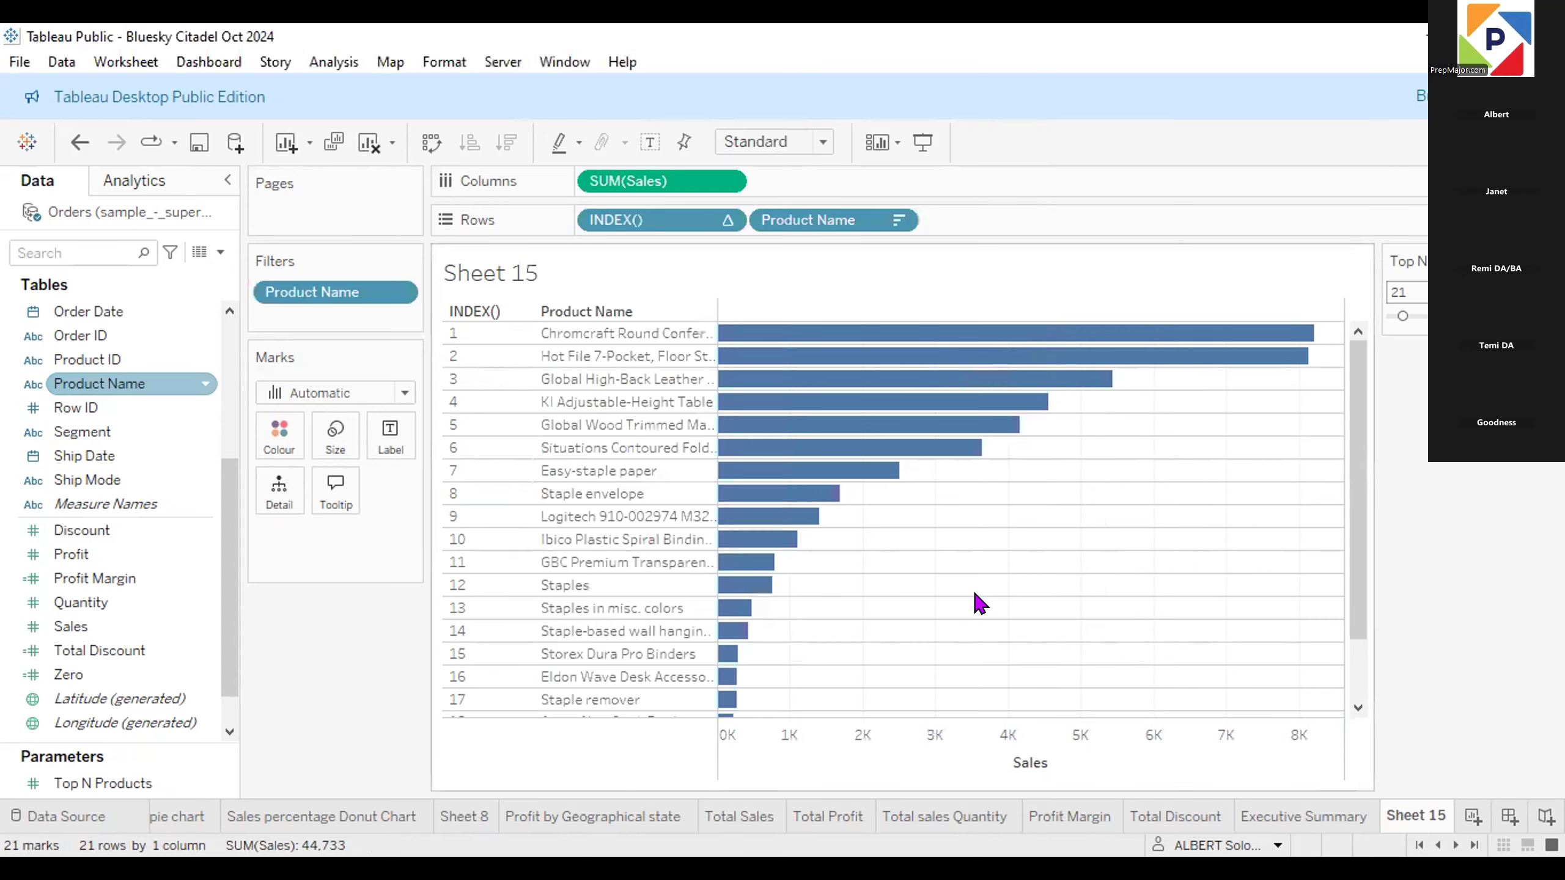
Set the Top N Products parameter to 7 and switch its control from a slider to Type In.
left_click_drag(1347, 510, 1362, 622)
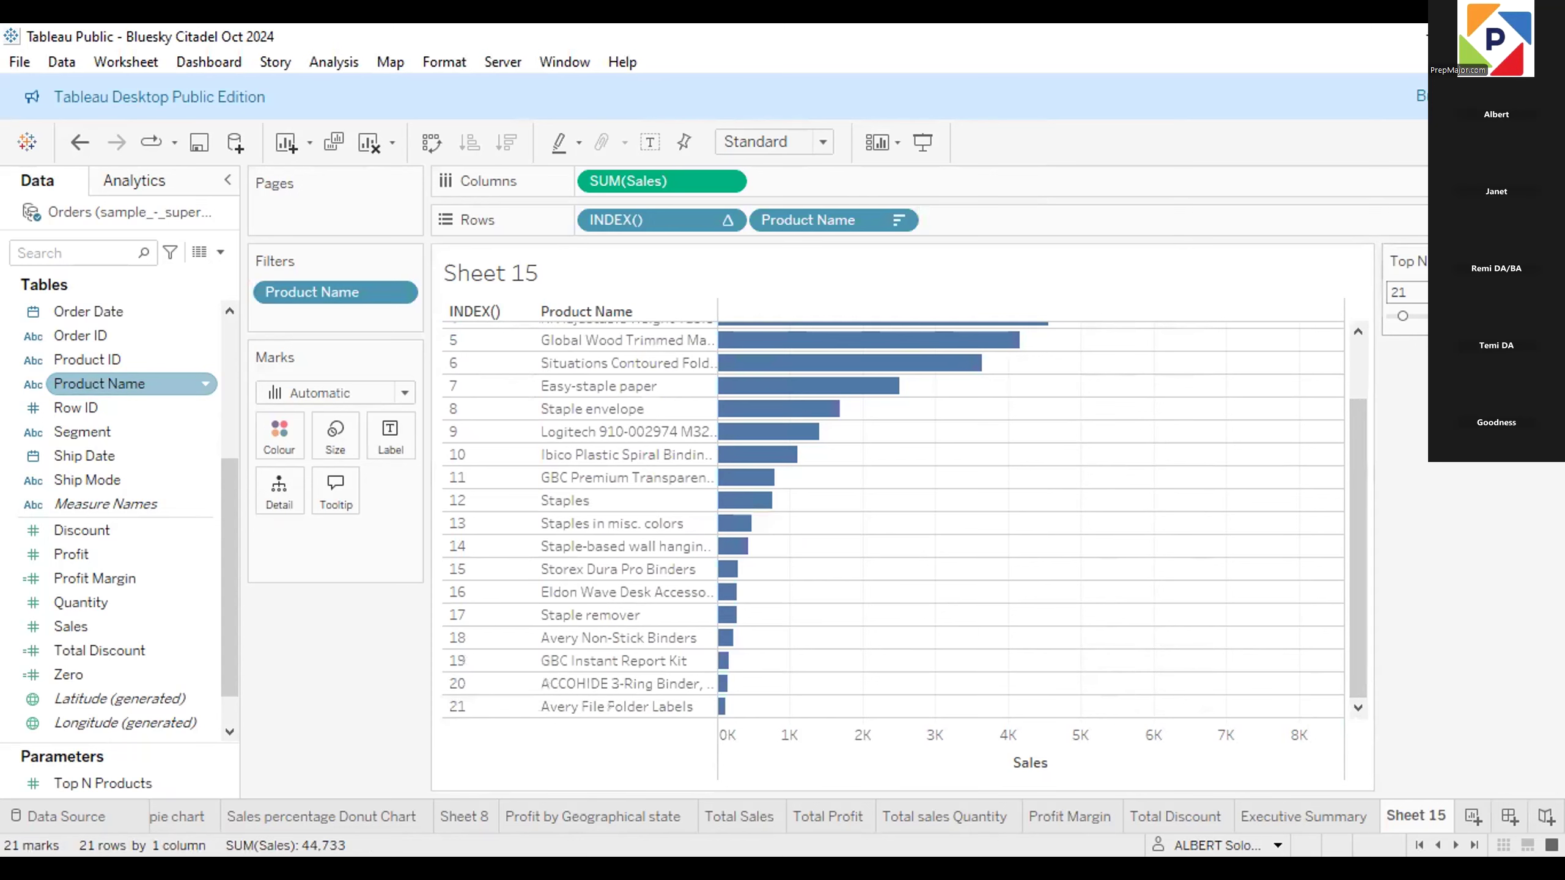
left_click(1547, 316)
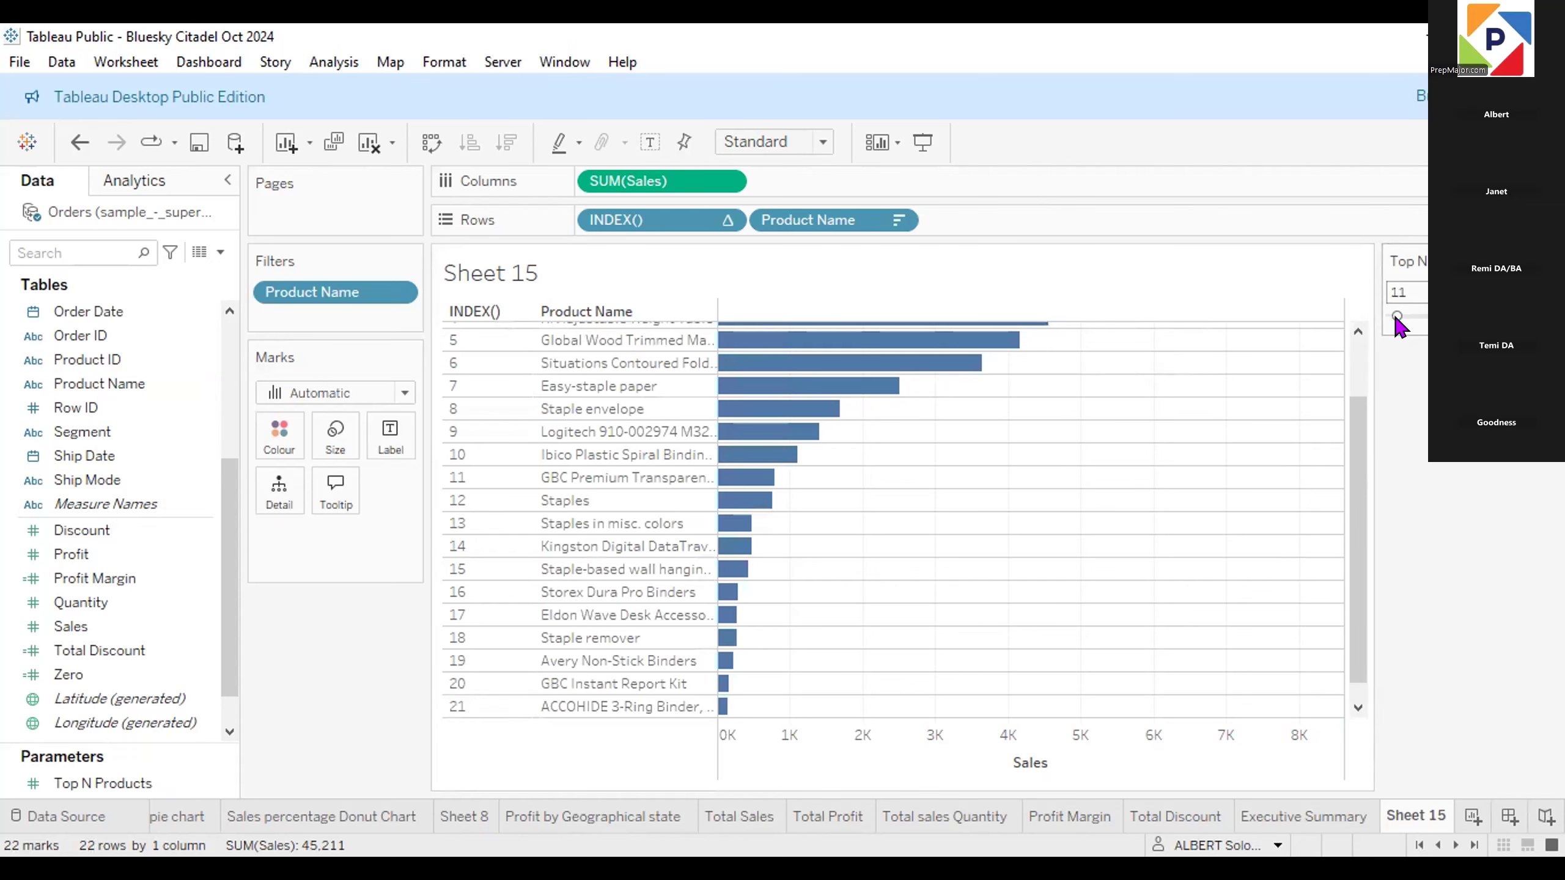
left_click_drag(1395, 319, 1394, 319)
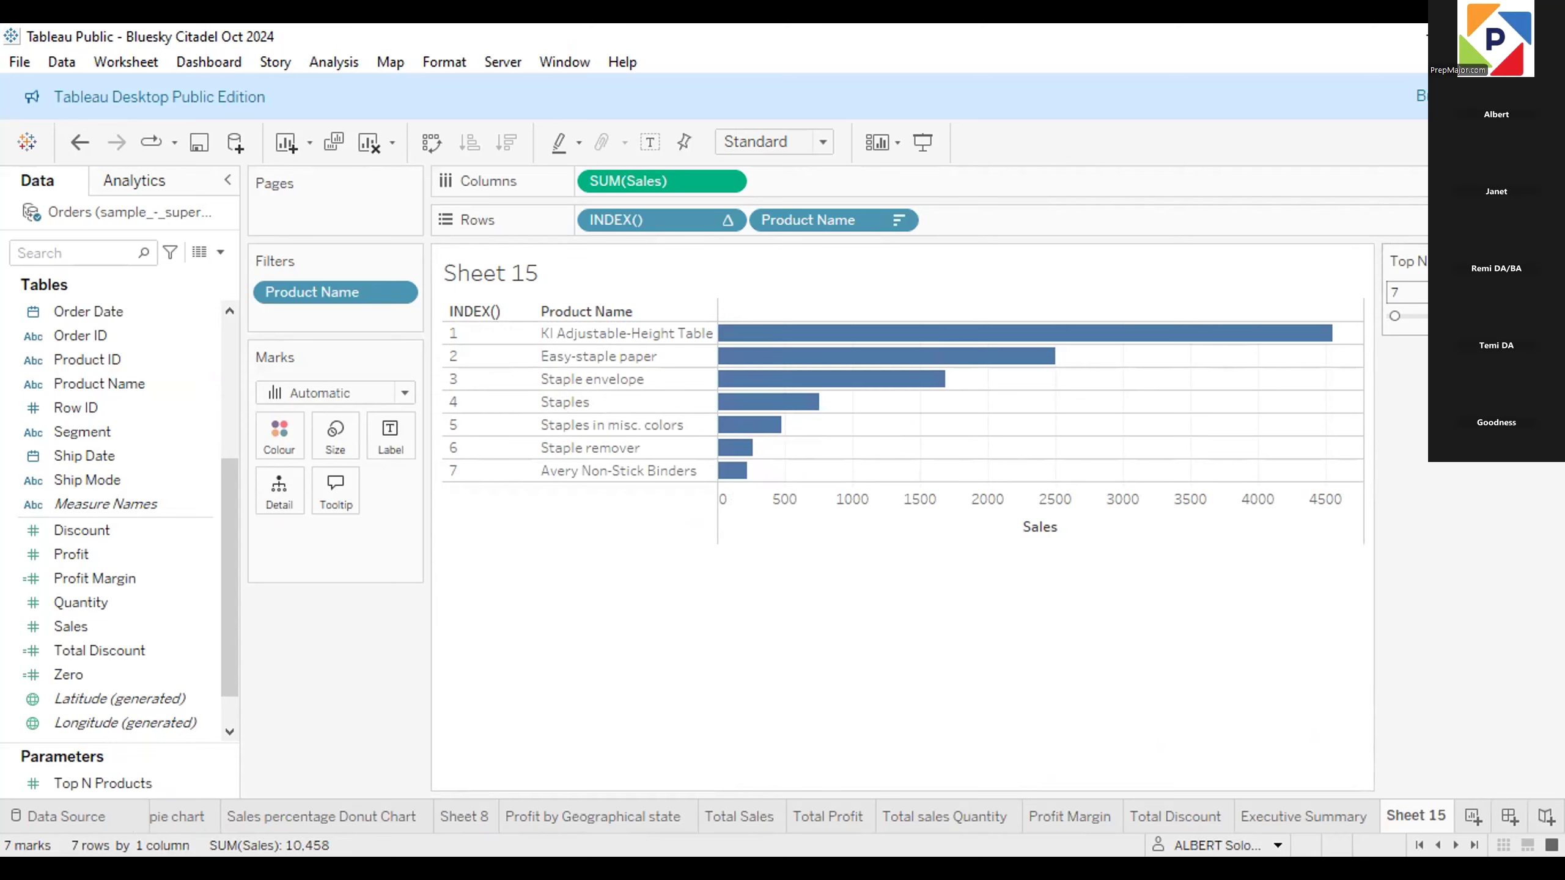
left_click(1546, 262)
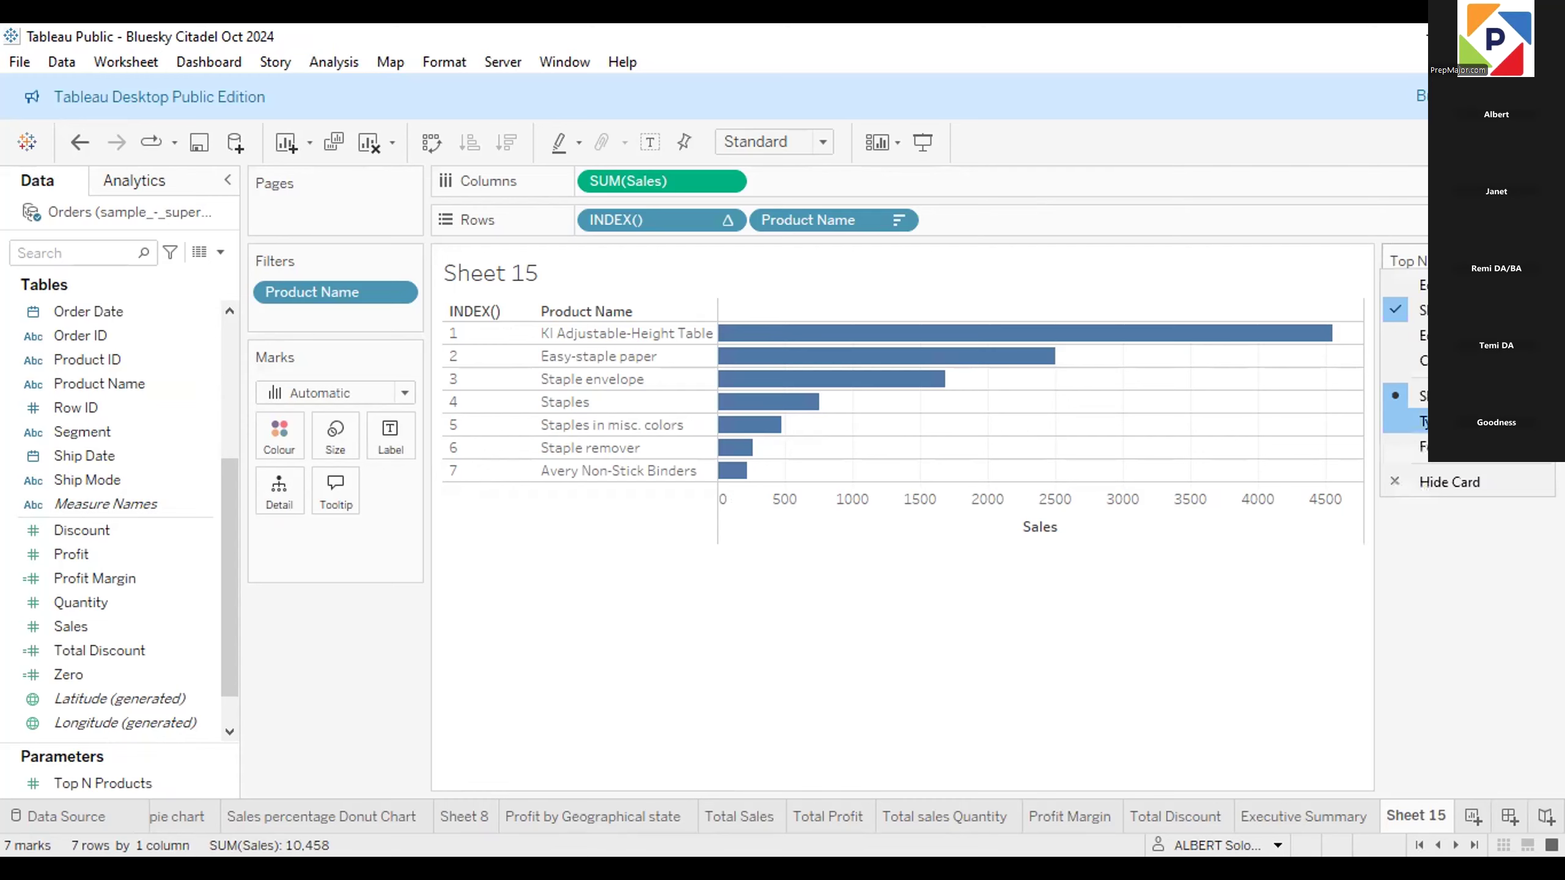
left_click(1416, 421)
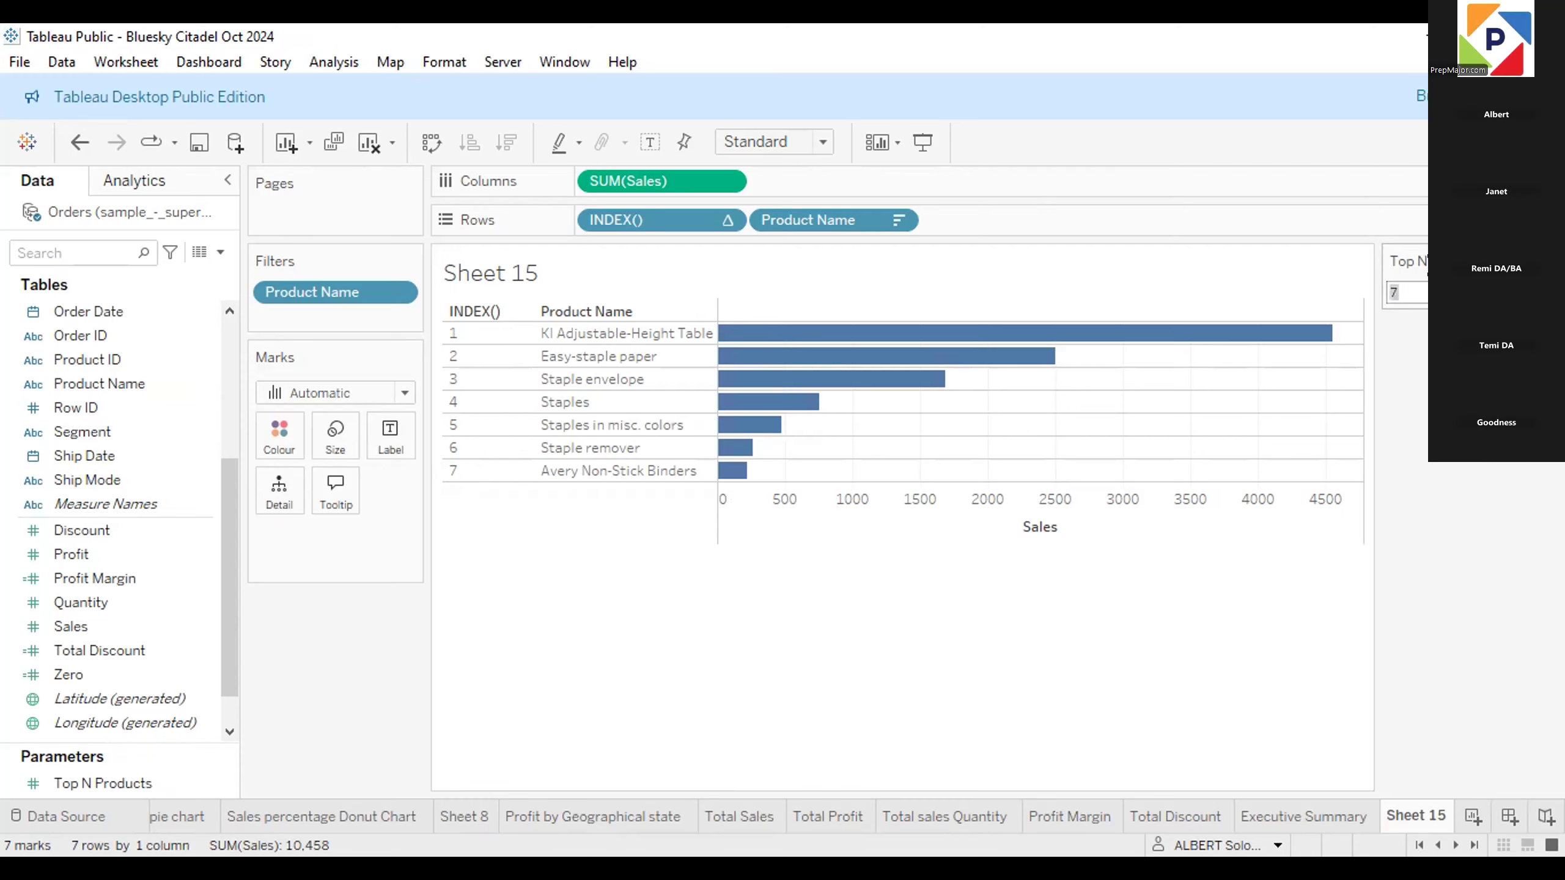
Set the Top N Products parameter to 10, change it to 20, and look through the ranked products to the end of the list.
type("10")
key("Return")
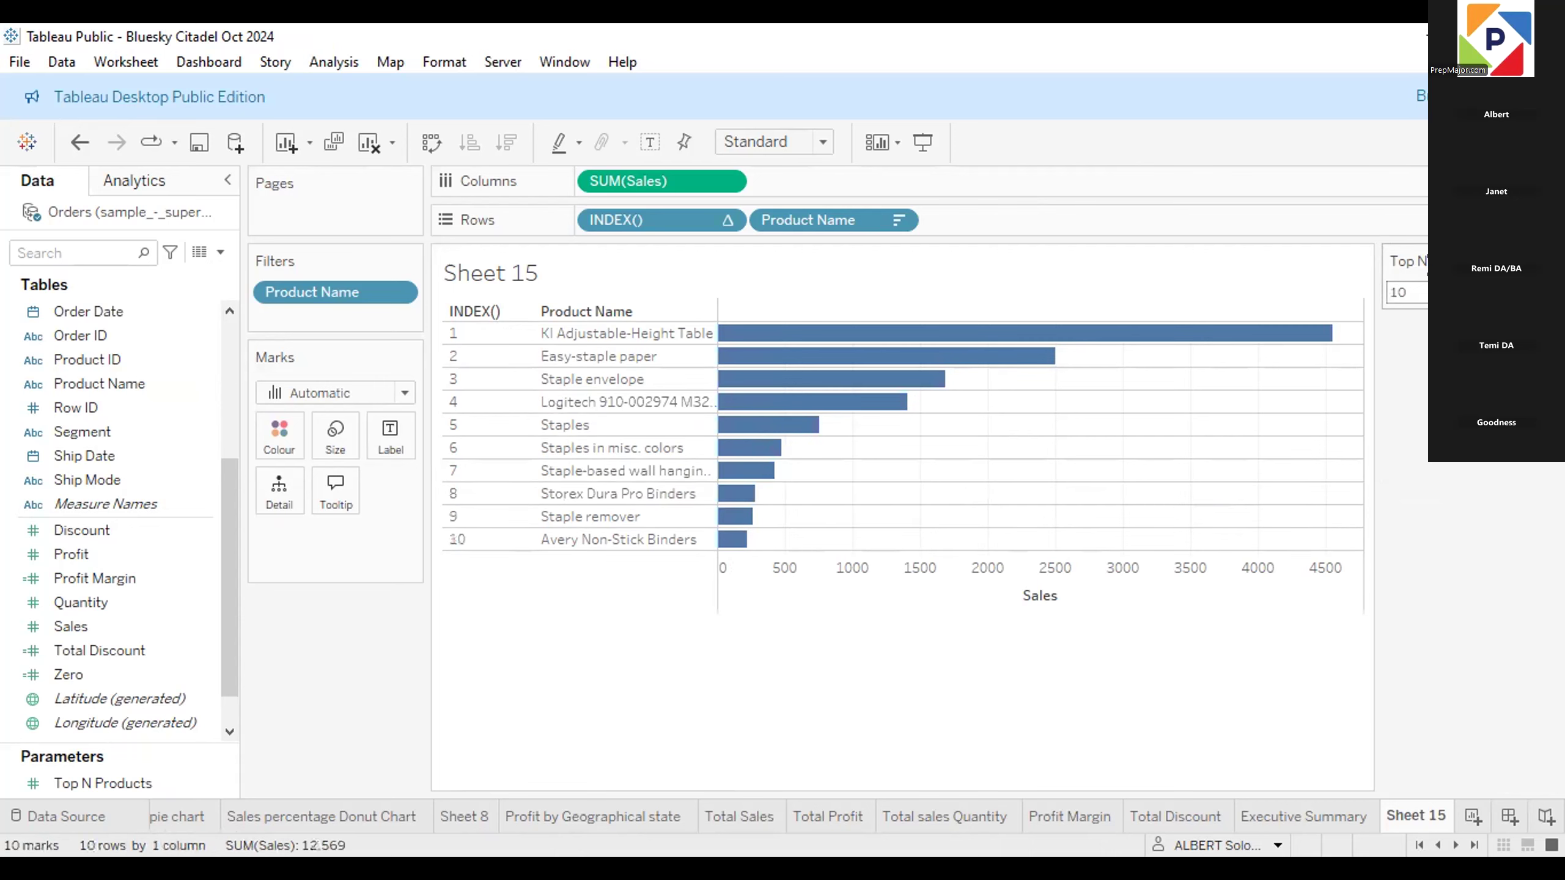
left_click(1417, 292)
type("20")
key("Return")
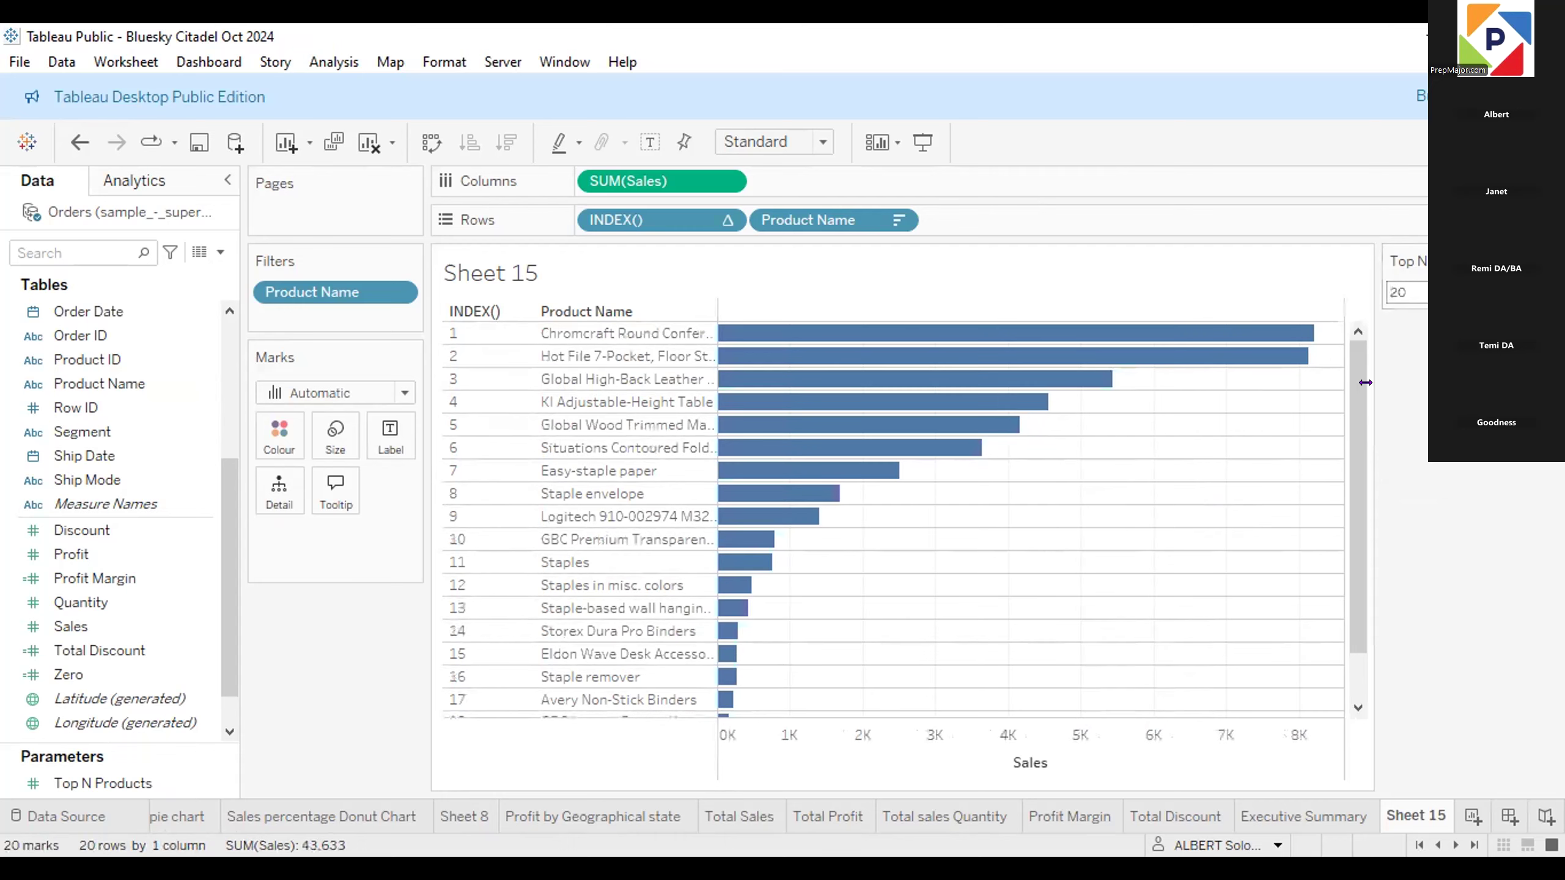
scroll(1347, 504, "down", 2)
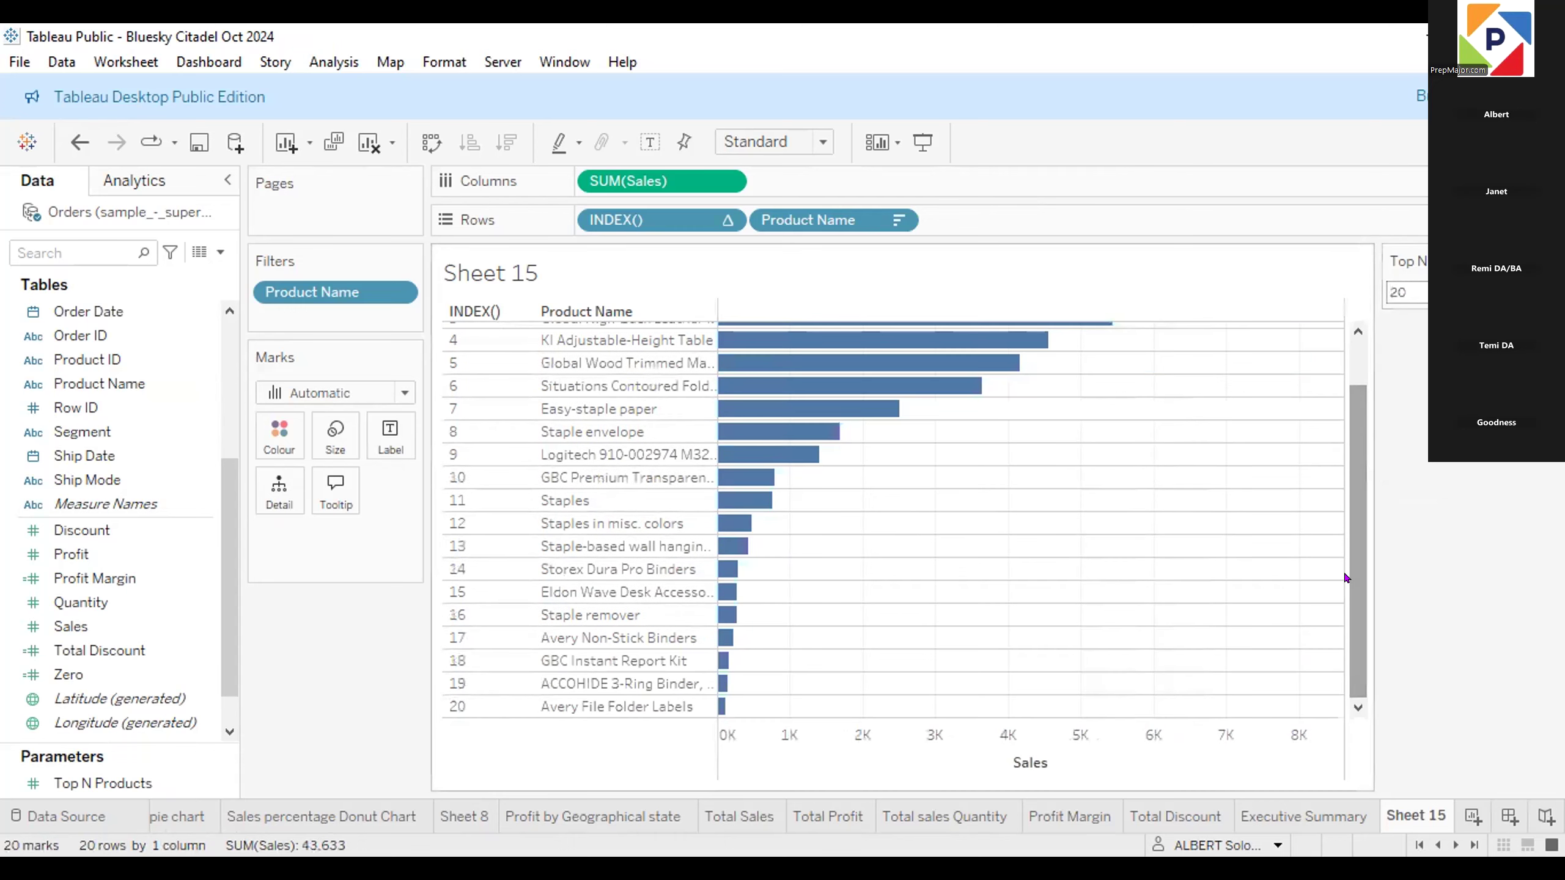
scroll(1355, 511, "up", 2)
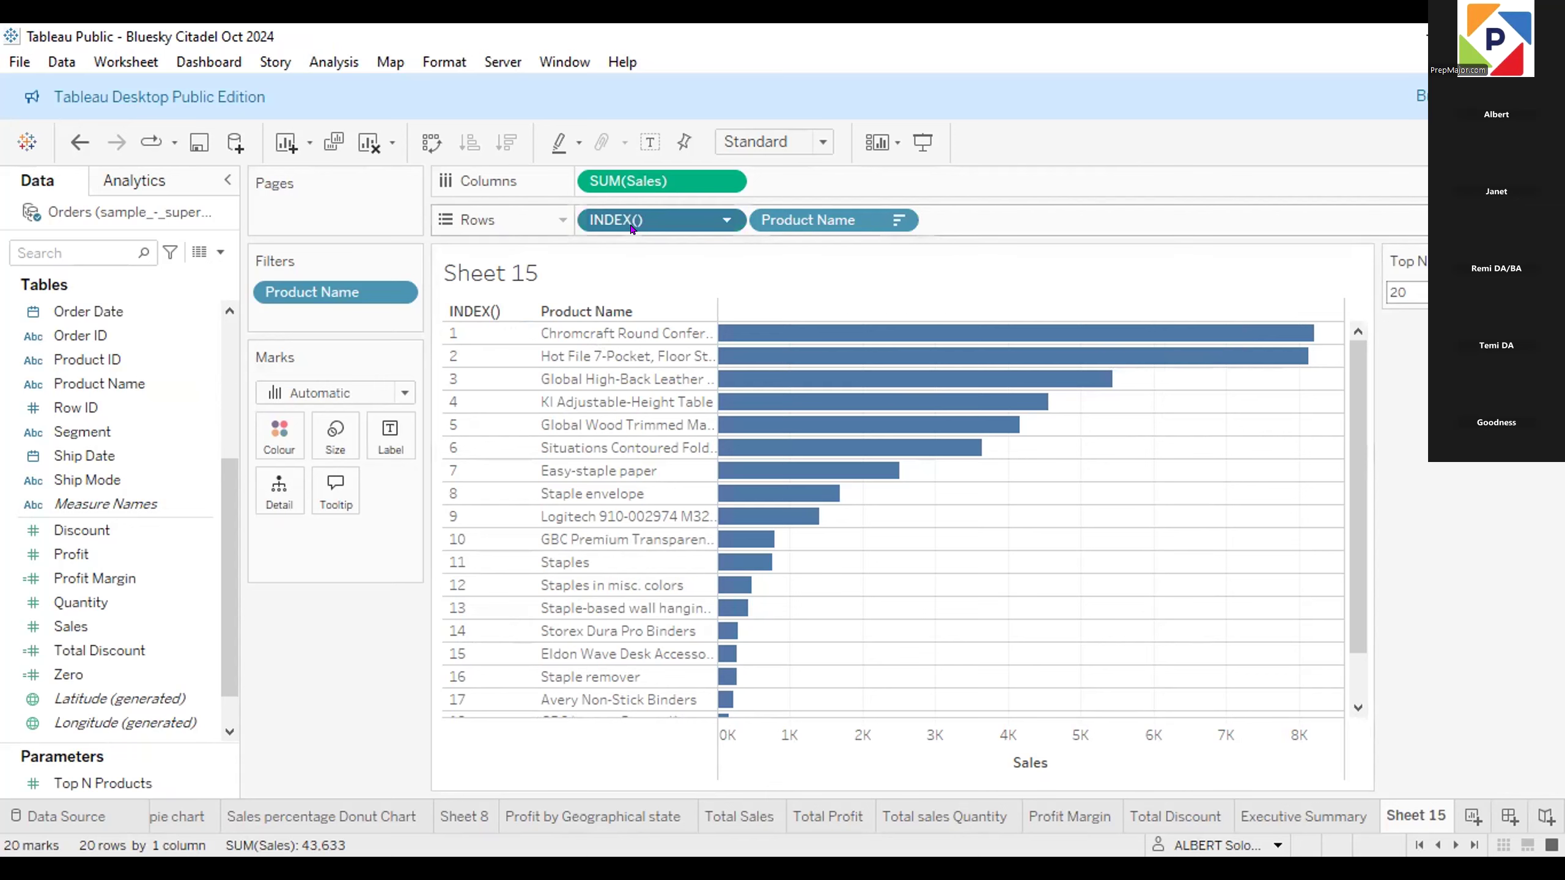
left_click_drag(631, 216, 956, 201)
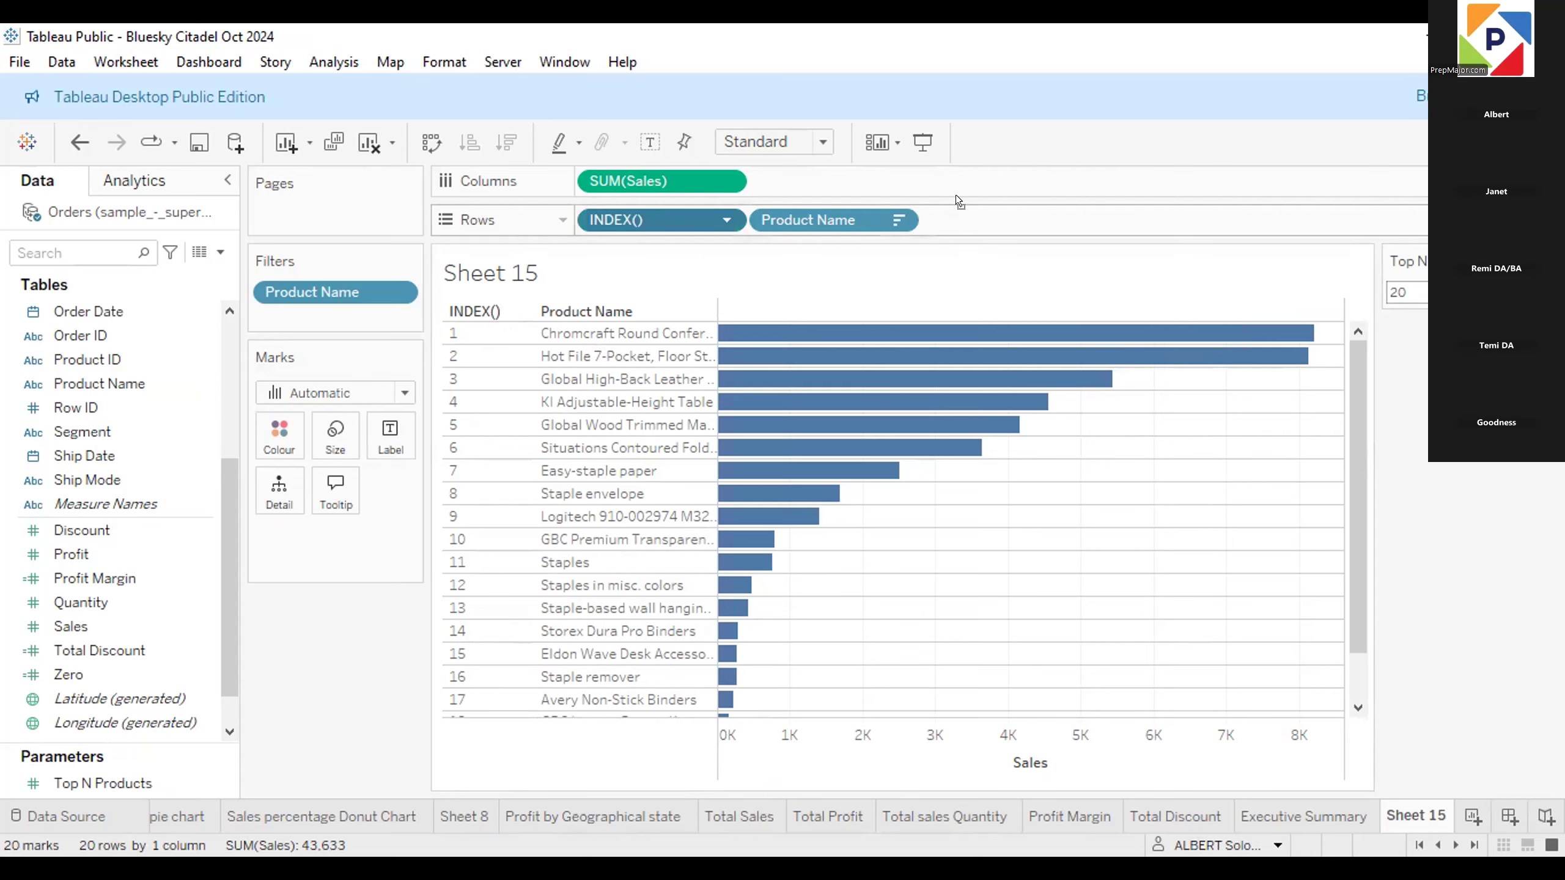
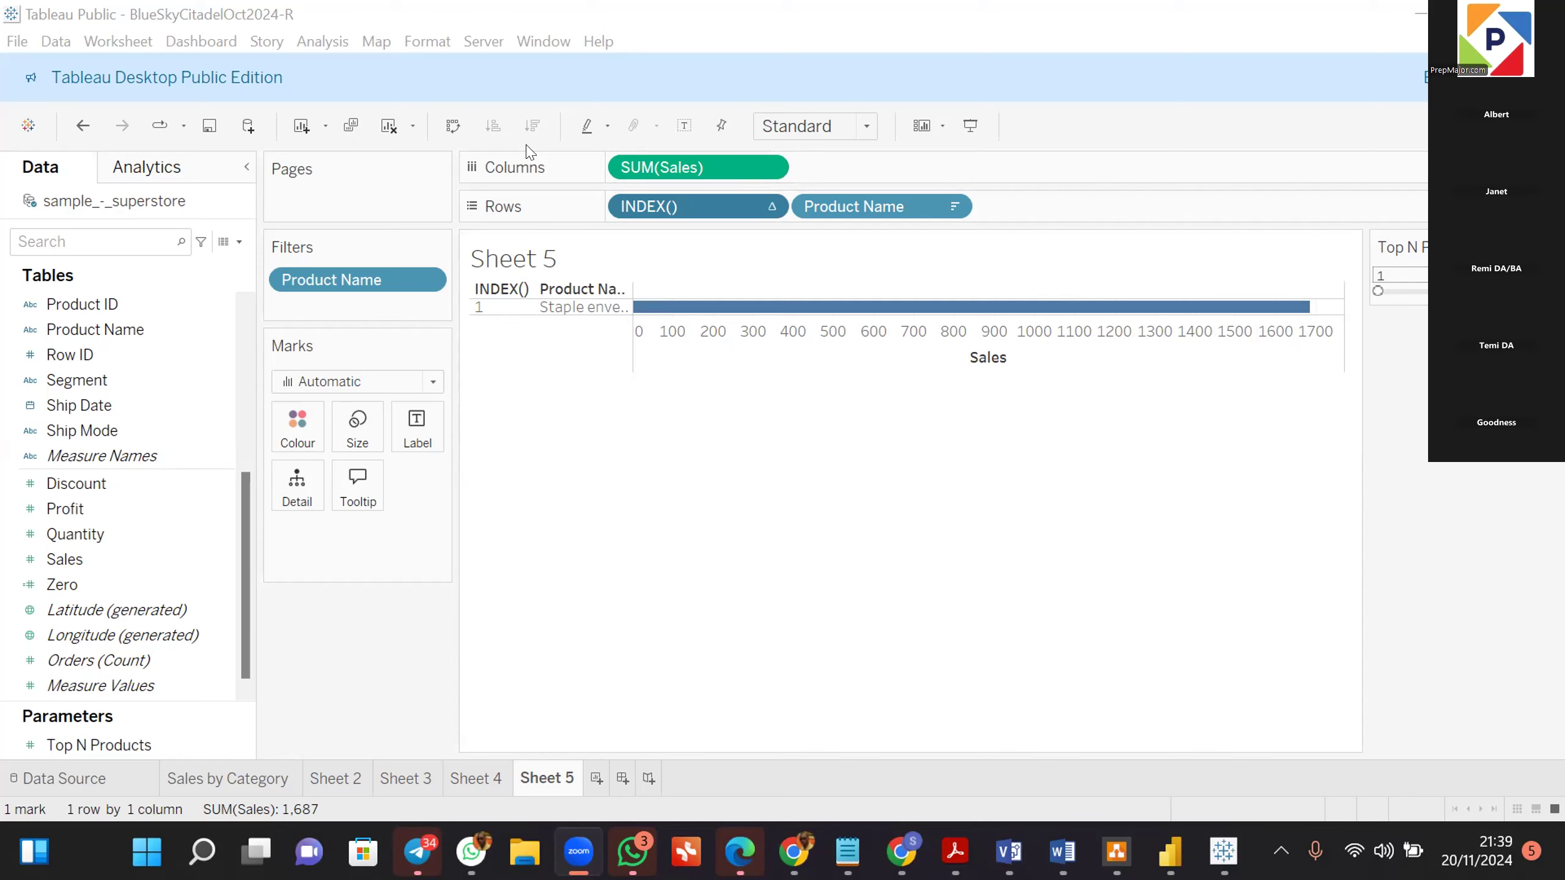
left_click(527, 146)
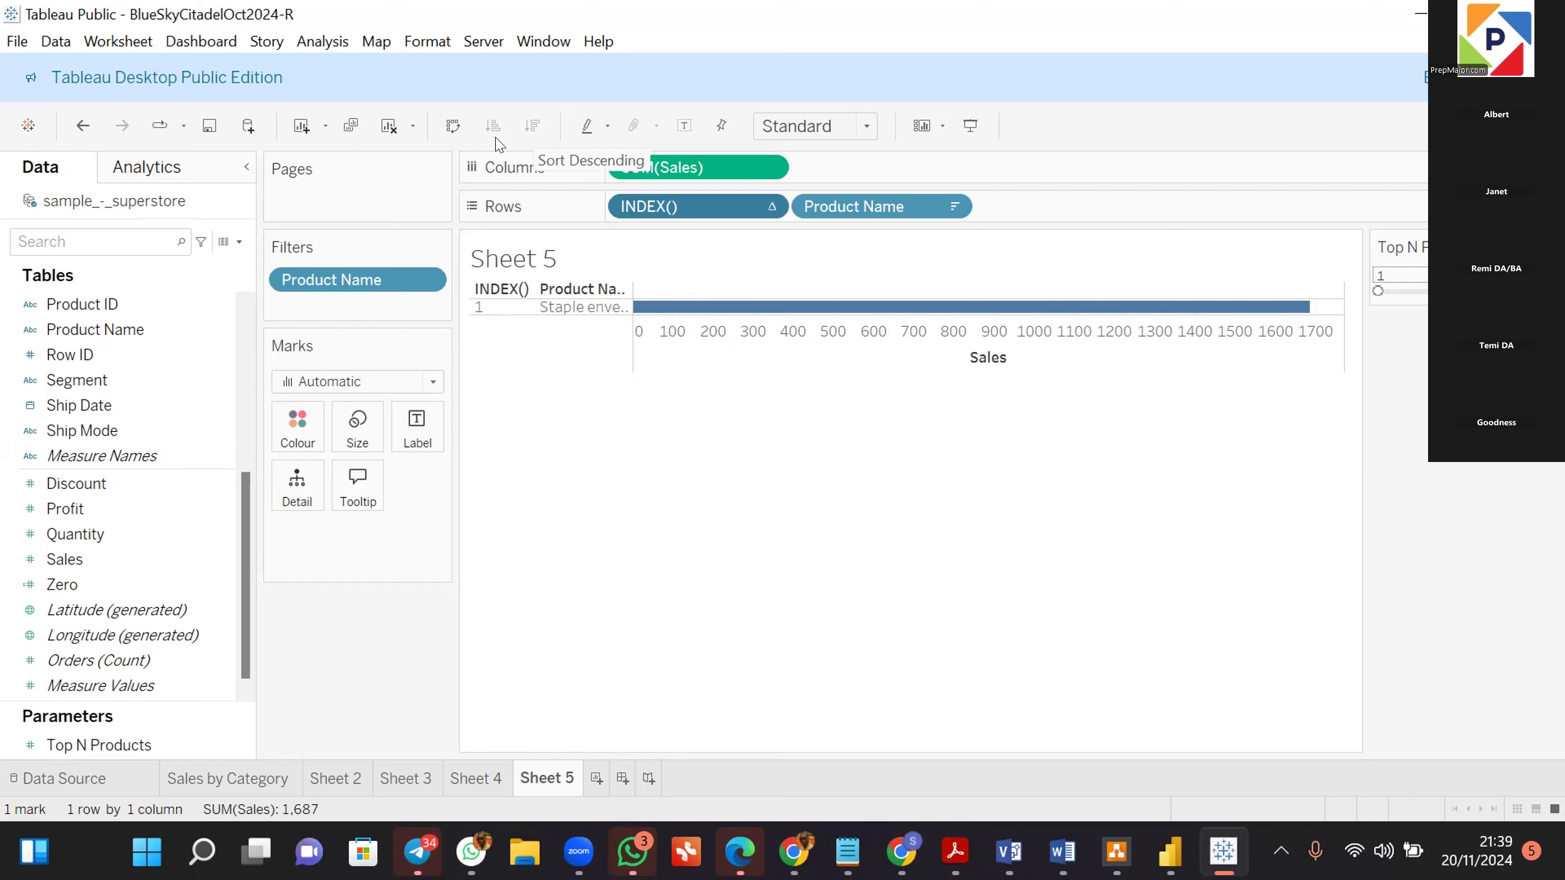
Strip Sheet 5 by removing Product Name from rows and filters and SUM(Sales) from columns, parking INDEX() on the Marks card.
left_click(856, 206)
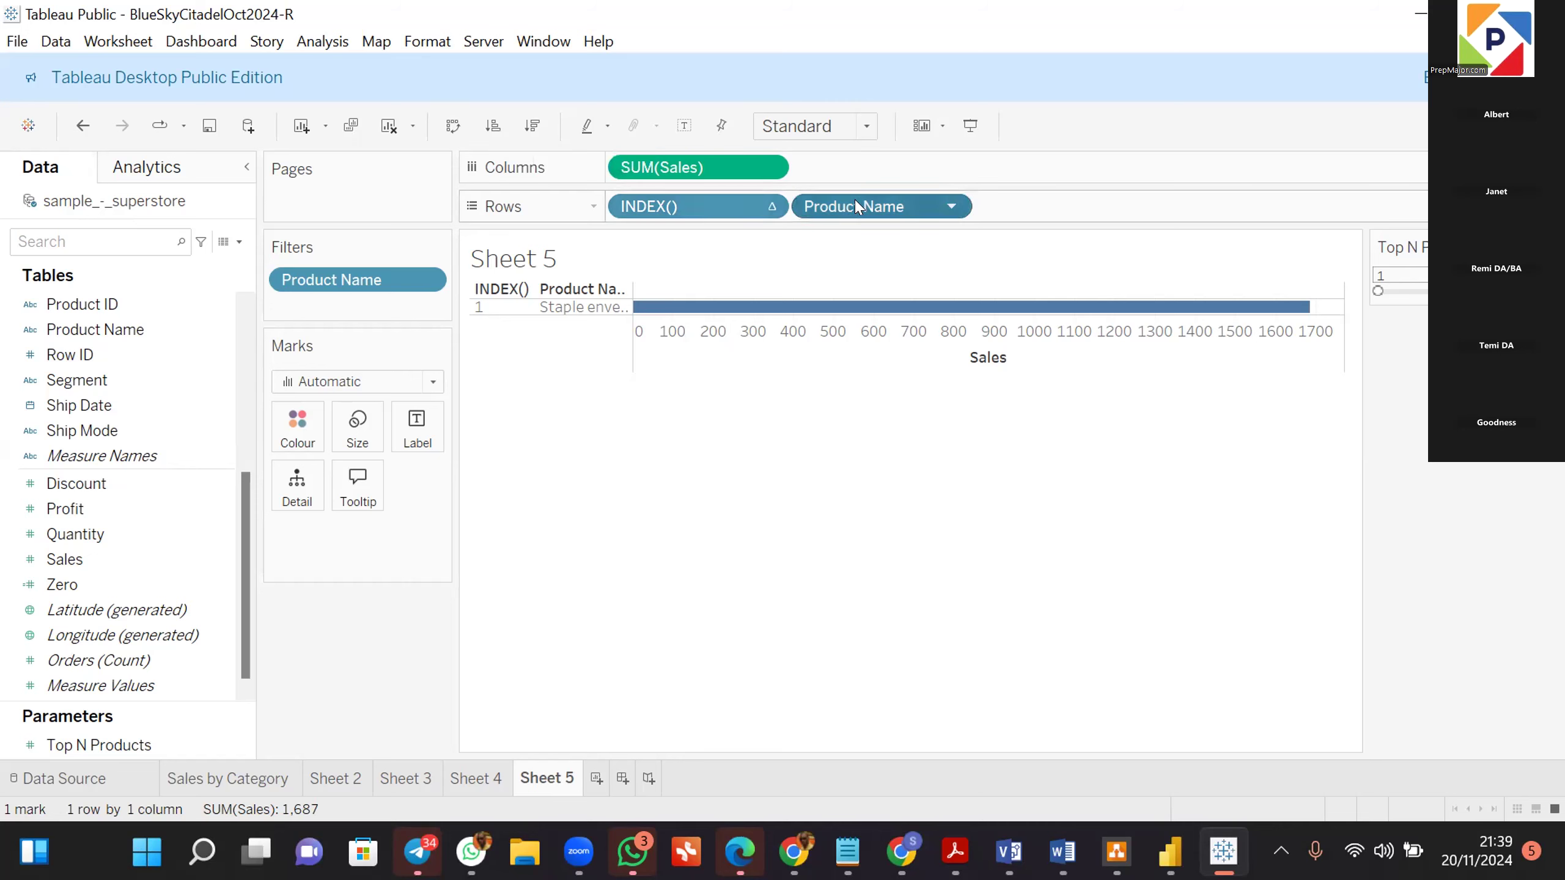
key("Delete")
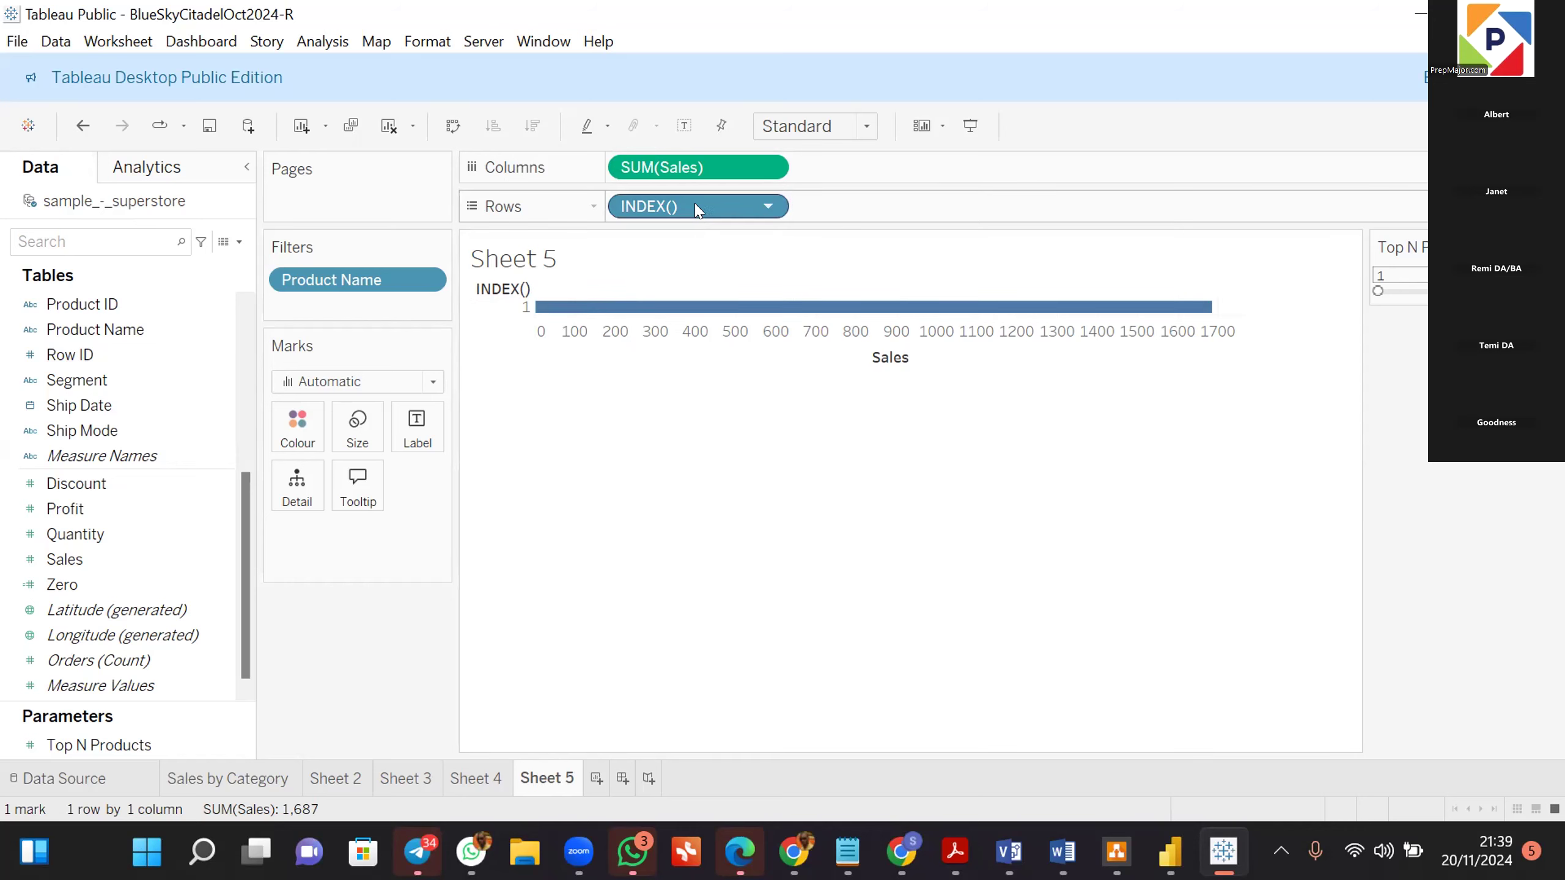
left_click_drag(698, 209, 368, 552)
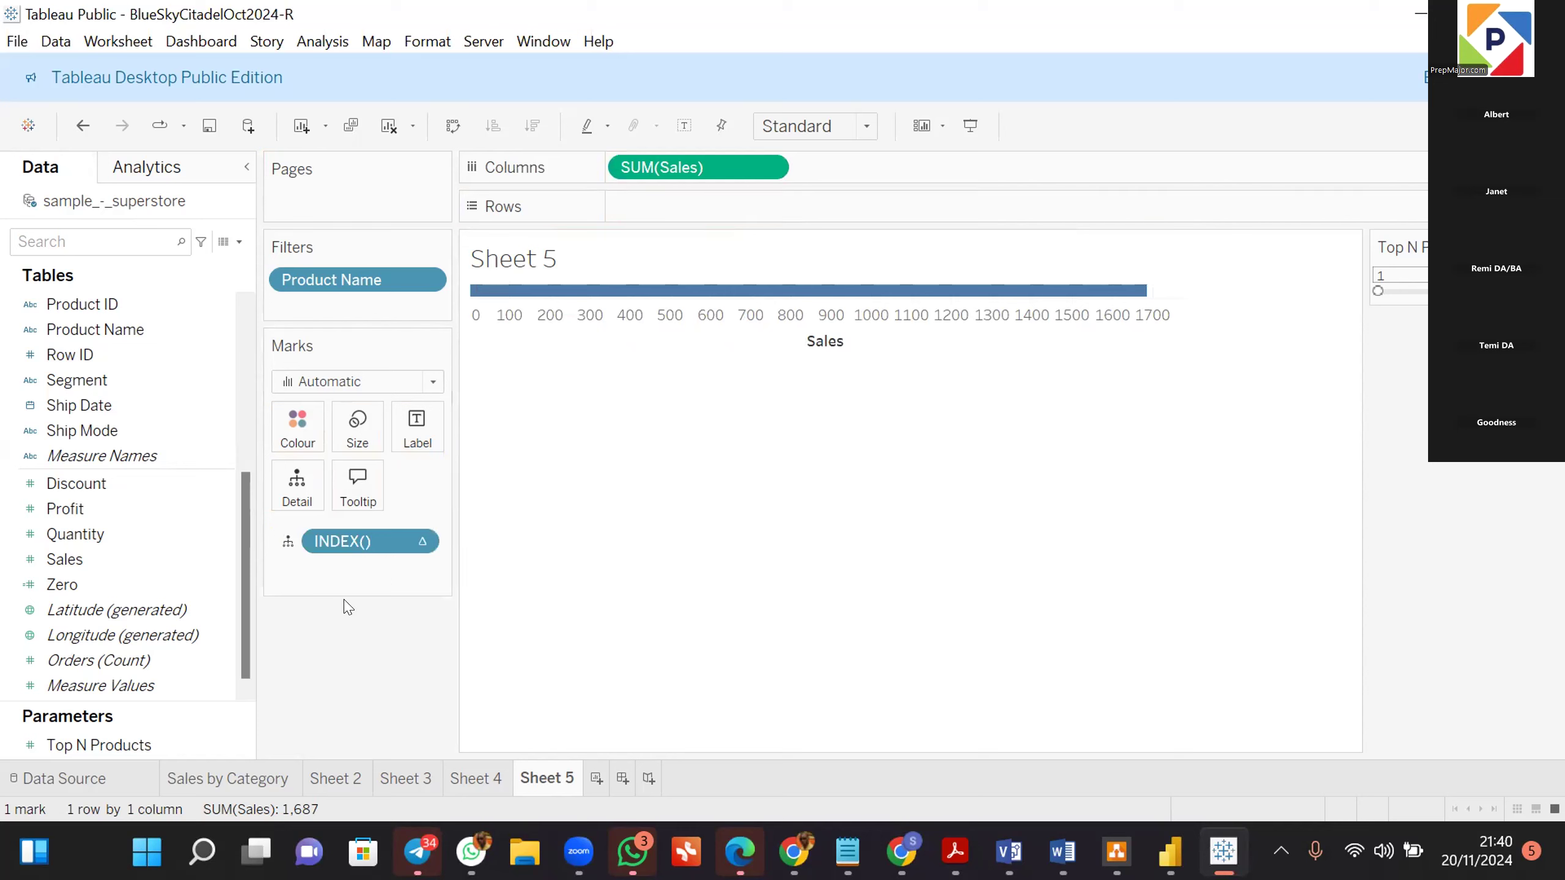
left_click(363, 285)
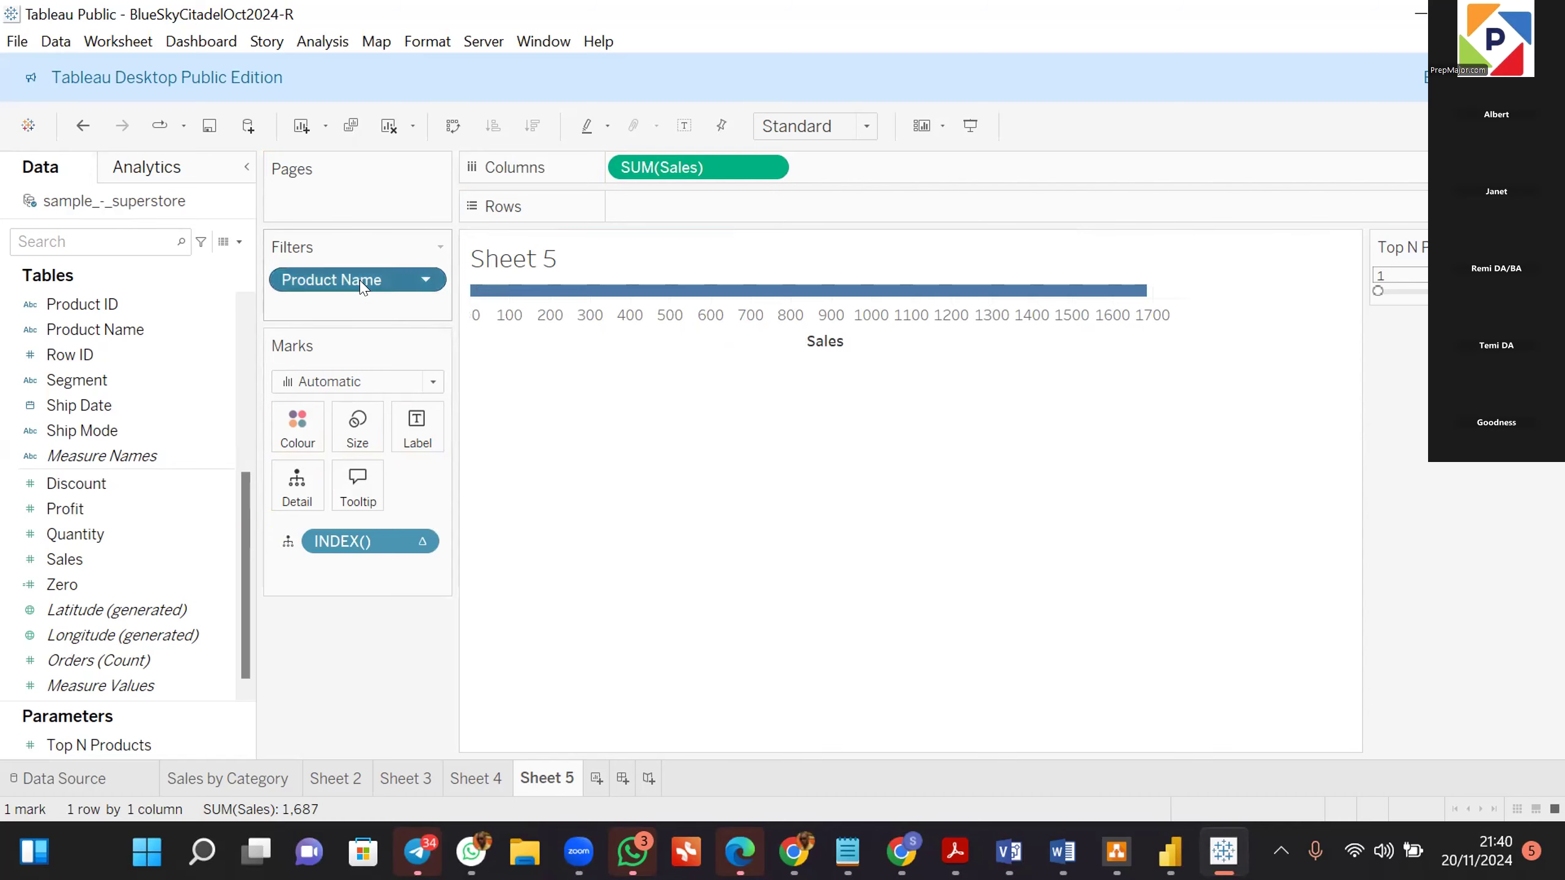
key("Delete")
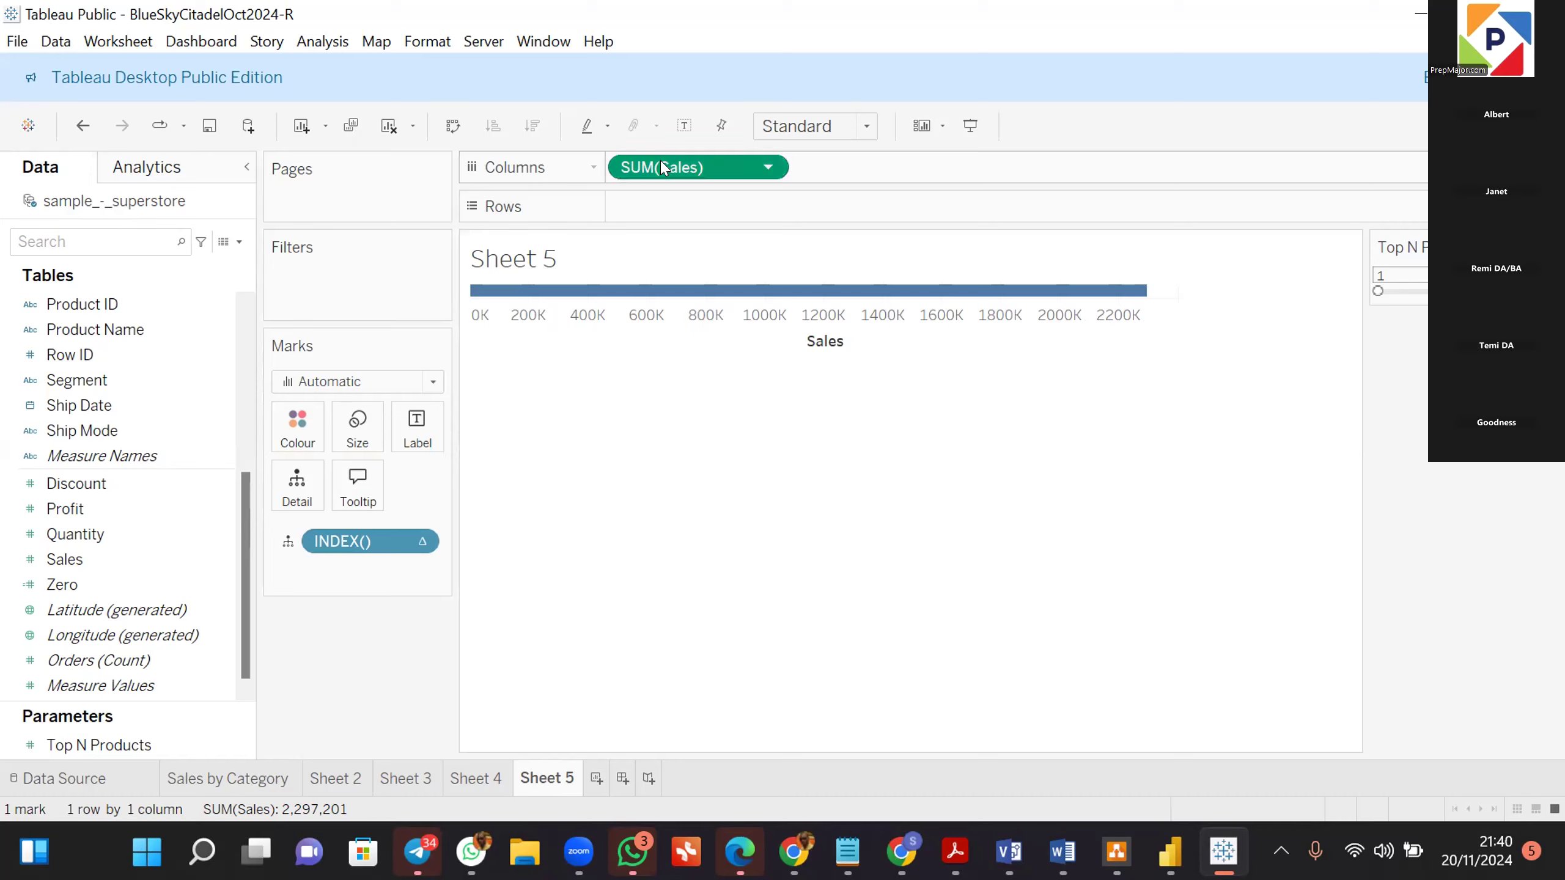
key("Delete")
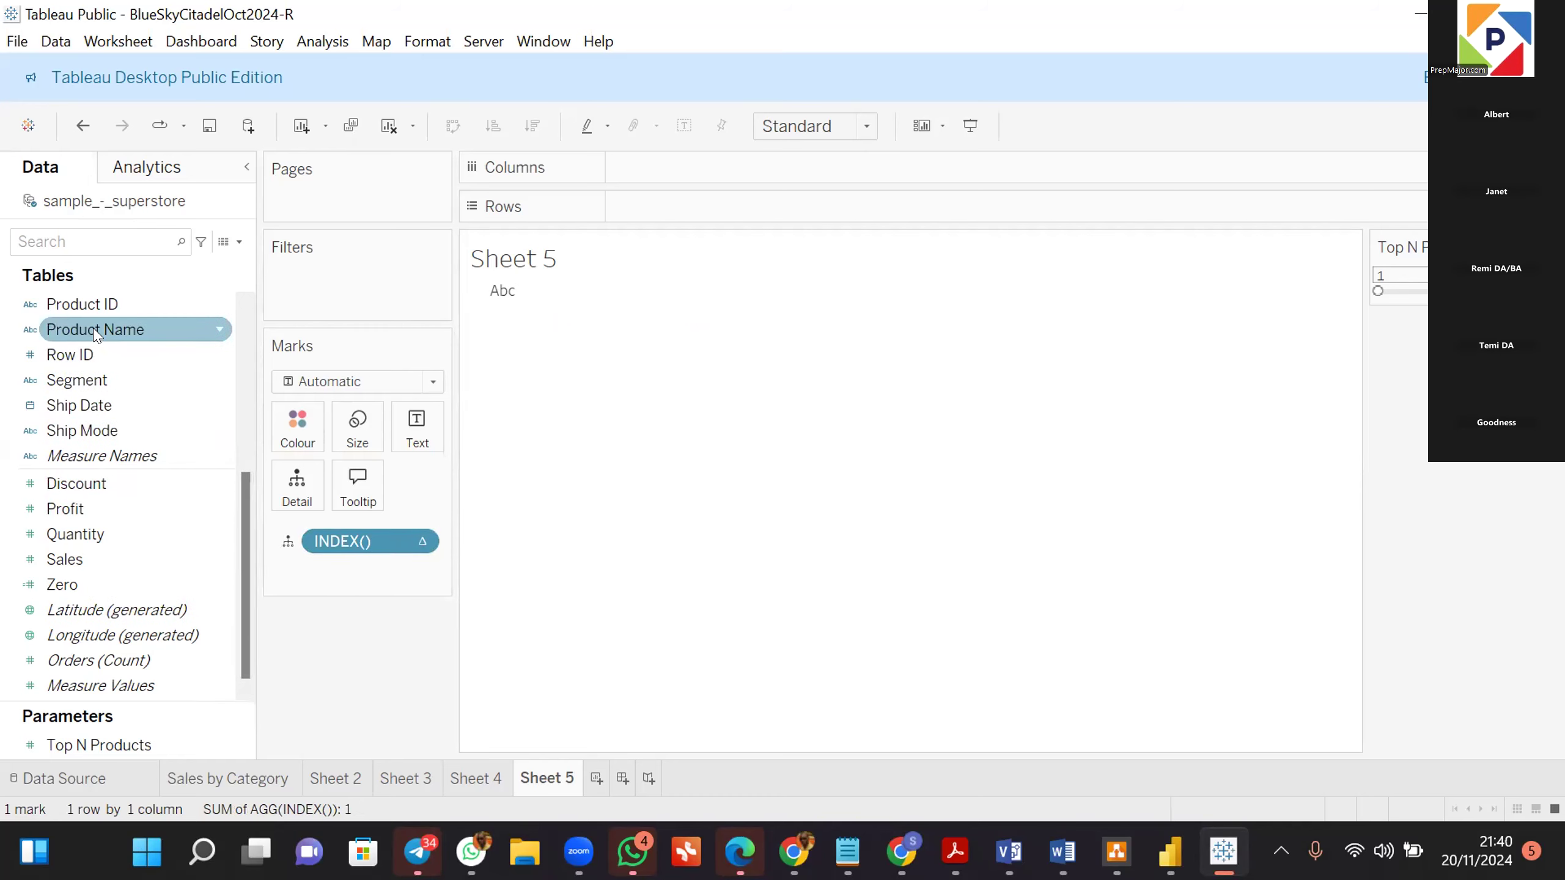
Put Product Name with all its members on rows and Sales on columns, and sort the products in descending order.
left_click_drag(93, 333, 682, 204)
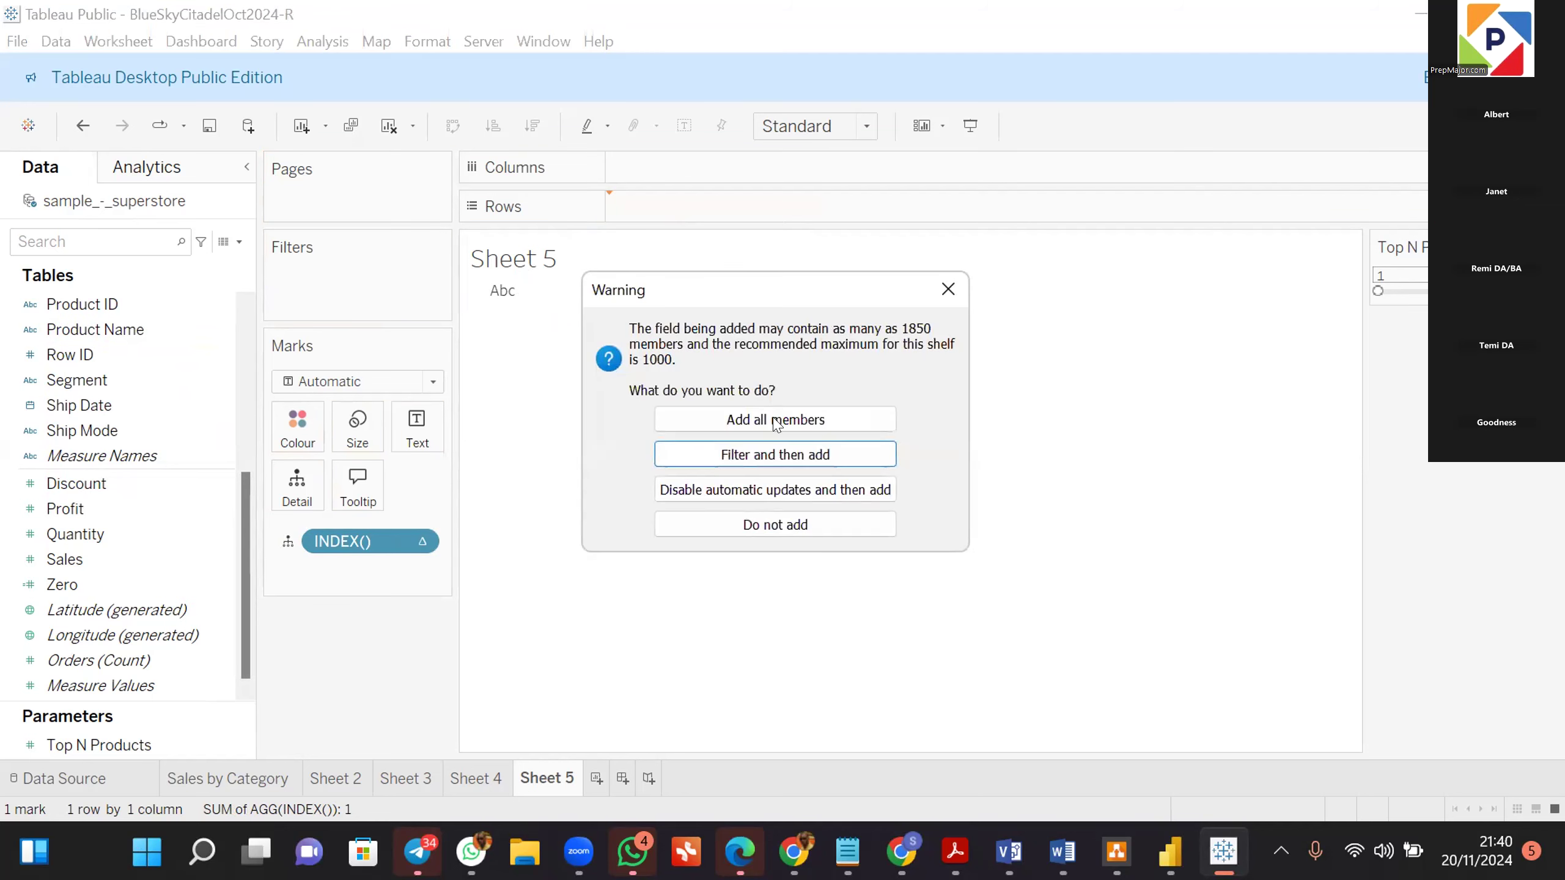
left_click(776, 421)
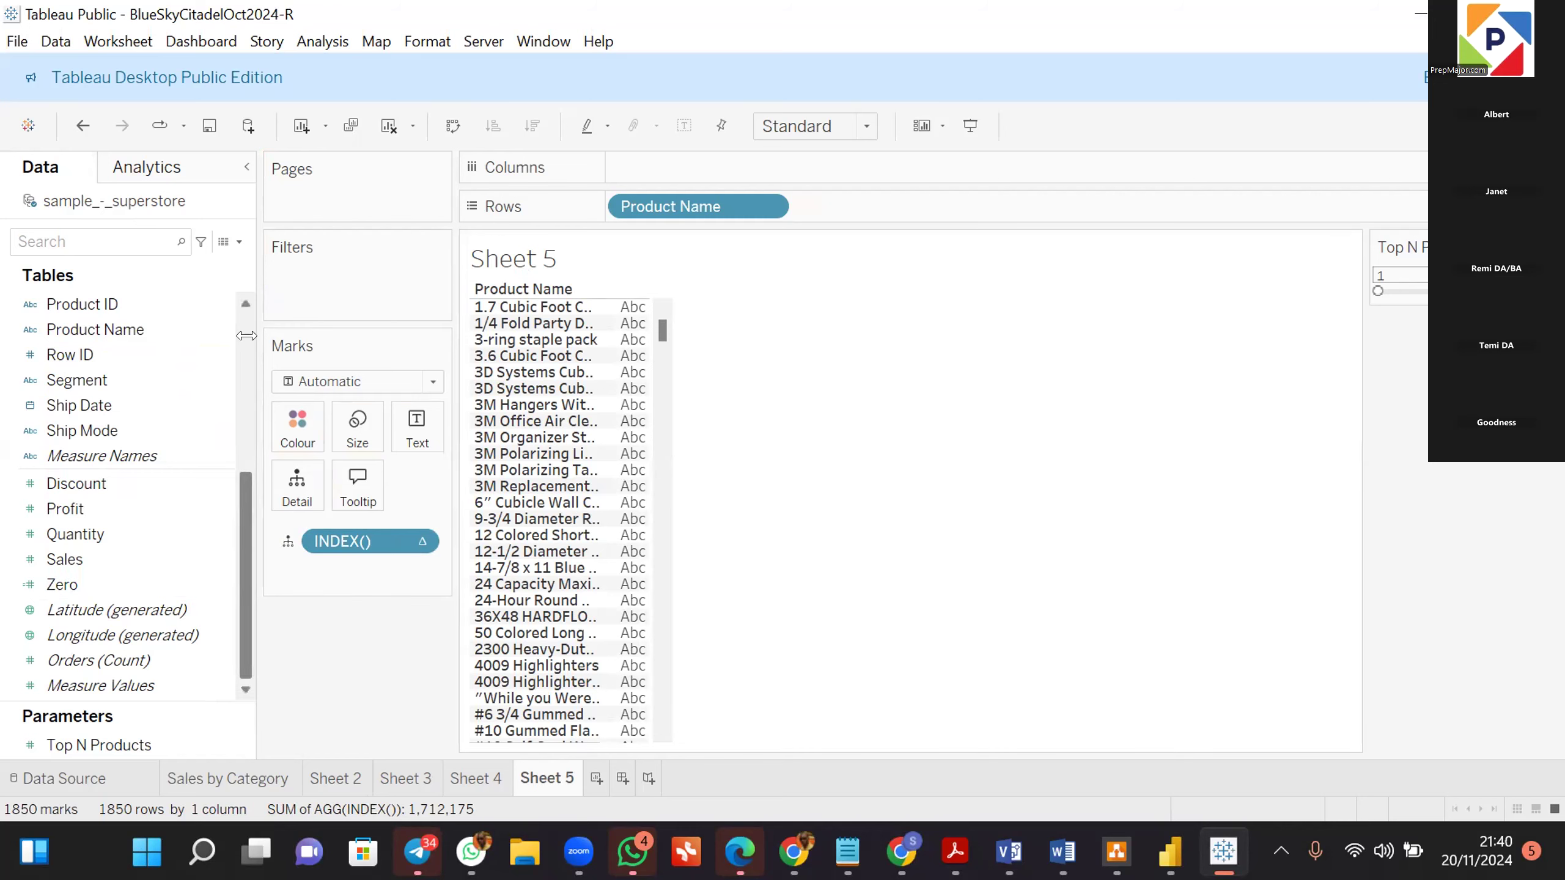
left_click_drag(247, 509, 247, 350)
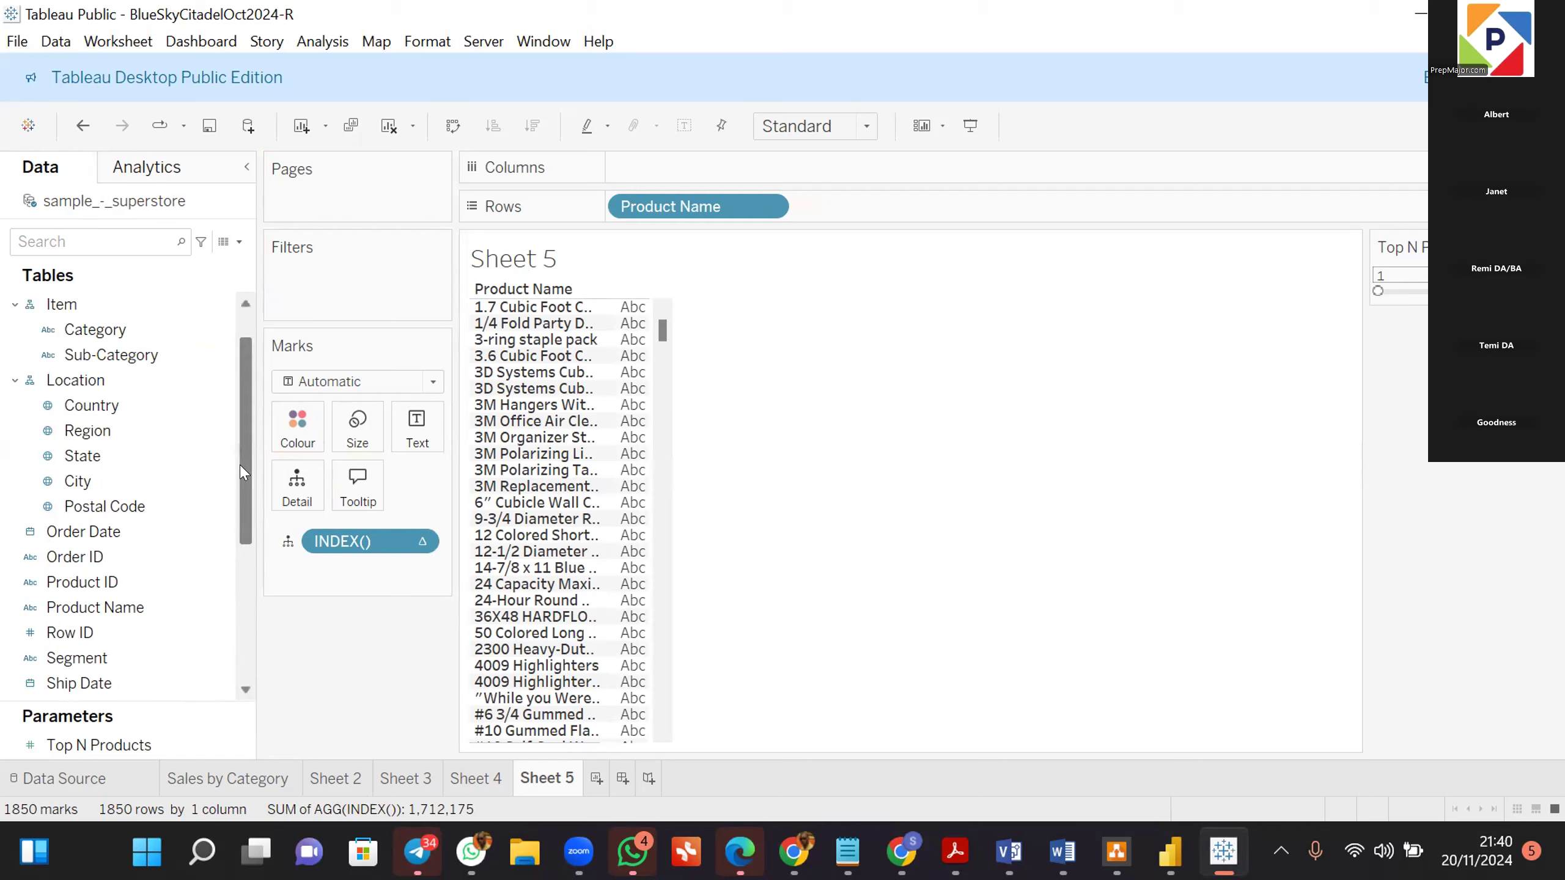
scroll(243, 471, "down", 4)
left_click_drag(56, 587, 660, 170)
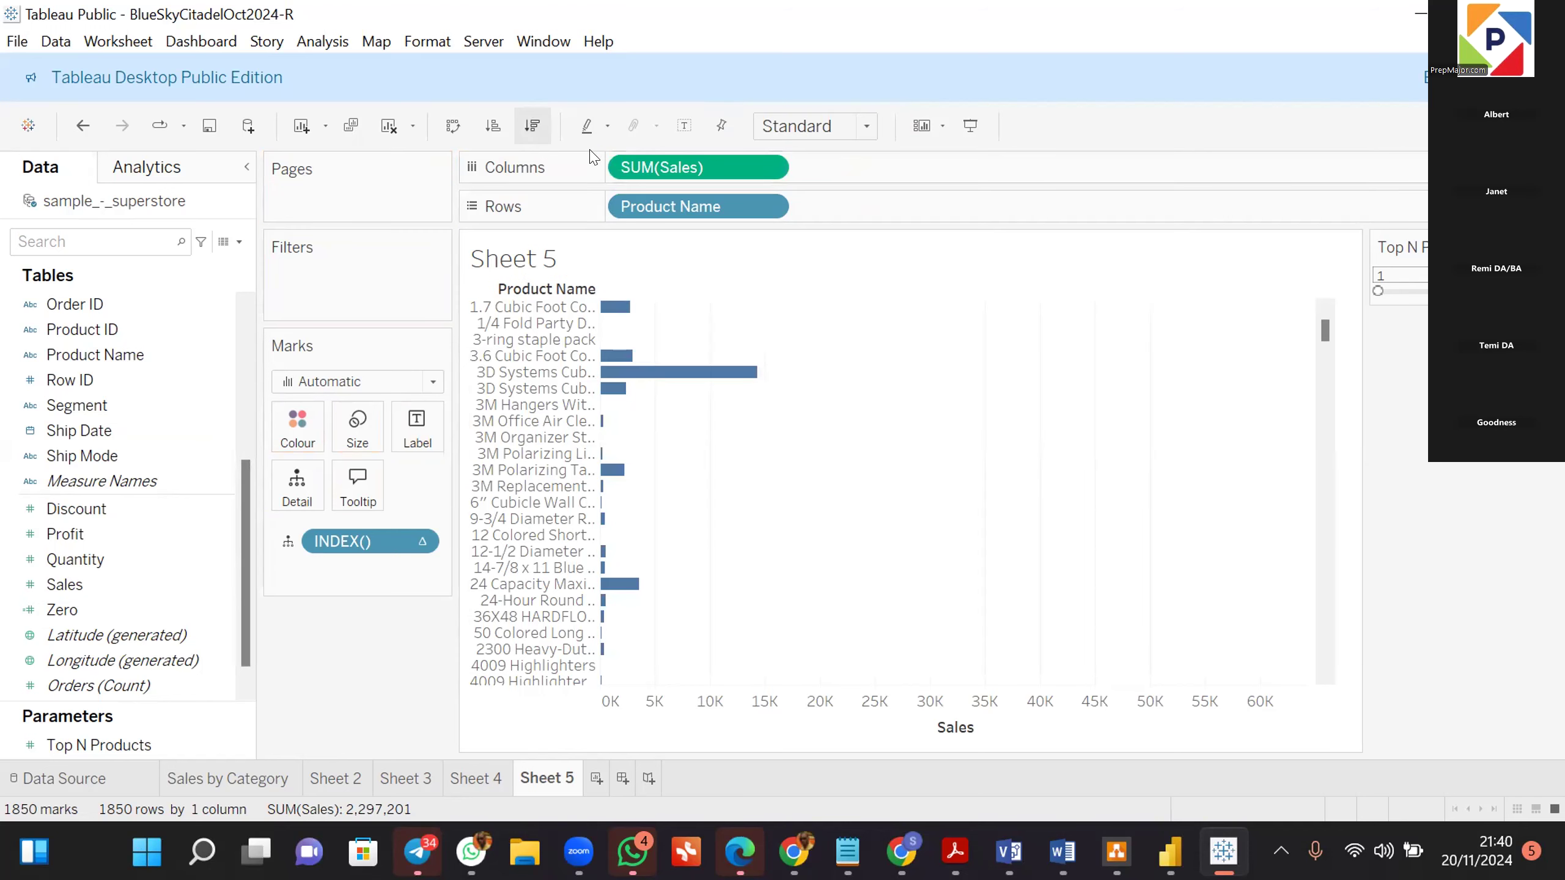
left_click(533, 126)
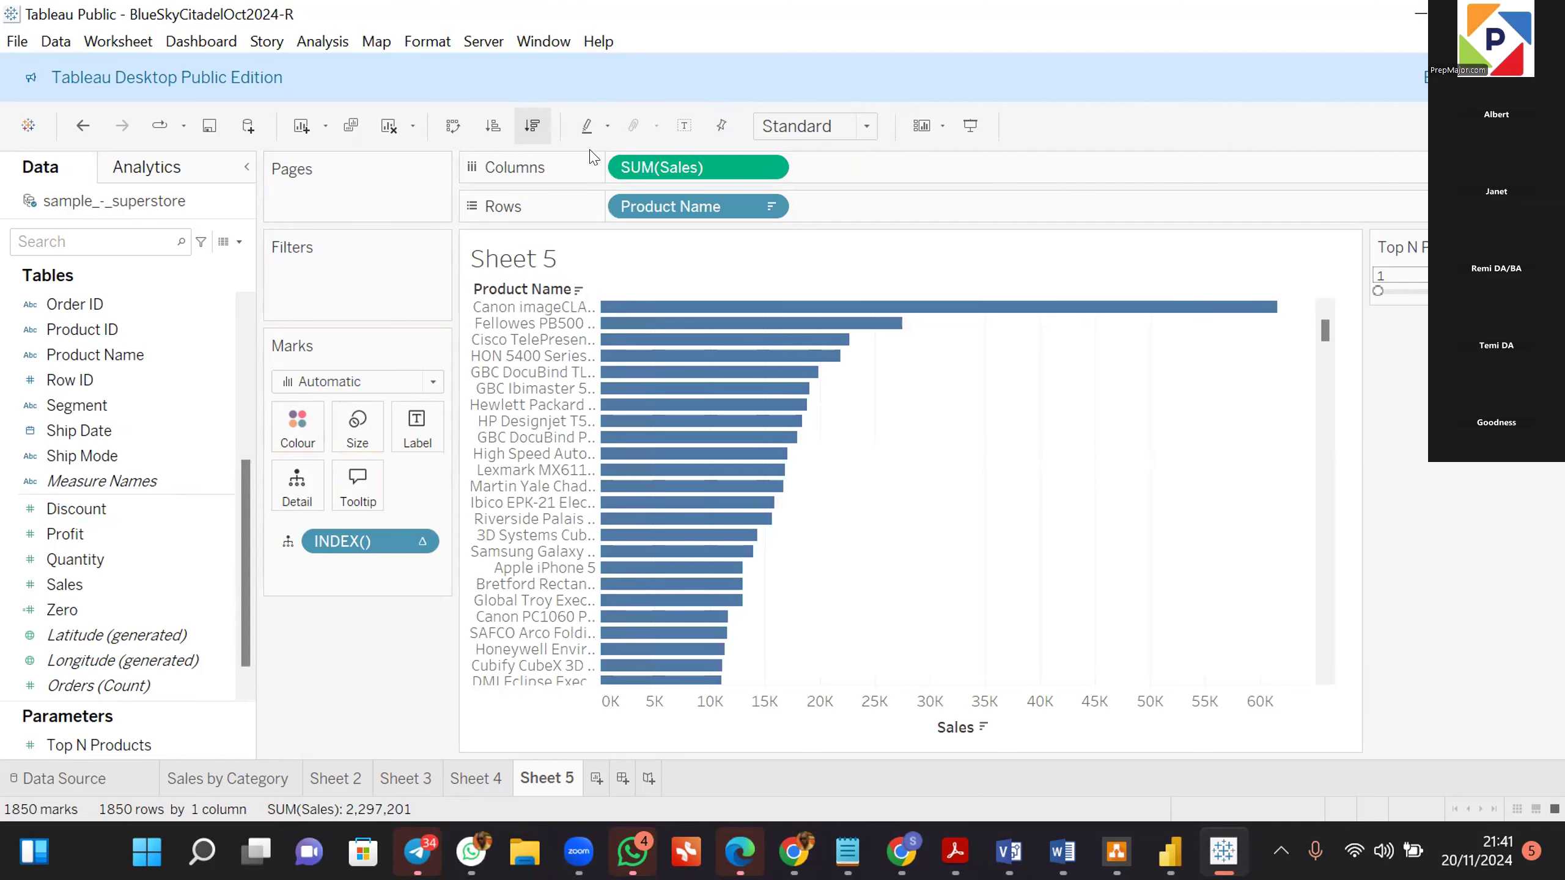
Move INDEX() from the Marks card to rows as a discrete field and reorder the rows so it precedes Product Name.
left_click_drag(349, 545, 863, 204)
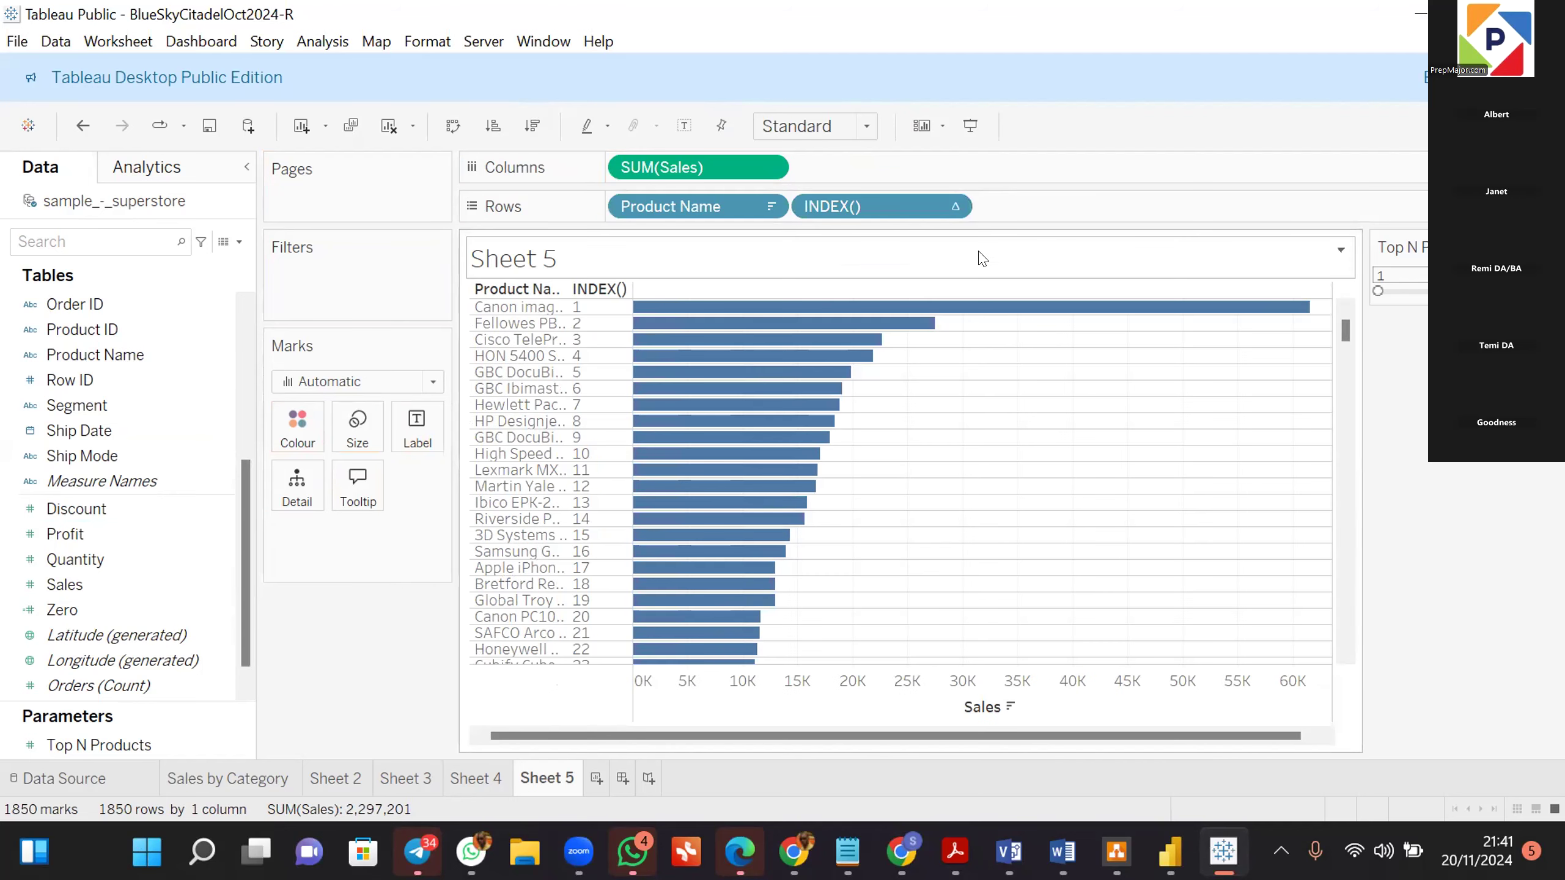
left_click_drag(895, 198, 671, 204)
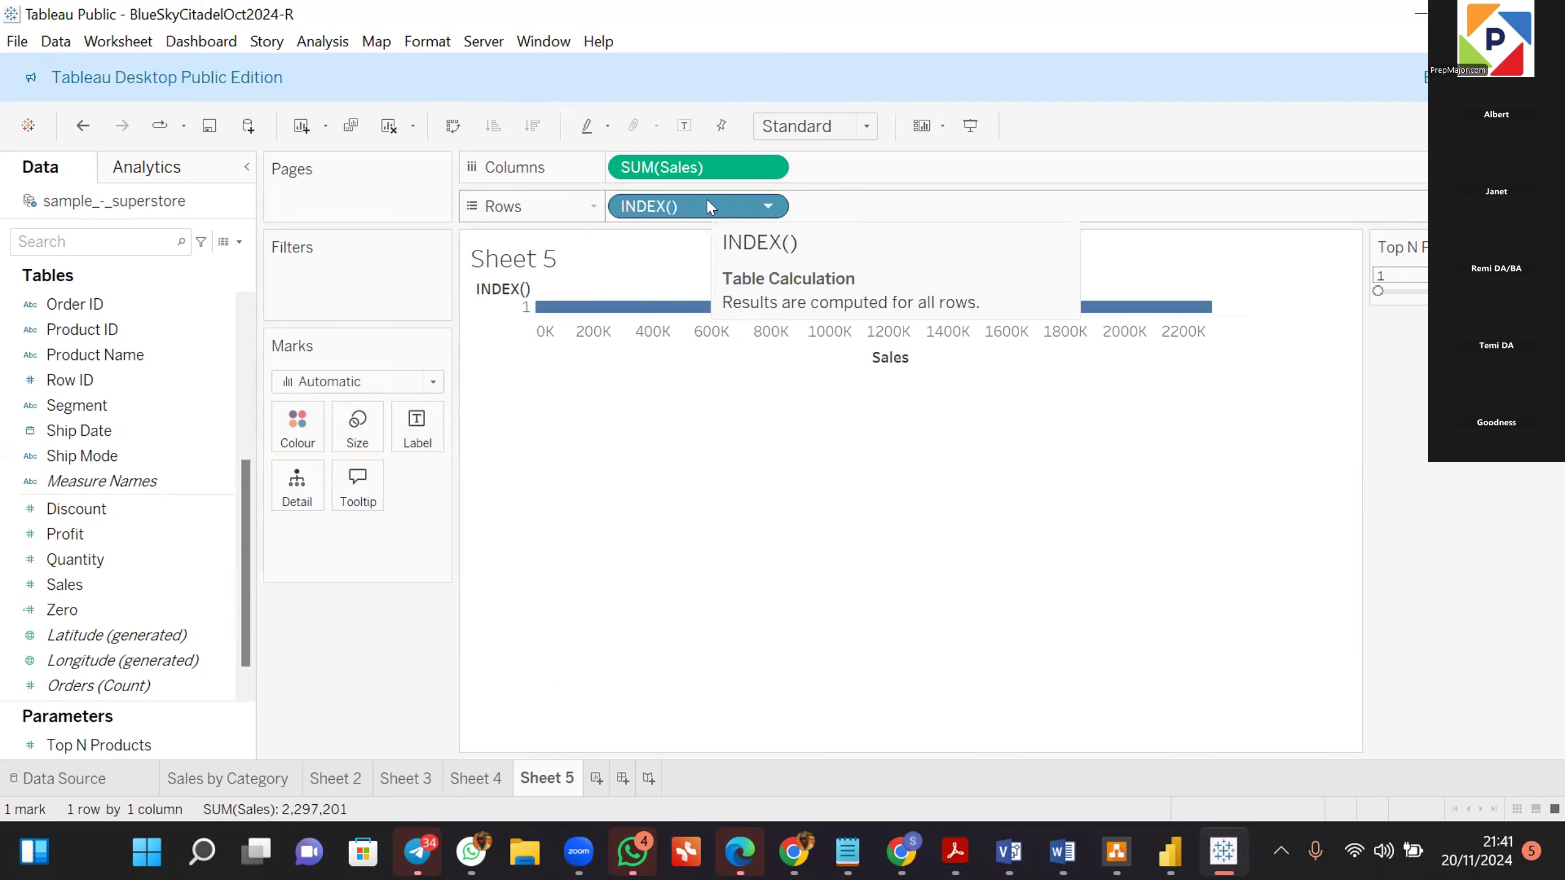
key("ctrl+z")
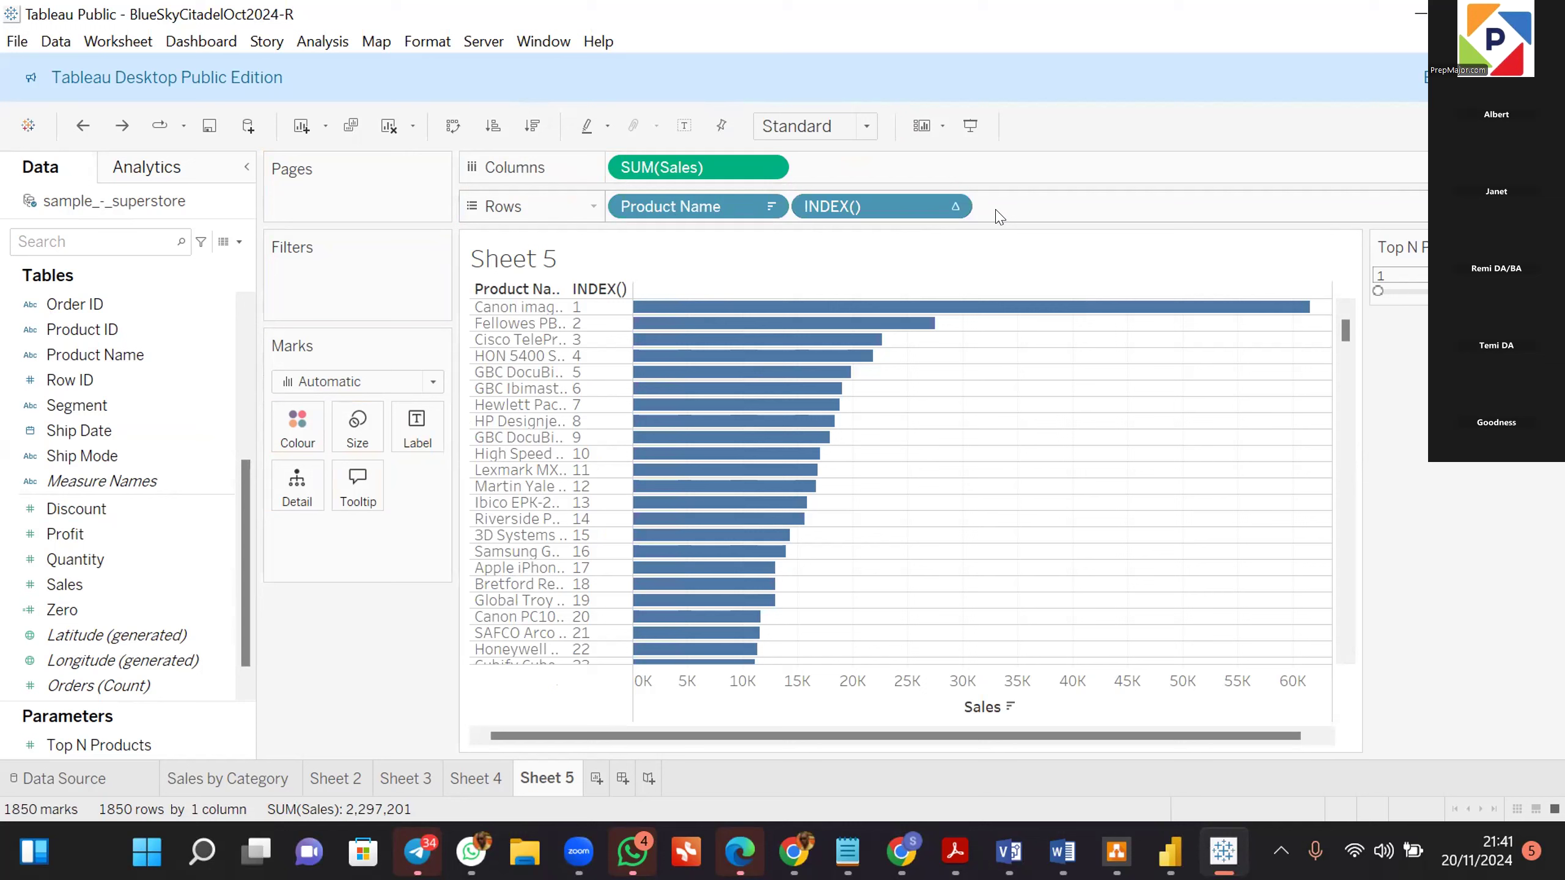
left_click(951, 206)
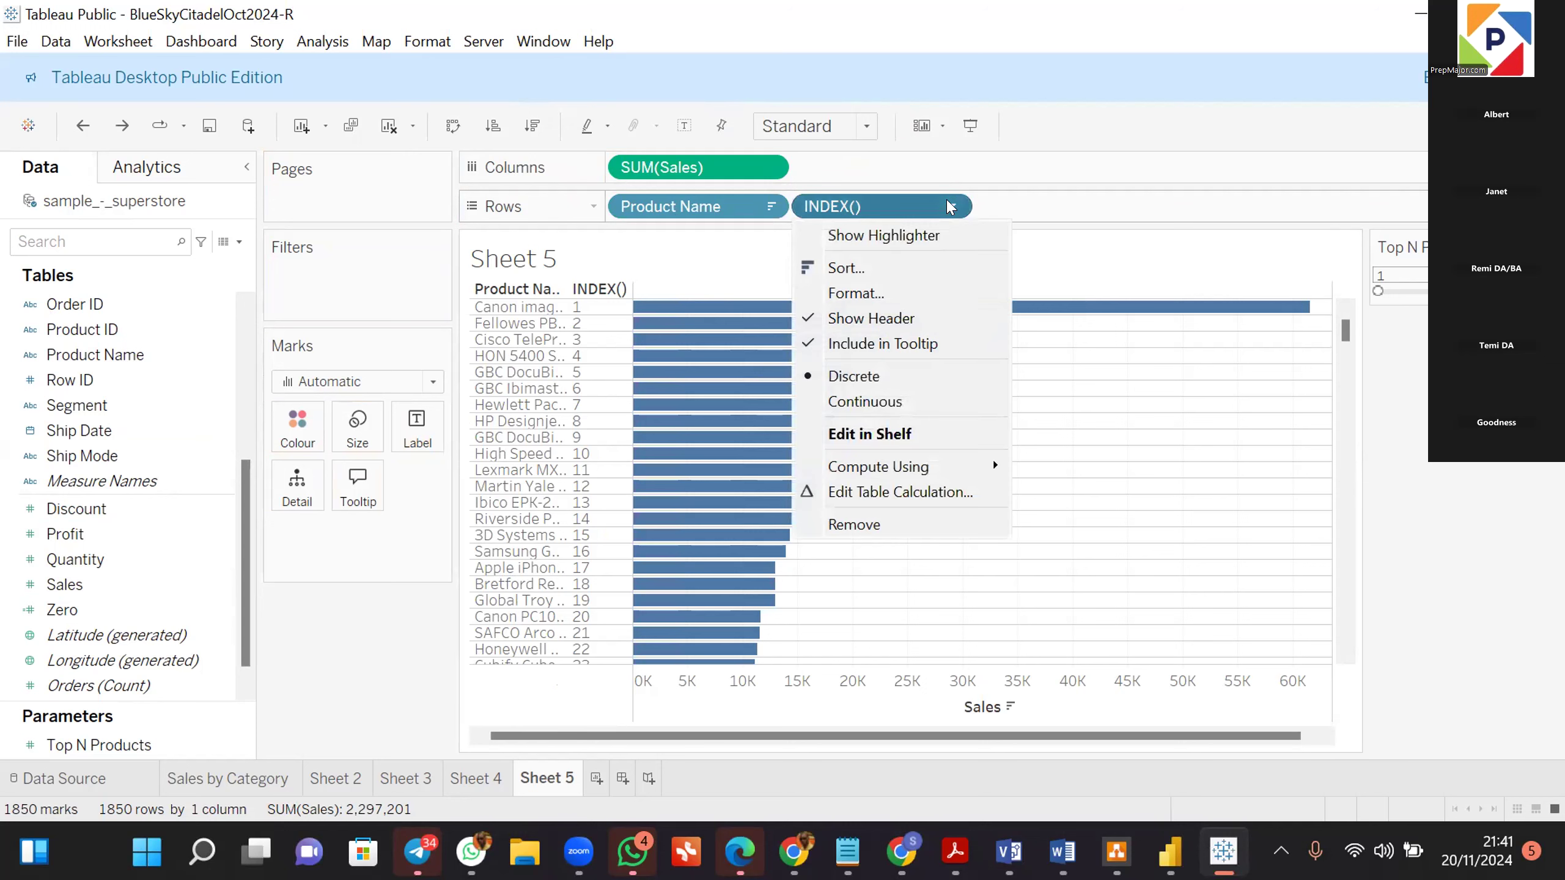
left_click(853, 377)
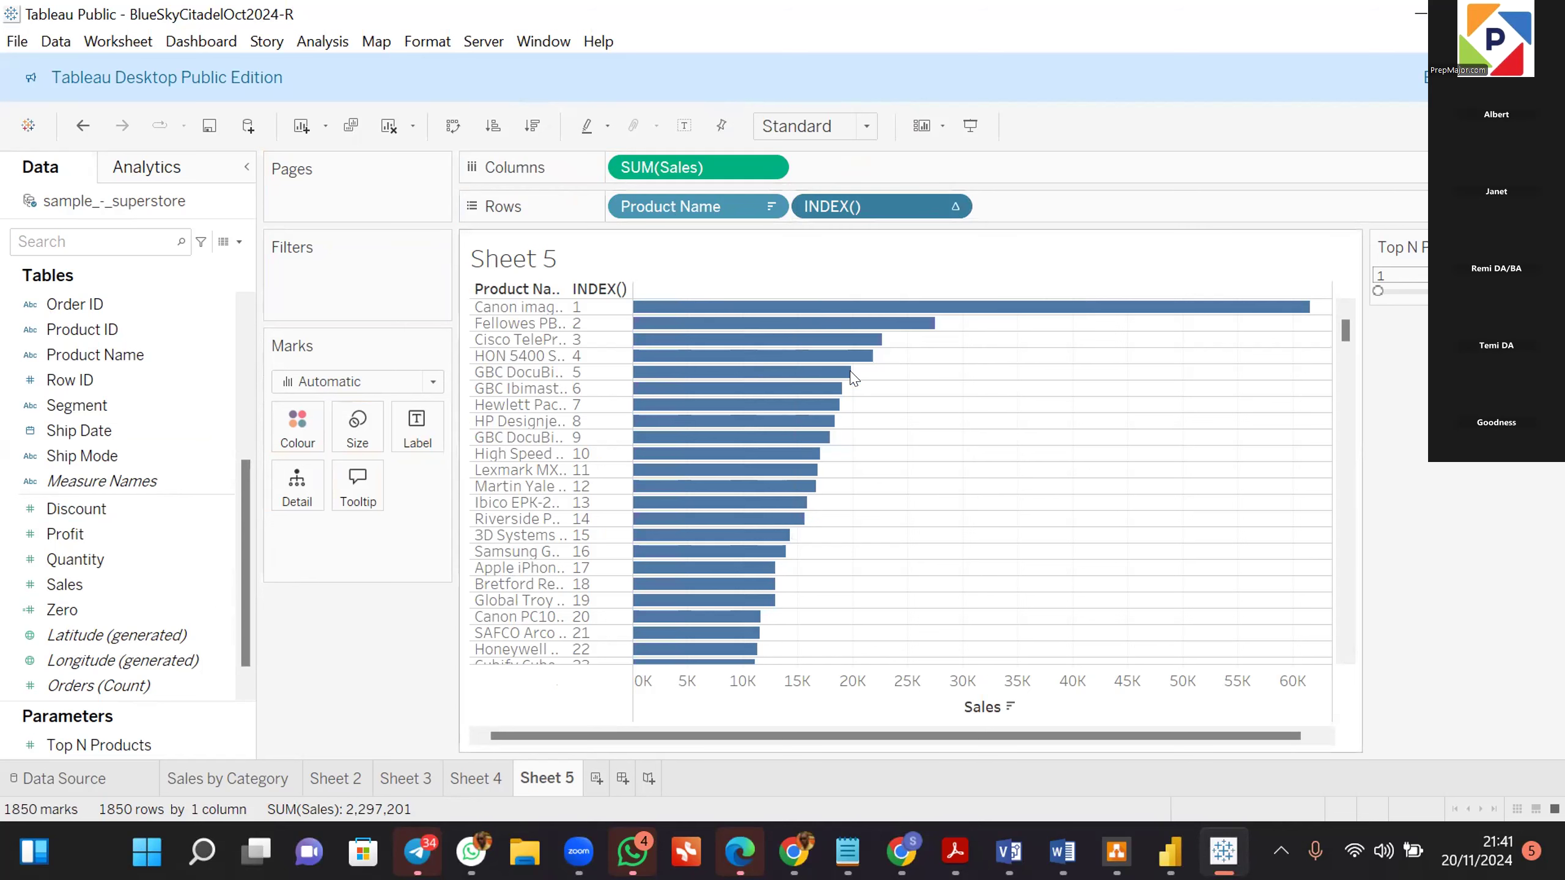
left_click(657, 205)
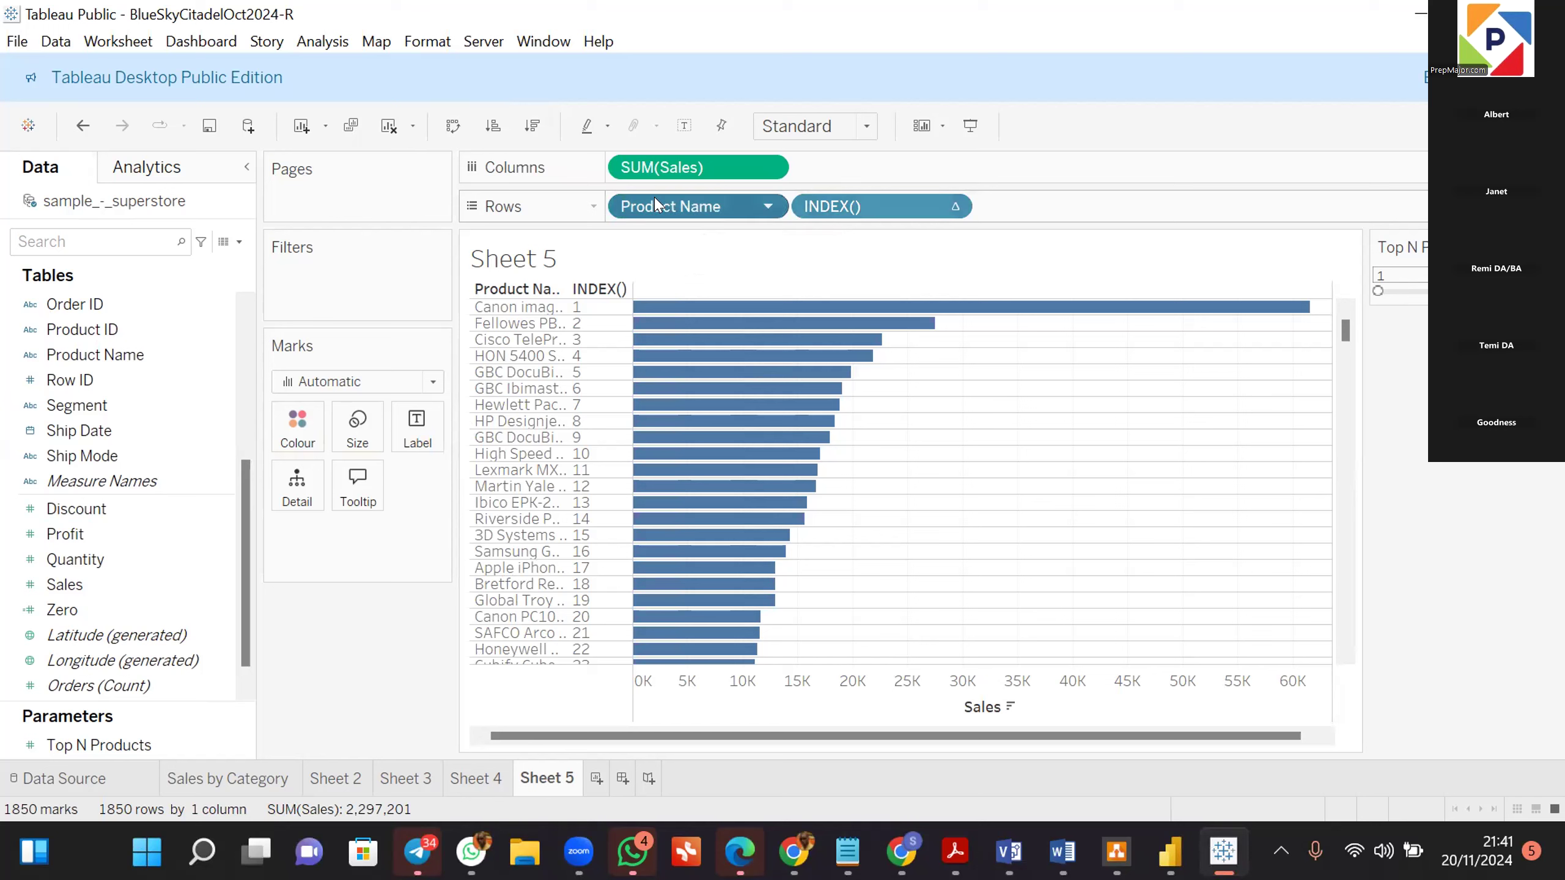
left_click_drag(656, 206, 1050, 206)
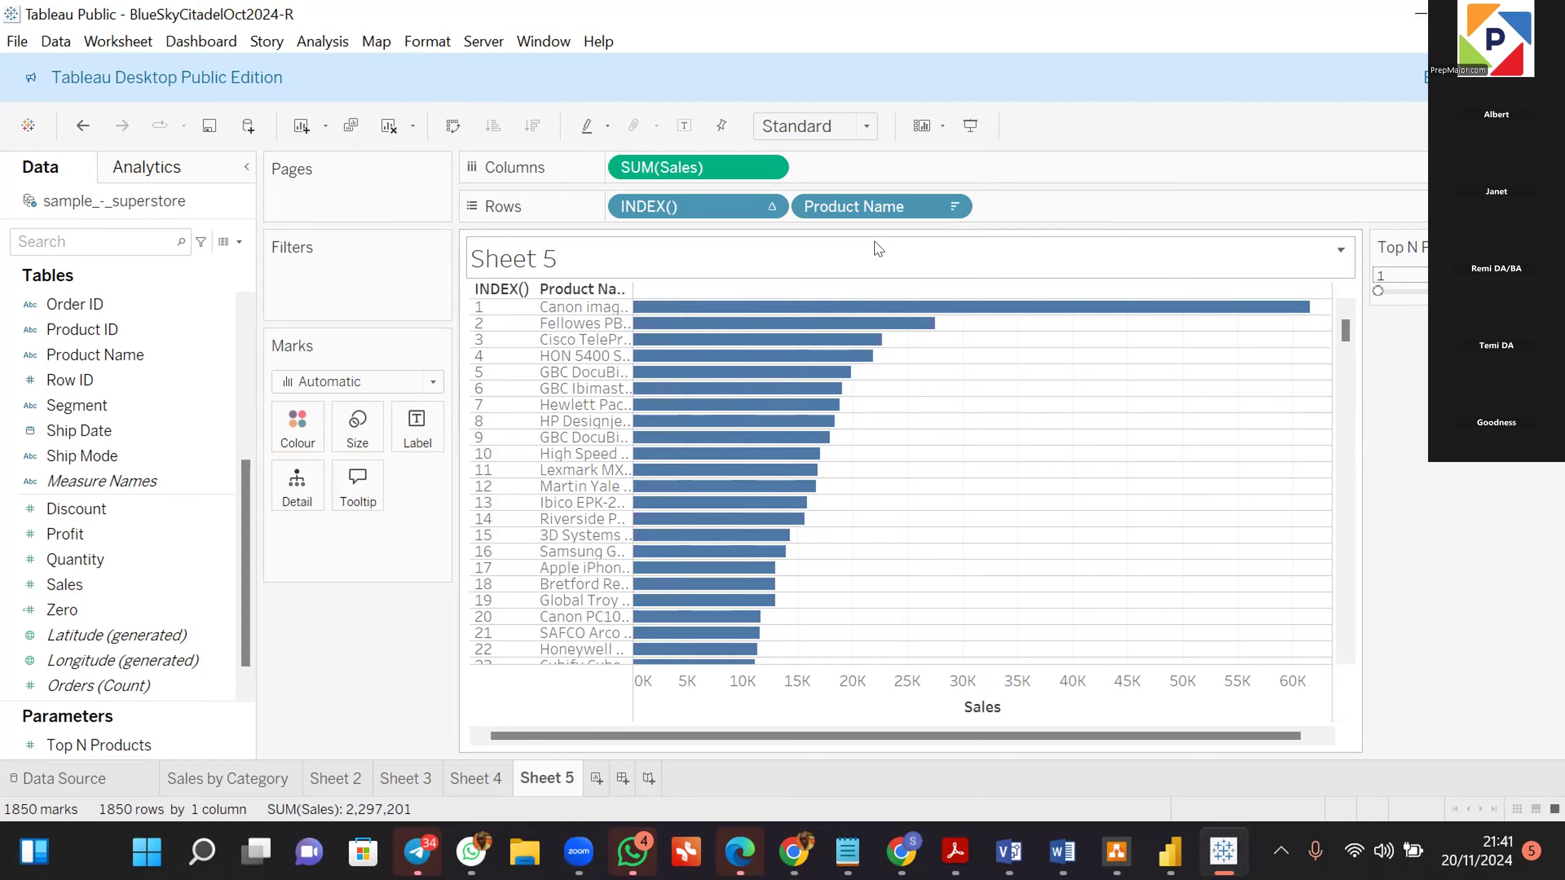
Try to turn the Product Name row field into a filter keeping the Top N Products by Category count, and undo it.
mouse_move(861, 208)
left_mouse_down()
mouse_move(725, 285)
mouse_move(335, 281)
left_mouse_up()
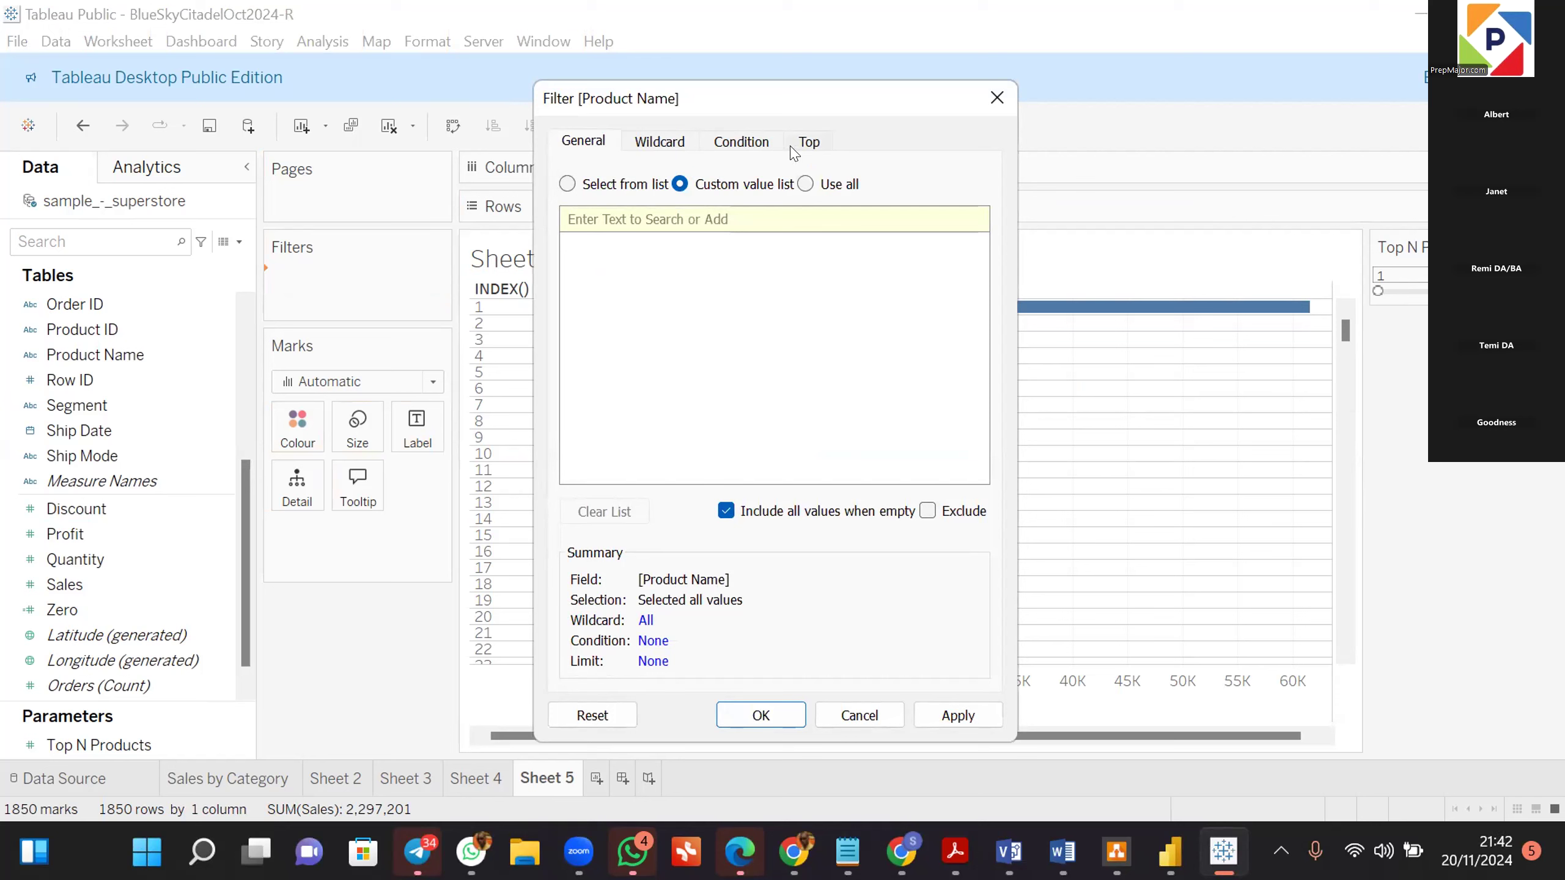
left_click(824, 146)
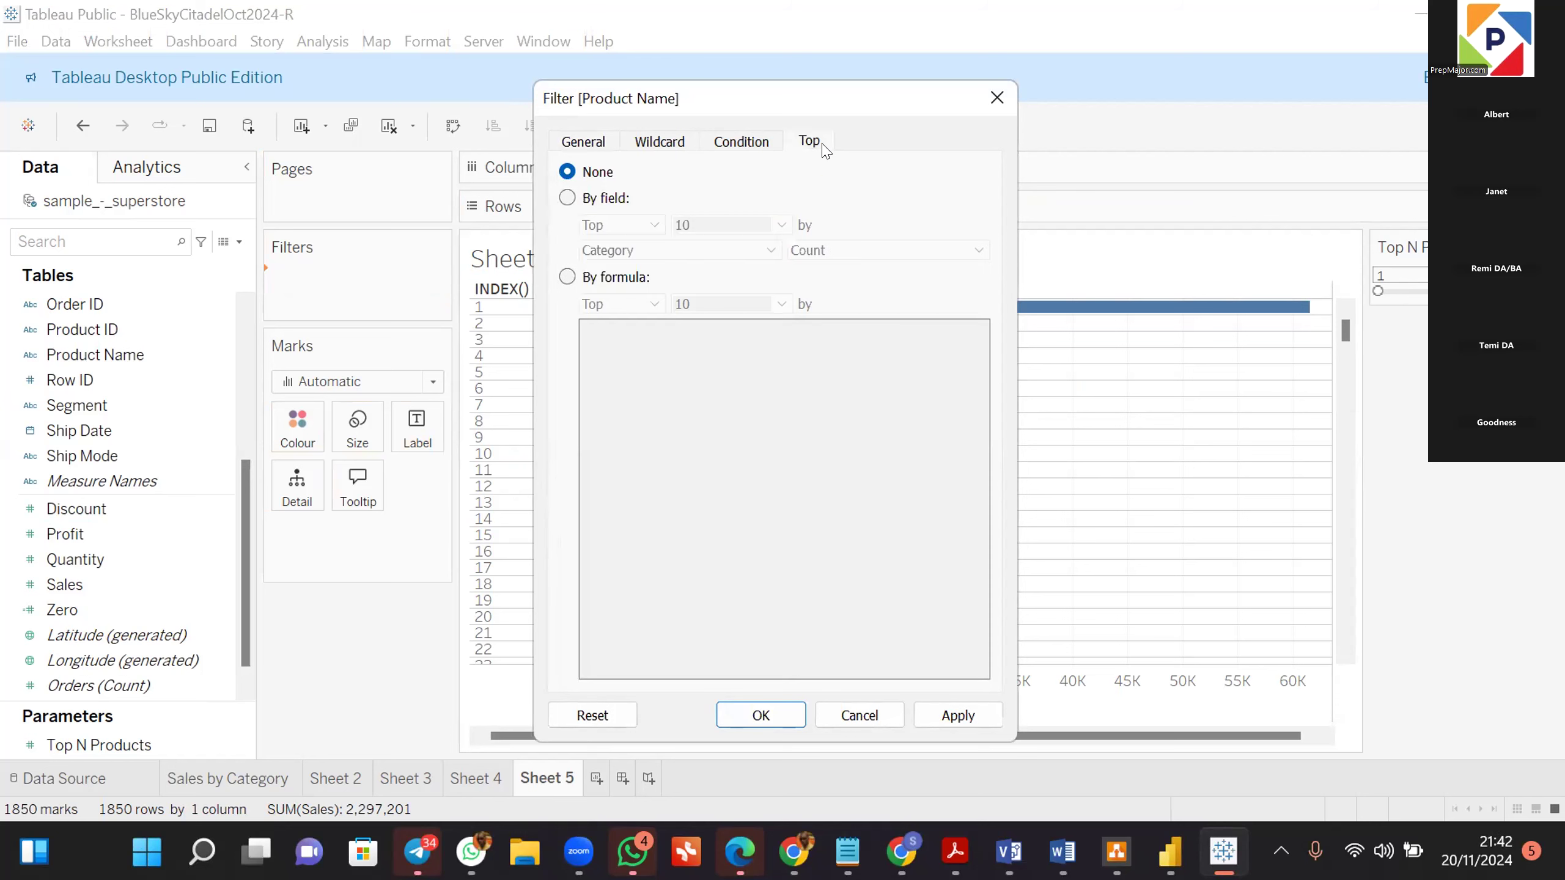
left_click(567, 198)
left_click(782, 224)
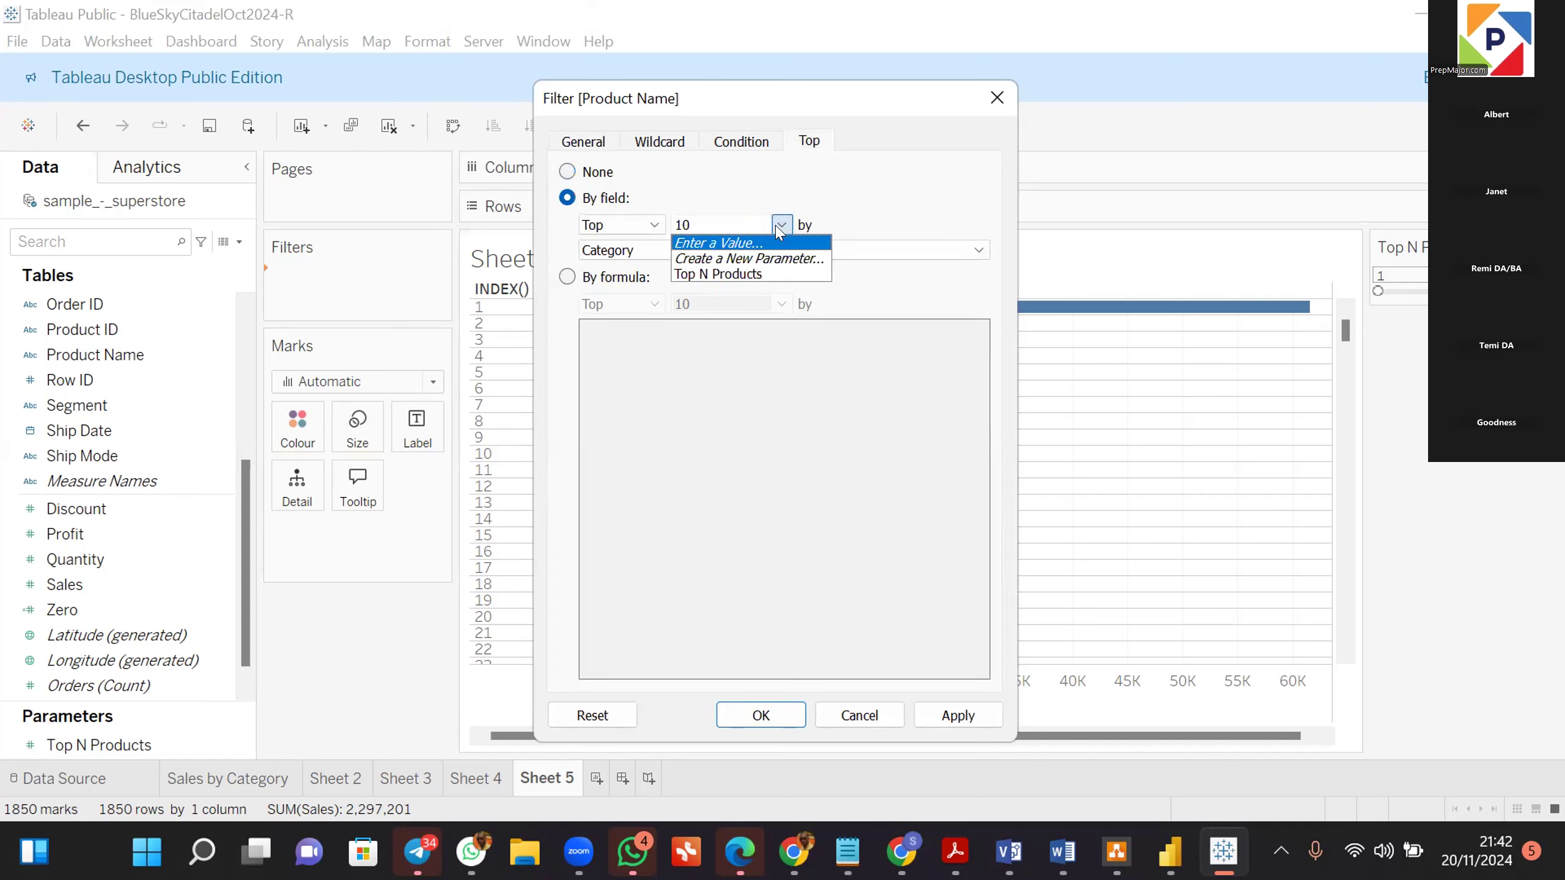
left_click(725, 276)
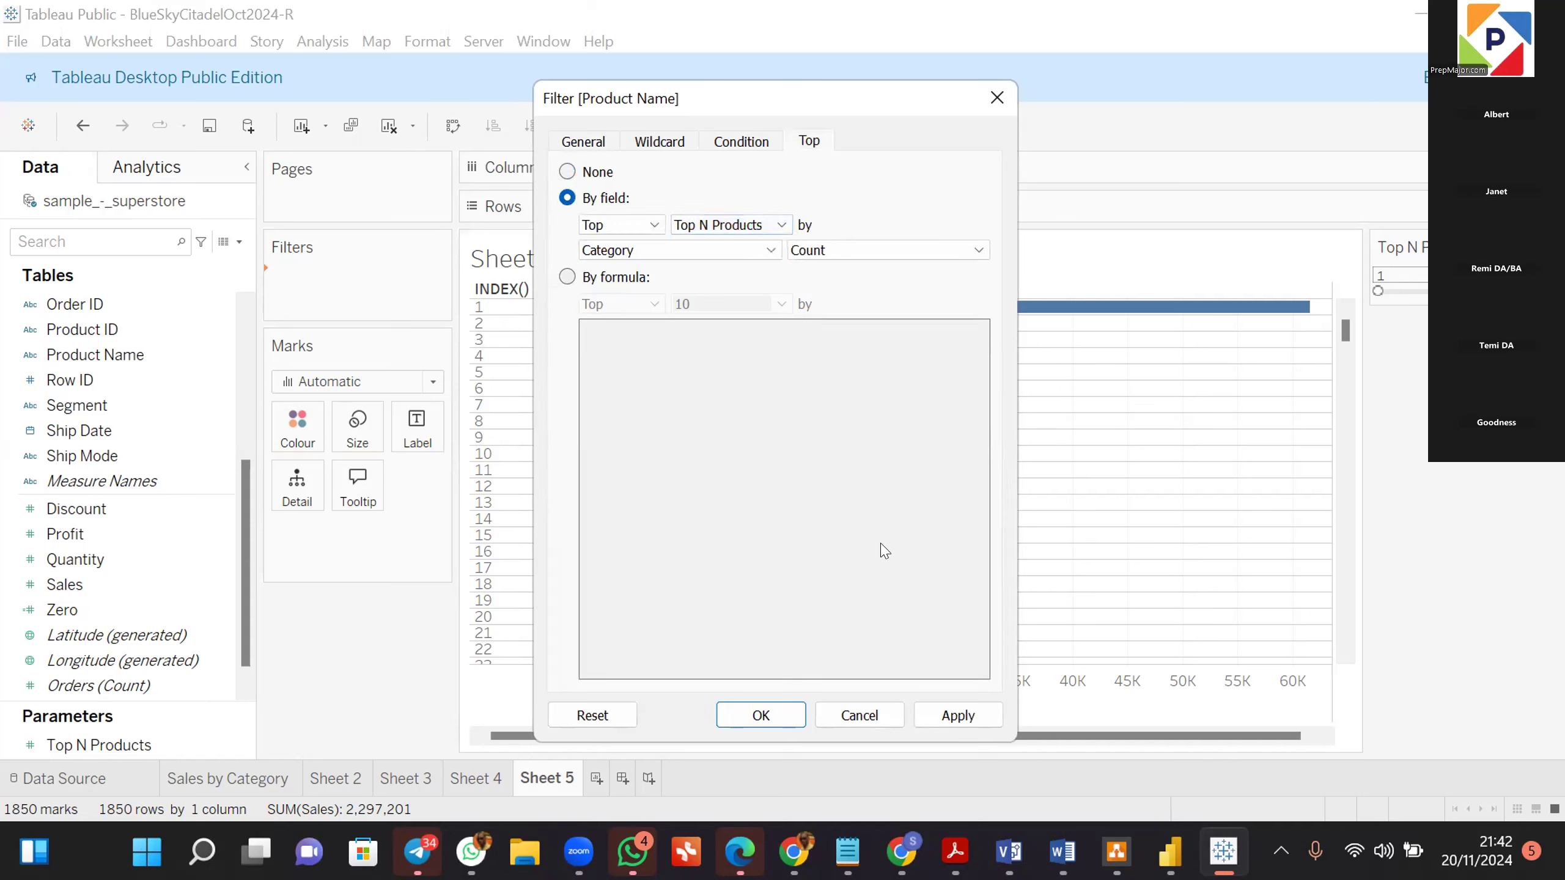
left_click(948, 717)
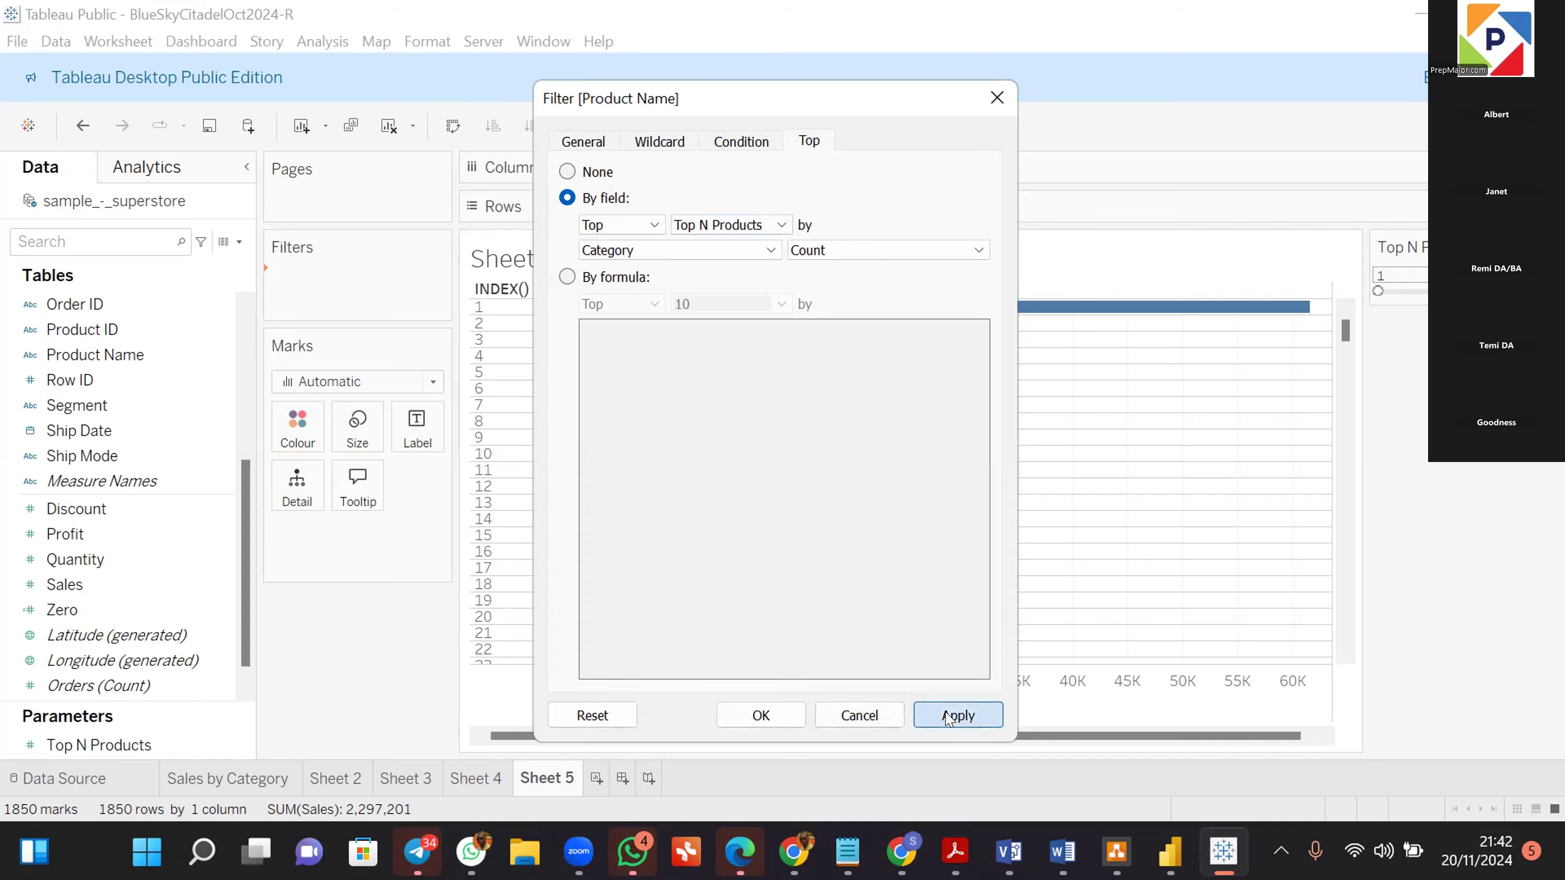
left_click(759, 715)
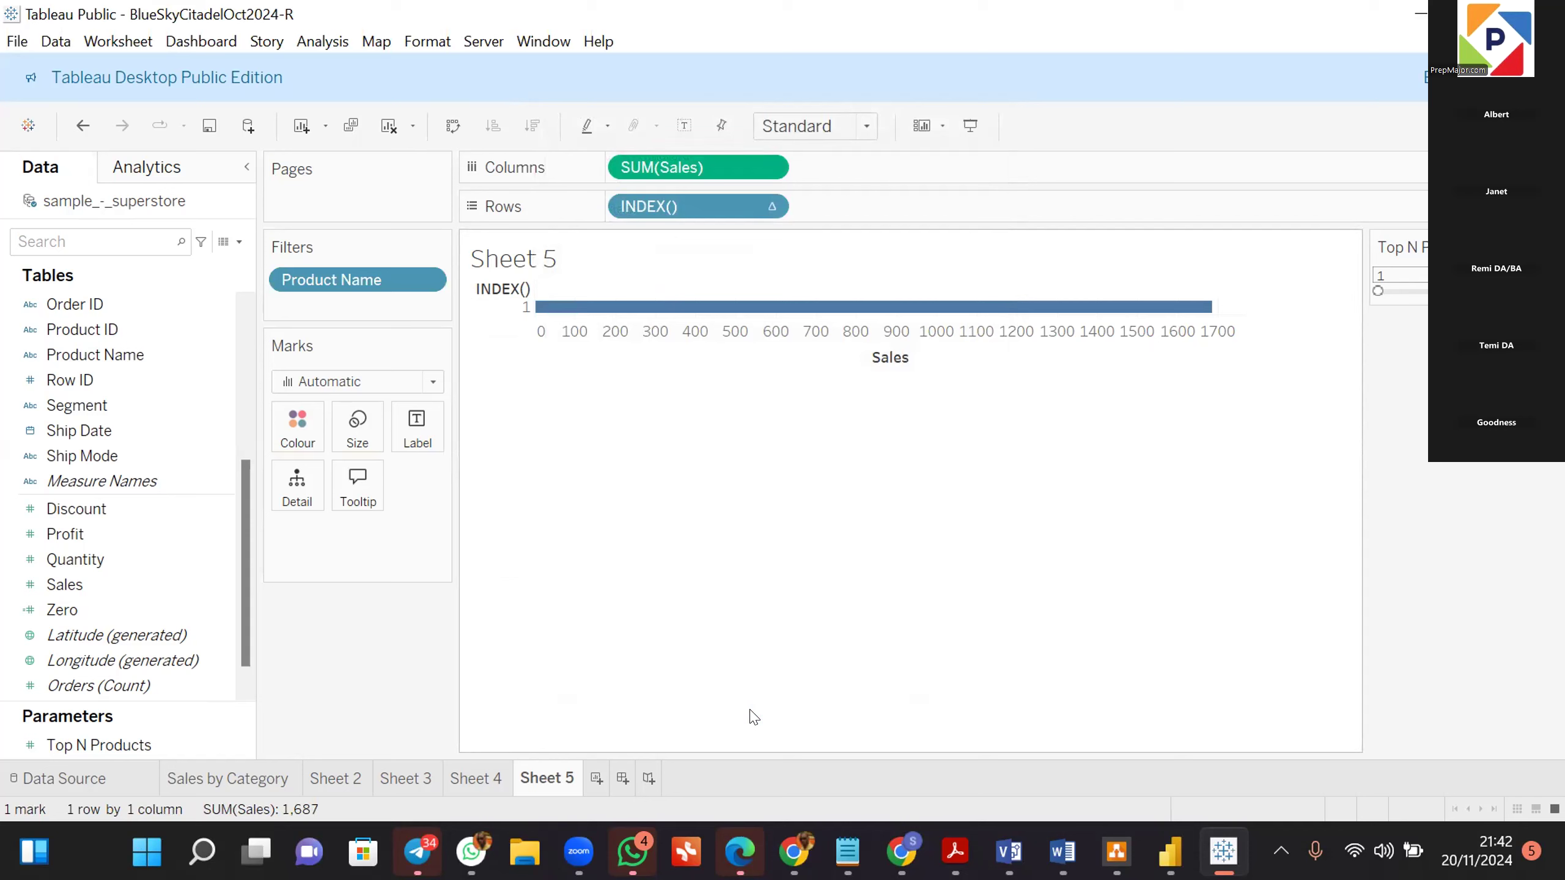
key("ctrl+z")
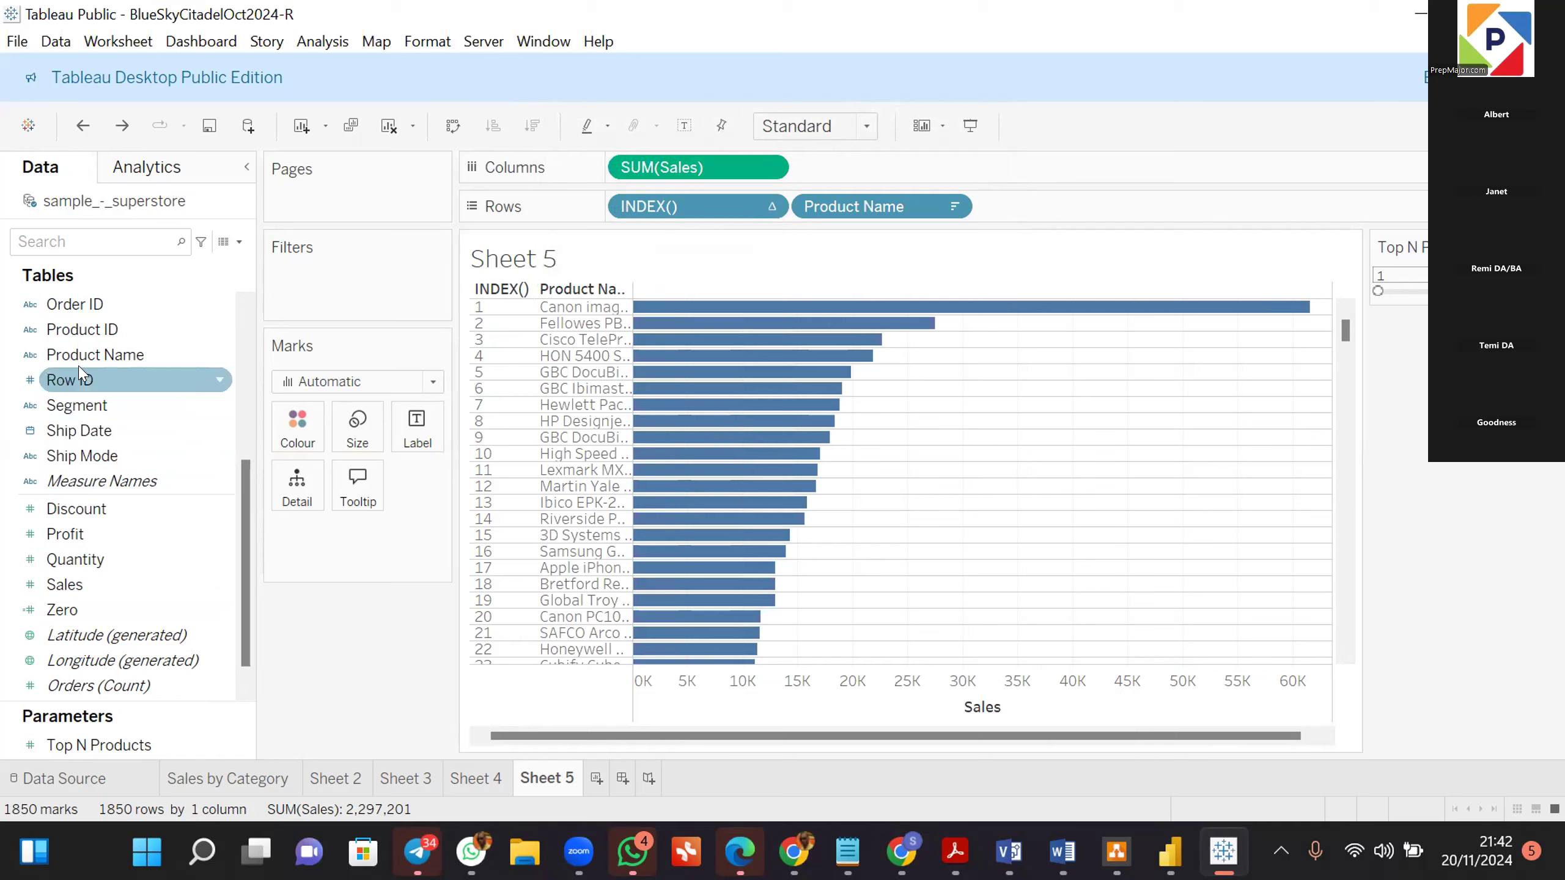
Filter Product Name to the Top N Products parameter by the Count of Category.
left_click_drag(99, 354, 300, 284)
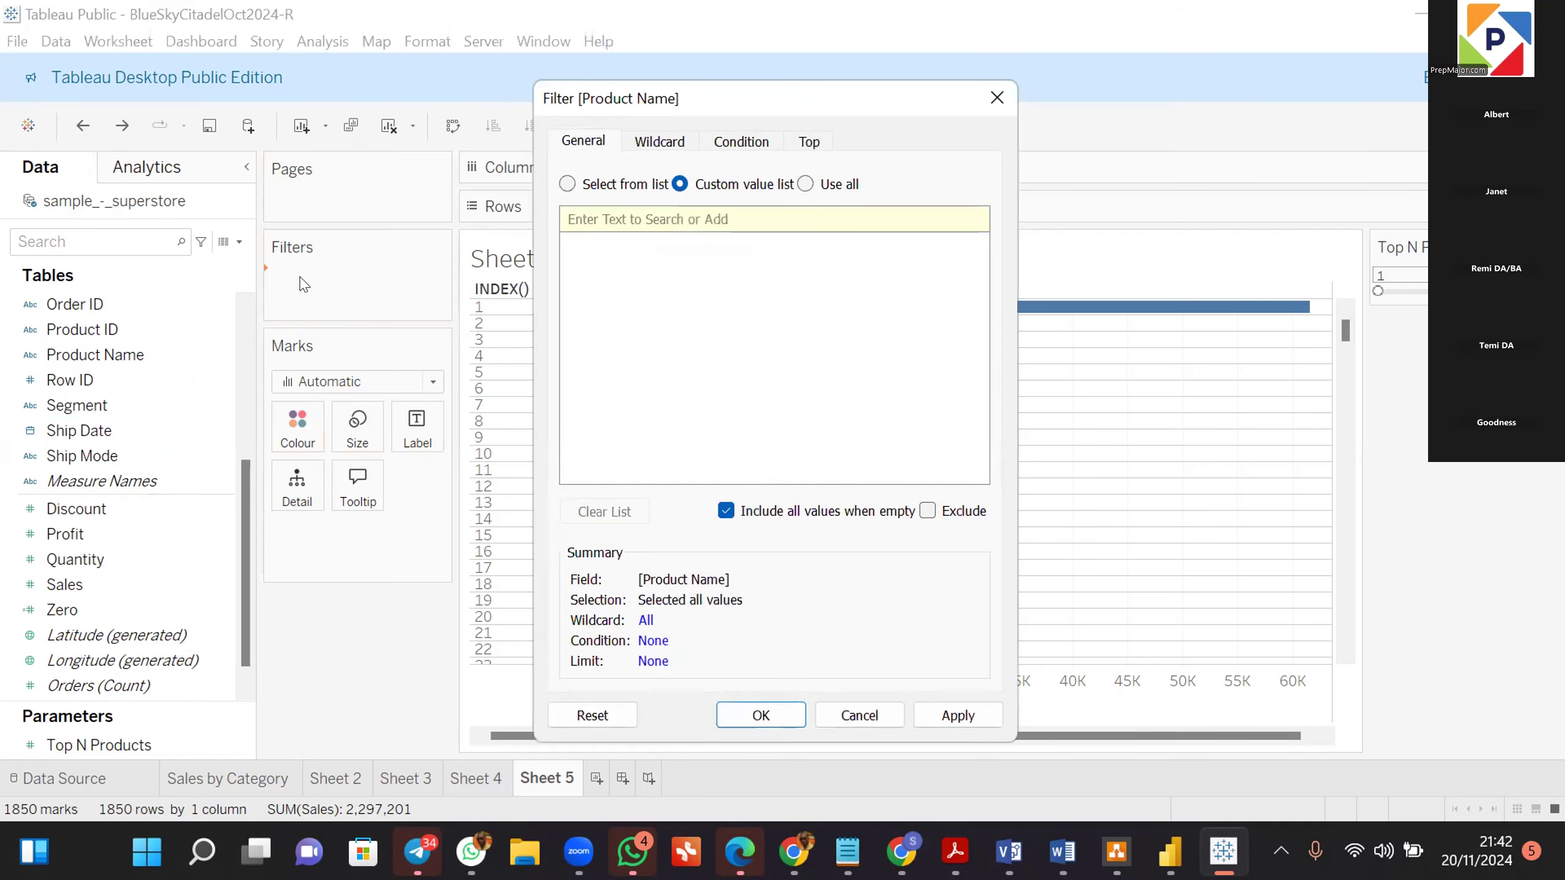
left_click(810, 145)
left_click(568, 198)
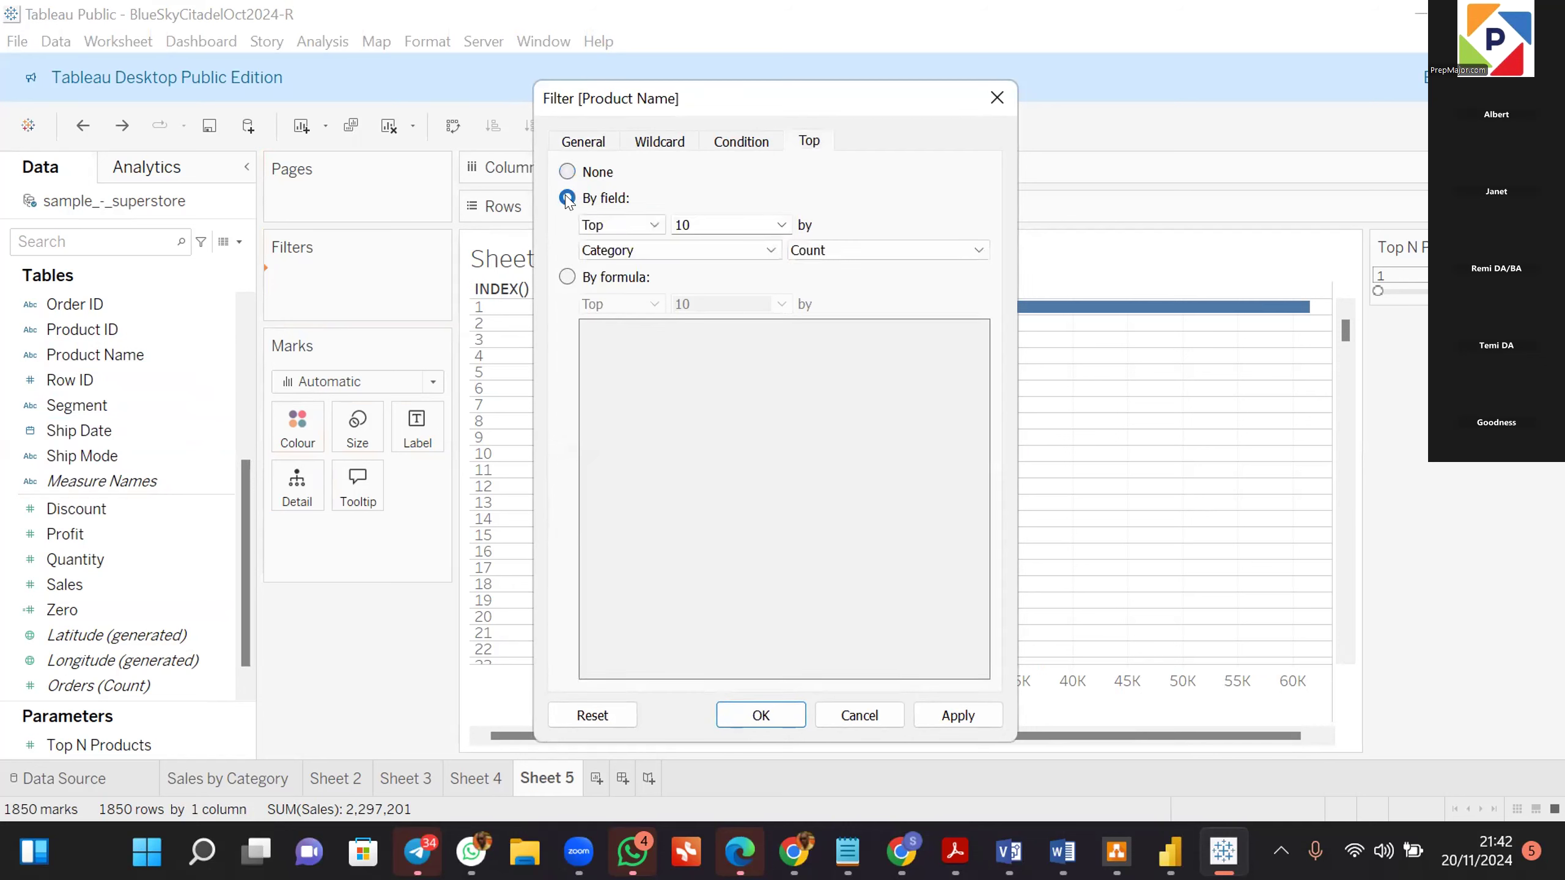
left_click(780, 225)
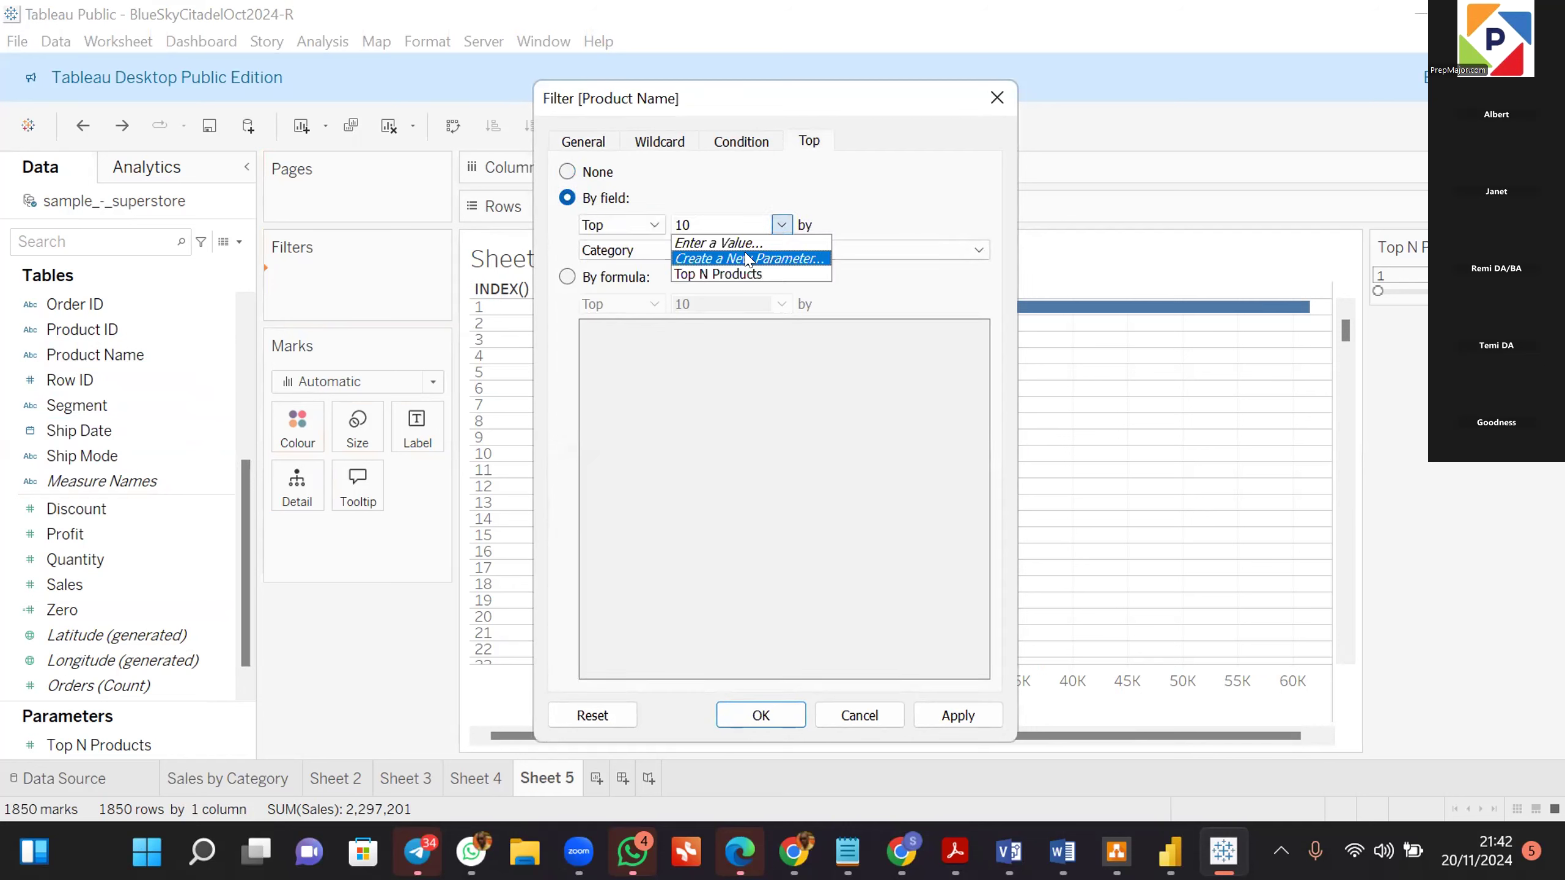
left_click(736, 273)
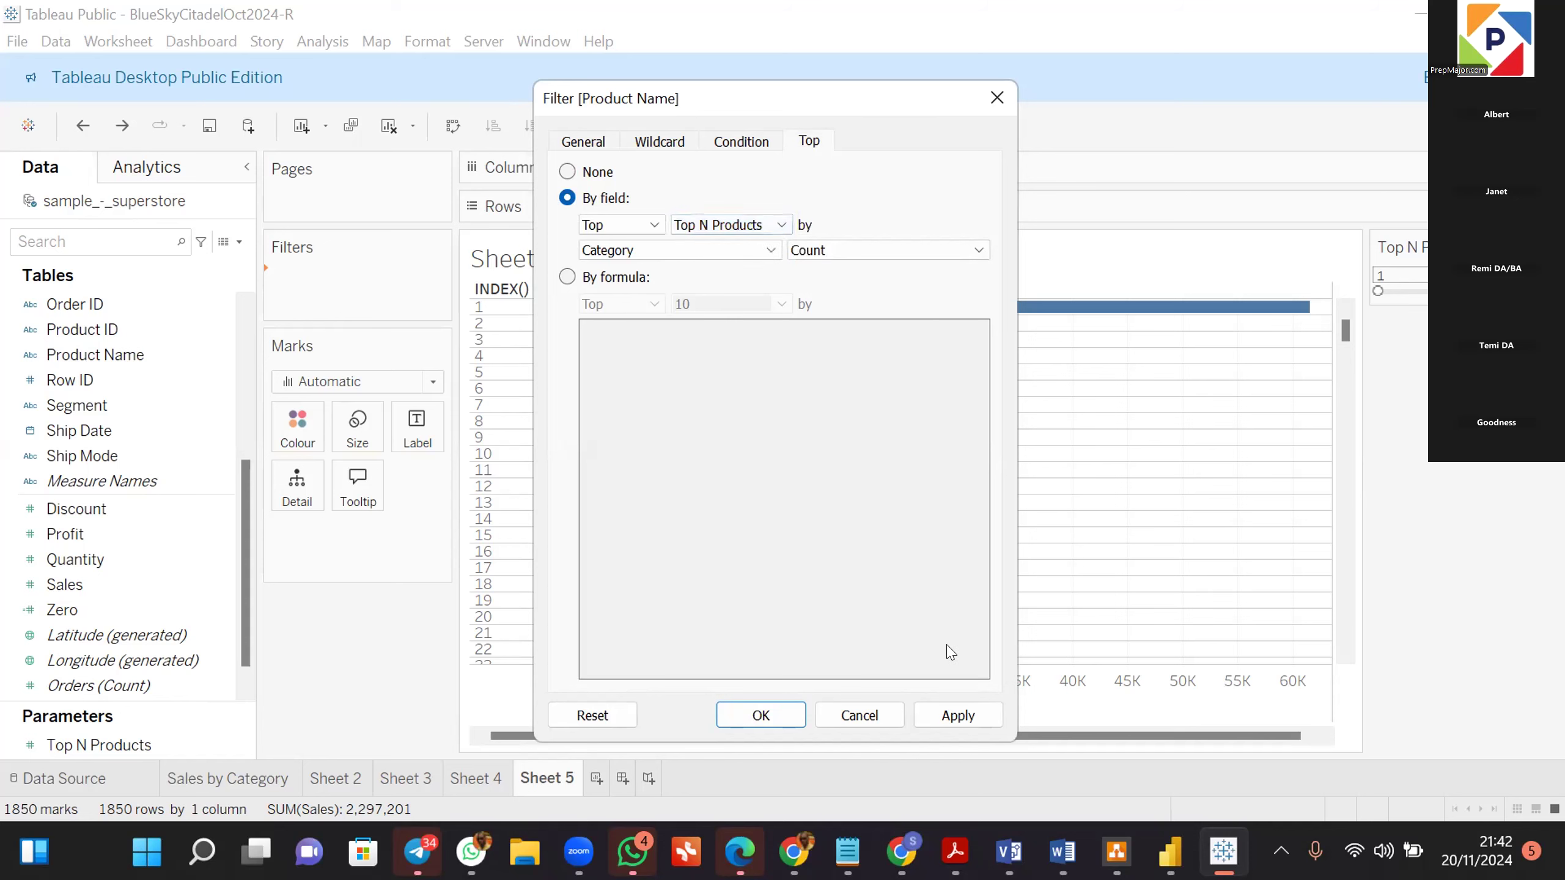
left_click(947, 714)
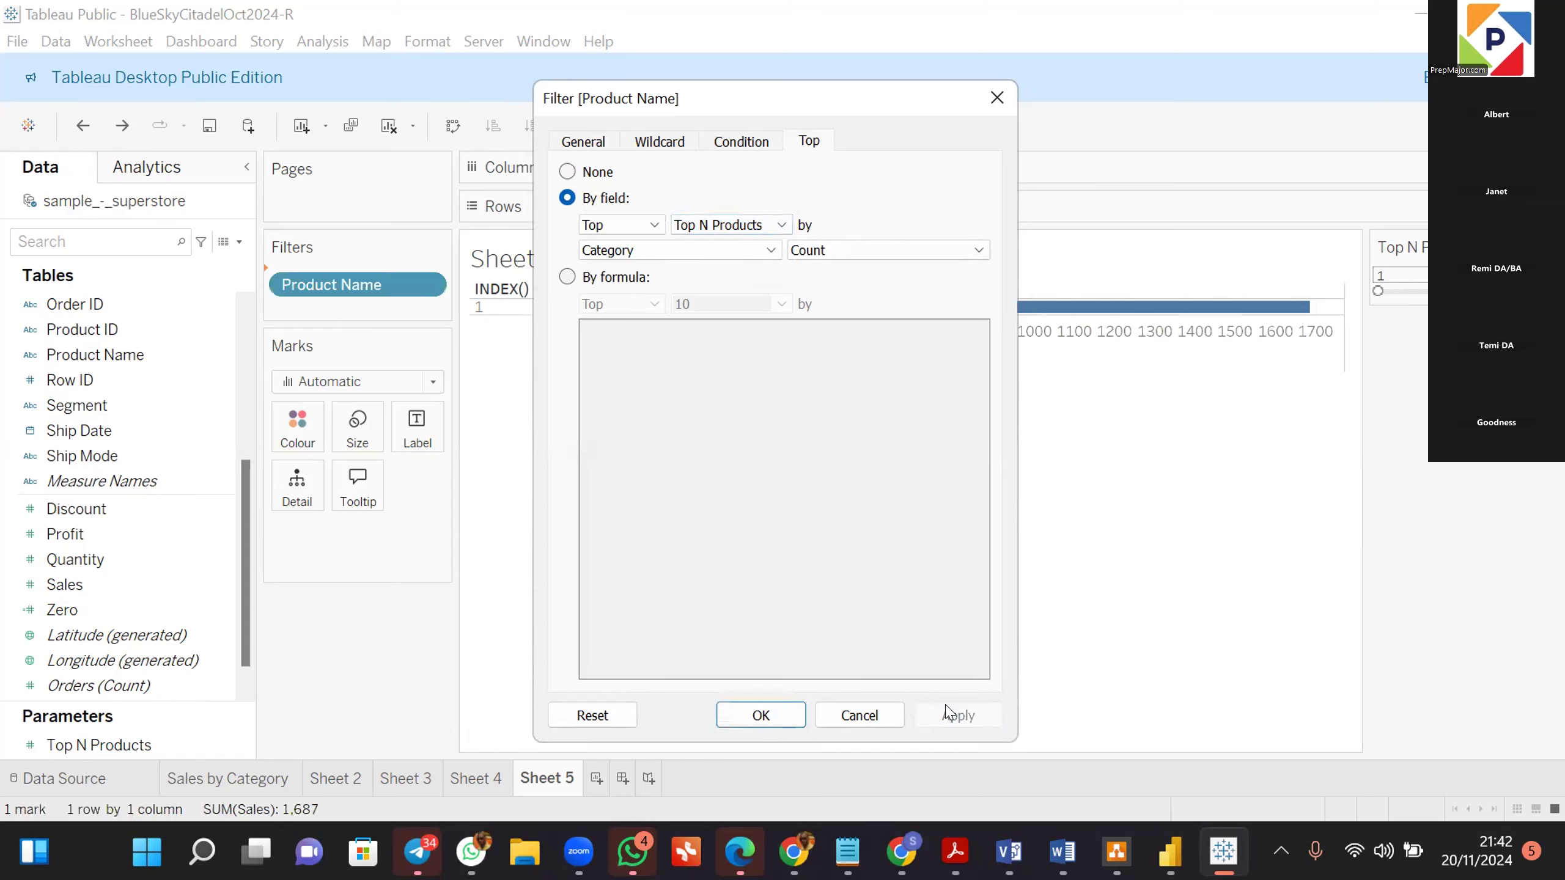
left_click(763, 715)
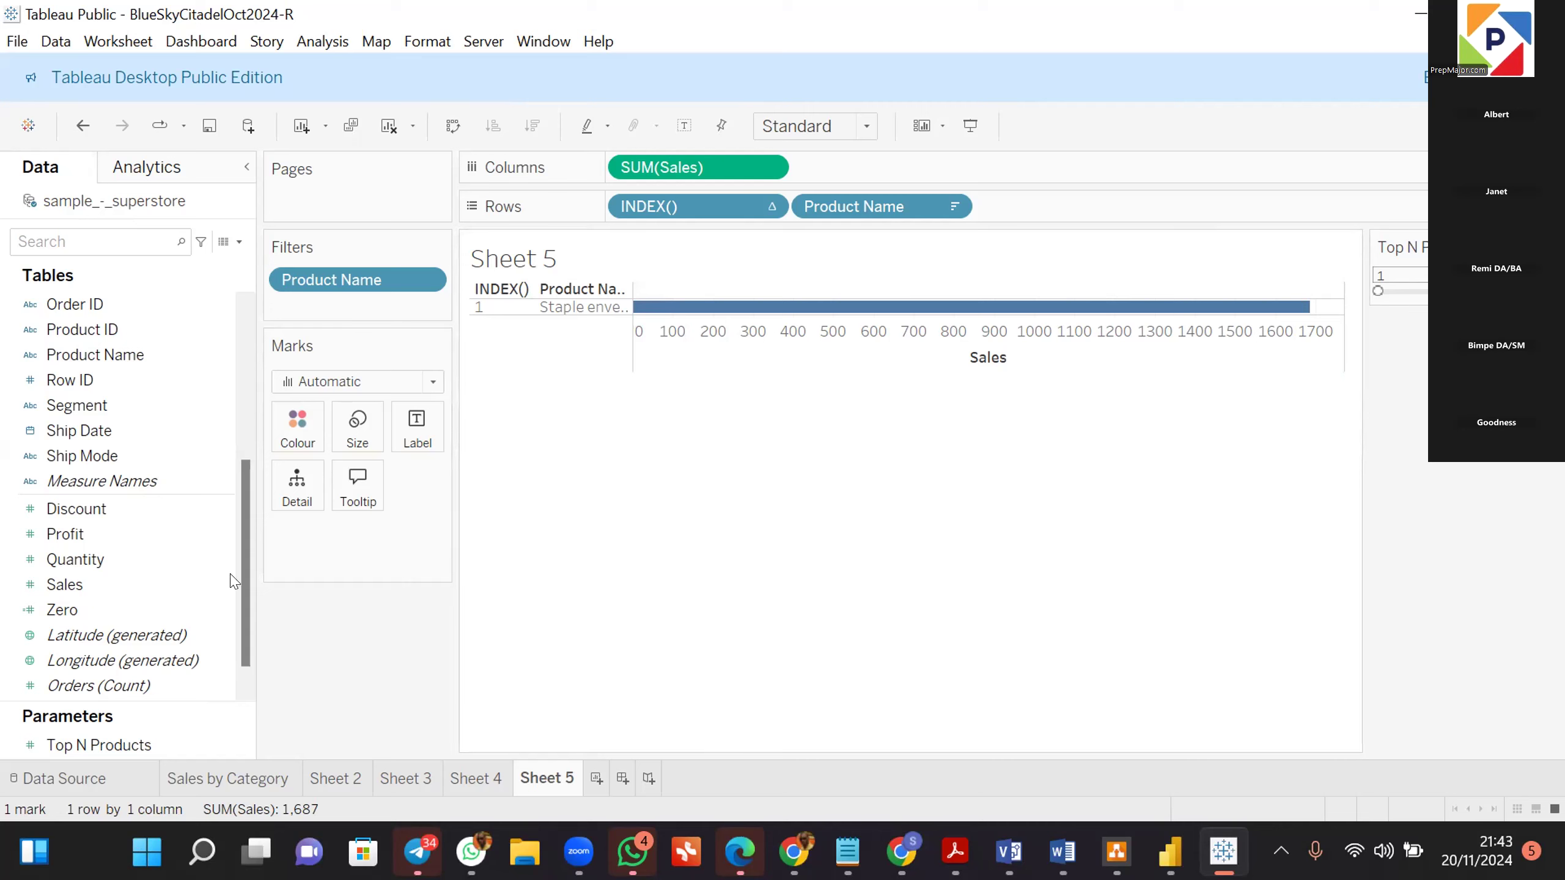
Raise the Top N Products parameter to 25 and look through the ranked product bars.
scroll(234, 581, "down", 1)
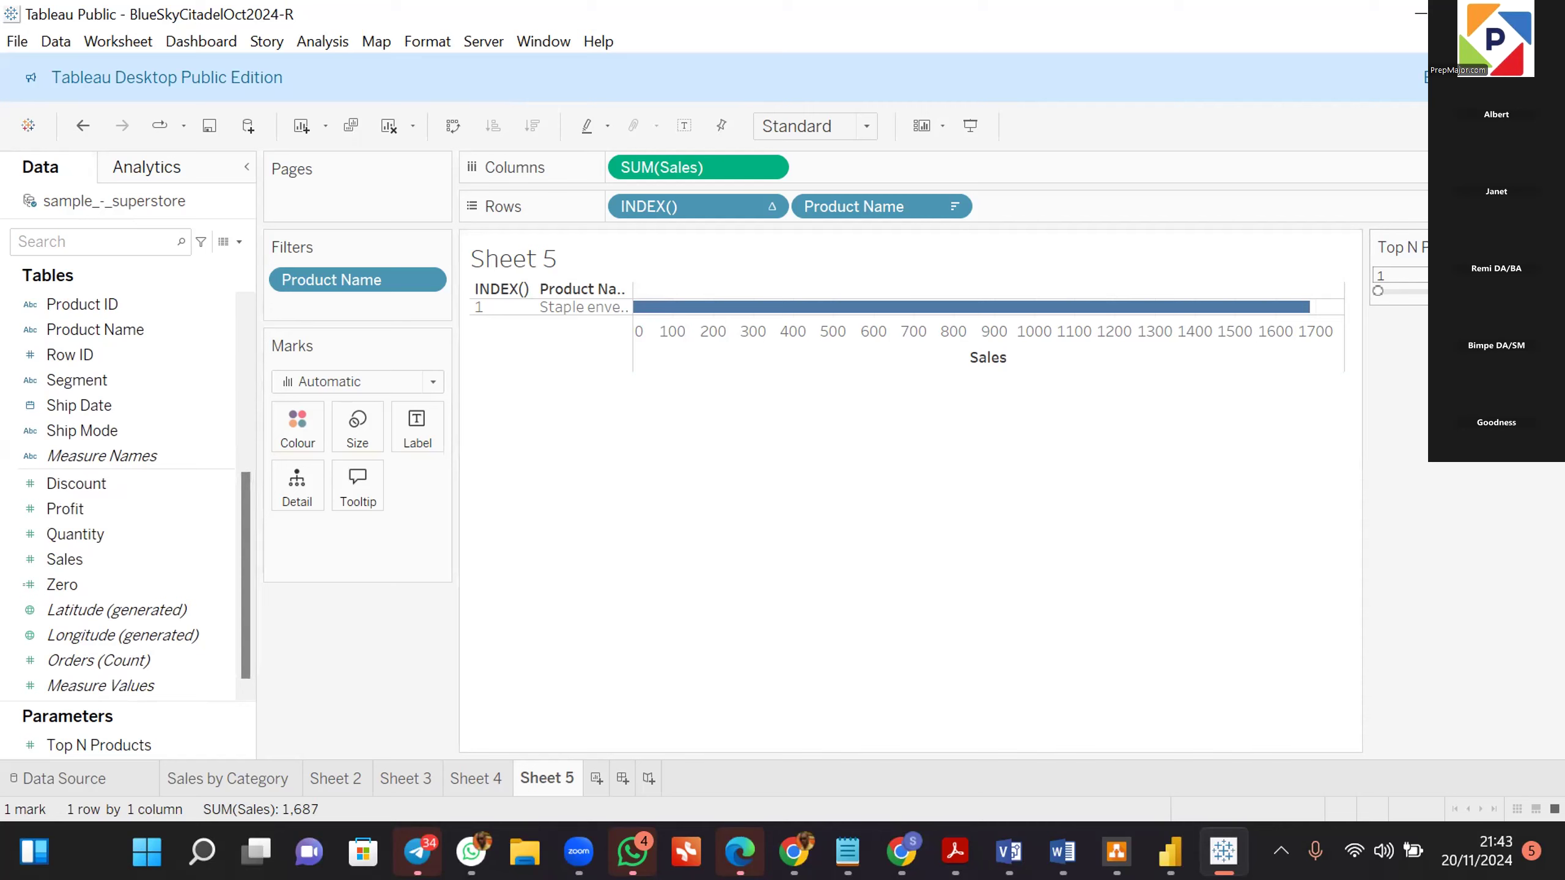
left_click_drag(1379, 291, 1406, 294)
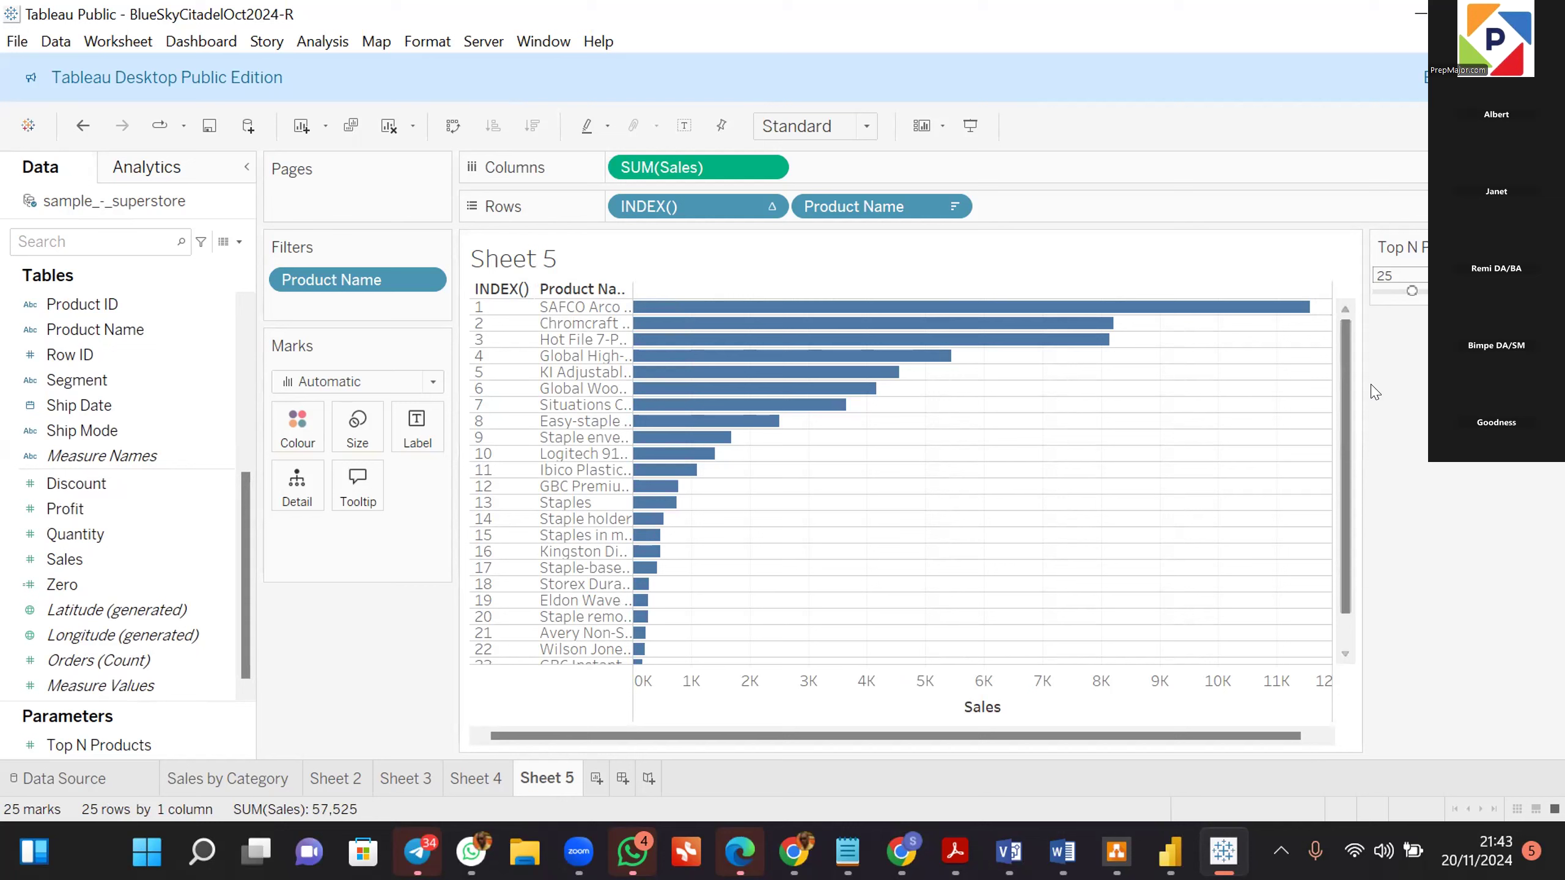
left_click_drag(1344, 397, 1362, 531)
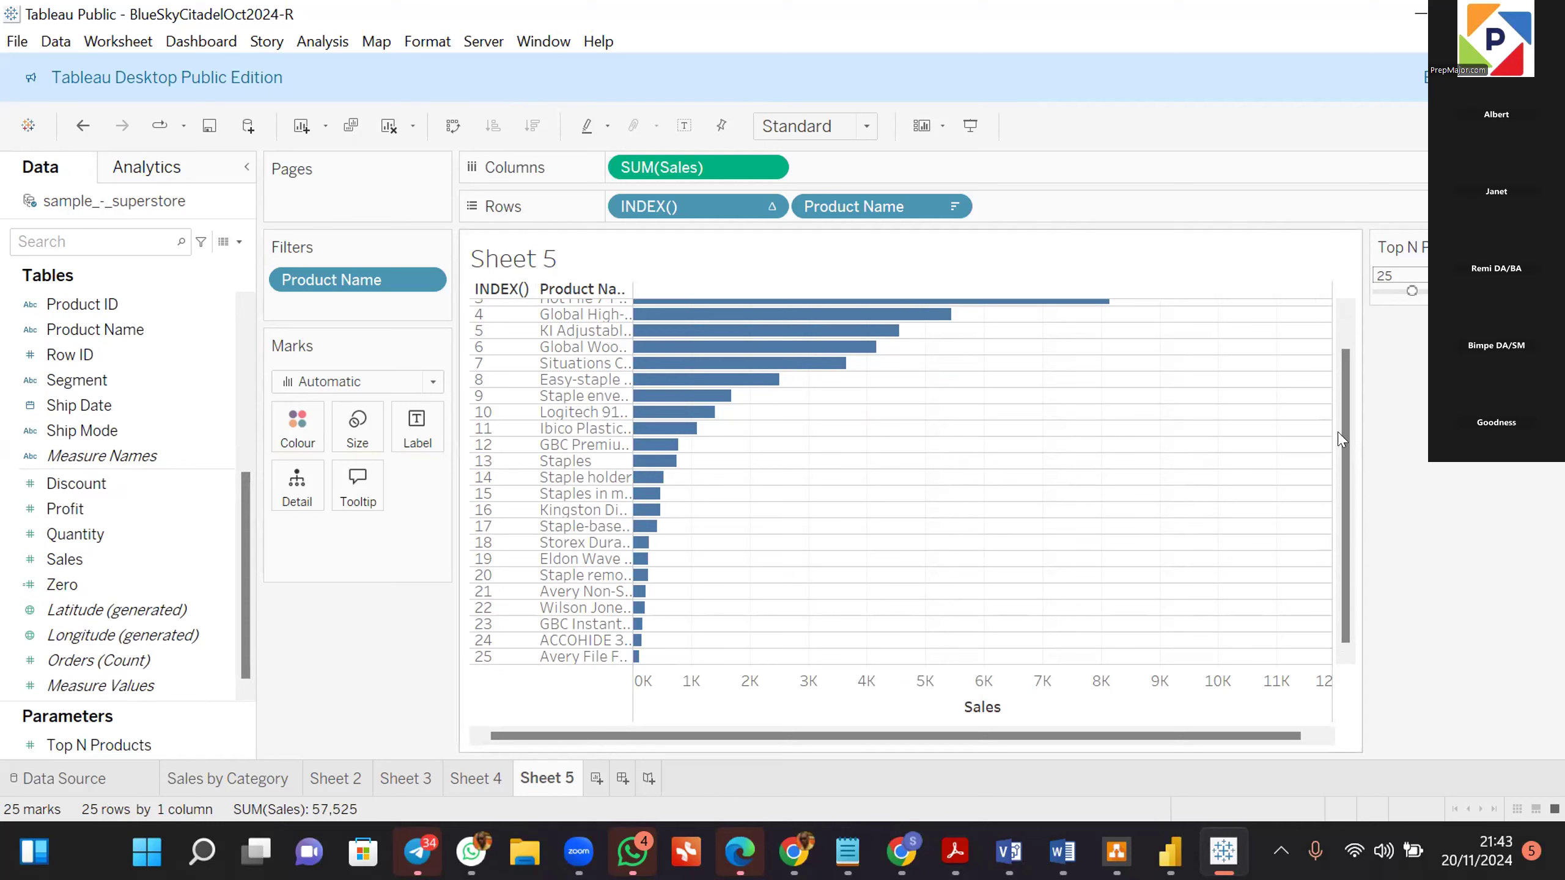
left_click_drag(1345, 437, 1349, 349)
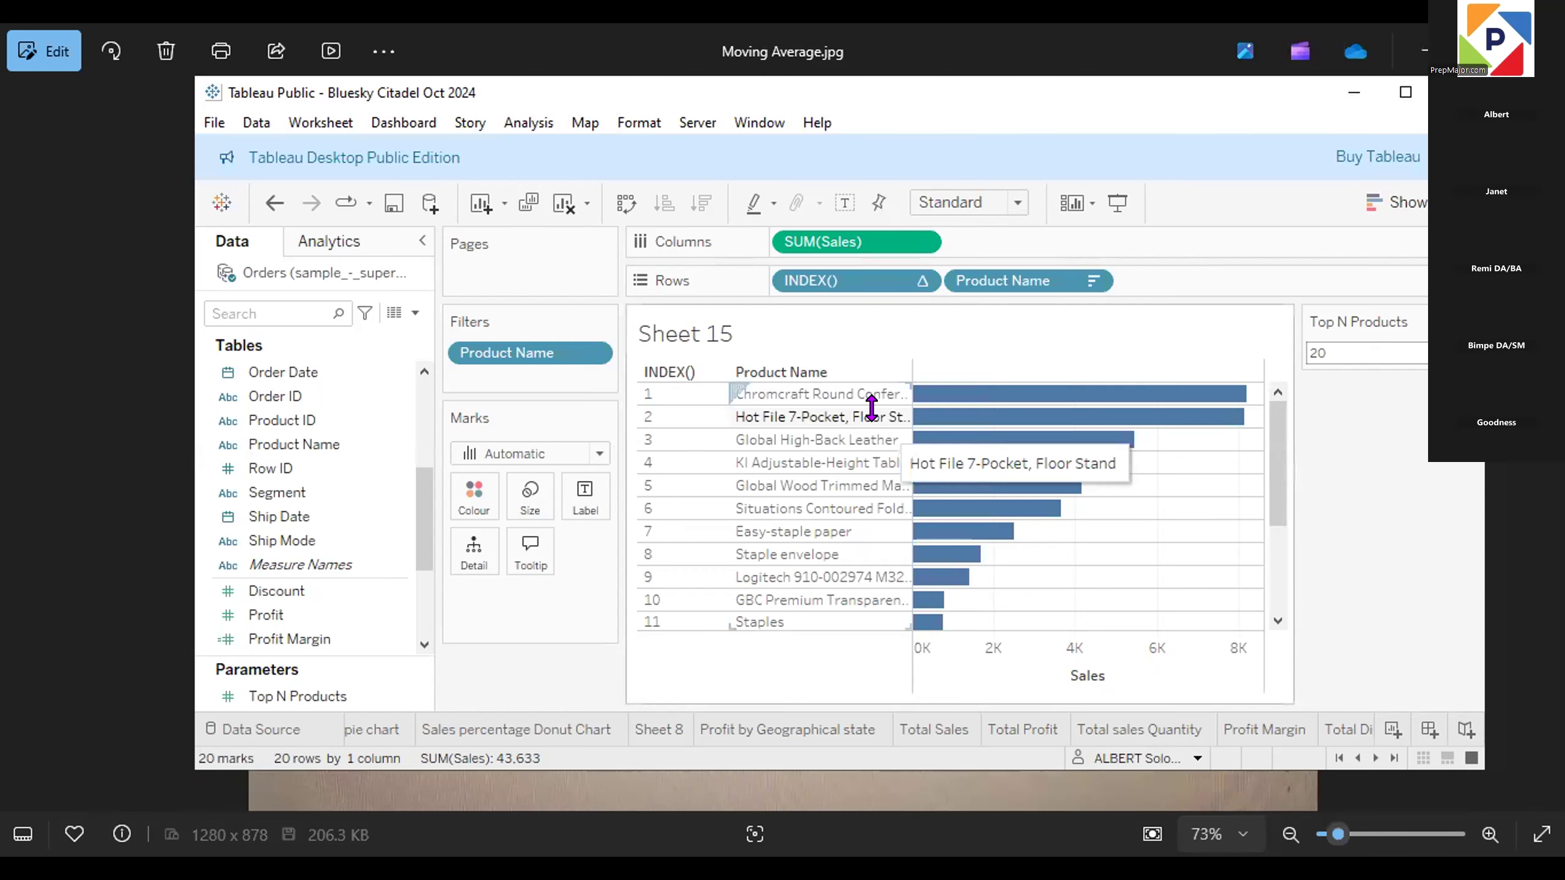
Maximize the Bluesky Citadel Oct 2024 workbook window and hide the field labels for rows on Sheet 15.
left_click(1399, 90)
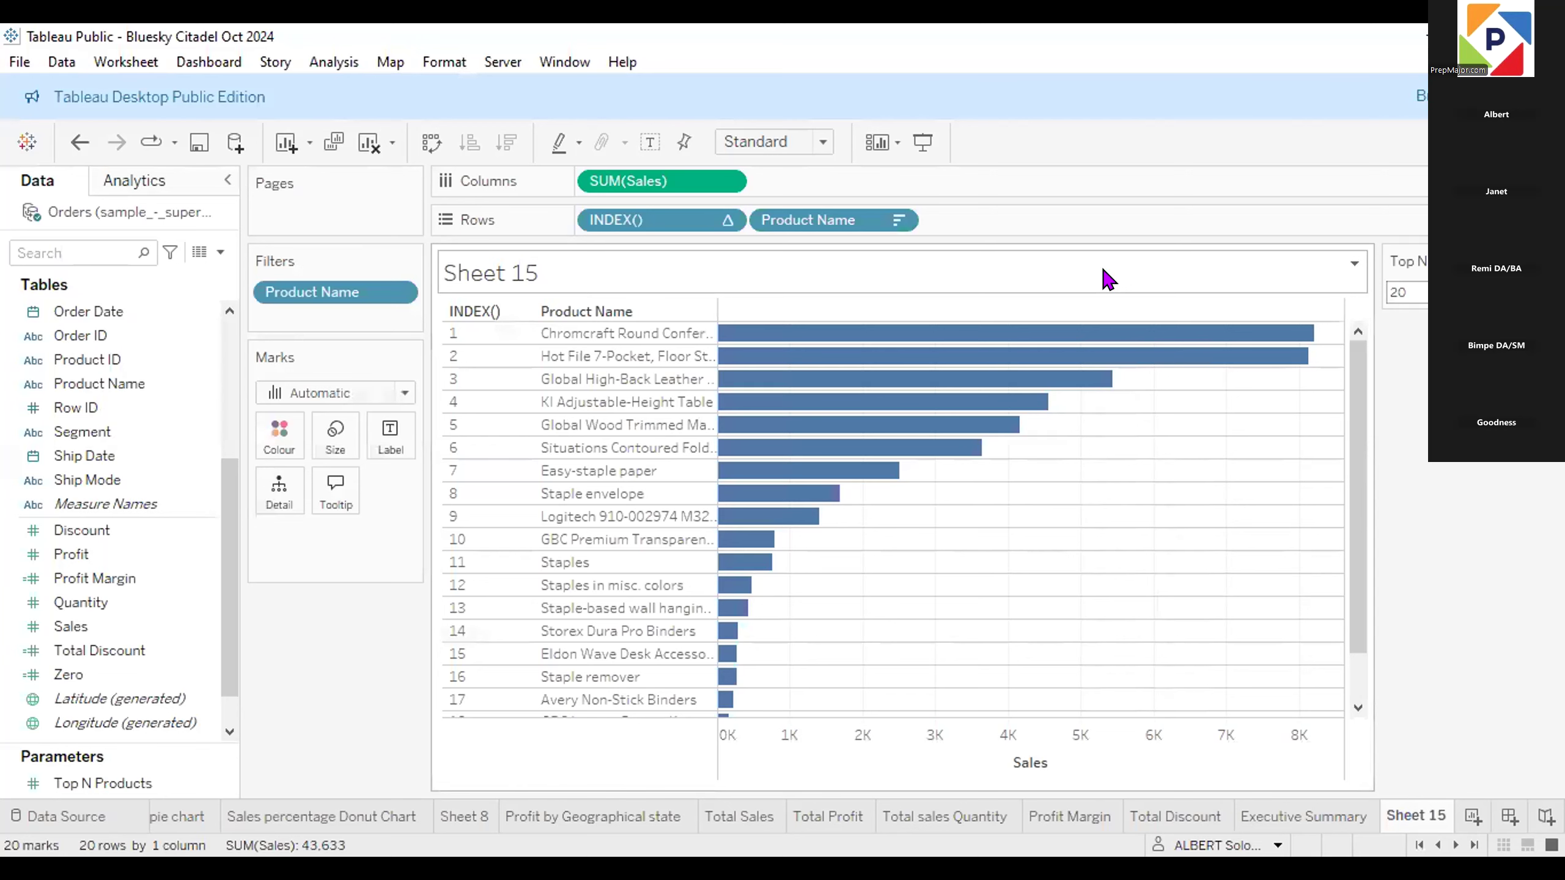
left_click_drag(1359, 466, 1343, 409)
right_click(482, 313)
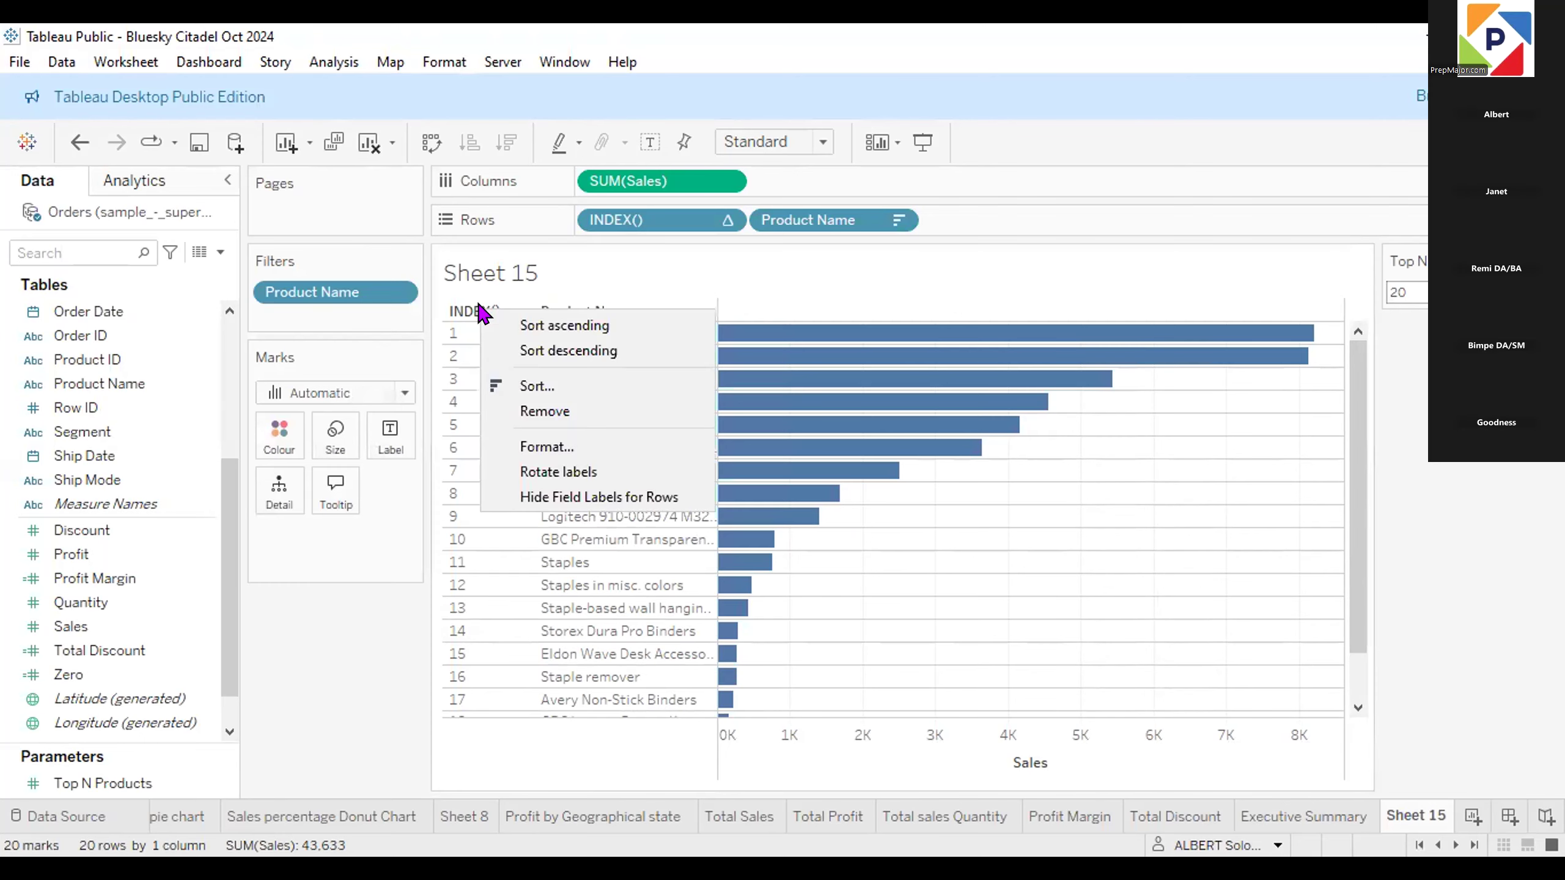
left_click(501, 313)
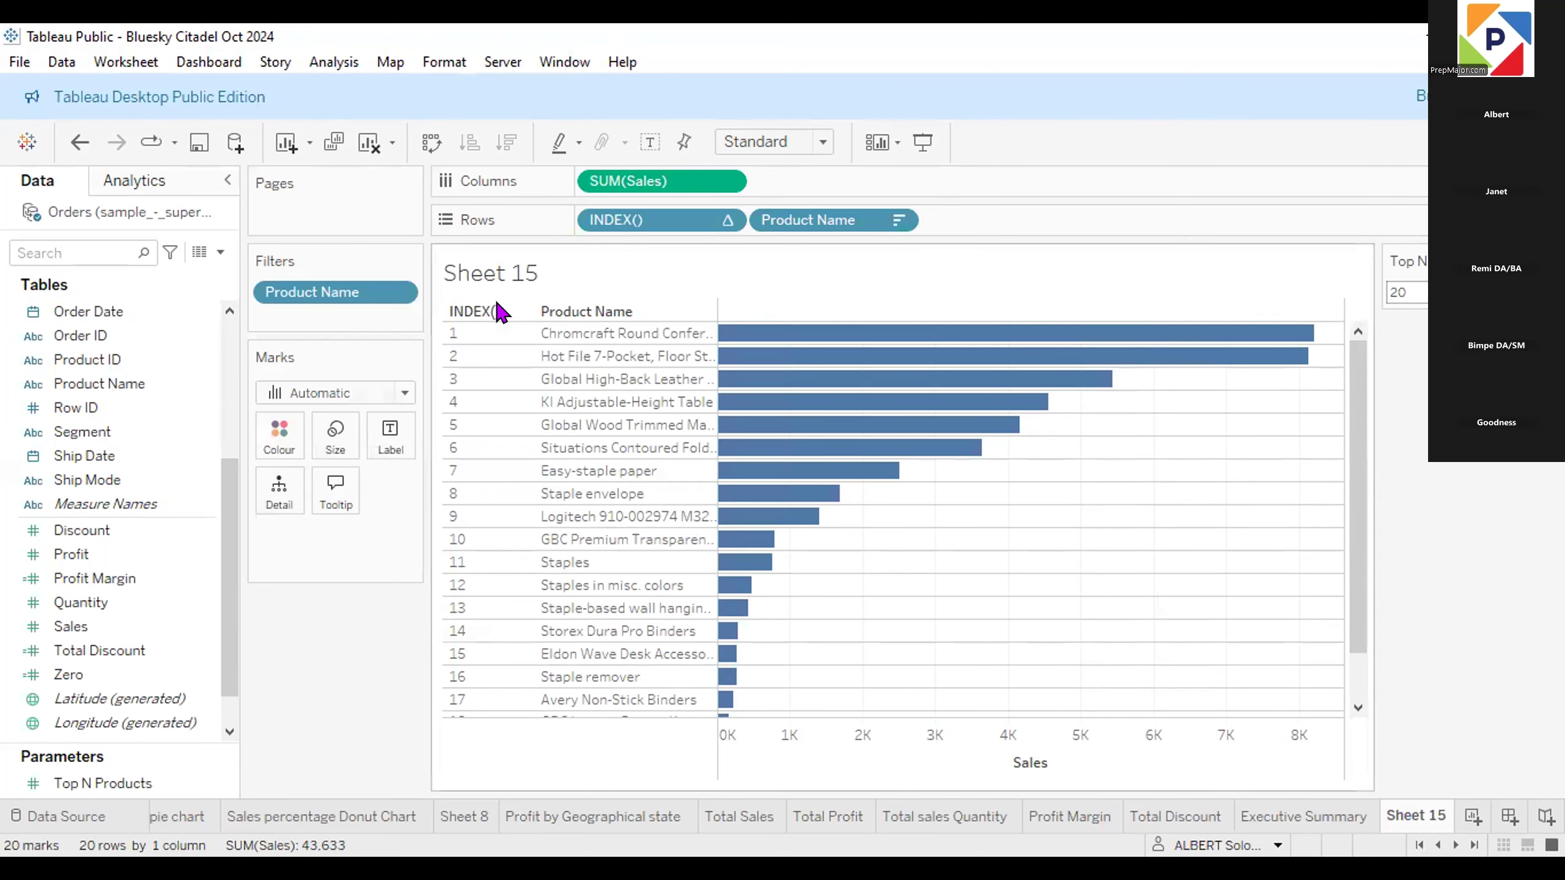
right_click(501, 312)
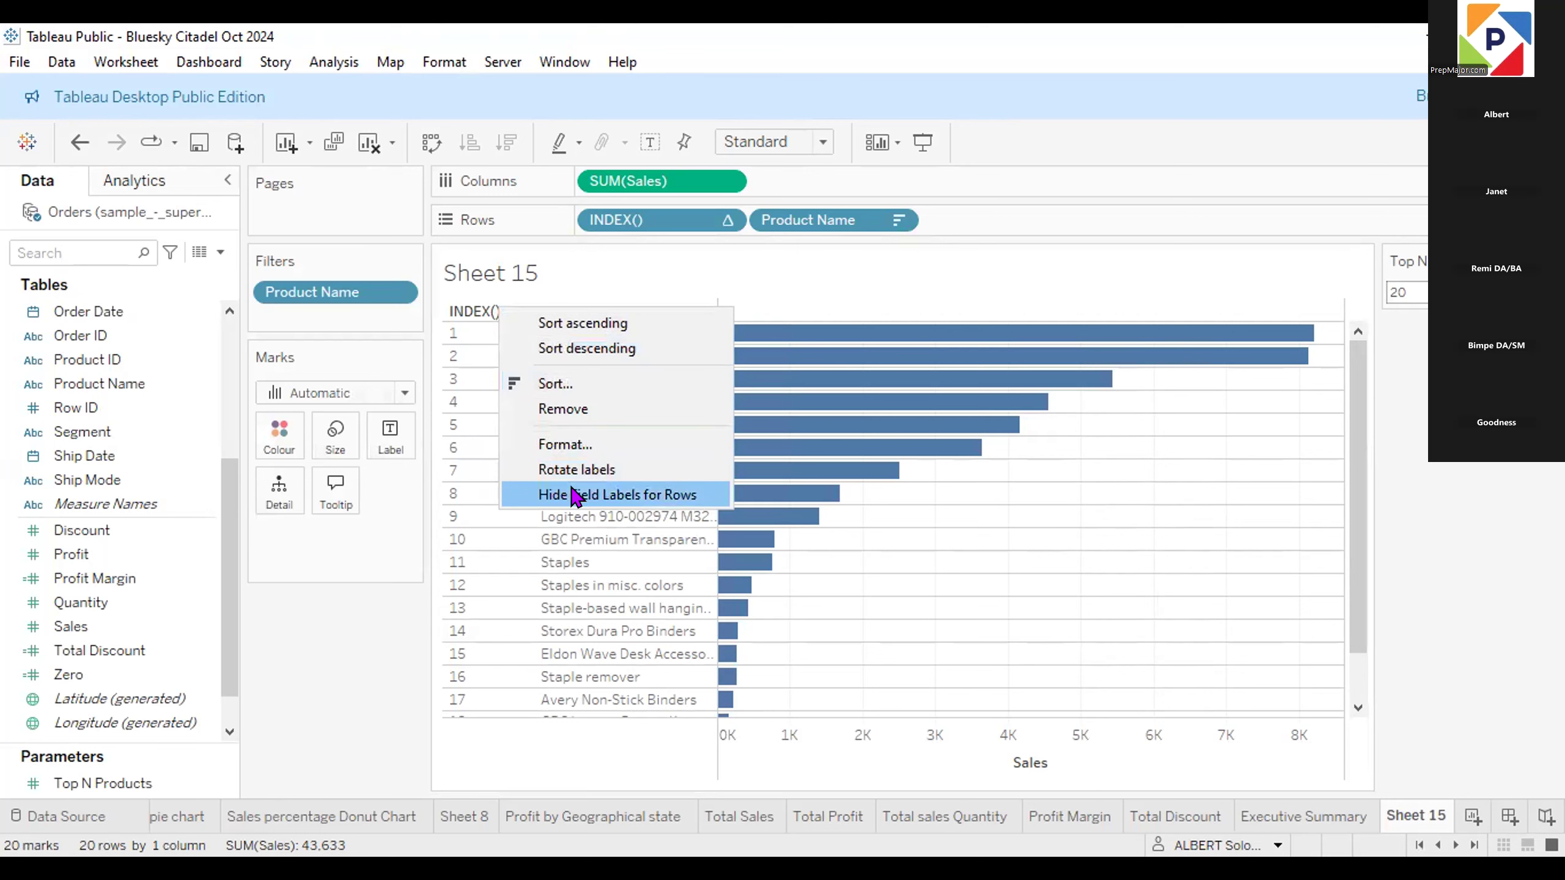
left_click(576, 495)
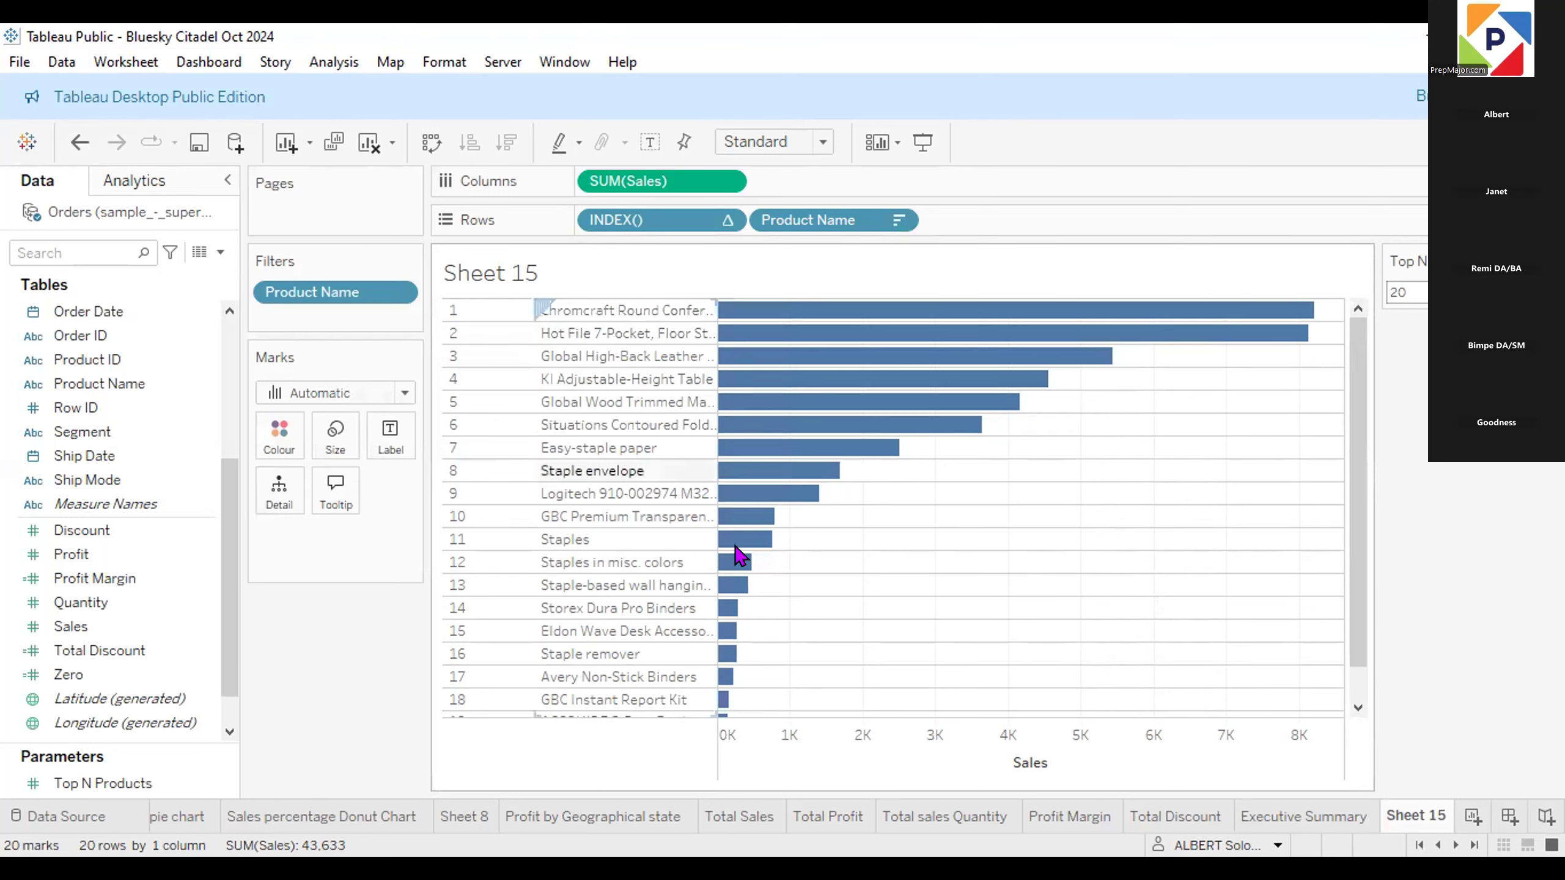
Hide the header of the Sales axis below the Sheet 15 bars.
left_click(963, 743)
right_click(967, 750)
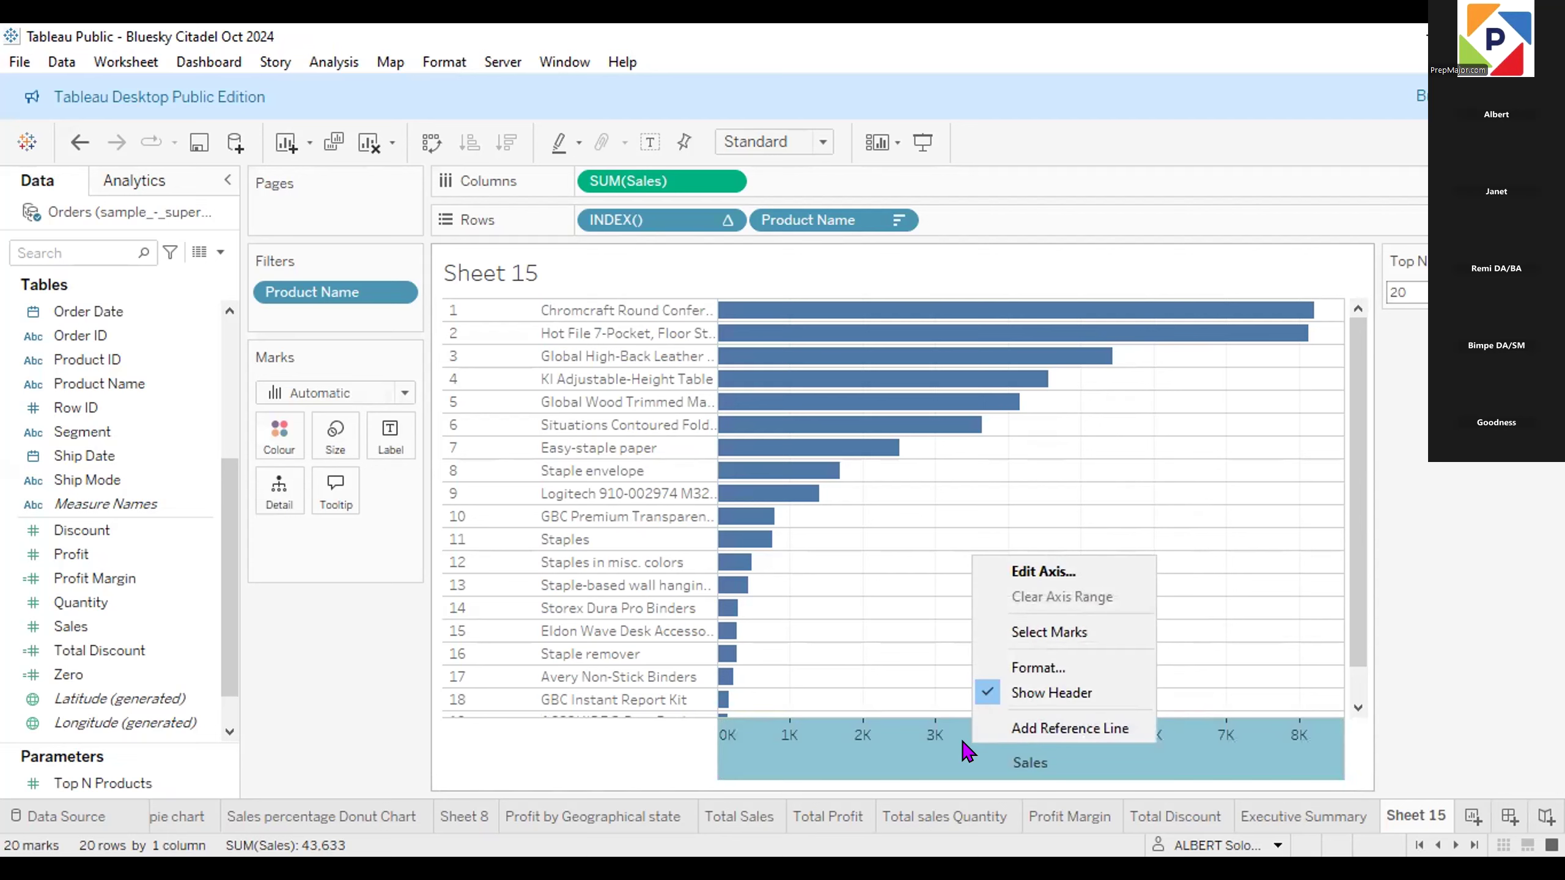
left_click(1053, 697)
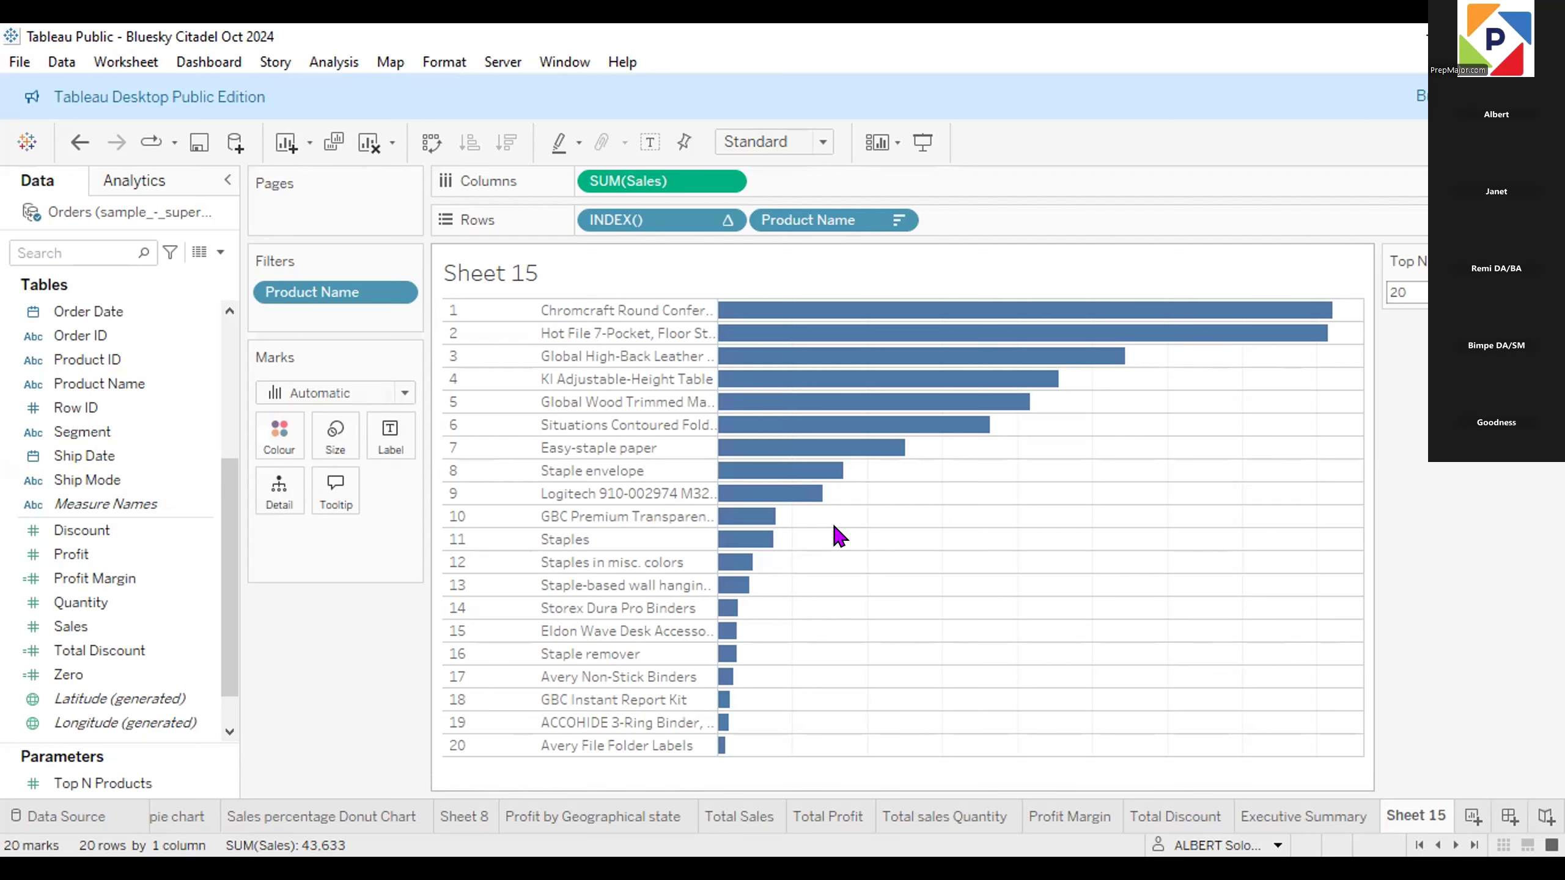
Add Sales as the label on the product bars of Sheet 15.
mouse_move(835, 325)
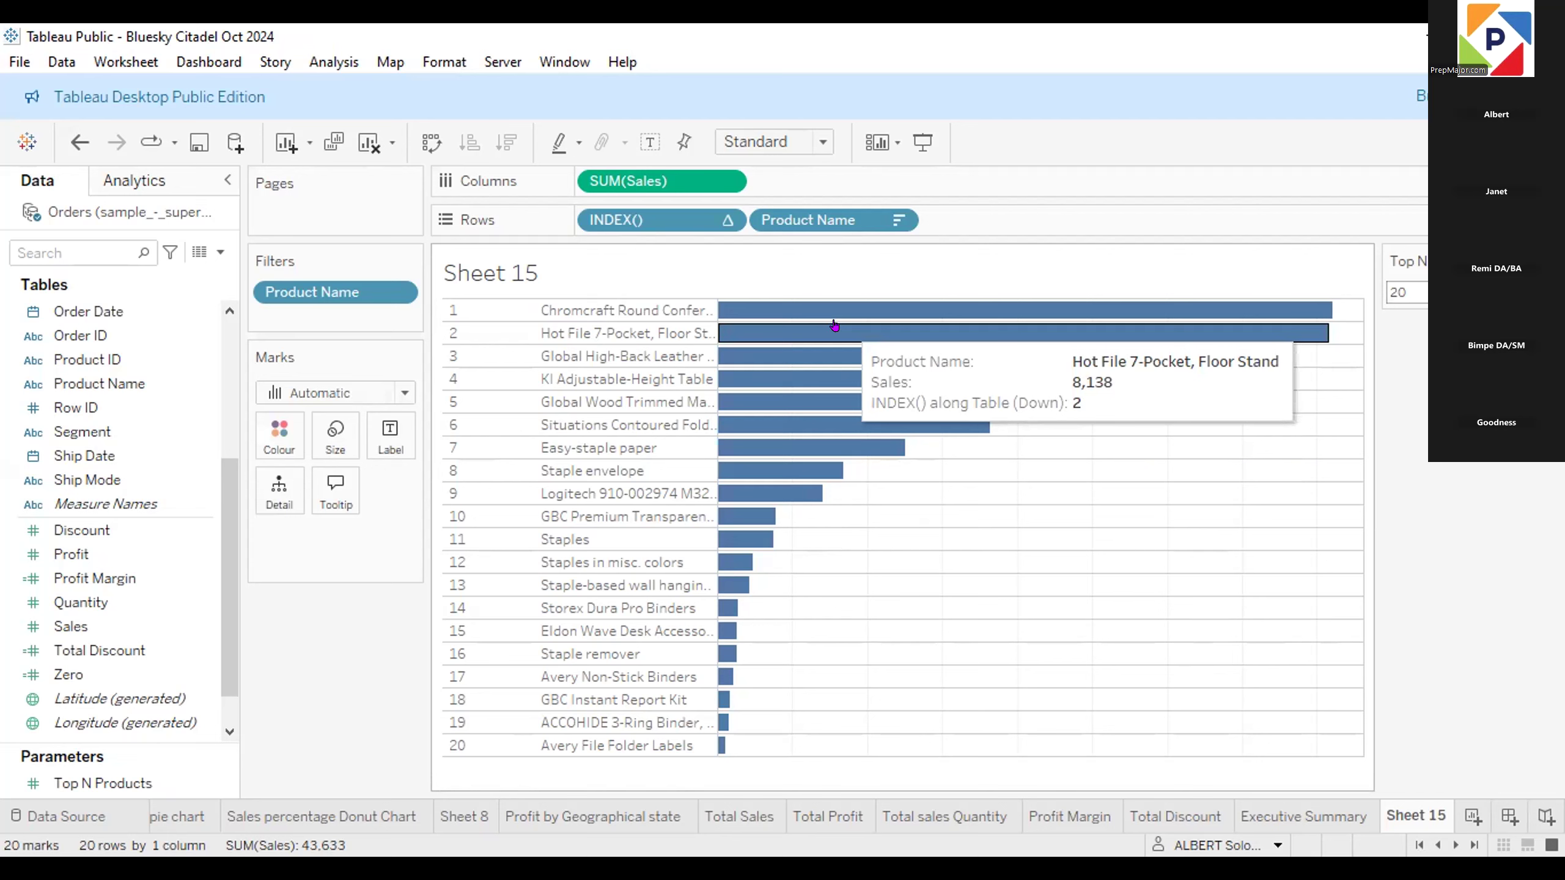
left_click(82, 615)
left_click_drag(114, 624, 388, 424)
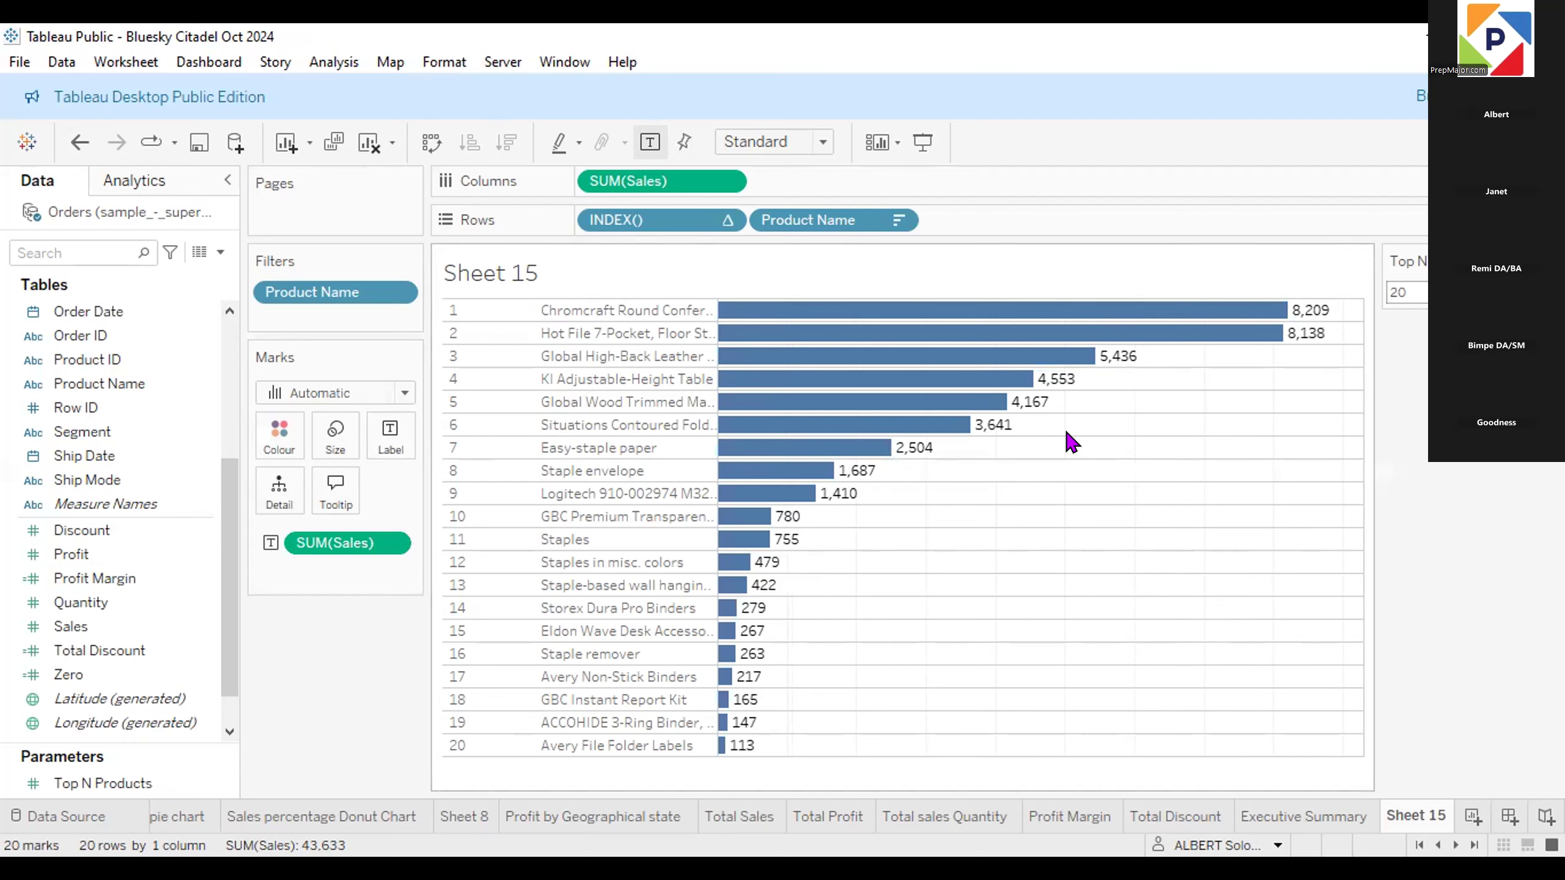
Format the SUM(Sales) pane numbers as Currency (Custom) with 0 decimal places and display units of Thousands (K).
right_click(906, 421)
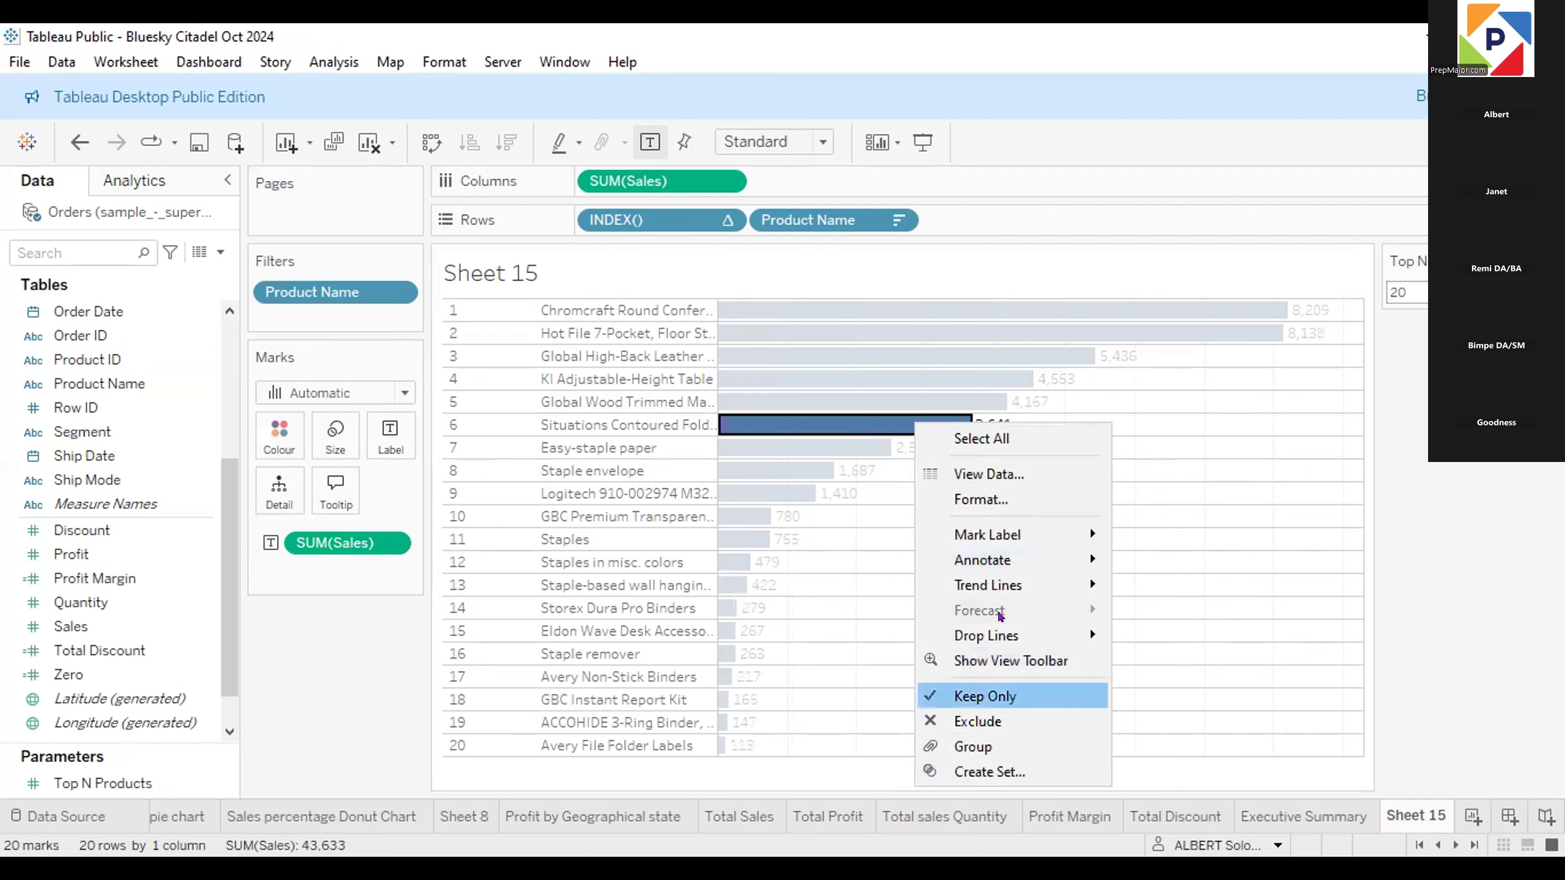
left_click(997, 493)
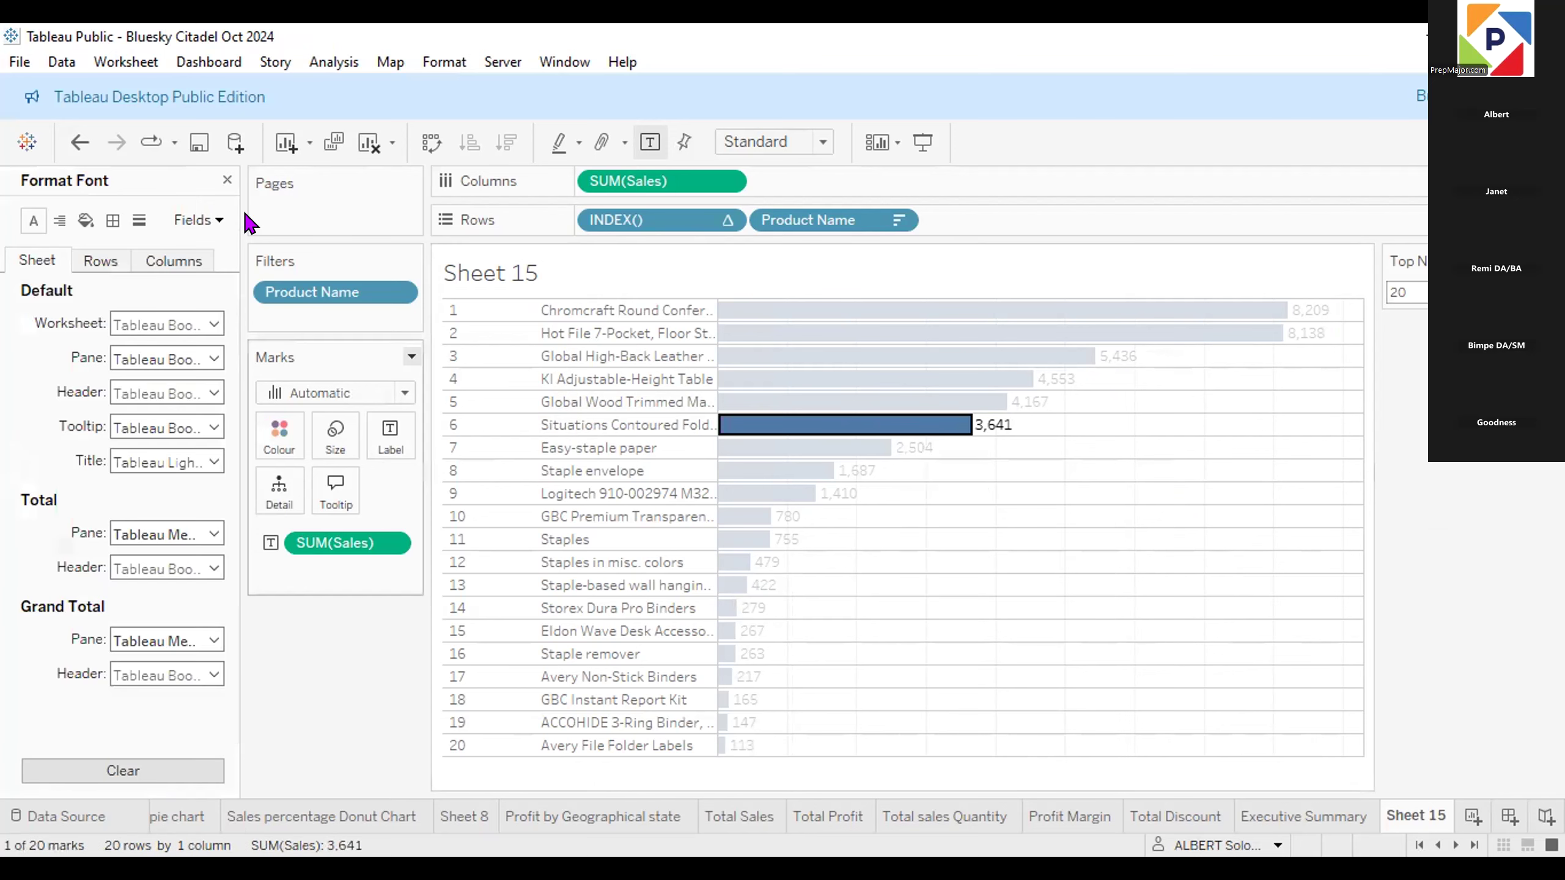
left_click(211, 221)
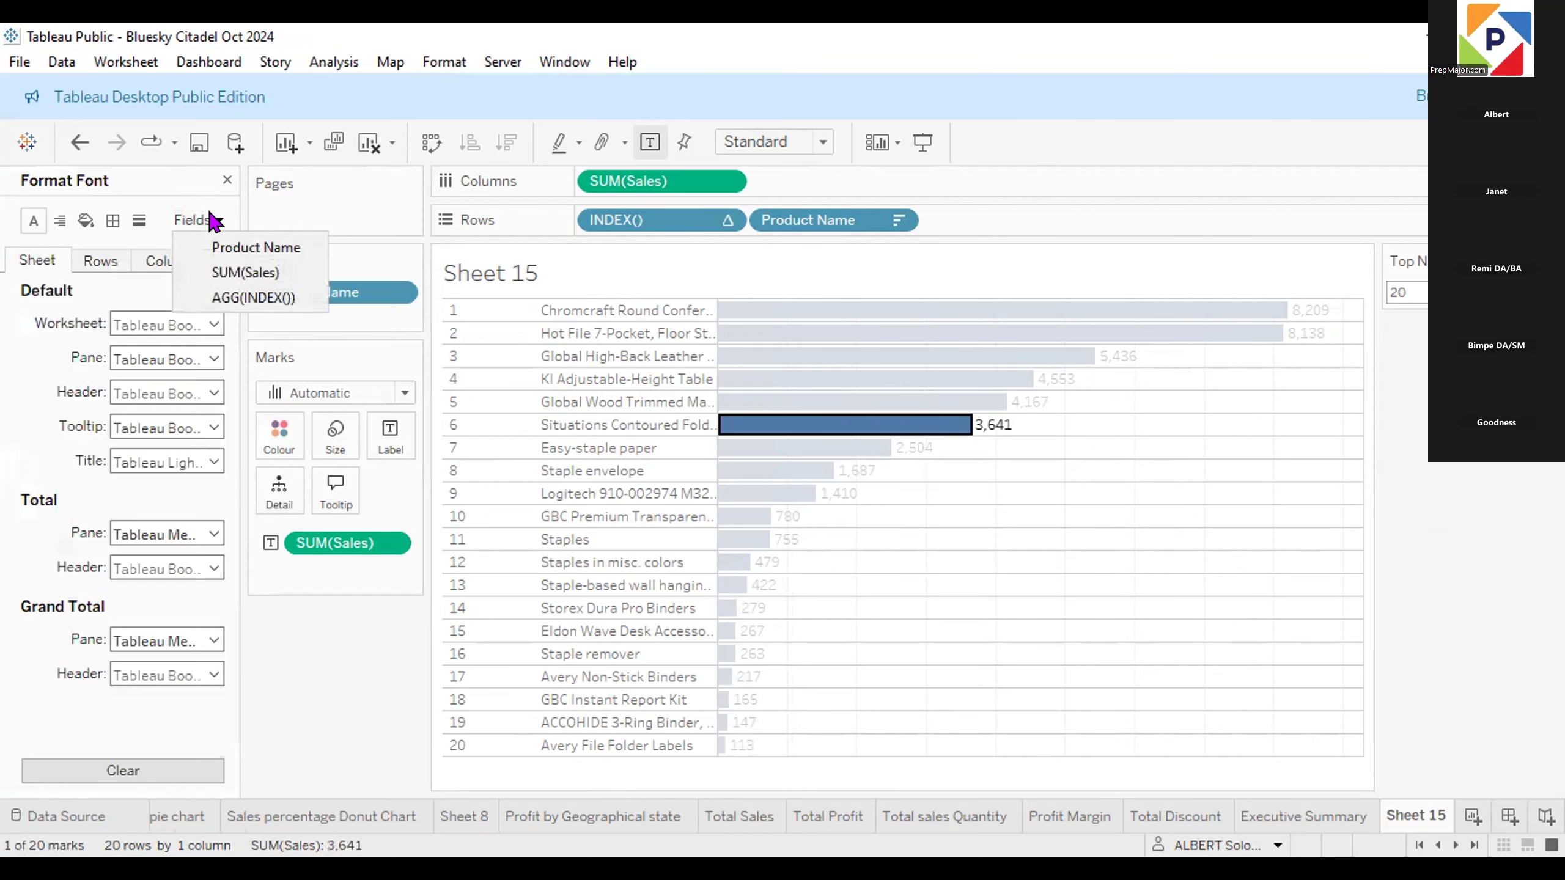
left_click(244, 273)
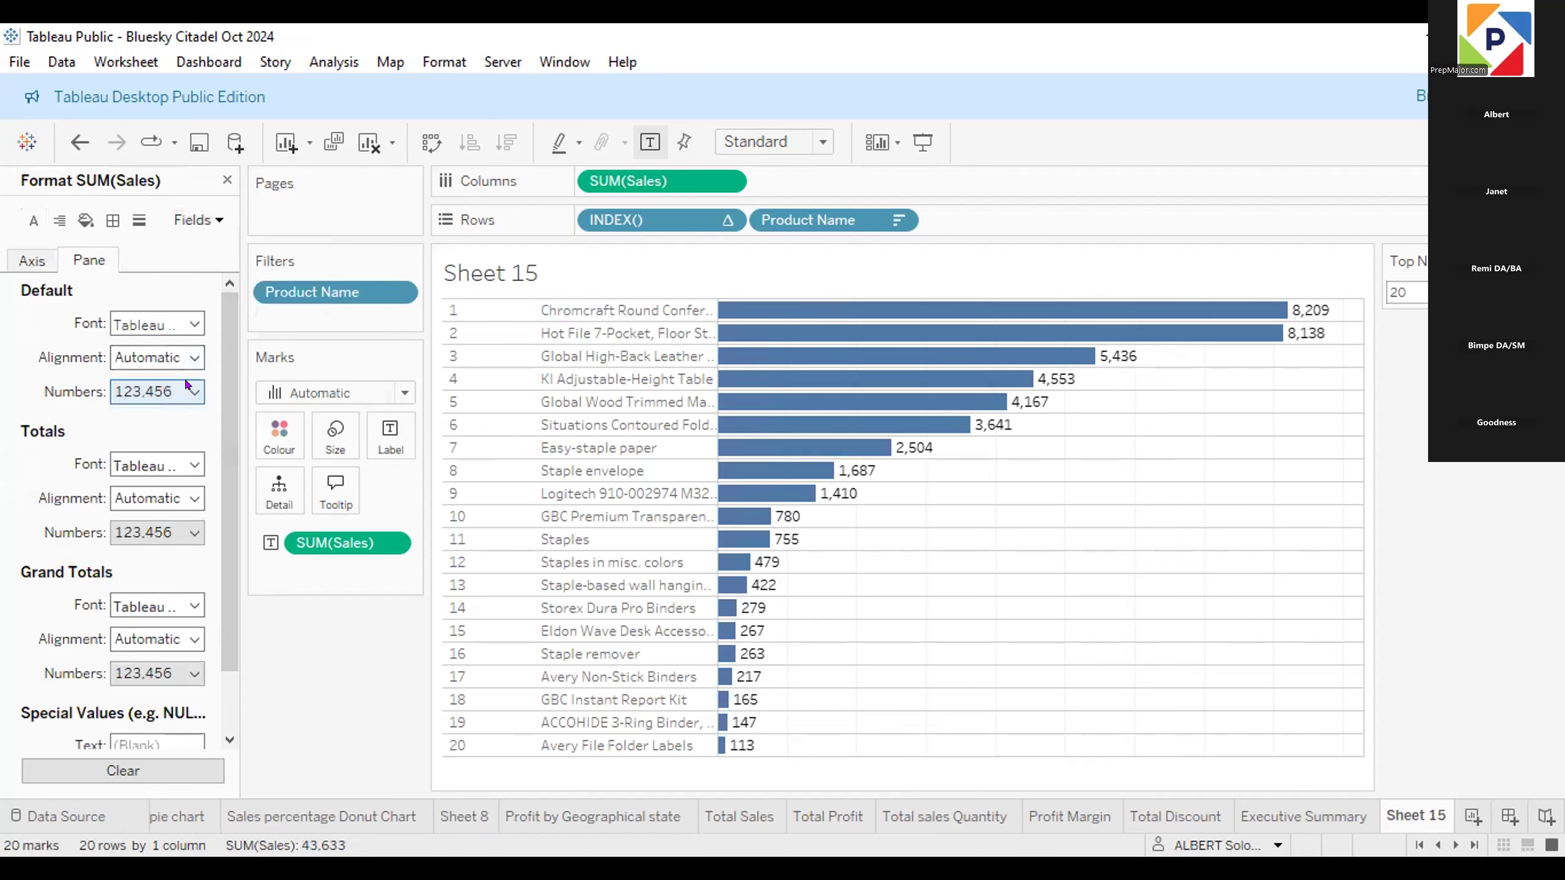
left_click(185, 383)
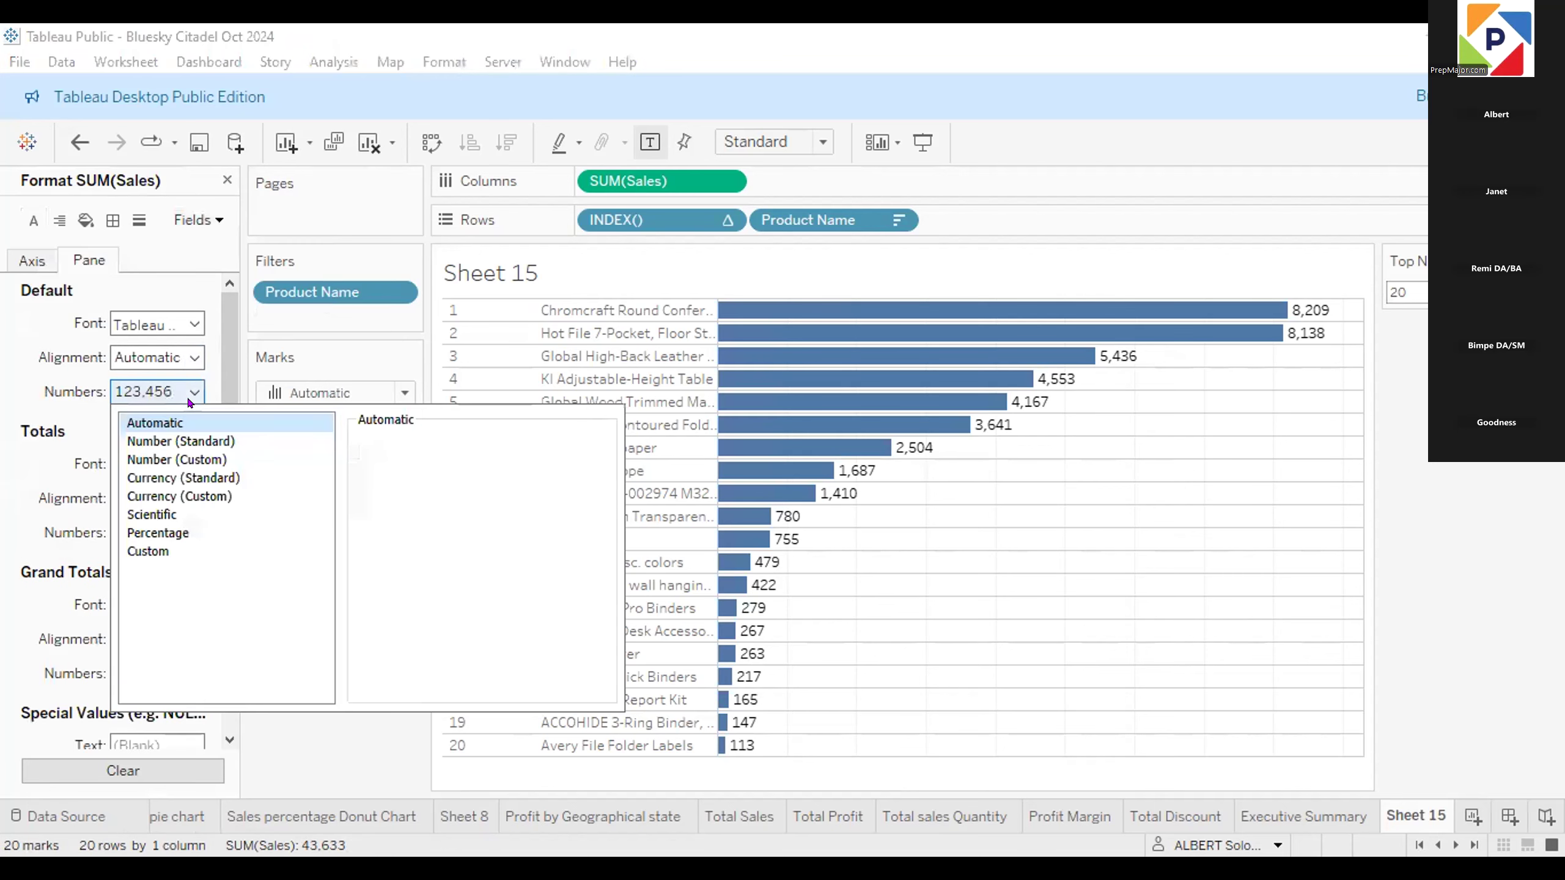
left_click(204, 494)
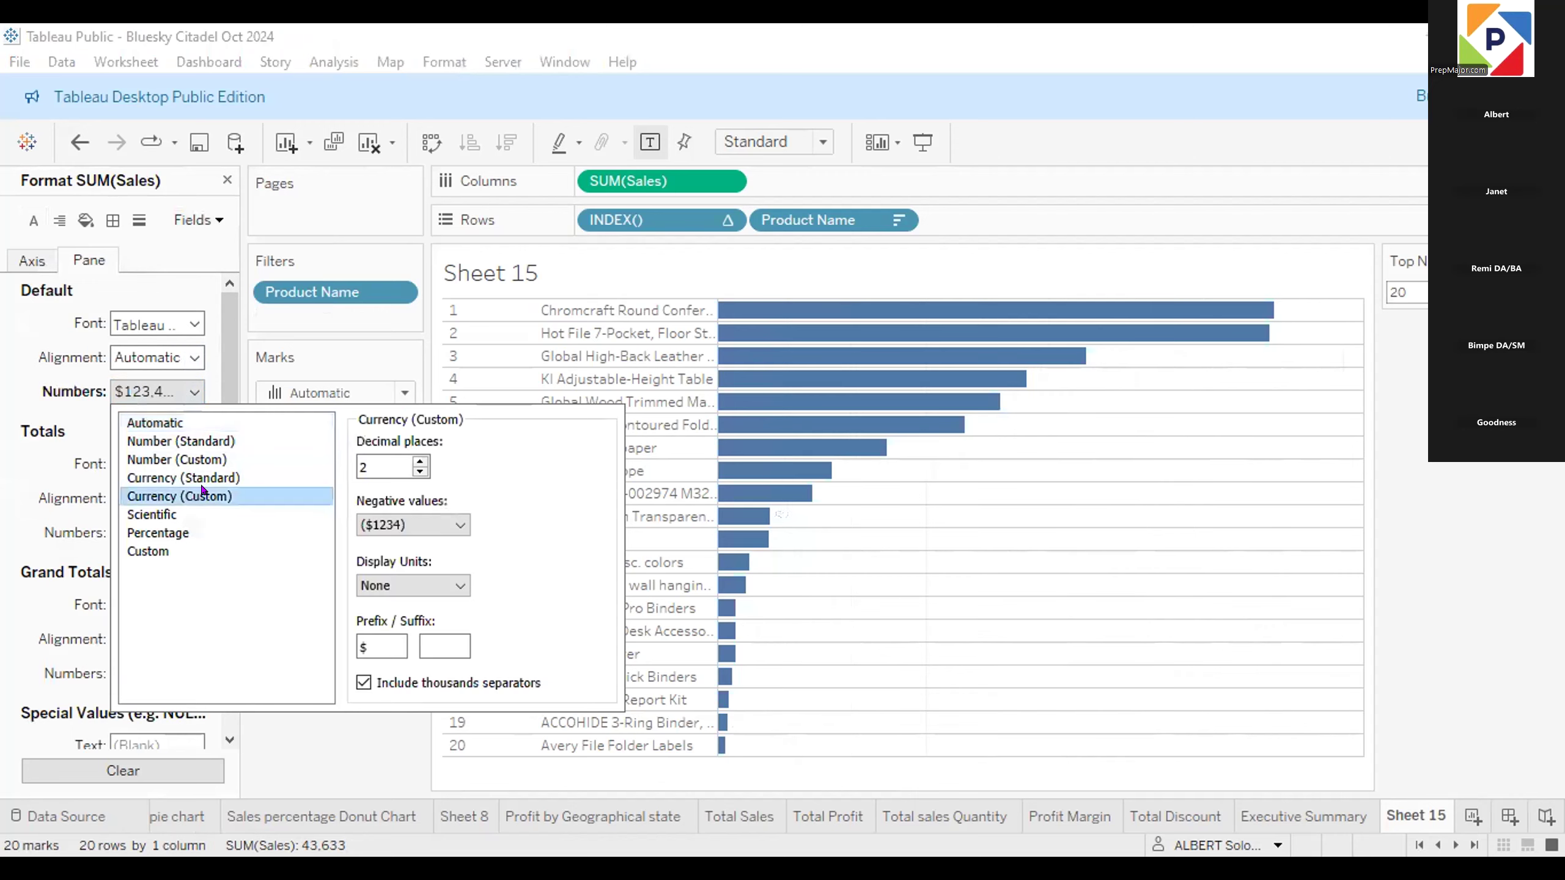
left_click(421, 472)
left_click(421, 472)
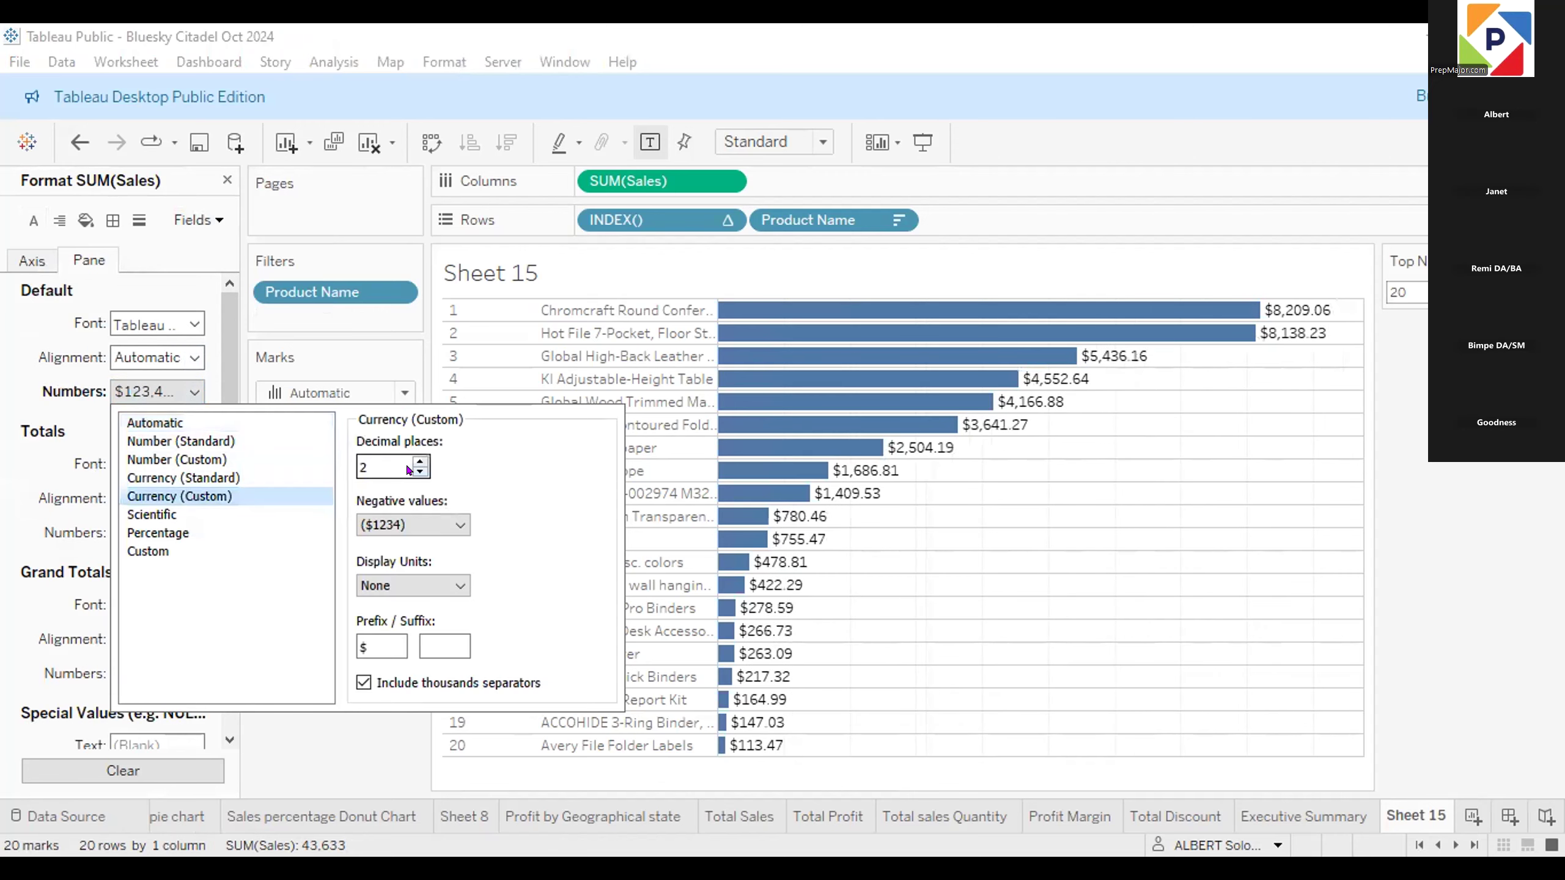
left_click(450, 587)
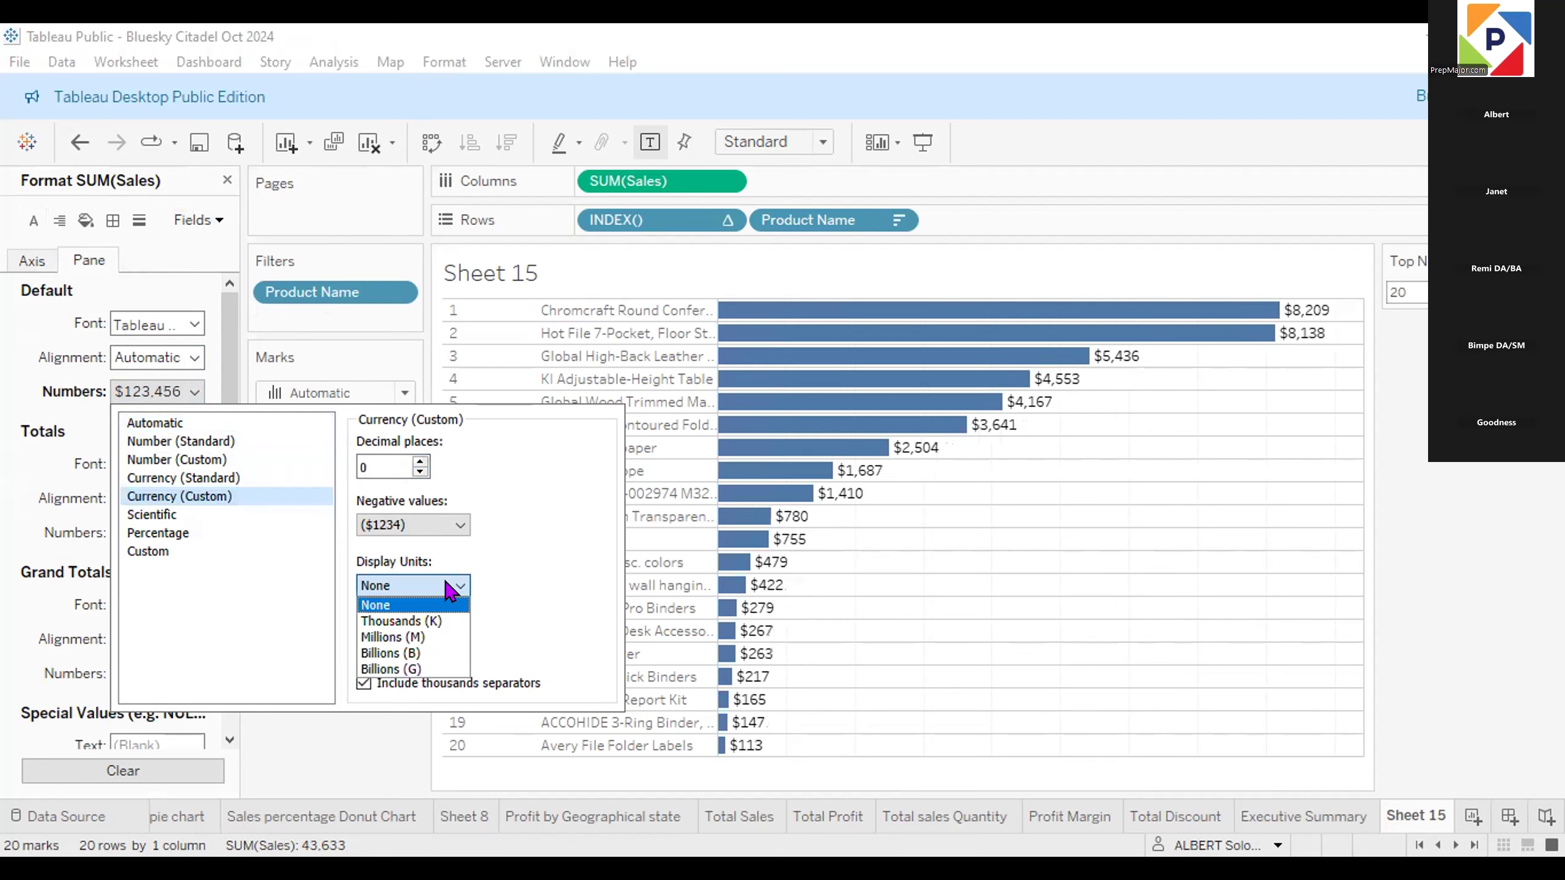
left_click(434, 622)
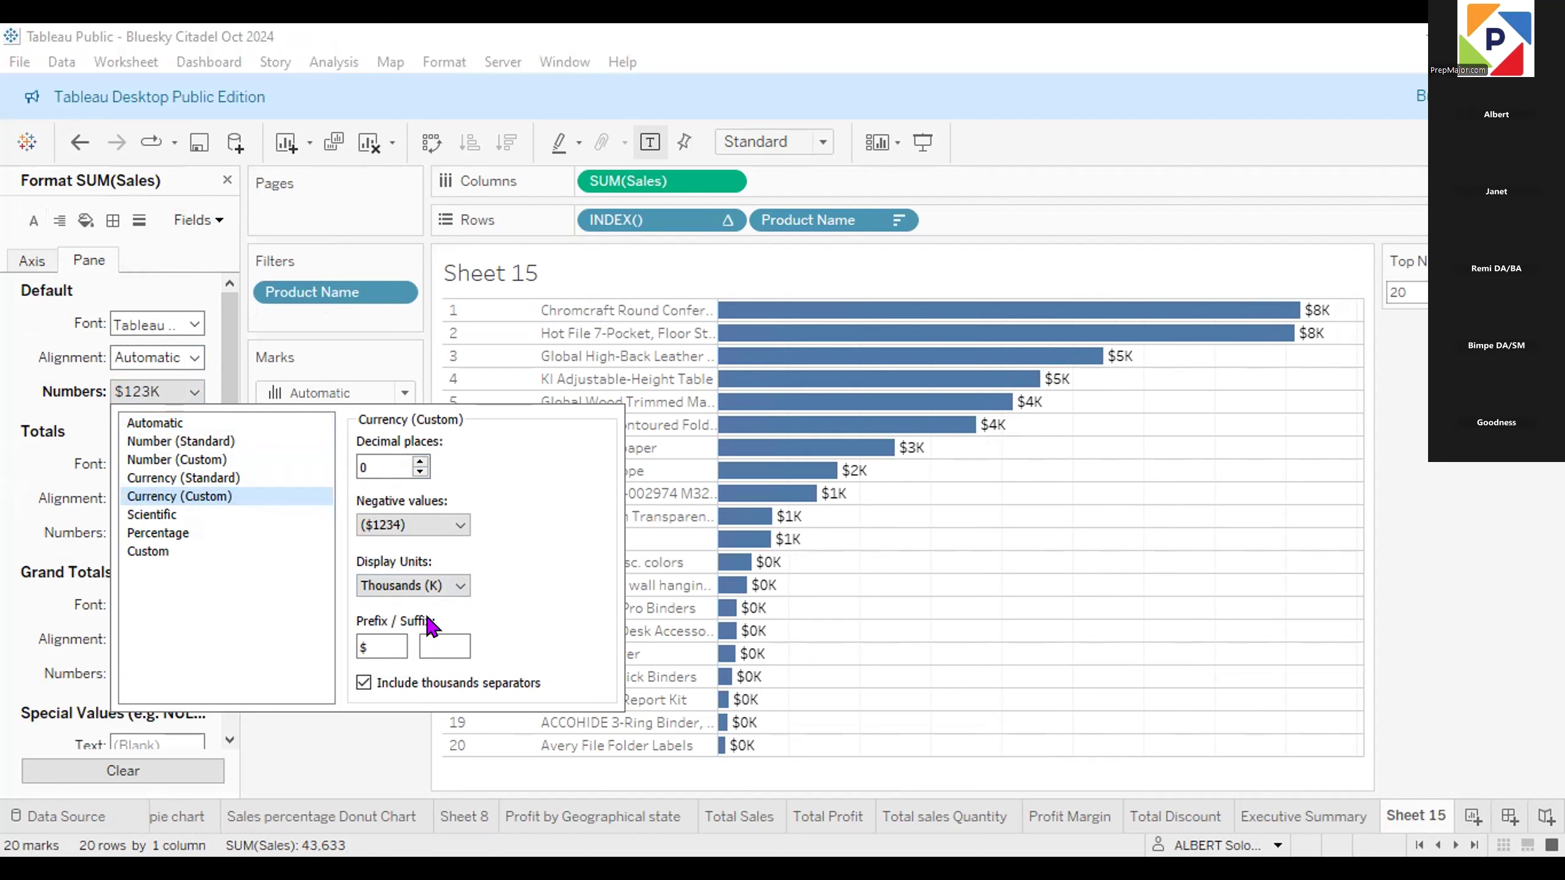
left_click(378, 736)
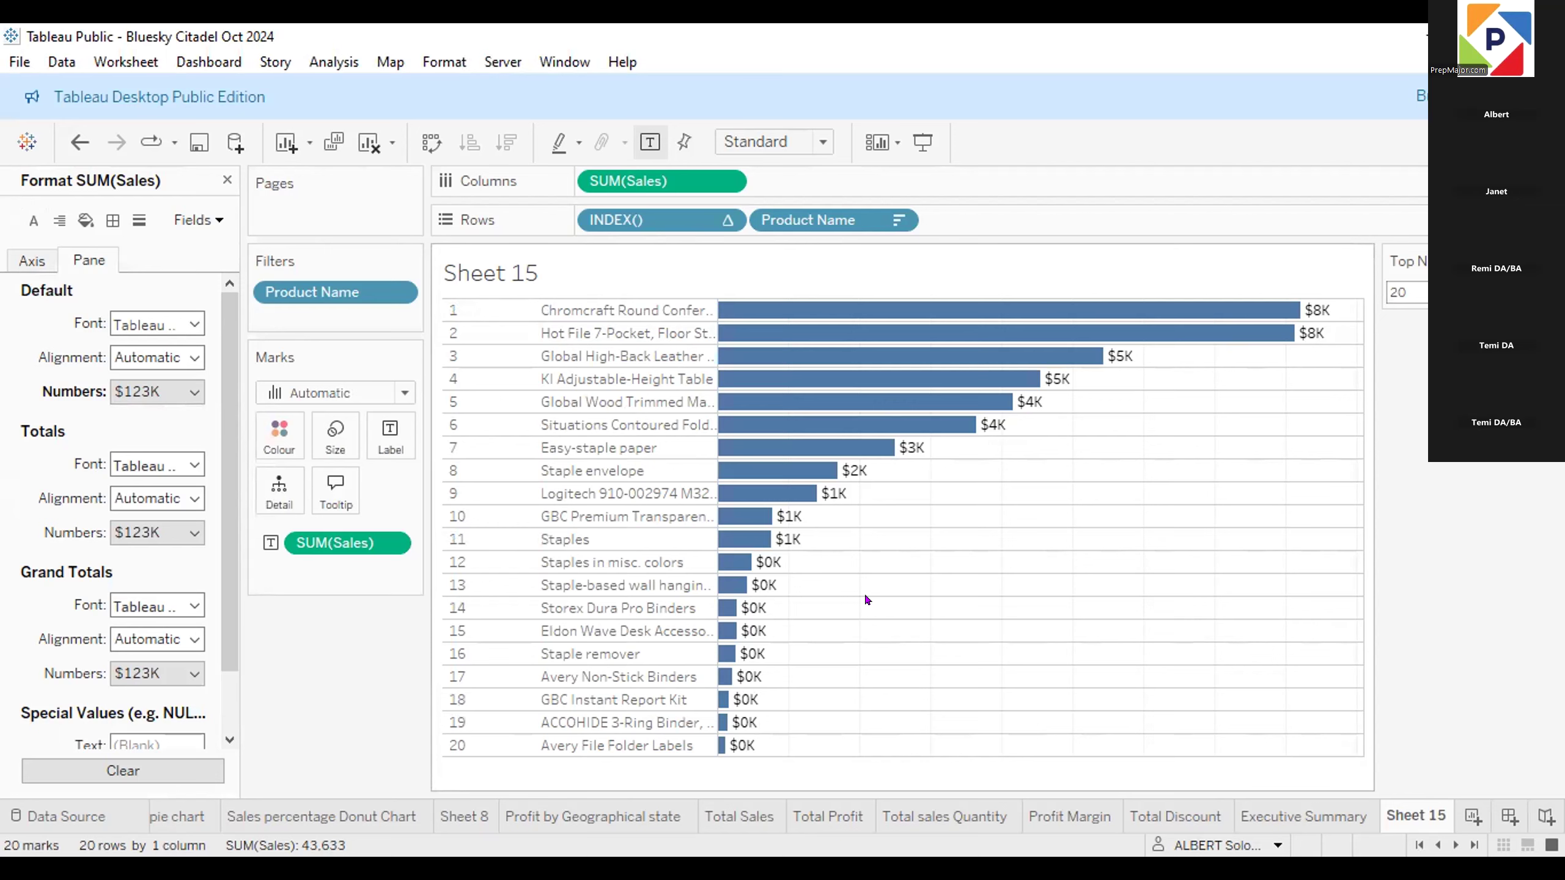
Close the SUM(Sales) formatting and undo the currency number format and the Sales bar labels.
left_click(226, 180)
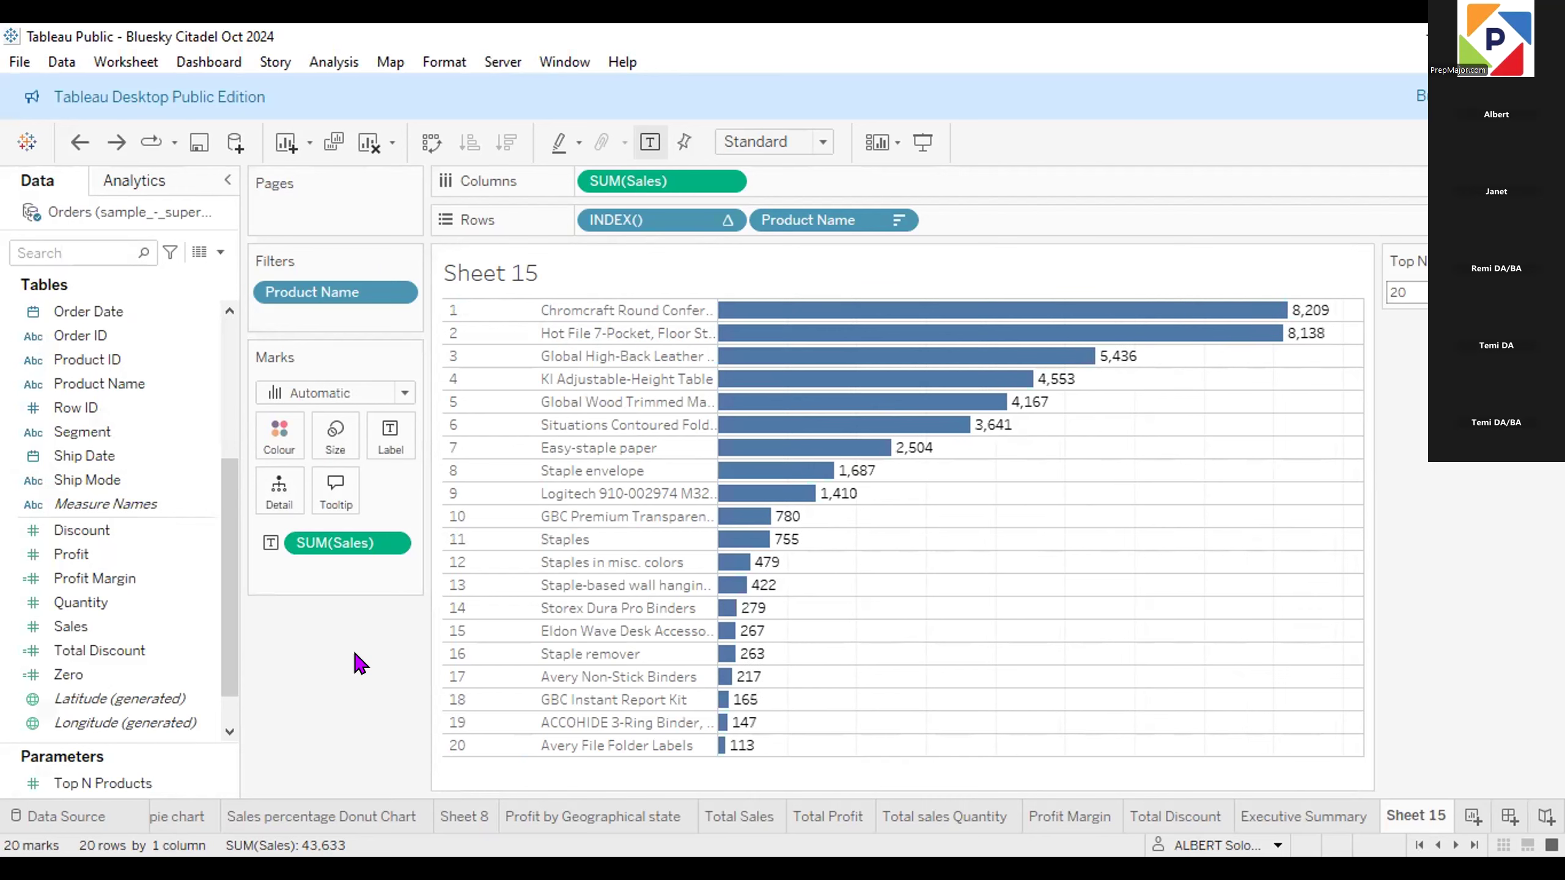
key("ctrl+z")
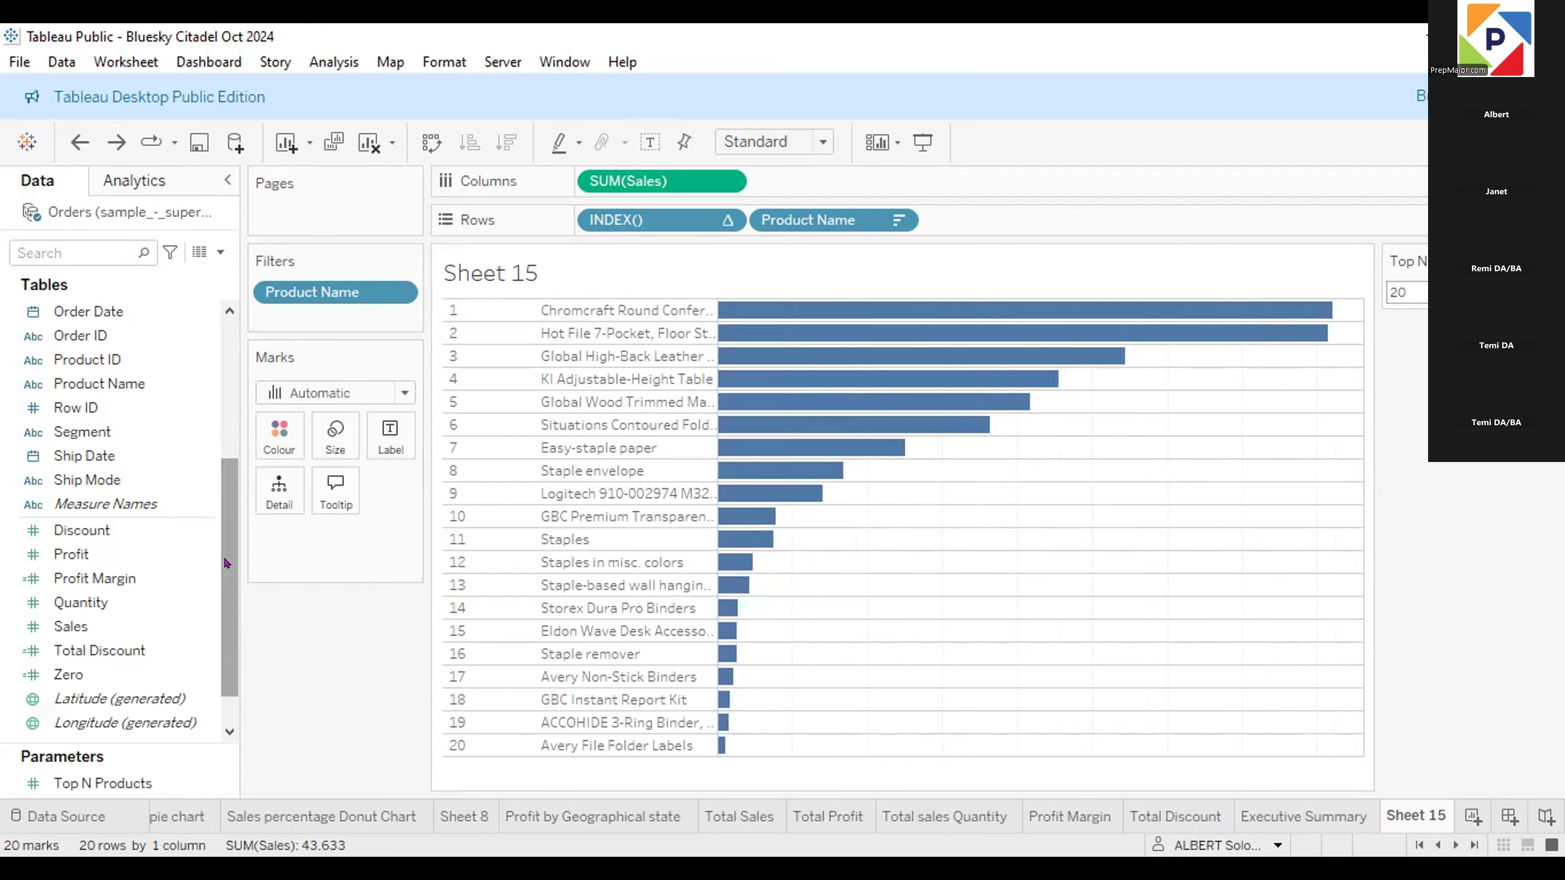
Put Sales back on the bars of Sheet 15 as their label.
scroll(226, 563, "down", 1)
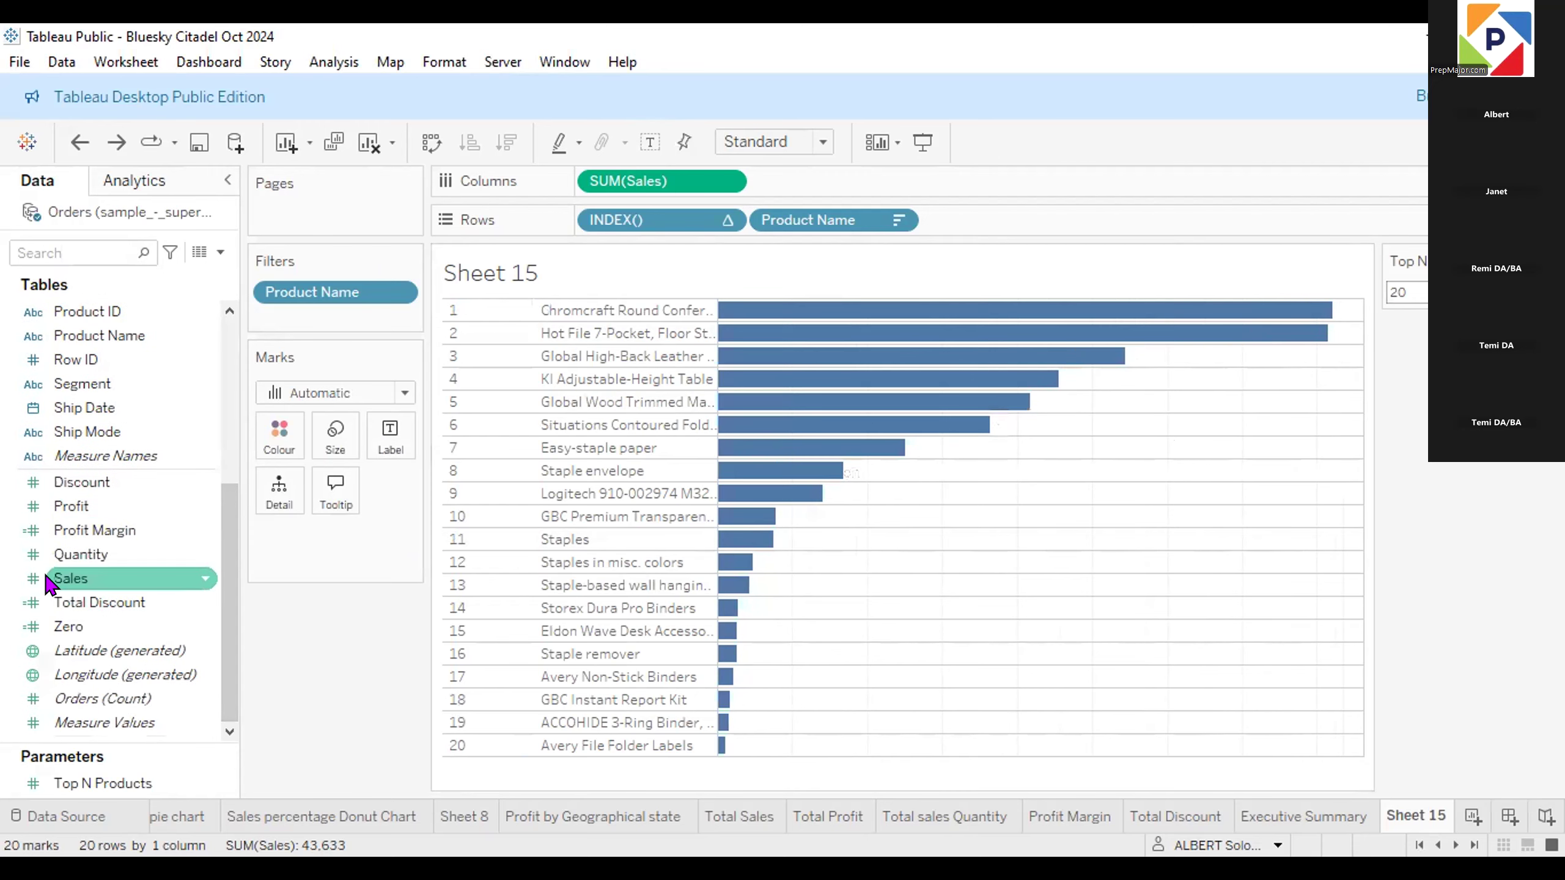
left_click(78, 583)
left_click_drag(83, 583, 389, 438)
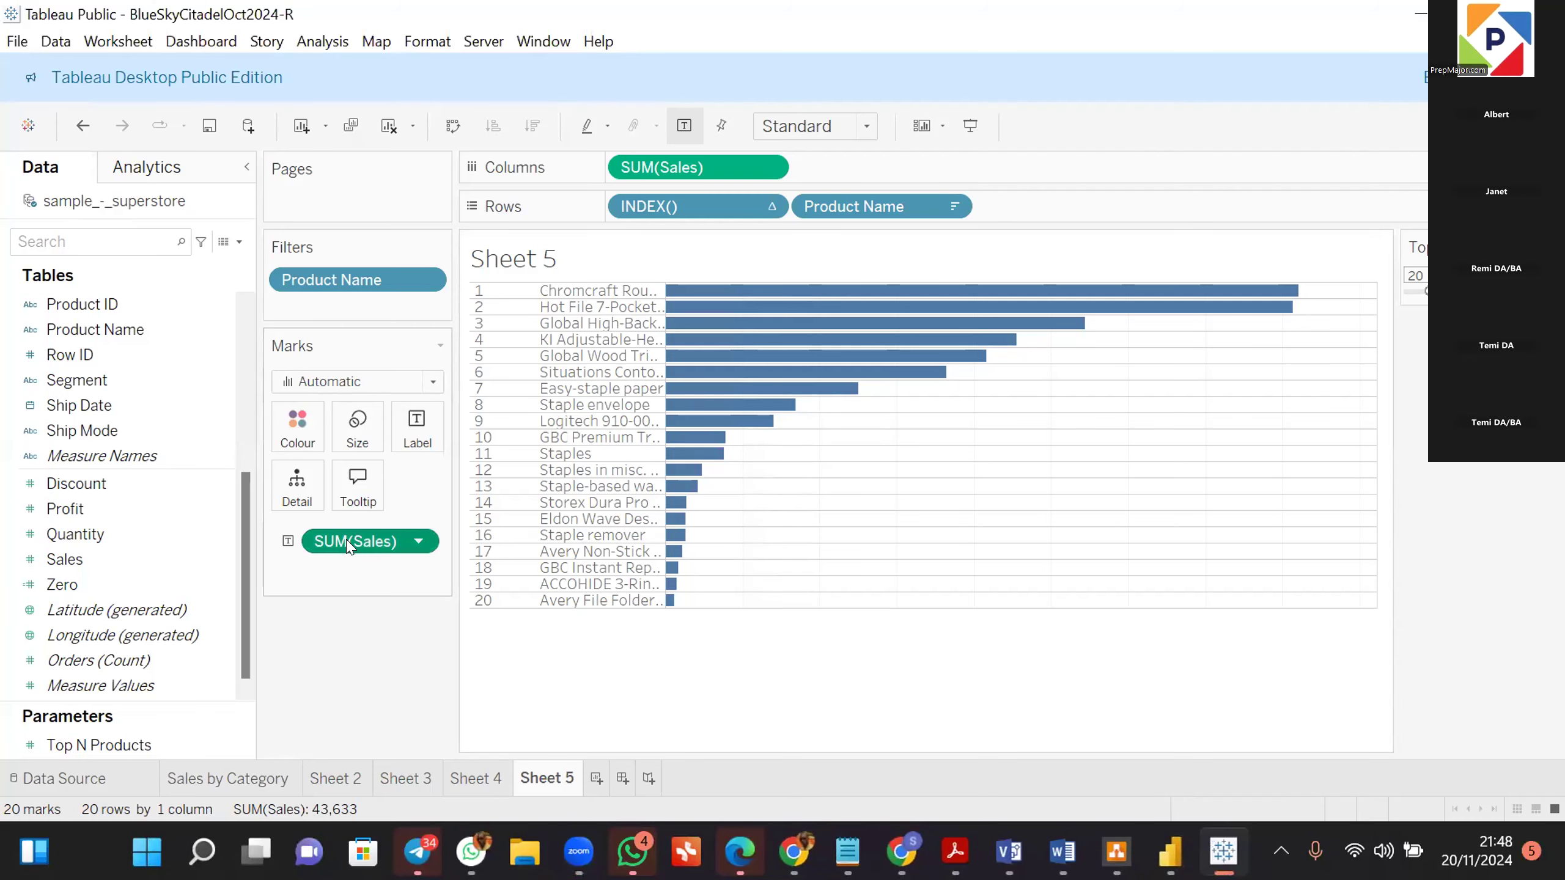
On Sheet 5 of BlueSkyCitadelOct2024-R, remove the SUM(Sales) label and place Sales on Label again.
key("Delete")
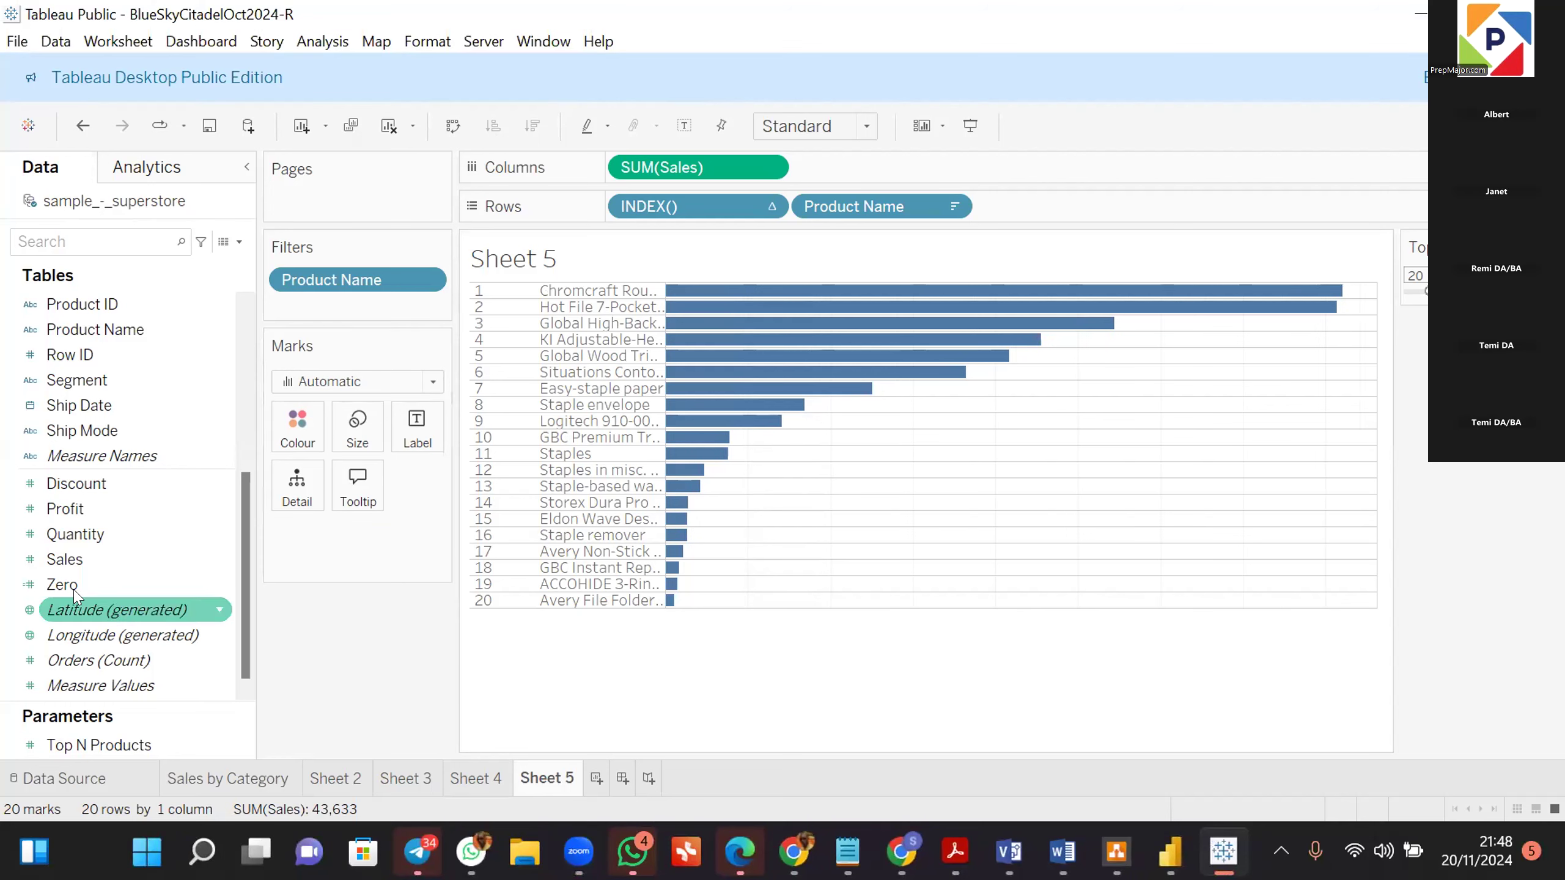
left_click_drag(46, 558, 410, 430)
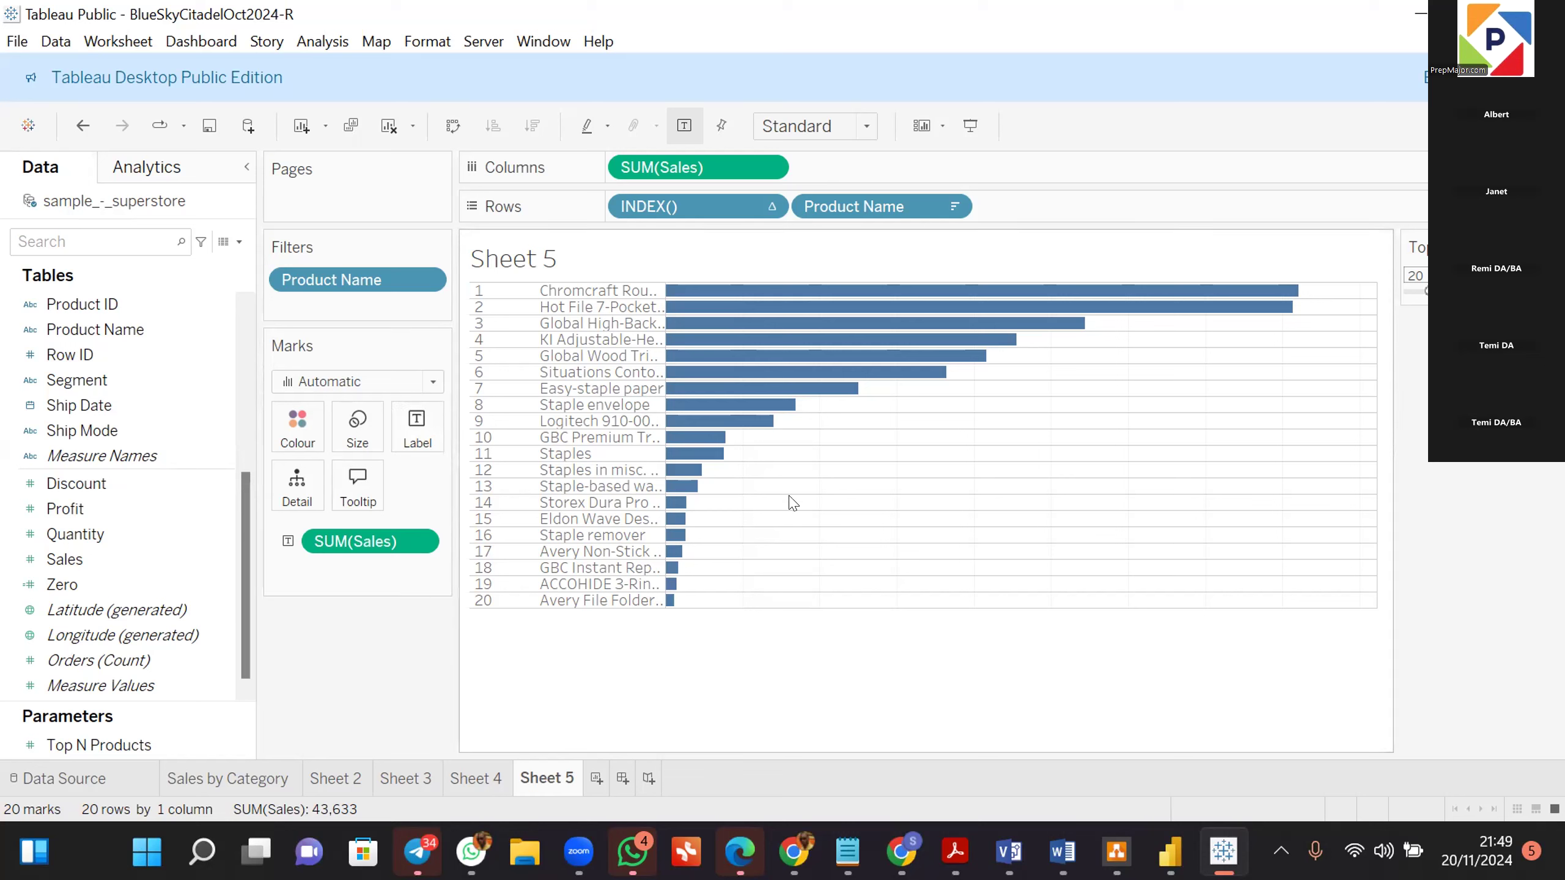
Open the pane formatting options of the SUM(Sales) field on Sheet 5.
mouse_move(935, 387)
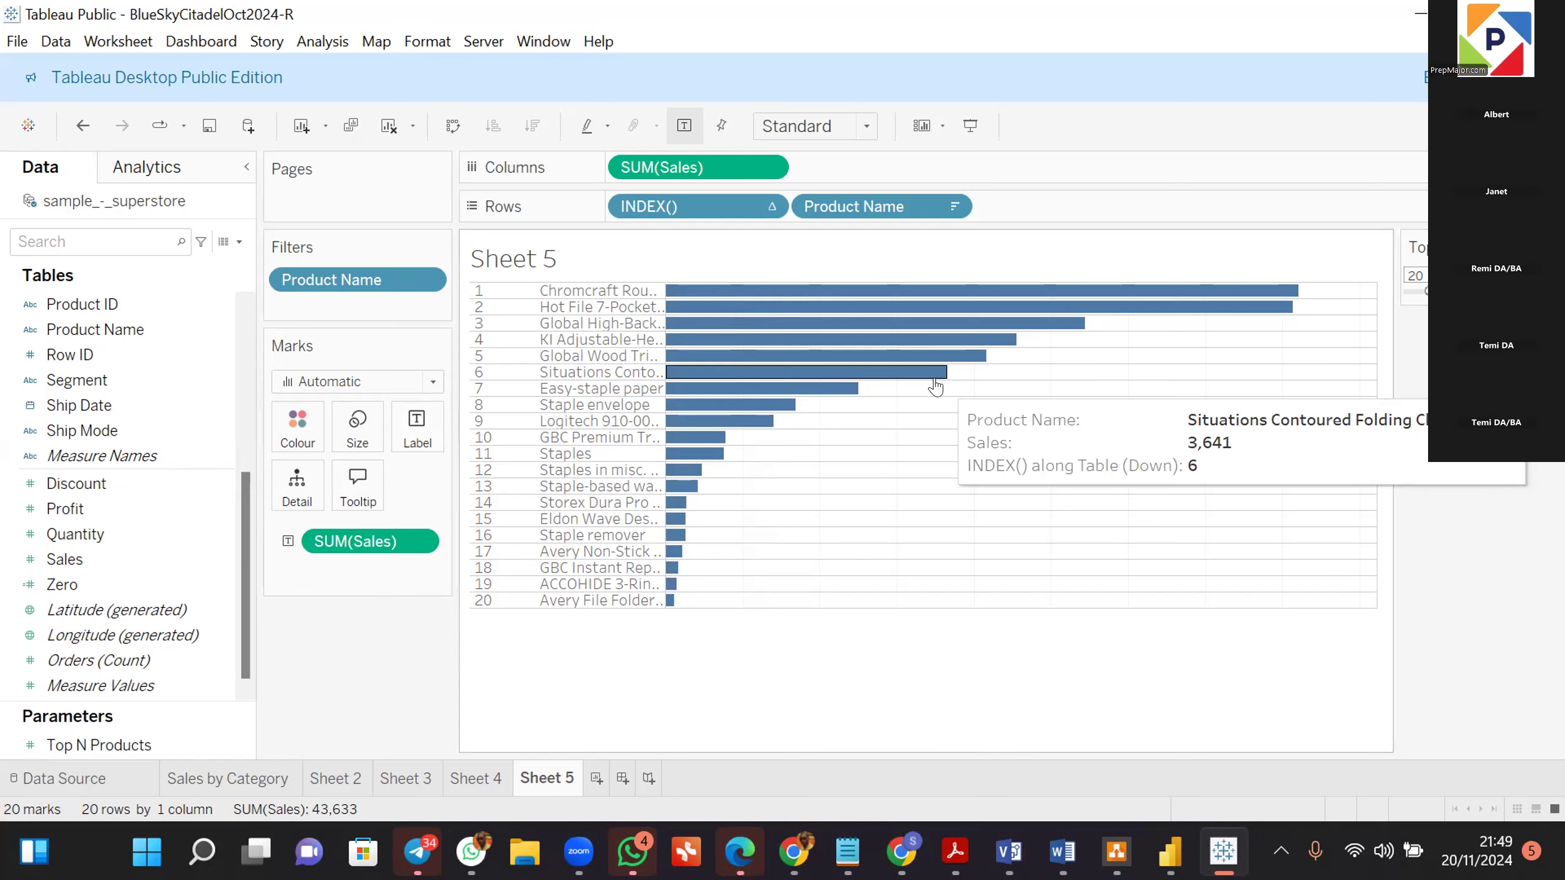
right_click(937, 387)
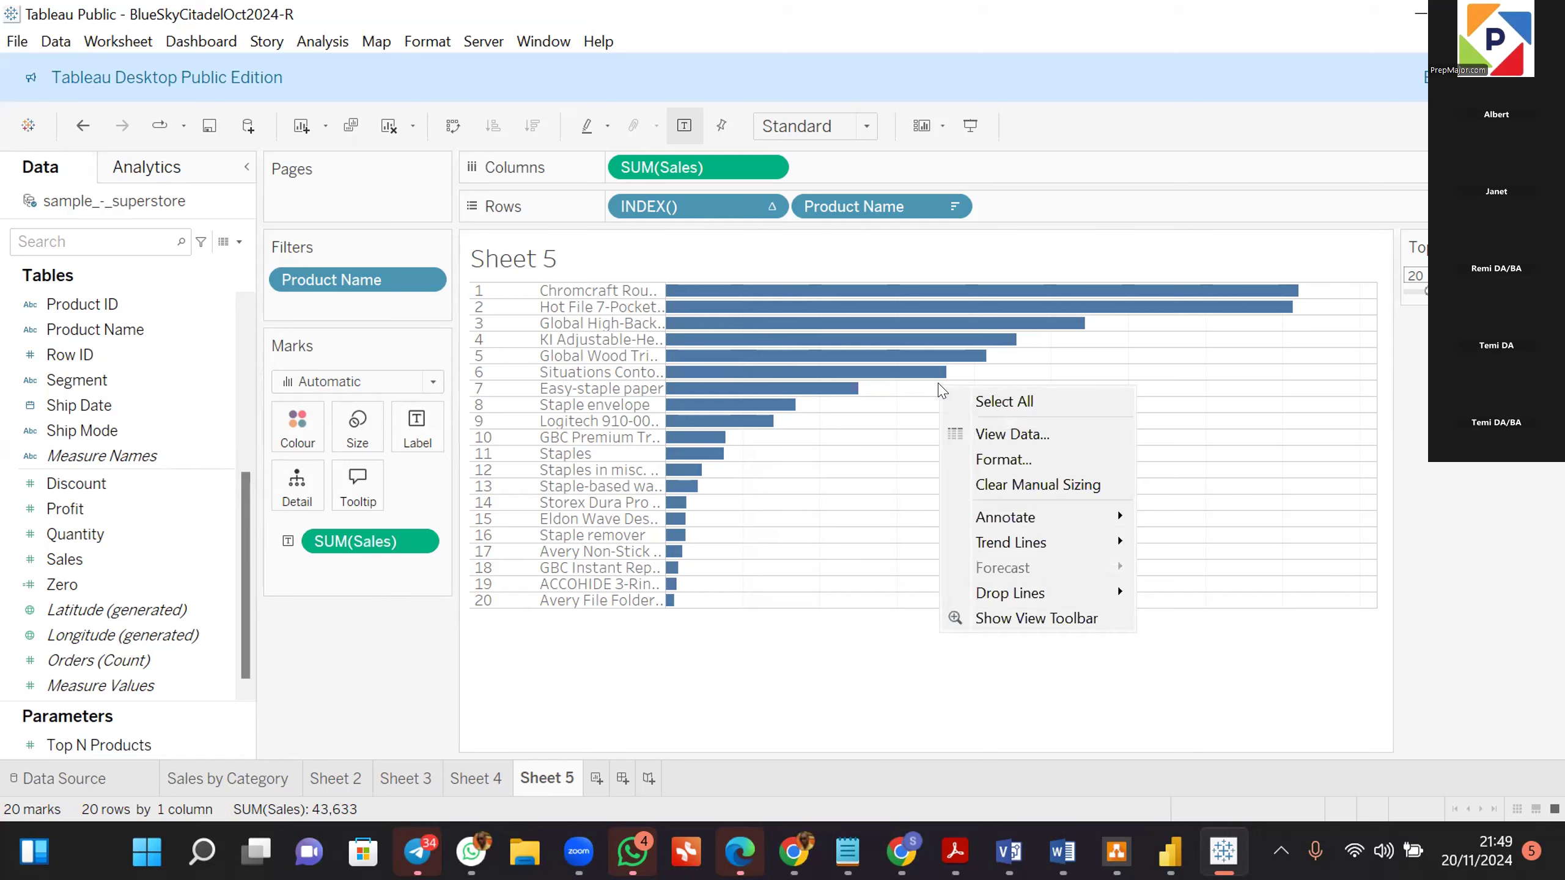
left_click(1019, 459)
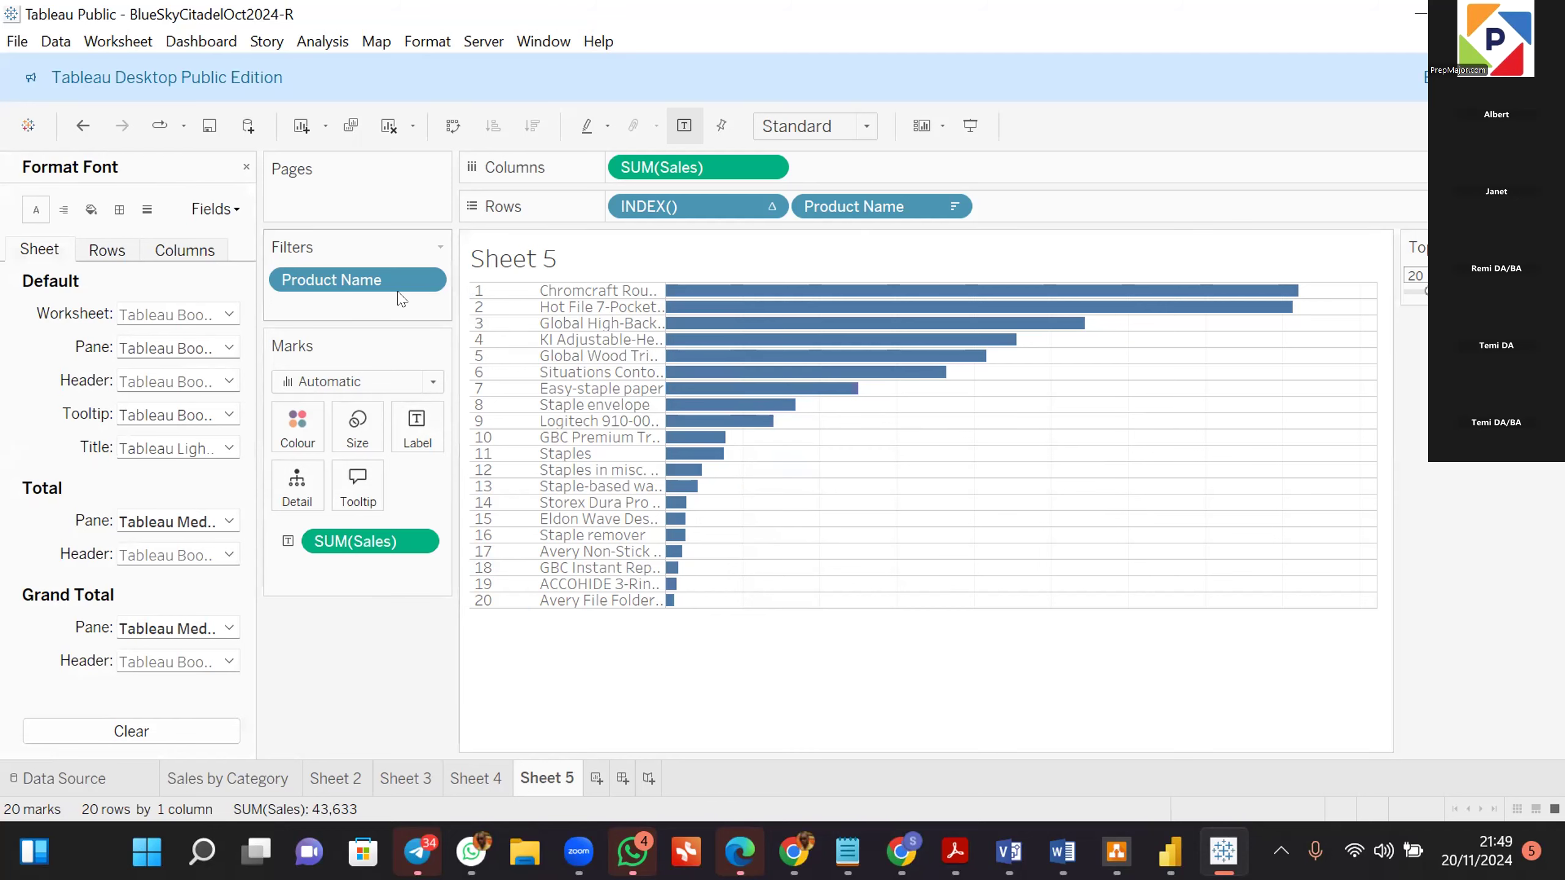
left_click(238, 209)
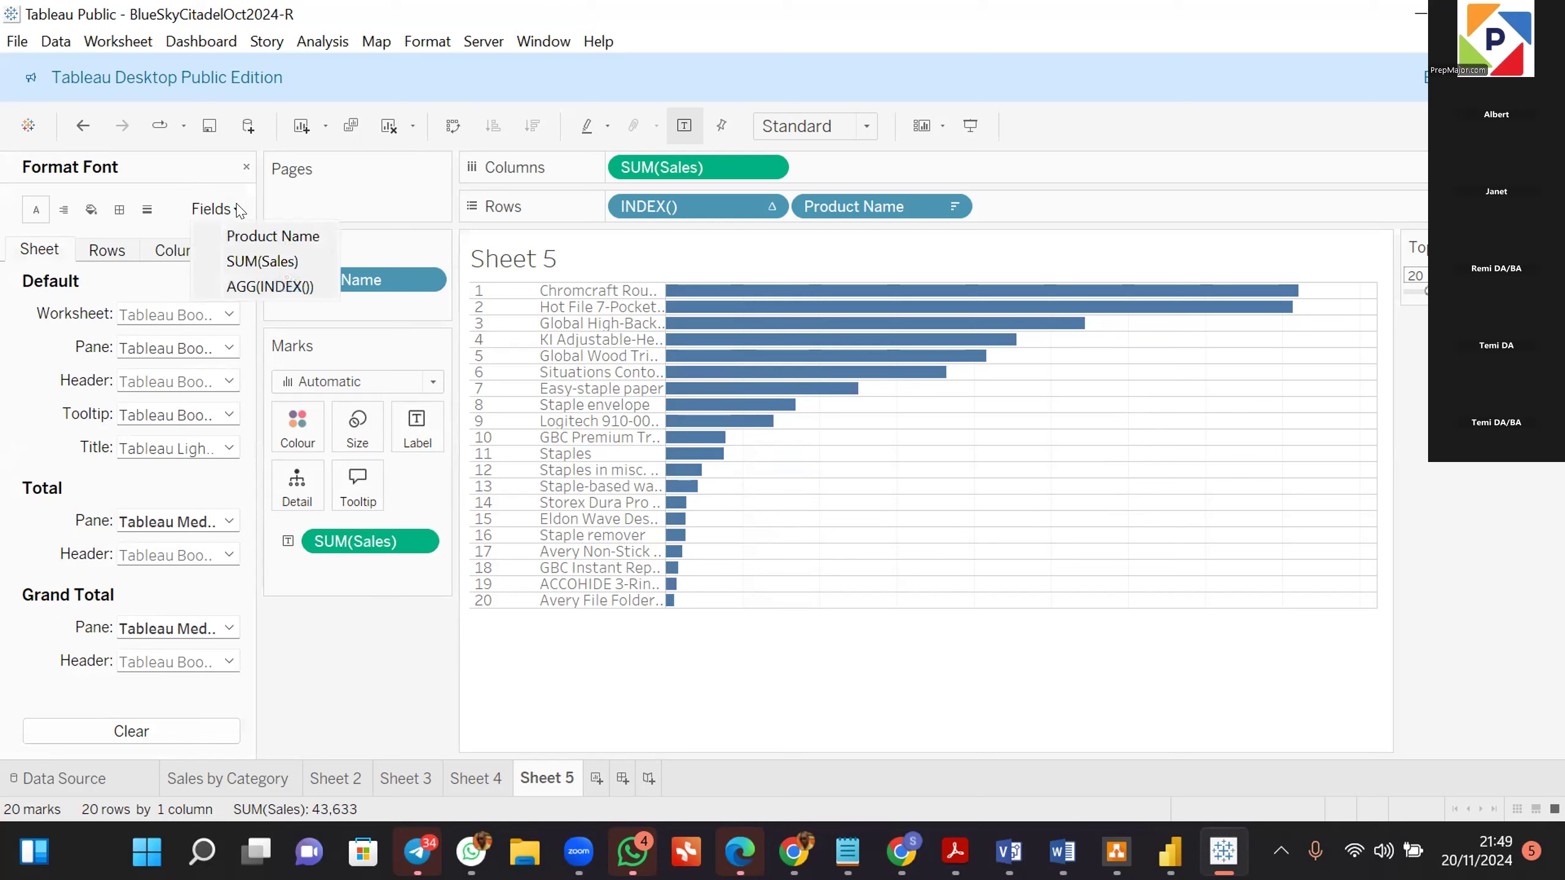
left_click(257, 265)
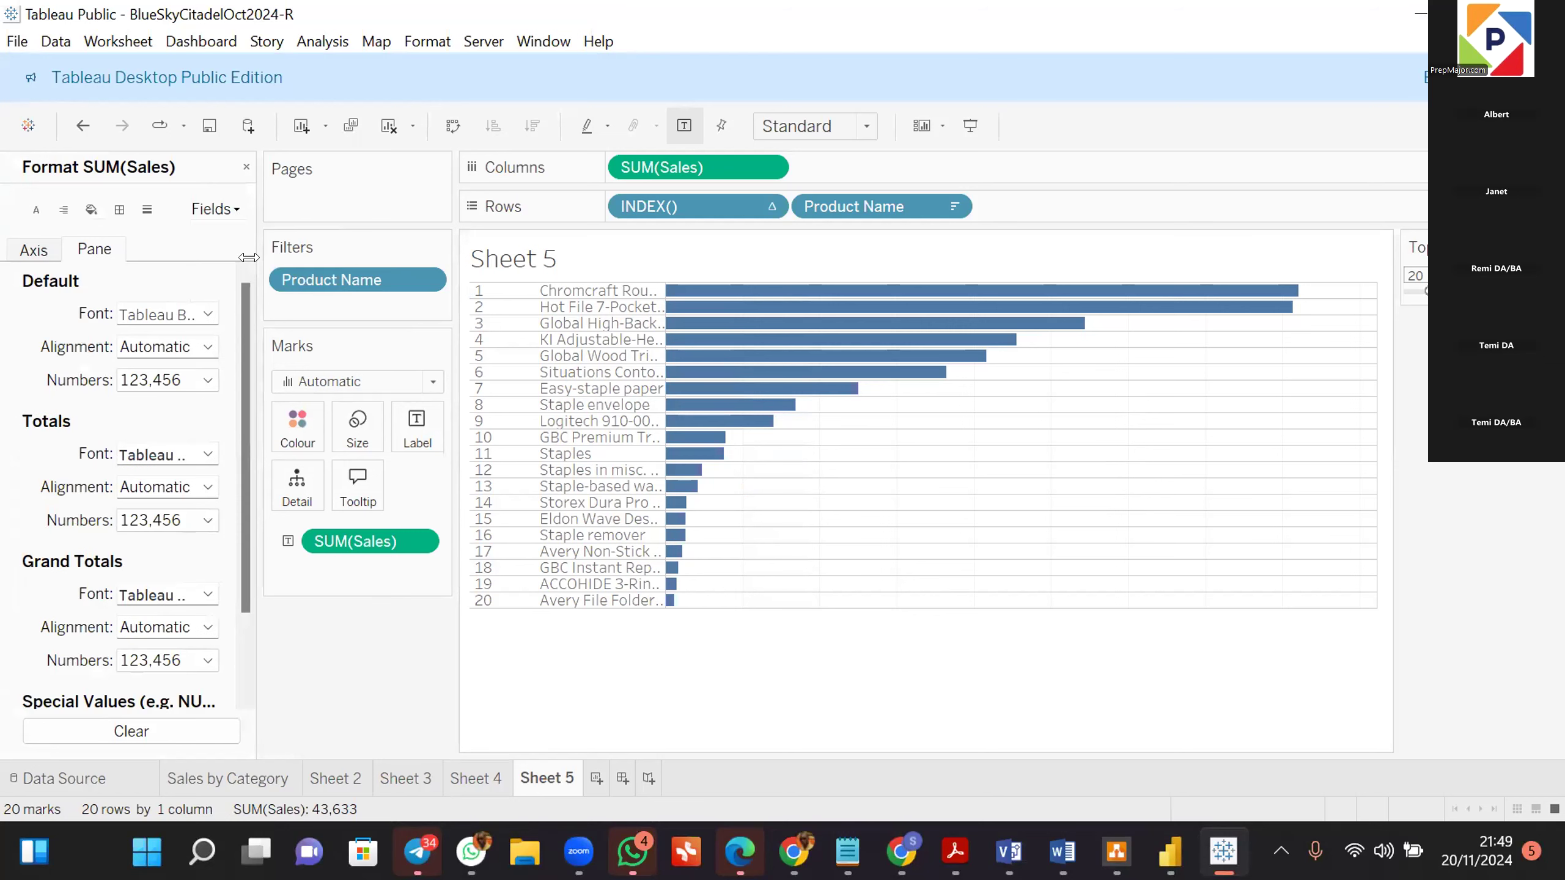
left_click(208, 314)
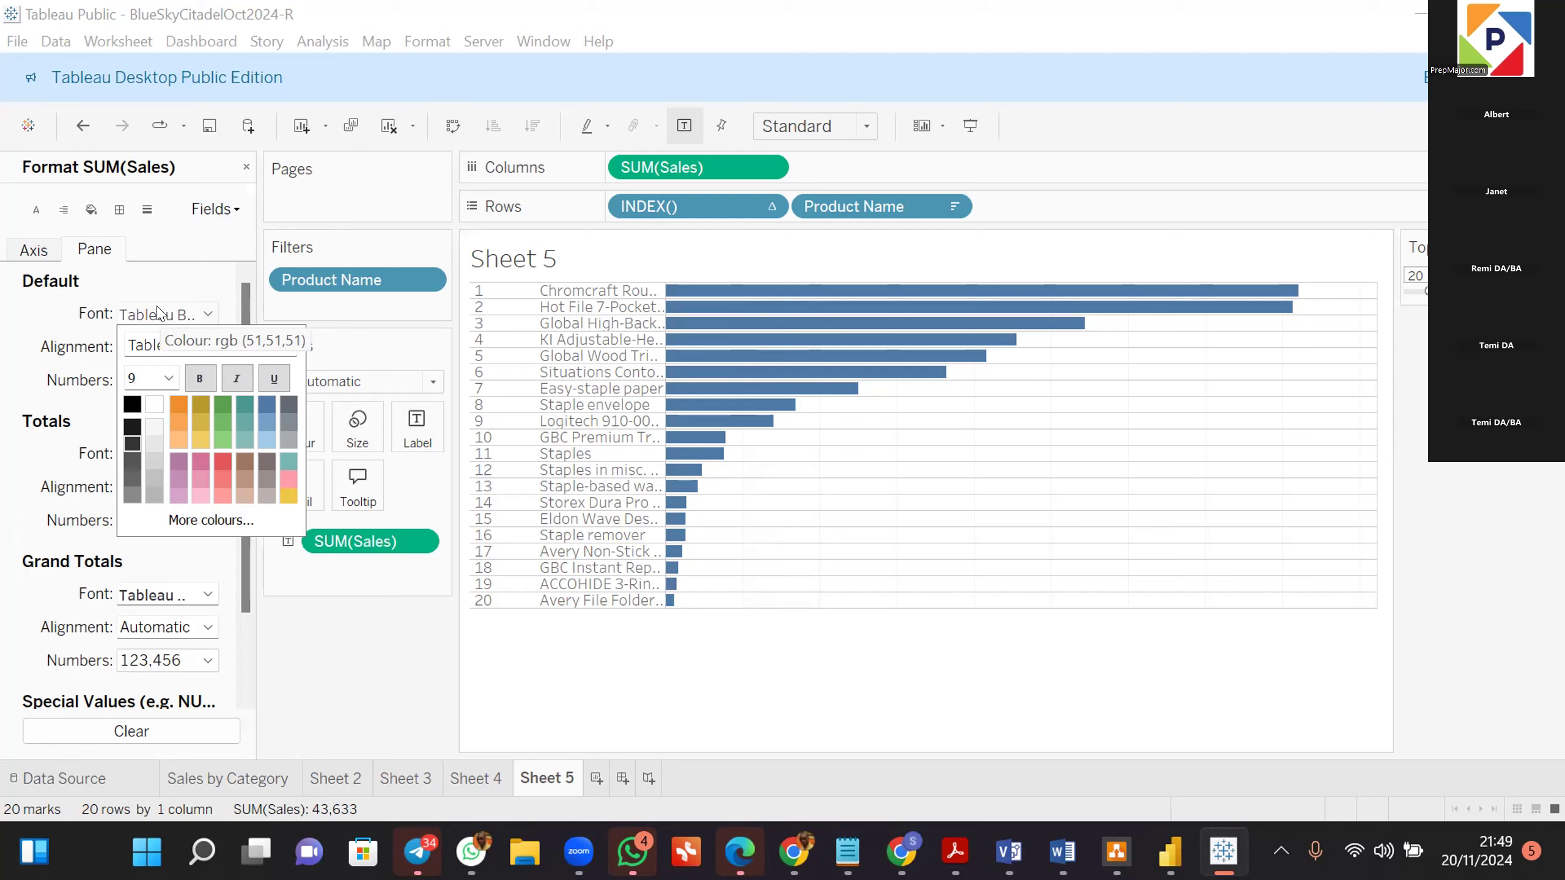
left_click(166, 276)
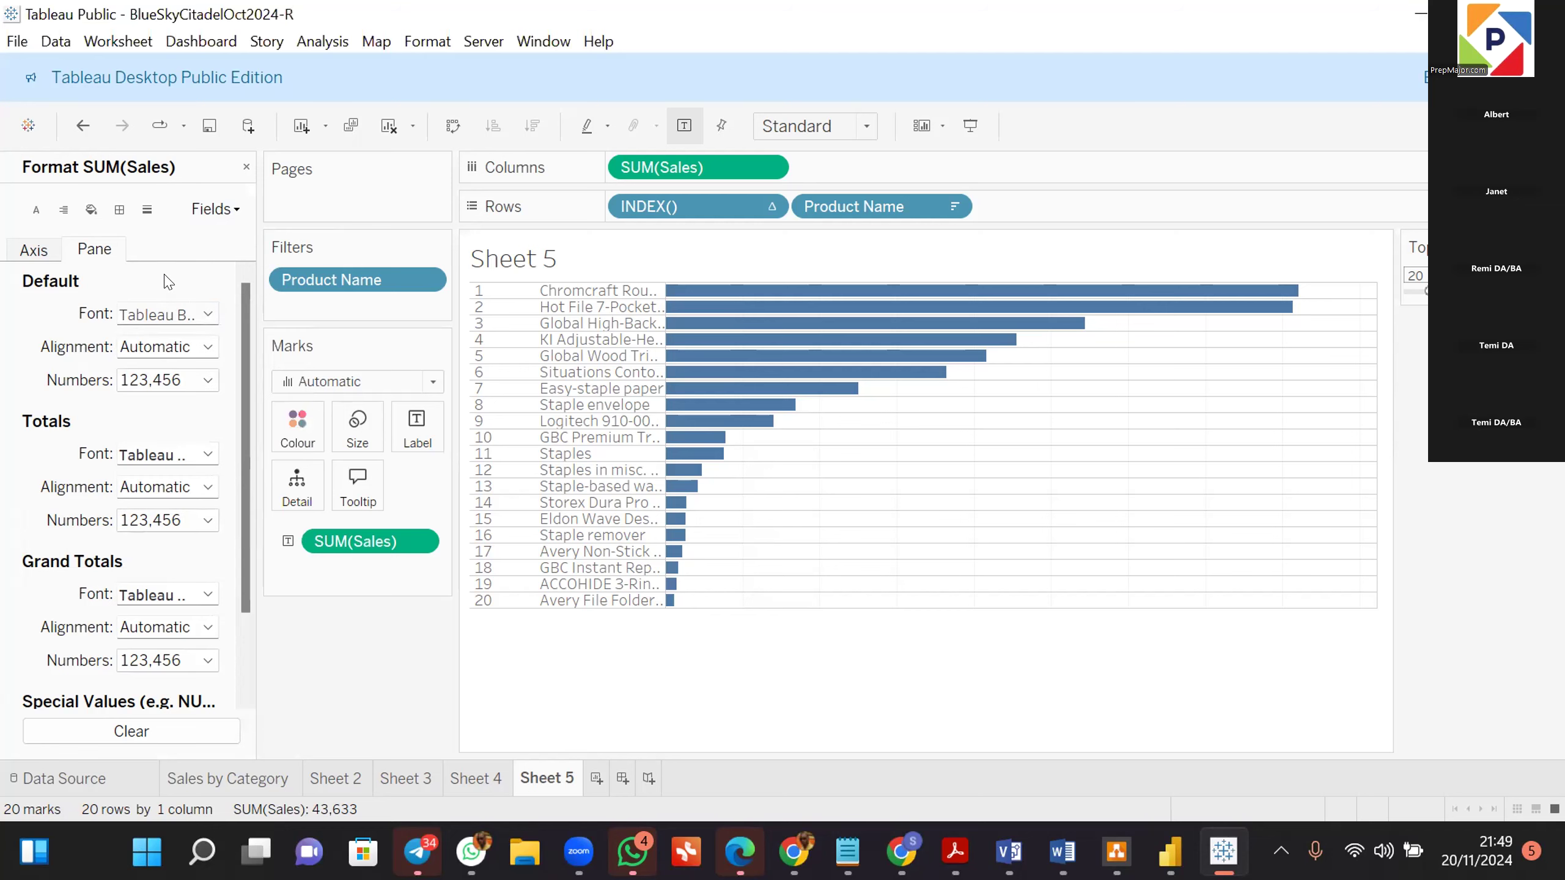
Format the default SUM(Sales) pane numbers on Sheet 5 as Currency (Custom) with 0 decimal places and Thousands (K) display units.
left_click(207, 380)
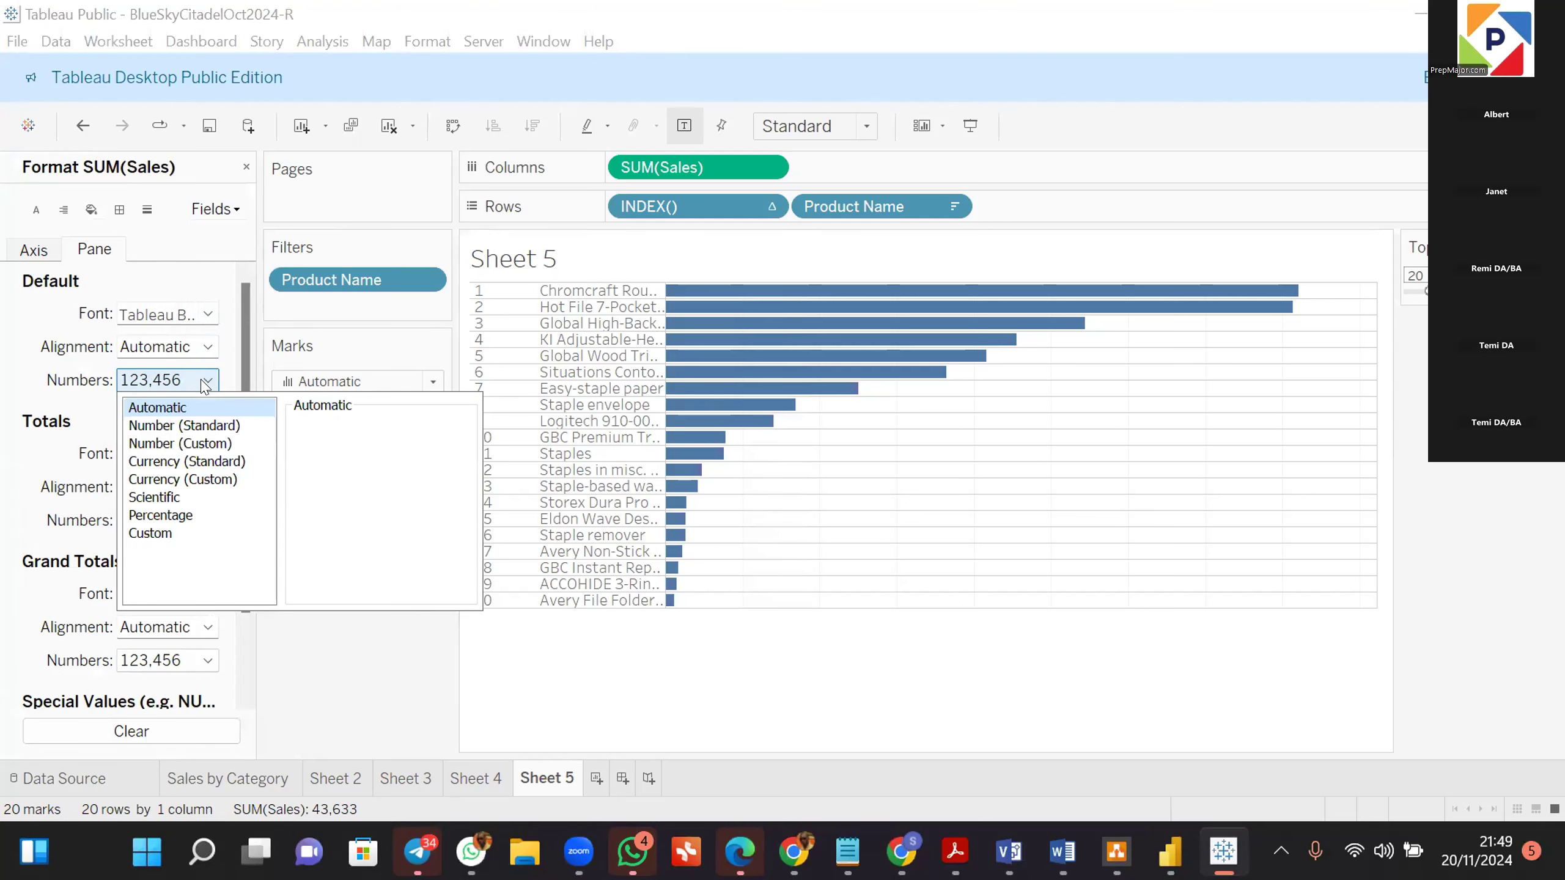
left_click(180, 480)
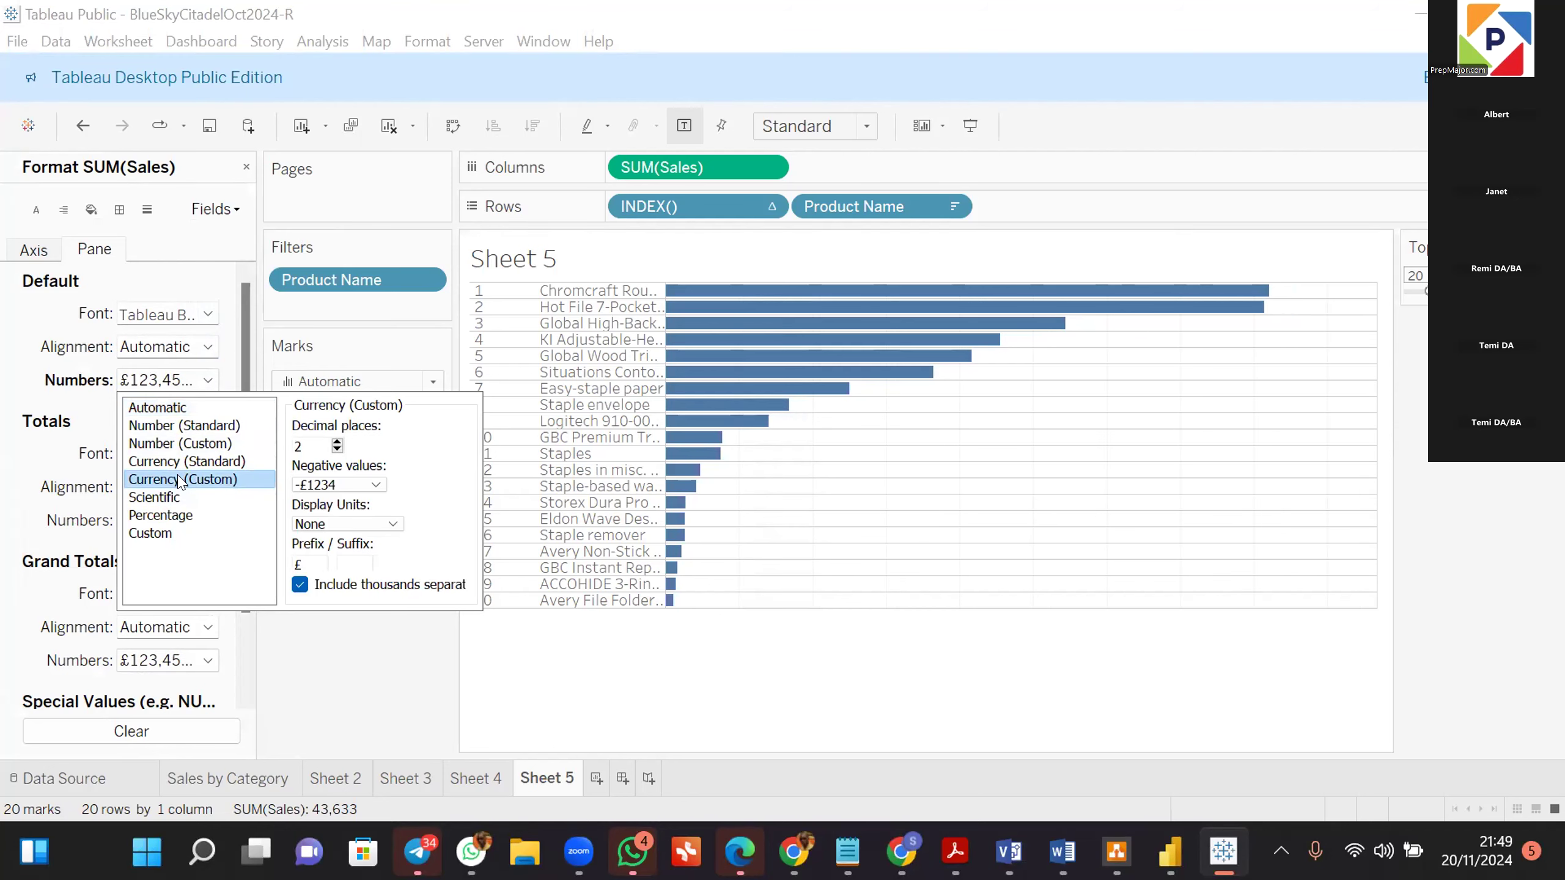
left_click(336, 441)
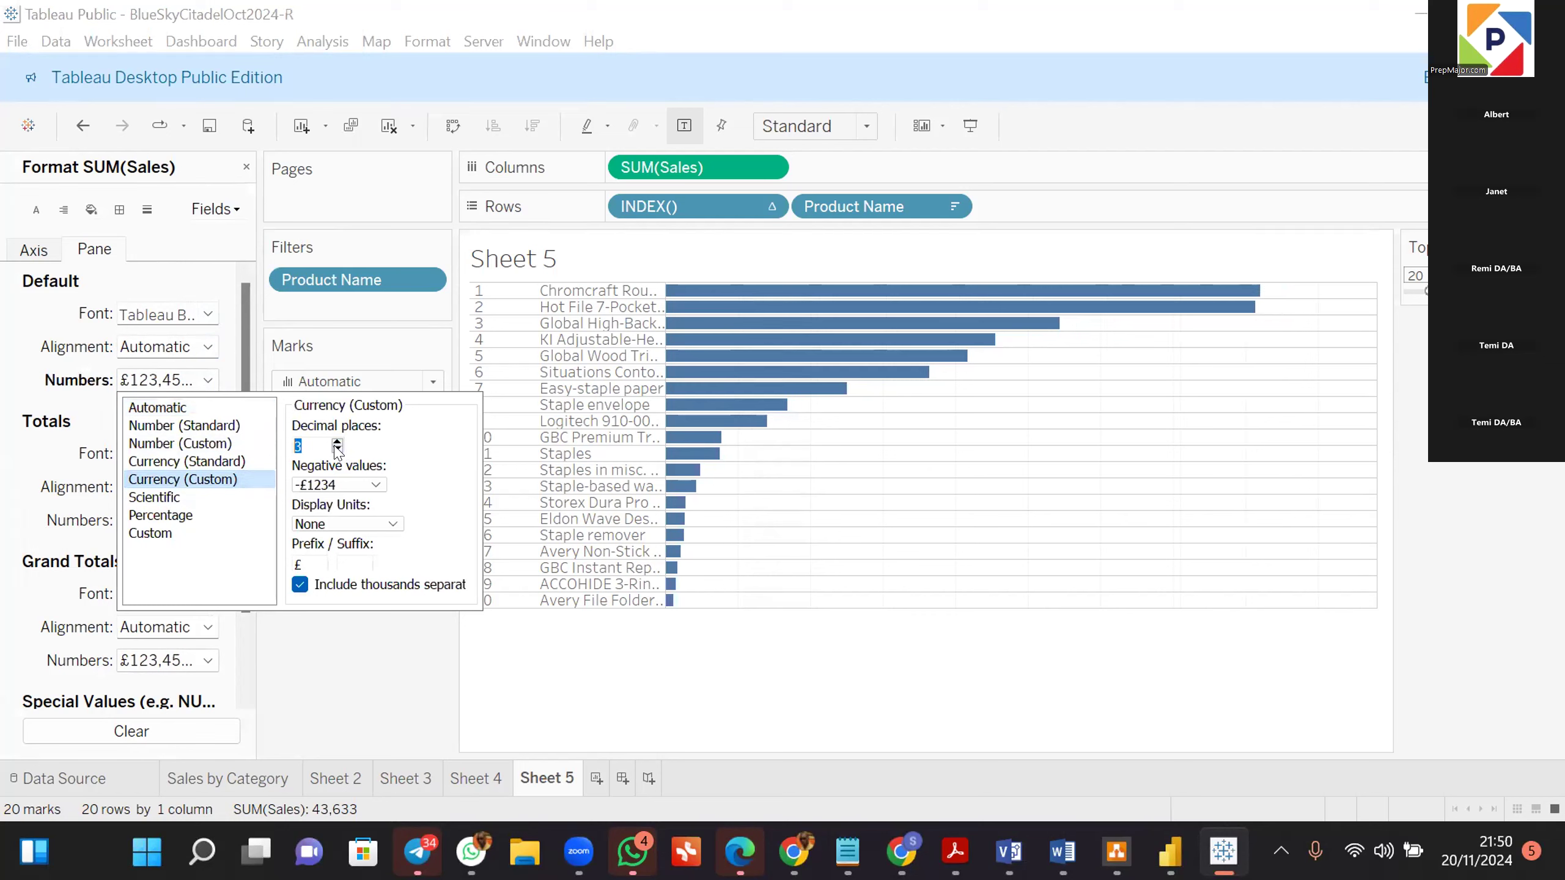
left_click(337, 449)
left_click(337, 449)
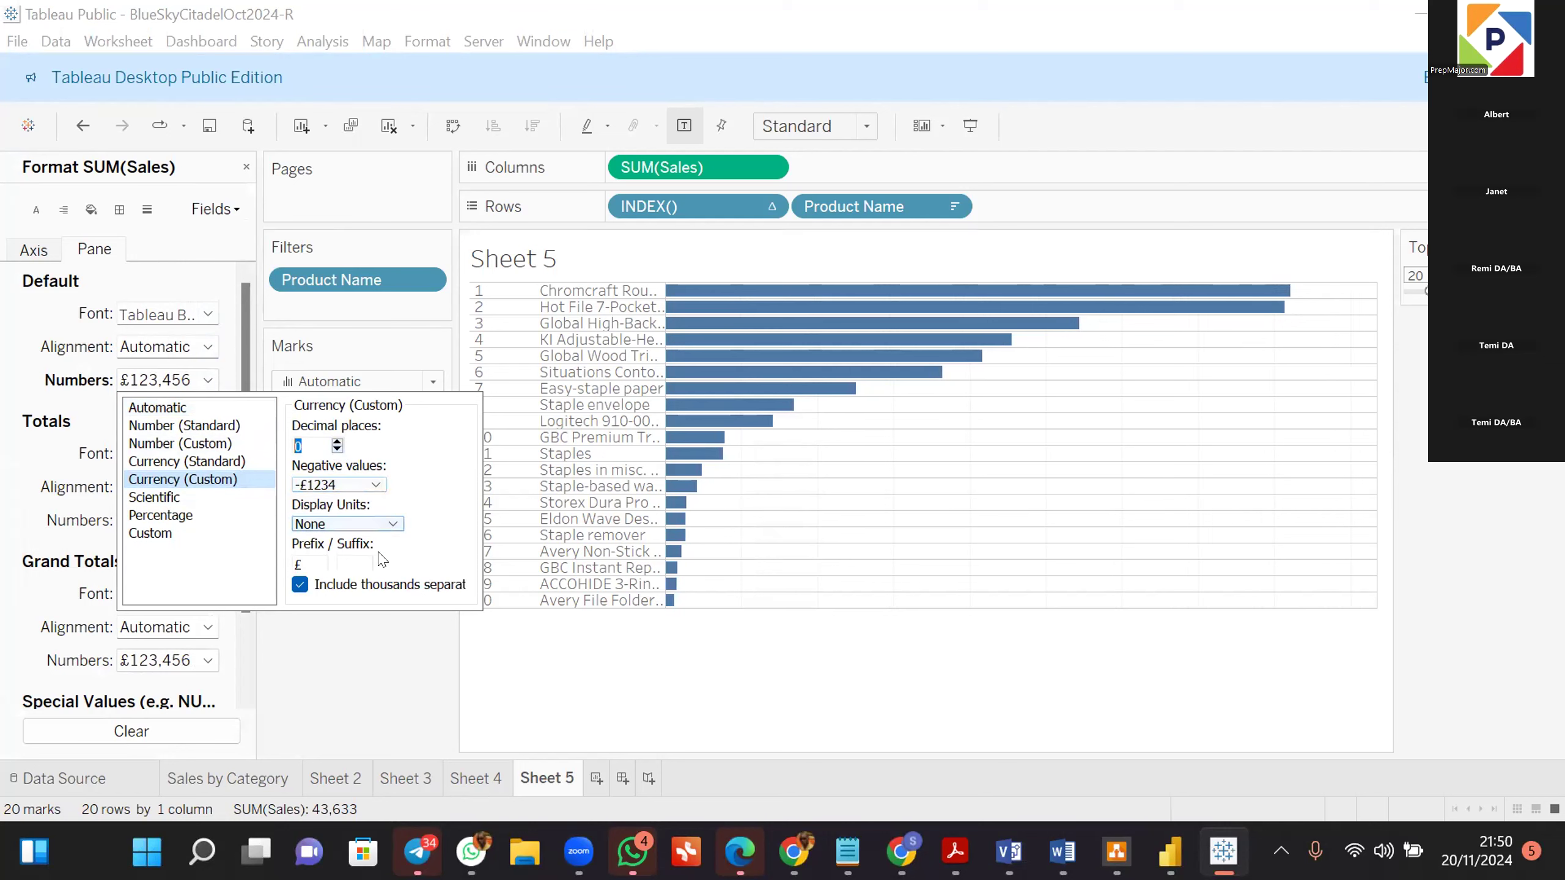
left_click(391, 525)
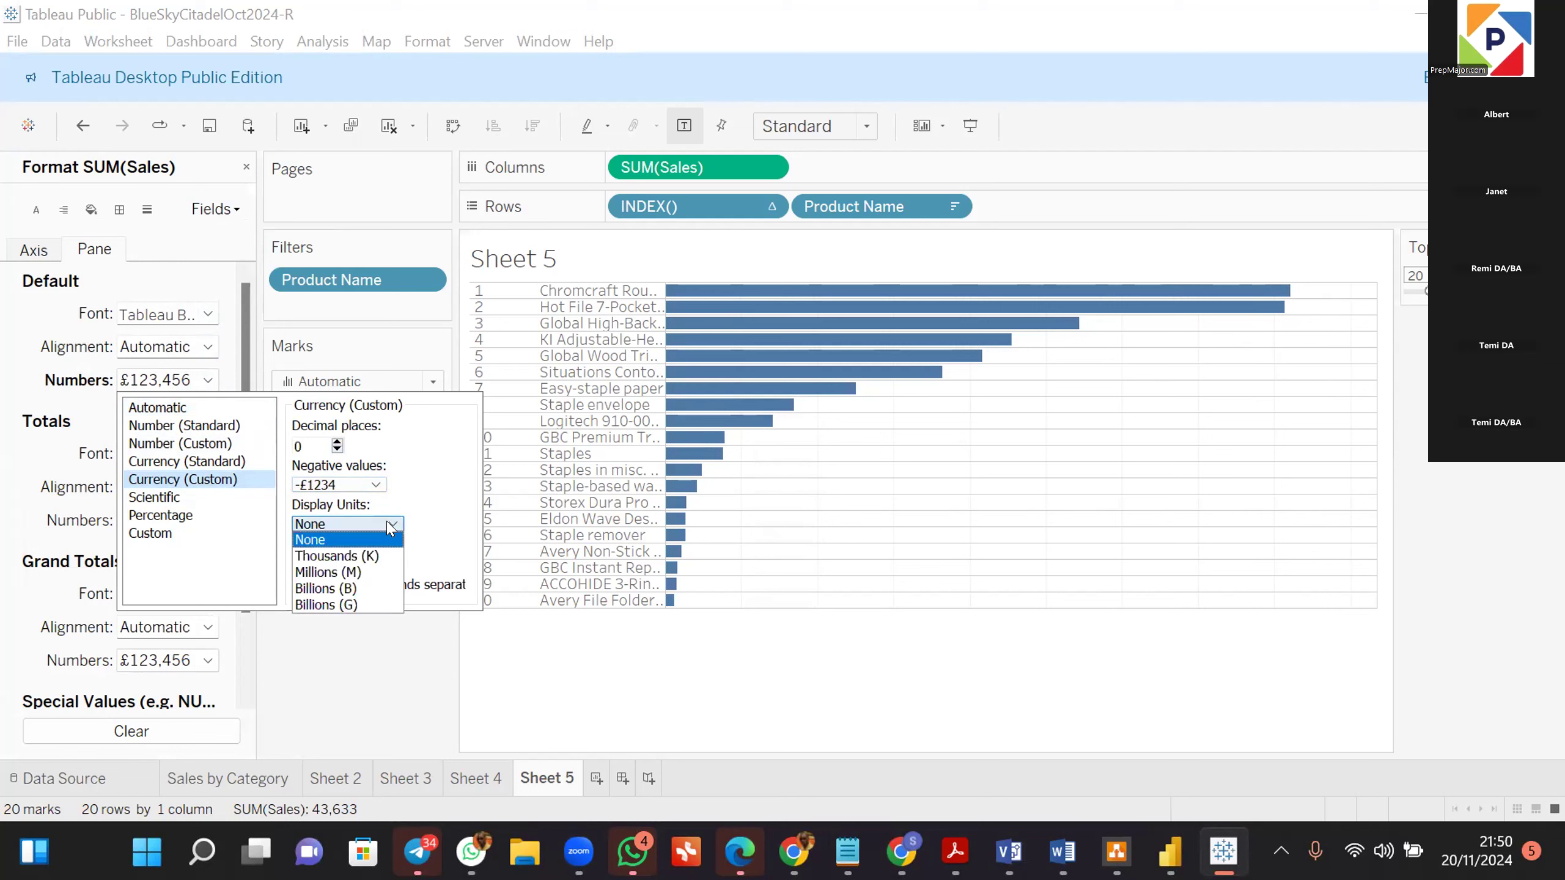
left_click(374, 557)
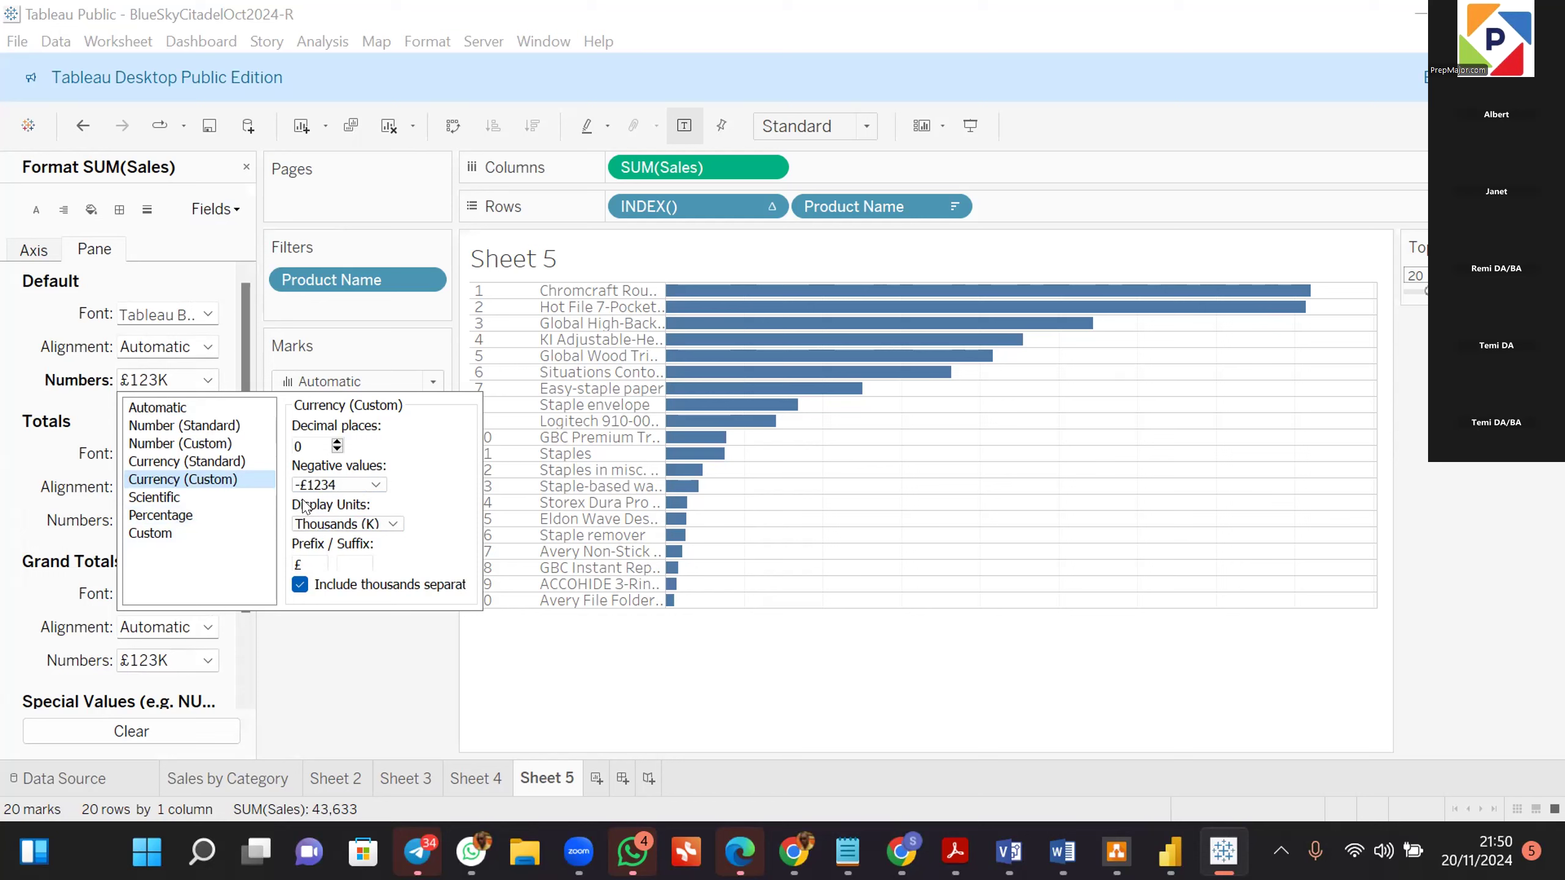
left_click(349, 650)
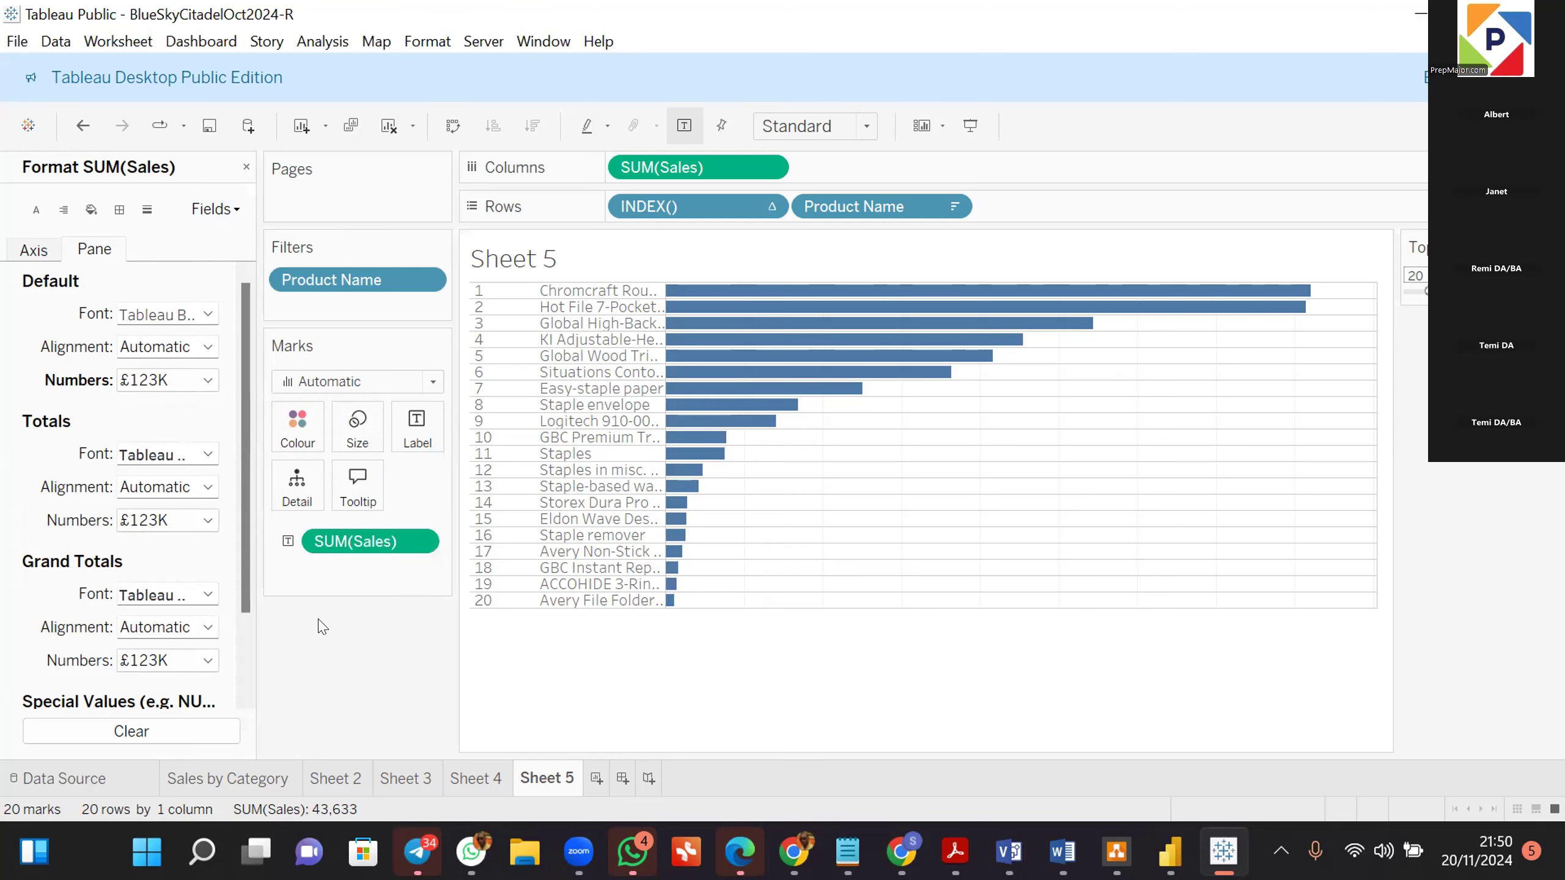
Set the default pane font colour of SUM(Sales) to orange.
left_click(165, 315)
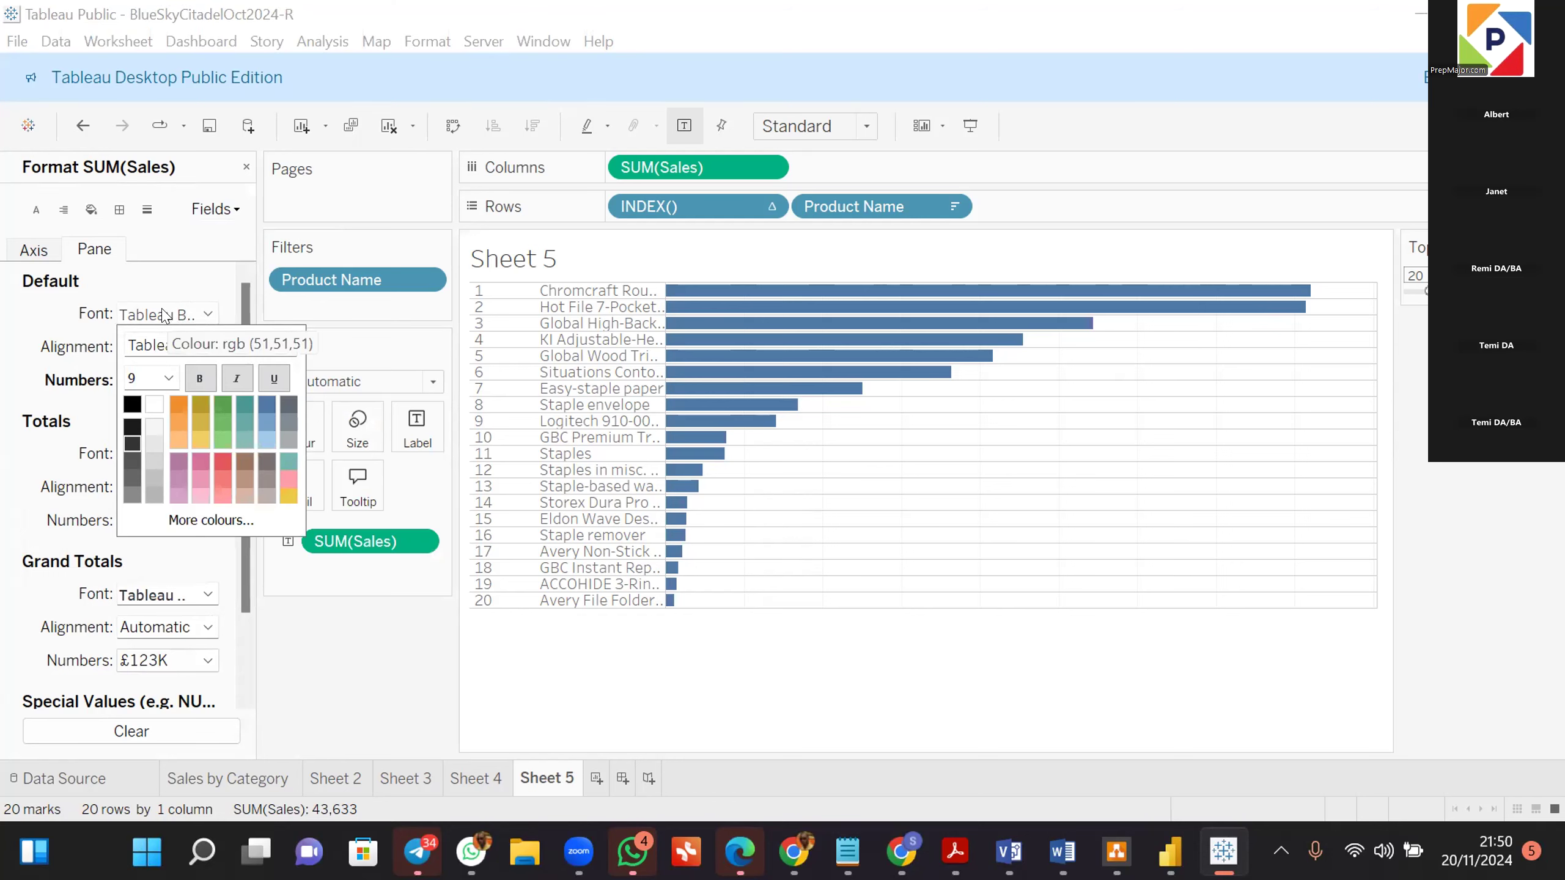
left_click(179, 403)
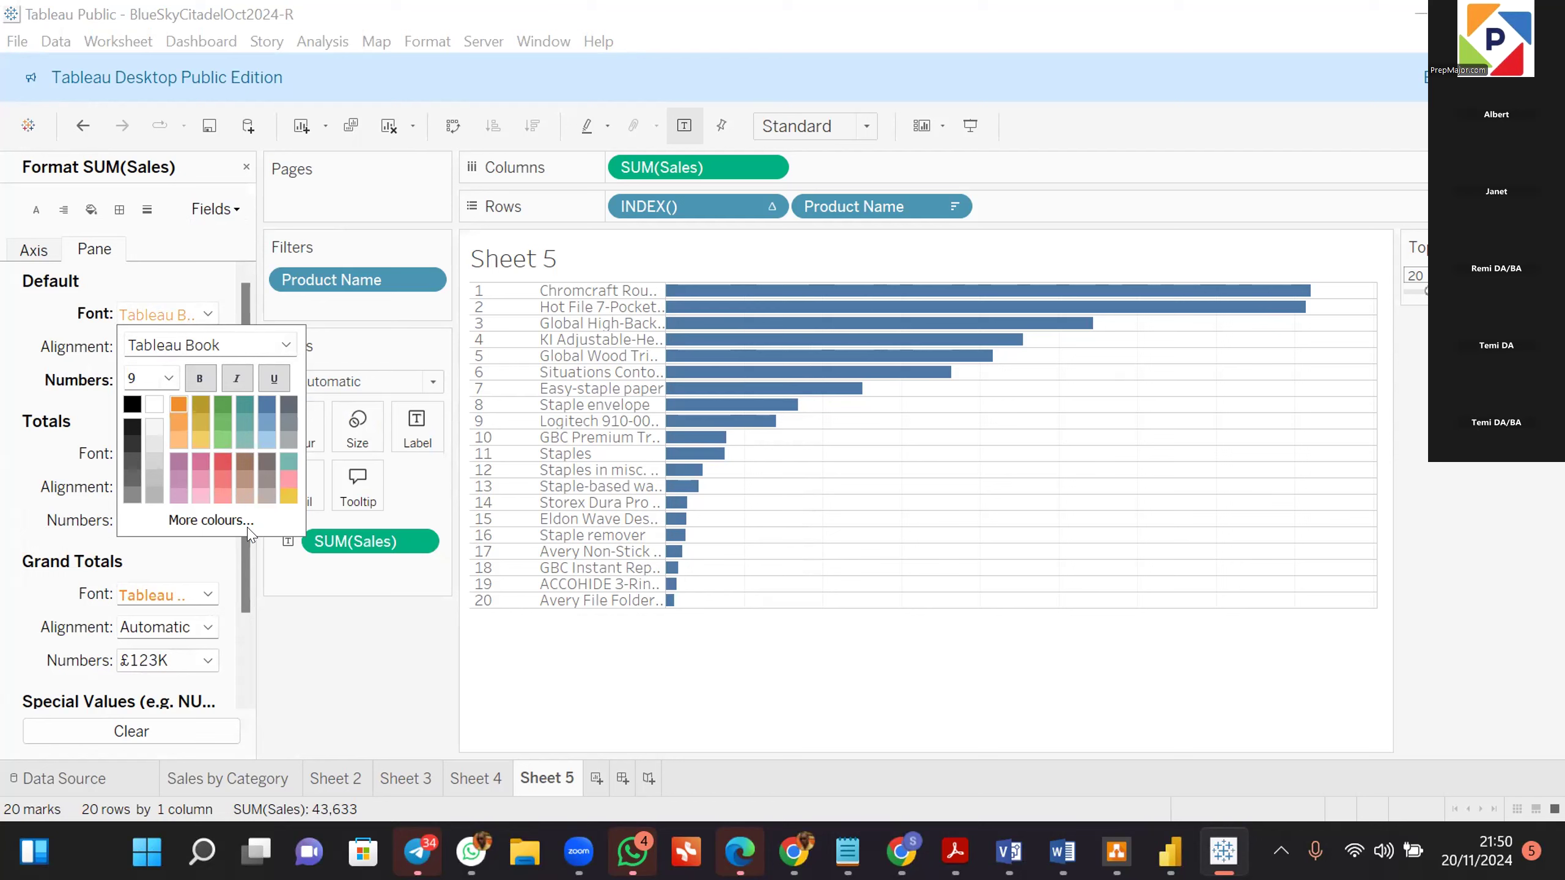
left_click(308, 629)
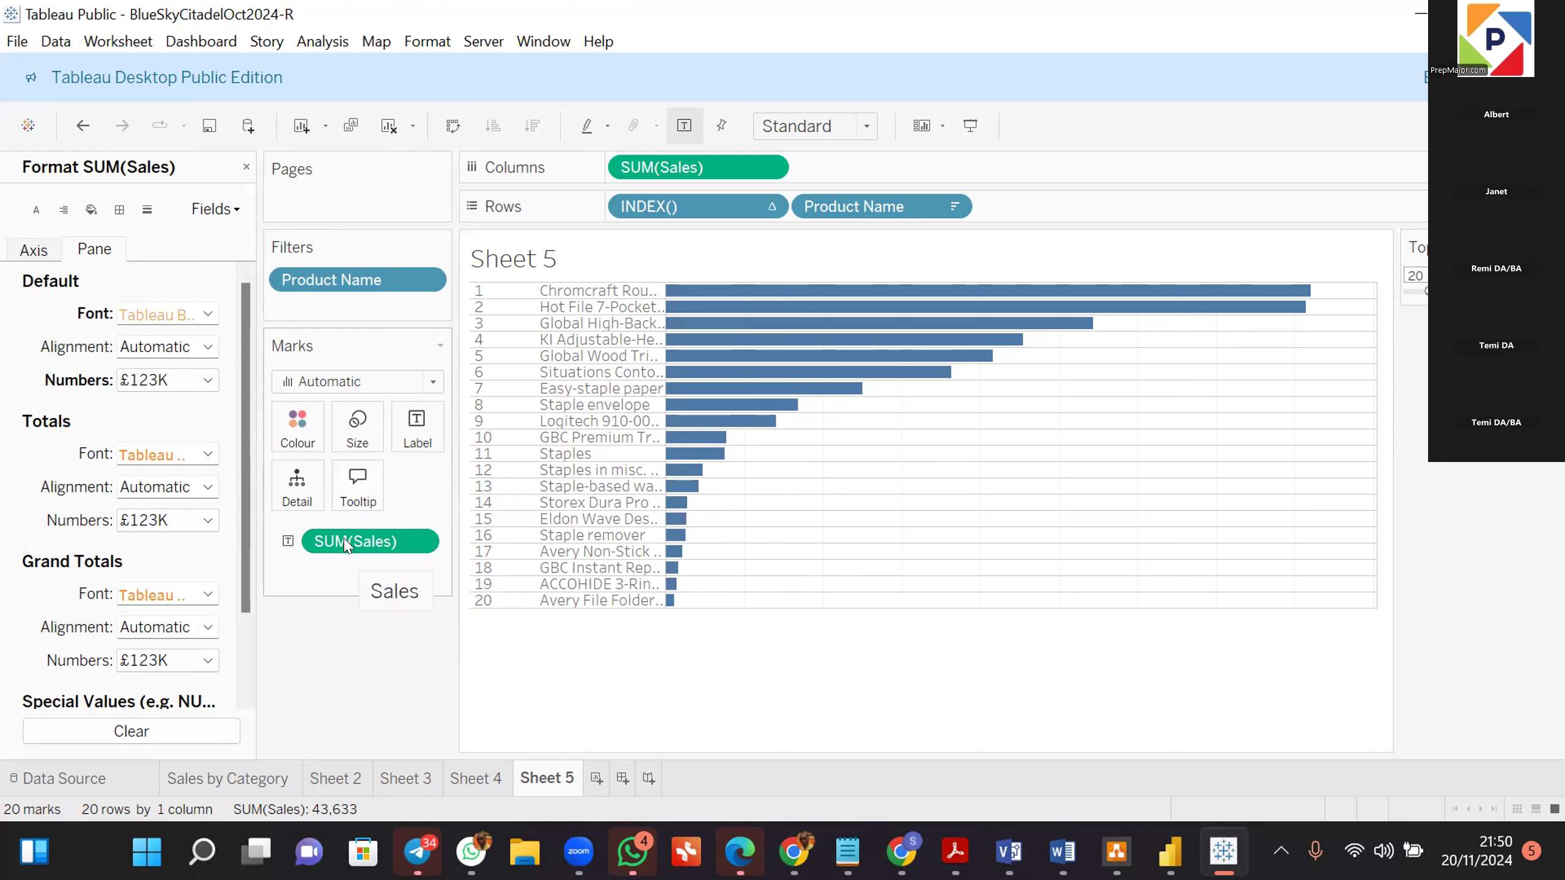
On Sheet 15 of Bluesky Citadel Oct 2024, remove the SUM(Sales) bar label and set Top N Products to 10.
mouse_move(813, 404)
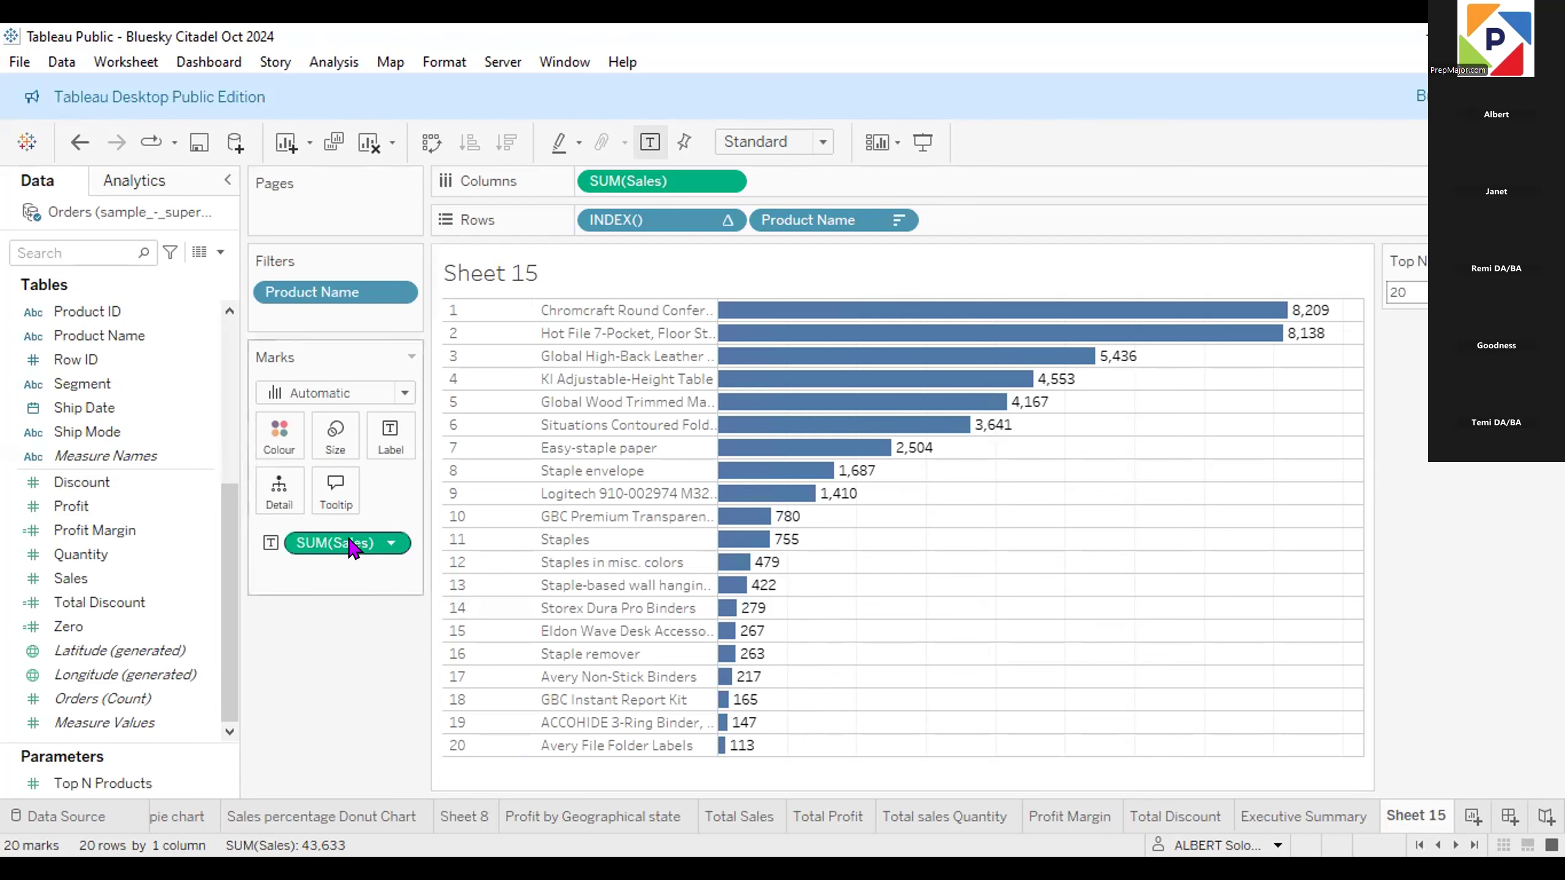
left_click_drag(345, 542, 132, 533)
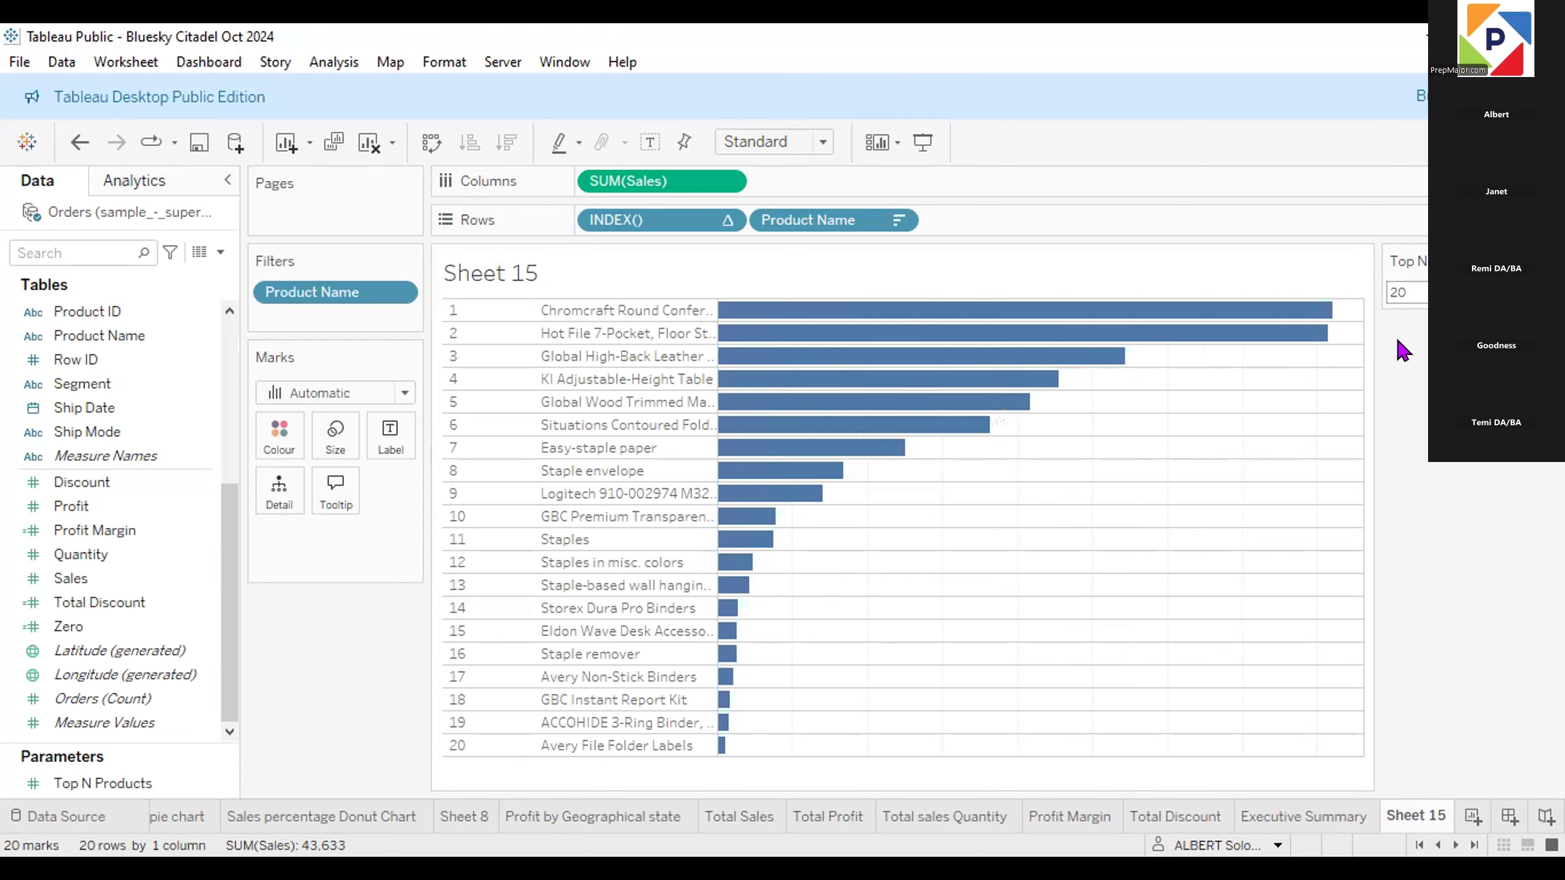
double_click(1425, 291)
key("BackSpace")
type("10")
key("Return")
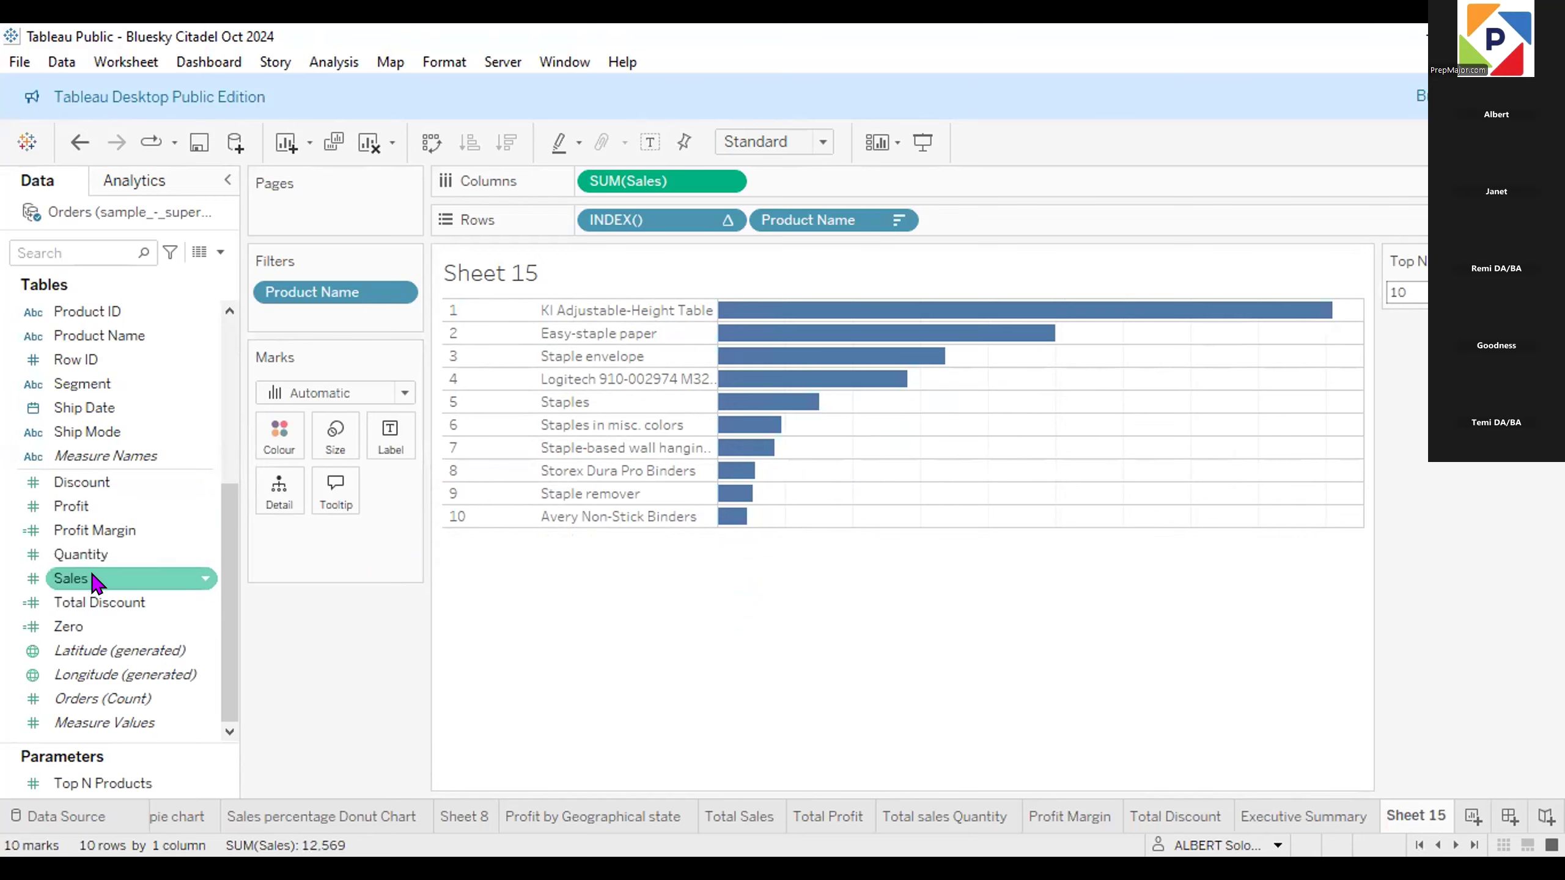
Try Quantity and Profit in turn as the bar label on Sheet 15, and clear the label.
left_click_drag(92, 554, 372, 423)
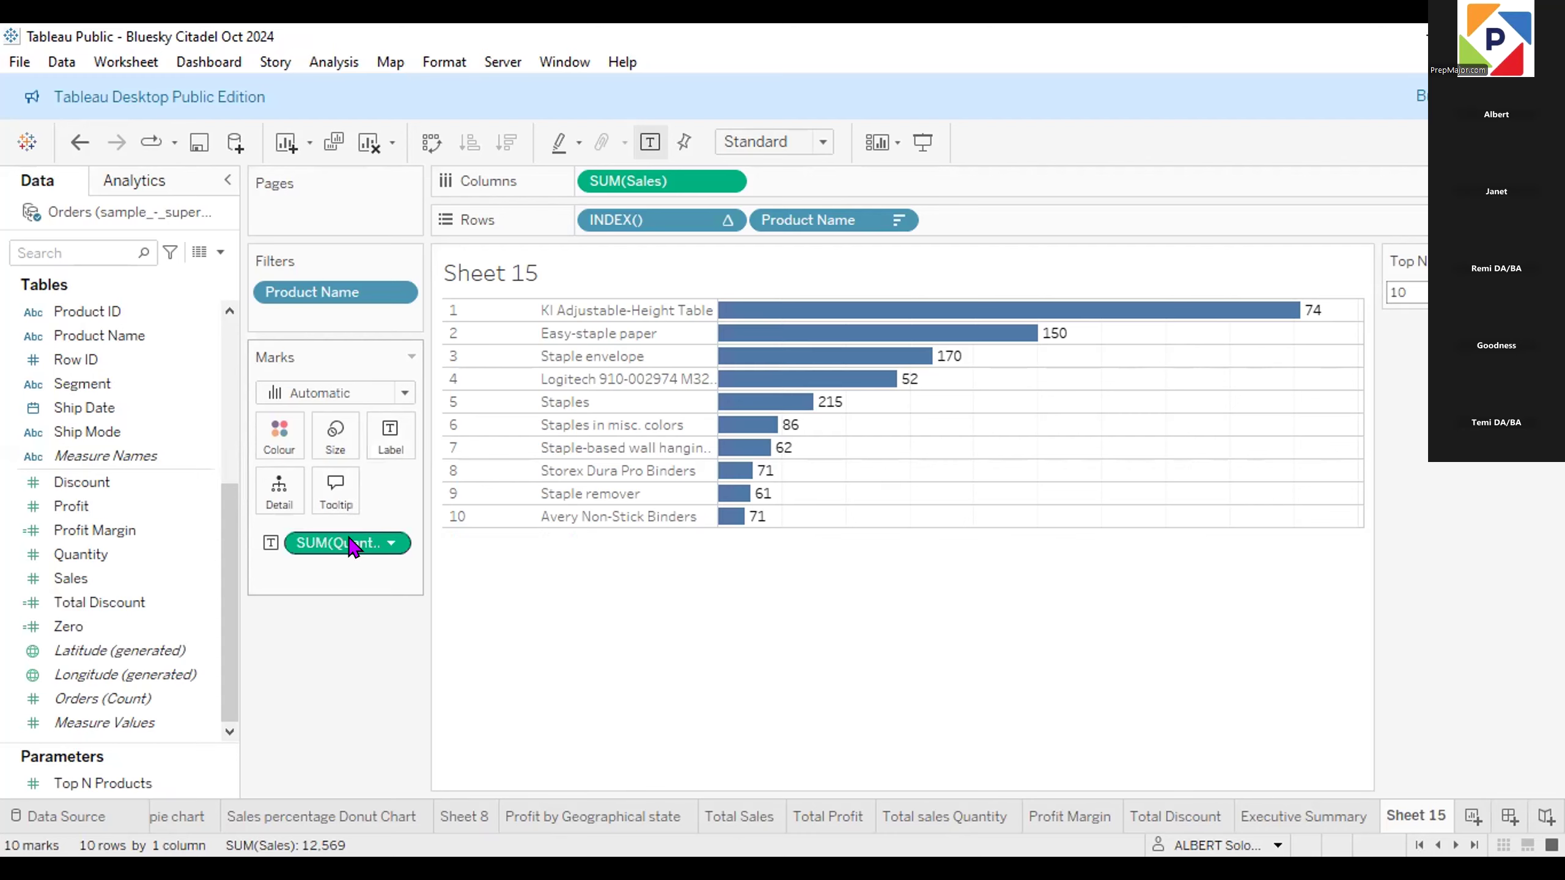
left_click_drag(342, 548, 392, 436)
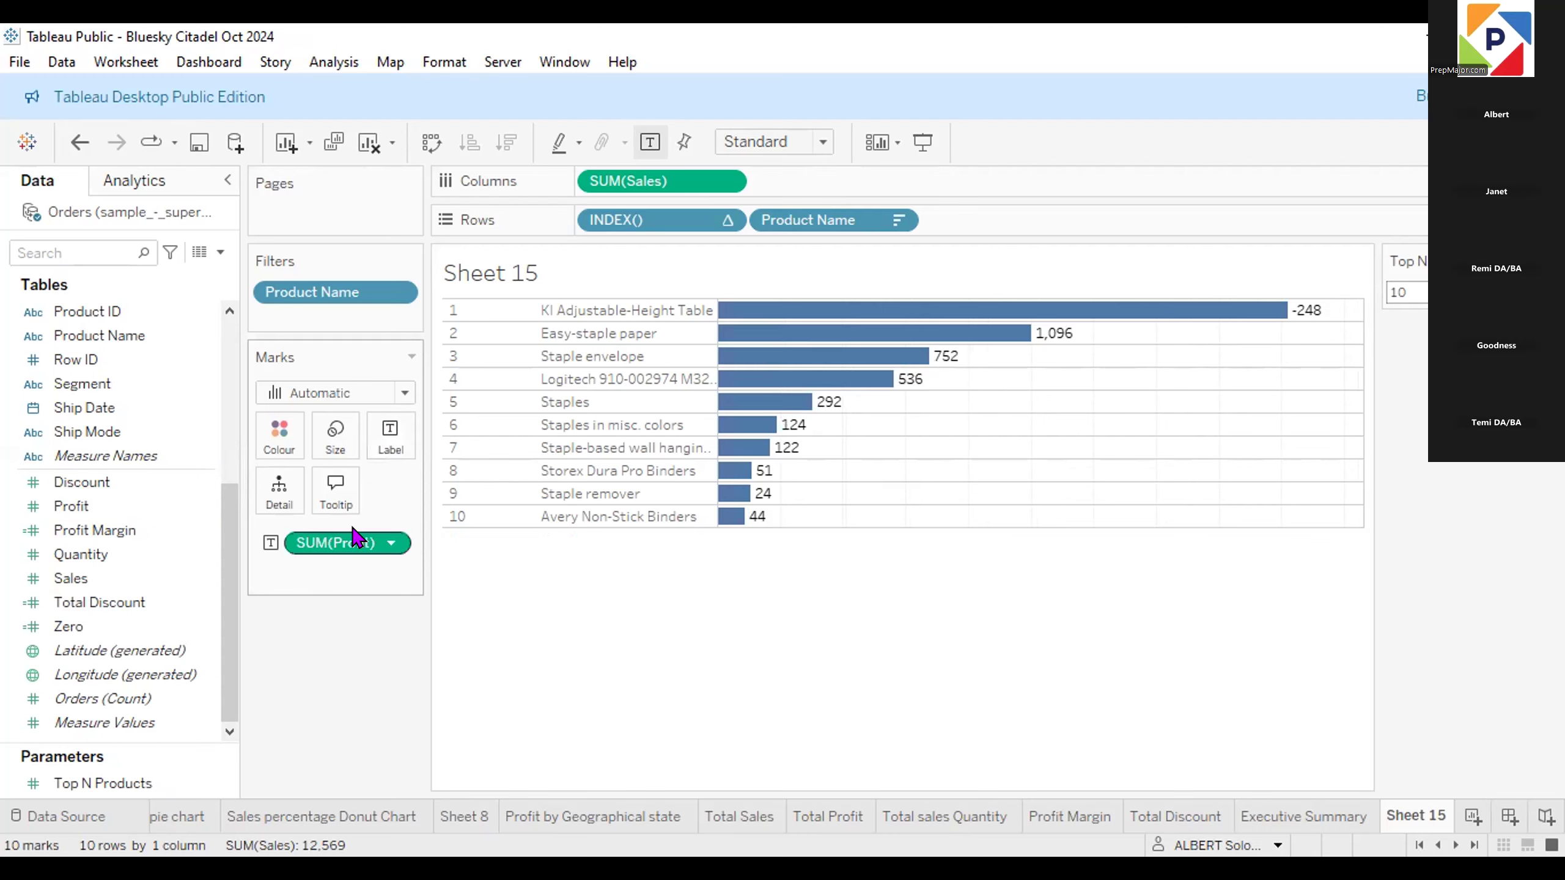
left_click_drag(315, 655, 315, 656)
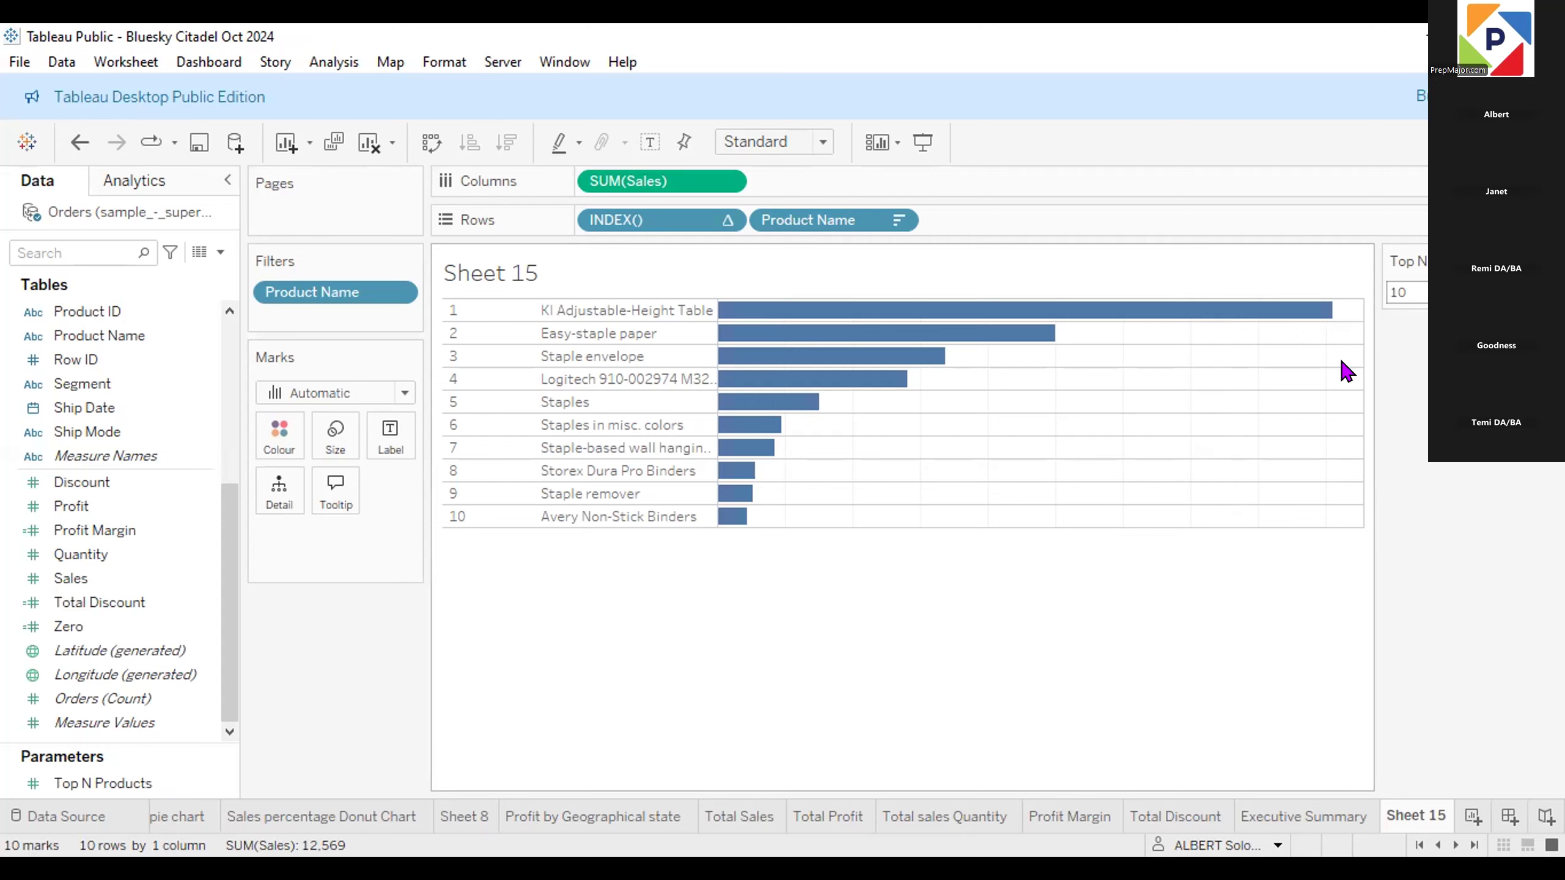
Try placing Sales on Detail for the Sheet 15 bars and undo it.
mouse_move(1035, 309)
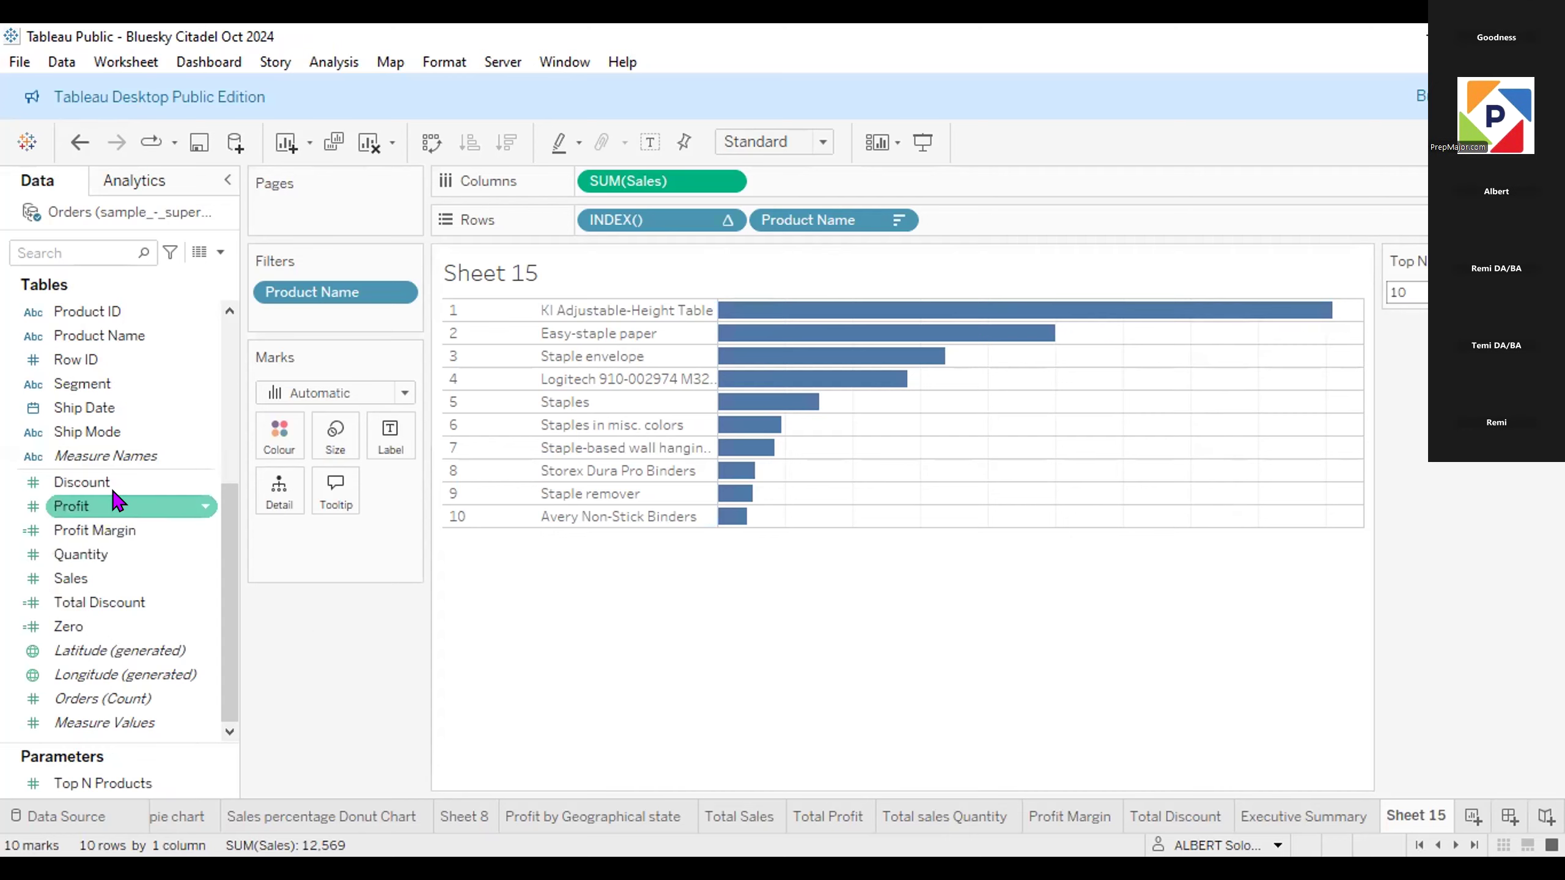
left_click_drag(95, 582, 277, 485)
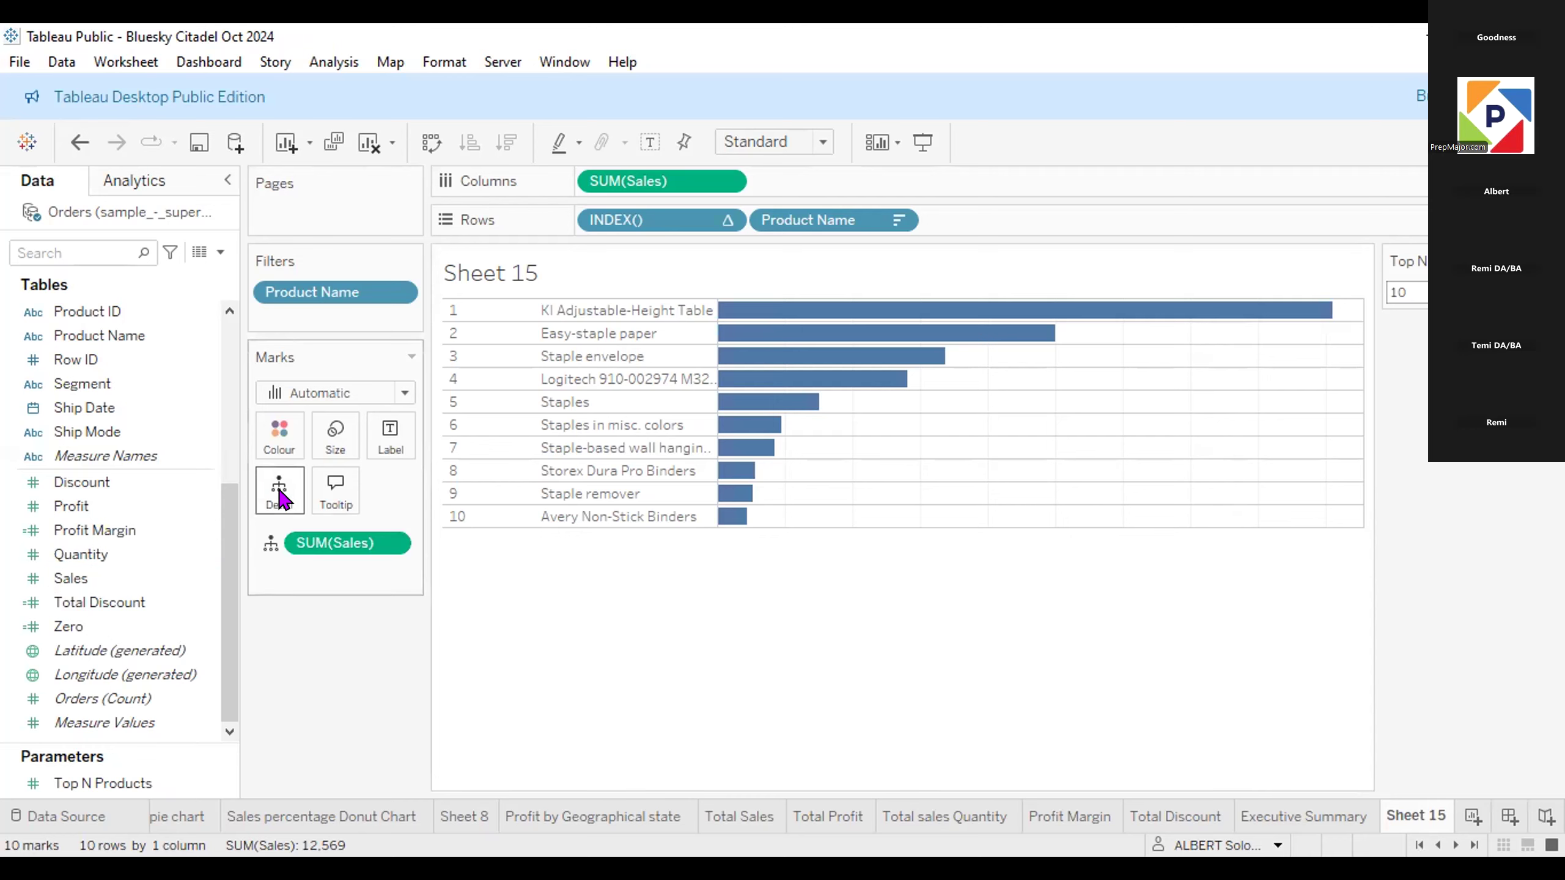
key("ctrl+z")
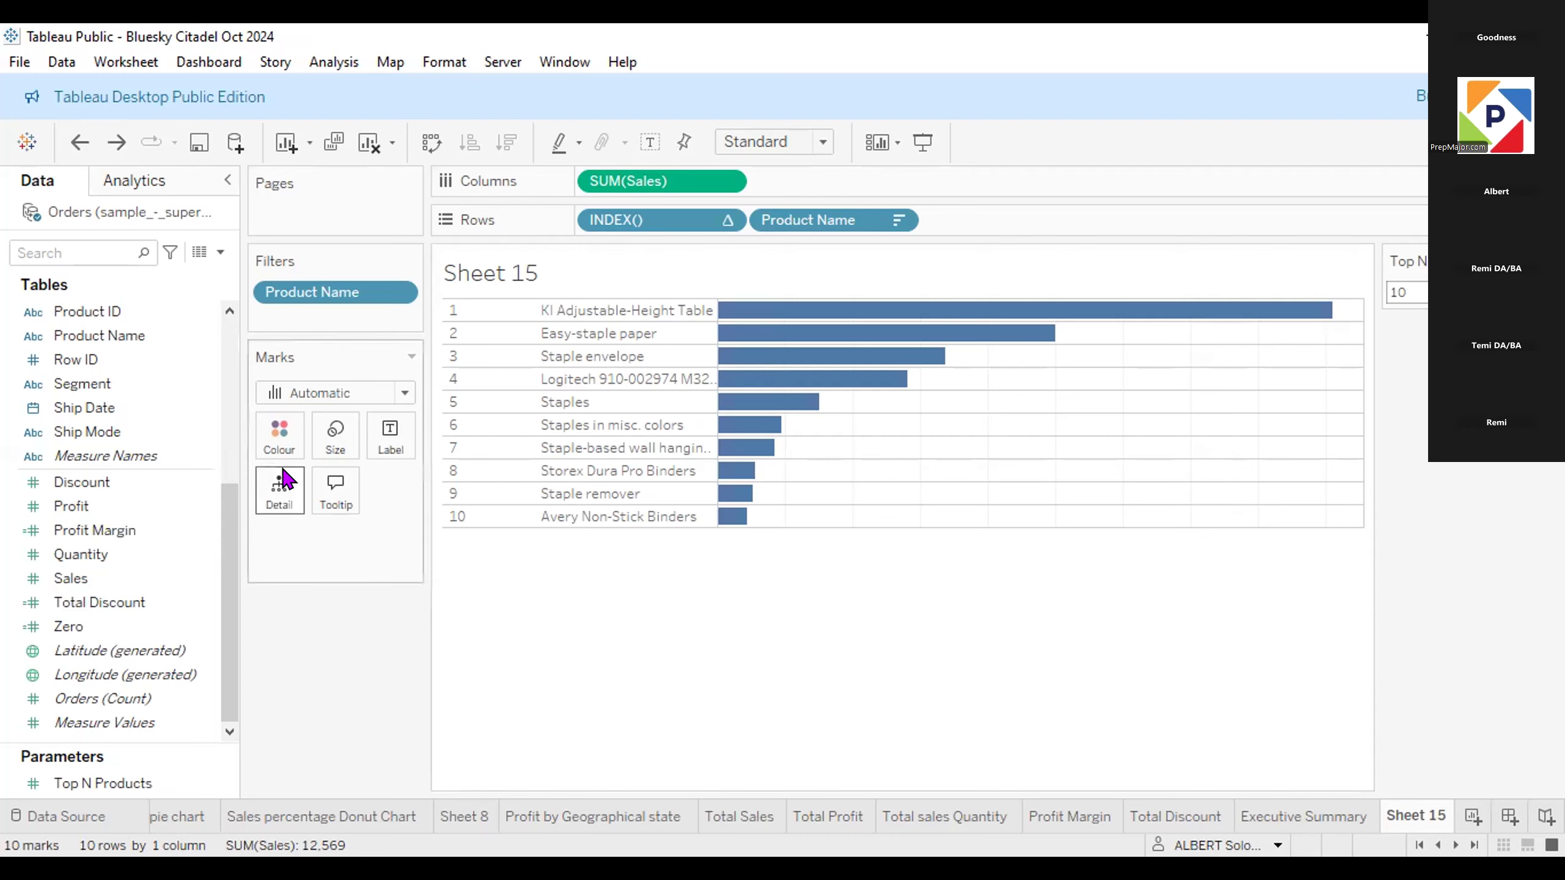
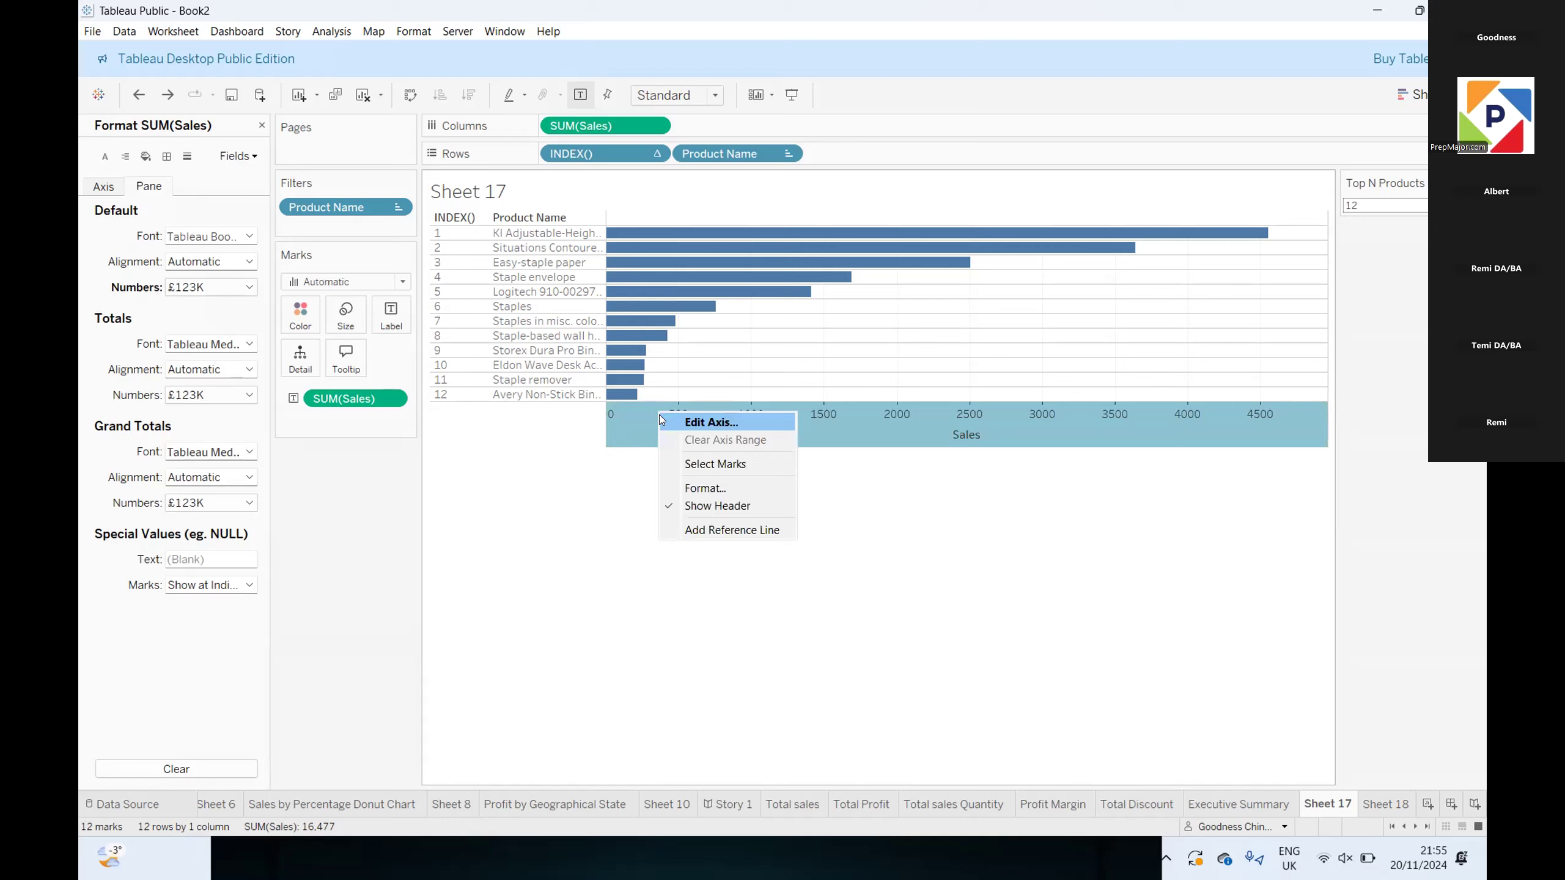
On Sheet 17 of Book2, hide the Sales axis header and replace the existing bar label with a fresh Sales label.
left_click(703, 506)
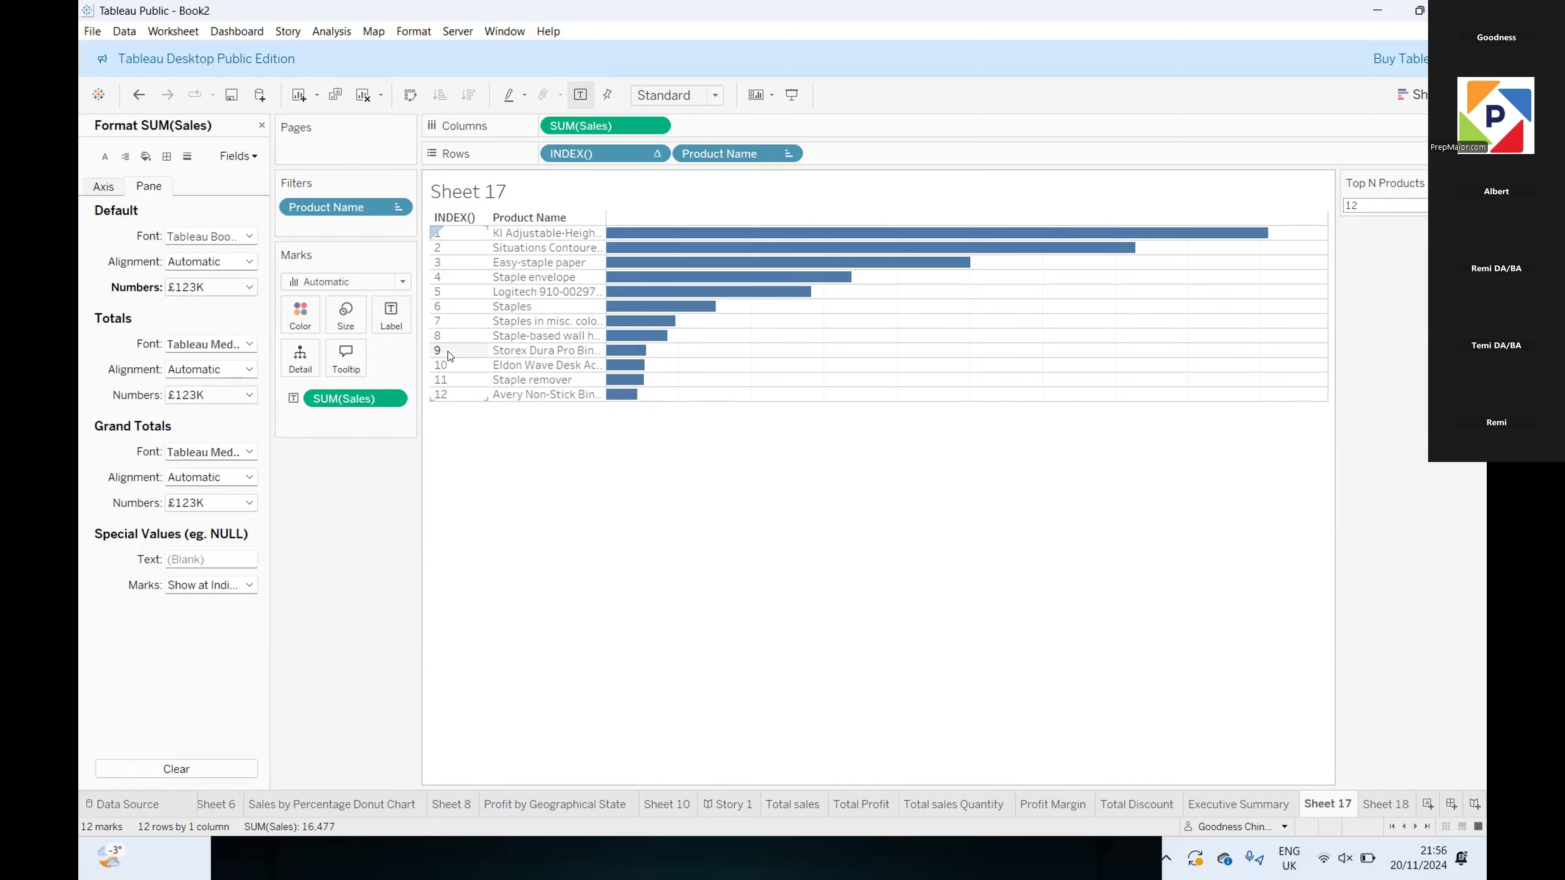
left_click_drag(315, 536, 349, 333)
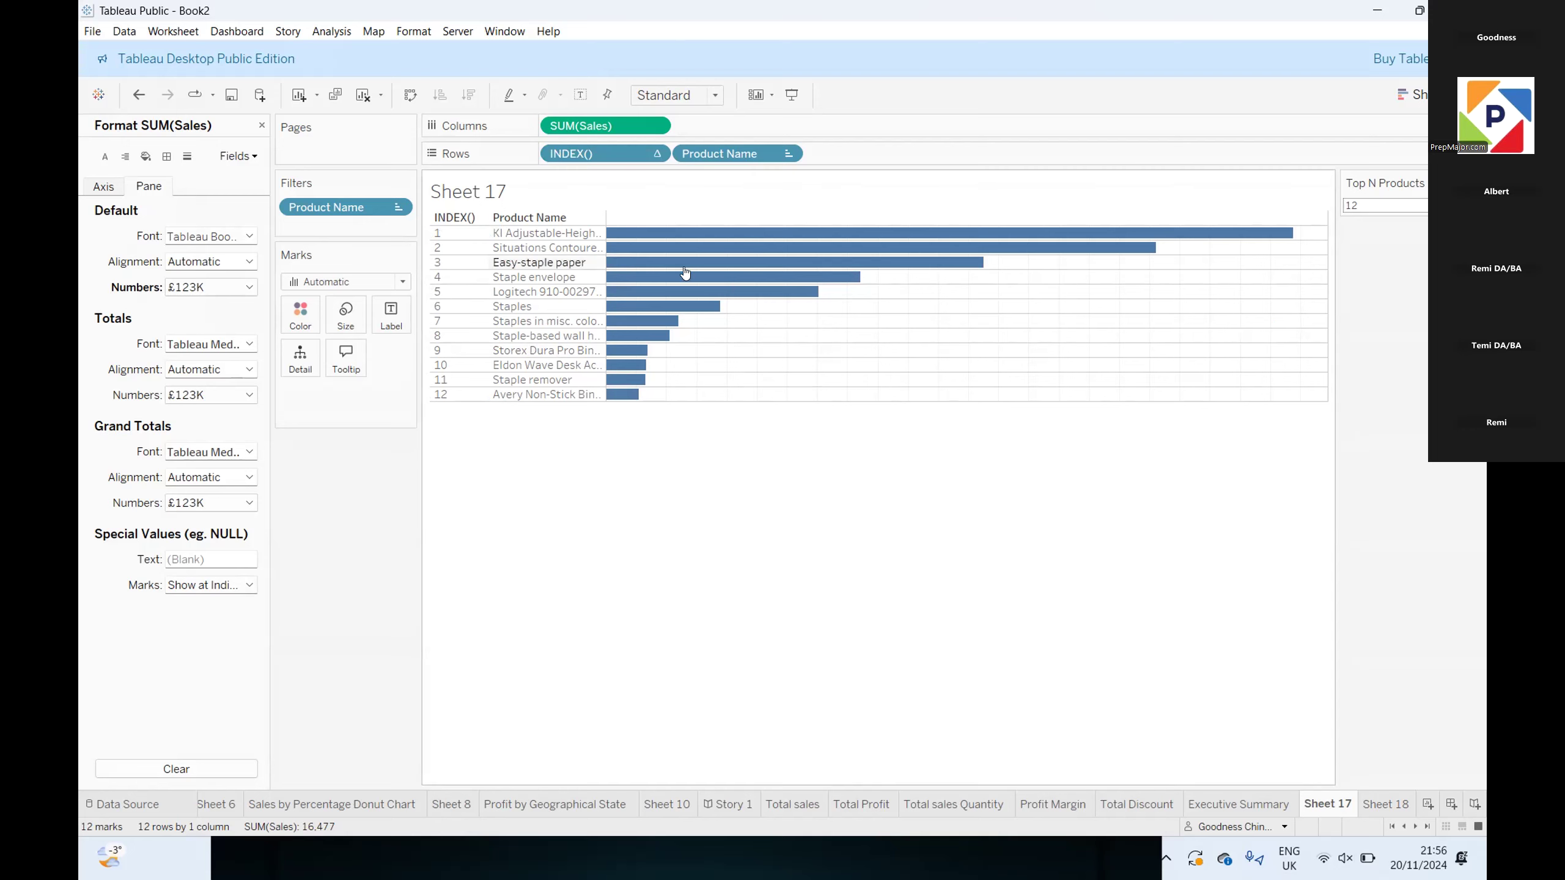
left_click(261, 125)
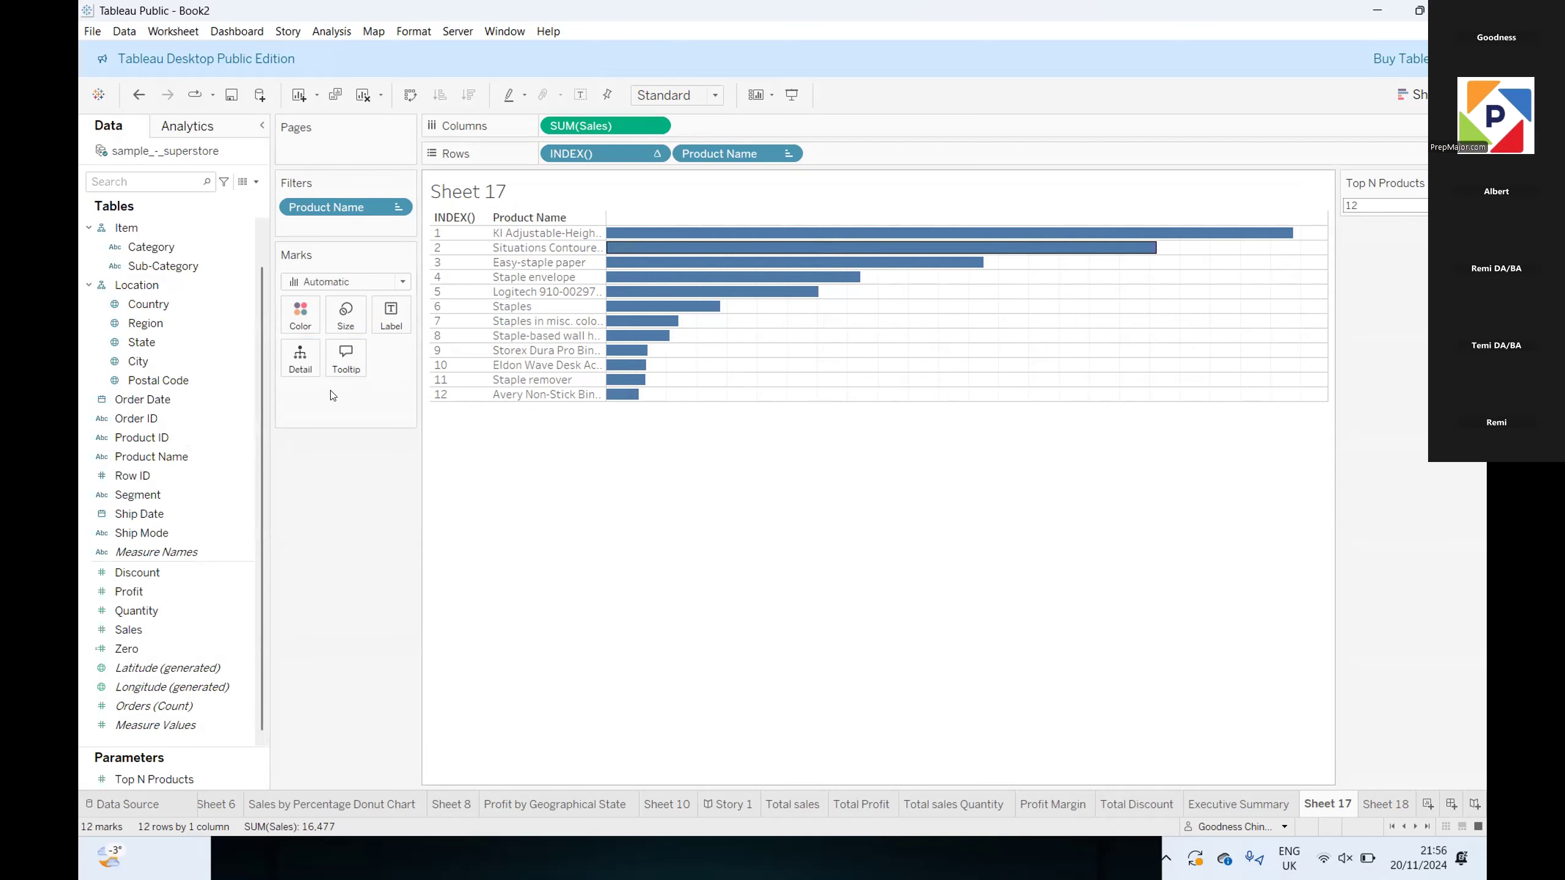
left_click_drag(128, 630, 390, 313)
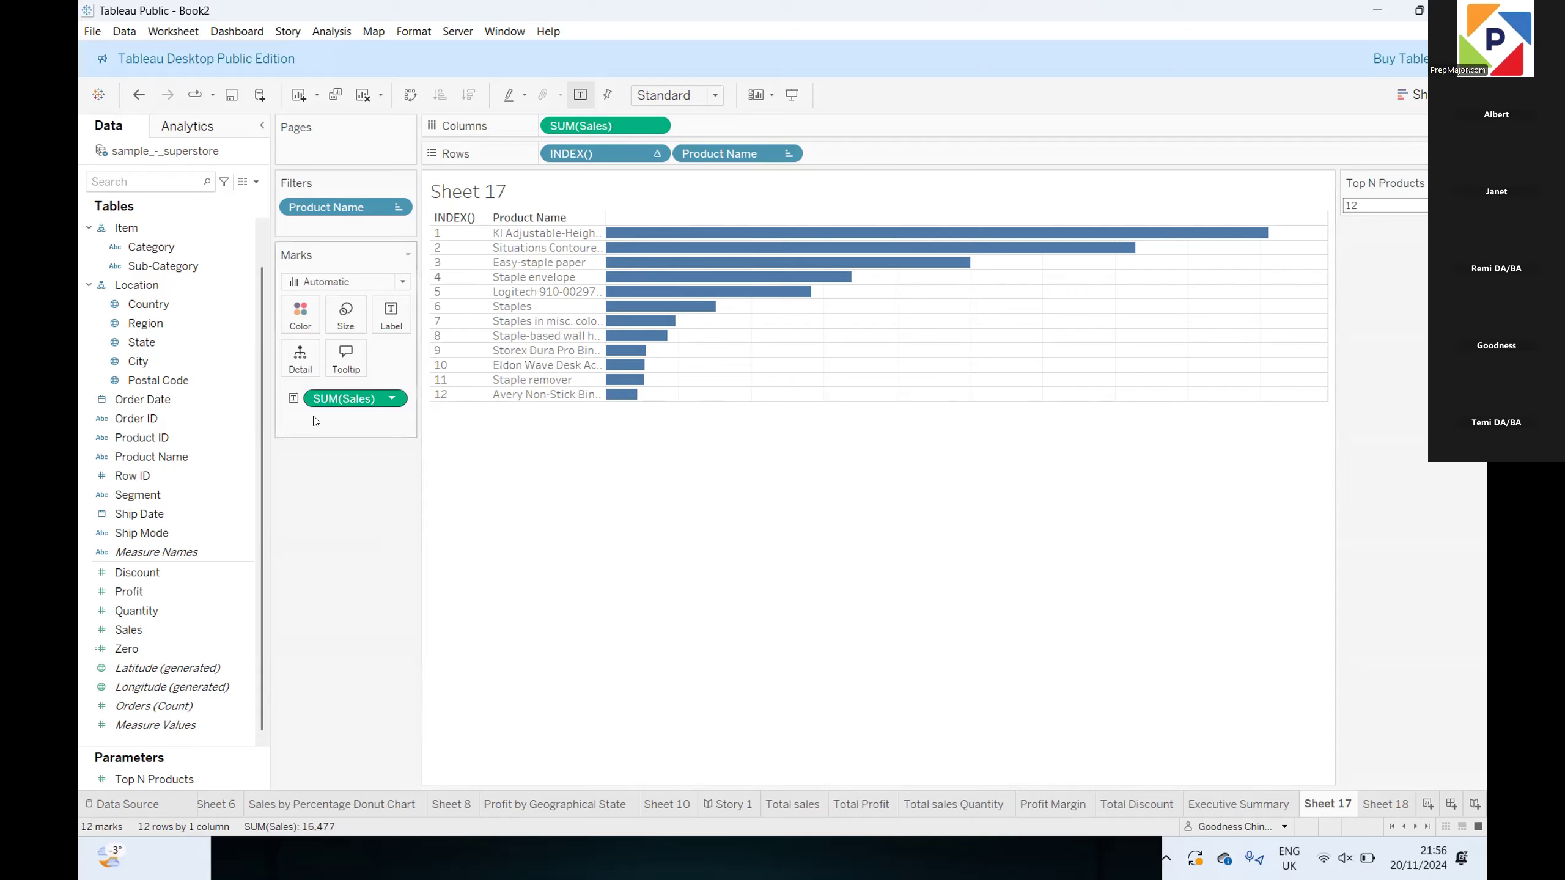
Show a SUM(Sales) filter on Sheet 17 and undo it.
left_click(391, 399)
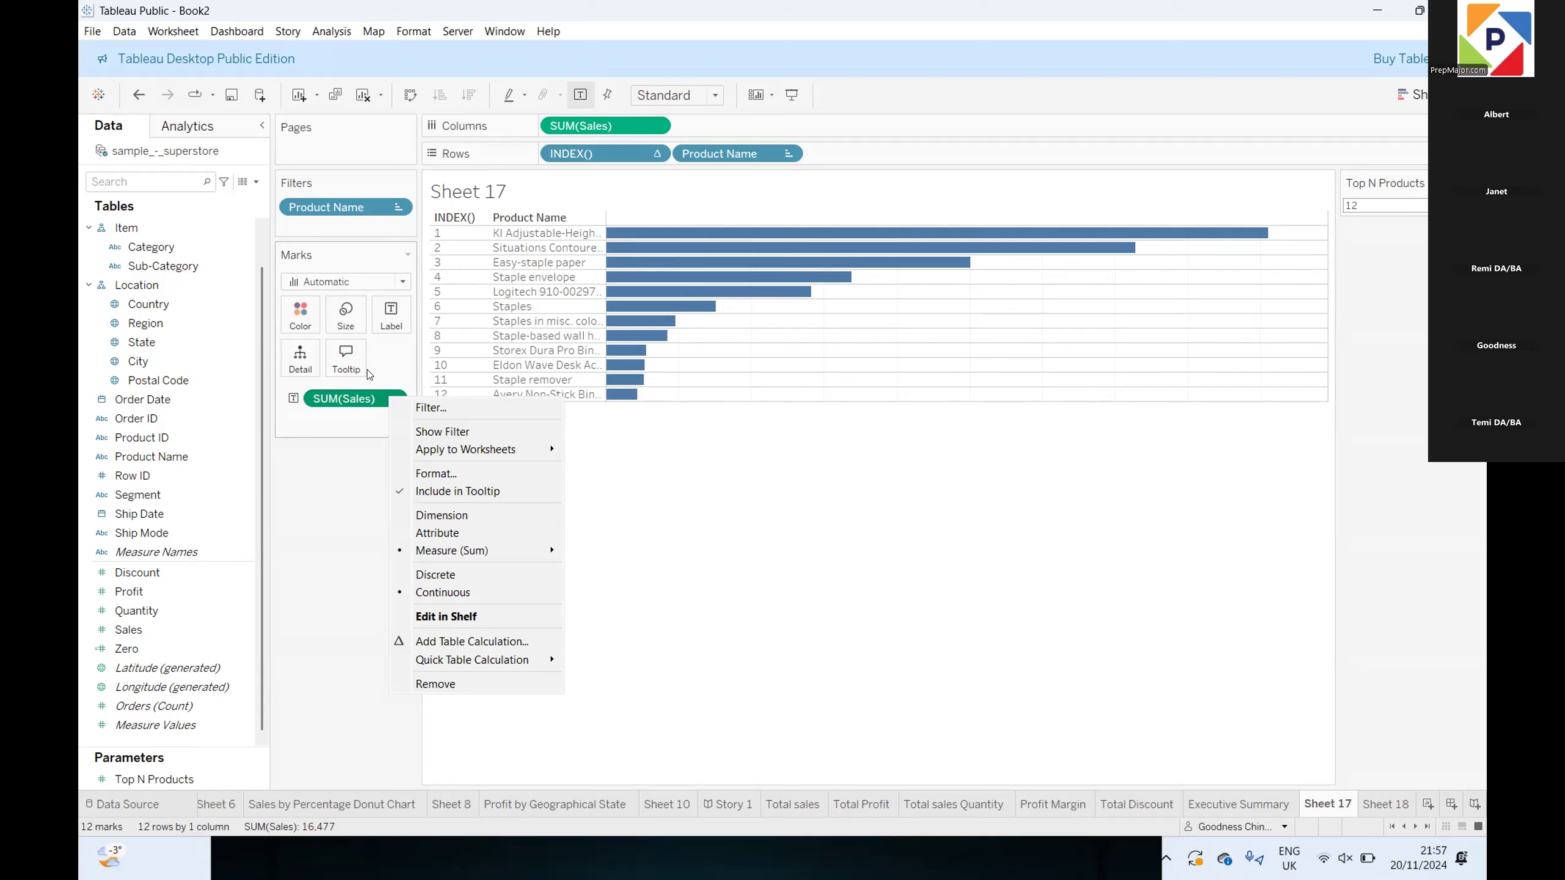
left_click(486, 430)
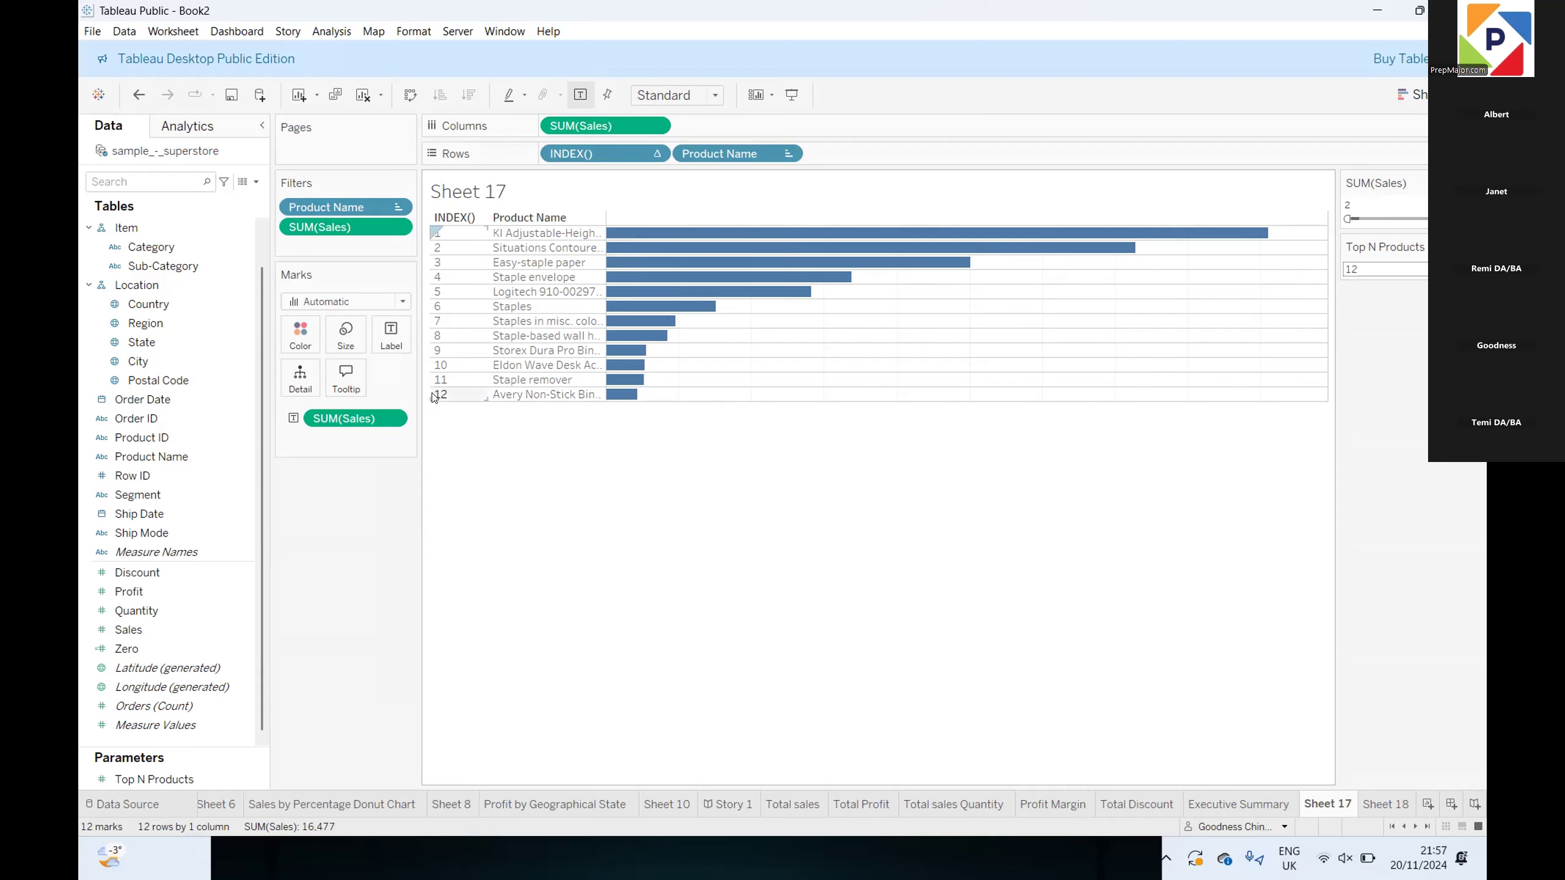
key("ctrl+z")
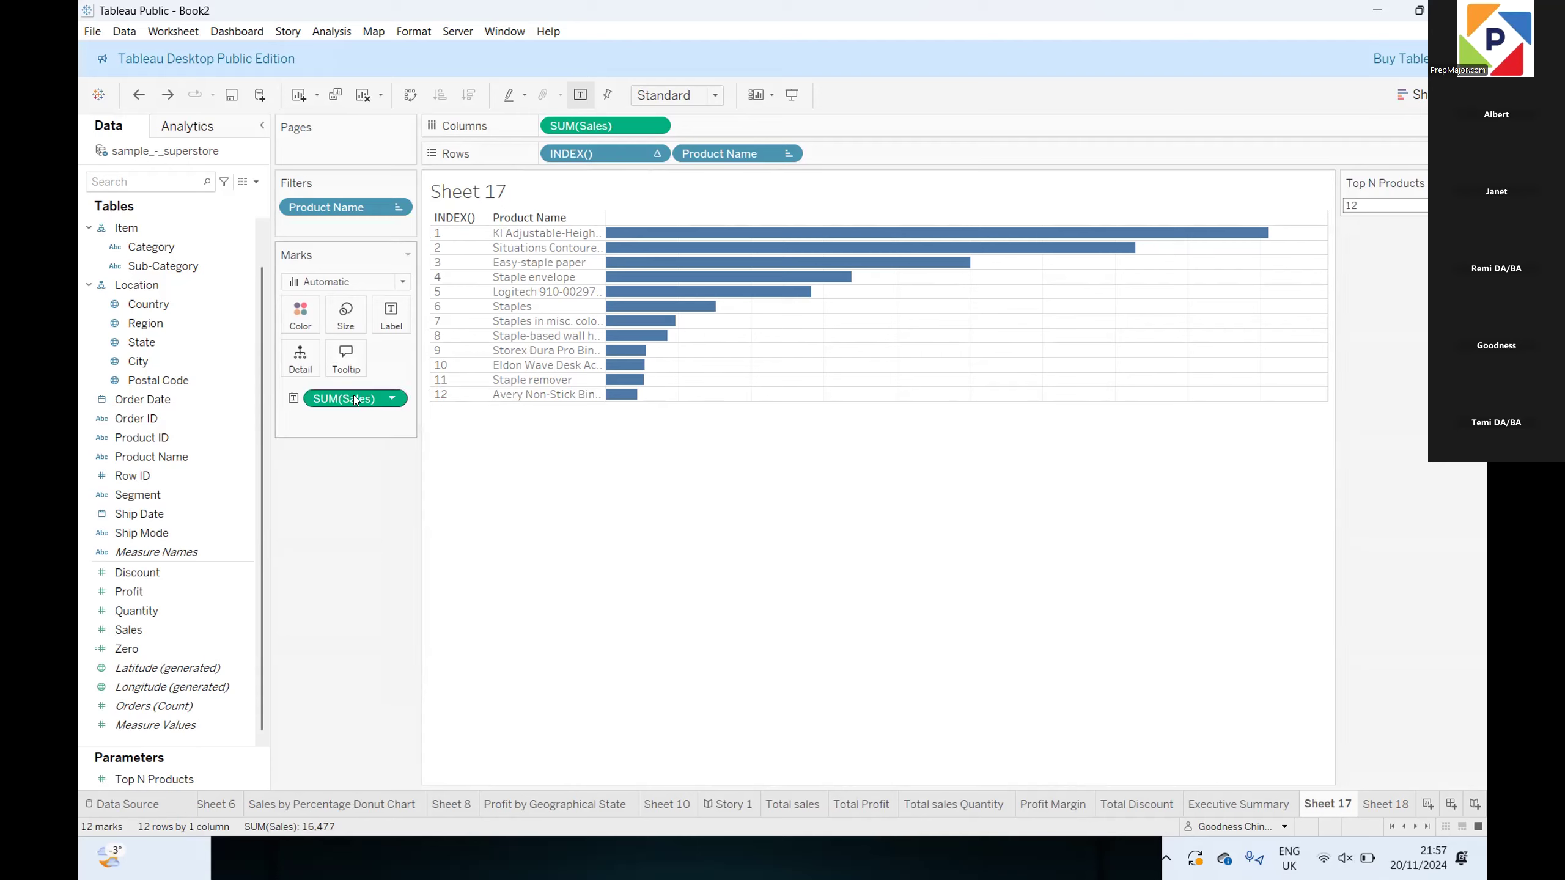
Take the Sales label off the bars on Sheet 17 of Book2.
left_click_drag(355, 399, 350, 585)
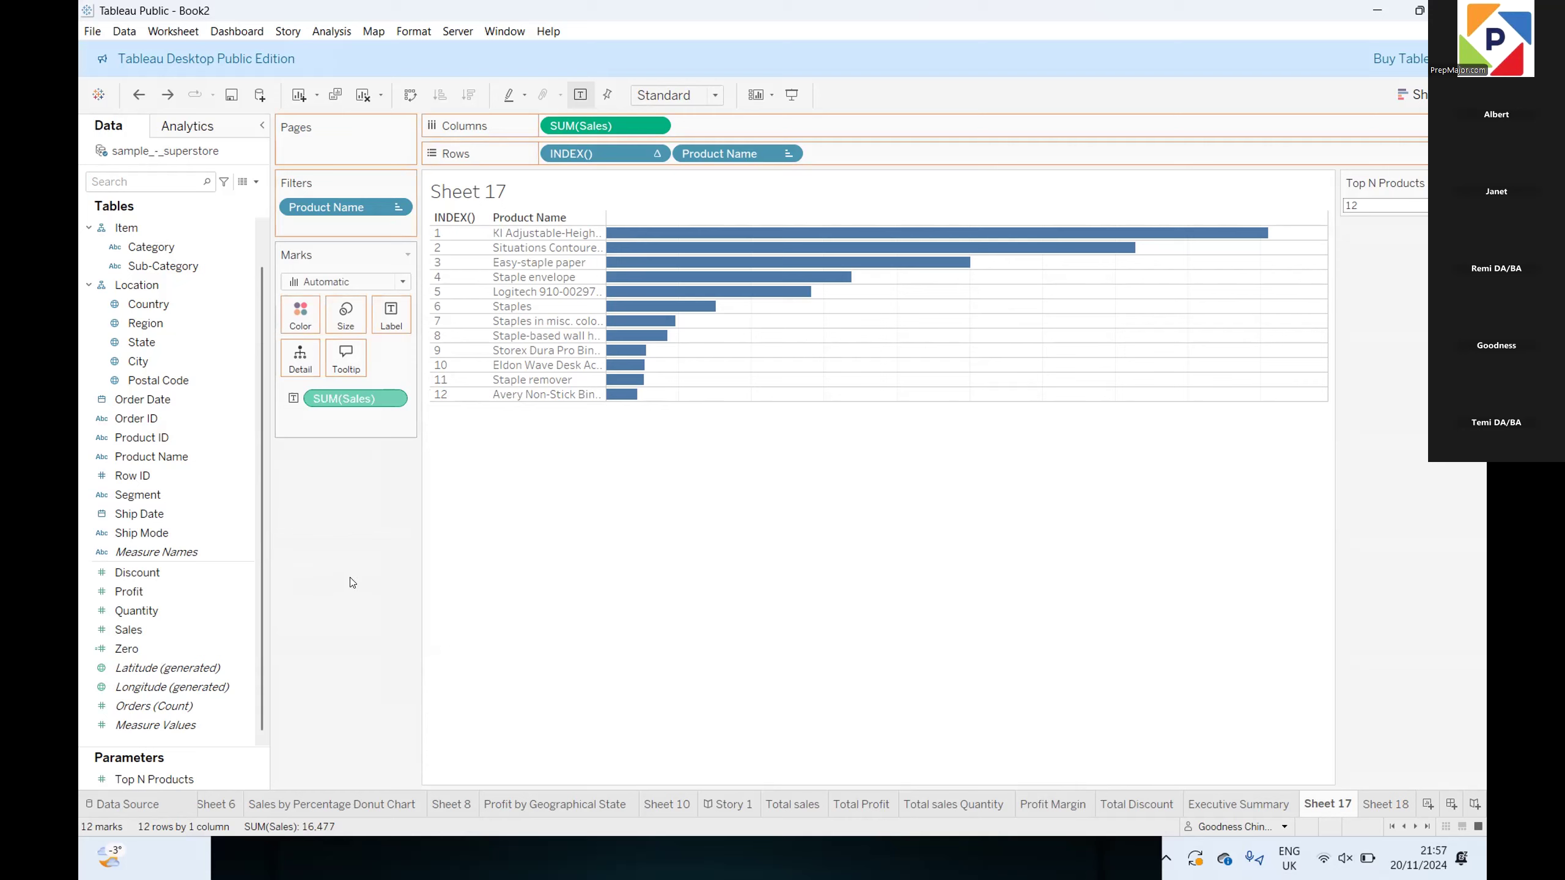
left_click_drag(343, 438, 343, 438)
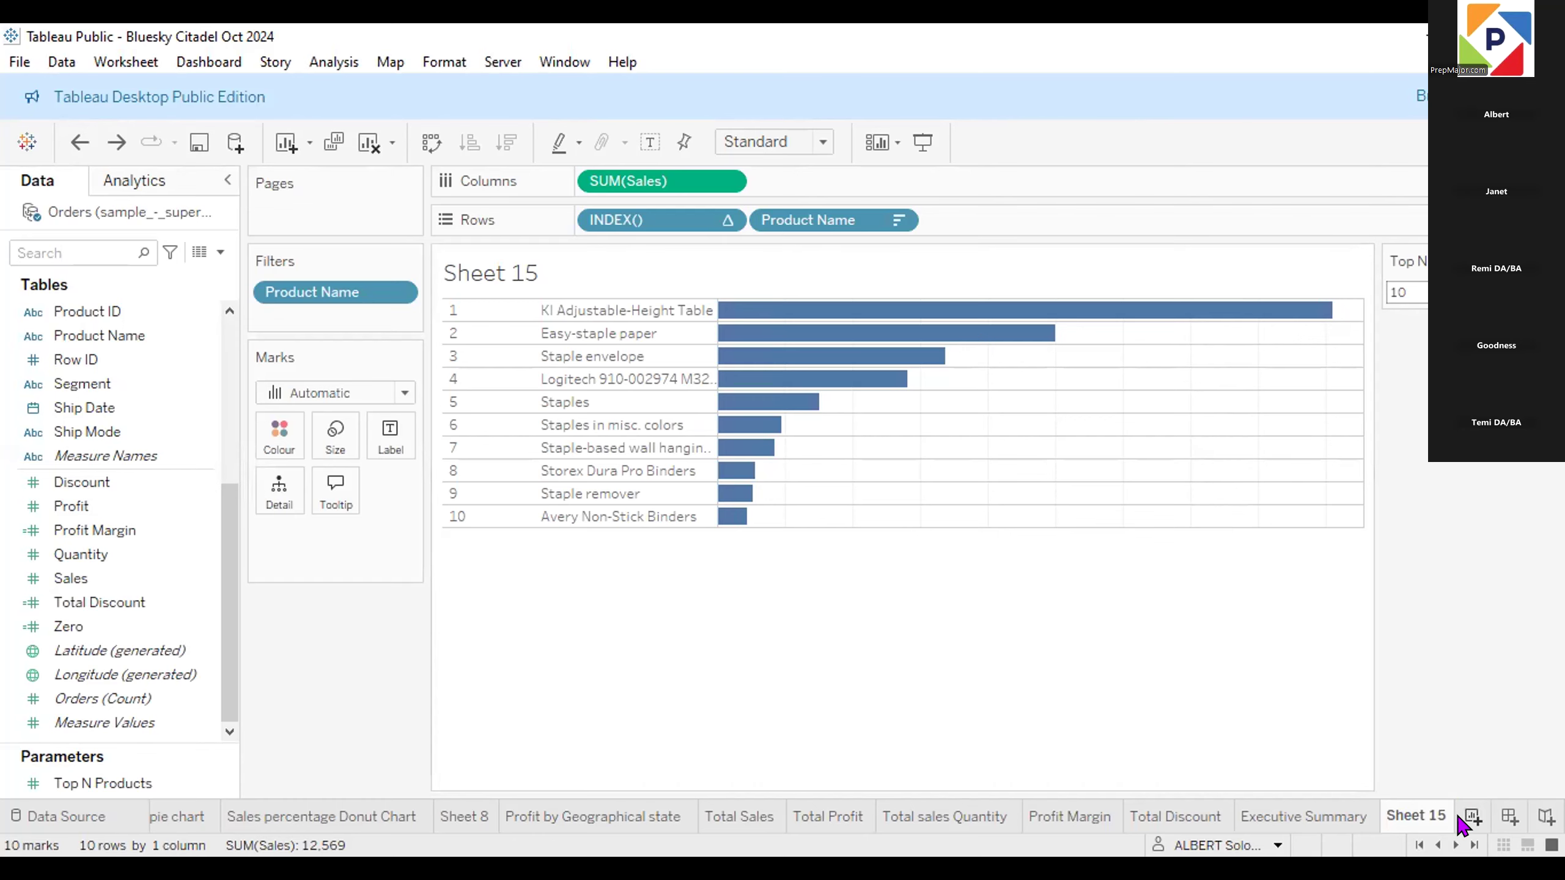
Add a new worksheet to the Bluesky Citadel Oct 2024 workbook, and view the Moving Average.jpg sketch in the image viewer before returning.
left_click(1472, 818)
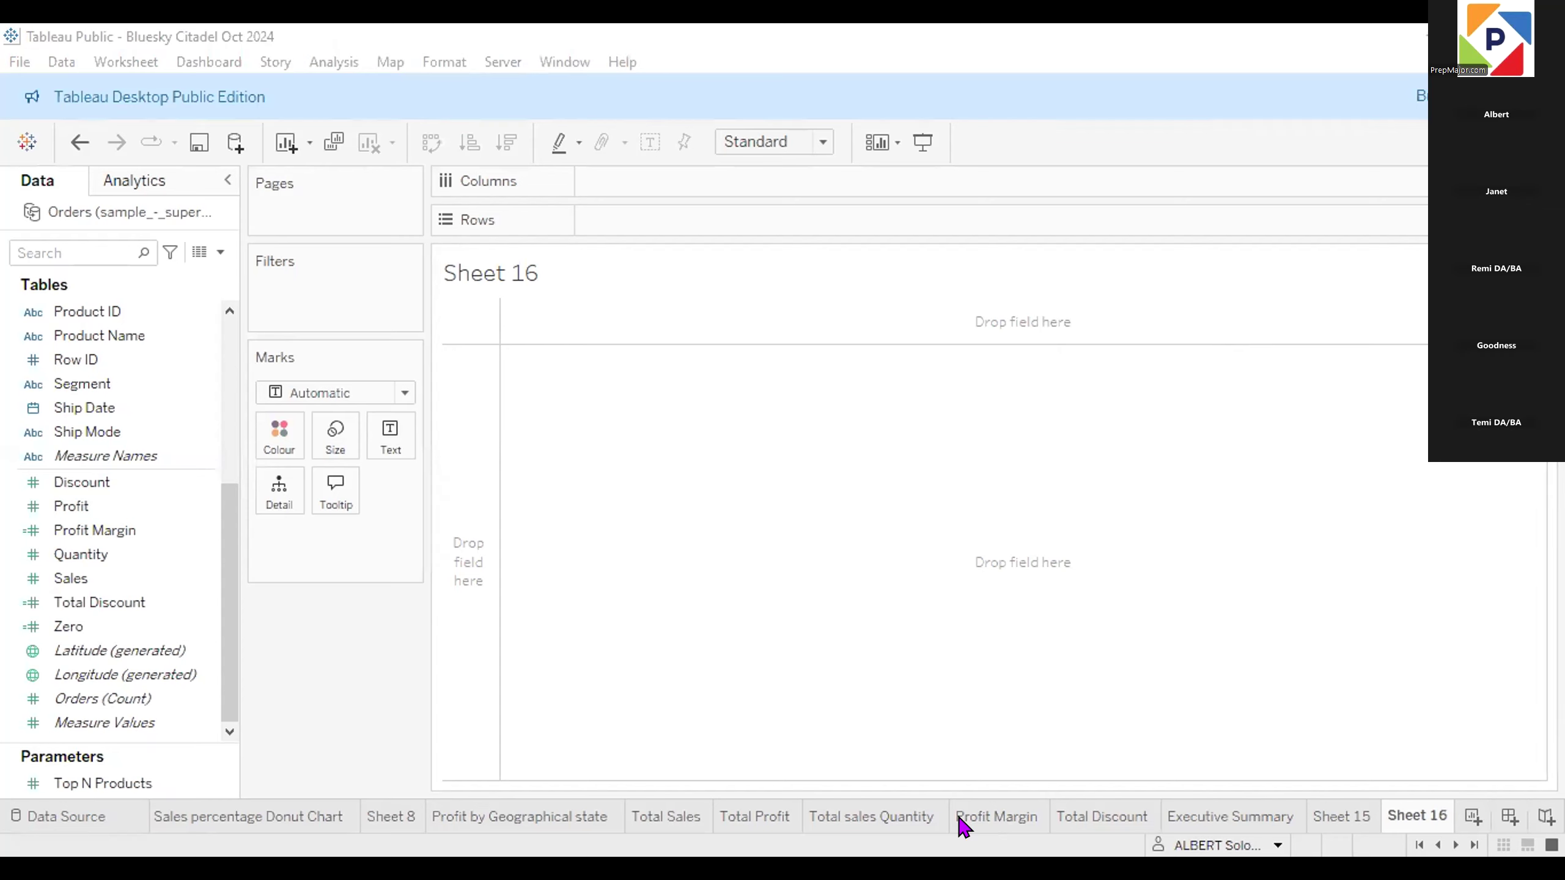
key("alt+Tab")
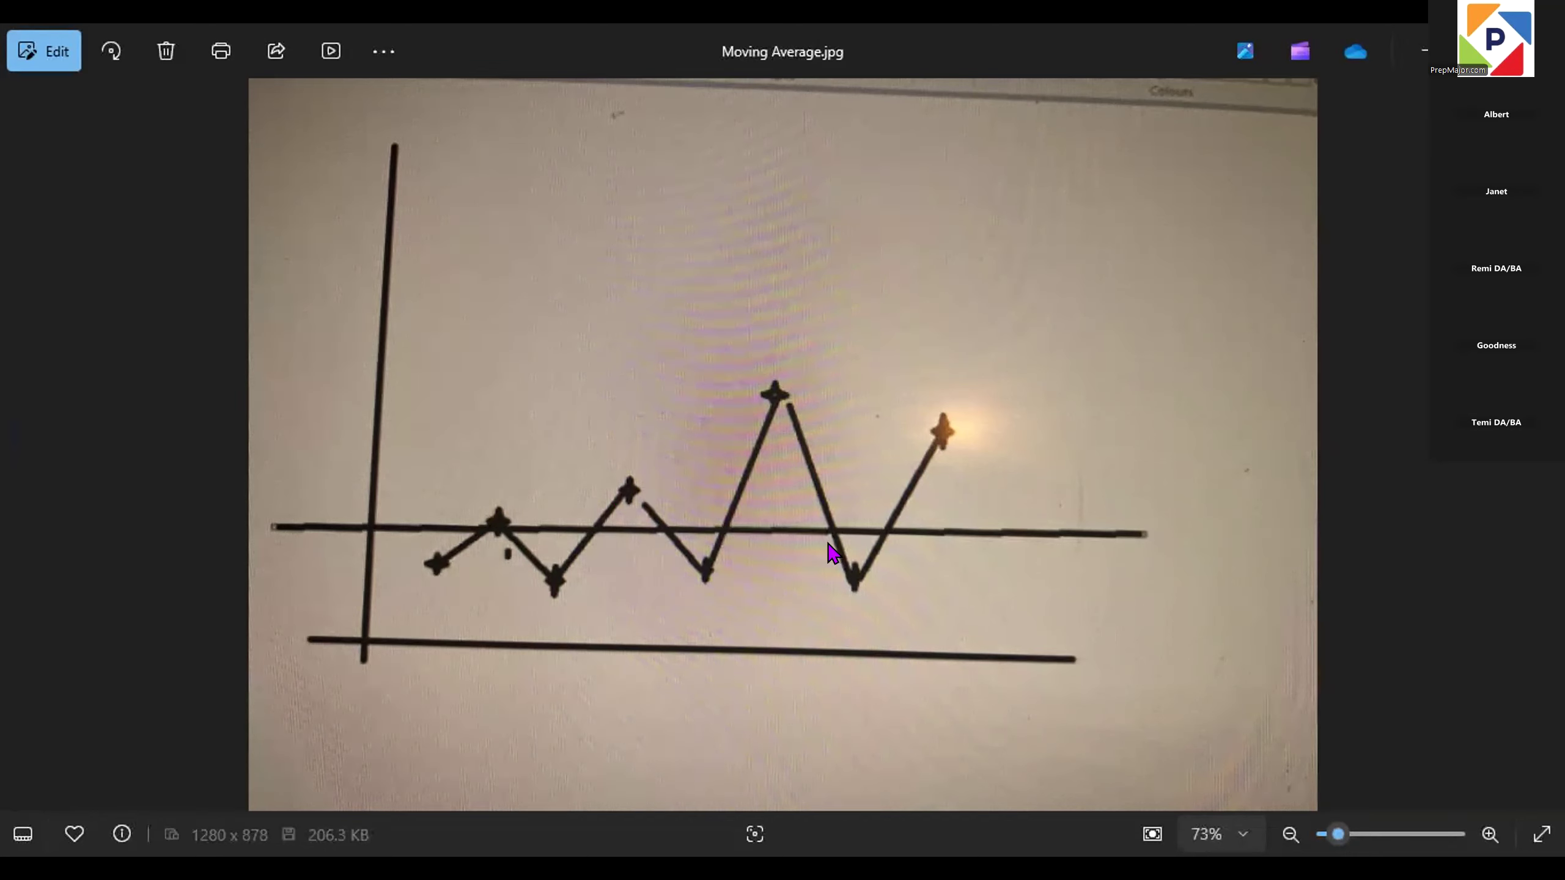
key("alt+Tab")
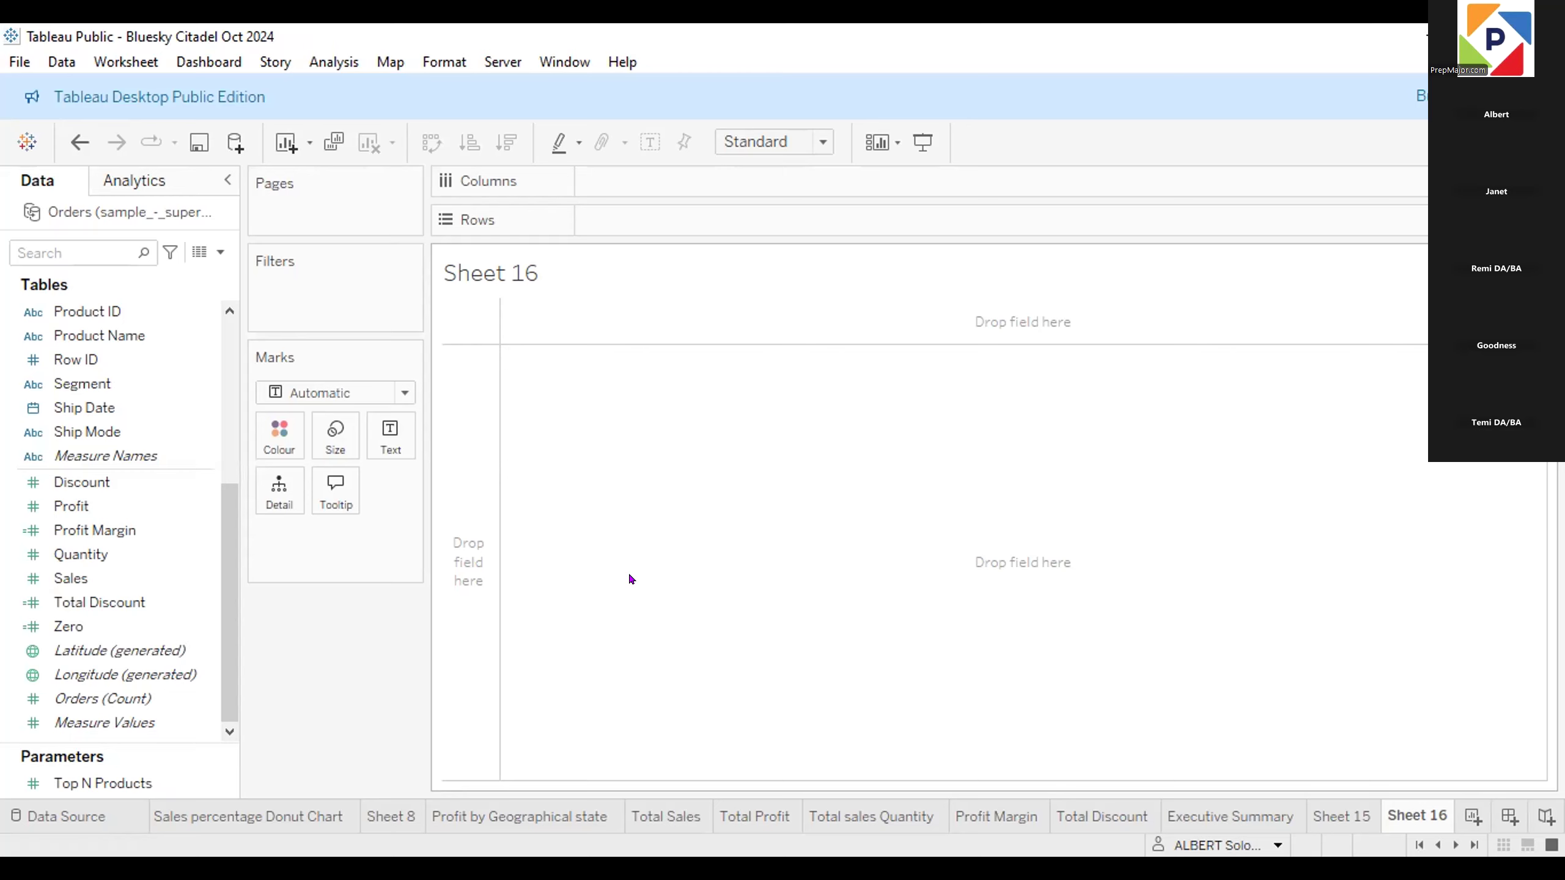
Place Order Date on Columns of Sheet 16.
left_click_drag(228, 548, 225, 346)
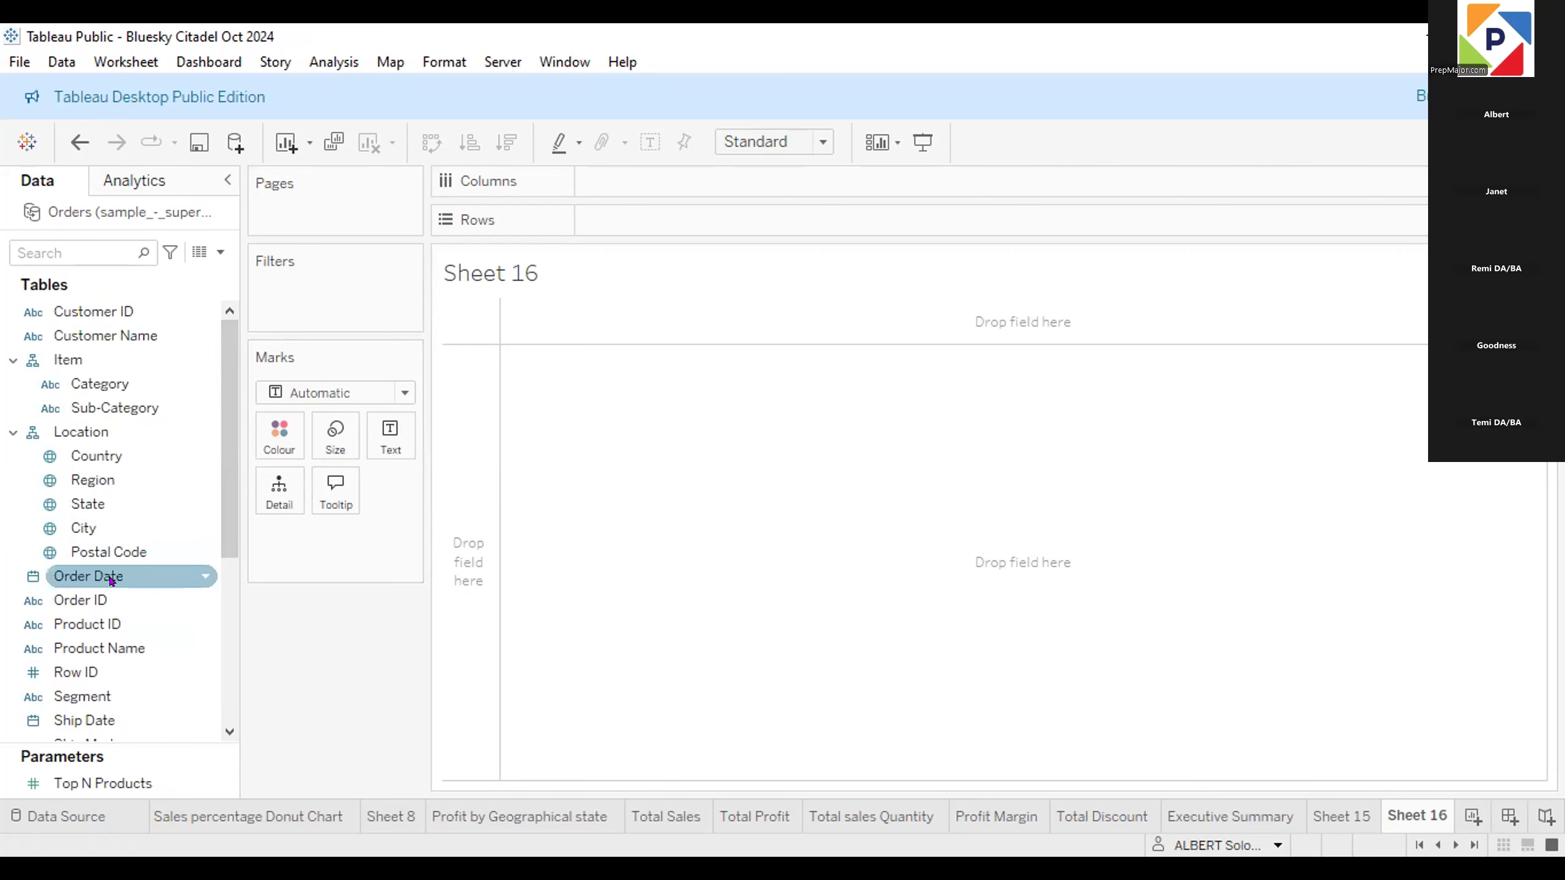
left_click_drag(111, 579, 245, 523)
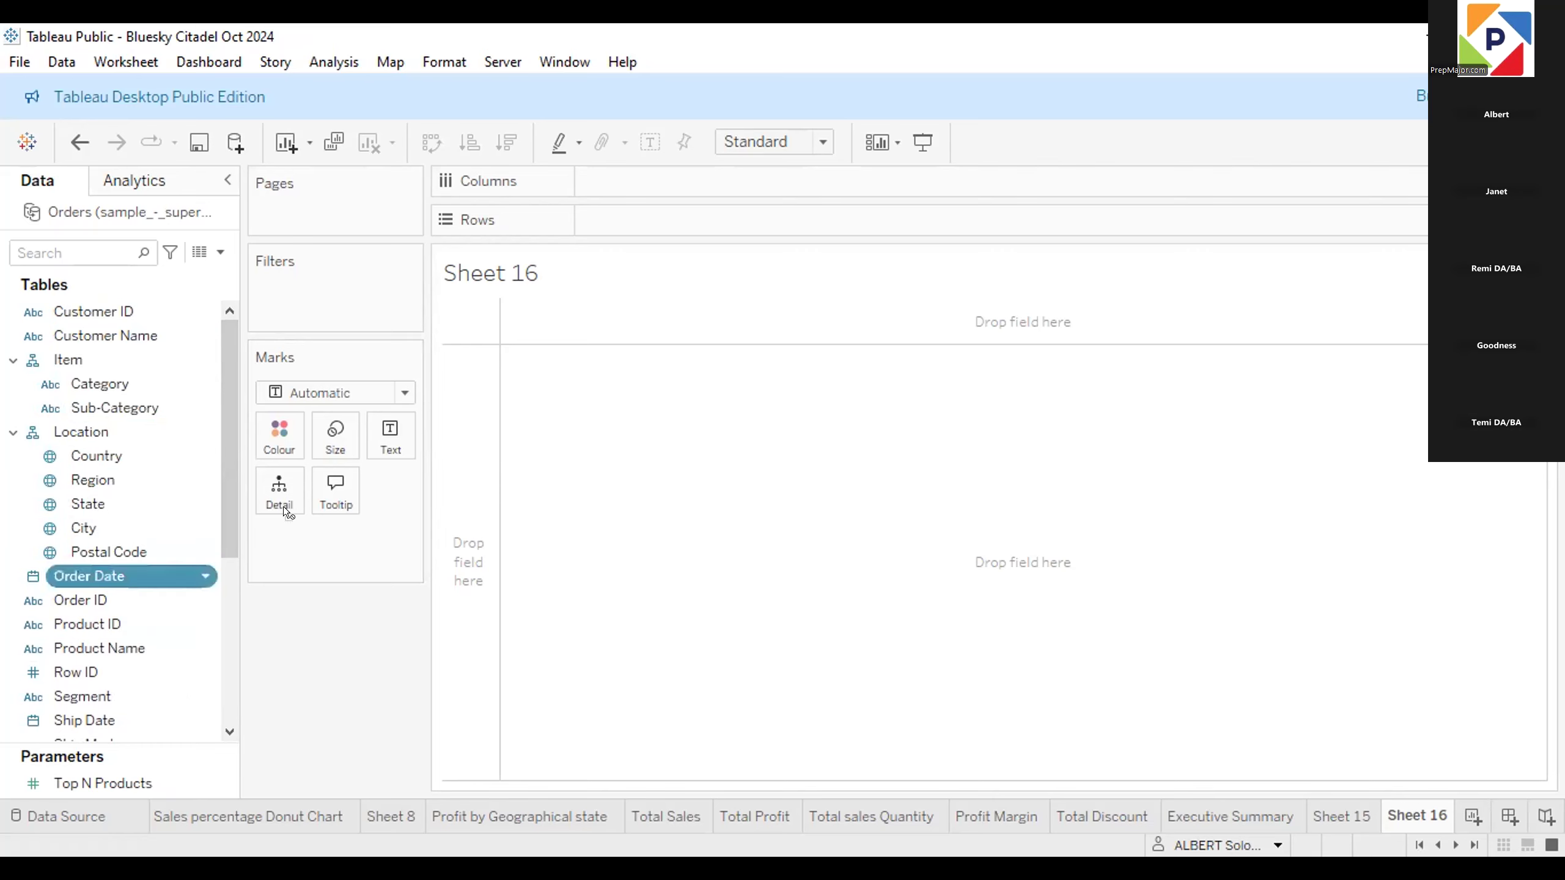
left_click_drag(663, 179, 664, 181)
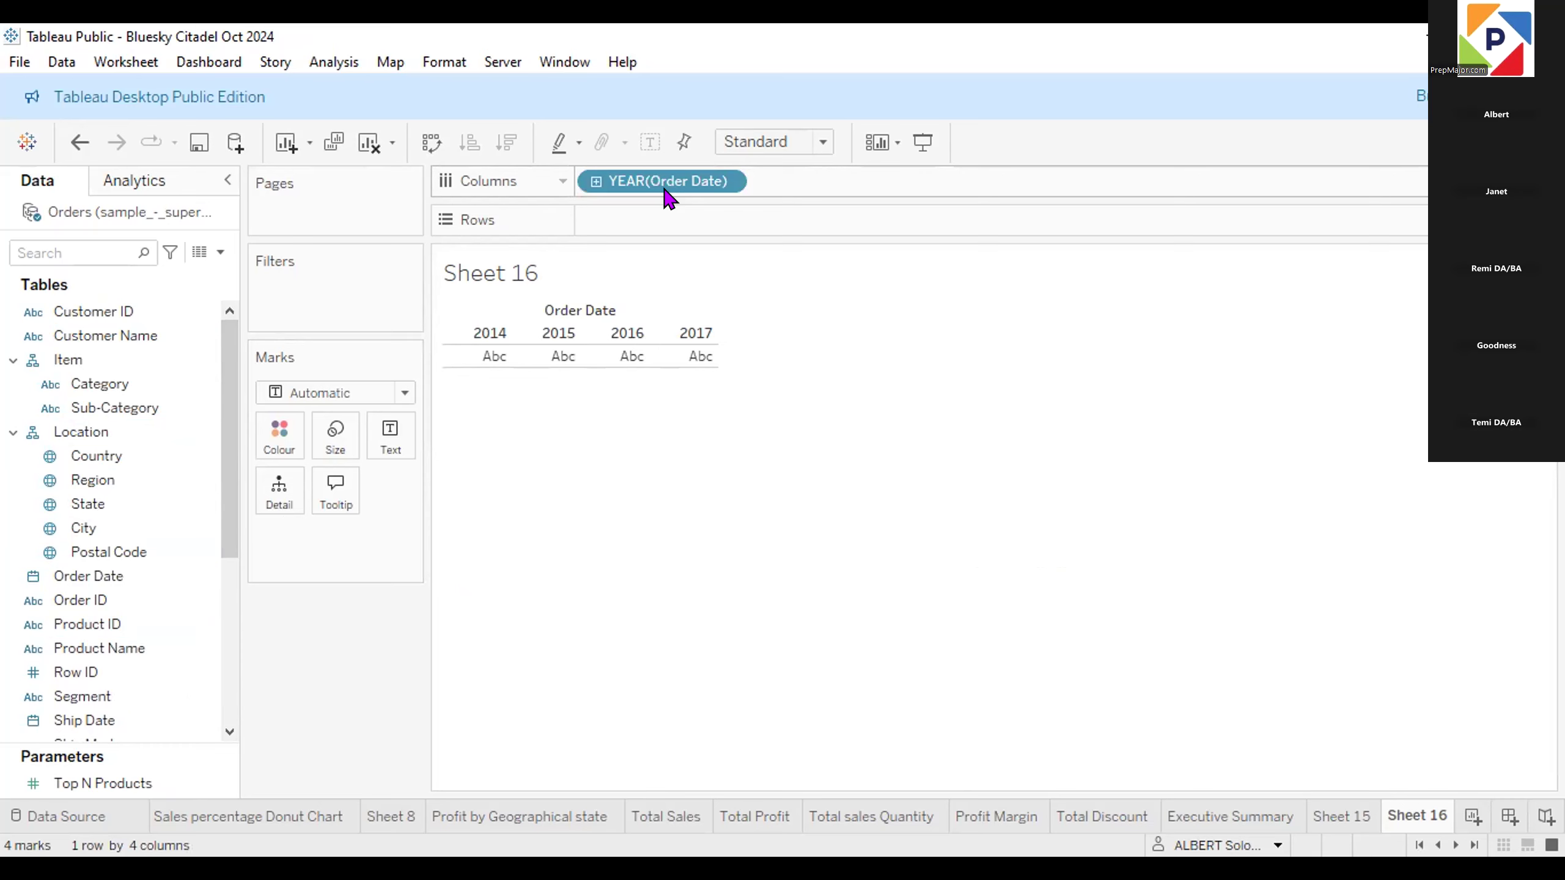
Try the continuous Day level for Order Date on Columns and undo it.
left_click(722, 176)
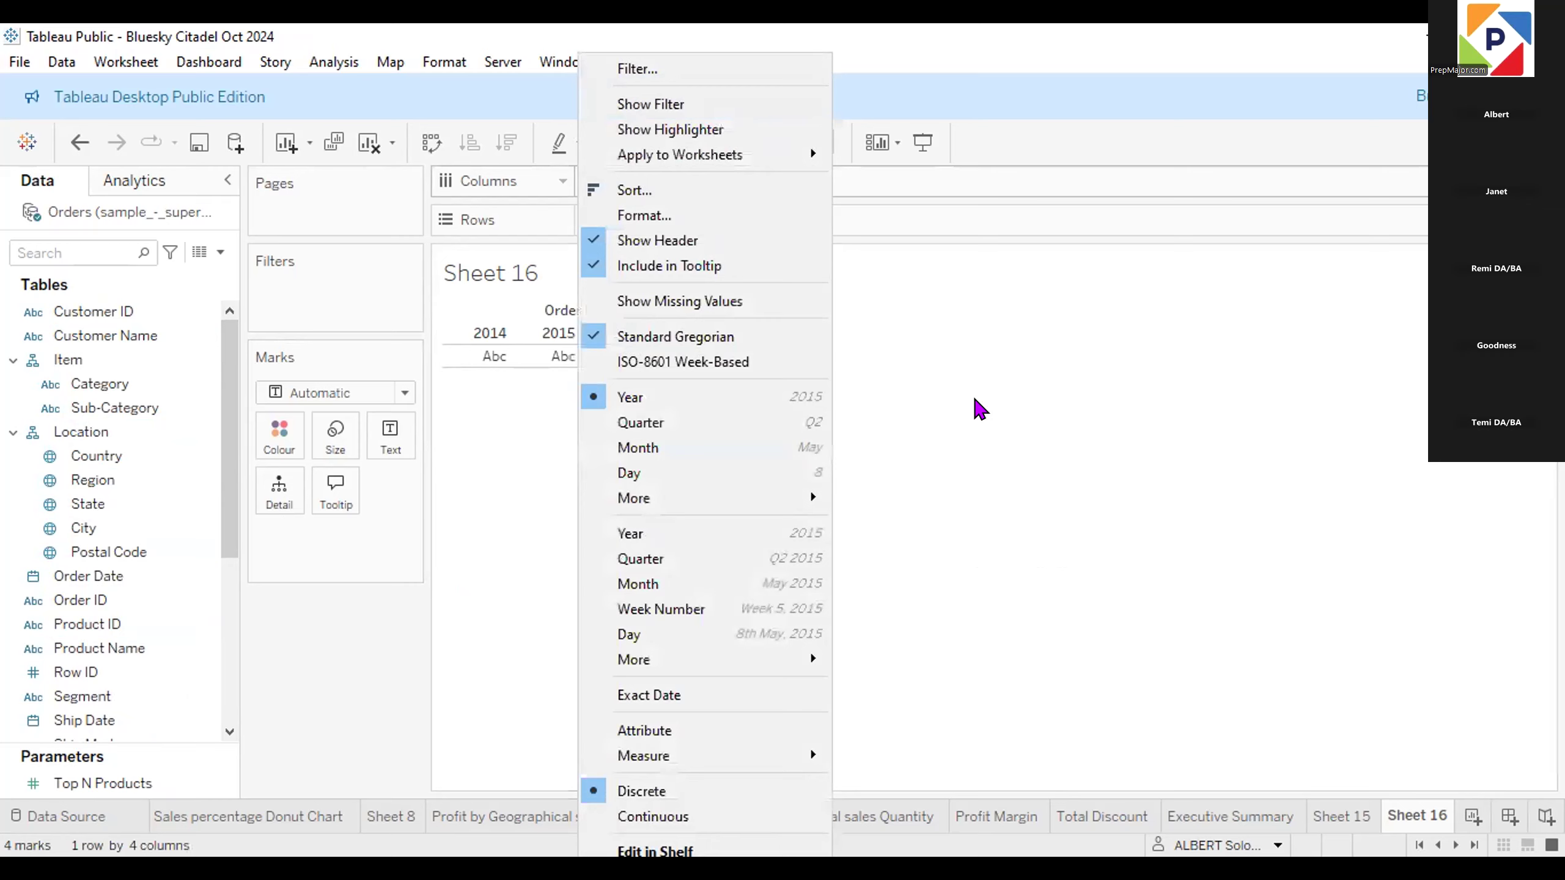
left_click(975, 400)
left_click(719, 176)
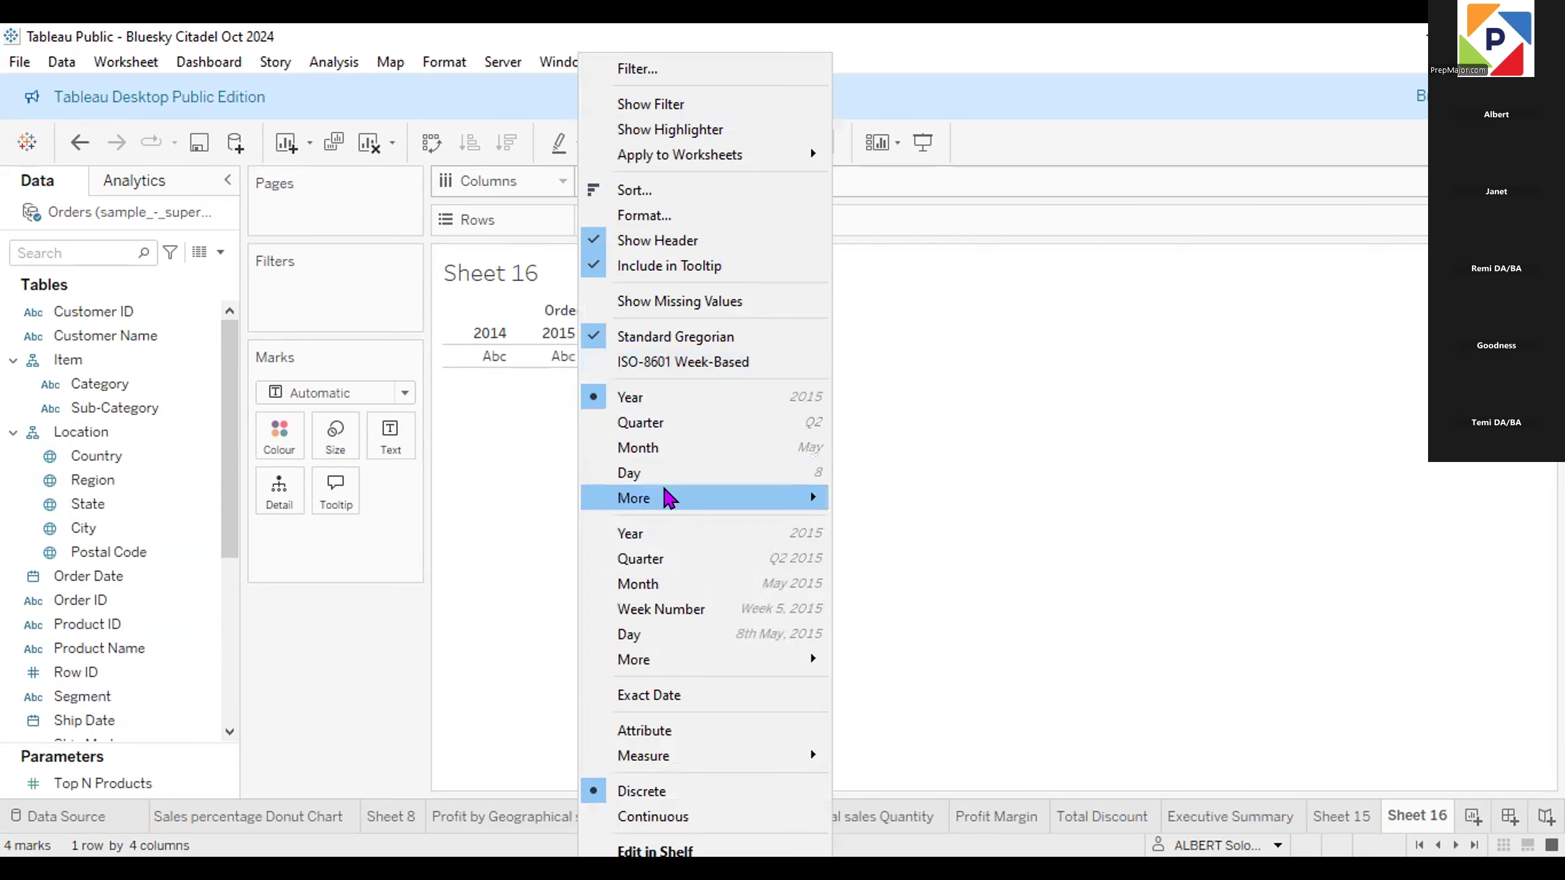
mouse_move(668, 497)
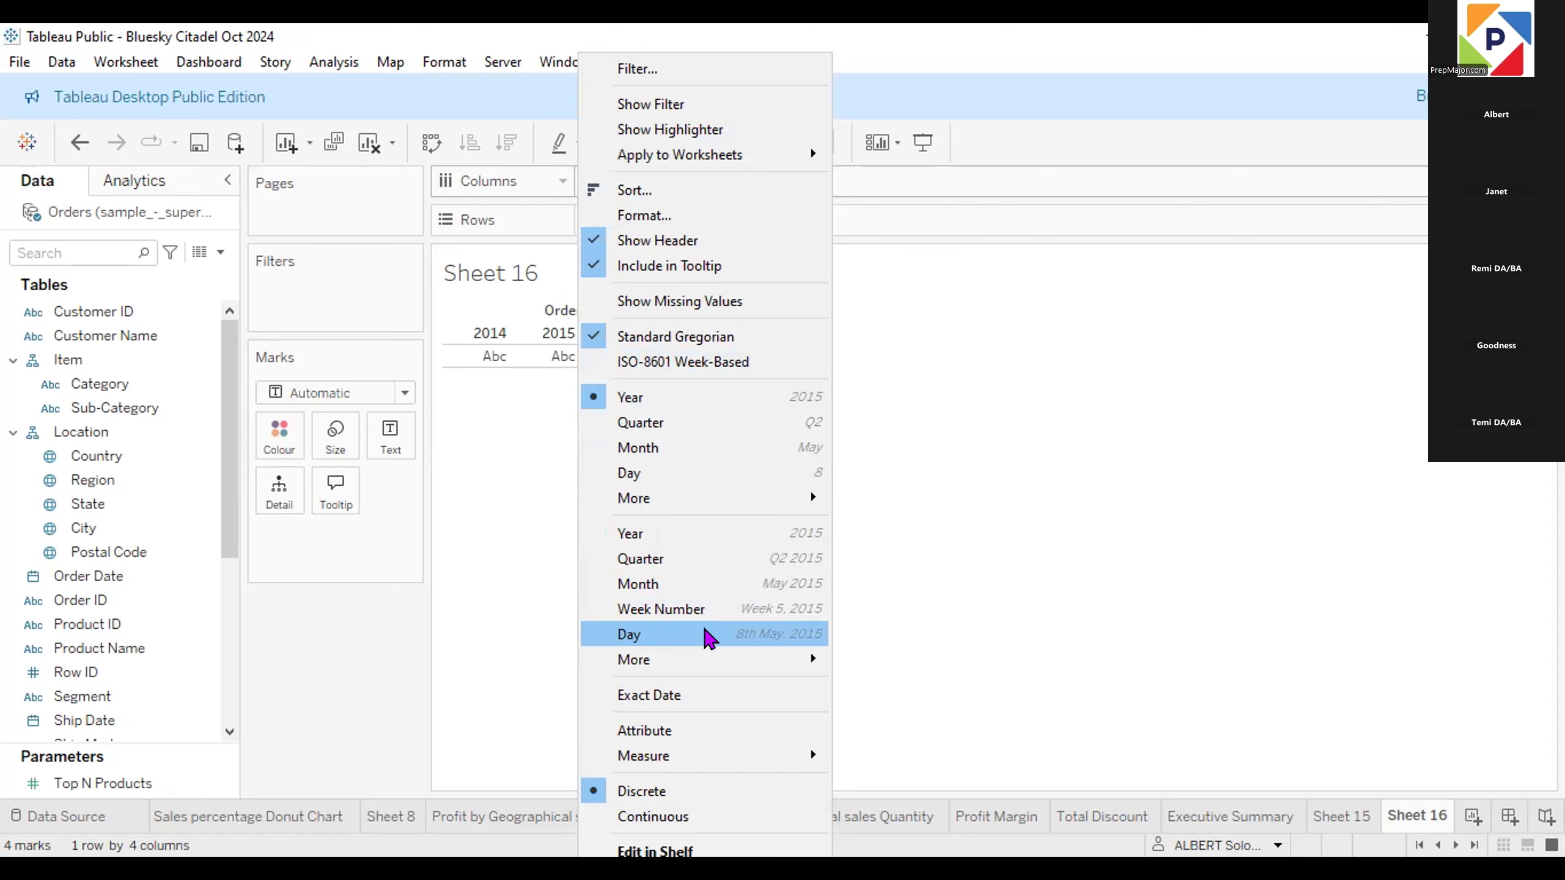
left_click(709, 638)
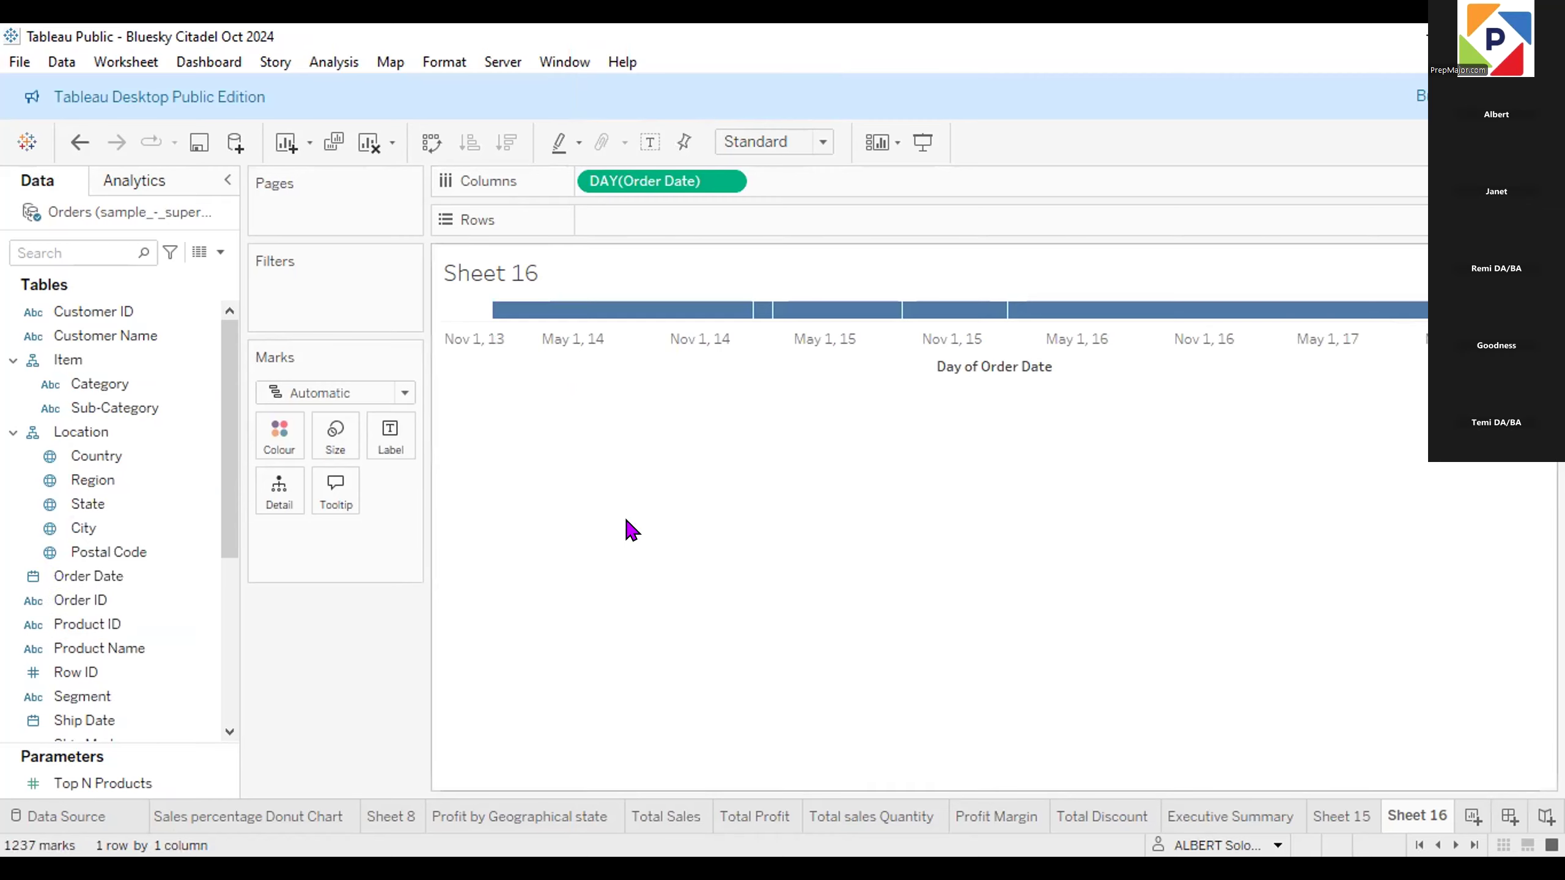
key("ctrl+z")
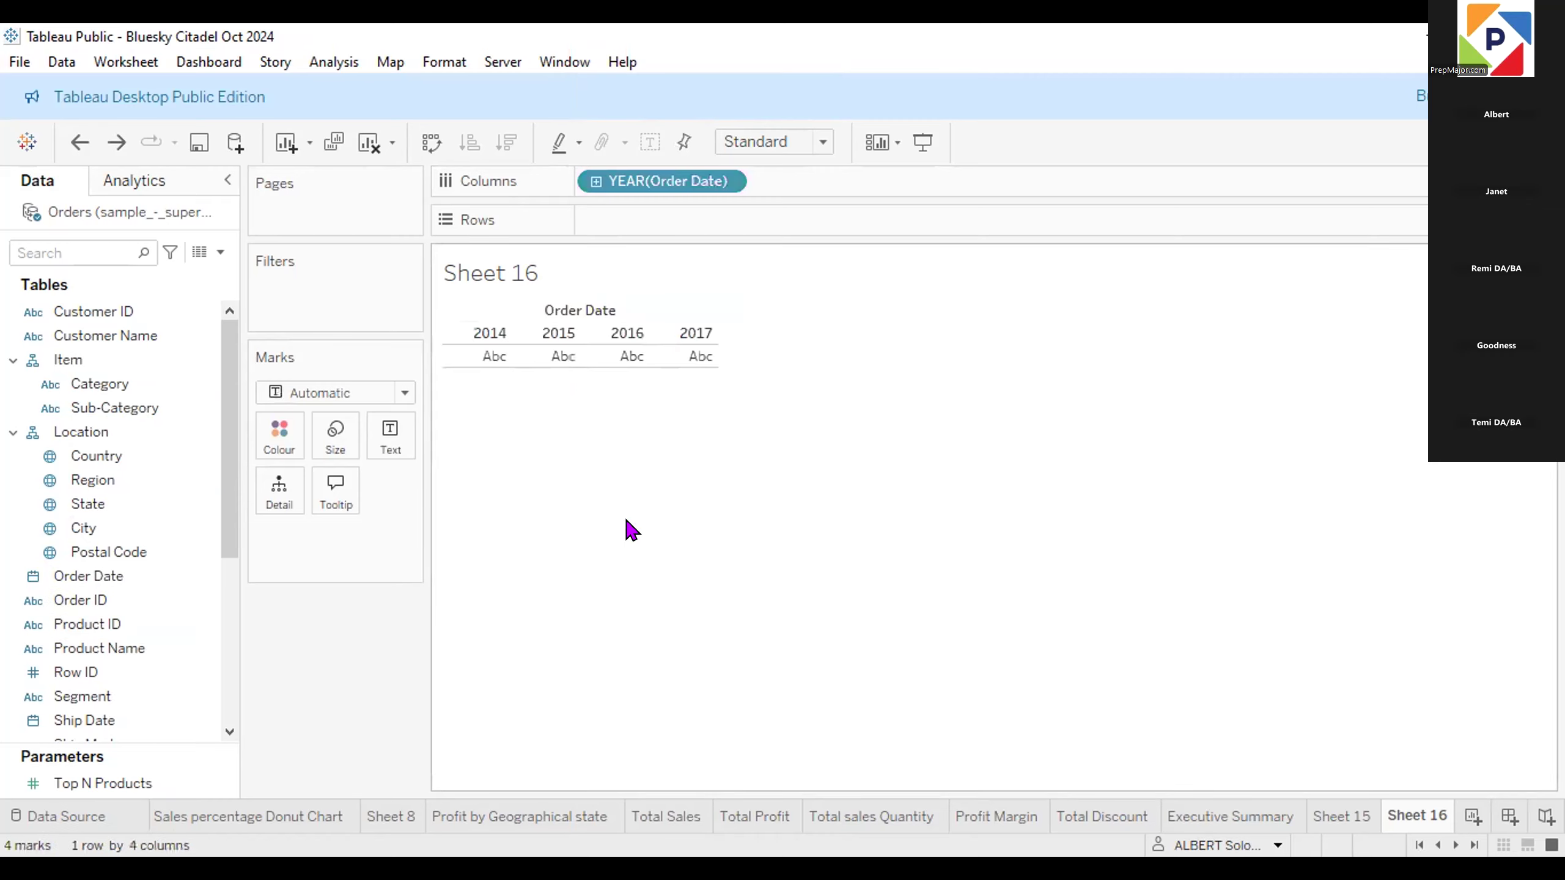
Set Order Date on Columns to the continuous Day level, the one with full dates such as 8th May, 2015.
left_click(727, 182)
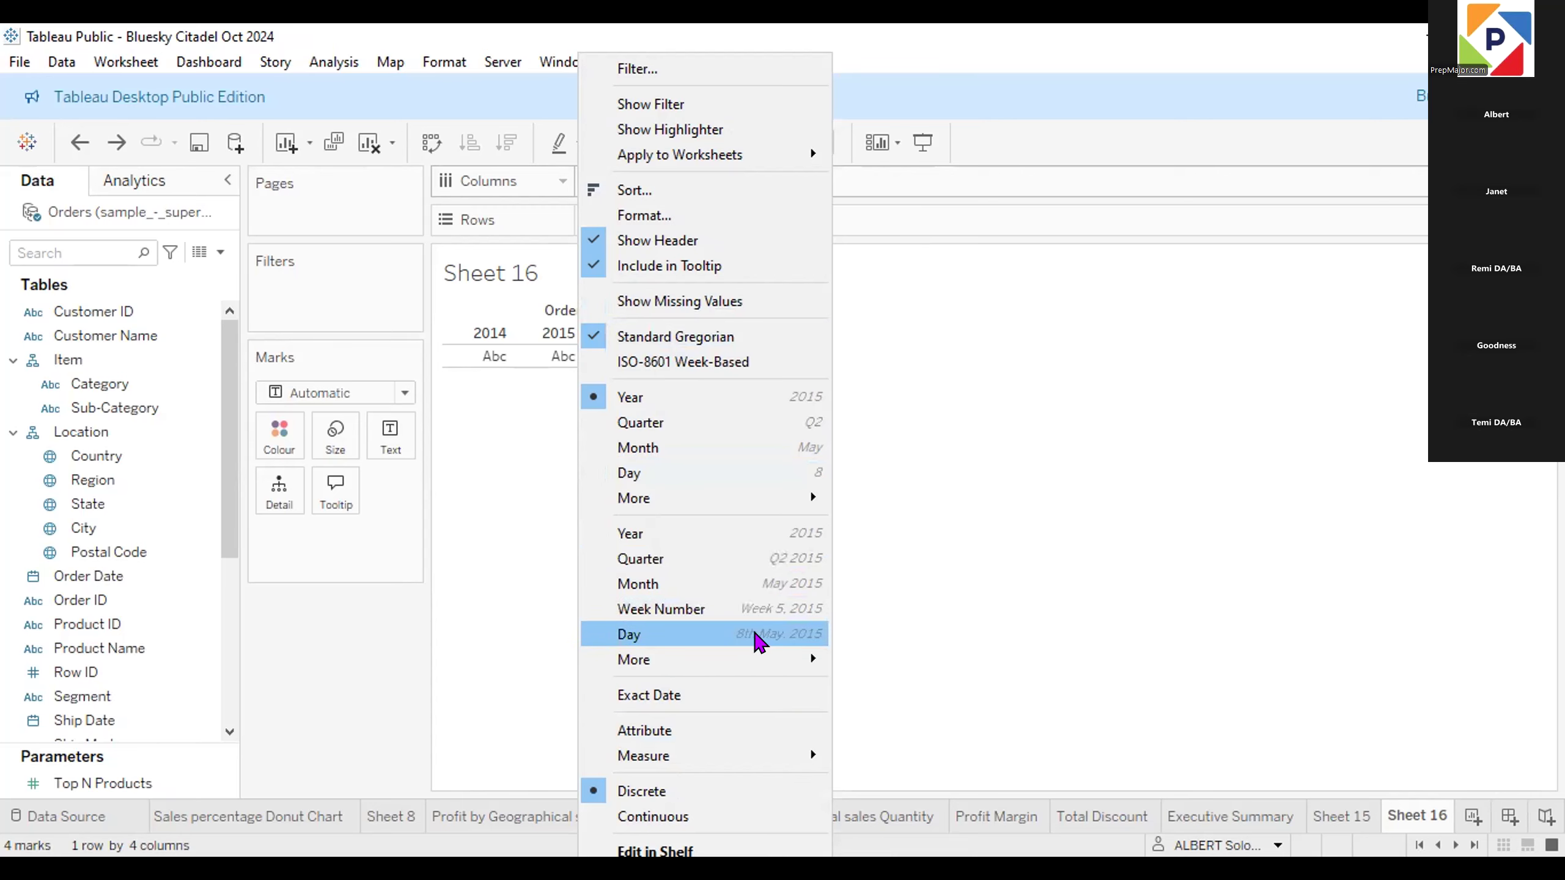
left_click(759, 641)
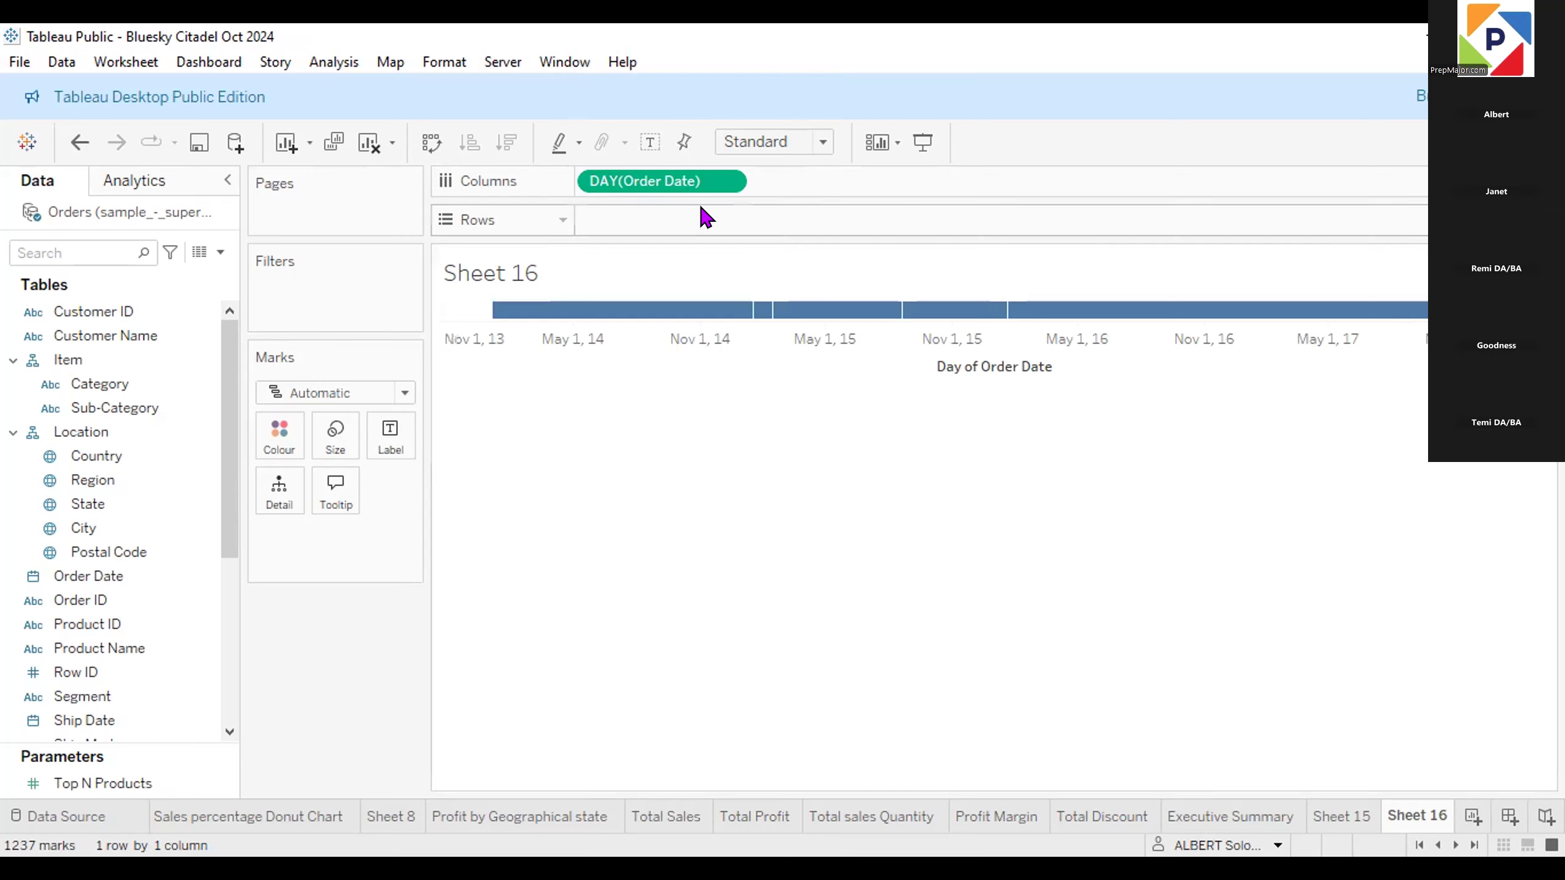
left_click(706, 177)
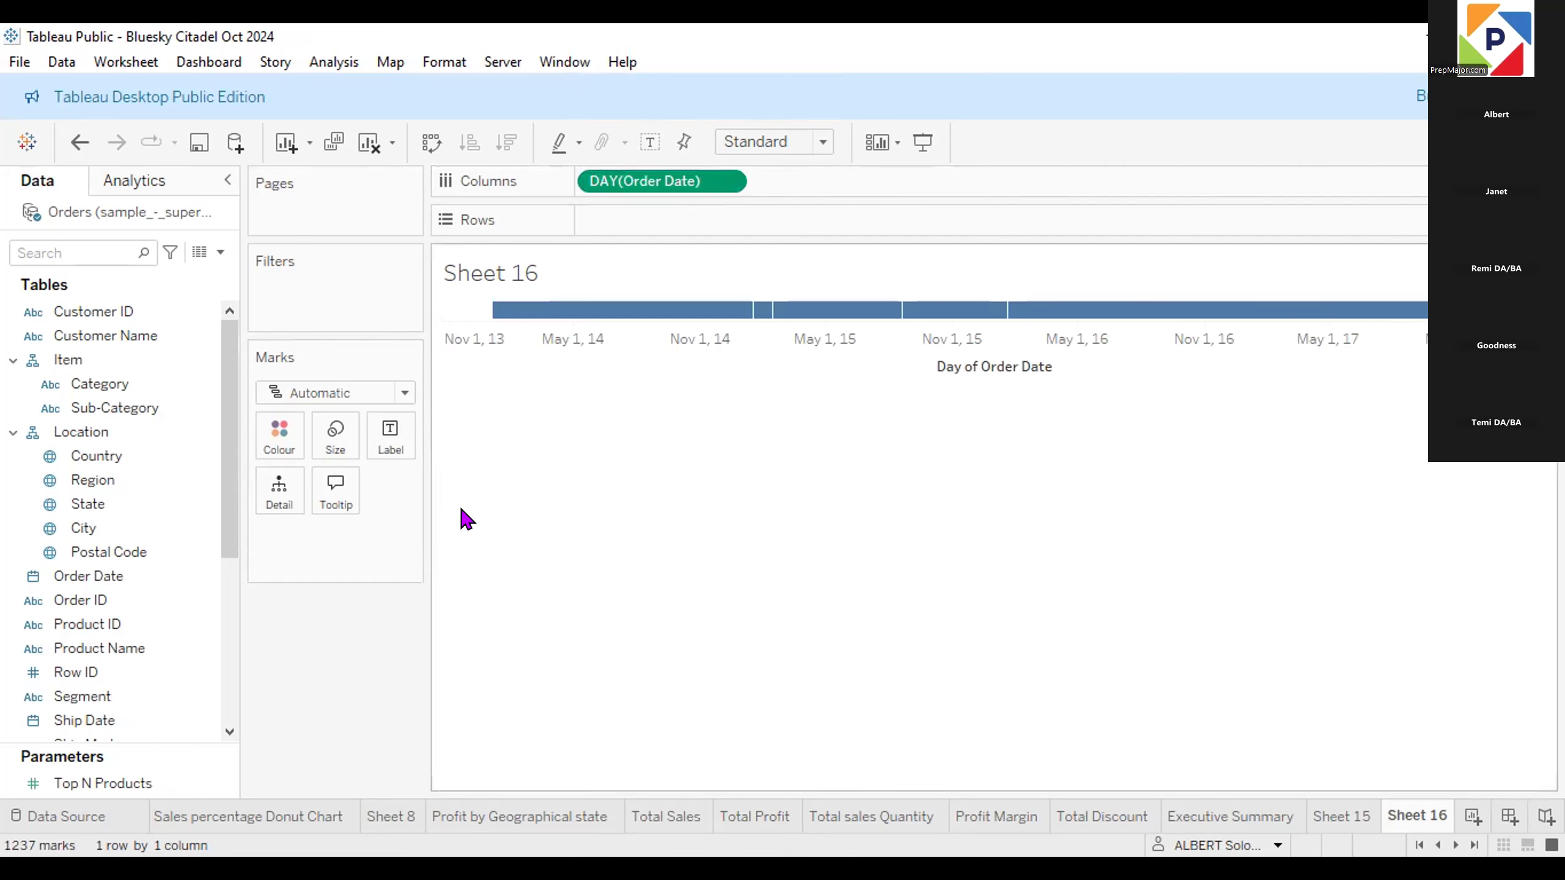
Place Sales on Rows to plot daily sales as a line chart.
left_click_drag(223, 440, 223, 605)
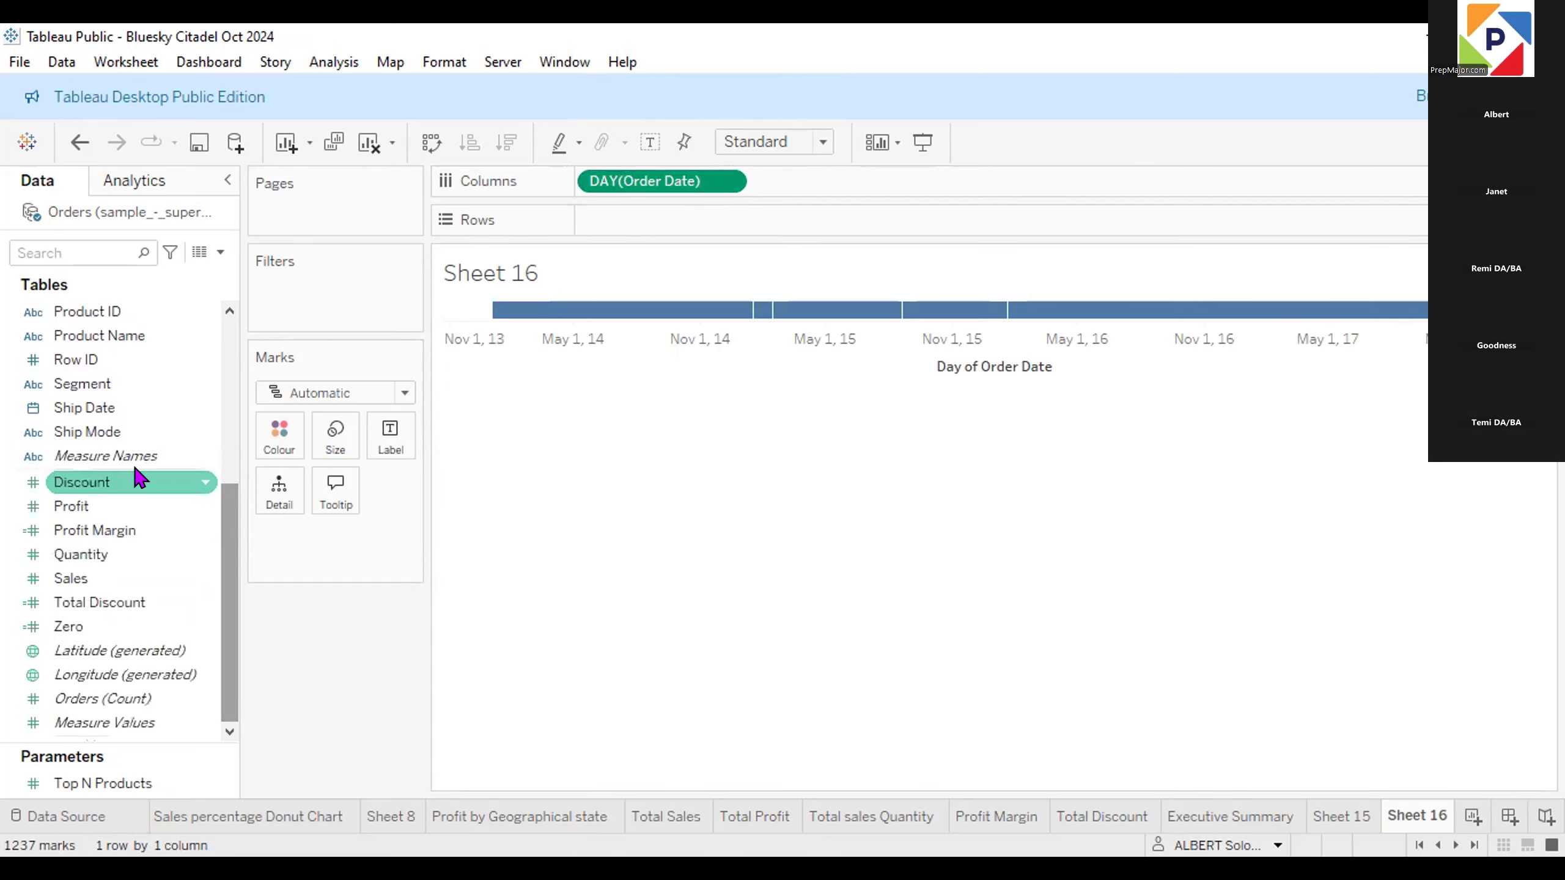
left_click_drag(77, 576, 177, 551)
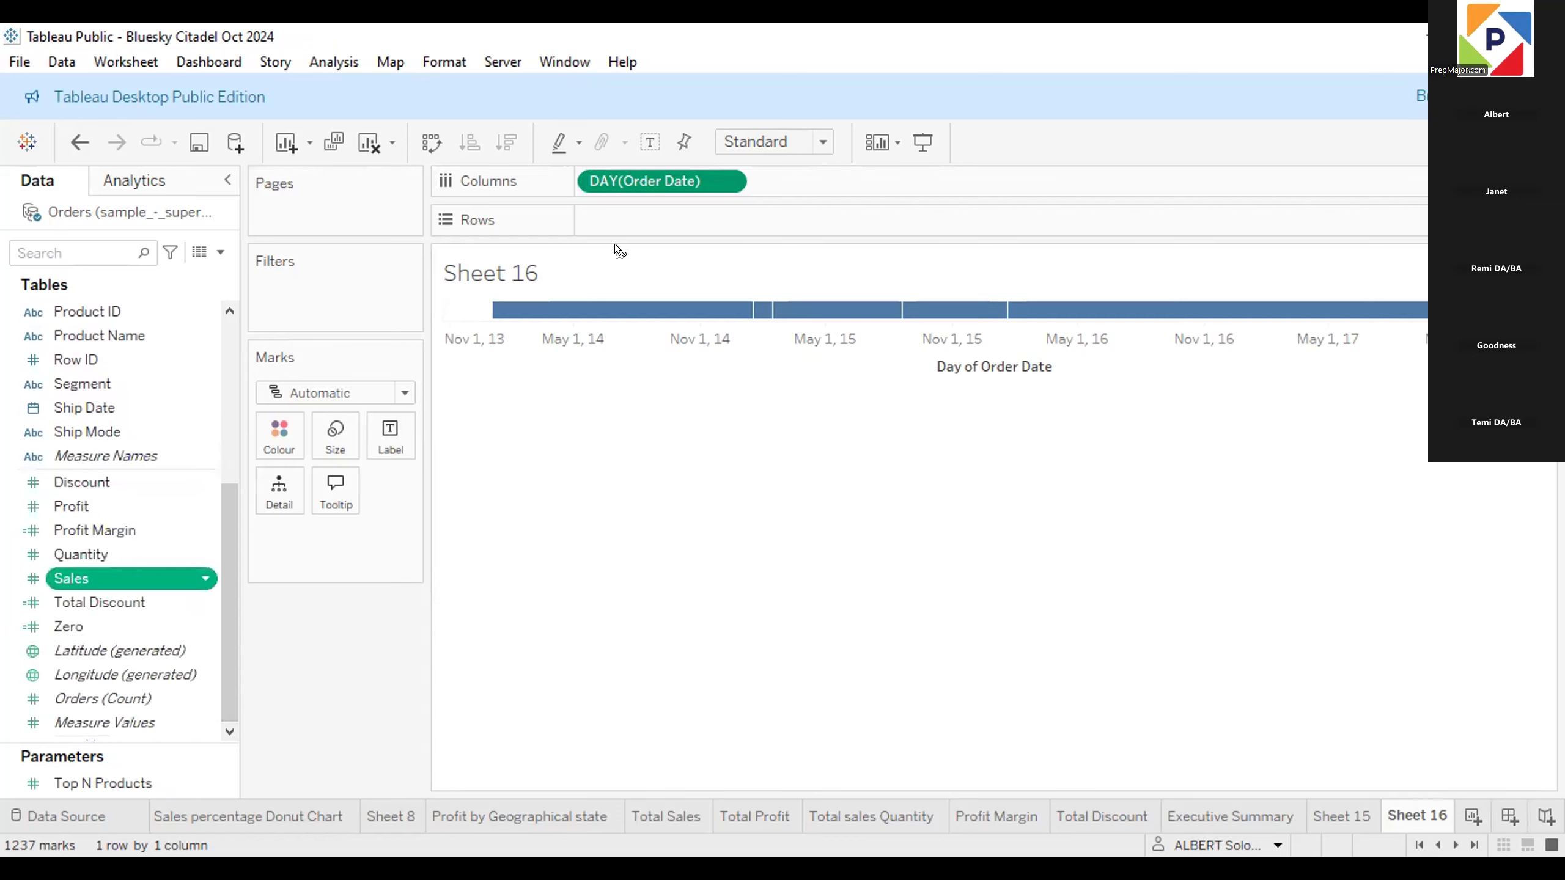
left_click_drag(624, 214, 627, 219)
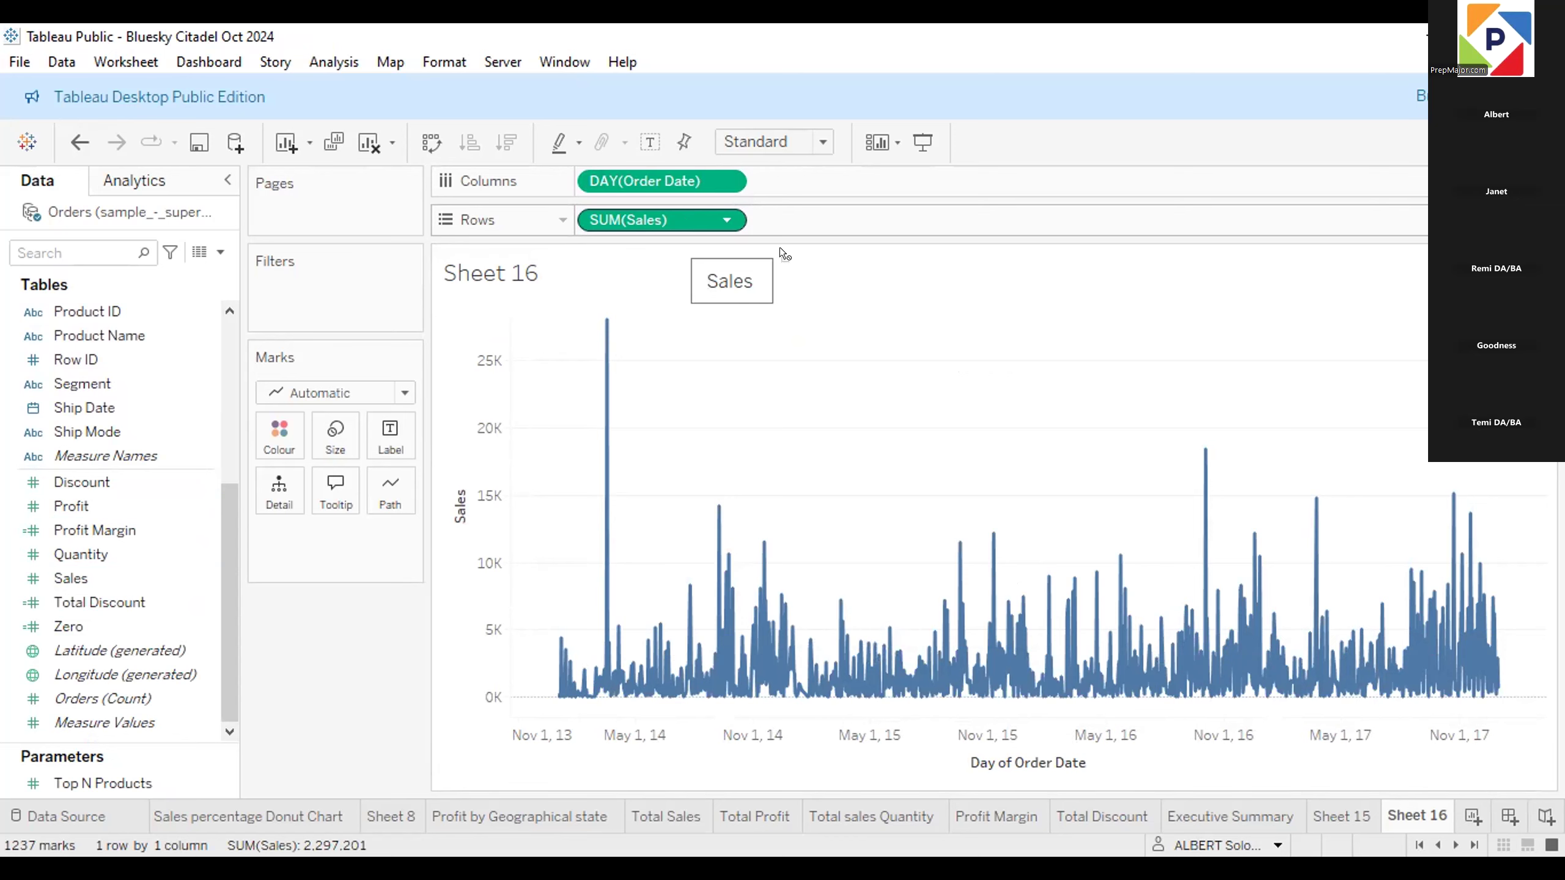
Duplicate SUM(Sales) on Rows so that a second copy sits after the original.
left_click_drag(706, 211, 681, 220)
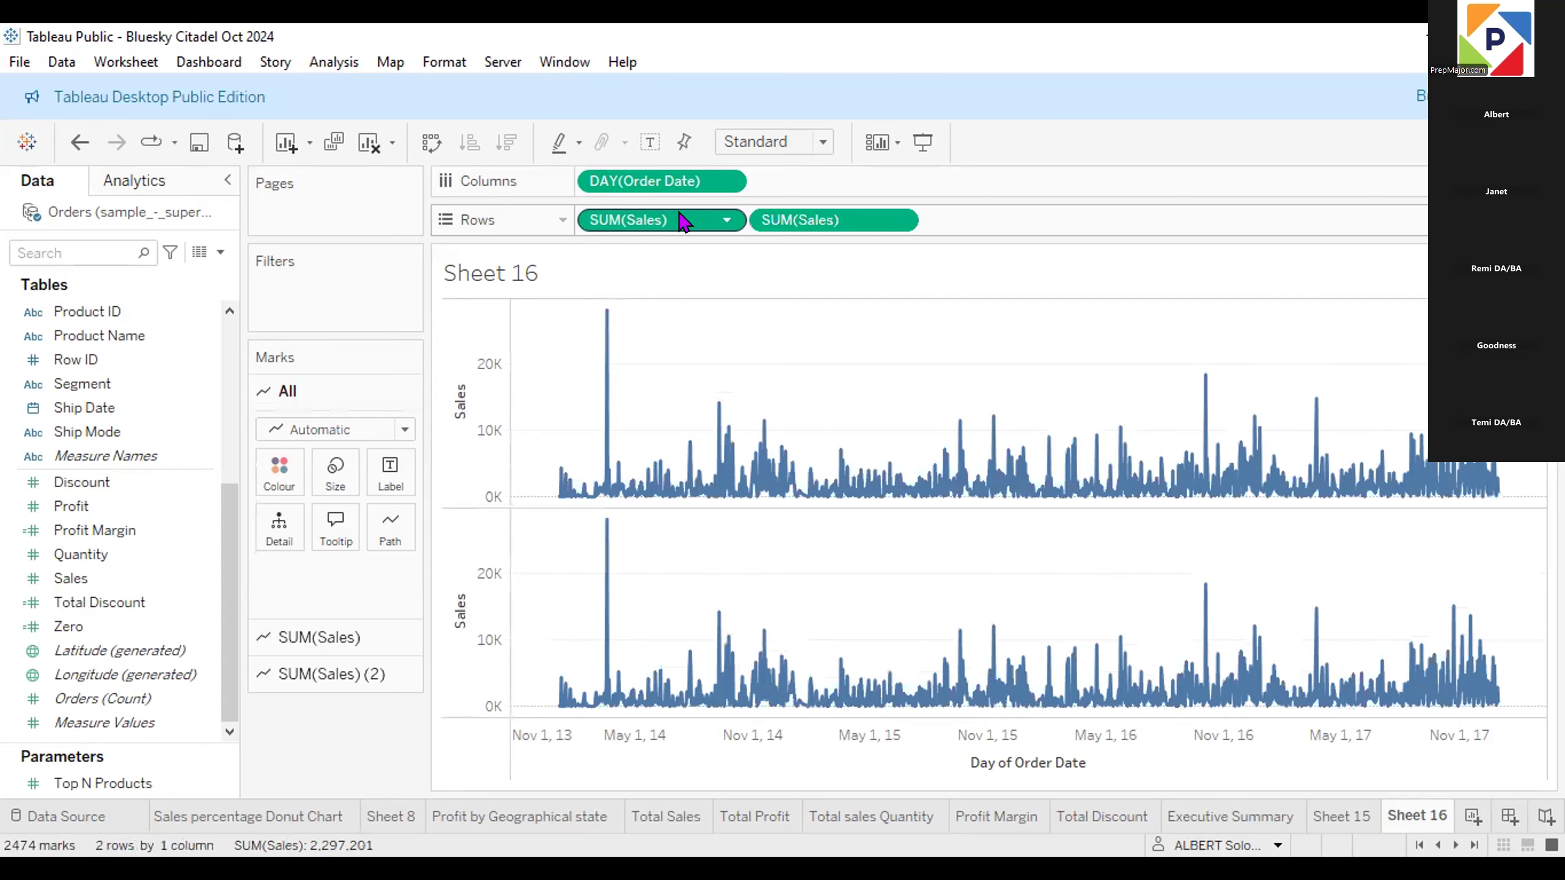
key("ctrl+z")
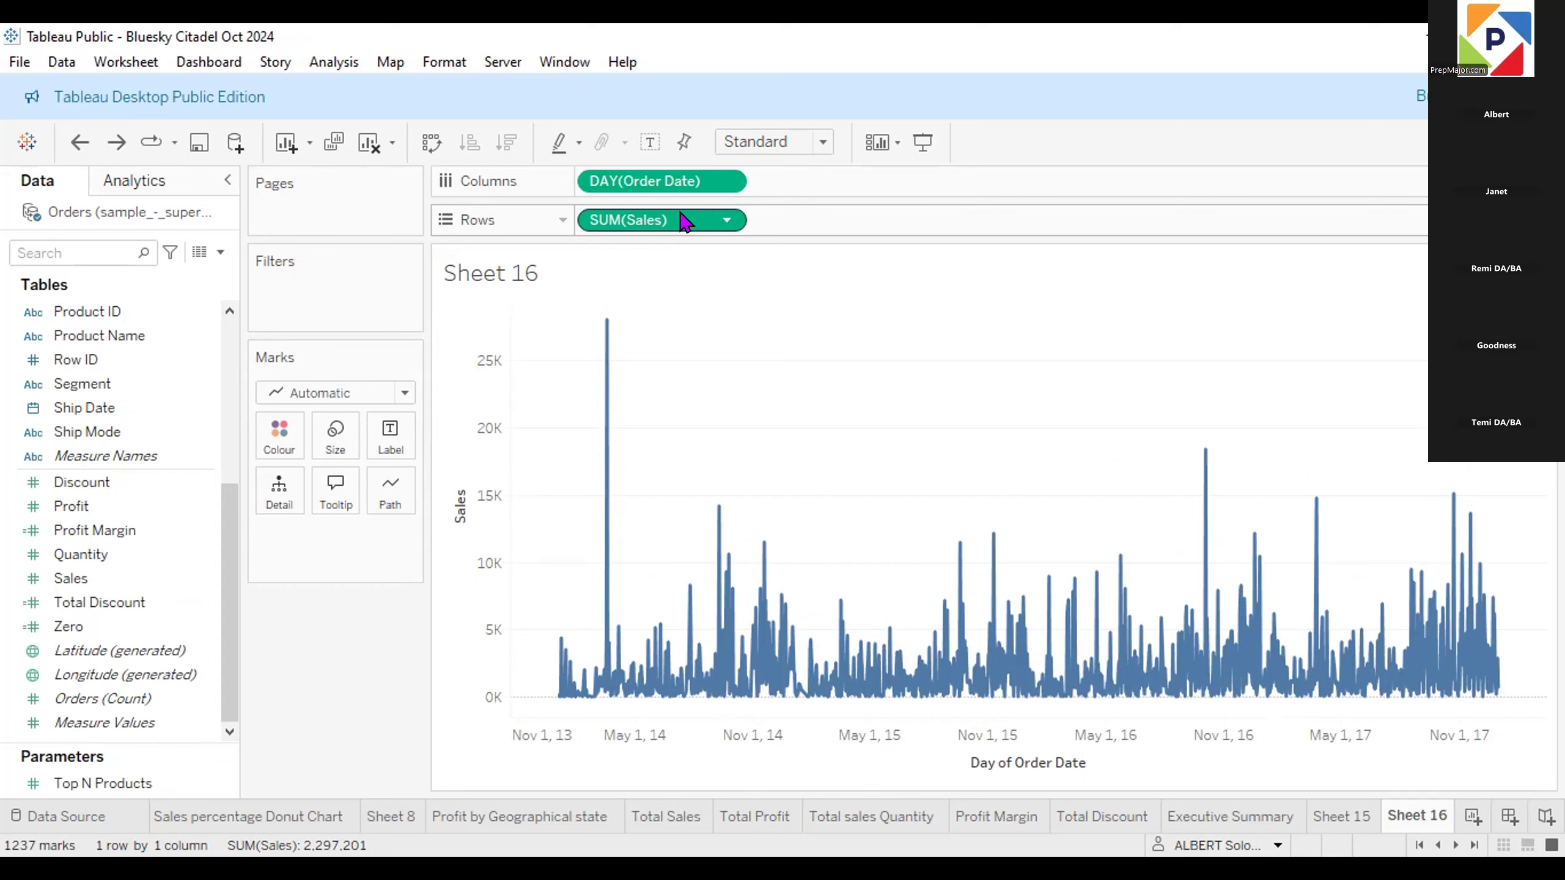
left_click_drag(684, 221, 811, 217)
left_click_drag(854, 212, 853, 211)
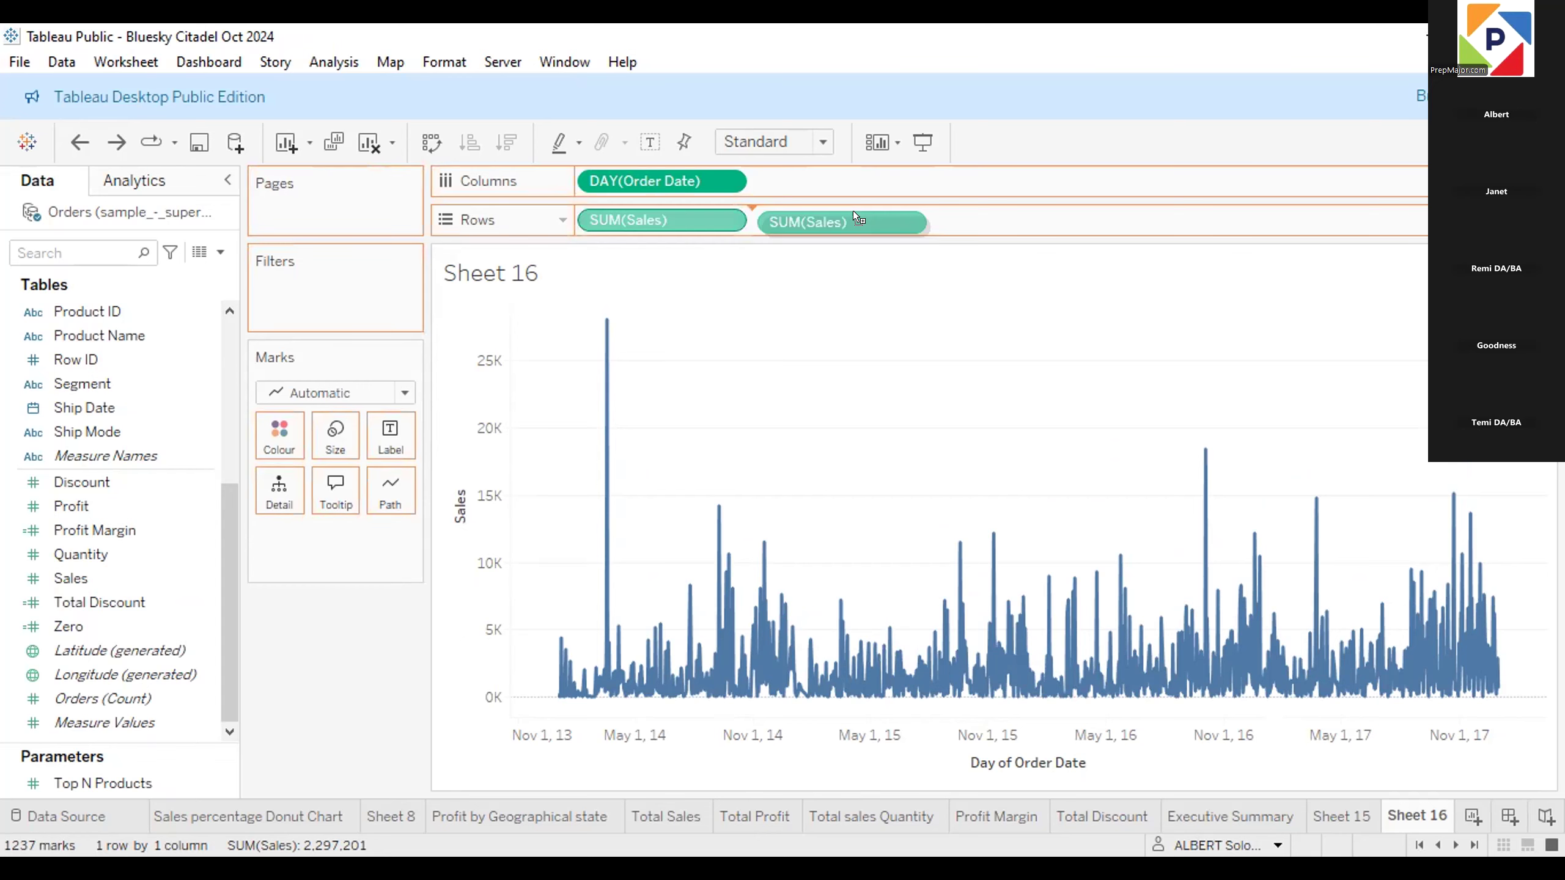
left_click_drag(862, 216, 861, 217)
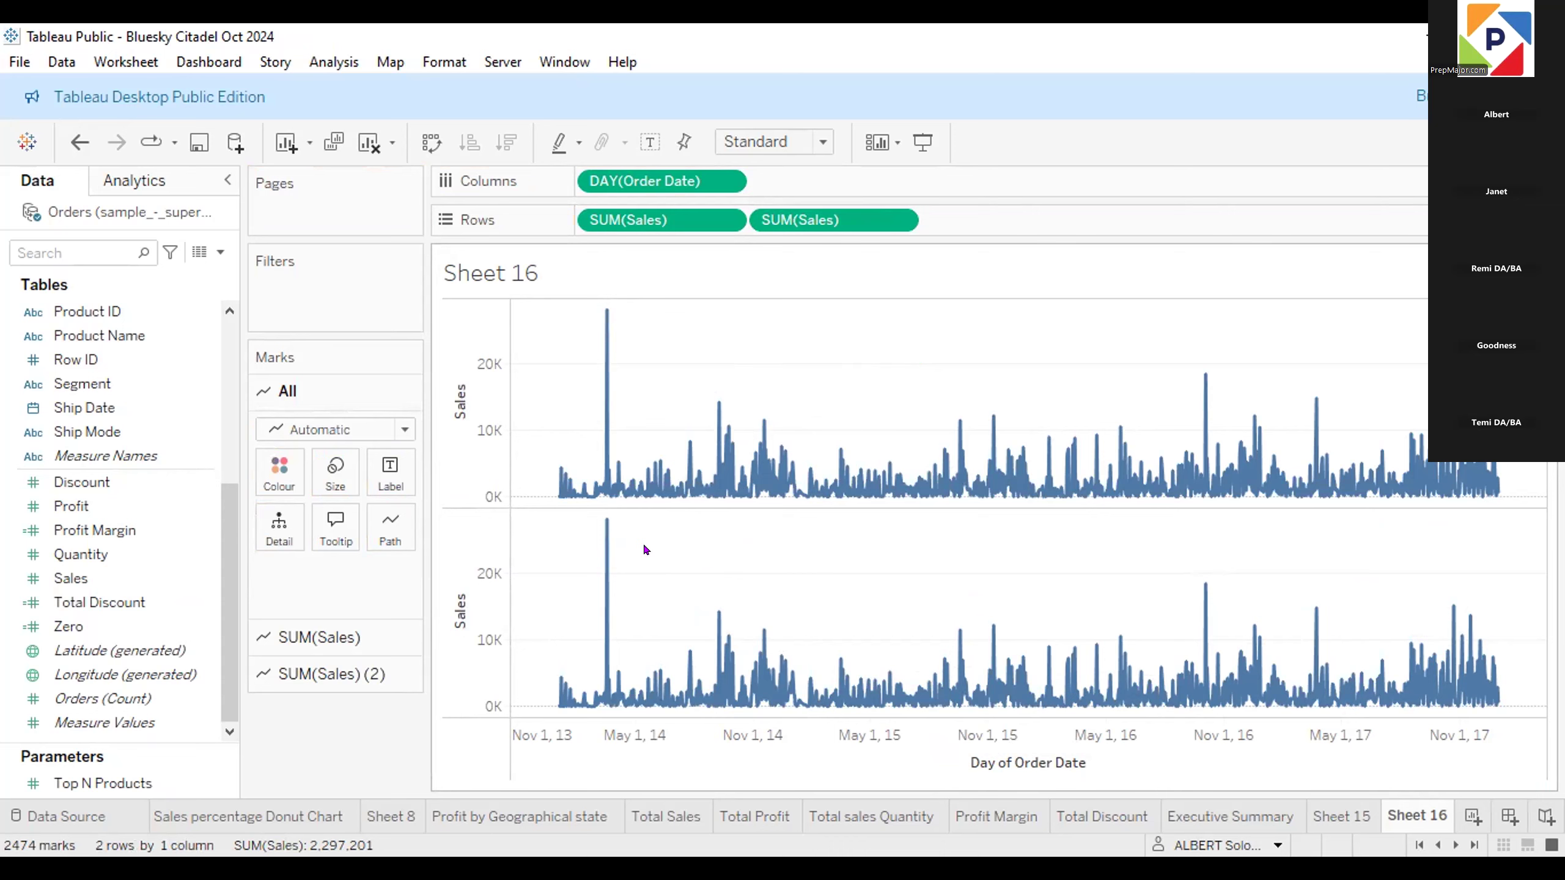
Apply the Moving Average quick table calculation to the second SUM(Sales) on Rows.
left_click(897, 220)
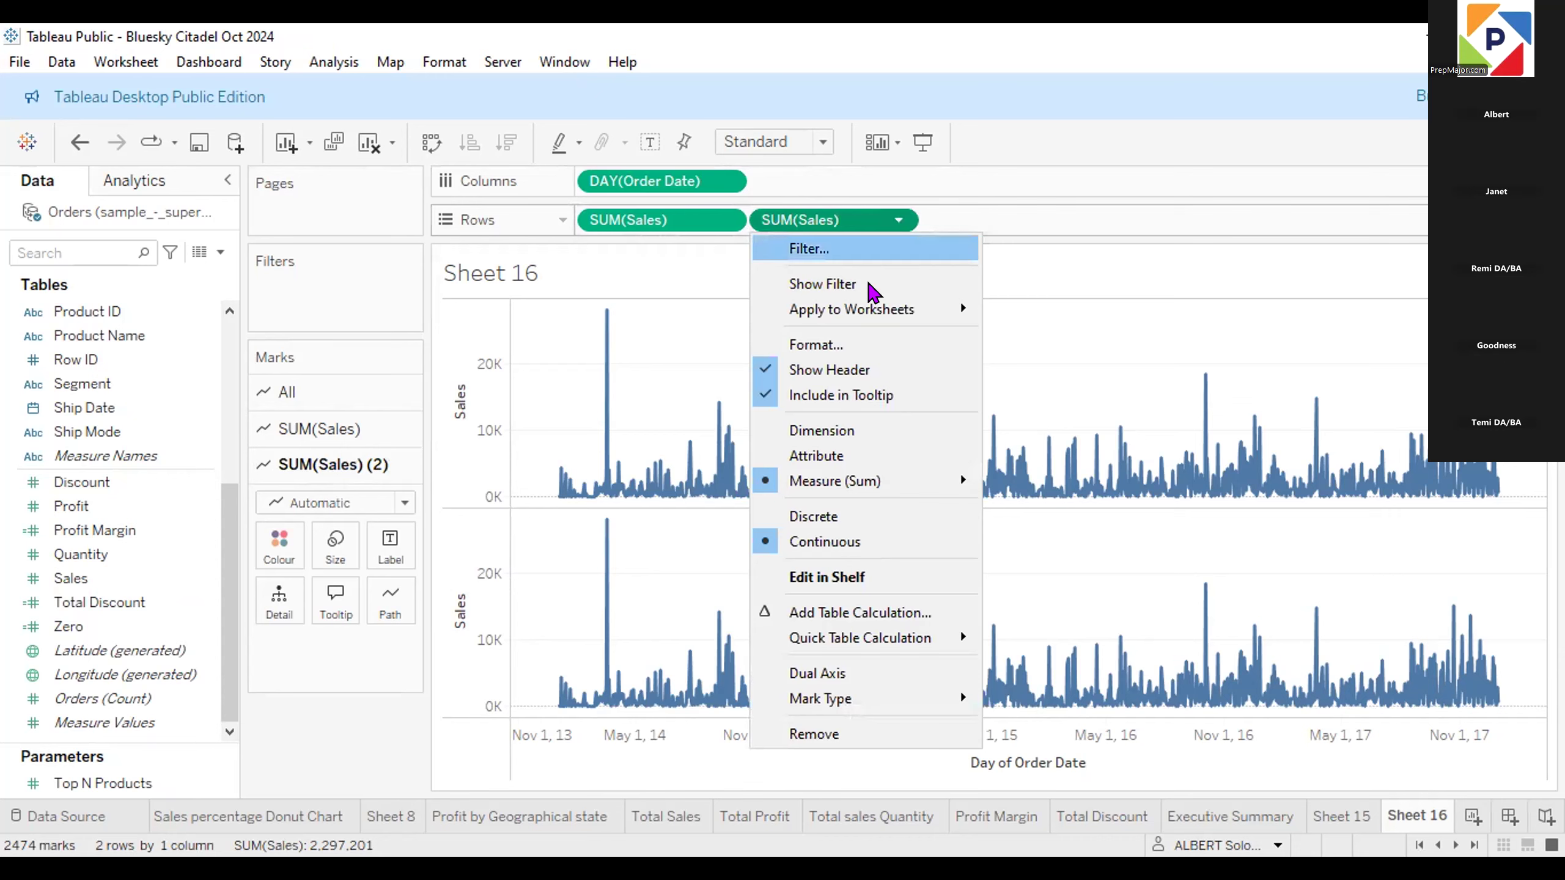
mouse_move(884, 639)
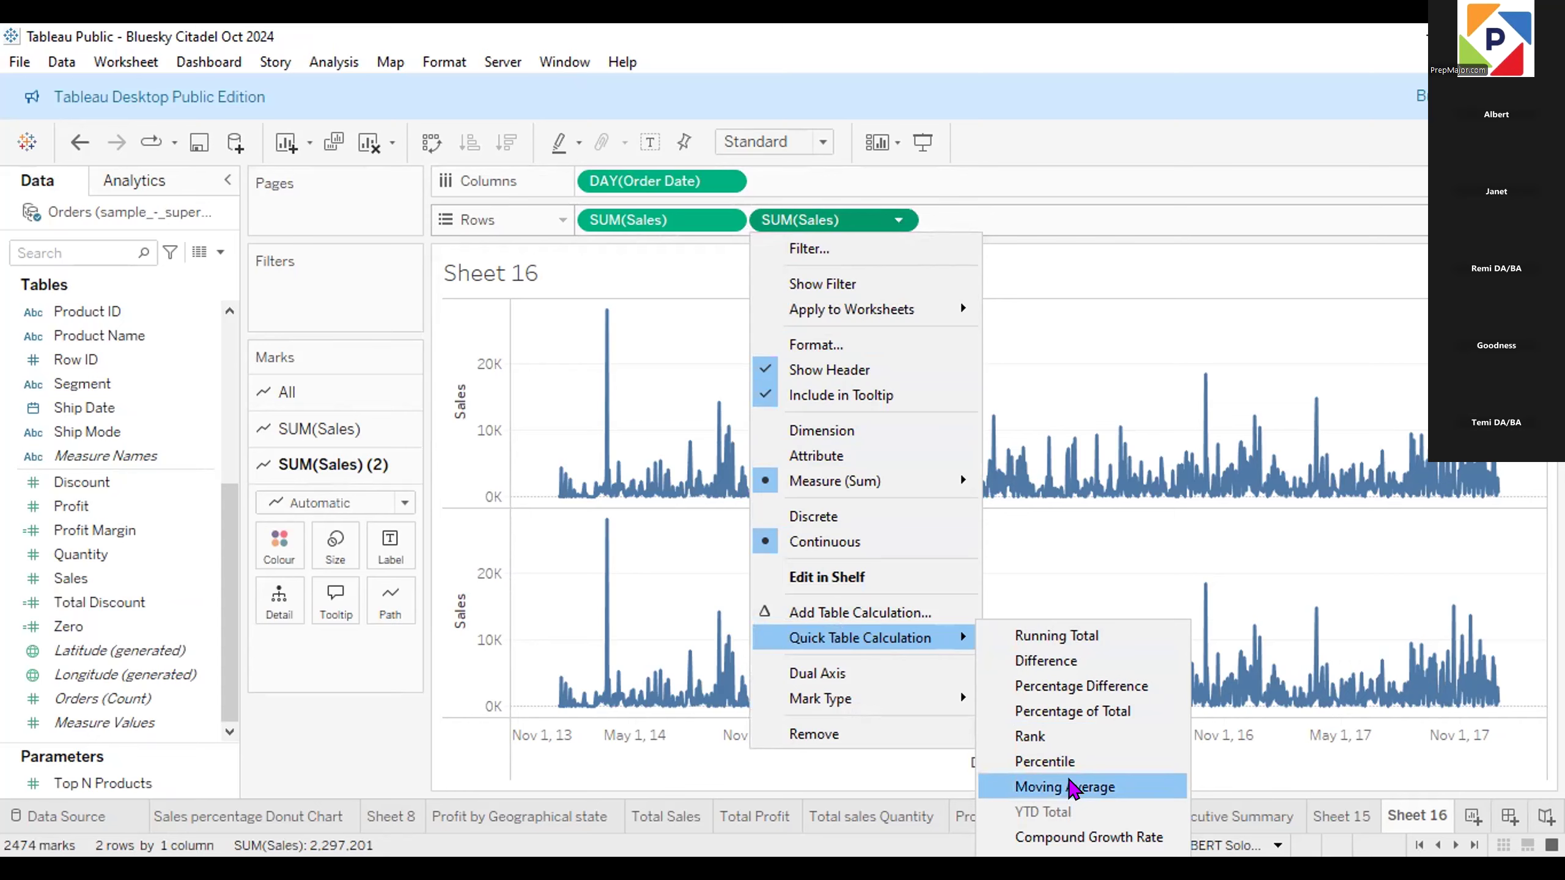
left_click(1072, 788)
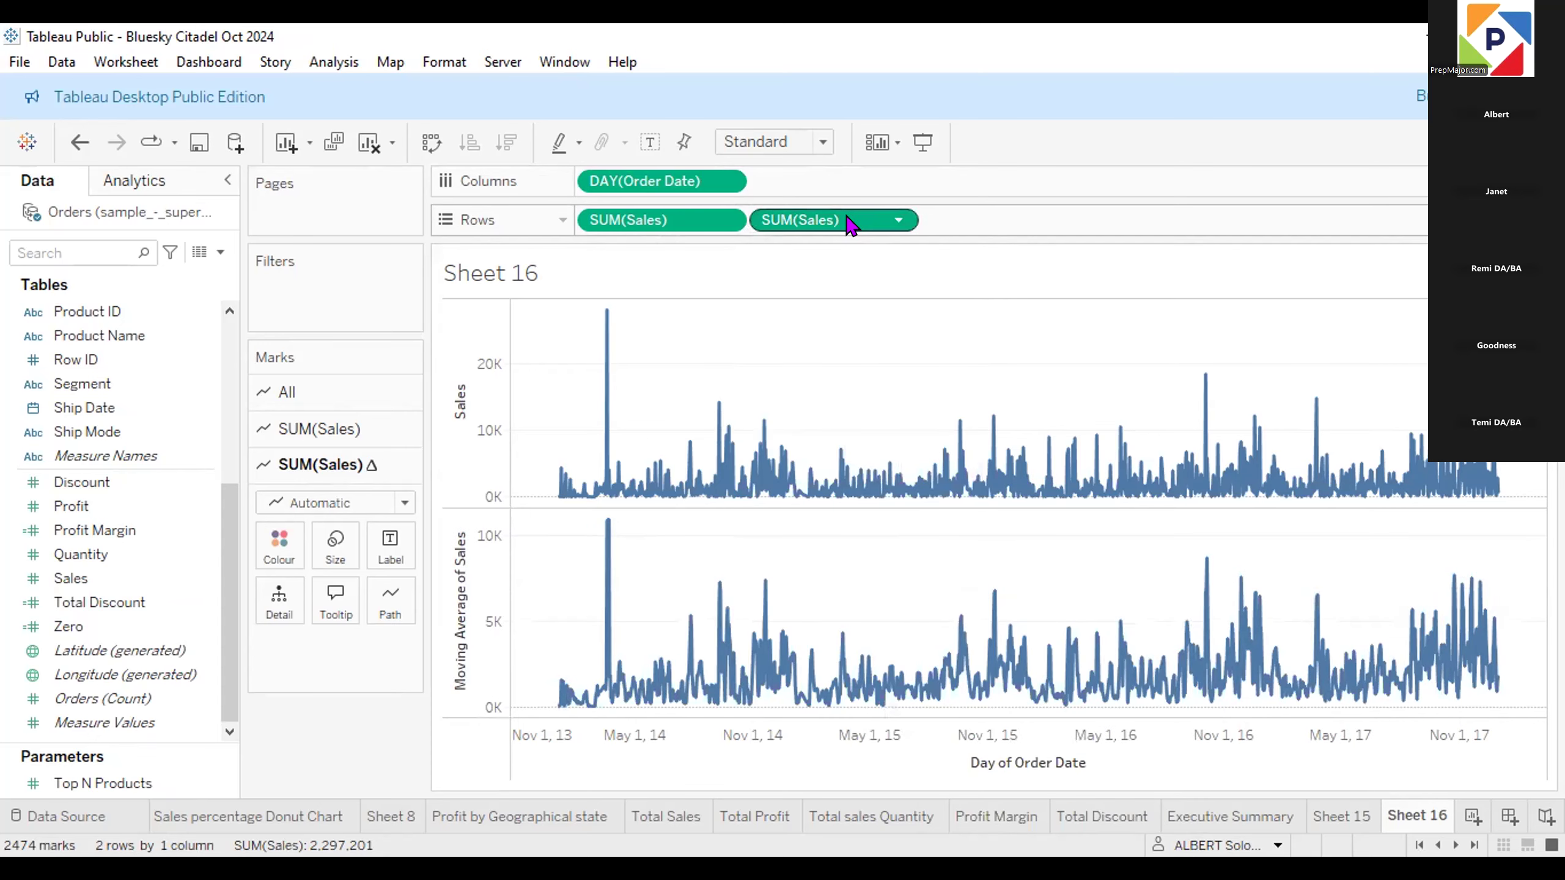
Examine the calculation type, averaging window and compute-using settings of the moving average on Rows, leaving them as they are.
mouse_move(851, 225)
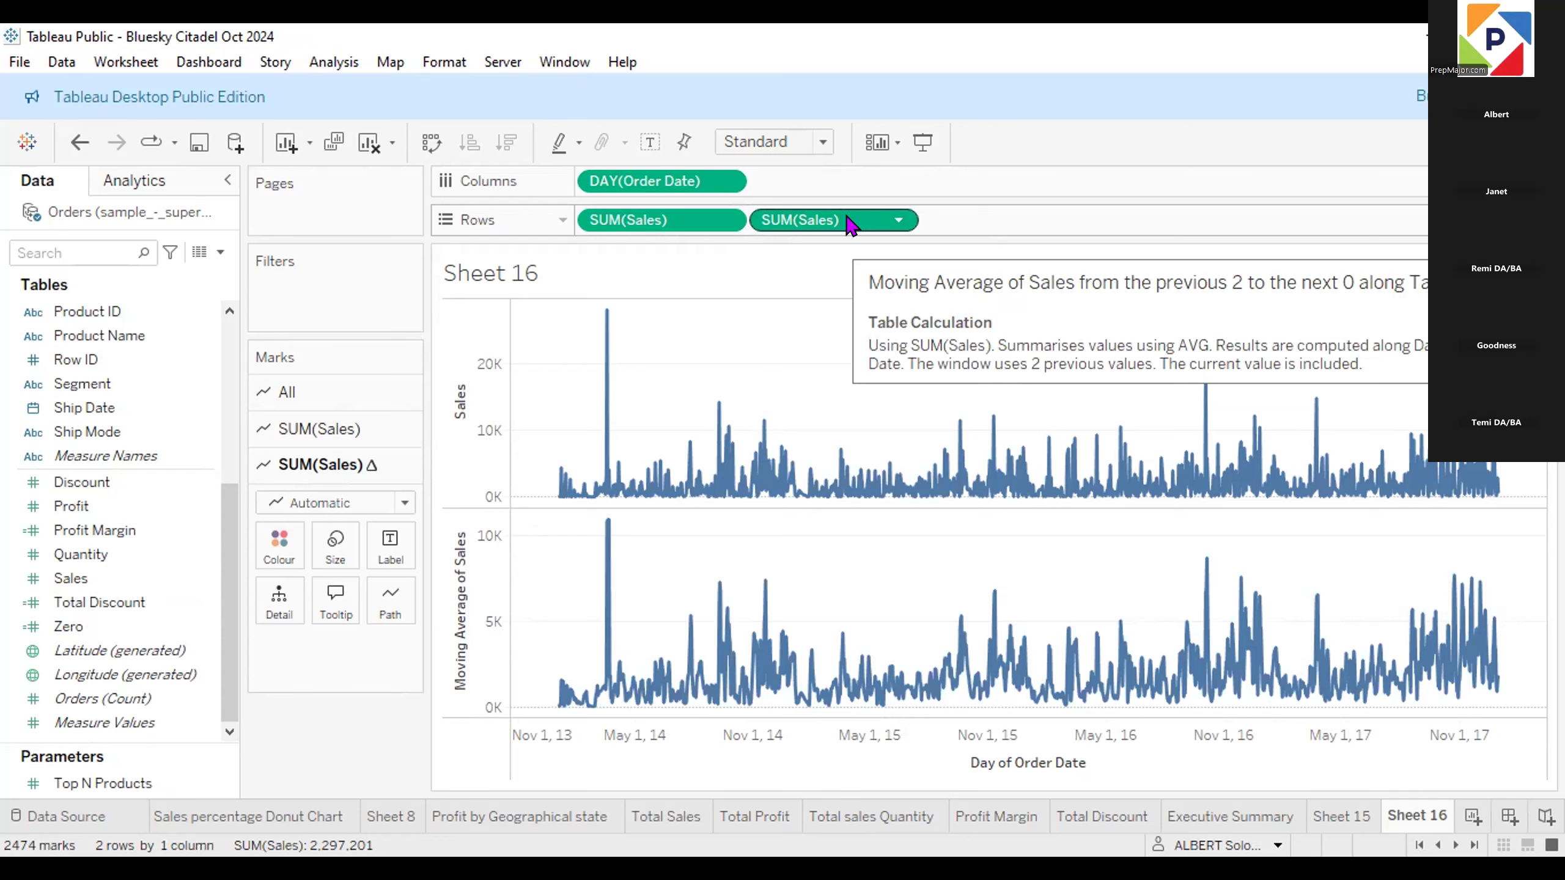
left_click(896, 220)
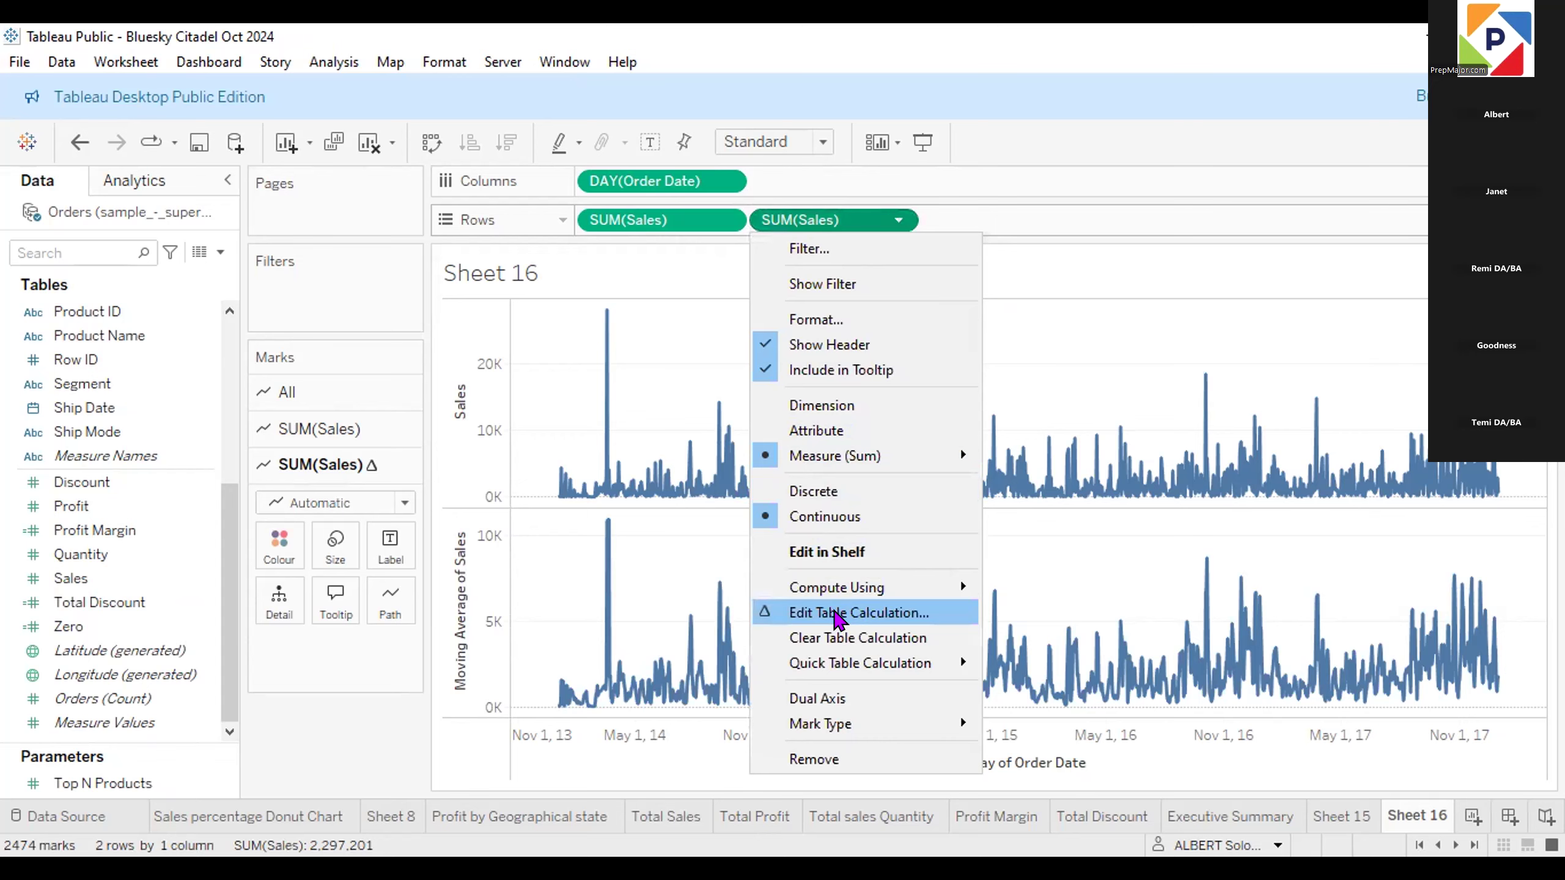
left_click(839, 616)
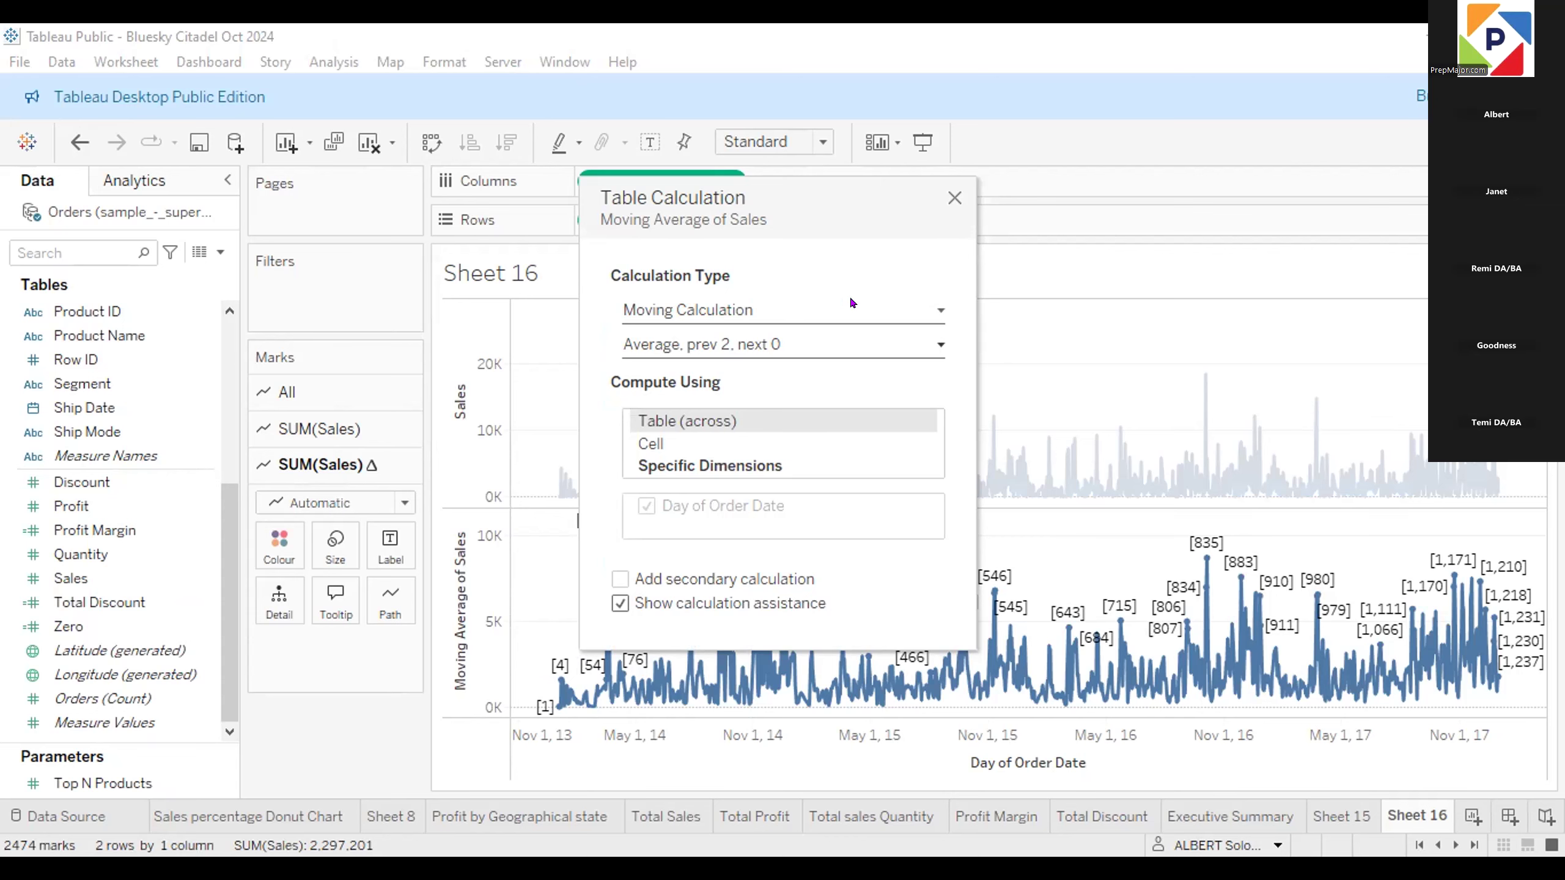
left_click(954, 198)
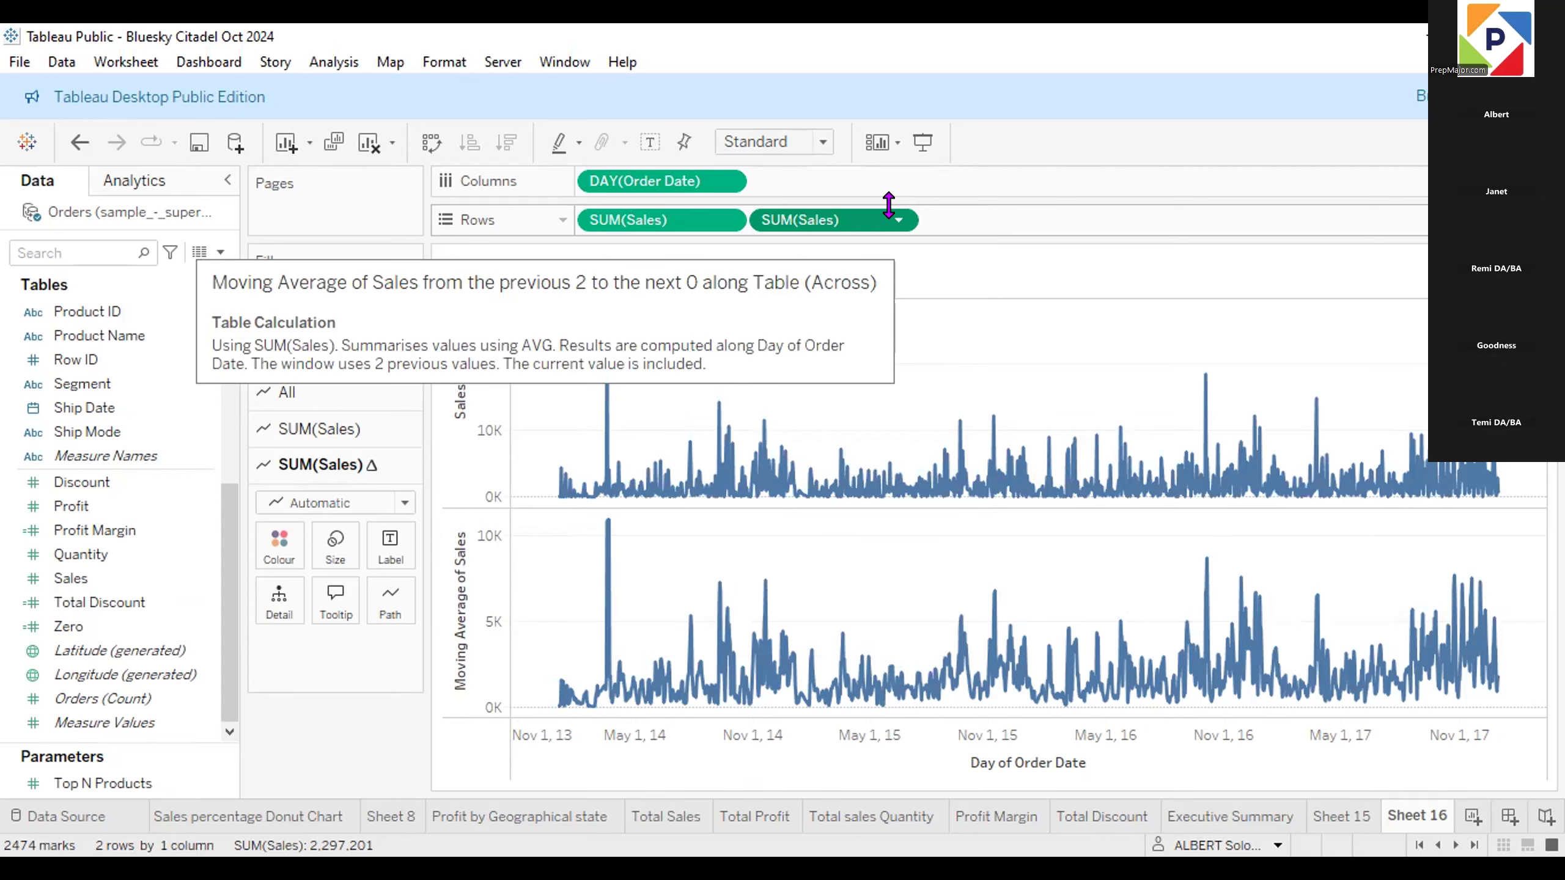
left_click(890, 217)
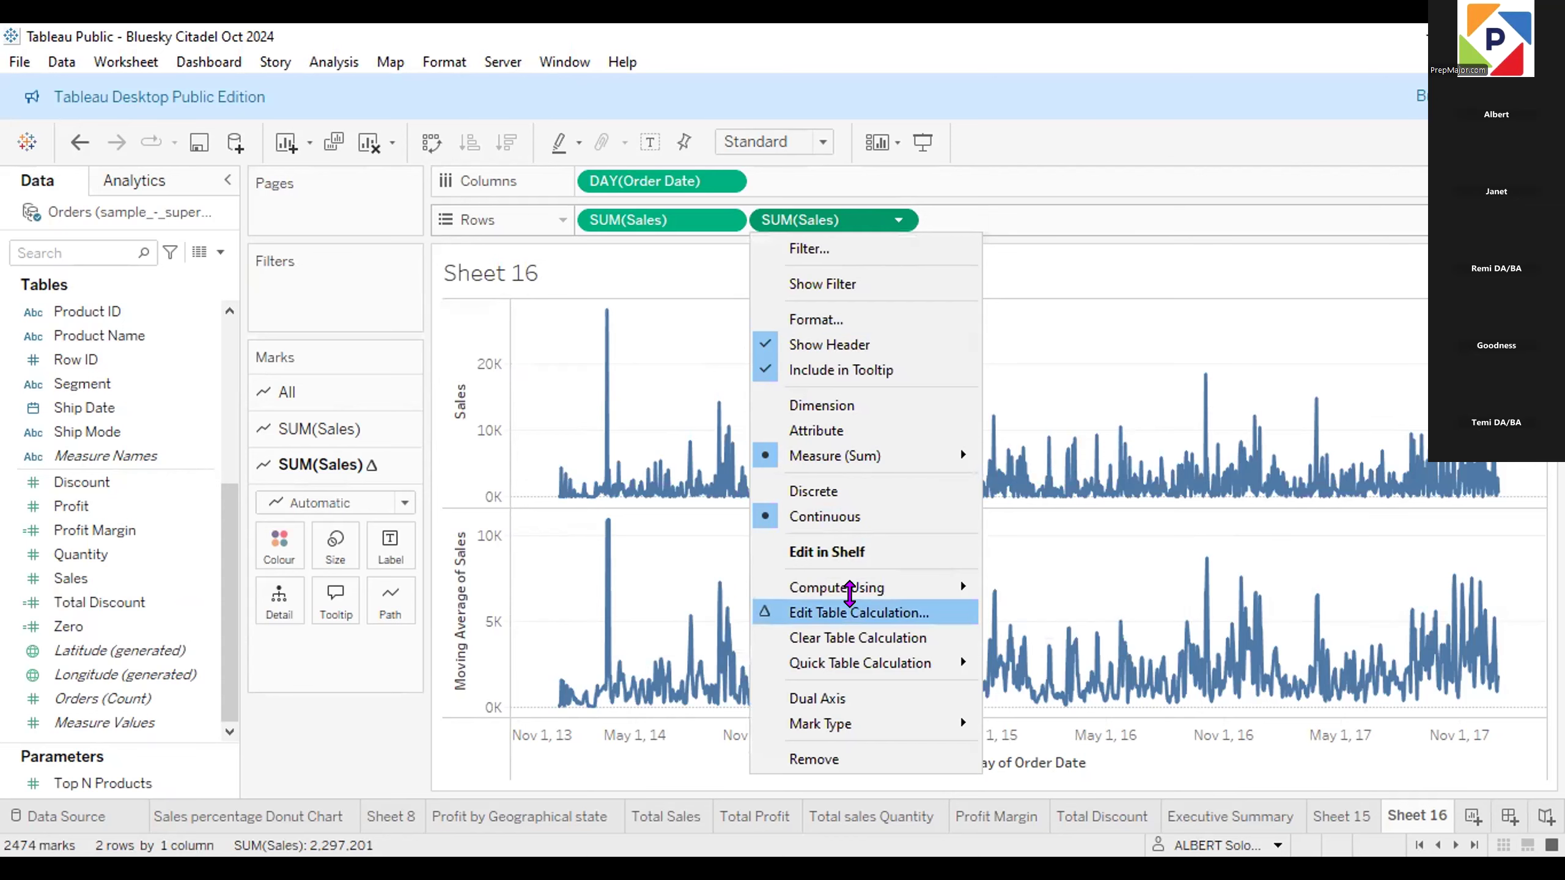
left_click(849, 599)
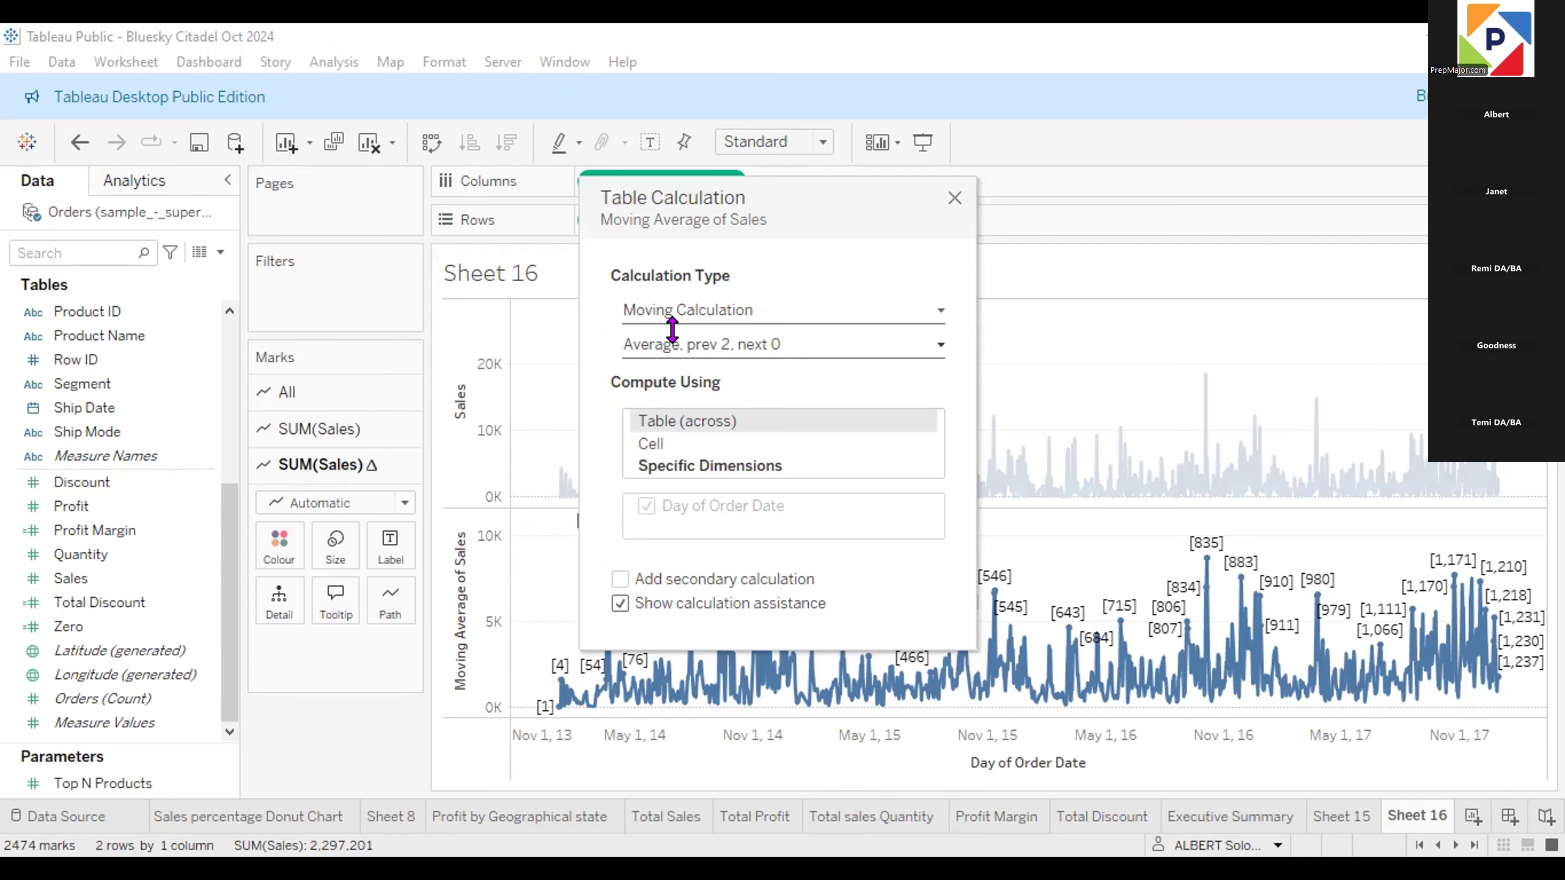
left_click(955, 198)
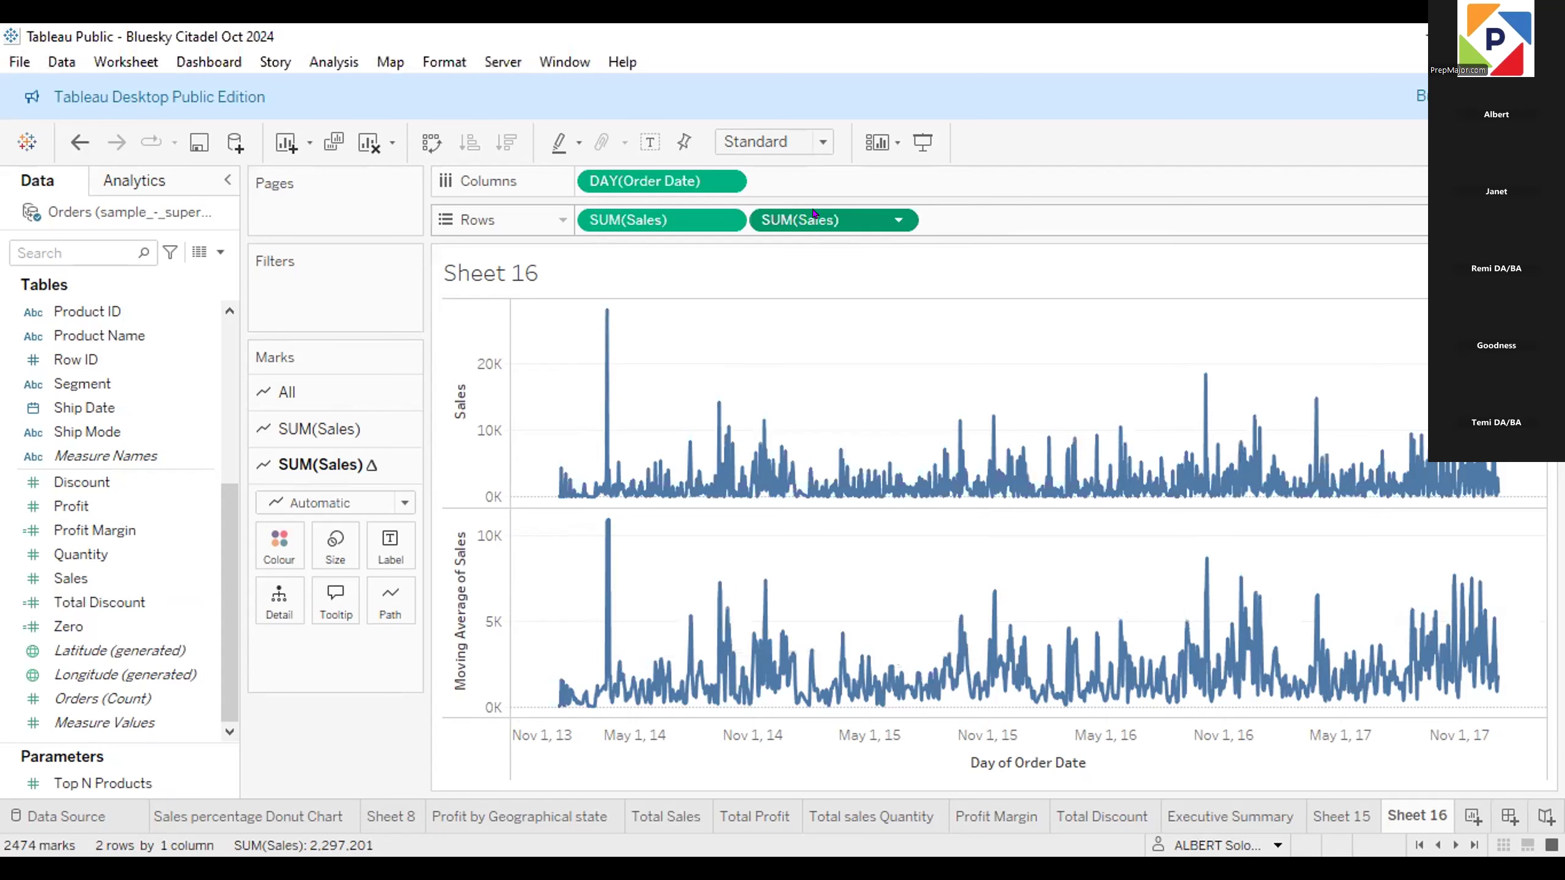
Save the moving average of SUM(Sales) from Rows as a calculated field in the data source, named Moving Average.
mouse_move(828, 214)
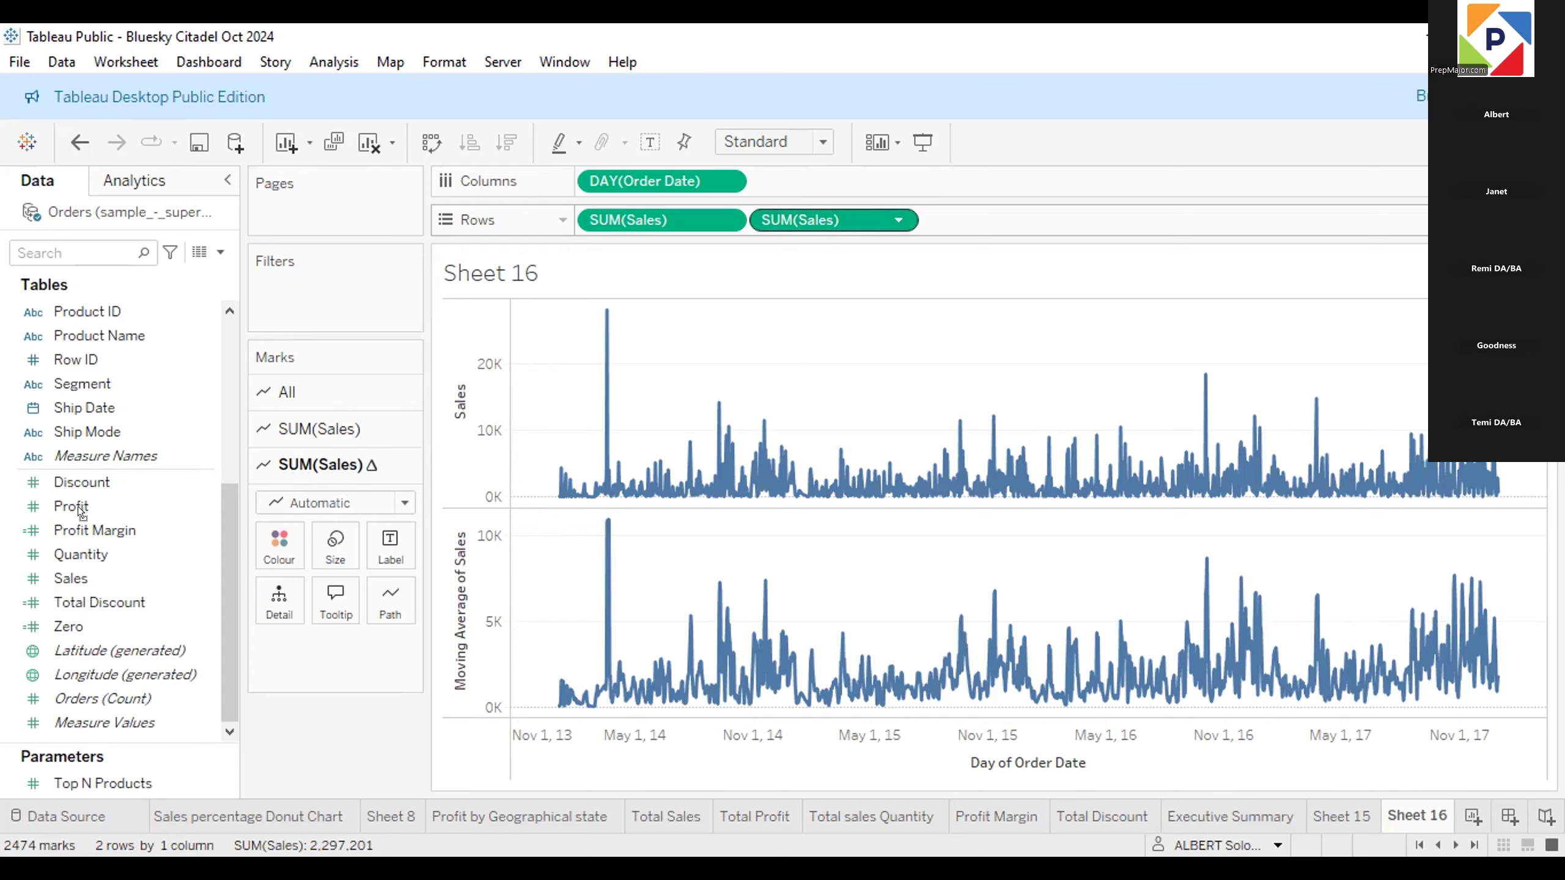
left_click_drag(78, 507, 82, 509)
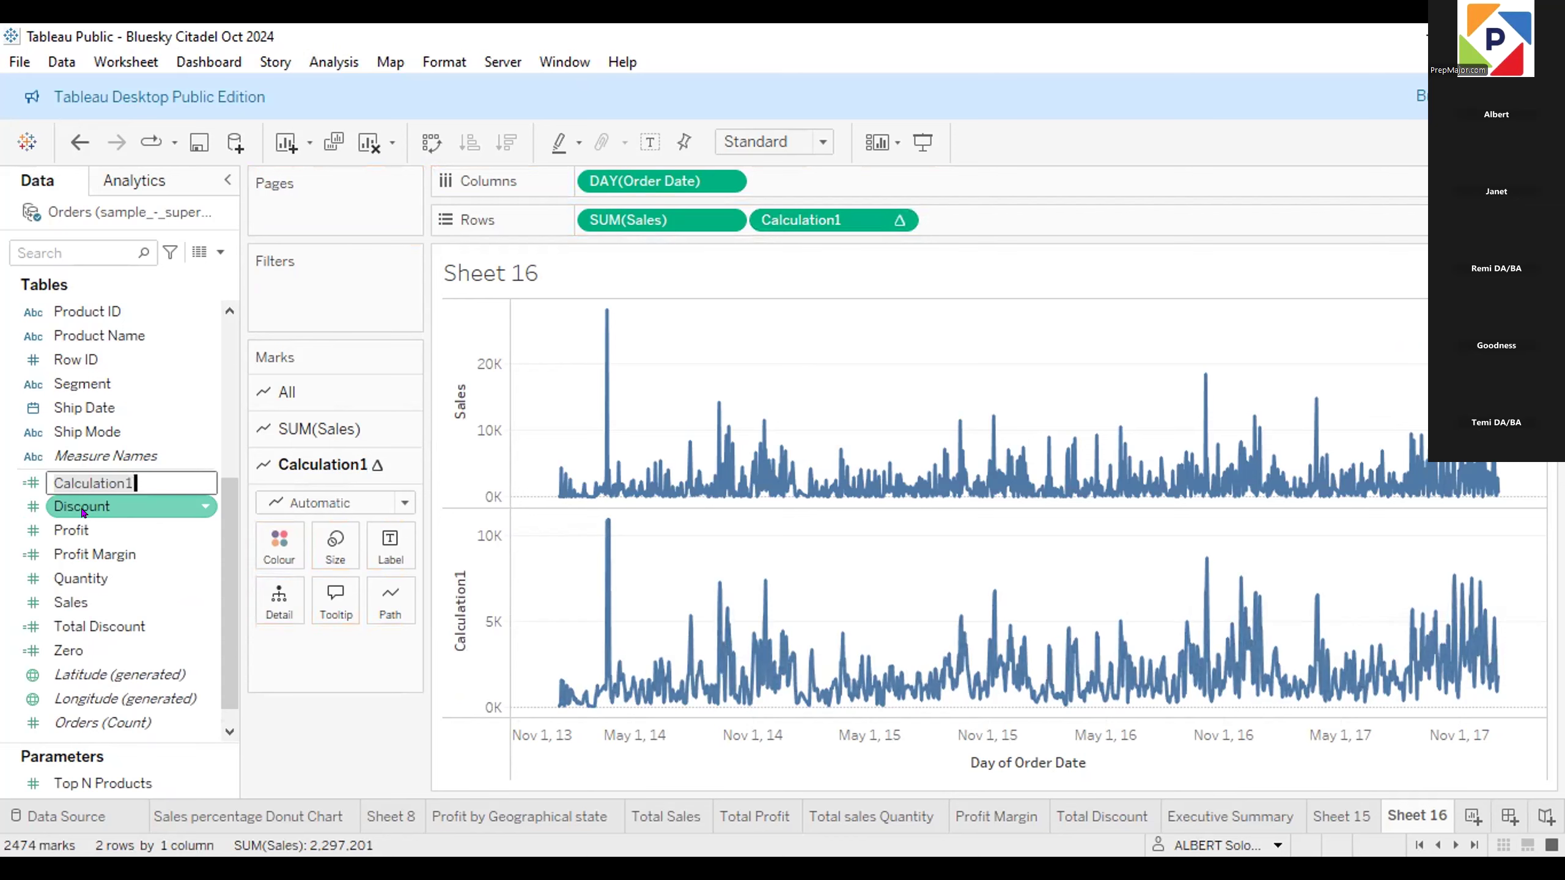
key("BackSpace")
type("Moving Average")
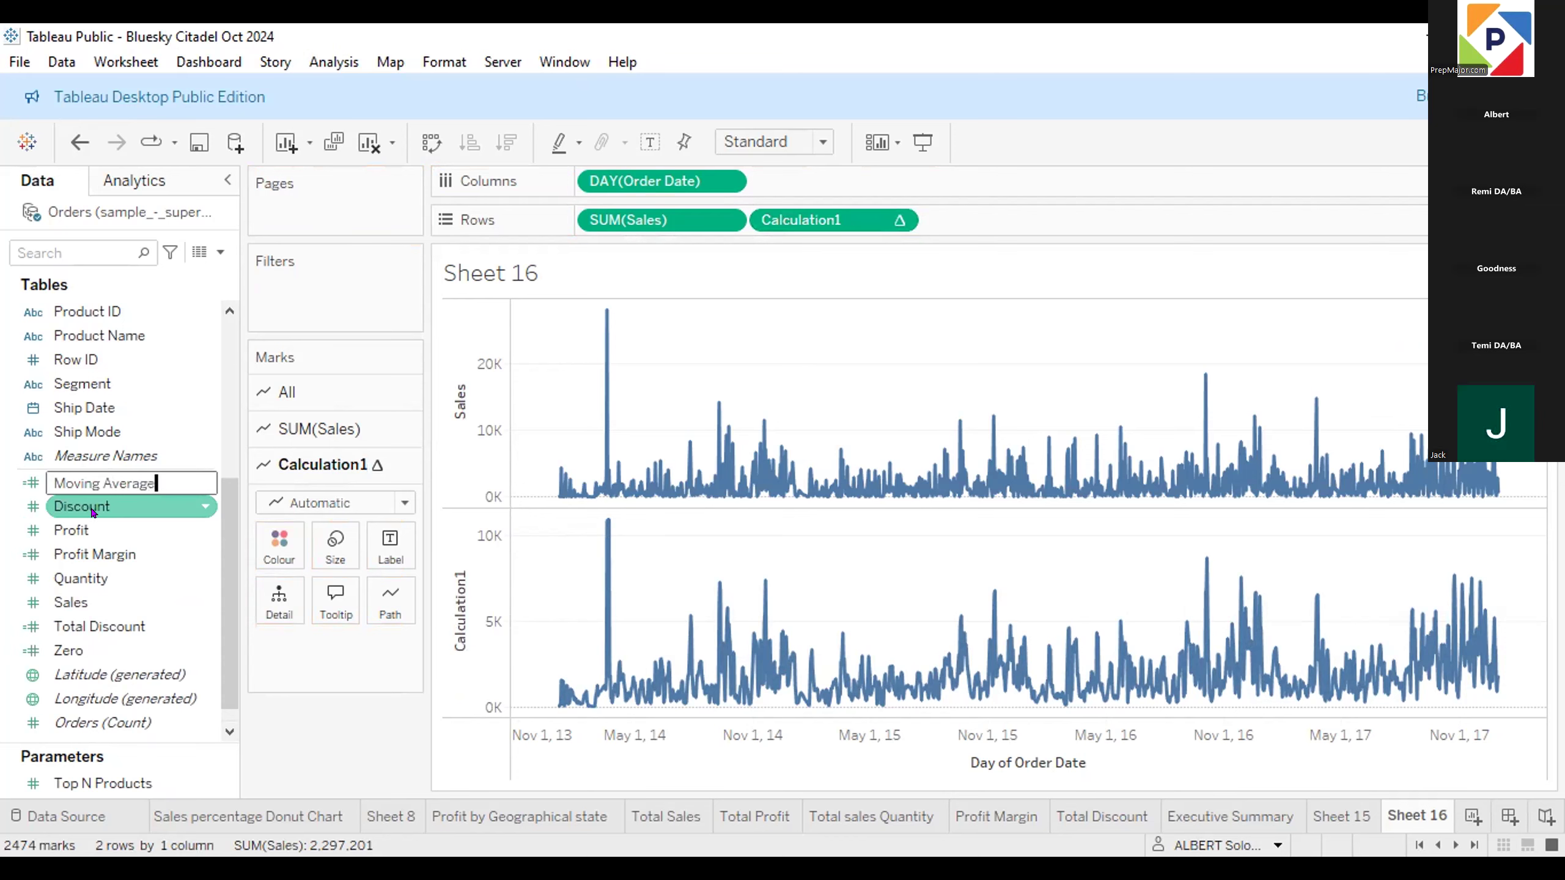
key("Return")
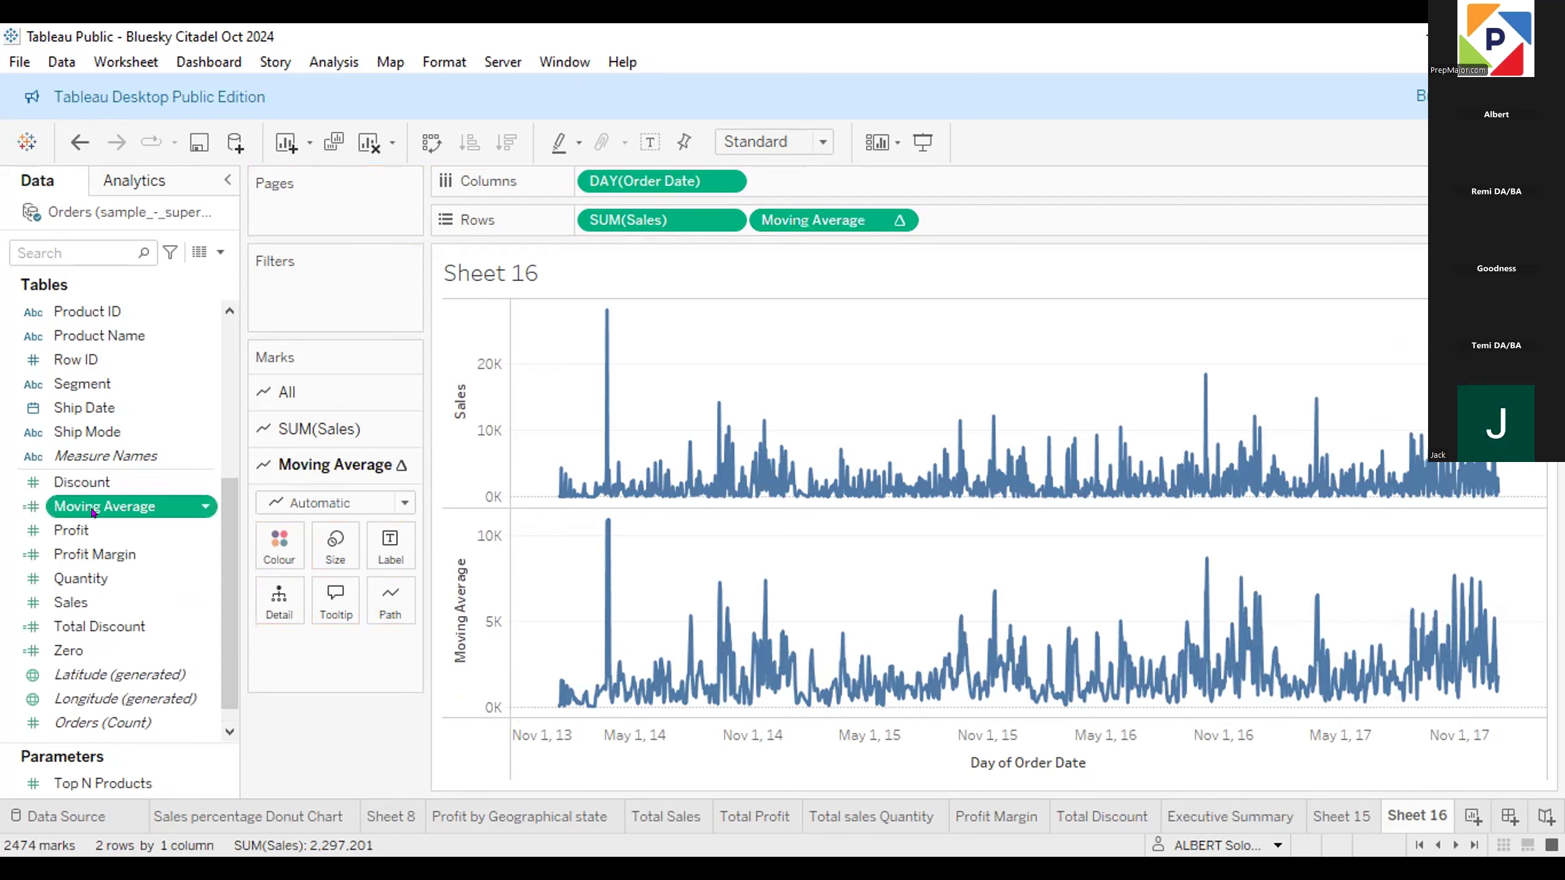
Undo the saved moving average field, the Moving Average table calculation and the duplicated SUM(Sales) on Rows.
key("ctrl+z")
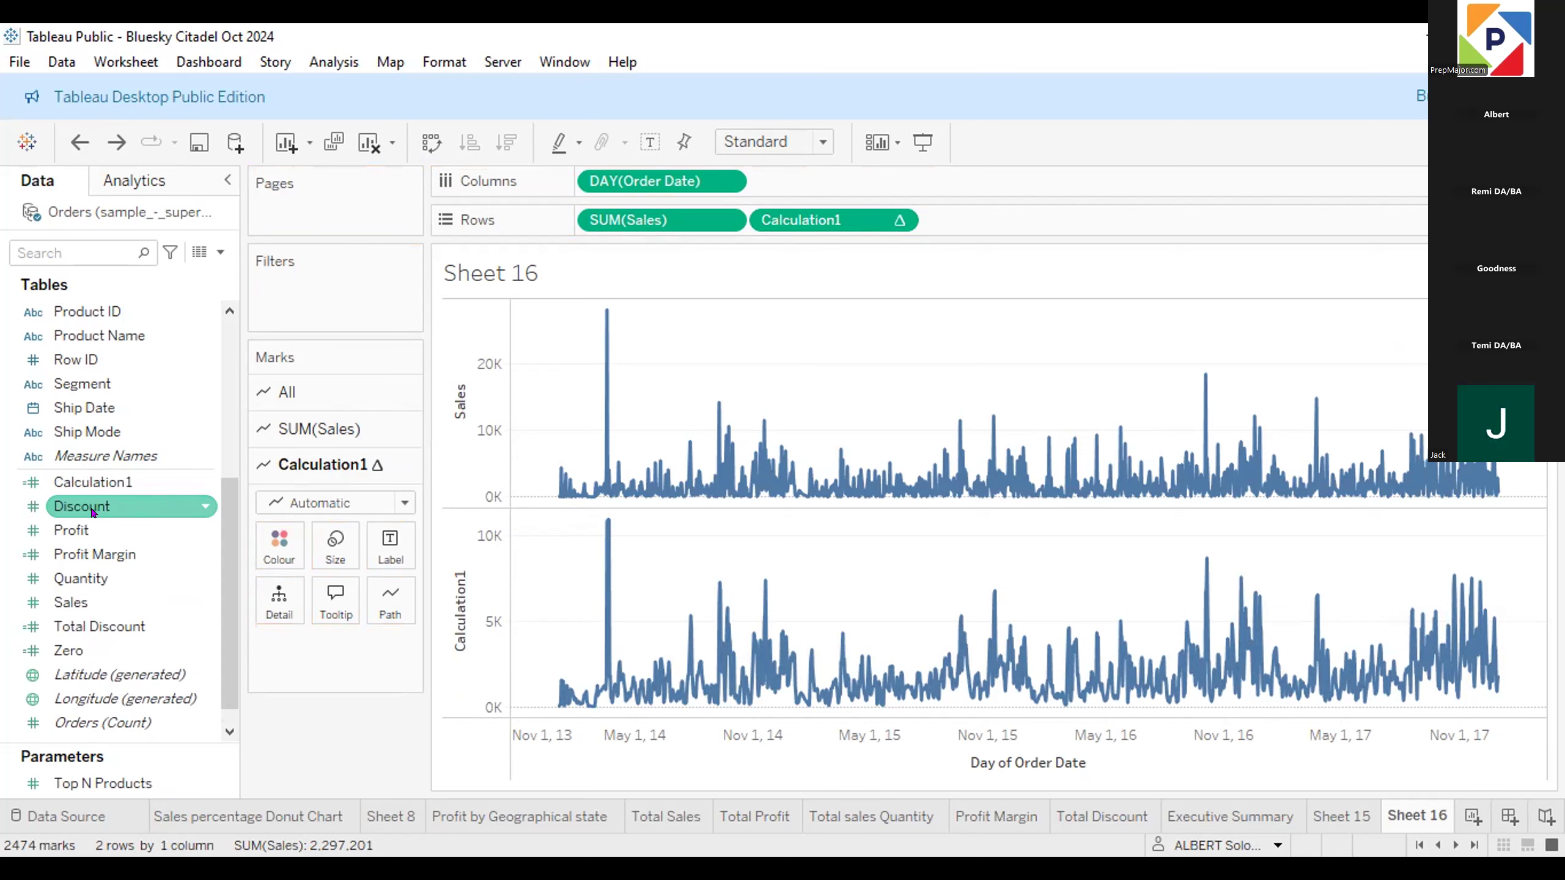
key("ctrl+z")
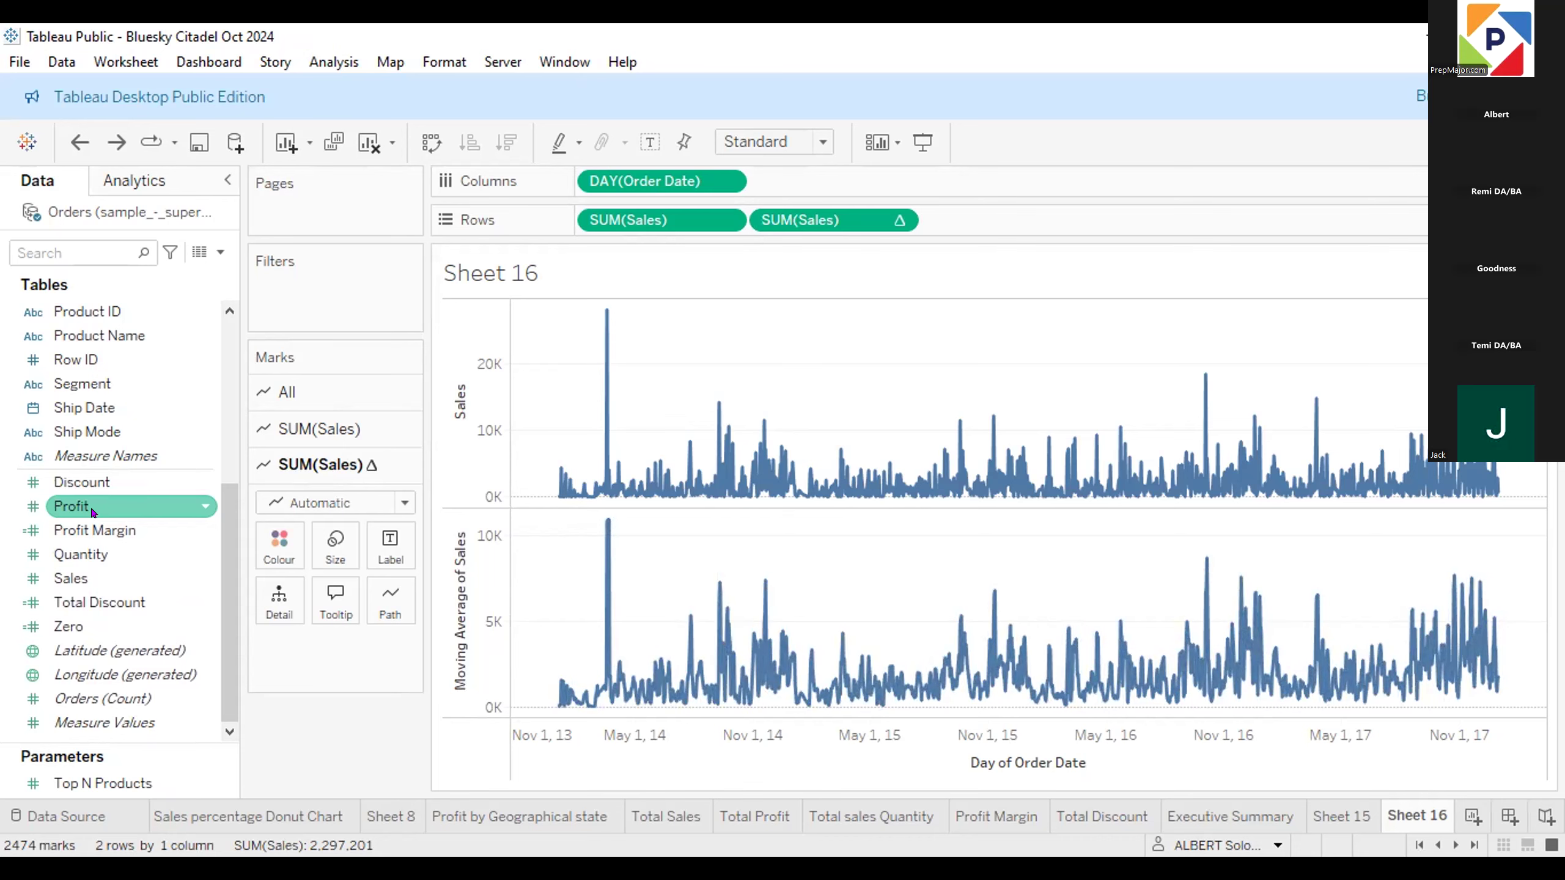
key("ctrl+z")
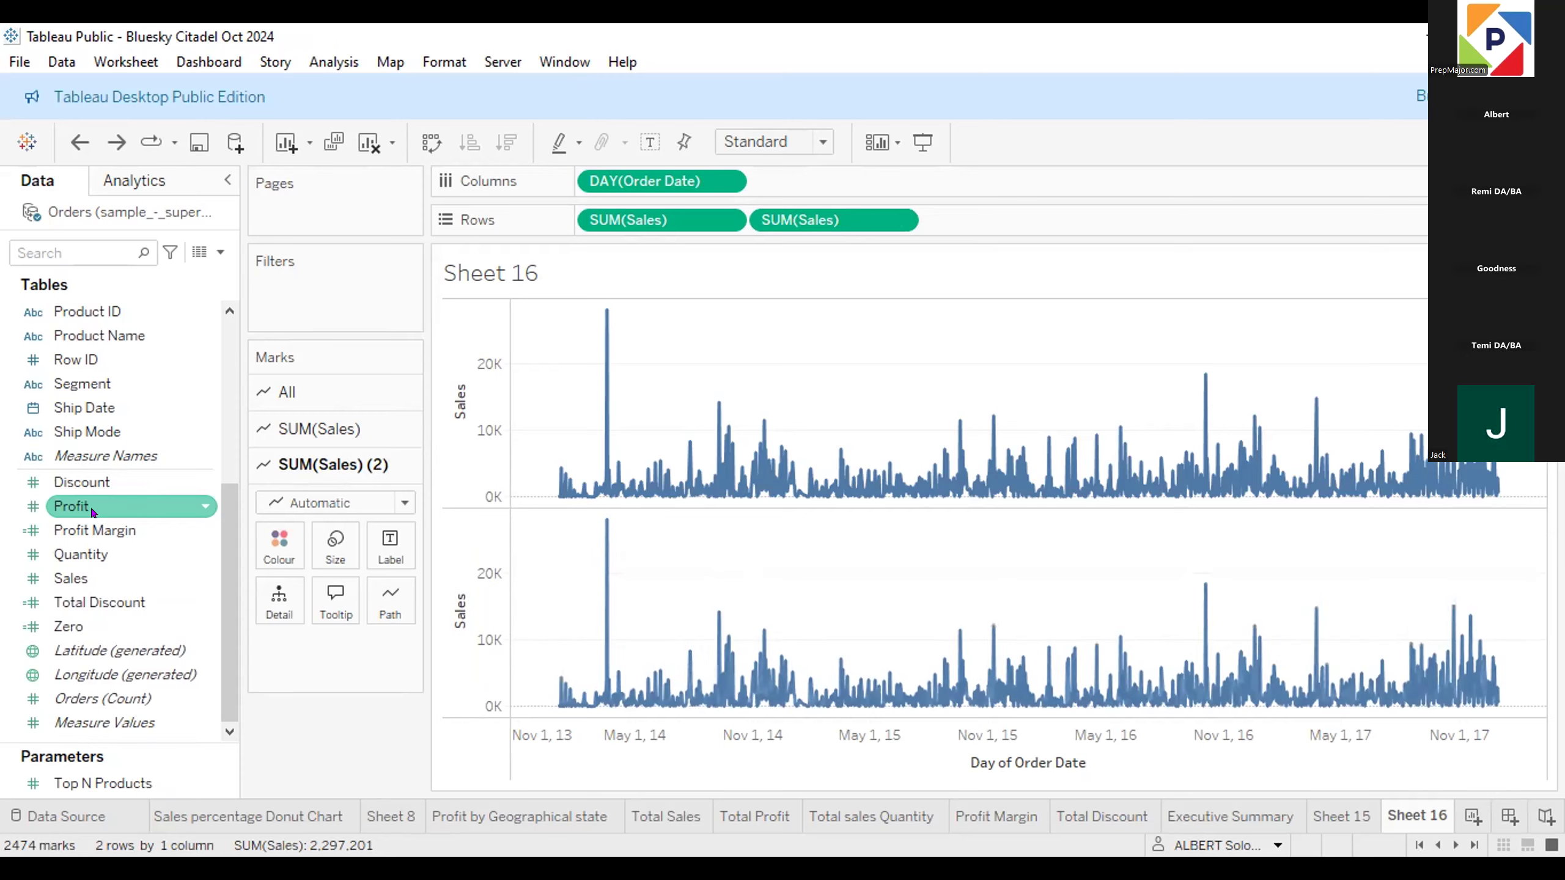
key("ctrl+z")
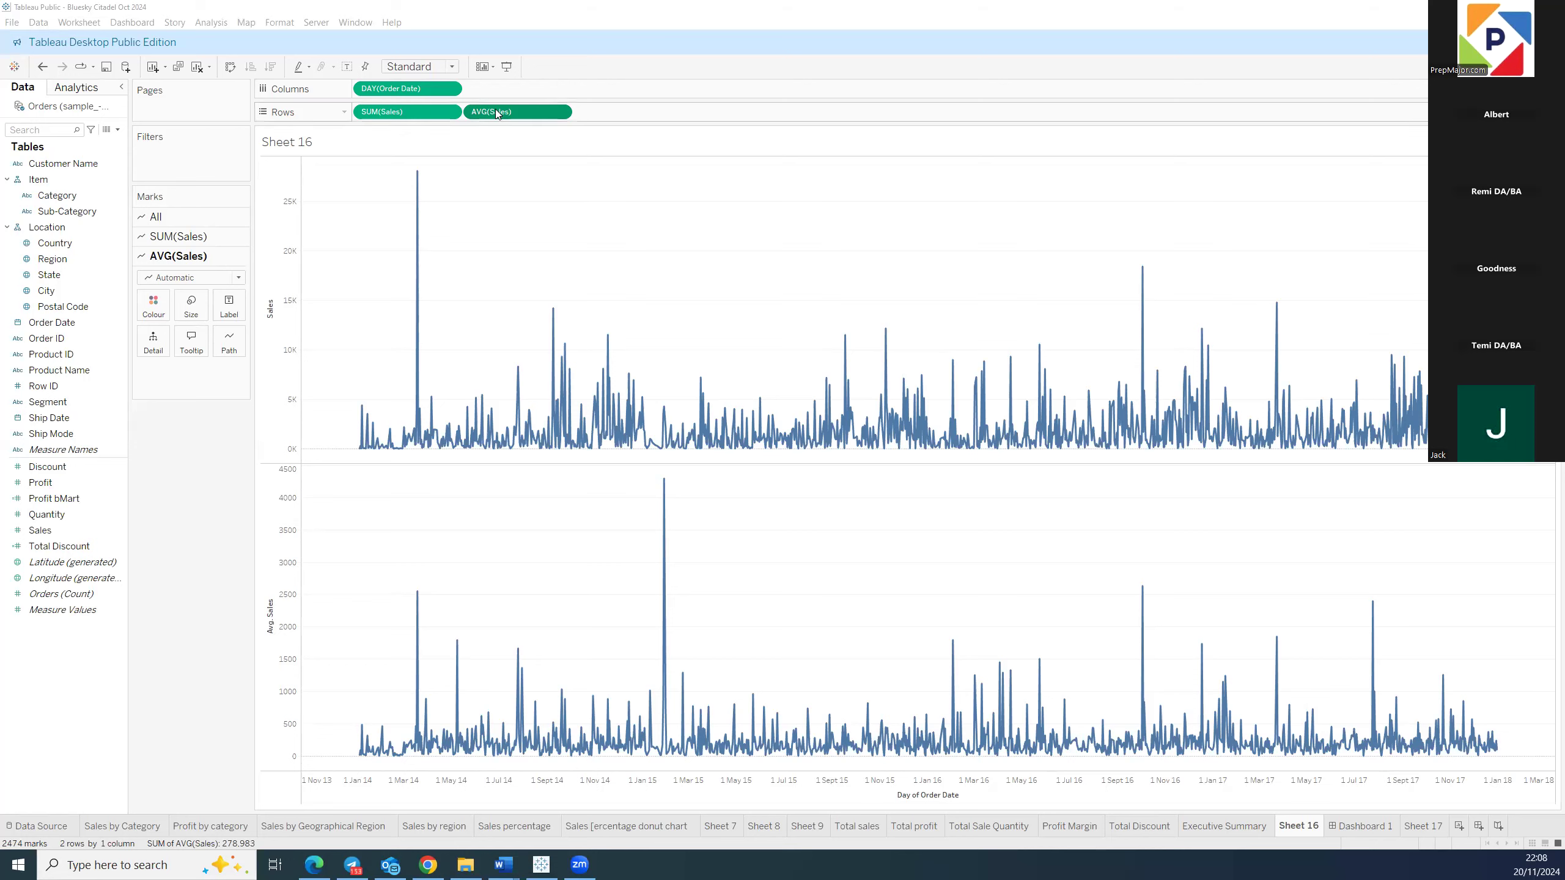
Apply the Moving Average quick table calculation to AVG(Sales) on Rows.
mouse_move(661, 445)
left_click(560, 114)
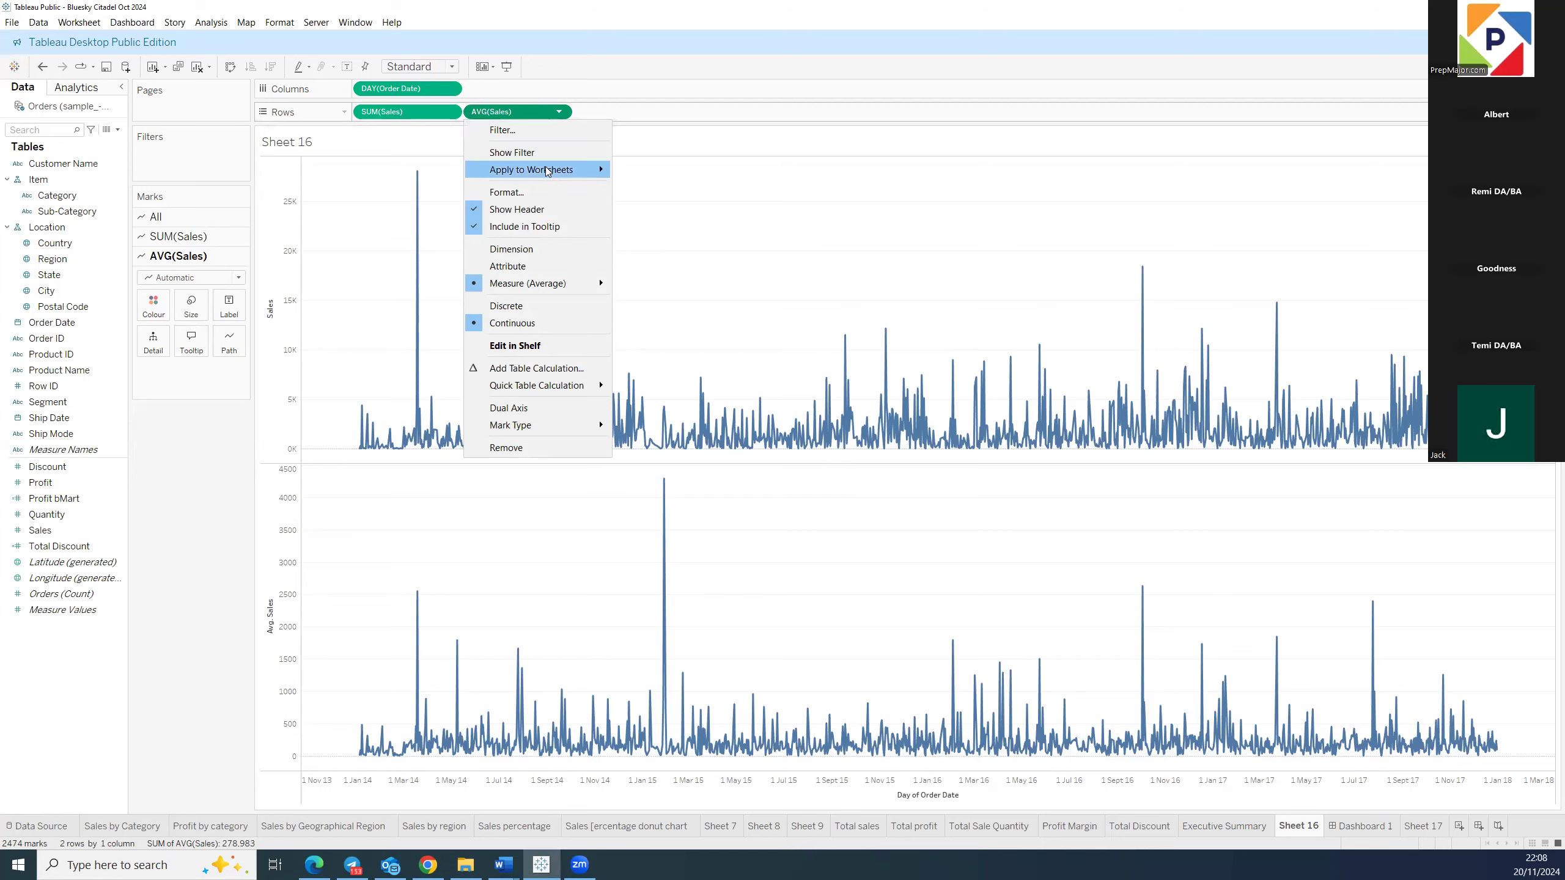
mouse_move(532, 385)
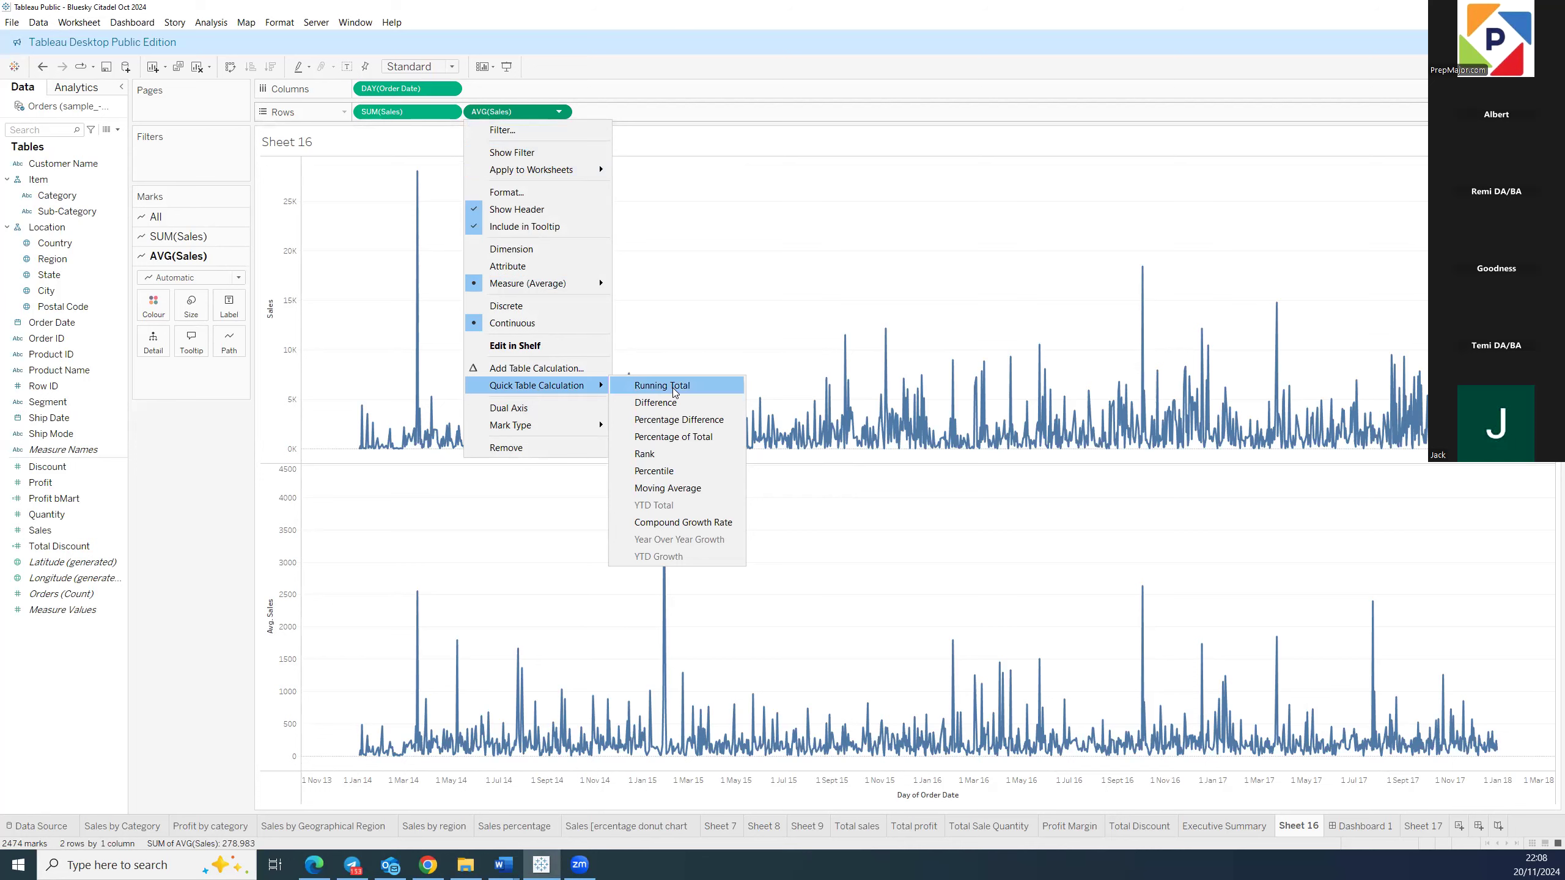
left_click(709, 489)
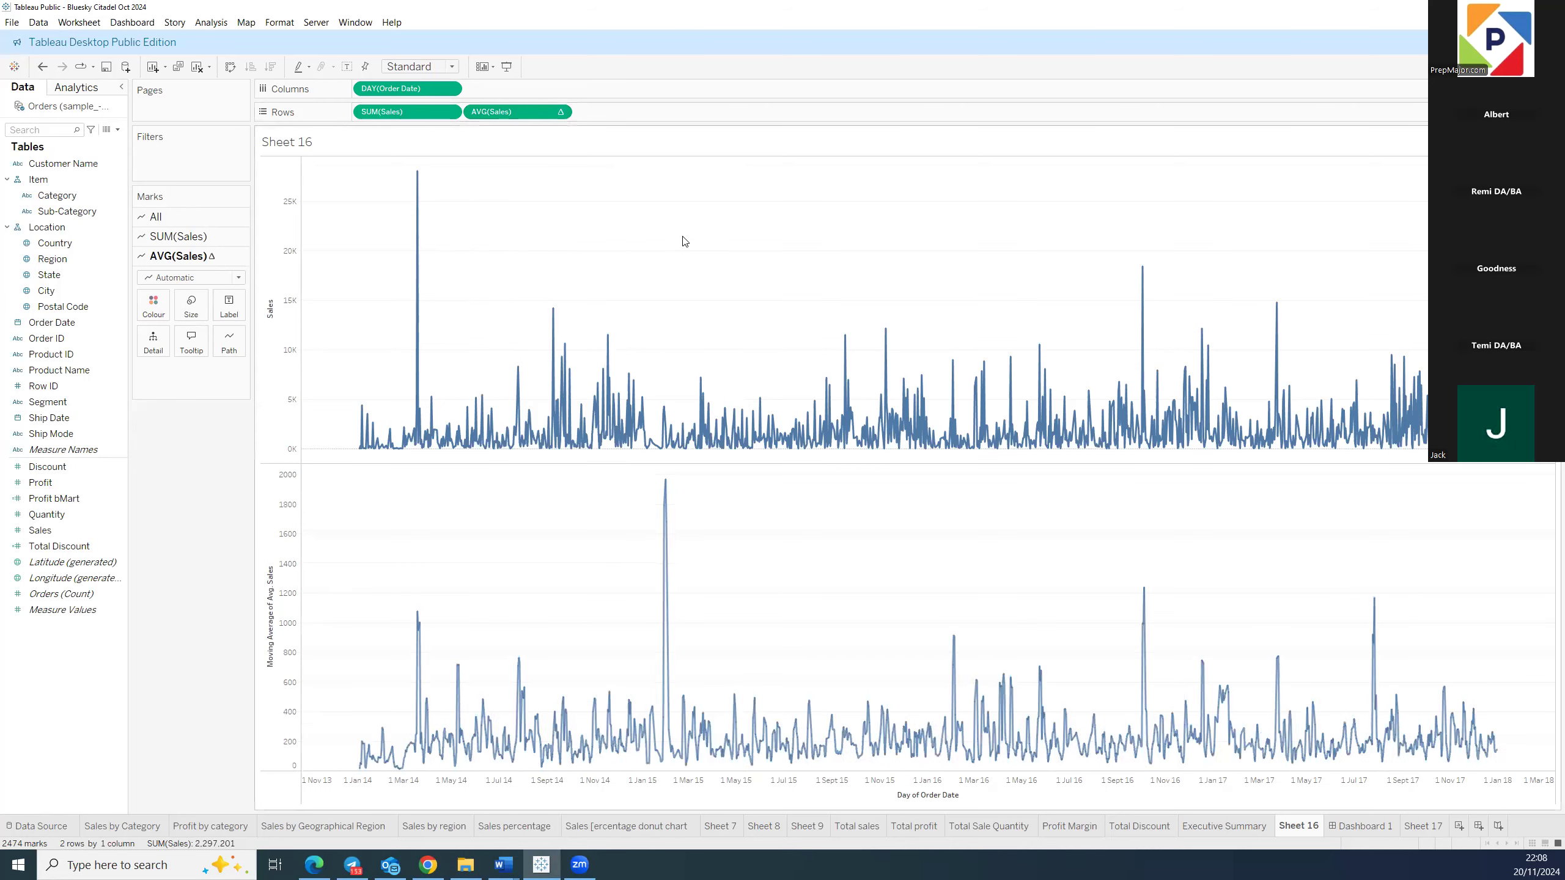
Remove the AVG(Sales) moving average from Rows and add Sales as a second SUM(Sales) in its place.
double_click(535, 115)
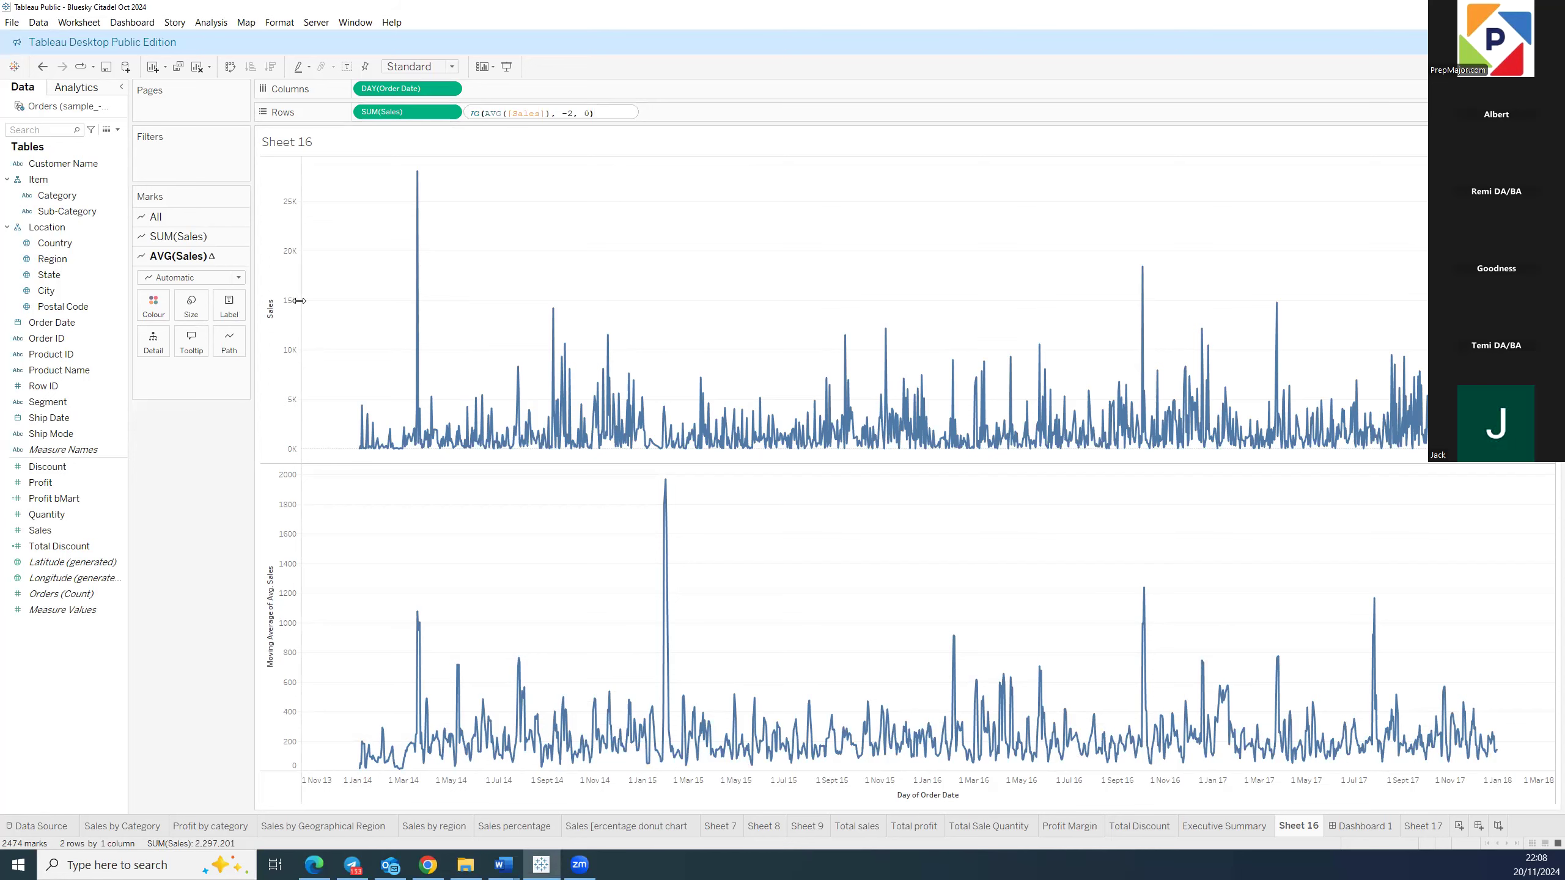
left_click(629, 106)
left_click_drag(523, 113, 68, 470)
left_click_drag(41, 531, 519, 112)
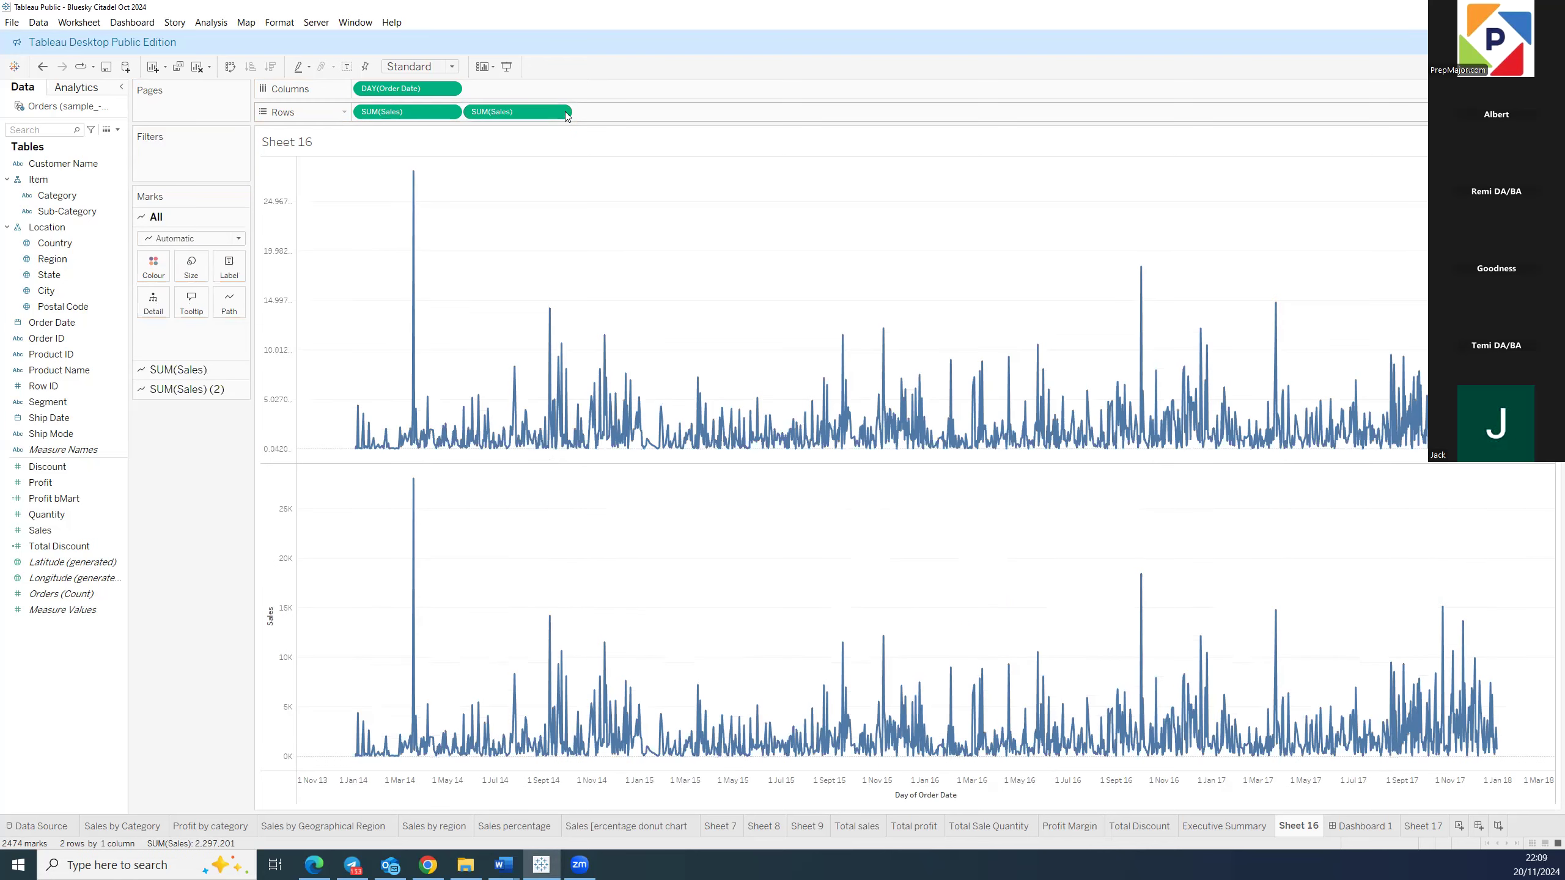
Apply the Moving Average quick table calculation to the newly added second SUM(Sales) on Rows.
left_click(559, 112)
mouse_move(550, 386)
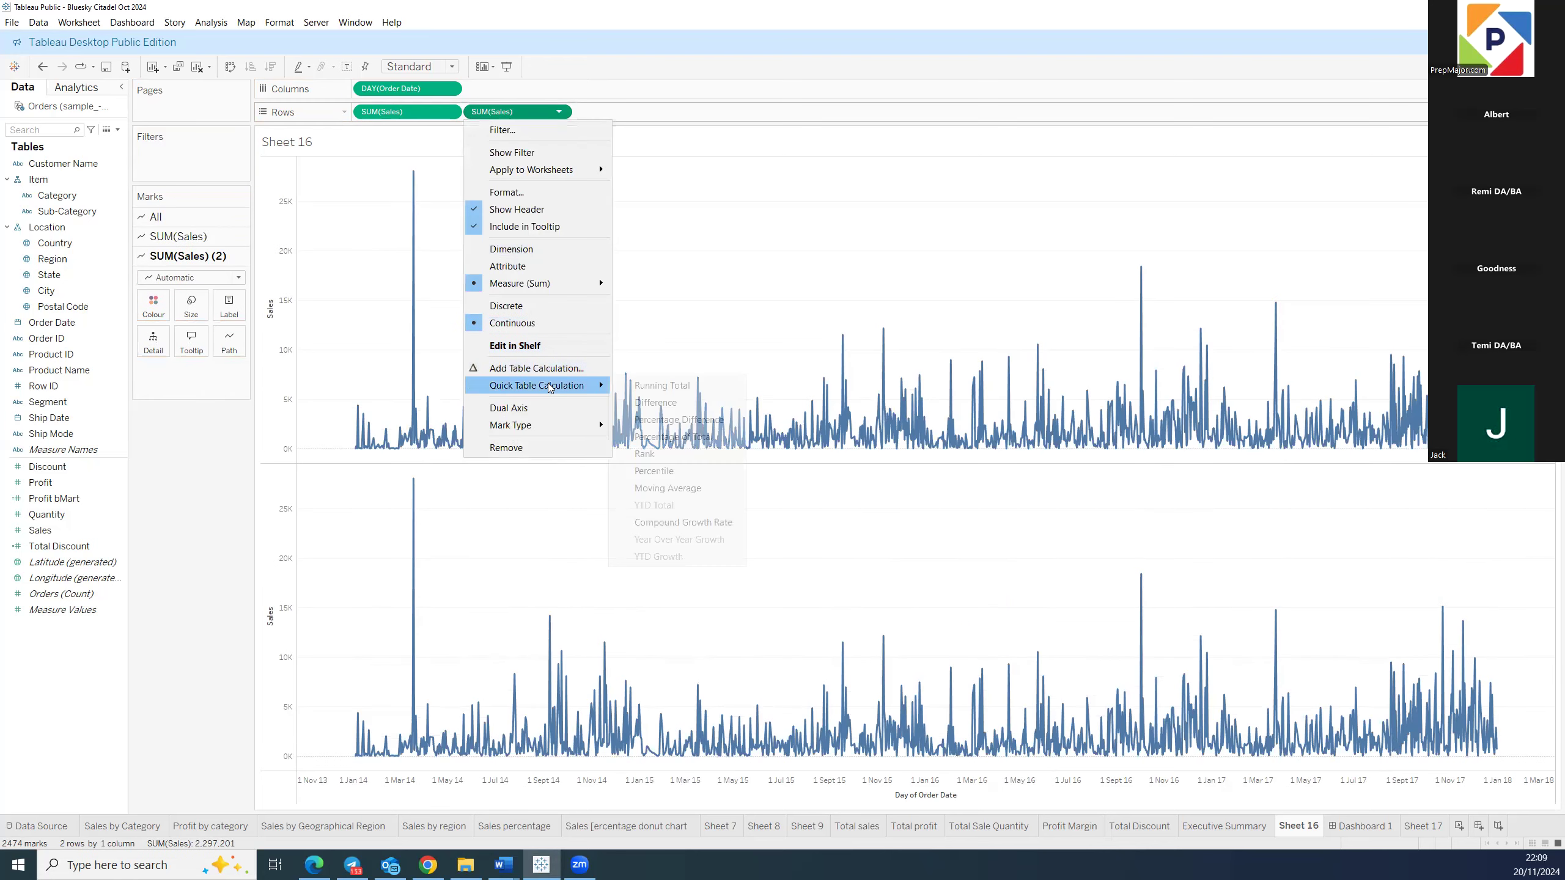
left_click(671, 491)
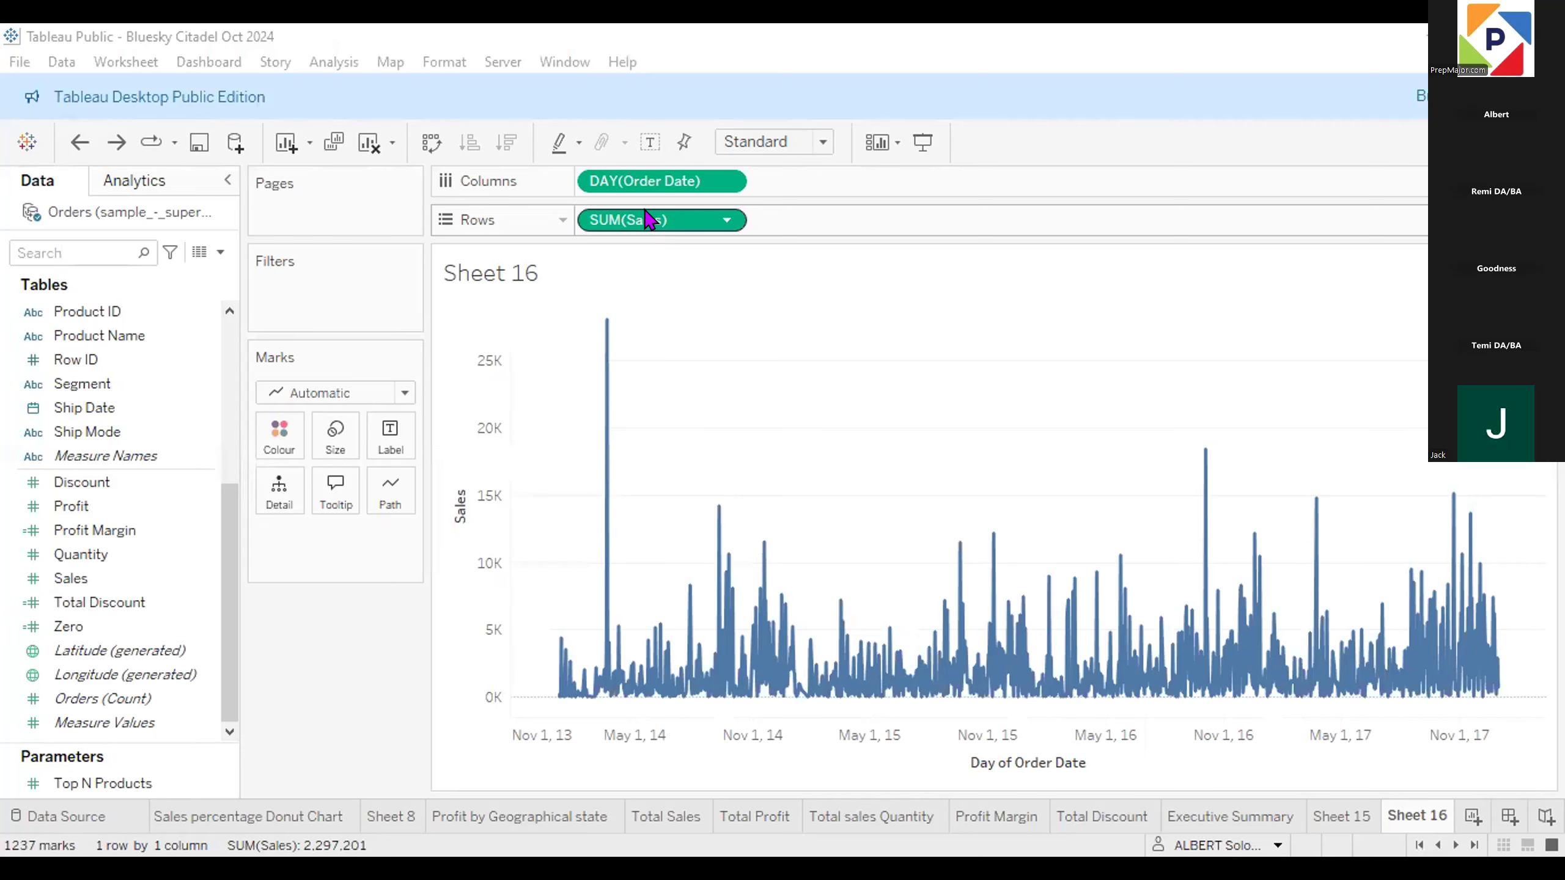
Duplicate SUM(Sales) on Rows and apply the Moving Average quick table calculation to the copy.
left_click(644, 210)
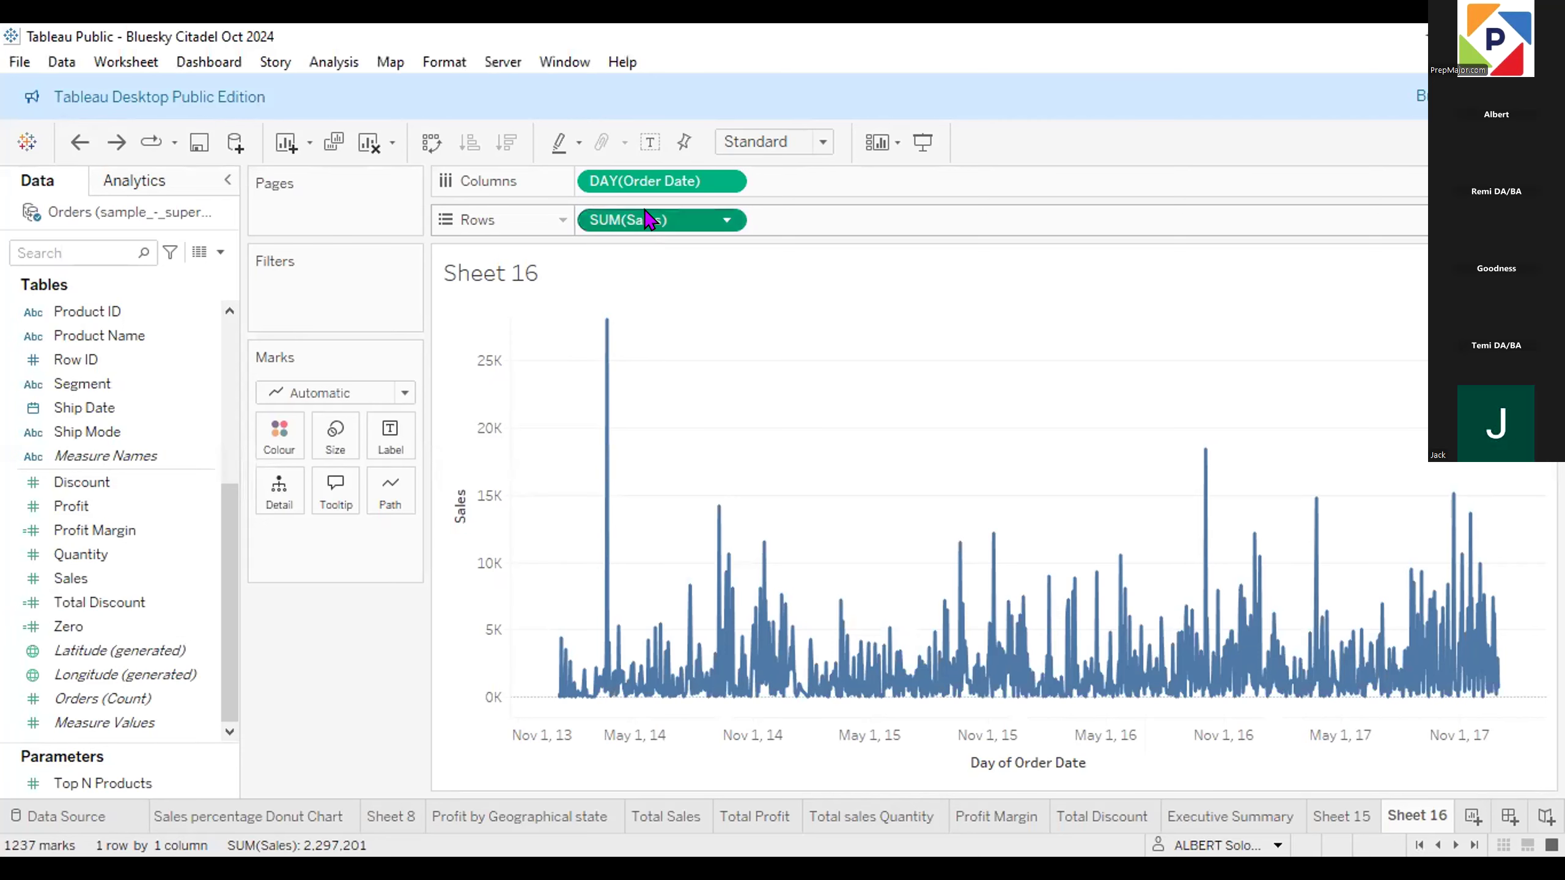
left_click_drag(833, 210, 832, 212)
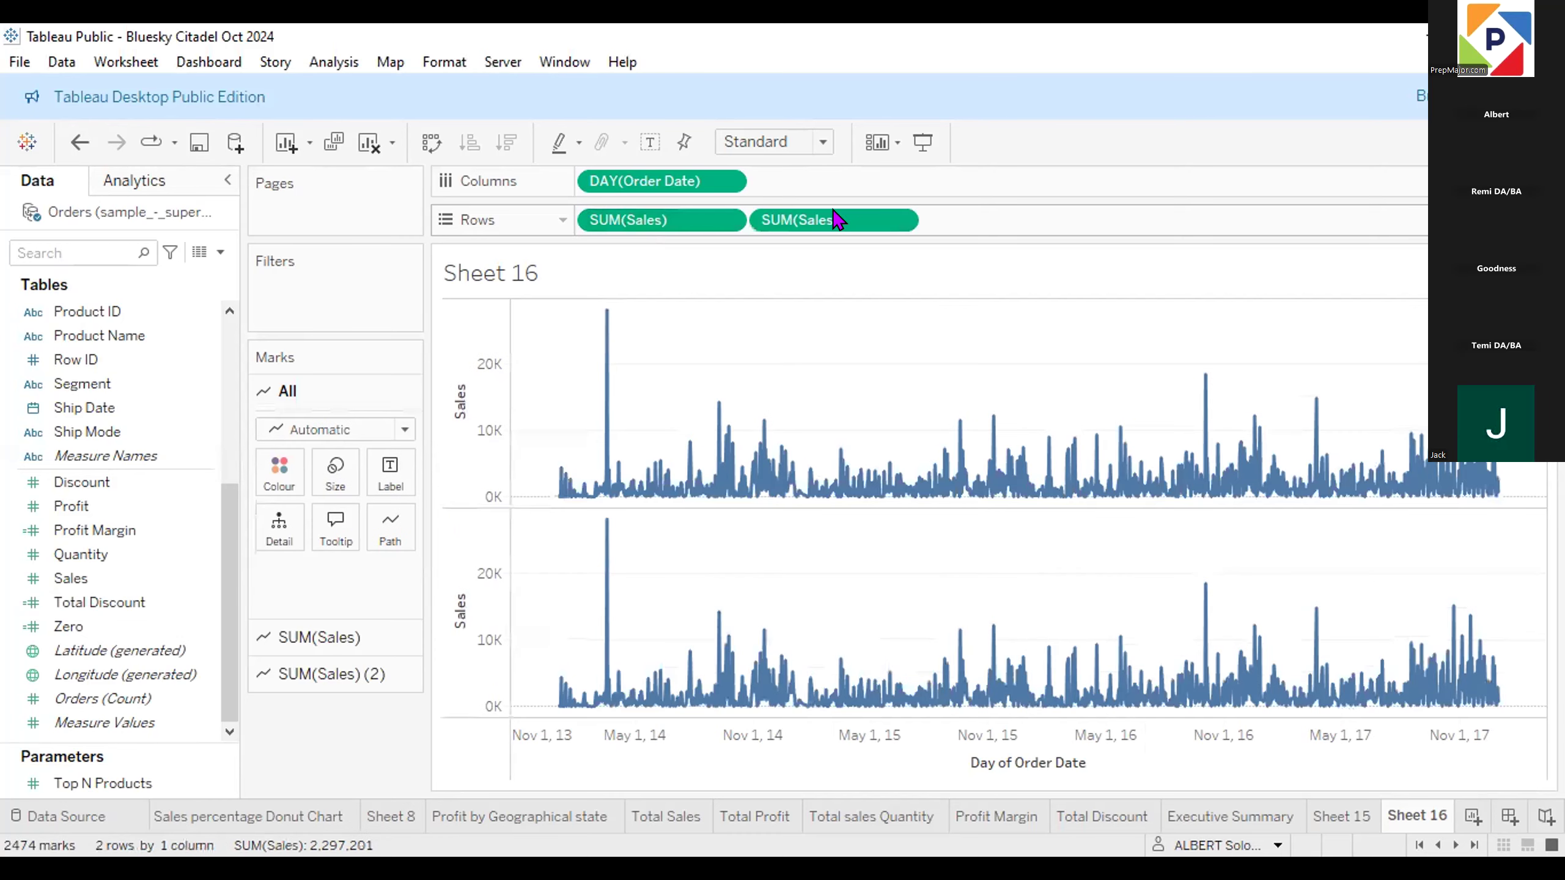
left_click(891, 223)
left_click(897, 221)
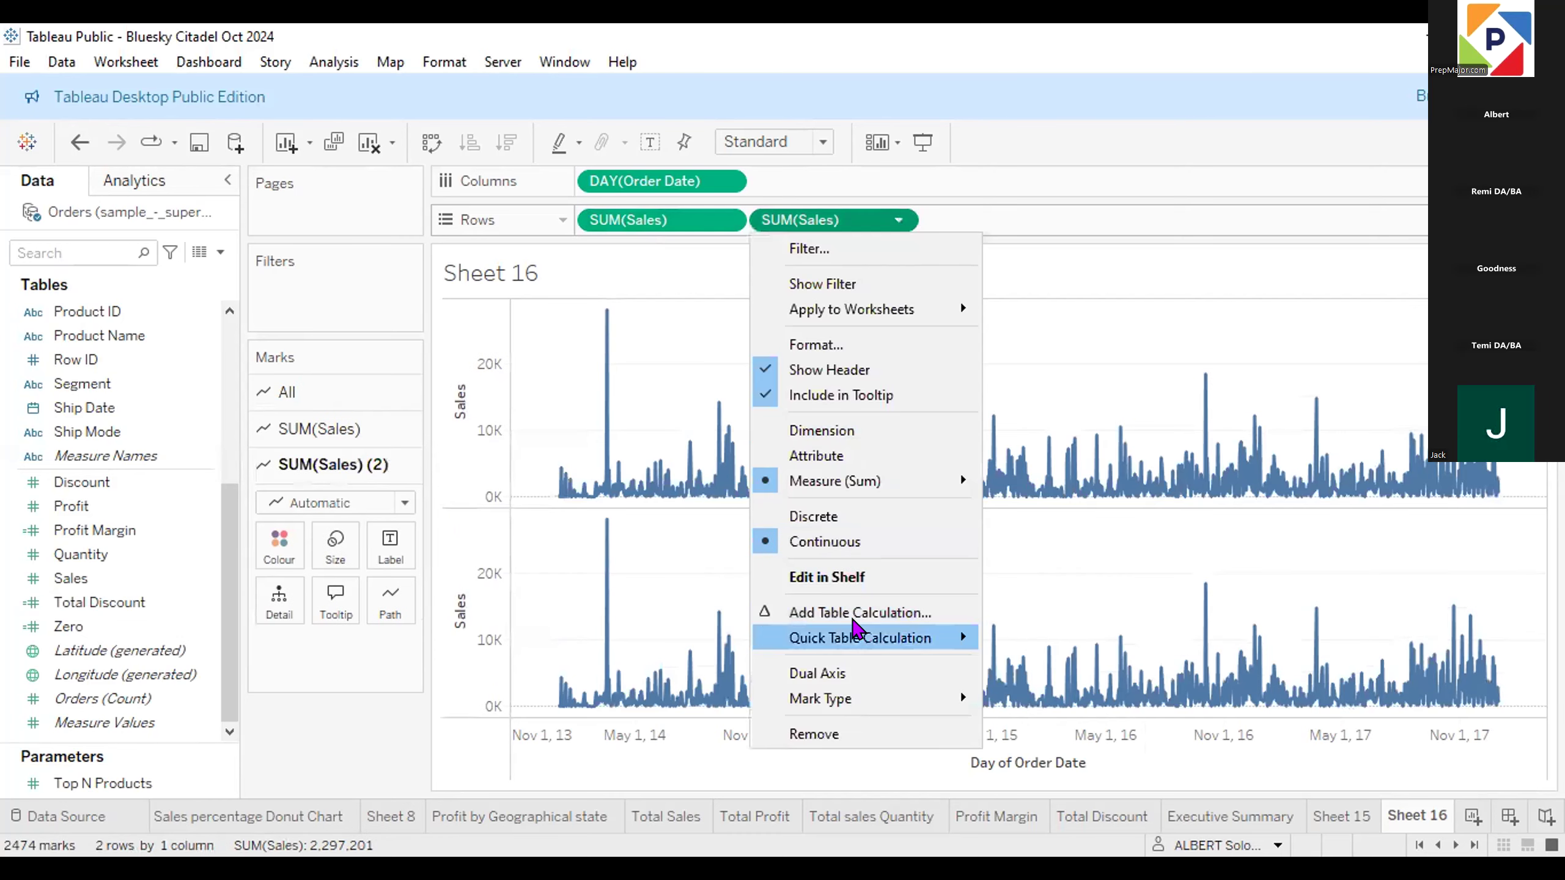
mouse_move(857, 629)
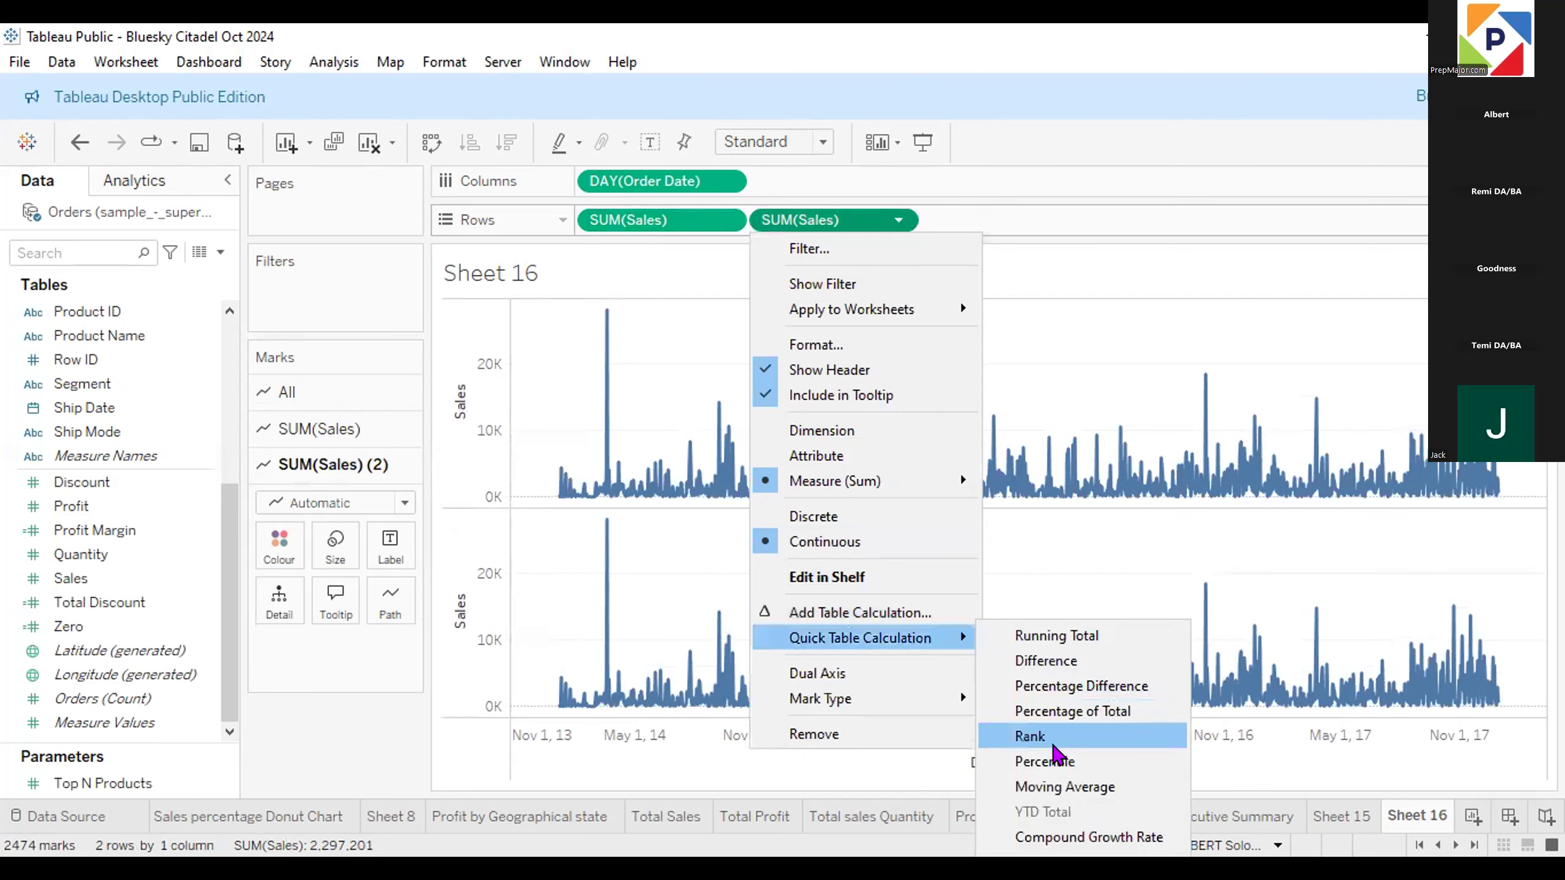
left_click(1059, 786)
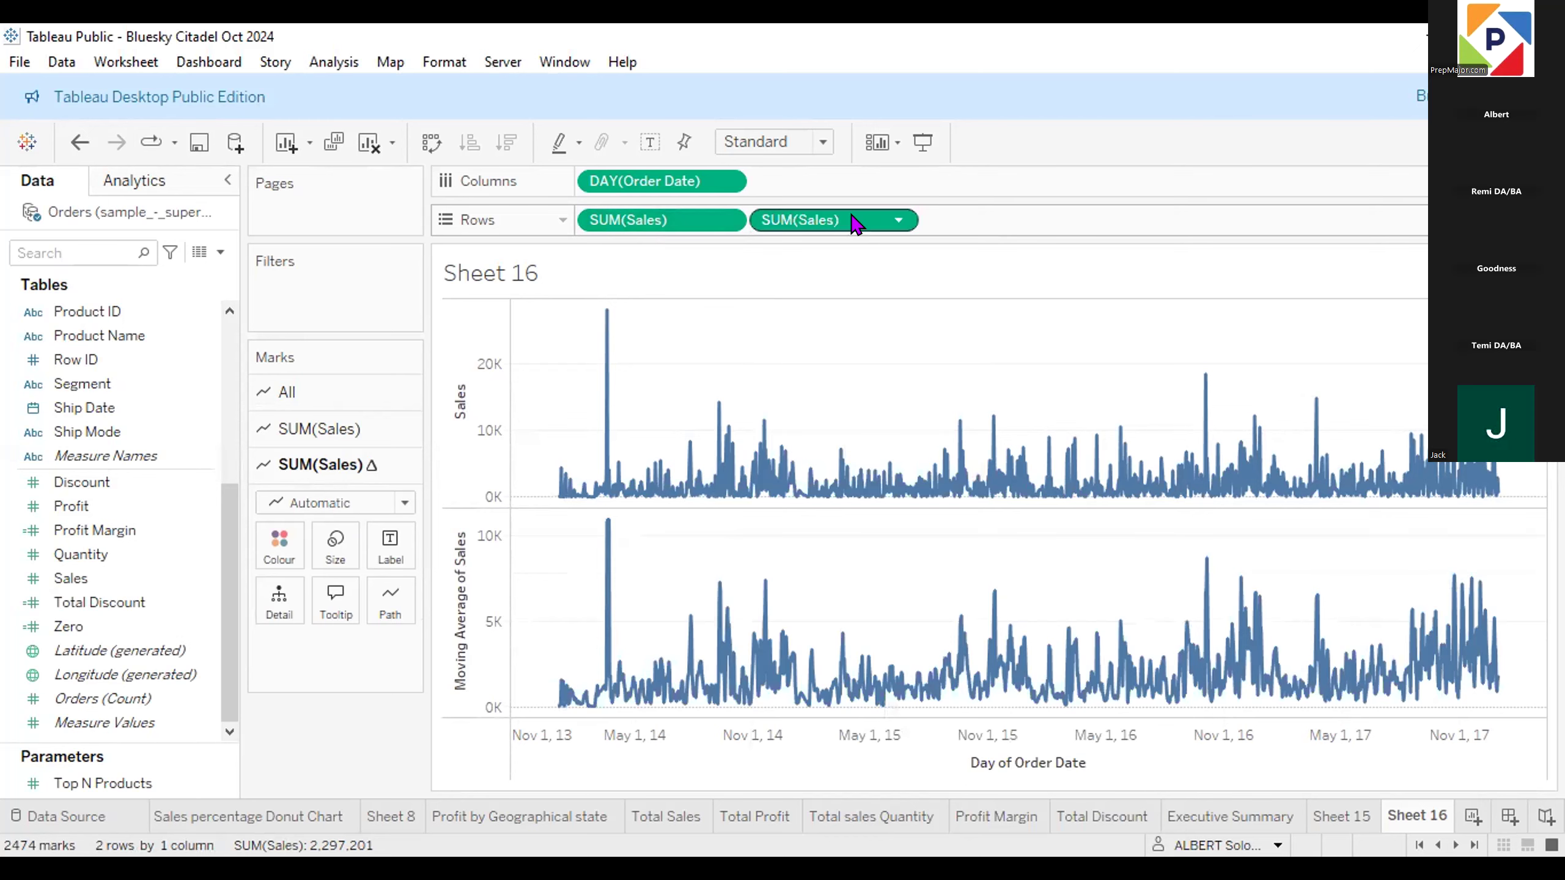
Add the second SUM(Sales) with its moving average from Rows to the data source's measures as a calculated field.
mouse_move(835, 220)
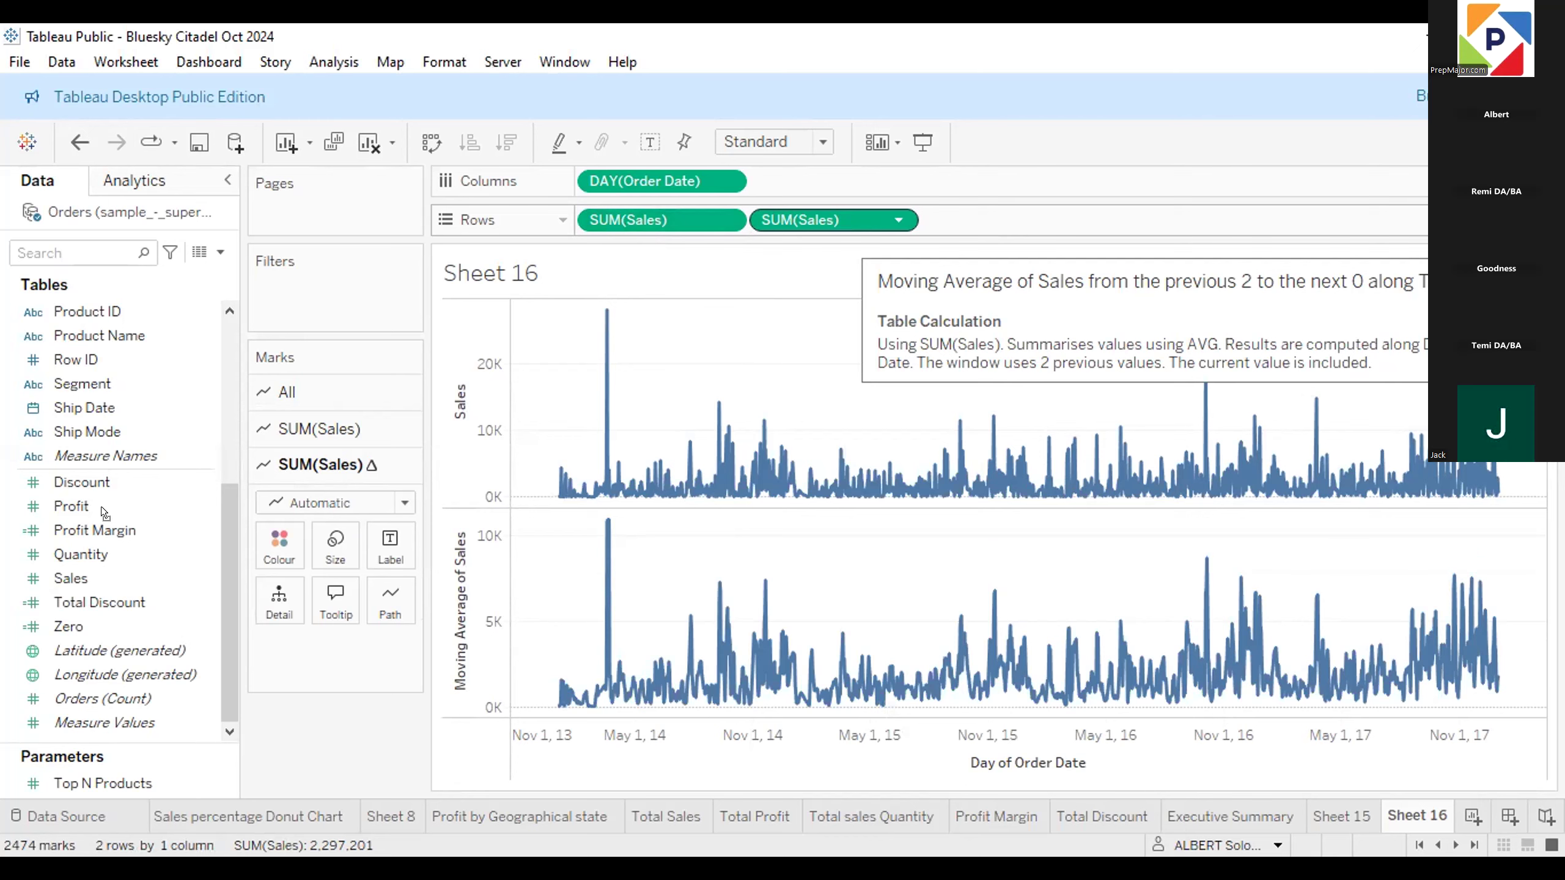
left_click_drag(101, 507, 107, 505)
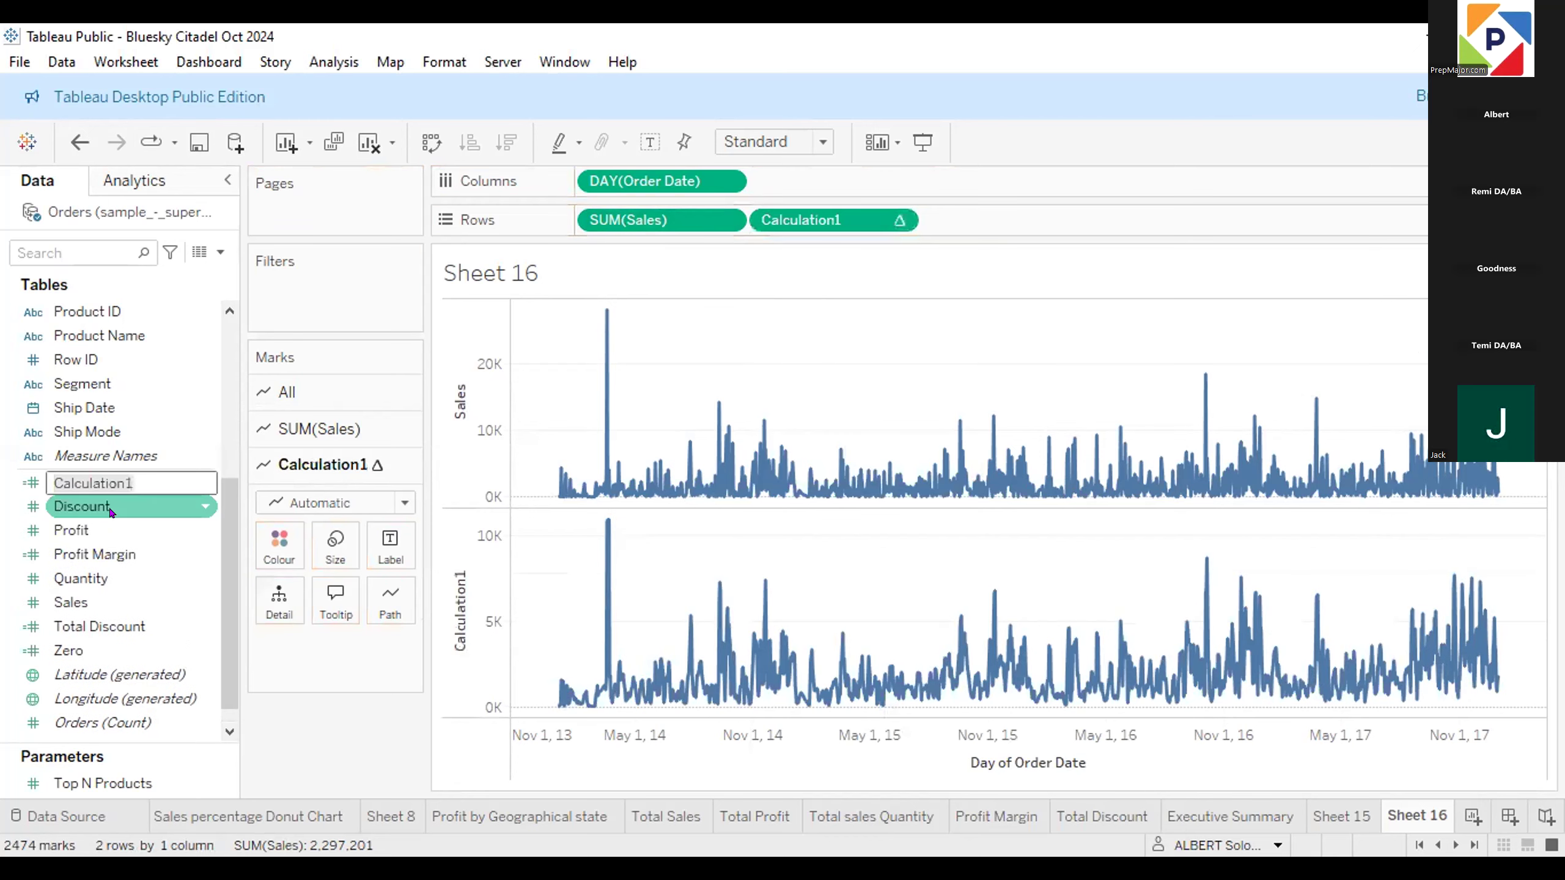
Rename the calculated field Calculation1 as "Moving Average".
key("BackSpace")
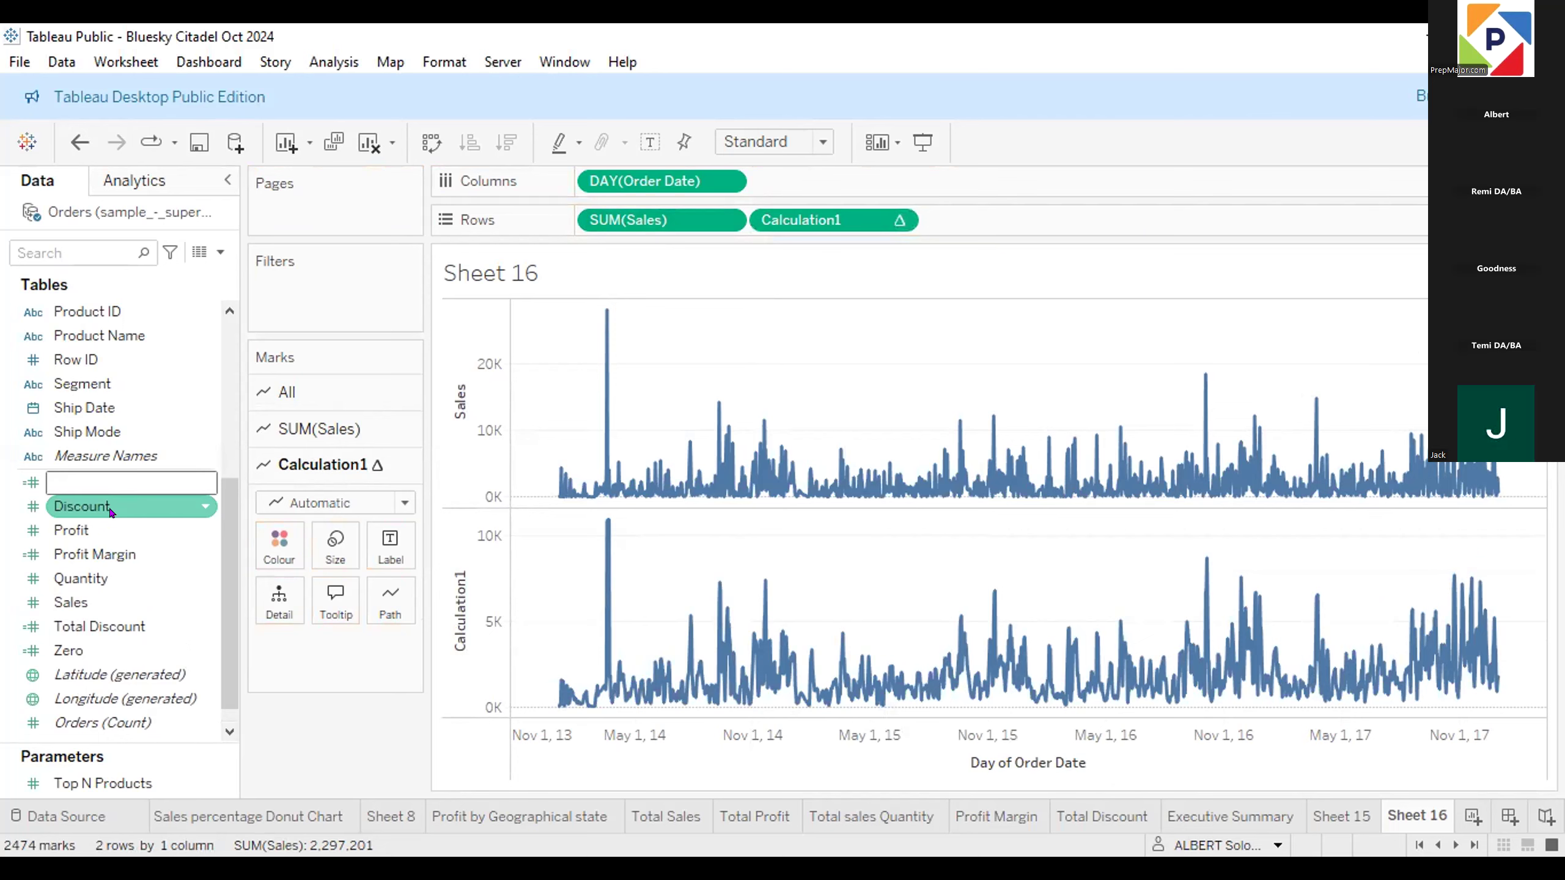
type("Moving Average")
key("Return")
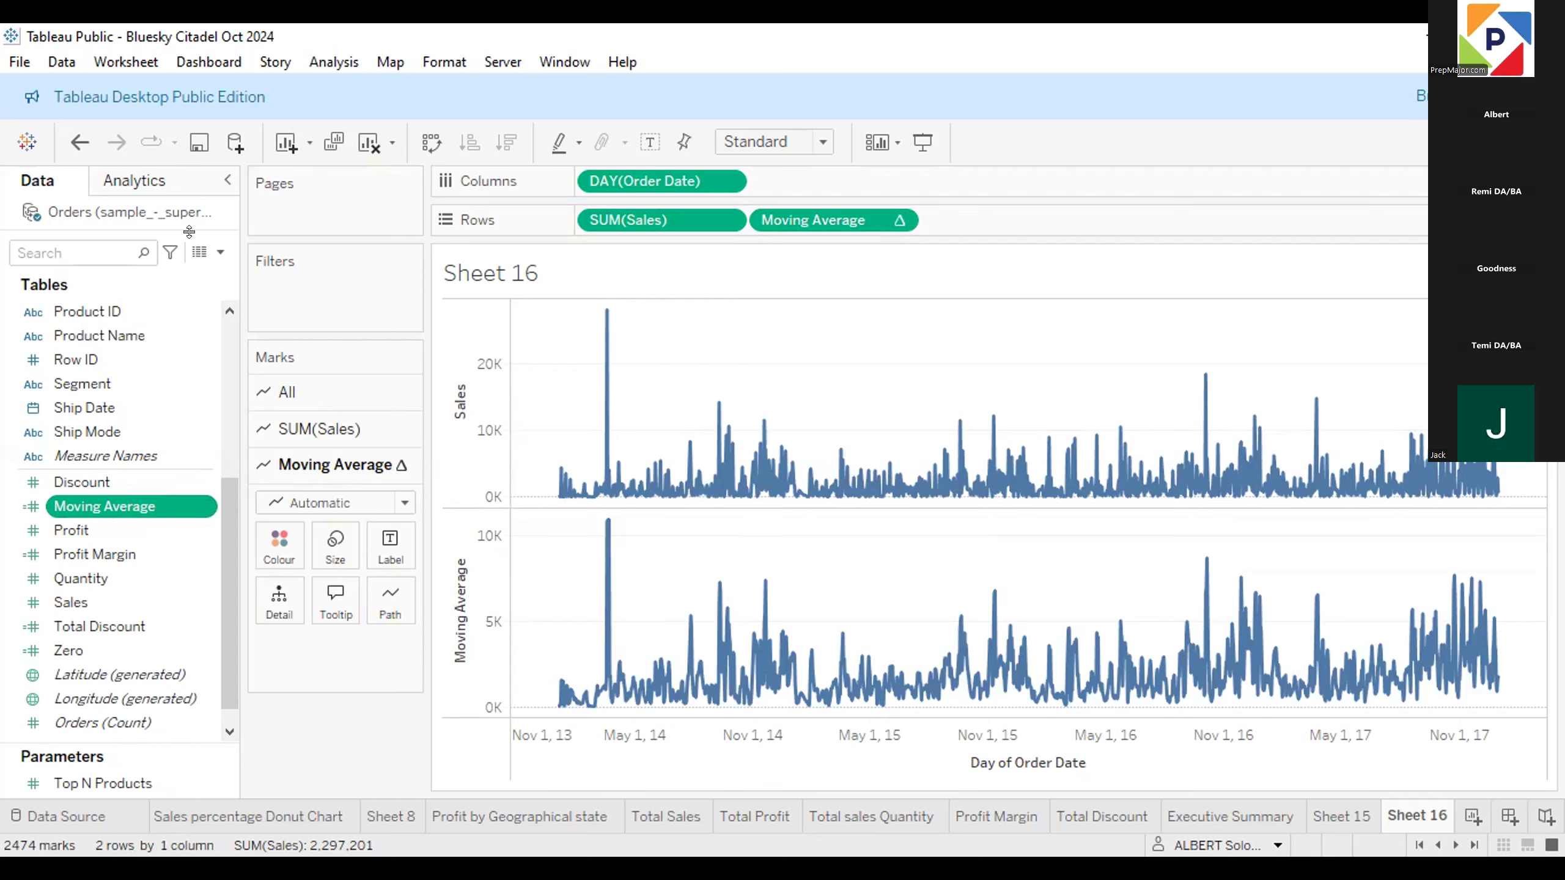
left_click(220, 253)
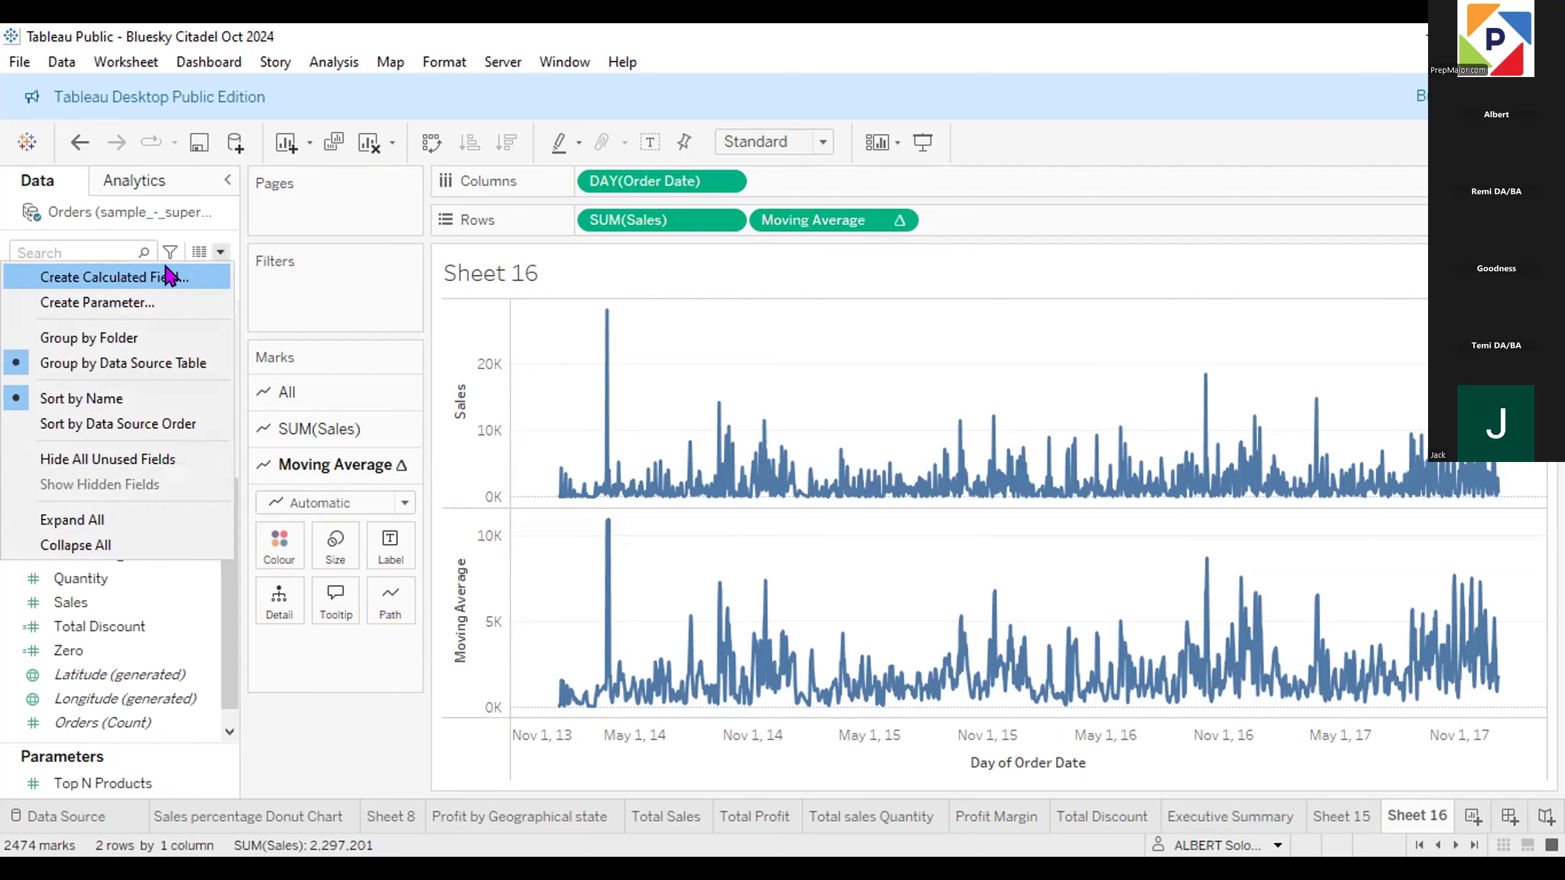
left_click(315, 724)
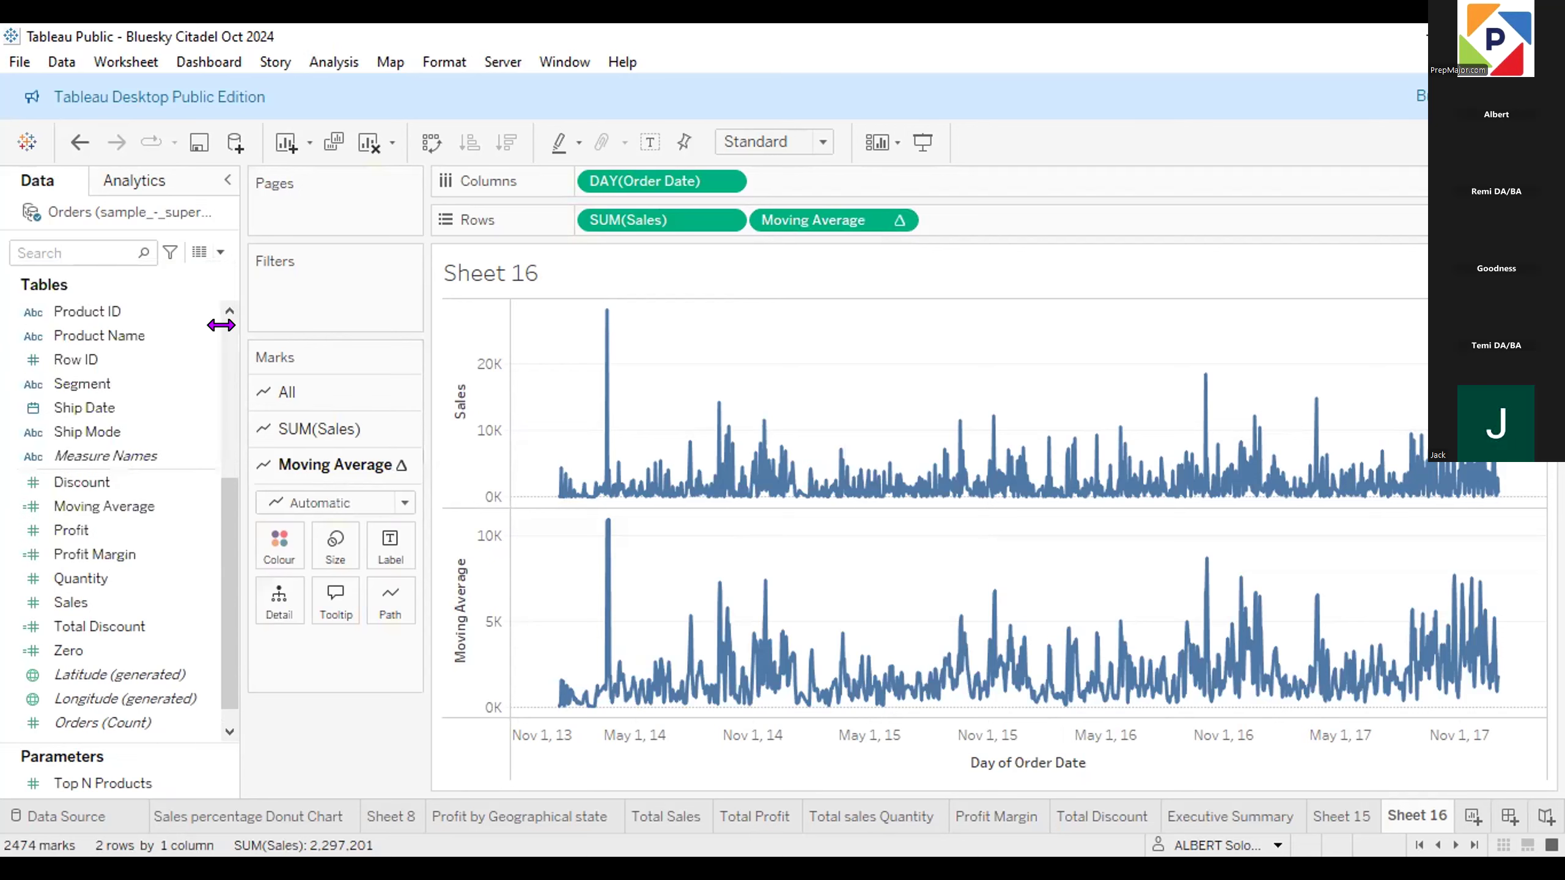
left_click(220, 252)
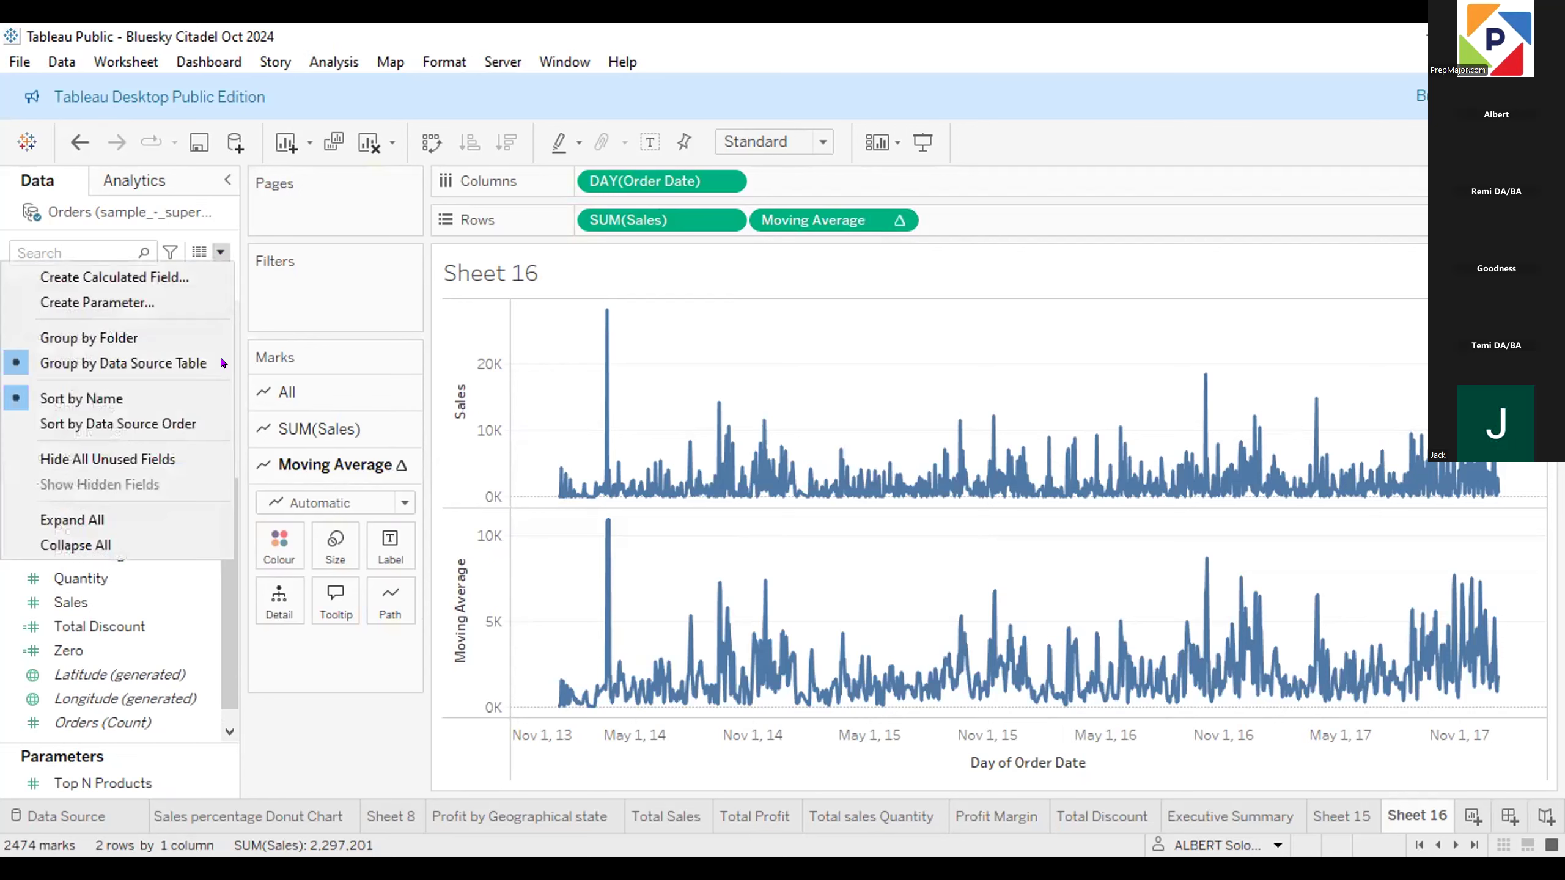
left_click(313, 732)
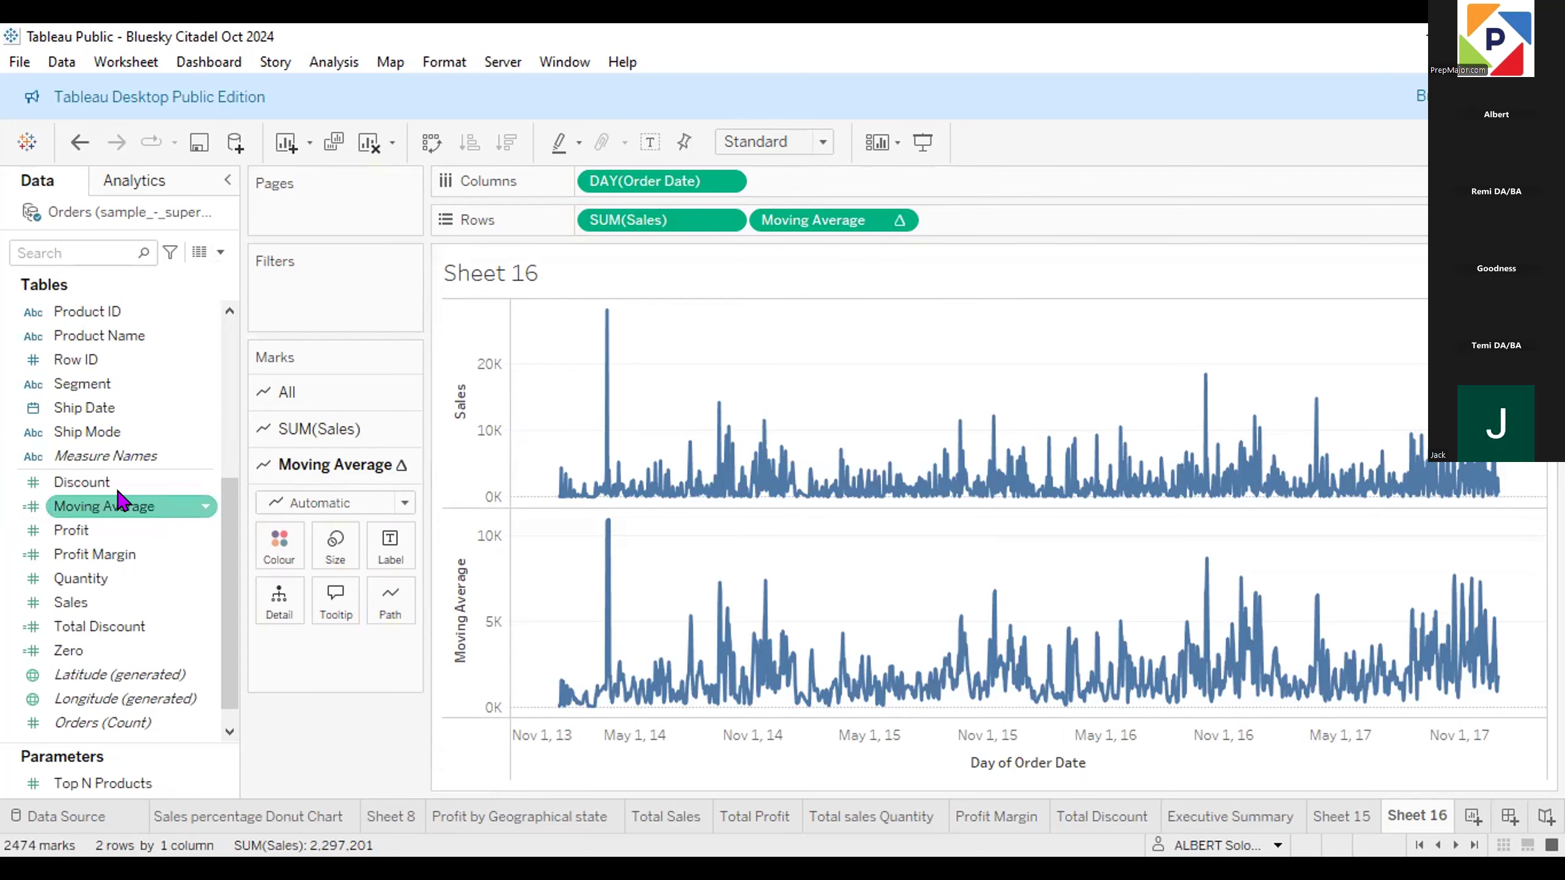
Review the formula of the Moving Average calculated field, then close it without changes.
right_click(199, 506)
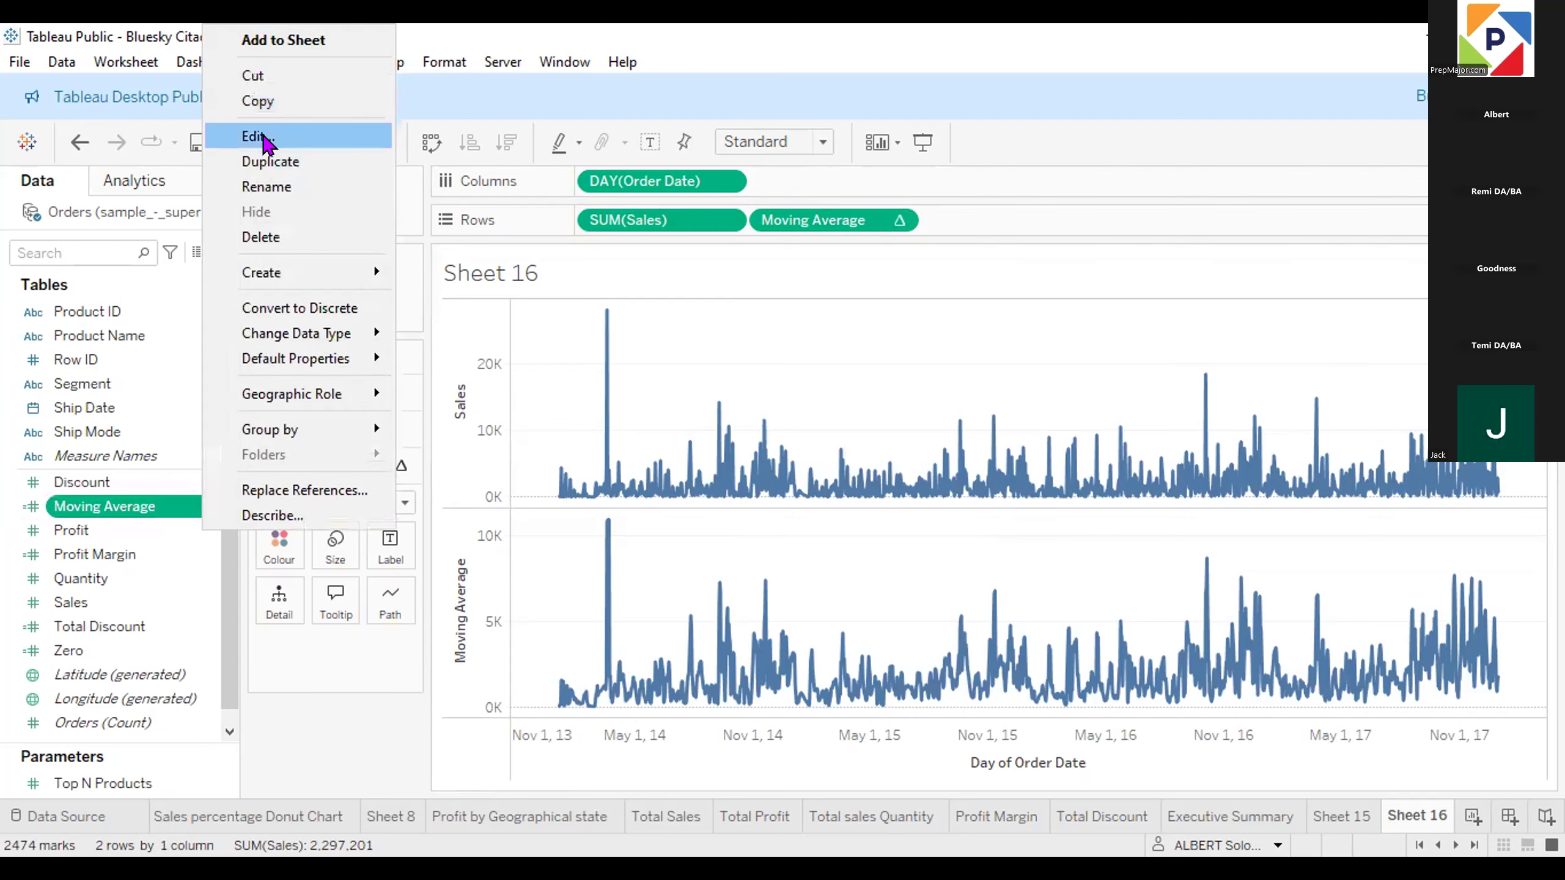
left_click(265, 137)
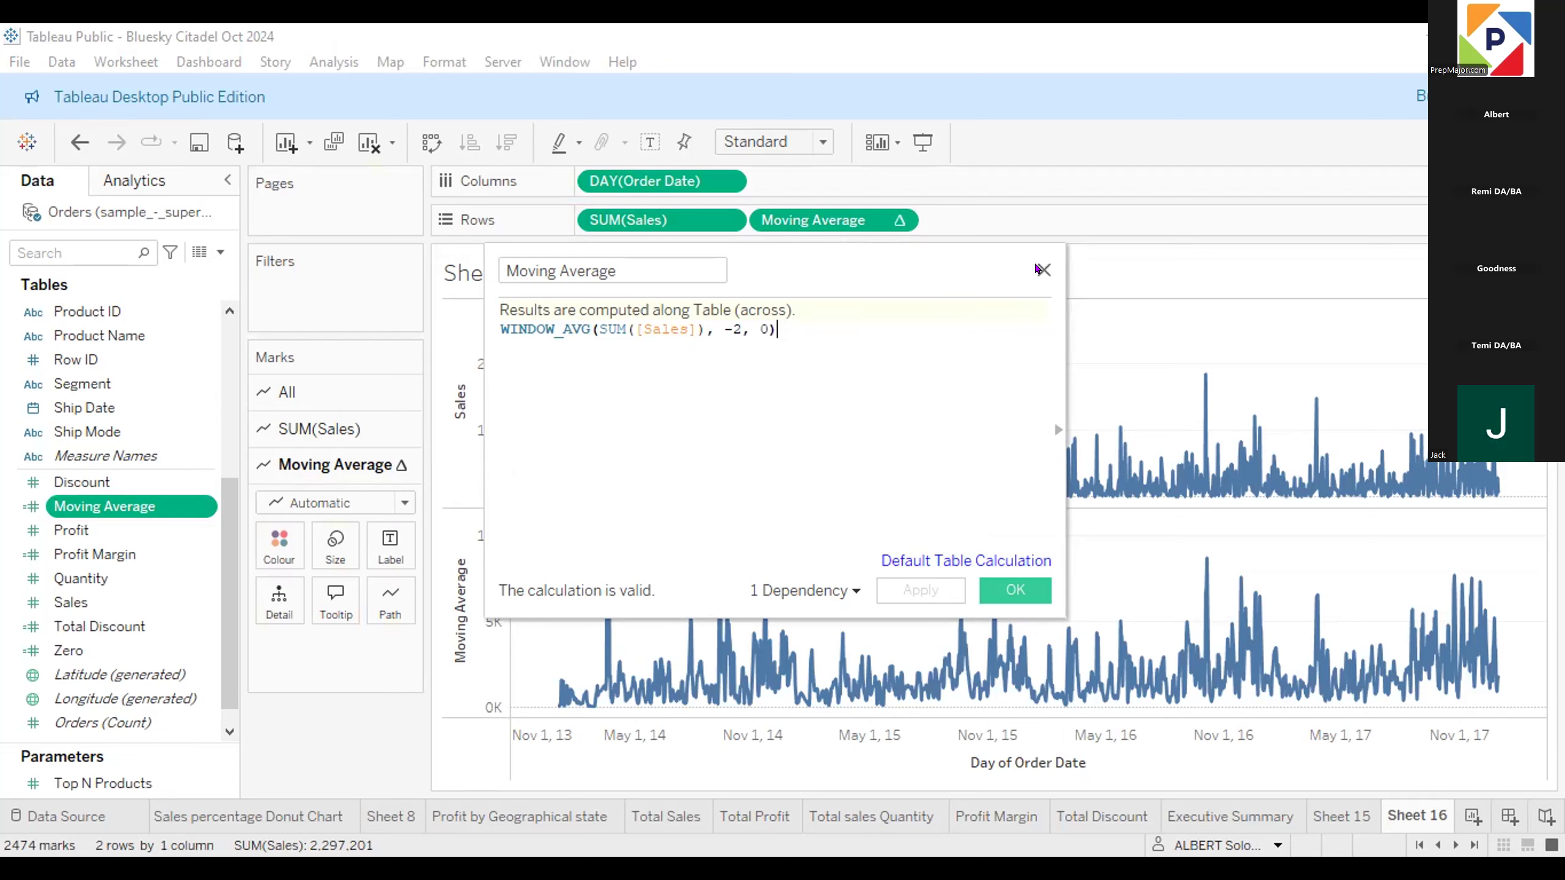
left_click(1040, 269)
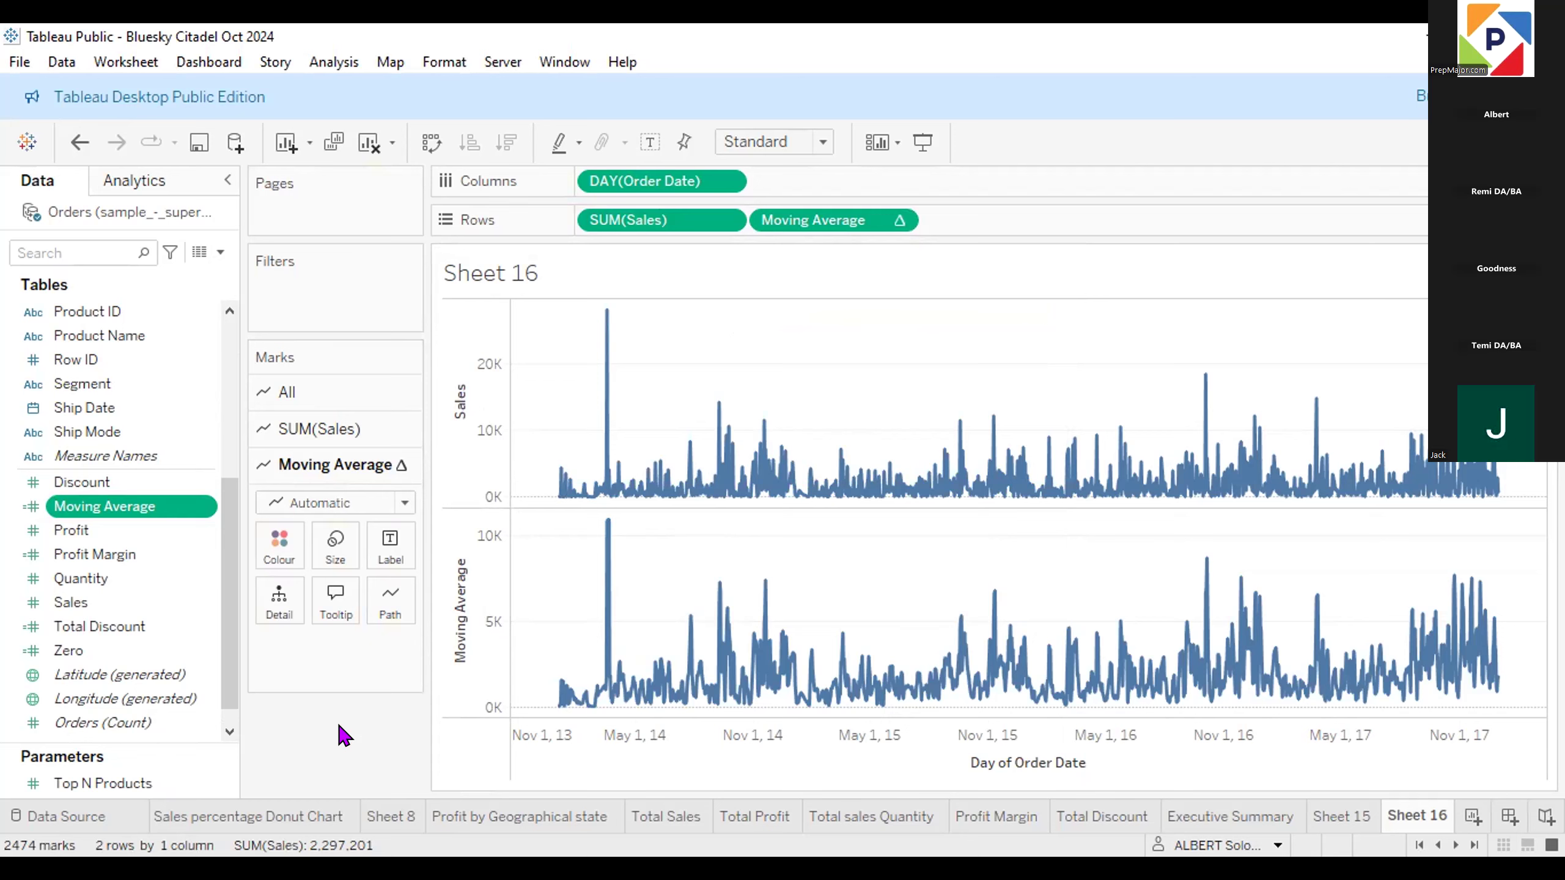
Start a new parameter named "Previos N Days" with the Integer data type and Range as its allowable values.
scroll(228, 636, "down", 1)
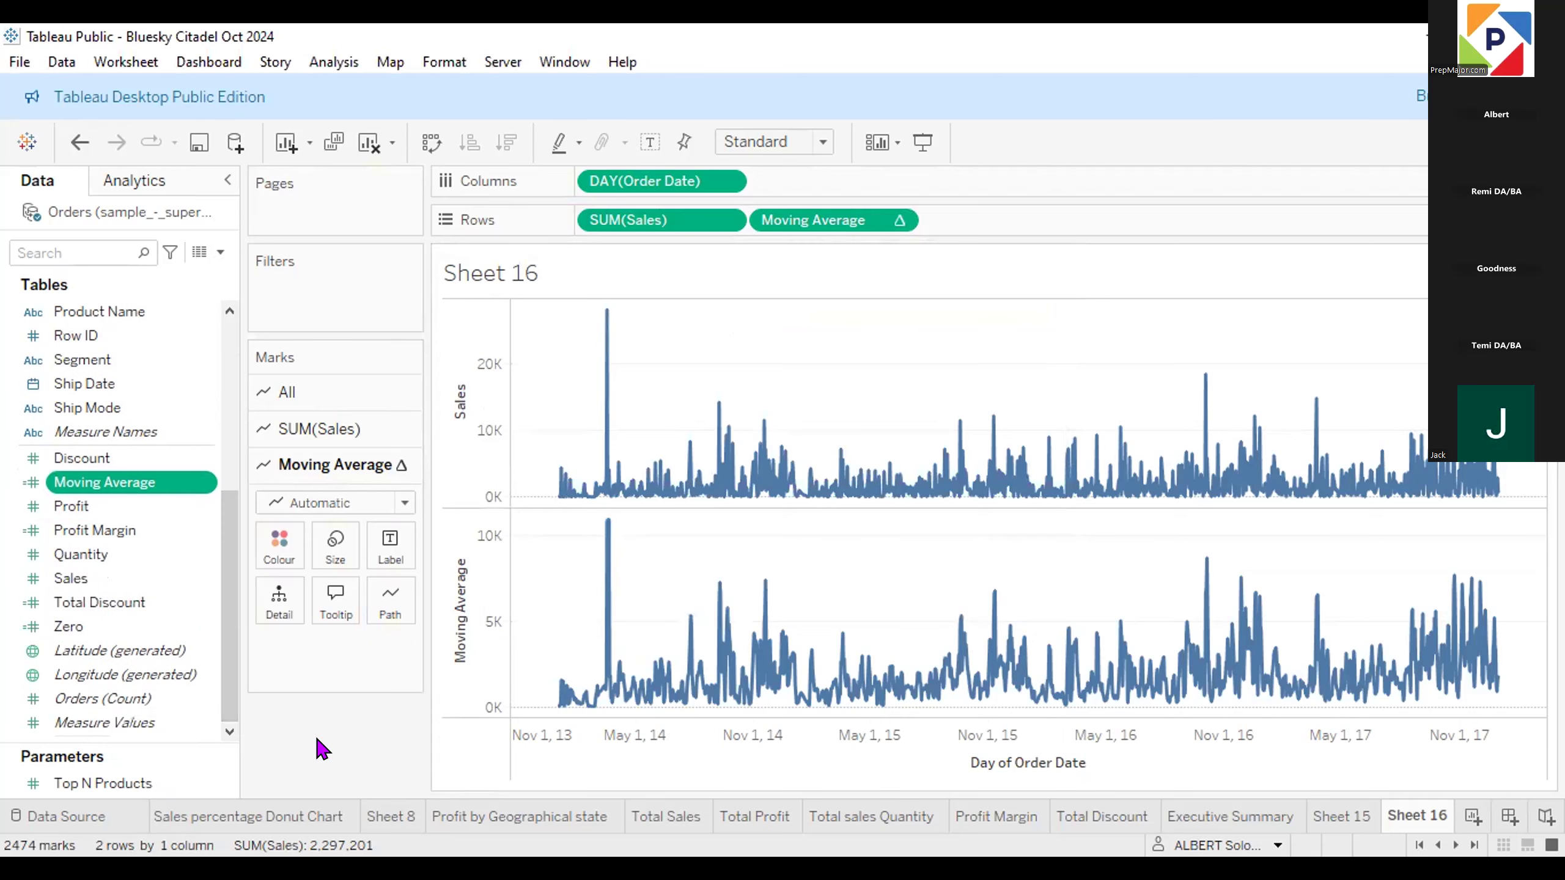
left_click(222, 252)
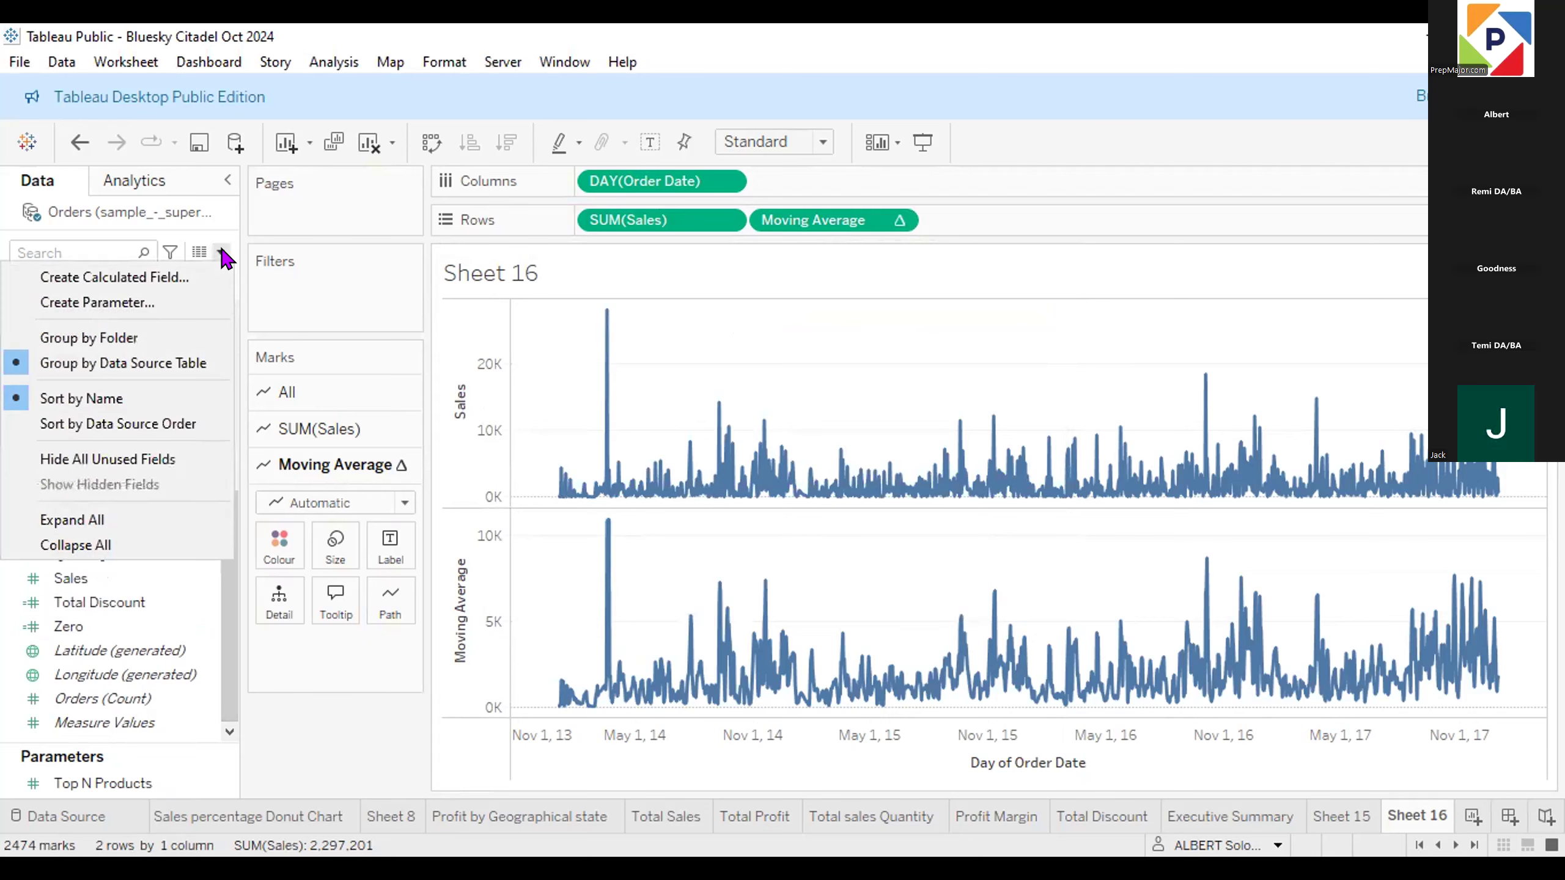
left_click(155, 302)
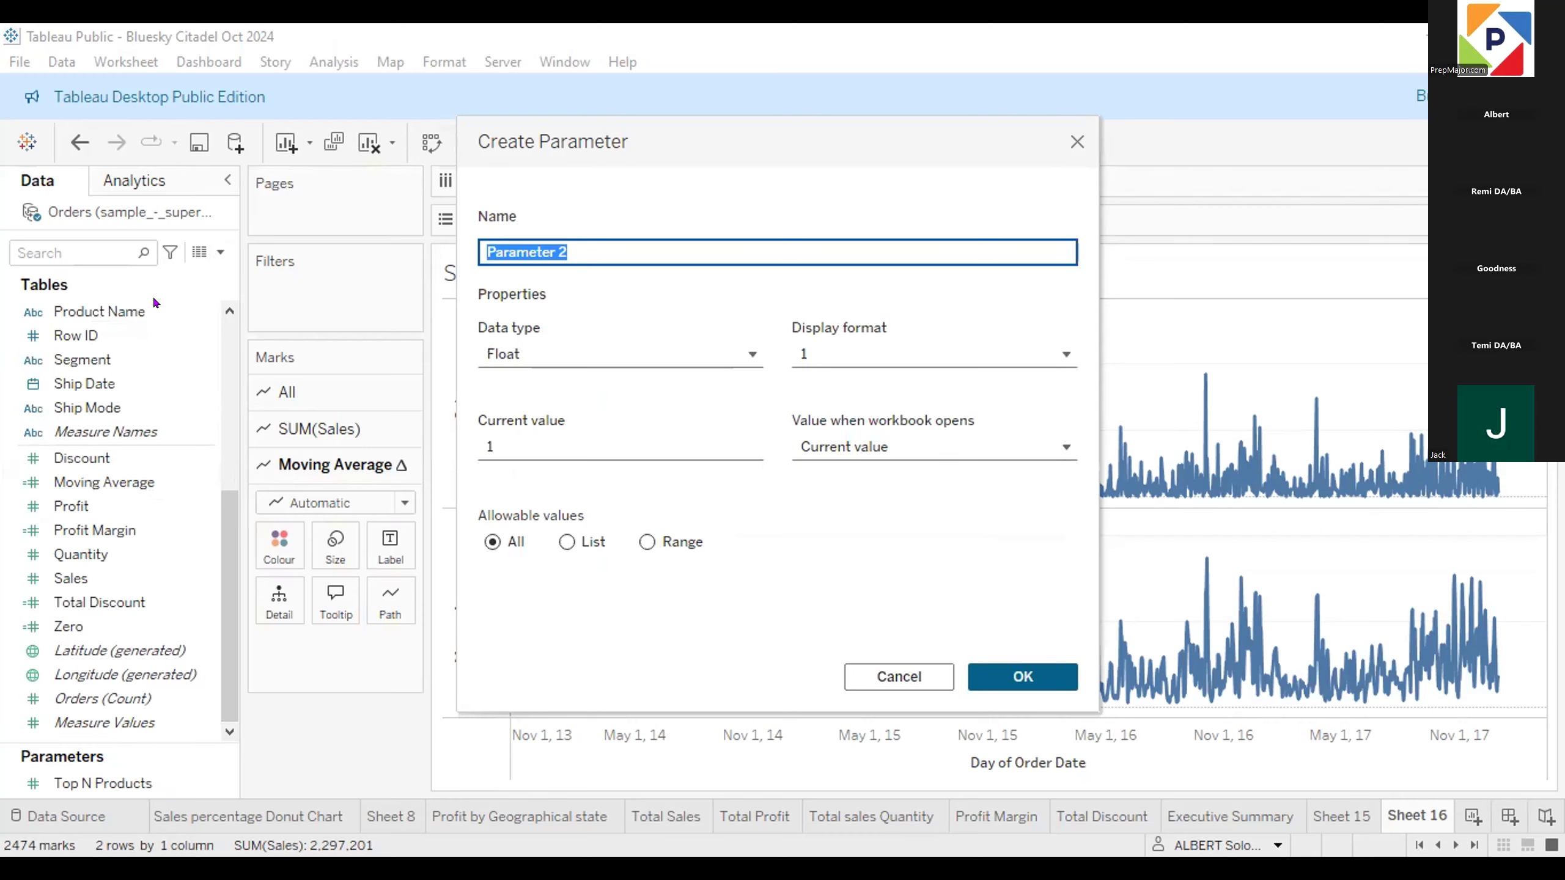
type("Prev")
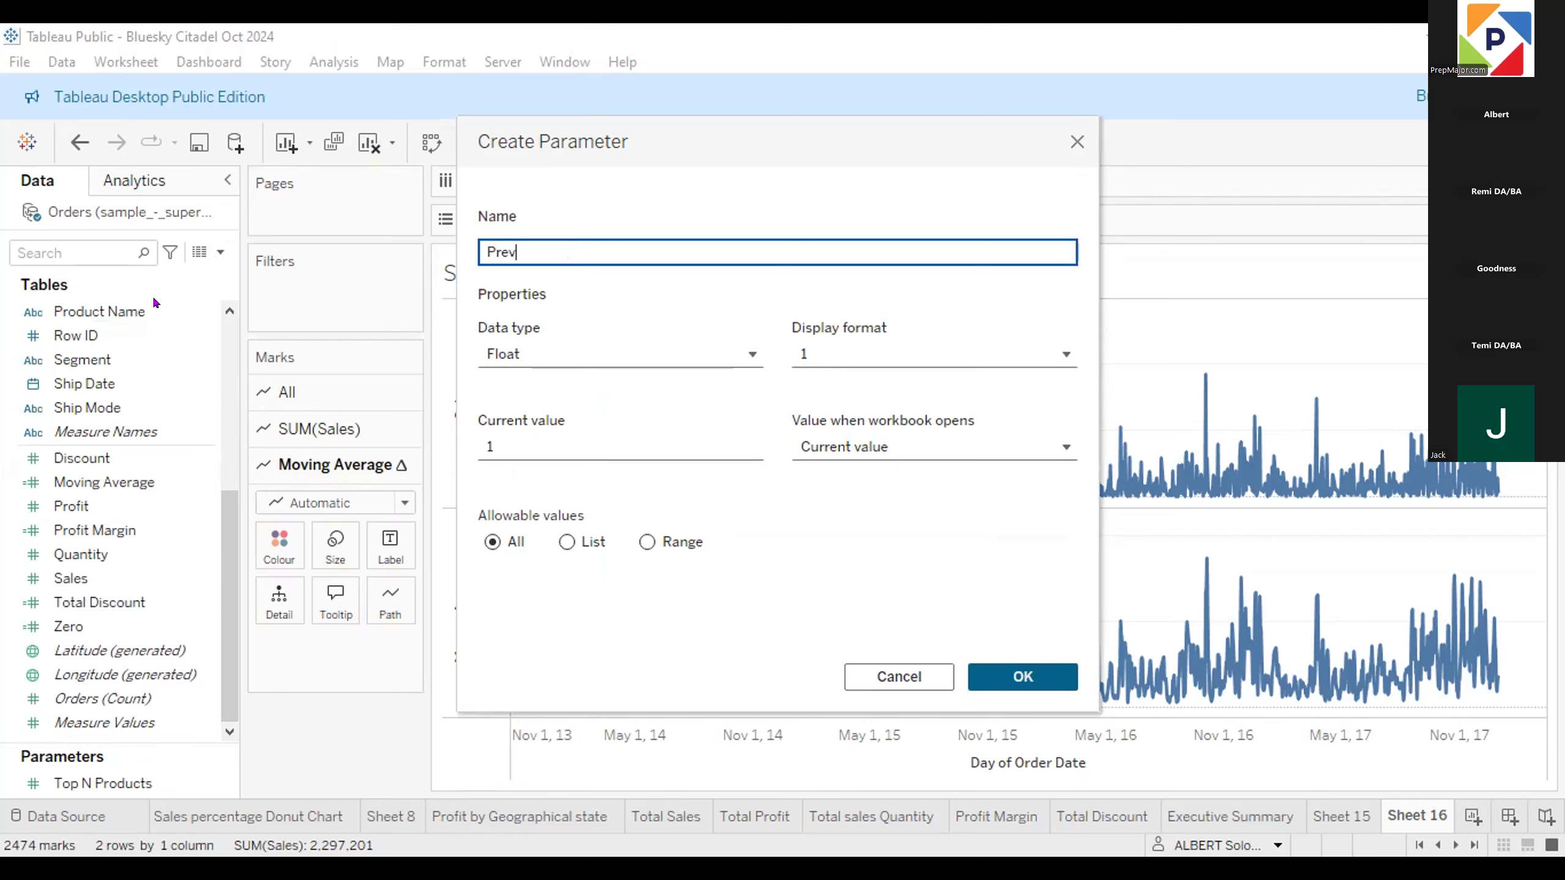
type("ios N Days")
left_click(716, 348)
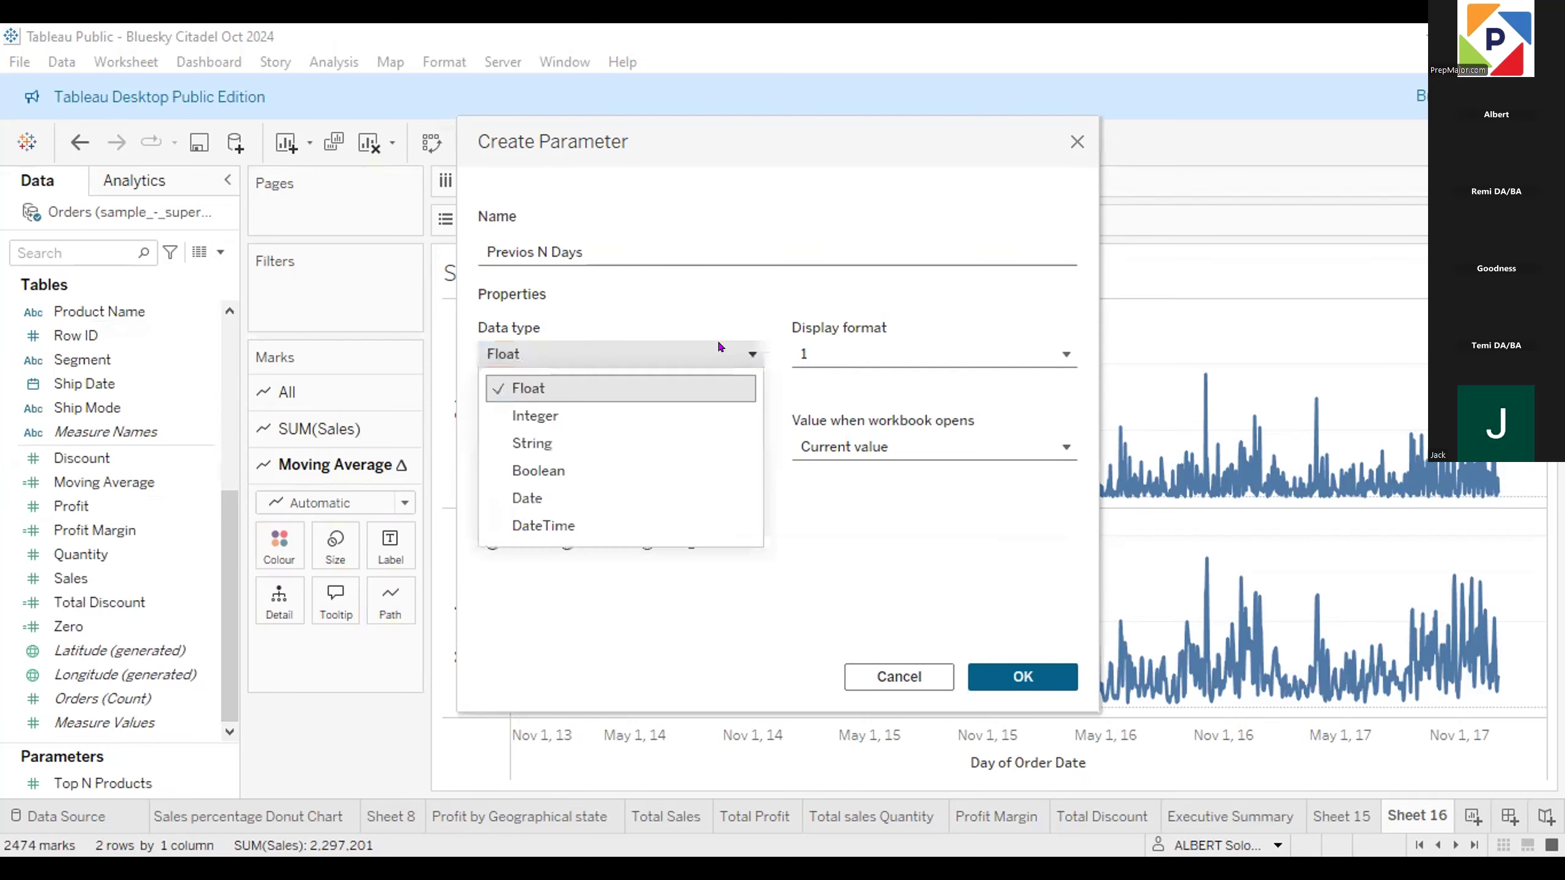
left_click(571, 415)
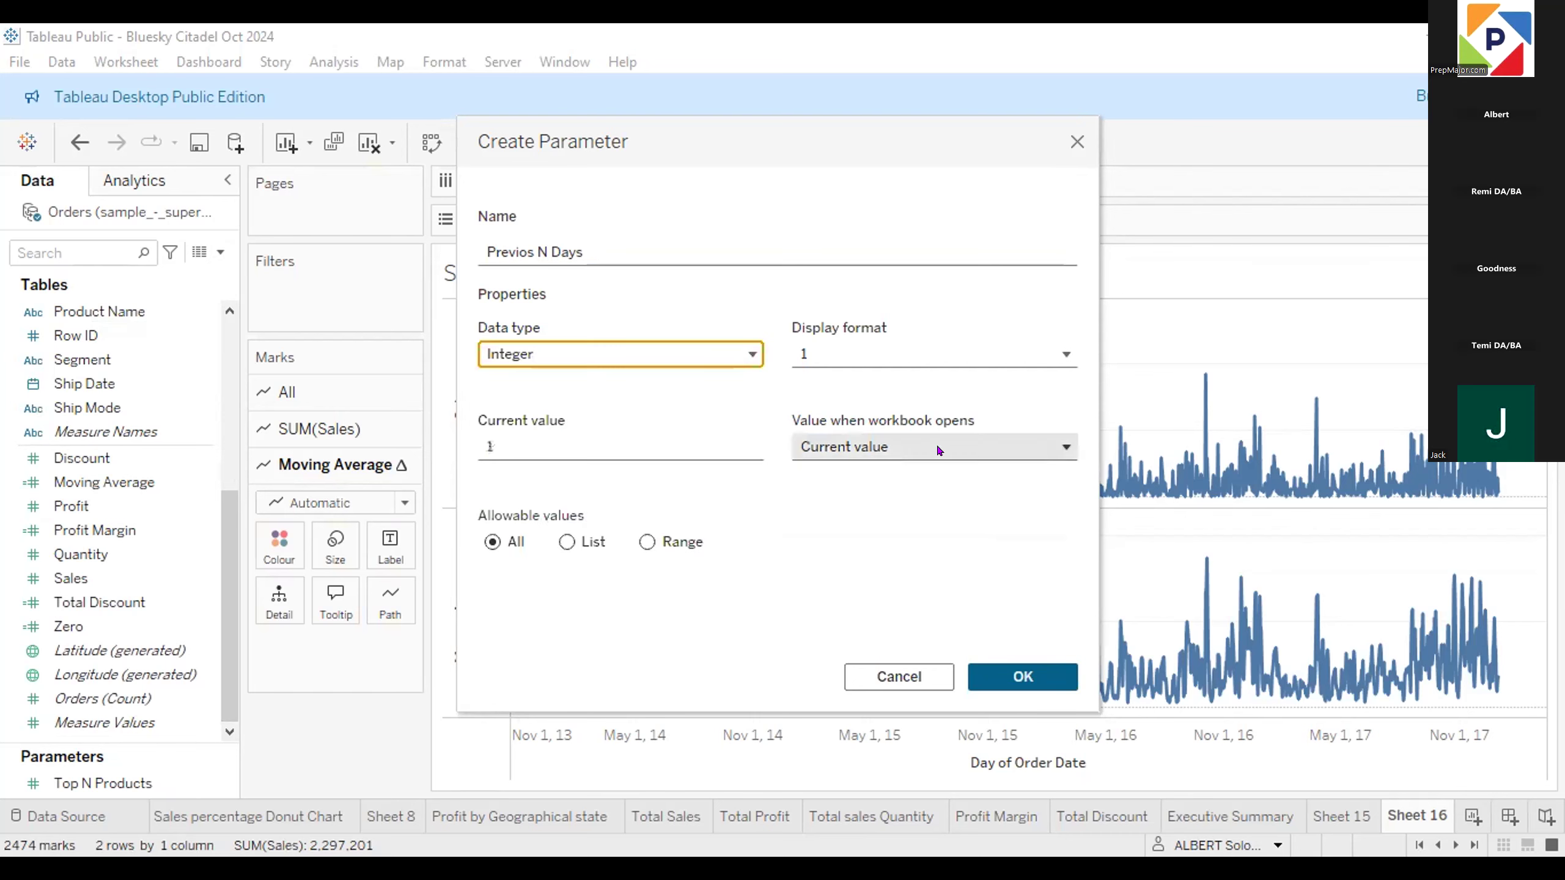
left_click(647, 541)
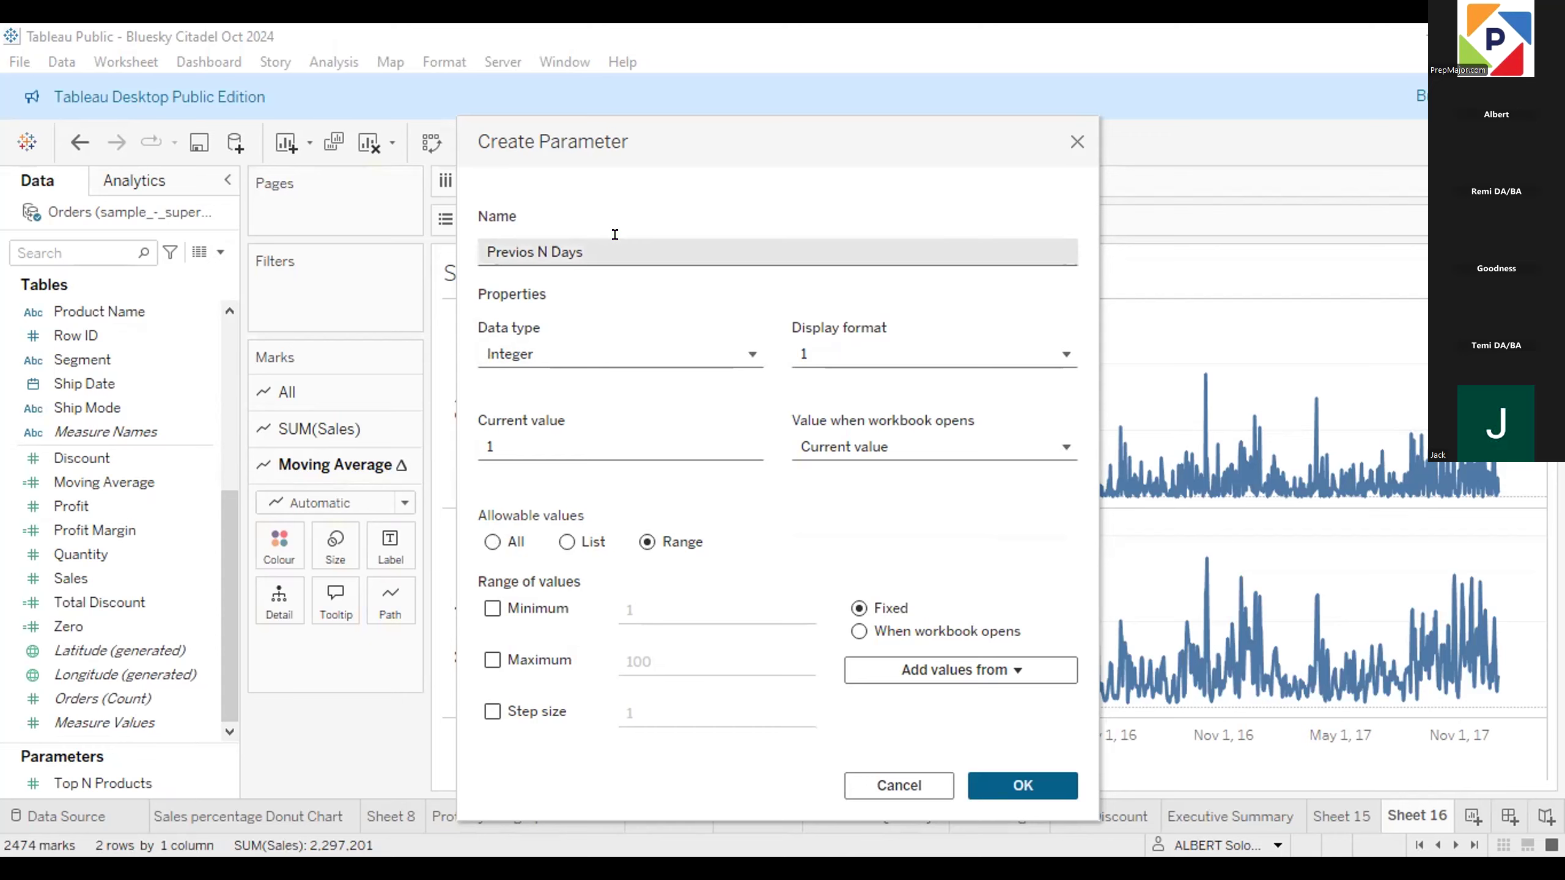
Correct the spelling of the new parameter's name to "Previous N Days".
left_click(598, 223)
key("Left")
key("Left")
key("Left")
key("Left")
key("Left")
key("Left")
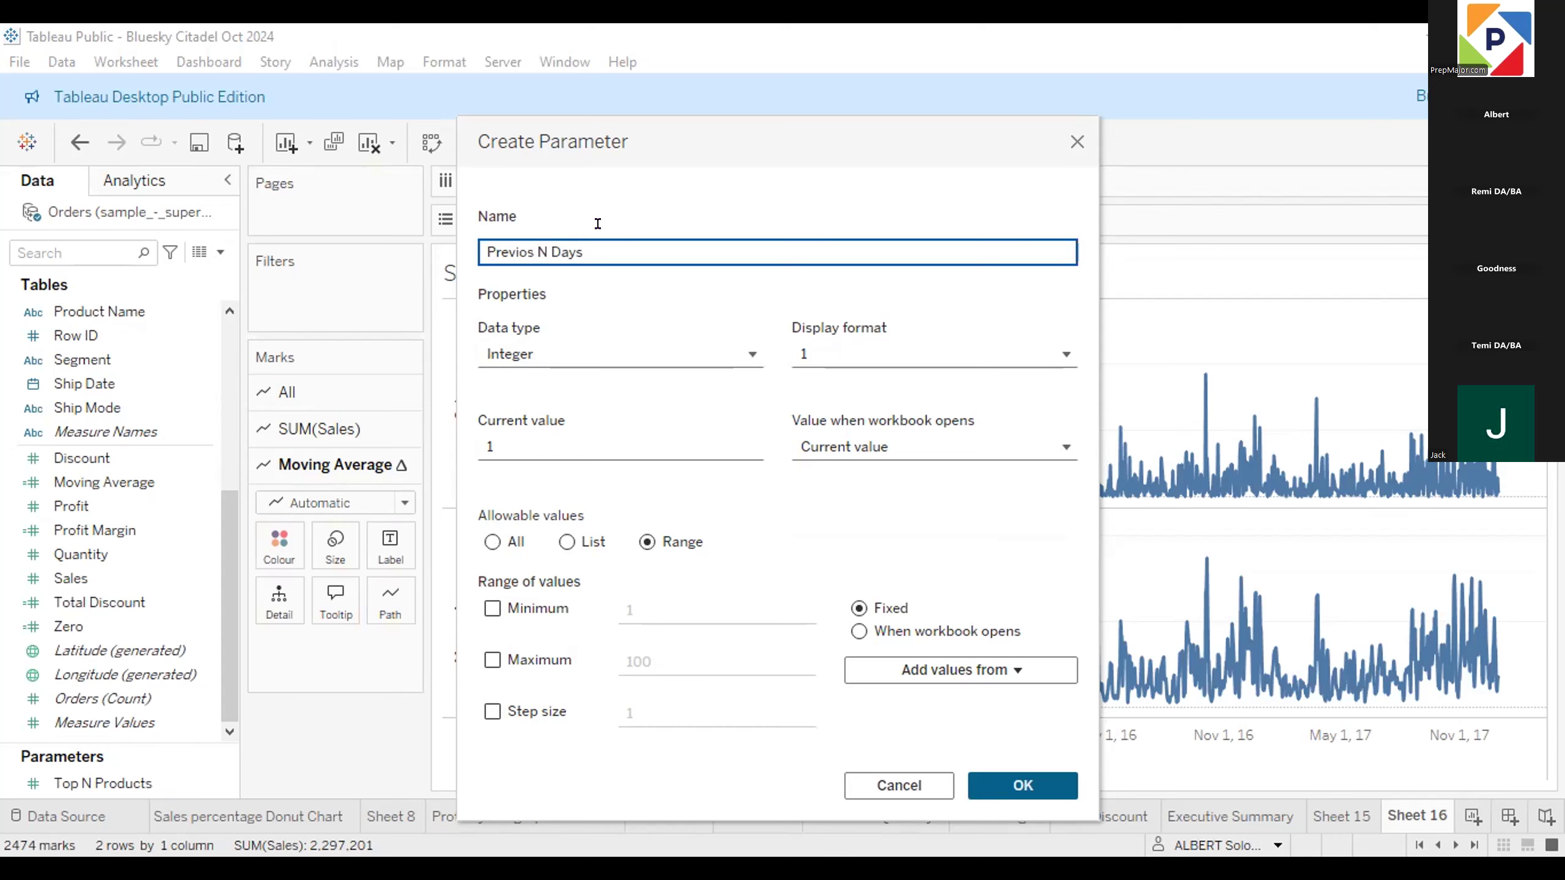
type("u")
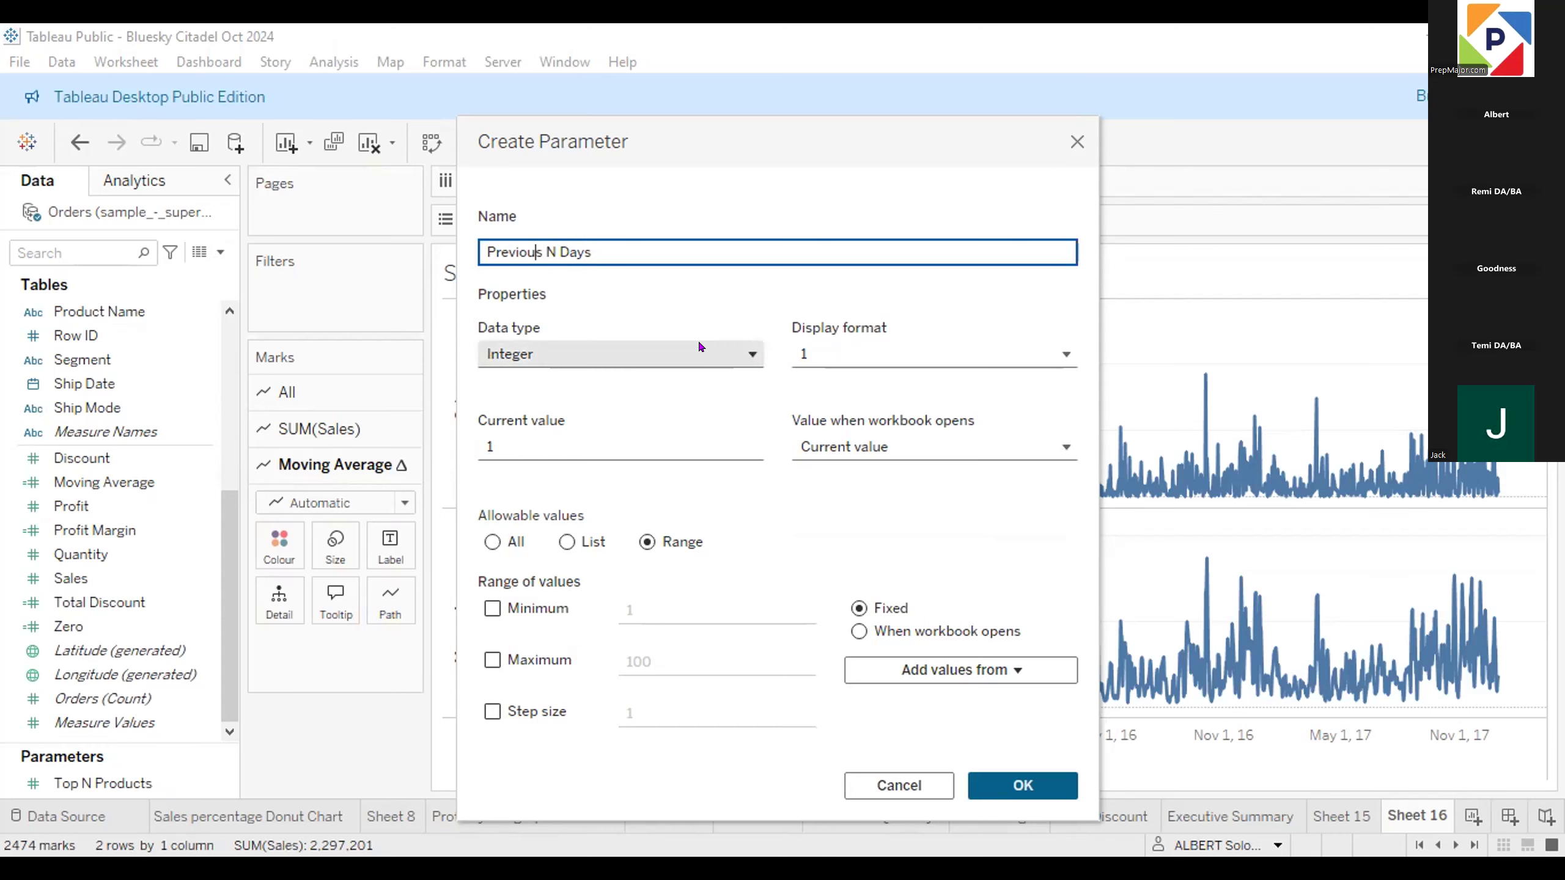
Give the parameter a minimum of 1, maximum of 100 and step size of 1, create it, and show its control on the sheet.
left_click(487, 612)
left_click(487, 656)
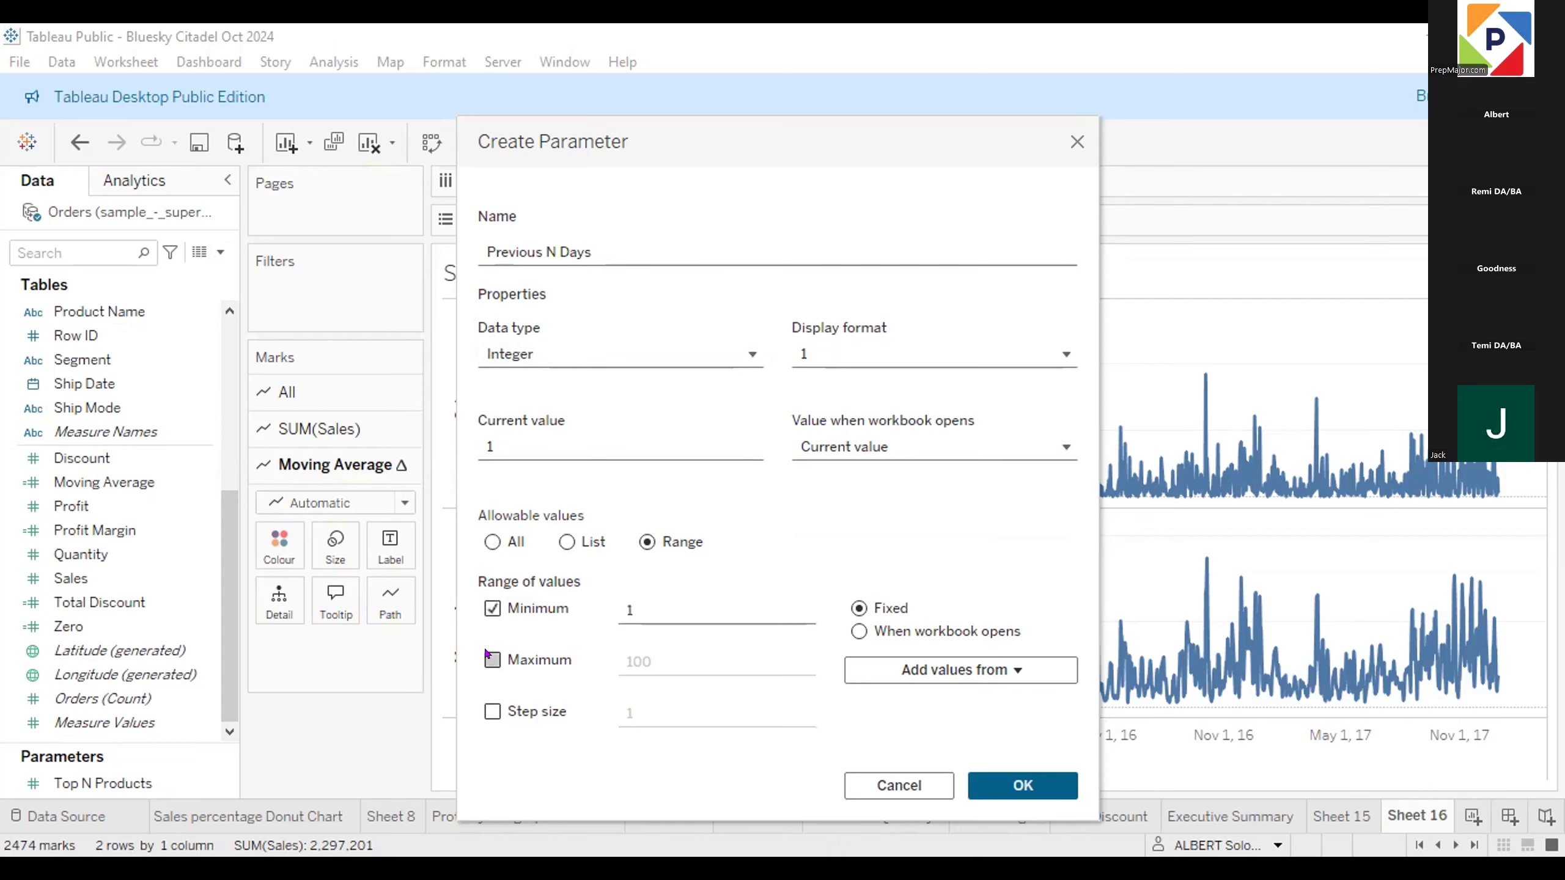
left_click(487, 710)
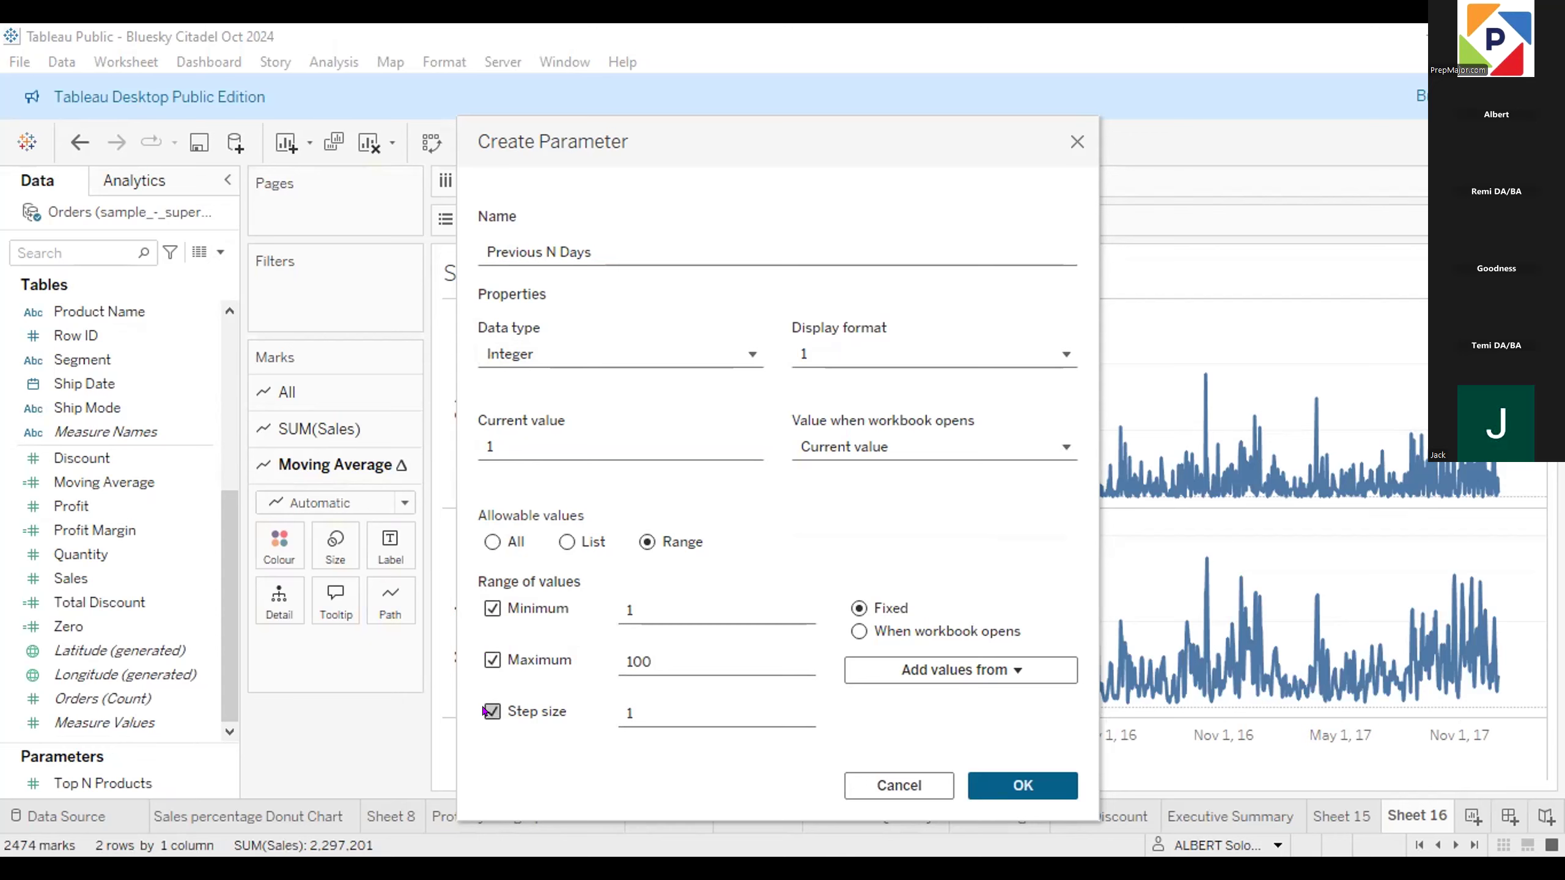
left_click(1029, 785)
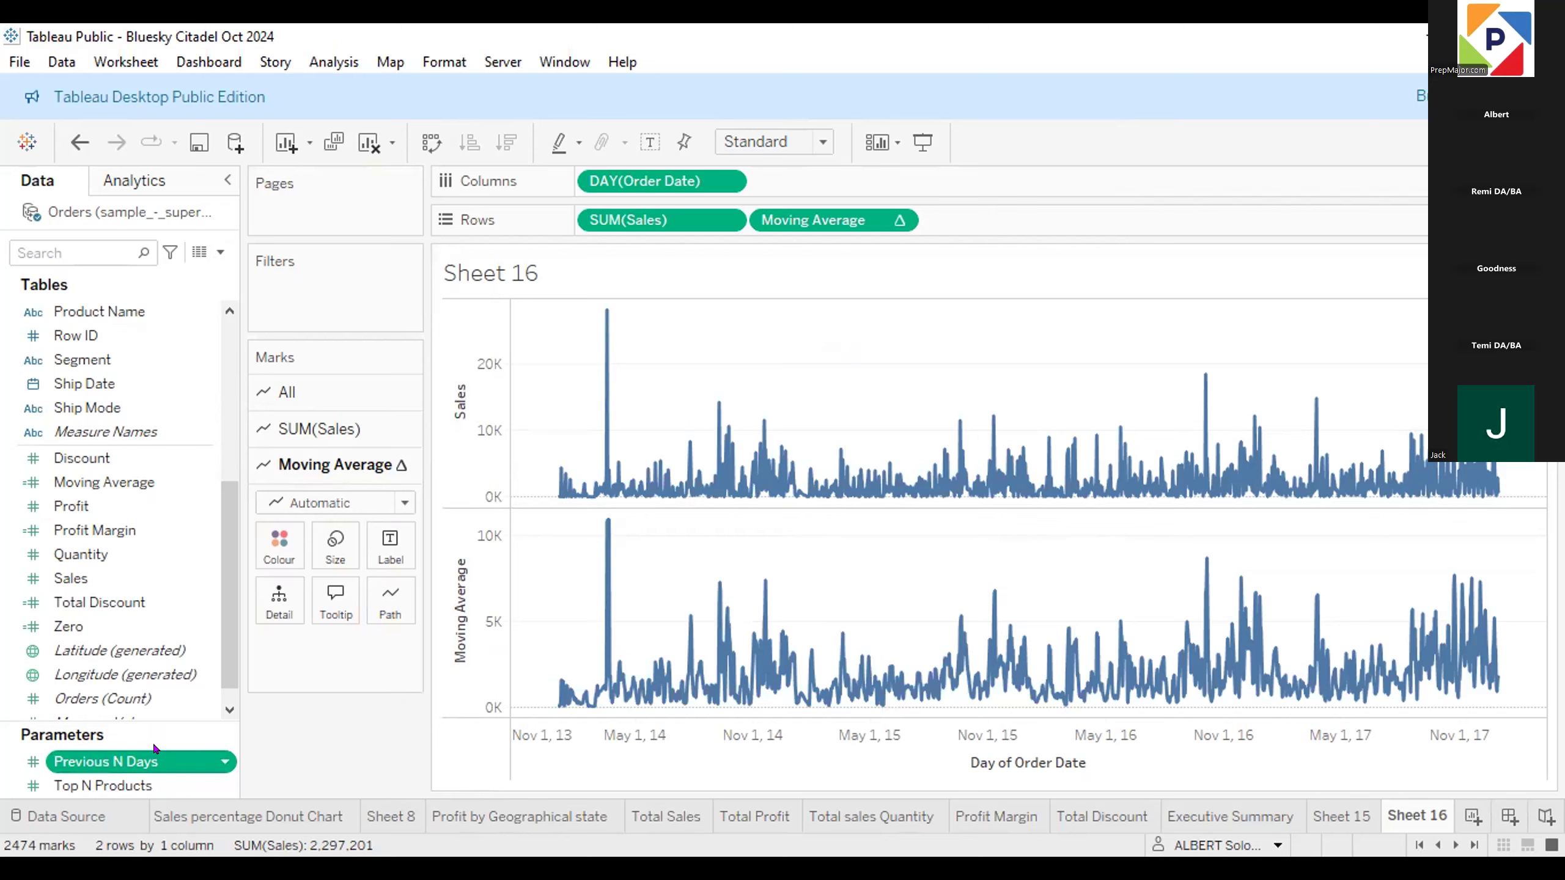
left_click(223, 764)
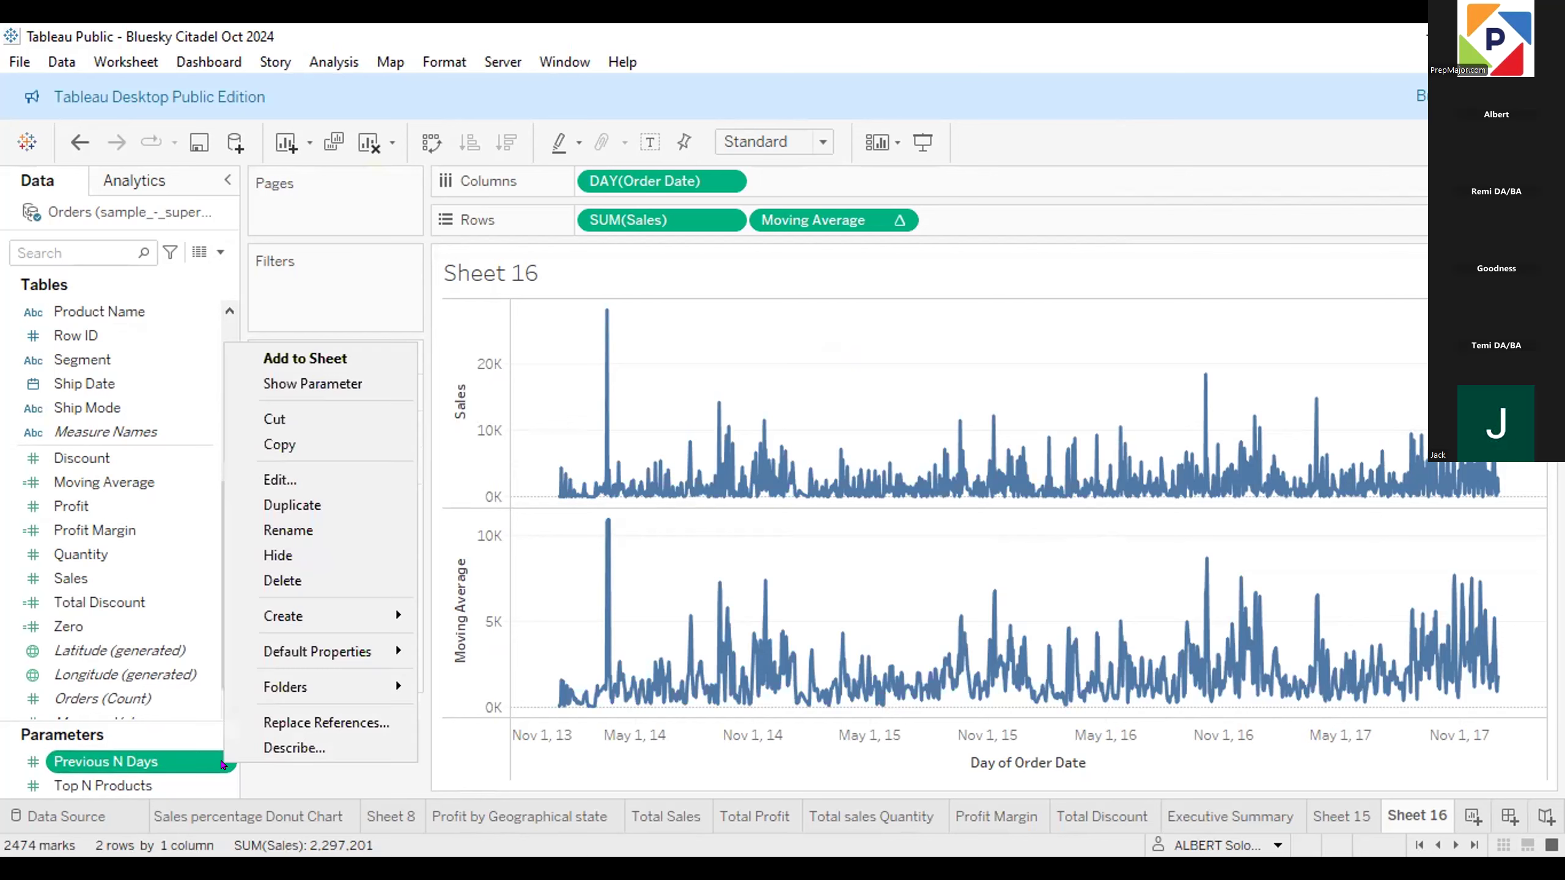
left_click(300, 383)
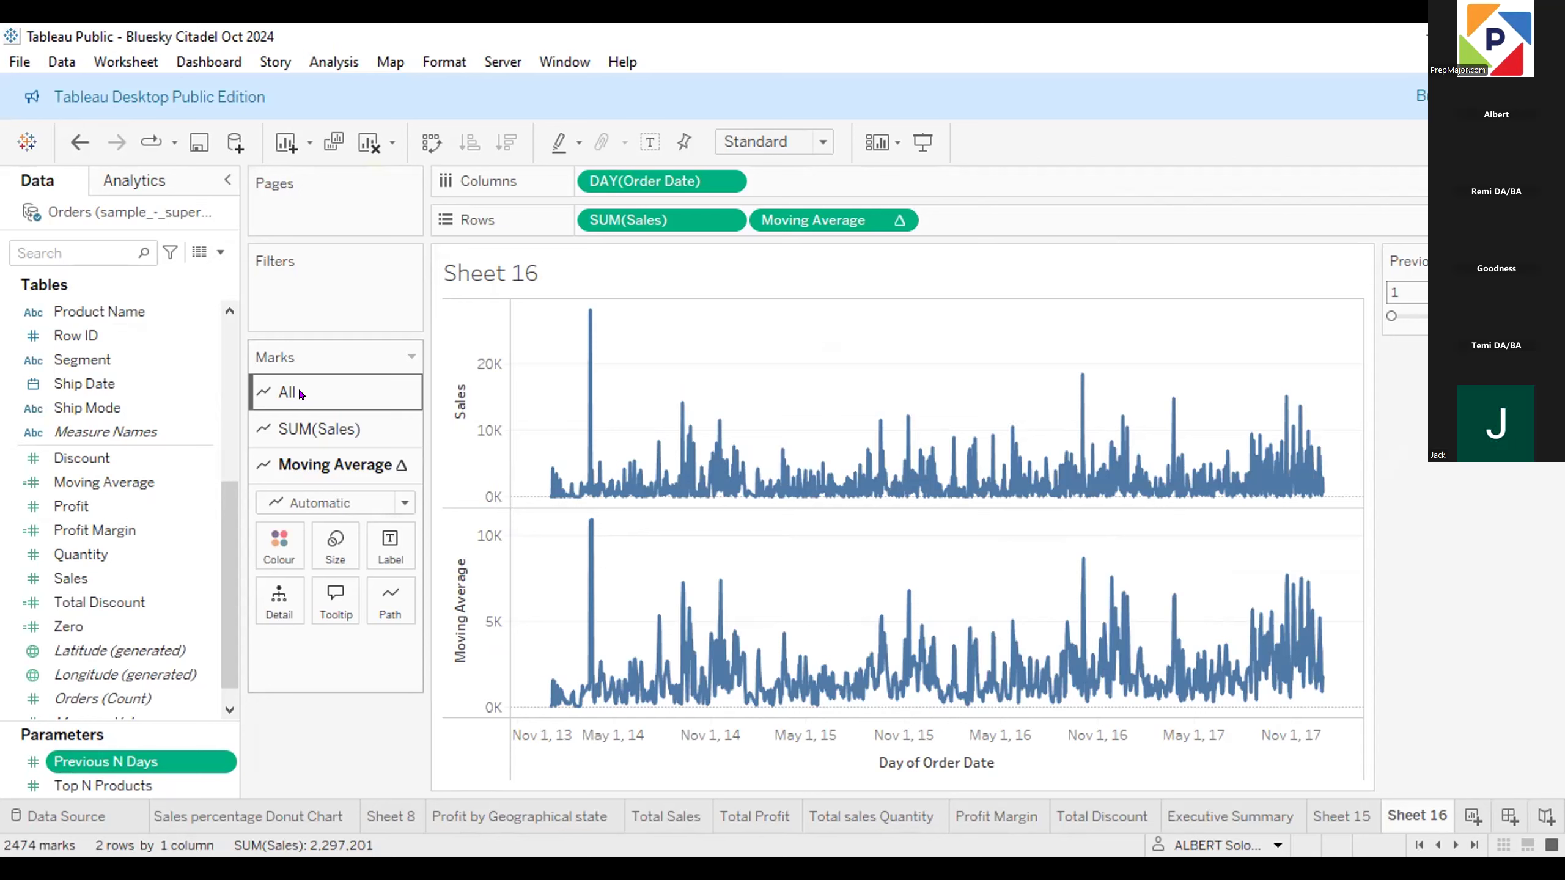
Replace the 2 in the Moving Average formula with the parameter, giving WINDOW_AVG(SUM([Sales]), -[Previous N Days], 0), and apply it.
left_click(205, 484)
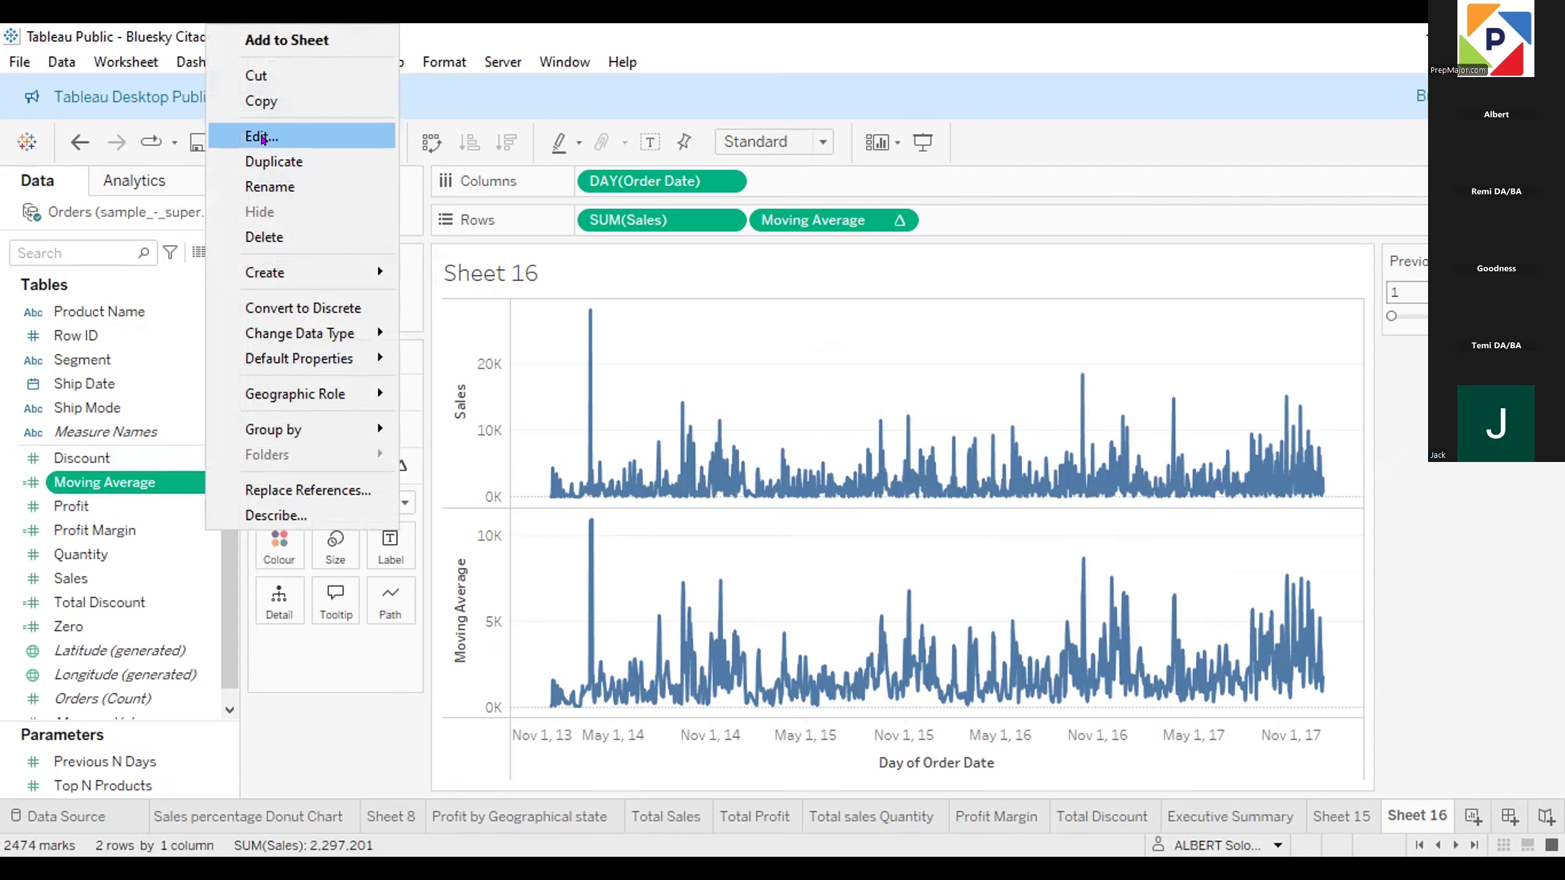
left_click(262, 138)
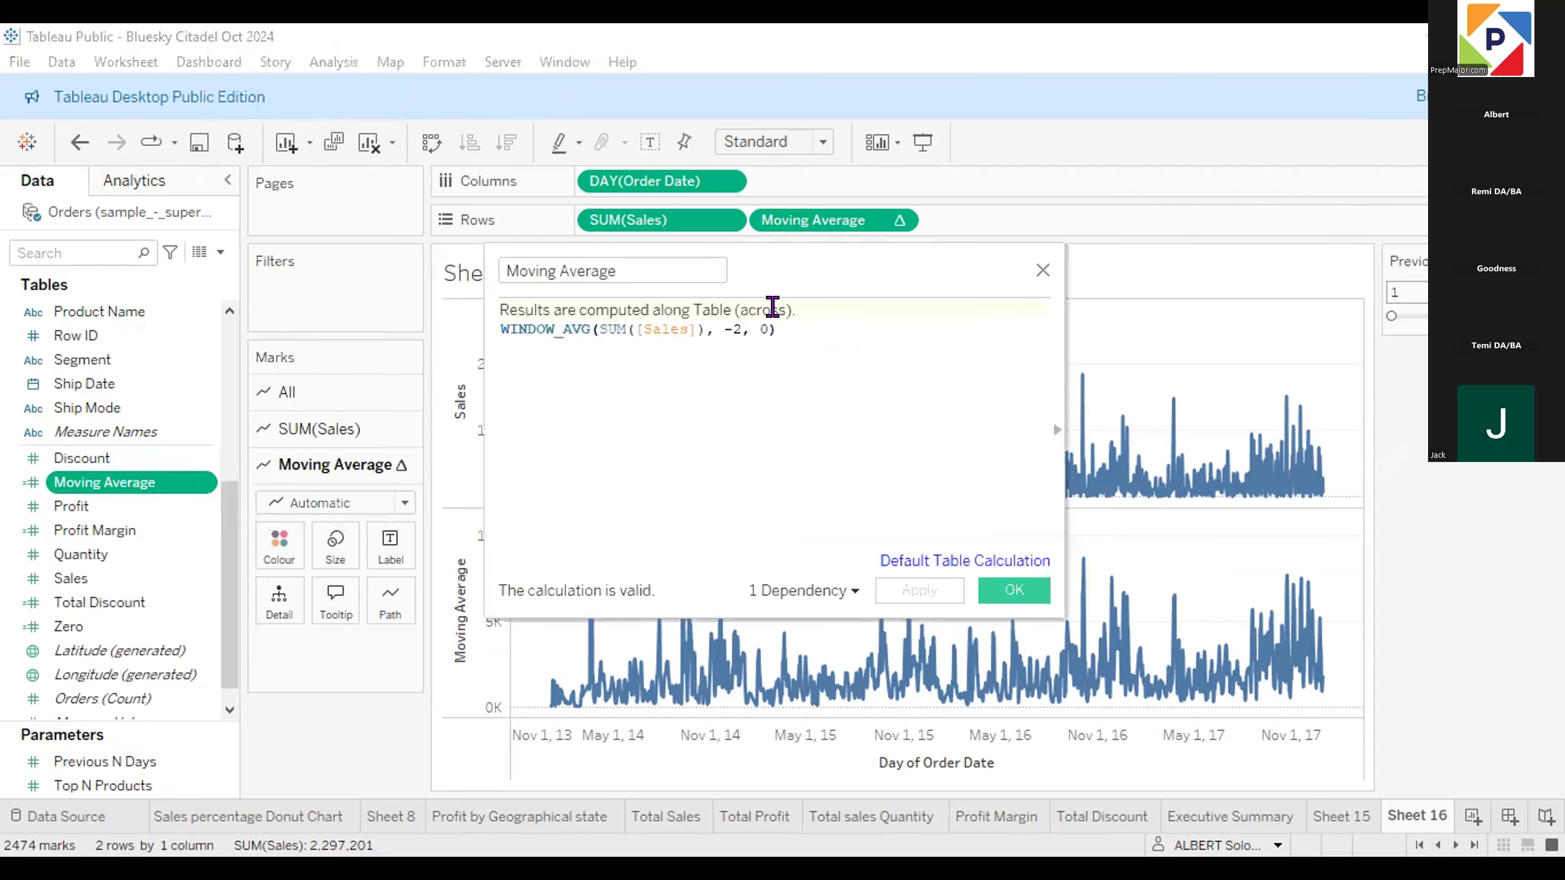
key("Left")
key("Left")
key("Left")
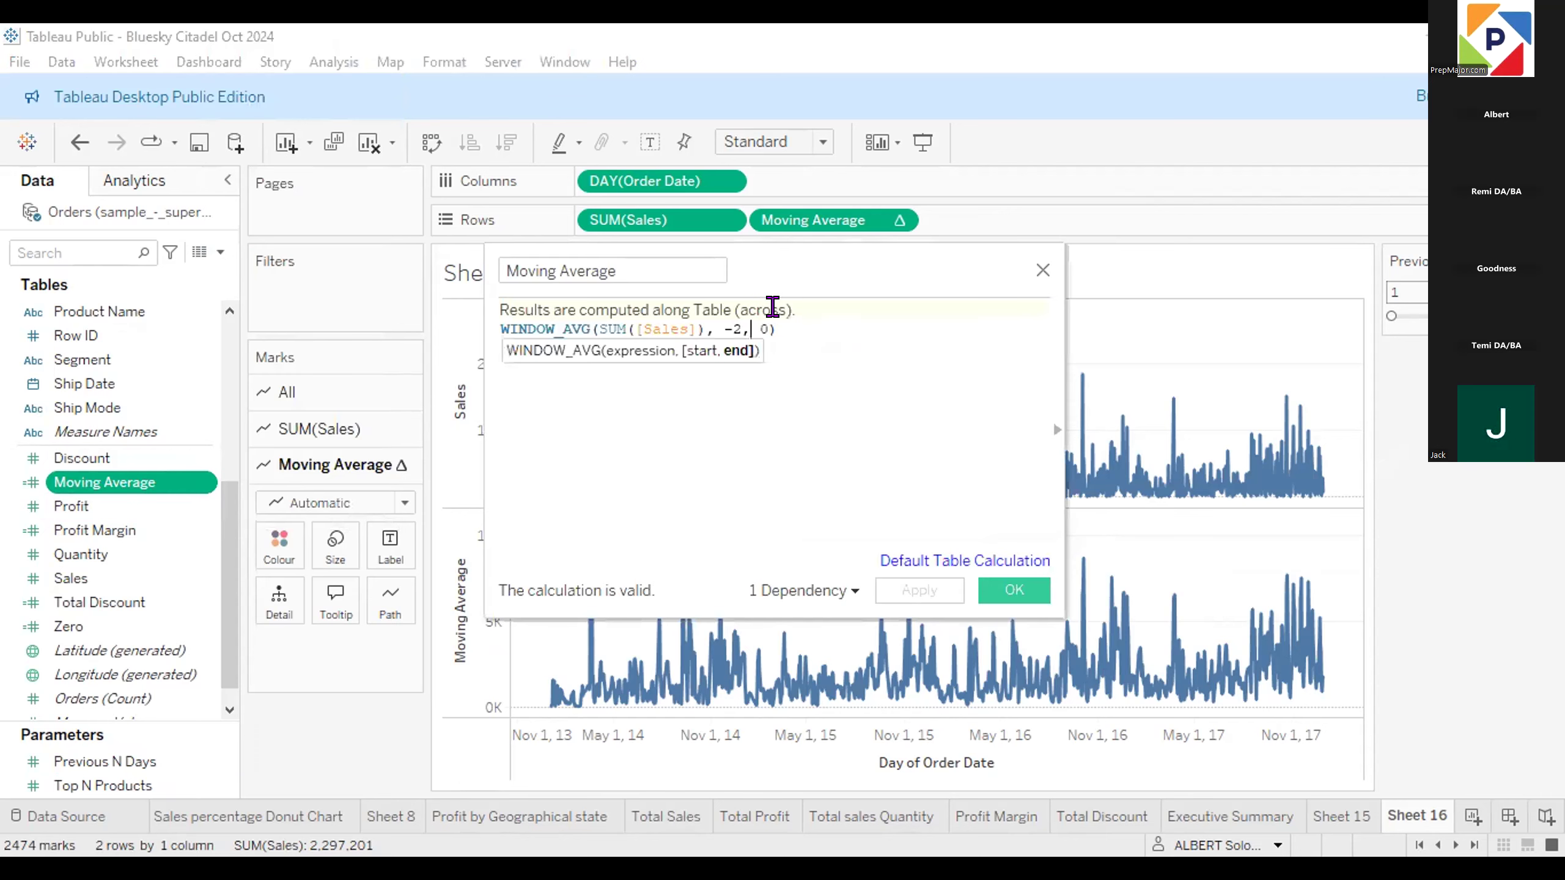
key("Left")
key("BackSpace")
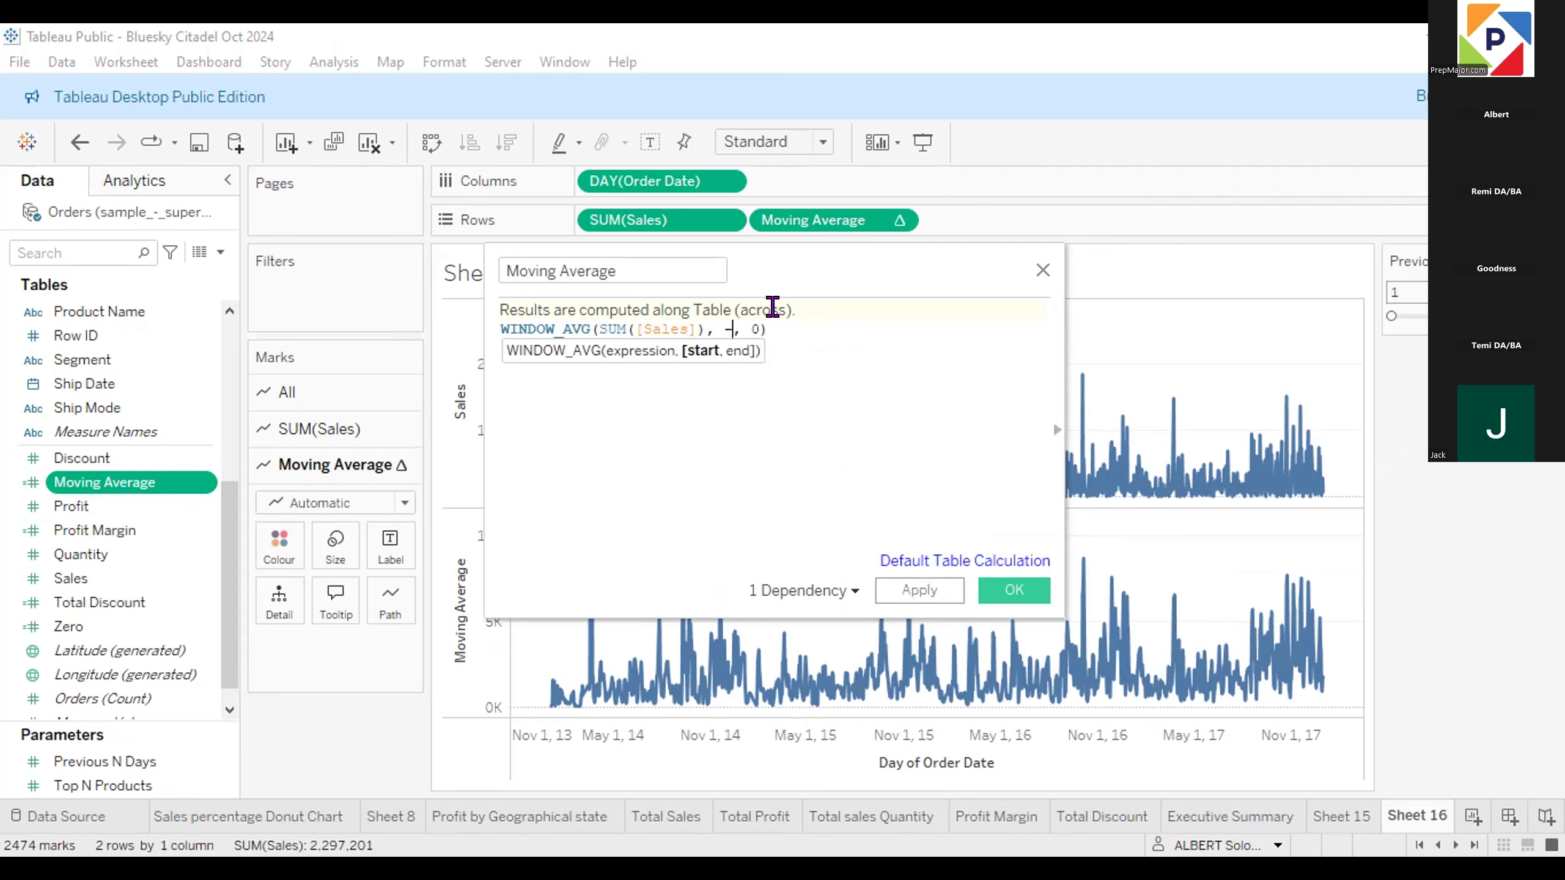
type("Pre")
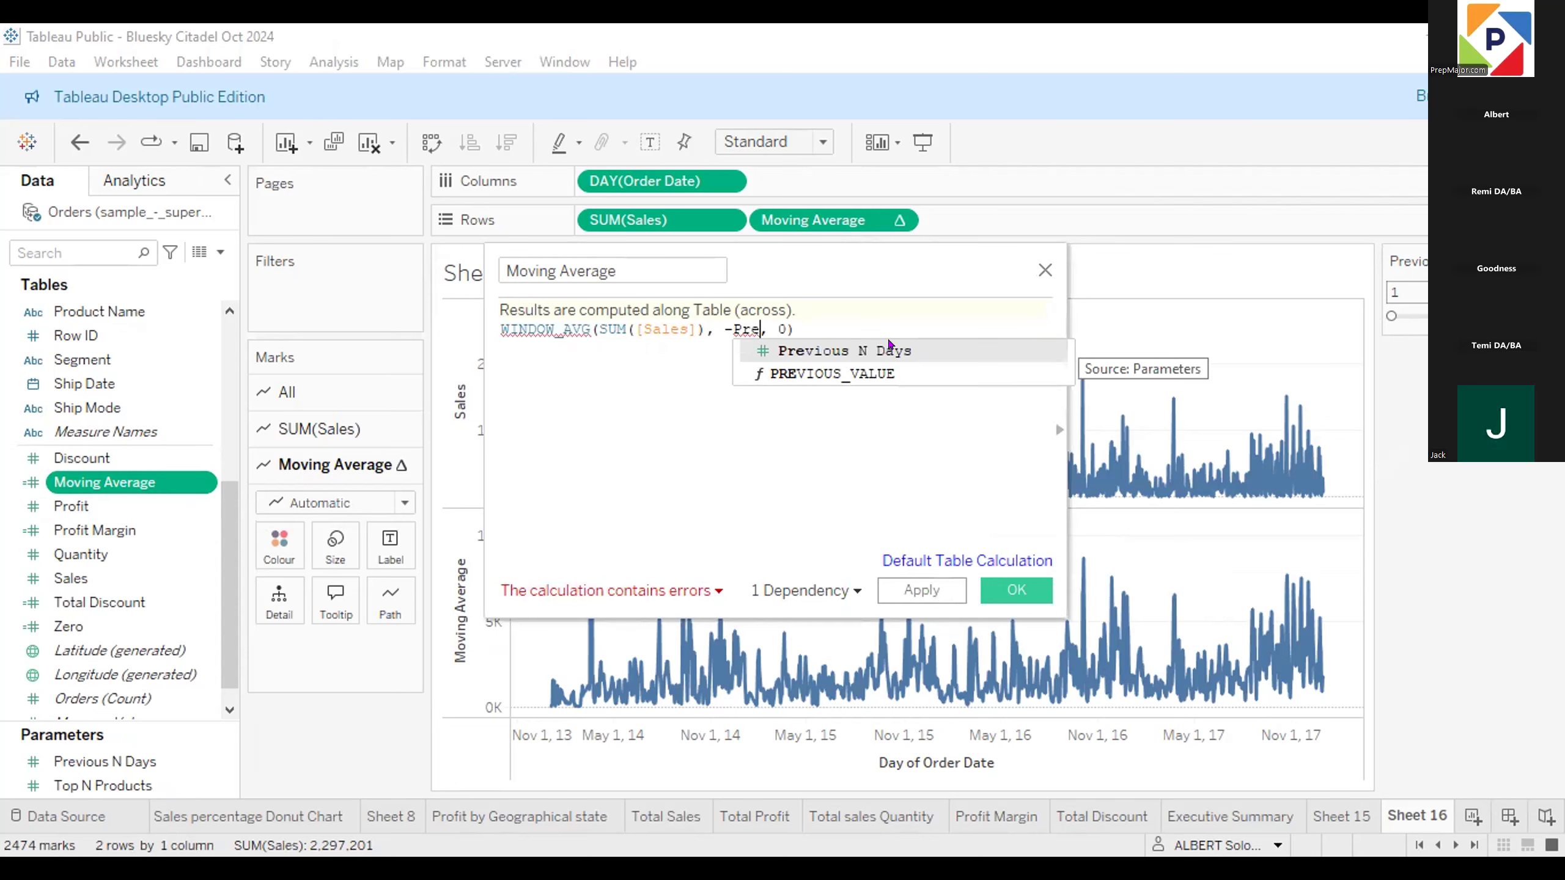
left_click(889, 343)
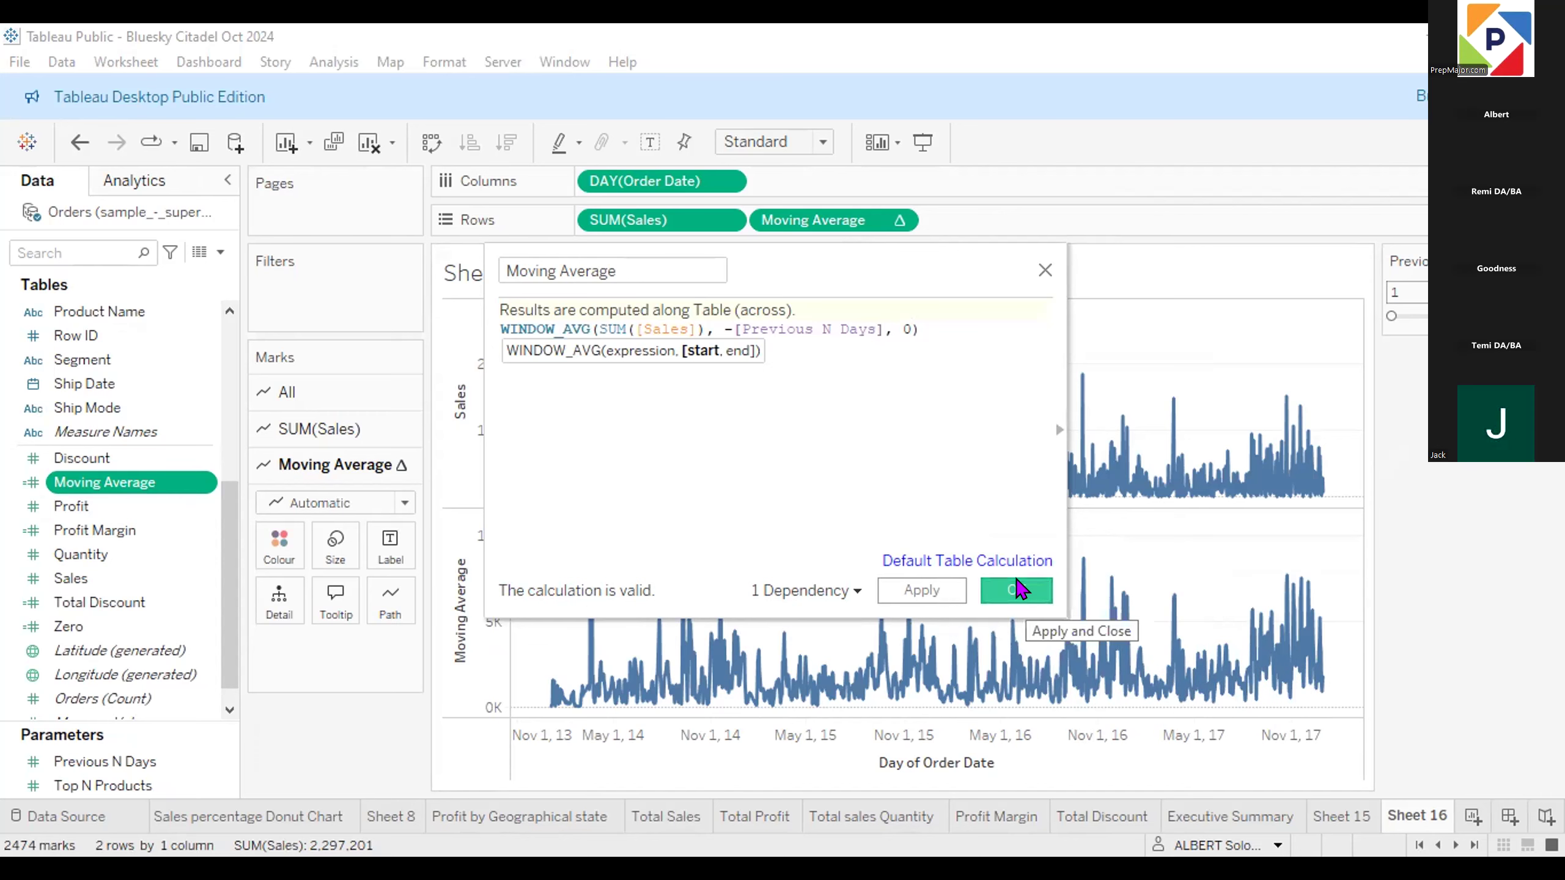
left_click(1018, 590)
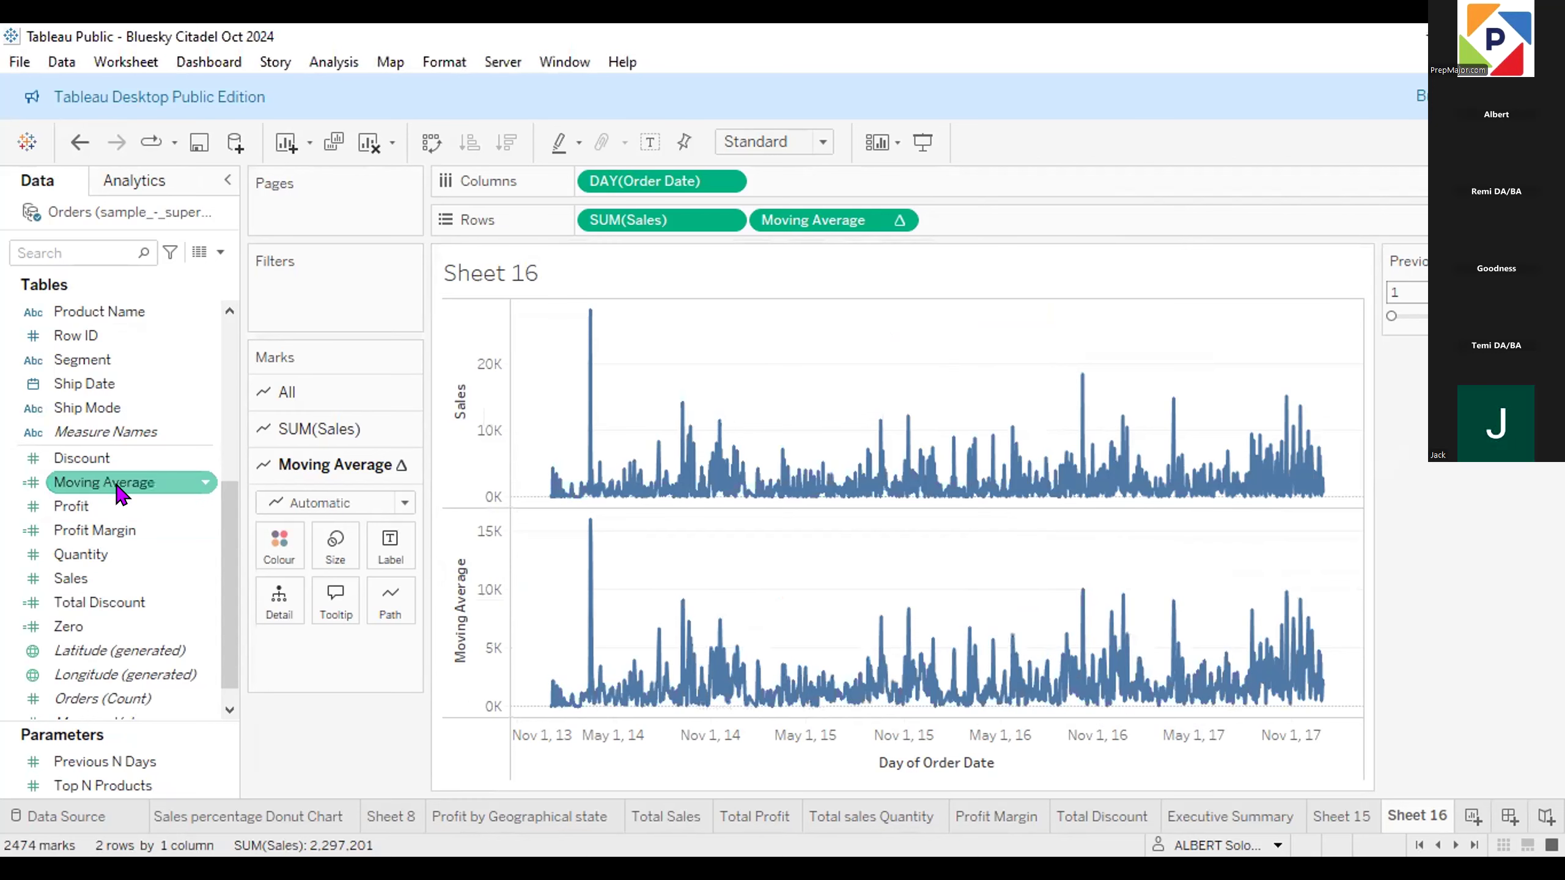
Re-enter the Previous N Days parameter as the window start in the Moving Average calculation.
left_click(197, 482)
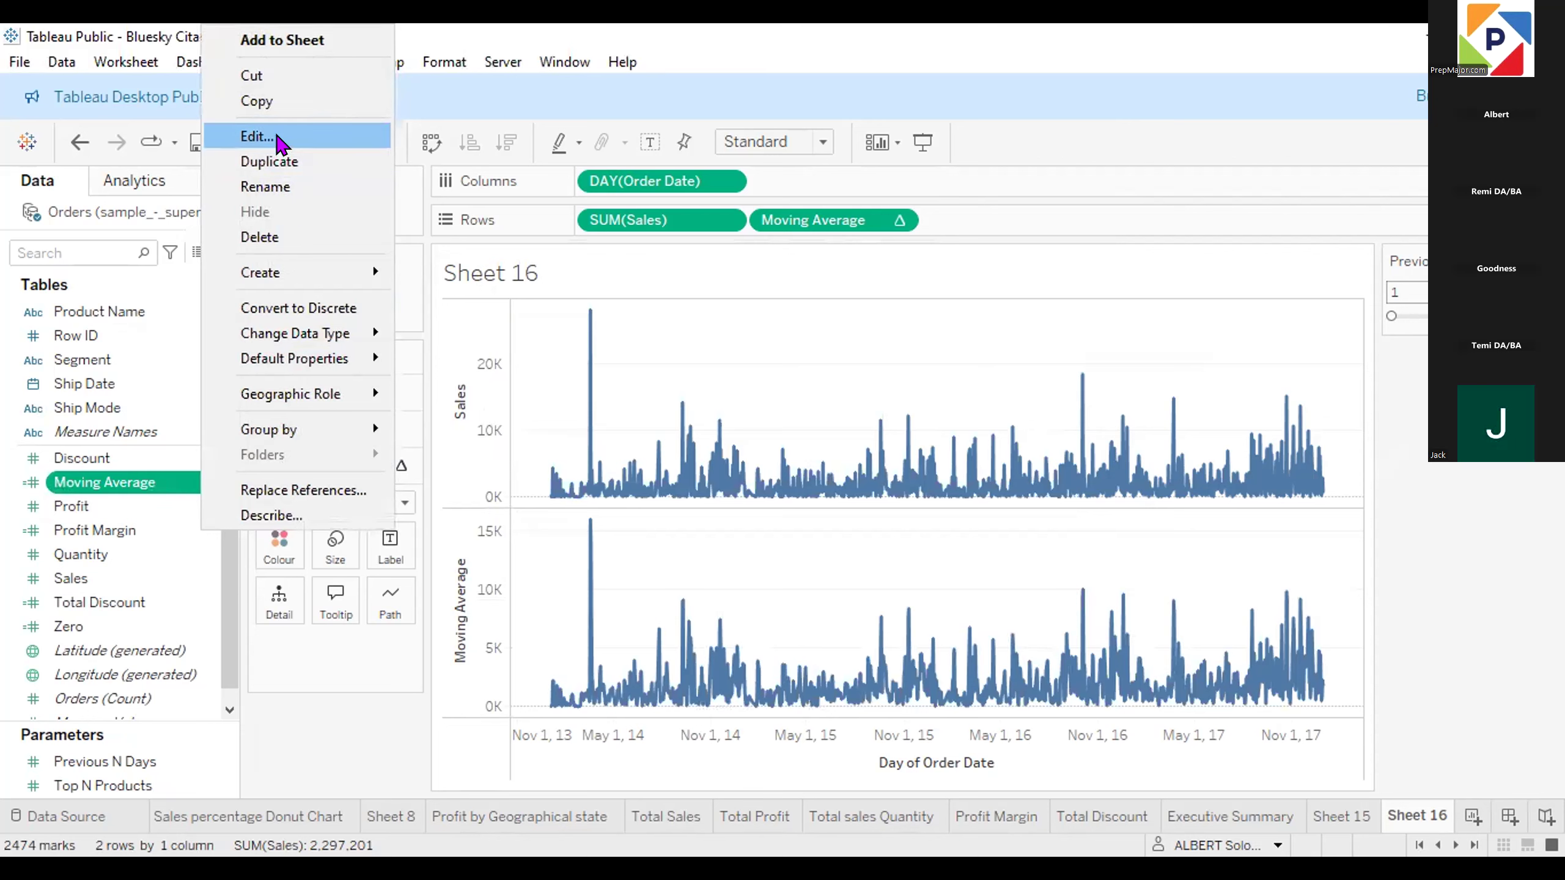
left_click(278, 139)
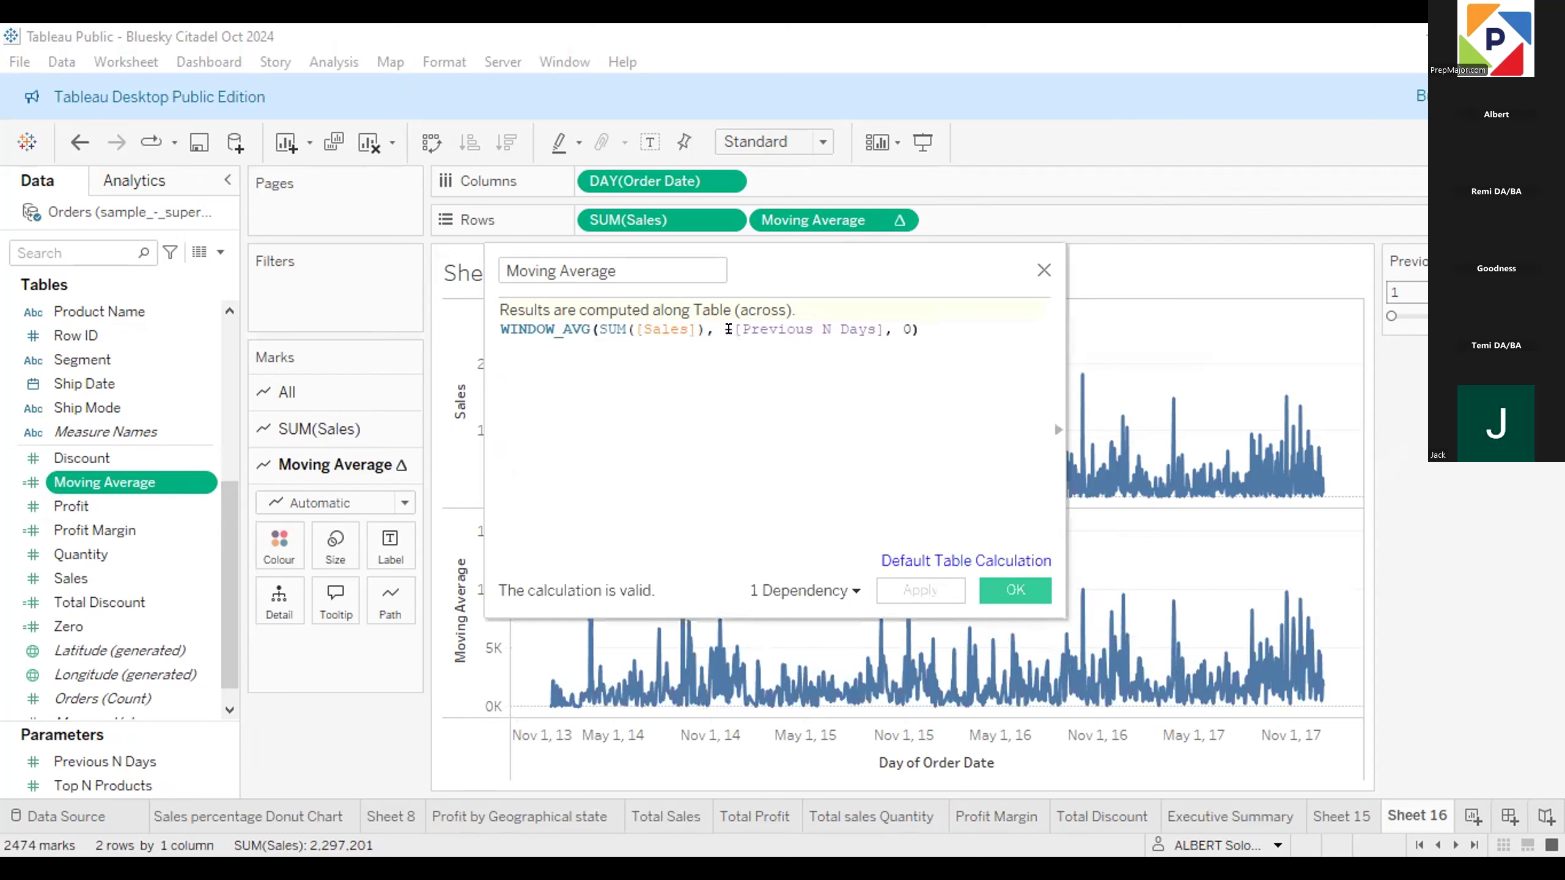
double_click(779, 329)
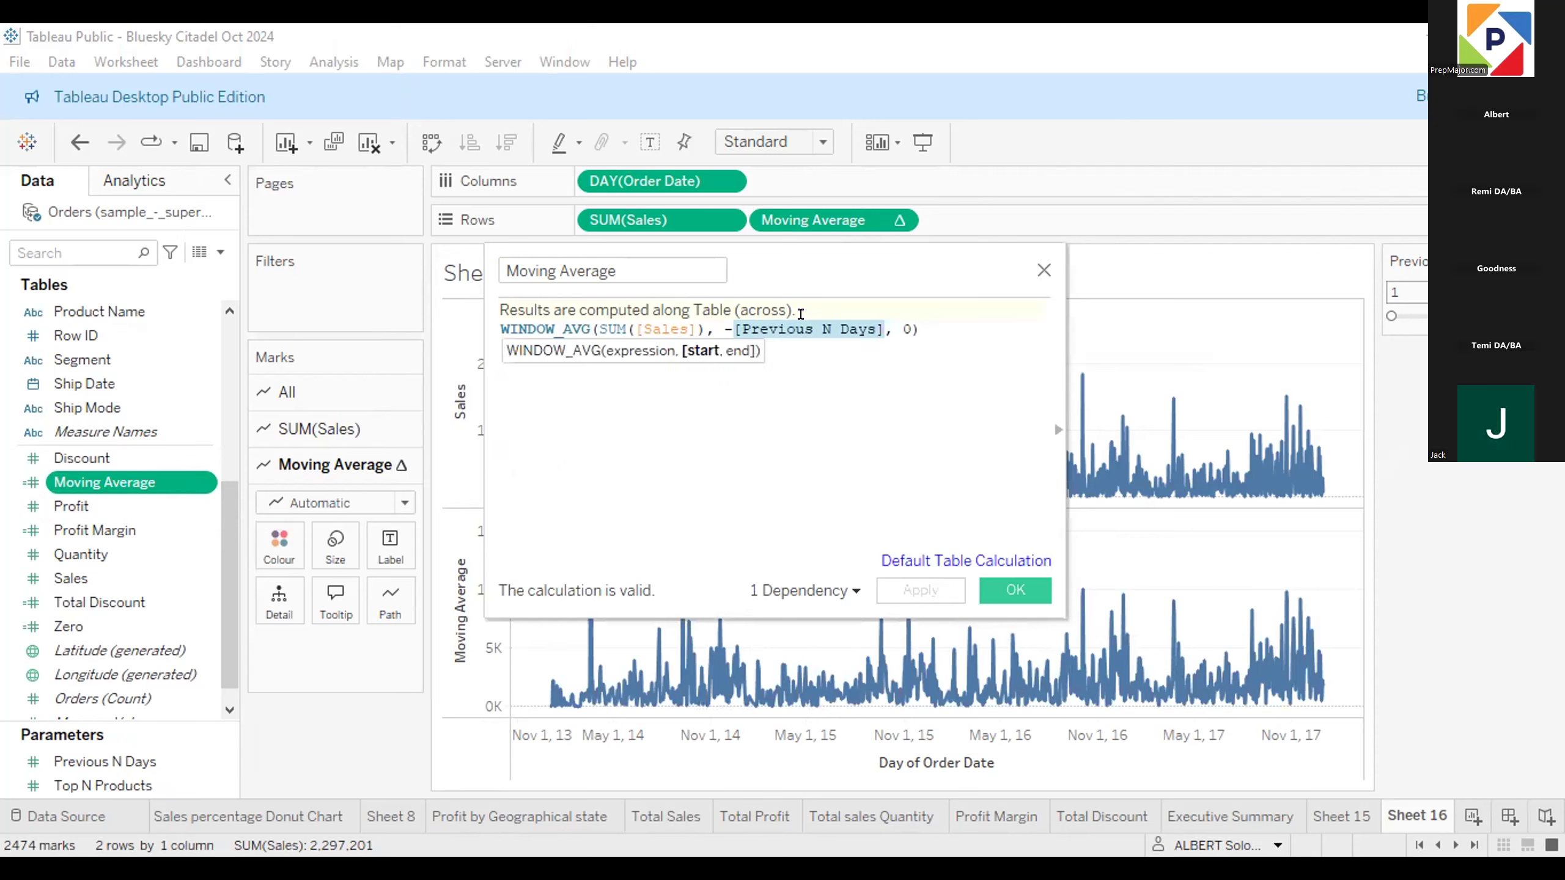
key("BackSpace")
type("prev")
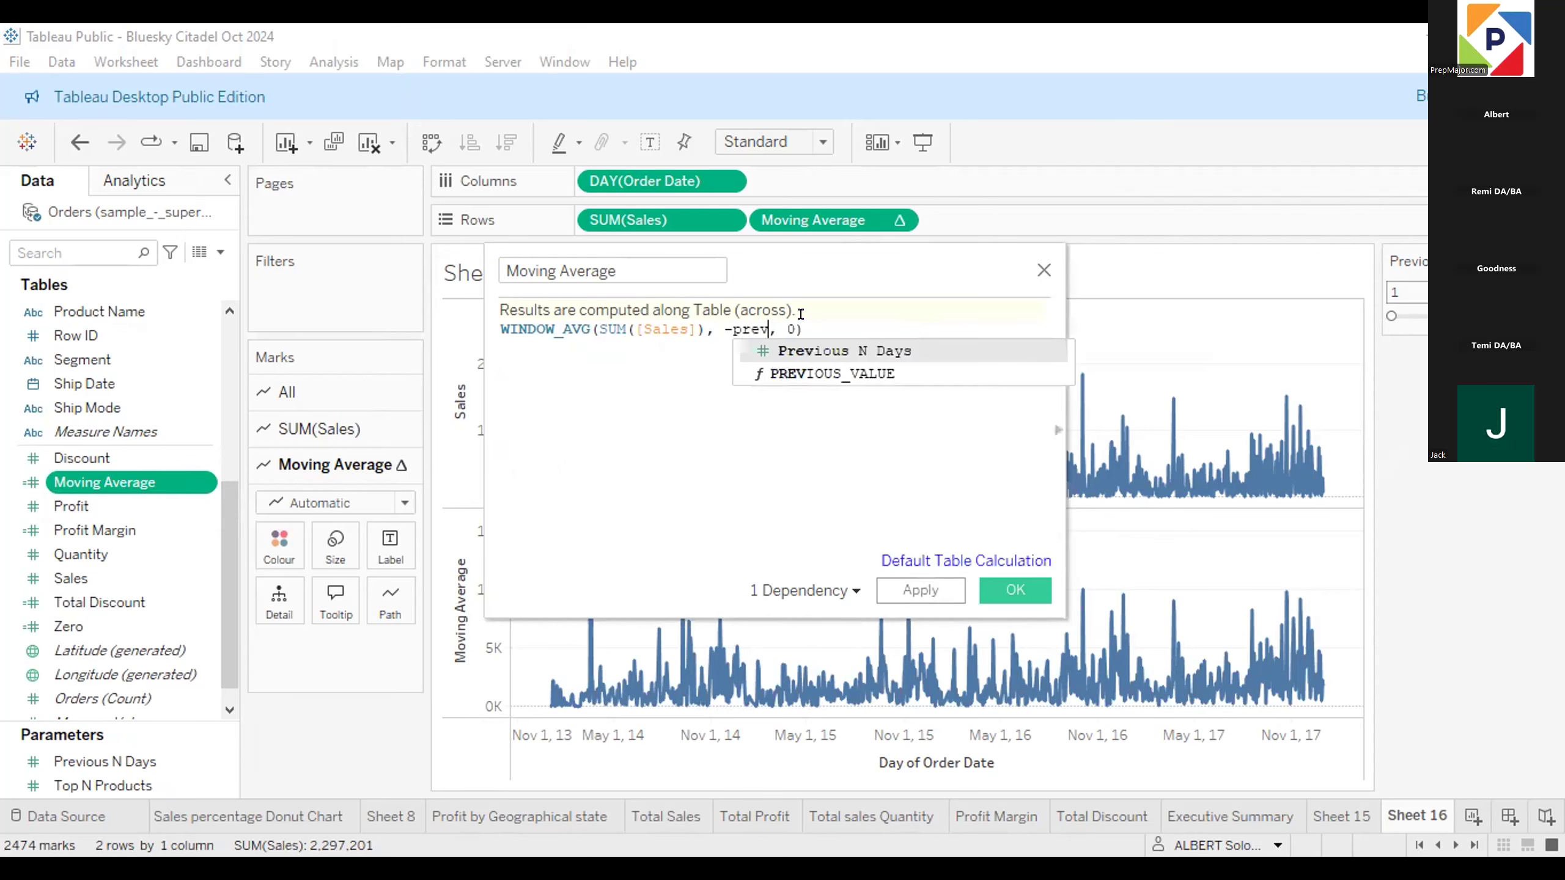
key("Return")
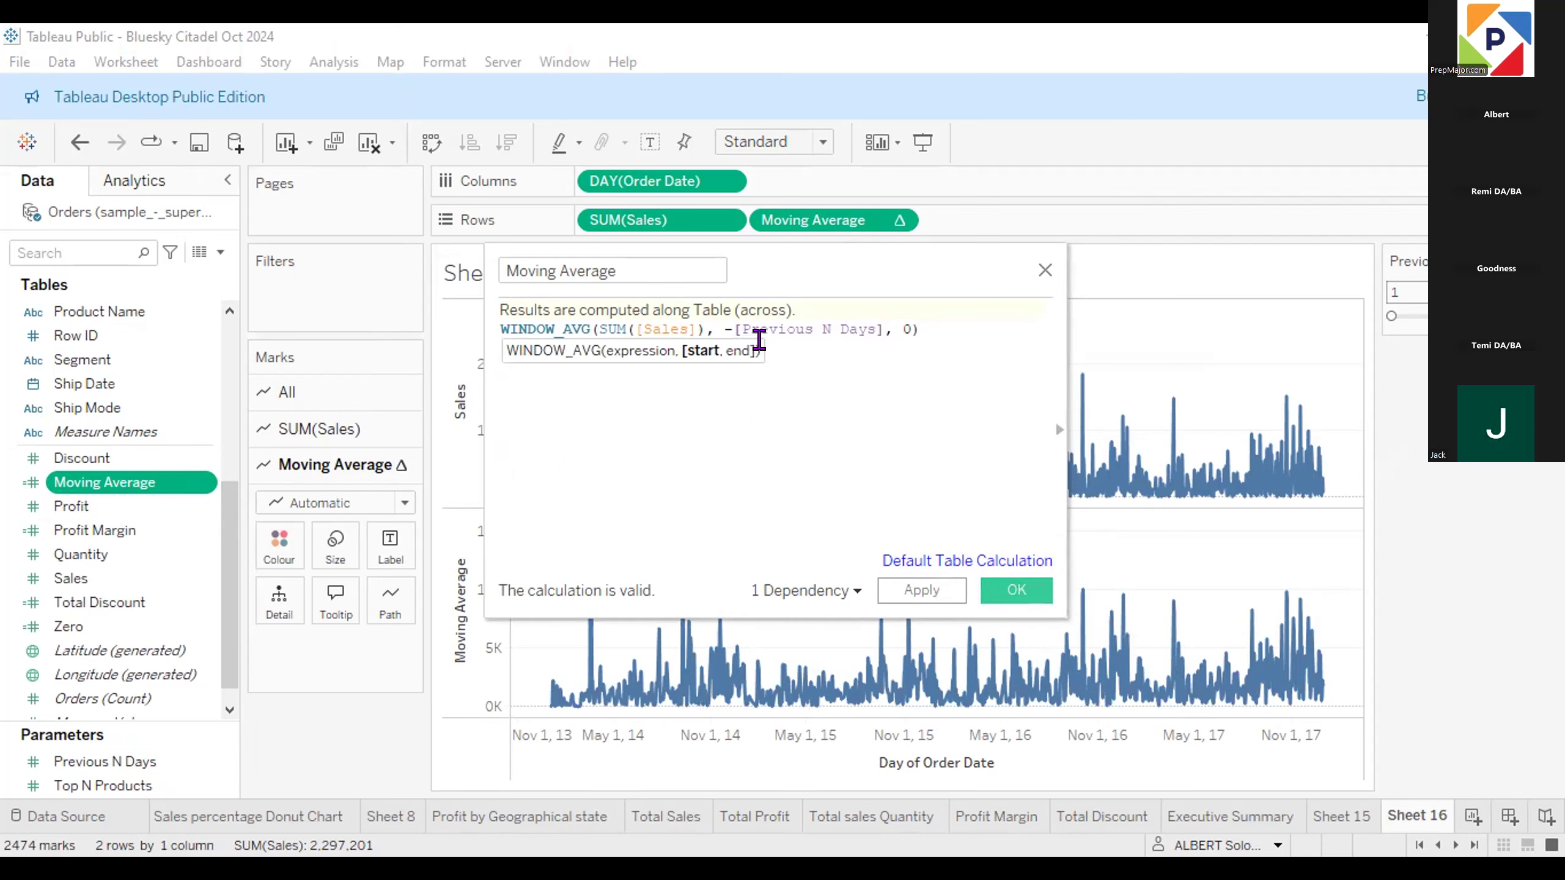
Replace the parameter with 2 in the Moving Average formula, giving WINDOW_AVG(SUM([Sales]), -2, 0), and save the calculation.
key("BackSpace")
key("BackSpace")
key("BackSpace")
key("BackSpace")
key("BackSpace")
key("BackSpace")
key("BackSpace")
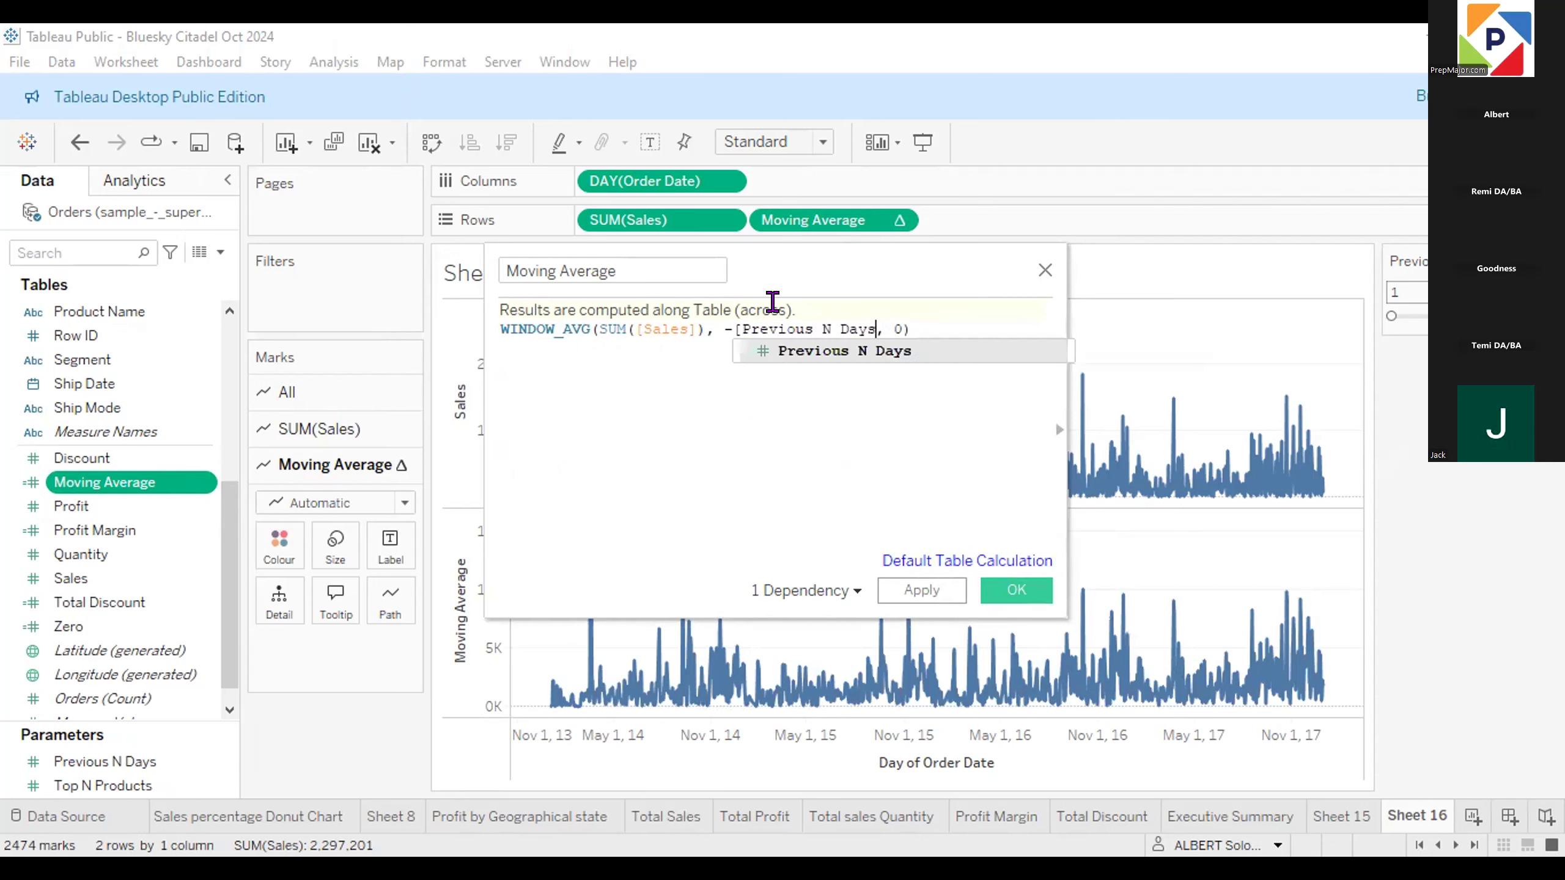
key("BackSpace")
key("BackSpace")
key("BackSpace")
key("BackSpace")
key("BackSpace")
key("BackSpace")
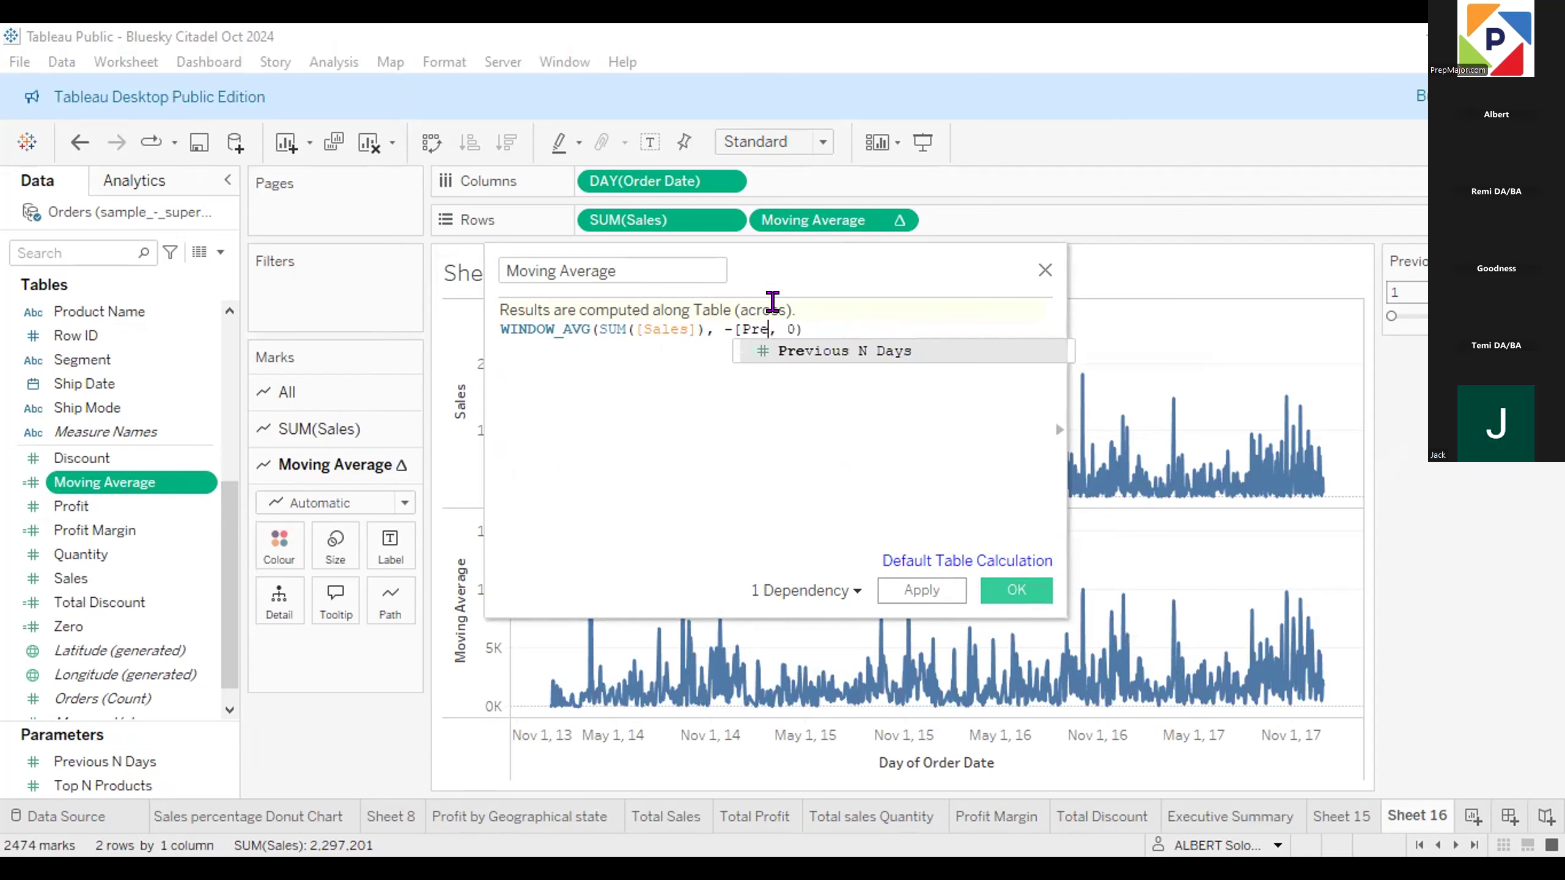
key("BackSpace")
key("BackSpace")
key("BackSpace")
key("BackSpace")
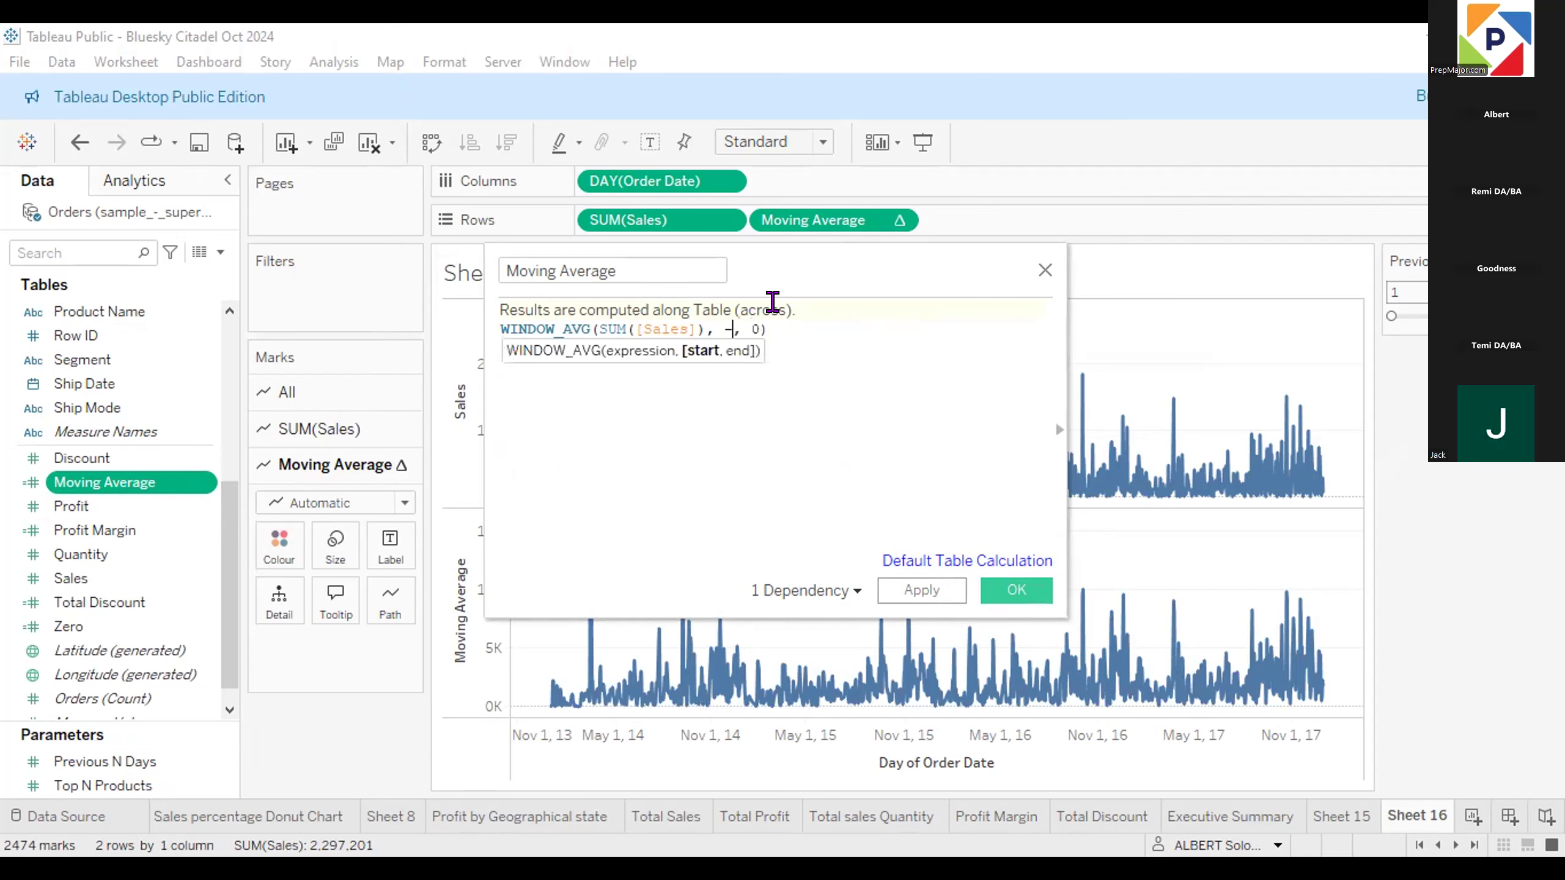
type("2")
left_click(1027, 594)
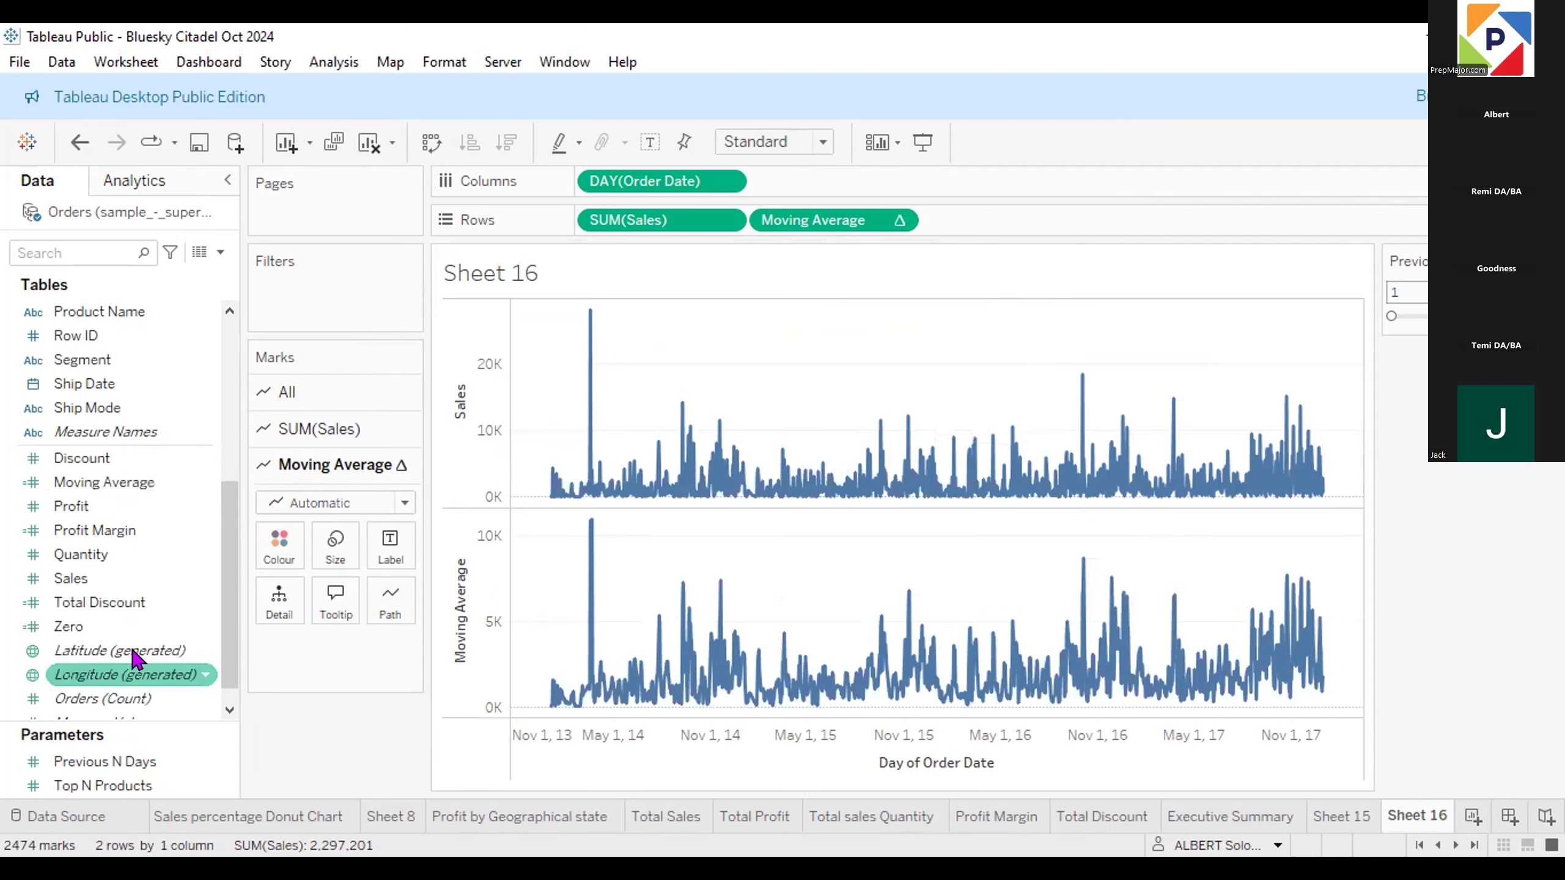
Put the Previous N Days parameter back in place of the 2 in the Moving Average formula and save the calculation.
left_click(107, 761)
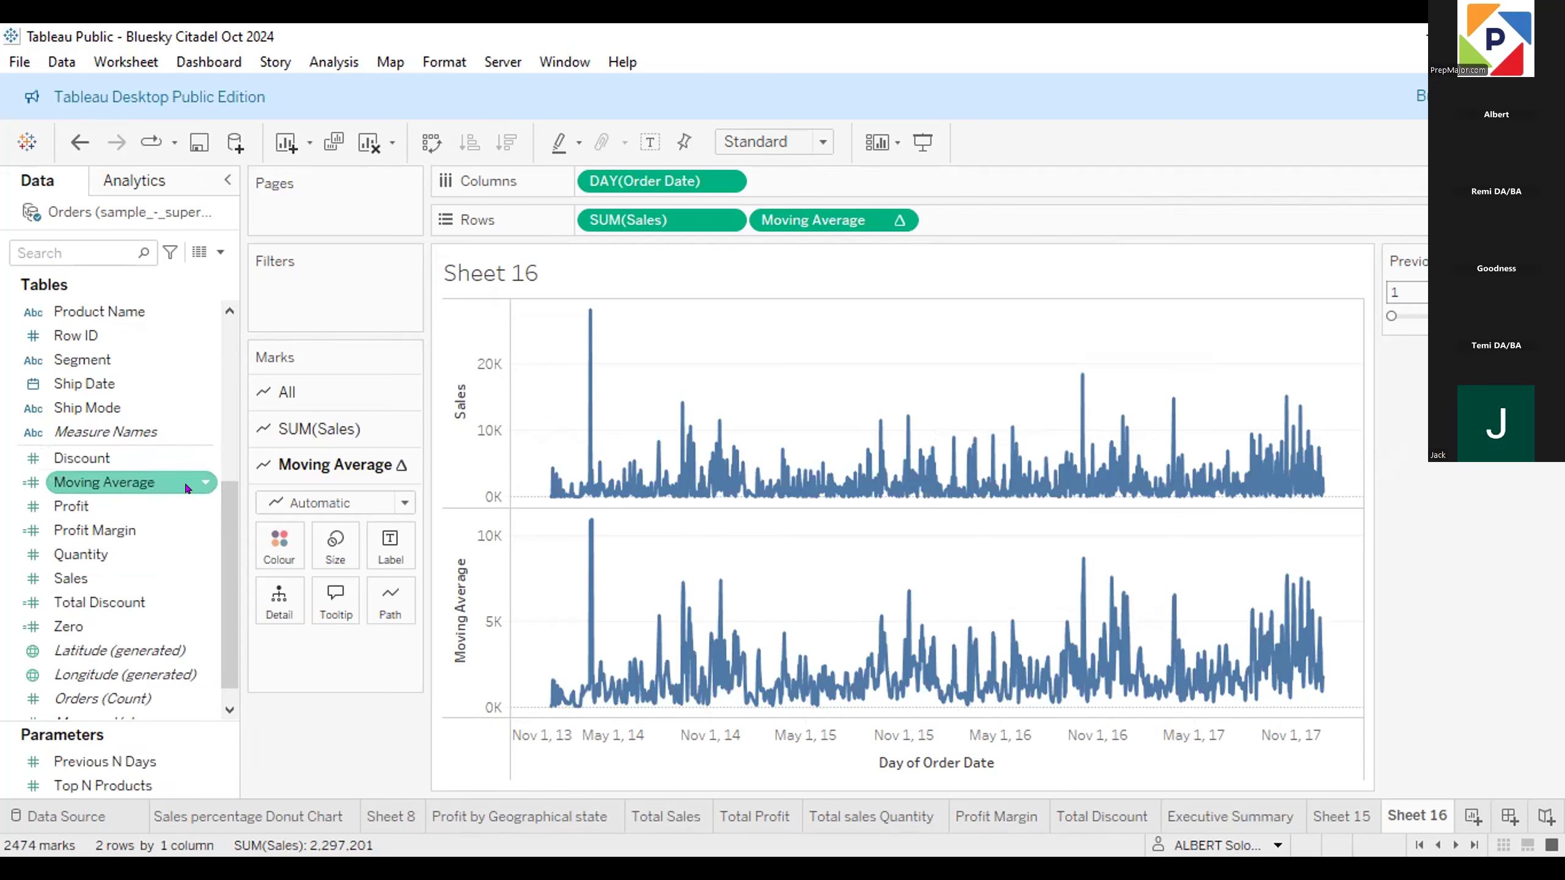
left_click(203, 486)
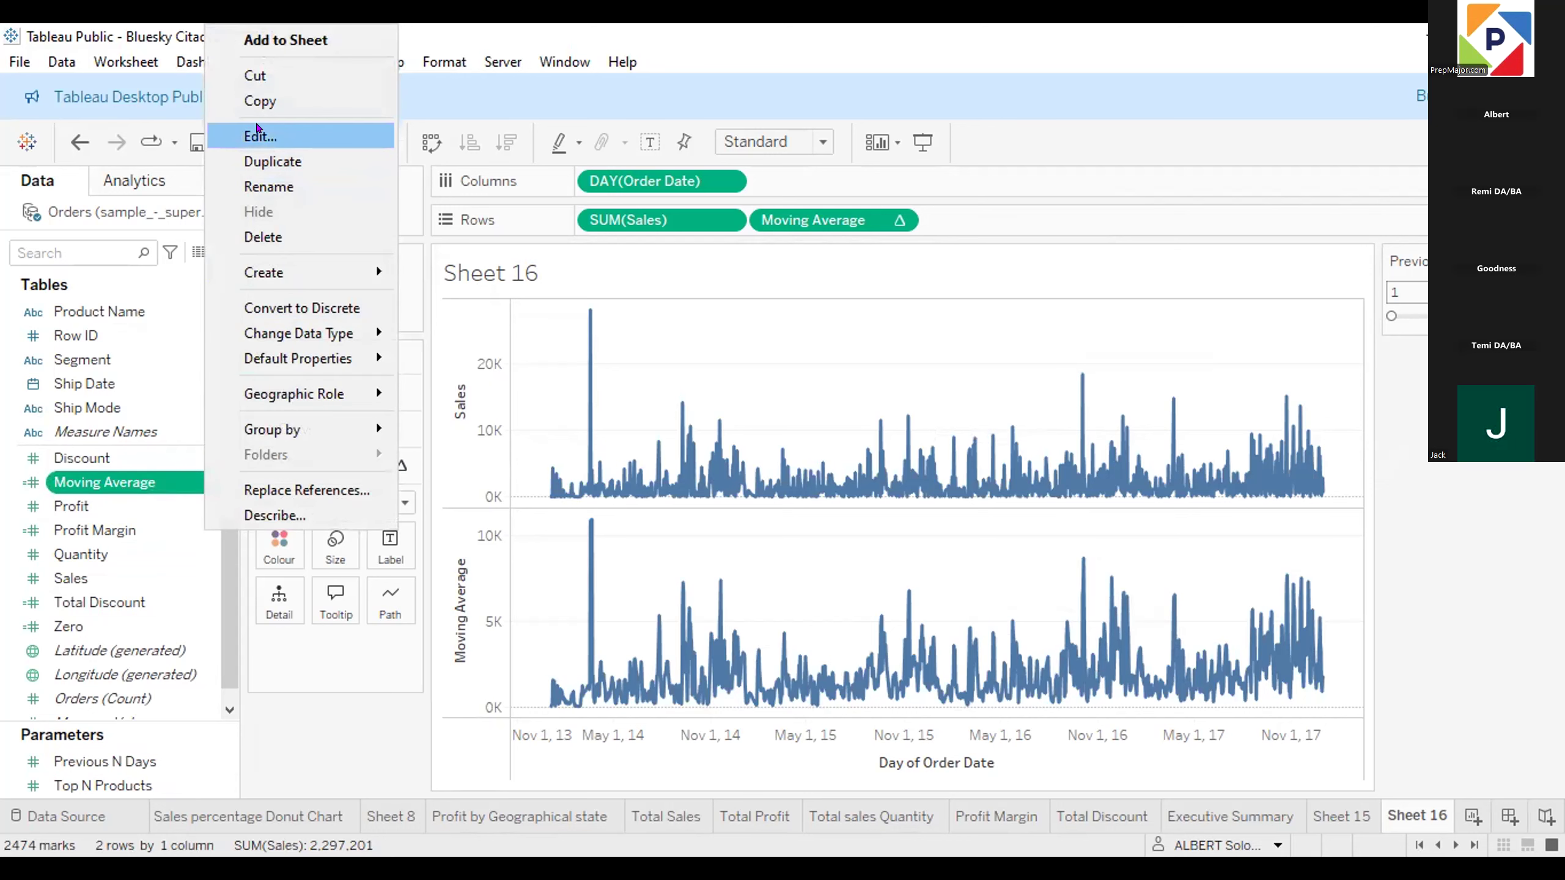
left_click(258, 130)
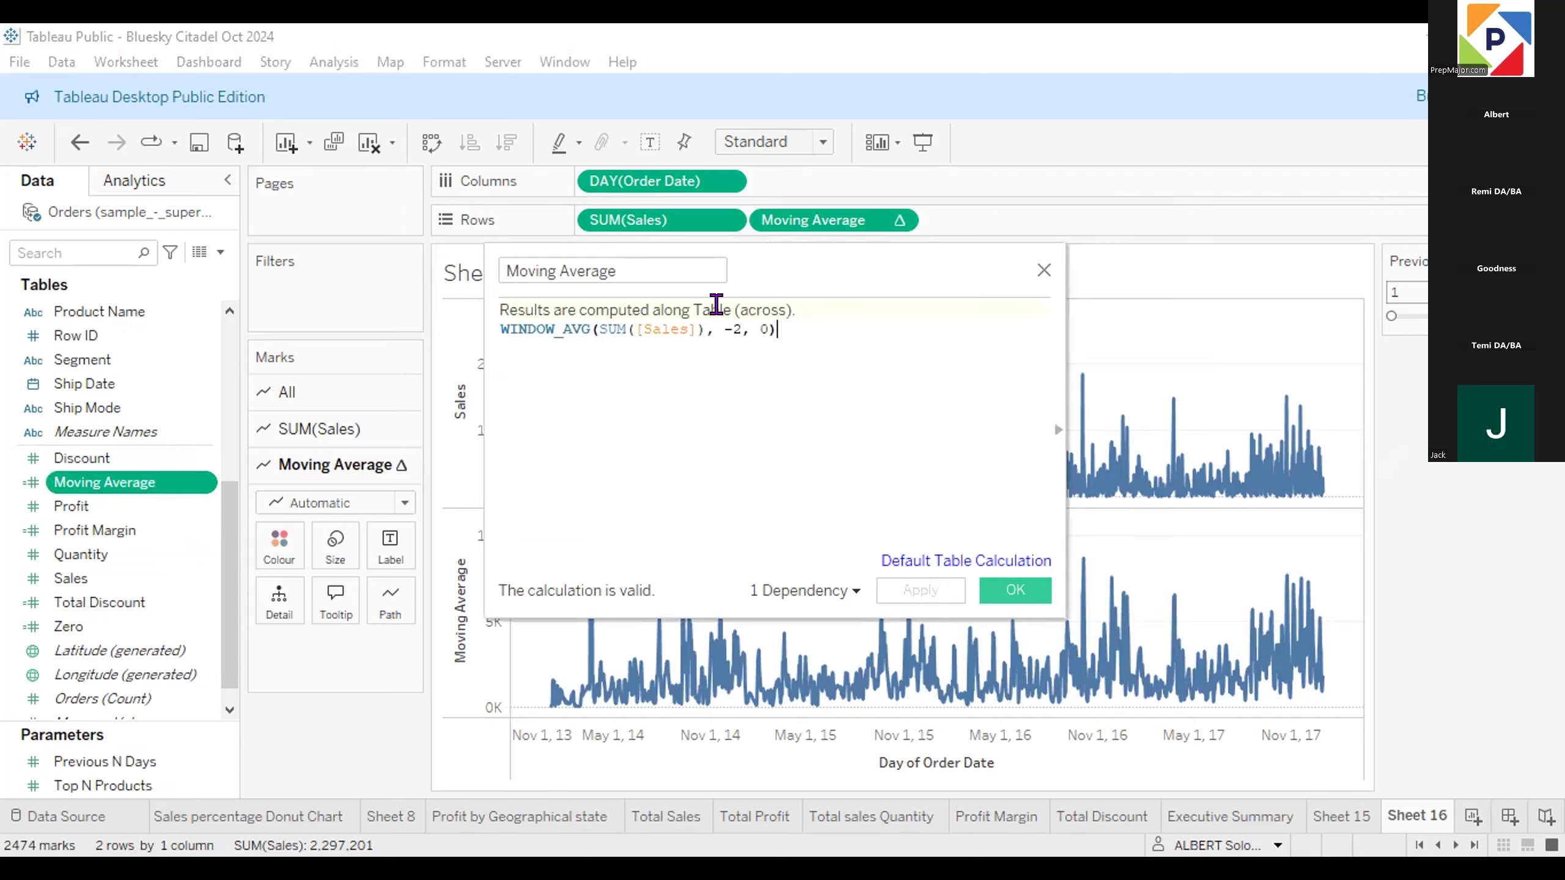
double_click(737, 330)
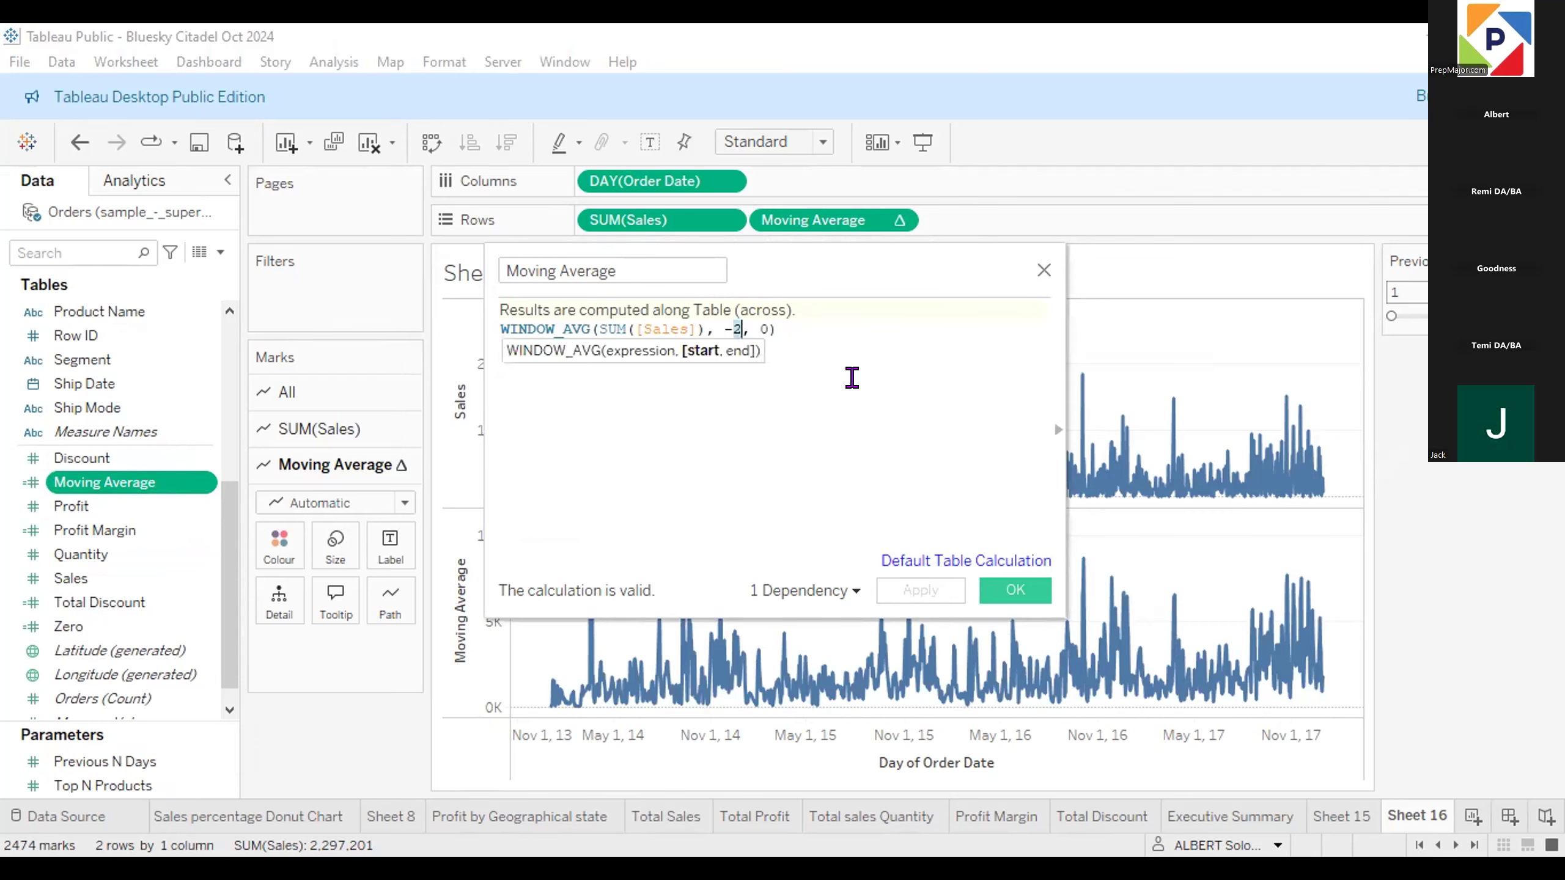
type("prev")
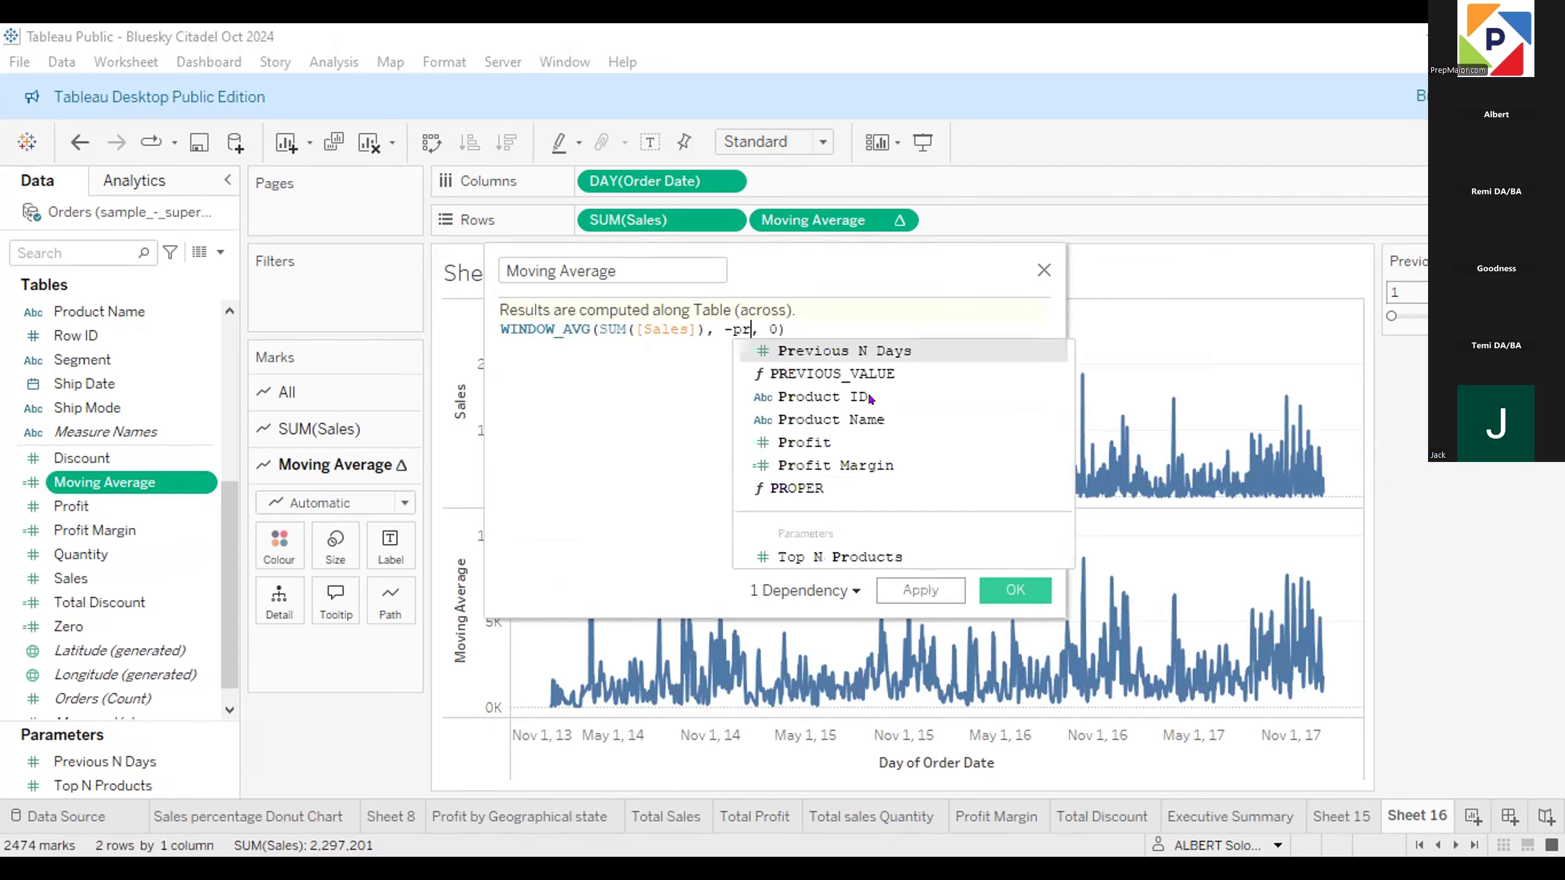
left_click(869, 352)
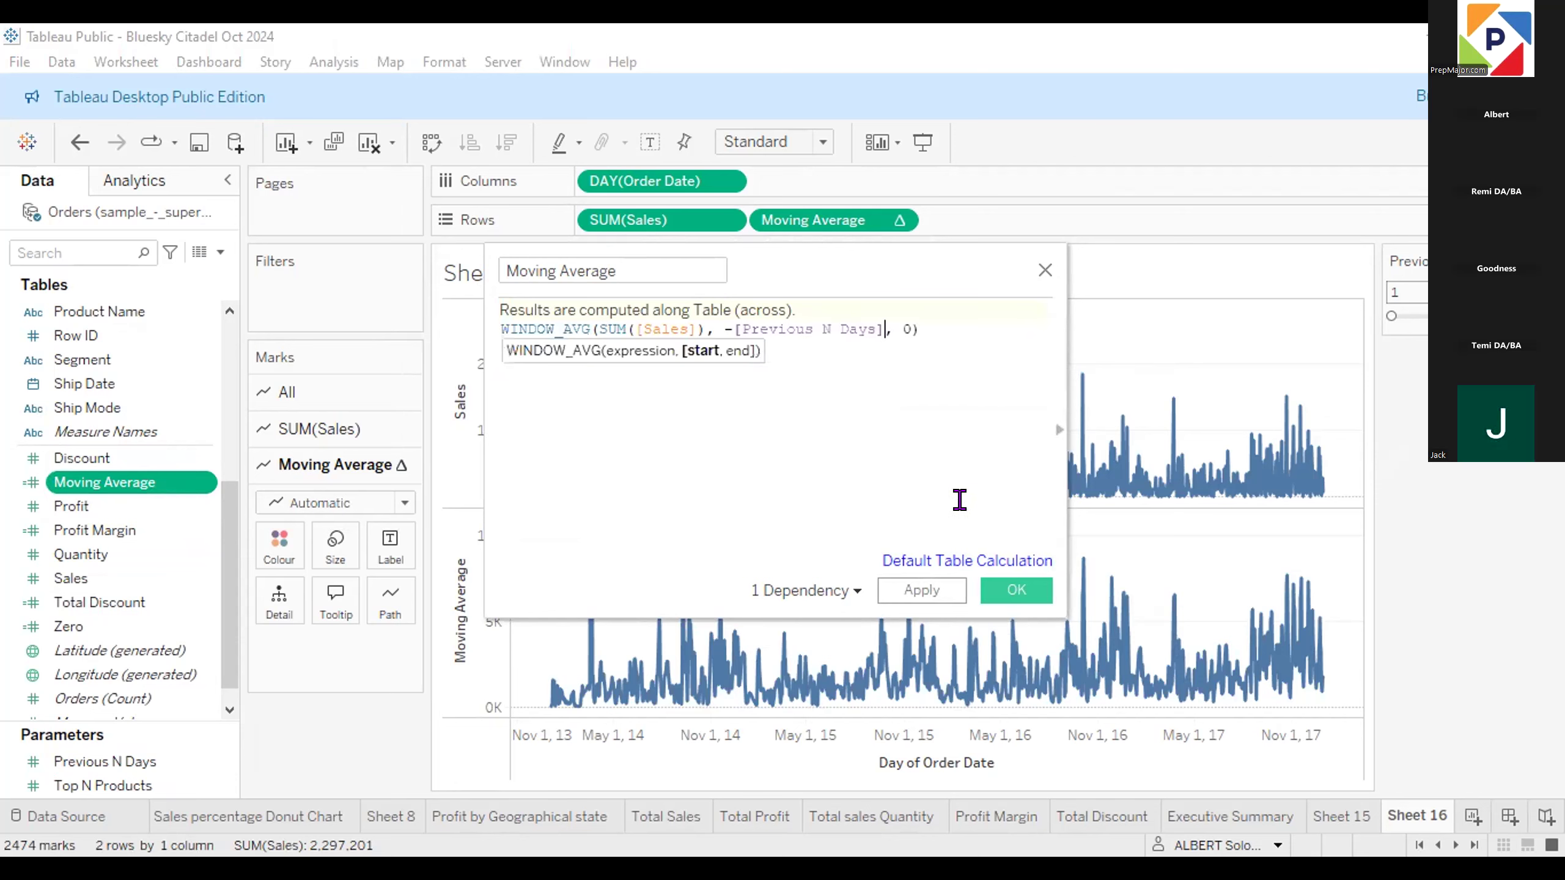
left_click(1013, 585)
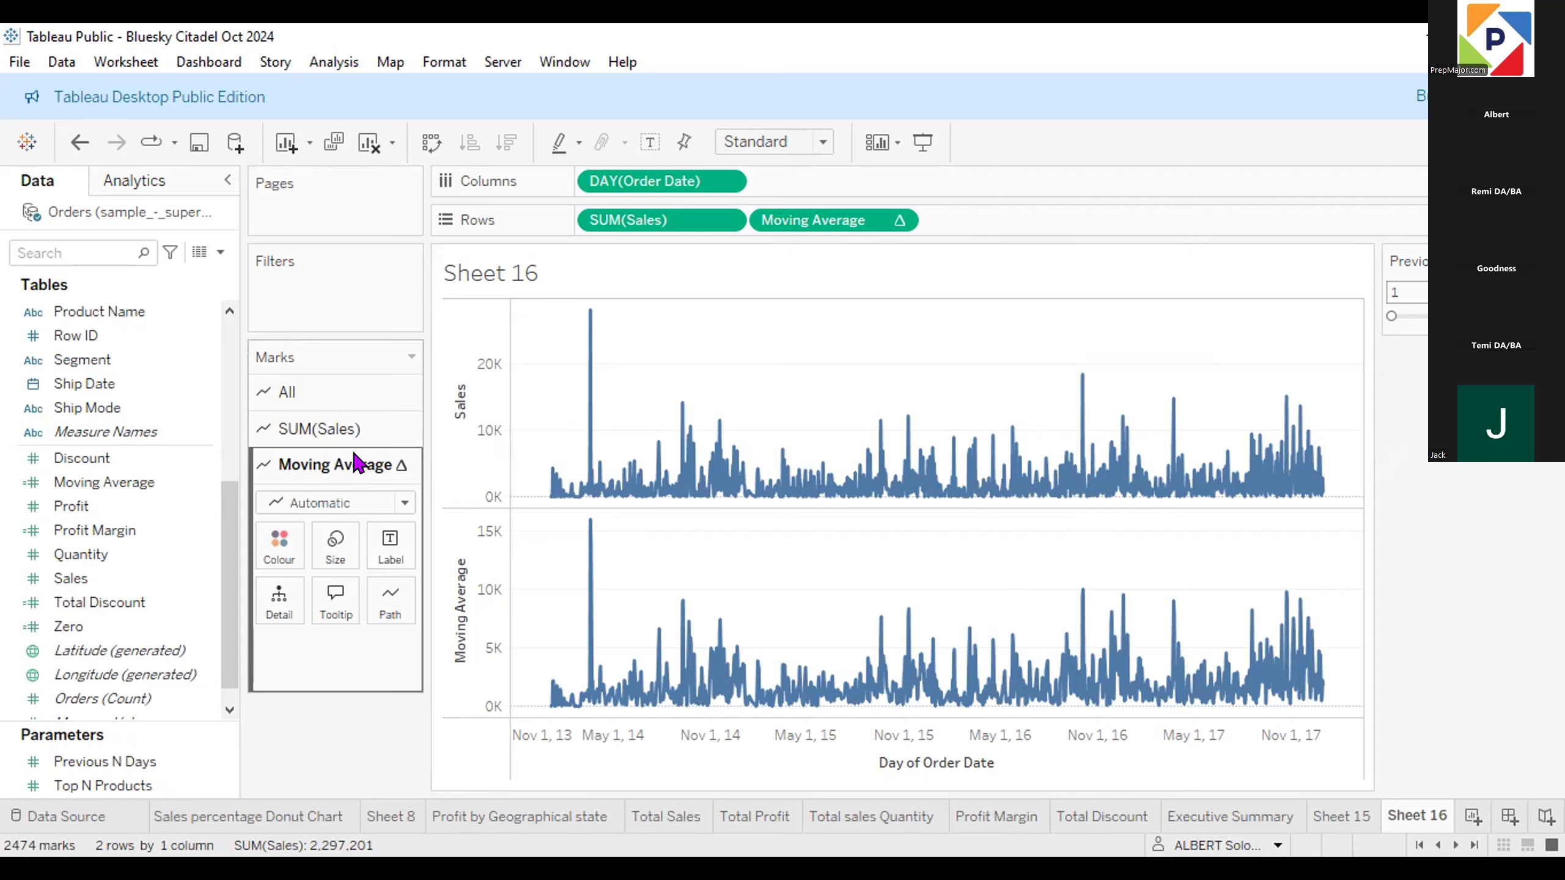
Change the Moving Average mark type to Line, and return it to Automatic.
left_click(401, 503)
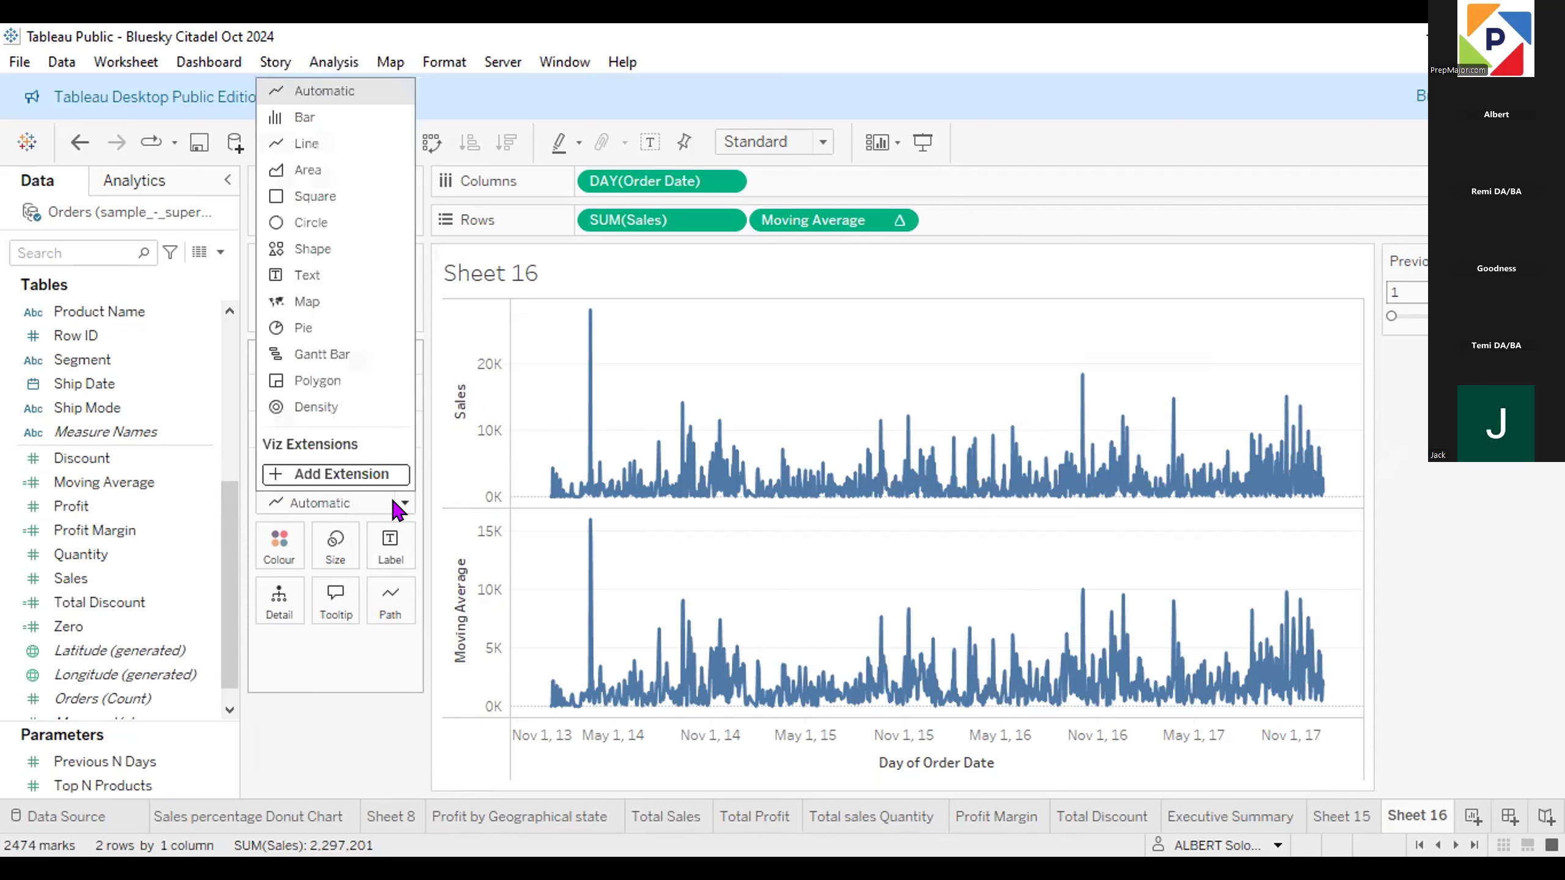
left_click(304, 144)
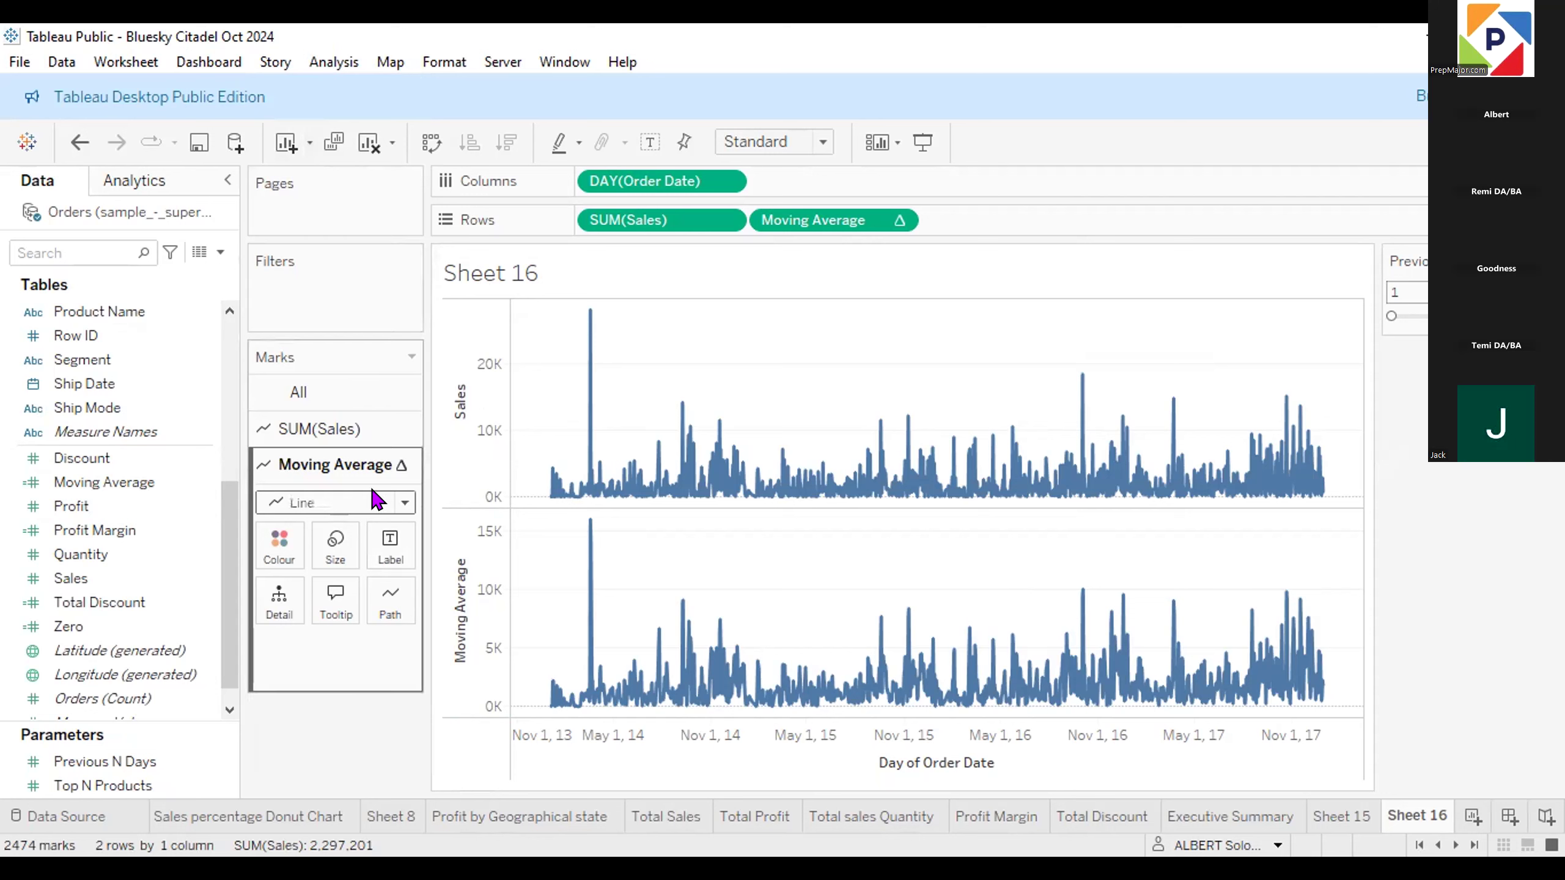
left_click(397, 507)
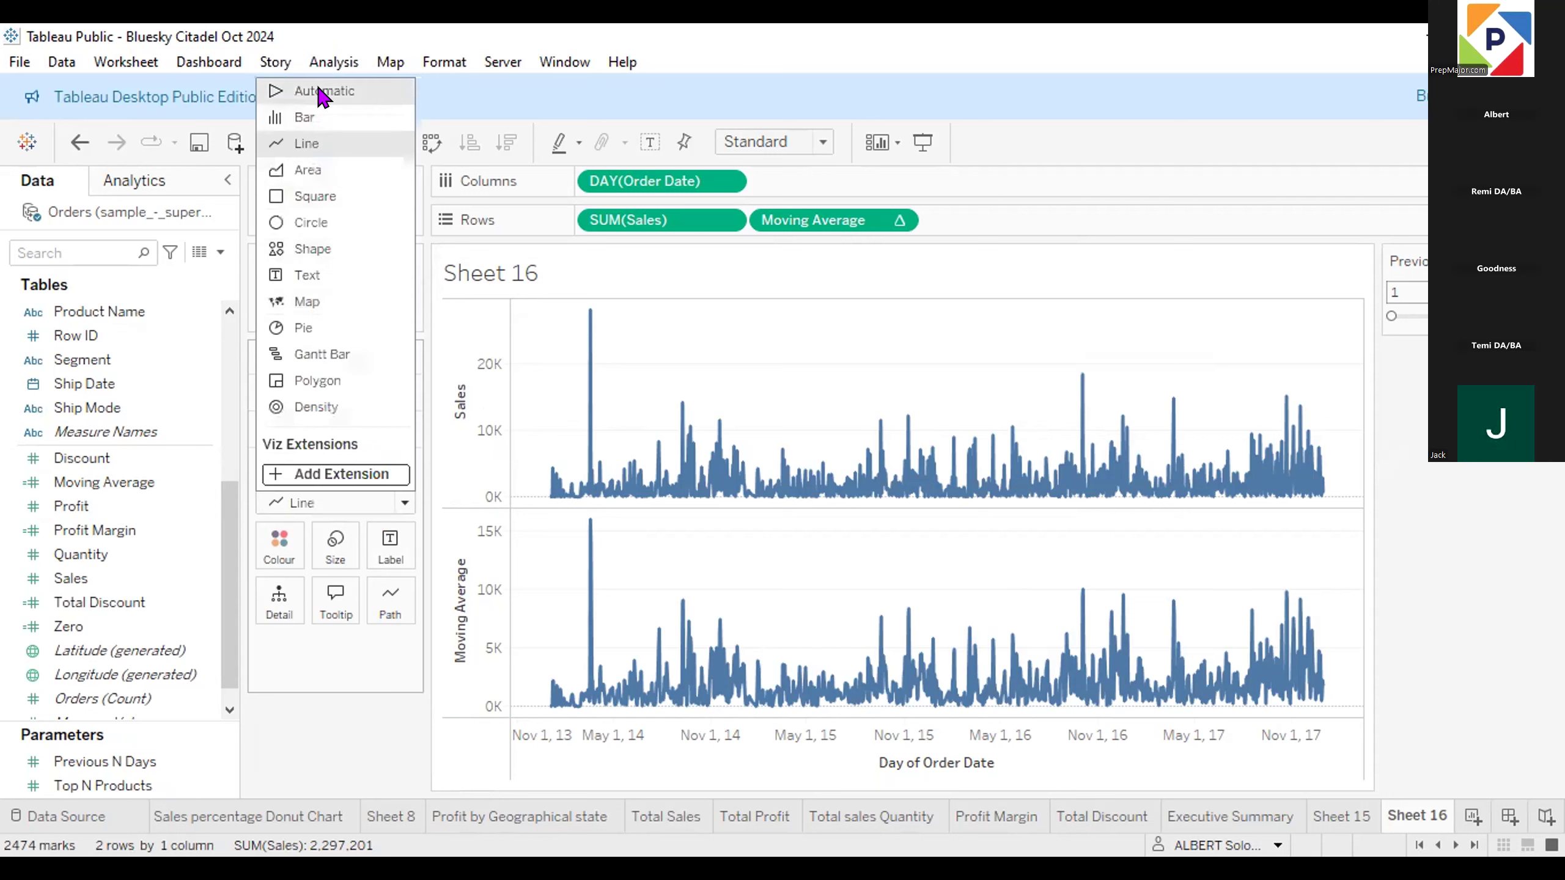
left_click(315, 94)
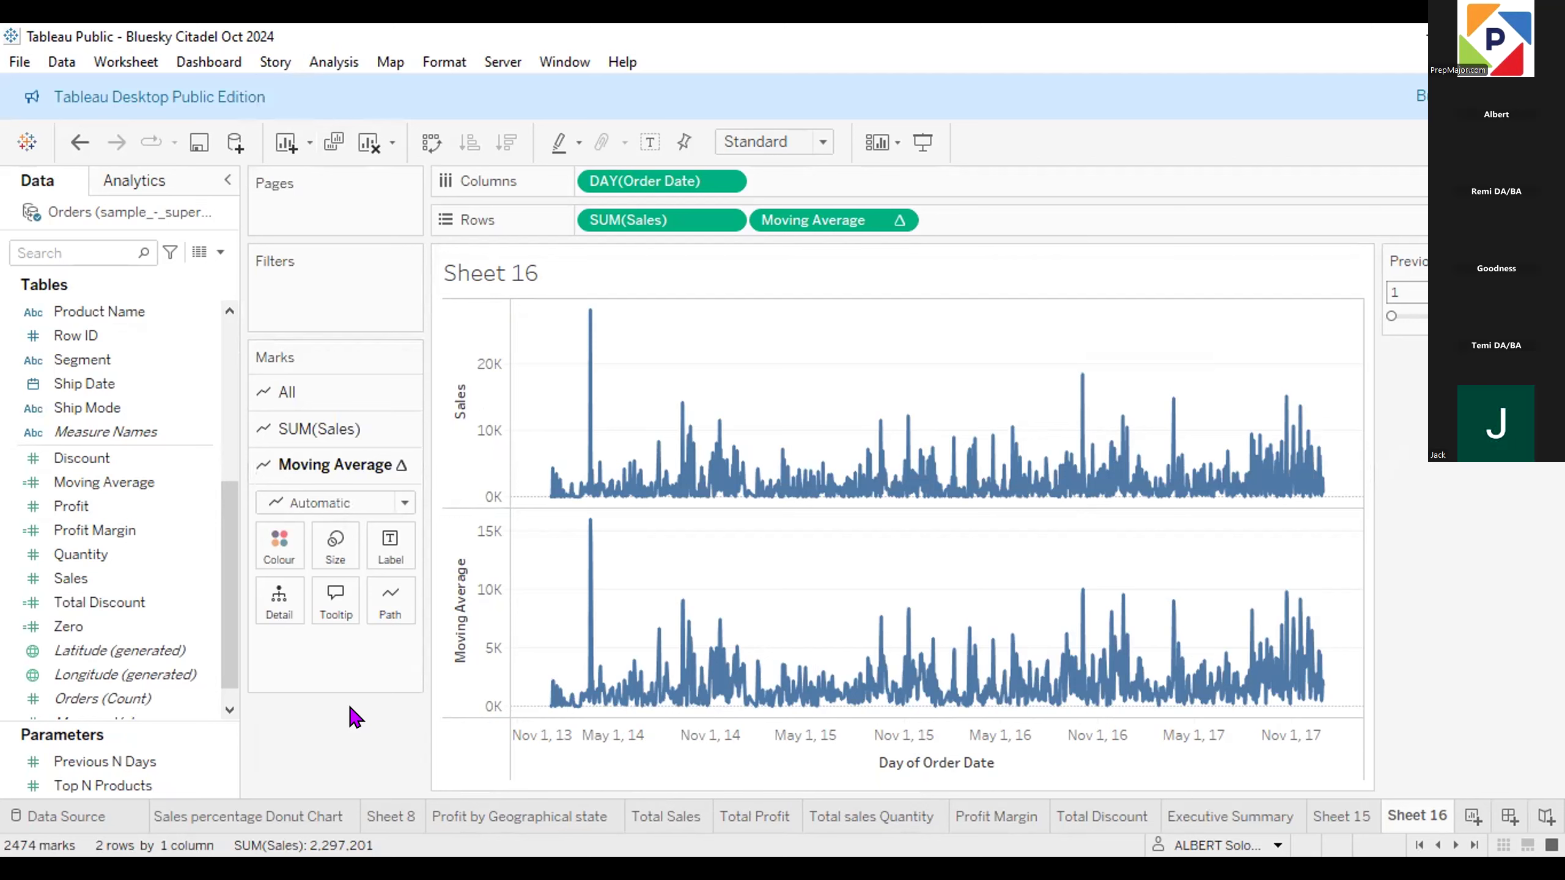
Hide the Previous N Days parameter control on the sheet and show it again.
left_click(164, 762)
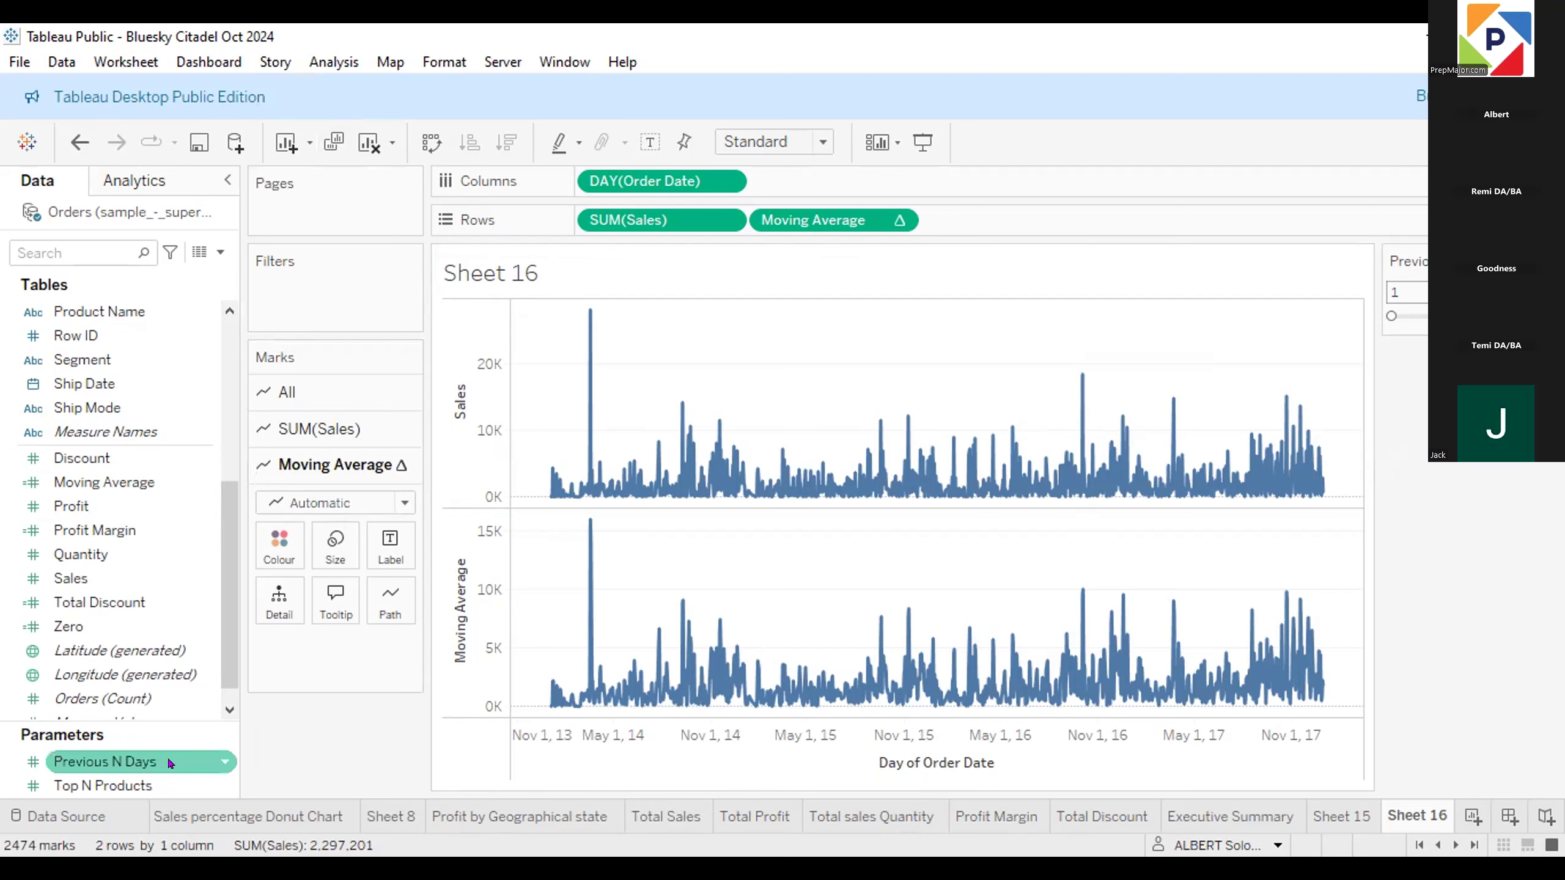
right_click(220, 753)
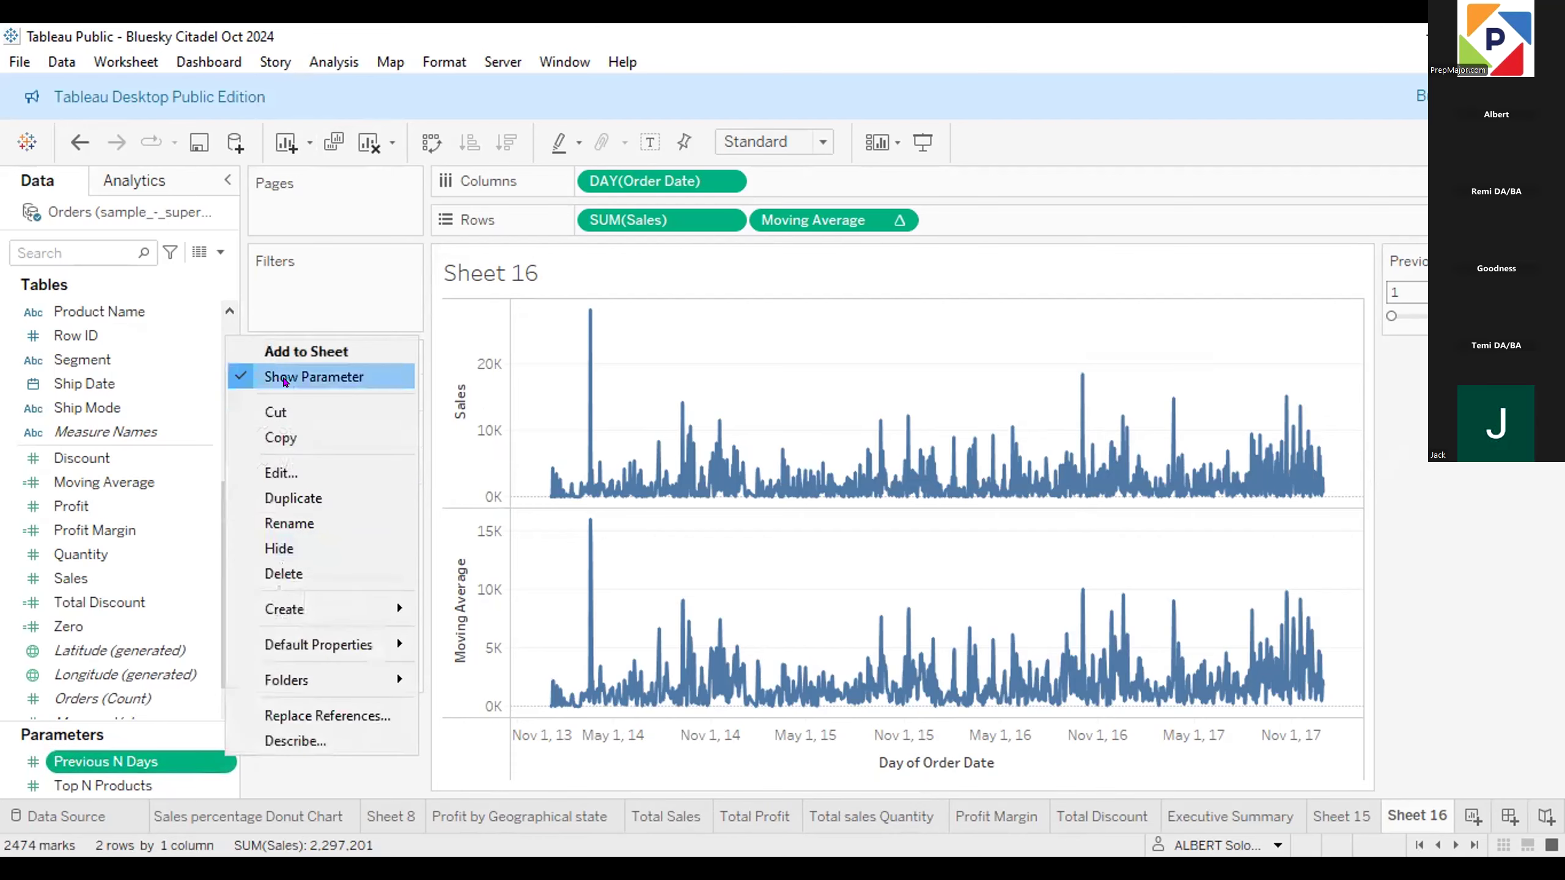
left_click(285, 377)
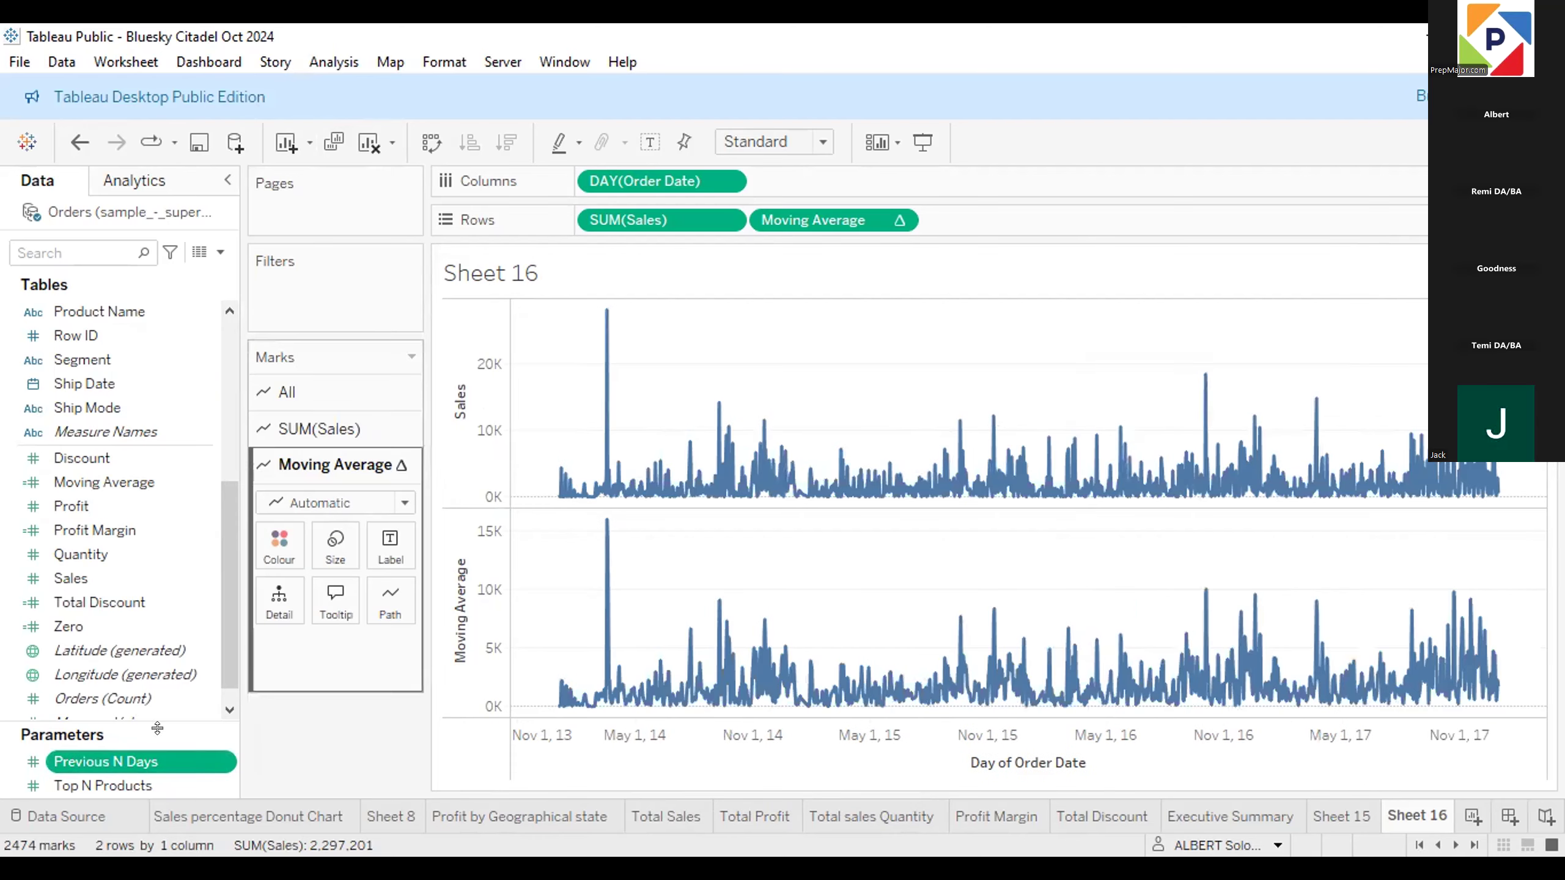
right_click(226, 749)
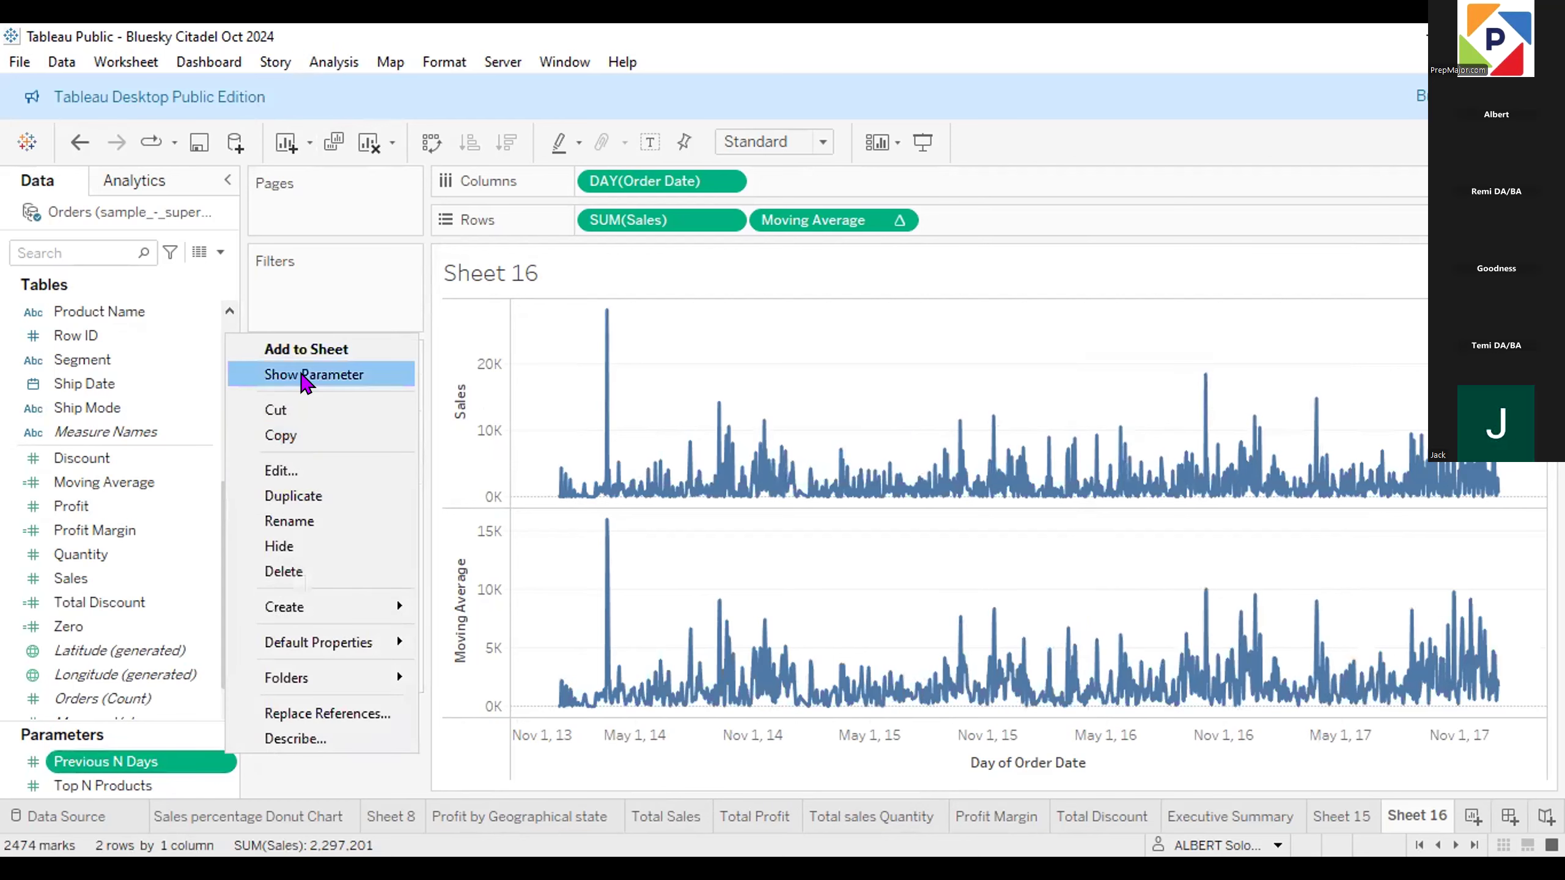
left_click(306, 376)
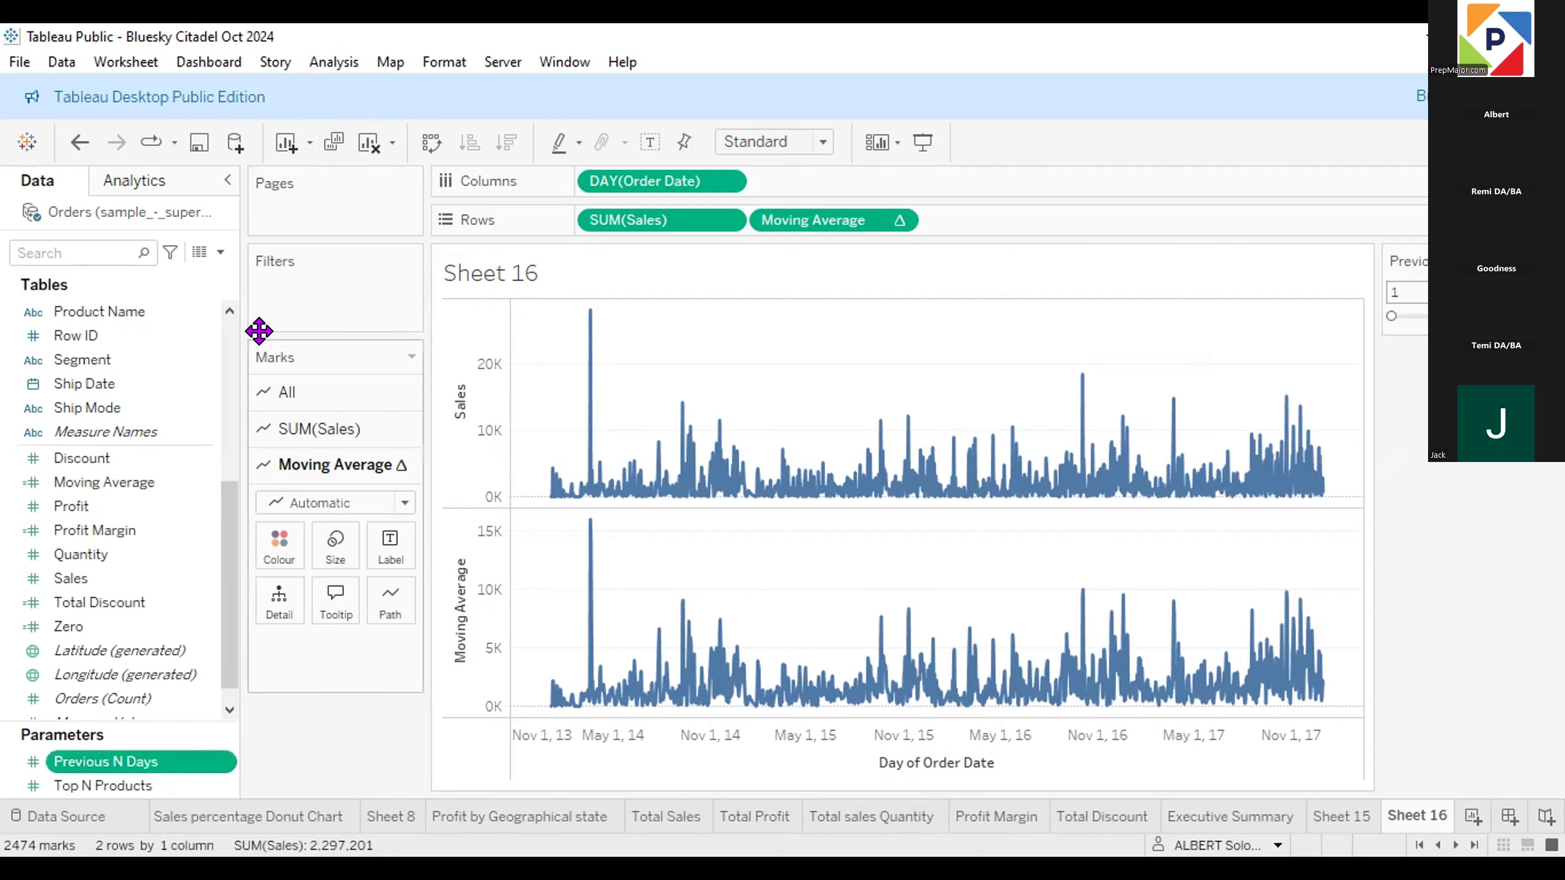
Edit the Moving Average calculation, replacing the parameter with 2 so the formula reads WINDOW_AVG(SUM([Sales]), -2, 0).
left_click(137, 482)
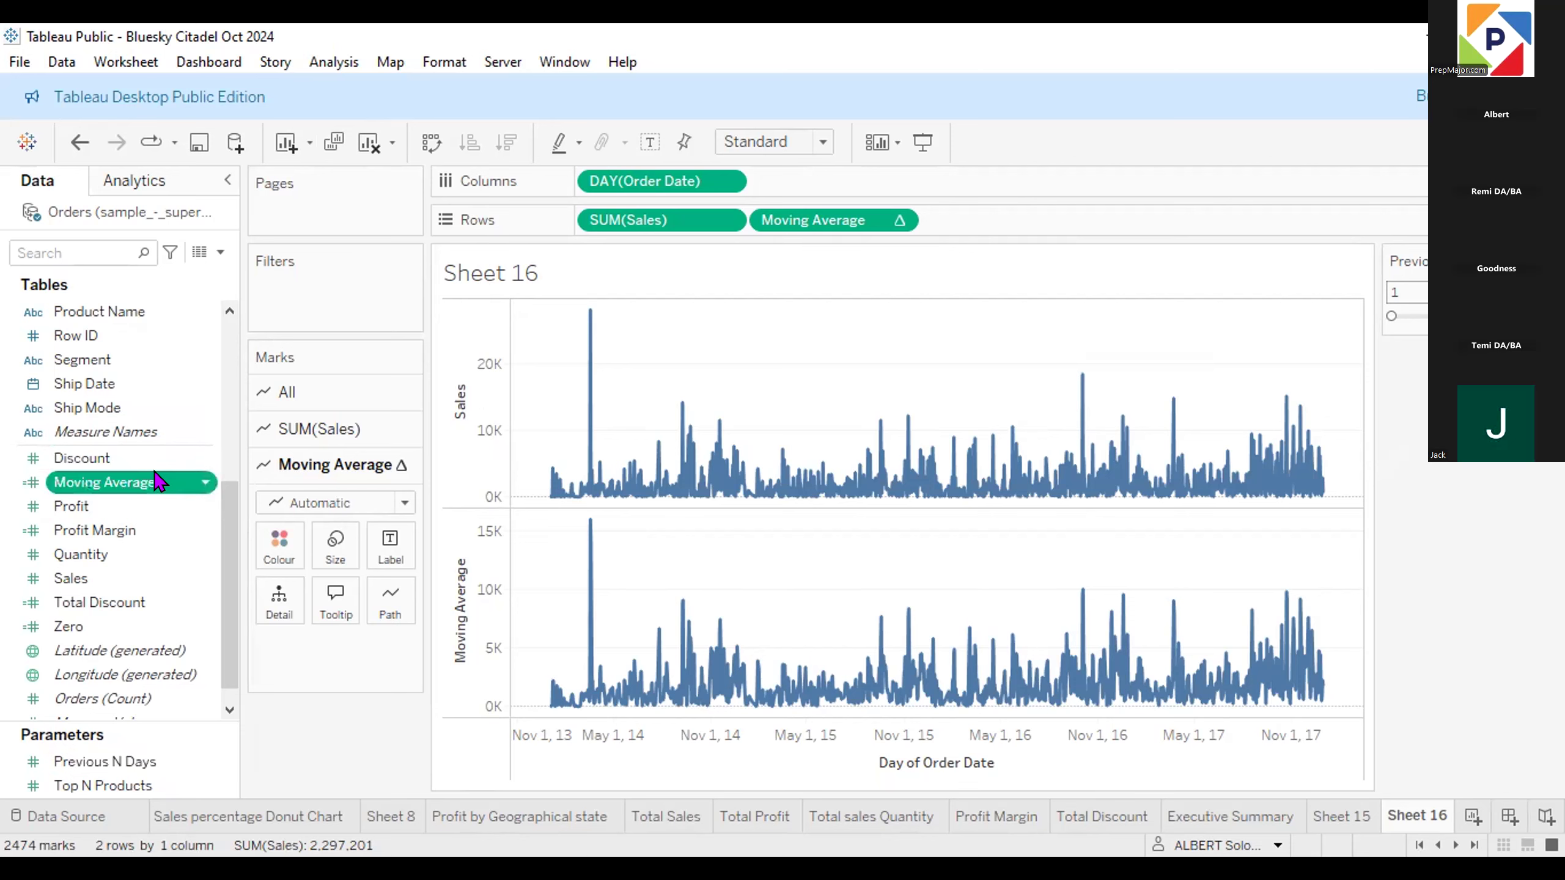
left_click(199, 482)
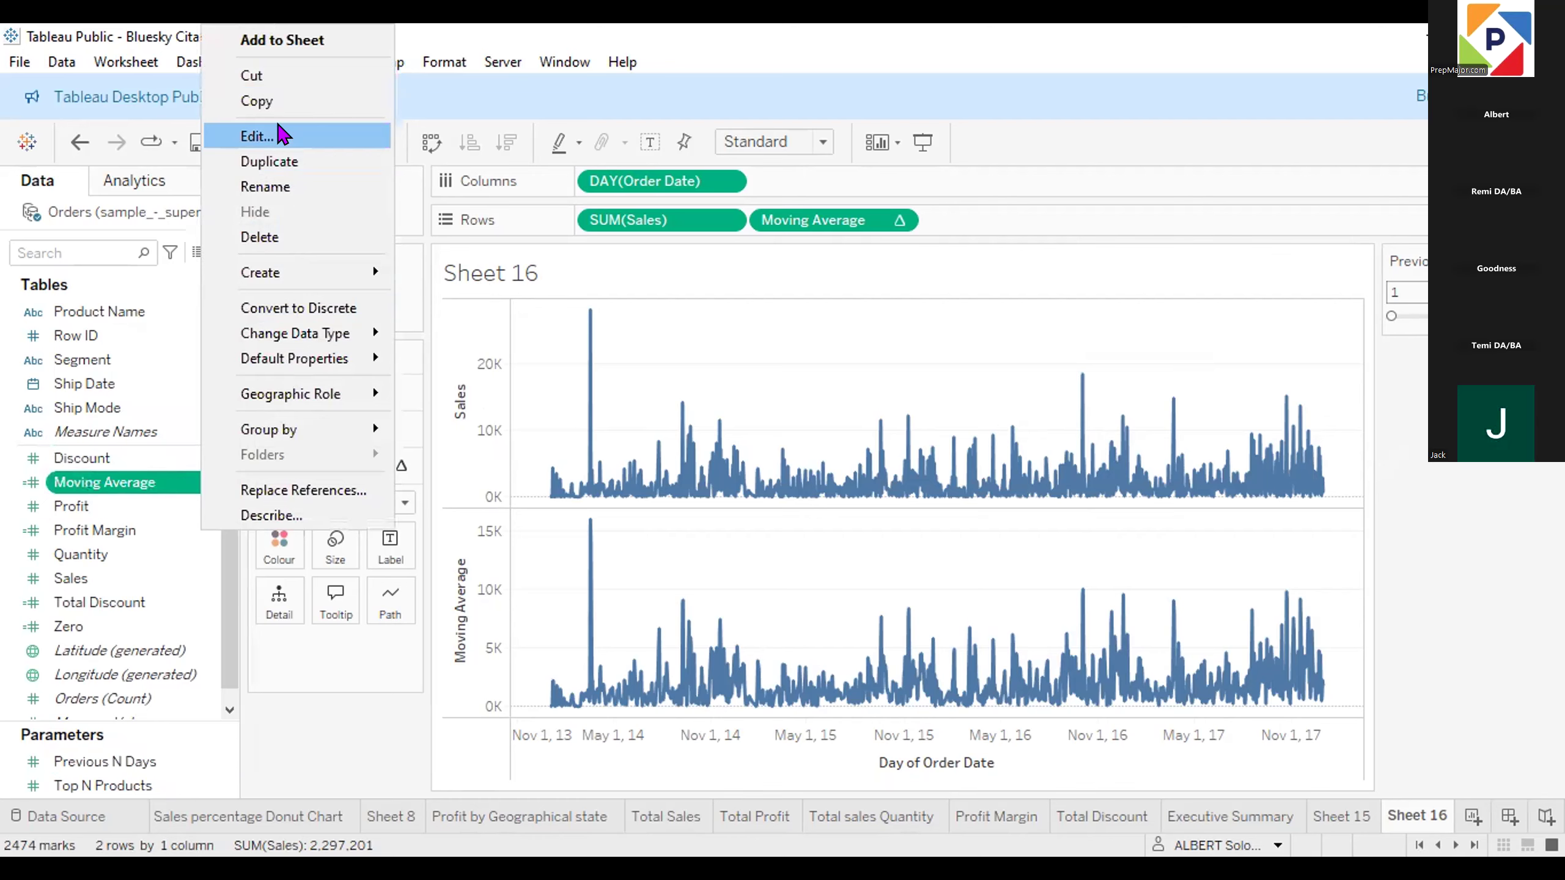
left_click(265, 136)
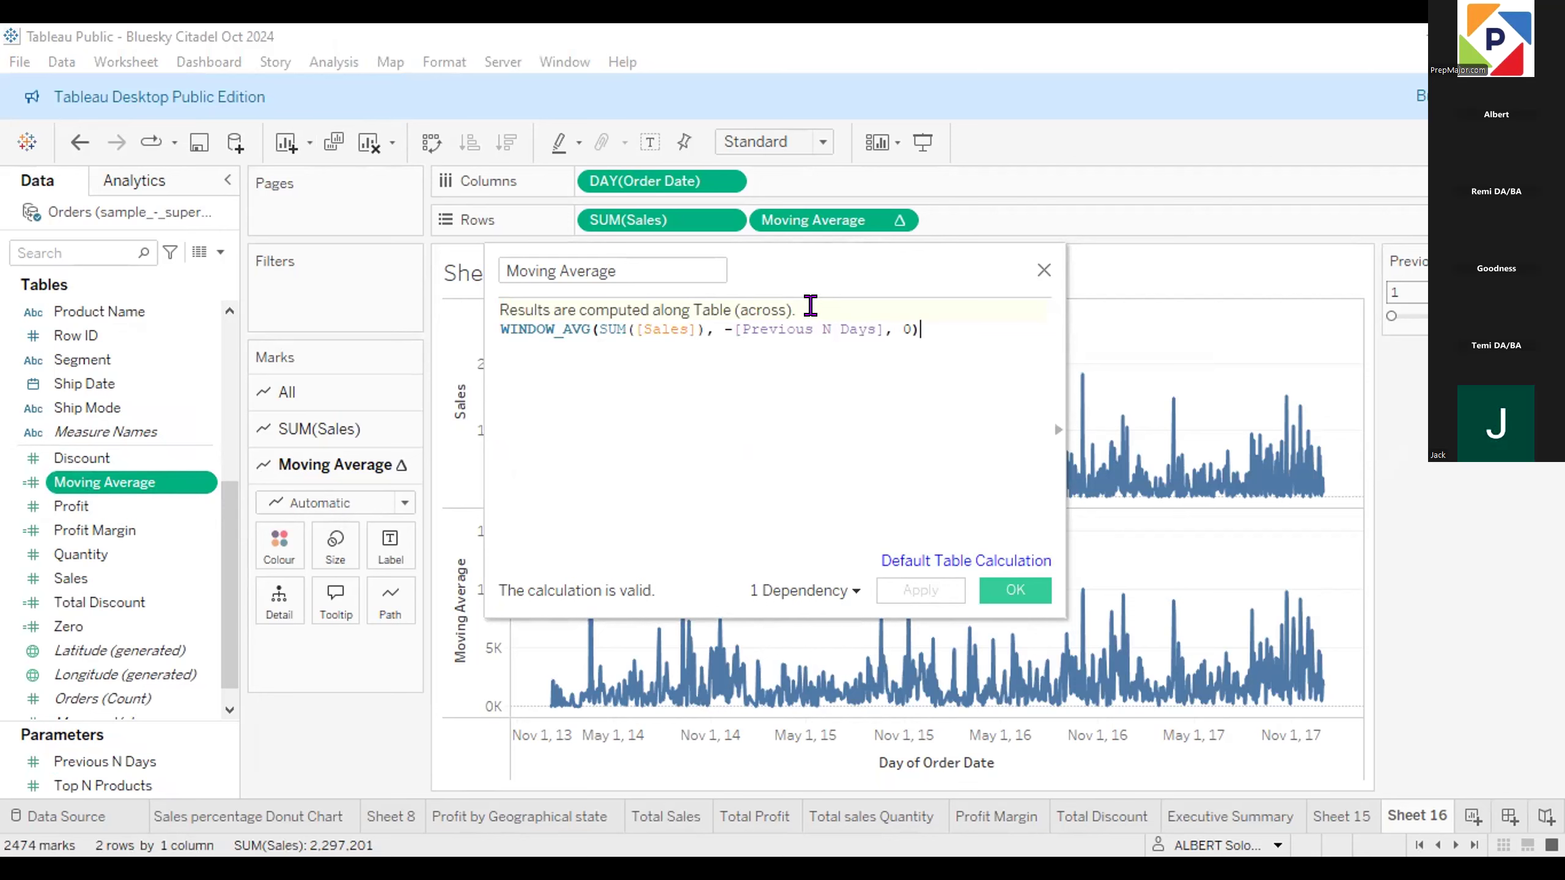
double_click(822, 303)
key("BackSpace")
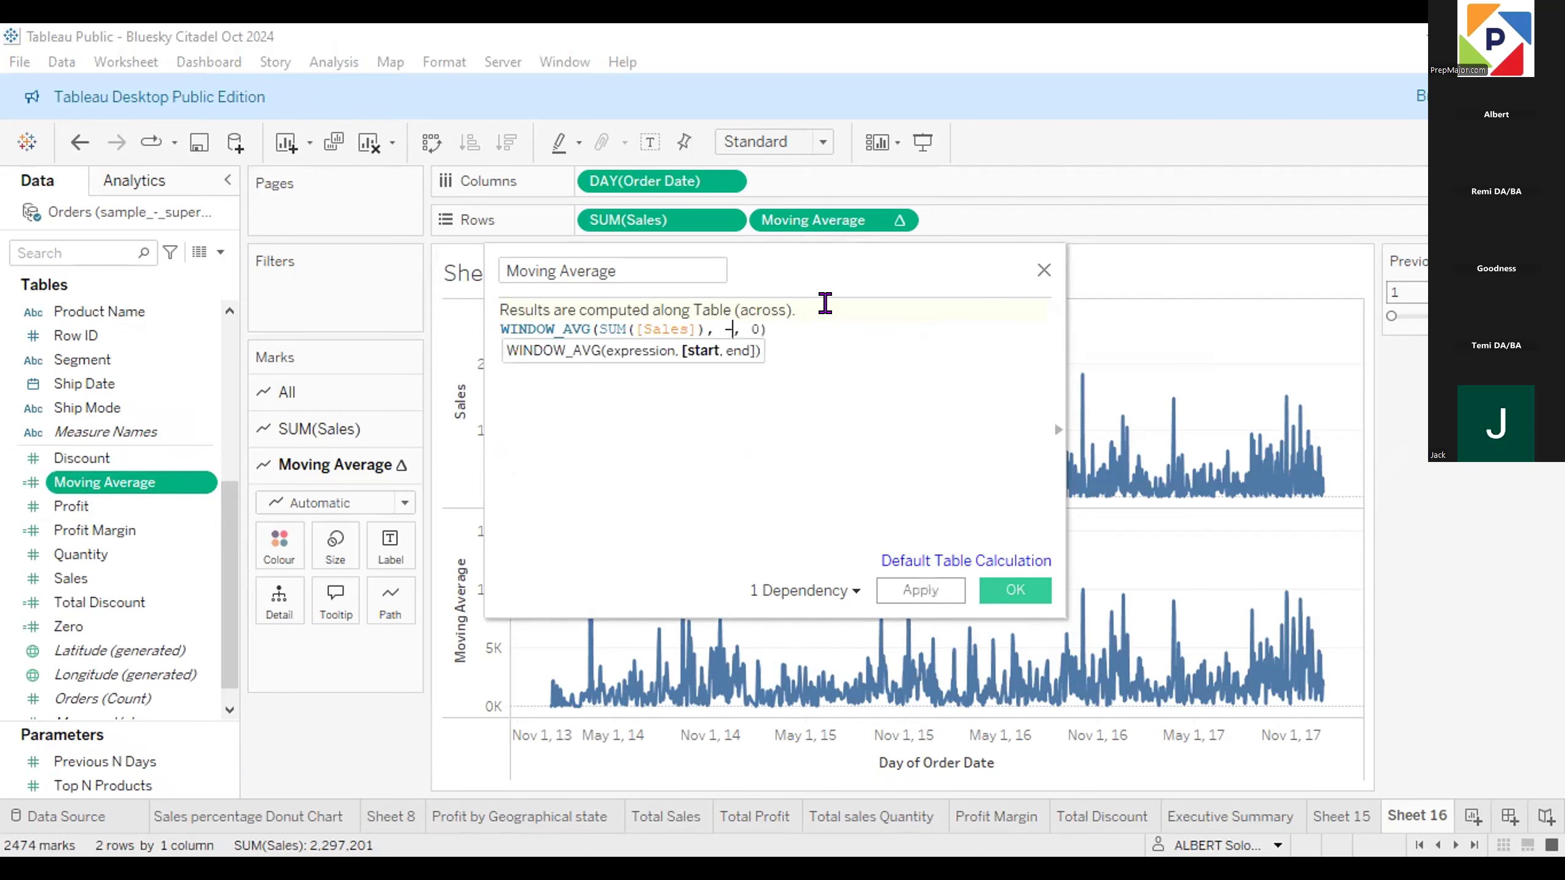
type("2")
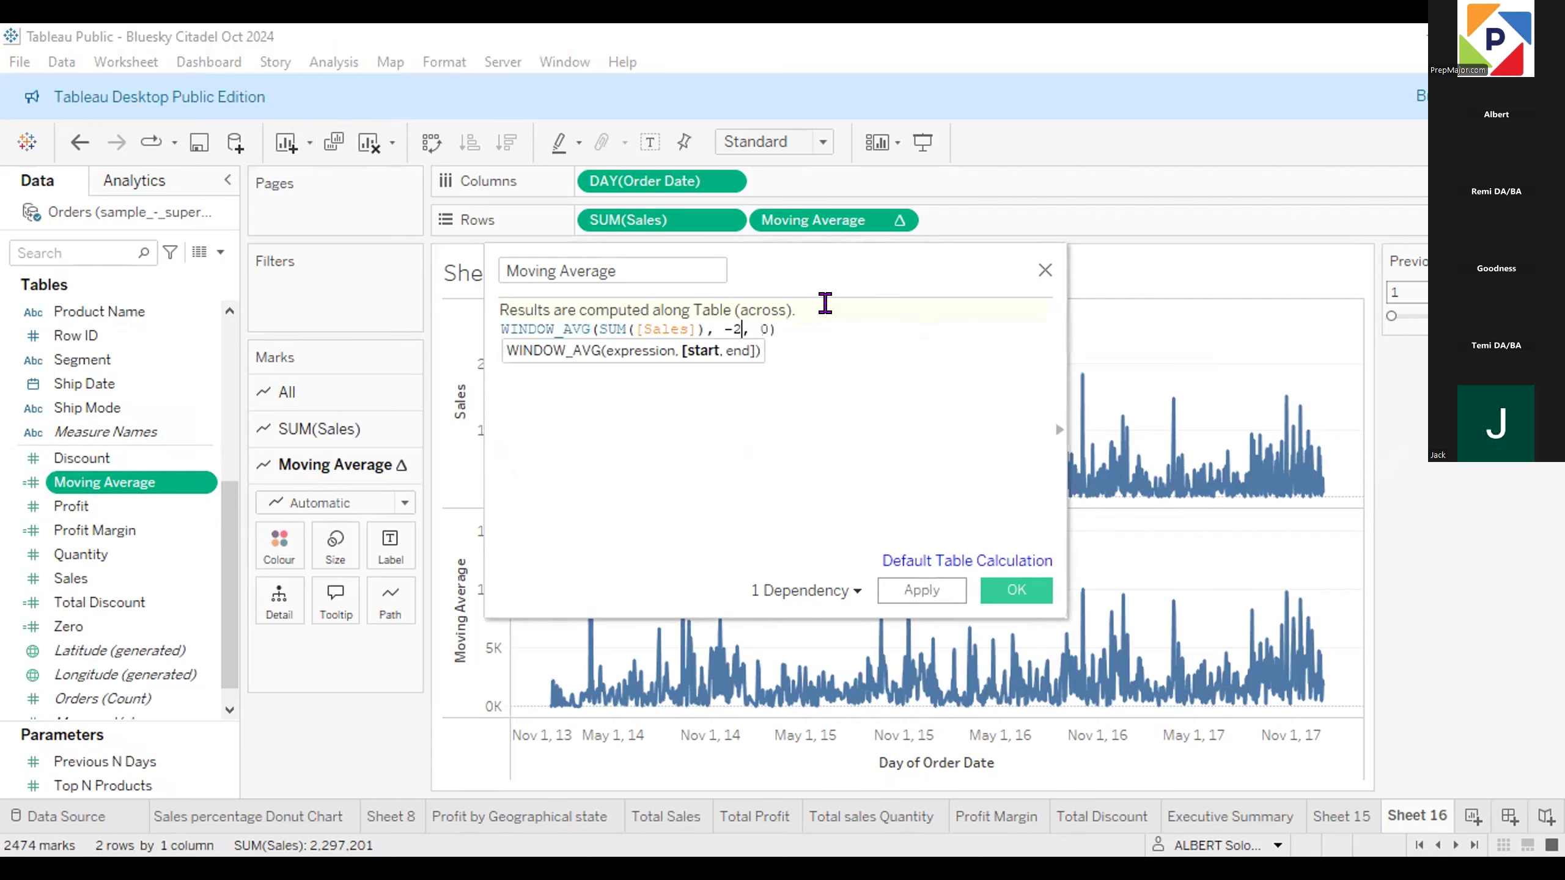
key("Return")
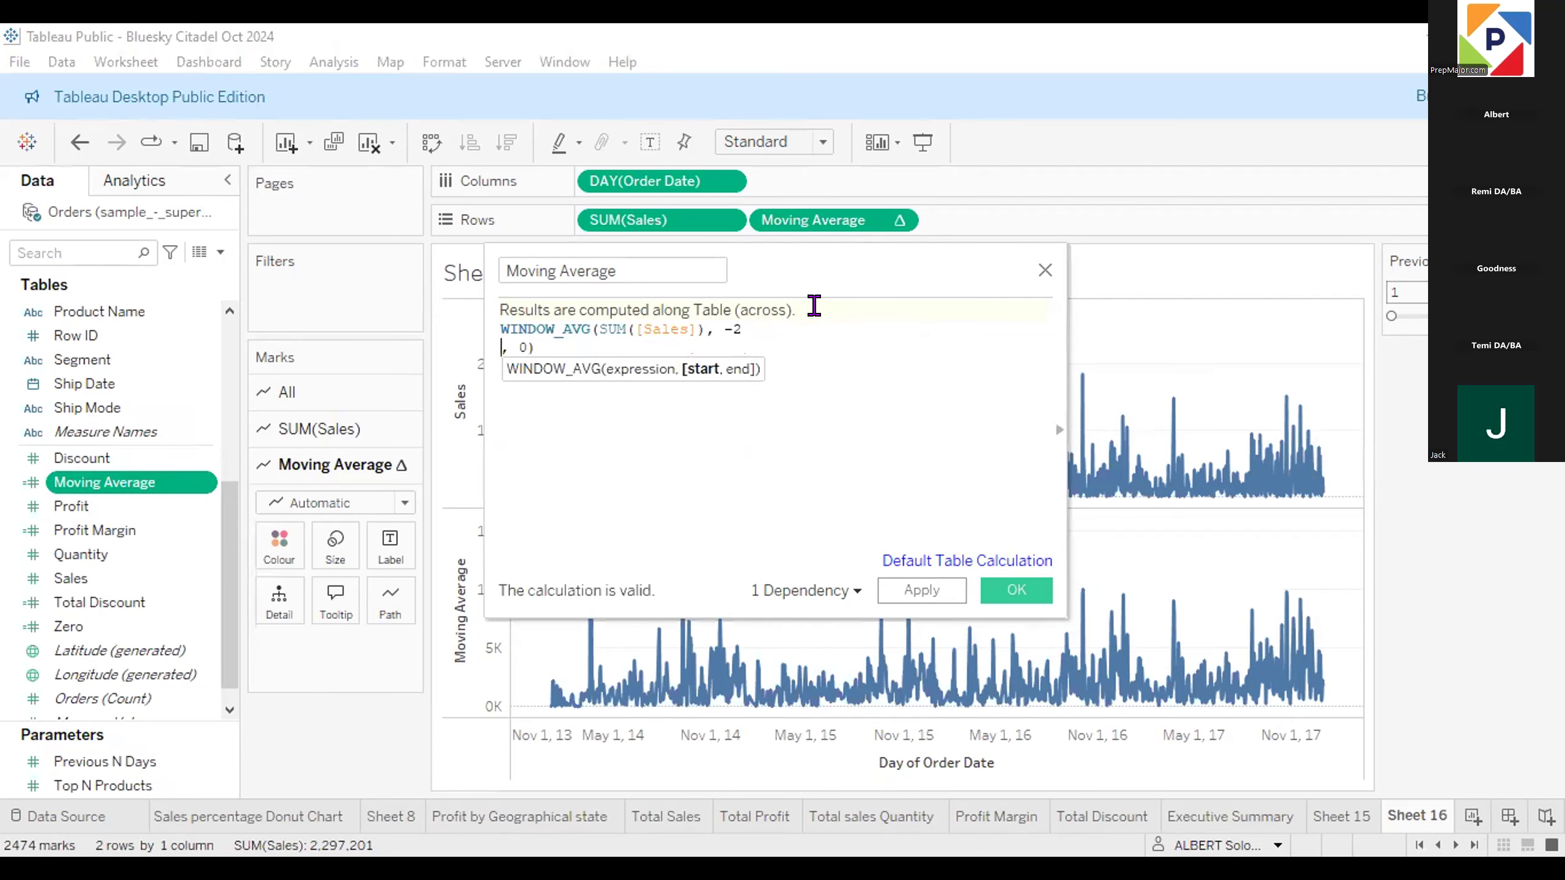
key("BackSpace")
Replace the 2 with the Previous N Days parameter, giving WINDOW_AVG(SUM([Sales]), -[Previous N Days], 0), and apply the formula.
key("BackSpace")
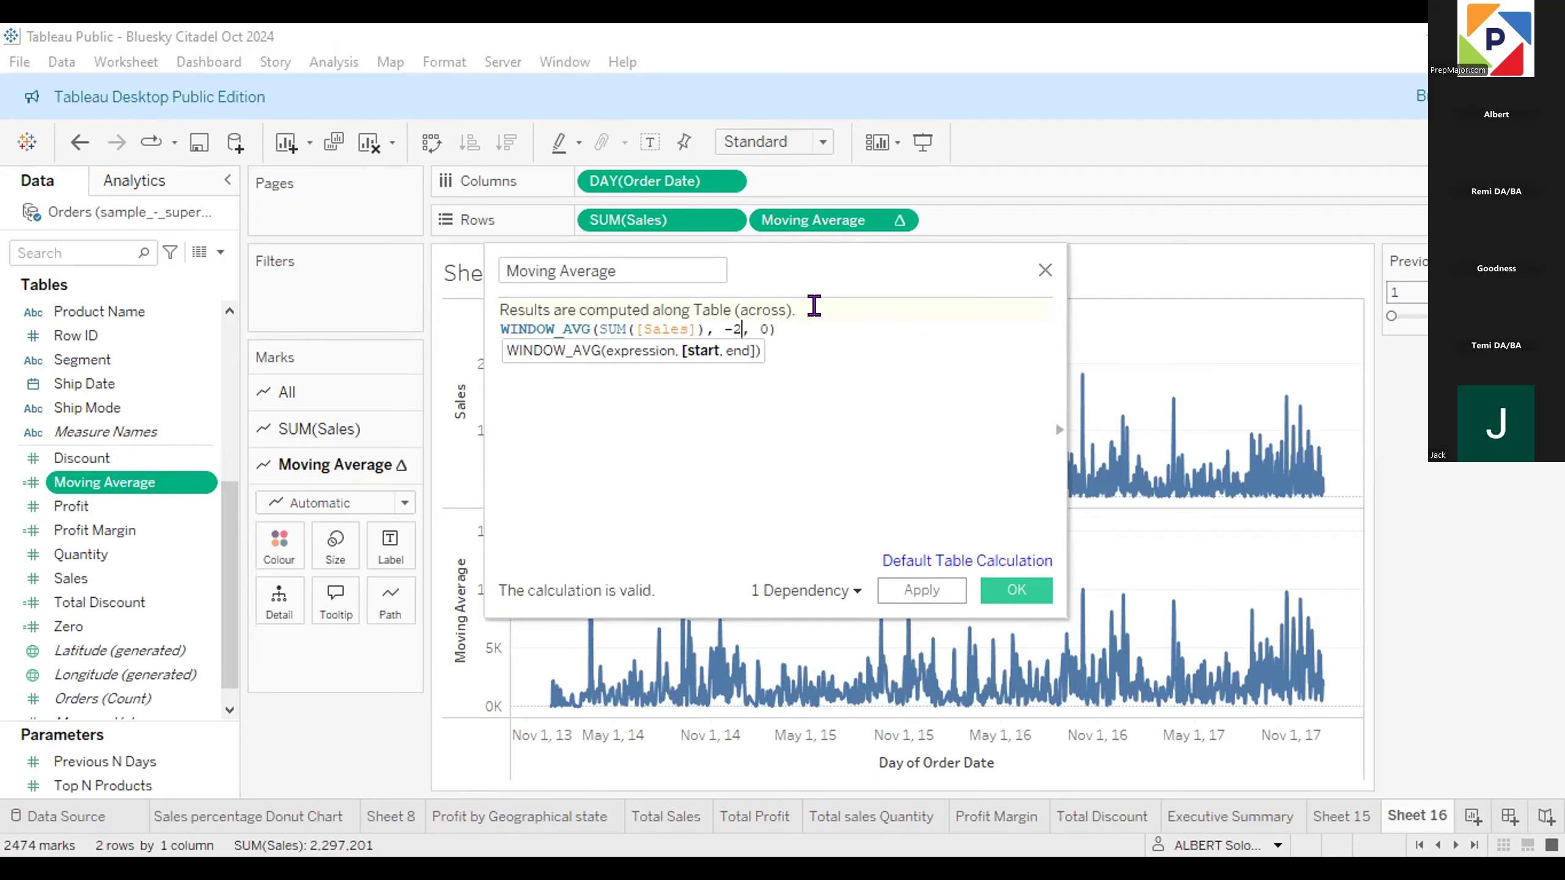
type("p")
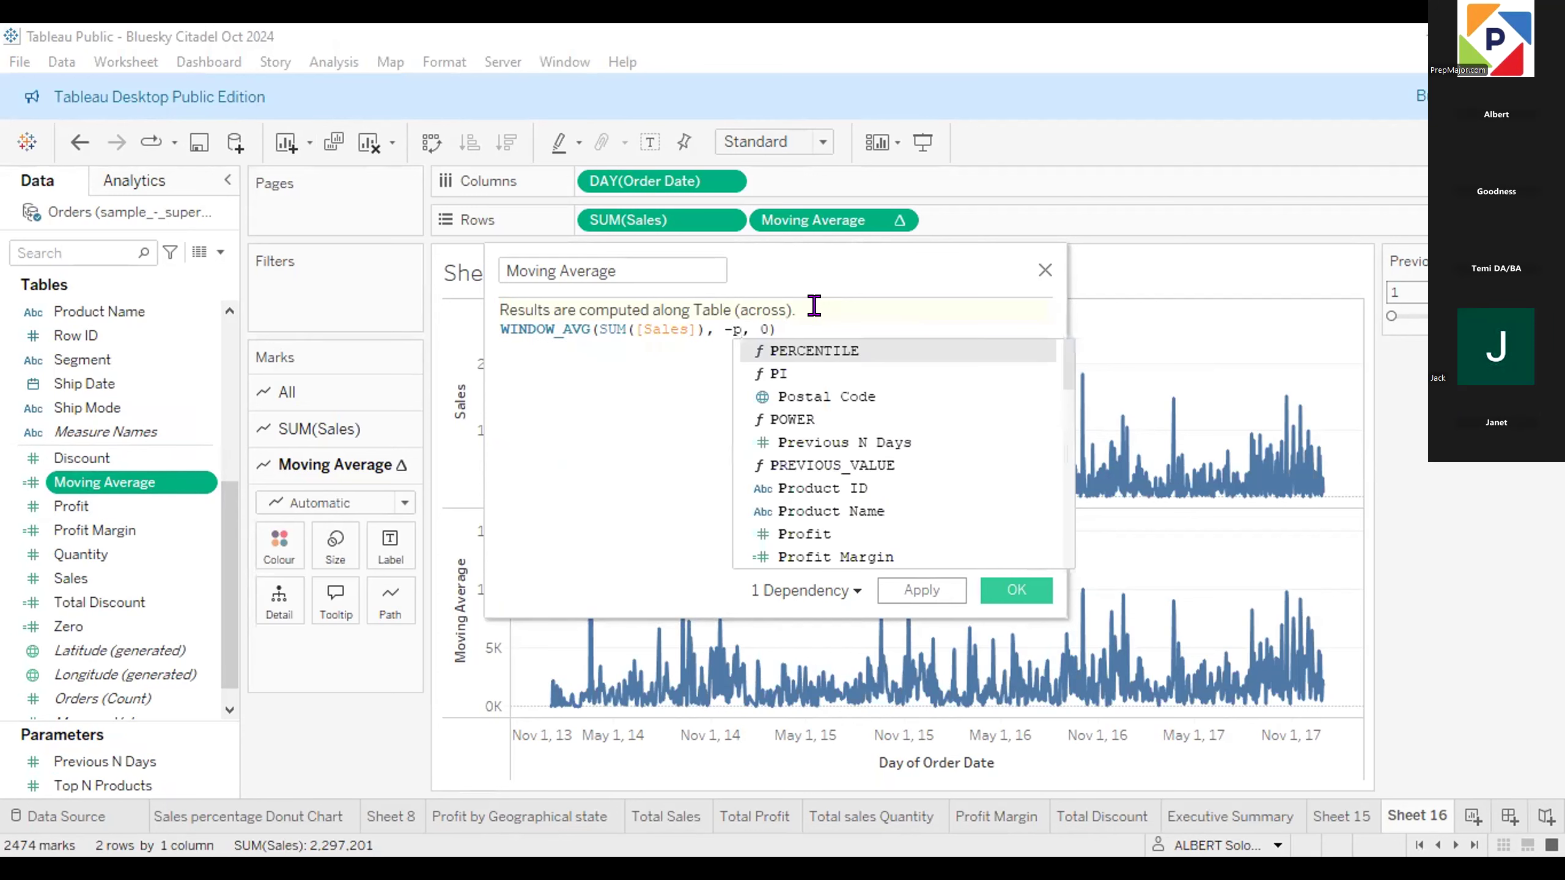
type("rev")
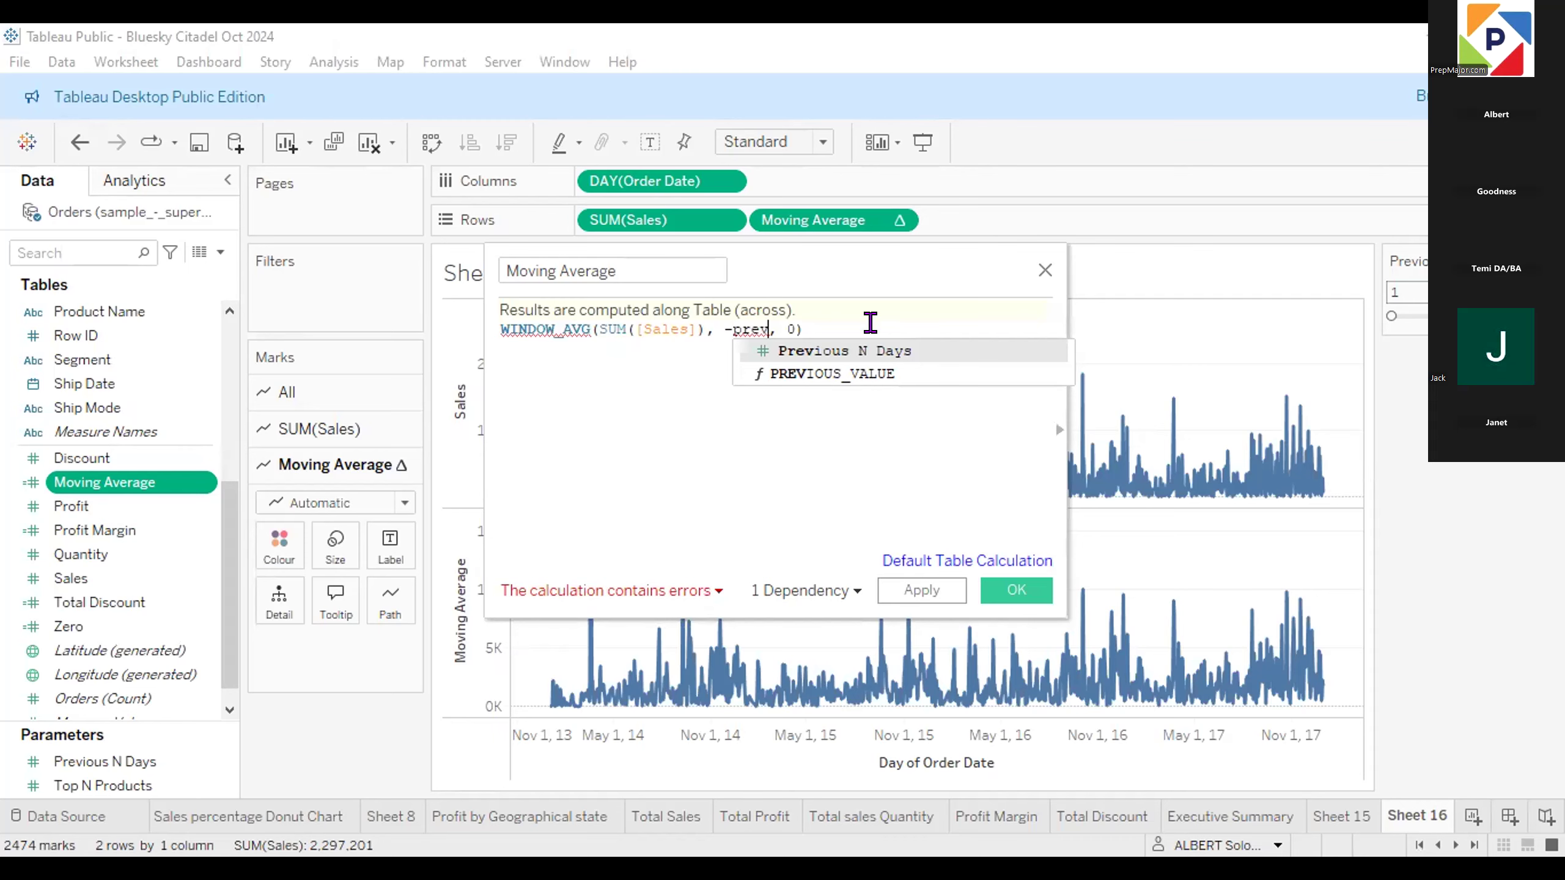
key("Return")
left_click(939, 585)
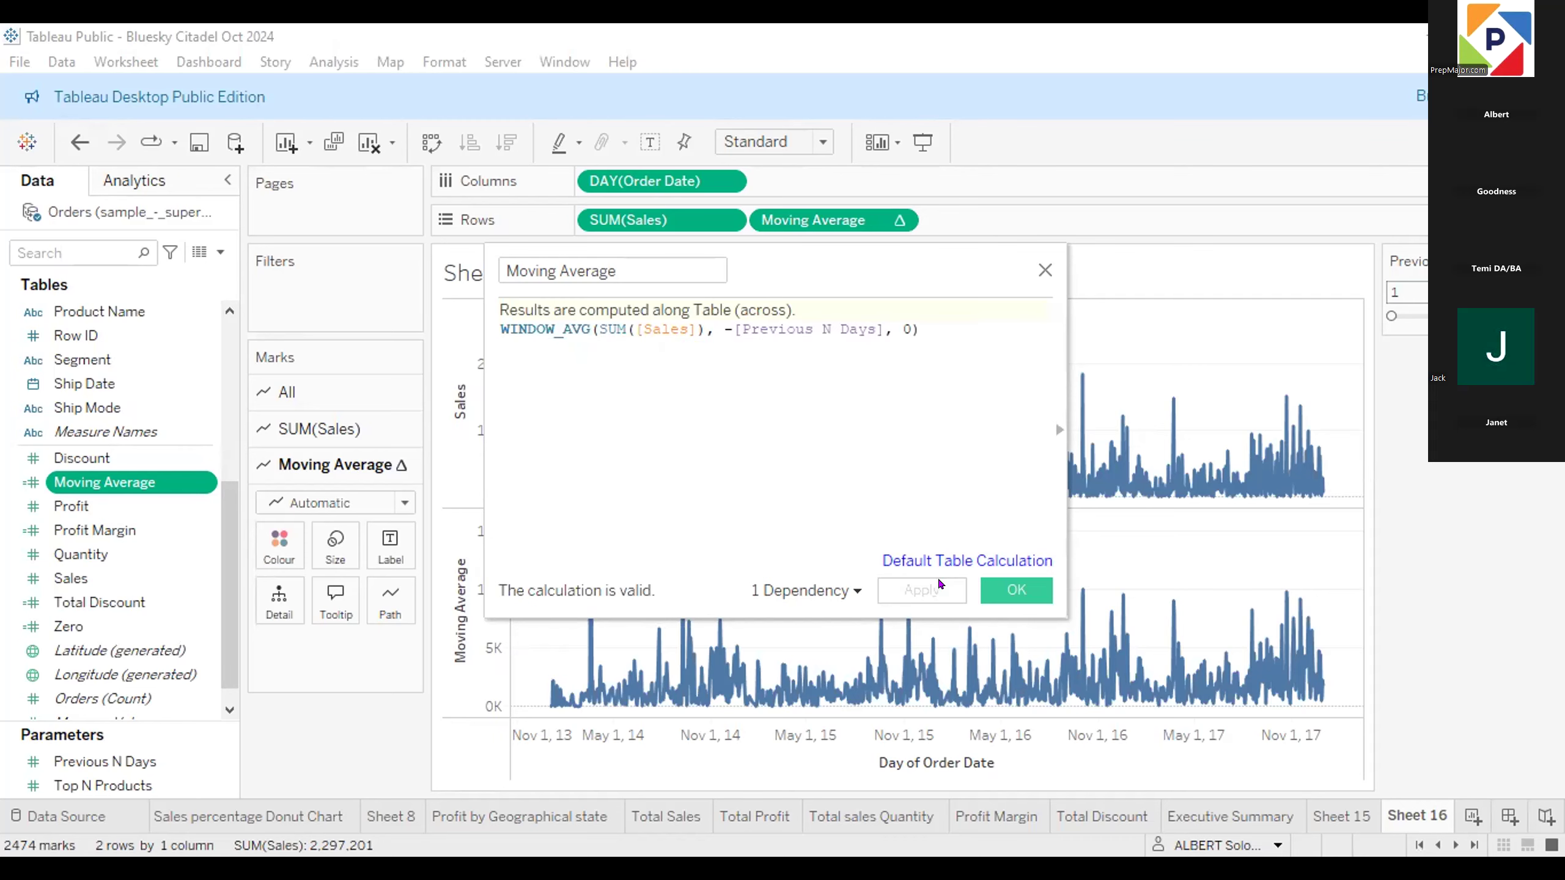
Accept the calculation, then remove the Moving Average field from Rows and add it back after SUM(Sales).
left_click(1013, 592)
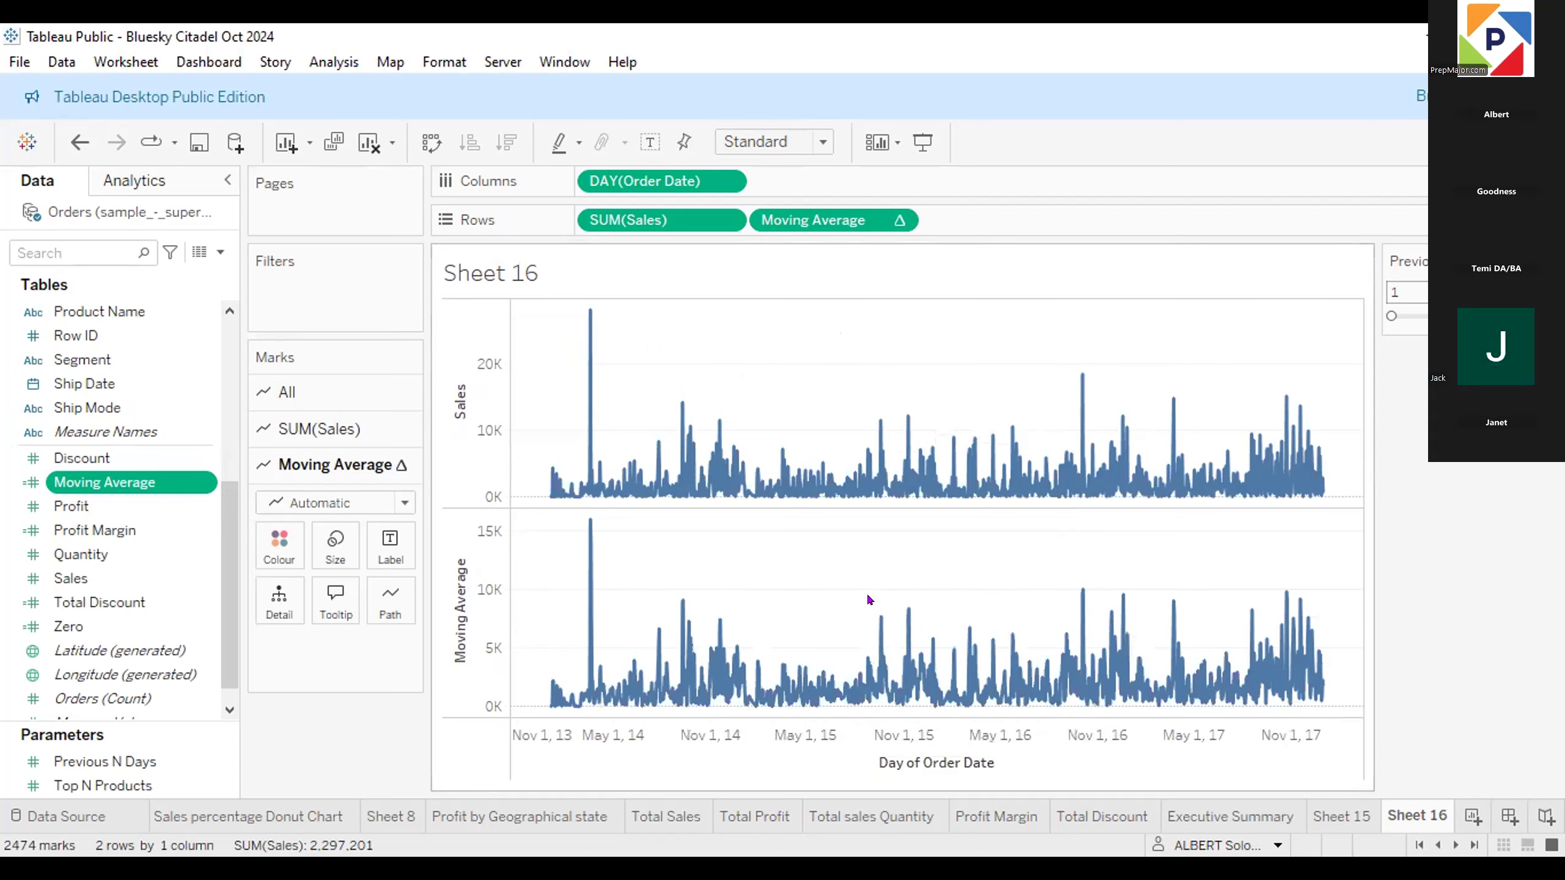
left_click(661, 217)
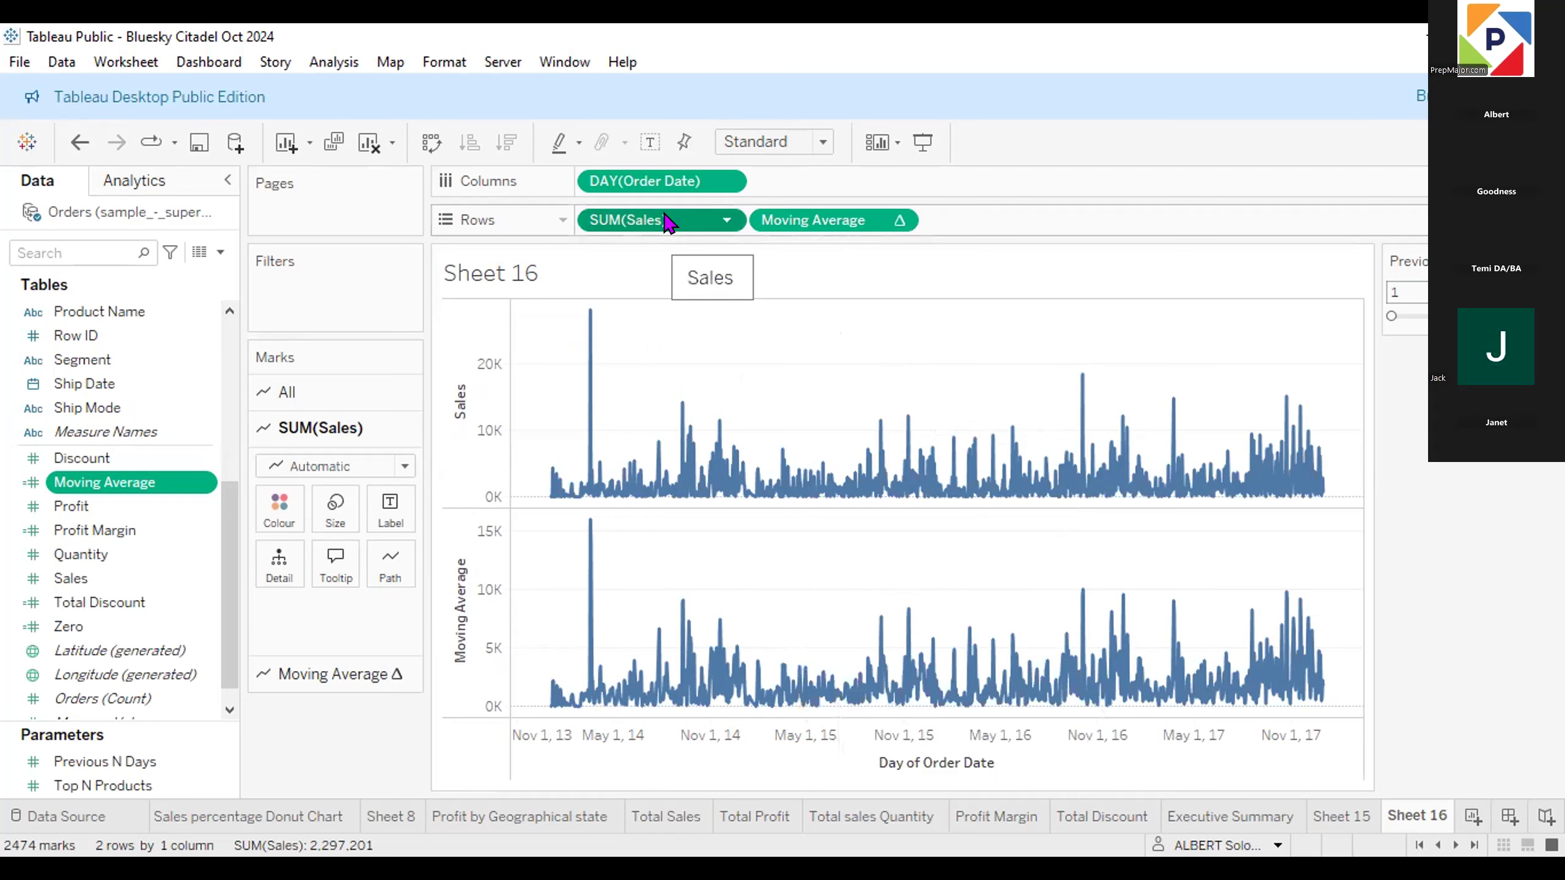
left_click(830, 221)
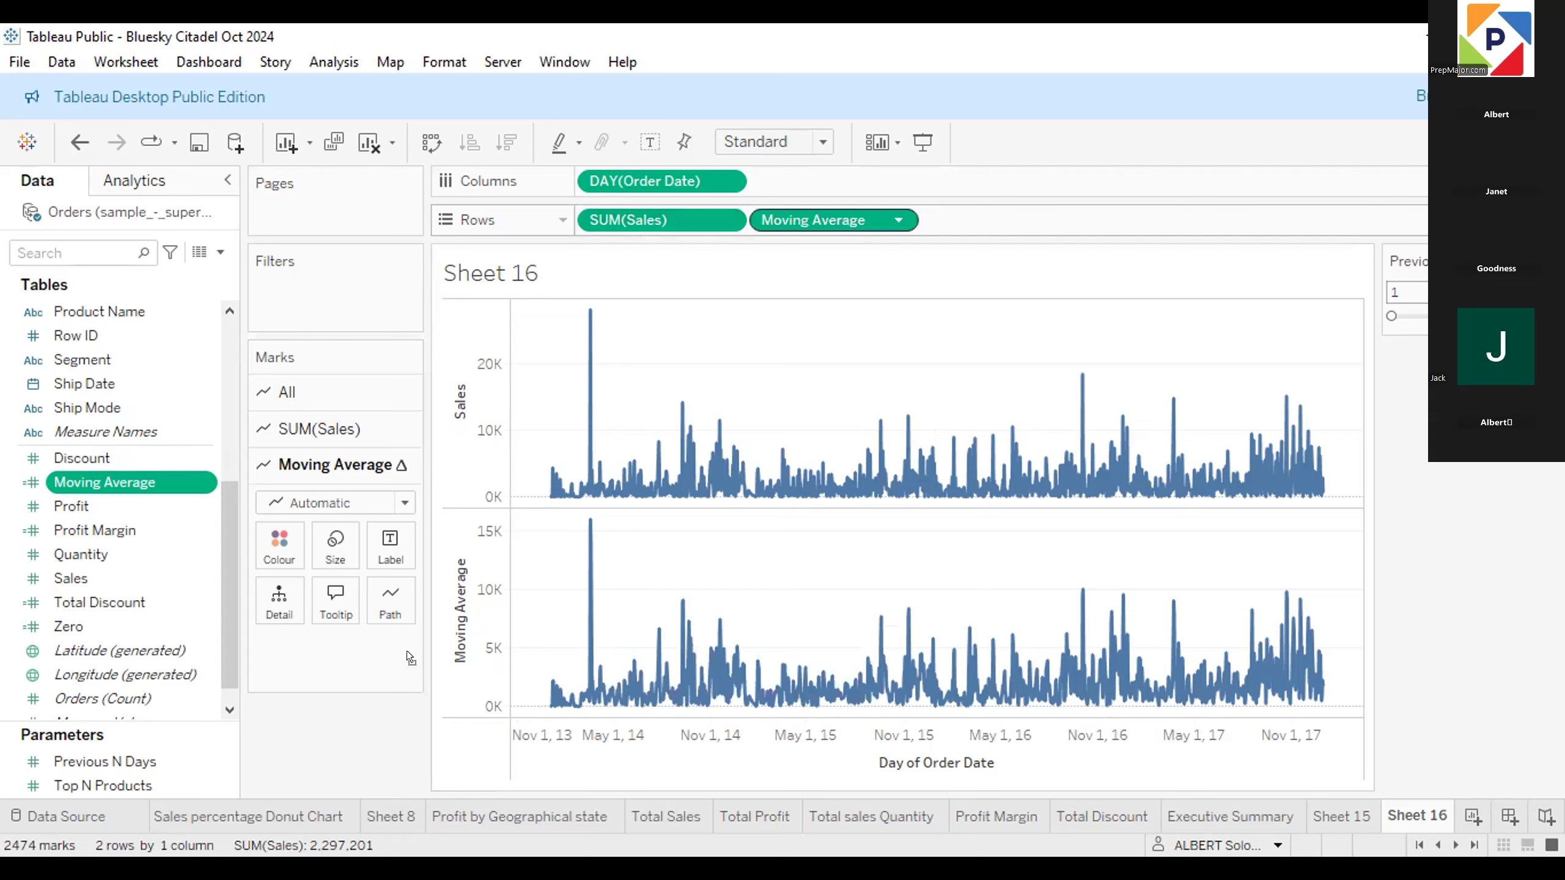
key("Delete")
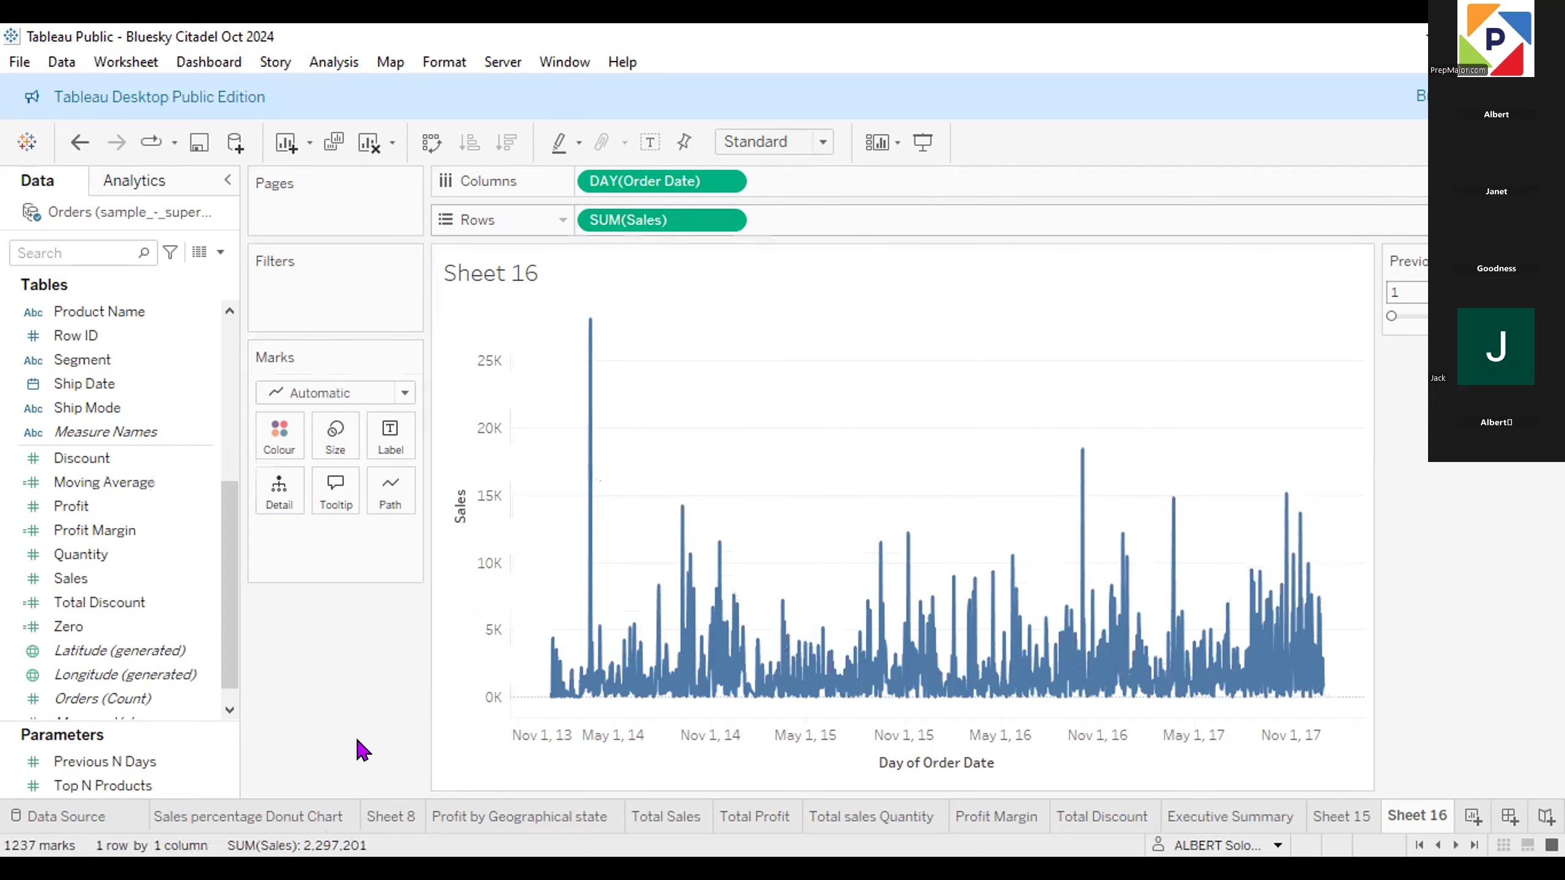
left_click_drag(87, 483, 812, 327)
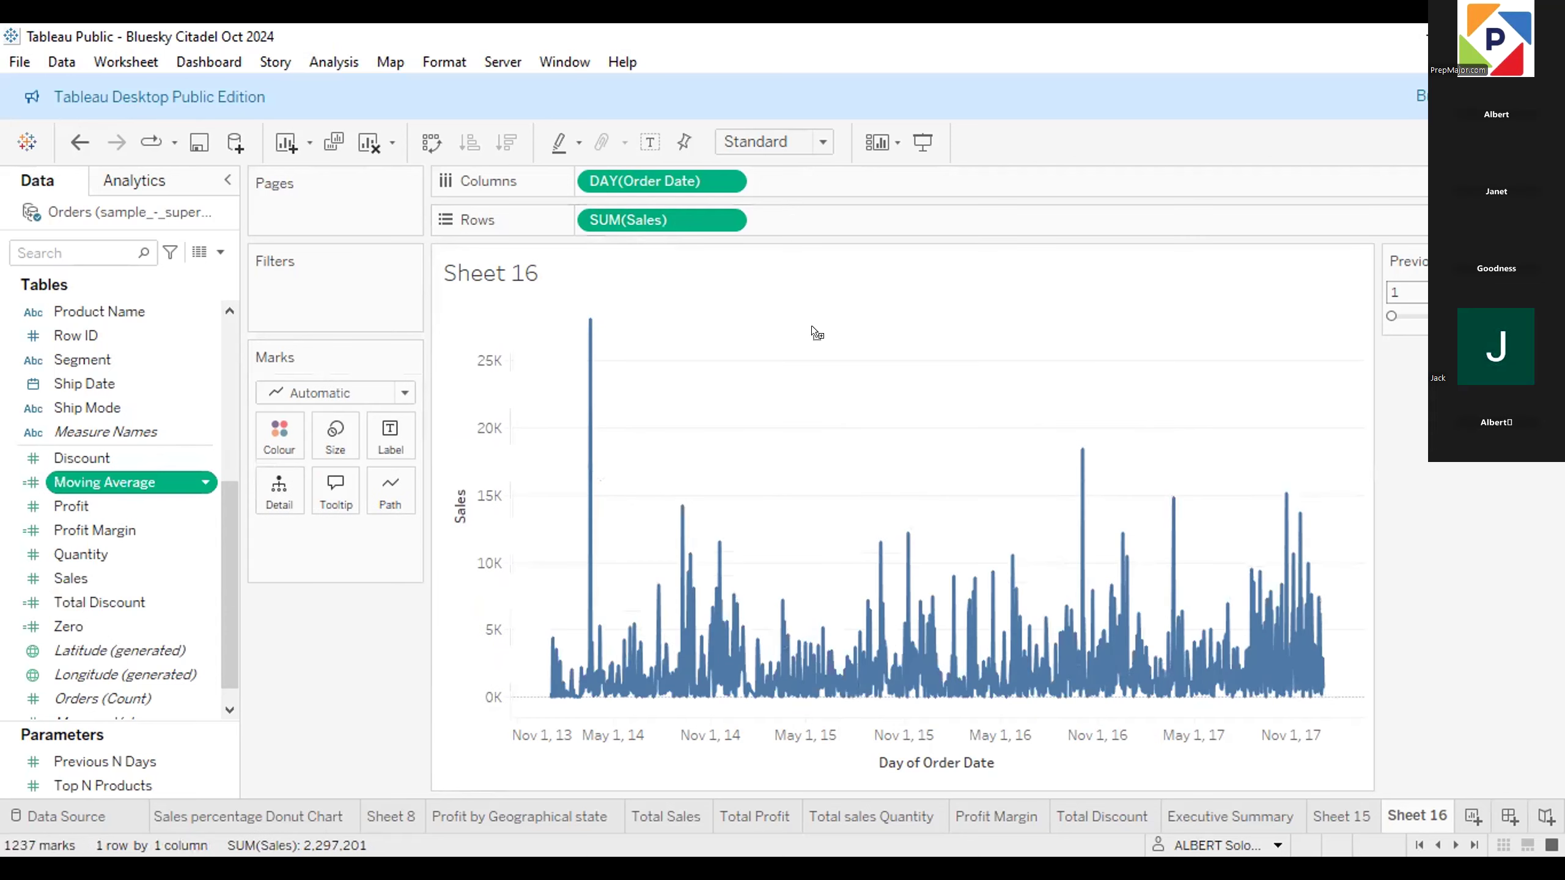
left_click_drag(815, 214, 816, 220)
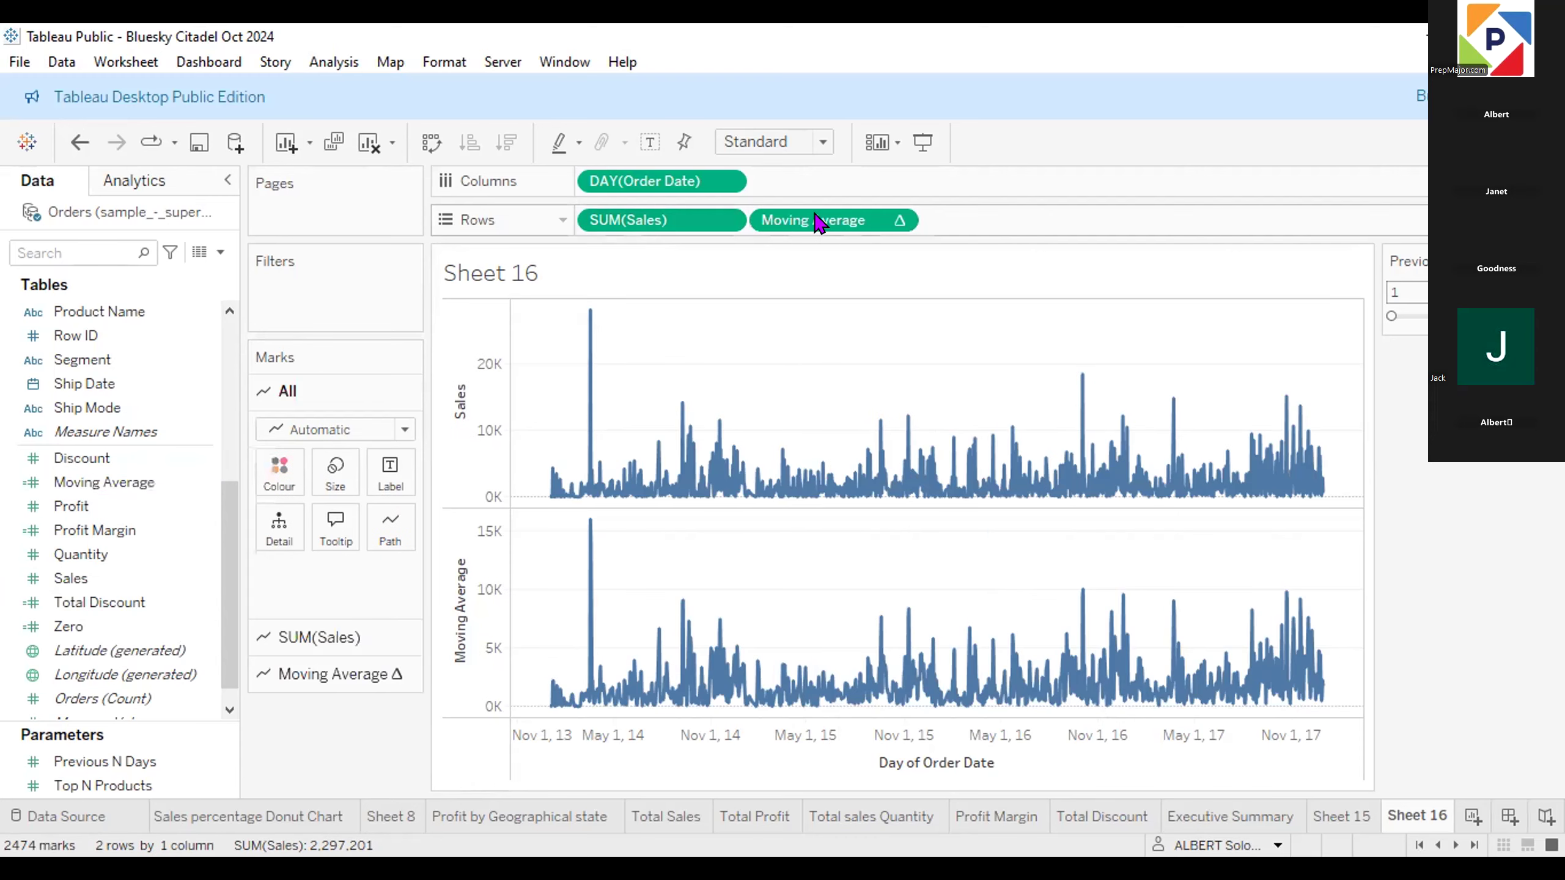
Examine the table calculation settings of the Moving Average field in Rows, leaving them as they are.
left_click(122, 481)
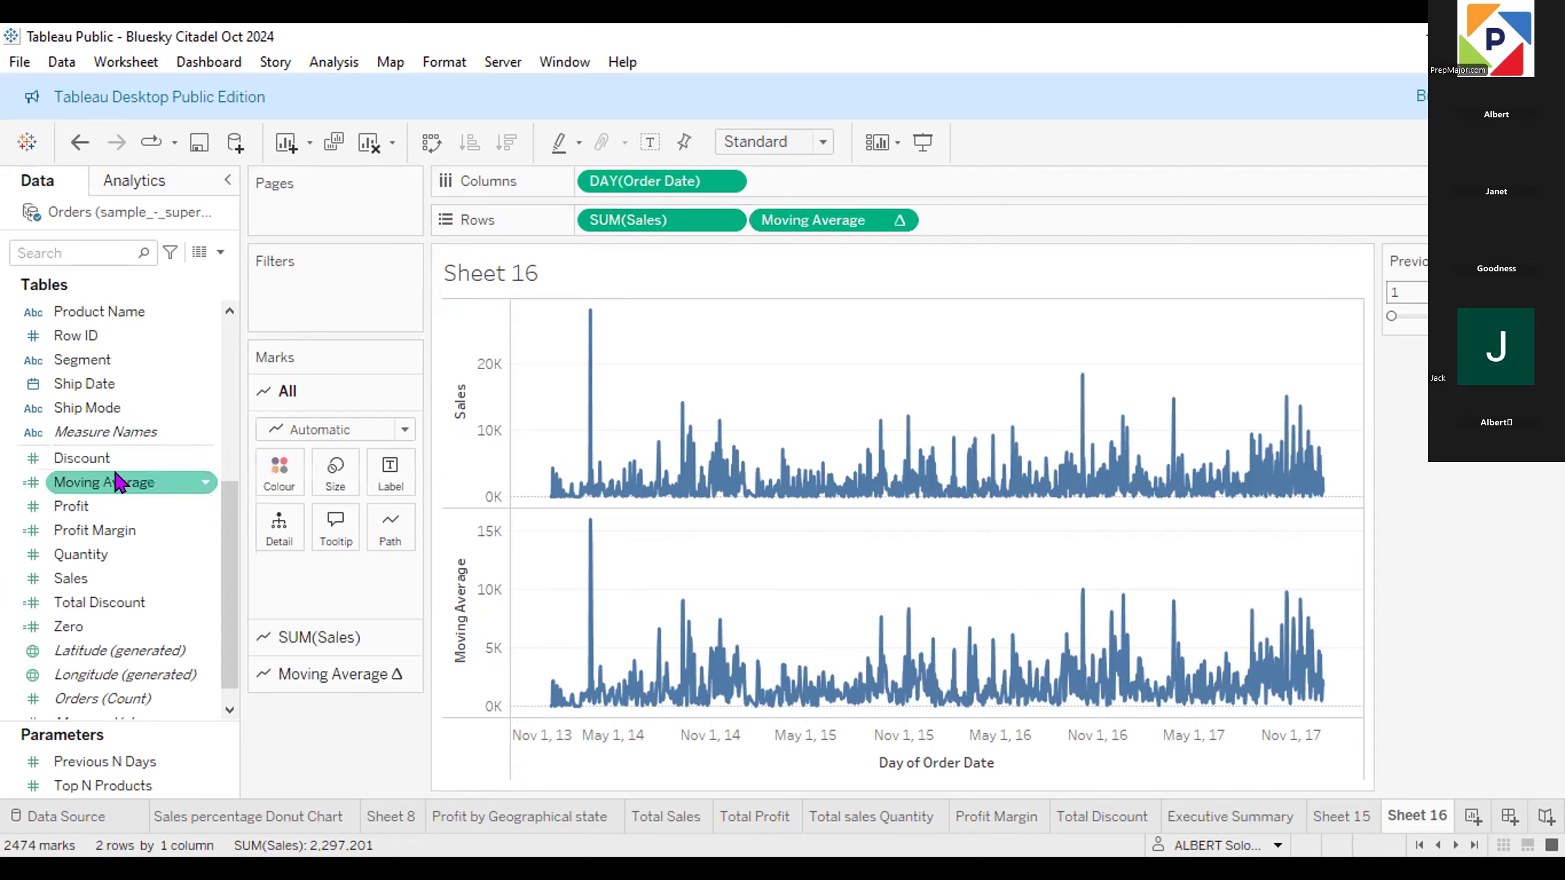
left_click(898, 221)
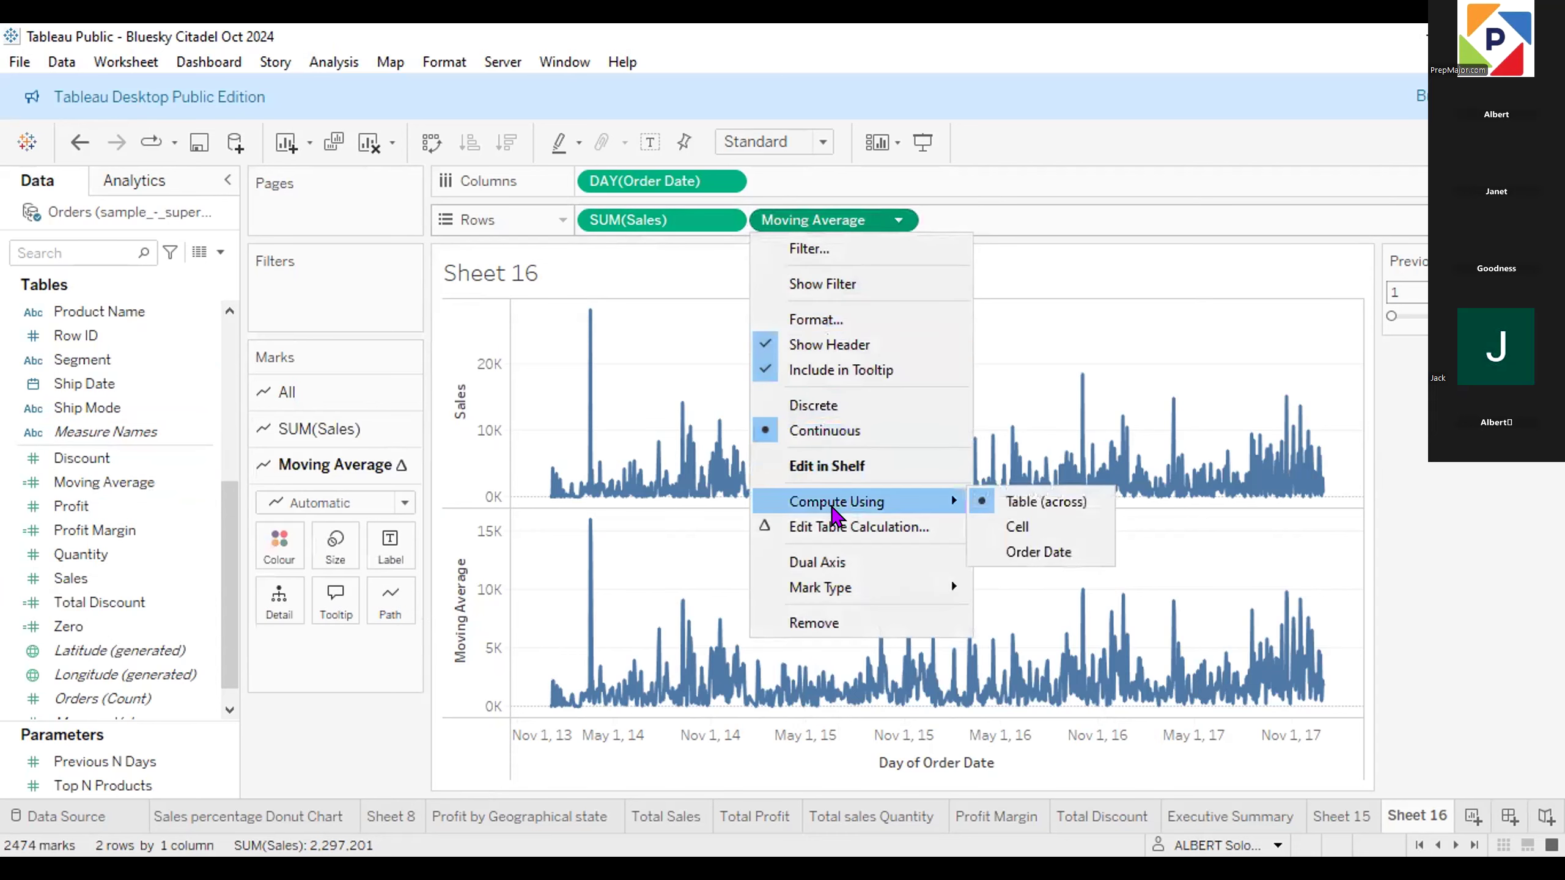
left_click(928, 527)
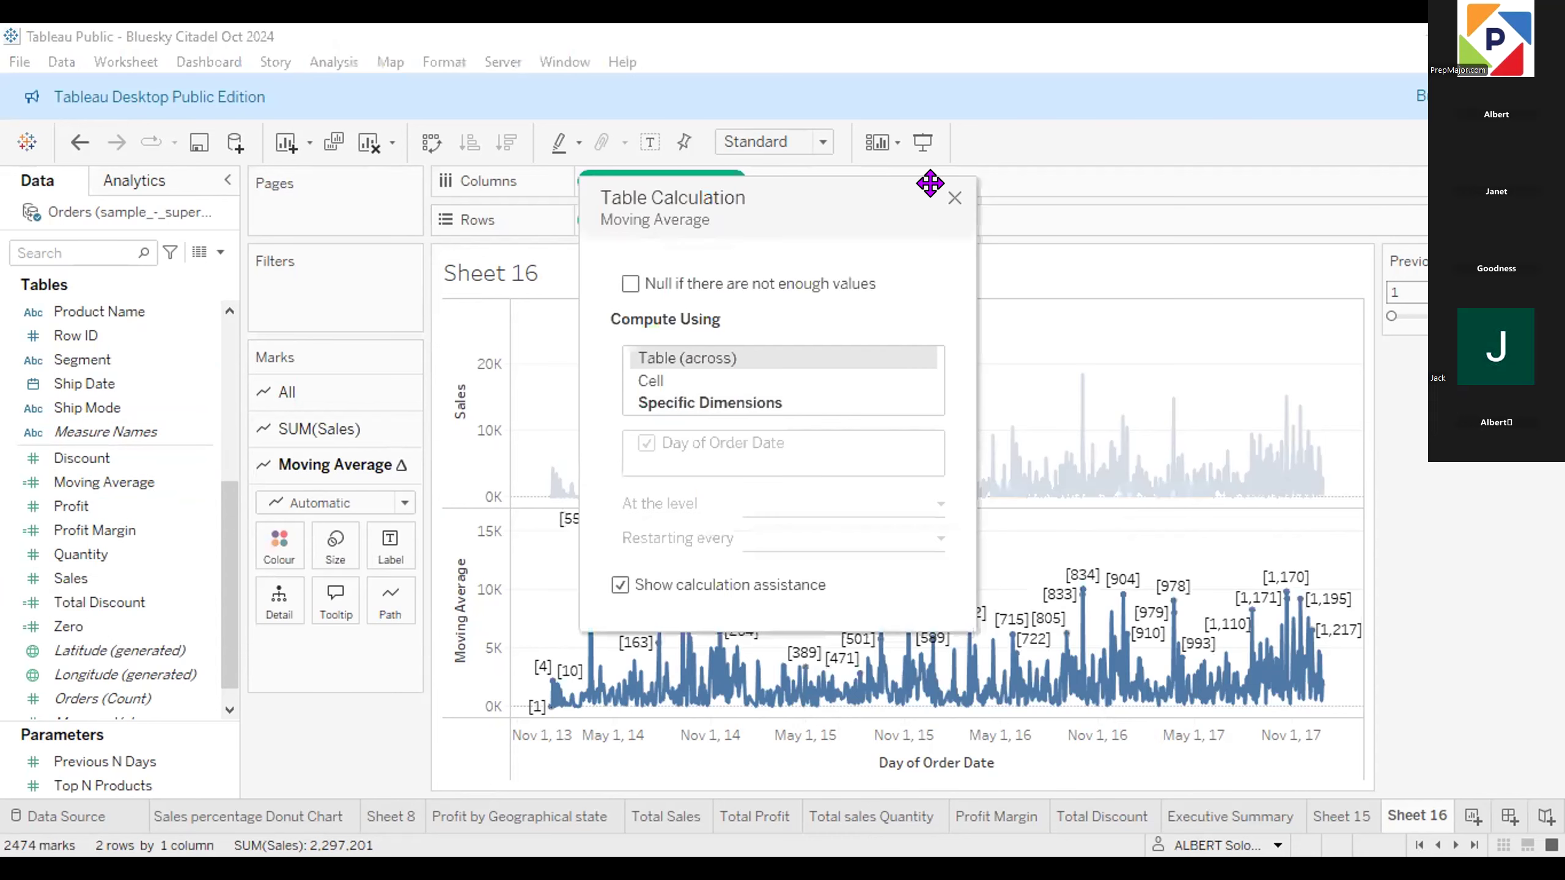
left_click(954, 198)
left_click(898, 220)
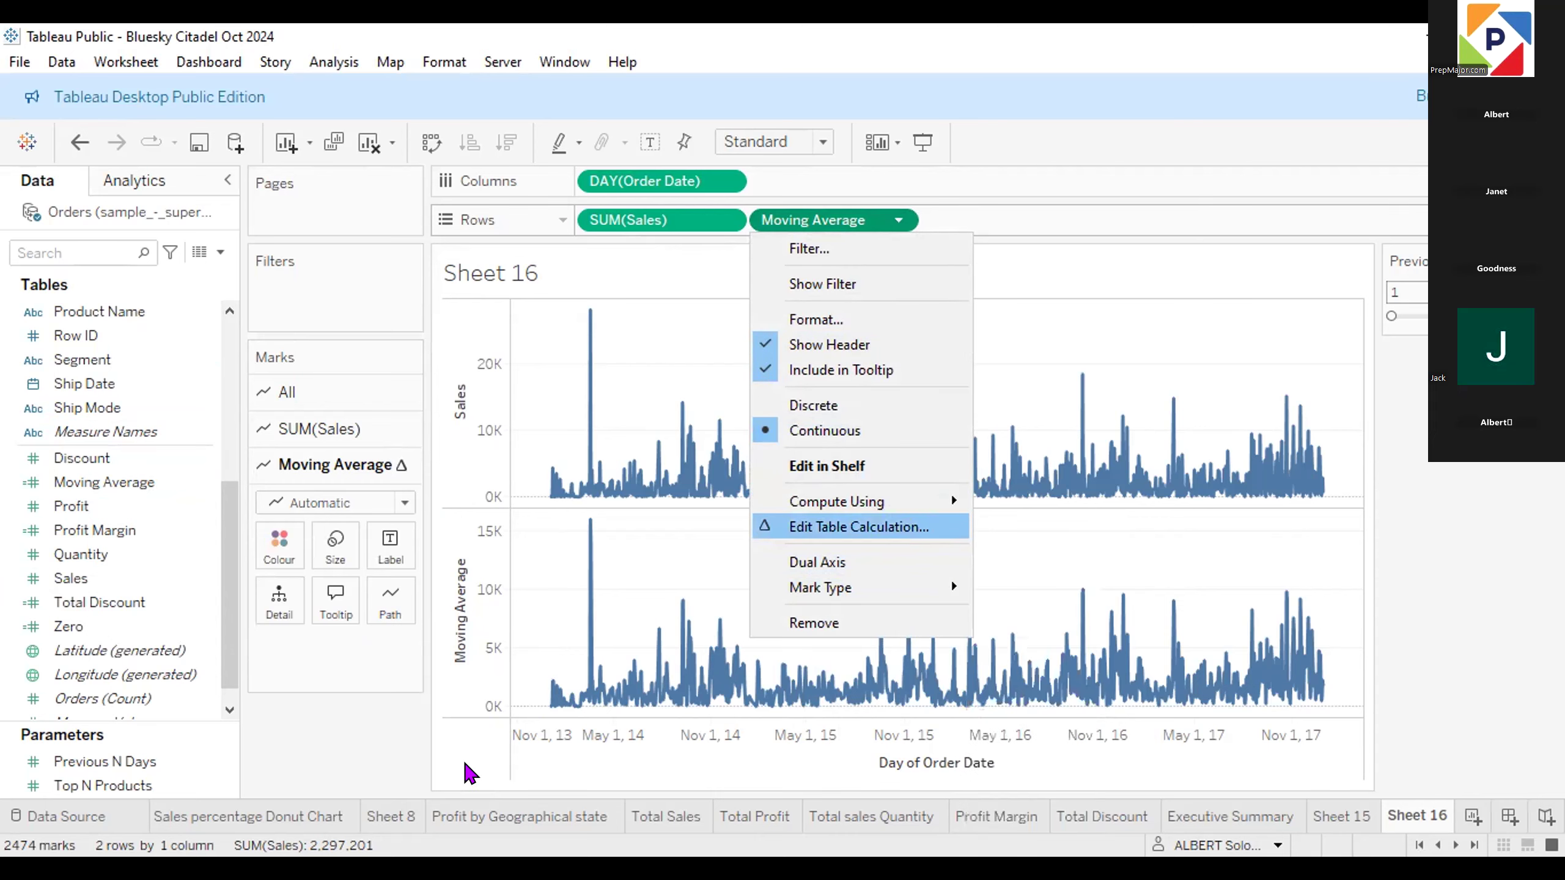
left_click(118, 466)
Edit the Moving Average calculation, re-entering the parameter so it reads WINDOW_AVG(SUM([Sales]), -[Previous N Days], 0), and accept it.
left_click(159, 483)
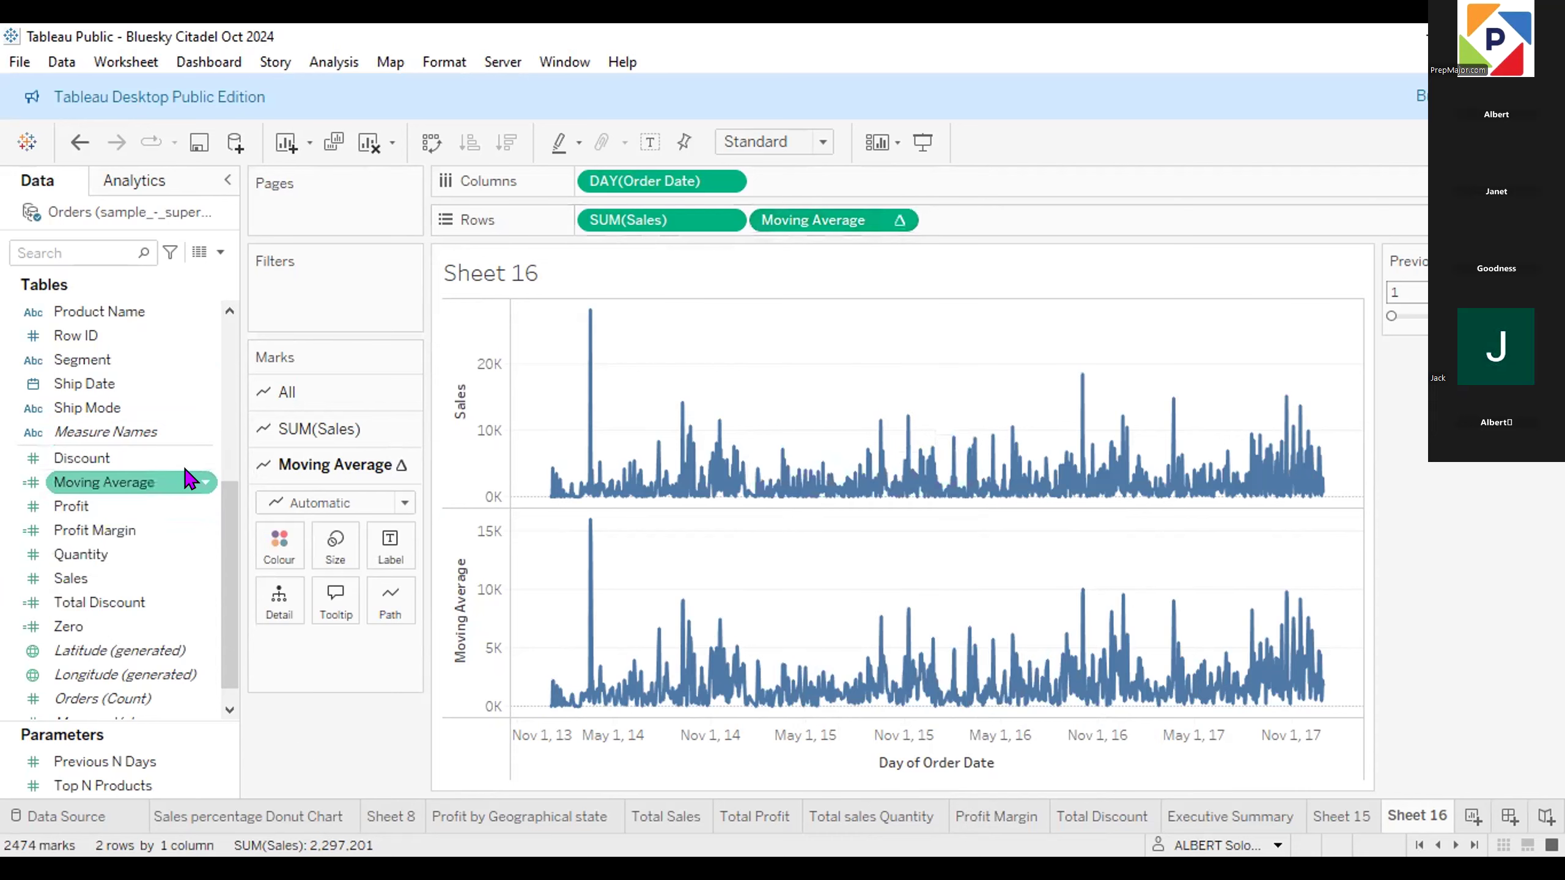
left_click(206, 483)
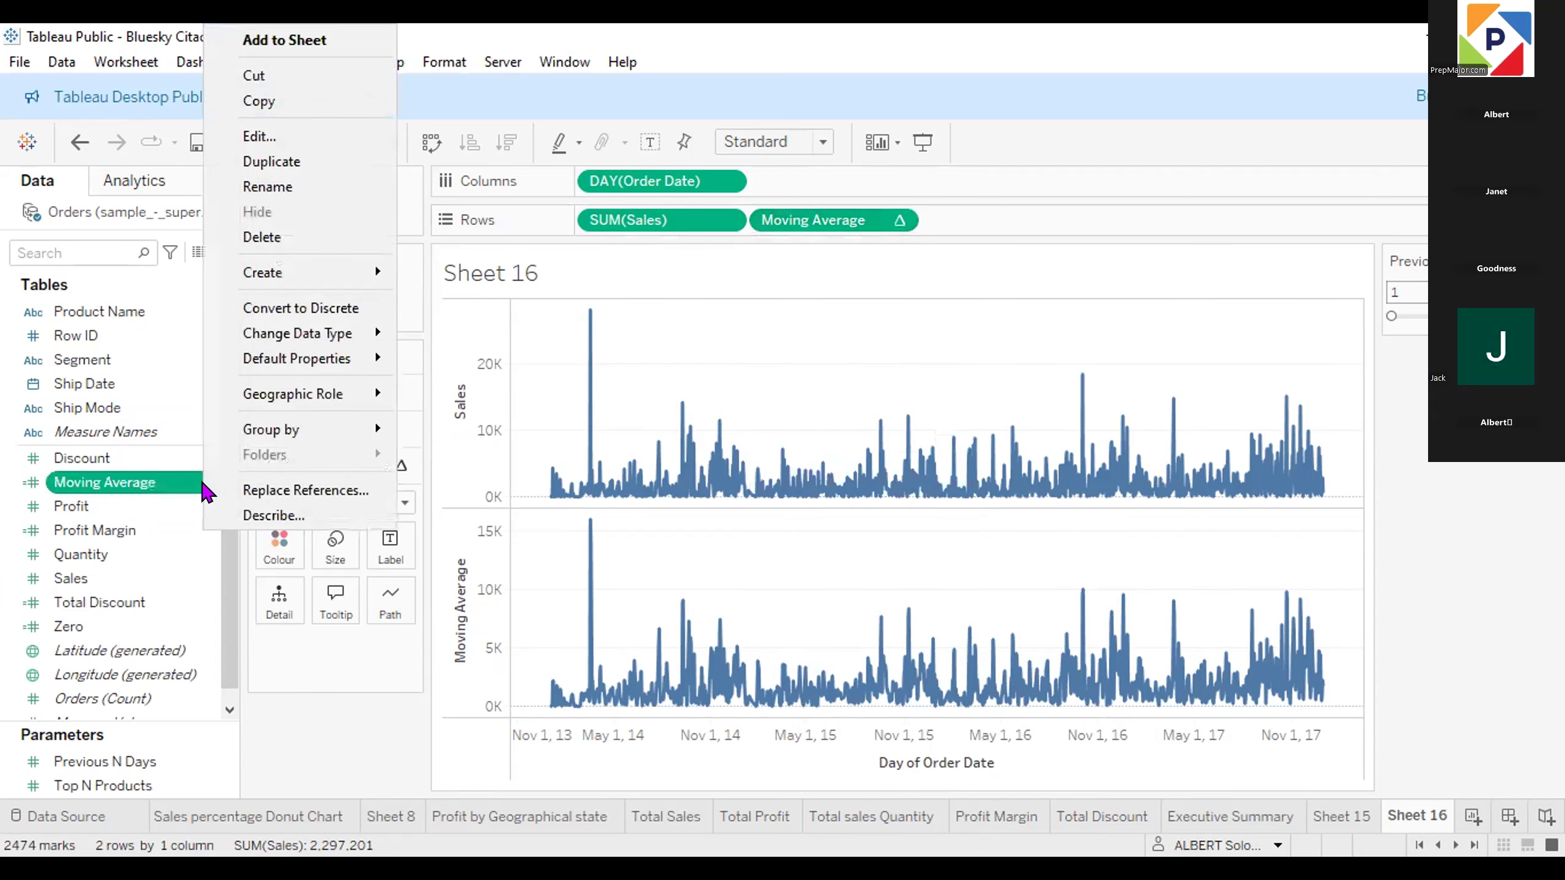
left_click(263, 134)
double_click(813, 328)
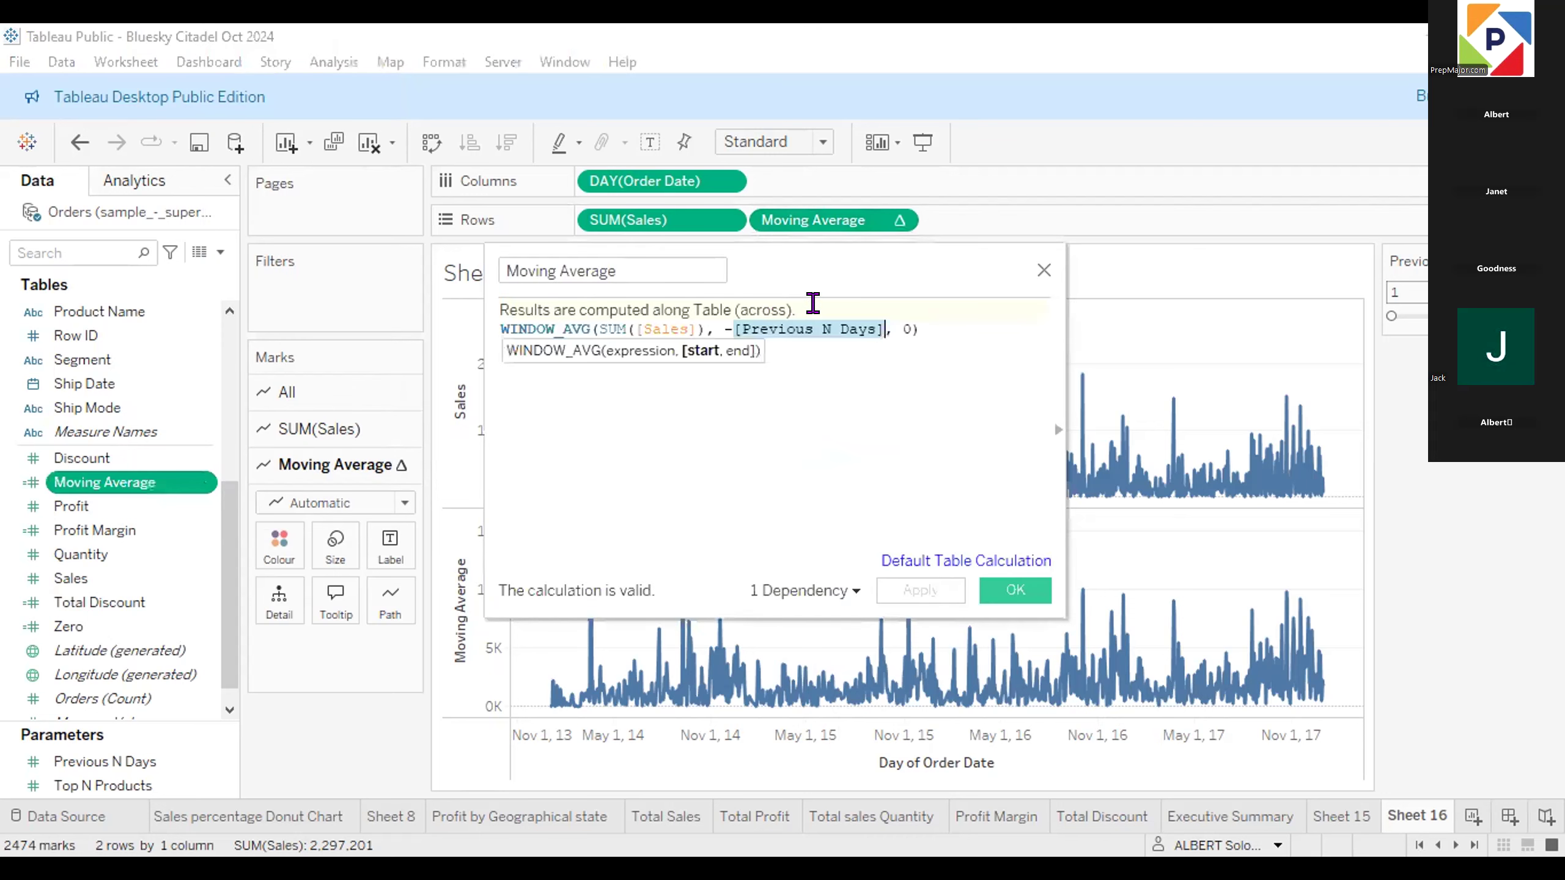
key("BackSpace")
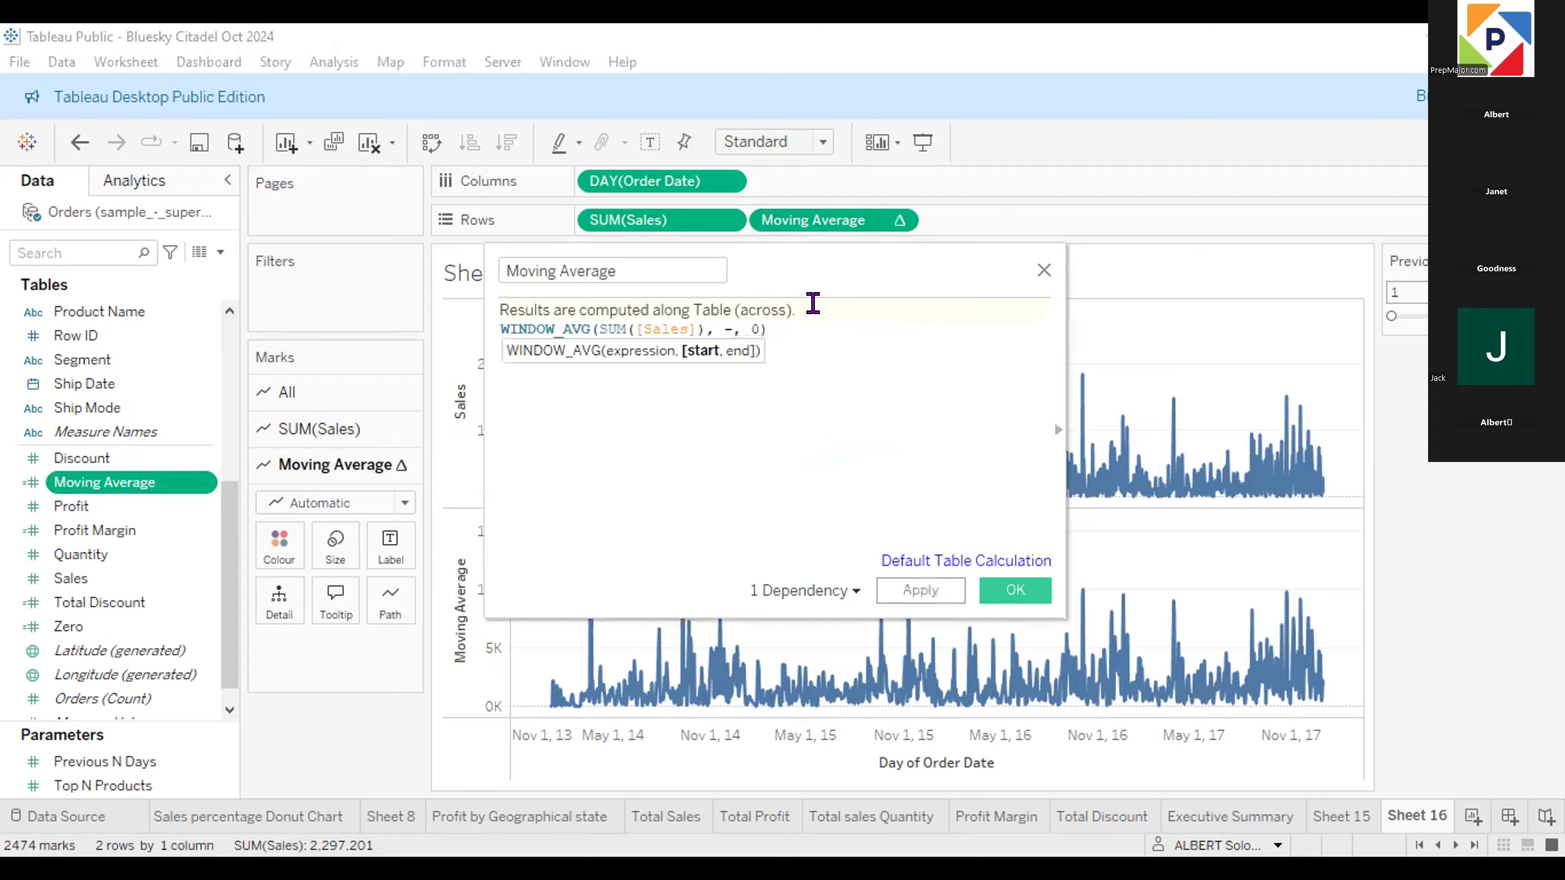
type("Pr")
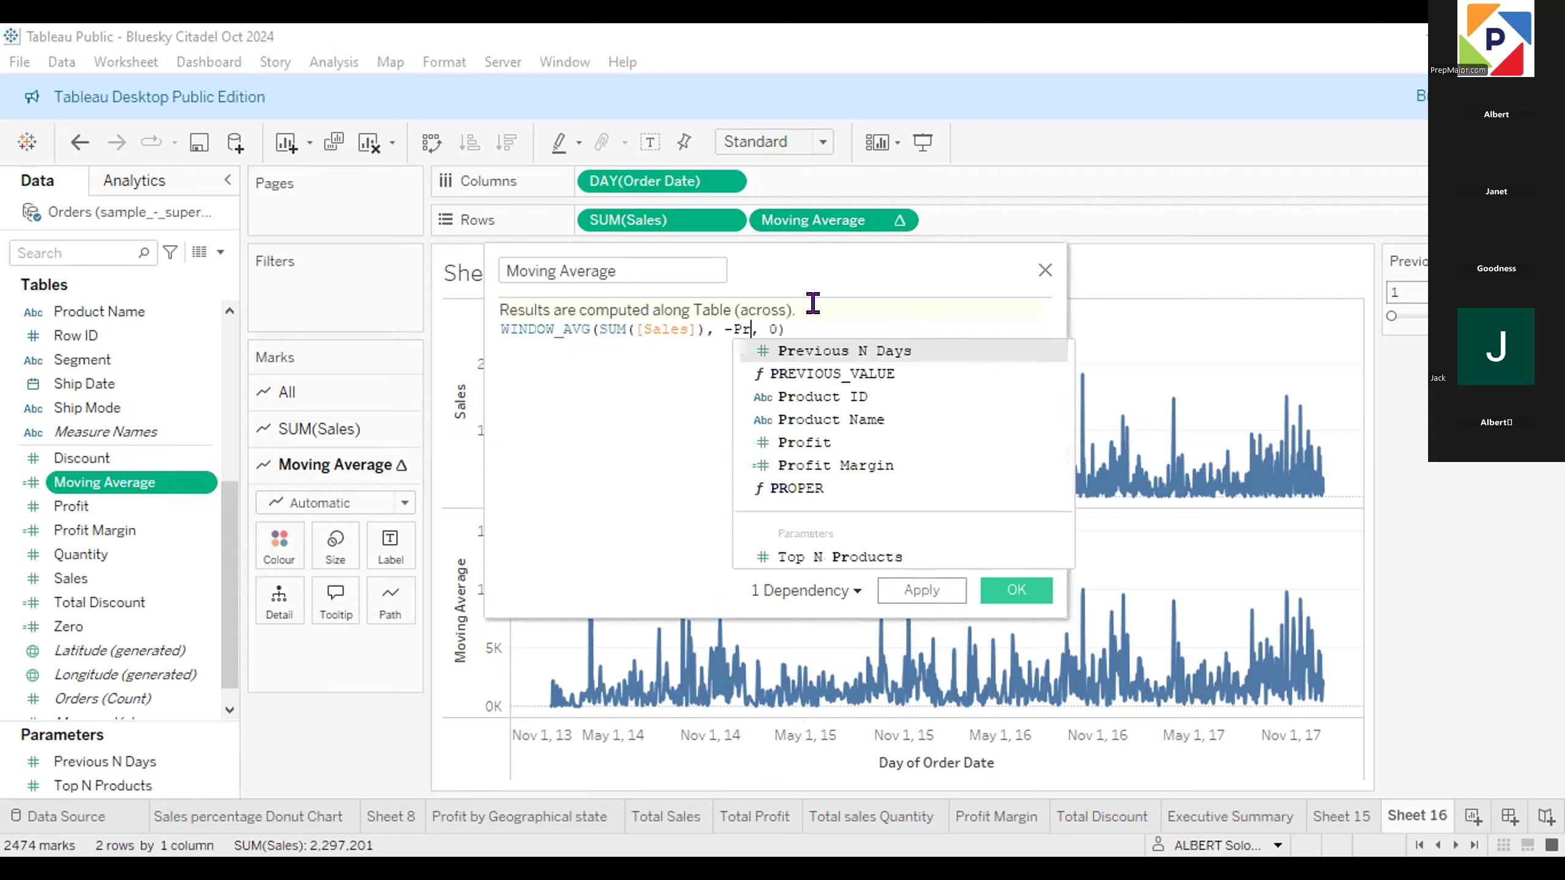
type("ev")
key("Return")
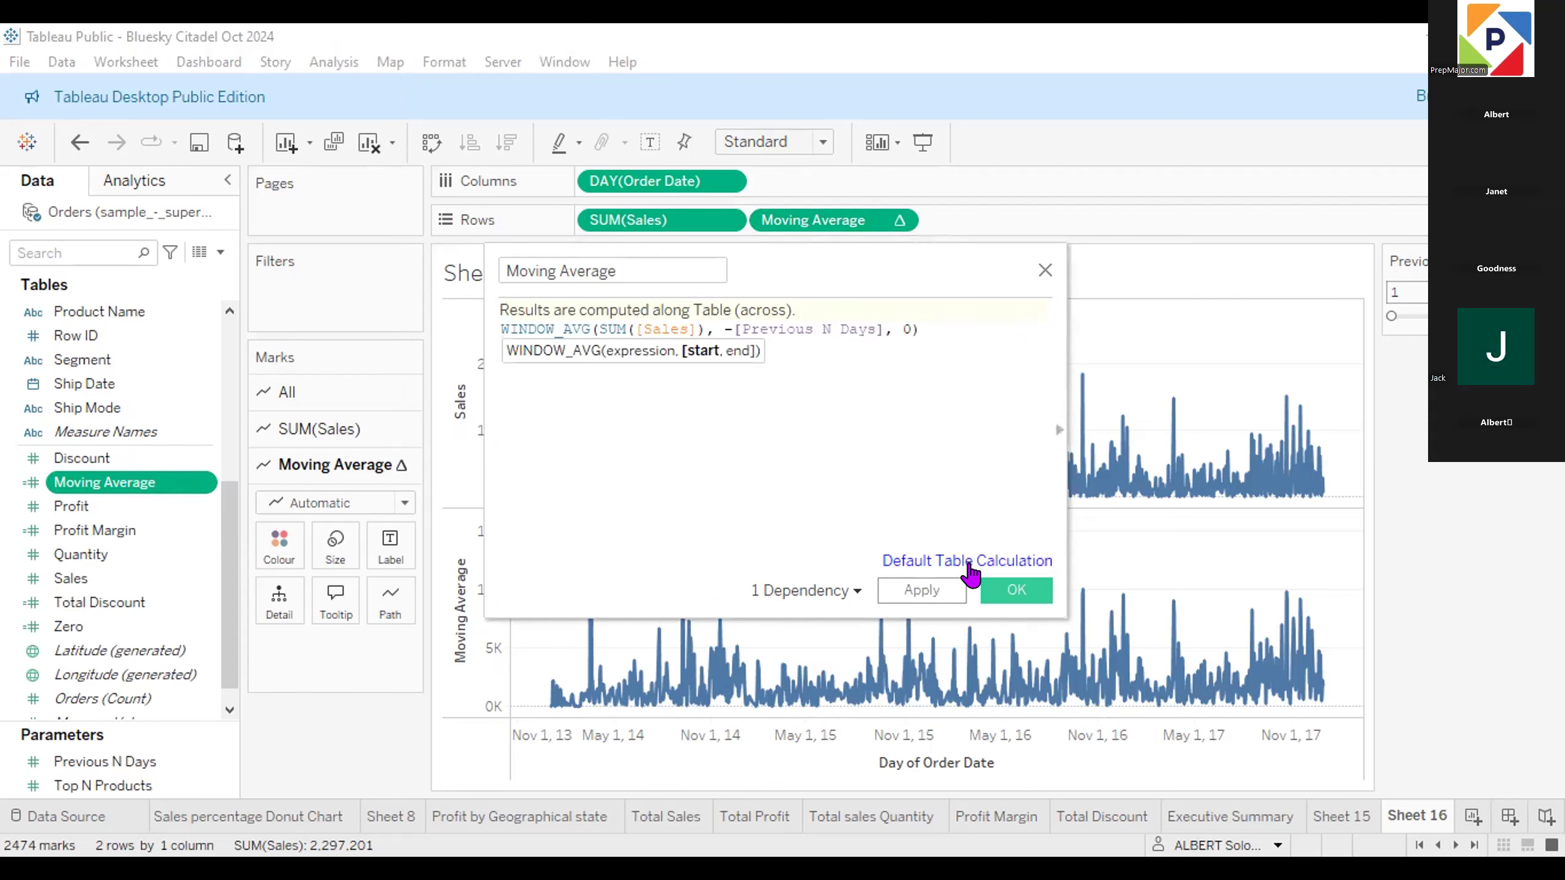
left_click(1015, 591)
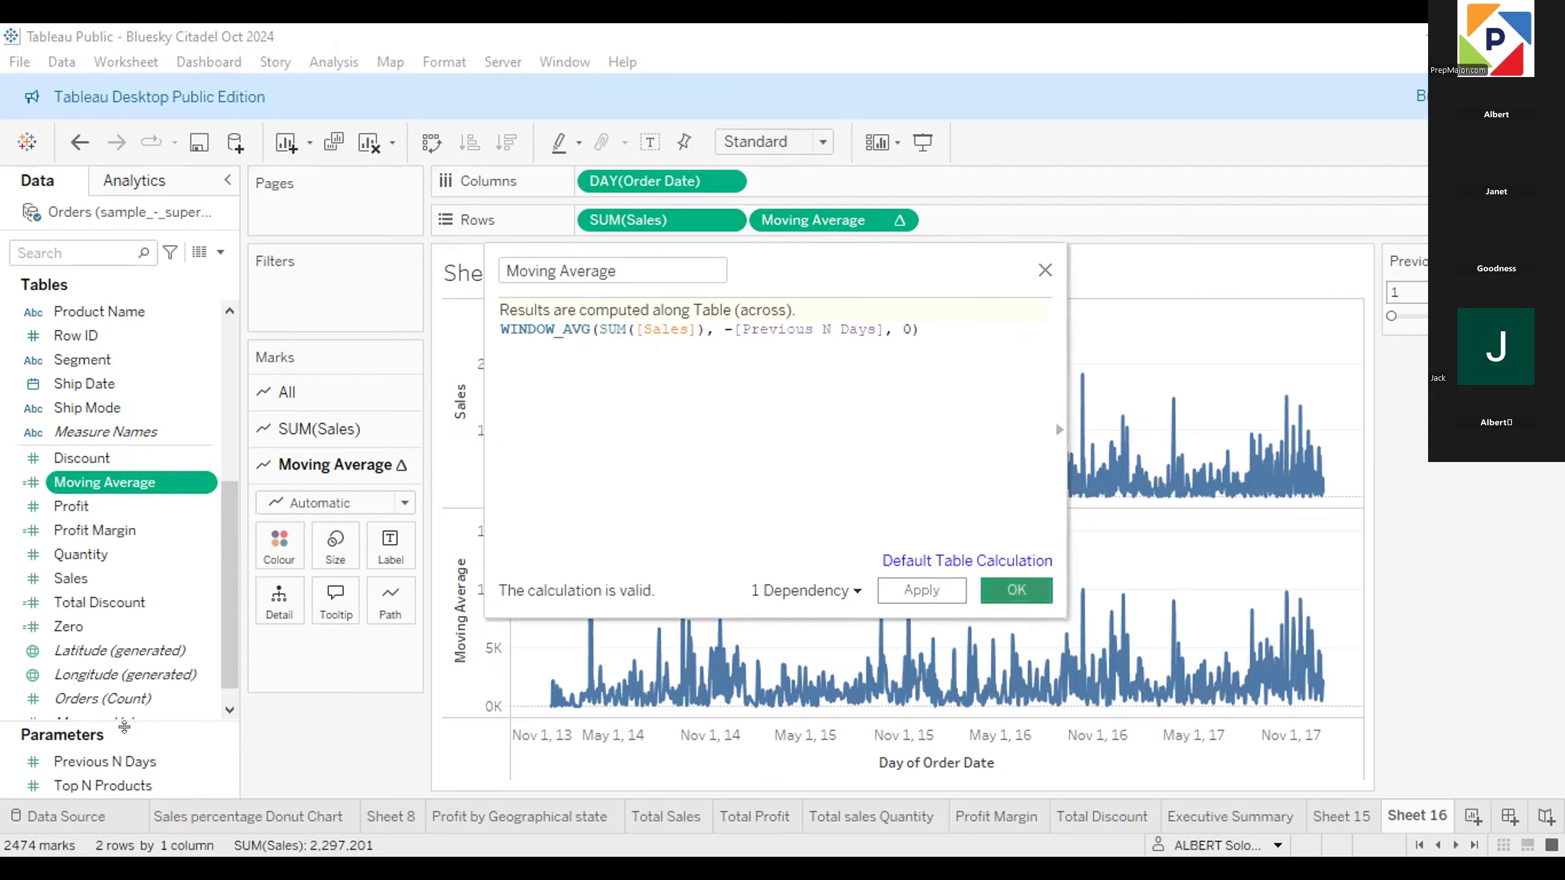
Delete the Previous N Days parameter, accepting that the Moving Average field and Sheet 16 are affected.
right_click(173, 762)
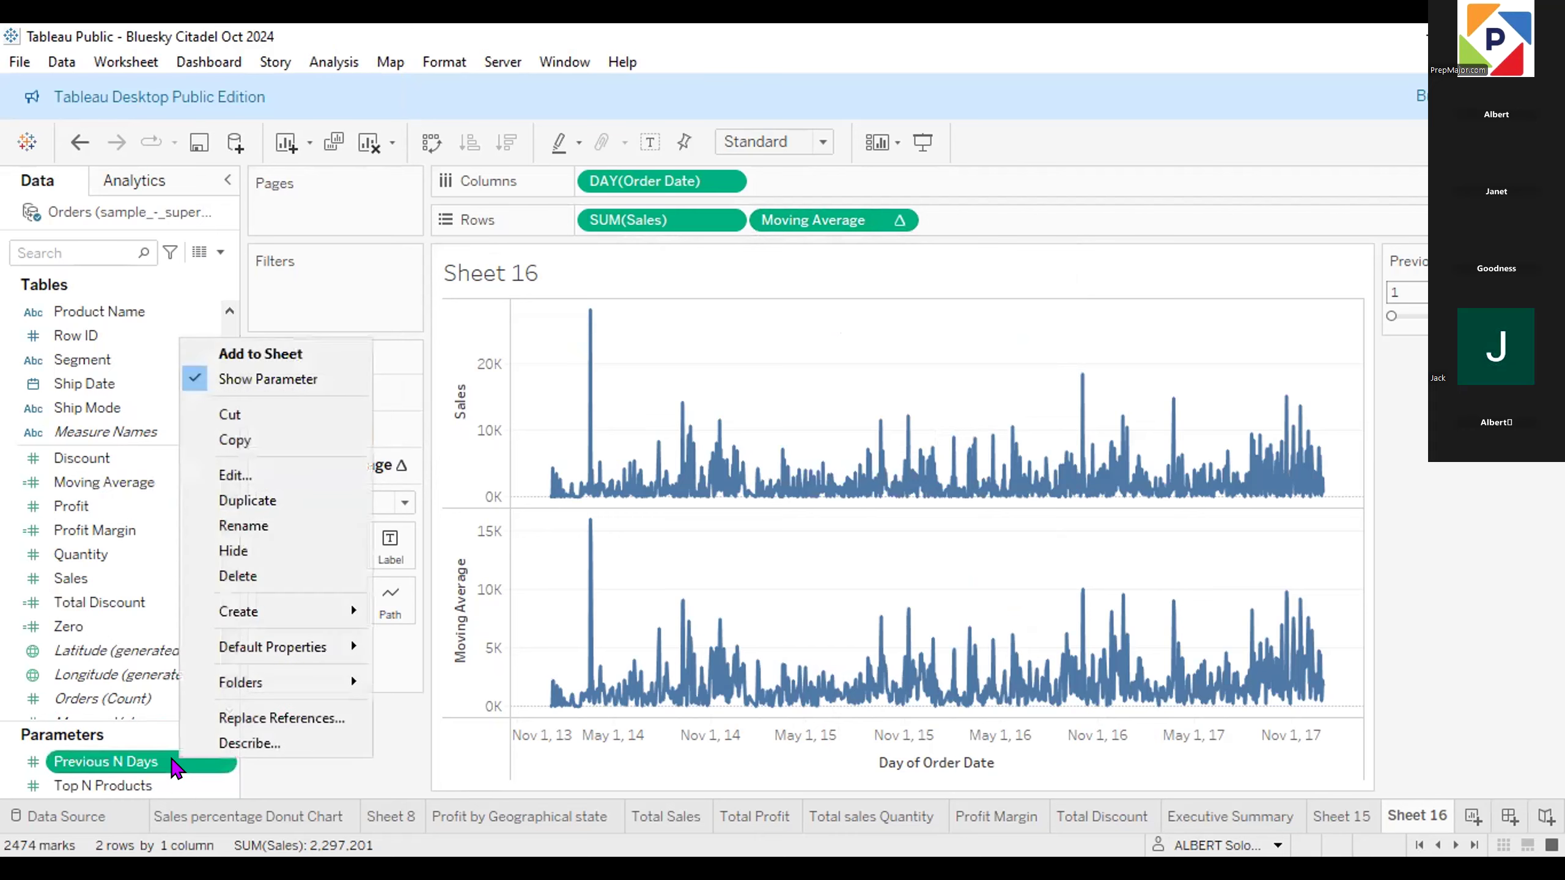
mouse_move(247, 596)
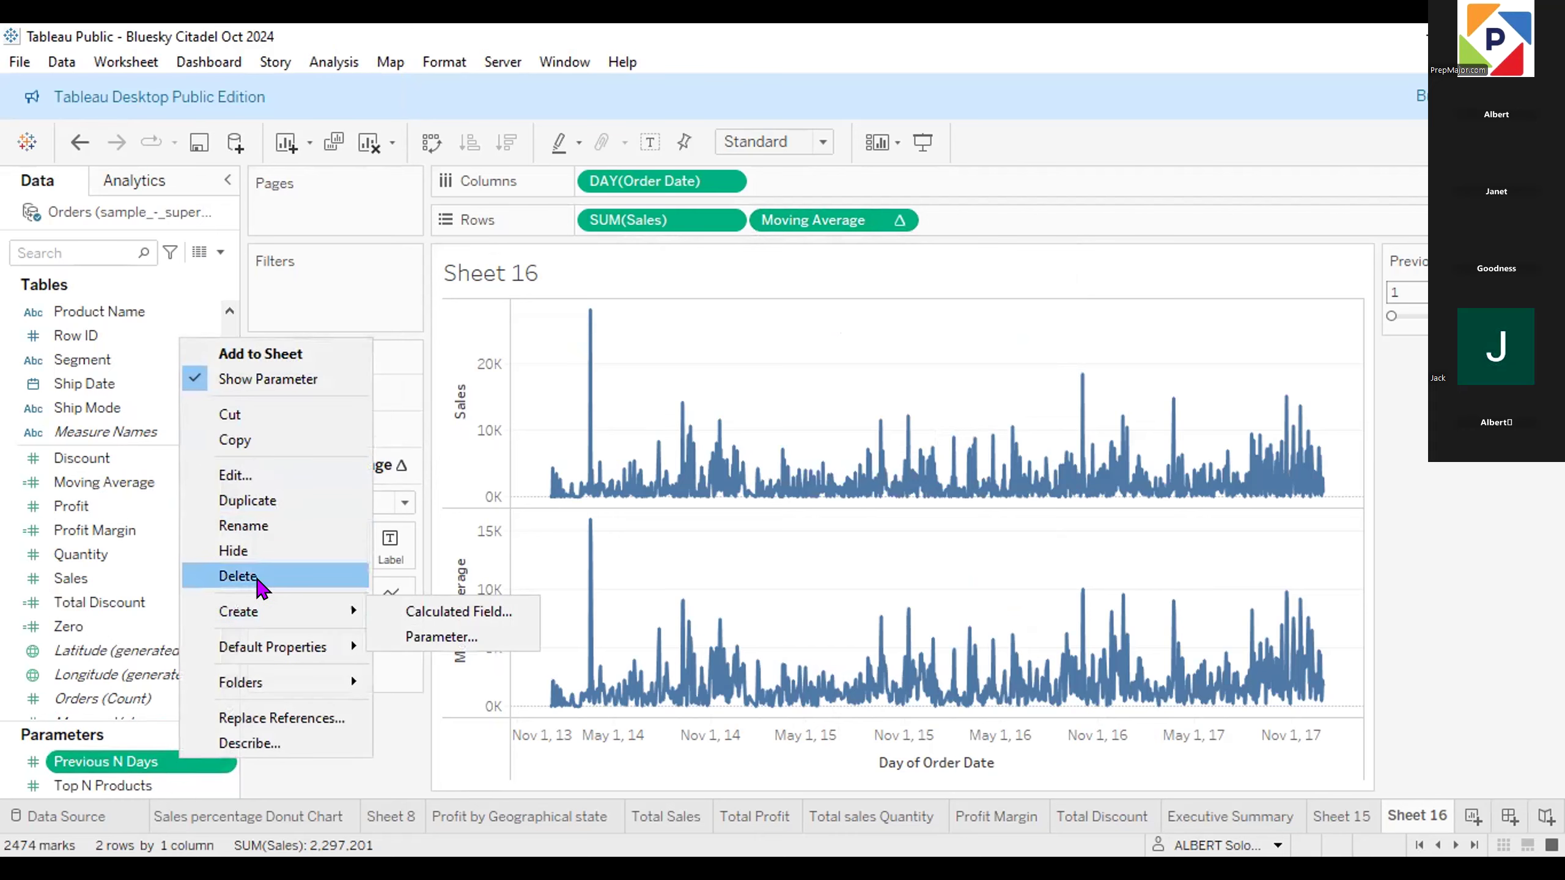
left_click(256, 578)
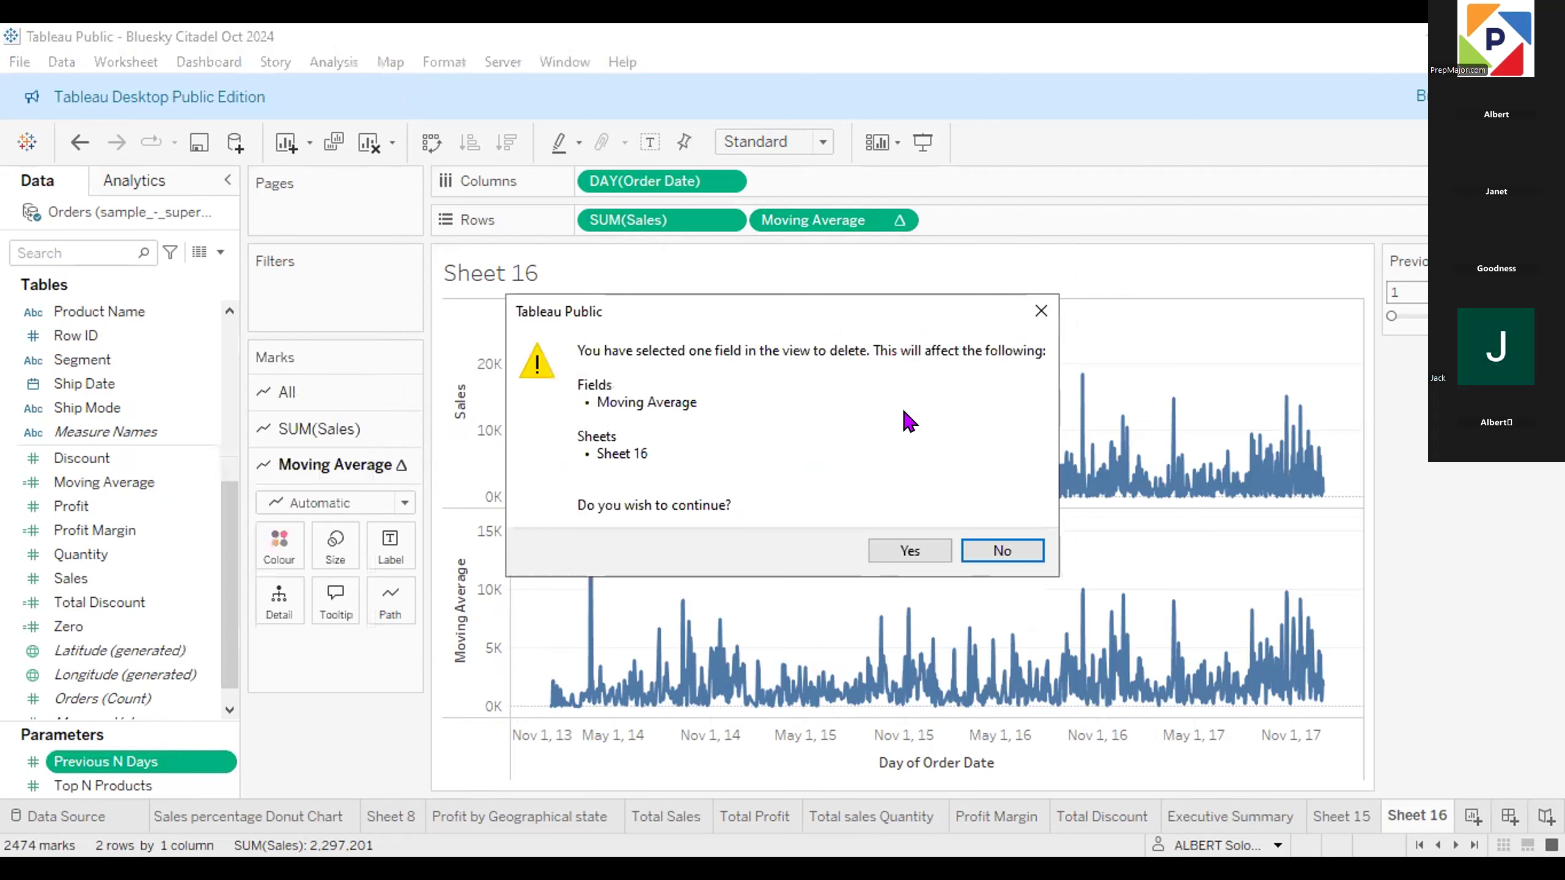
left_click(916, 550)
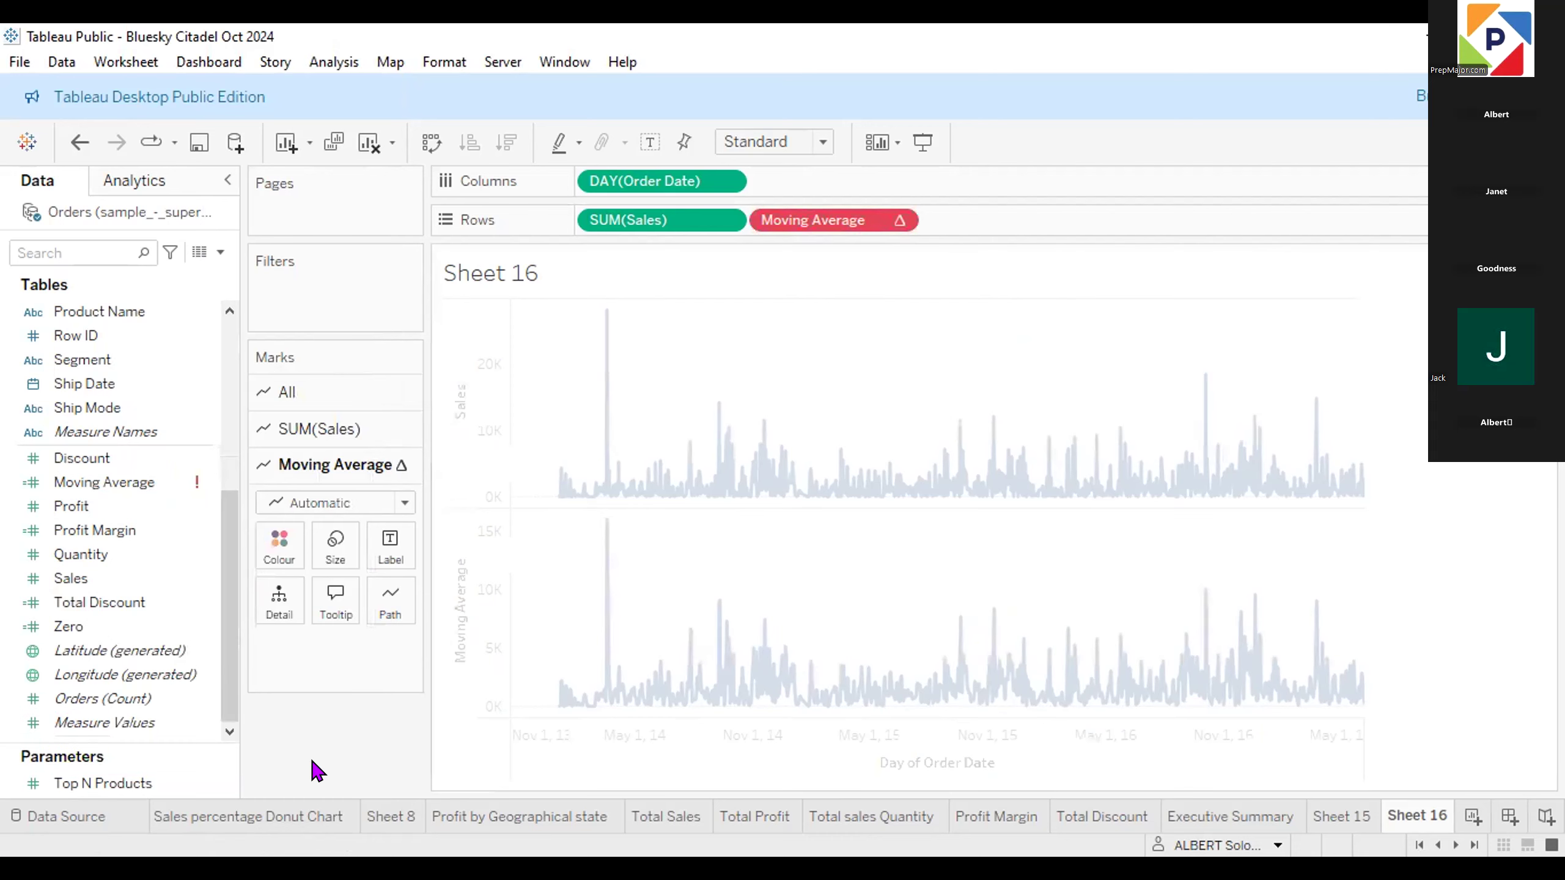
Start a new parameter and name it Previous N Days.
left_click(221, 252)
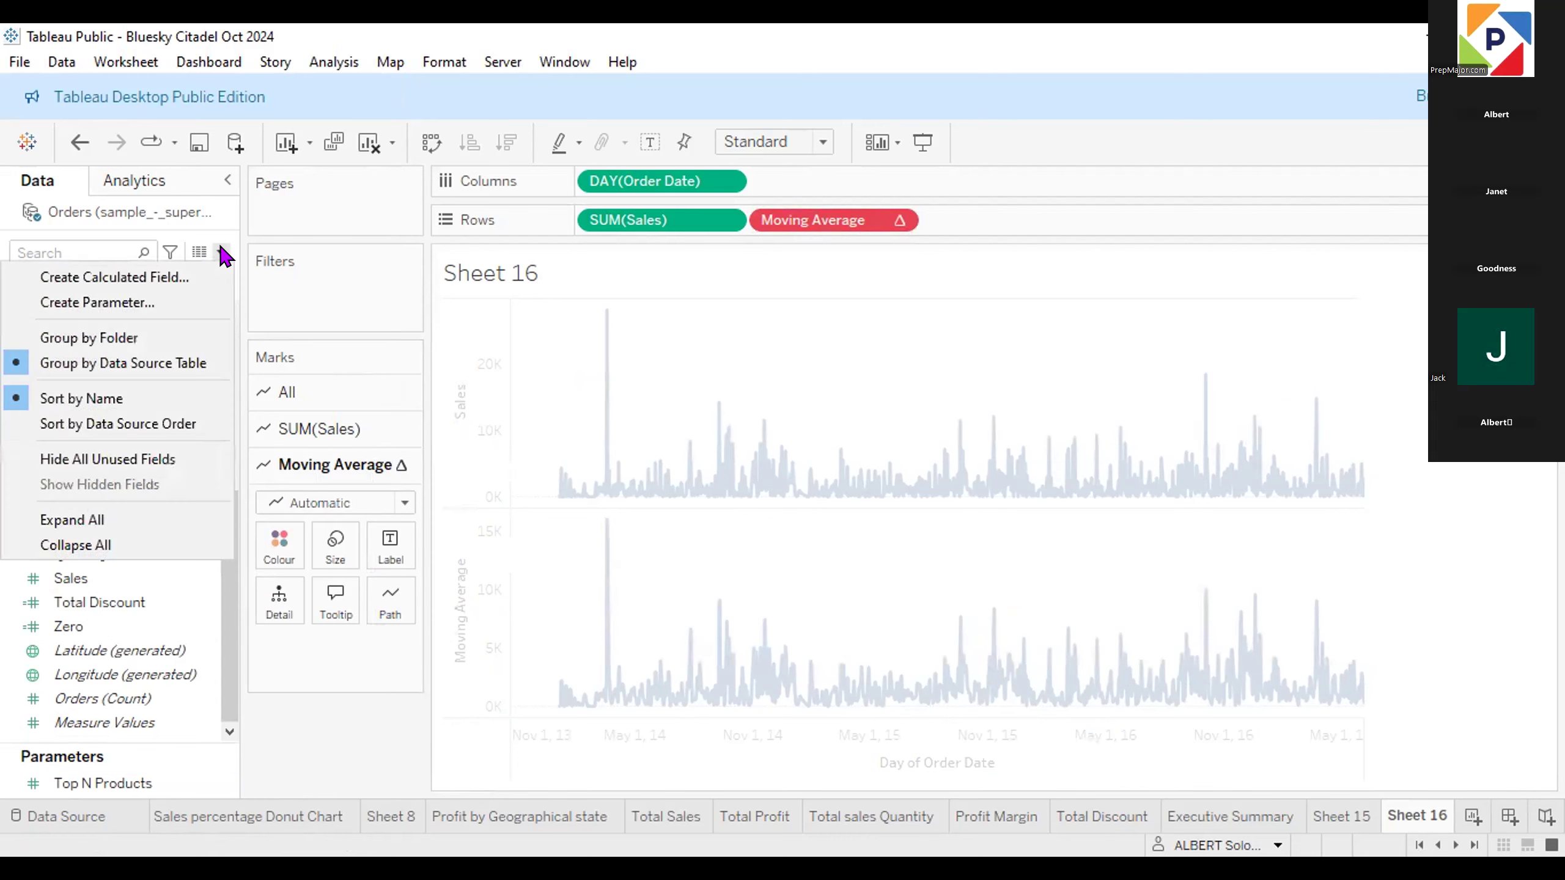
left_click(138, 304)
key("BackSpace")
key("BackSpace")
key("BackSpace")
key("BackSpace")
key("BackSpace")
key("BackSpace")
key("BackSpace")
key("BackSpace")
key("BackSpace")
key("BackSpace")
key("BackSpace")
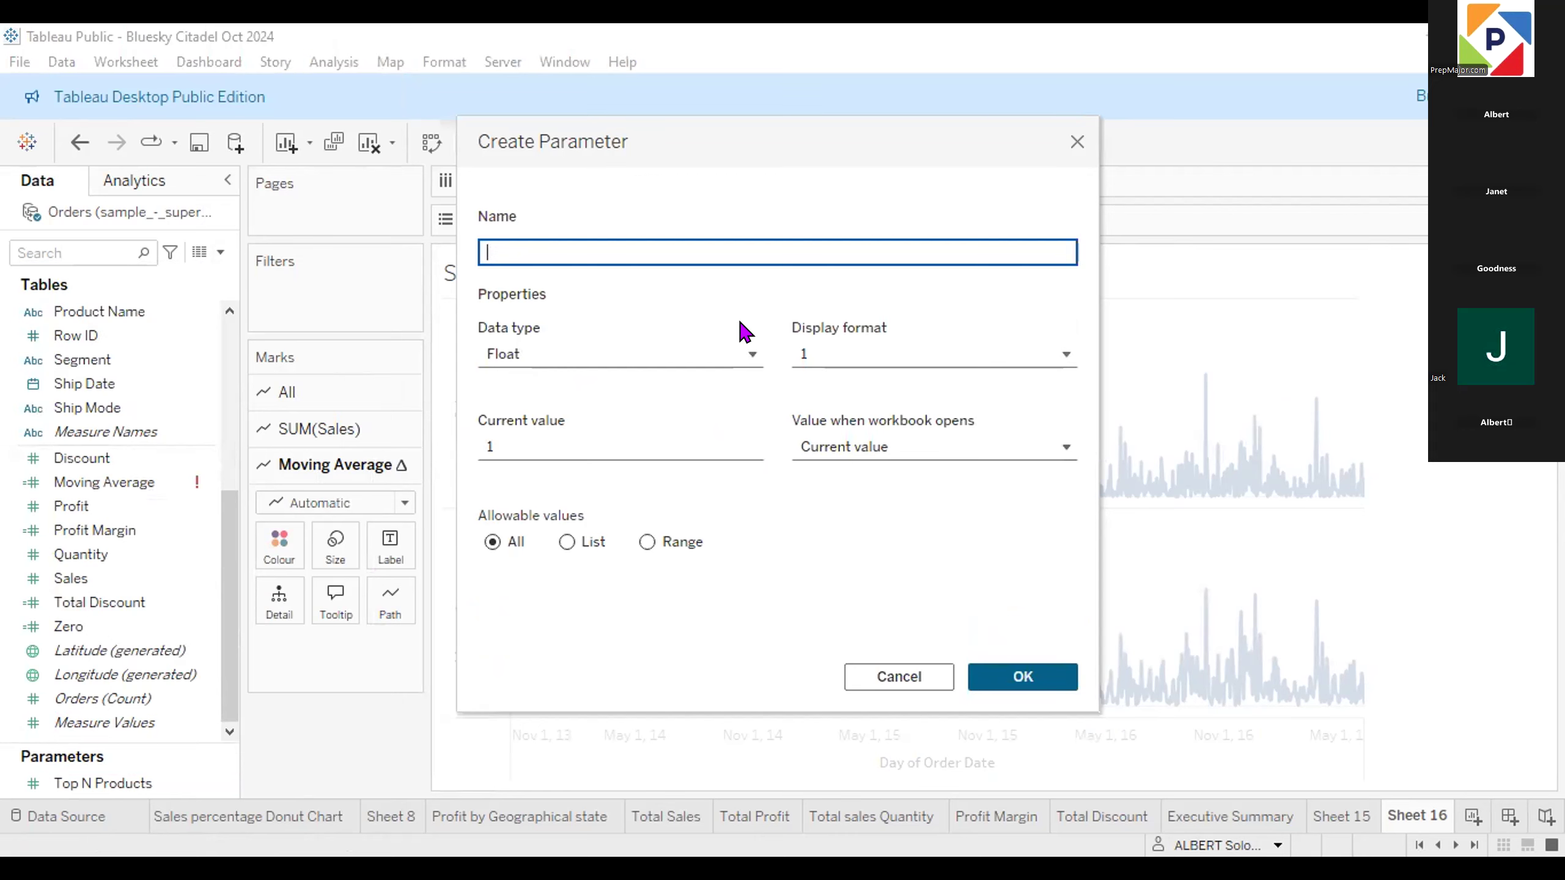
type("Prev")
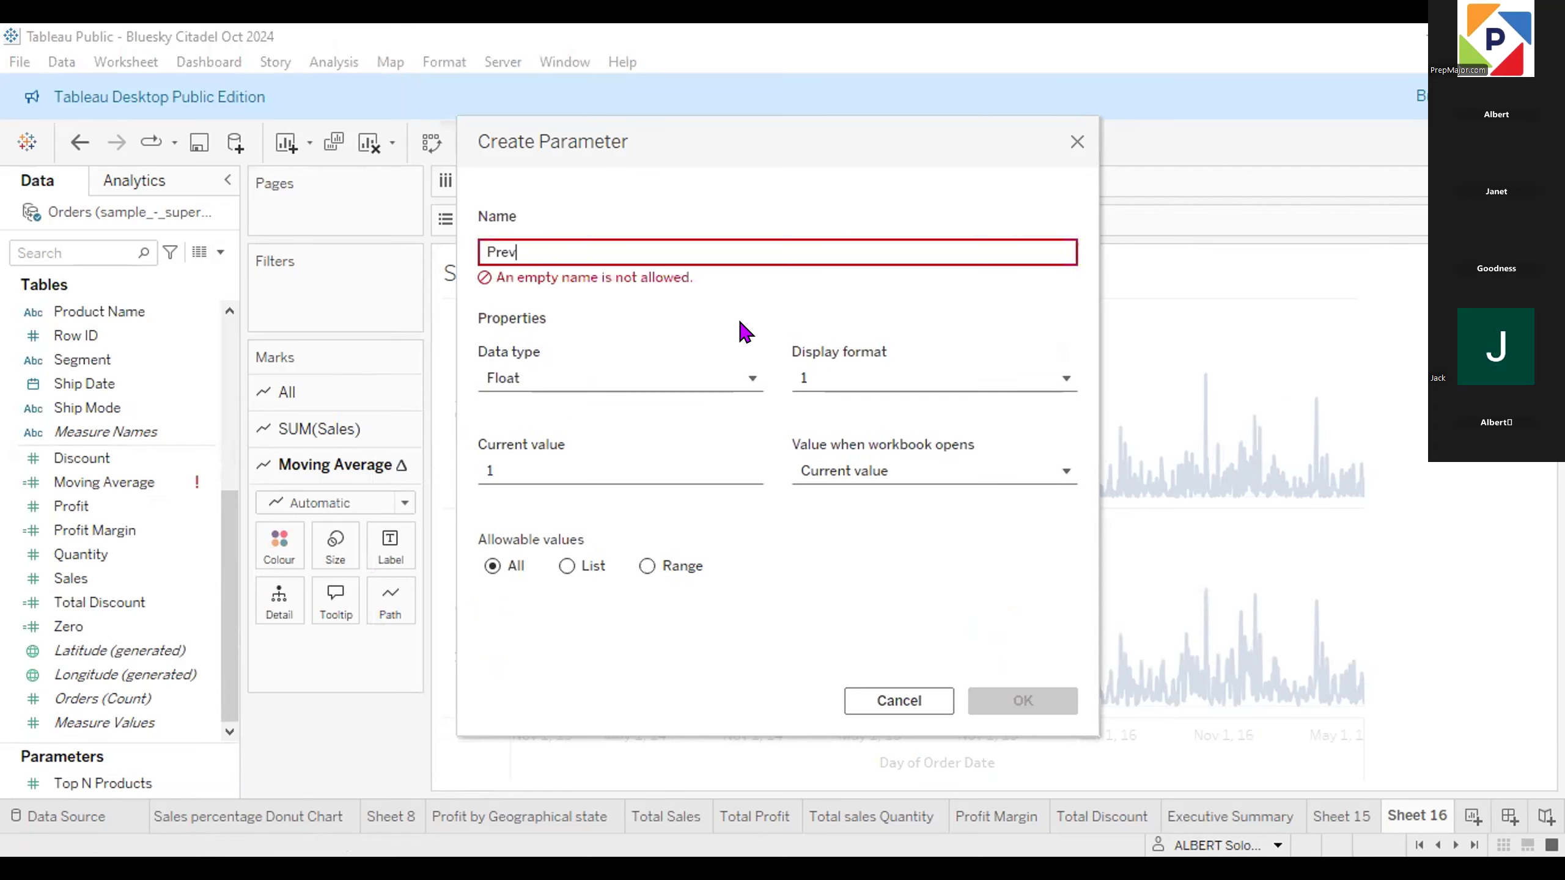
type("ious N Dayus")
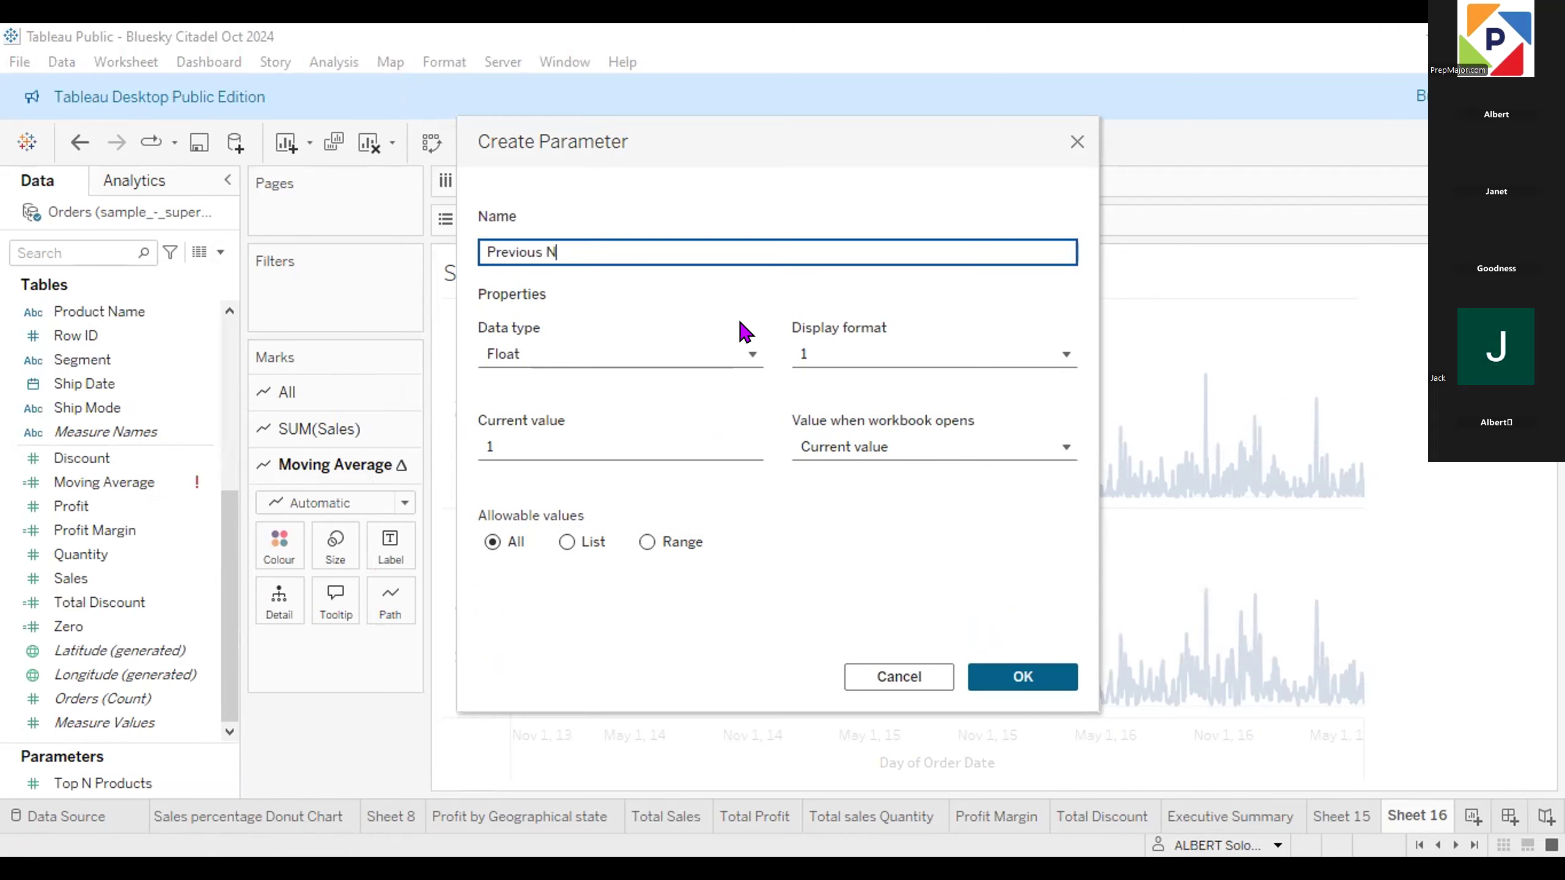
key("BackSpace")
key("BackSpace")
type("s")
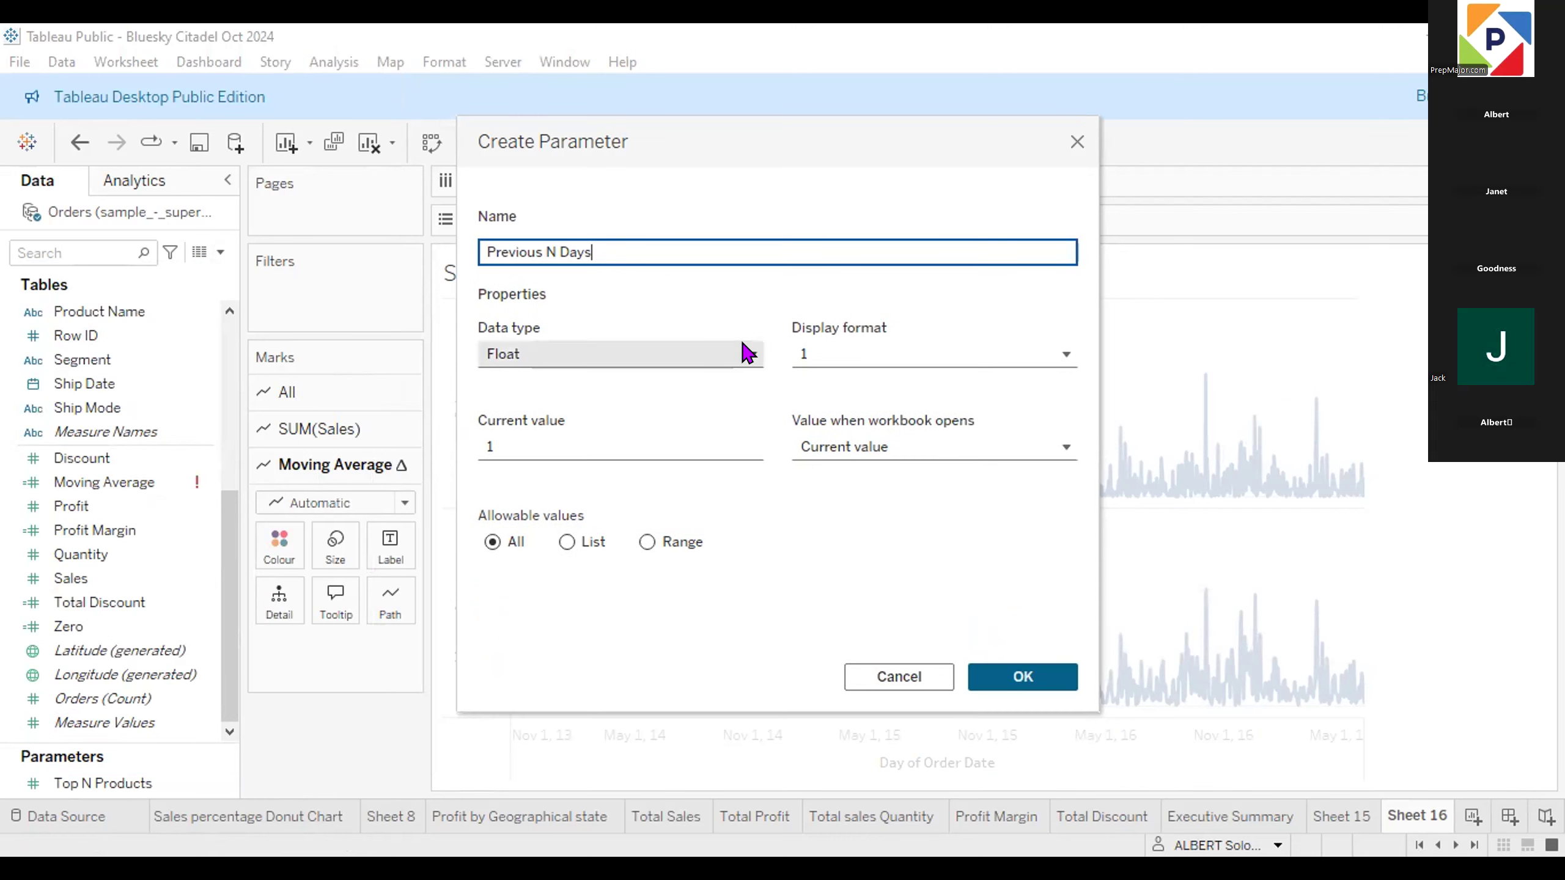
Give the parameter the Integer data type and a Range with minimum 1, maximum 100 and step size 1, and create it.
left_click(741, 353)
left_click(572, 417)
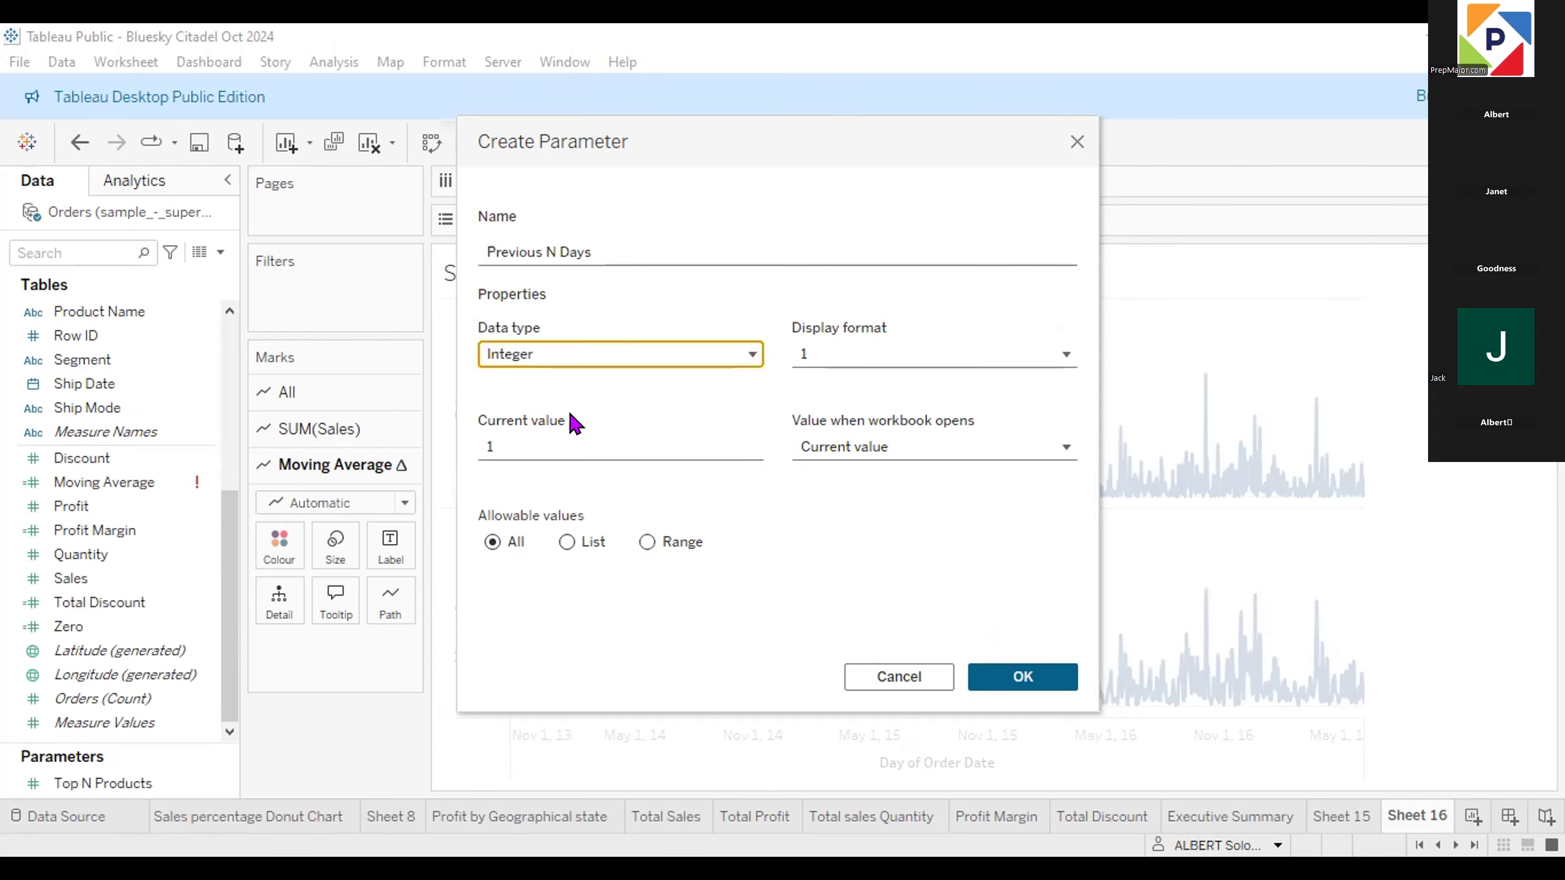
left_click(647, 542)
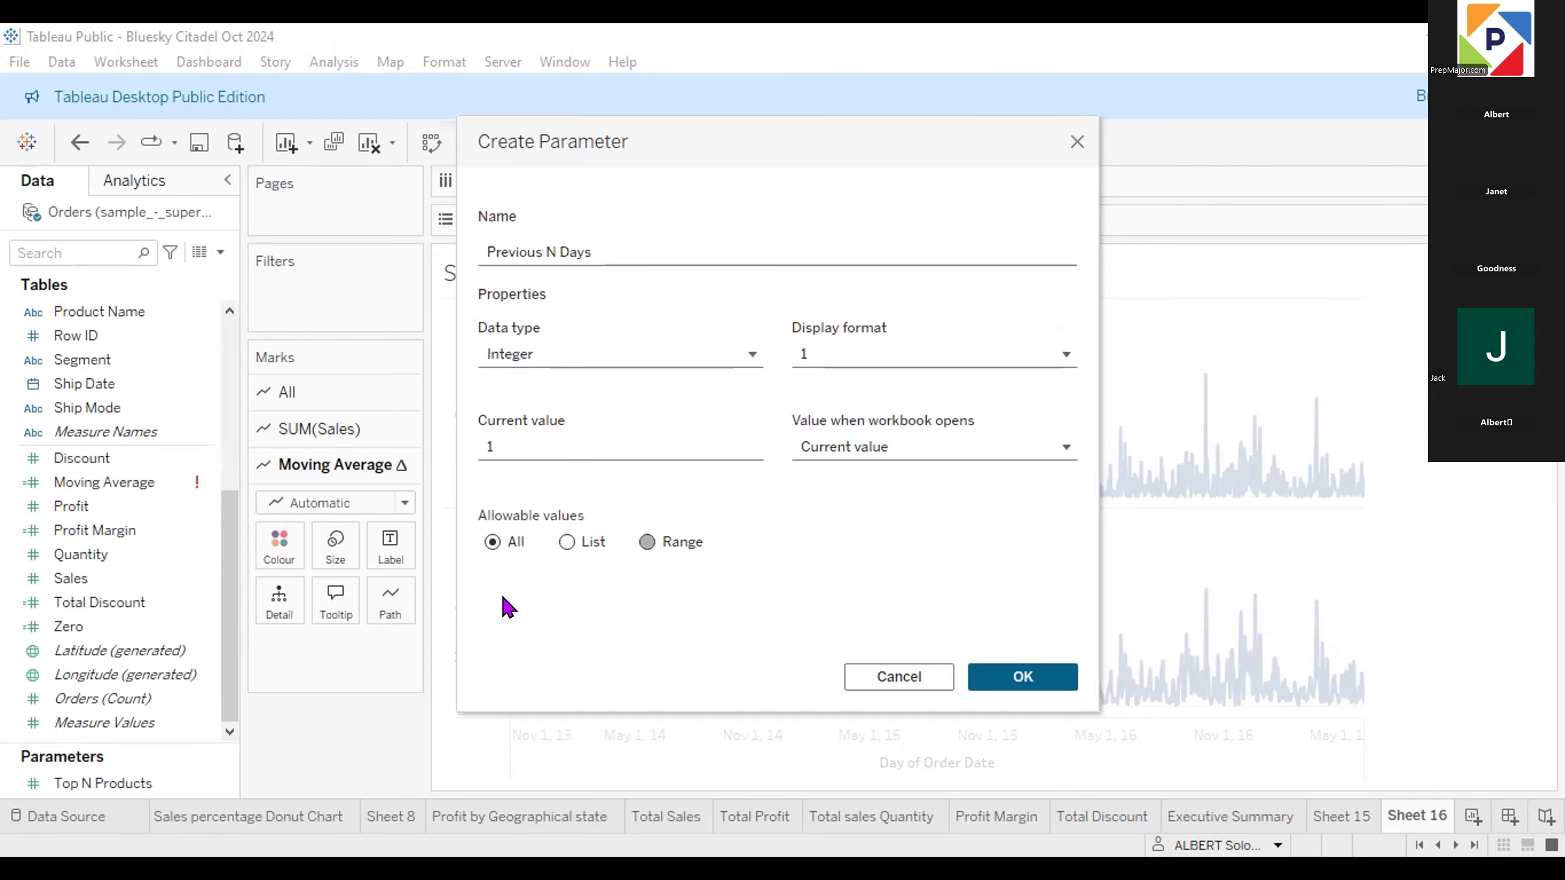
left_click(492, 608)
left_click(486, 659)
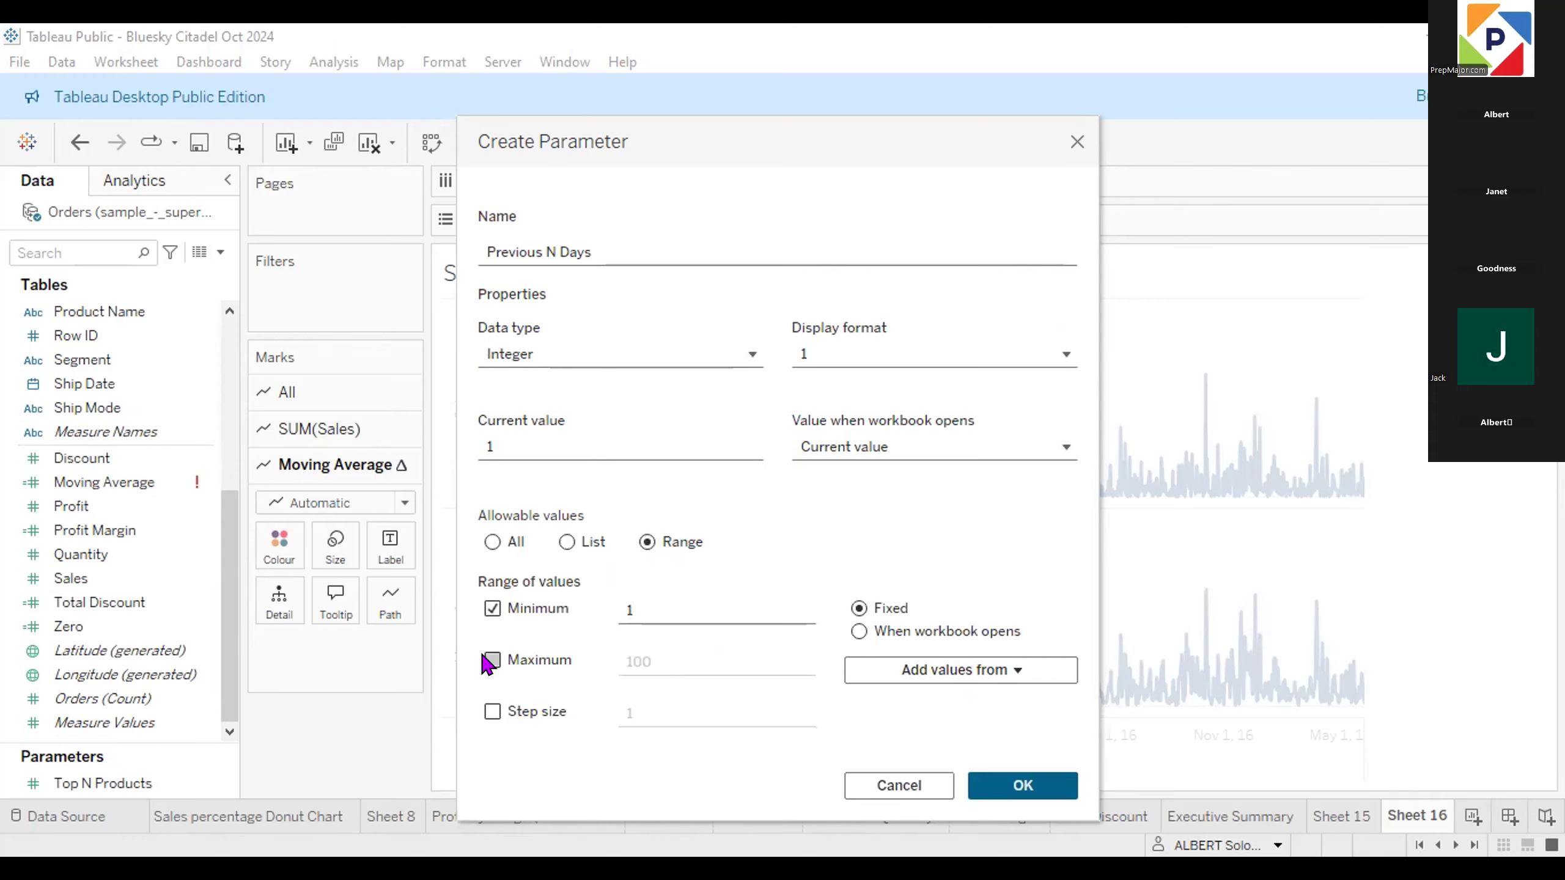
left_click(491, 712)
left_click(1023, 784)
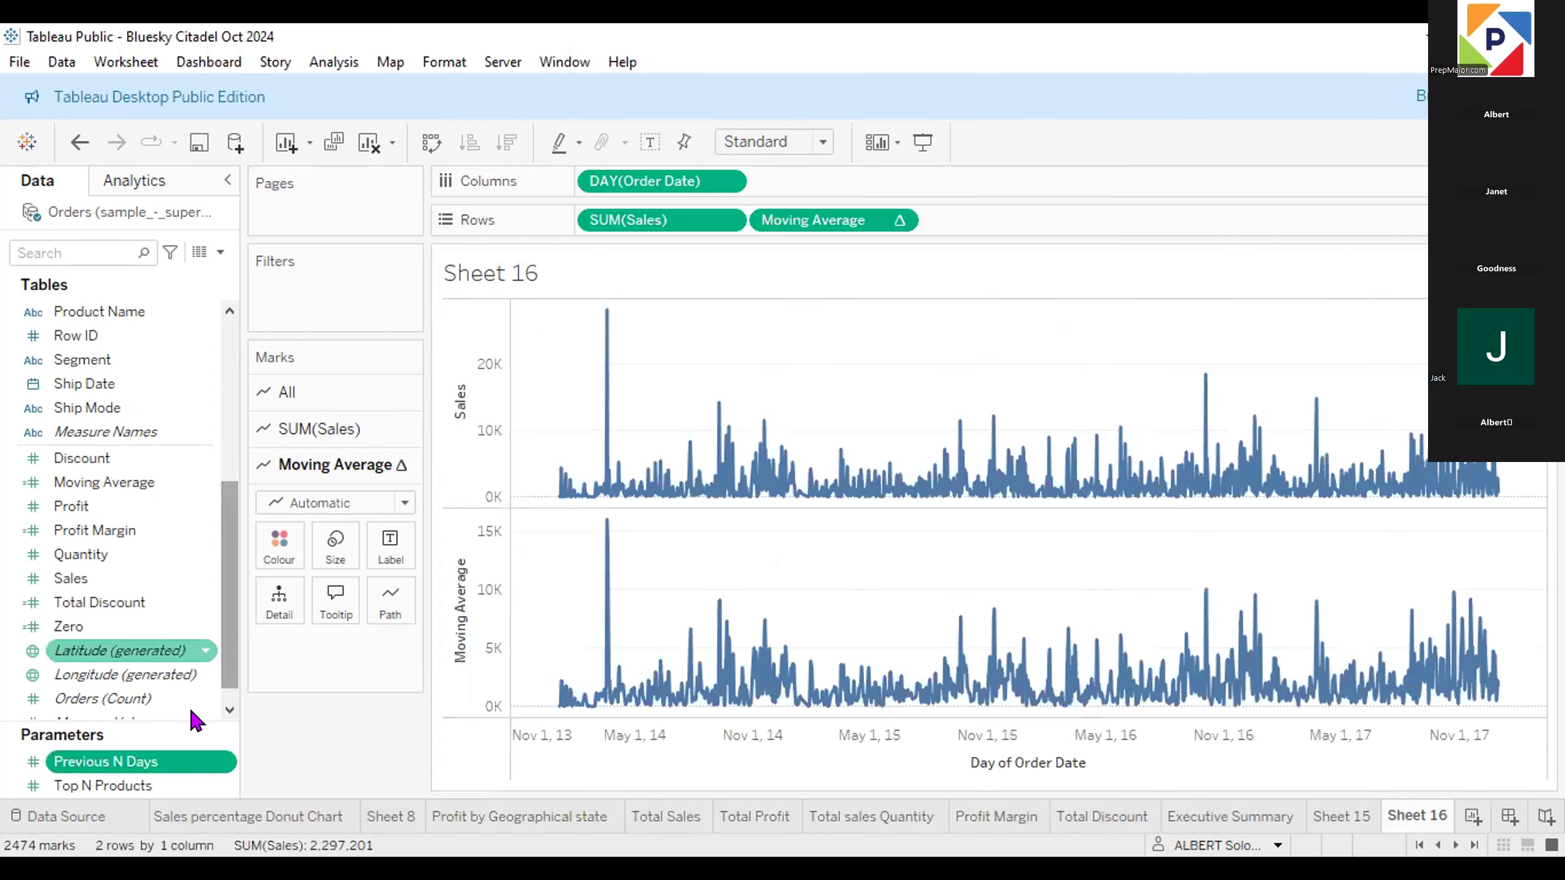
Show the control of the recreated Previous N Days parameter on Sheet 16.
right_click(227, 767)
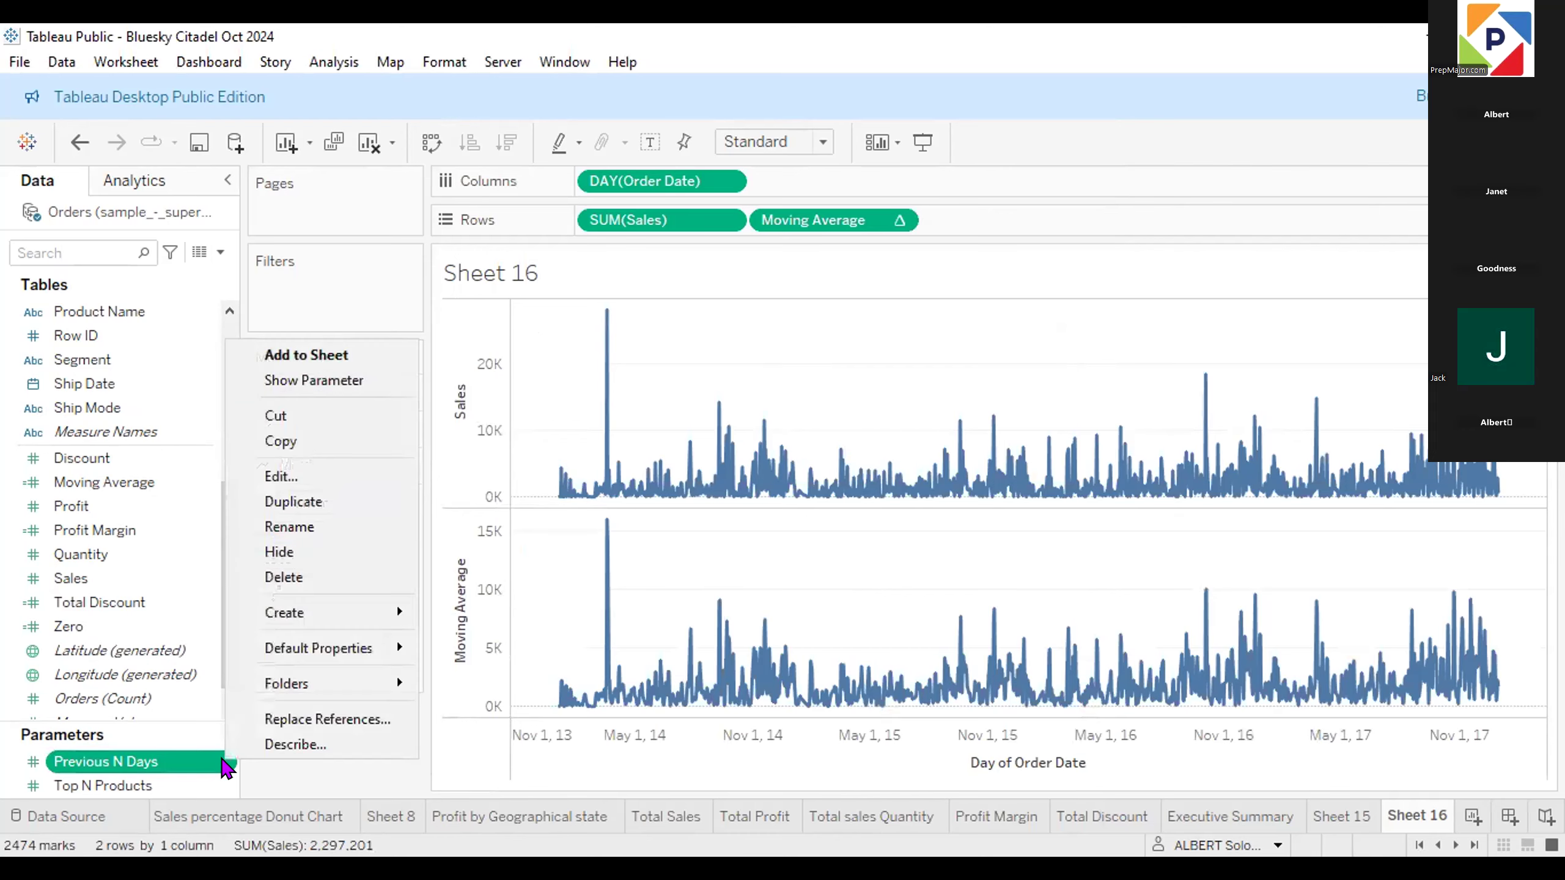
left_click(337, 381)
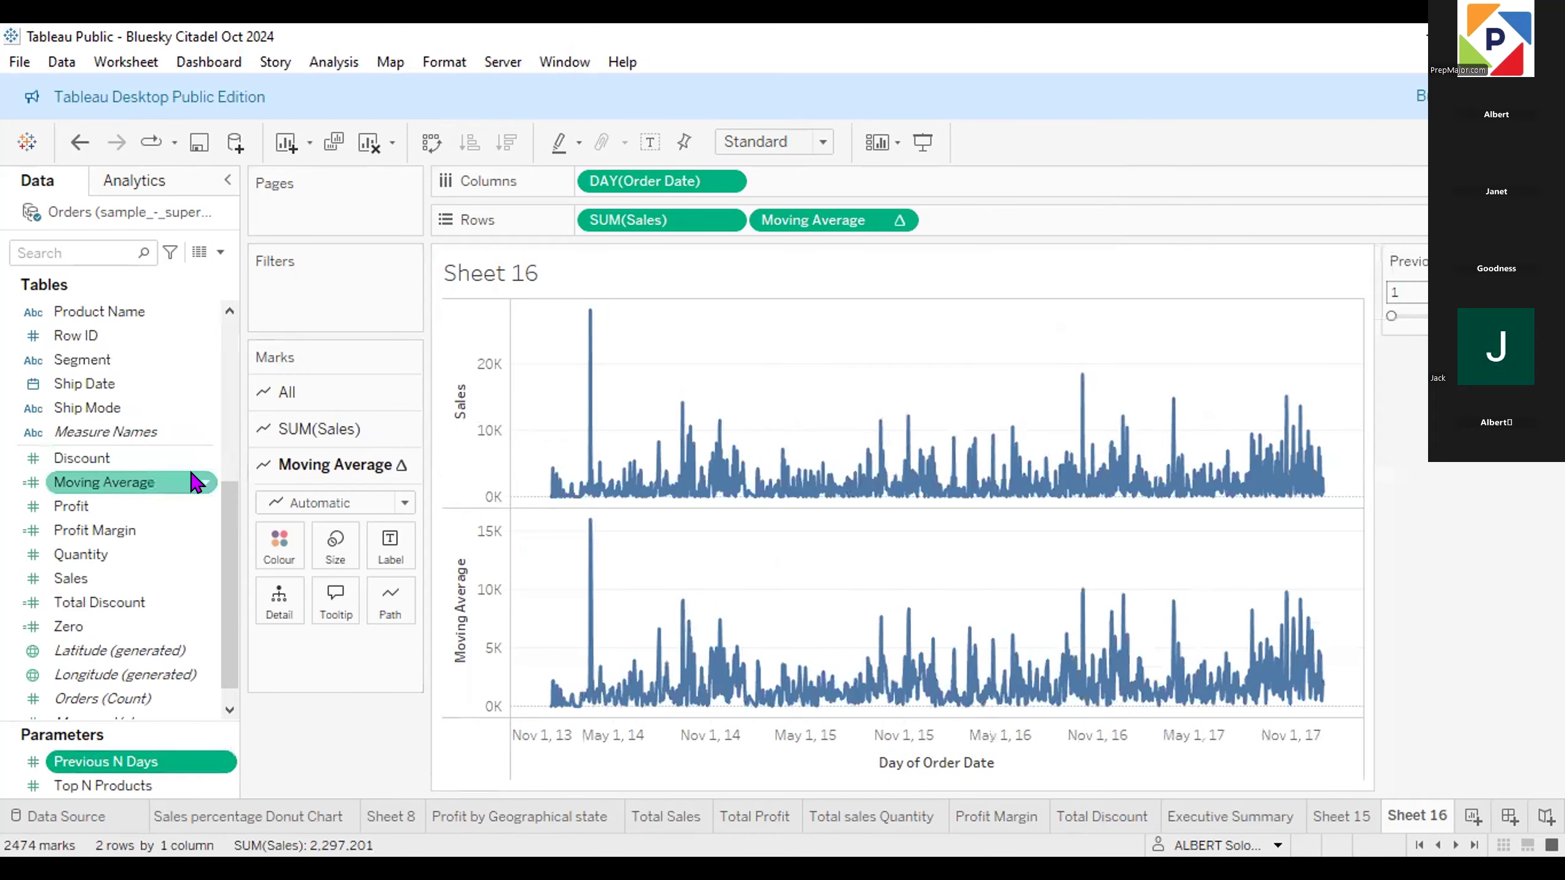
Replace the window start in the Moving Average formula with -[Previous N Days] and apply the calculation.
left_click(208, 482)
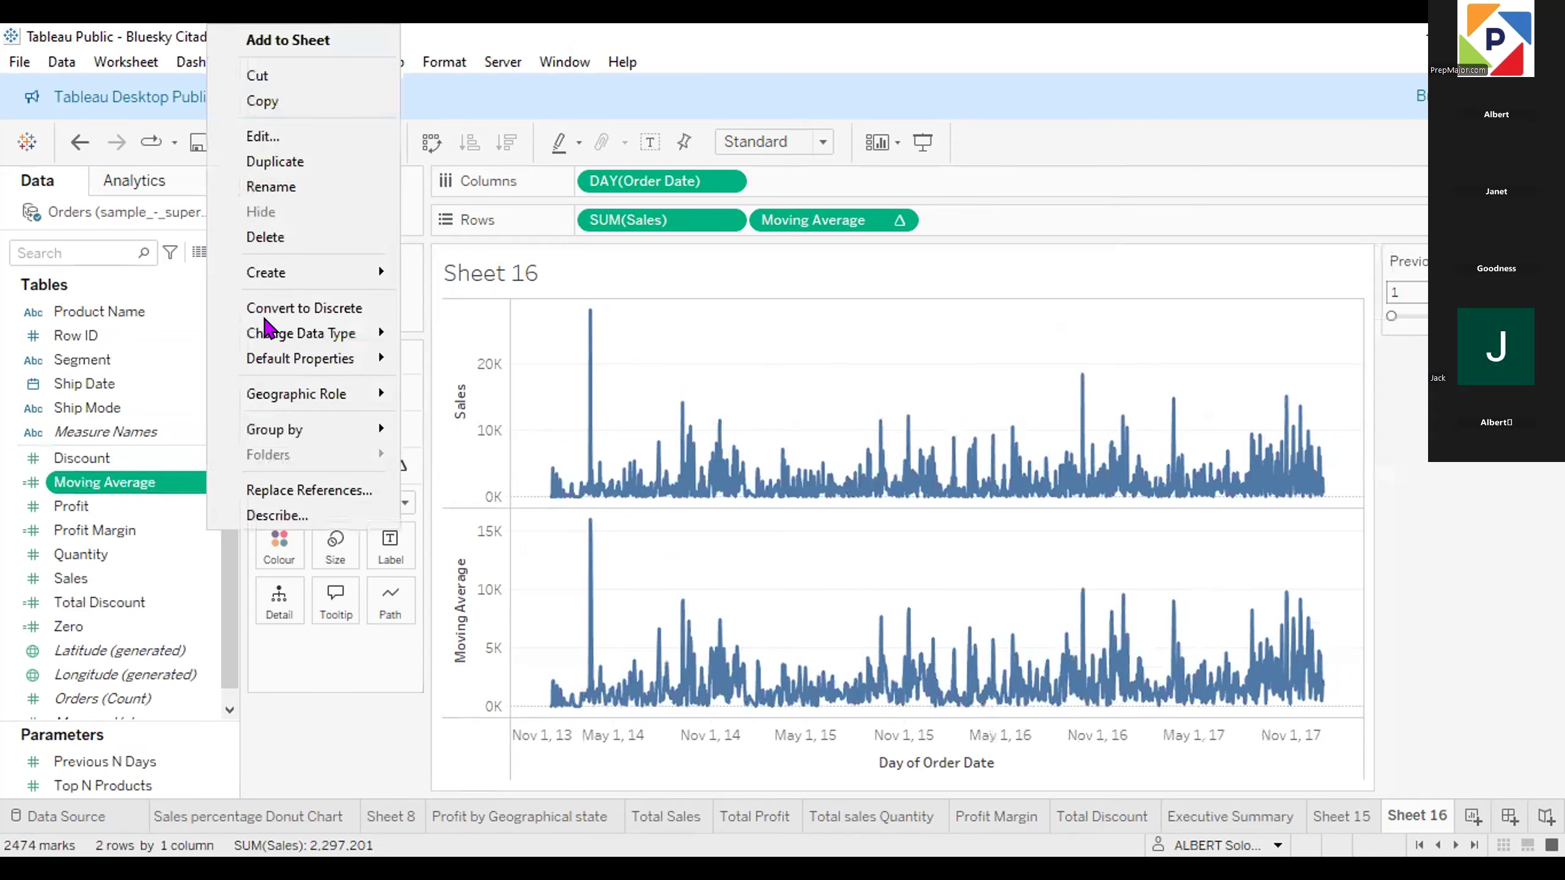
left_click(300, 141)
double_click(809, 329)
key("BackSpace")
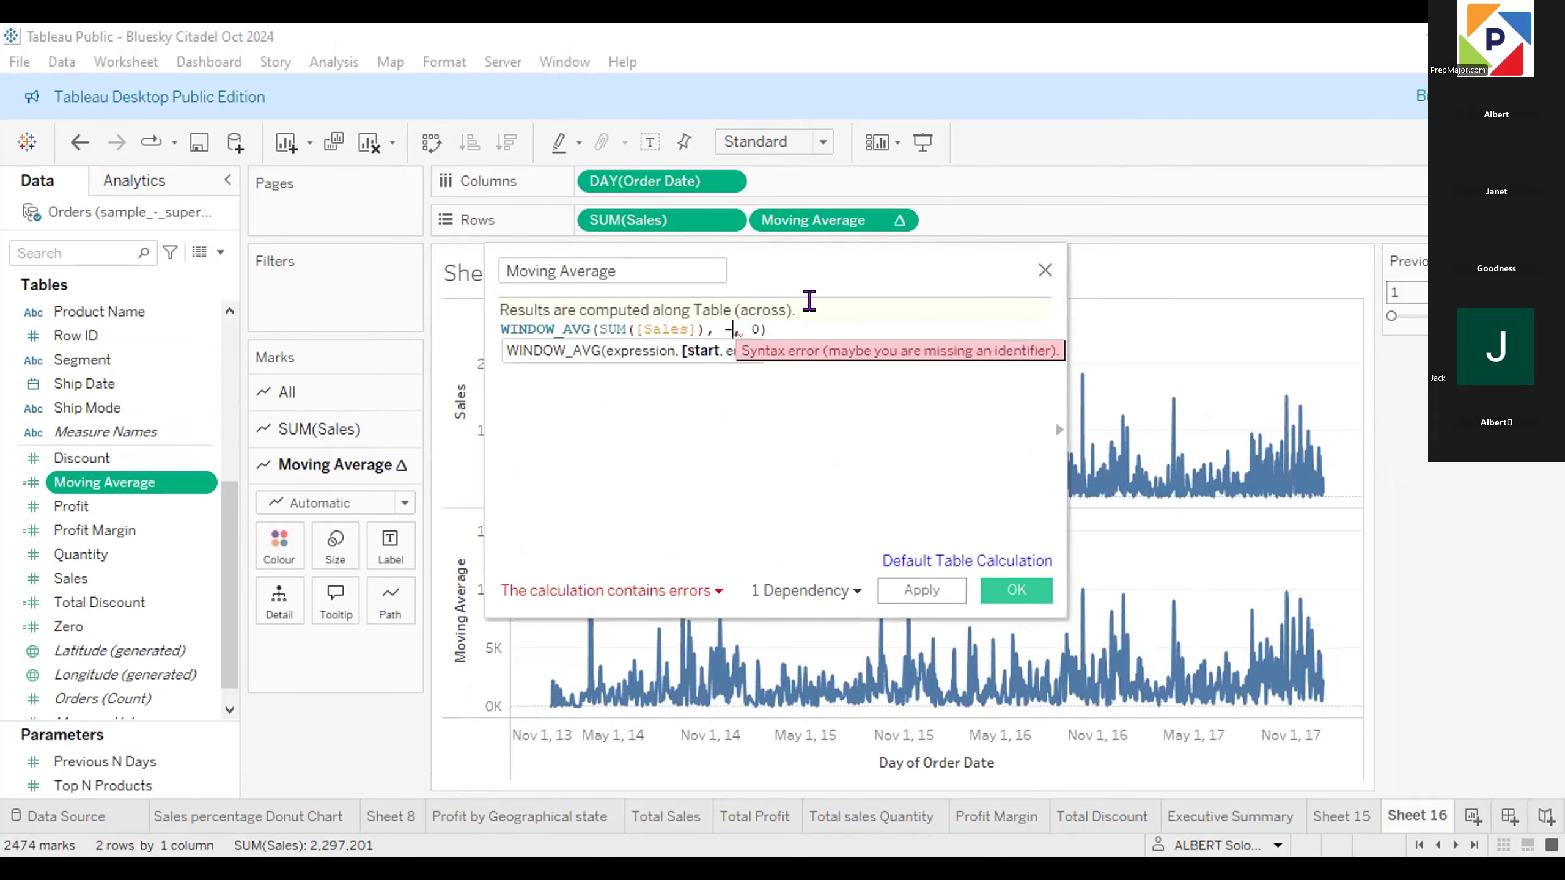
type("Prev")
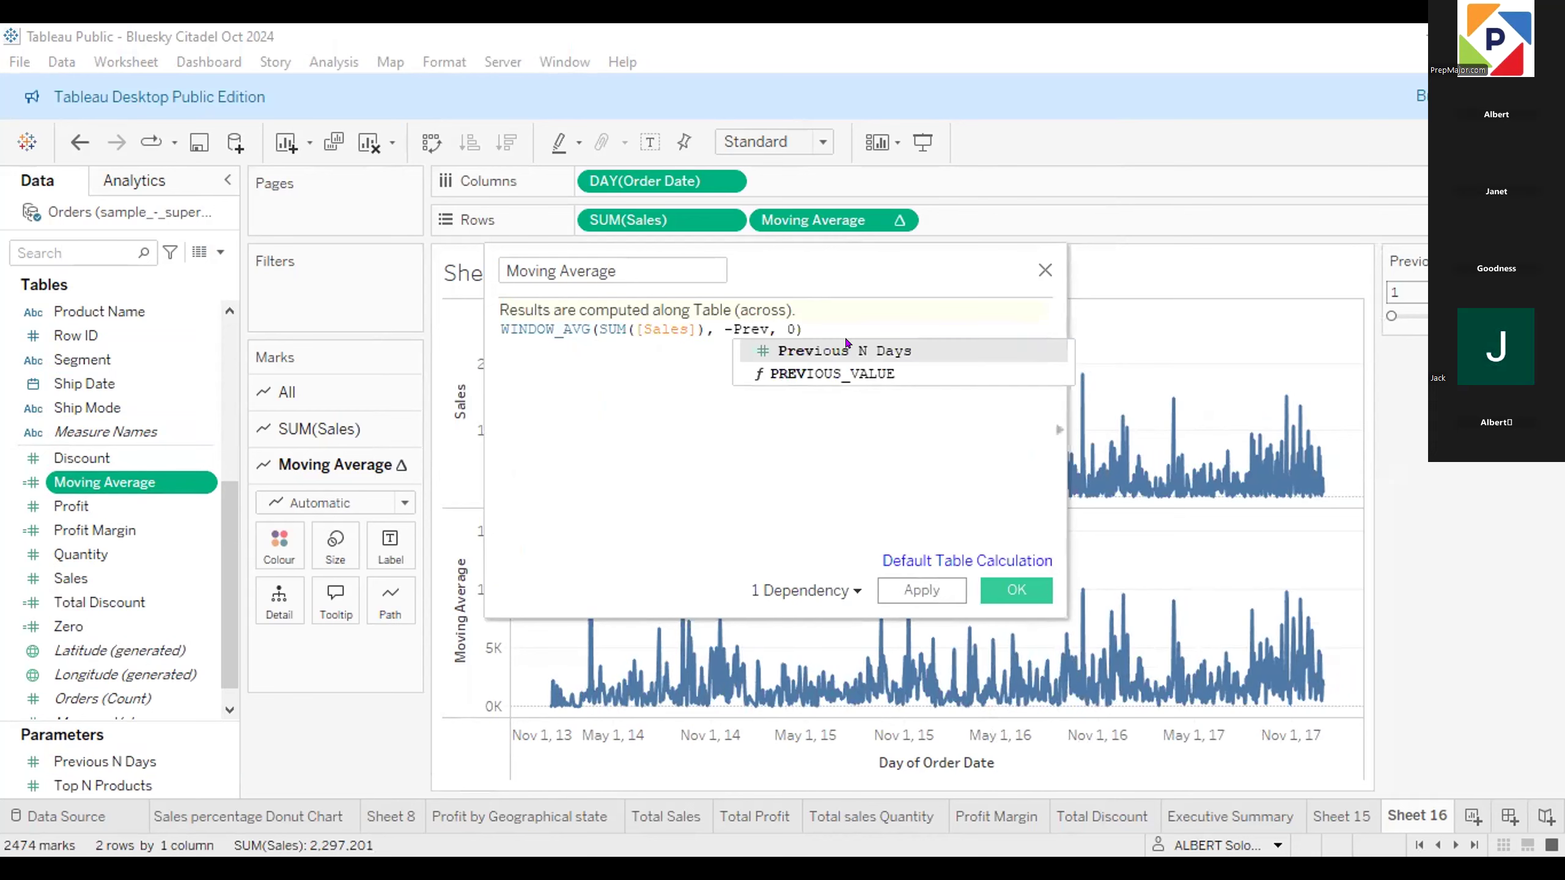
key("Return")
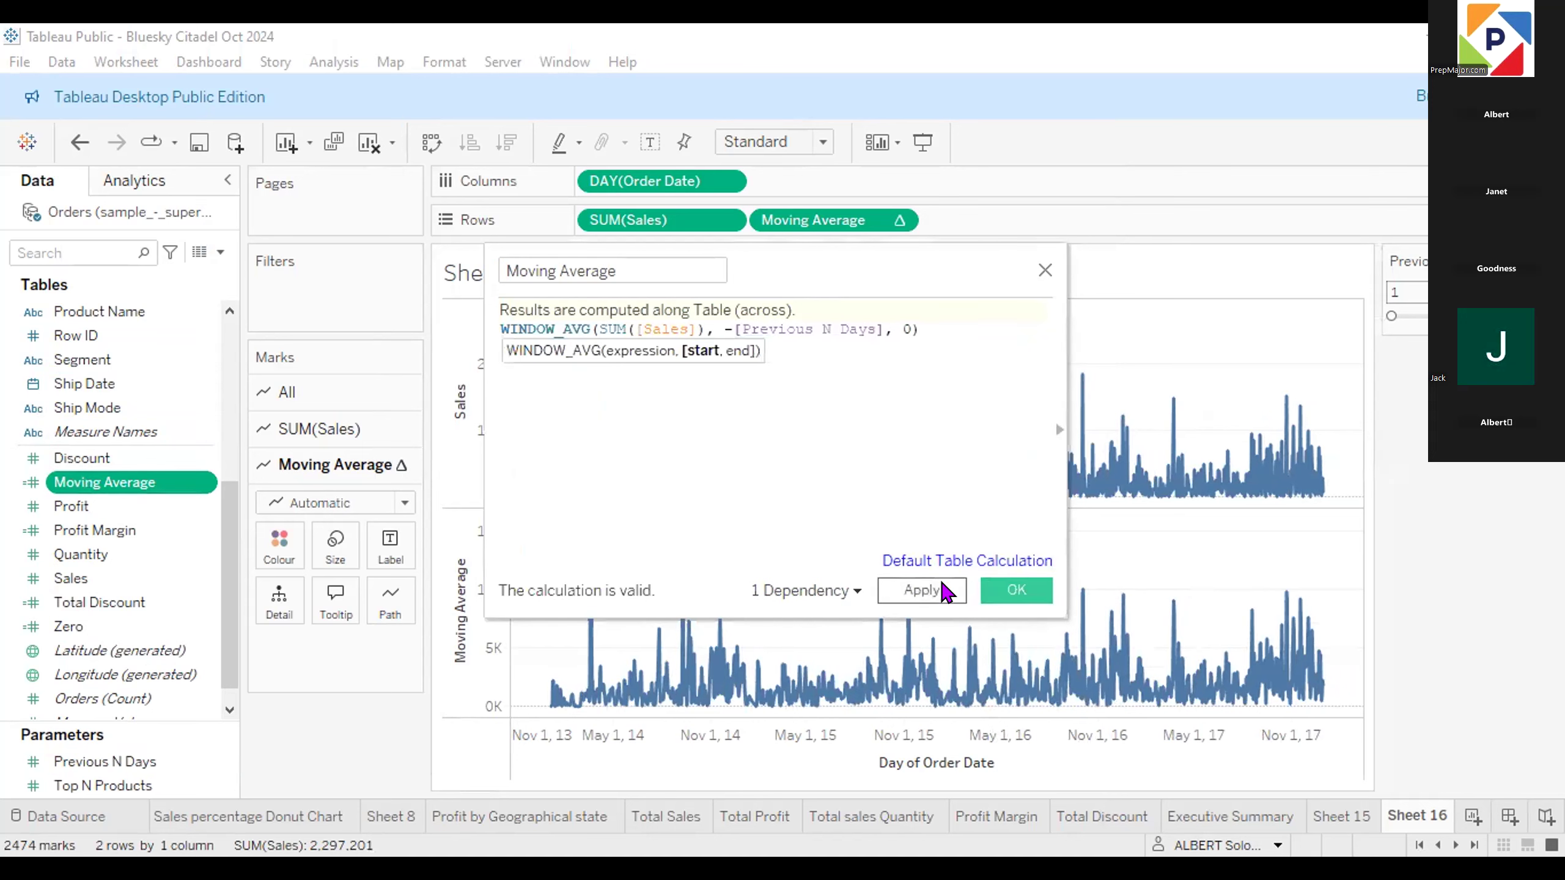
left_click(940, 583)
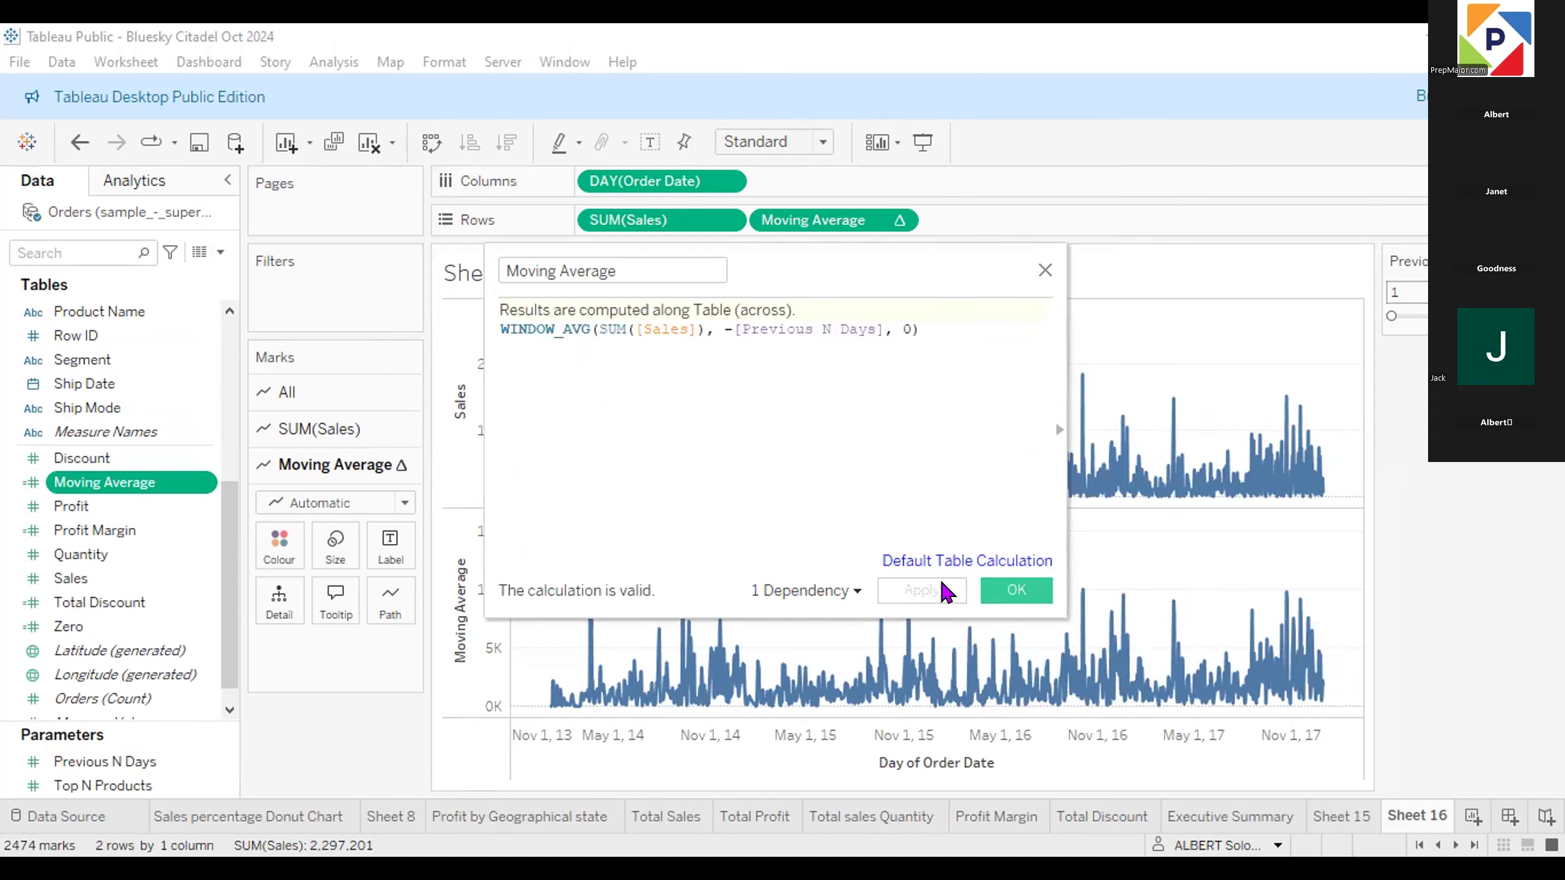
left_click(1003, 590)
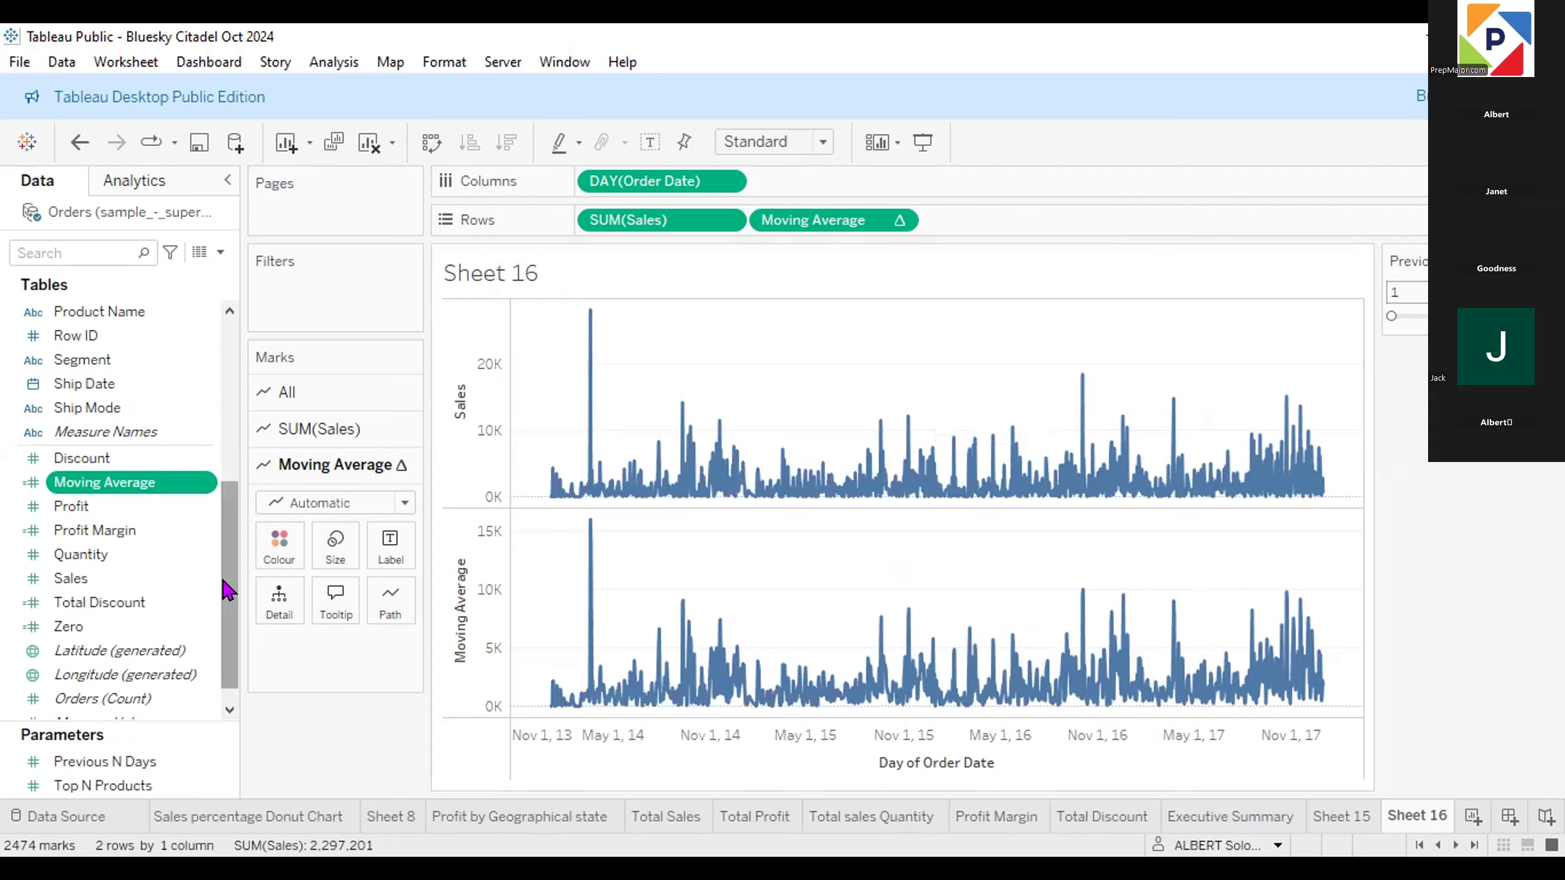
Try to add Moving Average to its marks' tooltip and view the mark settings of SUM(Sales) and Moving Average.
scroll(222, 671, "down", 1)
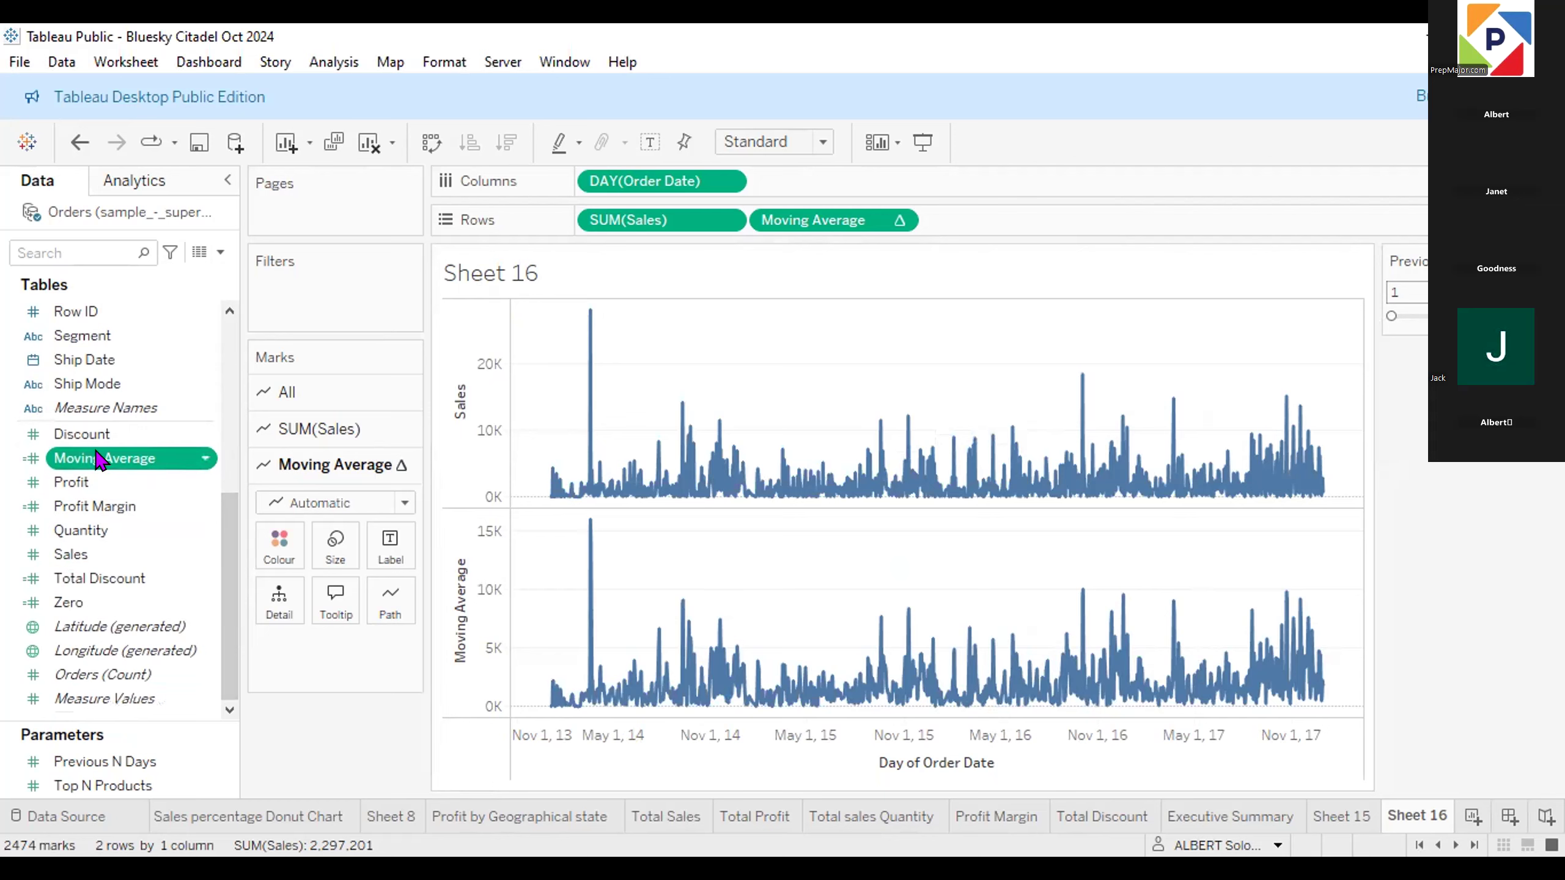
left_click_drag(98, 459, 351, 614)
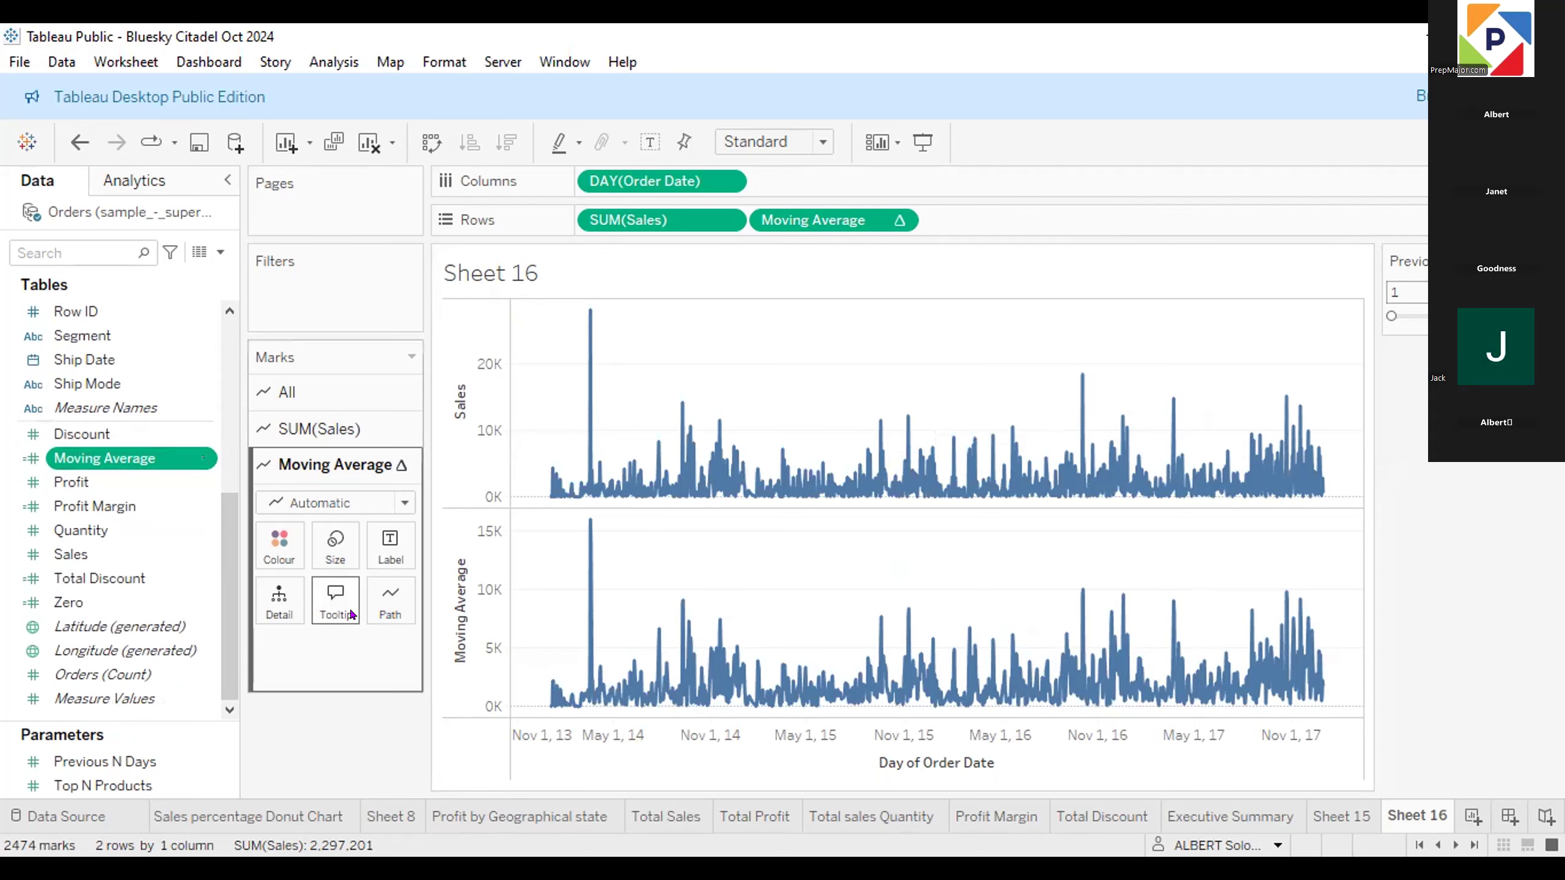
left_click(349, 394)
left_click(320, 637)
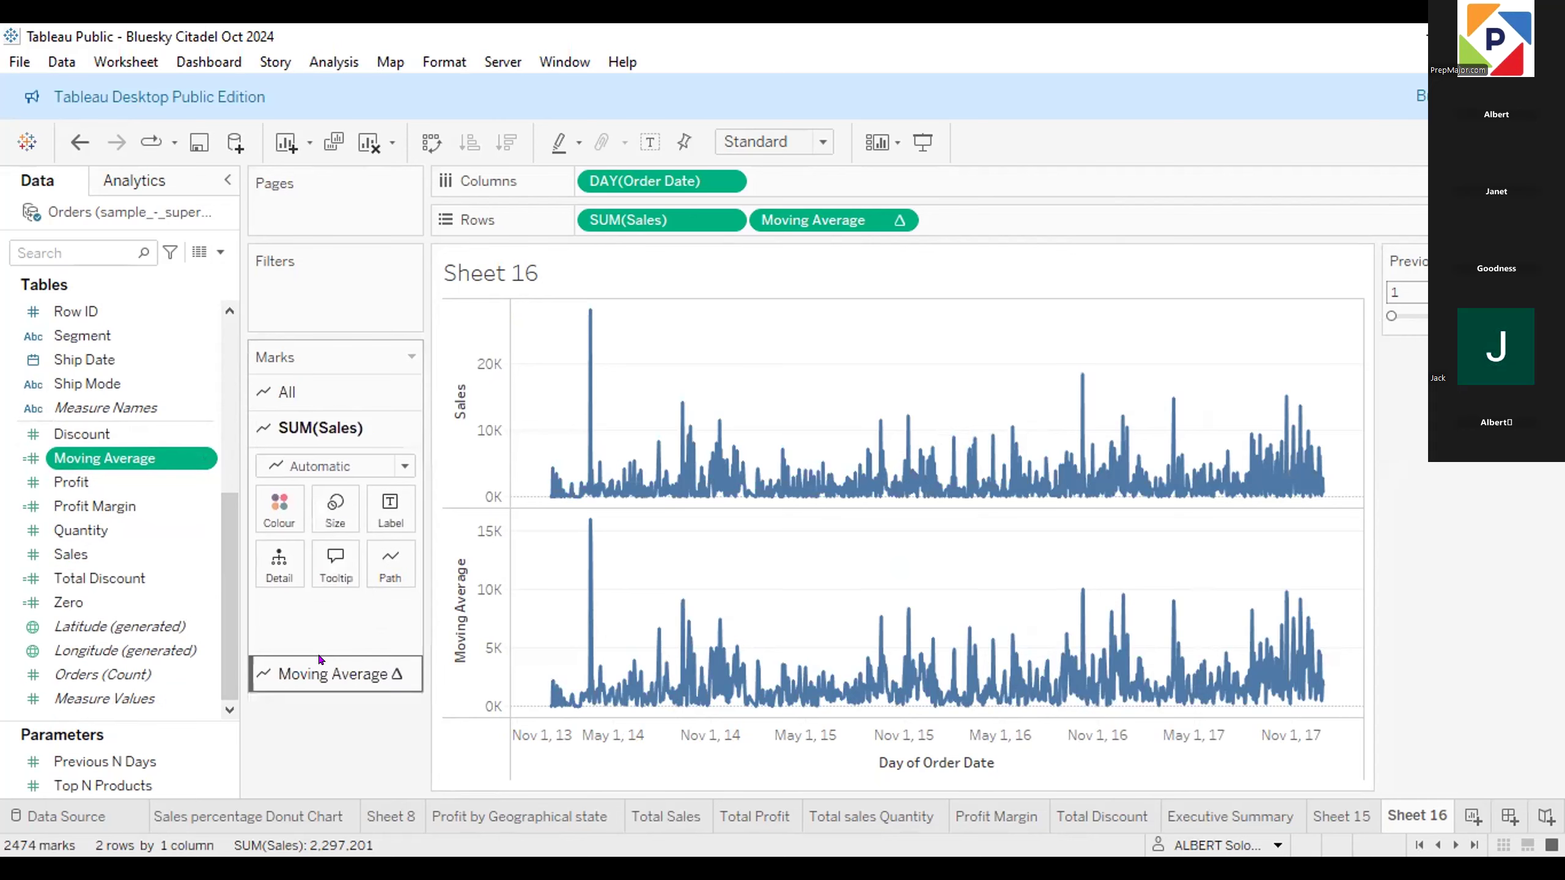
left_click(320, 657)
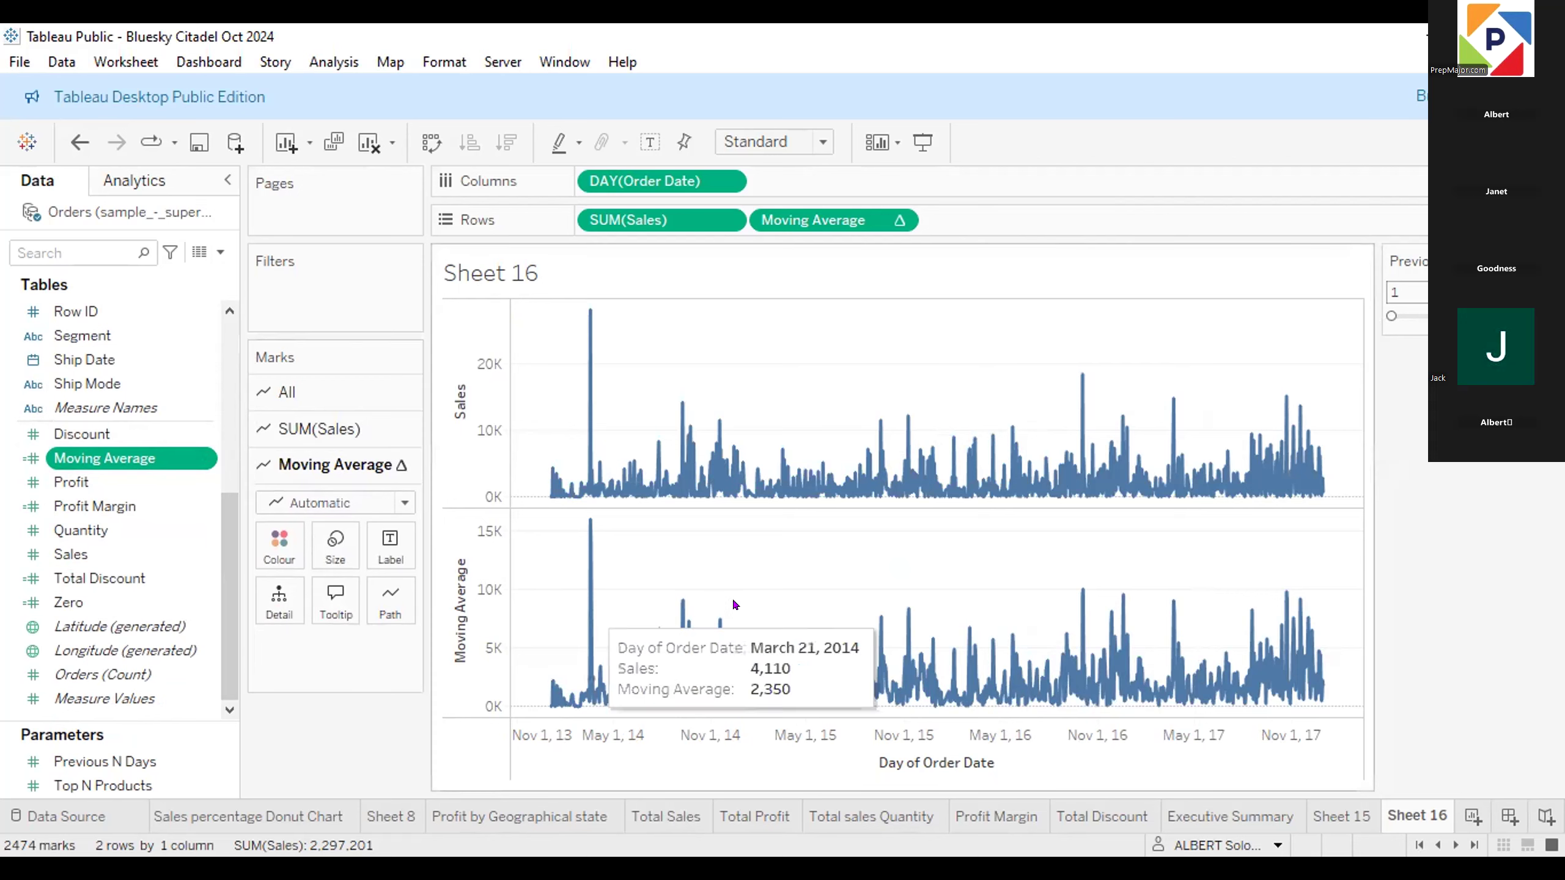
Try Moving Average as a discrete field in Rows and restore it as continuous after SUM(Sales).
left_click(896, 221)
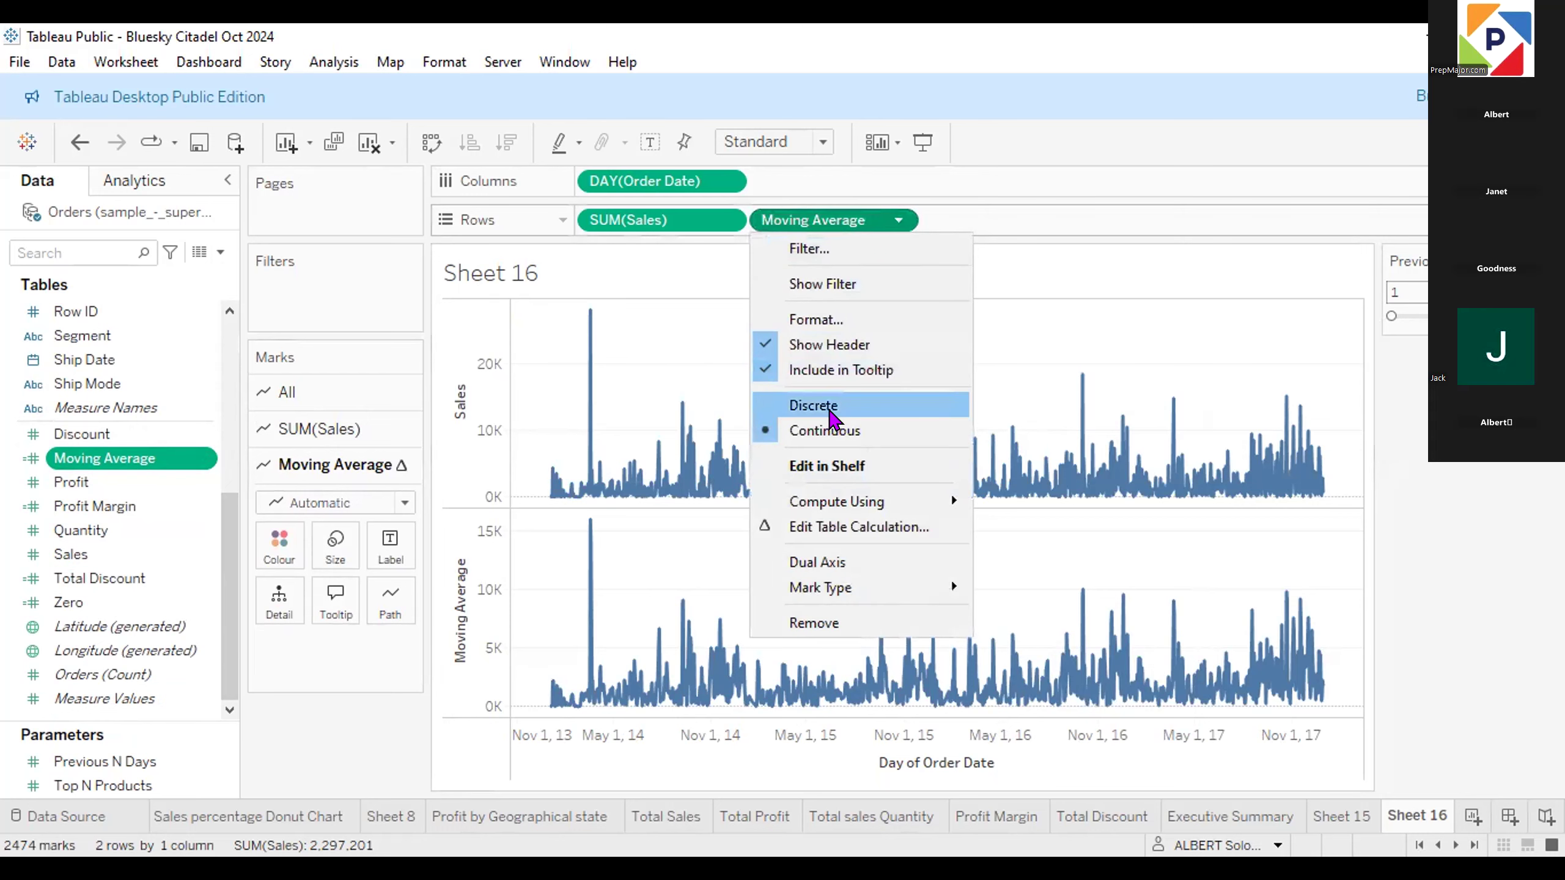
left_click(829, 408)
left_click(887, 220)
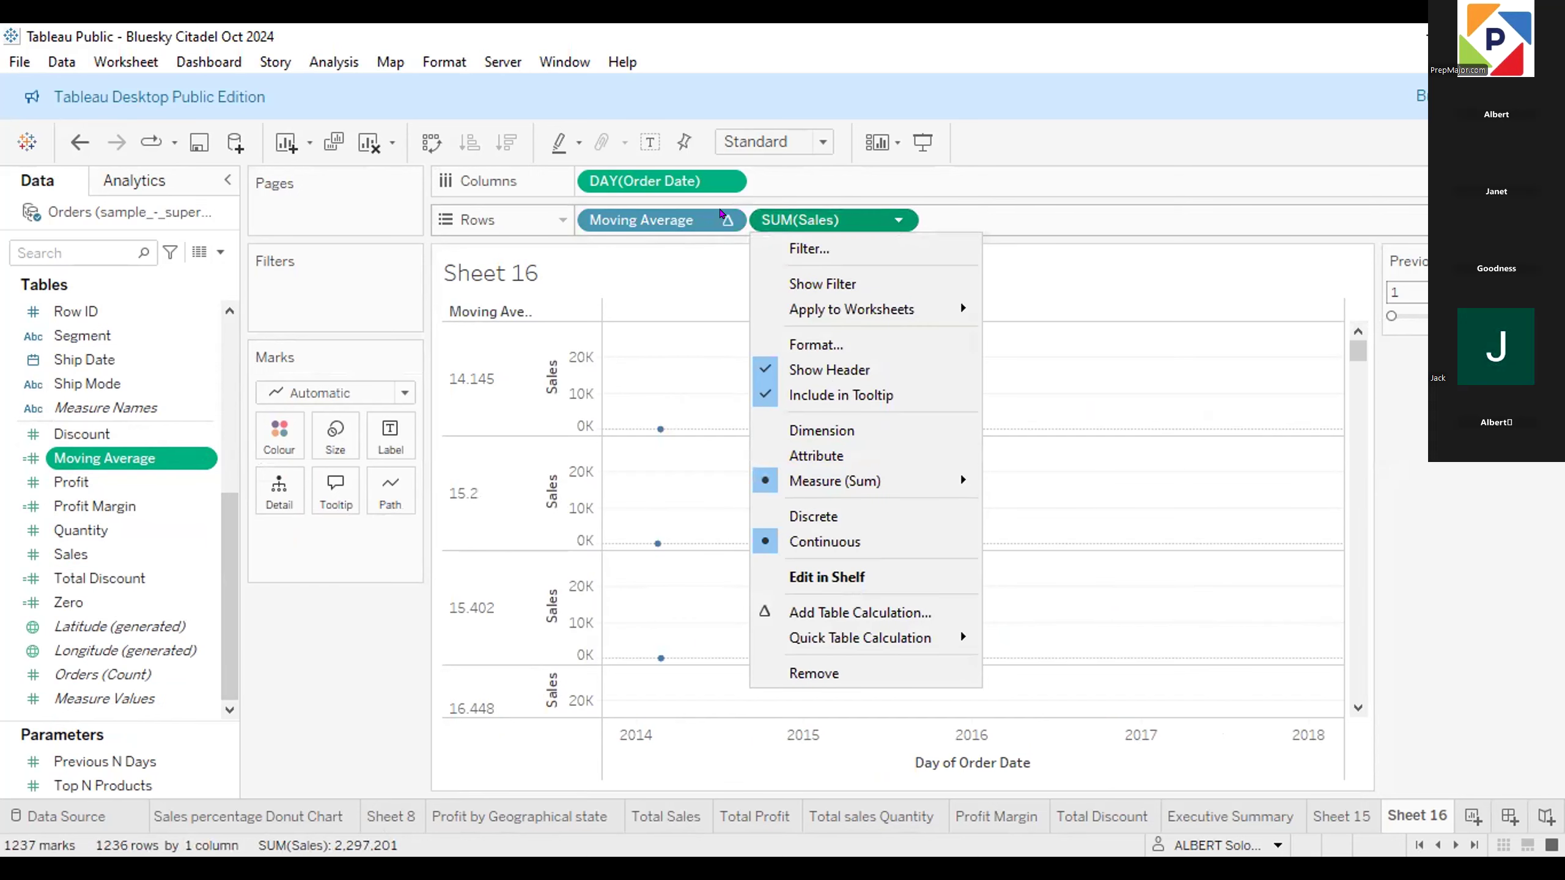
left_click(725, 219)
left_click(726, 220)
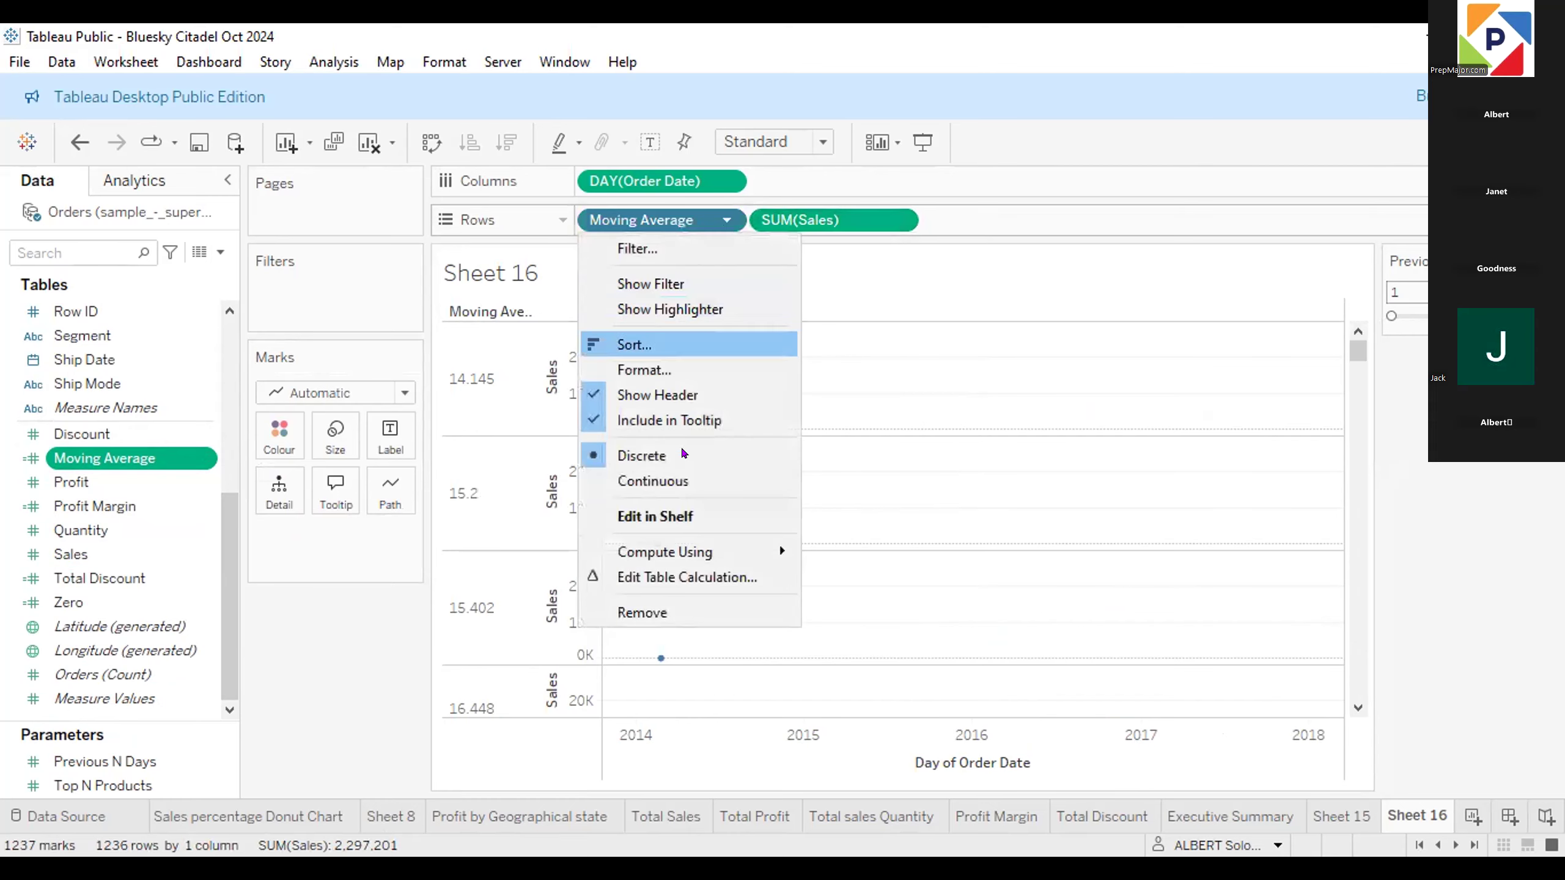
left_click(667, 474)
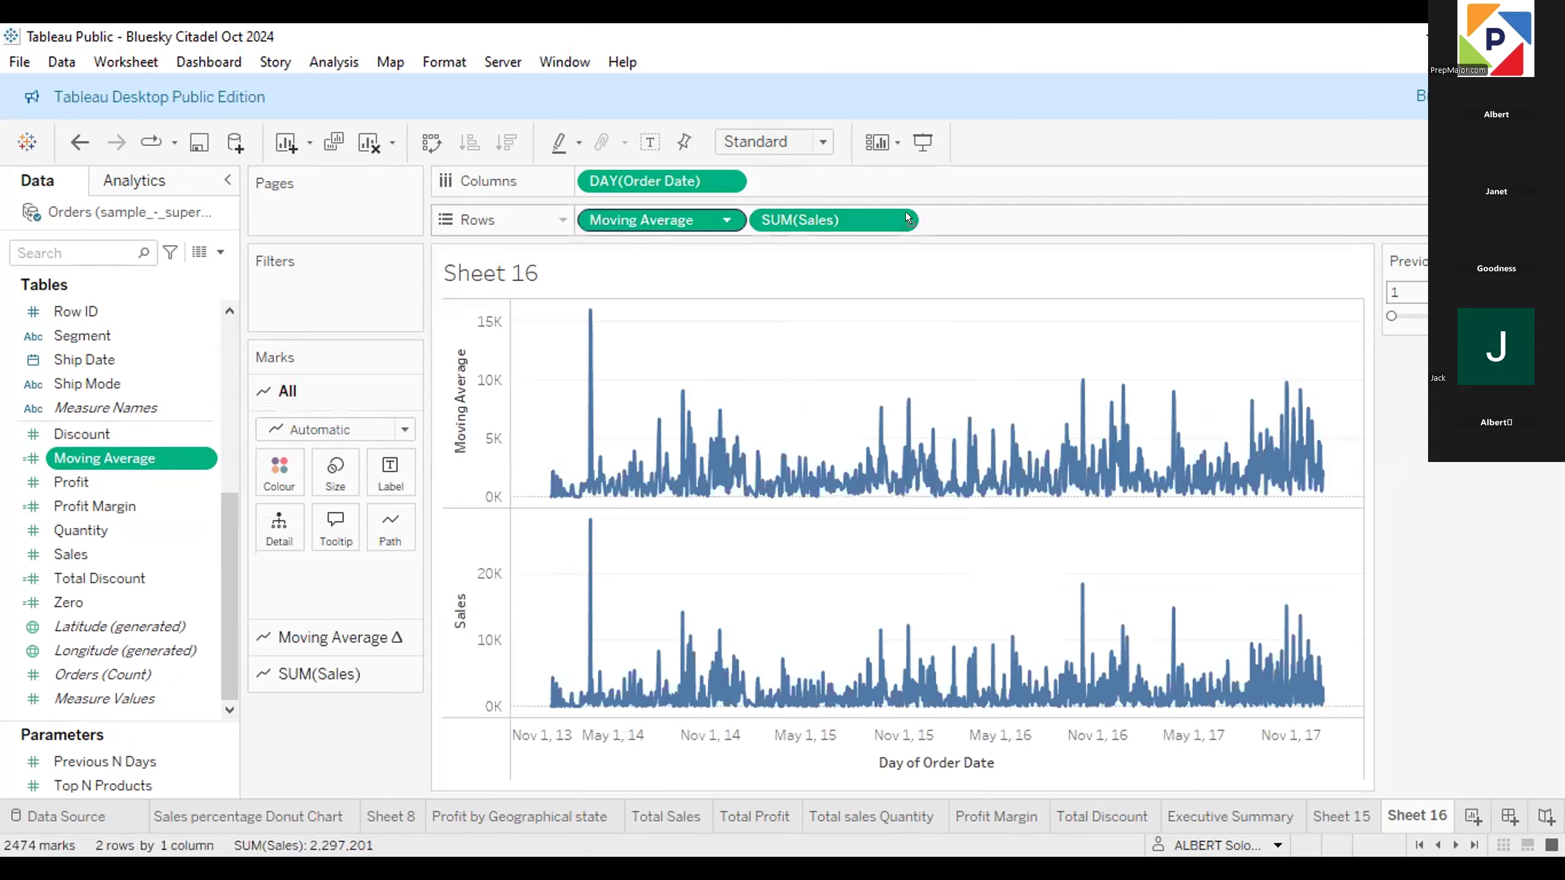
left_click_drag(907, 217, 910, 225)
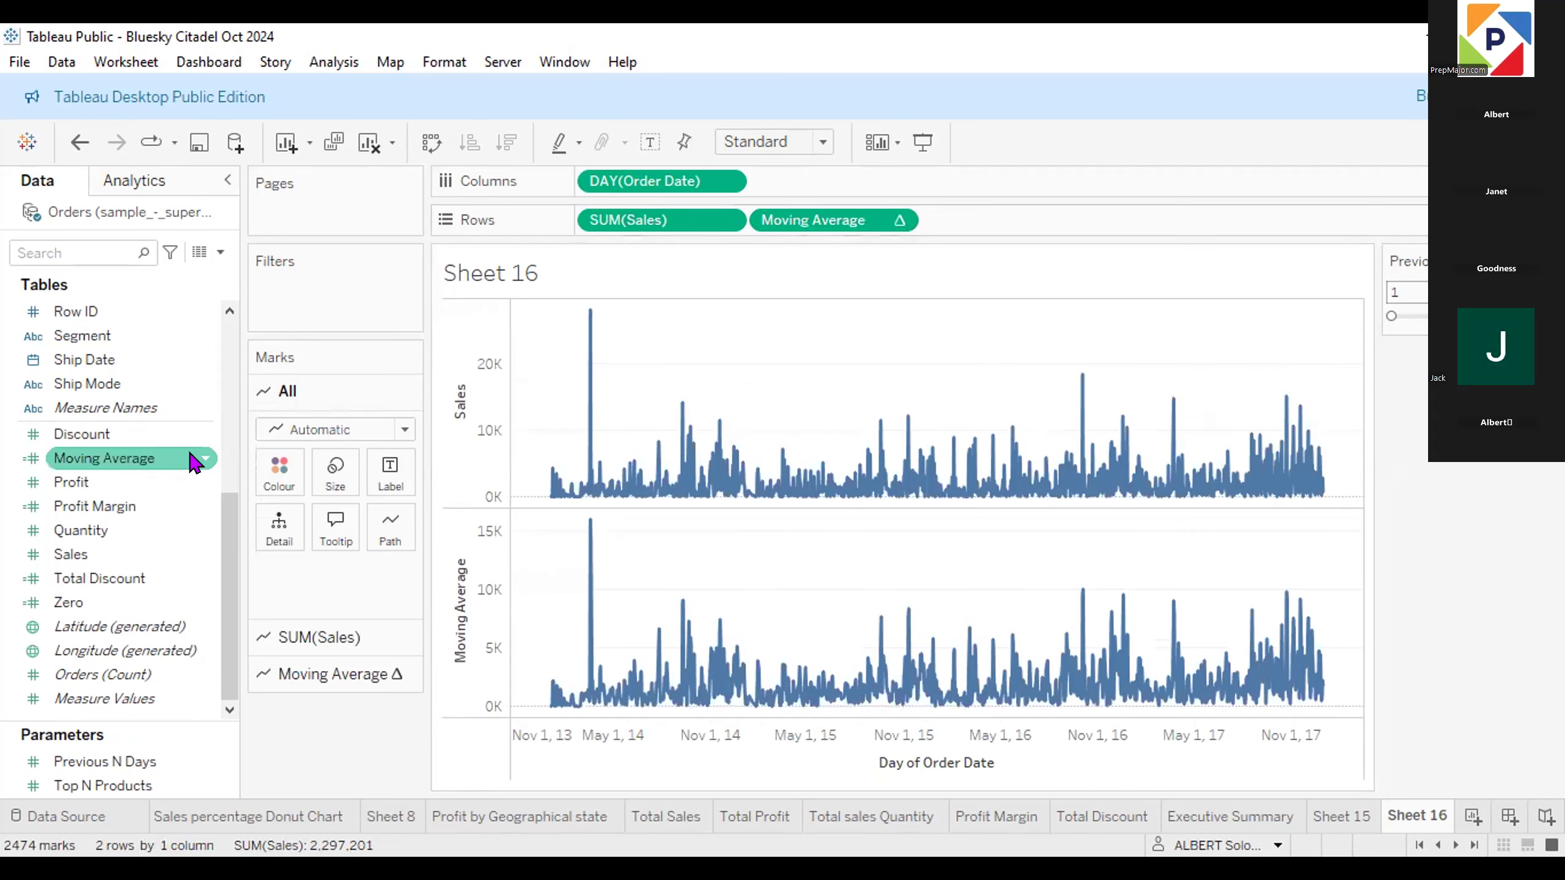
Set the window start in the Moving Average formula to the fixed value -2 and save the calculation.
left_click(207, 459)
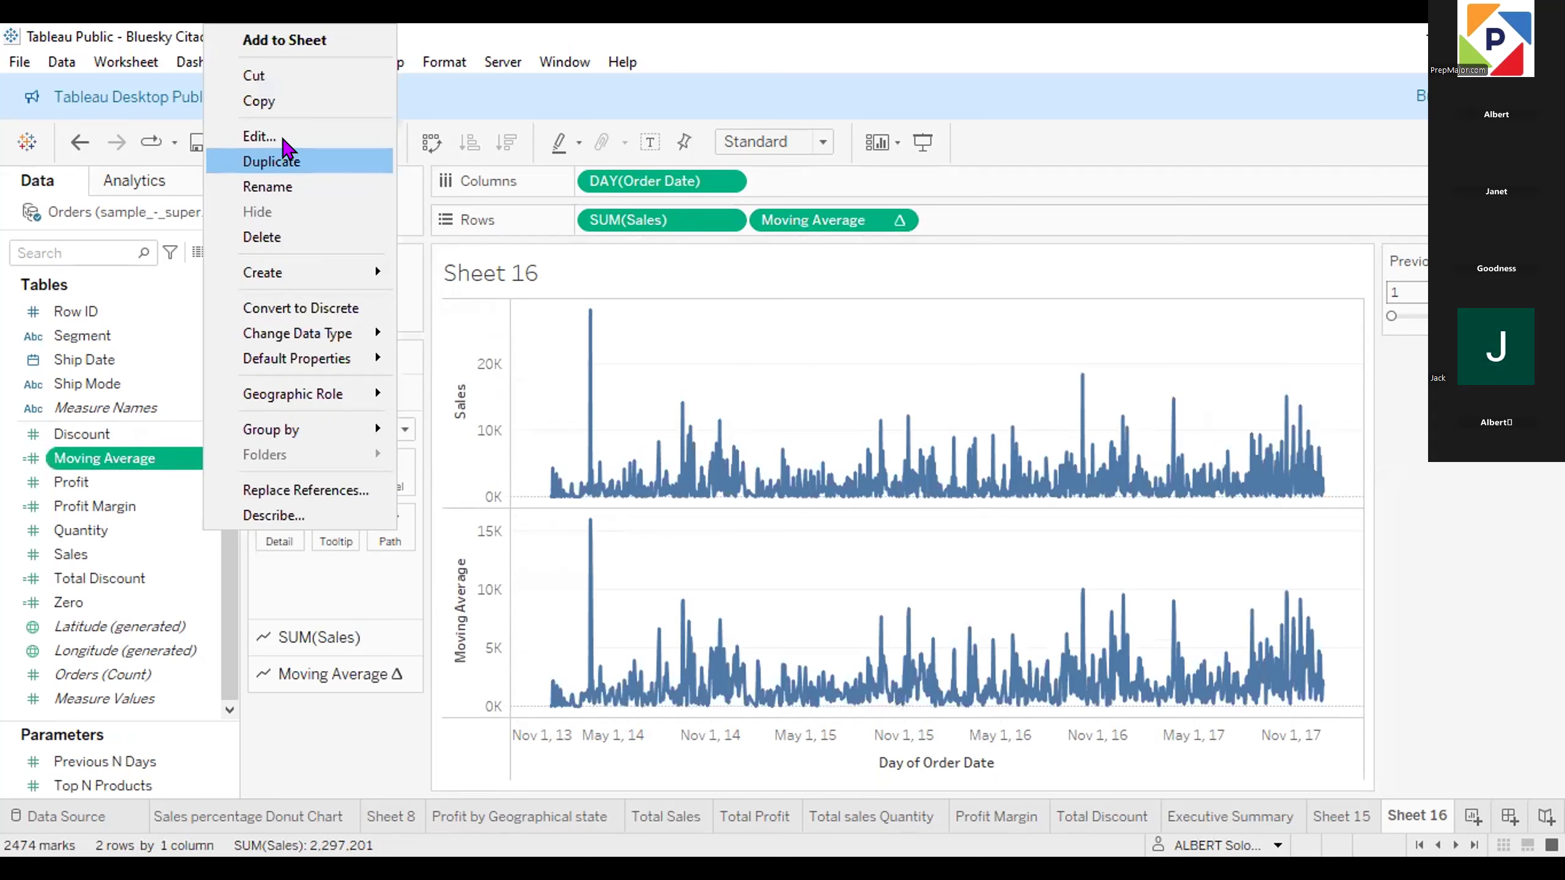
left_click(283, 148)
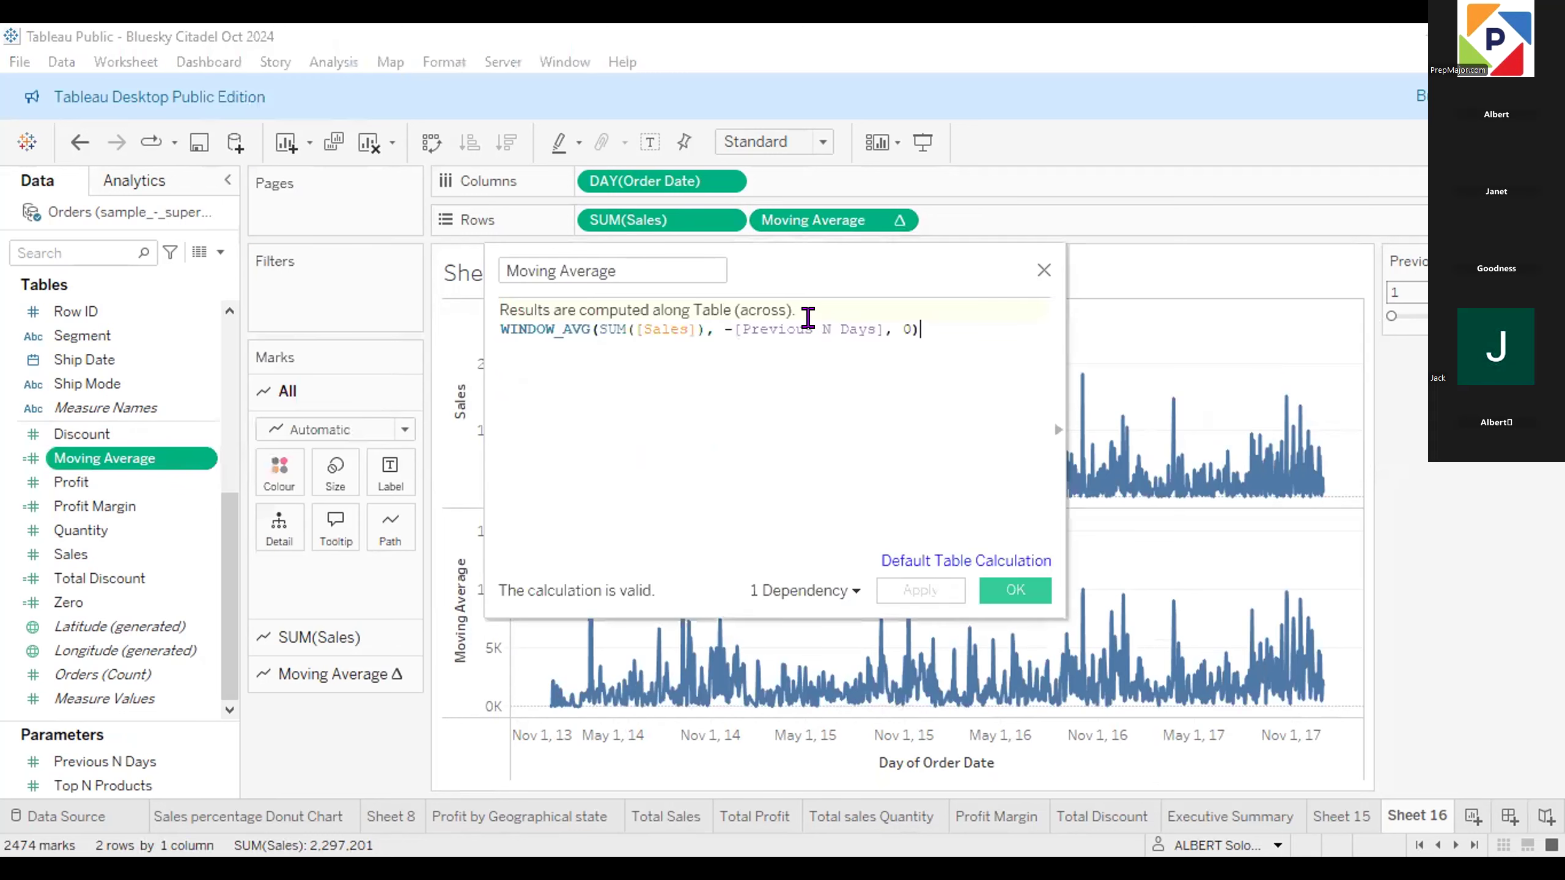
left_click(808, 321)
double_click(807, 320)
key("BackSpace")
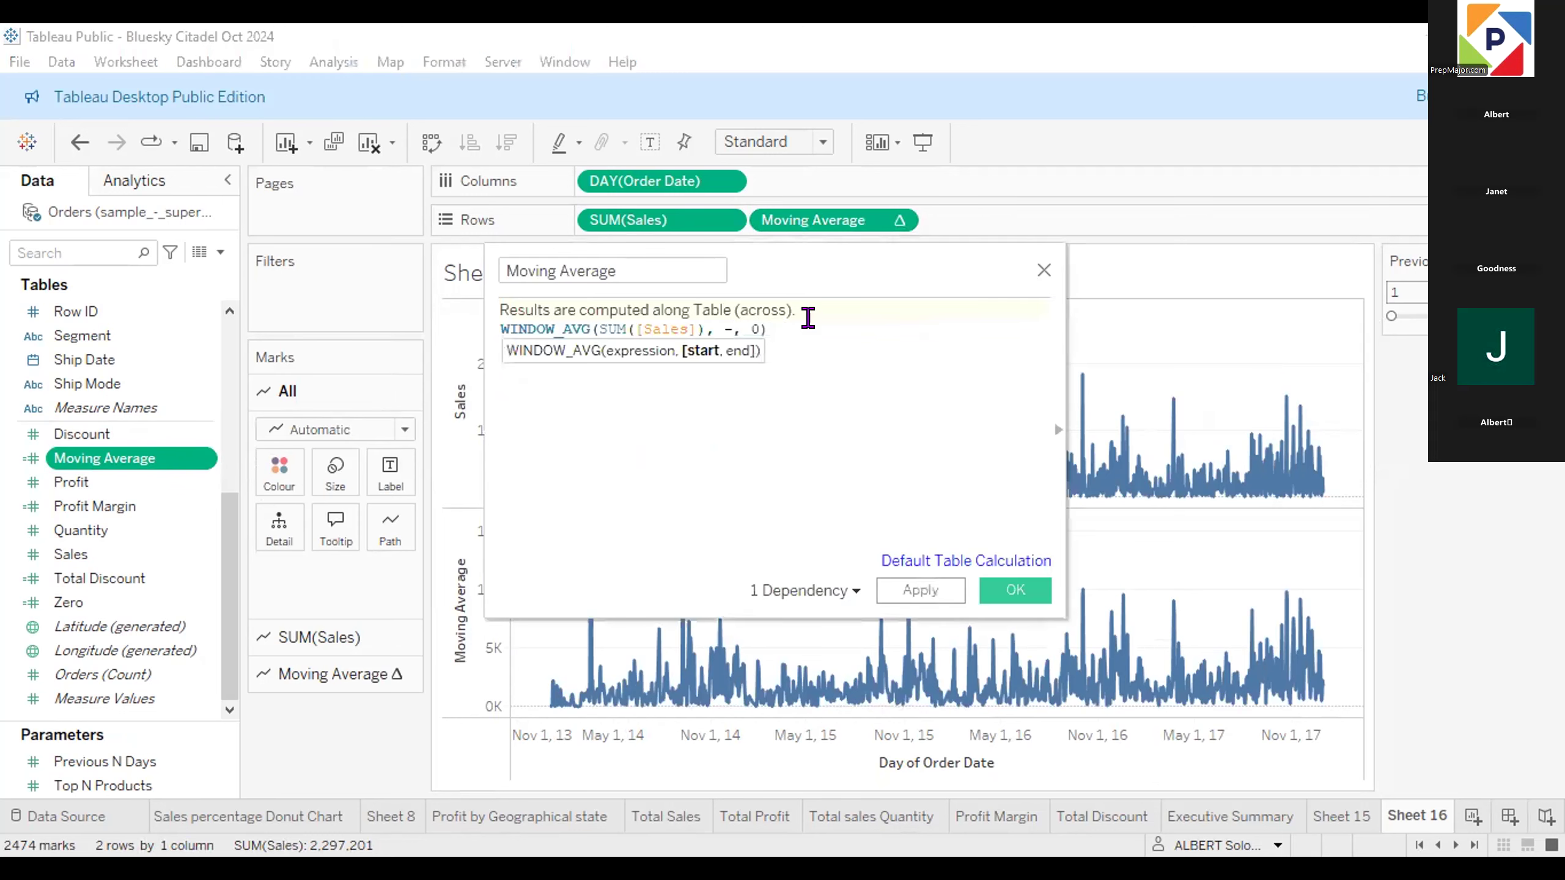
type("2")
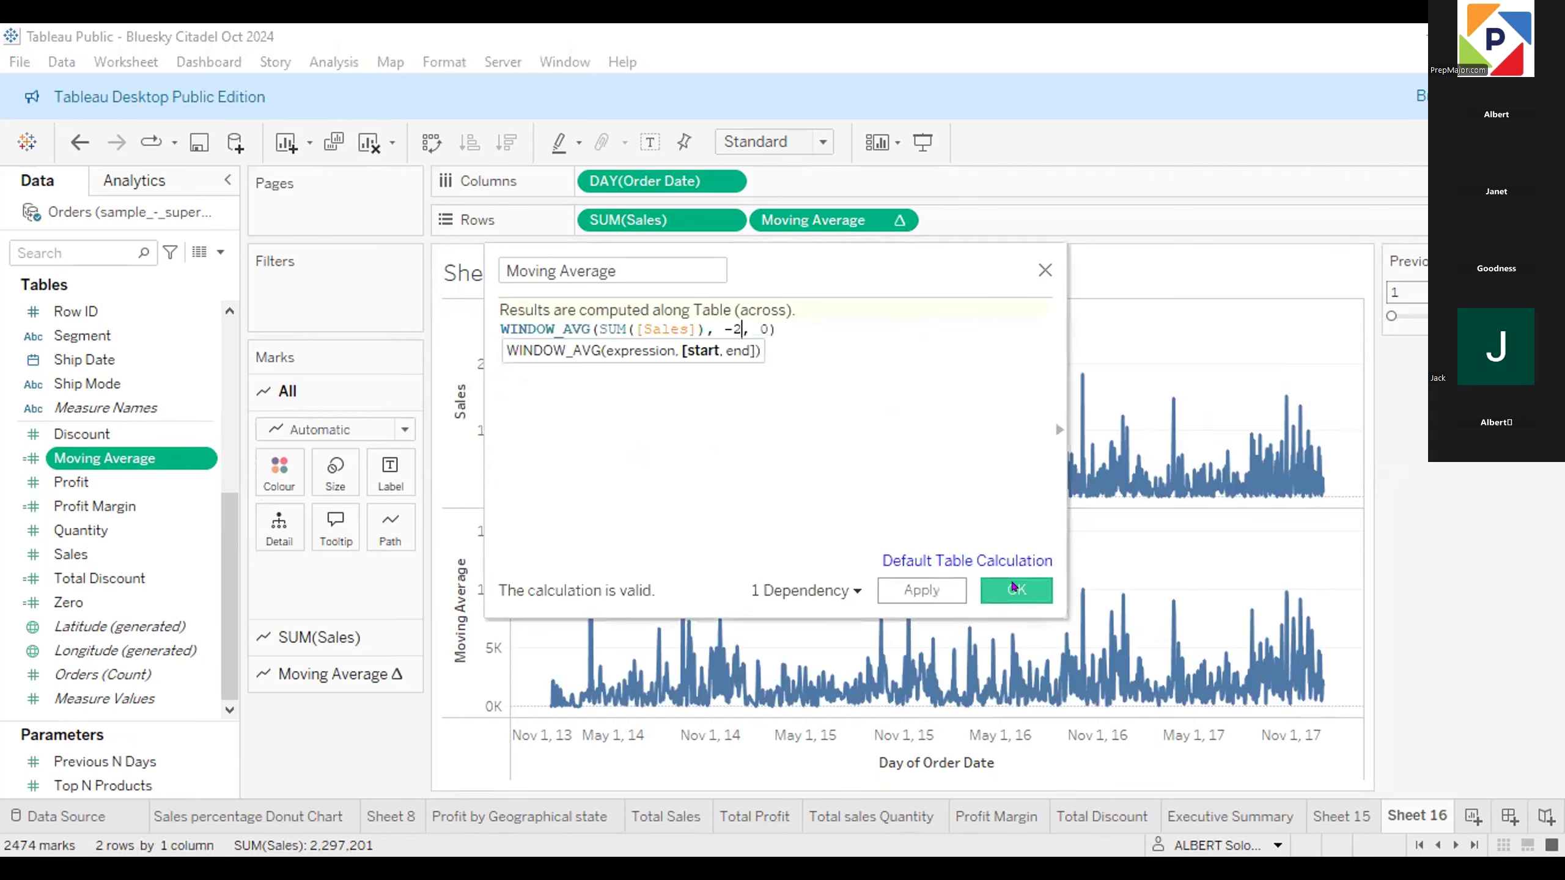
left_click(1013, 587)
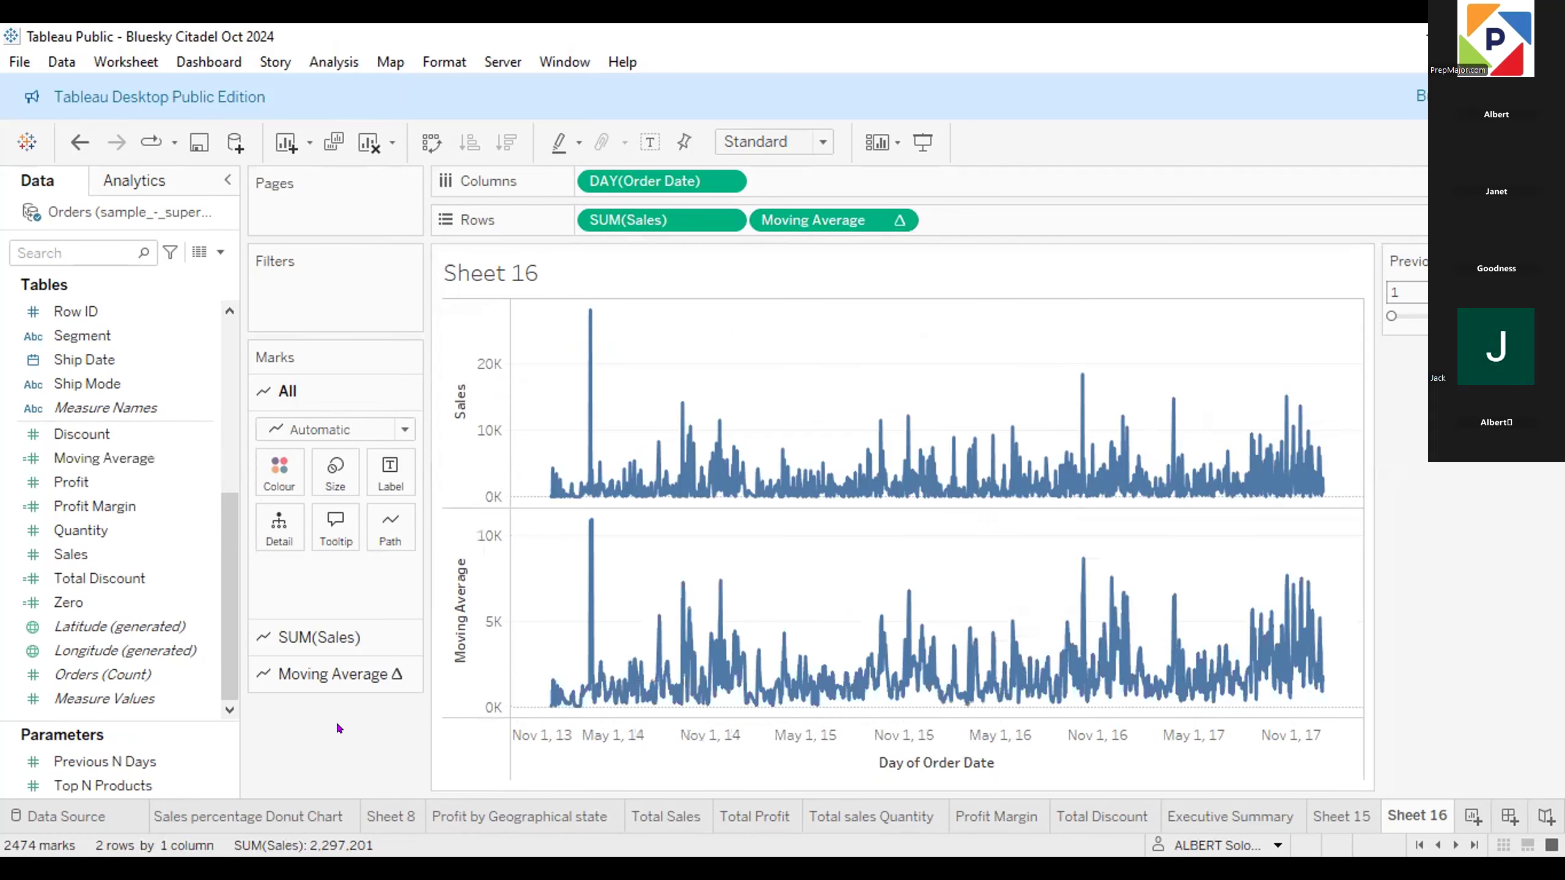
Review the data type, current value and range settings of the Previous N Days parameter.
left_click(135, 764)
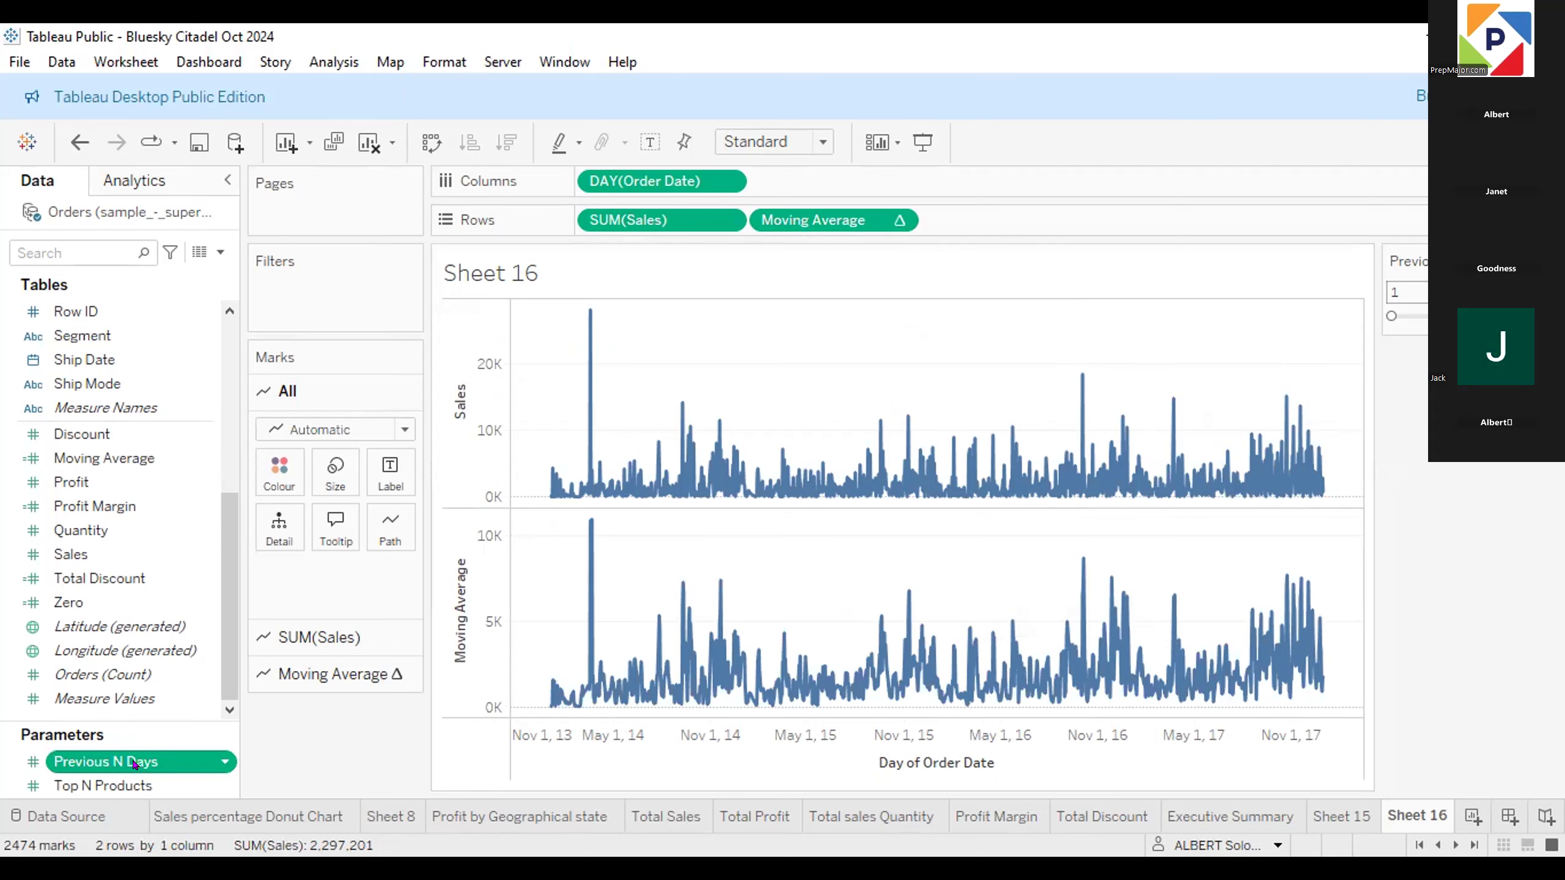
right_click(135, 764)
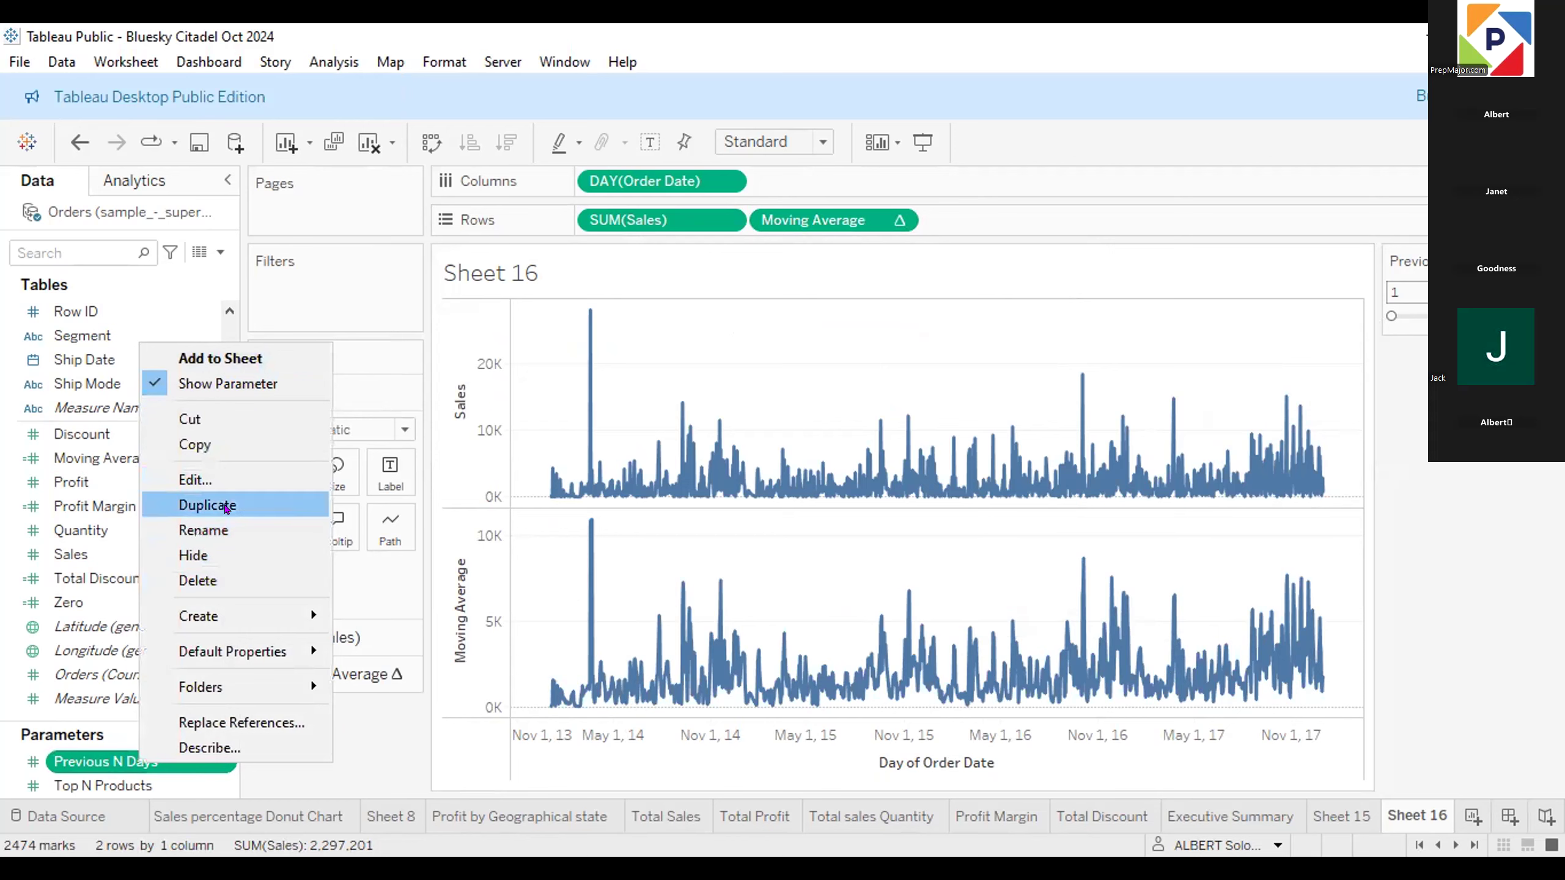
left_click(226, 486)
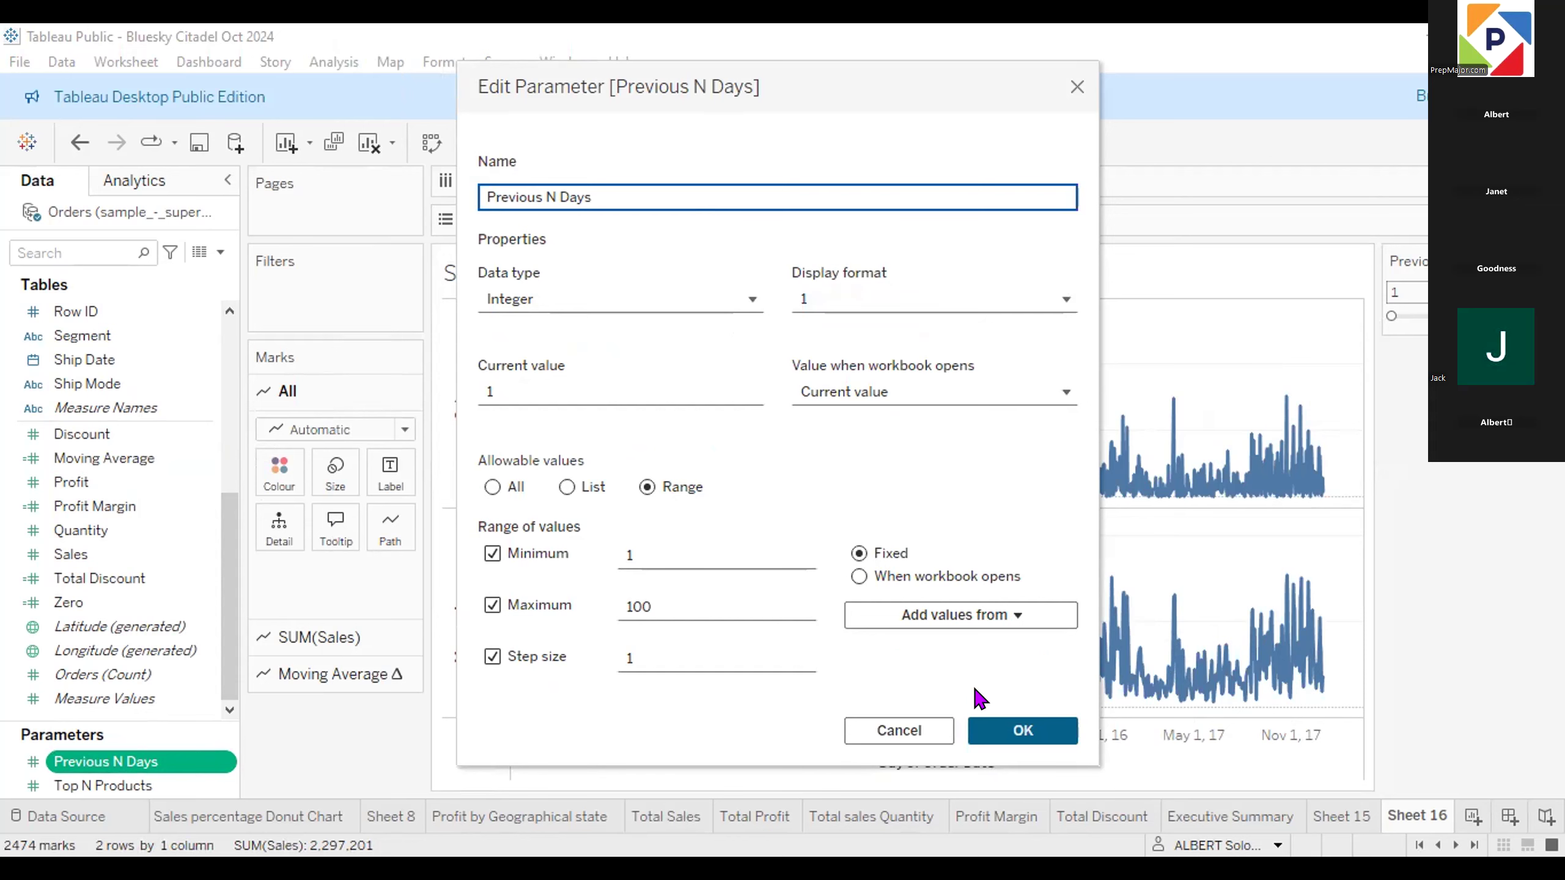
left_click(1013, 724)
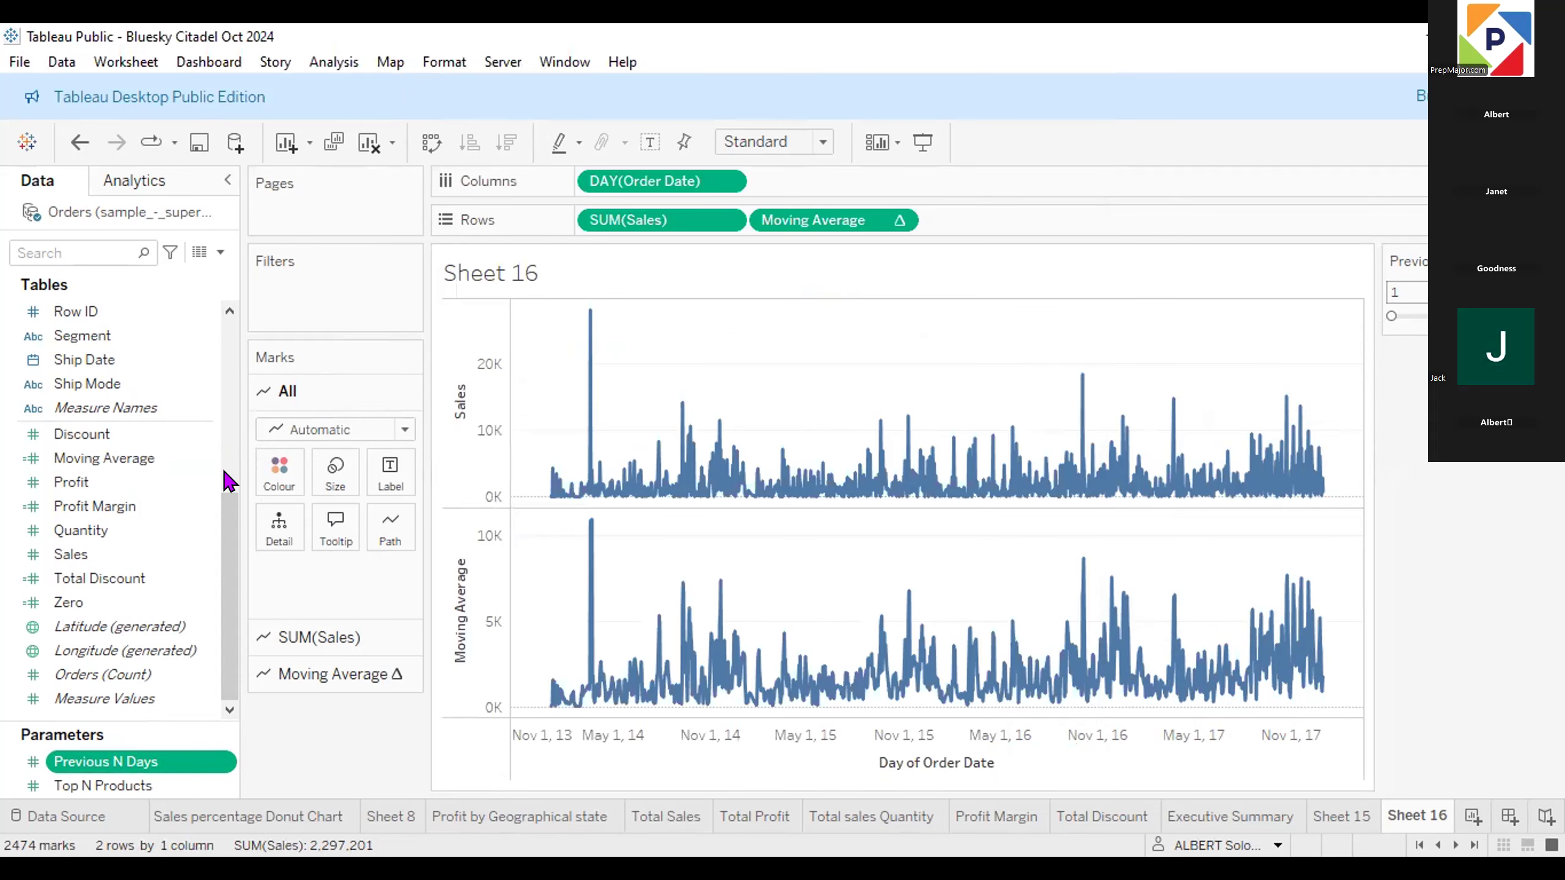
Set the window start in the Moving Average formula back to -[Previous N Days] and save the calculation.
right_click(204, 456)
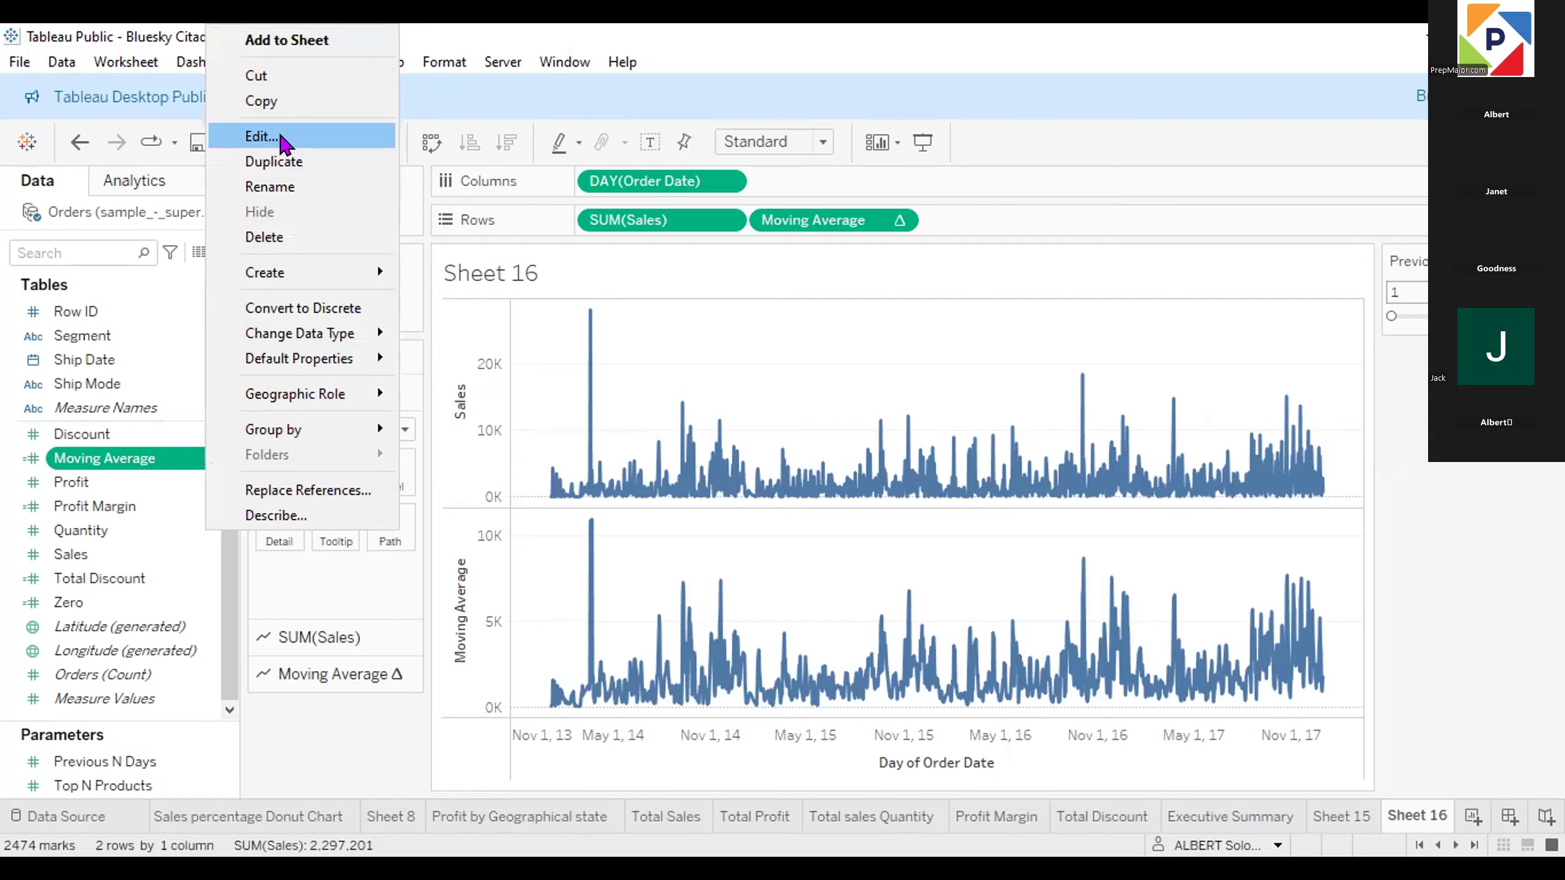
left_click(285, 138)
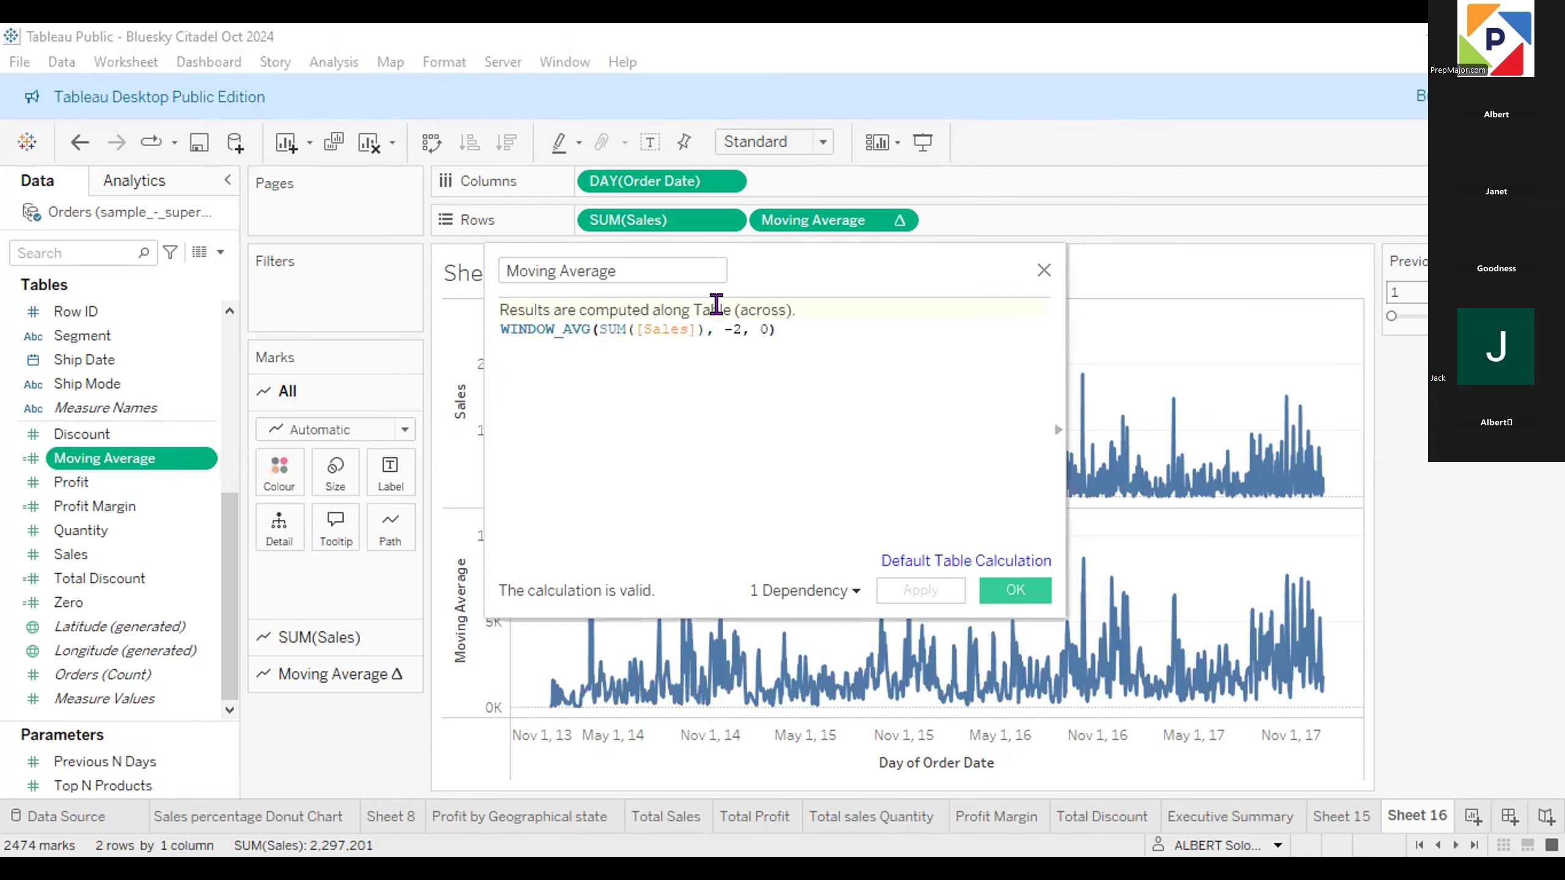
double_click(735, 328)
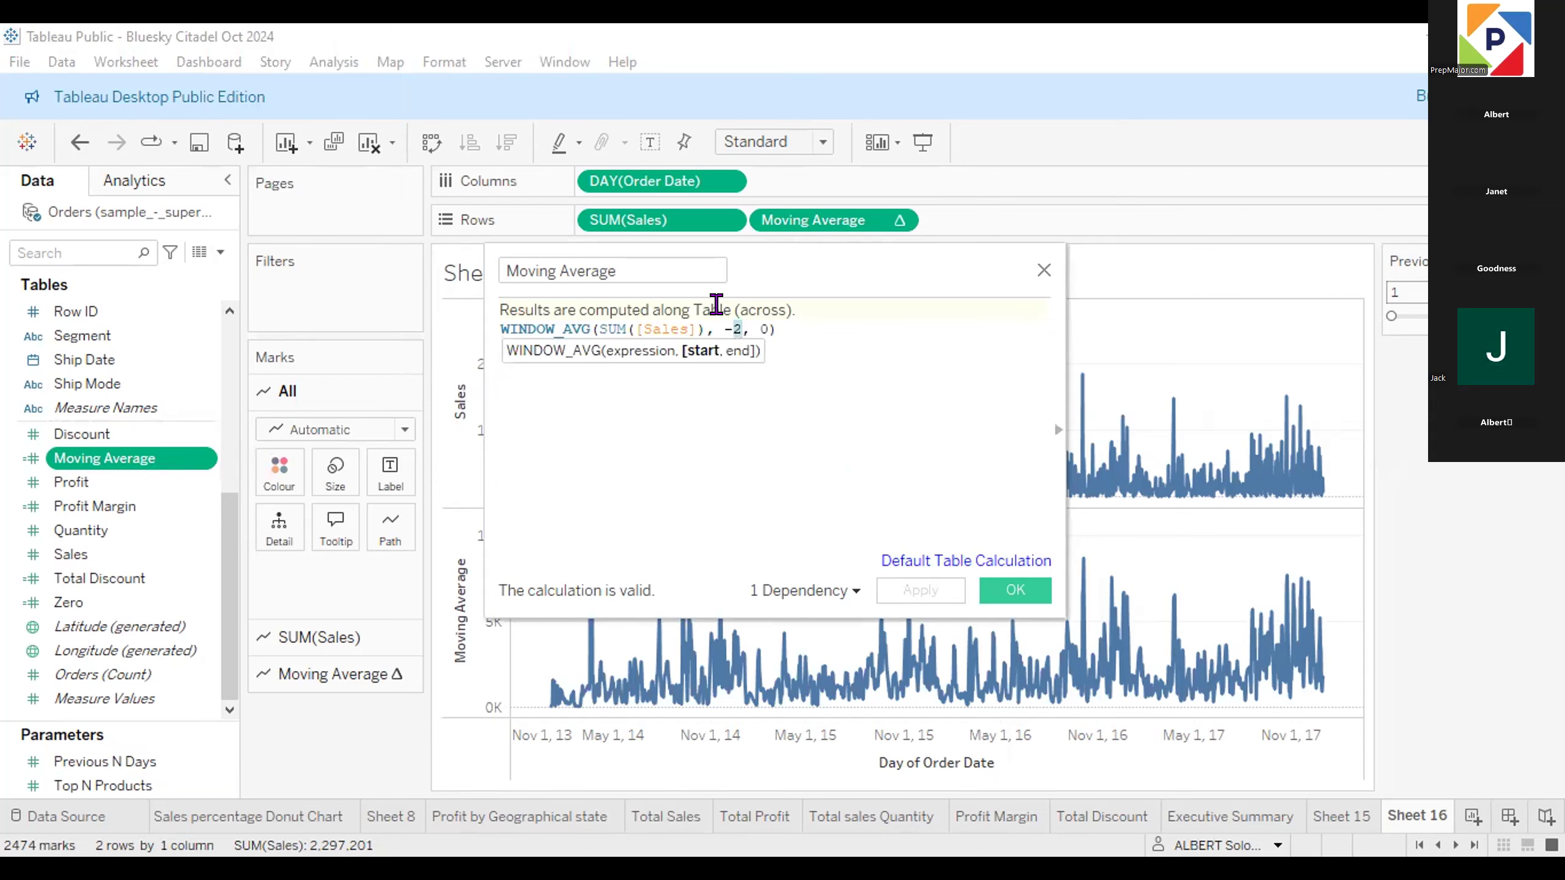
type("P")
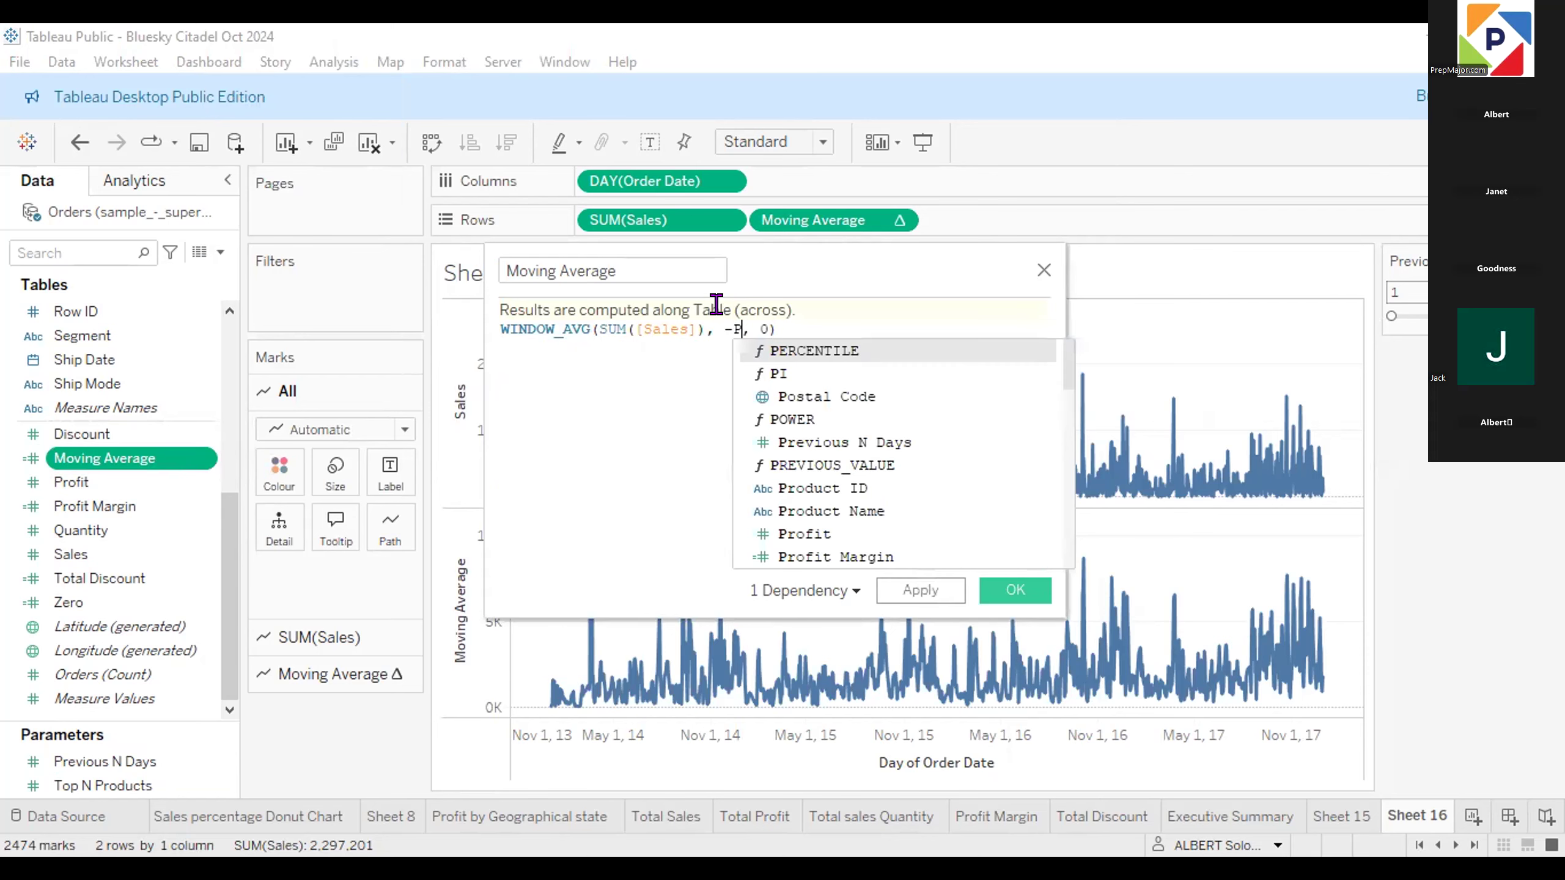
type("rev")
left_click(904, 349)
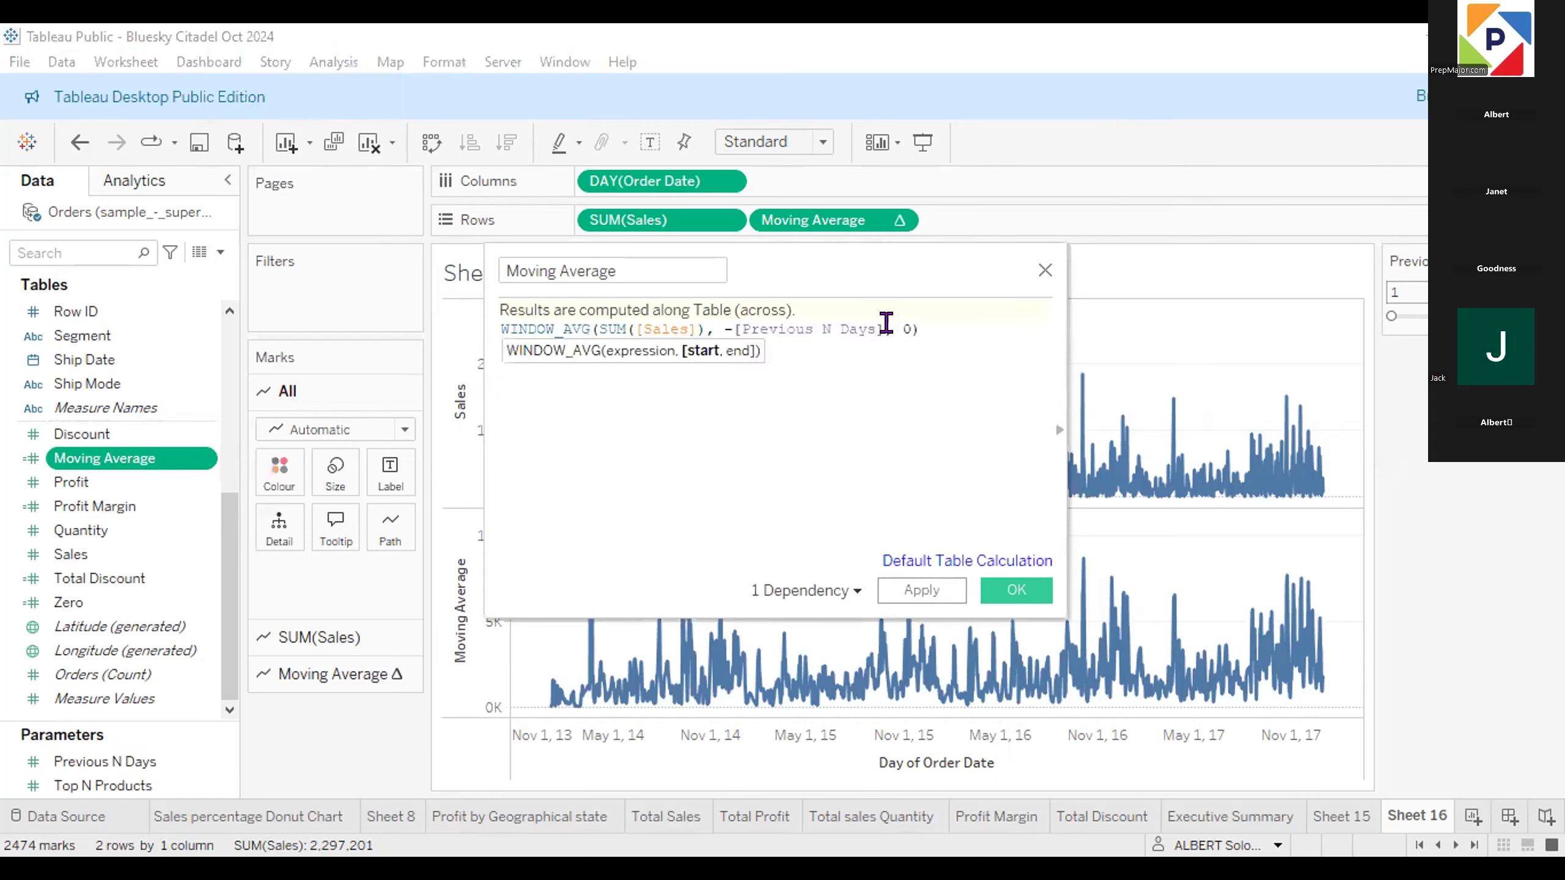
left_click(1017, 592)
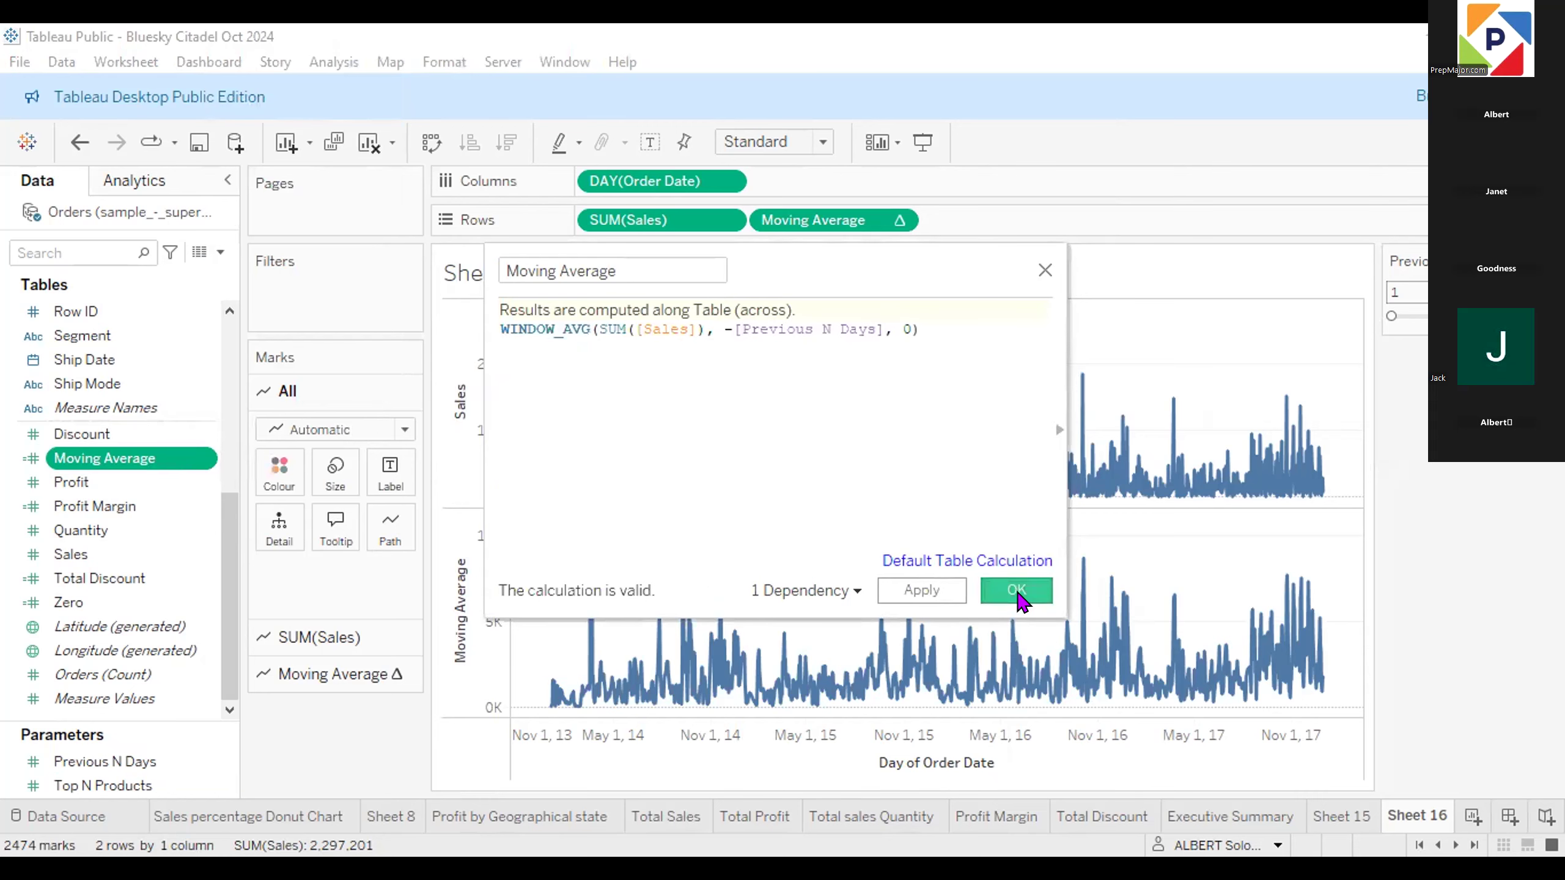
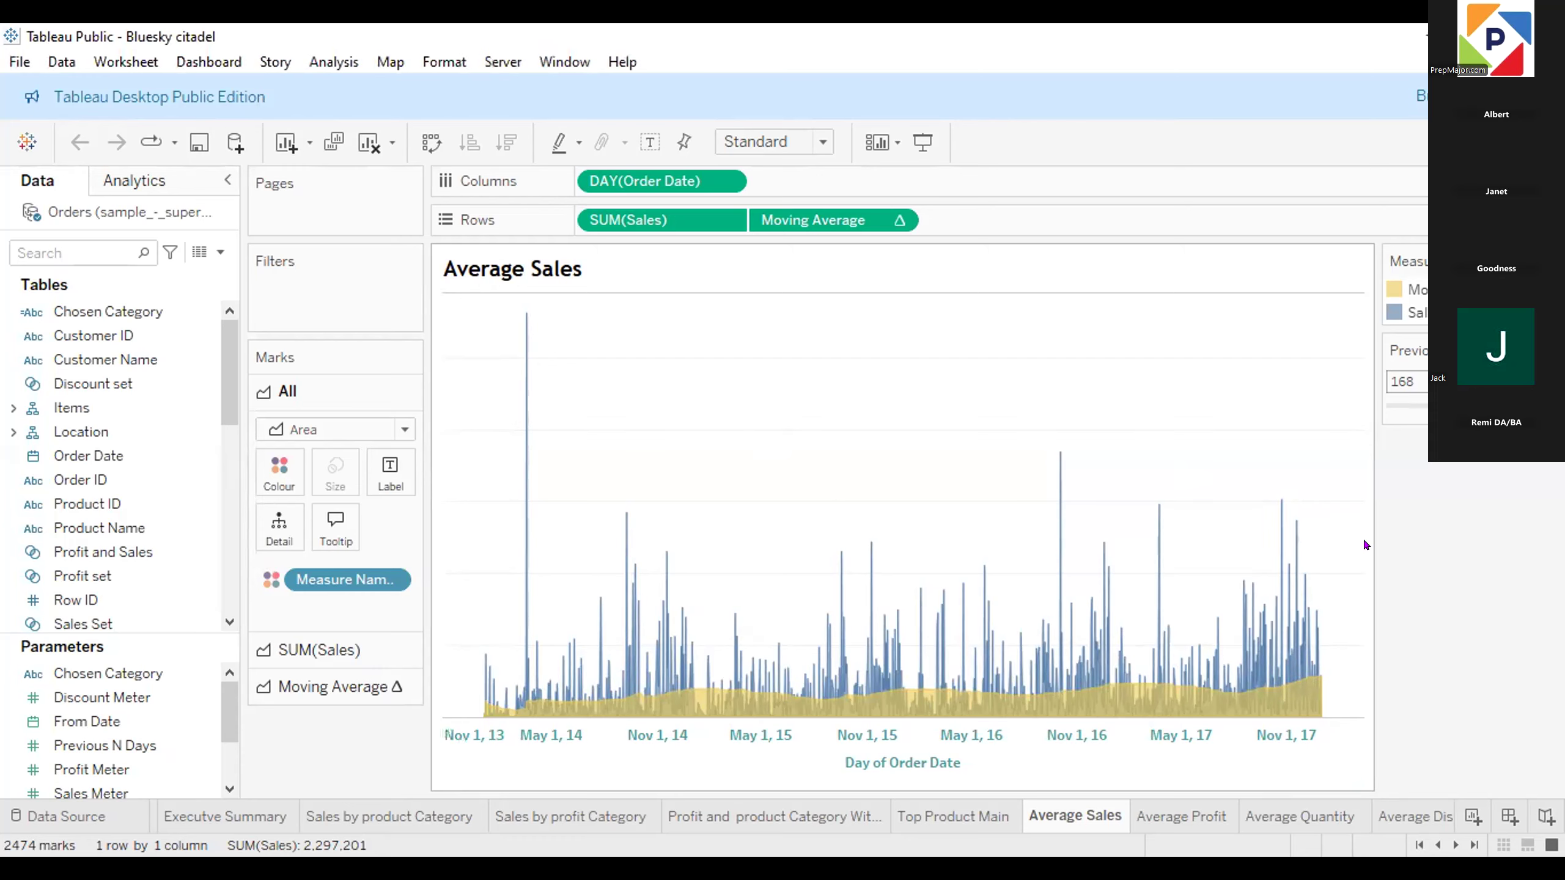
Turn off the dual axis for Moving Average on the Average Sales sheet so both measures plot separately.
right_click(1347, 487)
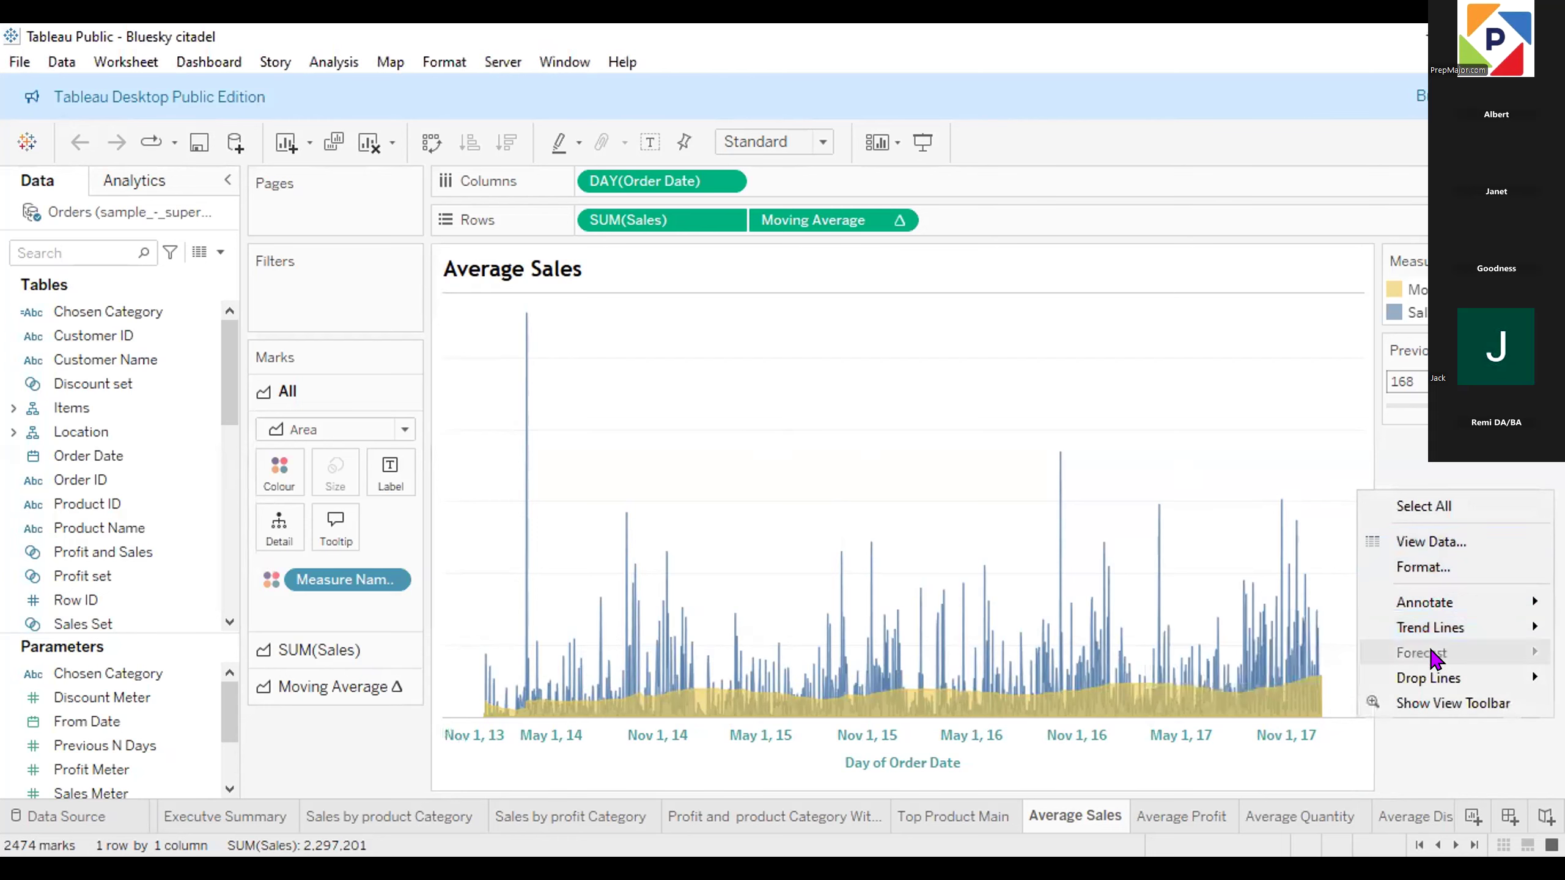
left_click(897, 219)
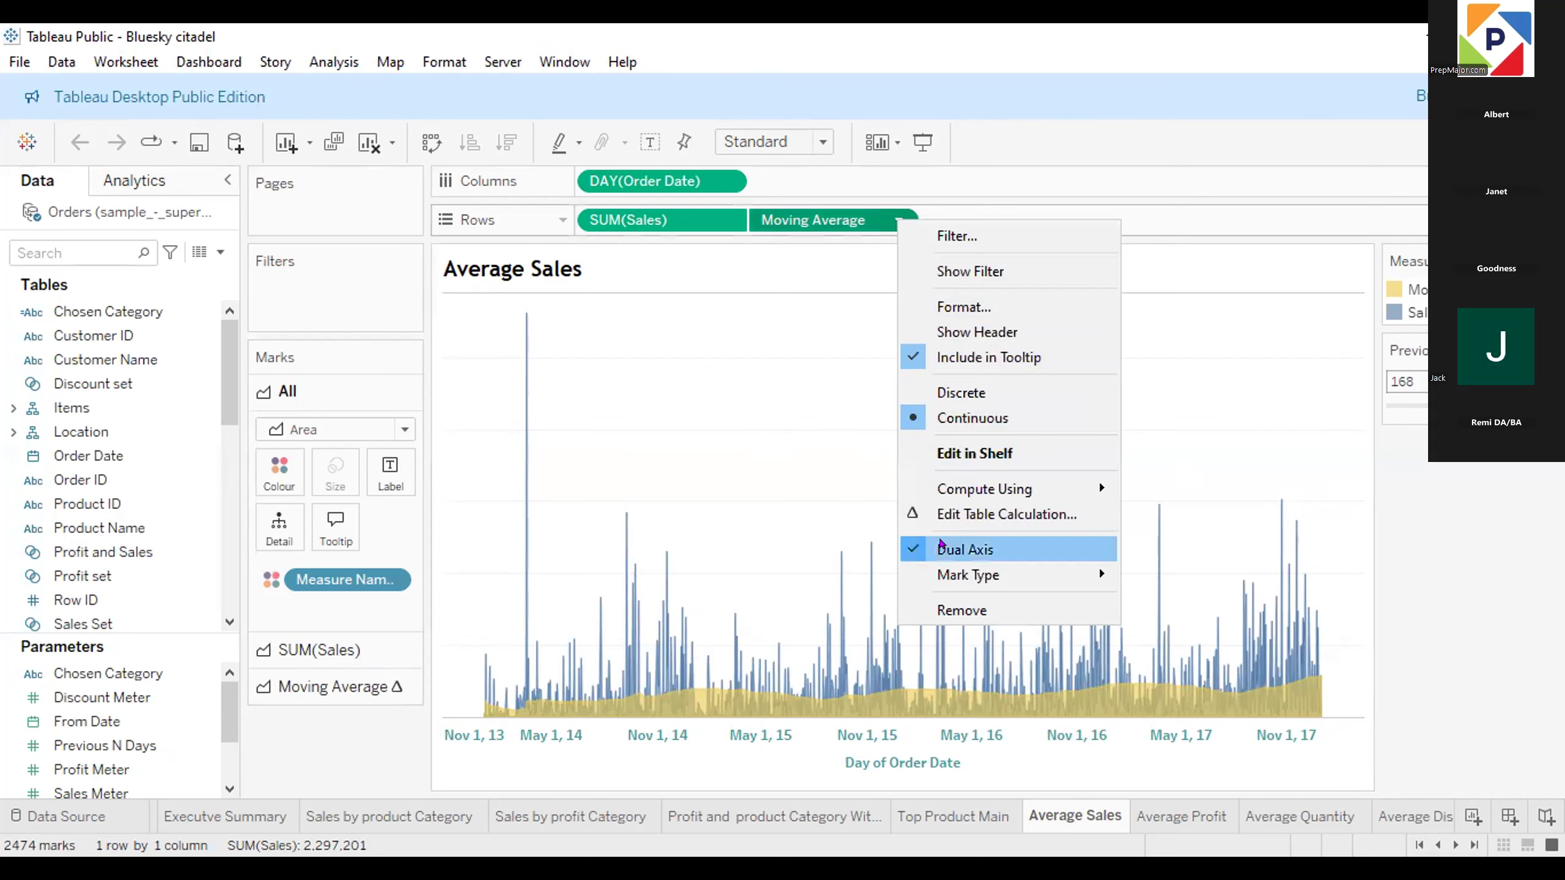
left_click(941, 542)
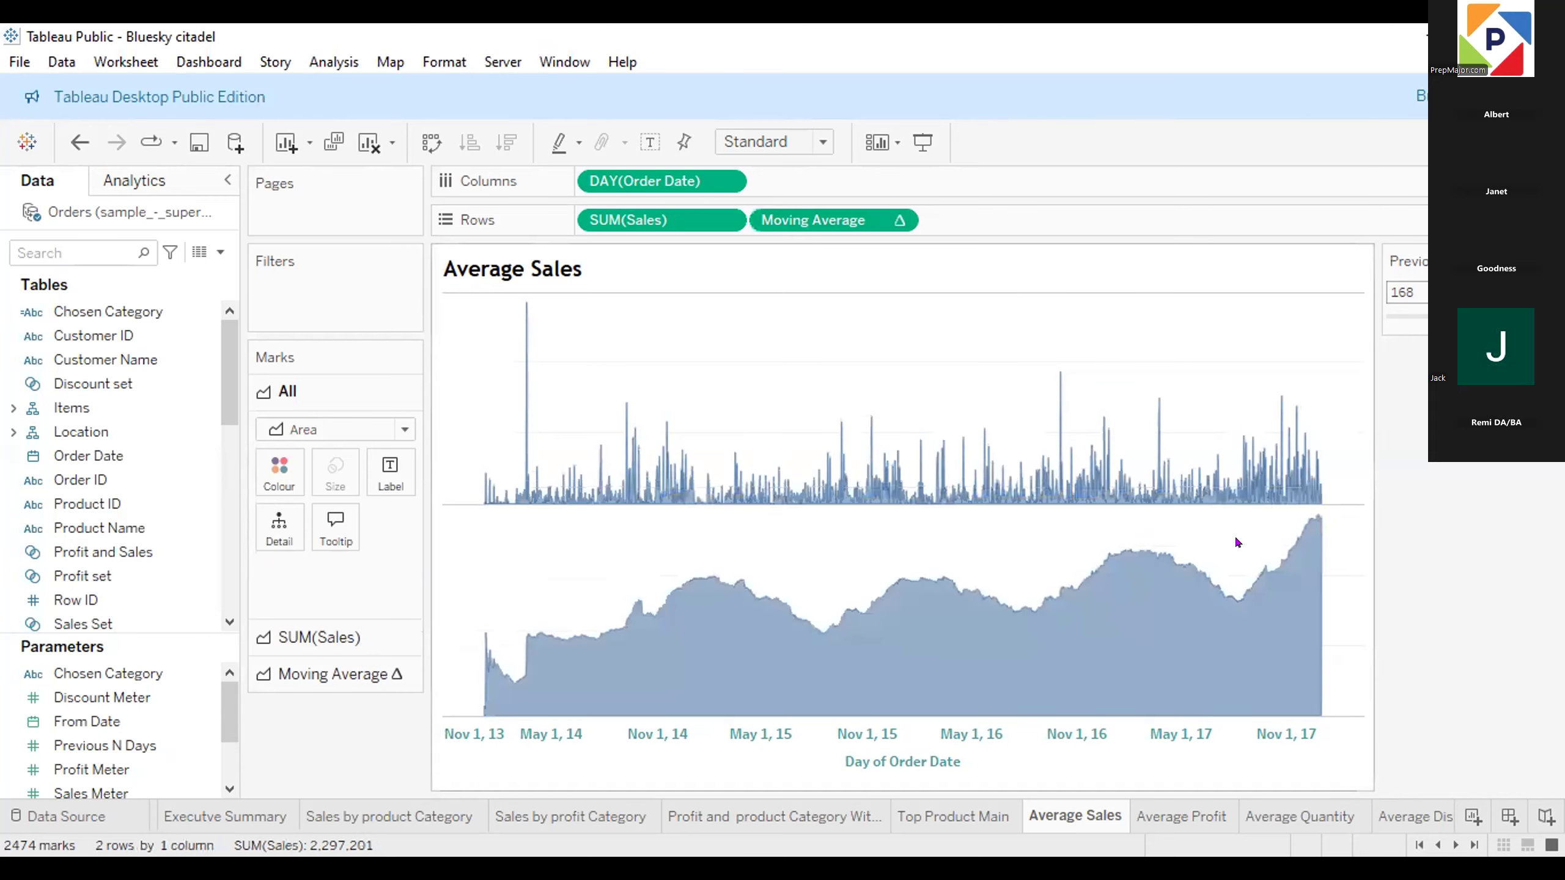
right_click(1349, 548)
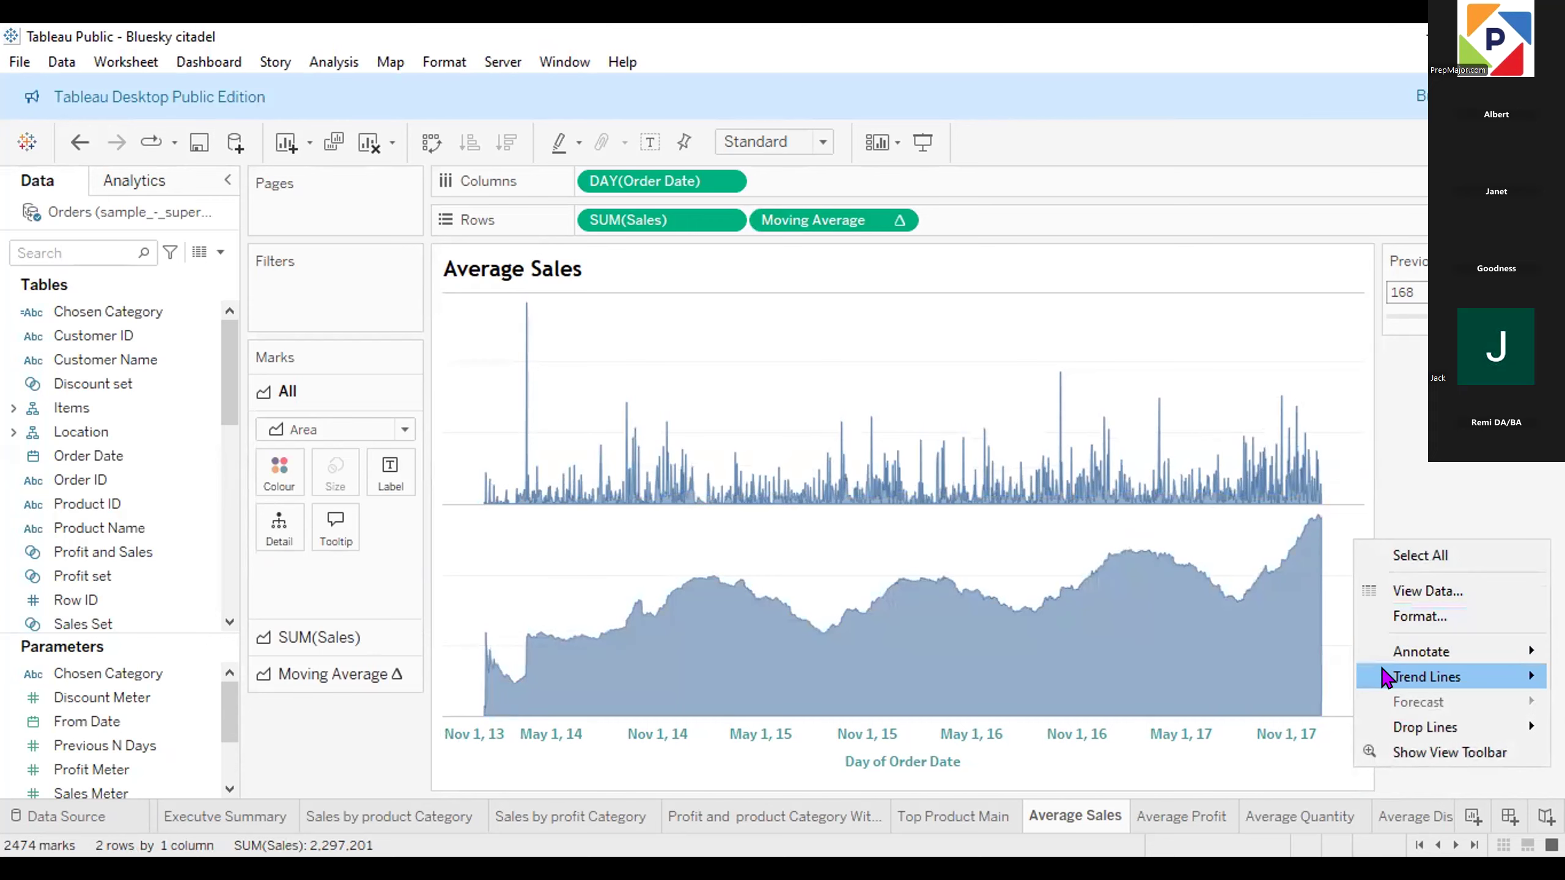
mouse_move(1383, 678)
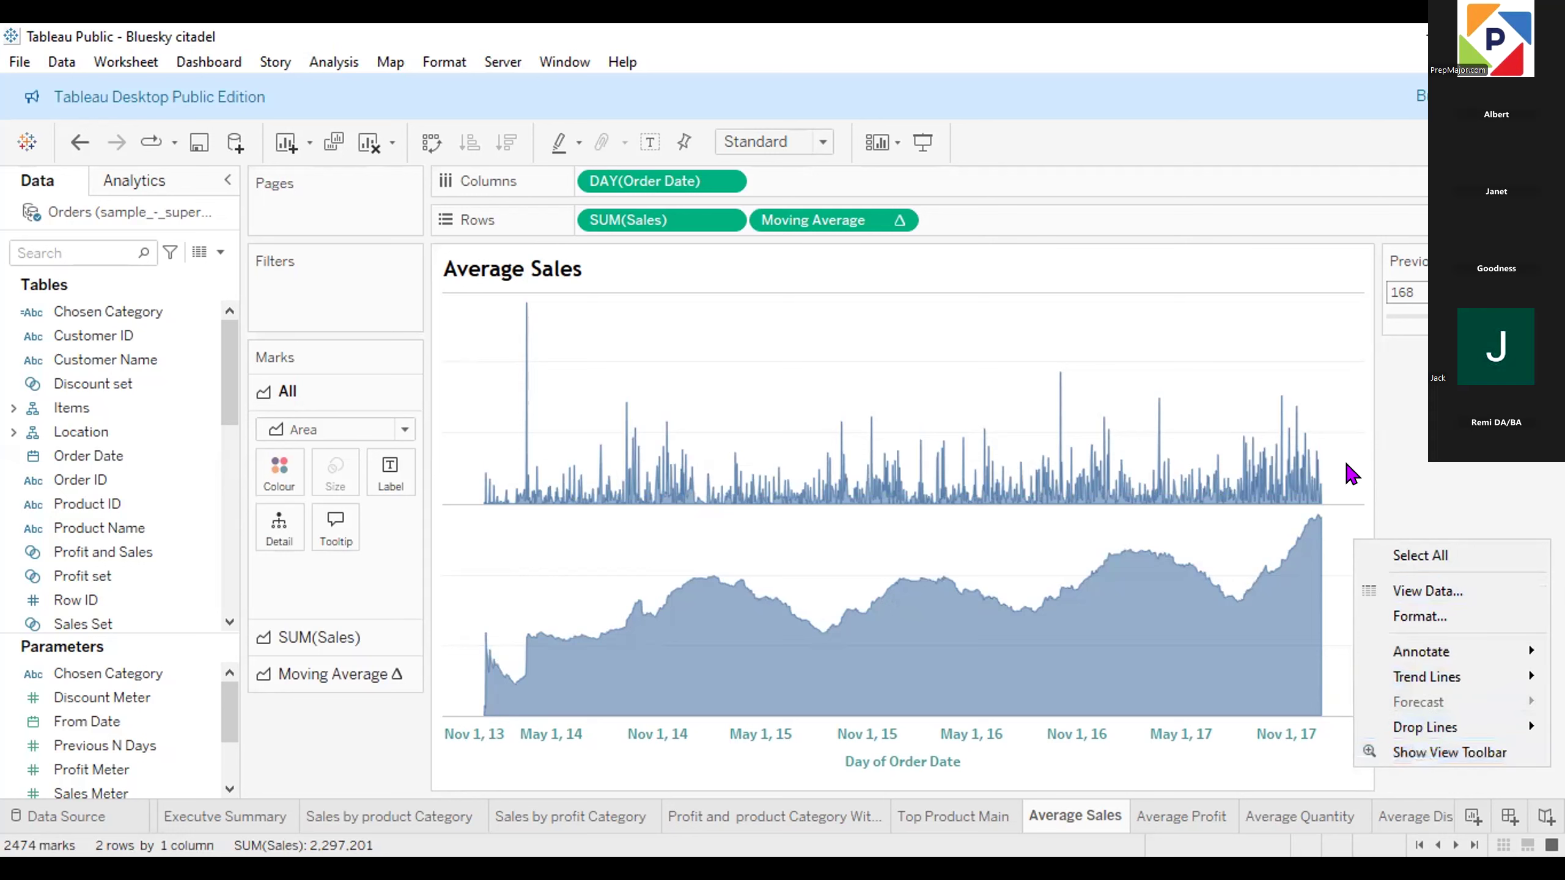
Set the mark type of Moving Average to Automatic on the Average Sales sheet.
left_click(342, 676)
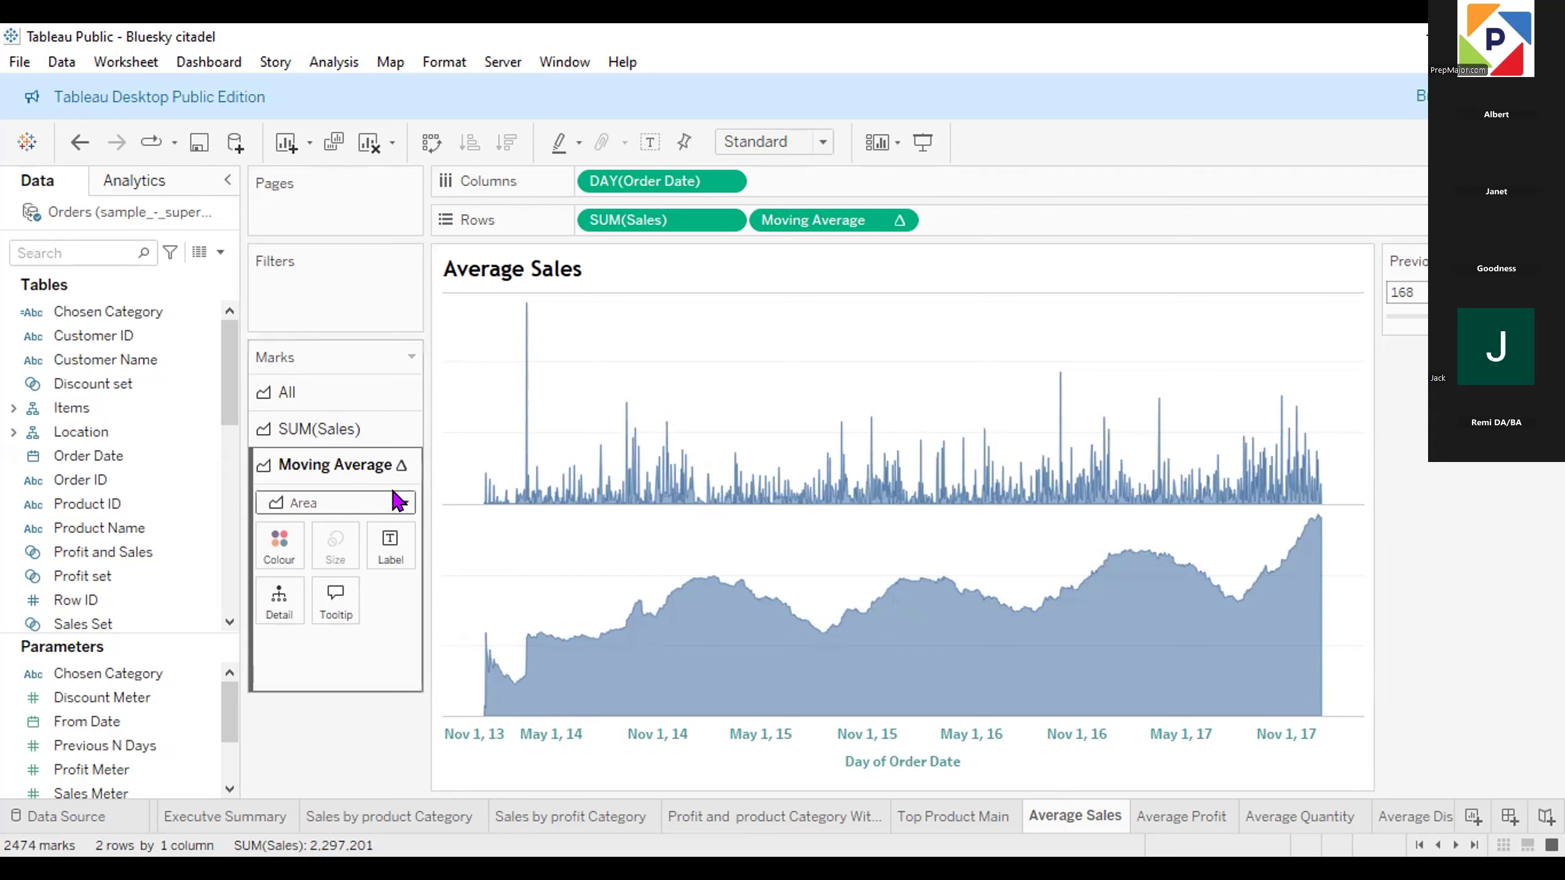
left_click(399, 501)
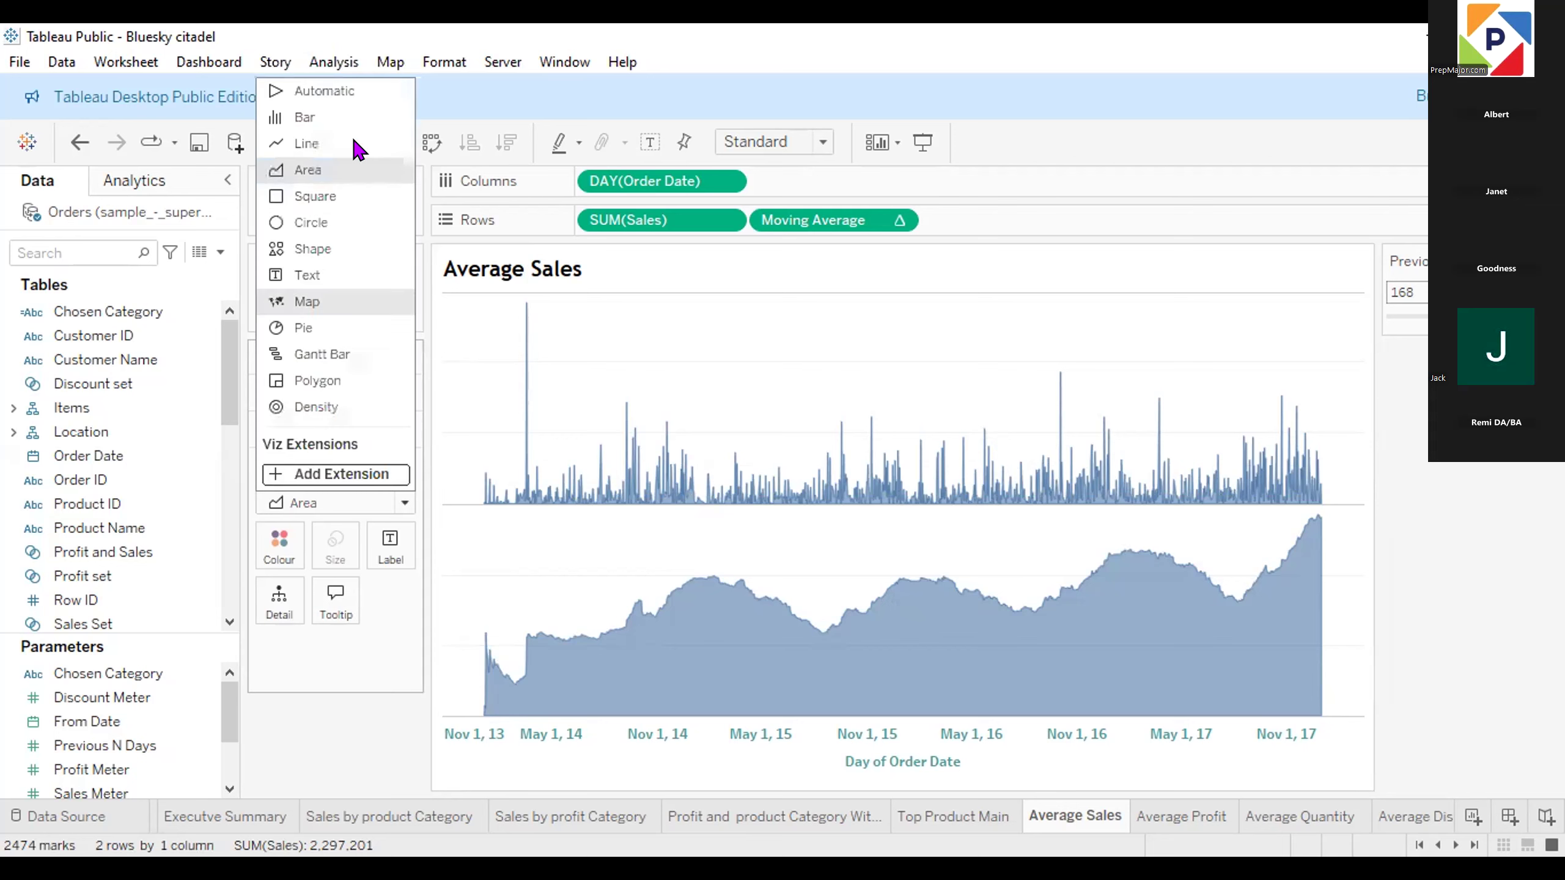
left_click(350, 91)
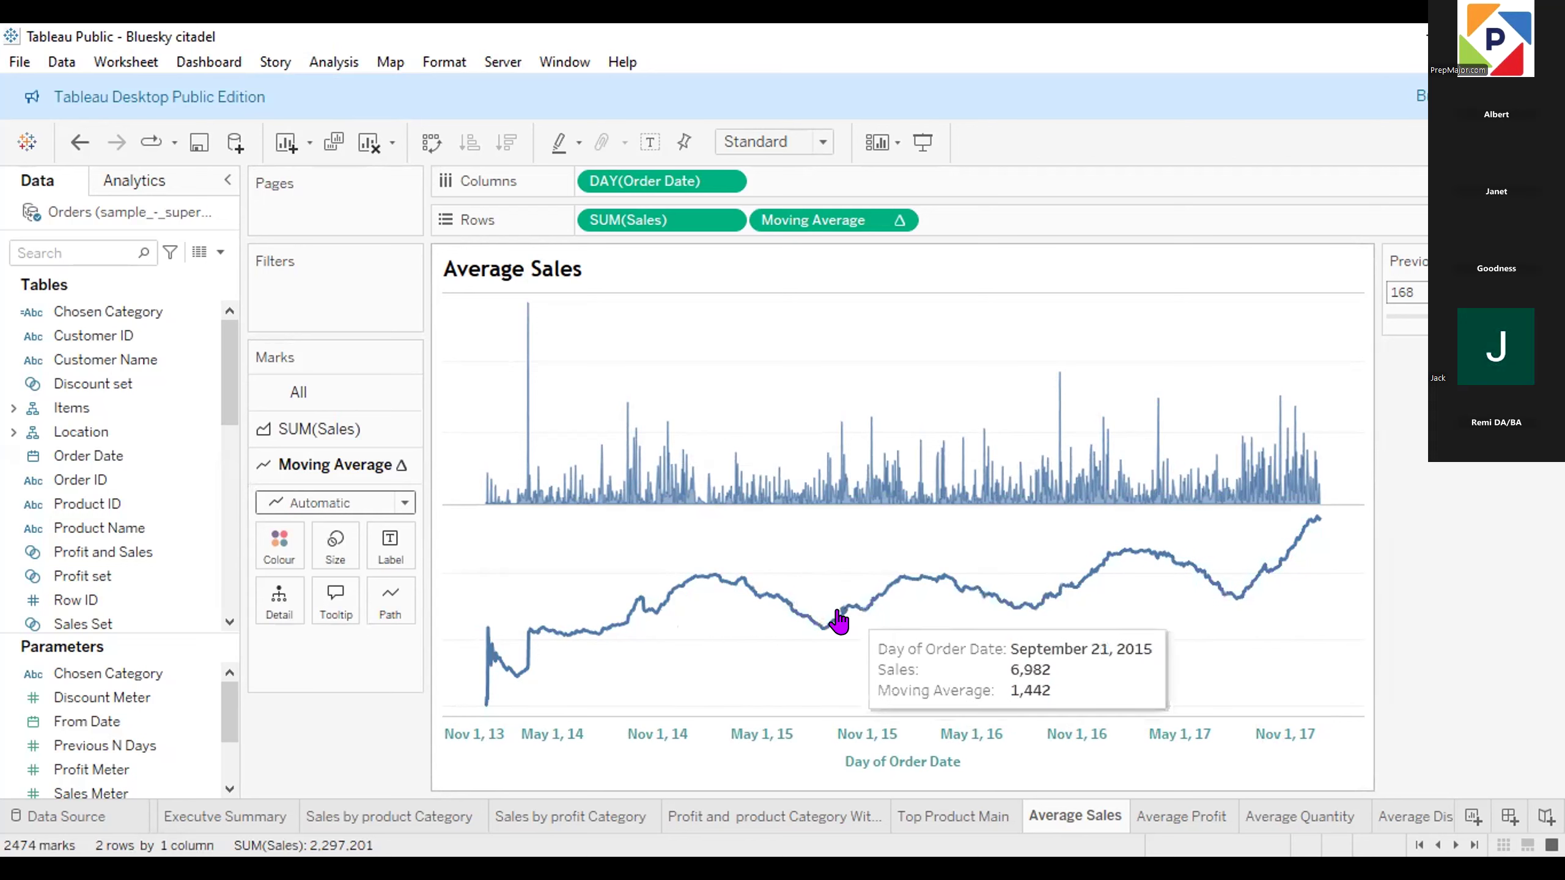
left_click(890, 219)
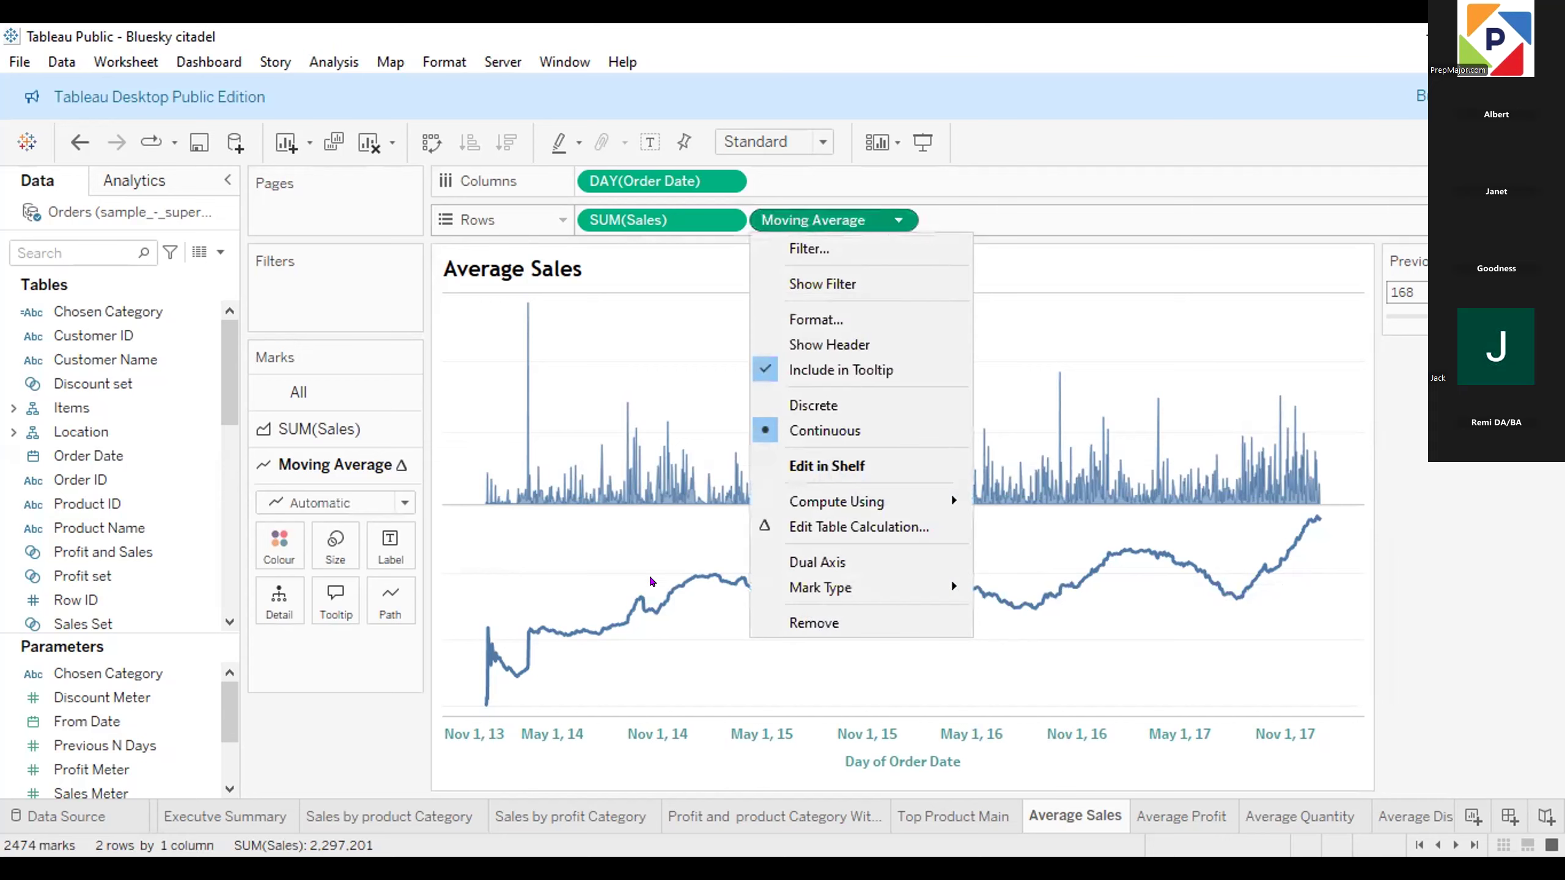
left_click(338, 725)
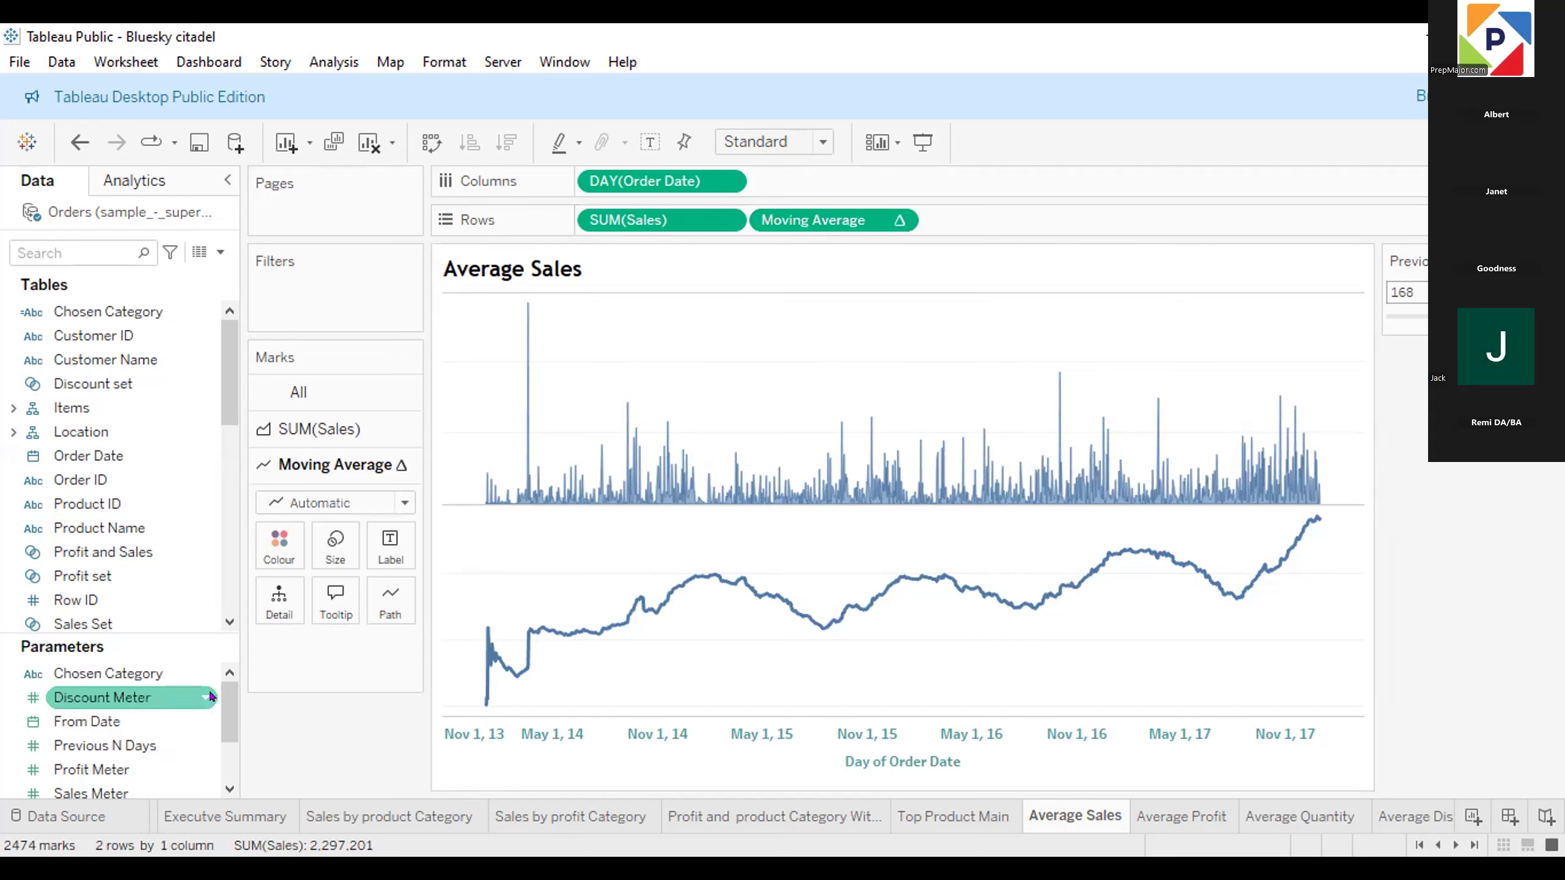
Examine the finished workbook's Previous N Days parameter for its data type, current value and allowable range.
scroll(205, 707, "down", 1)
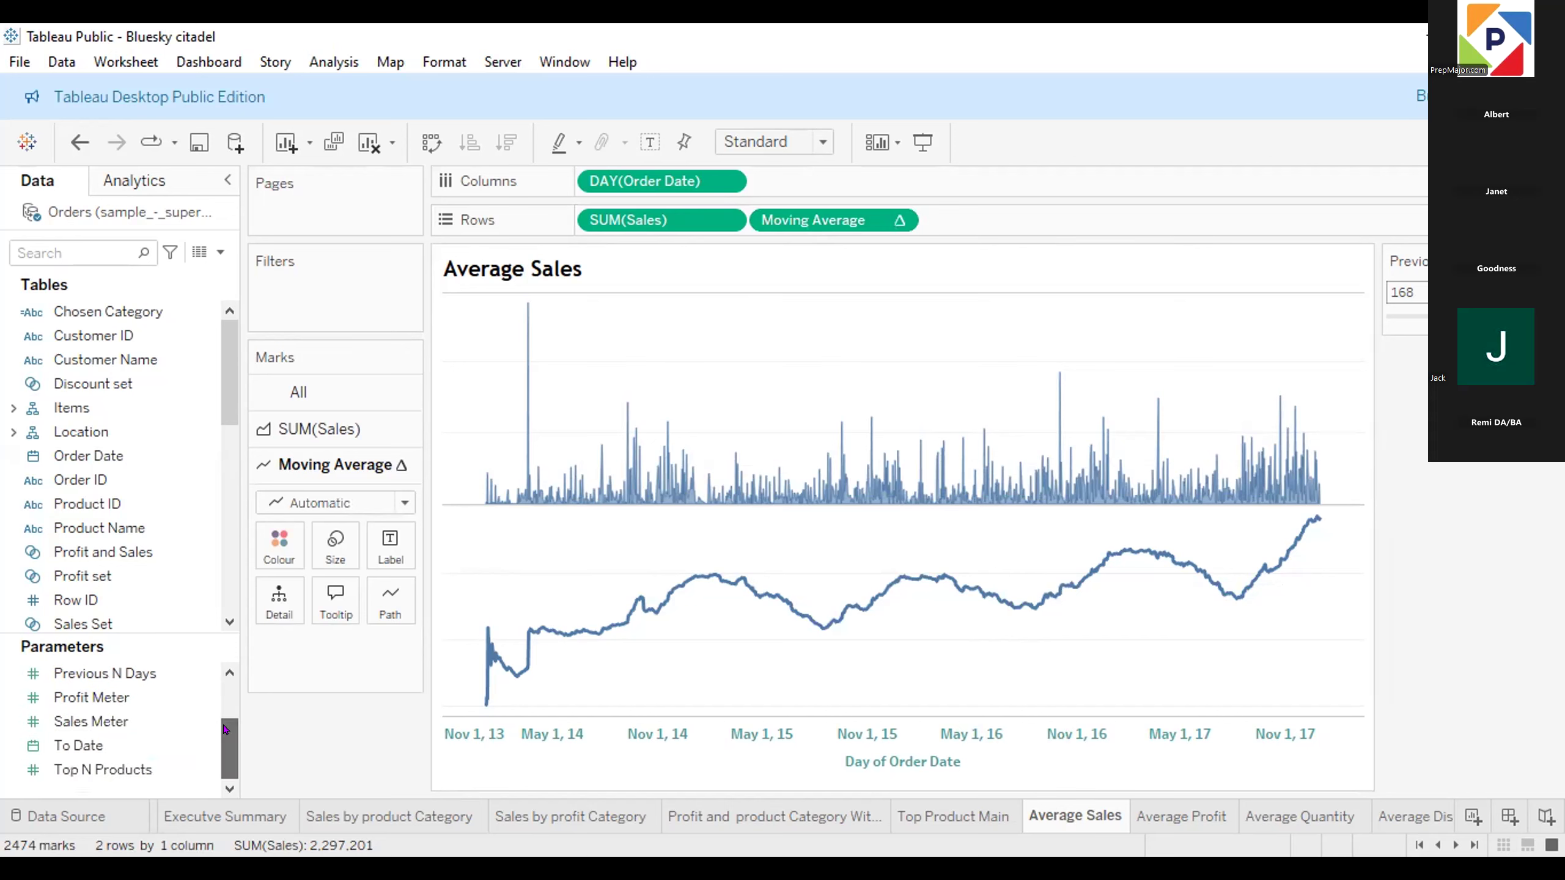
scroll(225, 729, "up", 1)
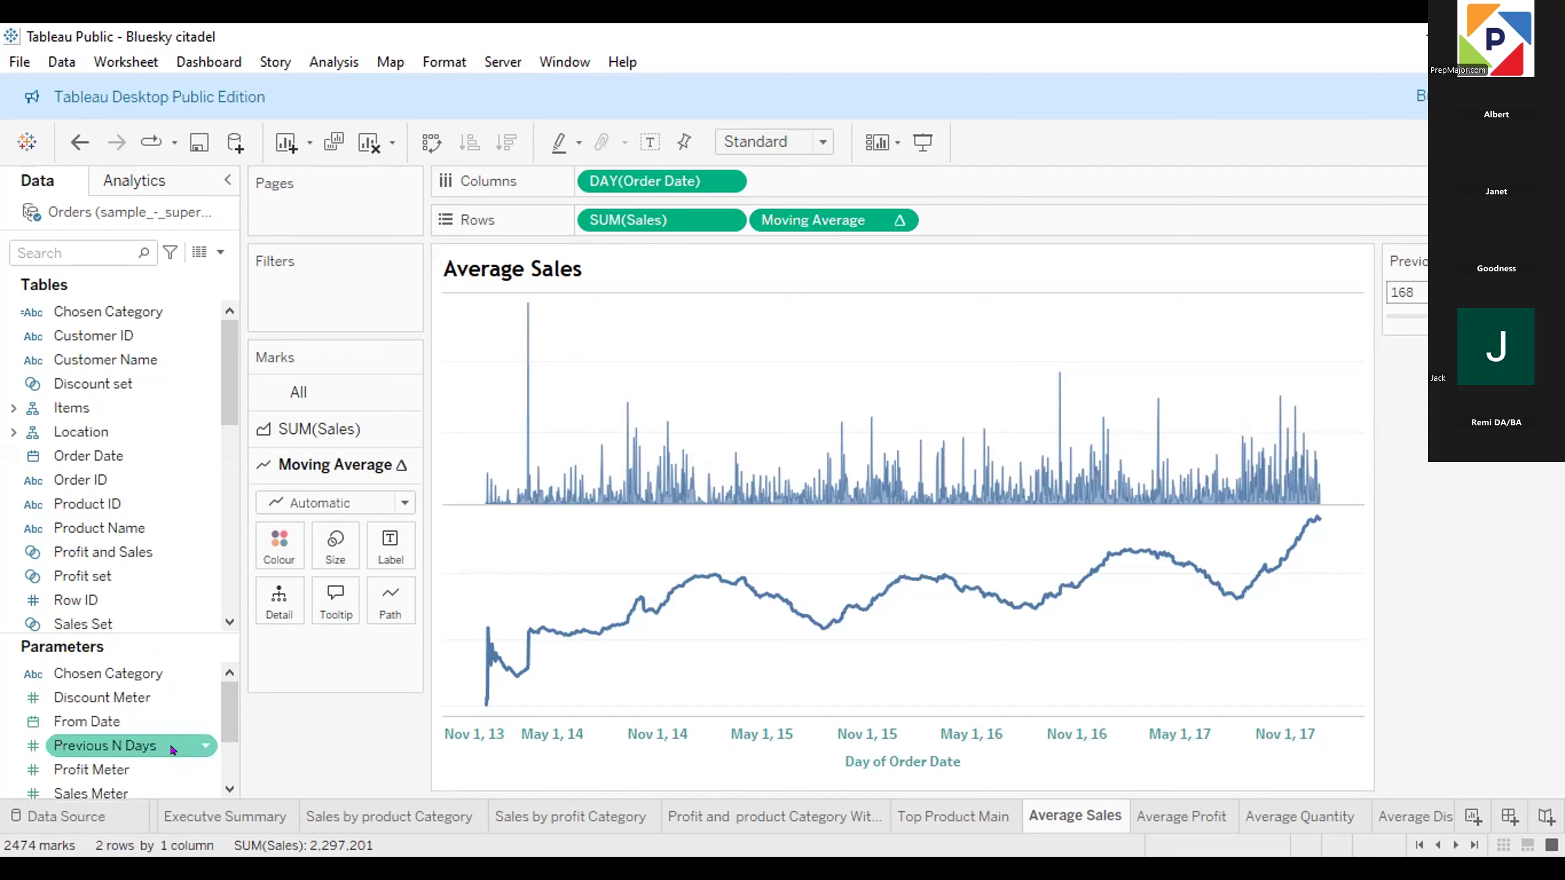
right_click(193, 744)
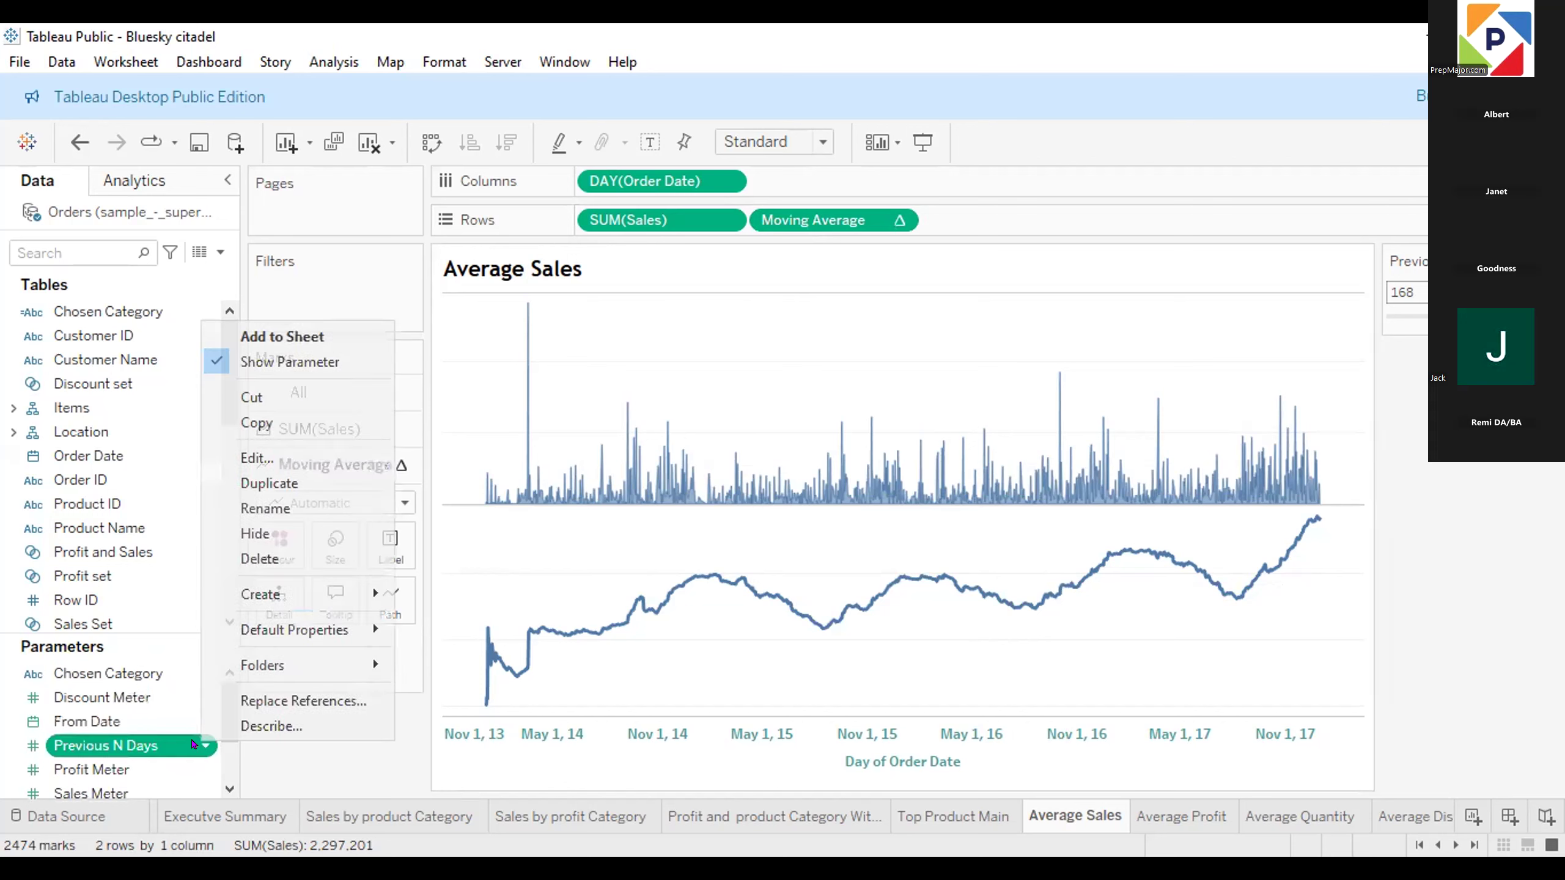
left_click(276, 456)
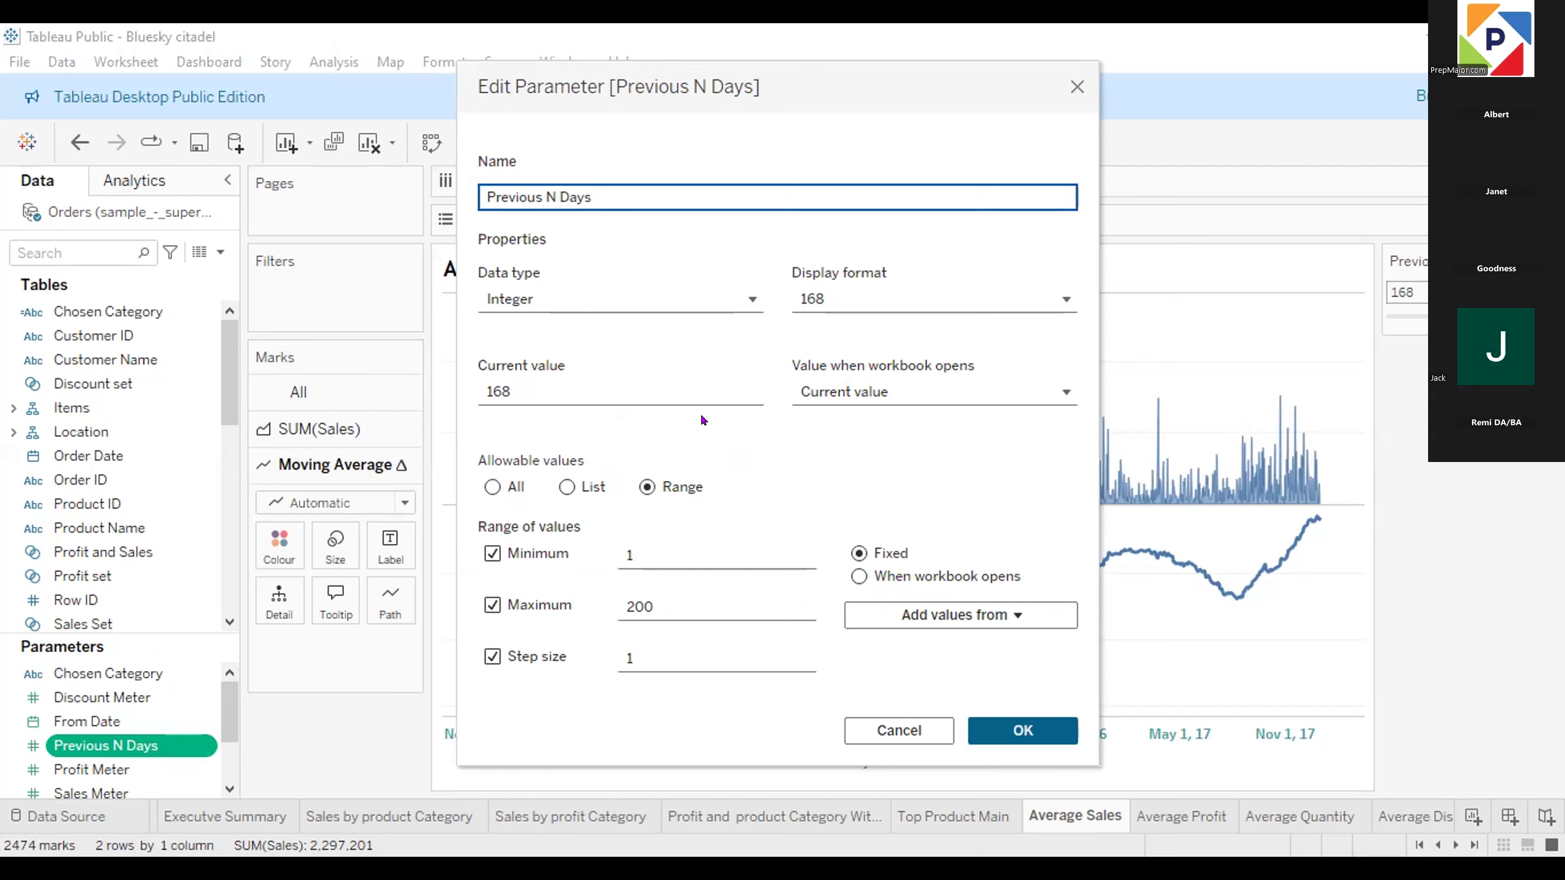
left_click(1022, 730)
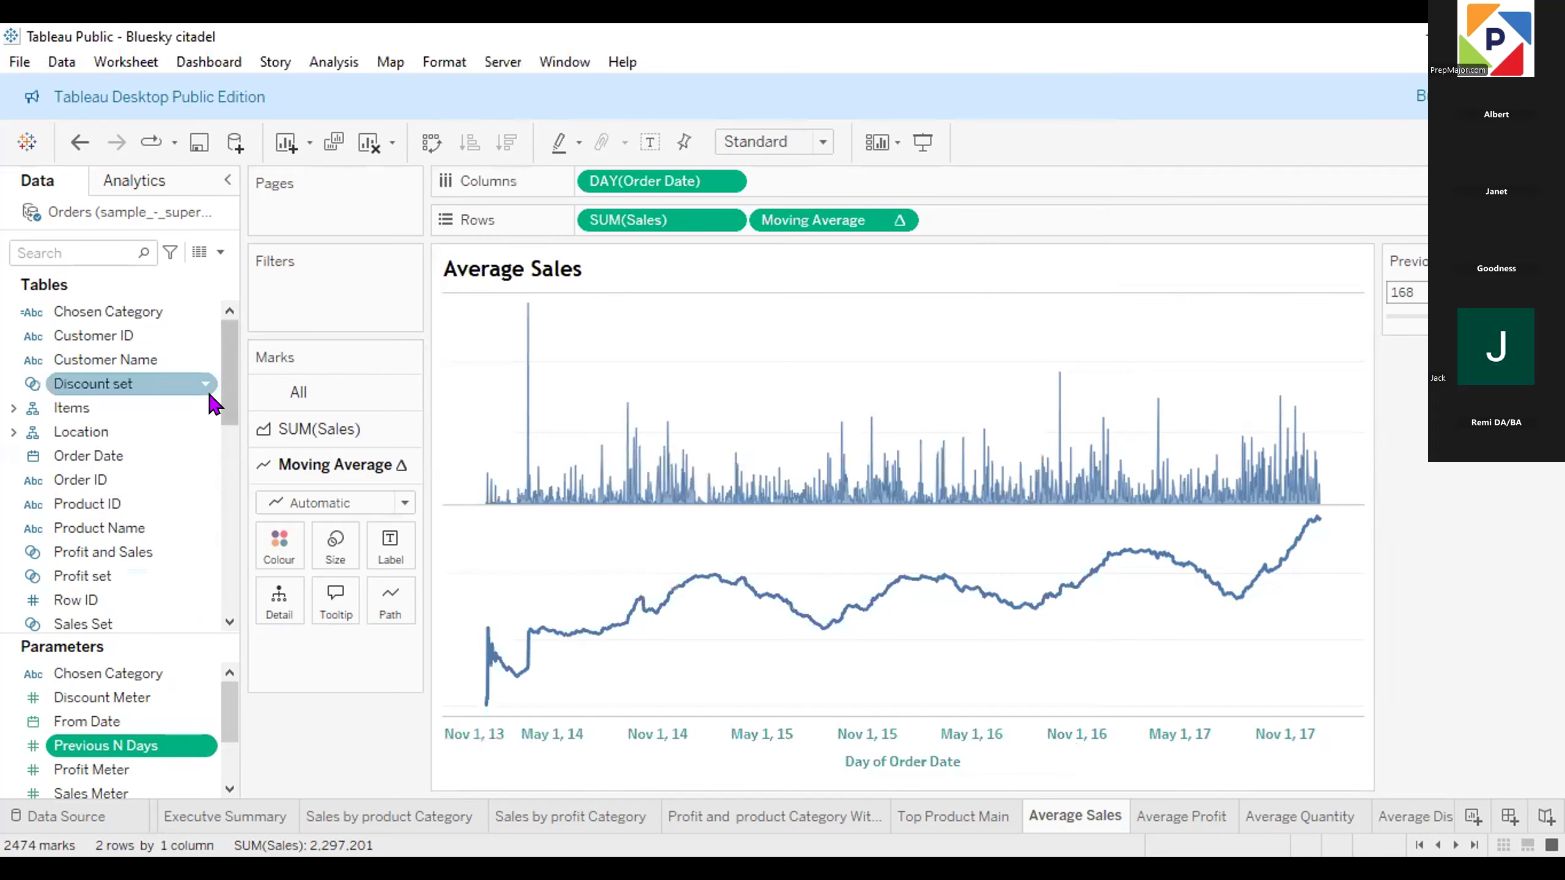
Find the Moving Average field in the finished workbook and examine its window formula.
scroll(210, 401, "down", 8)
scroll(208, 542, "up", 3)
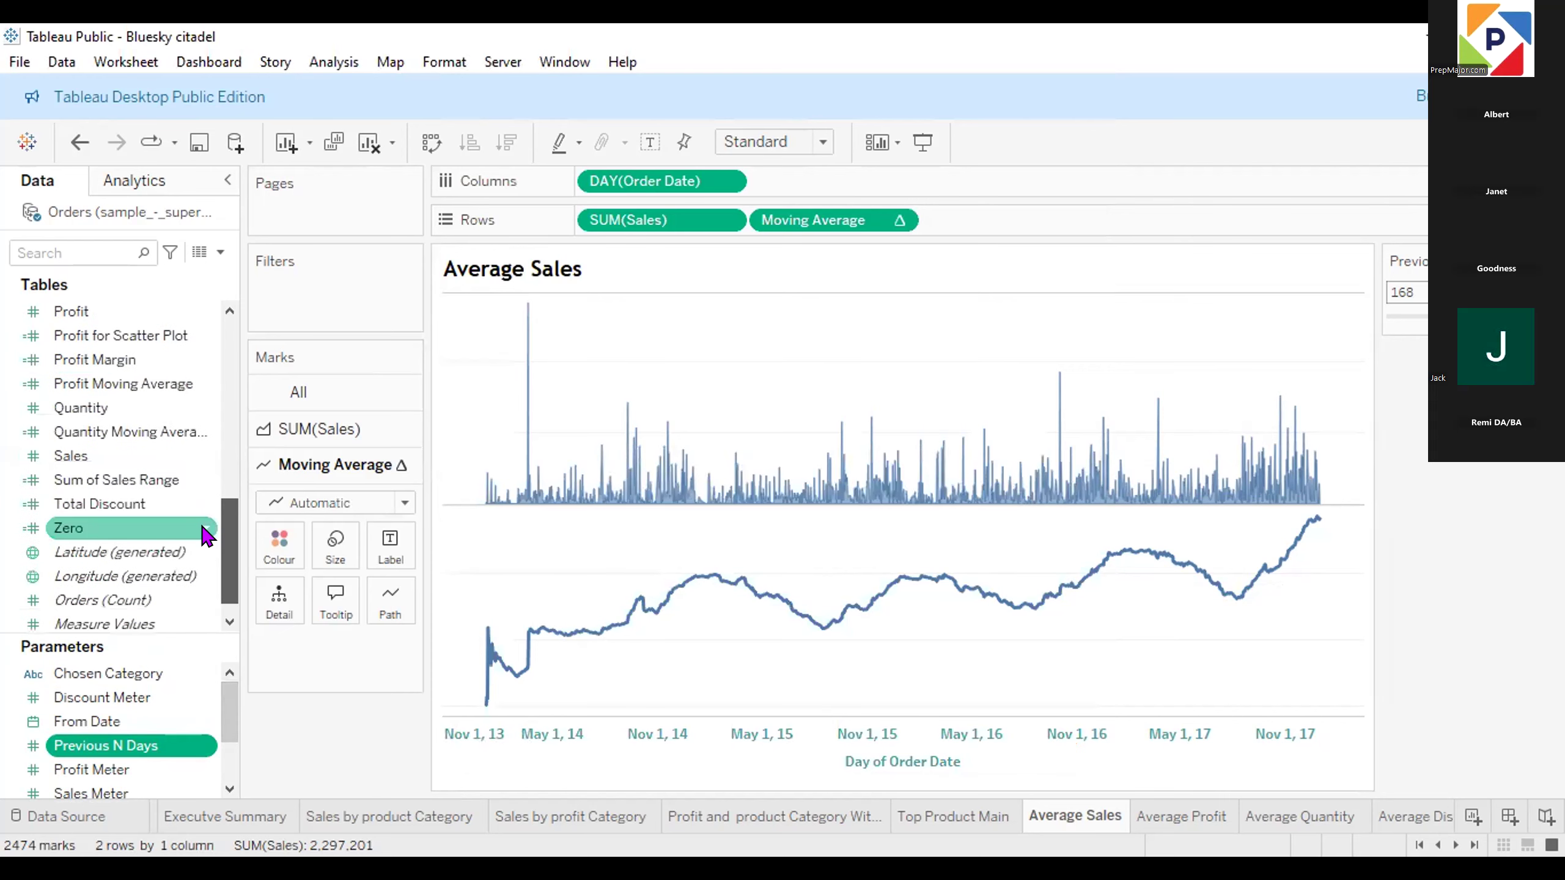
left_click(119, 328)
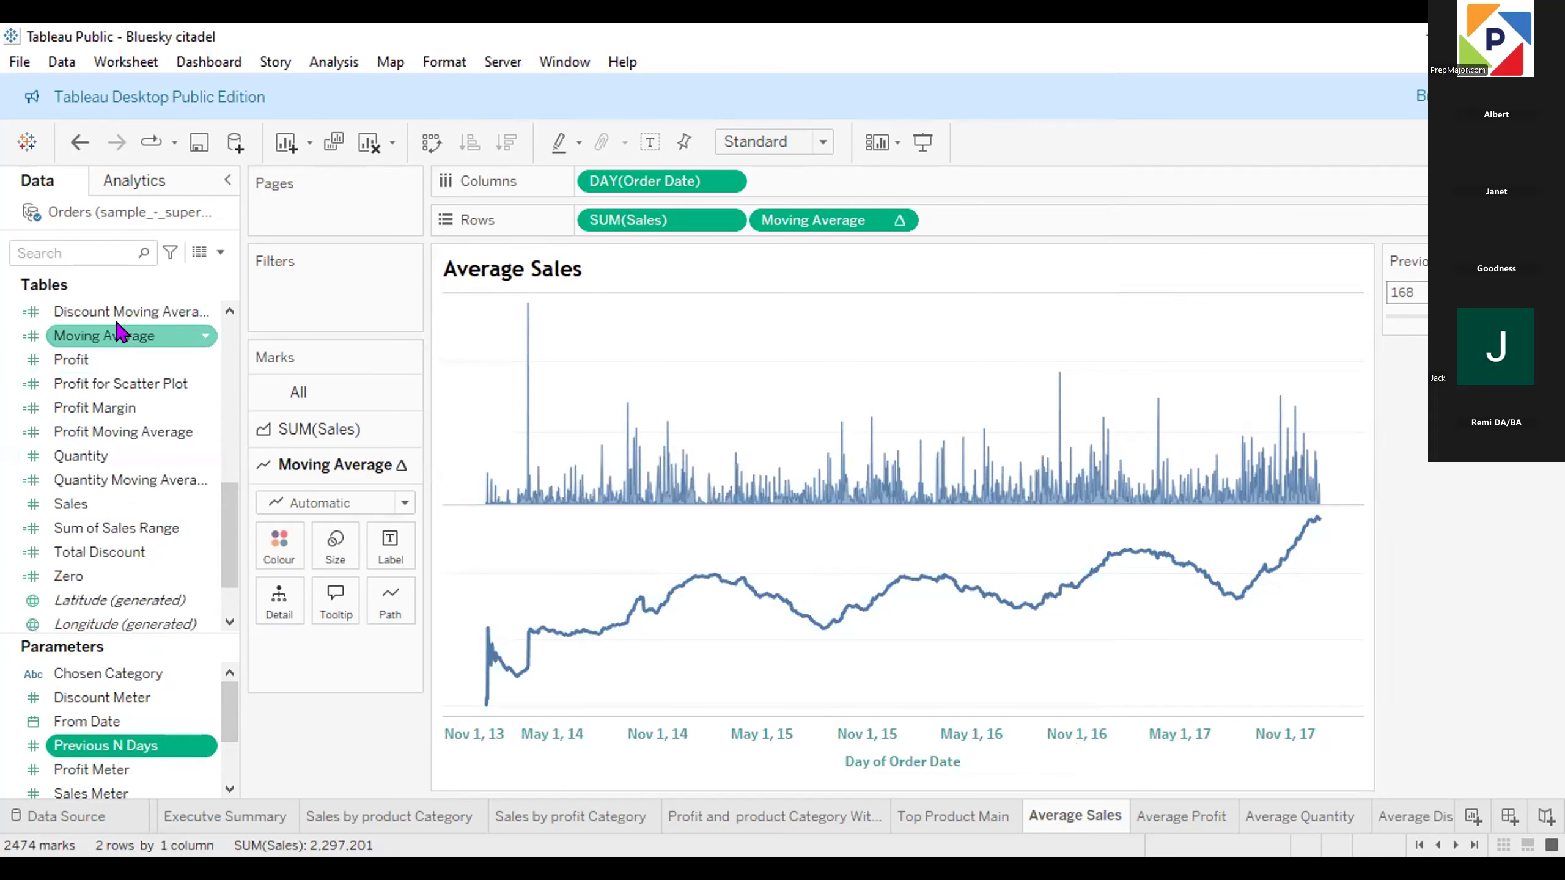
right_click(117, 322)
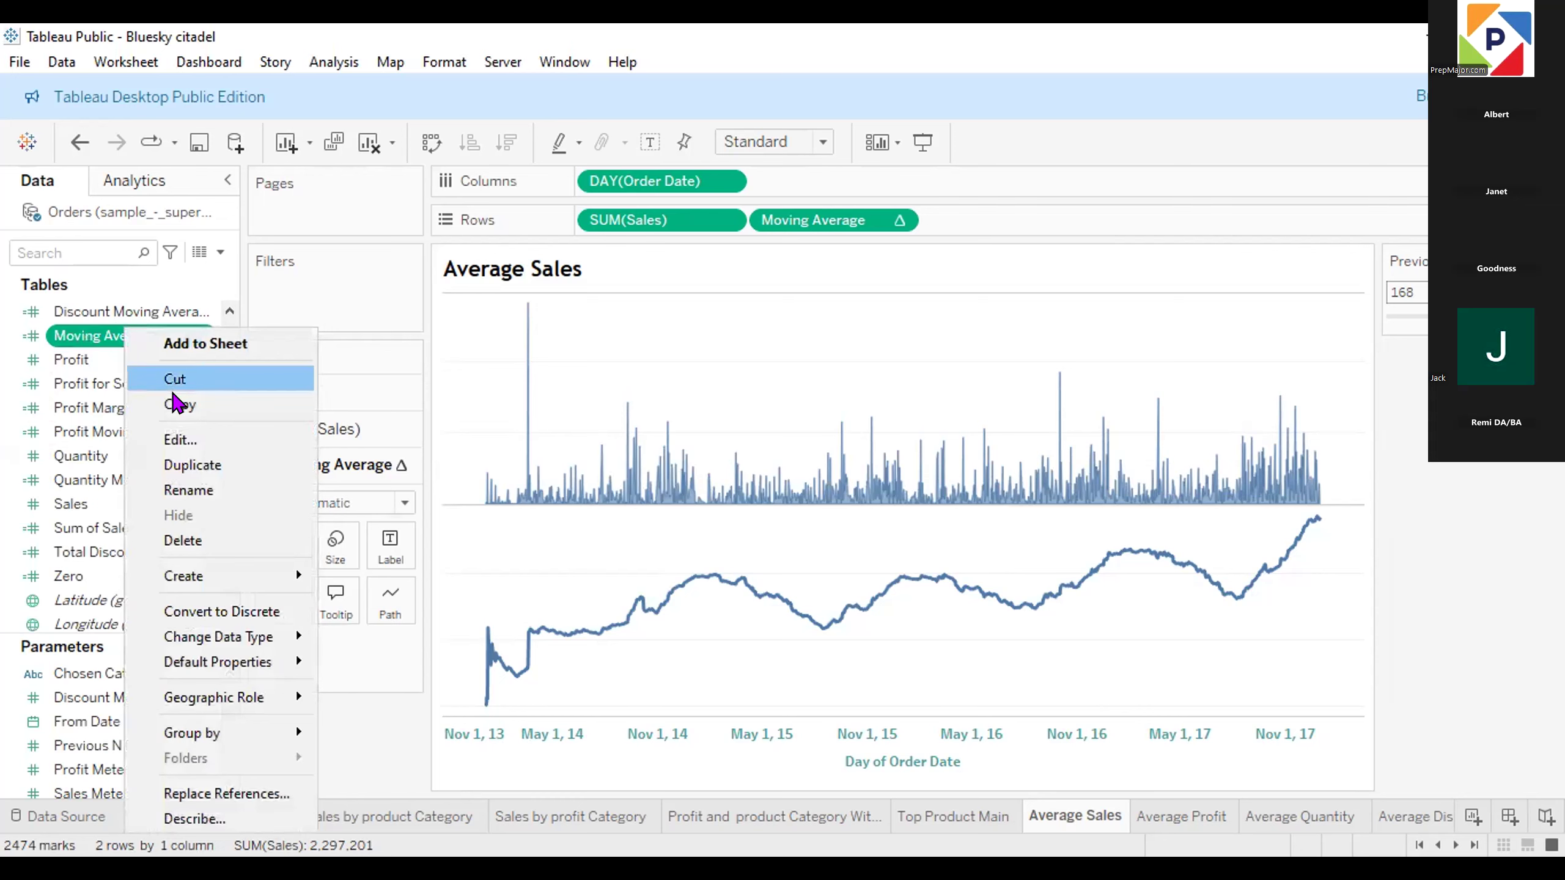
left_click(178, 440)
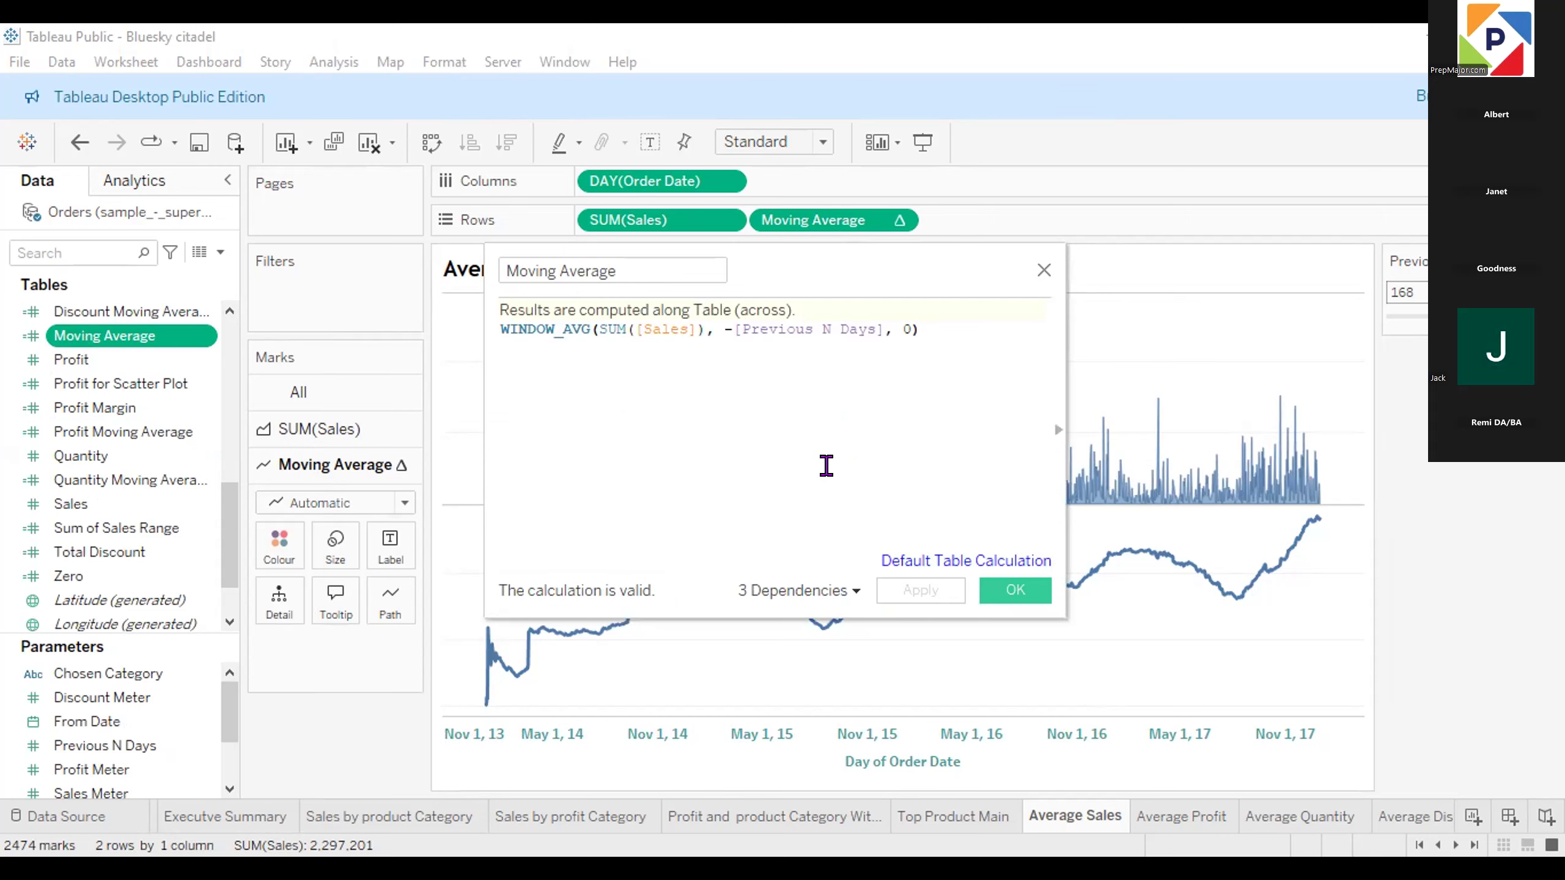
left_click(1014, 585)
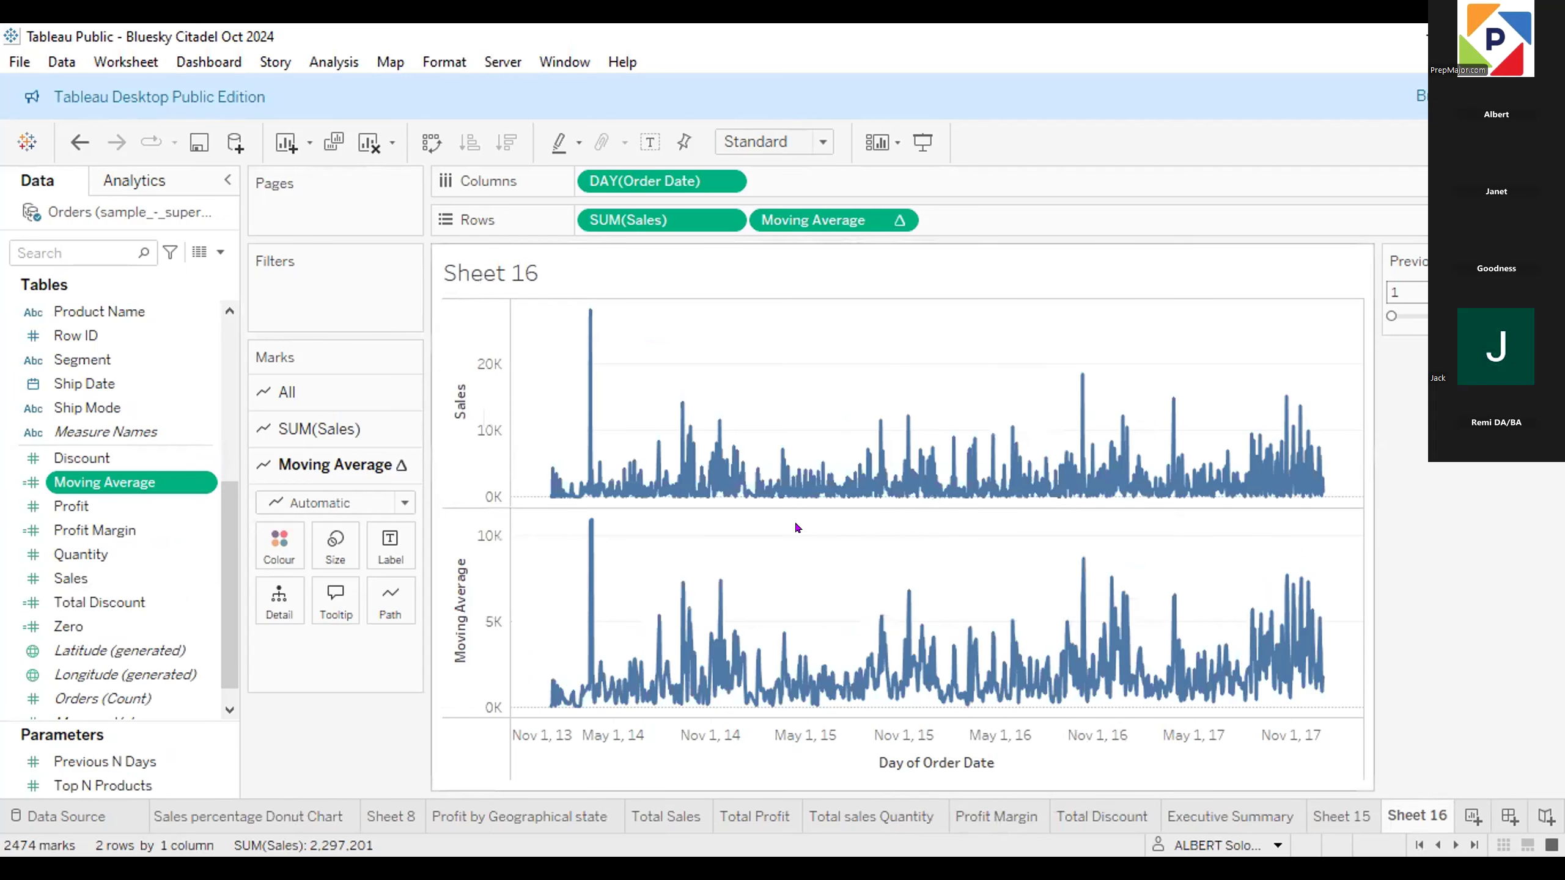
On Sheet 16 of the Bluesky Citadel Oct 2024 workbook, undo the changes back to a single SUM(Sales) in Rows.
key("ctrl+z")
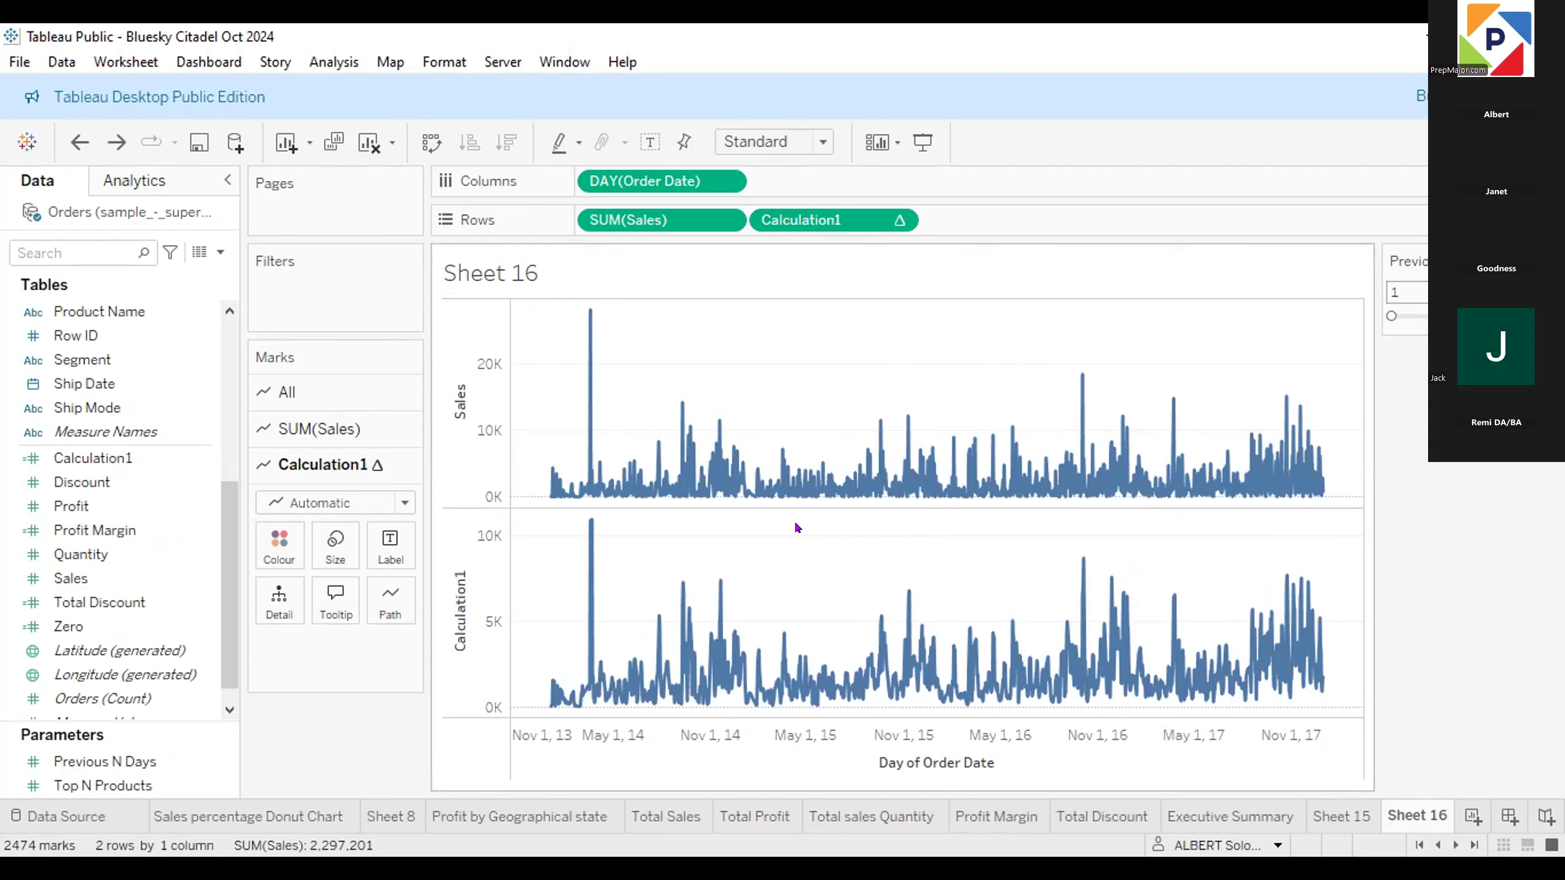
key("ctrl+z")
key("ctrl+z")
key("ctrl+z")
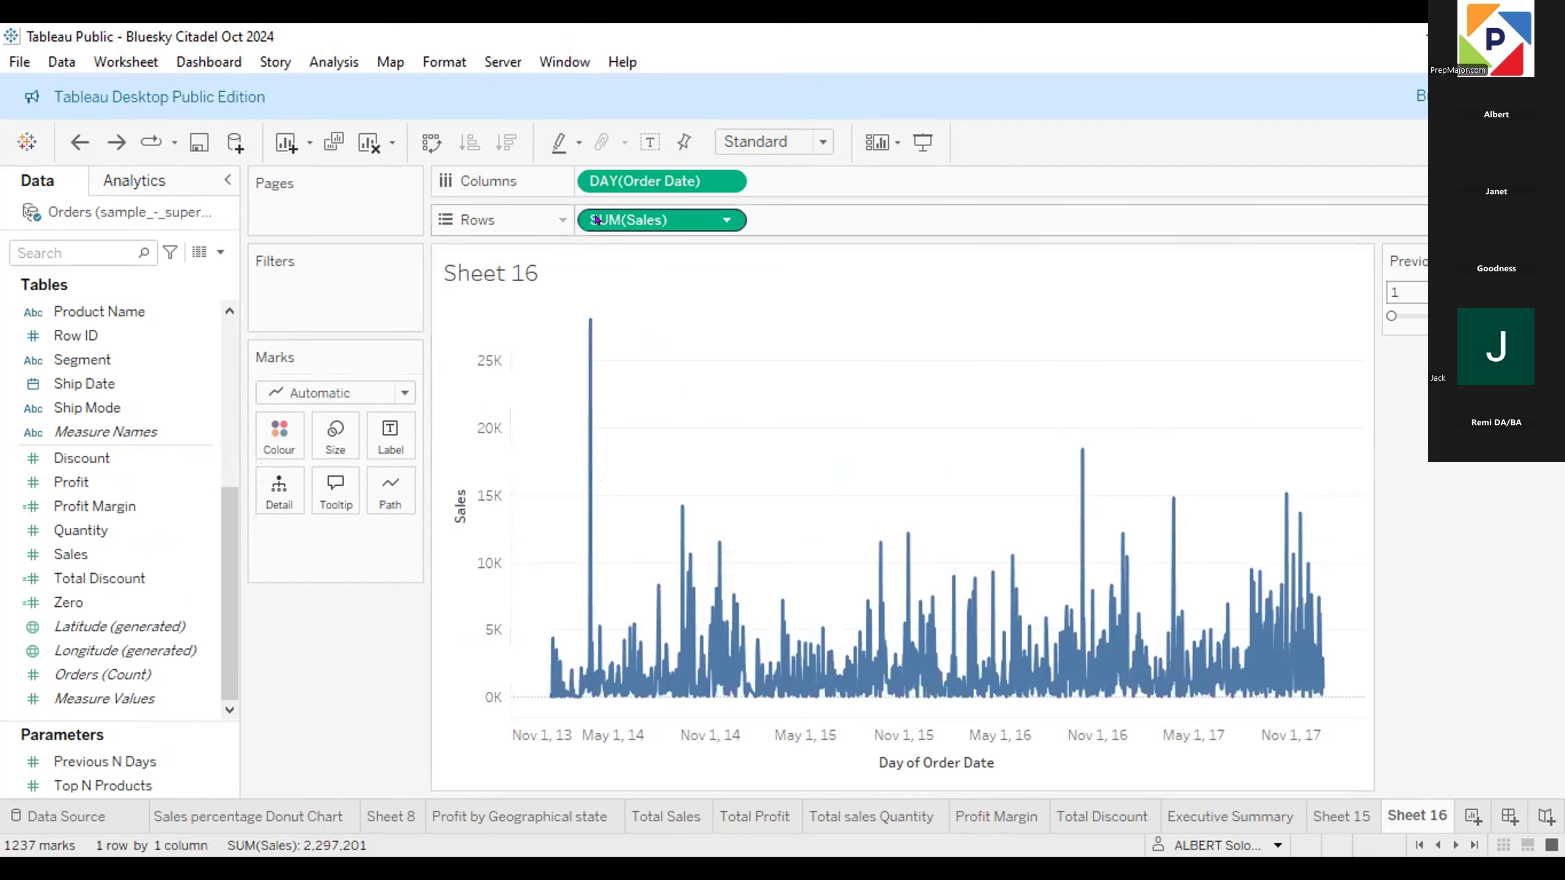
Duplicate SUM(Sales) in Rows and apply the Moving Average quick table calculation to the copy.
left_click_drag(633, 212, 814, 213)
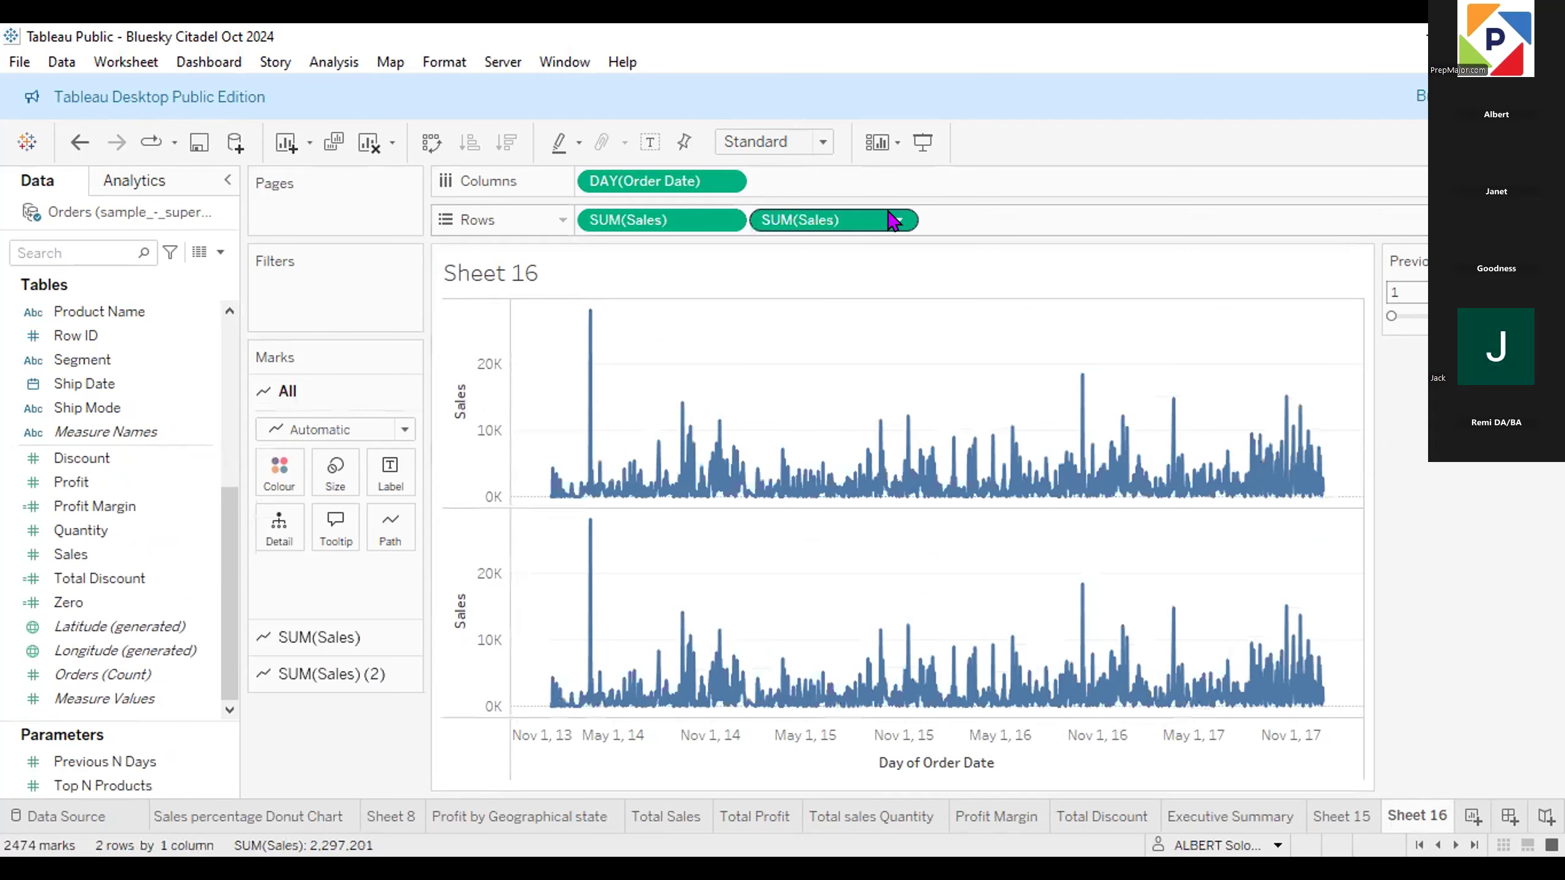
left_click(898, 220)
mouse_move(859, 637)
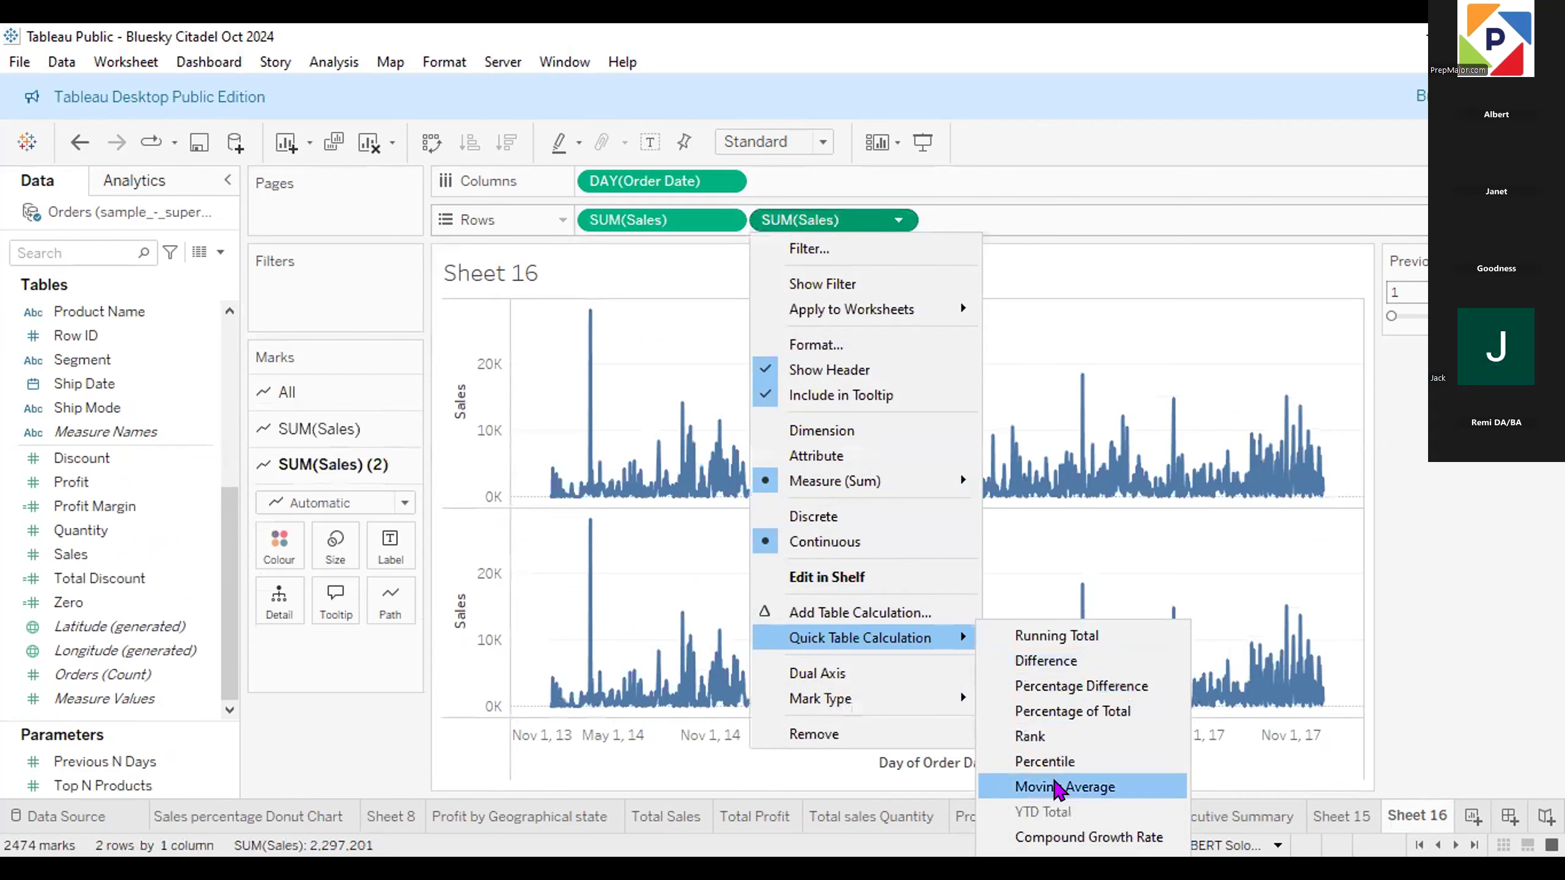
left_click(1055, 788)
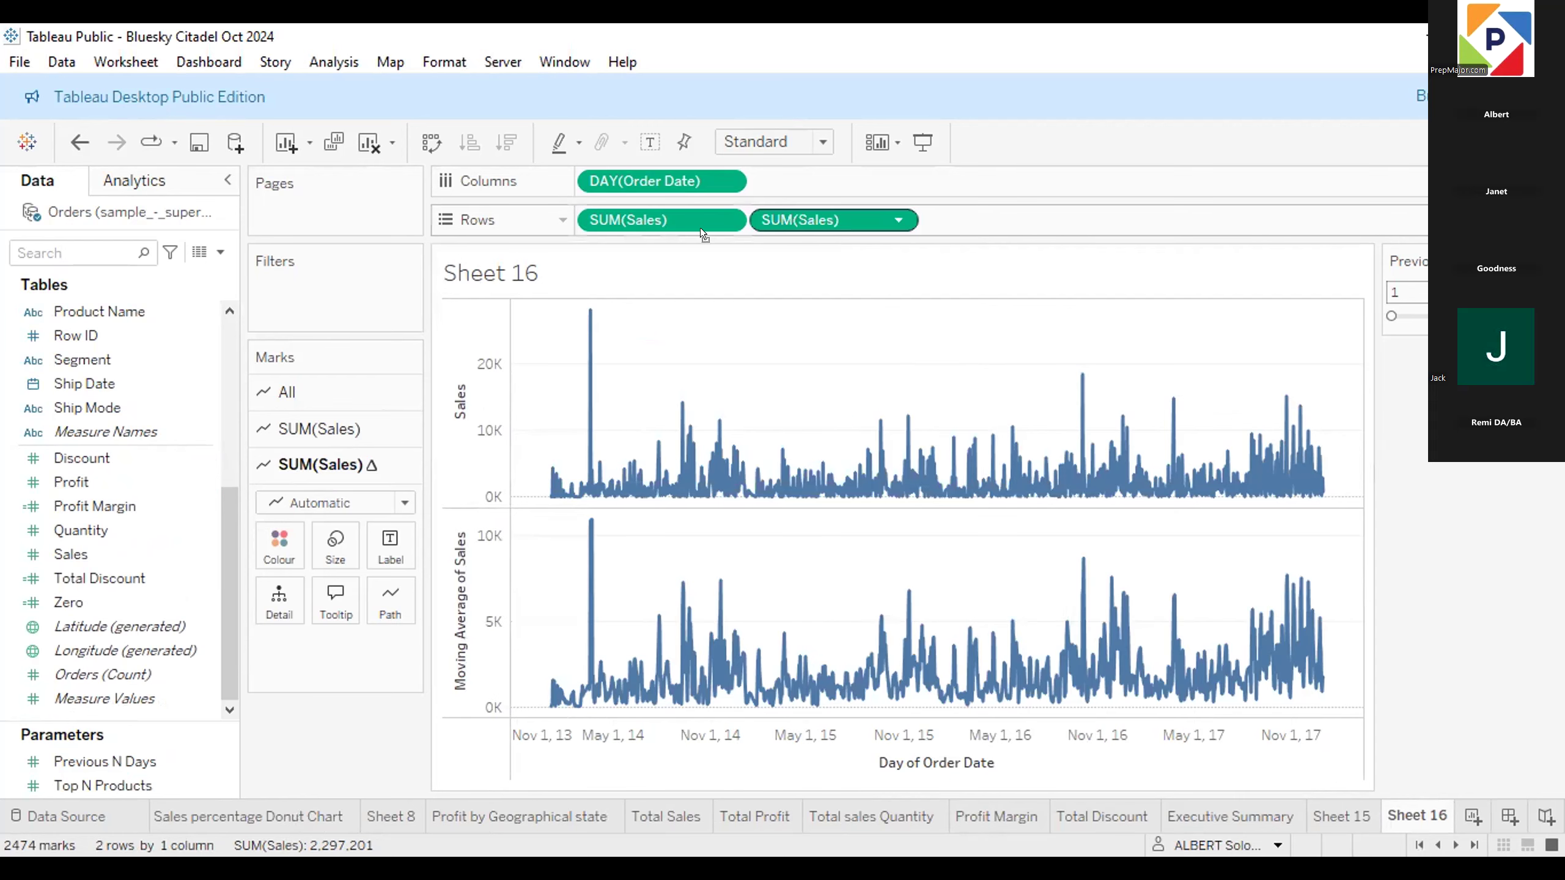
Save the moving average copy of SUM(Sales) as a calculated field in the data source and name it Moving Average.
left_click_drag(116, 491, 117, 490)
type("M")
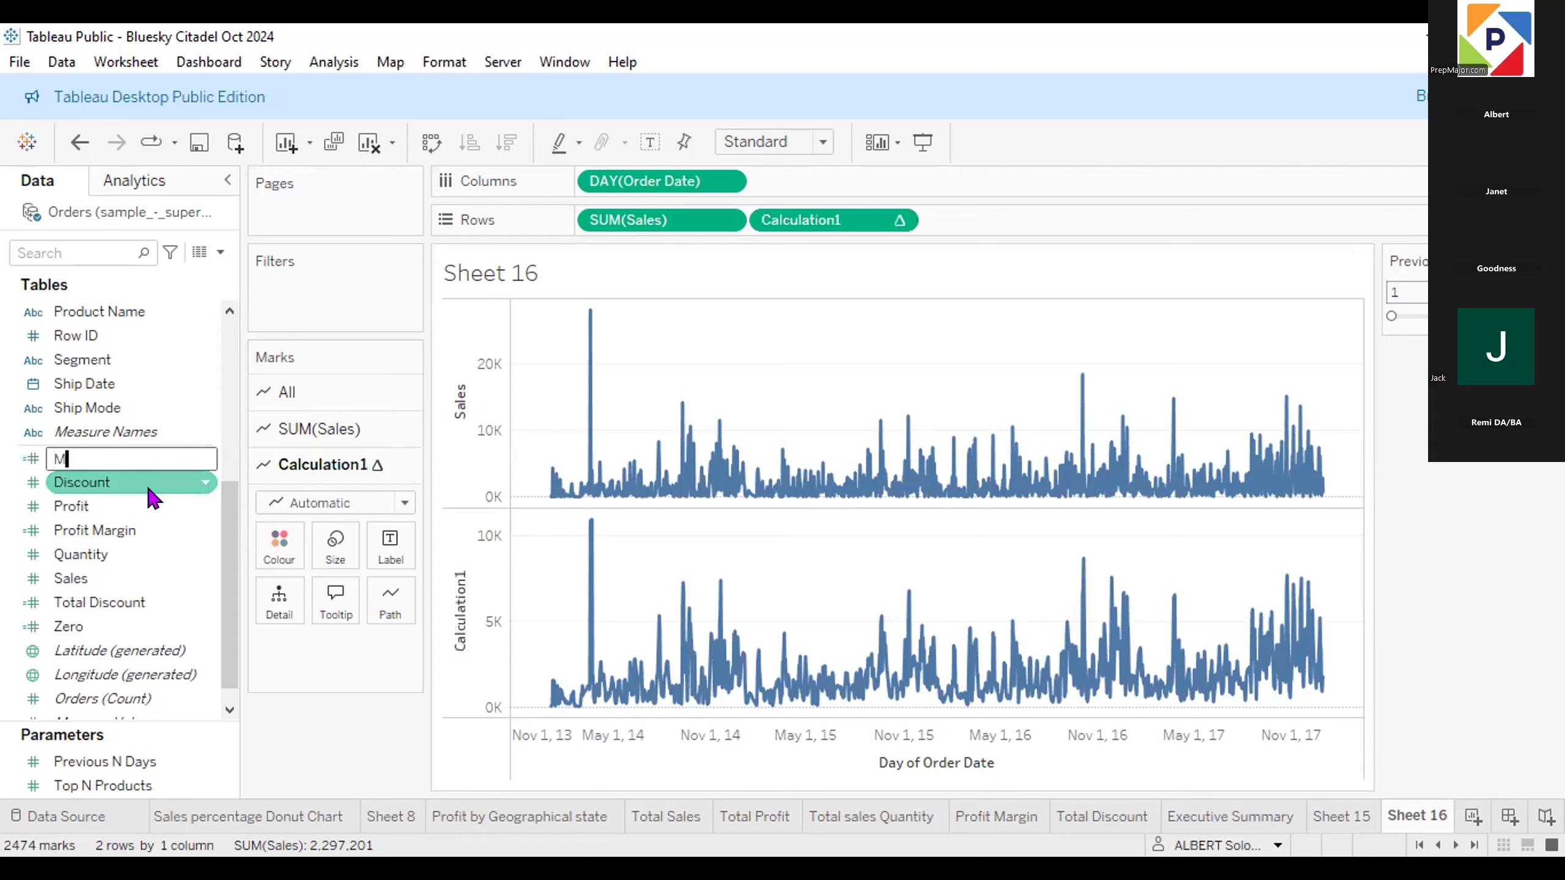
type("oving Average")
key("Return")
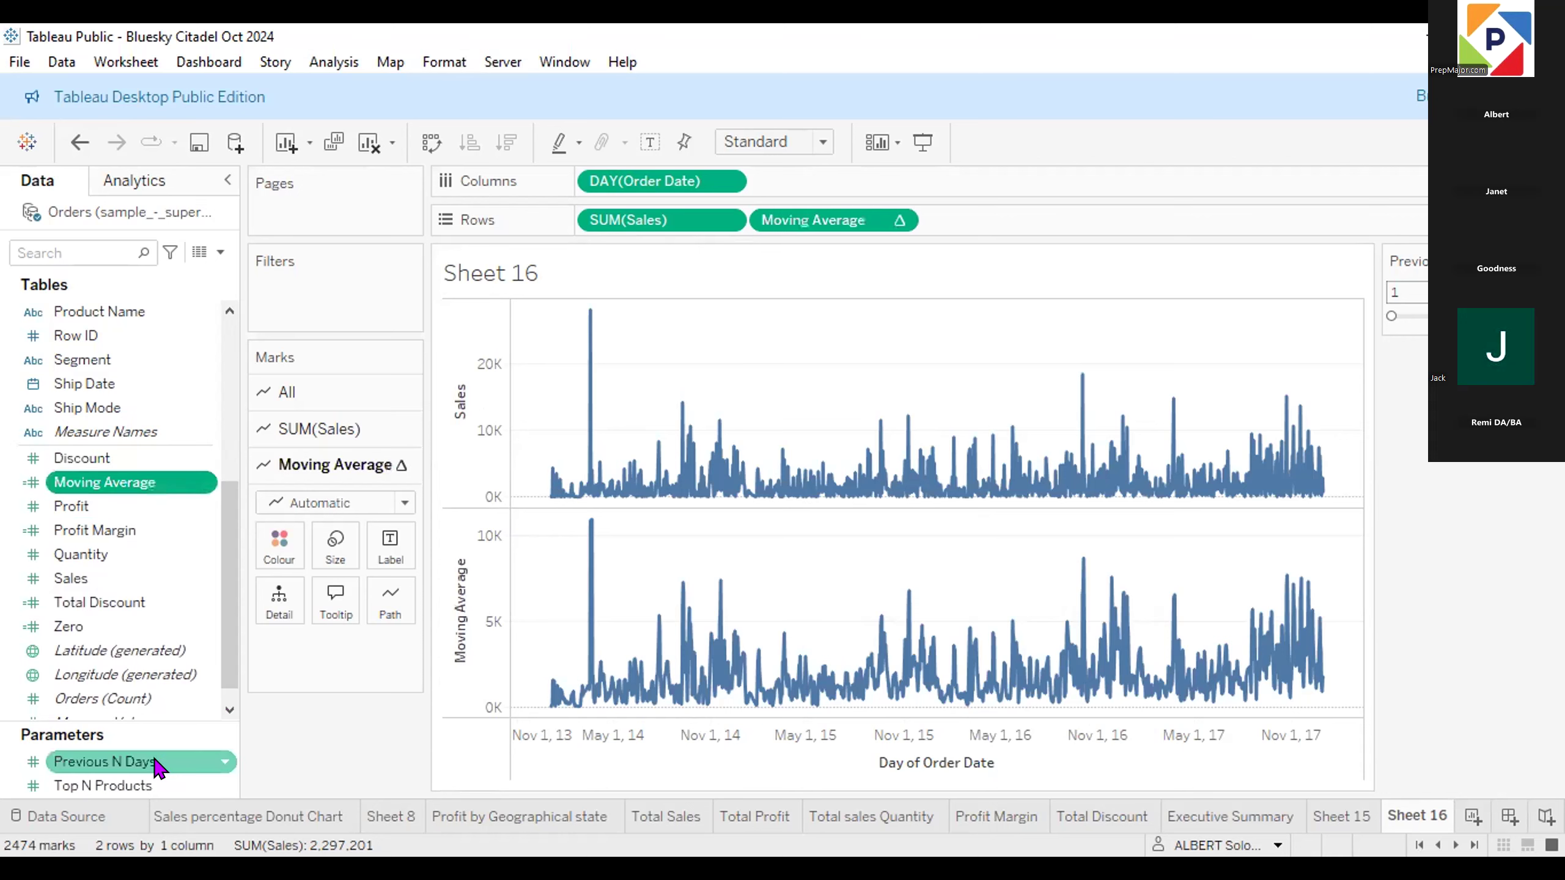
Check the Previous N Days parameter settings in the Sheet 16 workbook, including data type, current value and range.
left_click(212, 767)
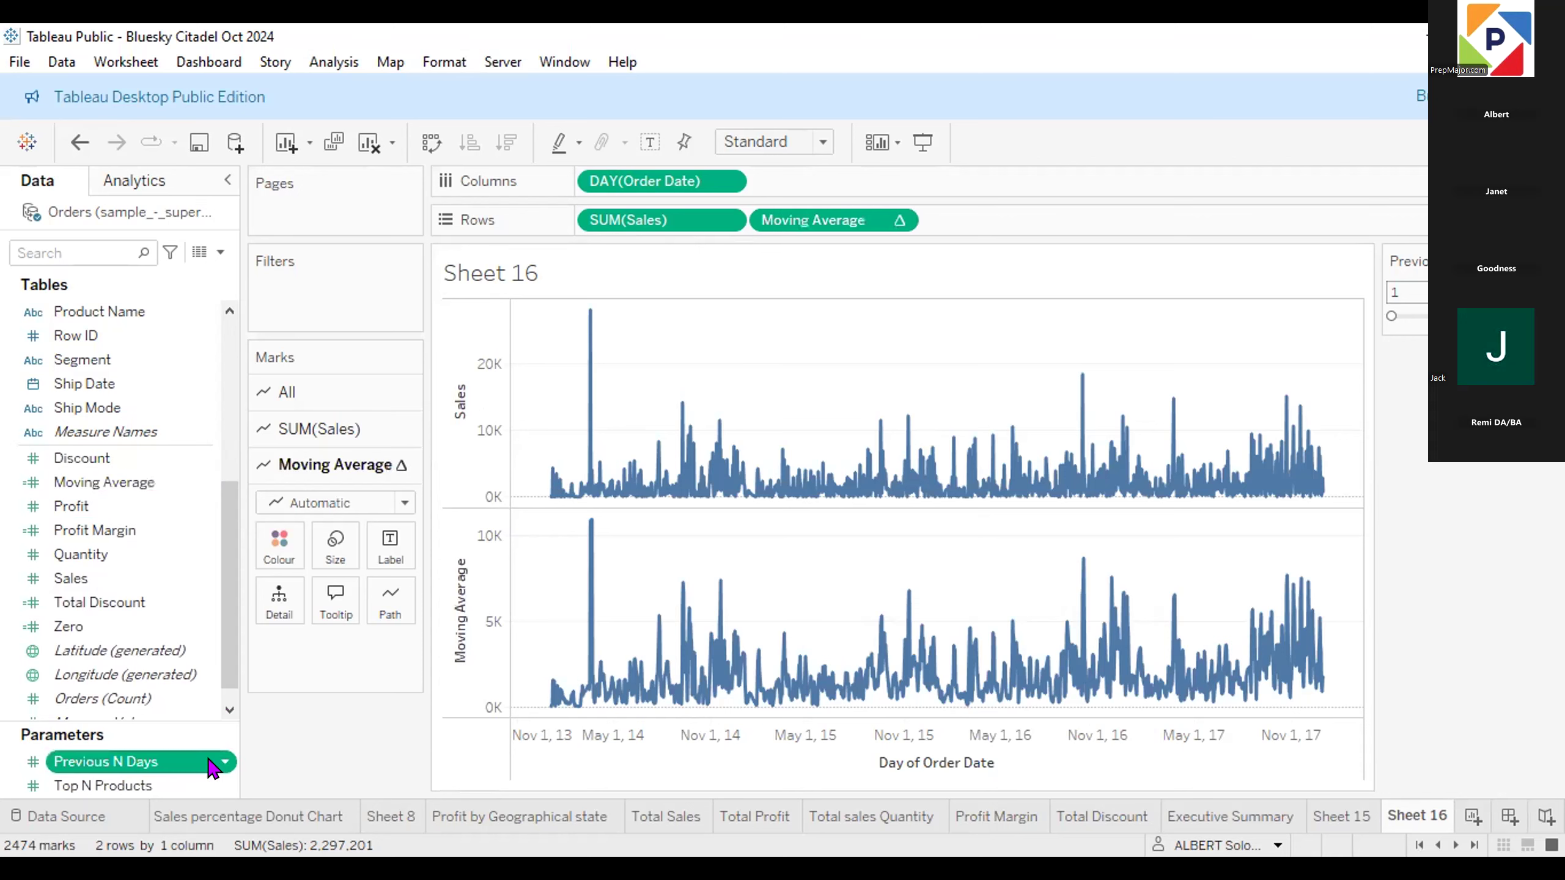
right_click(228, 767)
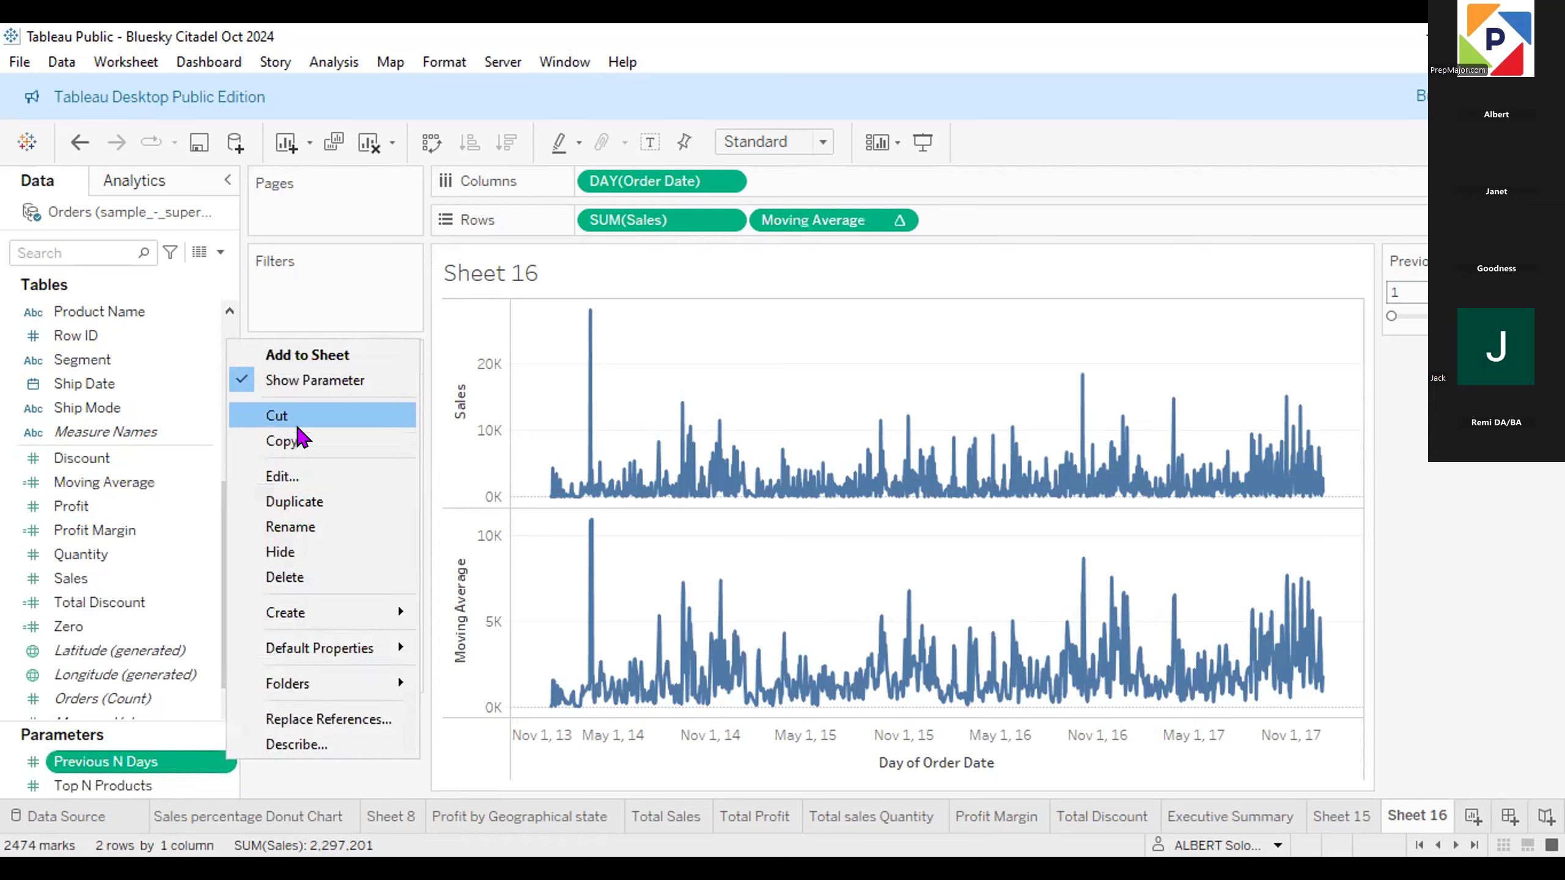
left_click(299, 480)
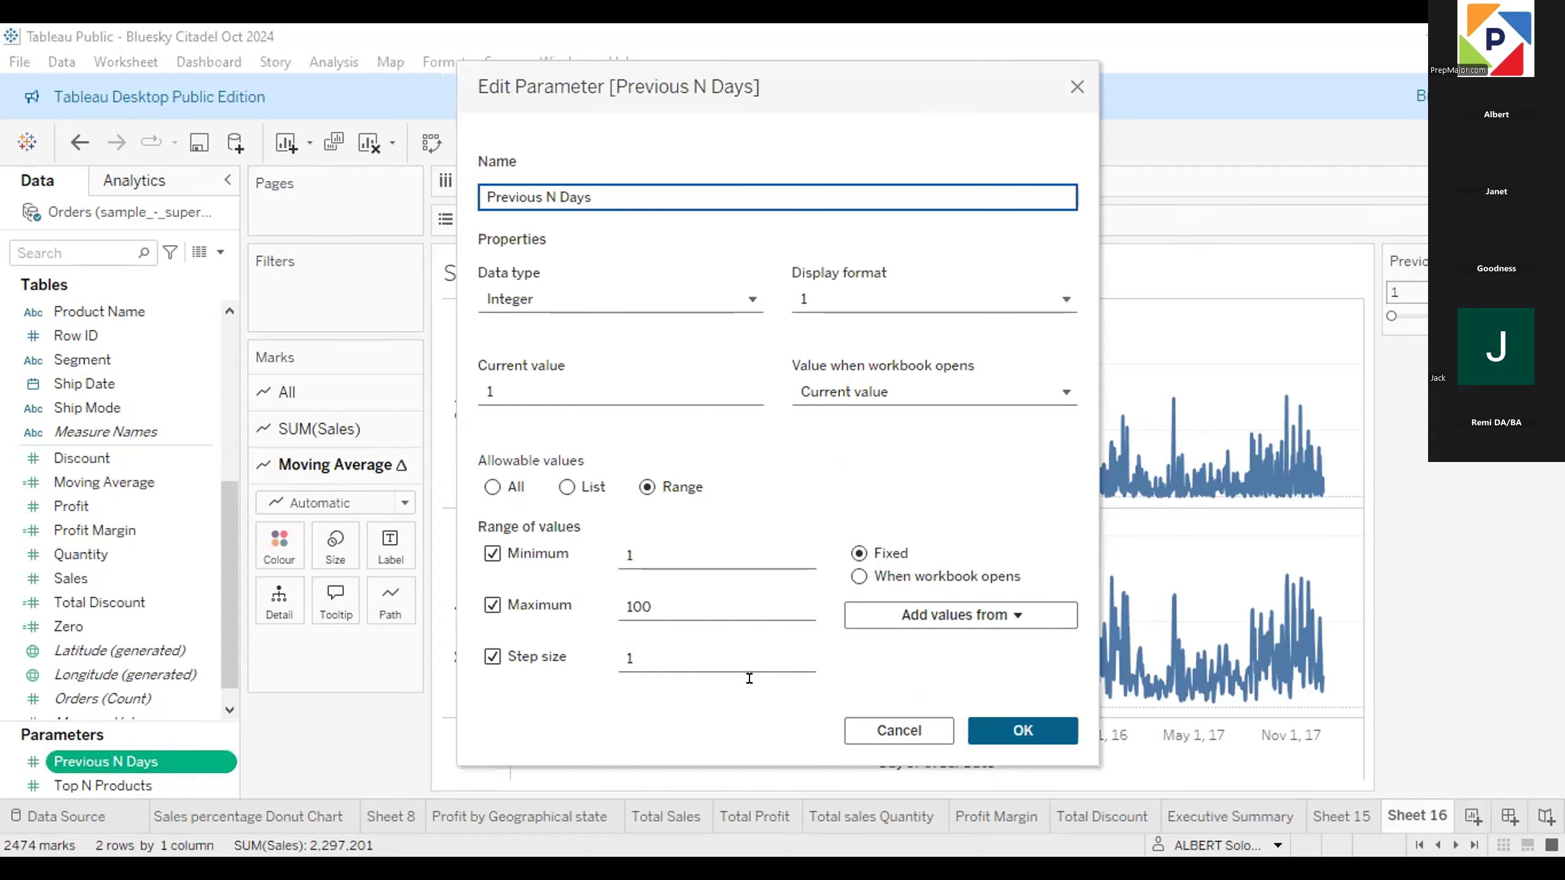
left_click(1016, 732)
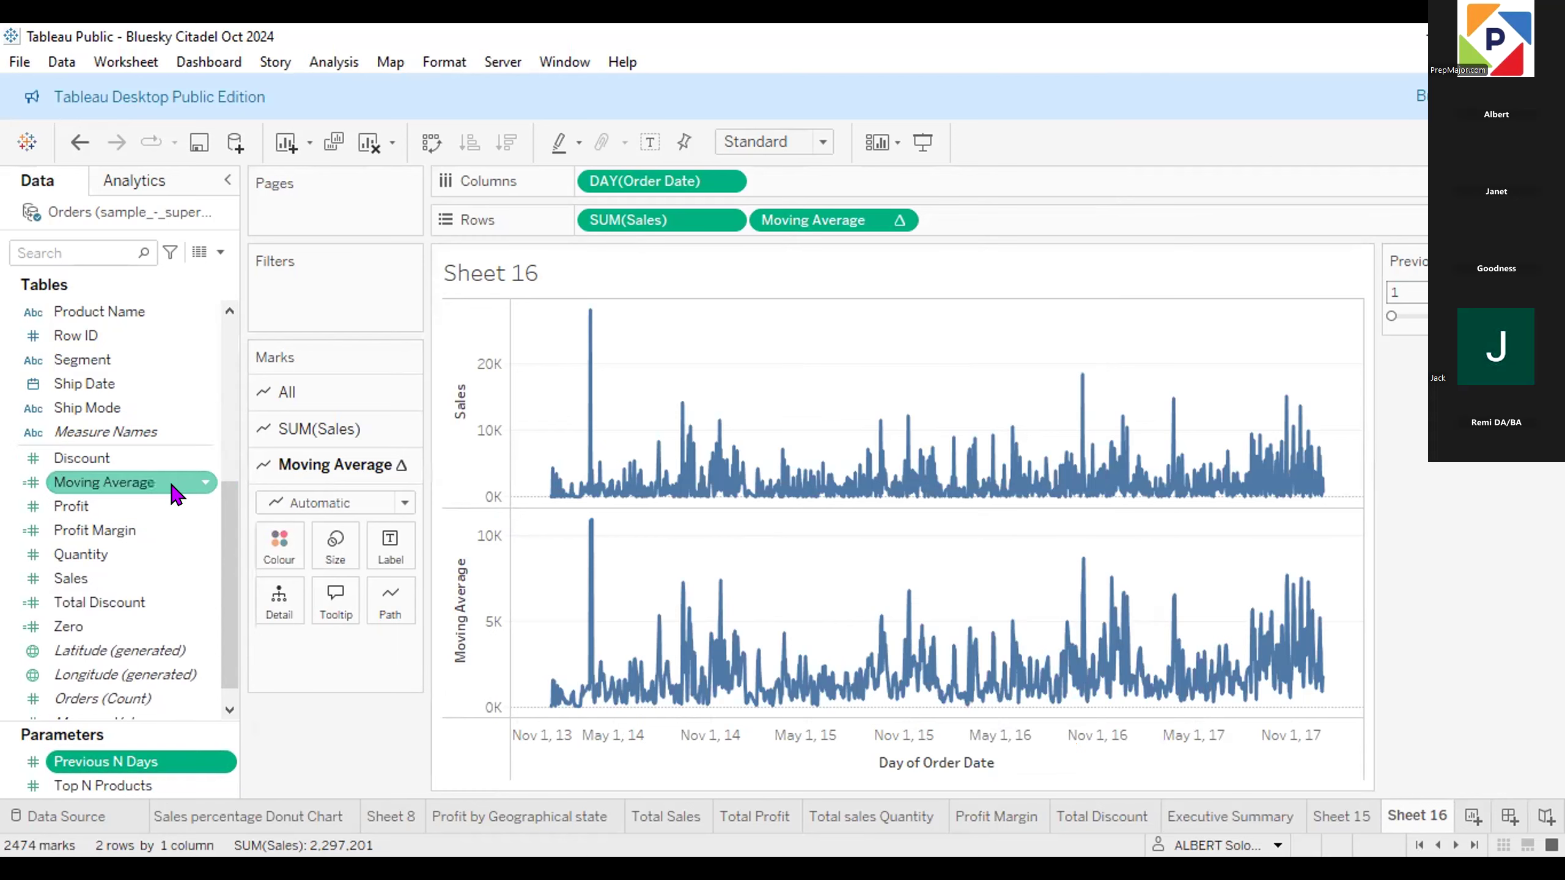
Edit the Moving Average calculated field to WINDOW_AVG(SUM([Sales]), -[Previous N Days], 0), using the parameter as the window start.
right_click(194, 486)
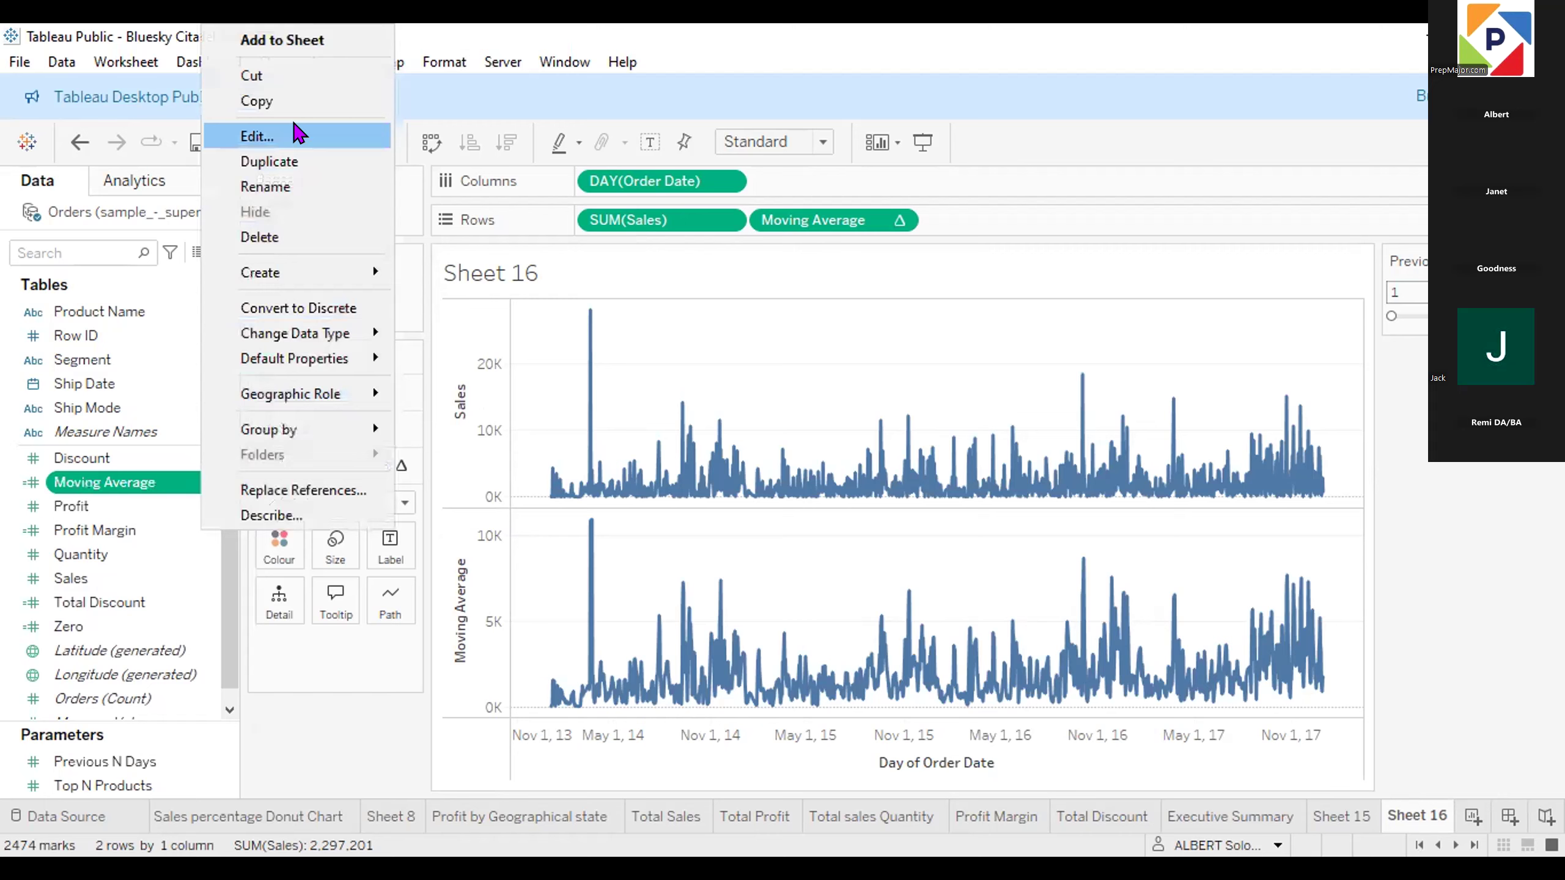
left_click(298, 133)
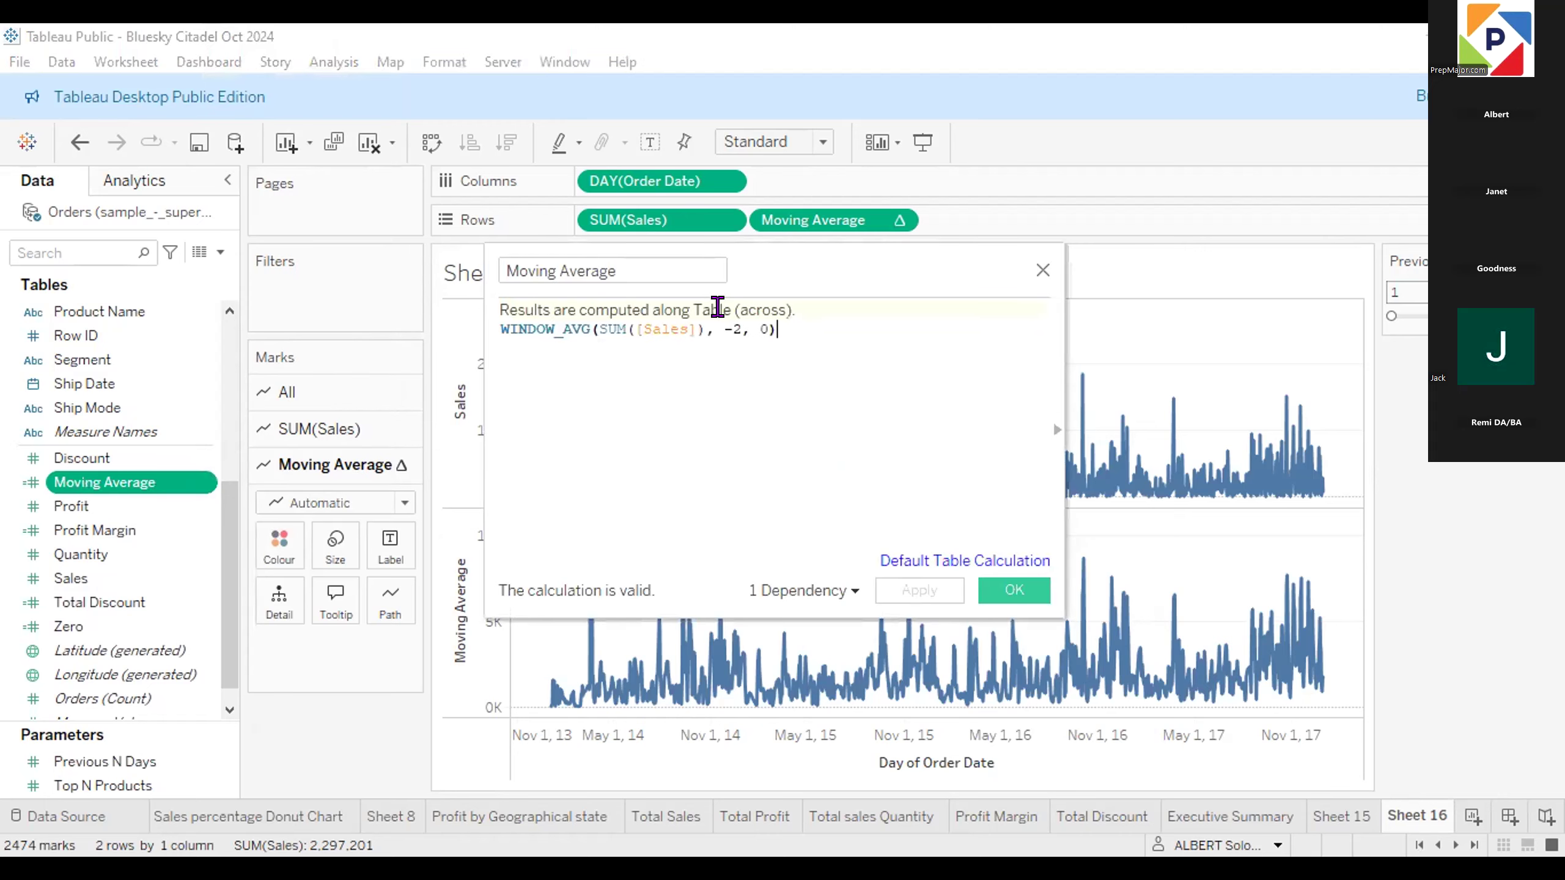
key("Left")
key("Left")
key("Left")
key("Left")
key("shift+Left")
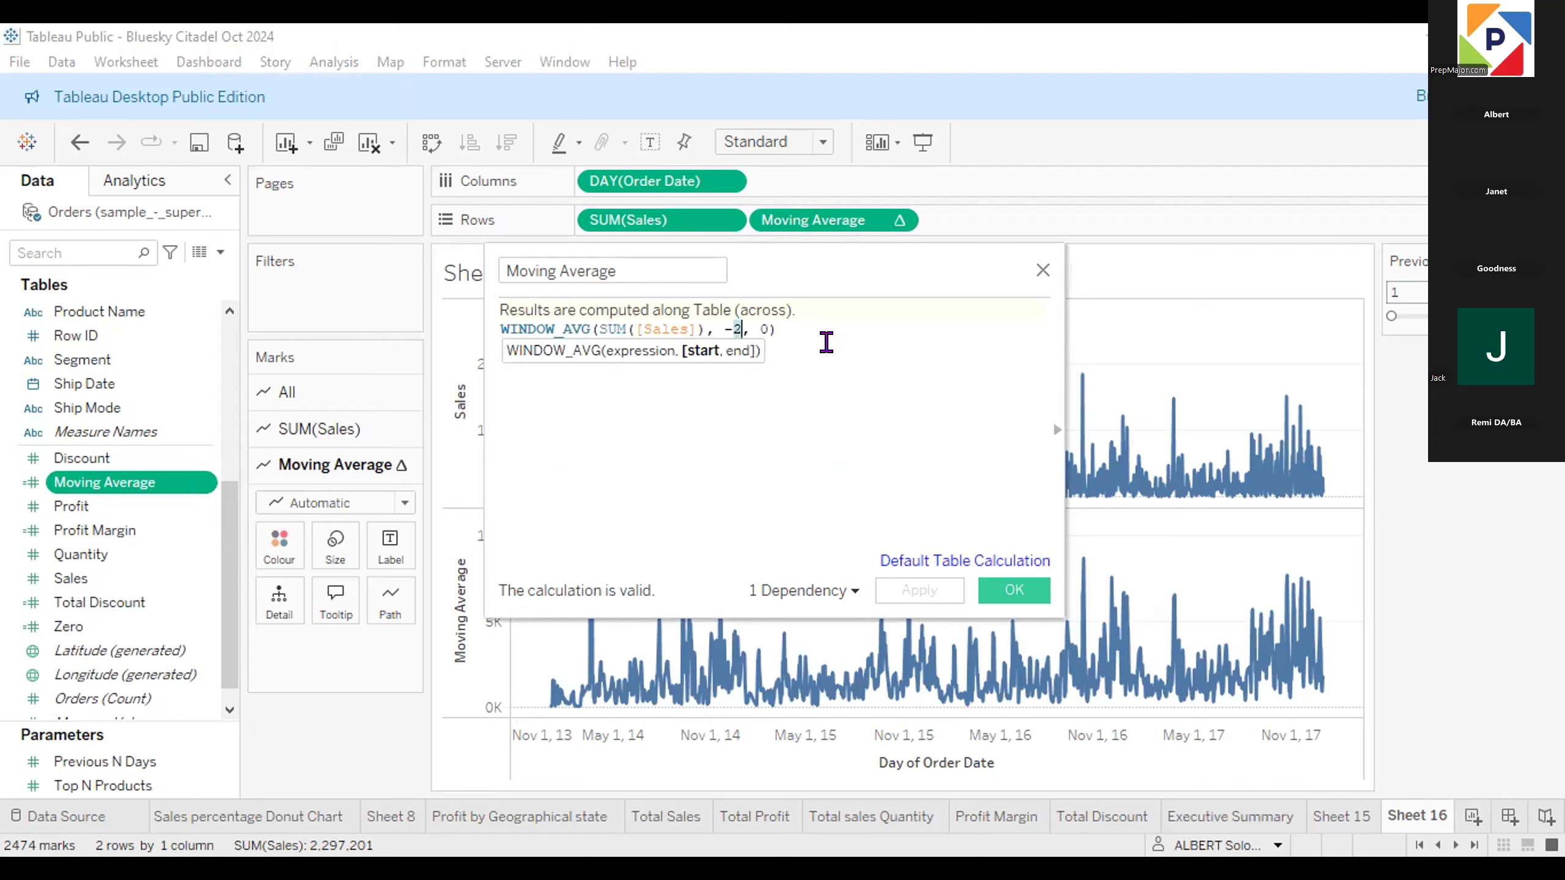
type("p")
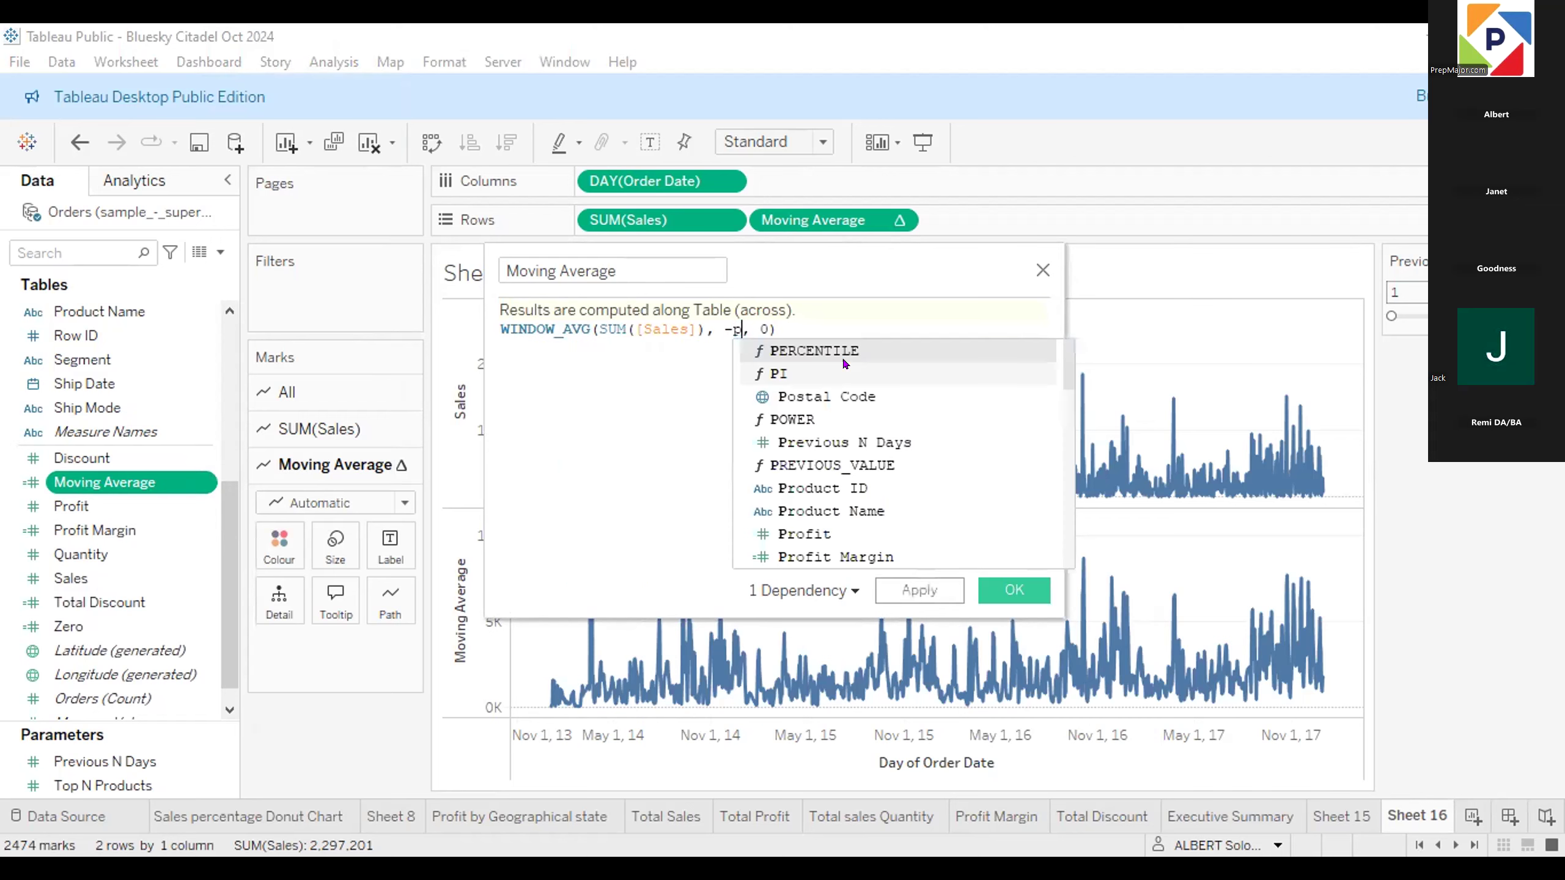
type("rev")
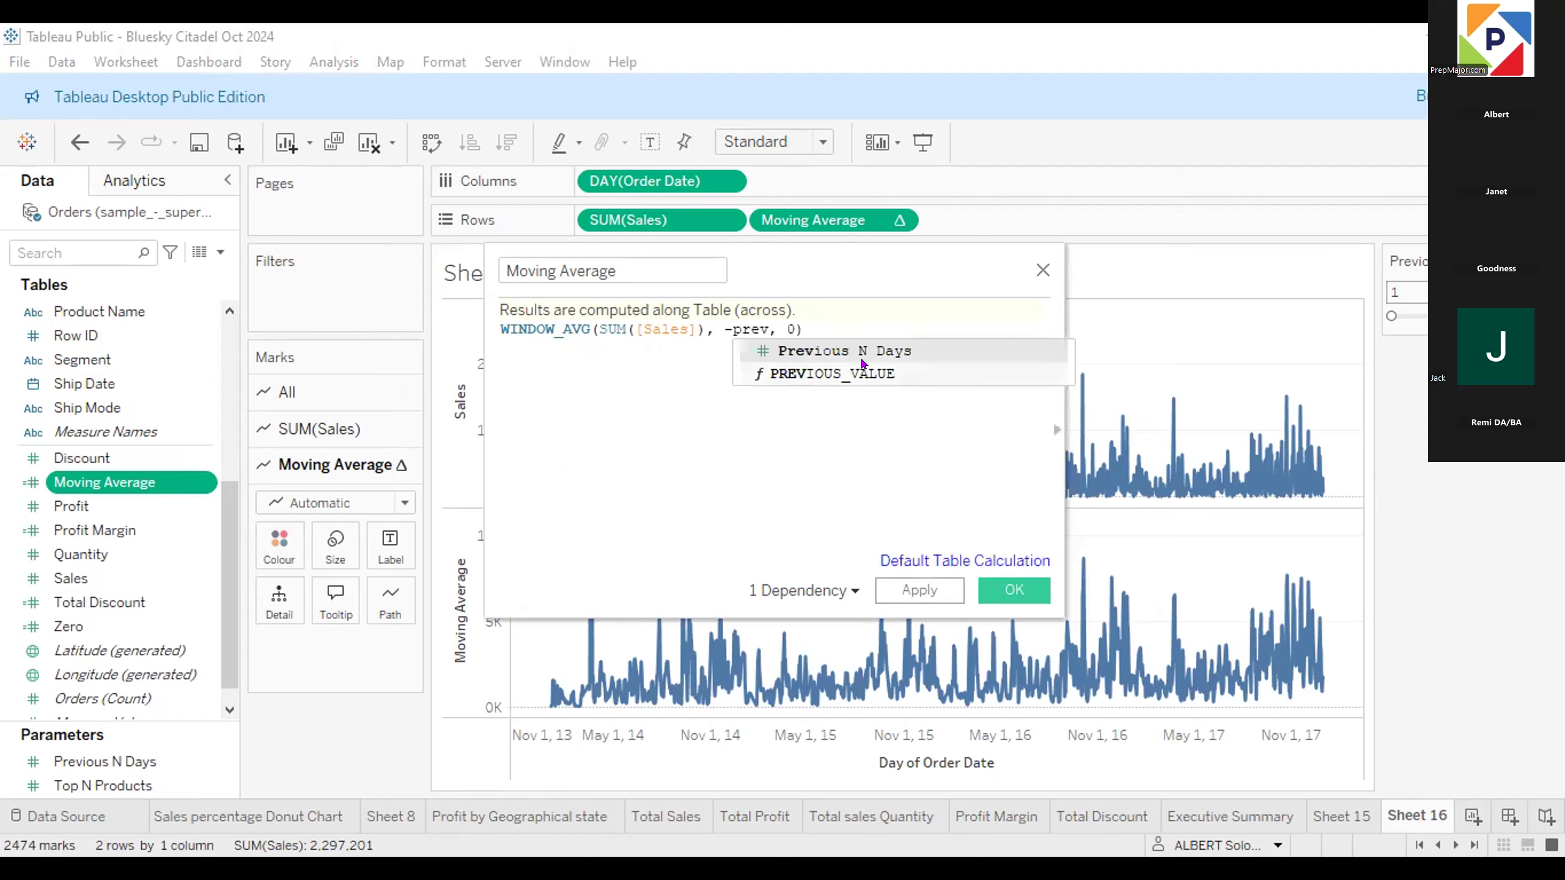
left_click(884, 349)
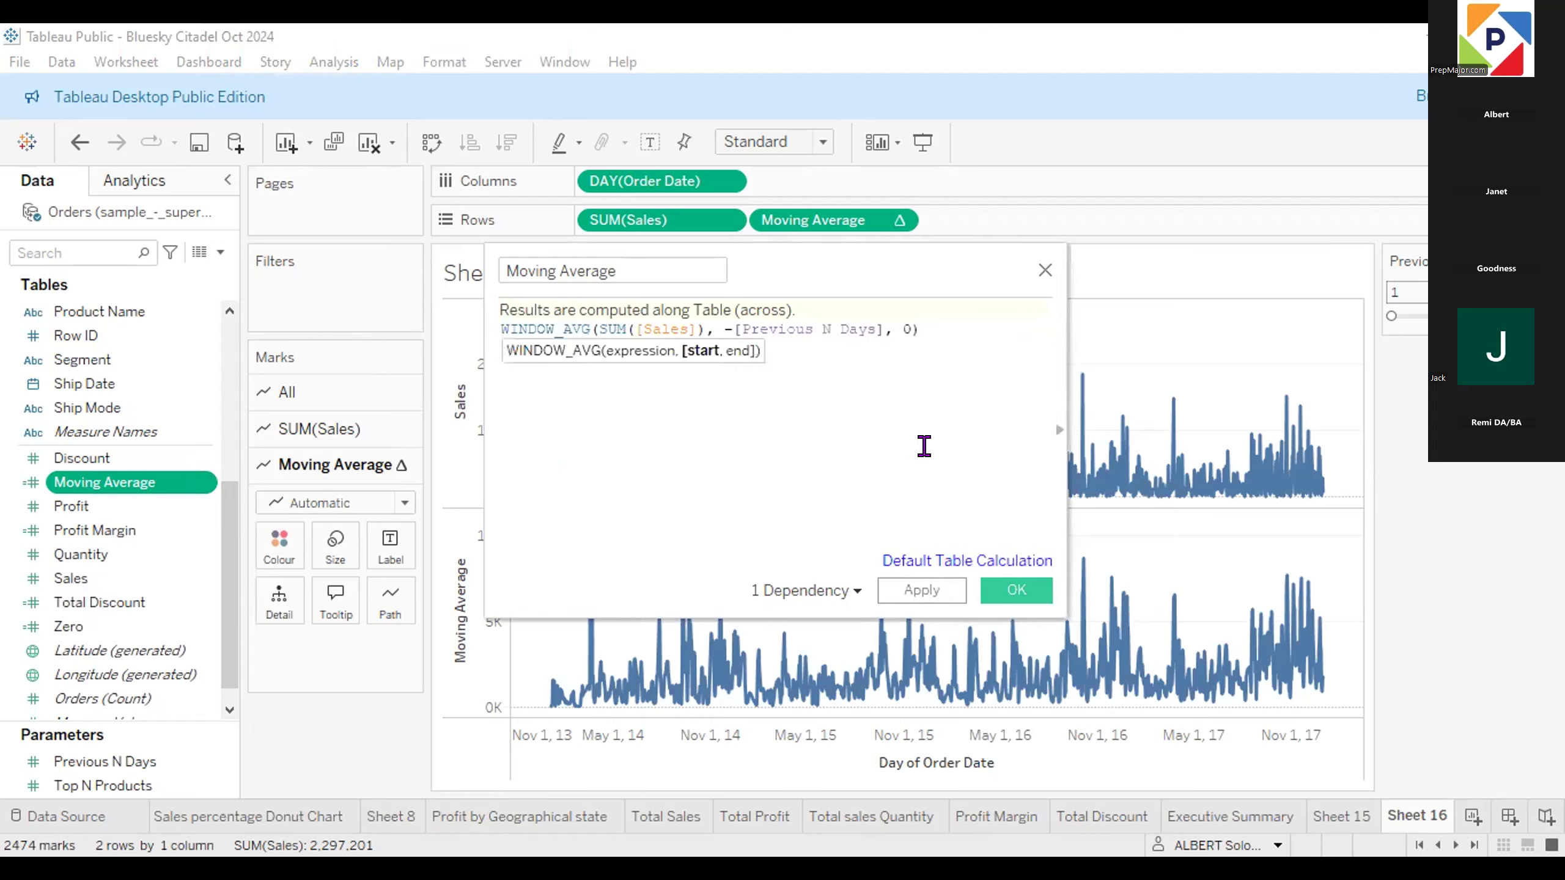
left_click(1014, 589)
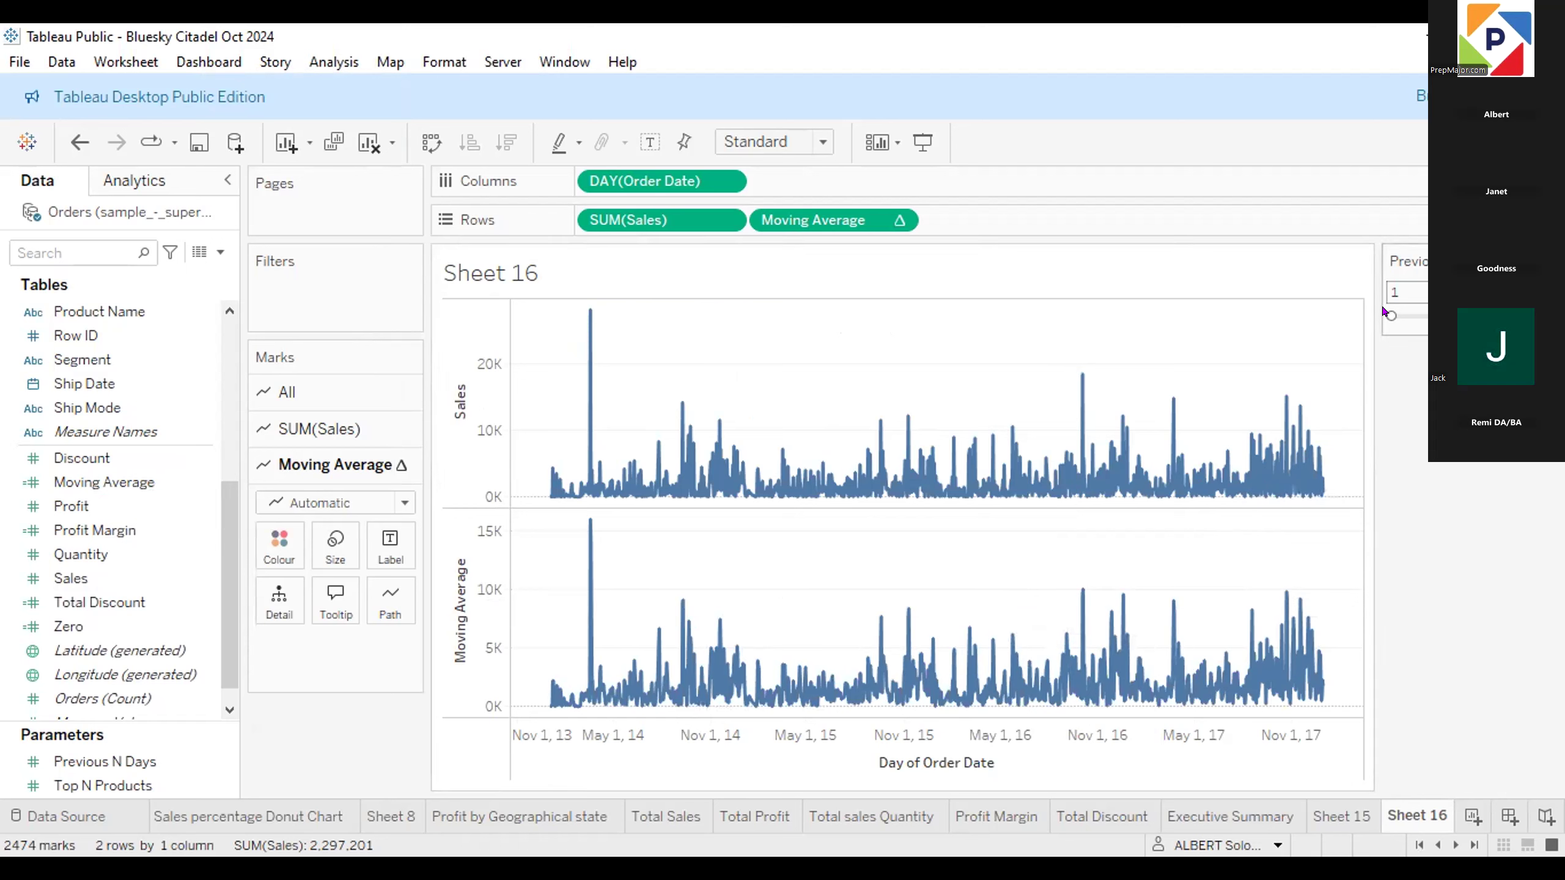
Test the parameter-driven moving average by setting Previous N Days to 92, back to 1, and up to 98.
left_click_drag(1386, 314, 1478, 315)
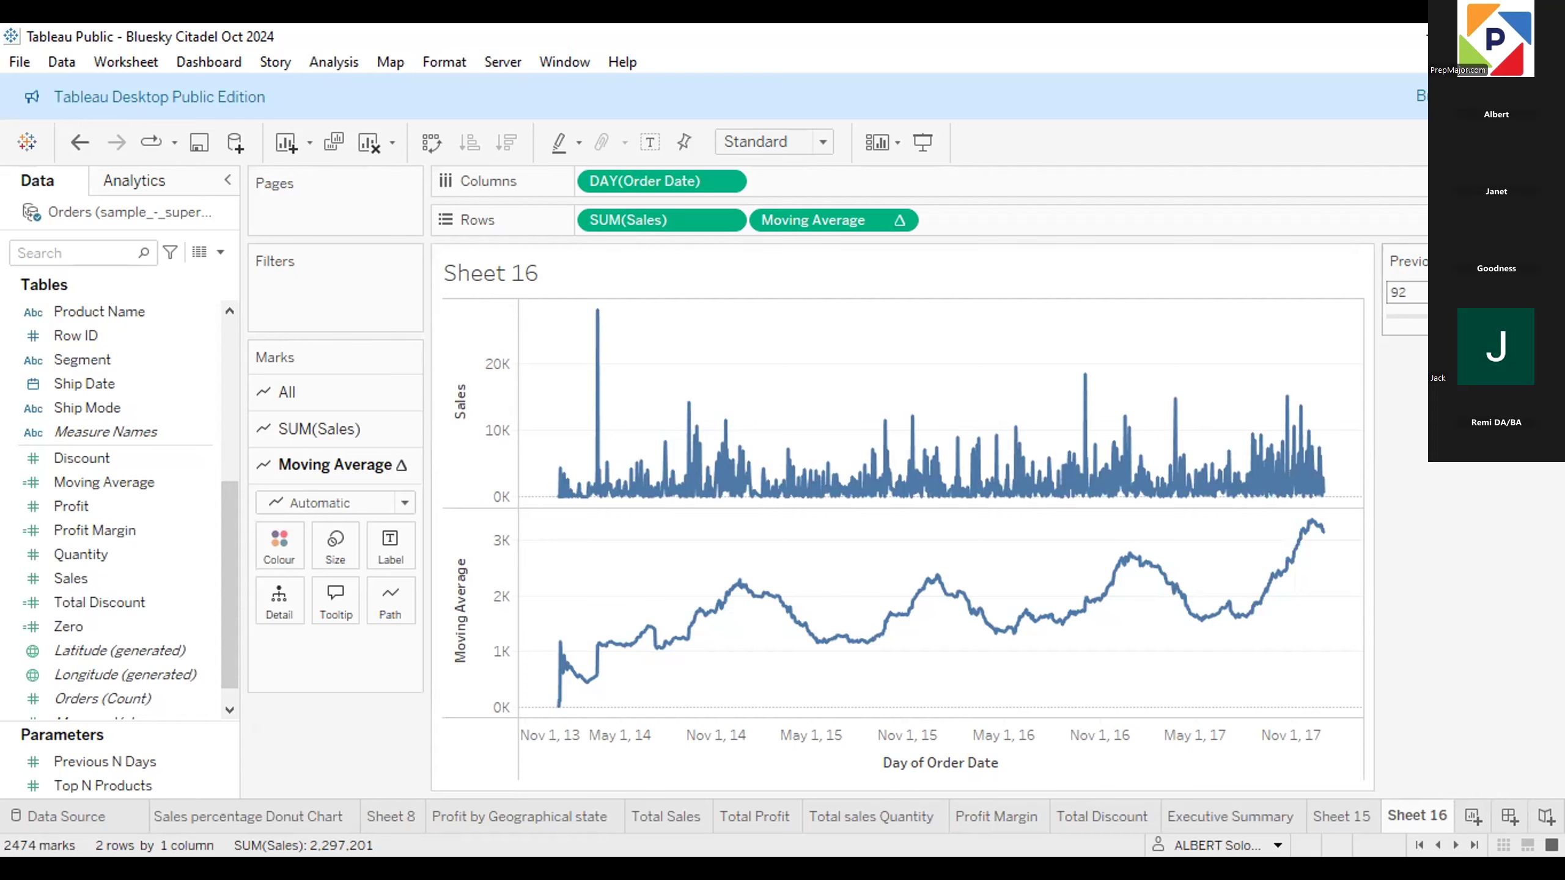
left_click_drag(1497, 318, 1415, 322)
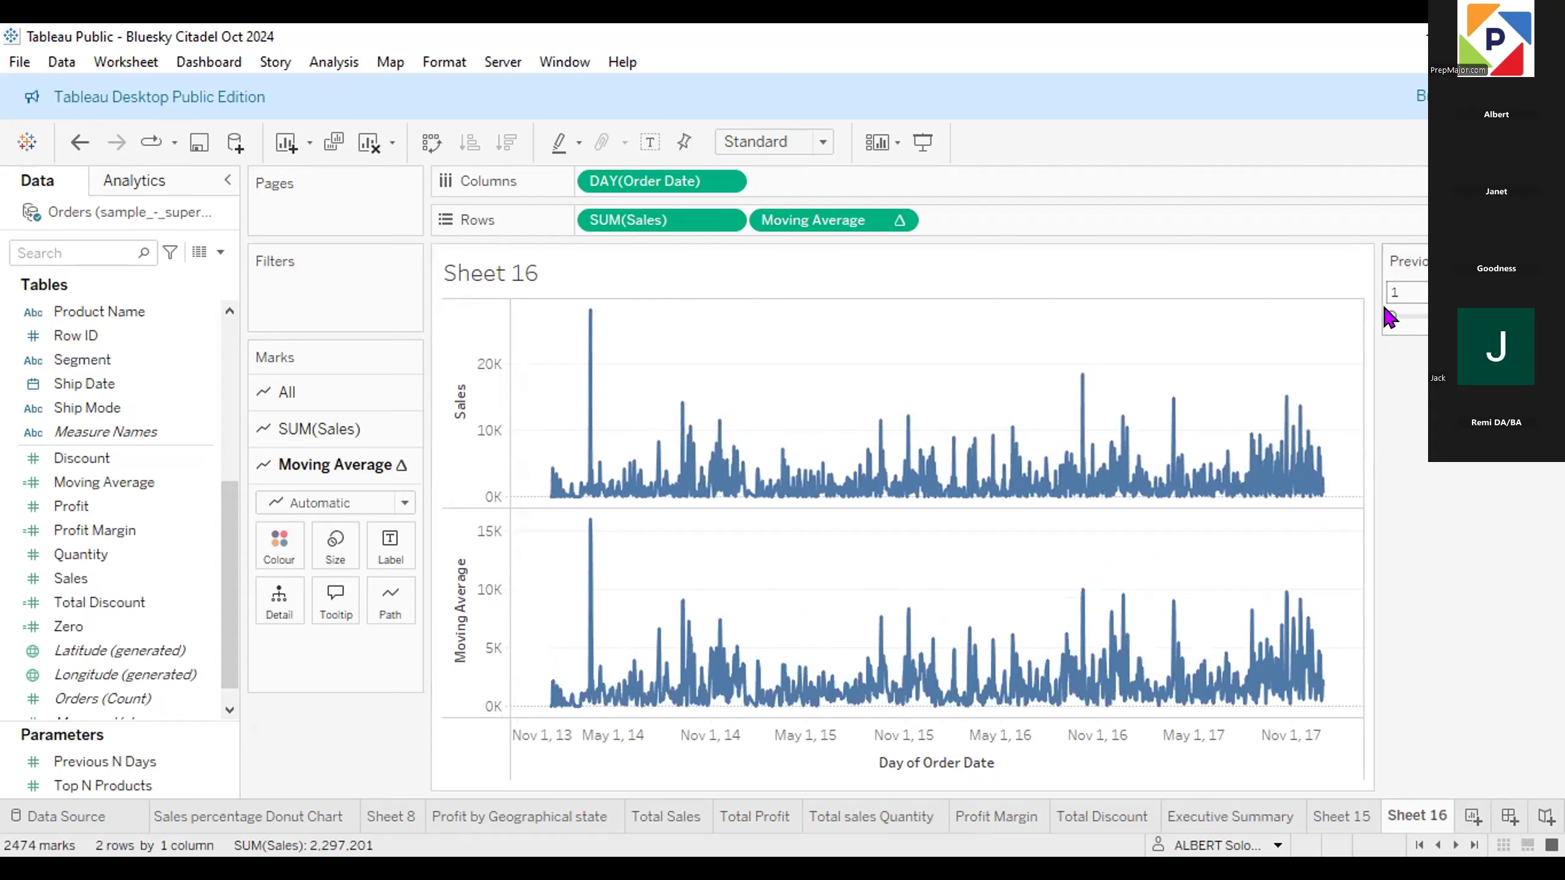
left_click_drag(1388, 317, 1509, 318)
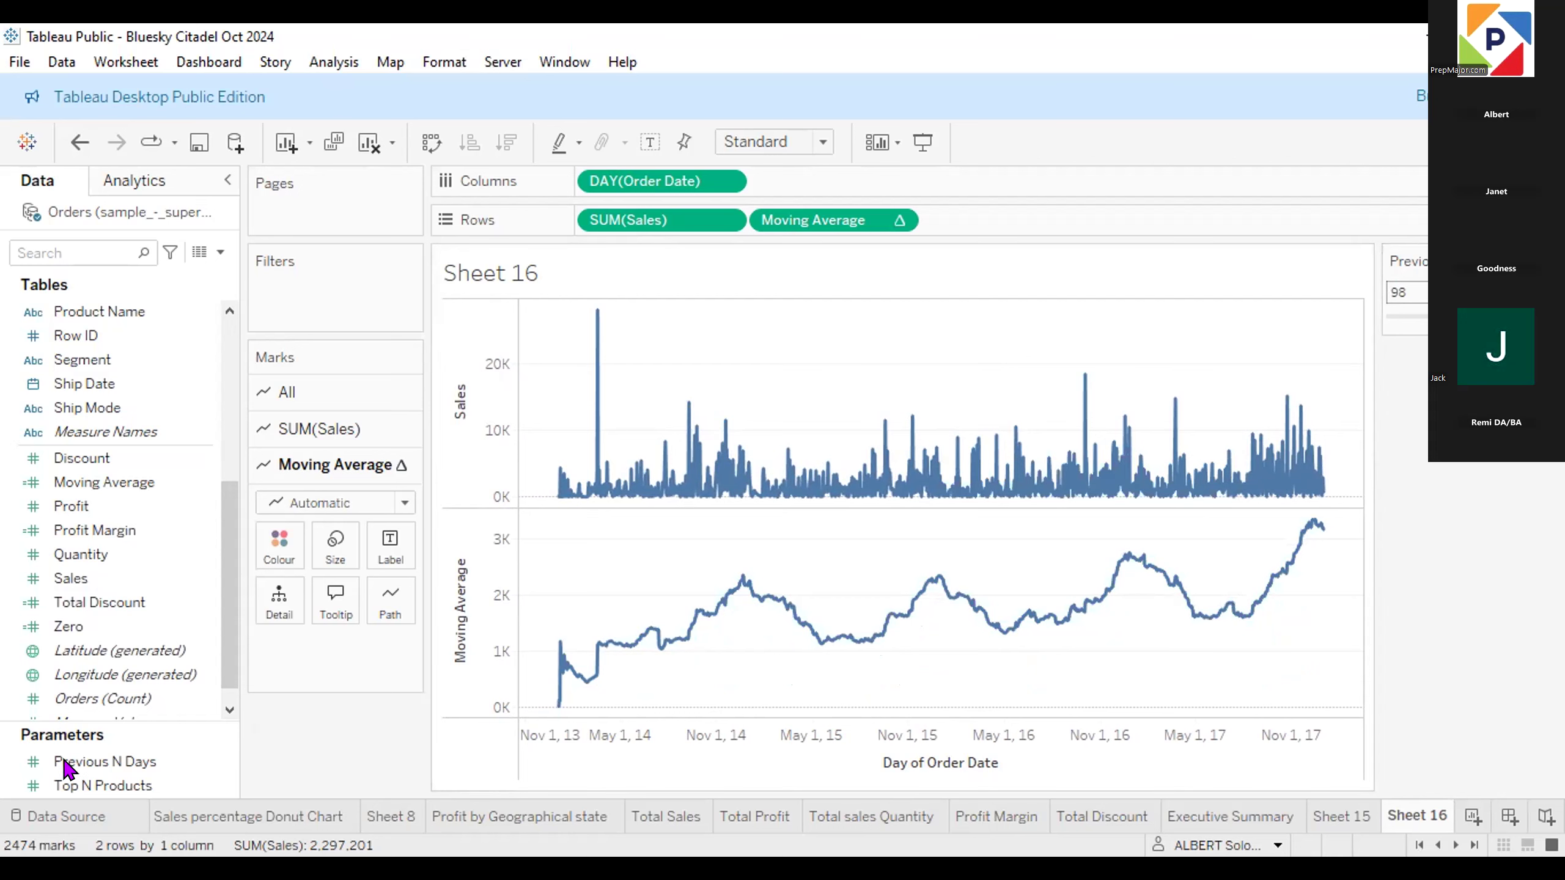
Set the Previous N Days parameter's maximum to 300 and try the values 270 and 119 on the chart.
left_click(151, 761)
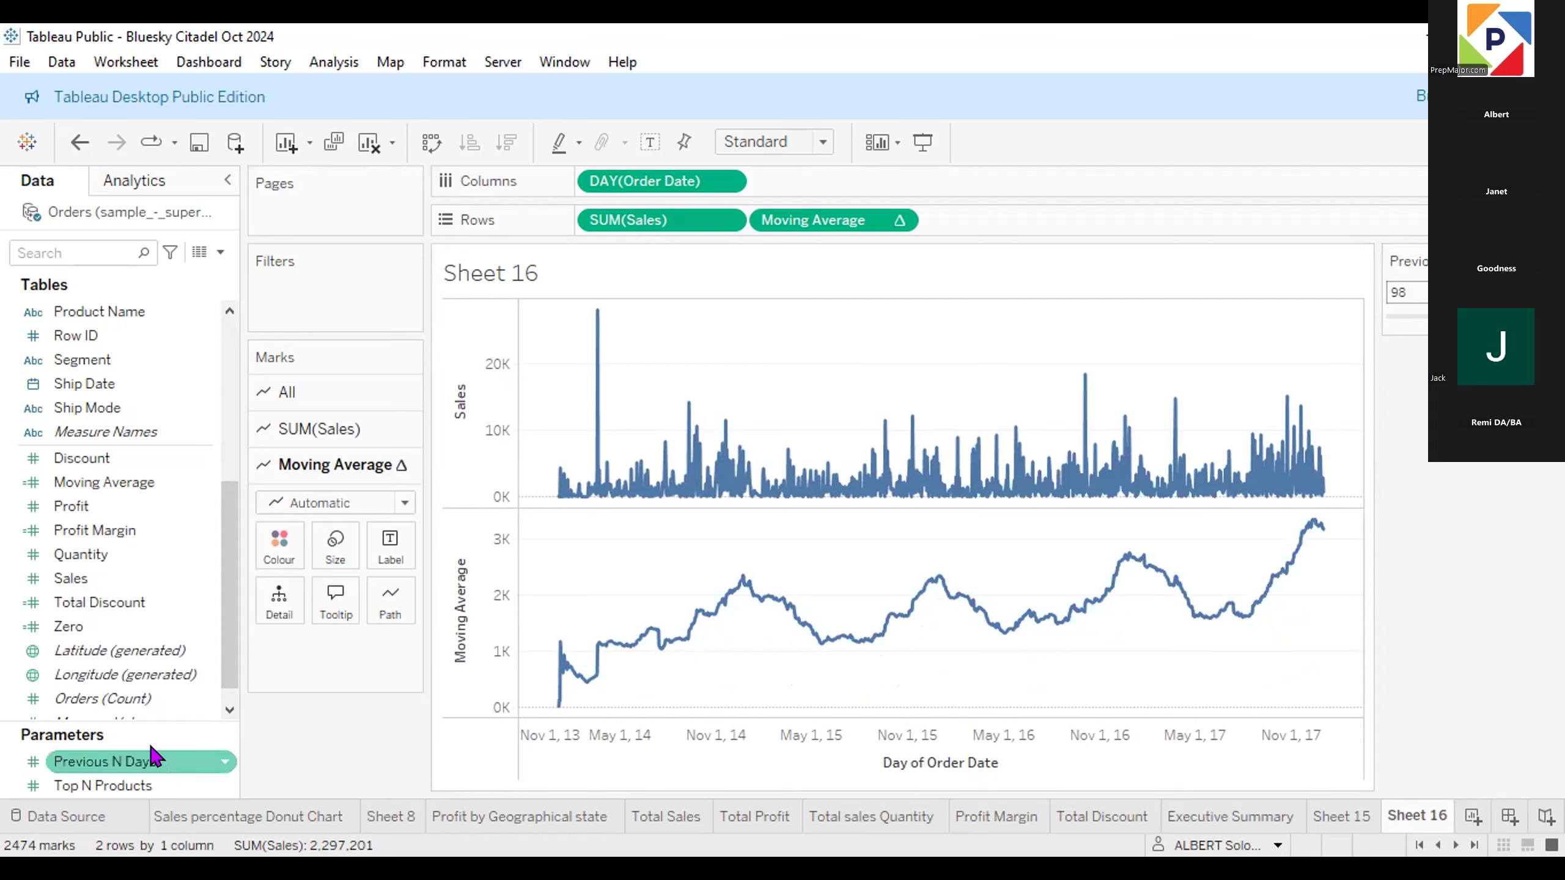
left_click(228, 764)
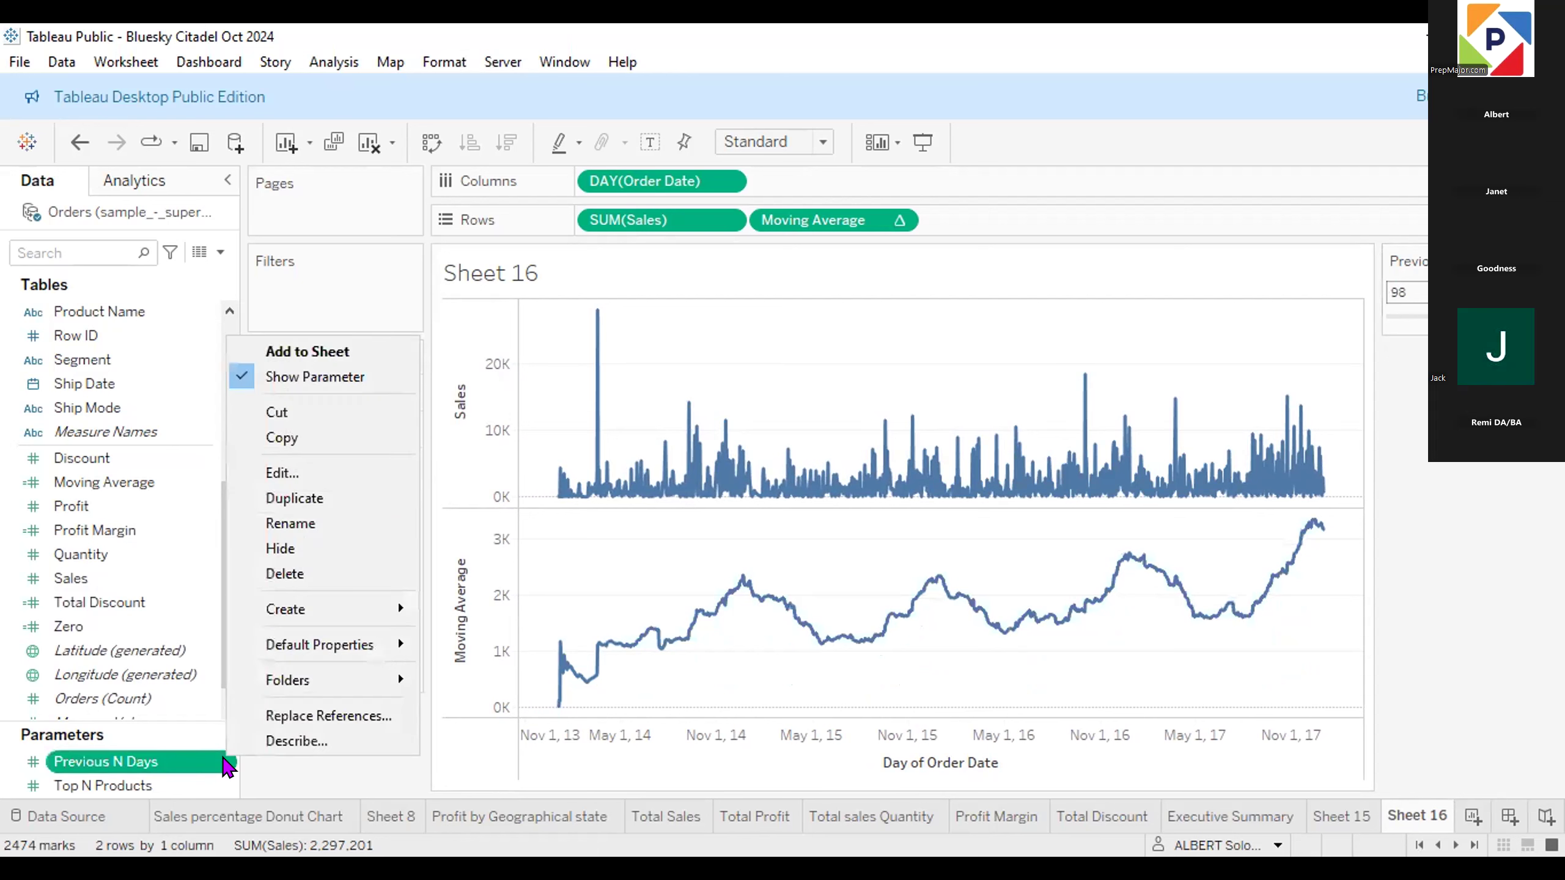
left_click(300, 471)
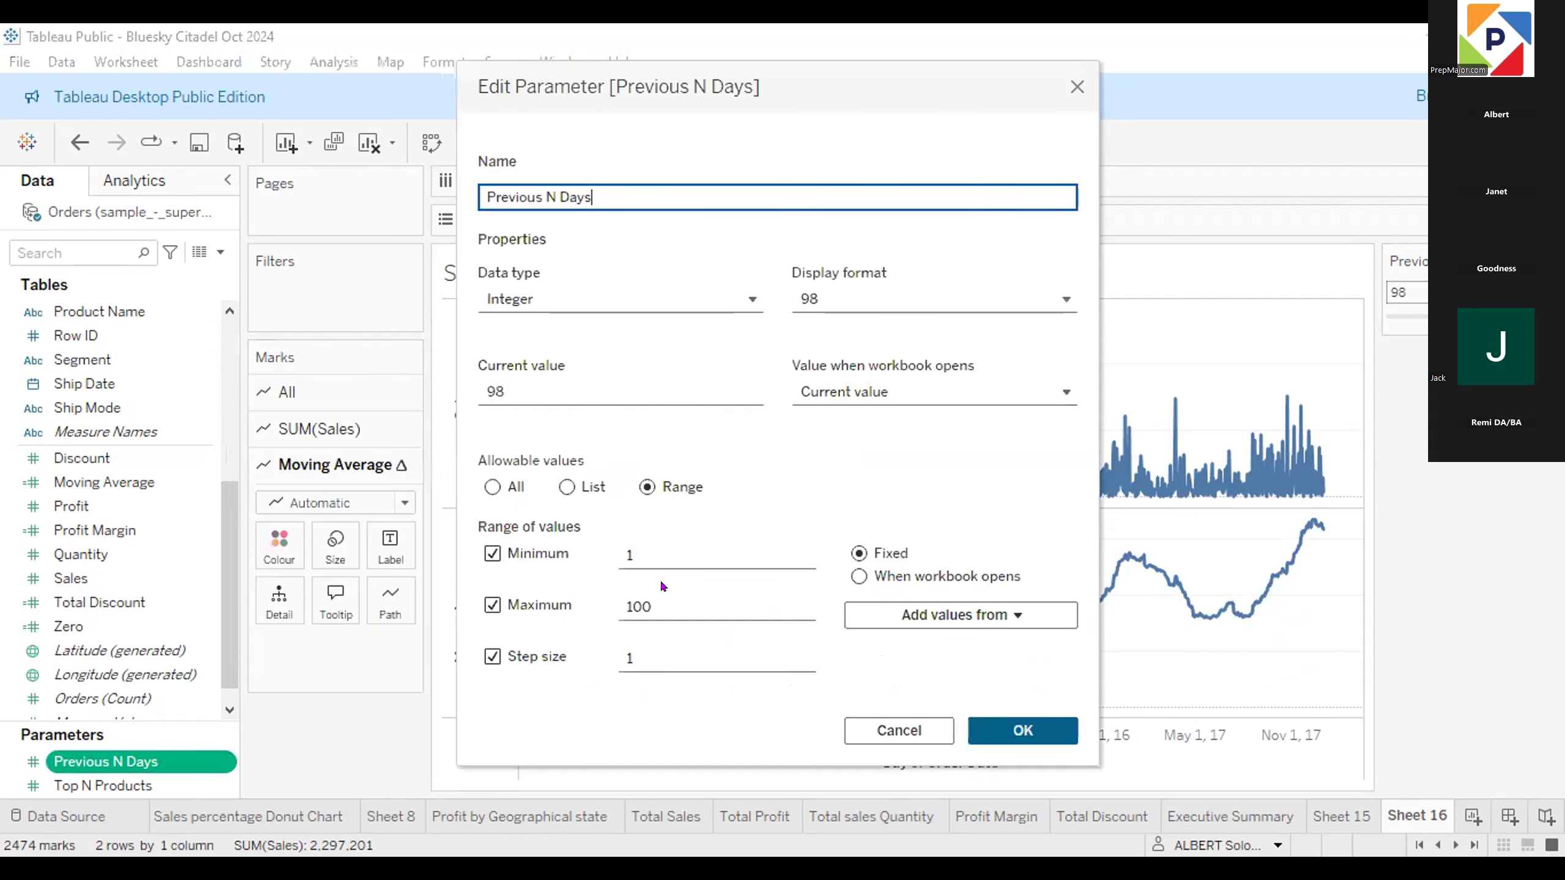
double_click(652, 585)
key("BackSpace")
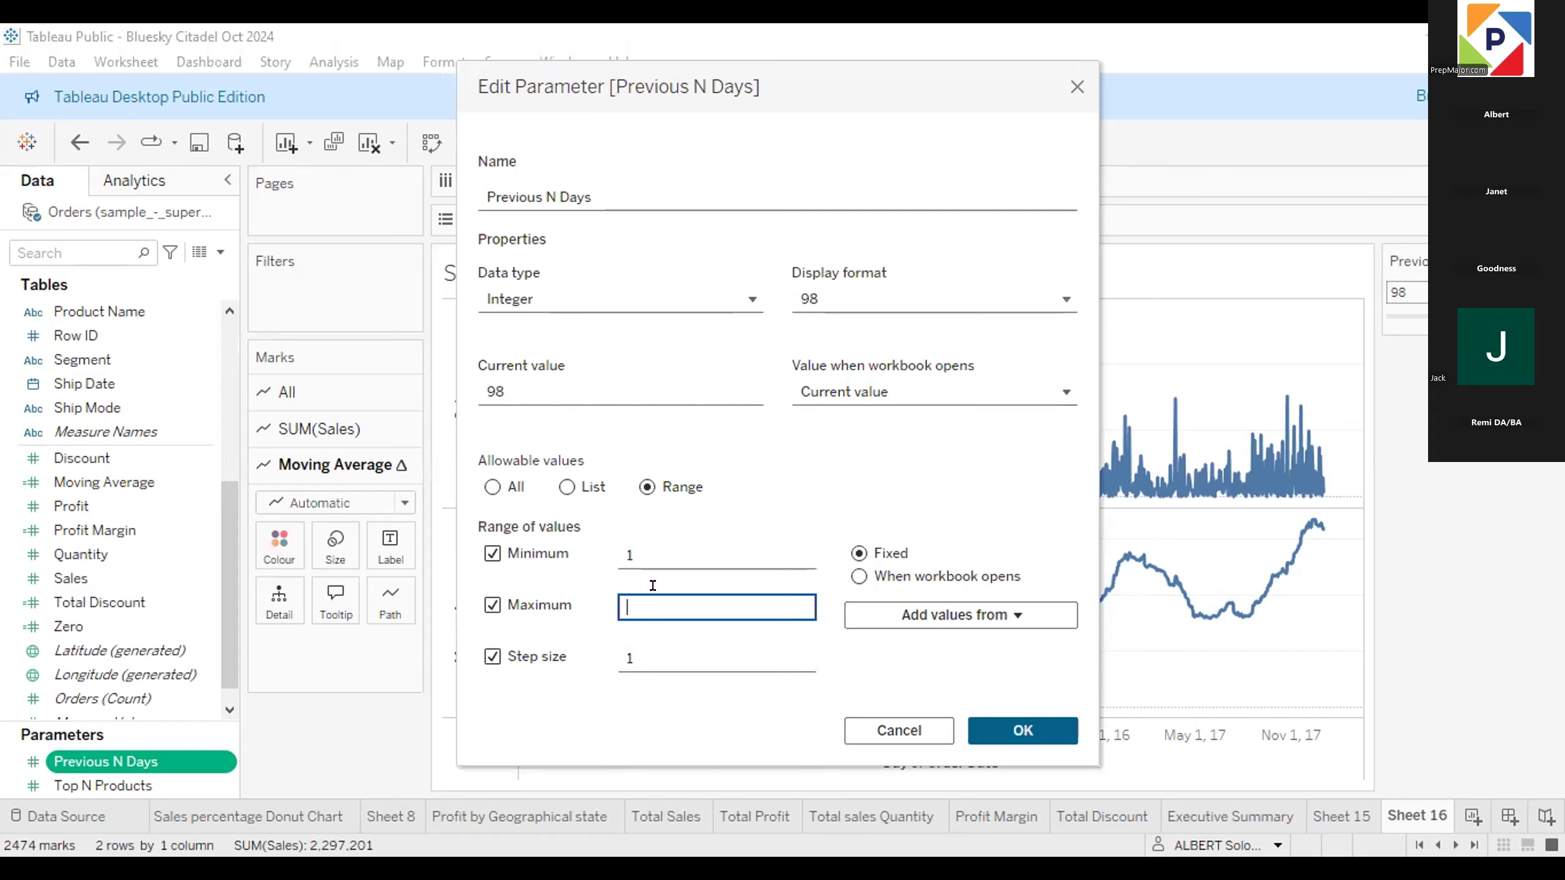
type("300")
left_click(1000, 729)
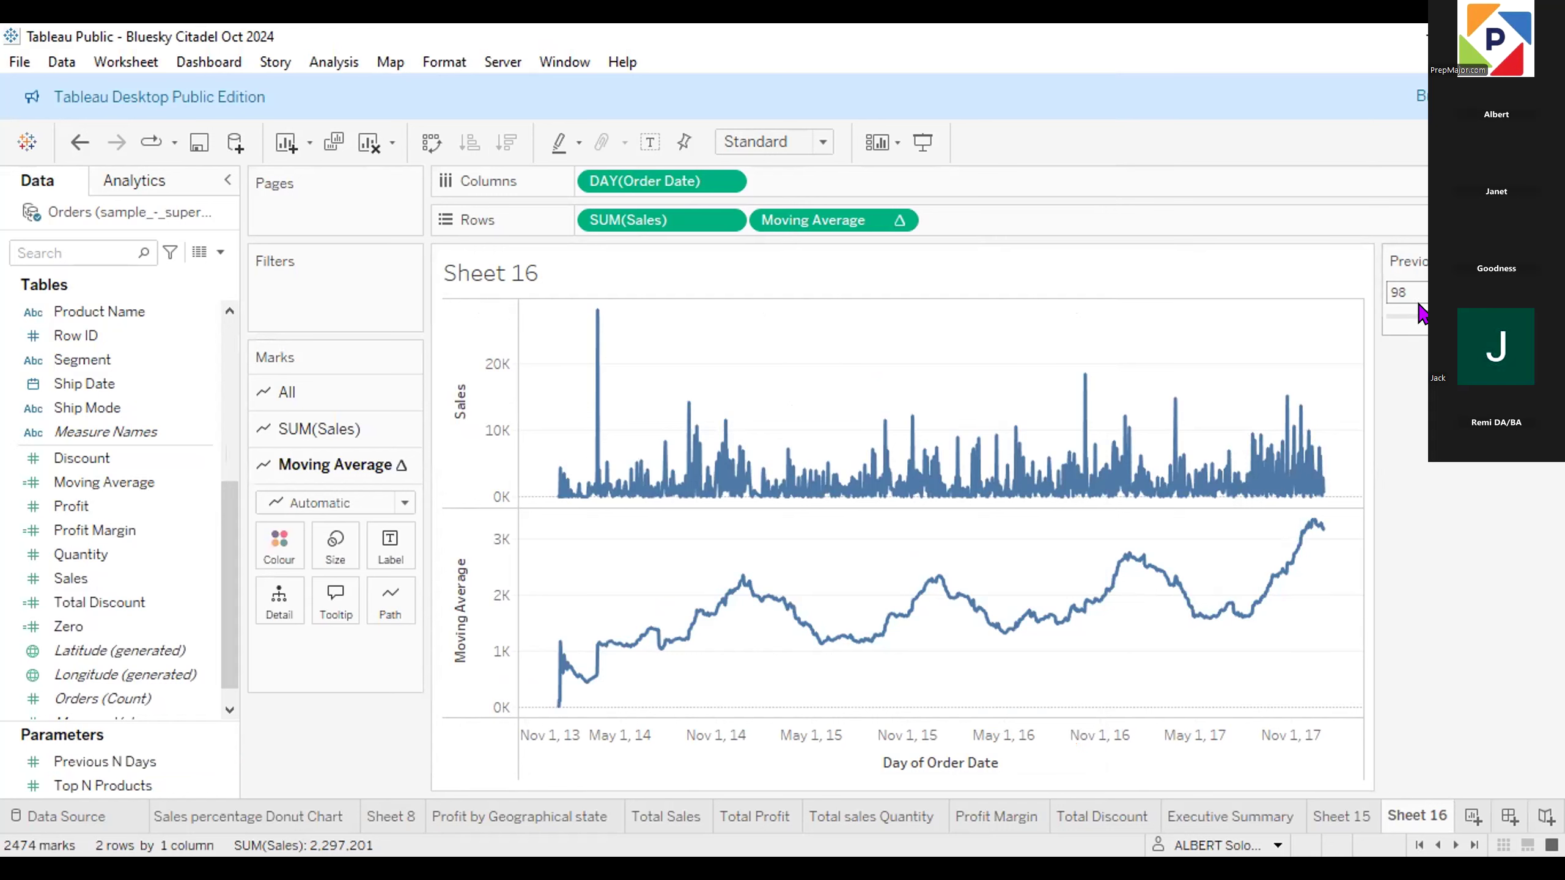
left_click_drag(1425, 316, 1491, 316)
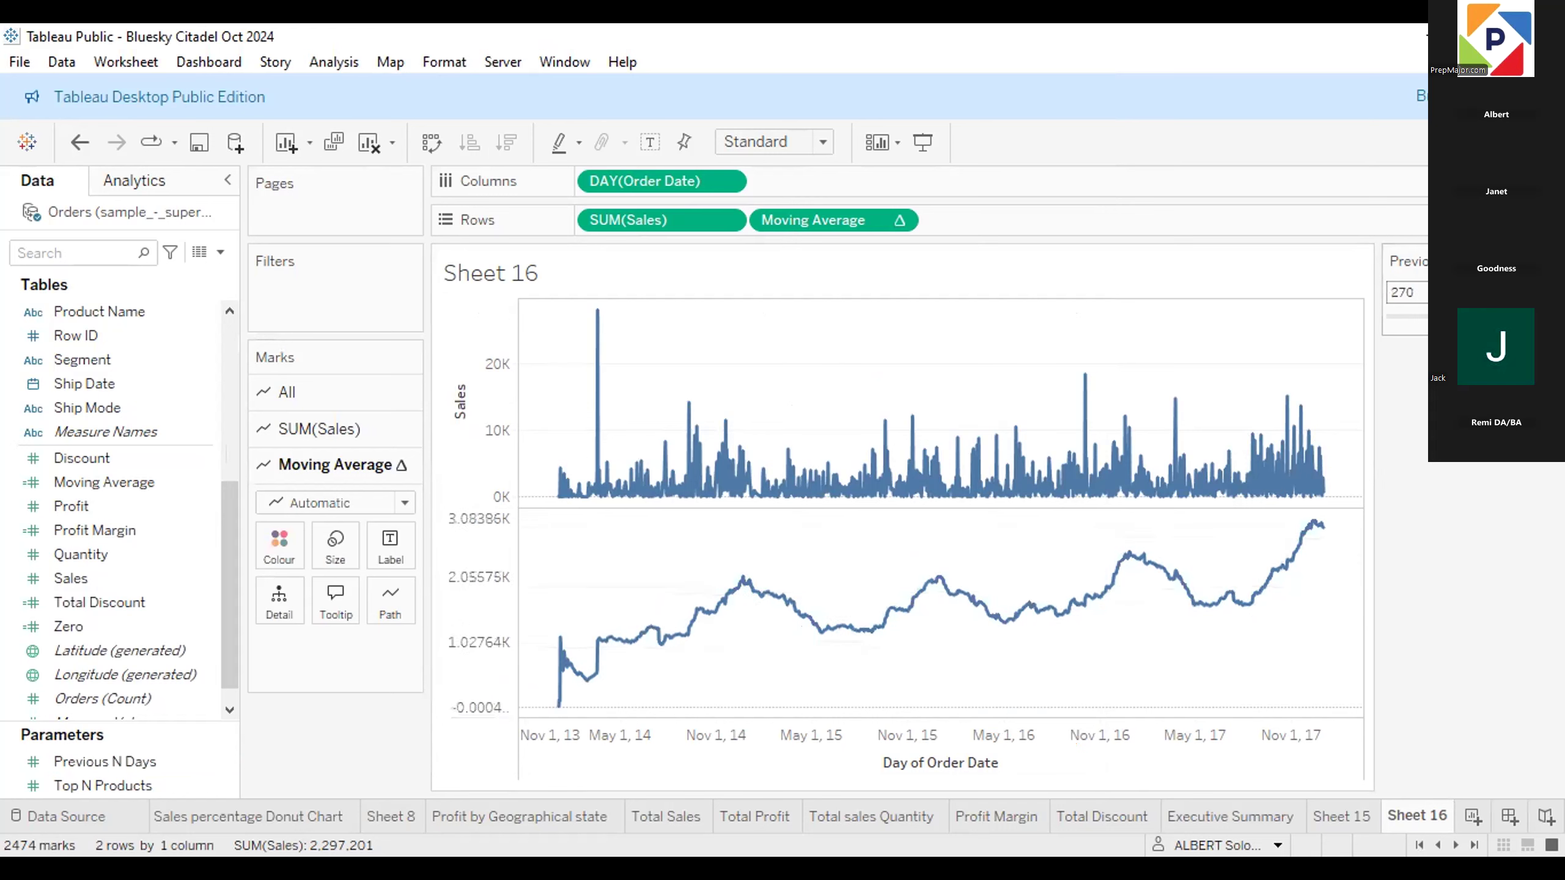
left_click_drag(1493, 315, 1433, 315)
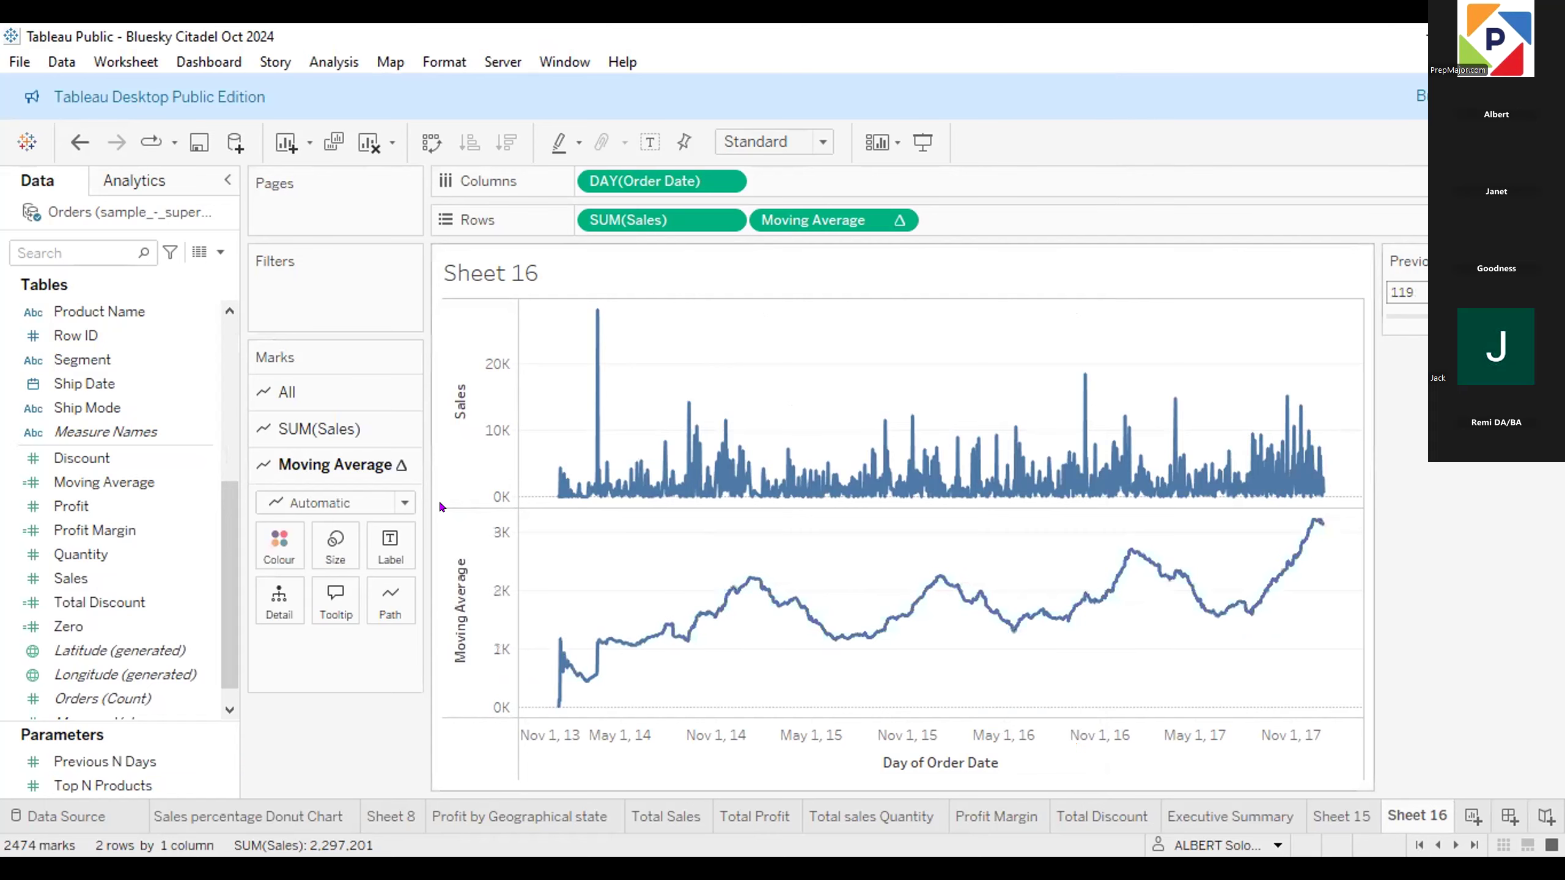
Edit the Previous N Days parameter and set the maximum of its value range to 1850.
left_click(226, 764)
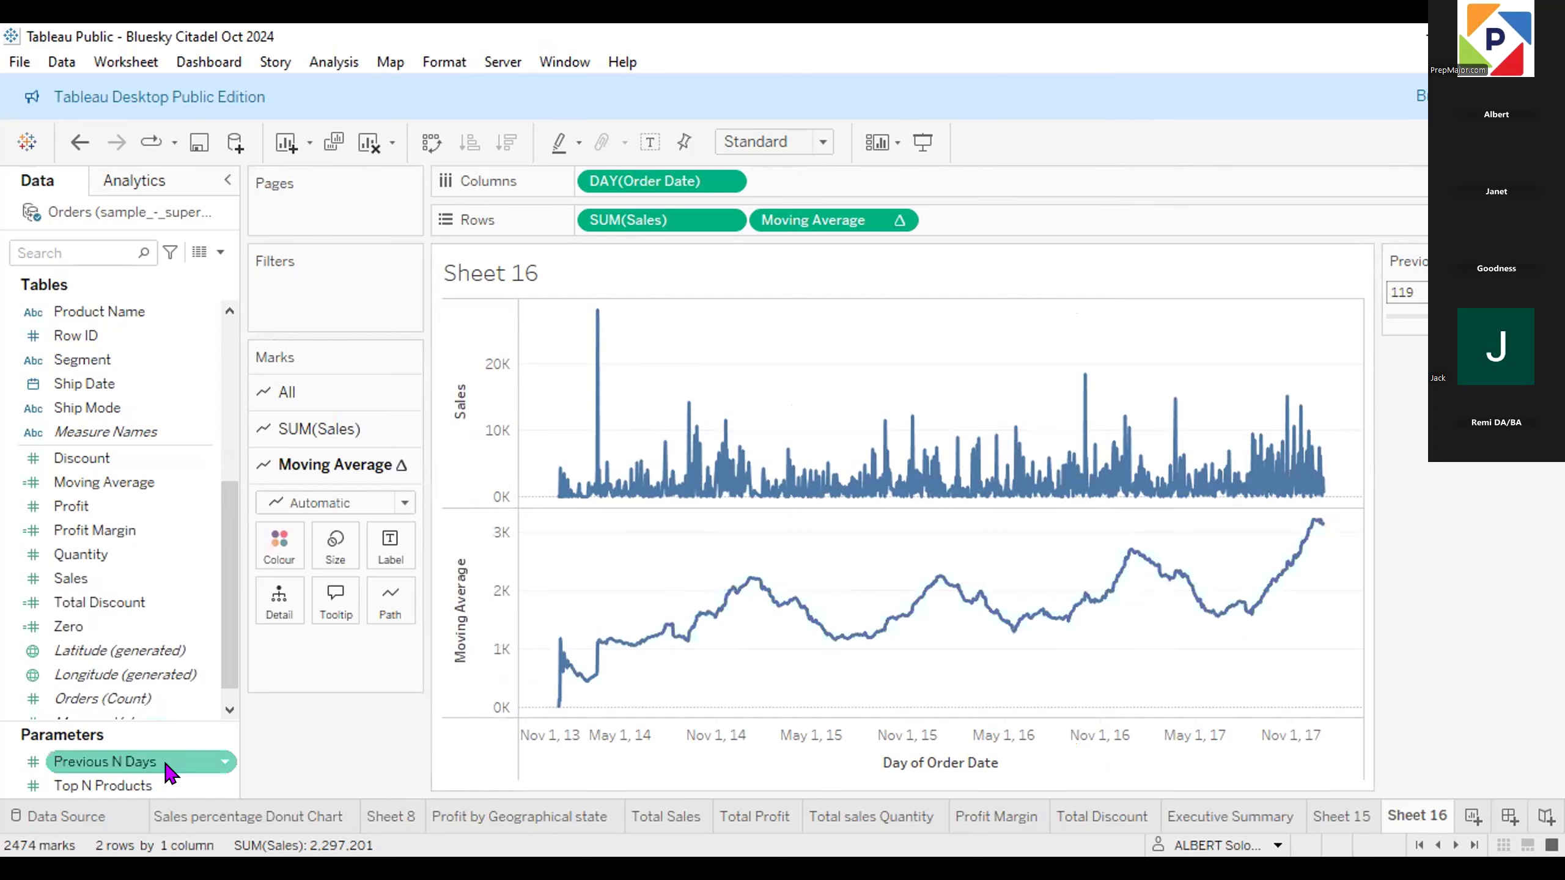
left_click(223, 763)
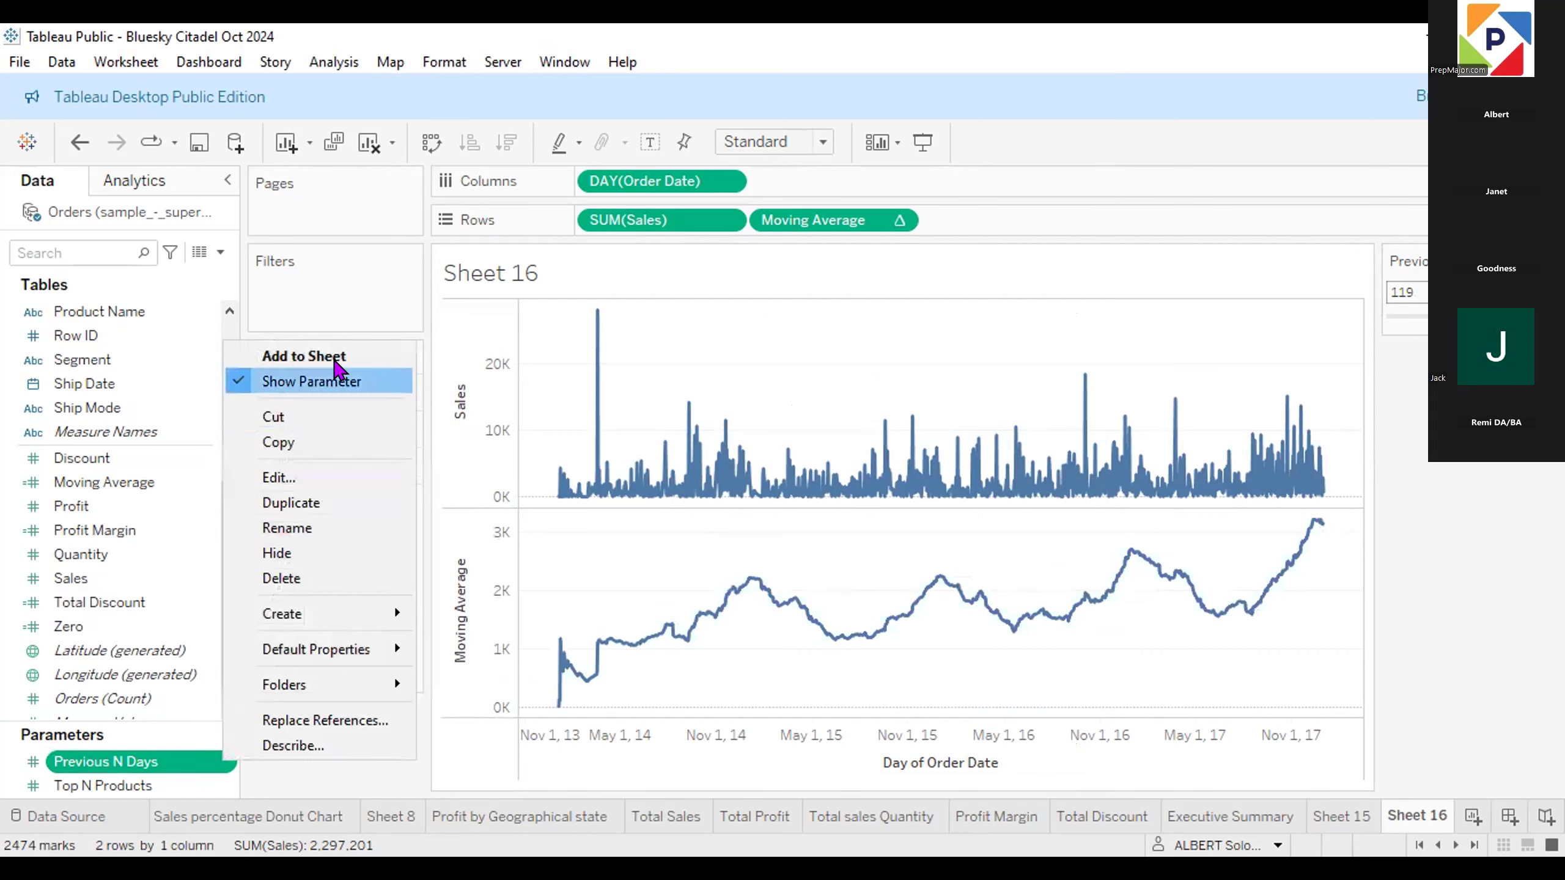
mouse_move(300, 679)
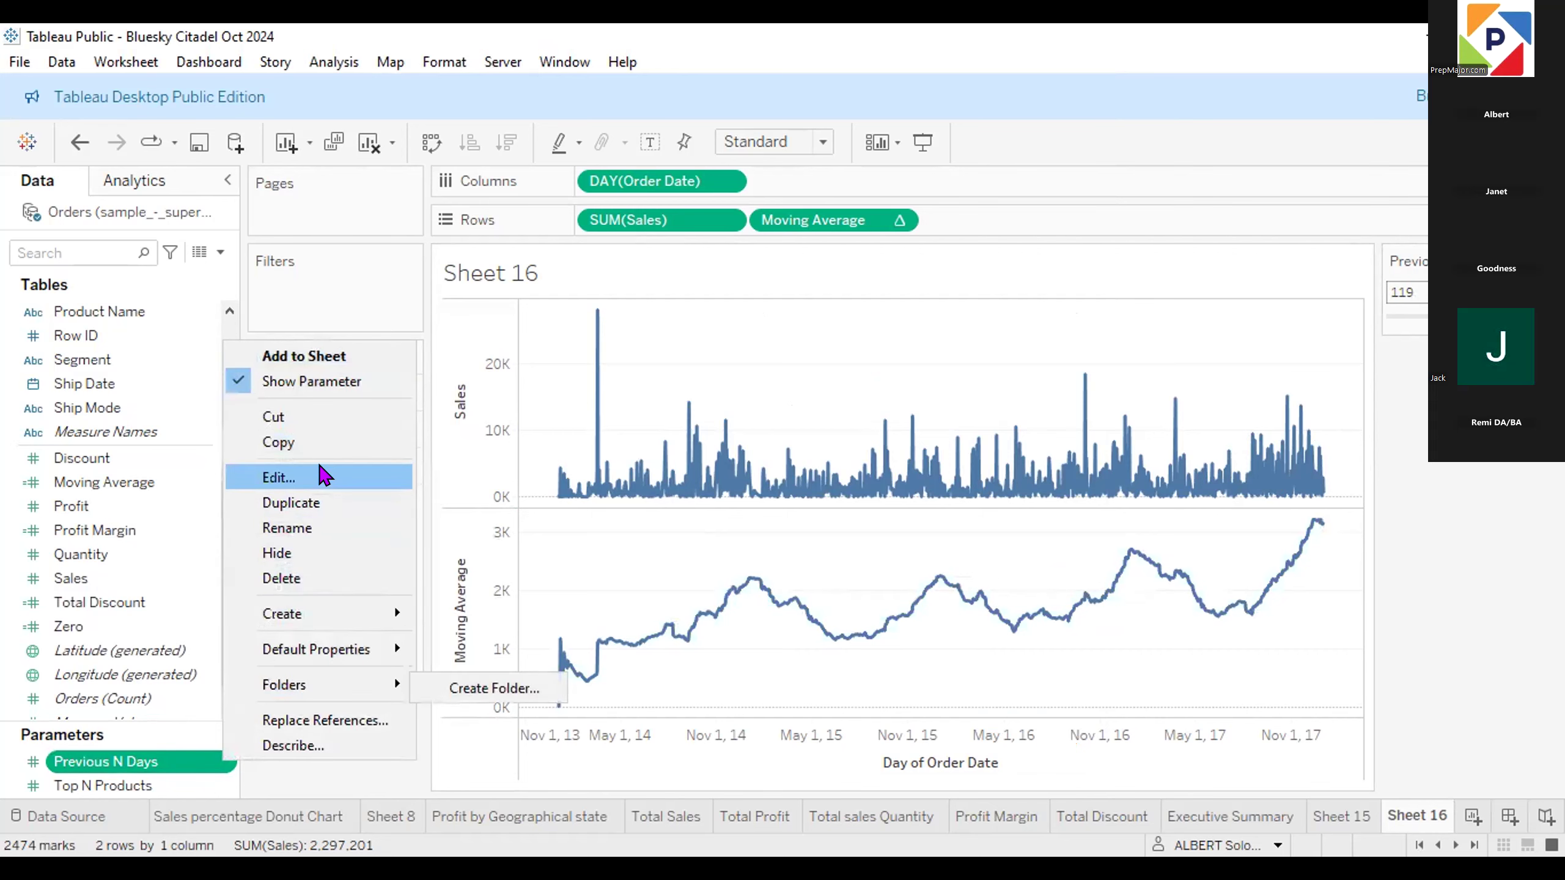
left_click(304, 476)
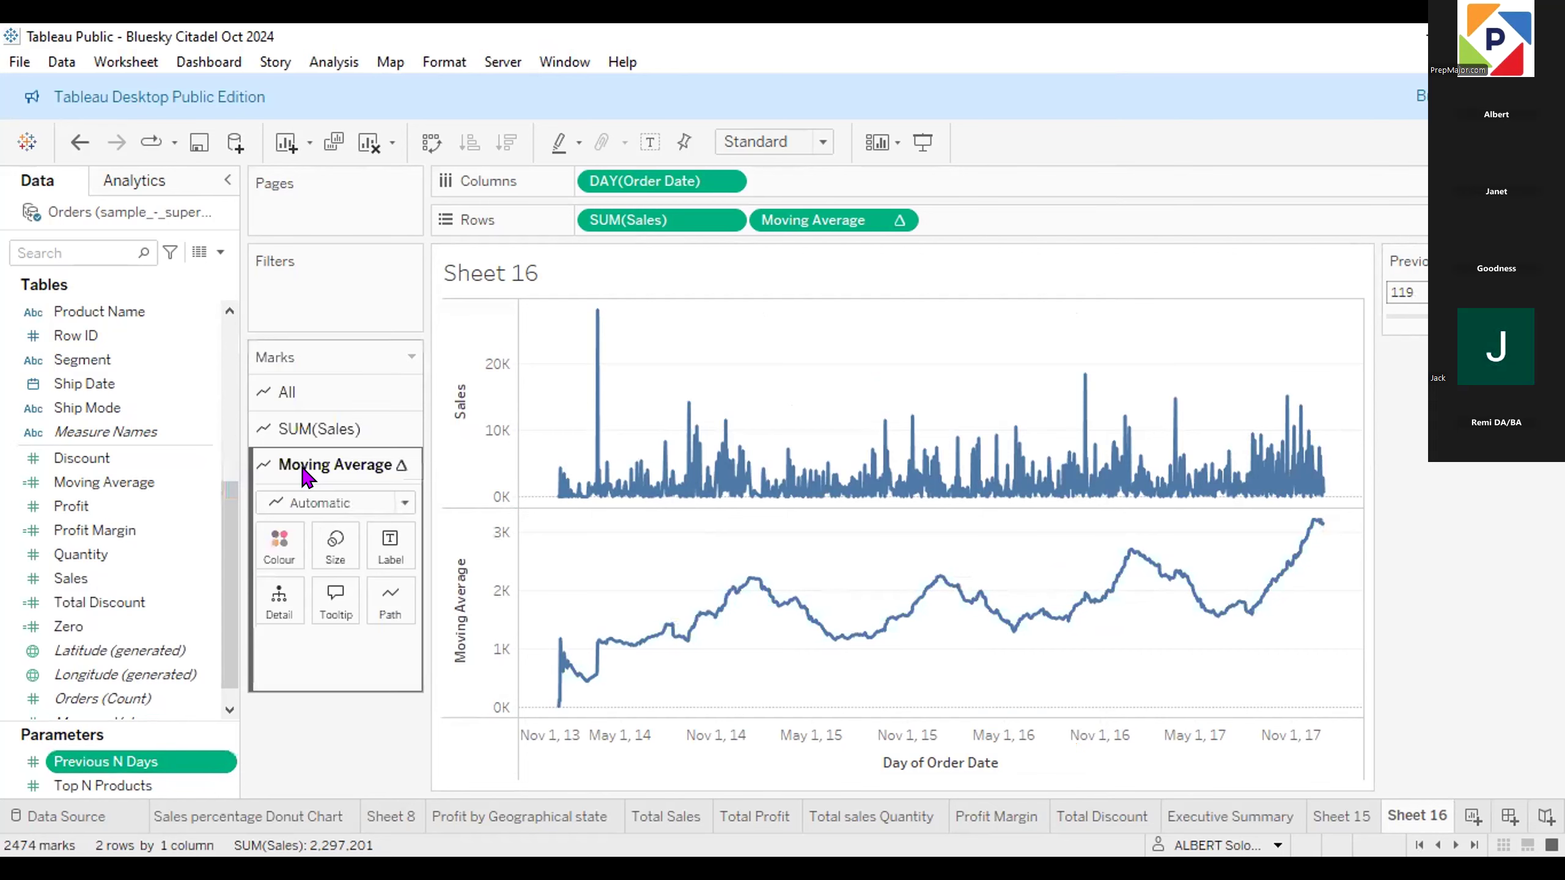
left_click(652, 590)
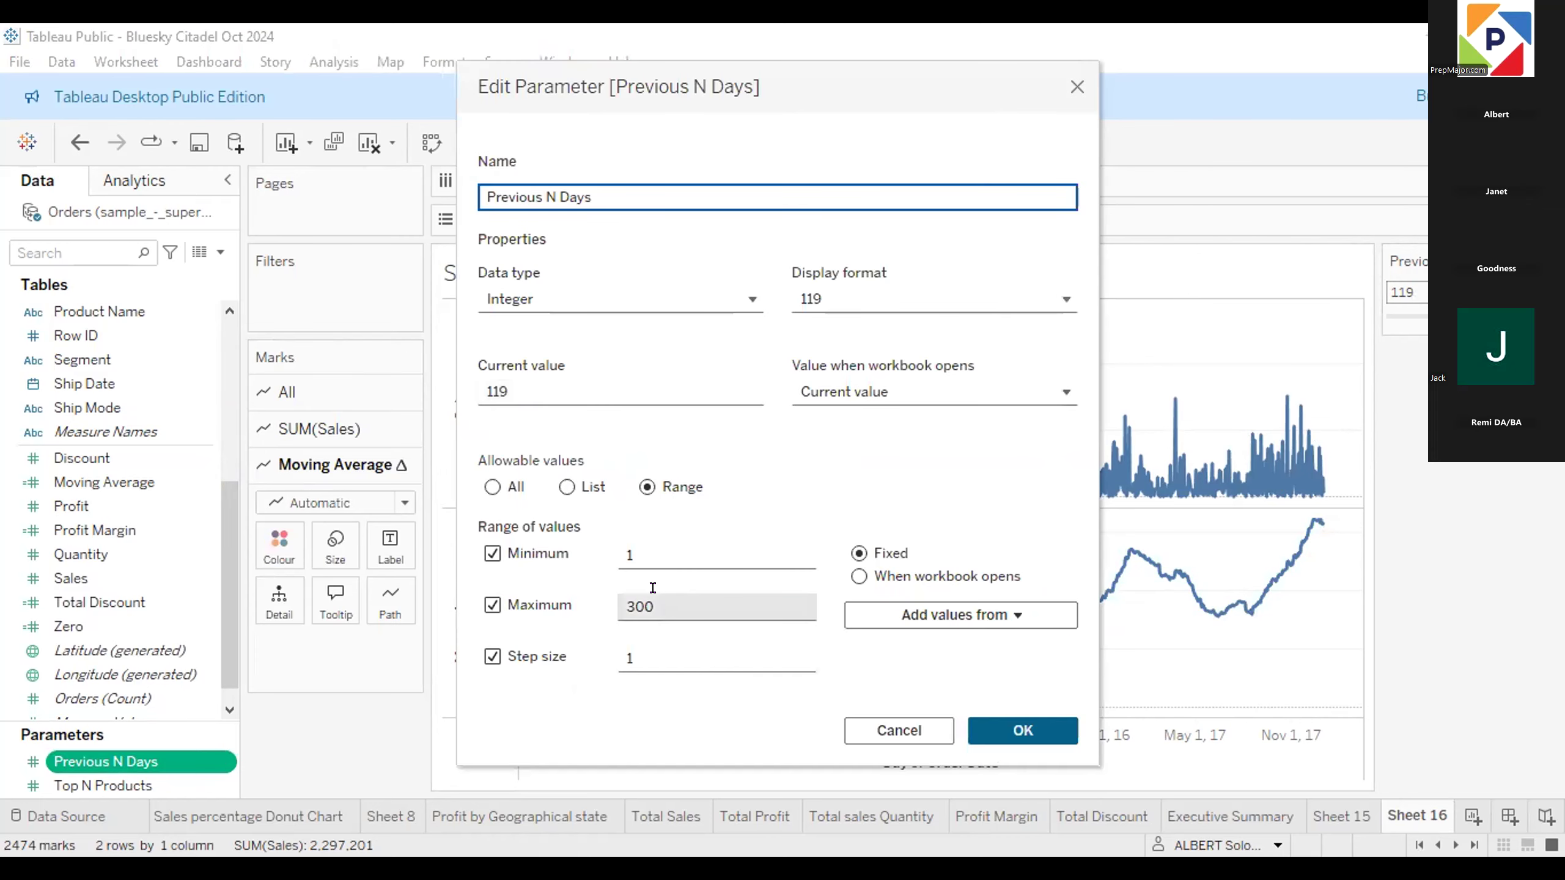
key("BackSpace")
key("BackSpace")
key("BackSpace")
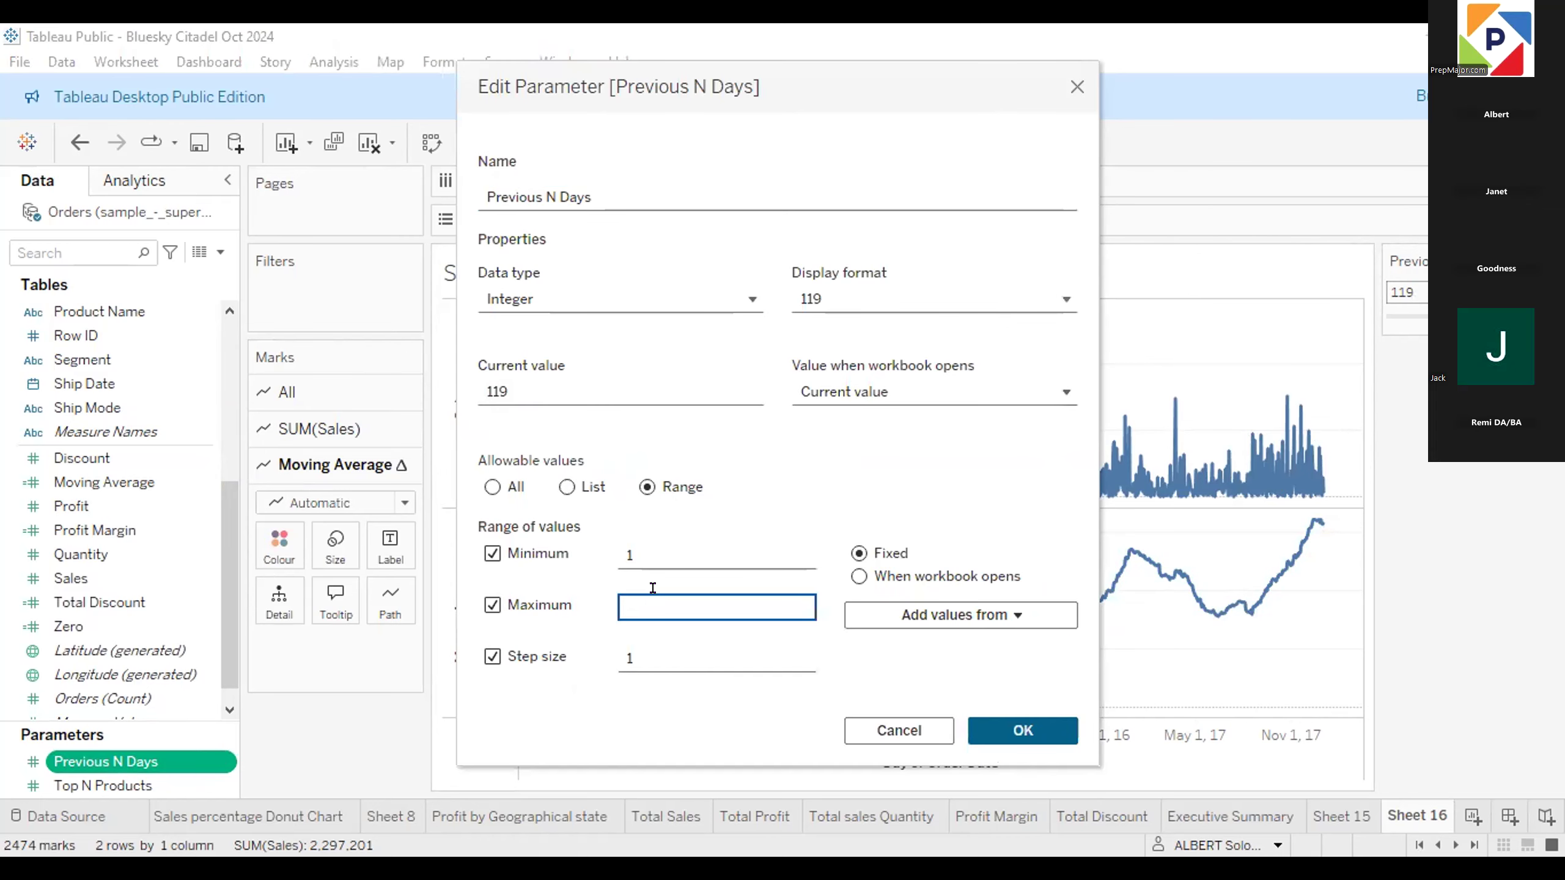
type("1850")
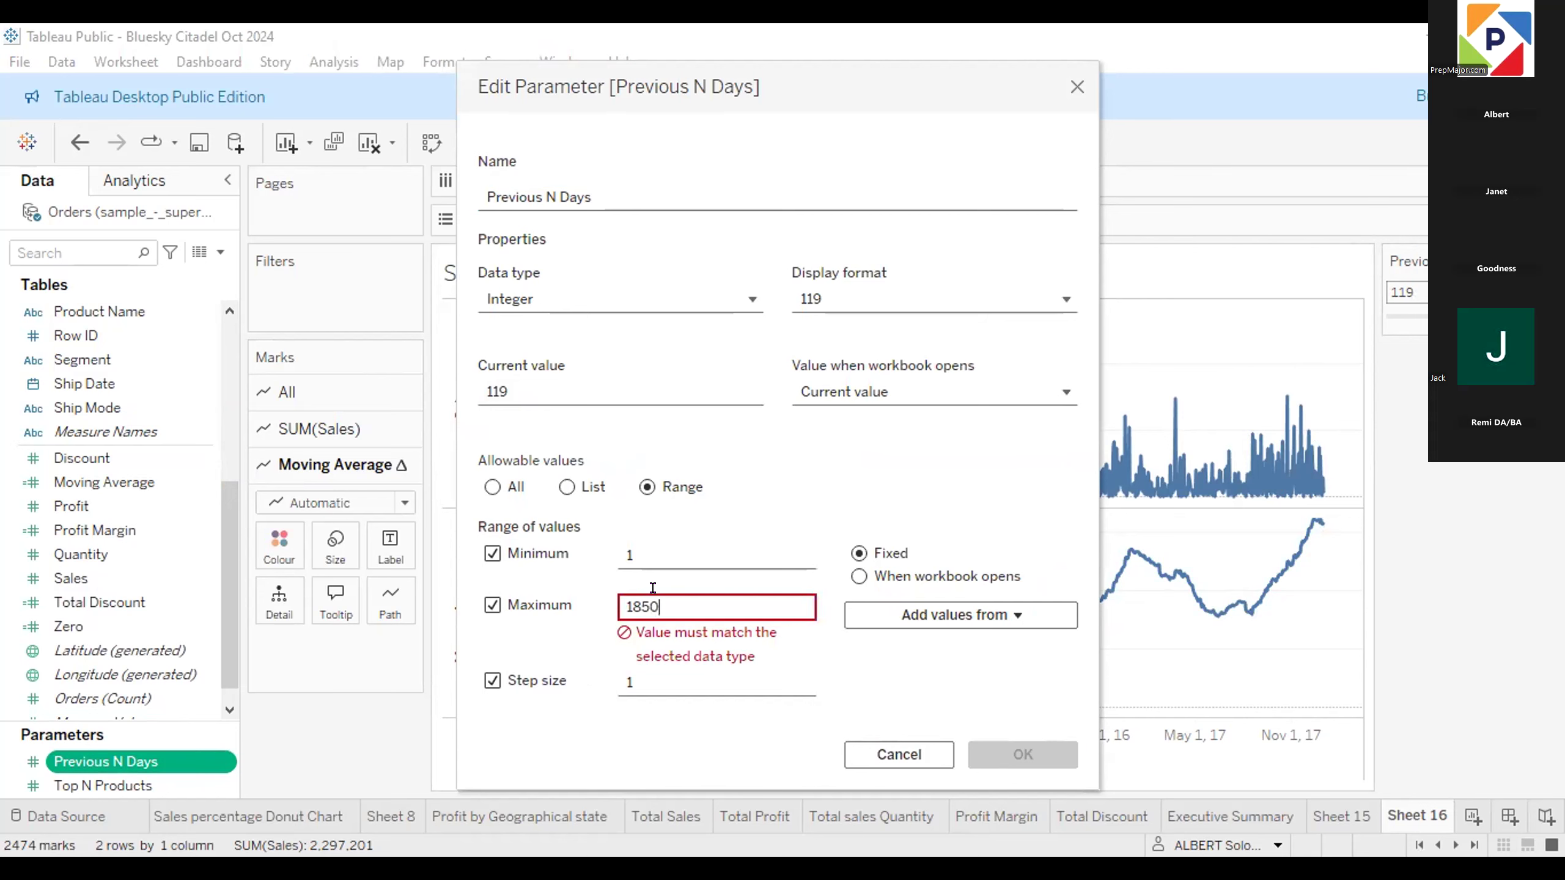
left_click(1035, 730)
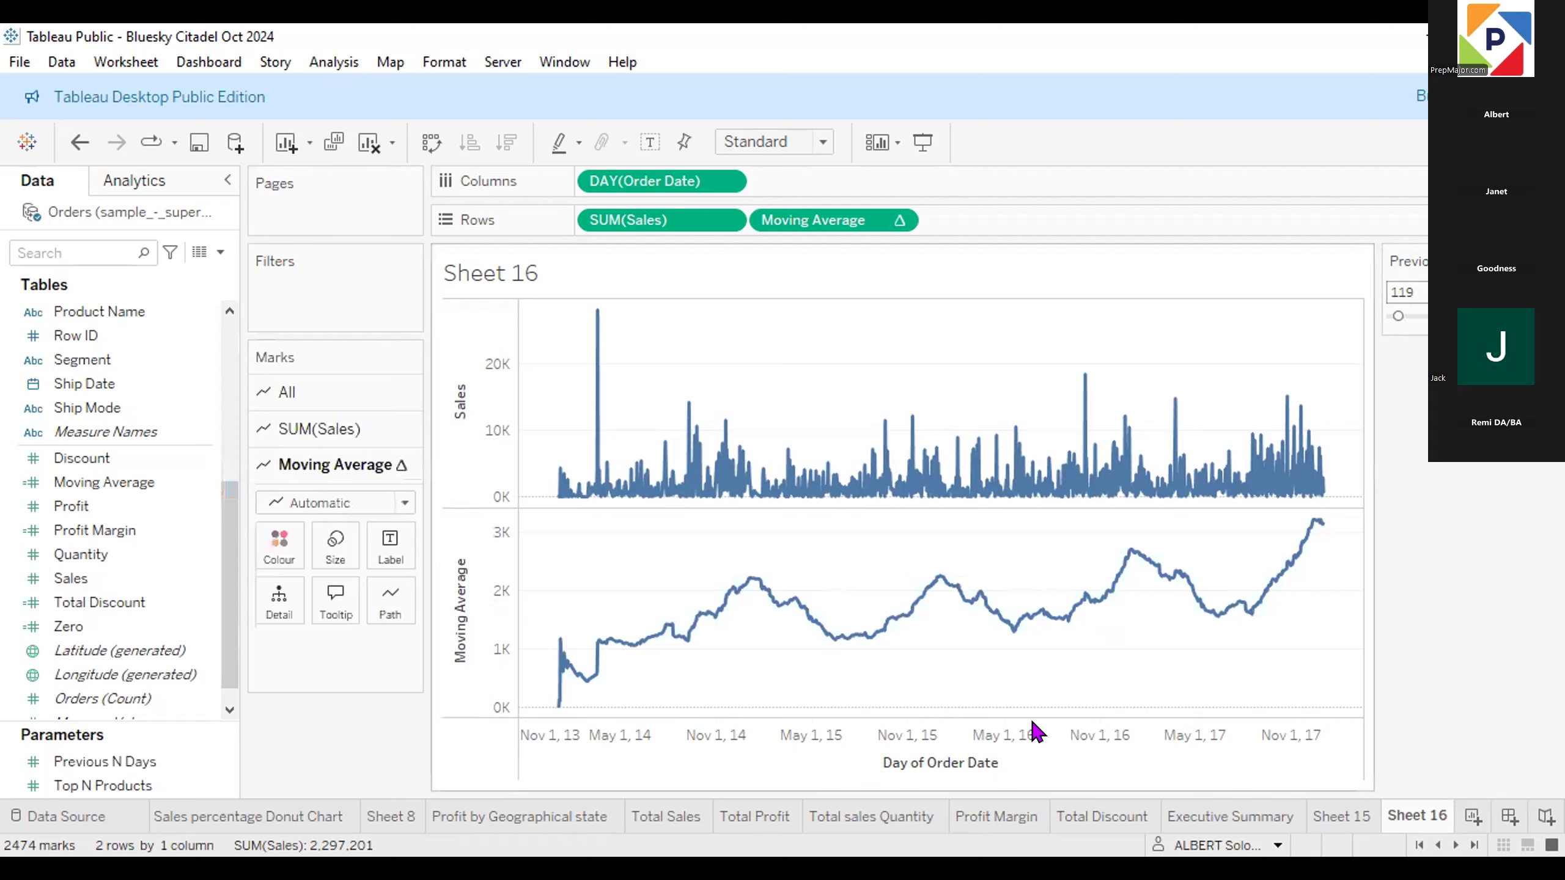
Increase Previous N Days to 580 and on to 1,122 to smooth the moving average line.
mouse_move(1398, 314)
left_mouse_down()
mouse_move(1479, 315)
mouse_move(1420, 312)
left_mouse_up()
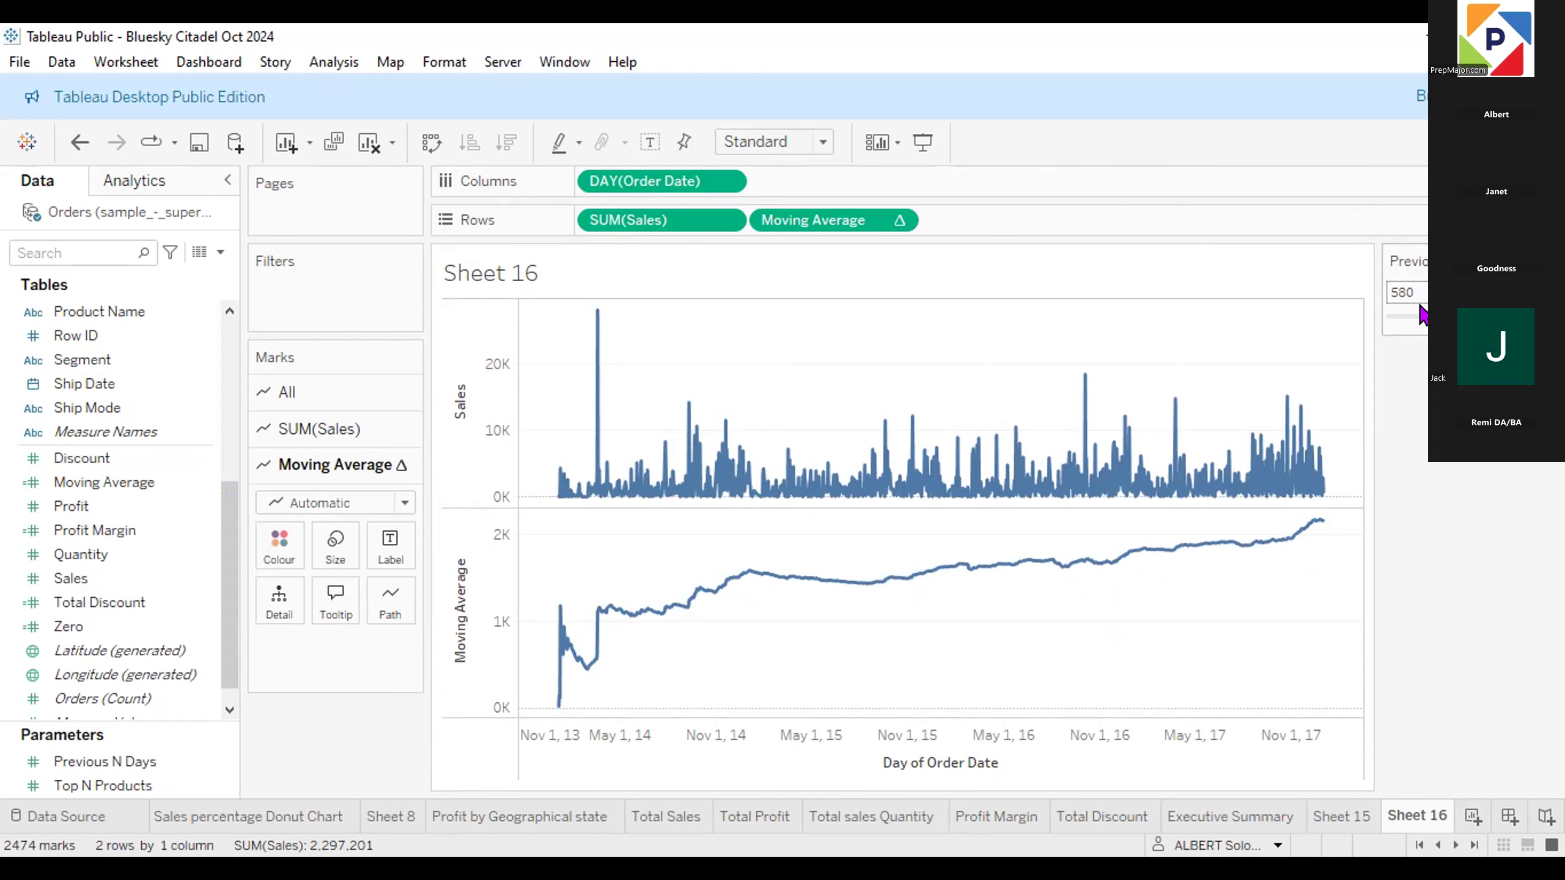
left_click_drag(1421, 313, 1475, 315)
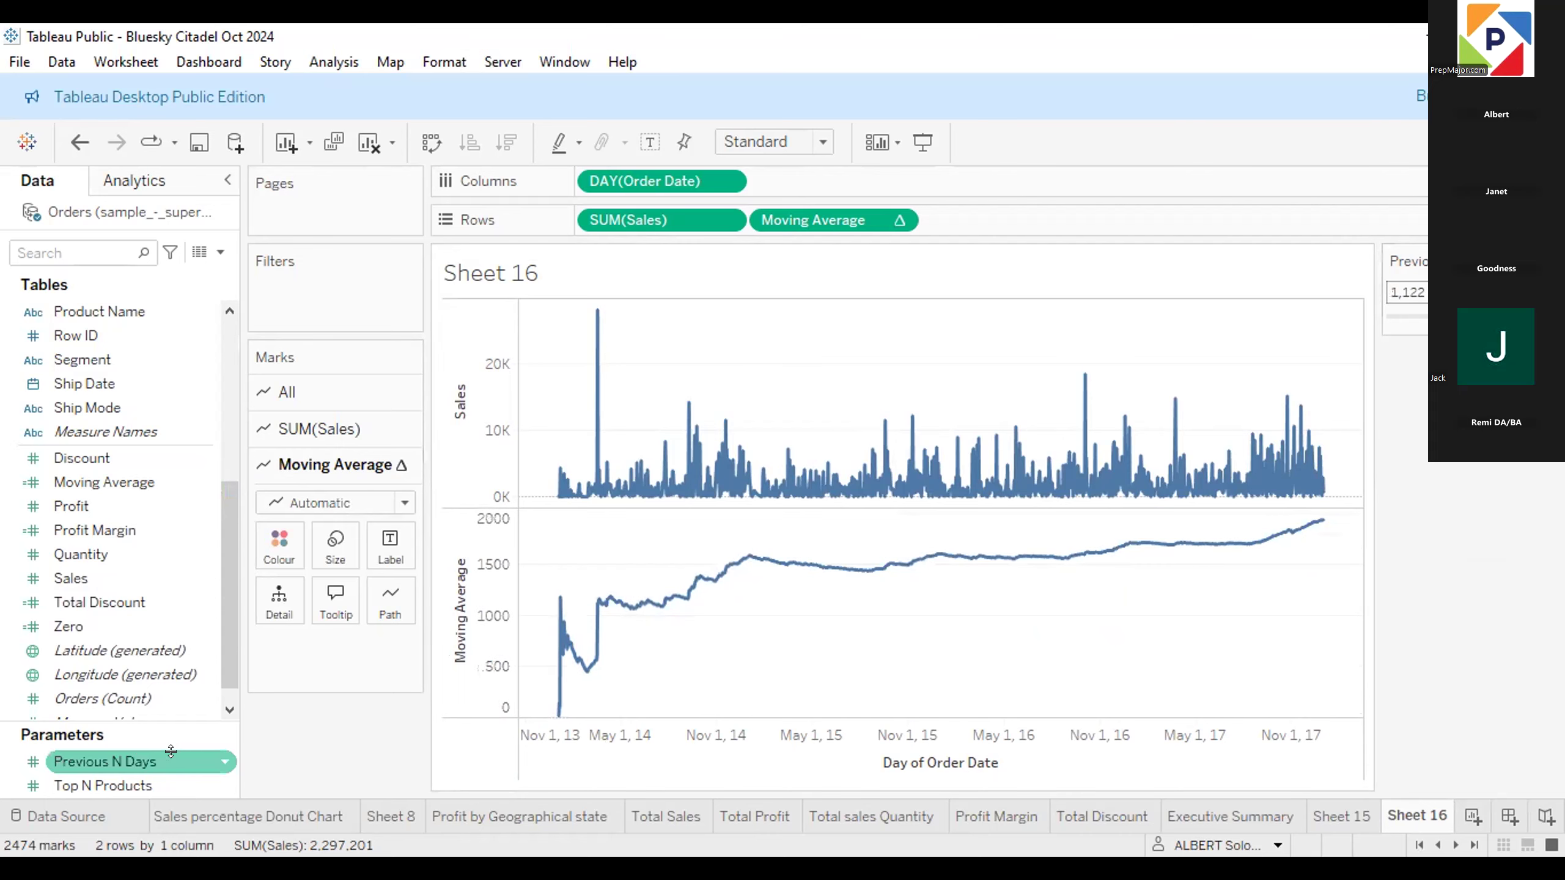
right_click(171, 750)
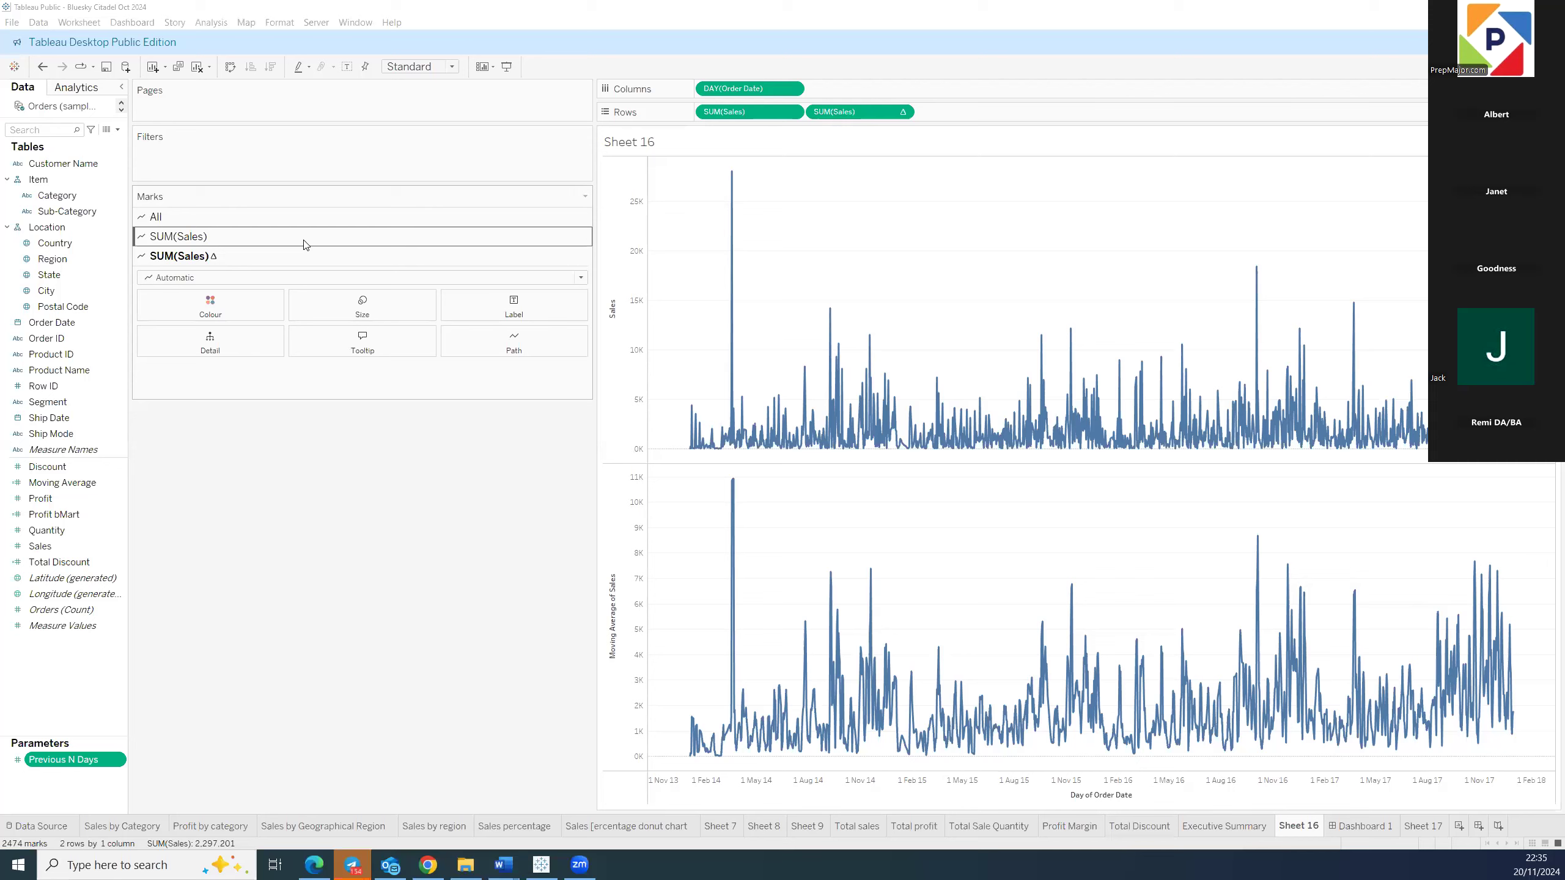
In the other workbook's Sheet 16, show the Previous N Days parameter control and narrow the Marks card to widen the charts.
left_click(92, 768)
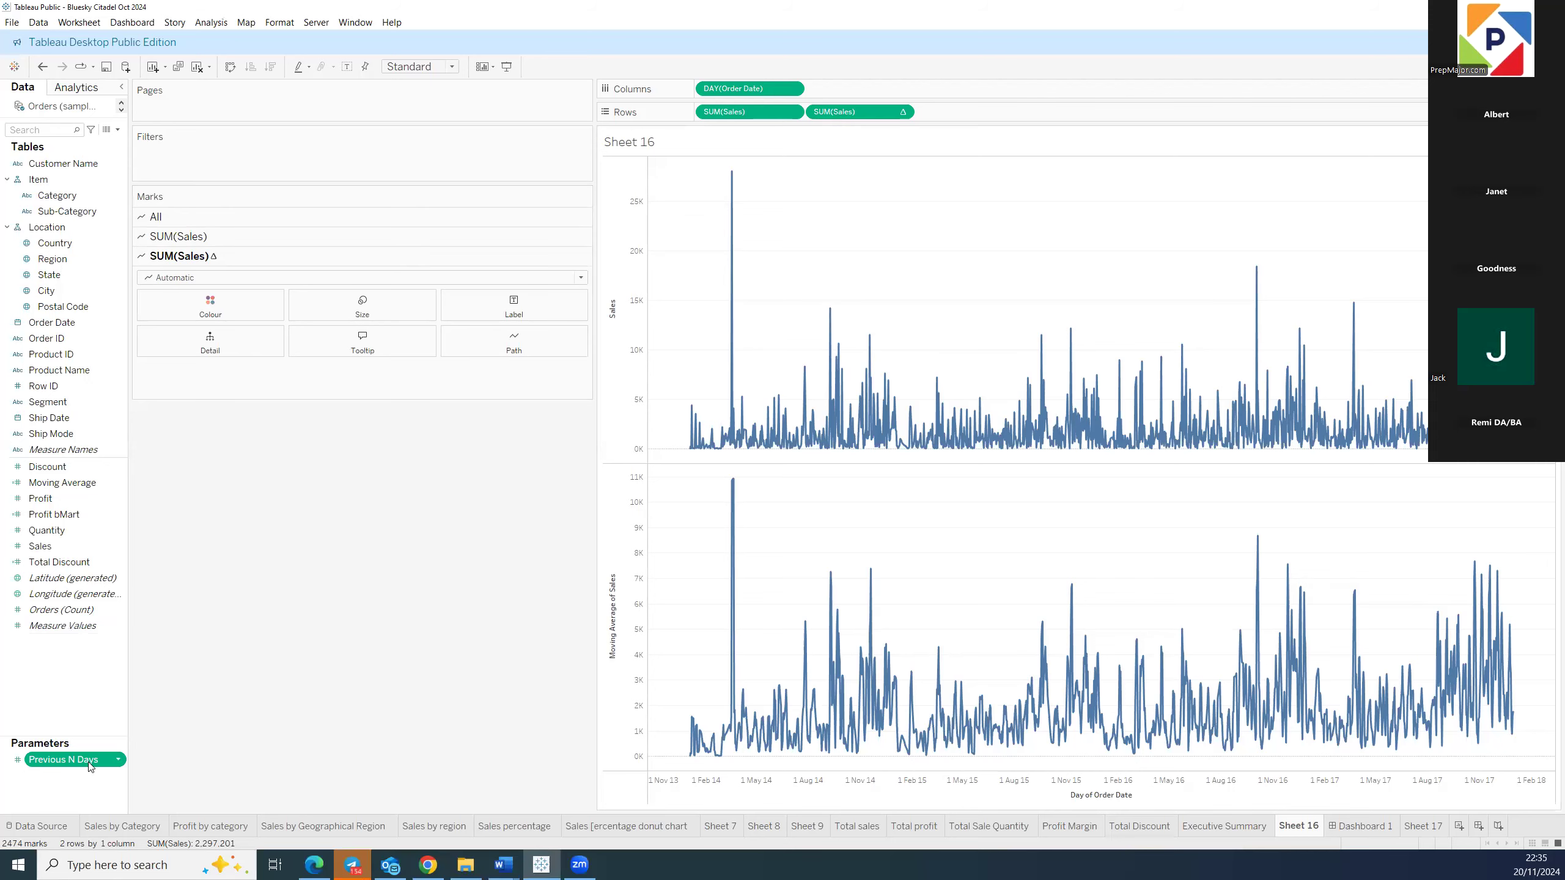
left_click(157, 574)
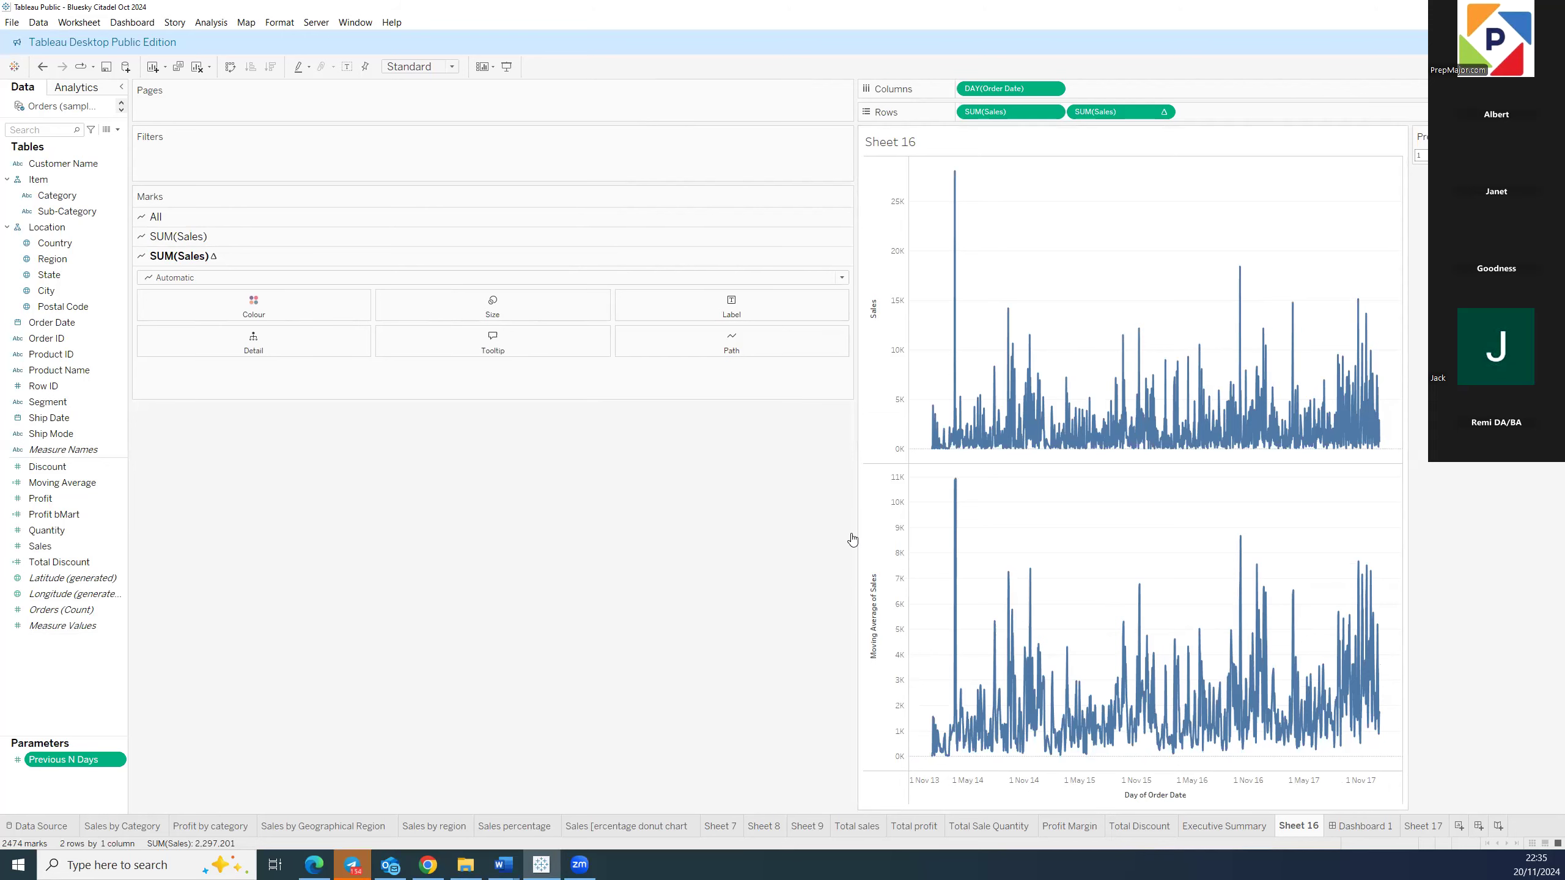
left_click_drag(579, 546, 293, 530)
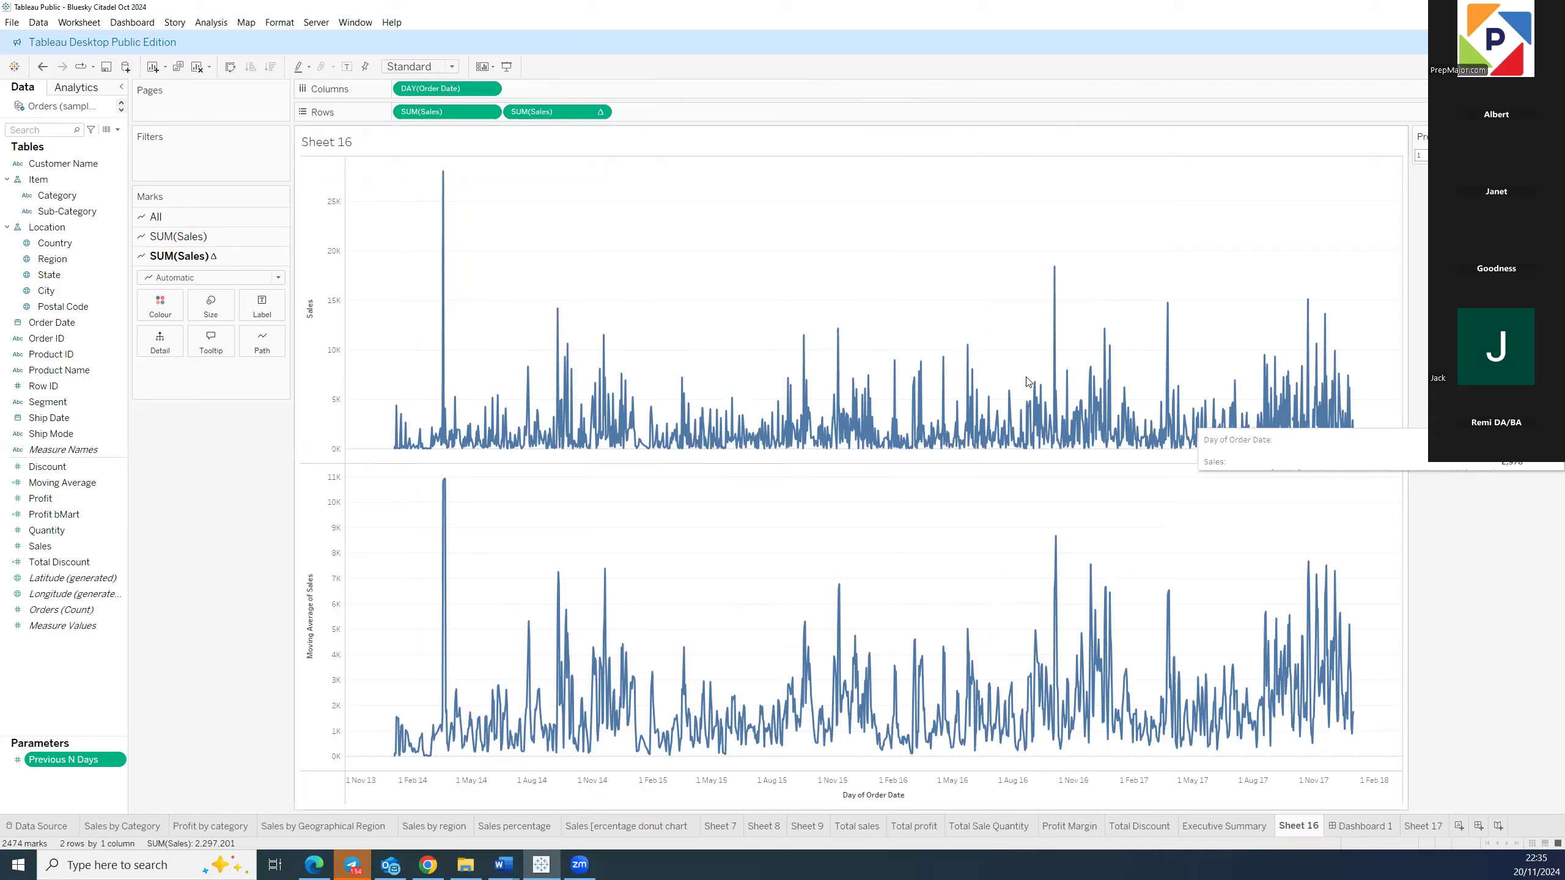
Review the Previous N Days parameter's range settings and keep them as they are.
left_click(116, 762)
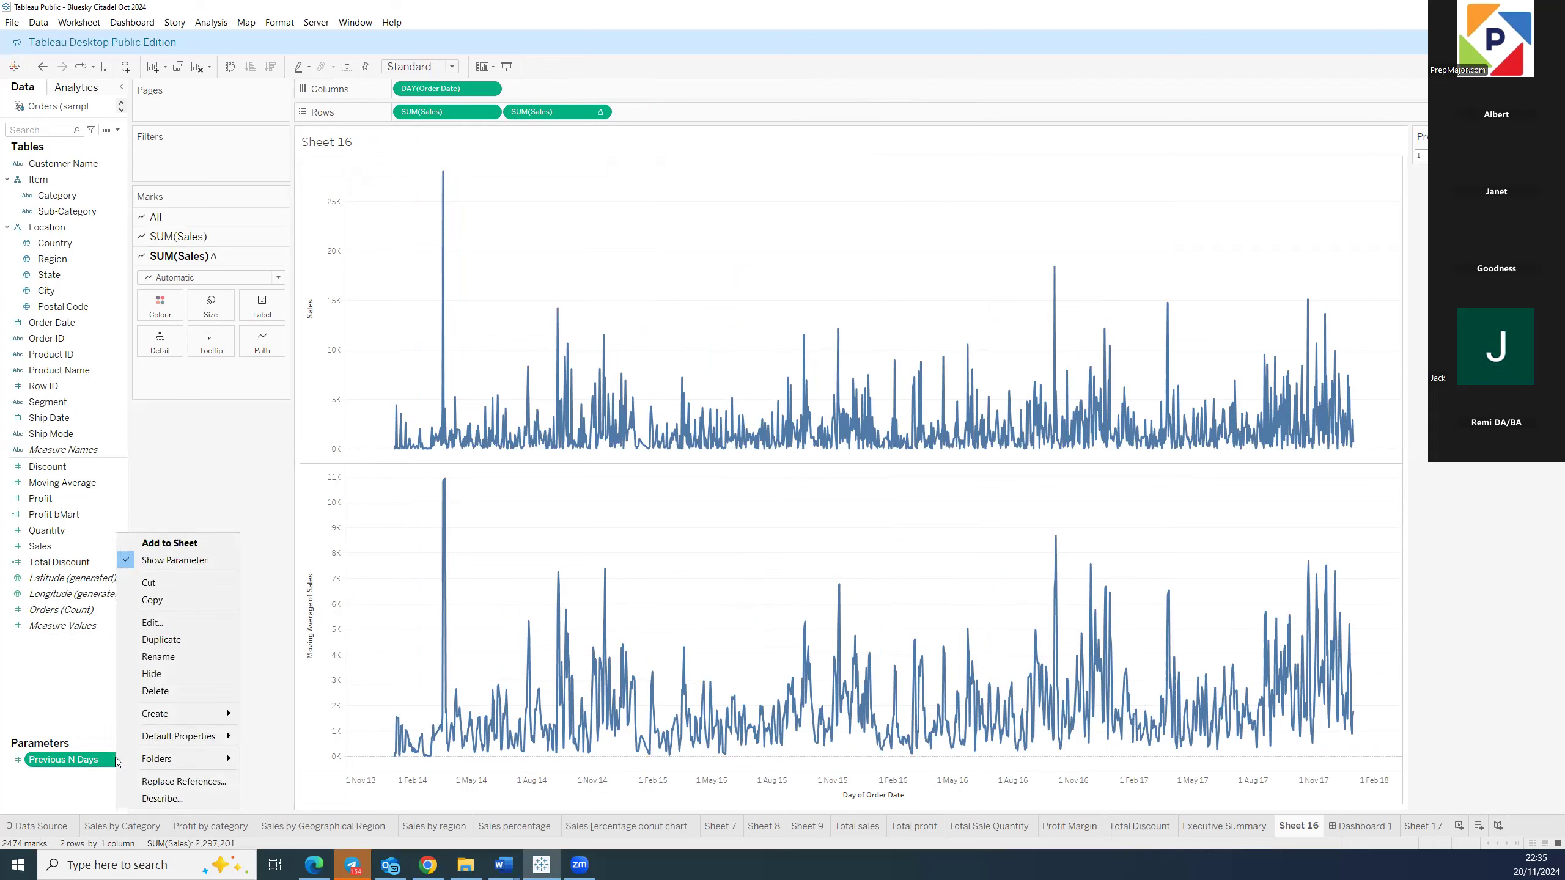
left_click(170, 628)
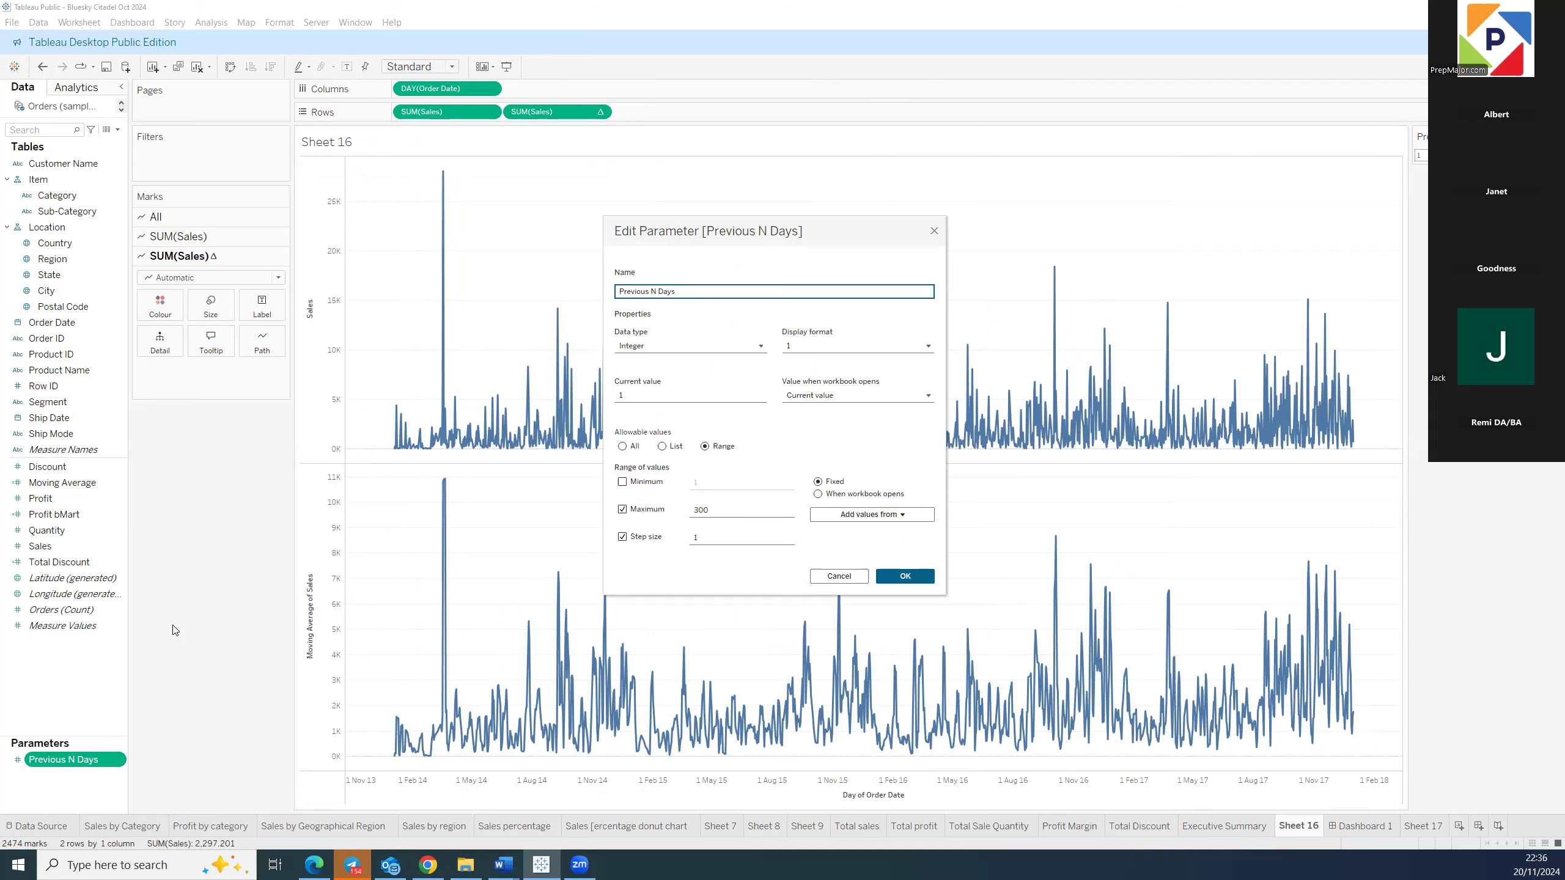
left_click(907, 576)
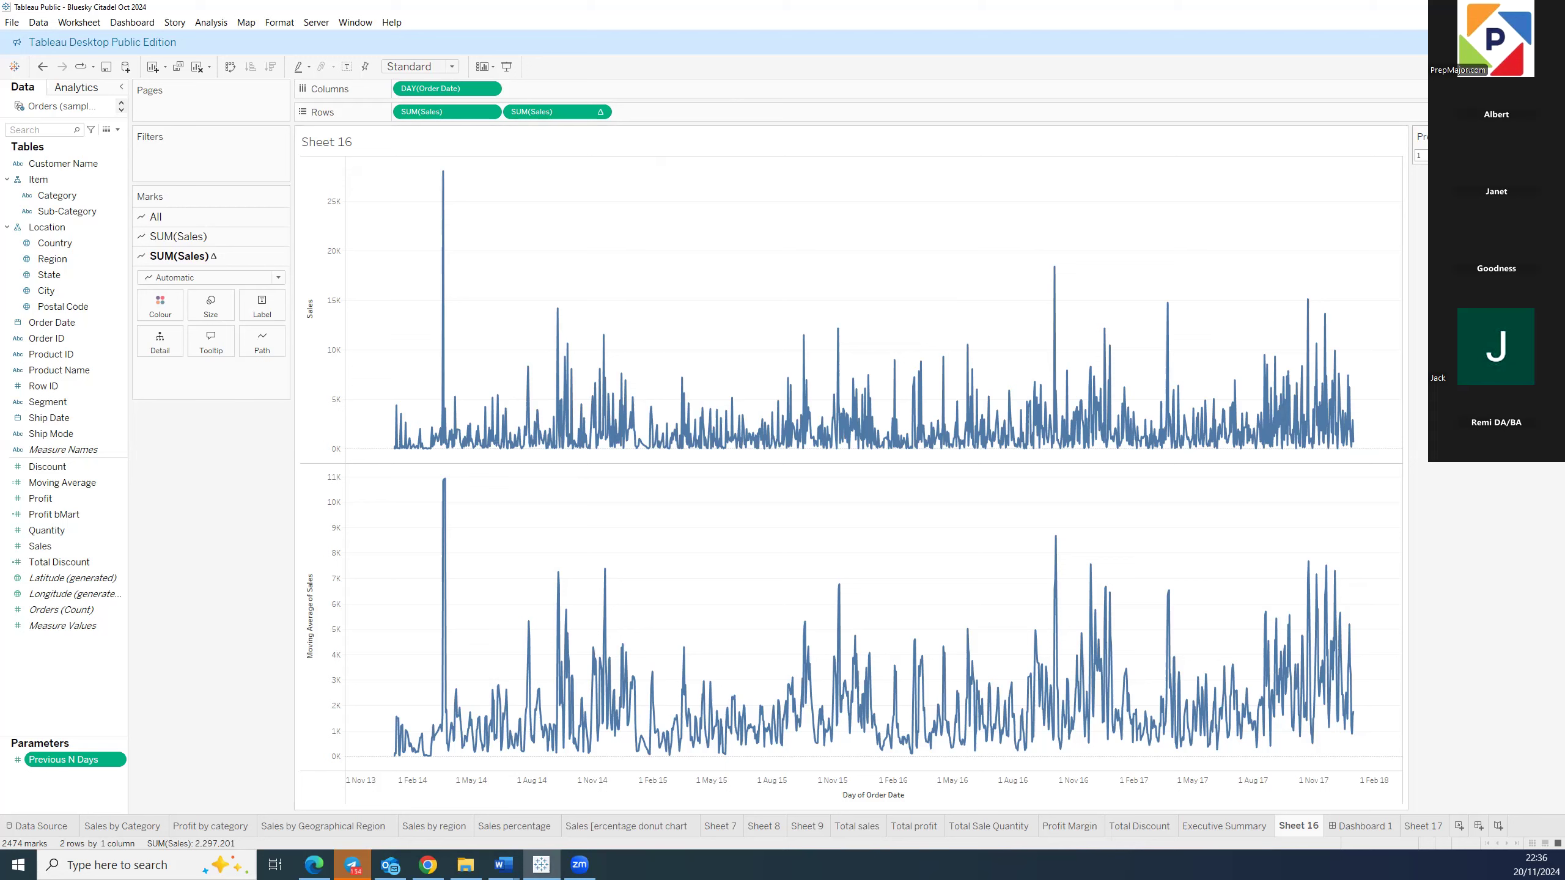
Try to enter 300 in the sheet's Previous N Days control, and put the value back to 1.
mouse_move(1503, 227)
left_click(1503, 154)
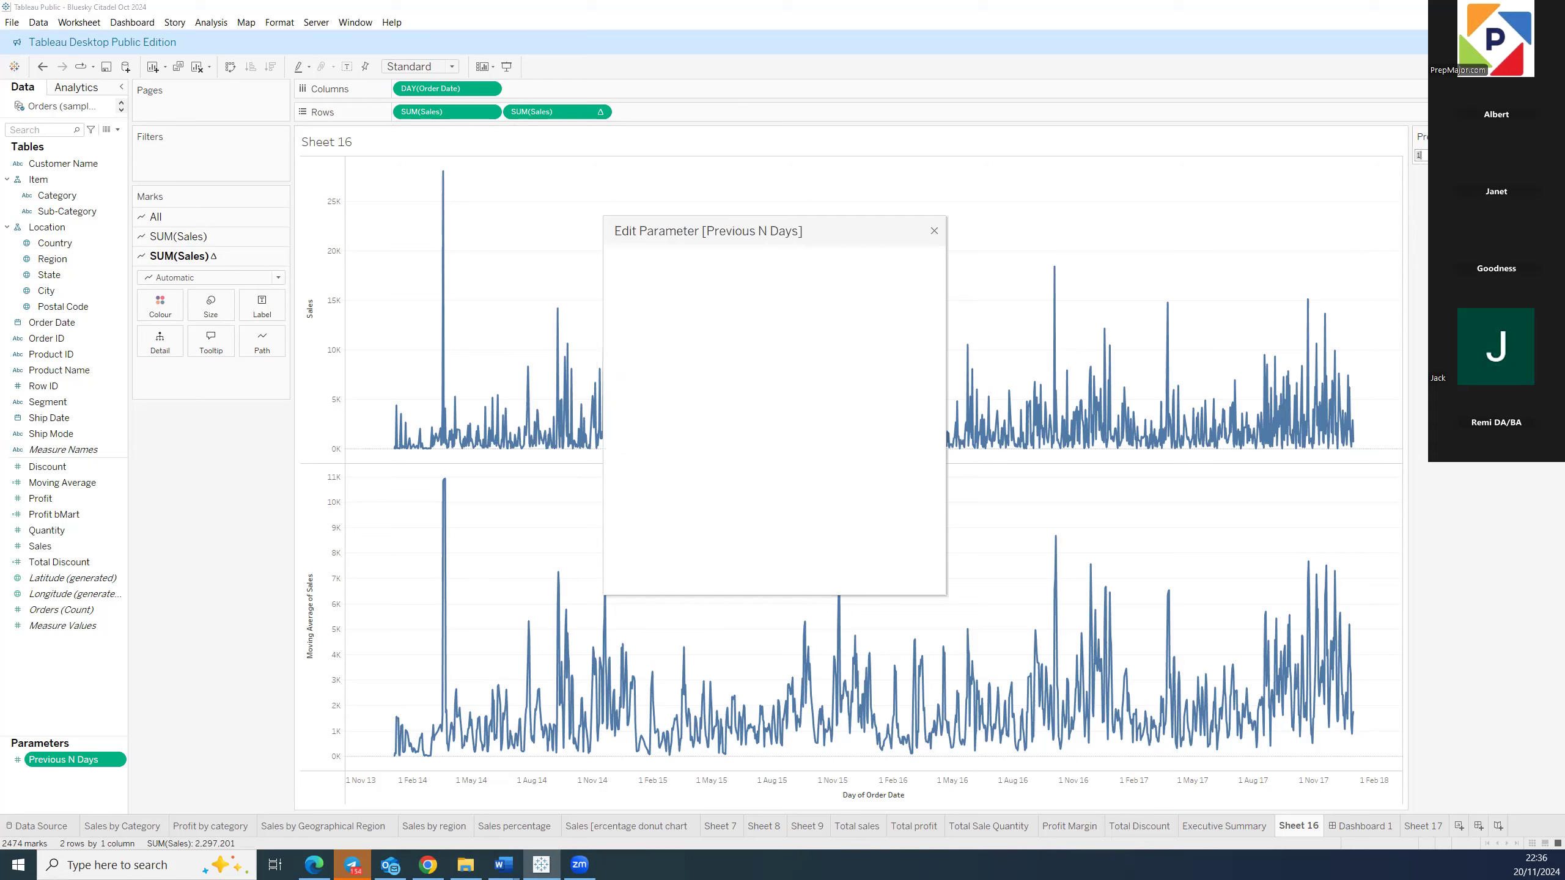
type("300")
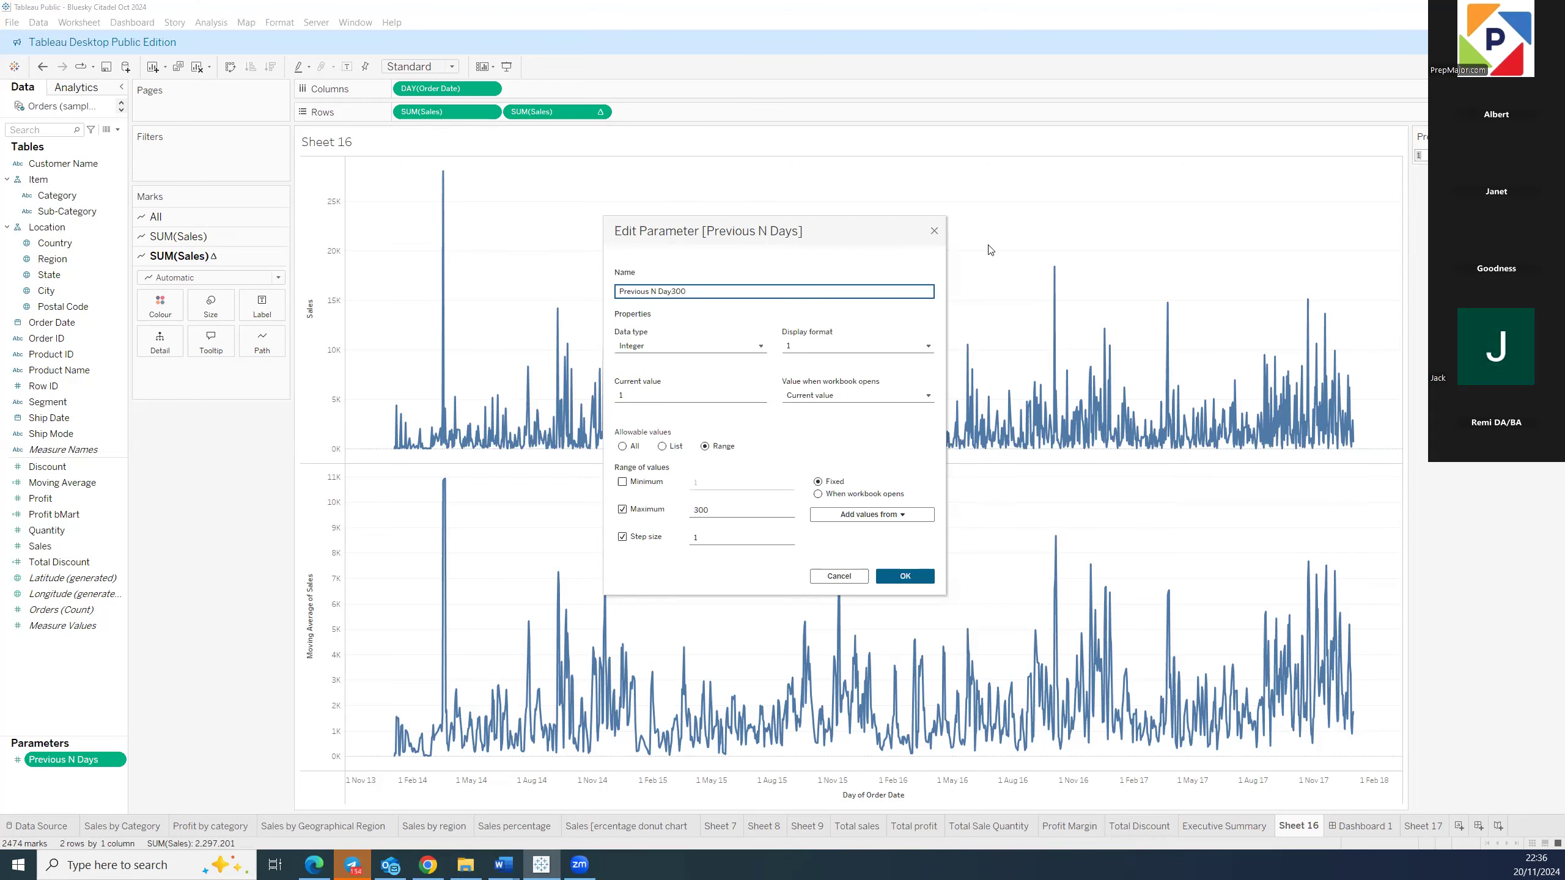
left_click(937, 229)
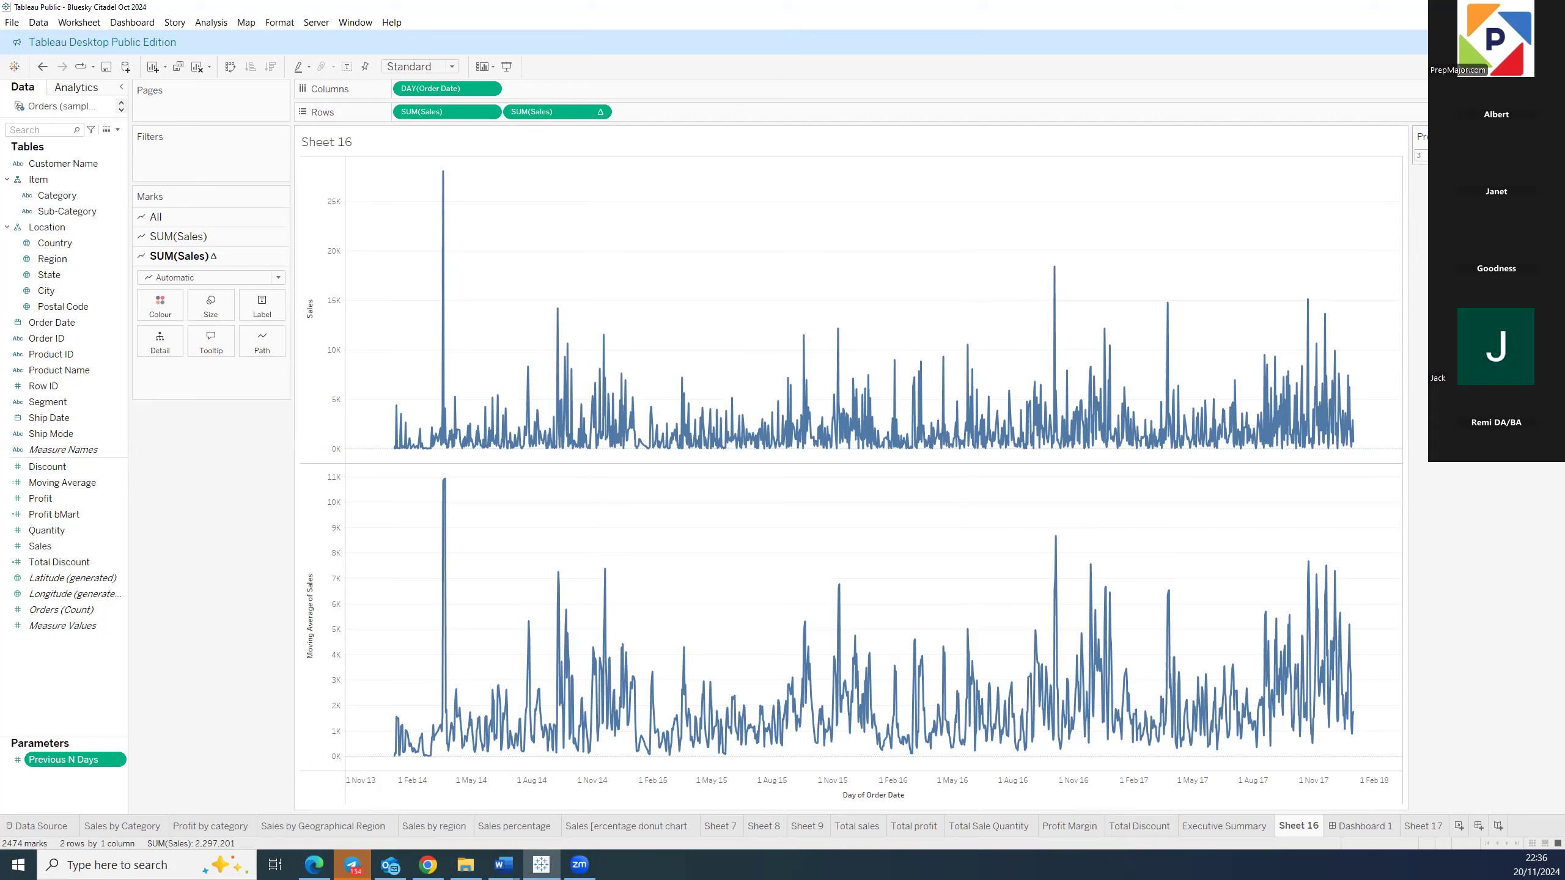
key("BackSpace")
type("1")
Recheck the Previous N Days parameter's settings without changing them, and set its value to 200 in the sheet's control.
right_click(114, 760)
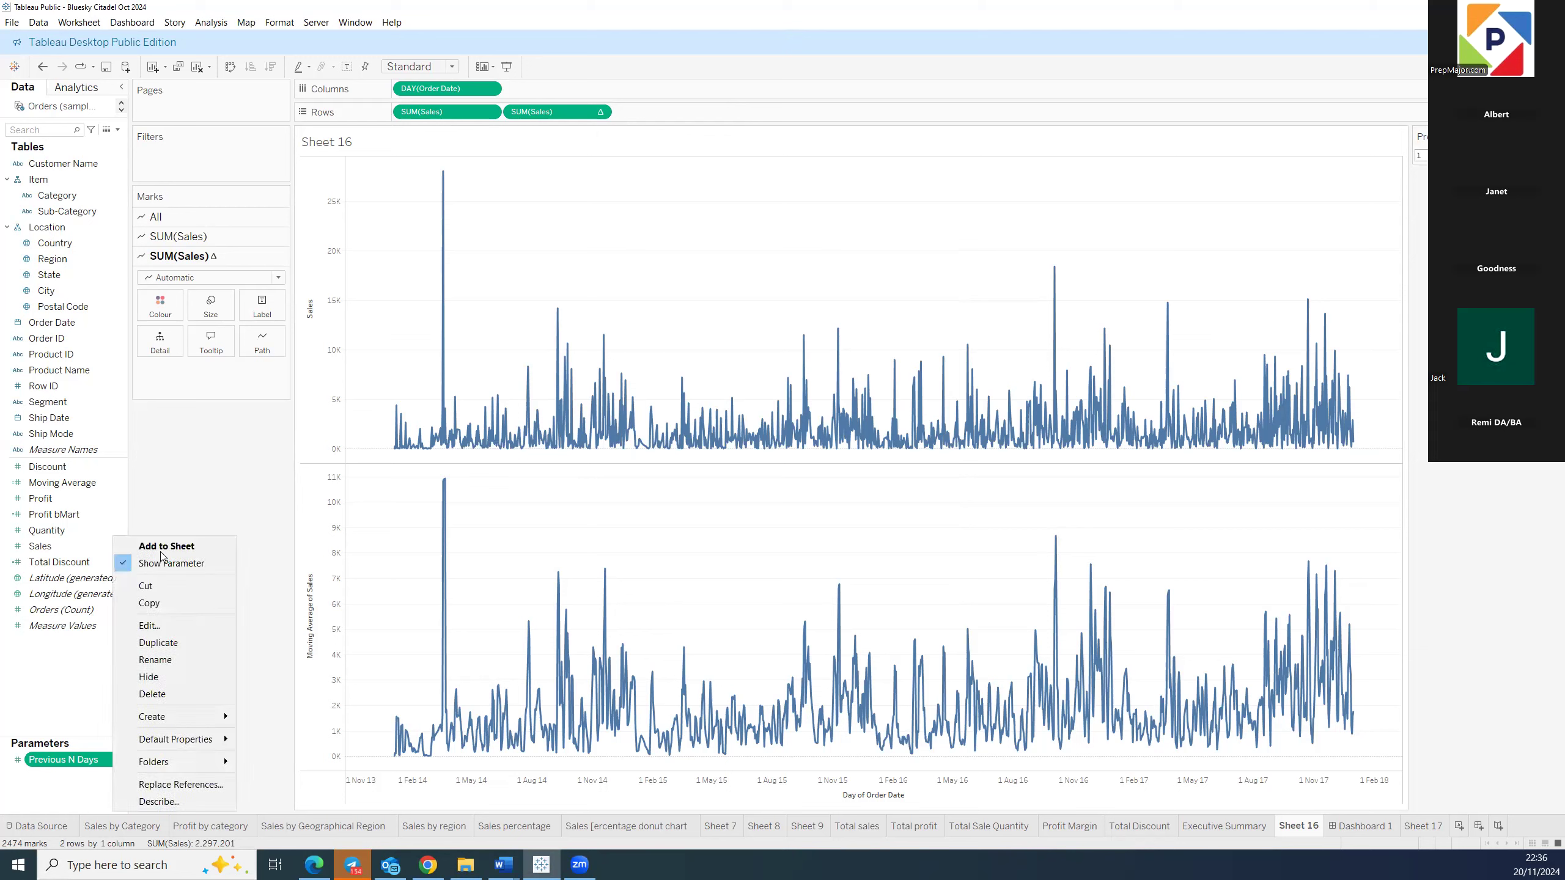
left_click(211, 623)
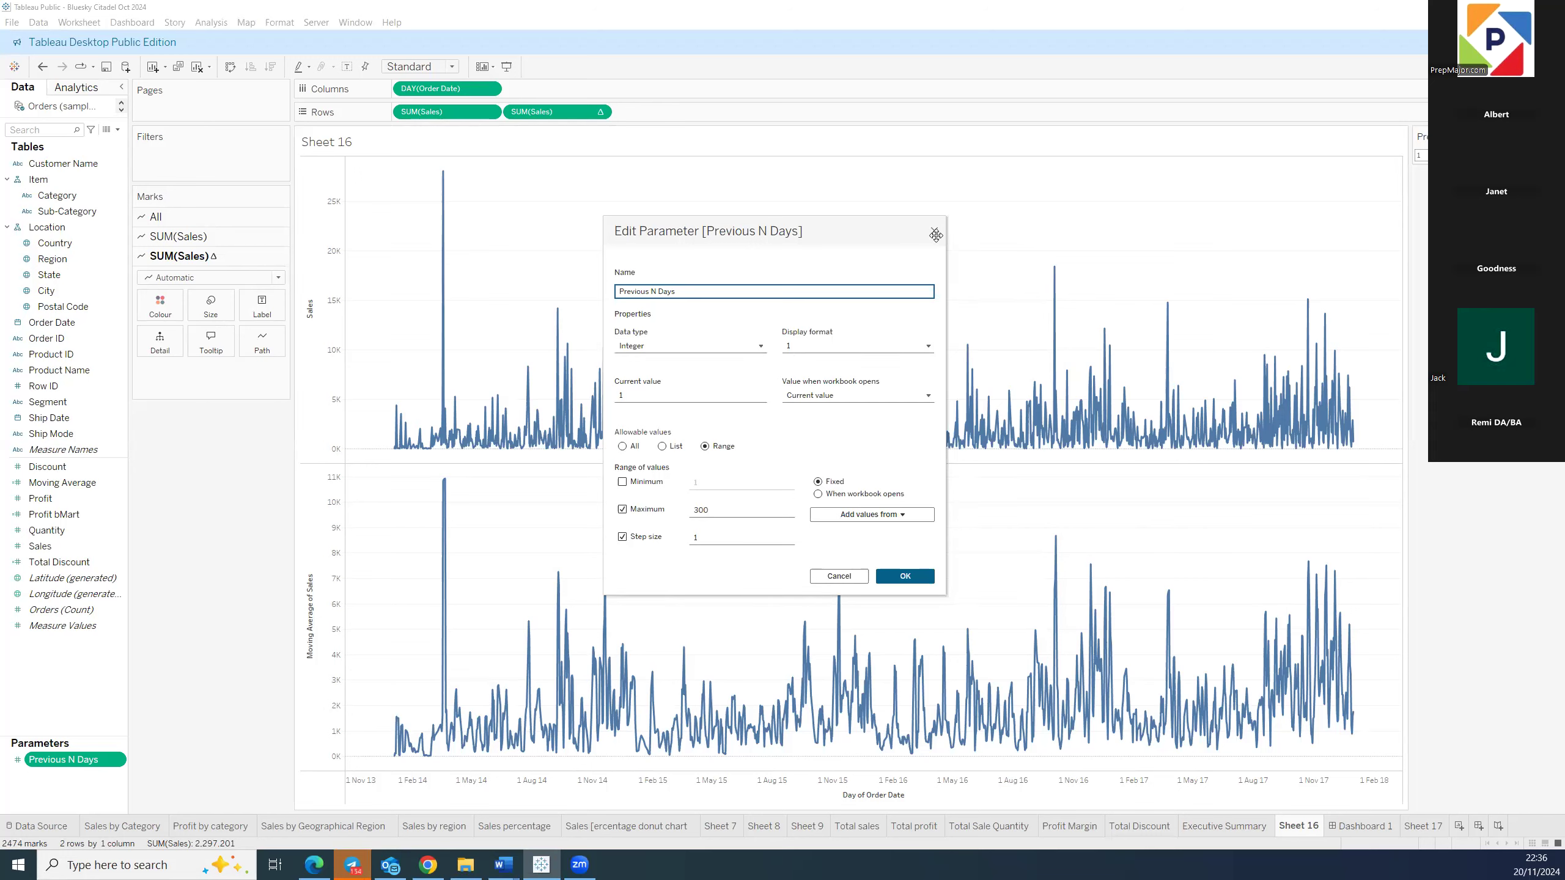
left_click(835, 576)
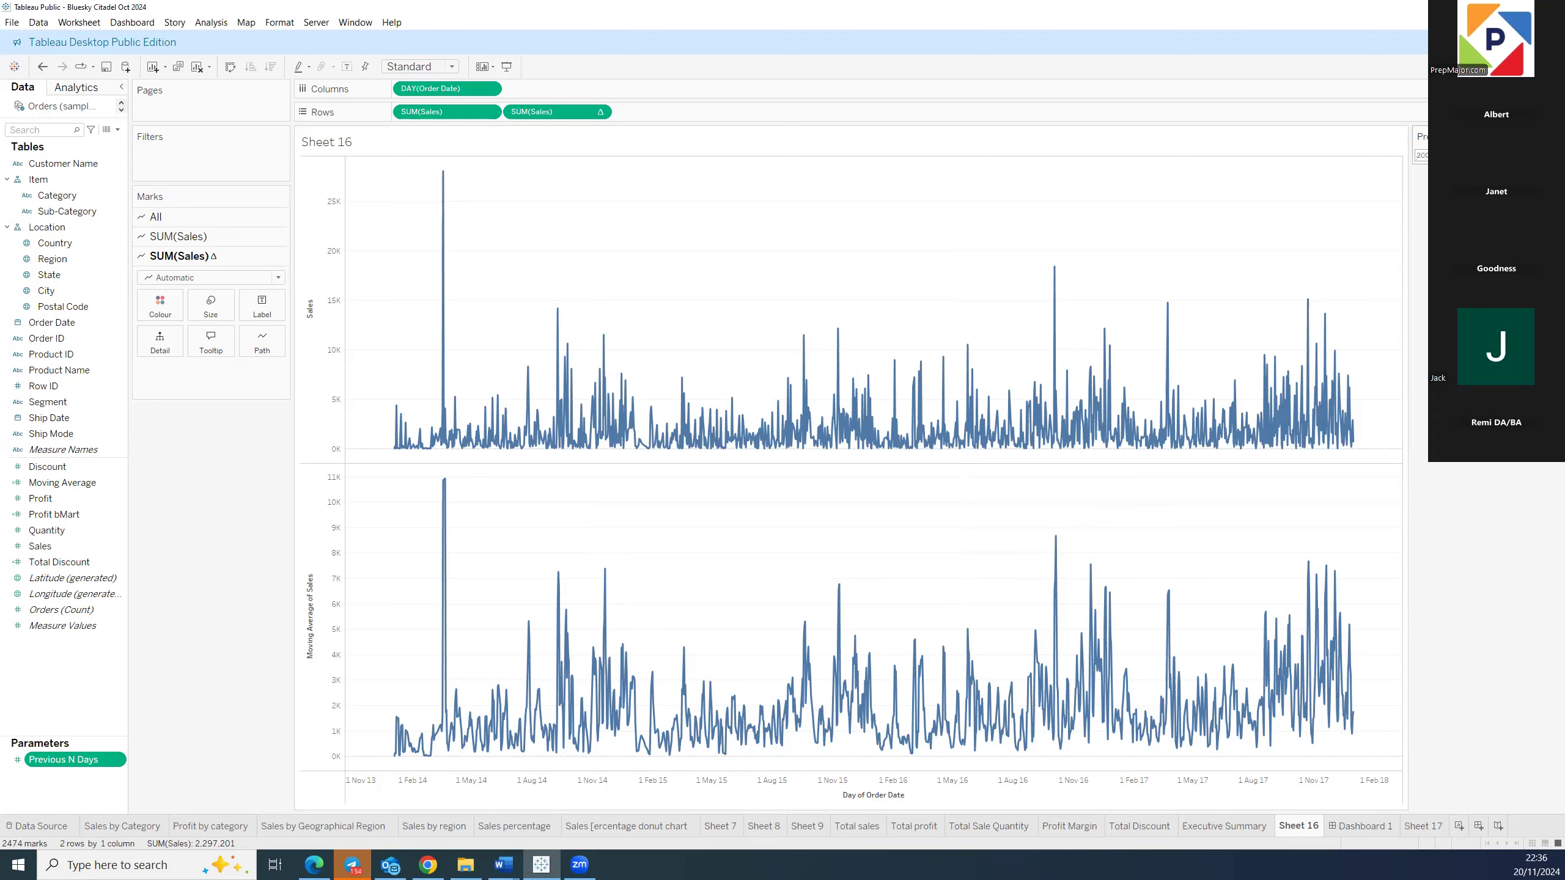
left_click(1421, 155)
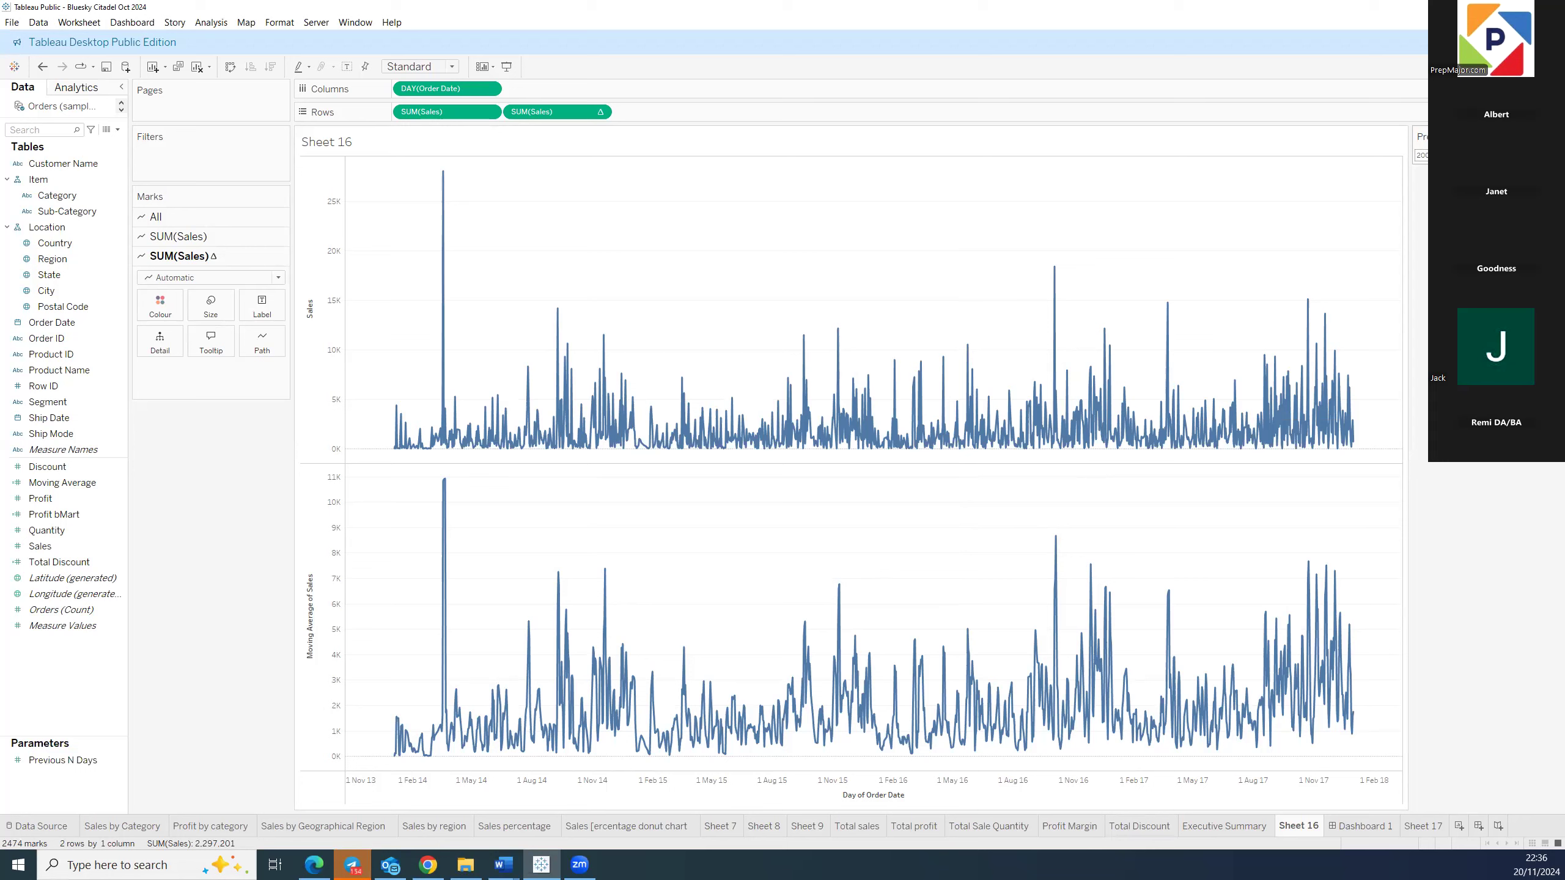
key("Return")
Open the Moving Average calculated field and re-insert the Previous N Days parameter as the window's start argument.
left_click(114, 763)
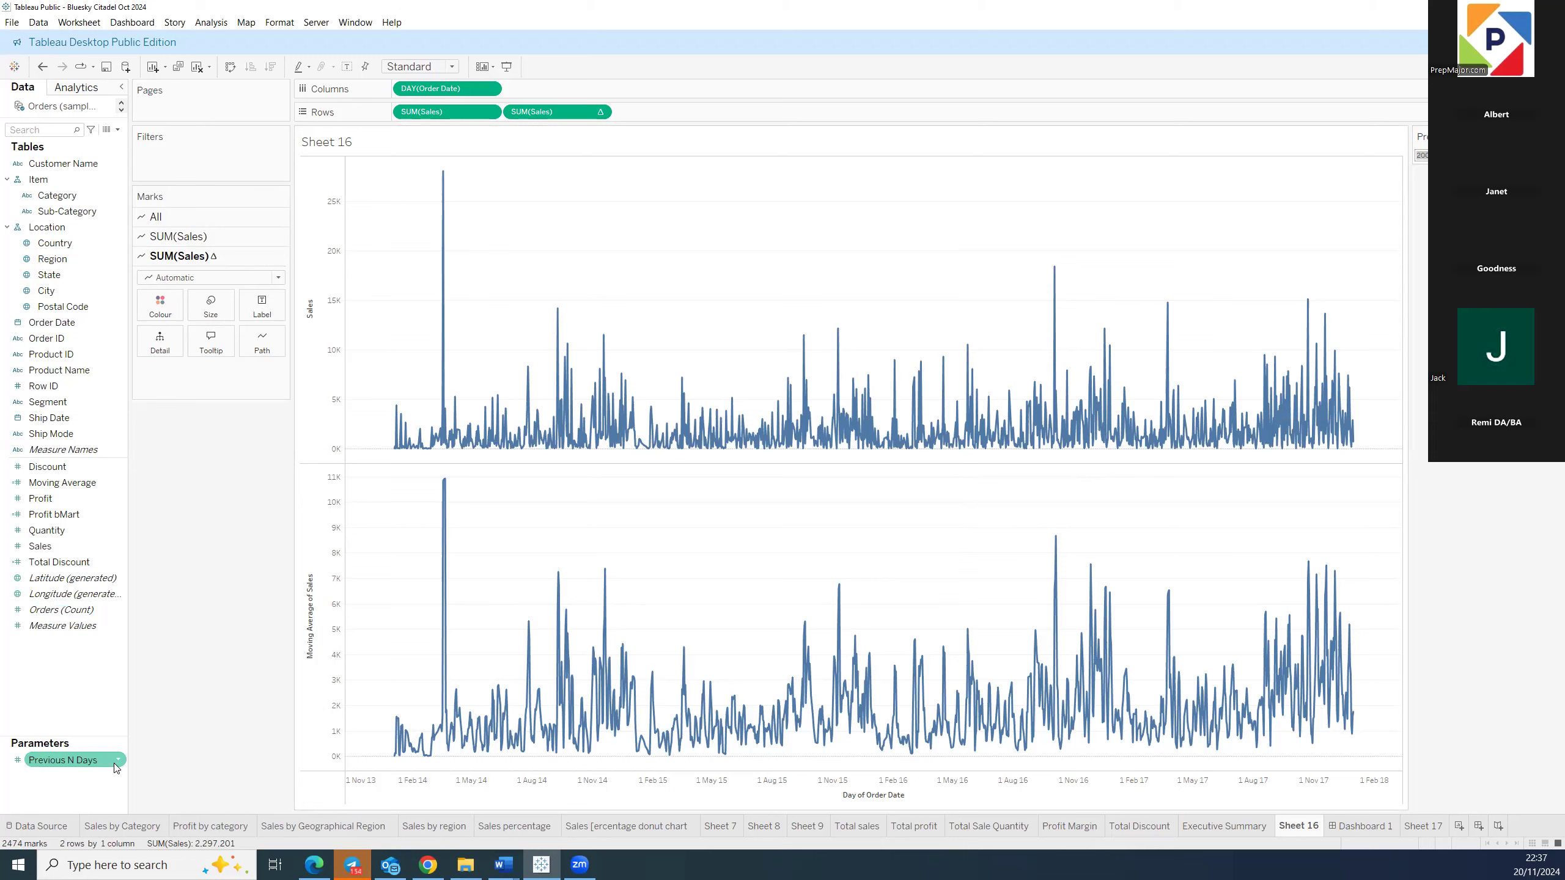
left_click(598, 112)
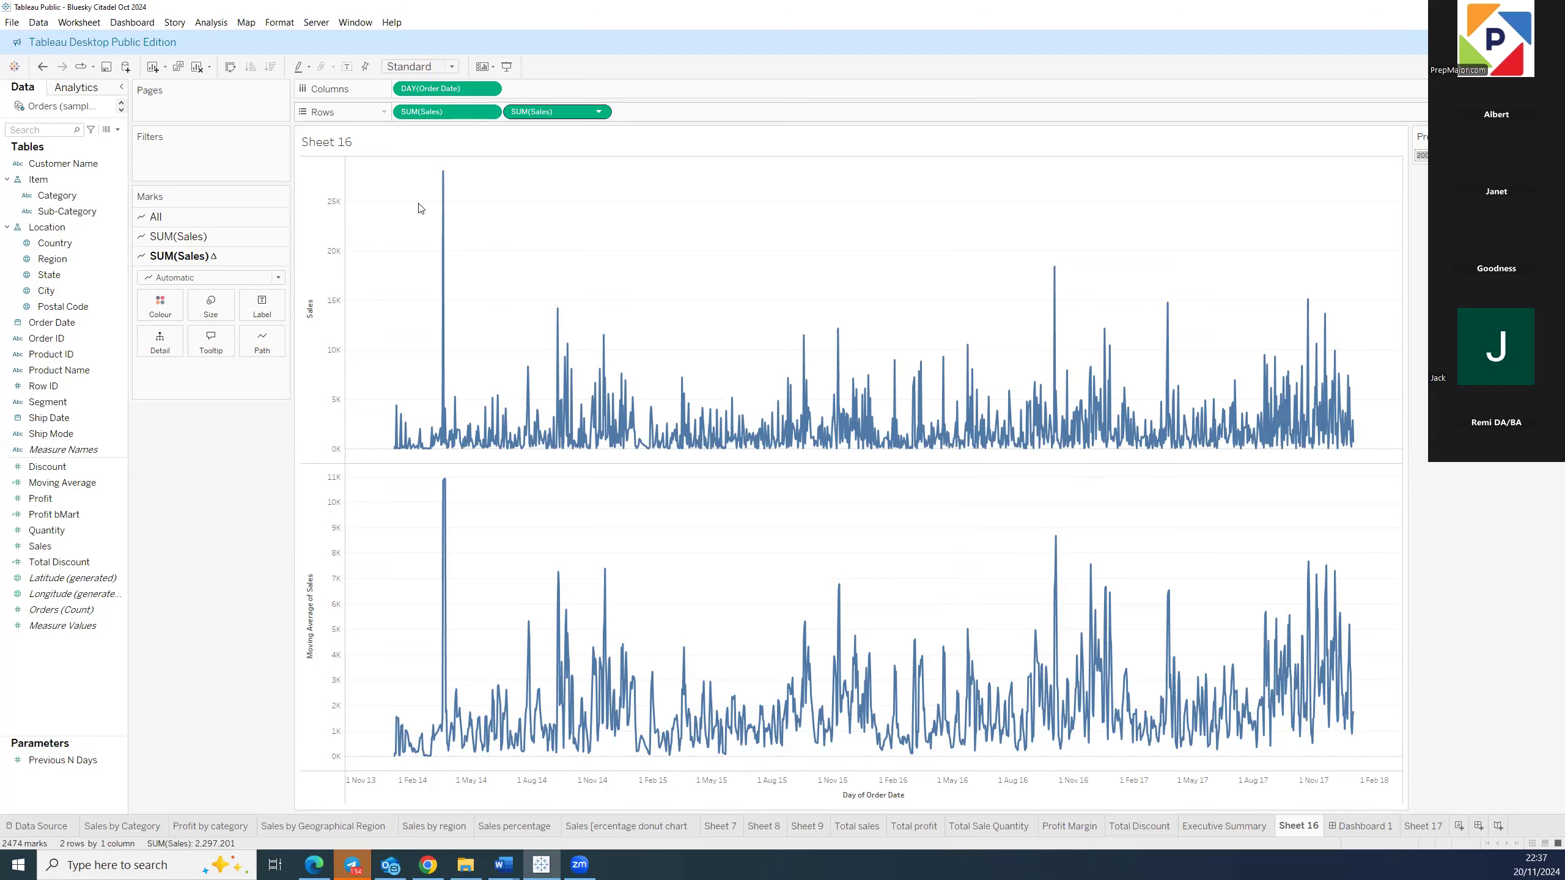
left_click(75, 762)
left_click(75, 482)
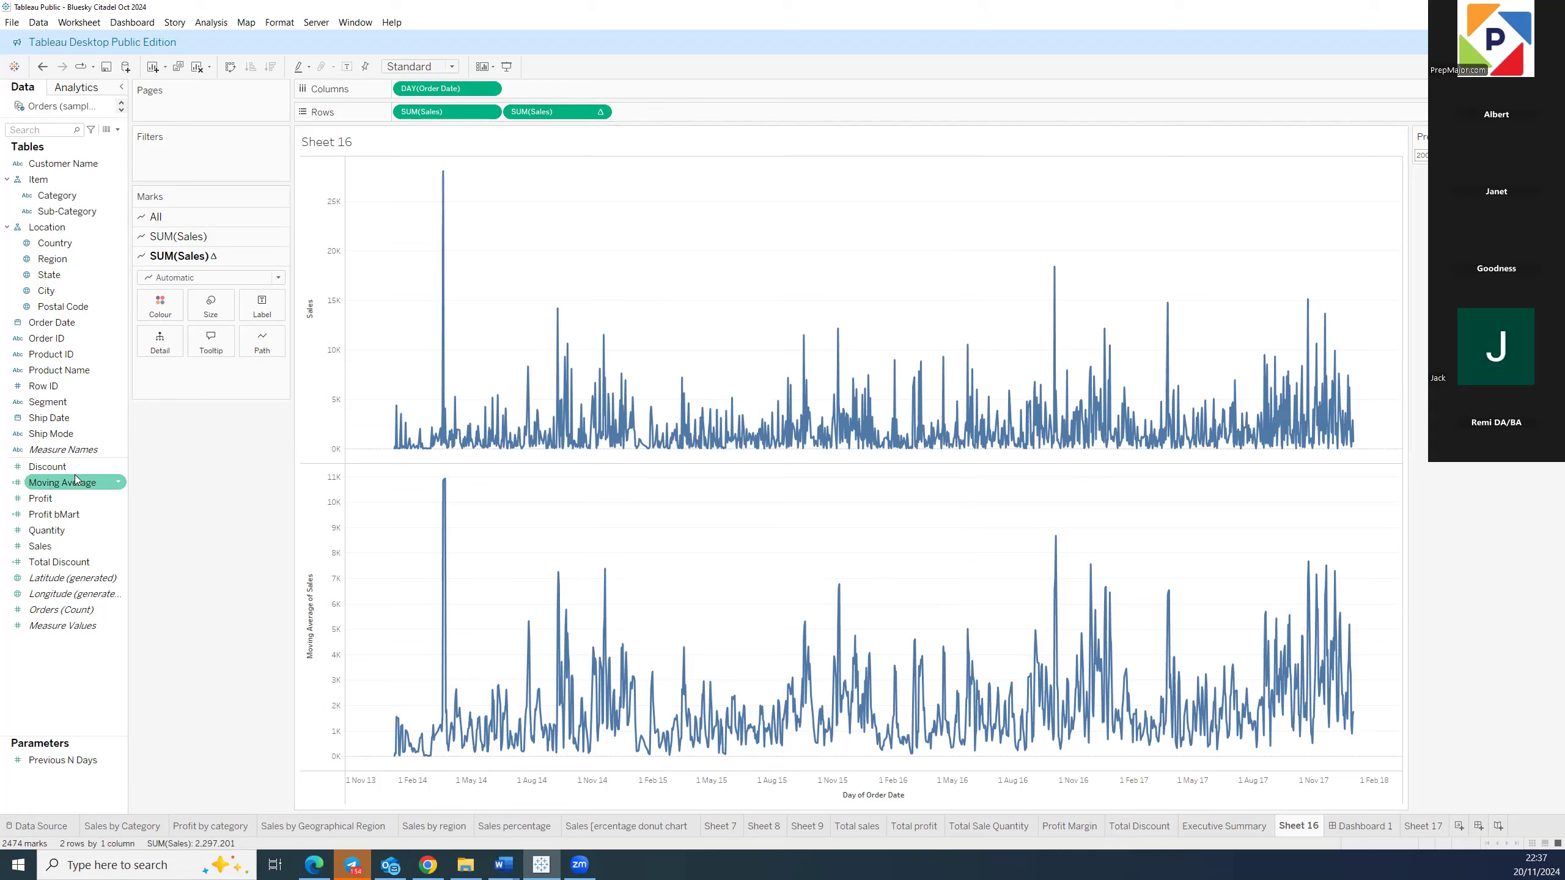
left_click(120, 485)
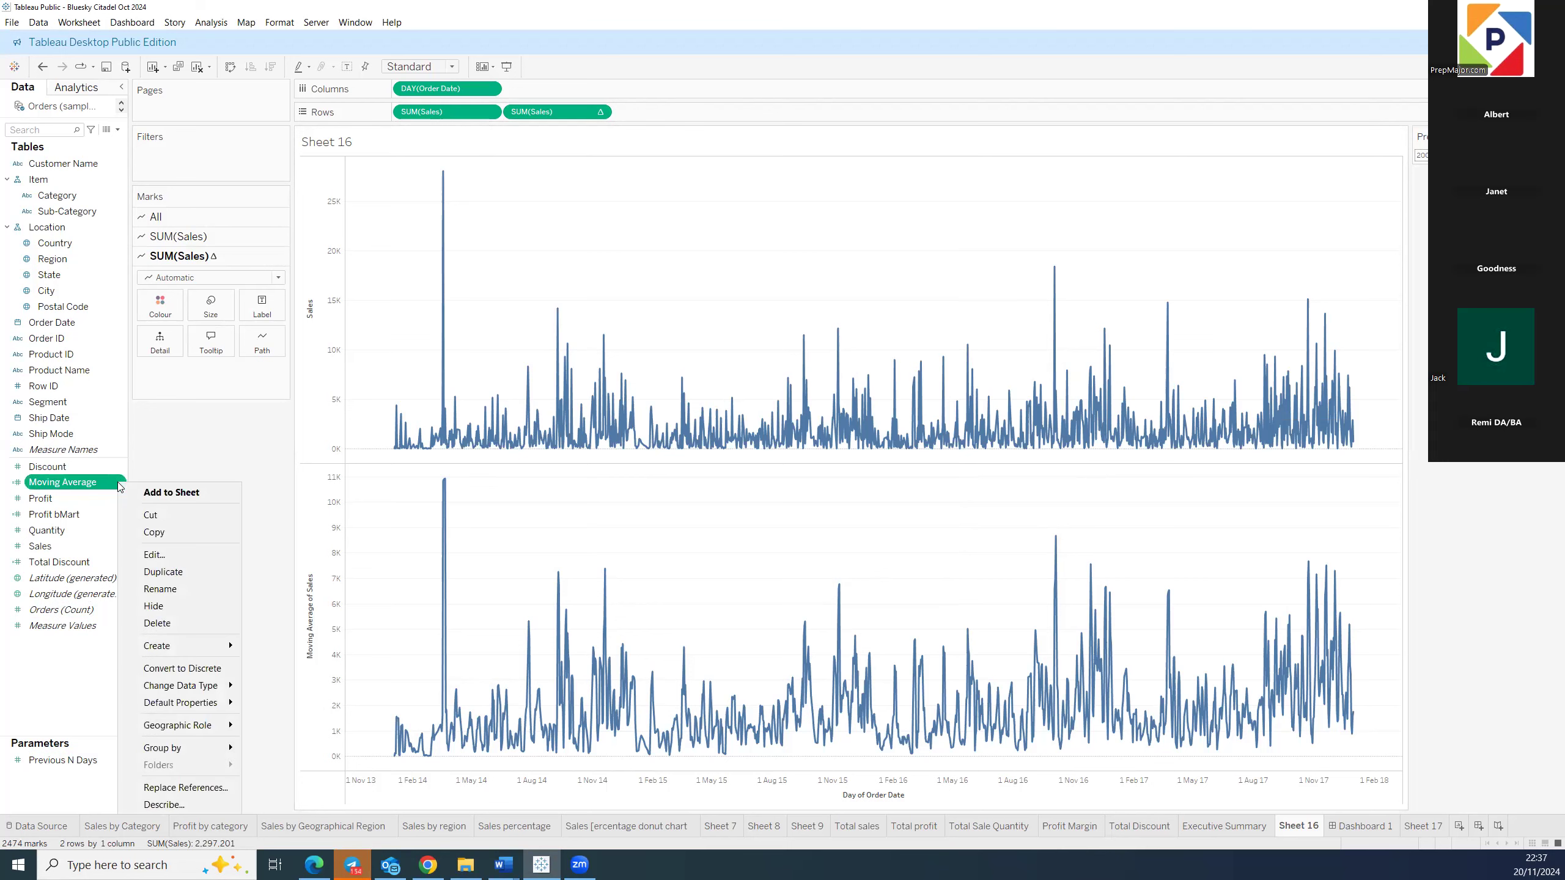
left_click(164, 556)
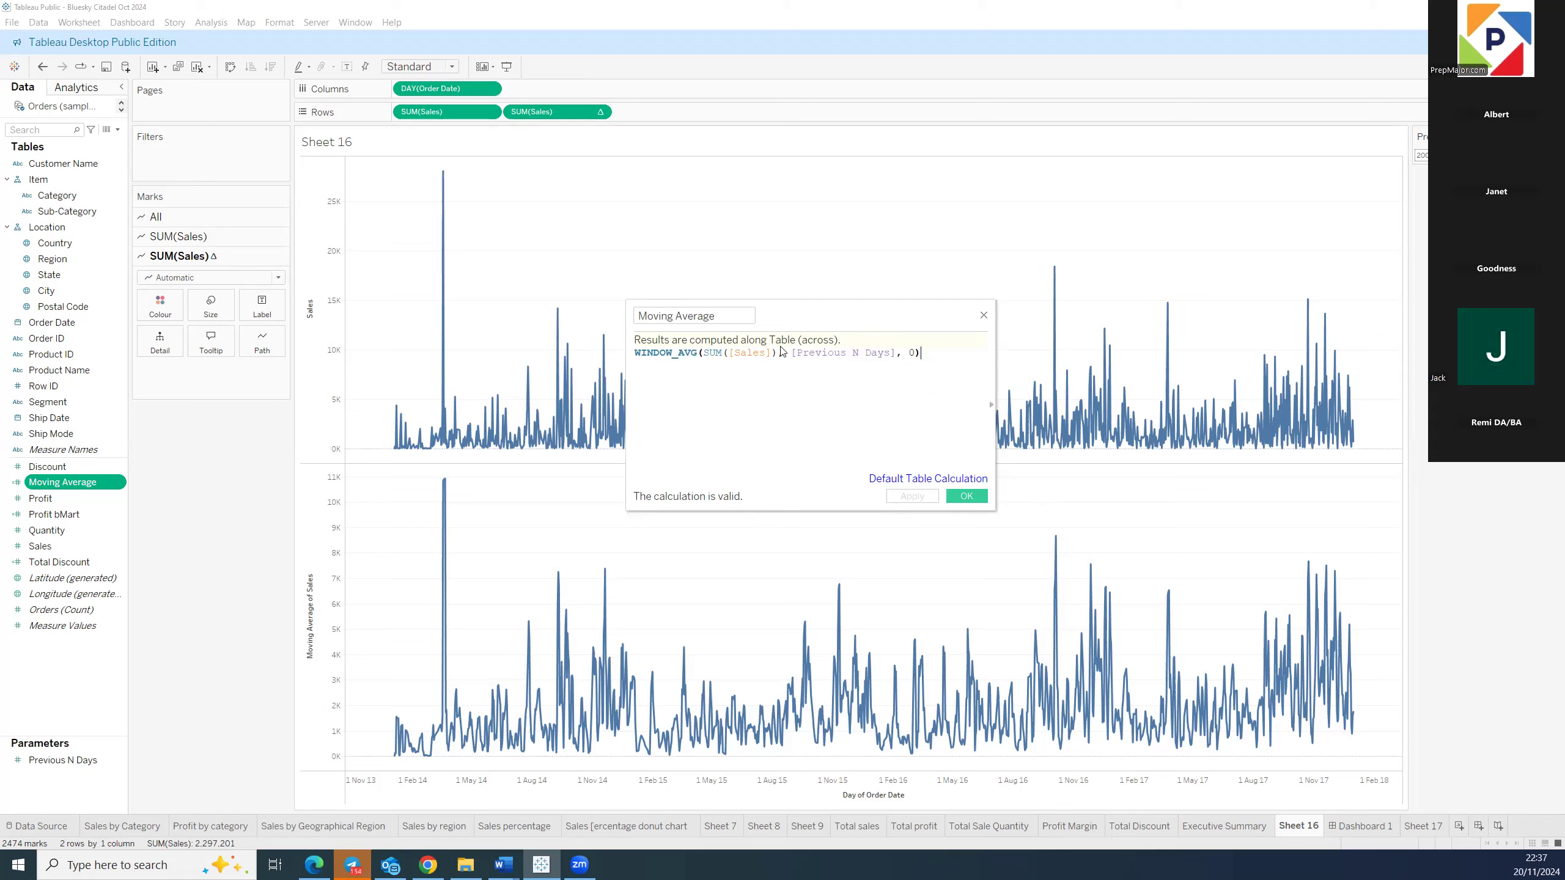
left_click(896, 352)
key("BackSpace")
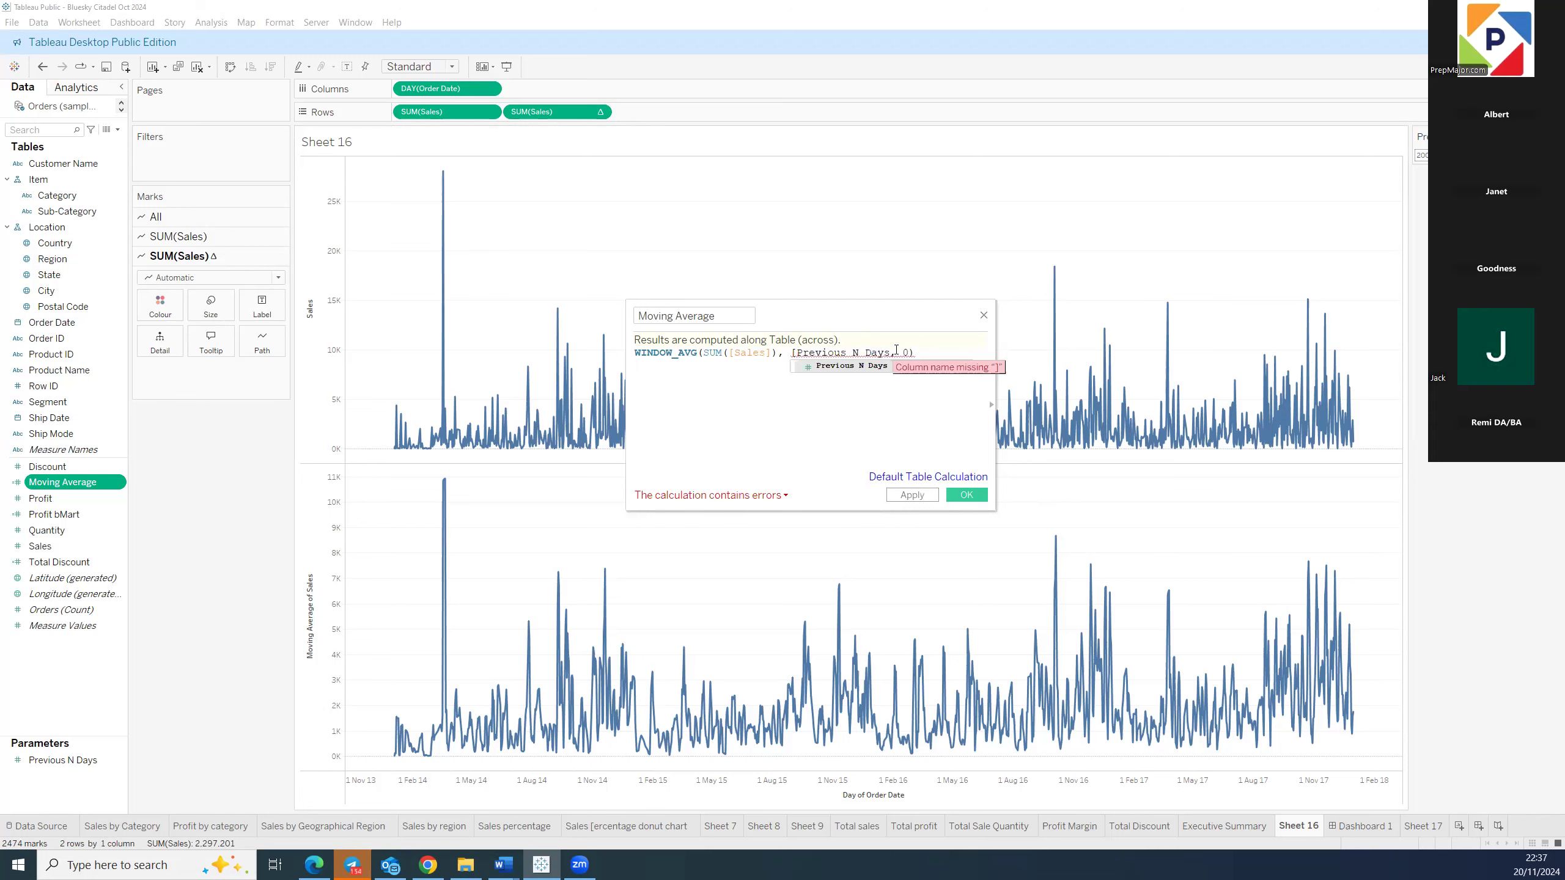
left_click(845, 366)
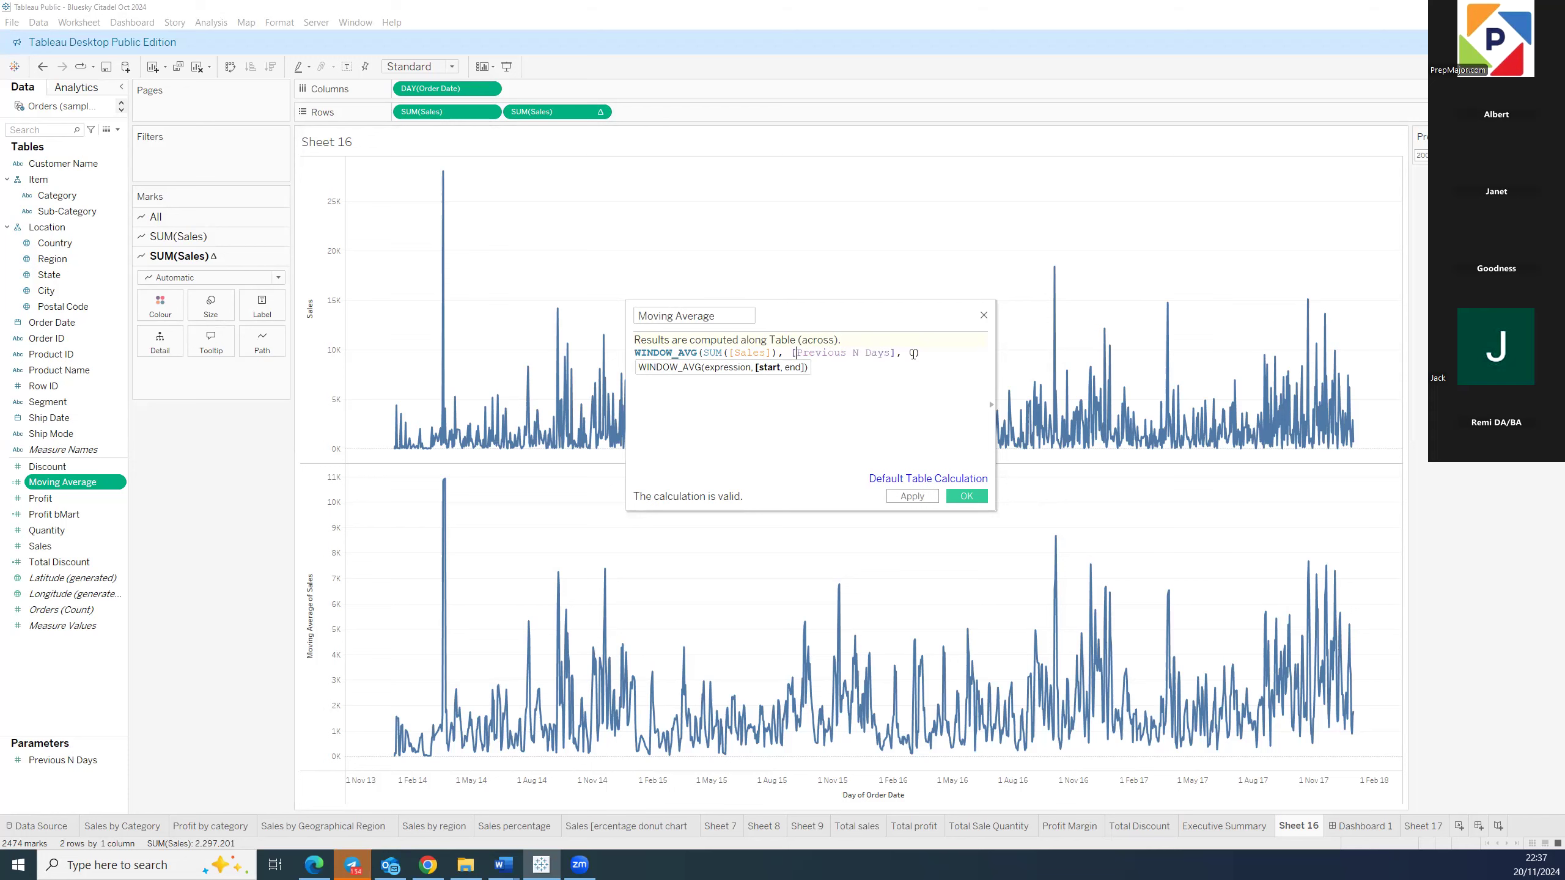
Negate the start argument so the formula reads WINDOW_AVG(SUM([Sales]), -[Previous N Days], 0), and save the calculation.
type("-")
key("BackSpace")
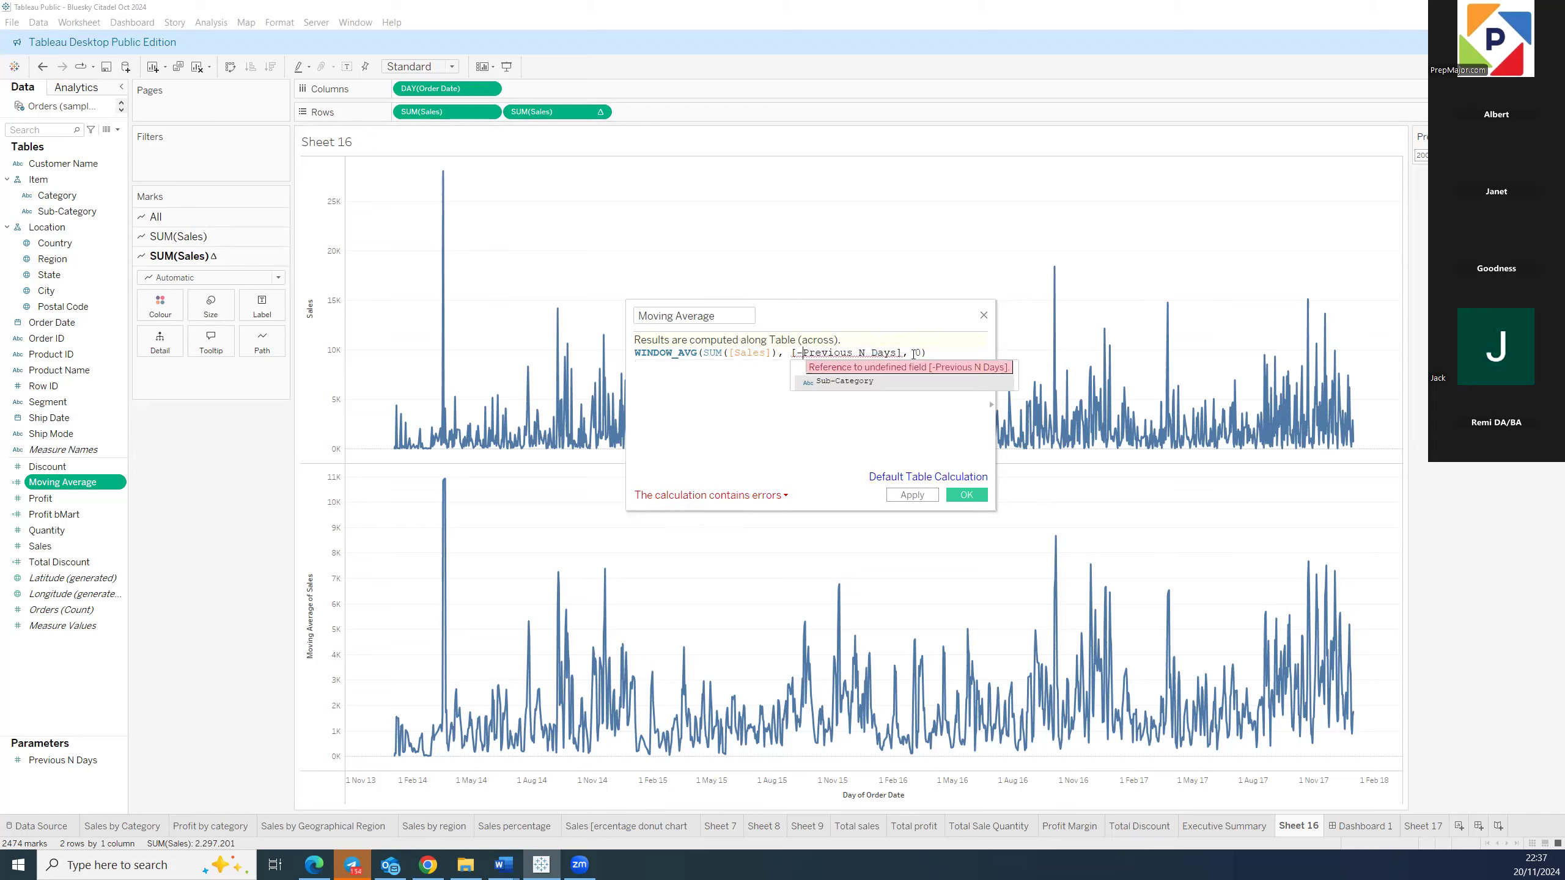
key("Left")
type("-")
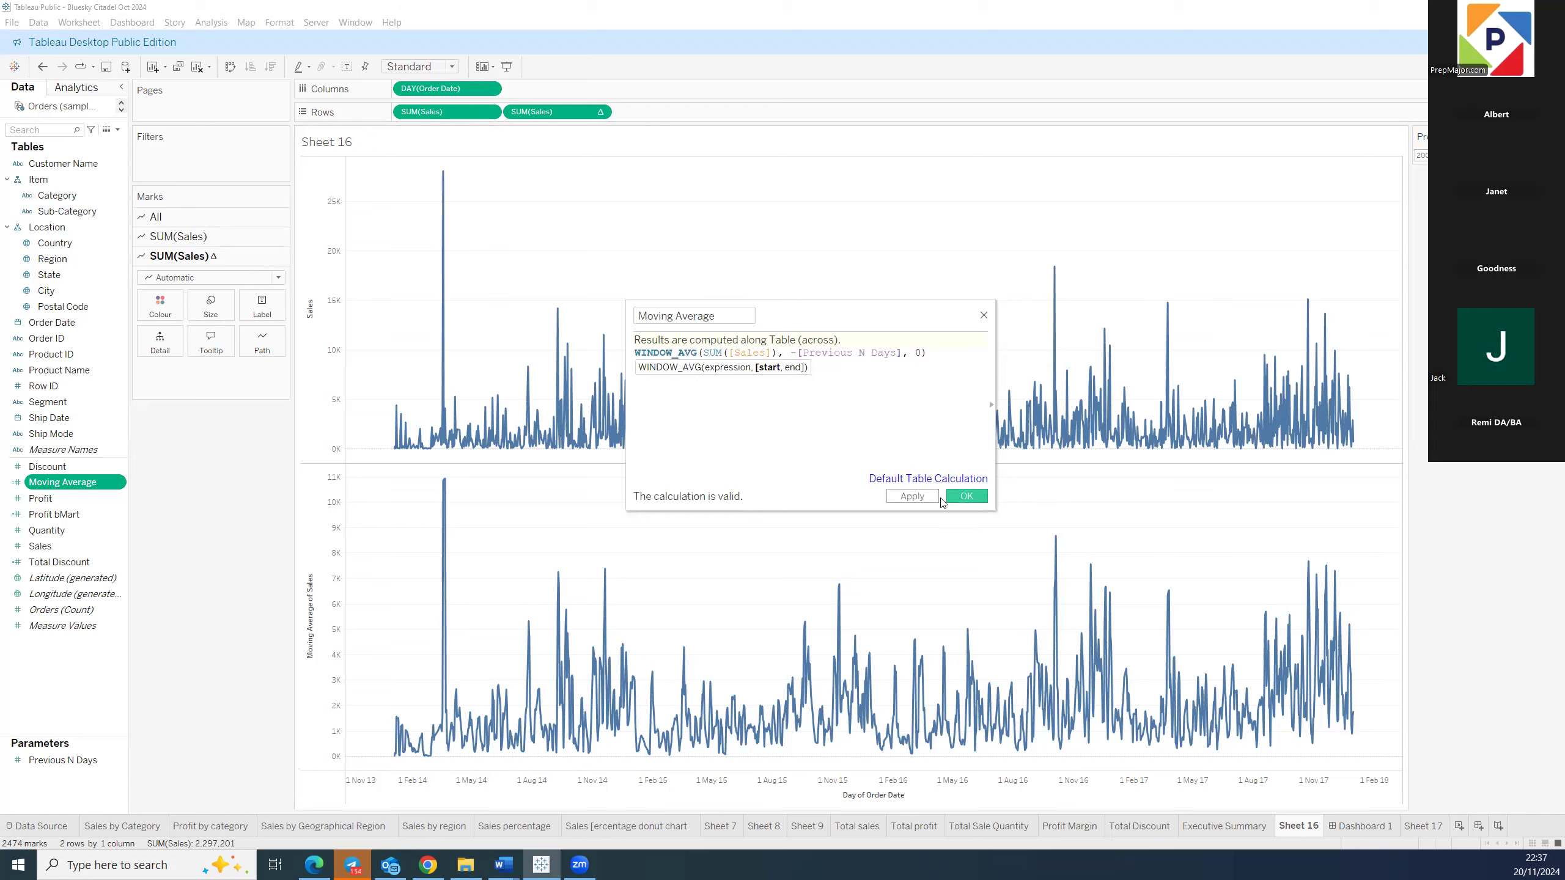
left_click(912, 497)
left_click(965, 497)
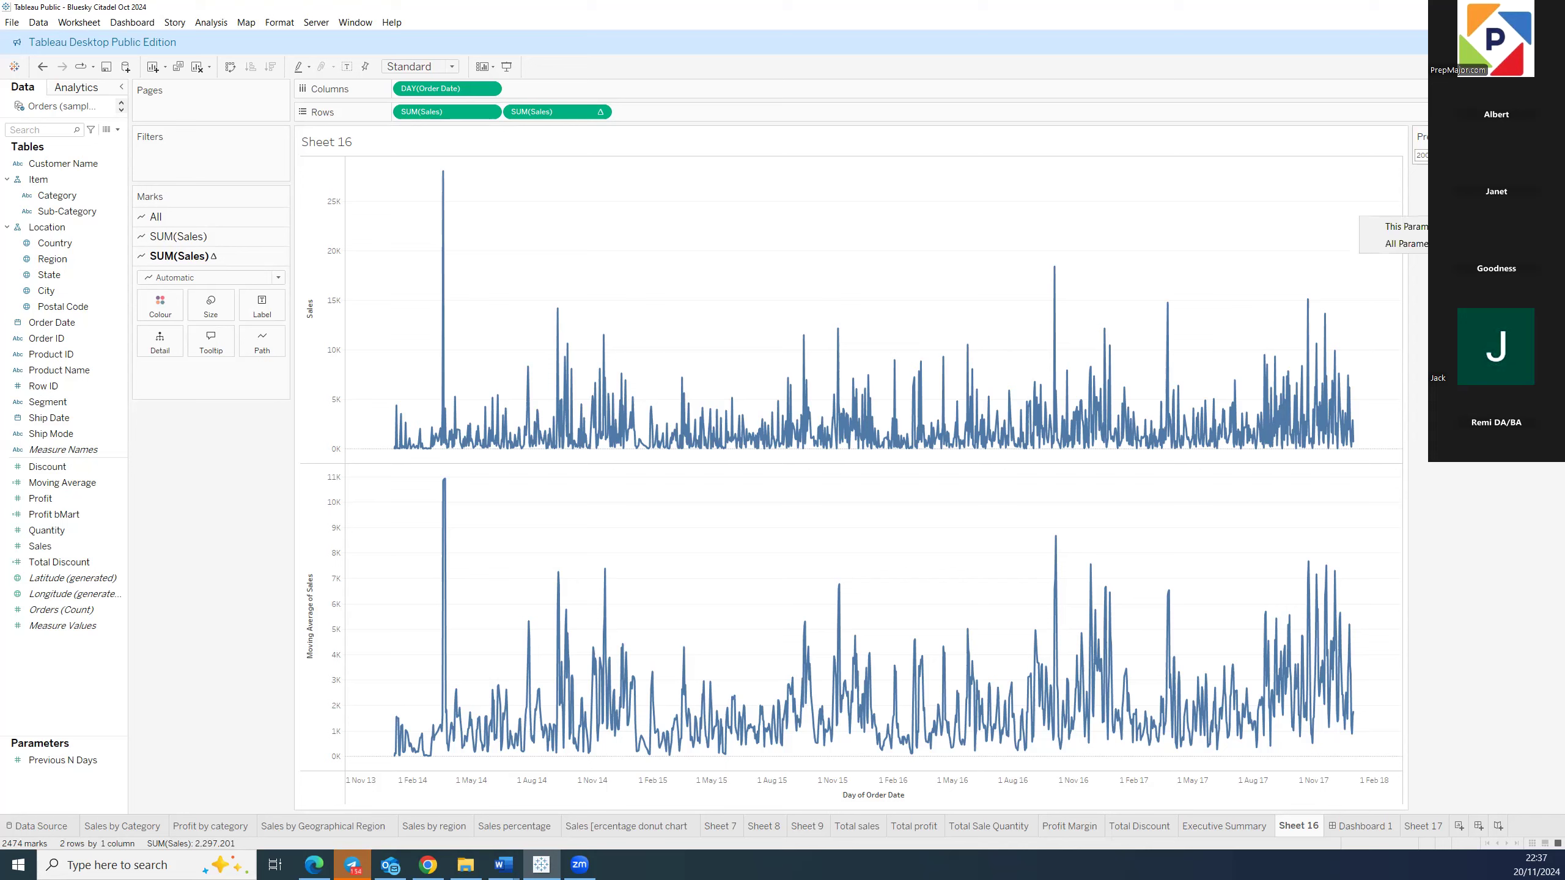
Delete the Previous N Days parameter, accepting the effect on the Moving Average field.
left_click(1503, 227)
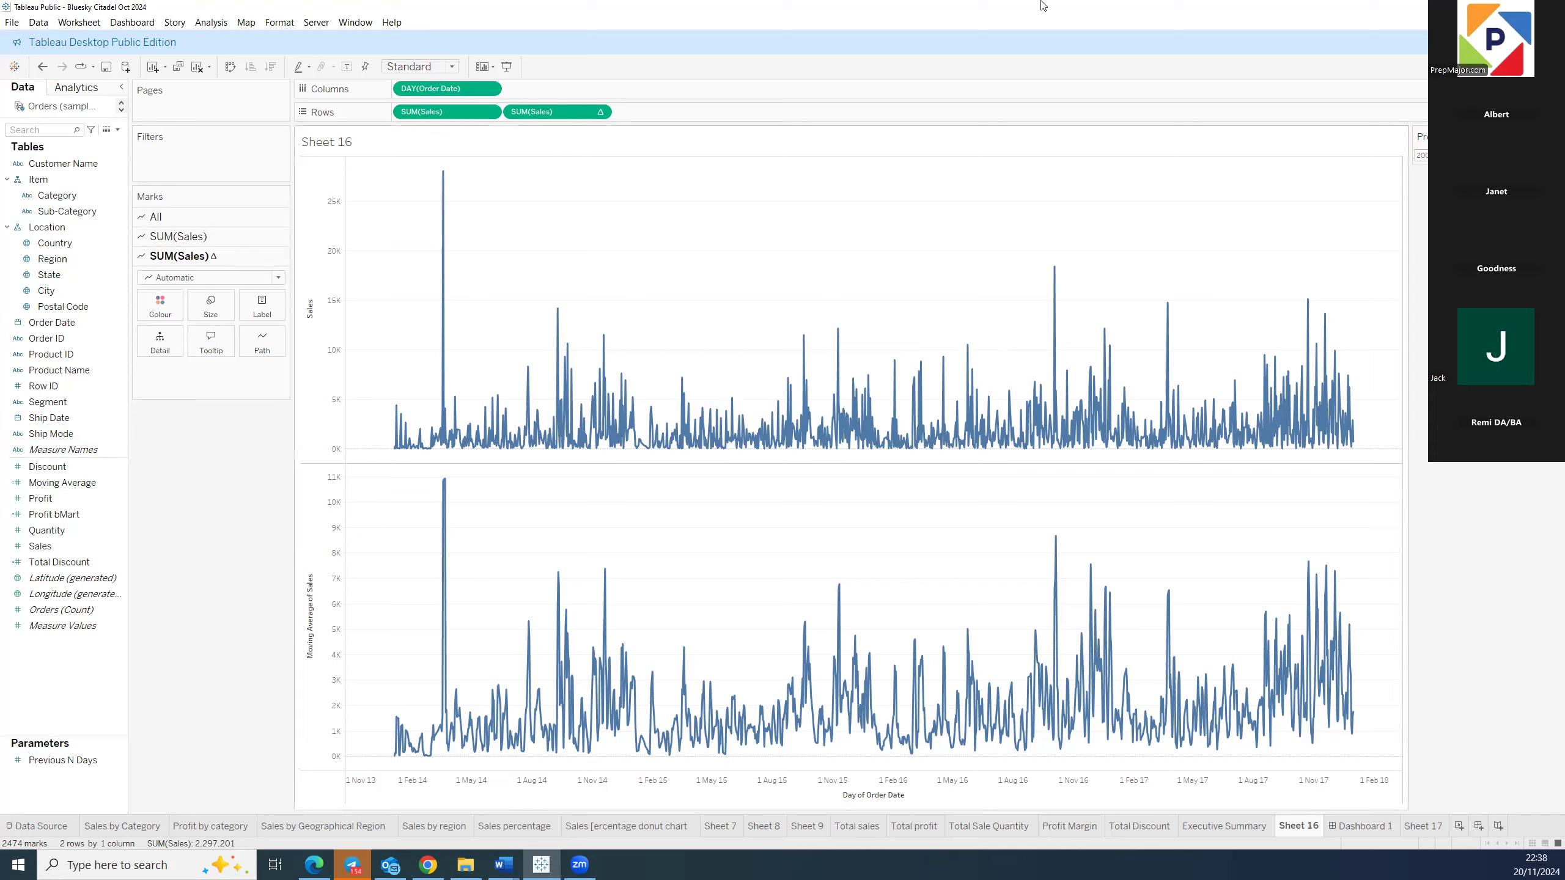
mouse_move(531, 115)
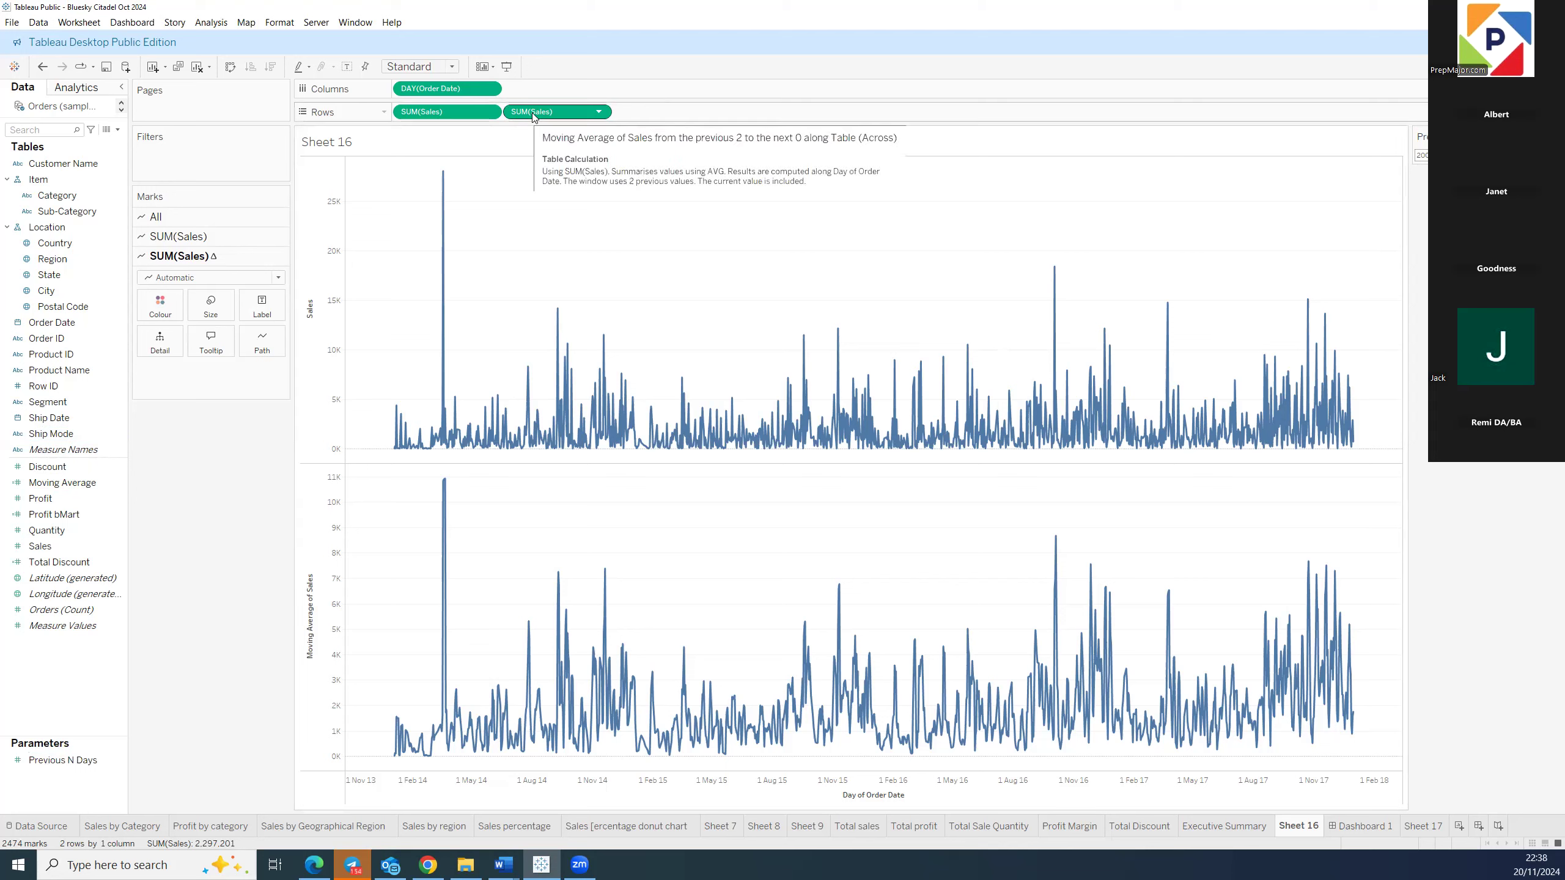
right_click(87, 760)
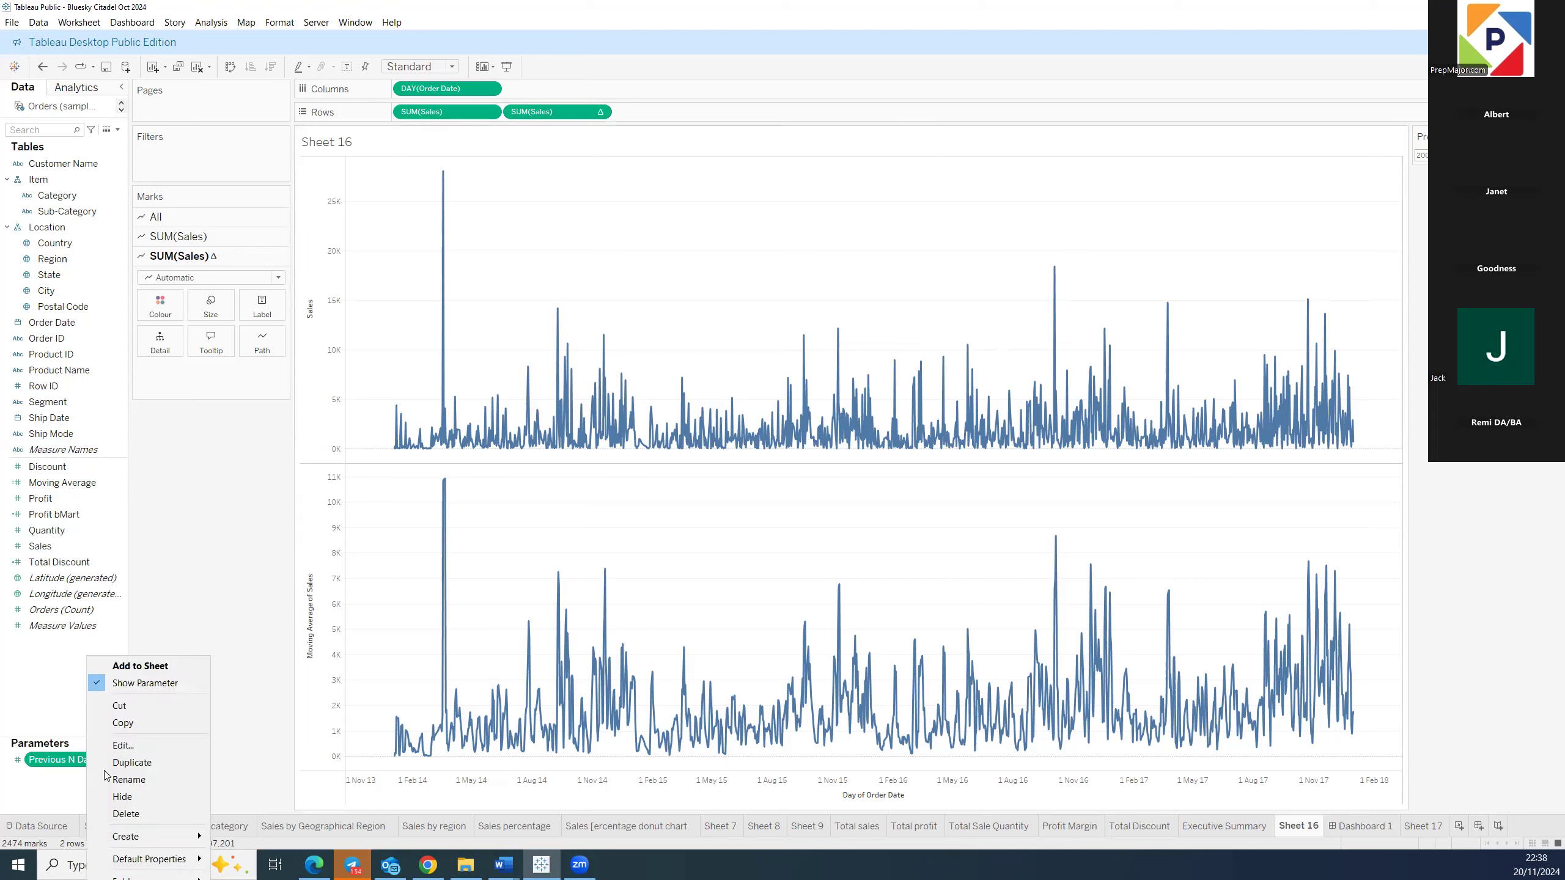
left_click(137, 813)
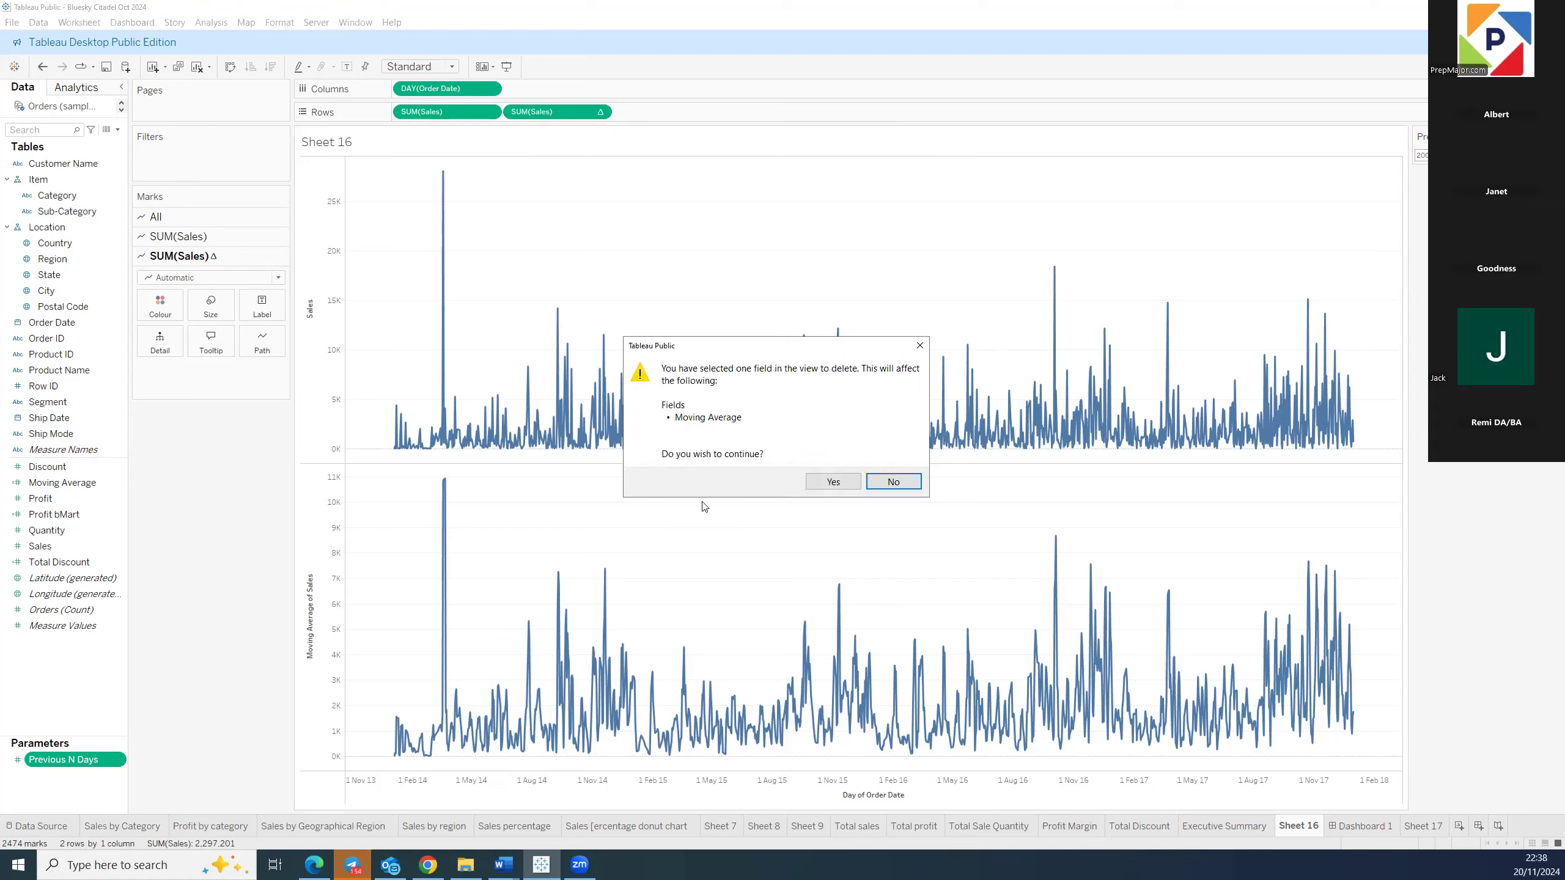
left_click(835, 481)
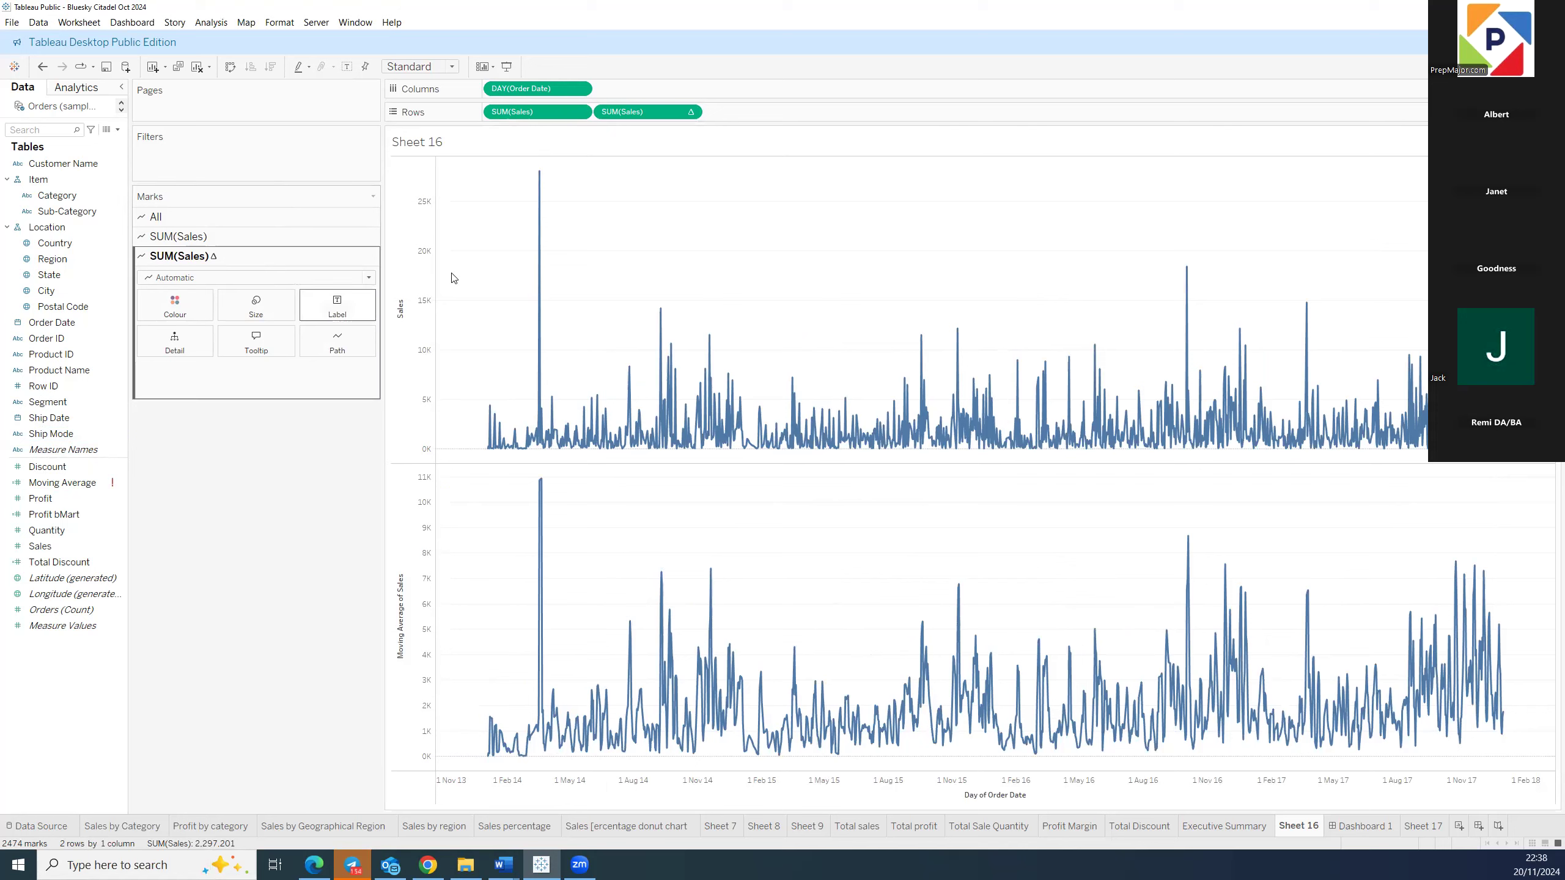
Inspect the table calculation settings and quick table calculation type of the second SUM(Sales) on Rows.
left_click(68, 483)
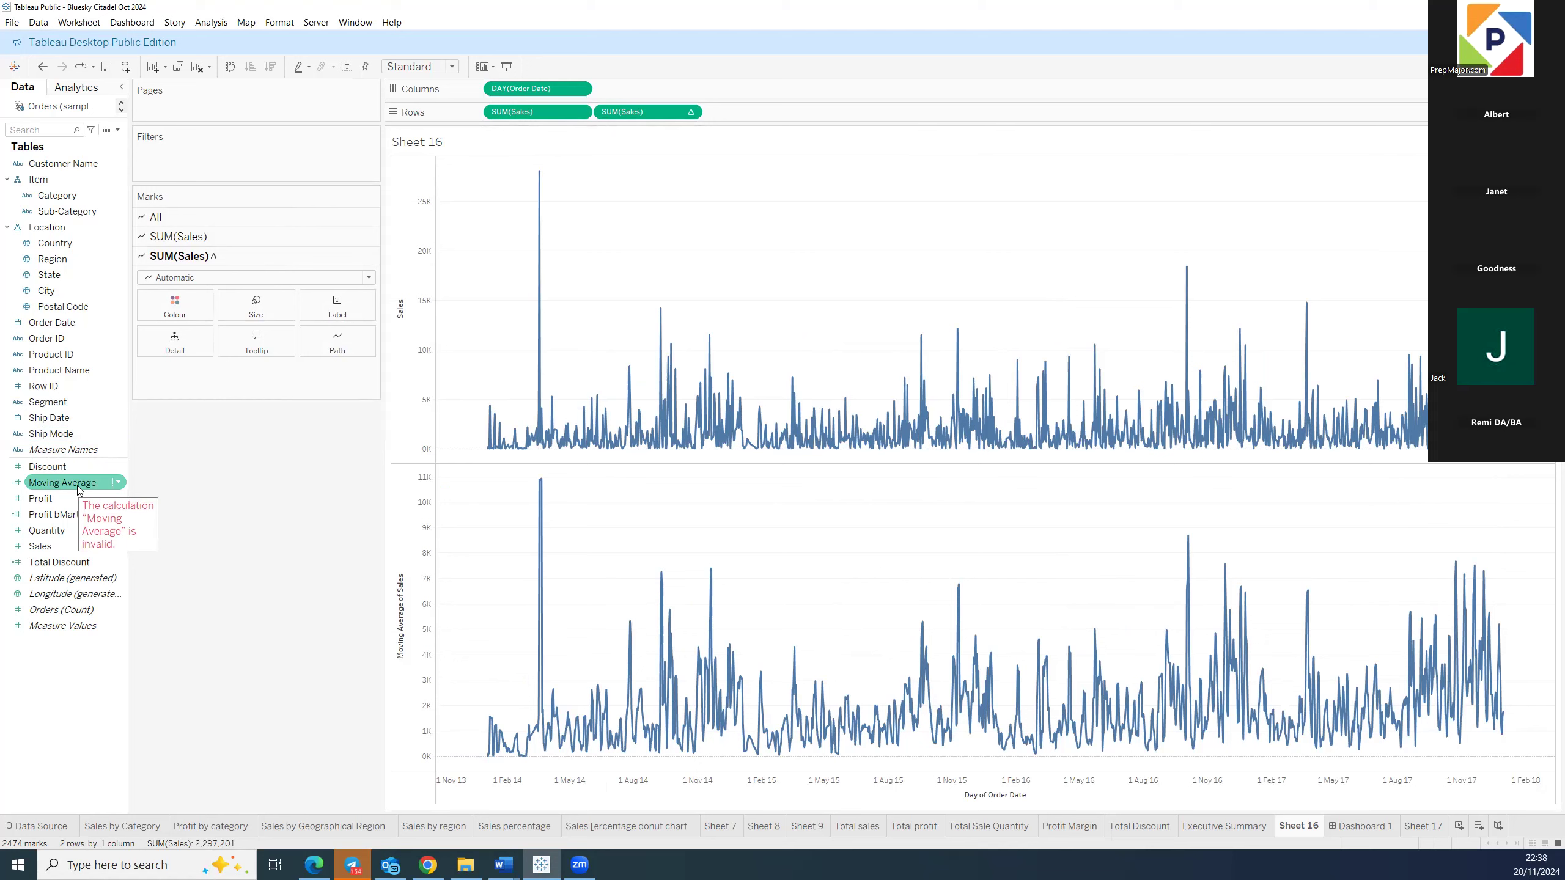
left_click(689, 112)
left_click(685, 371)
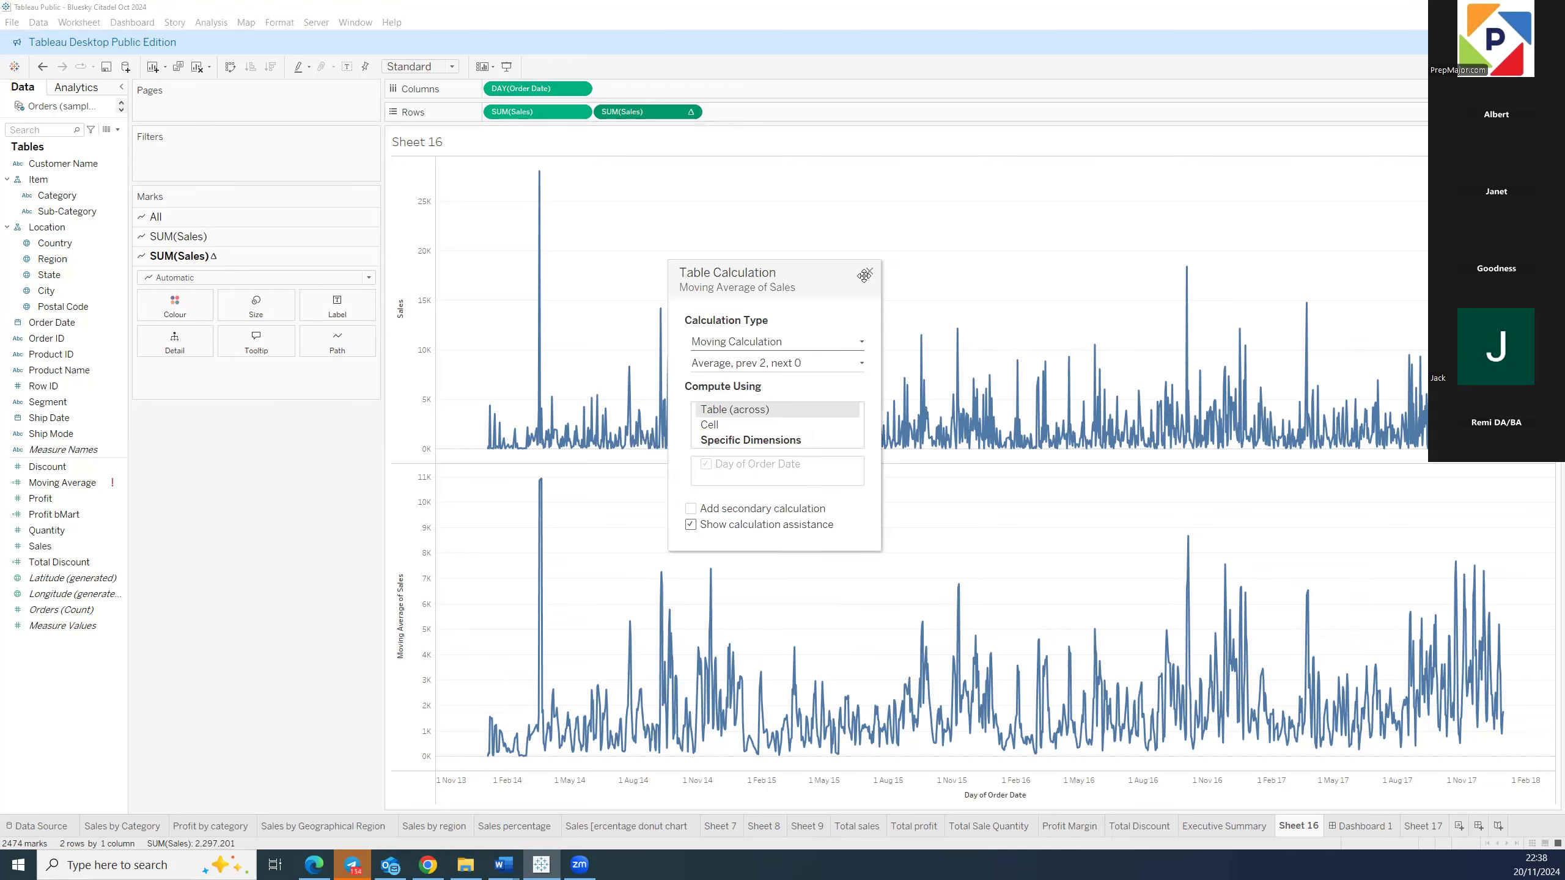
left_click(869, 271)
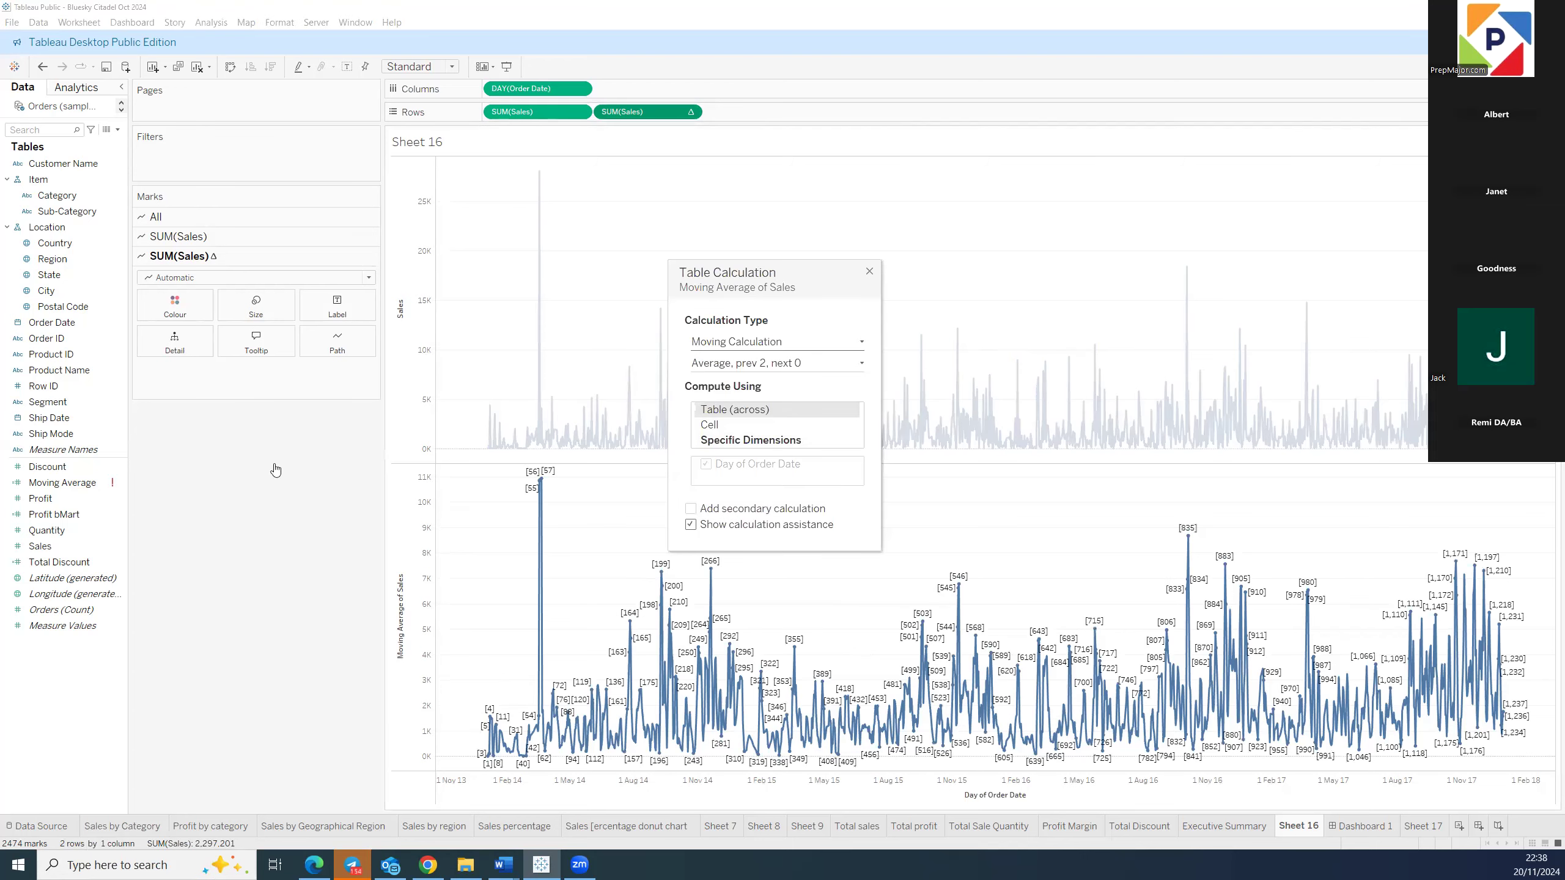
left_click(690, 111)
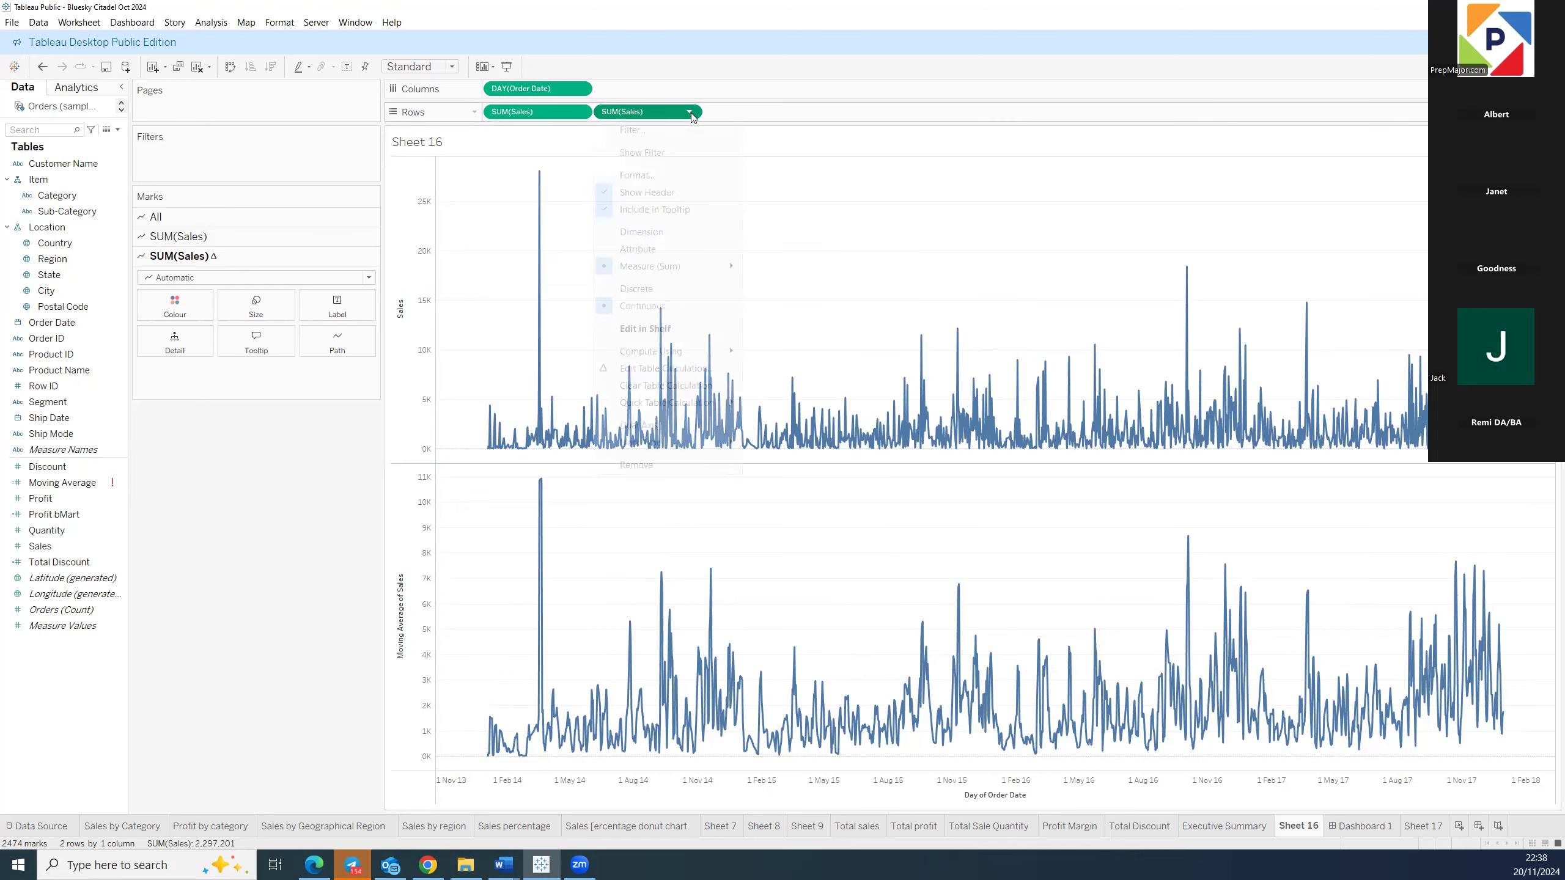
mouse_move(667, 407)
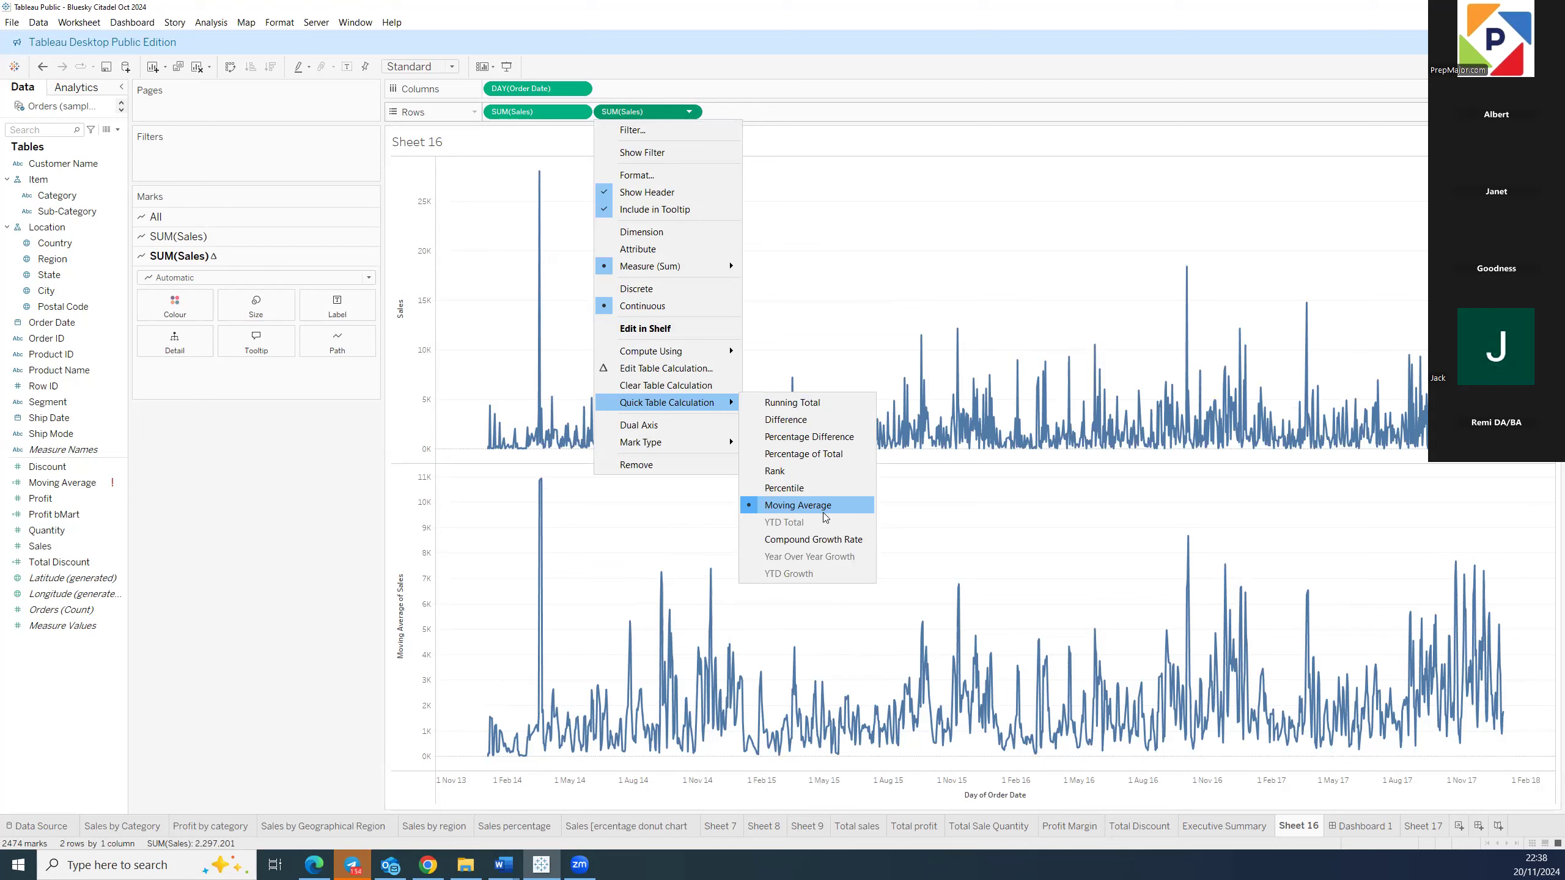
left_click(114, 483)
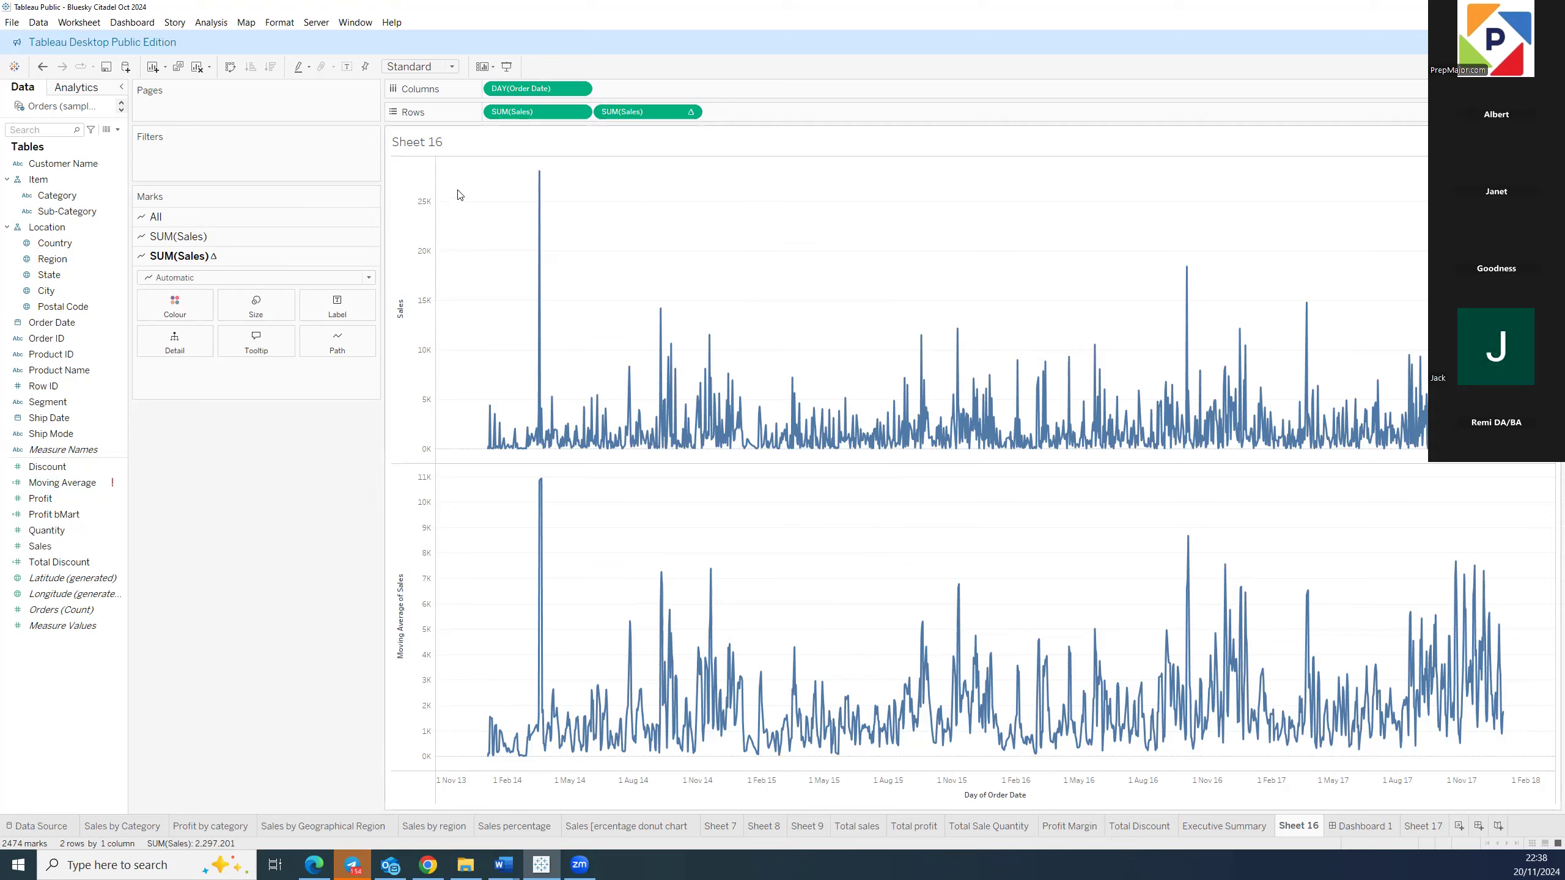
left_click(689, 113)
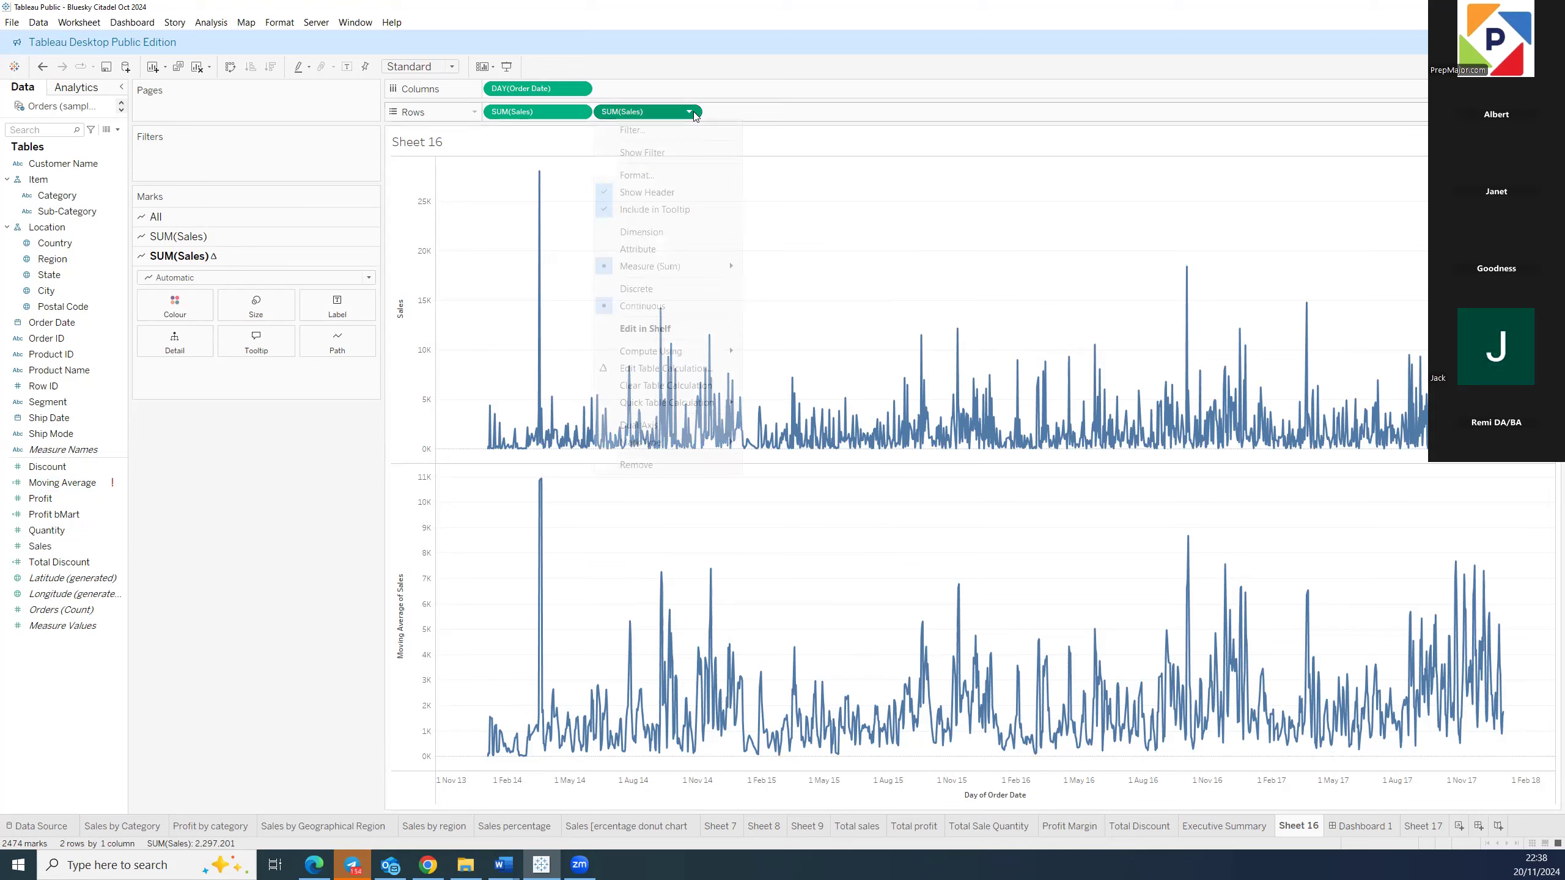
left_click(221, 513)
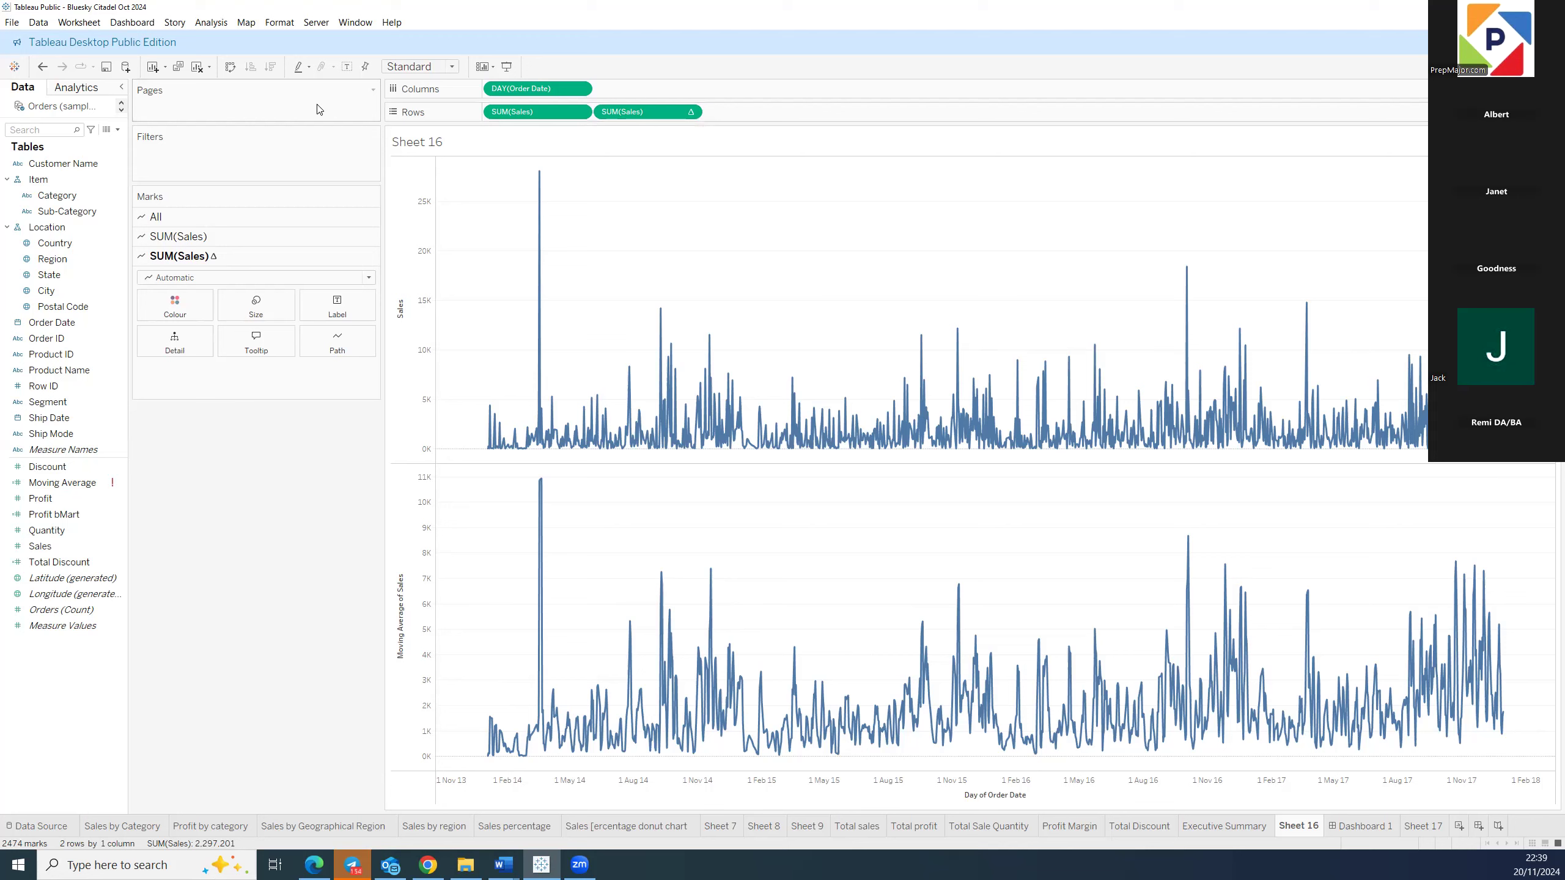
Start a new parameter named Previous N Days with its allowable values limited to a range.
left_click(46, 129)
left_click(117, 130)
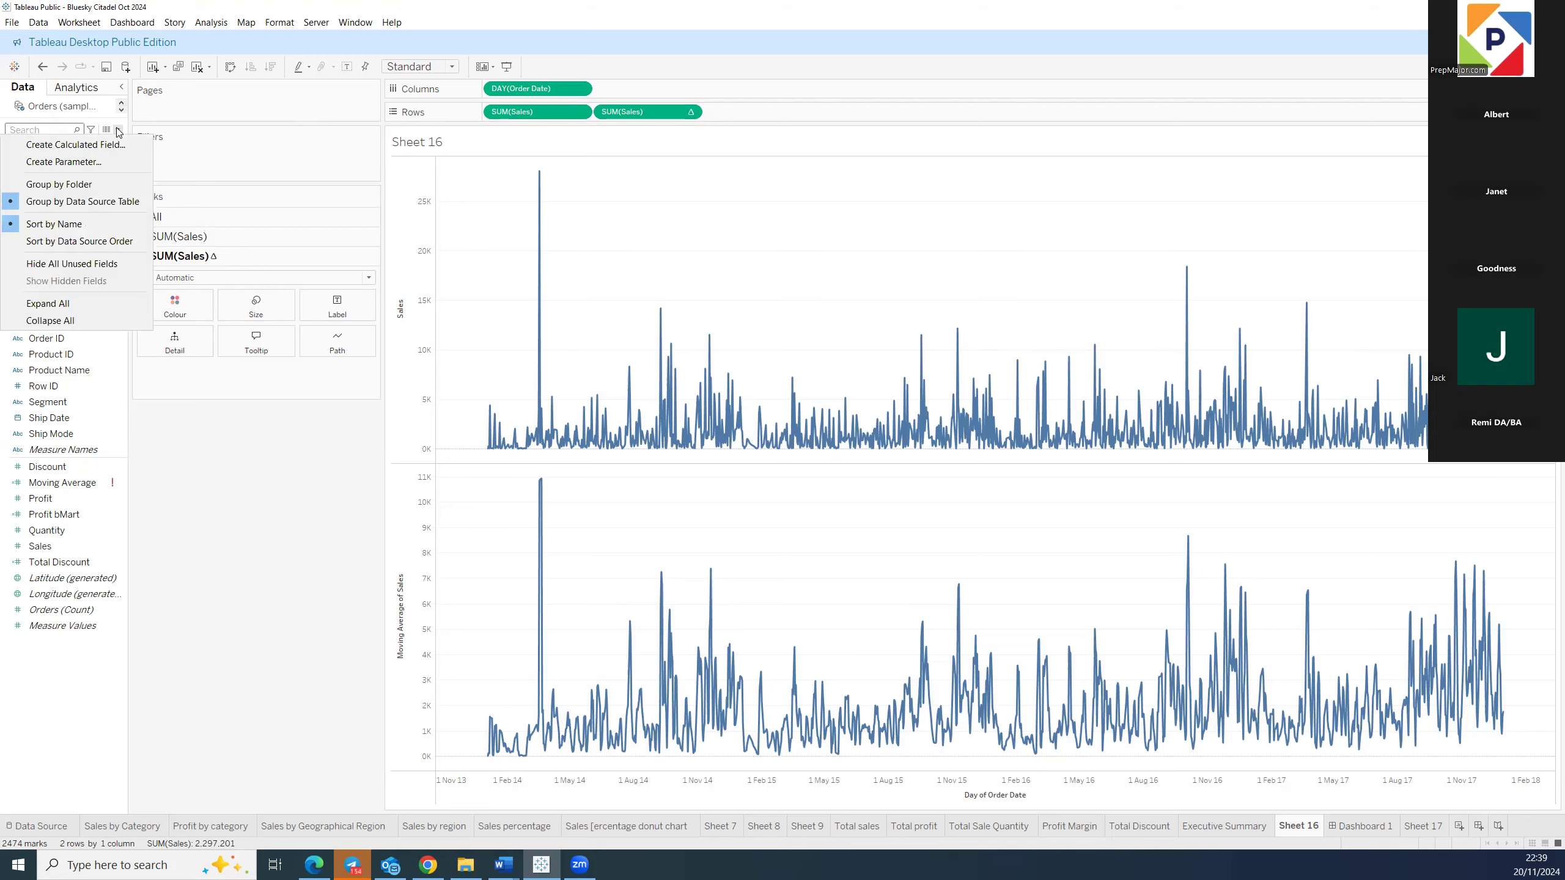
left_click(86, 163)
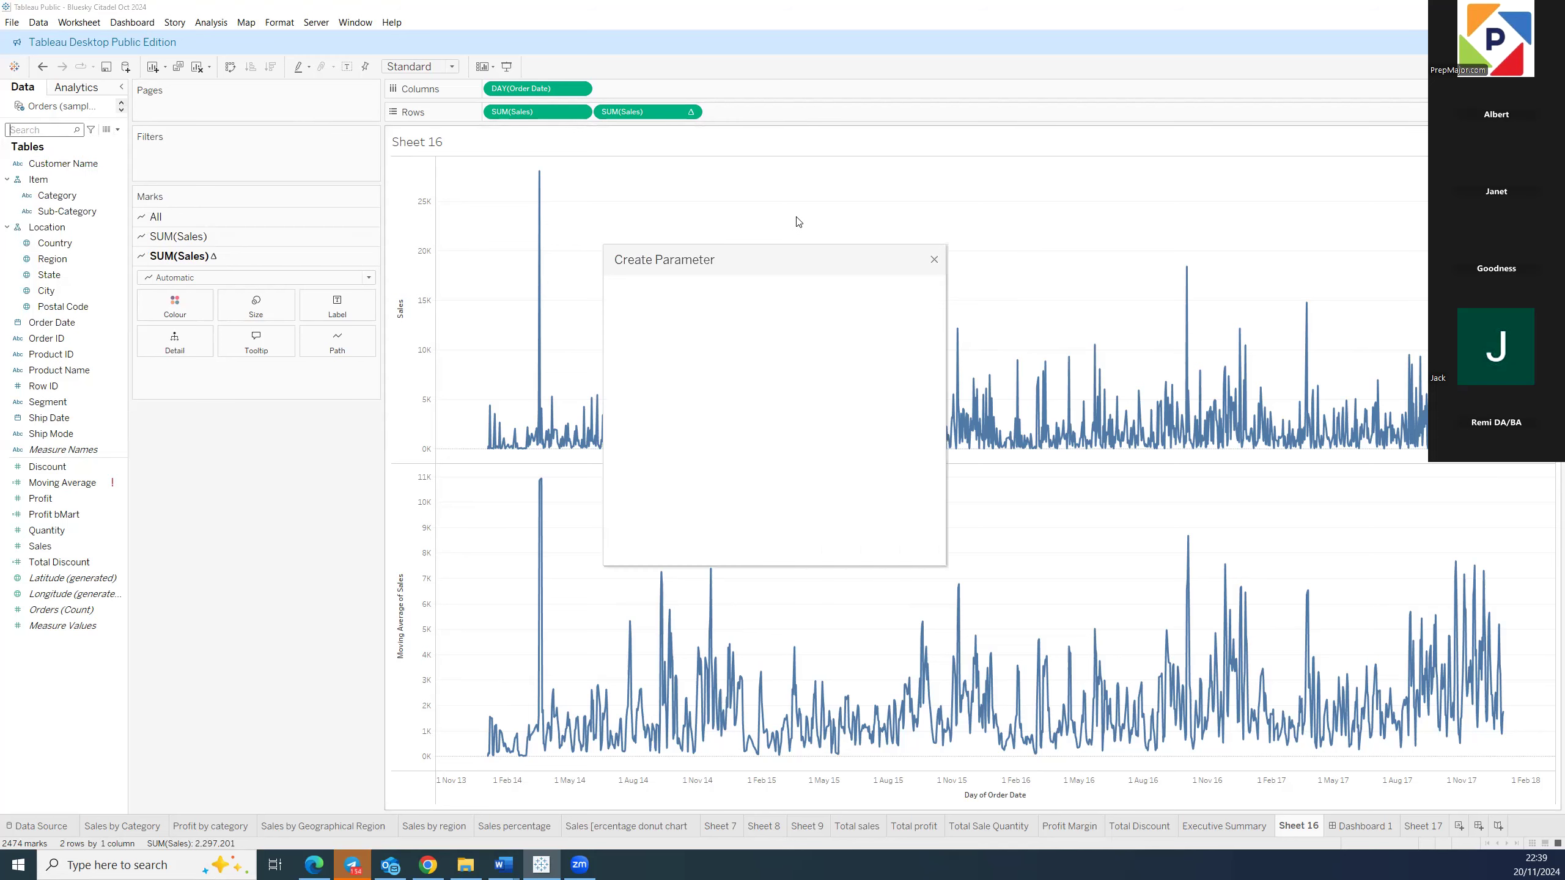
left_click(704, 476)
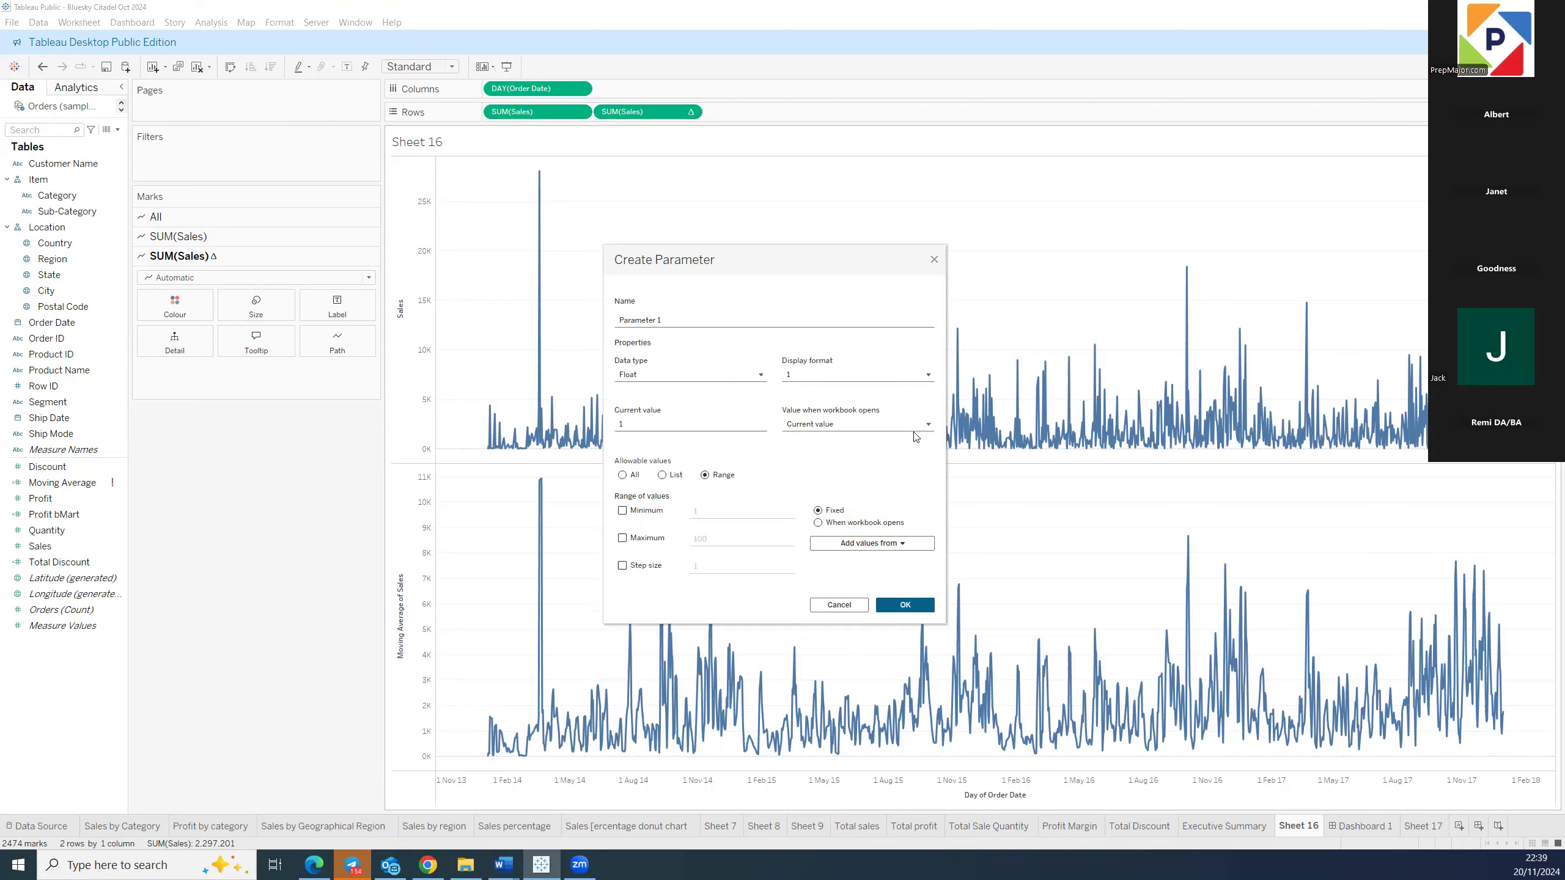
triple_click(698, 322)
key("BackSpace")
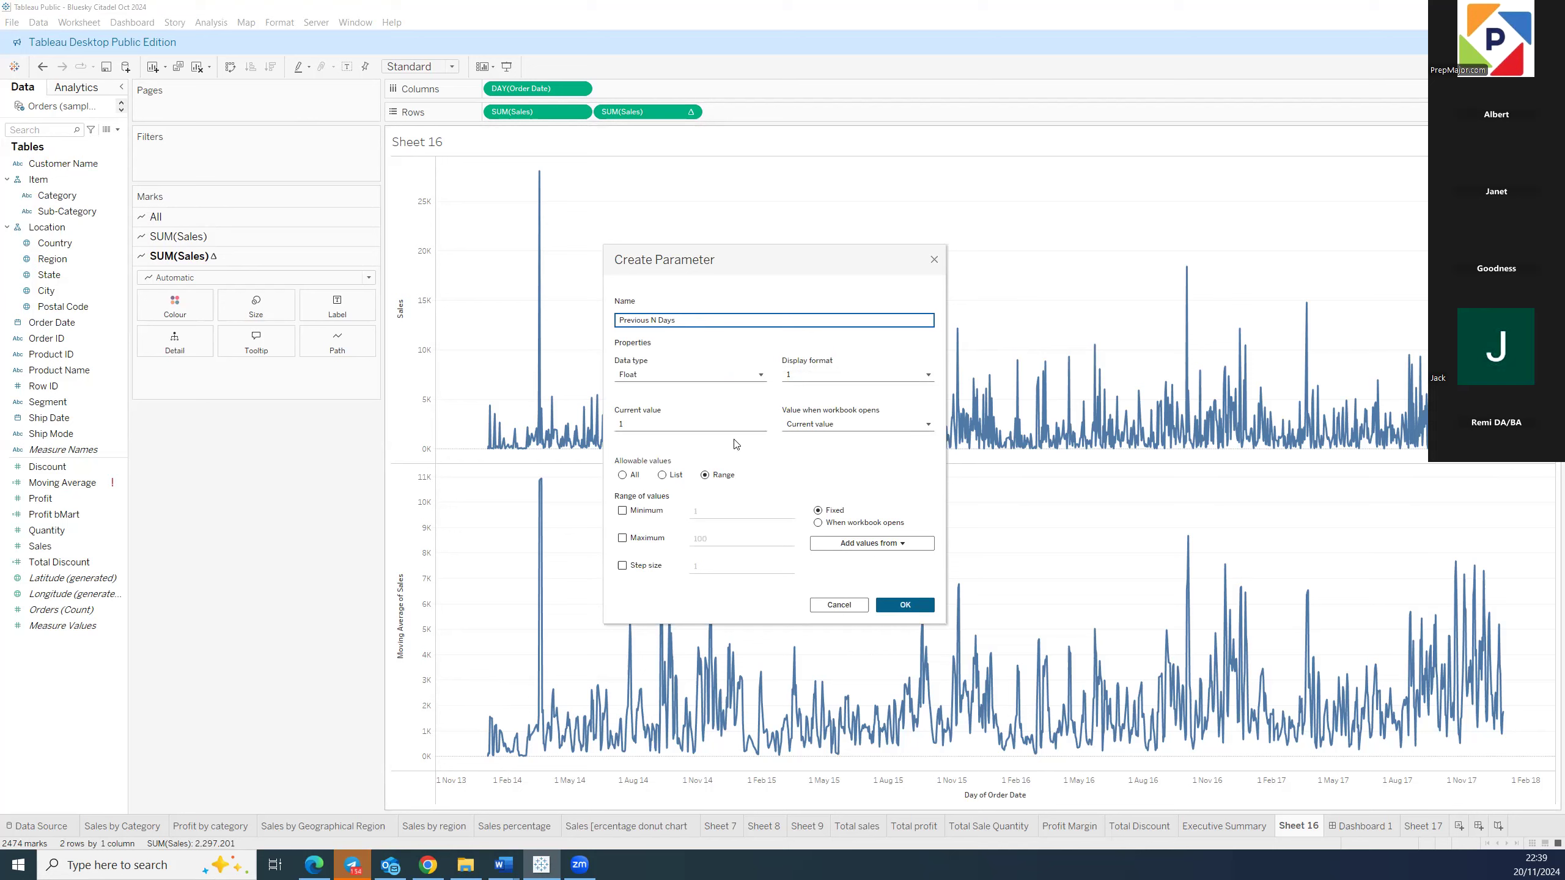
Make the parameter an integer with minimum 1, maximum 100 and step size 1, and create it.
left_click(763, 375)
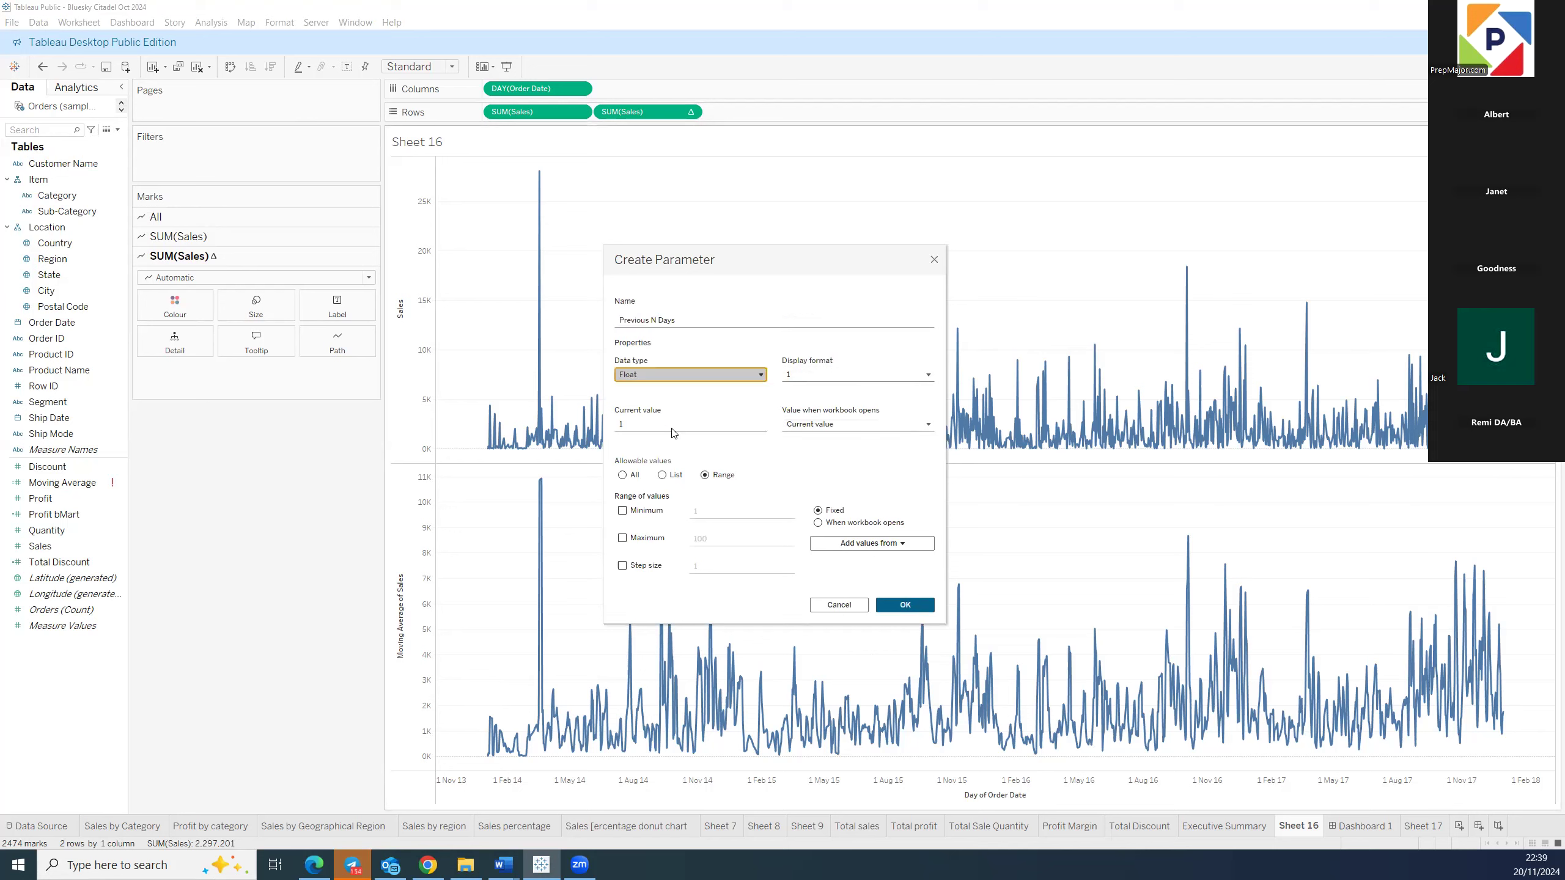
left_click(664, 408)
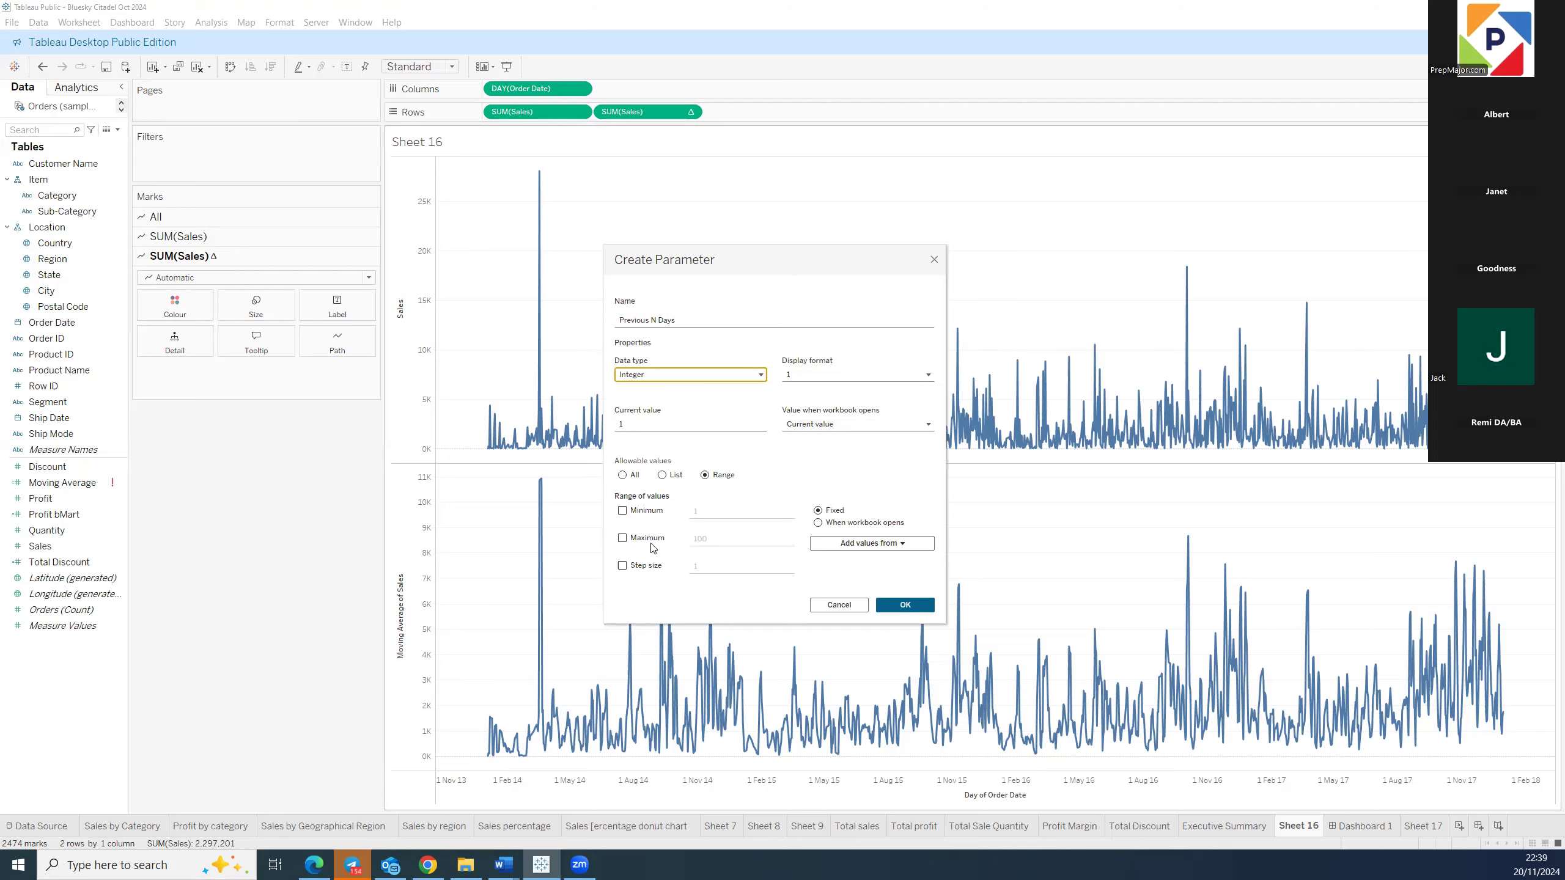
left_click(622, 538)
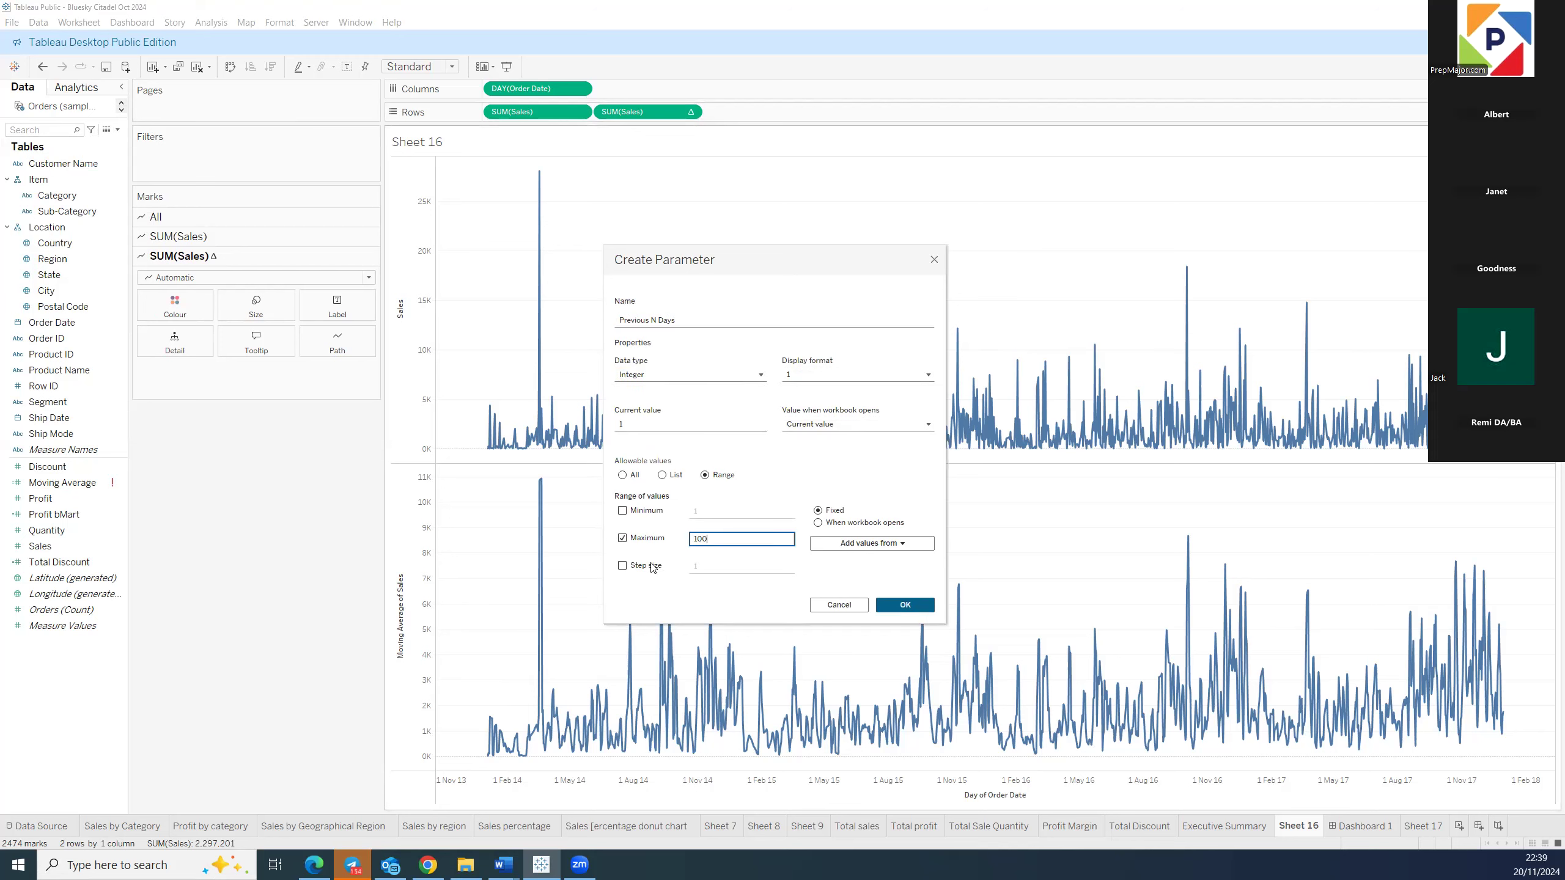
left_click(622, 565)
left_click(622, 511)
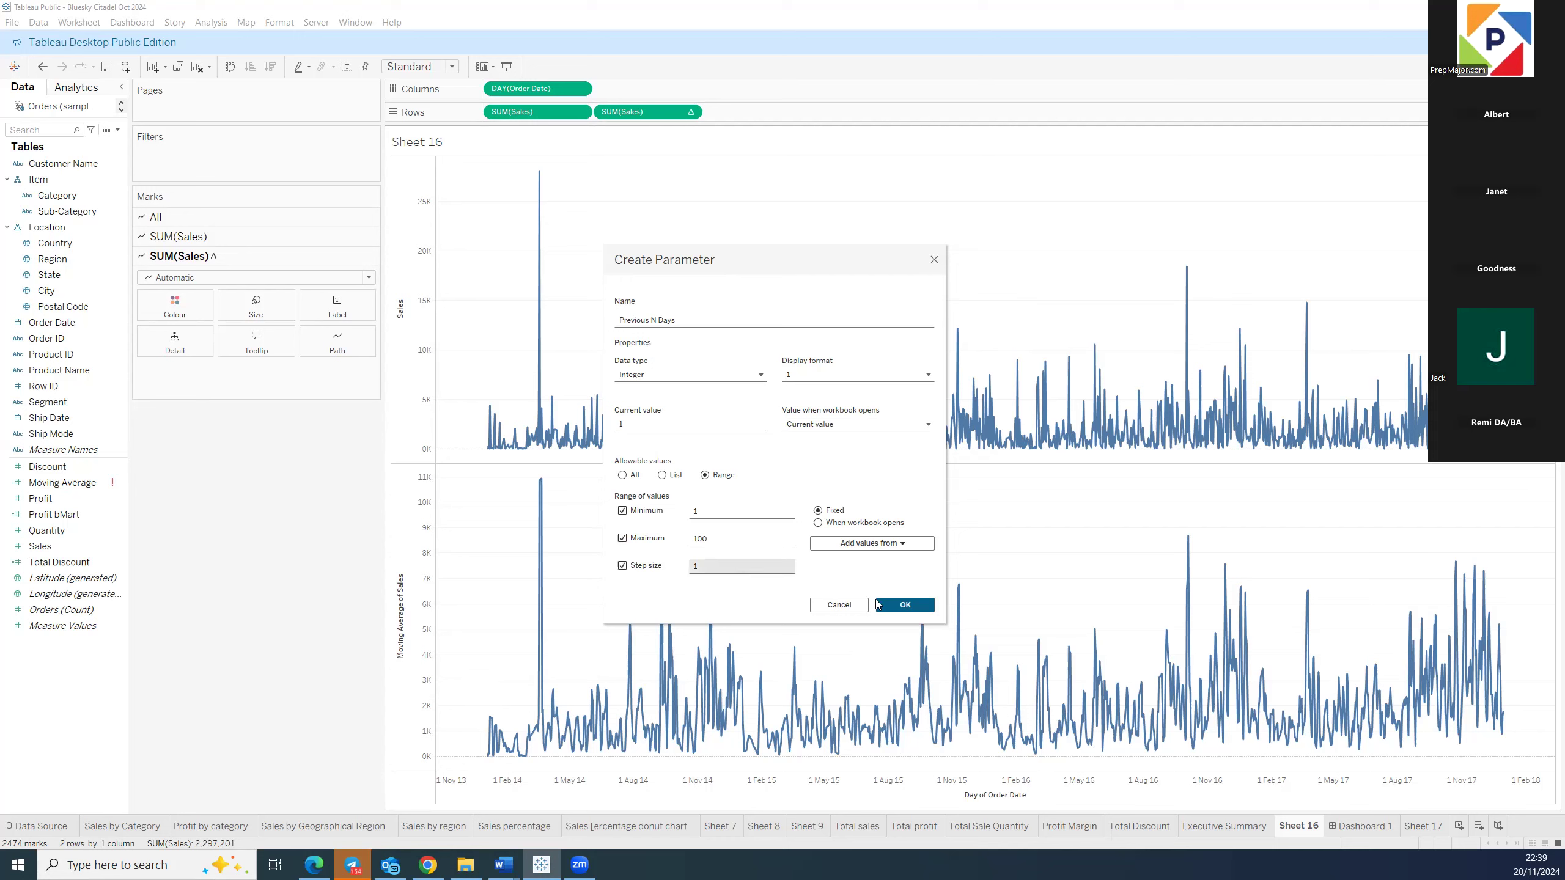
left_click(904, 604)
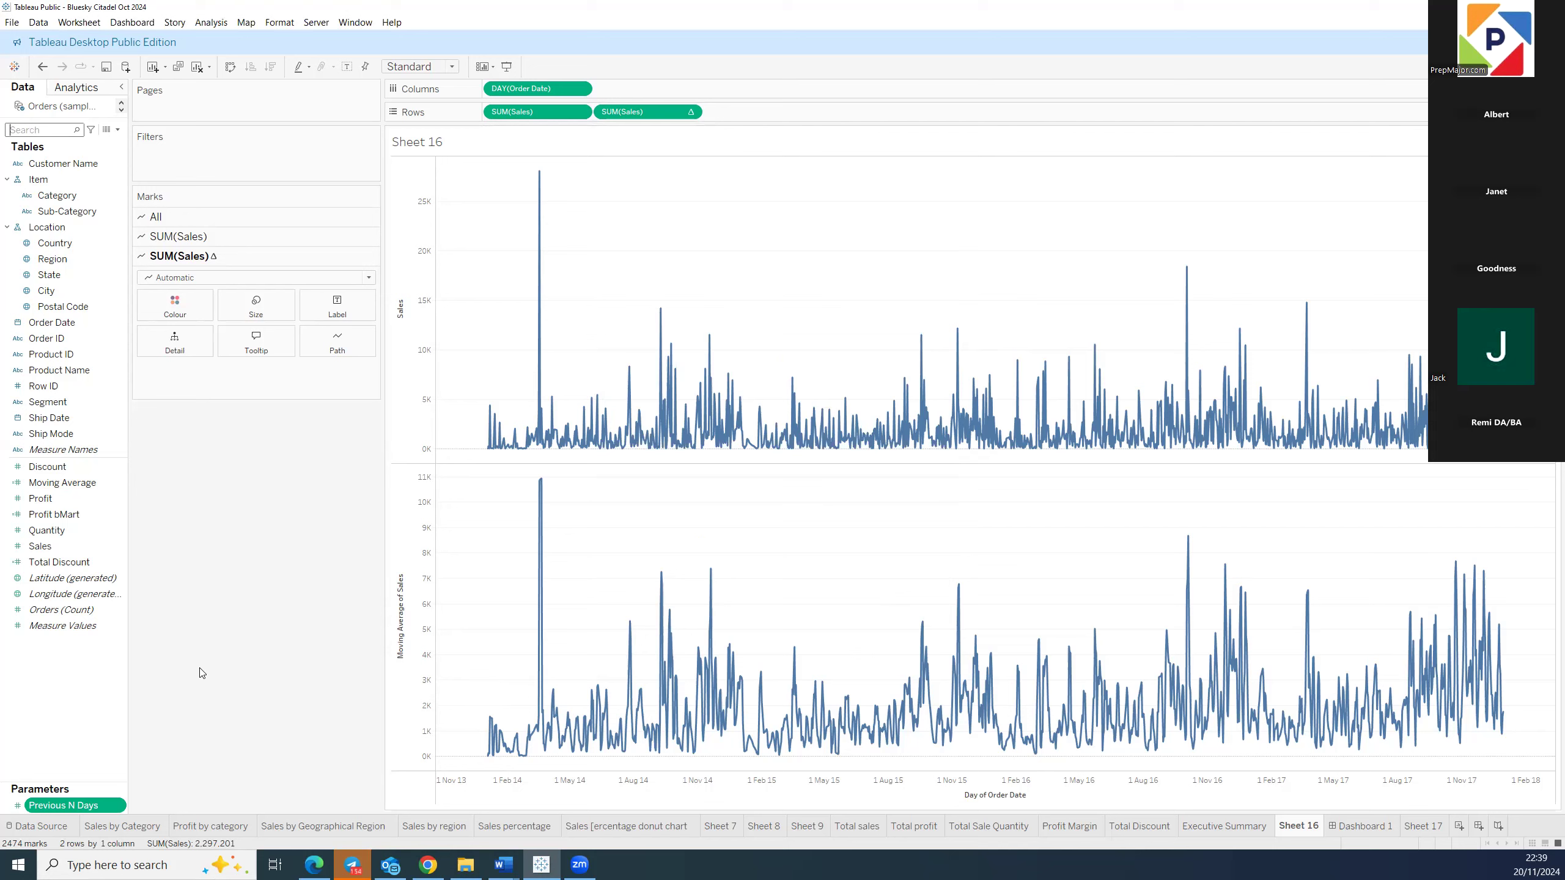
Replace the second SUM(Sales) table calculation on Rows with the Moving Average calculated field.
left_click(643, 112)
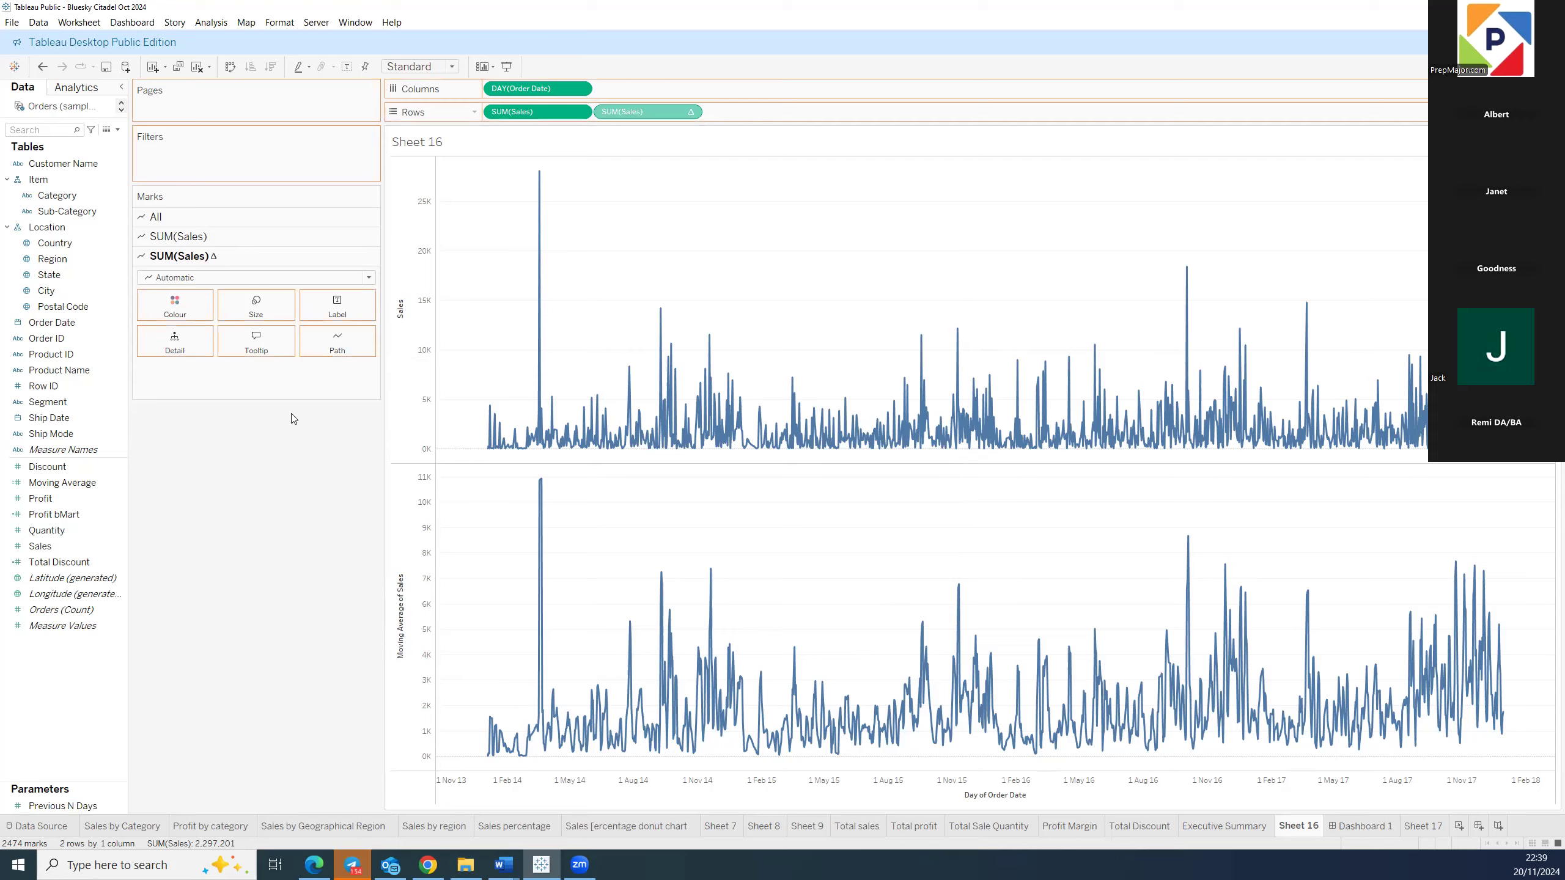
key("Delete")
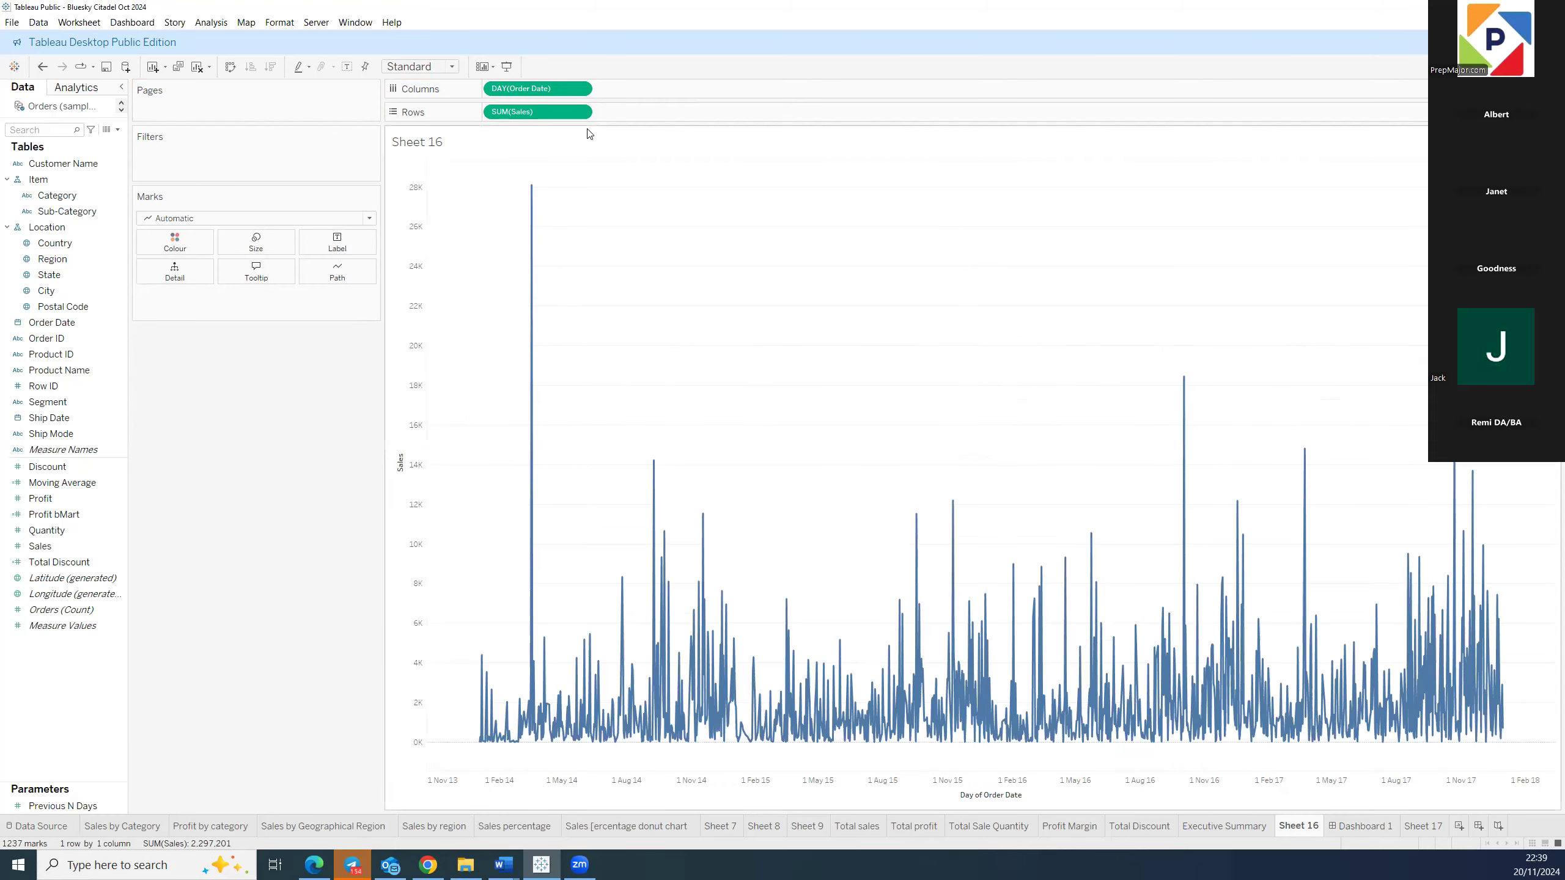
left_click(579, 113)
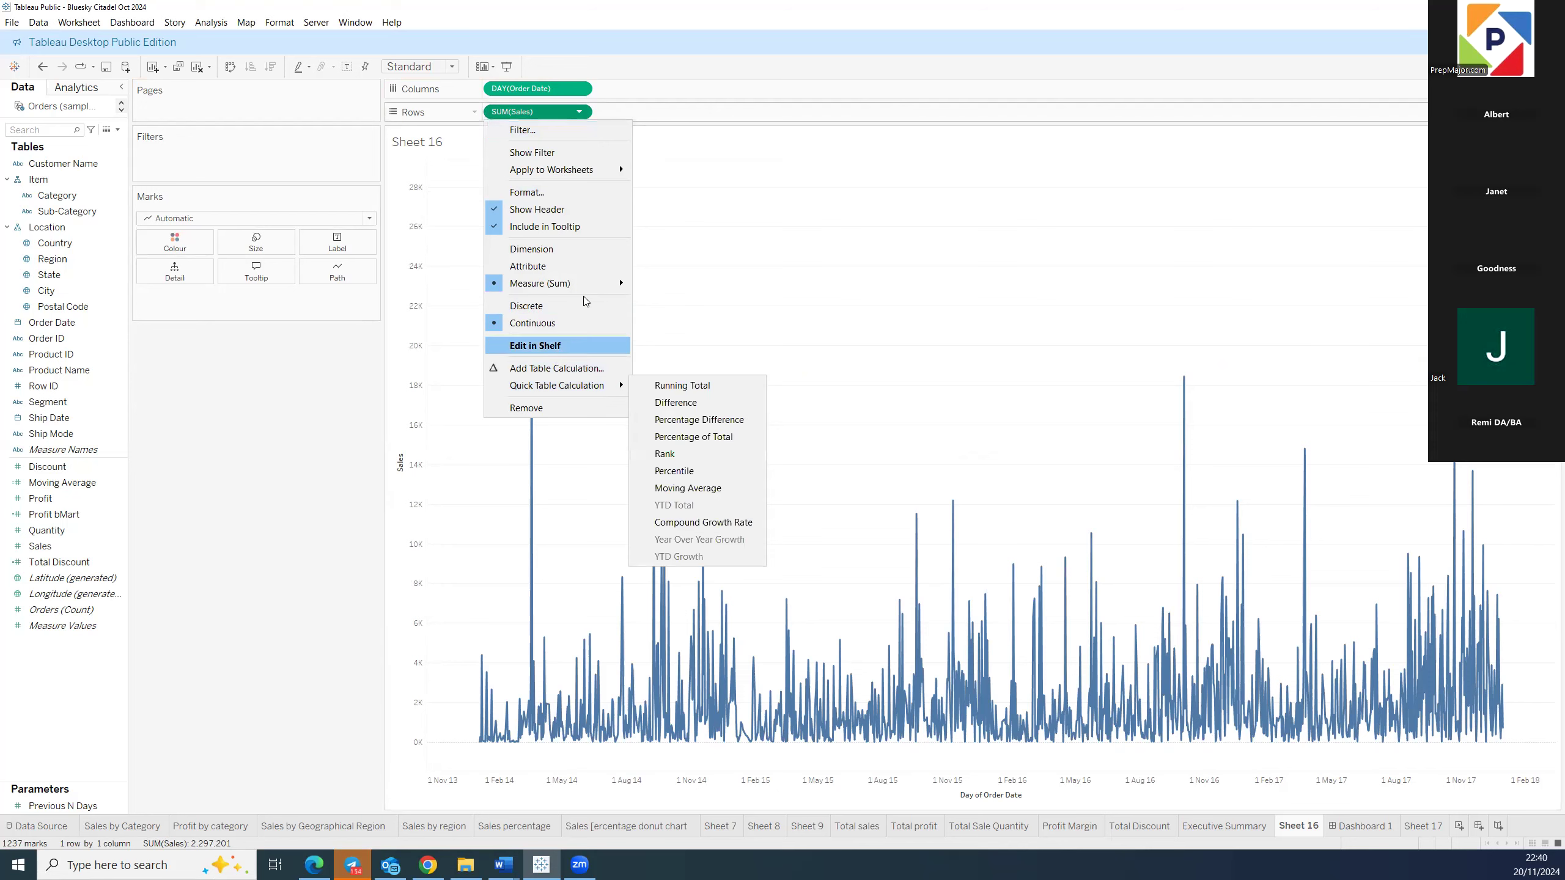
left_click(308, 474)
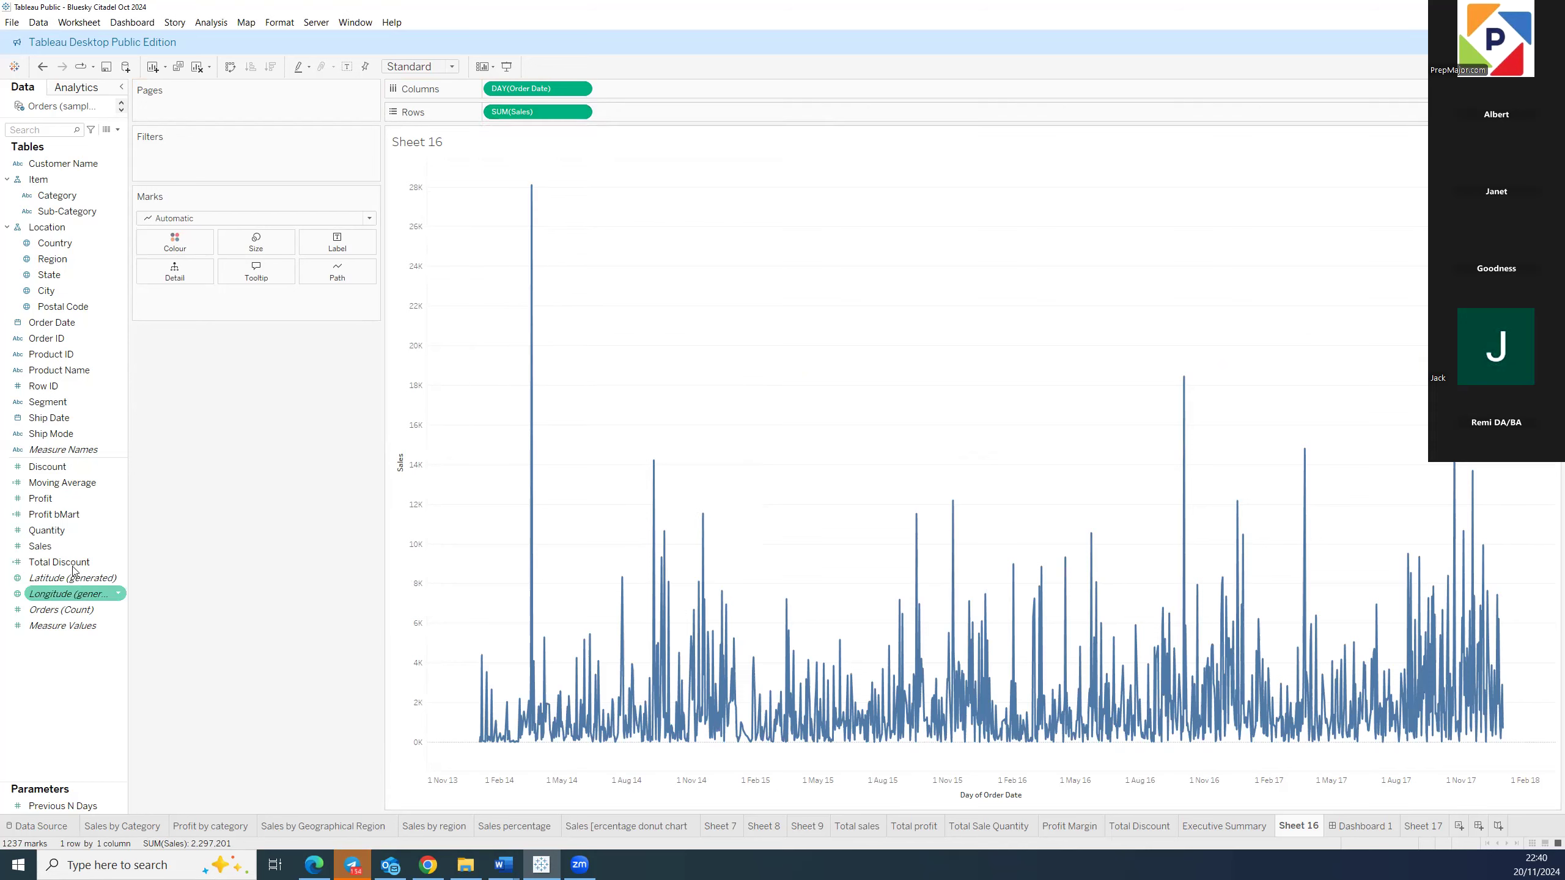
left_click_drag(62, 482, 639, 115)
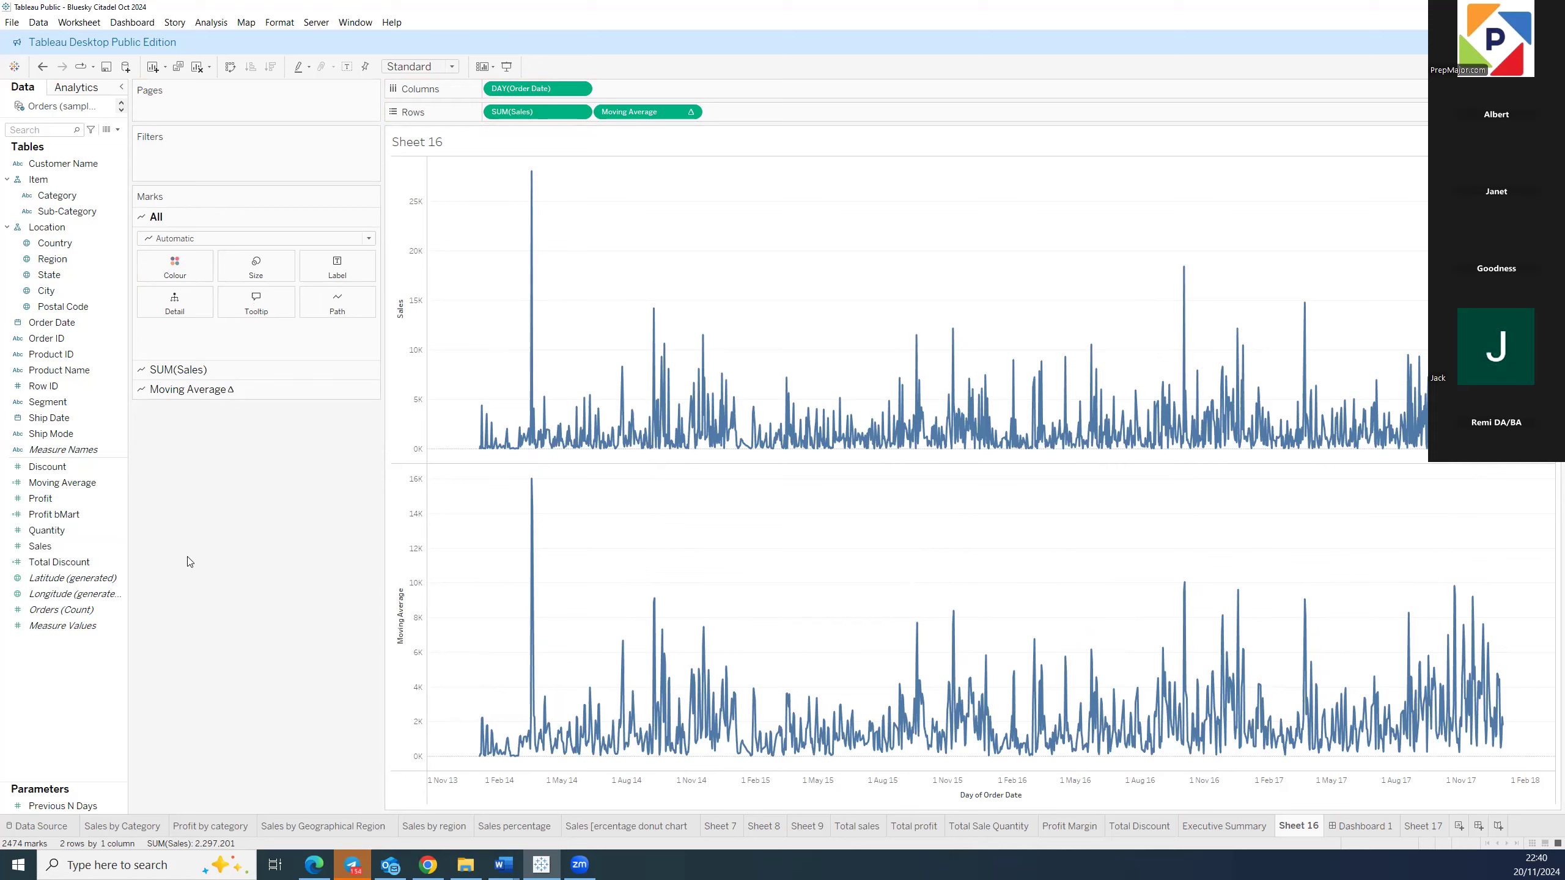
Show the Previous N Days parameter control on the sheet and increase its value by one step.
right_click(113, 806)
left_click(201, 607)
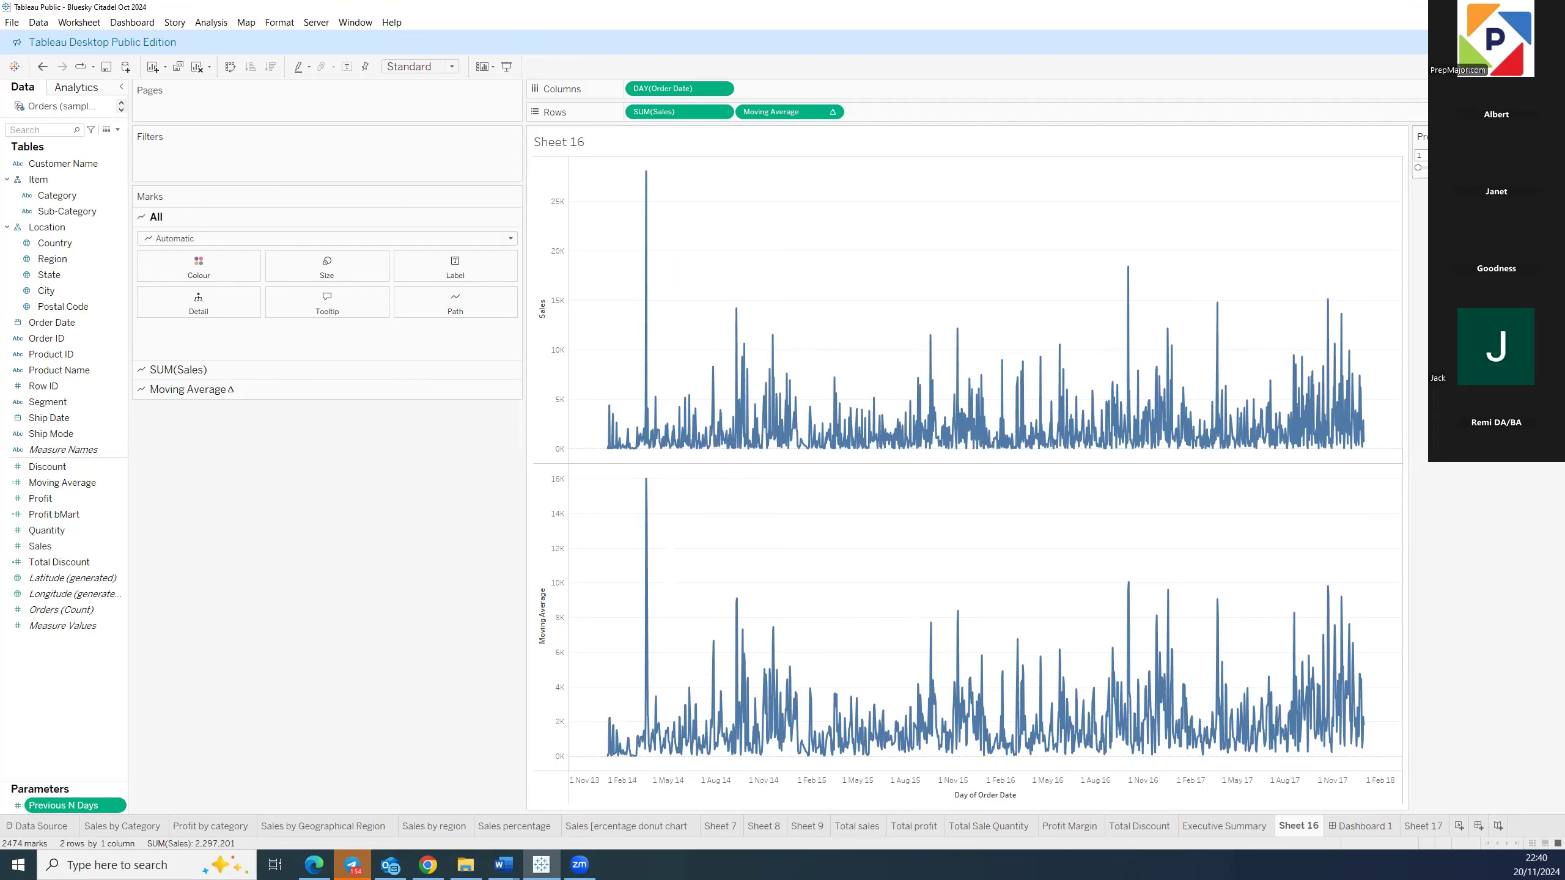
left_click(1420, 169)
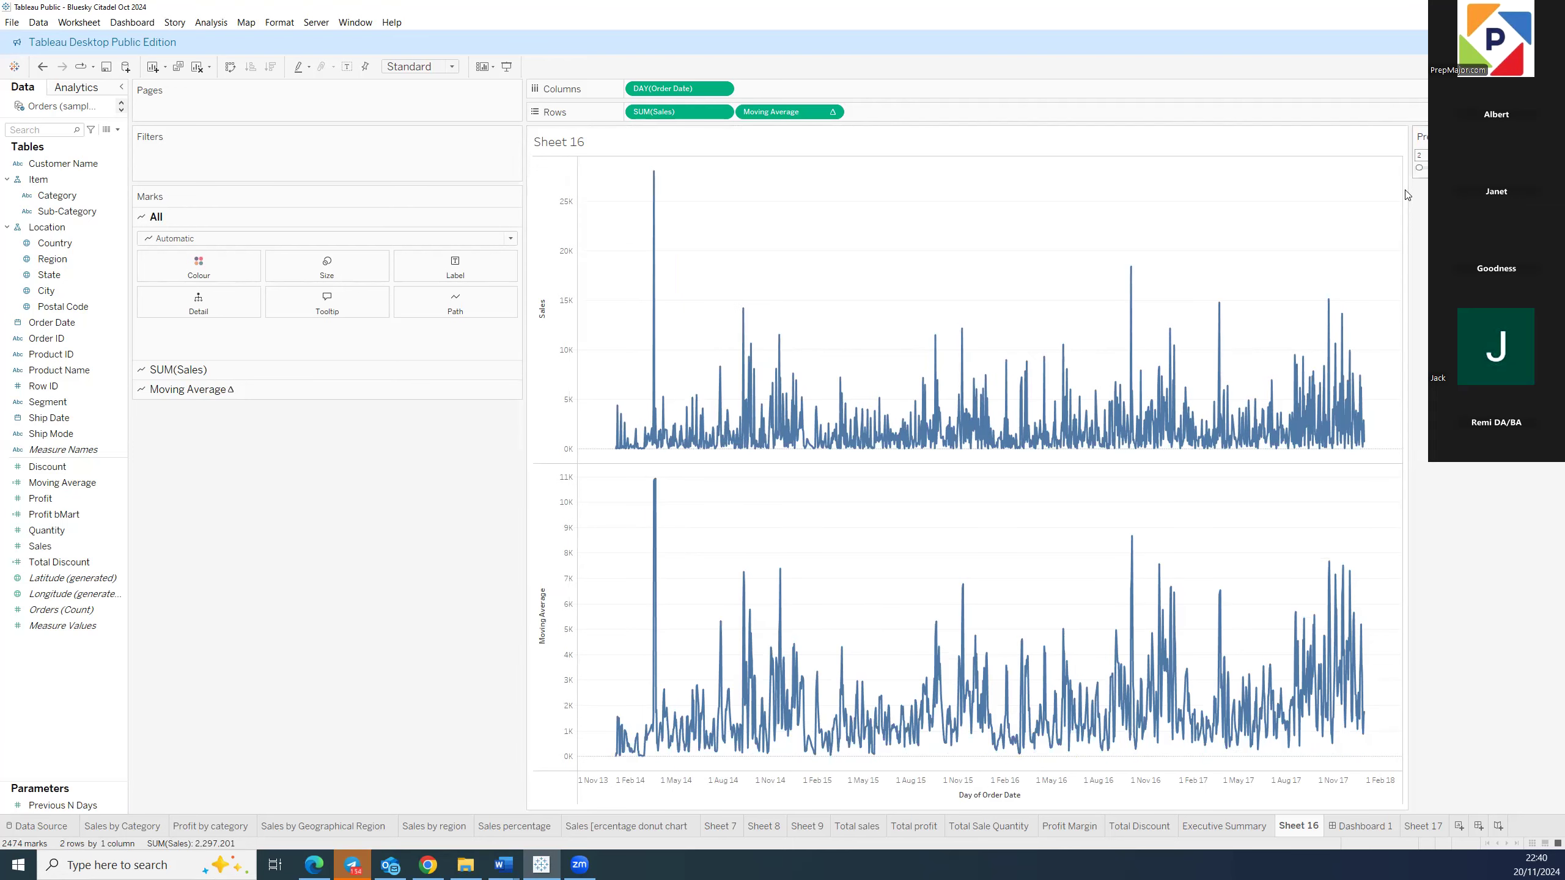
Review the Moving Average field's formula without changing it, and raise the Previous N Days value with its slider.
left_click(832, 112)
left_click(245, 546)
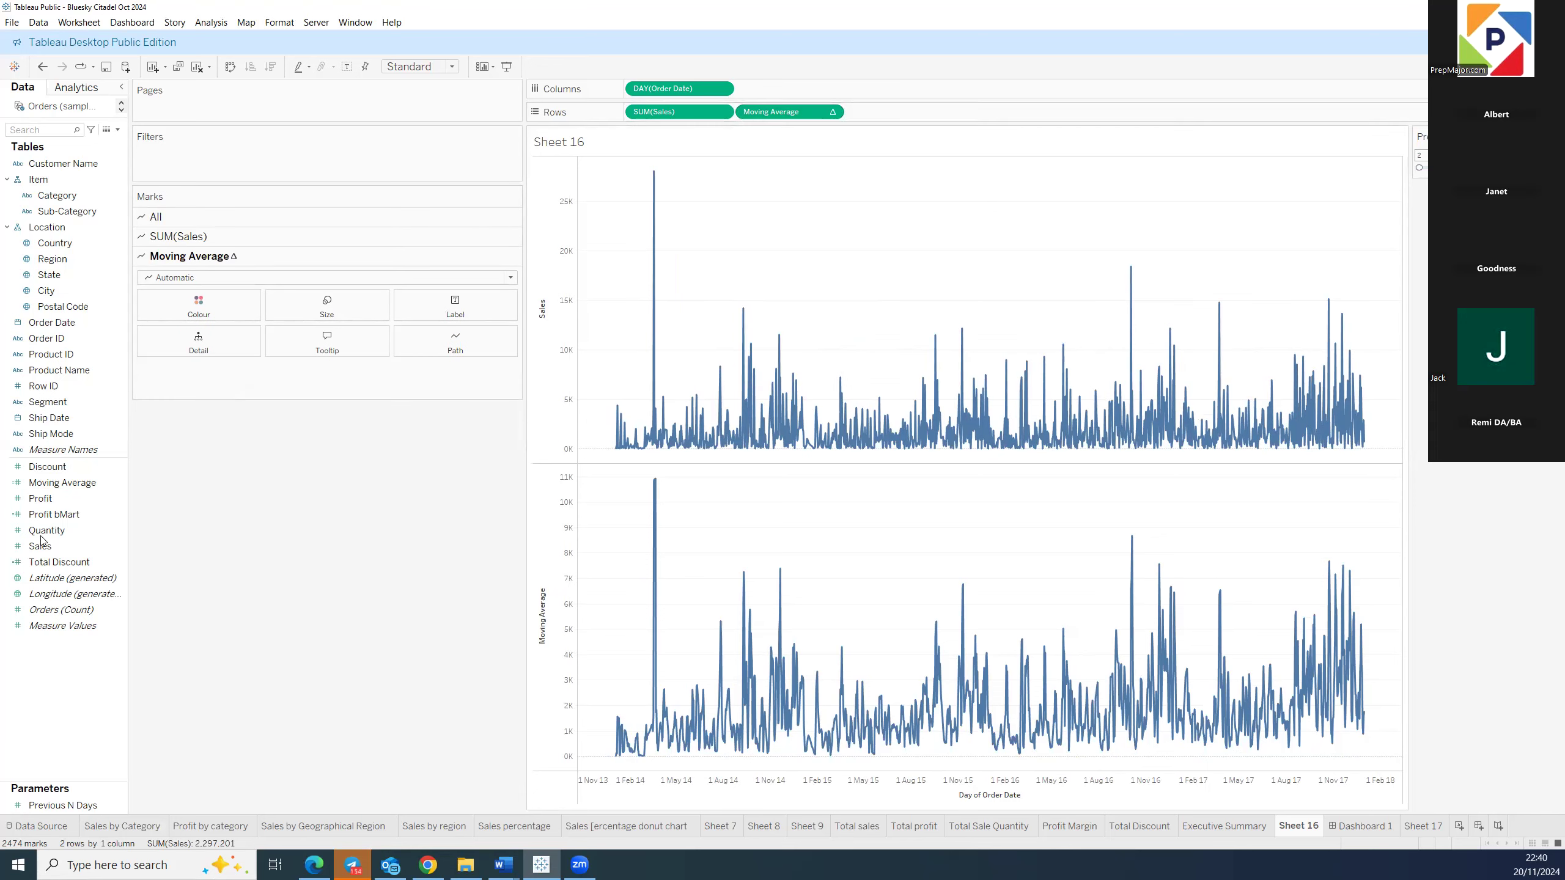
left_click(119, 483)
left_click(165, 568)
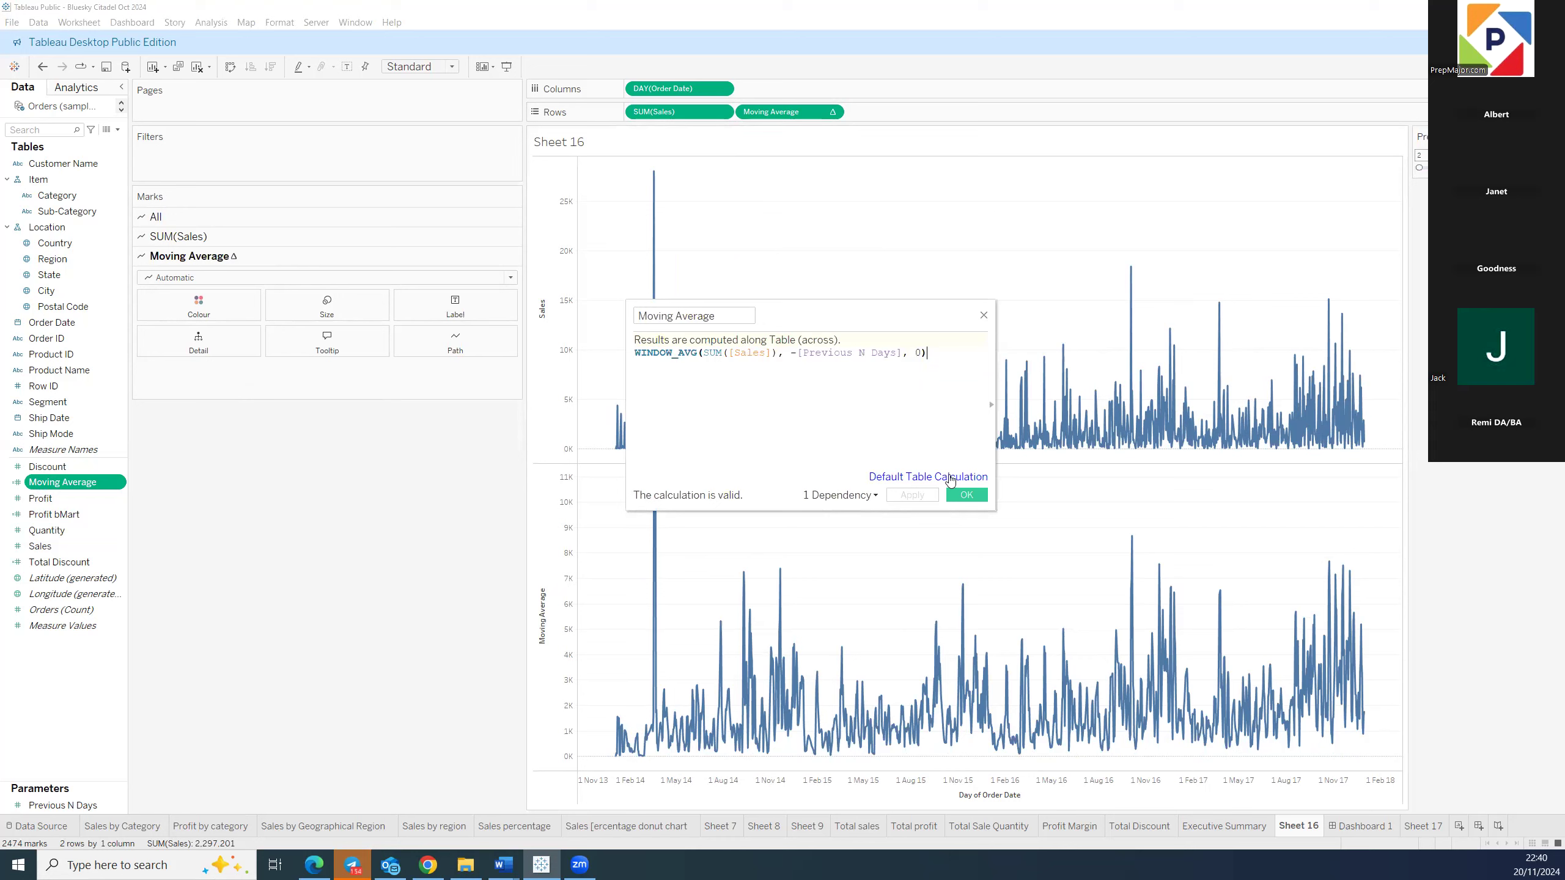
left_click(960, 496)
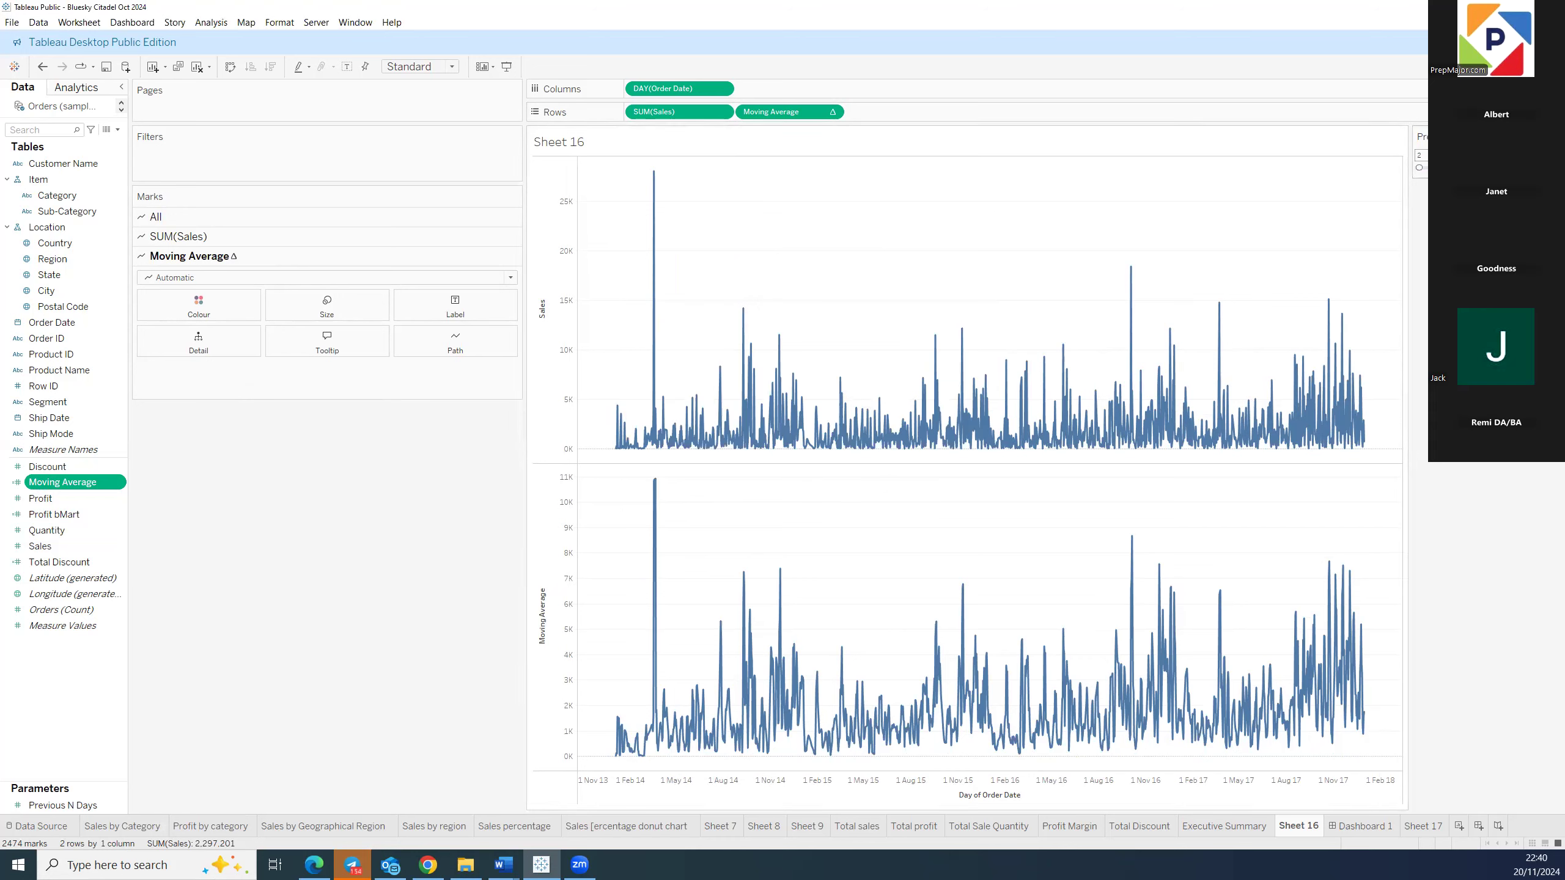
left_click_drag(1419, 168, 1530, 169)
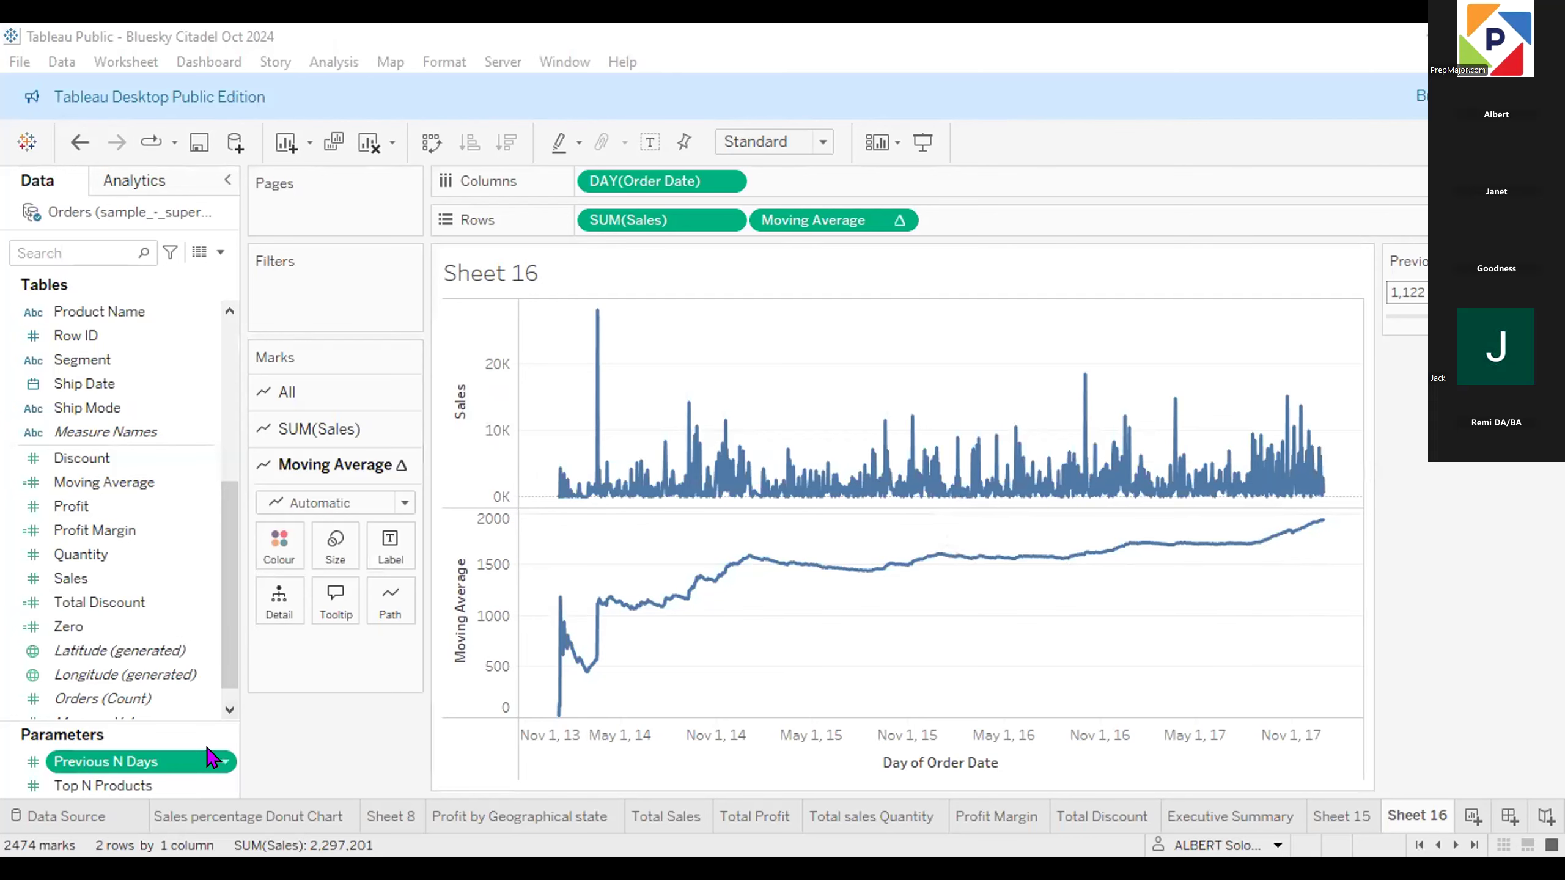
Inspect the data type and range settings of the Previous N Days parameter in the other workbook.
left_click(228, 768)
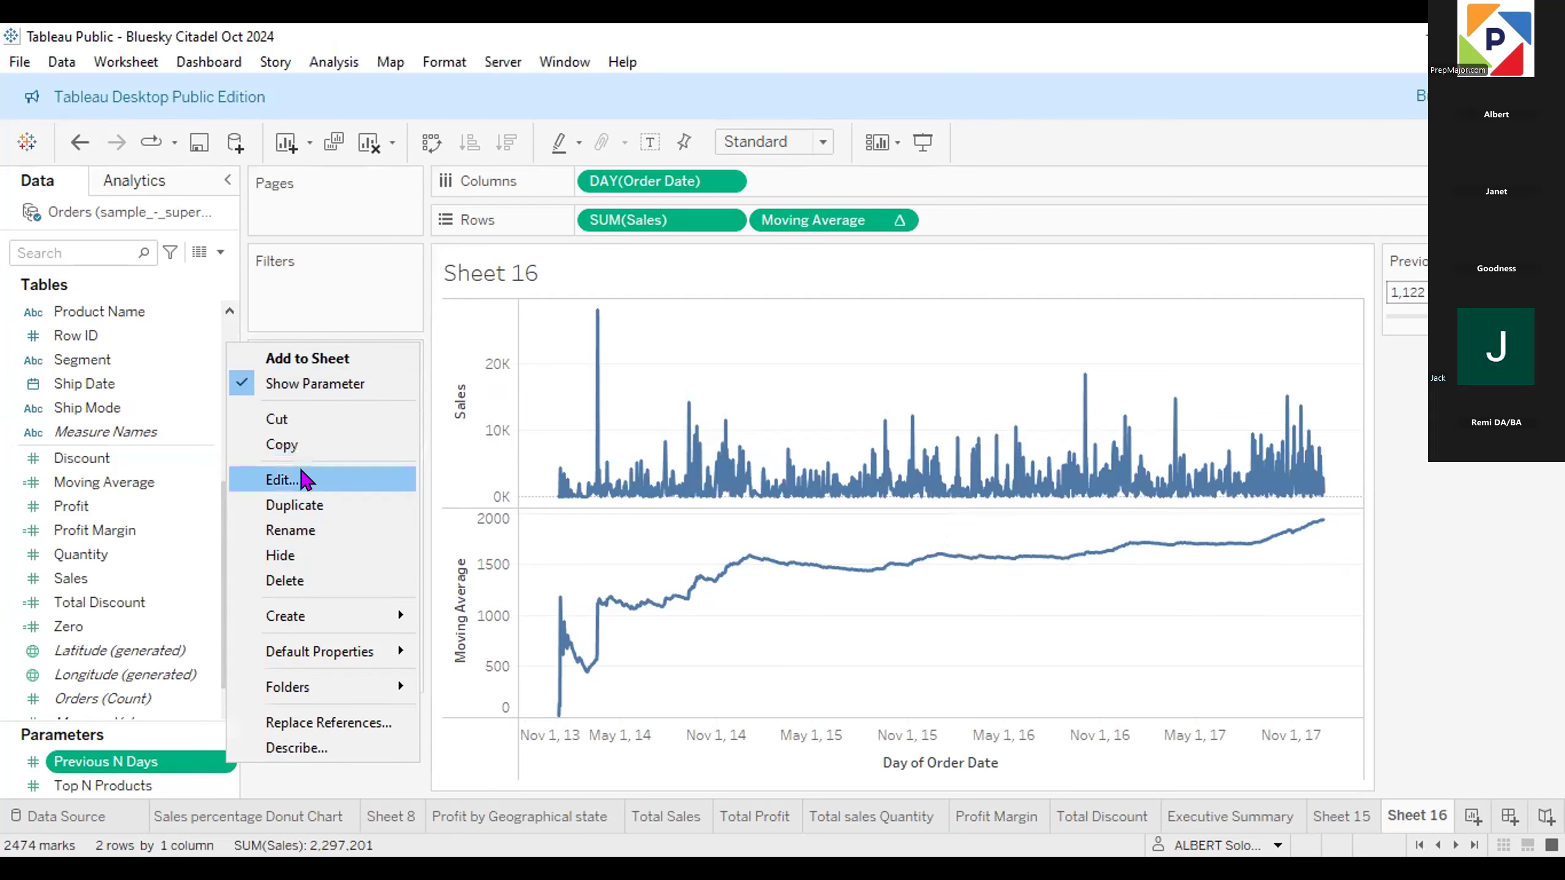
left_click(303, 480)
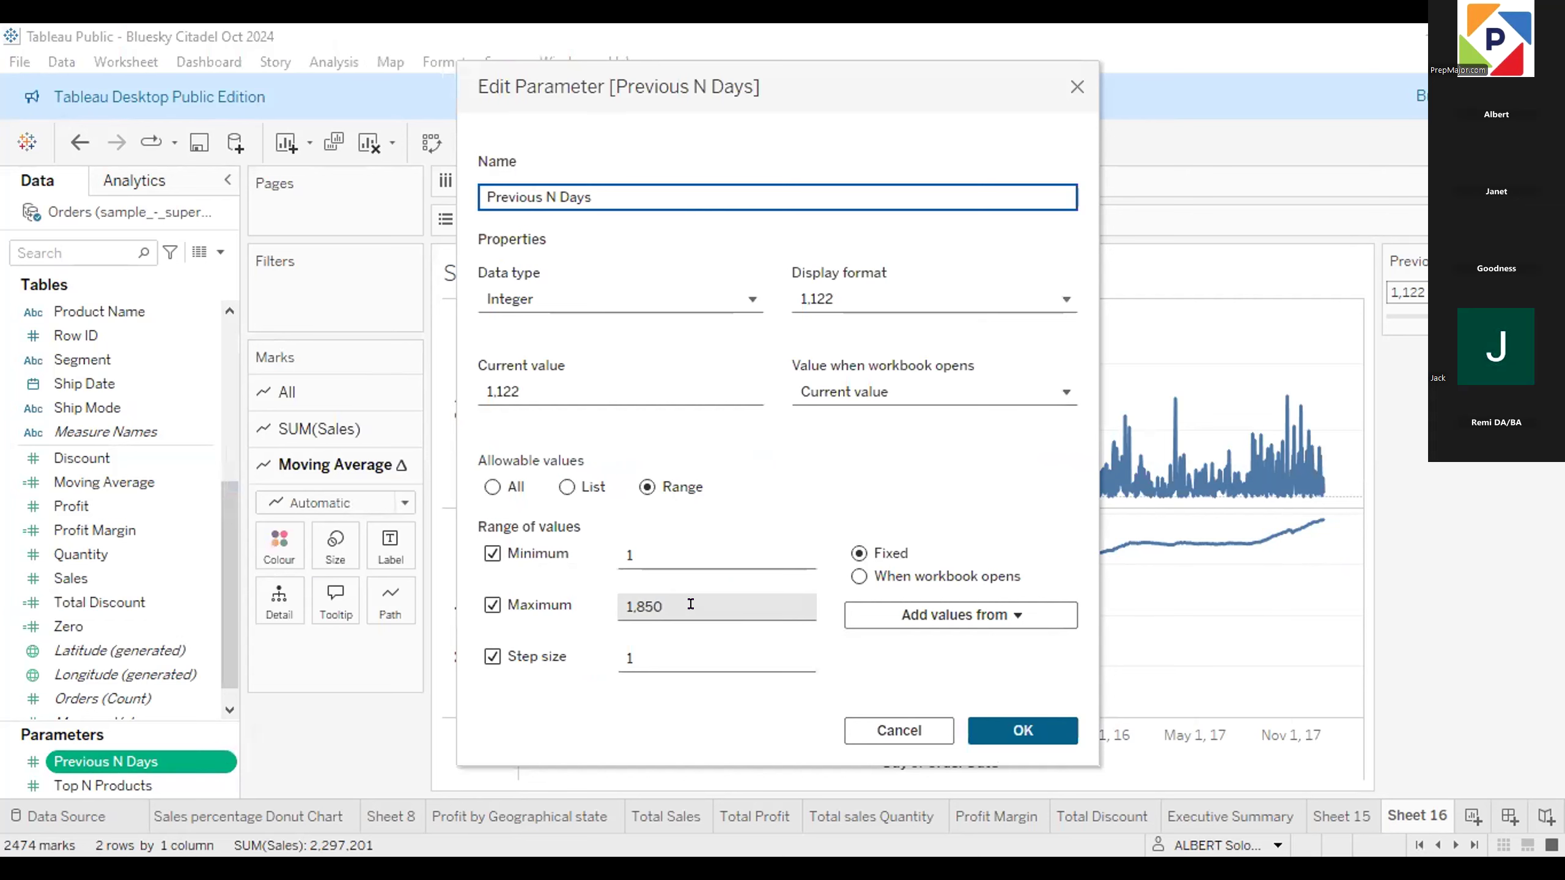
left_click(1010, 727)
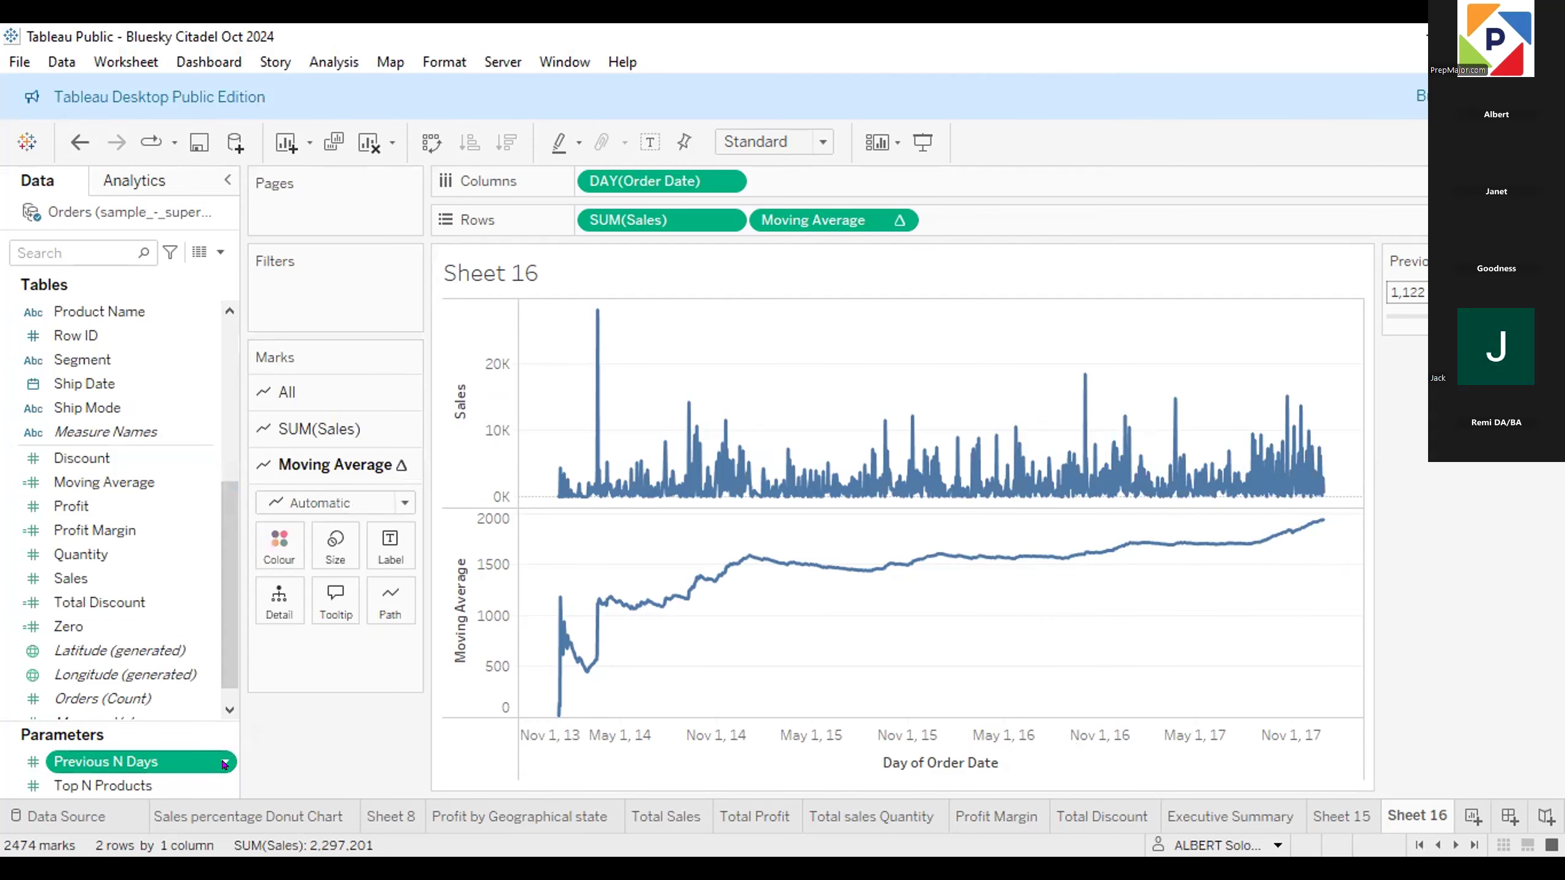
left_click(225, 764)
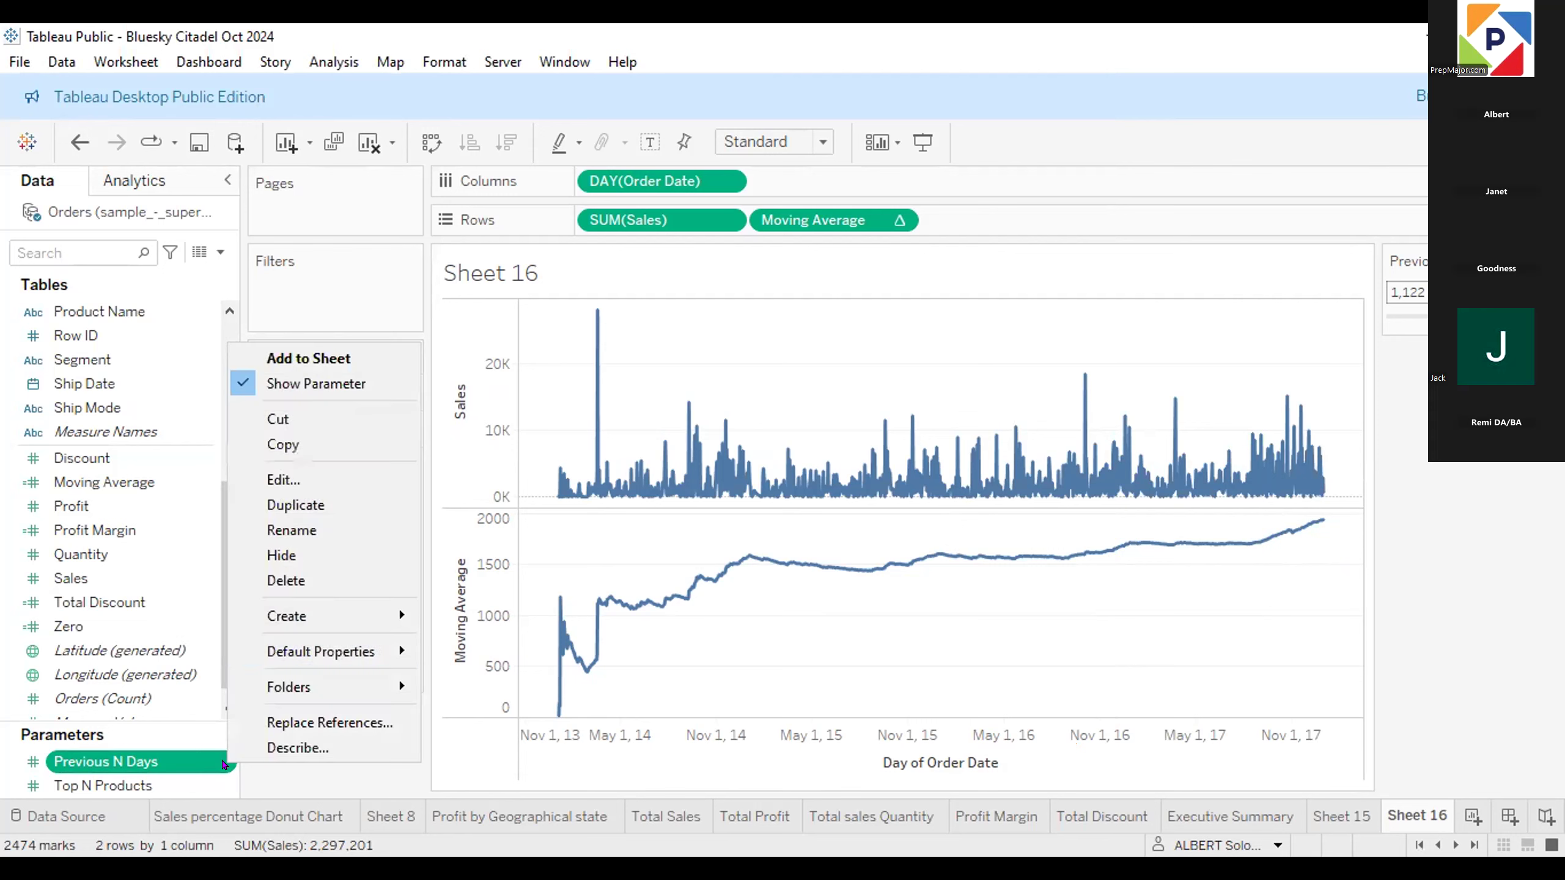
left_click(297, 470)
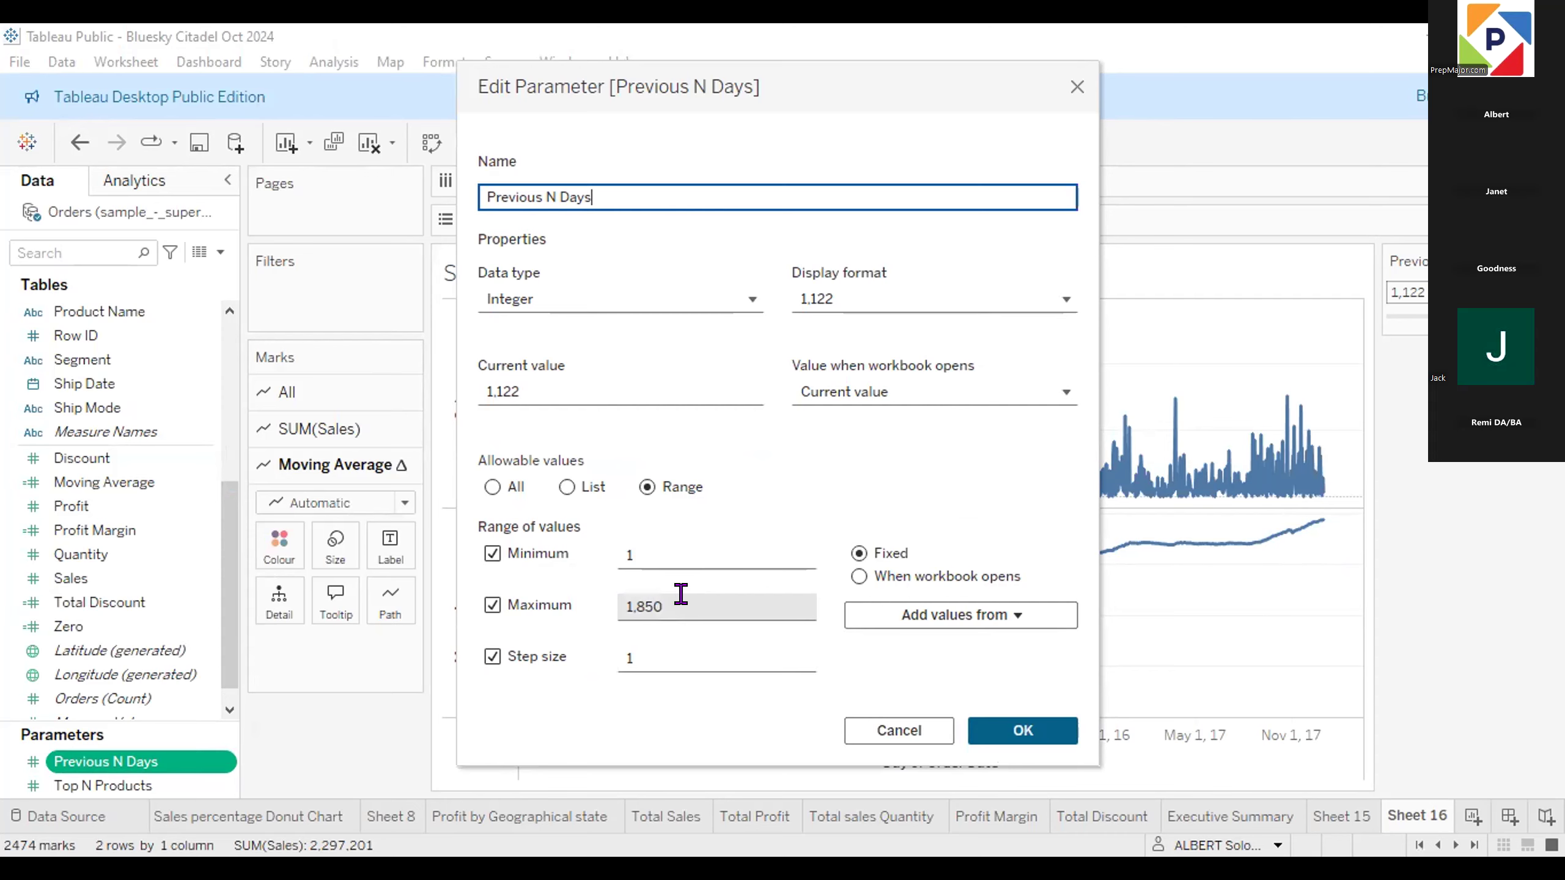
left_click(1034, 725)
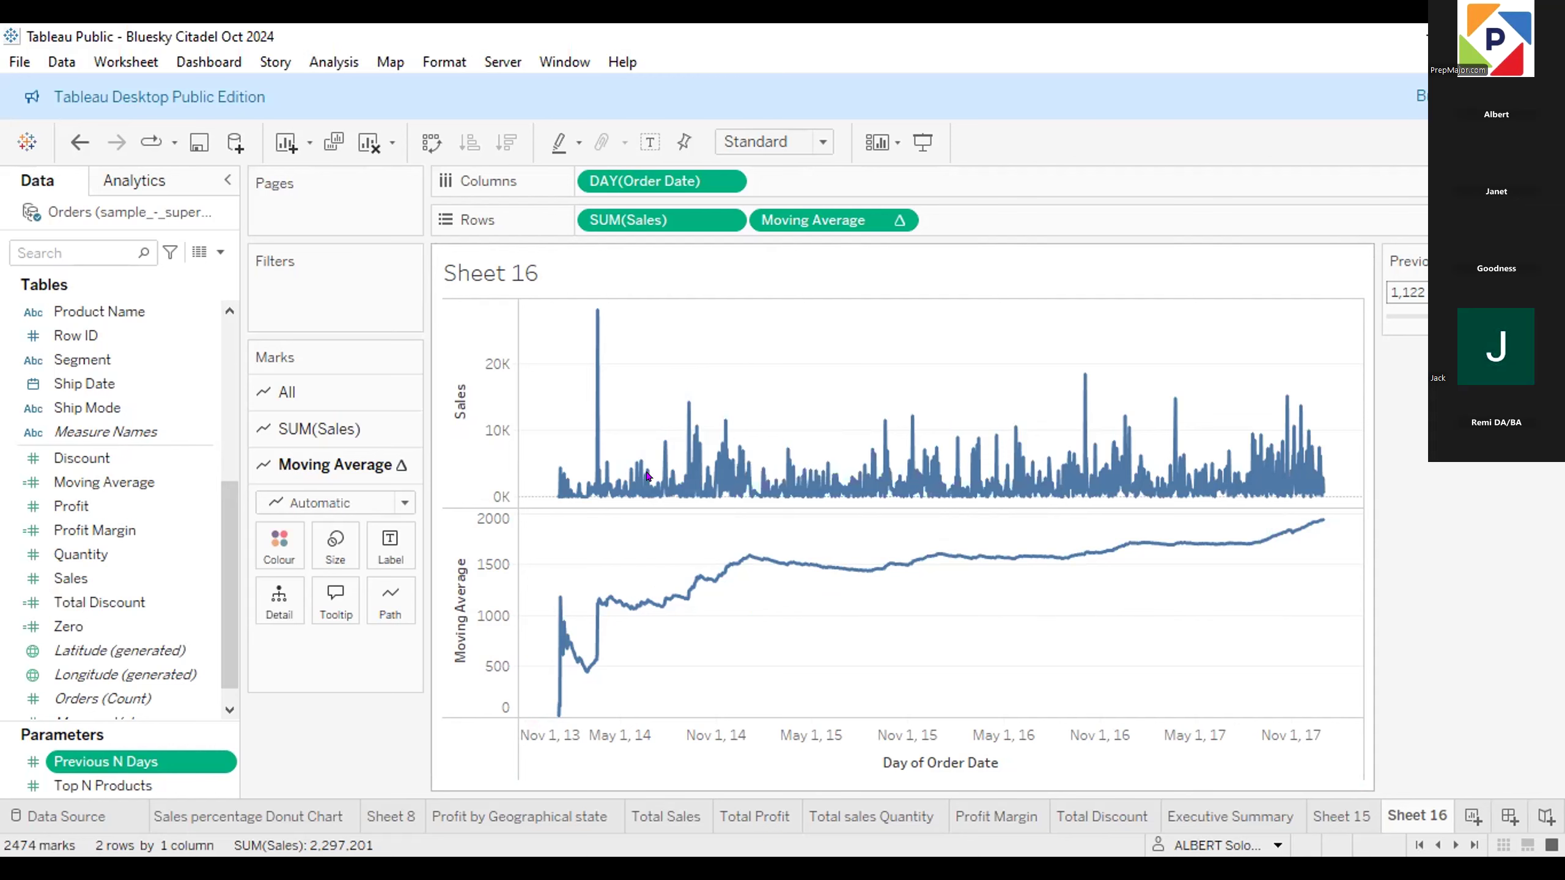
Try Moving Average on a dual axis with SUM(Sales), and undo the change.
left_click(896, 220)
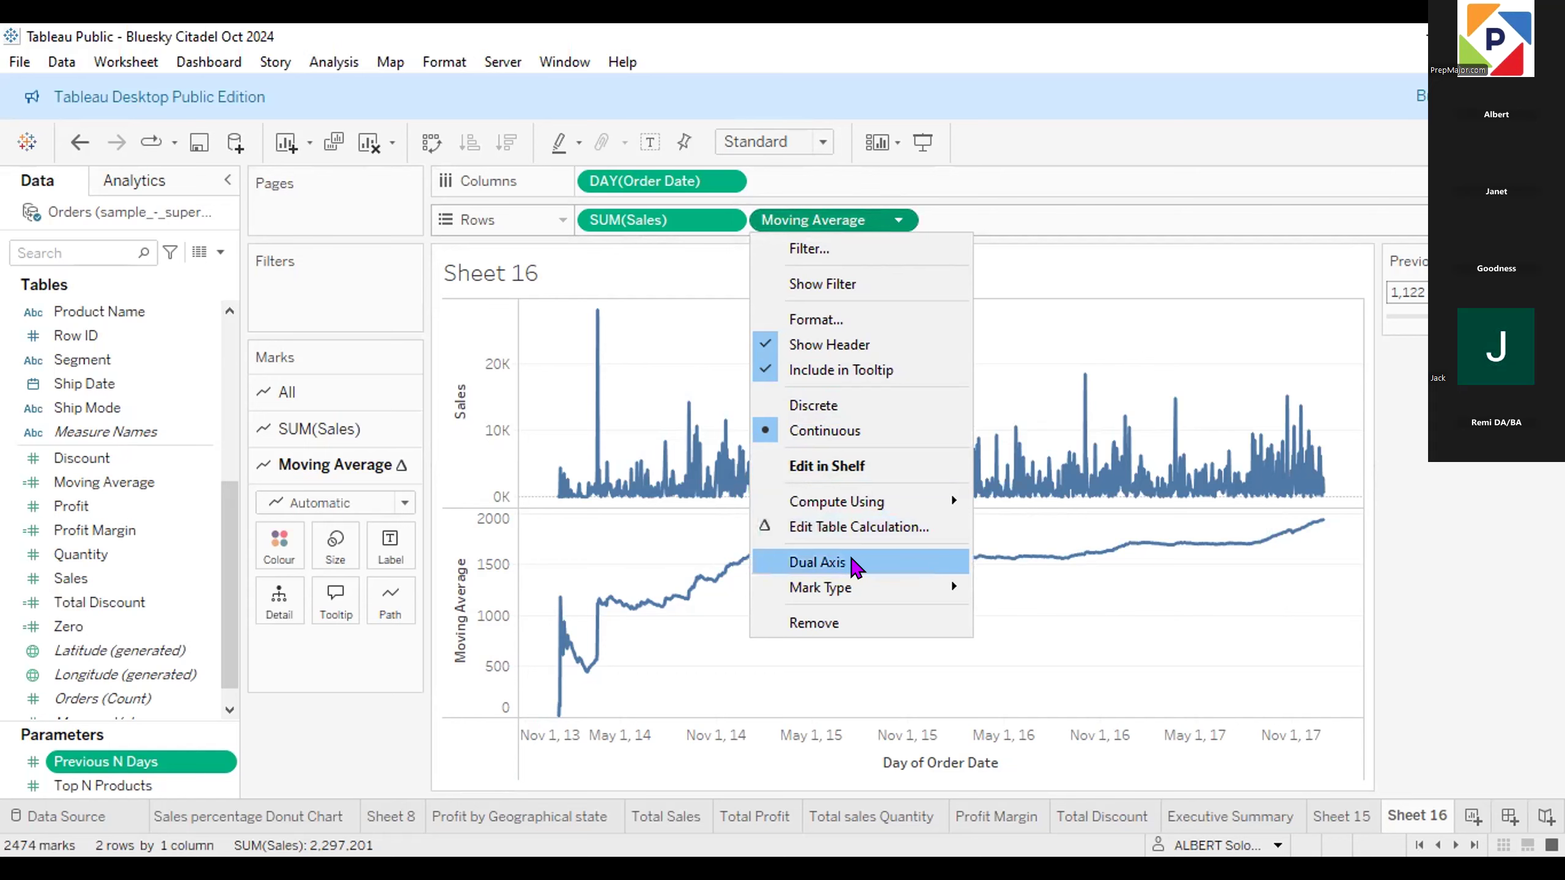
left_click(855, 566)
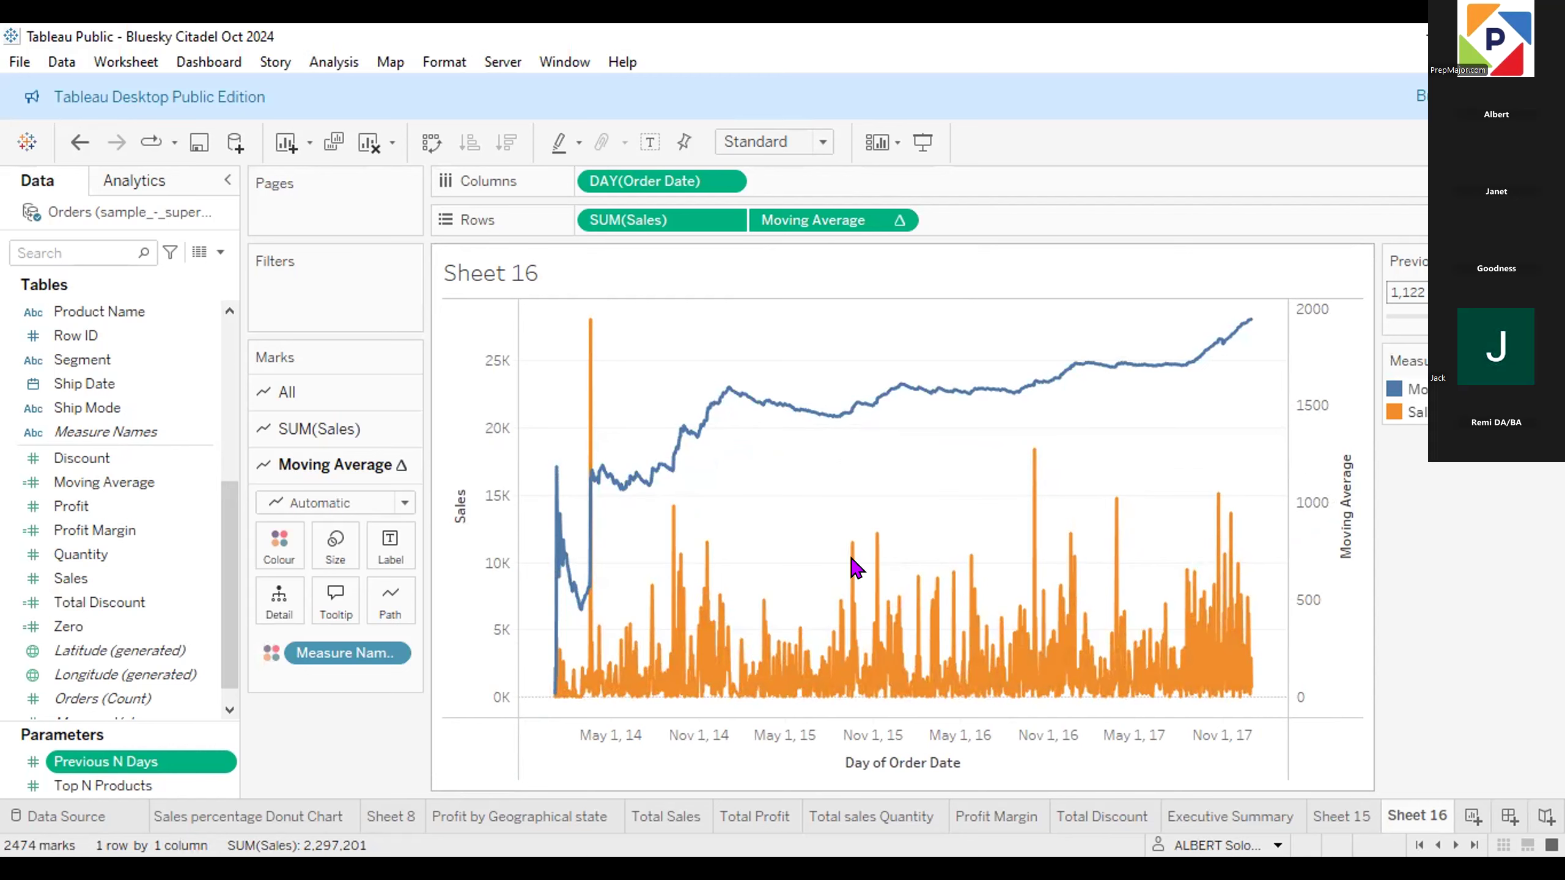
mouse_move(682, 437)
key("ctrl+z")
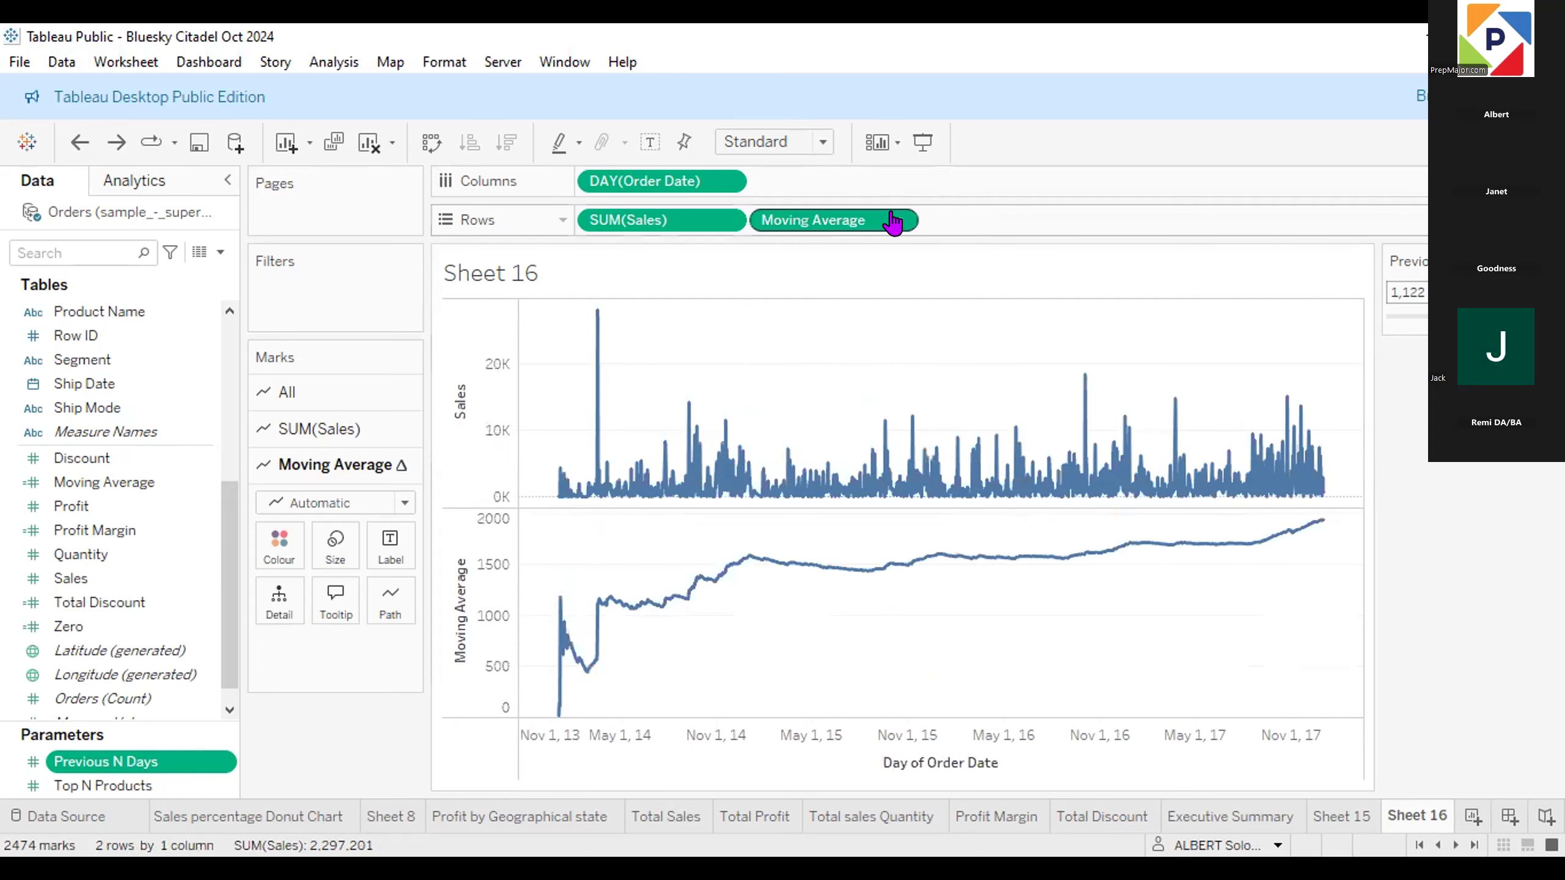
Combine SUM(Sales) and Moving Average on a dual axis and synchronise the Moving Average axis with the Sales axis.
right_click(893, 222)
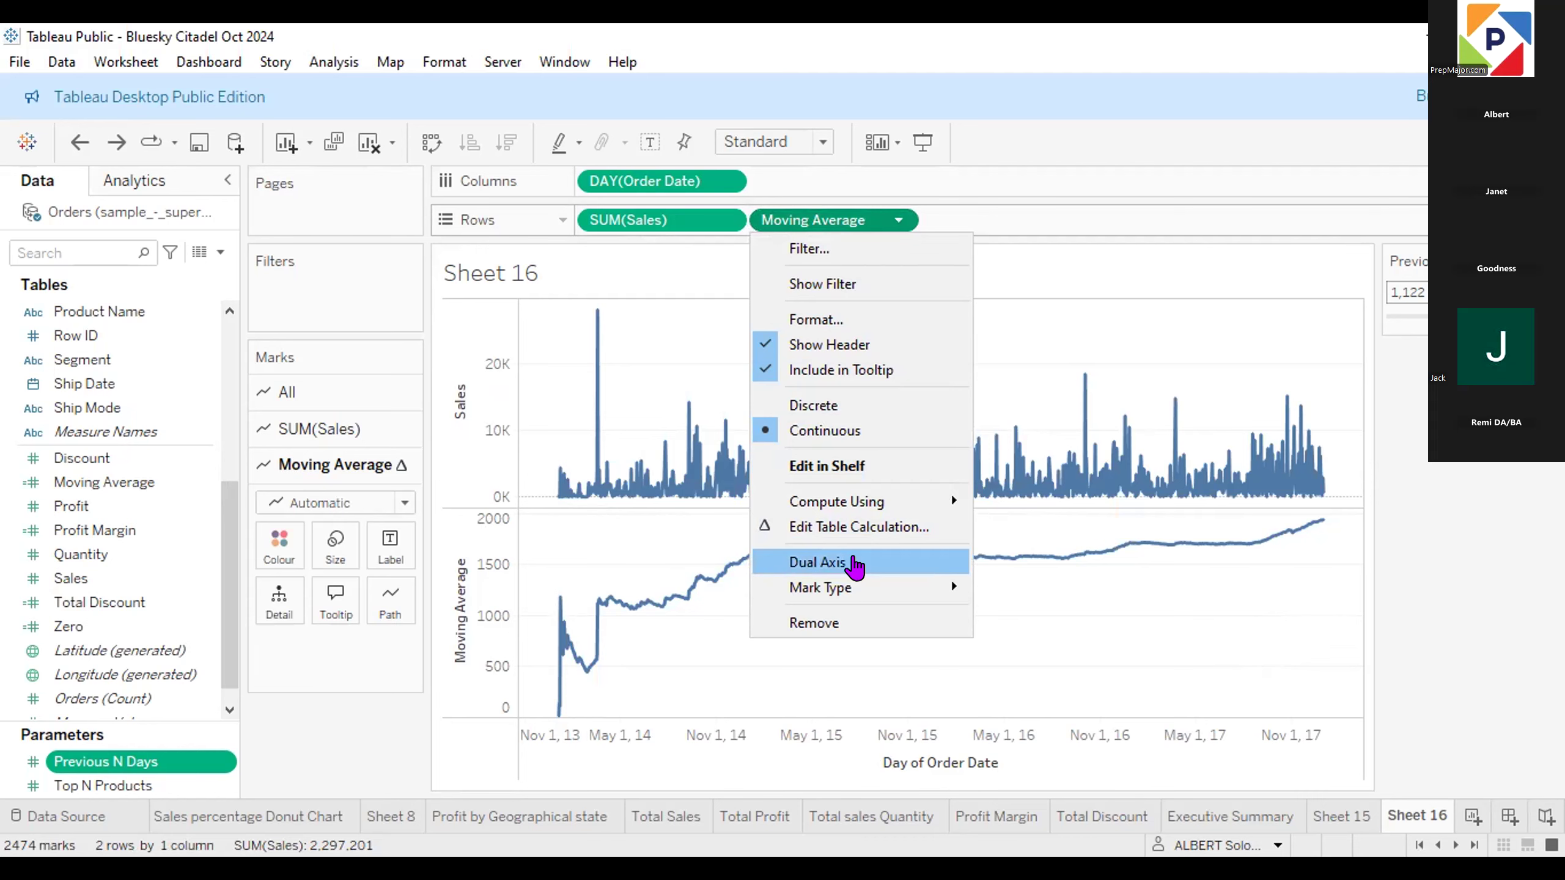
left_click(856, 567)
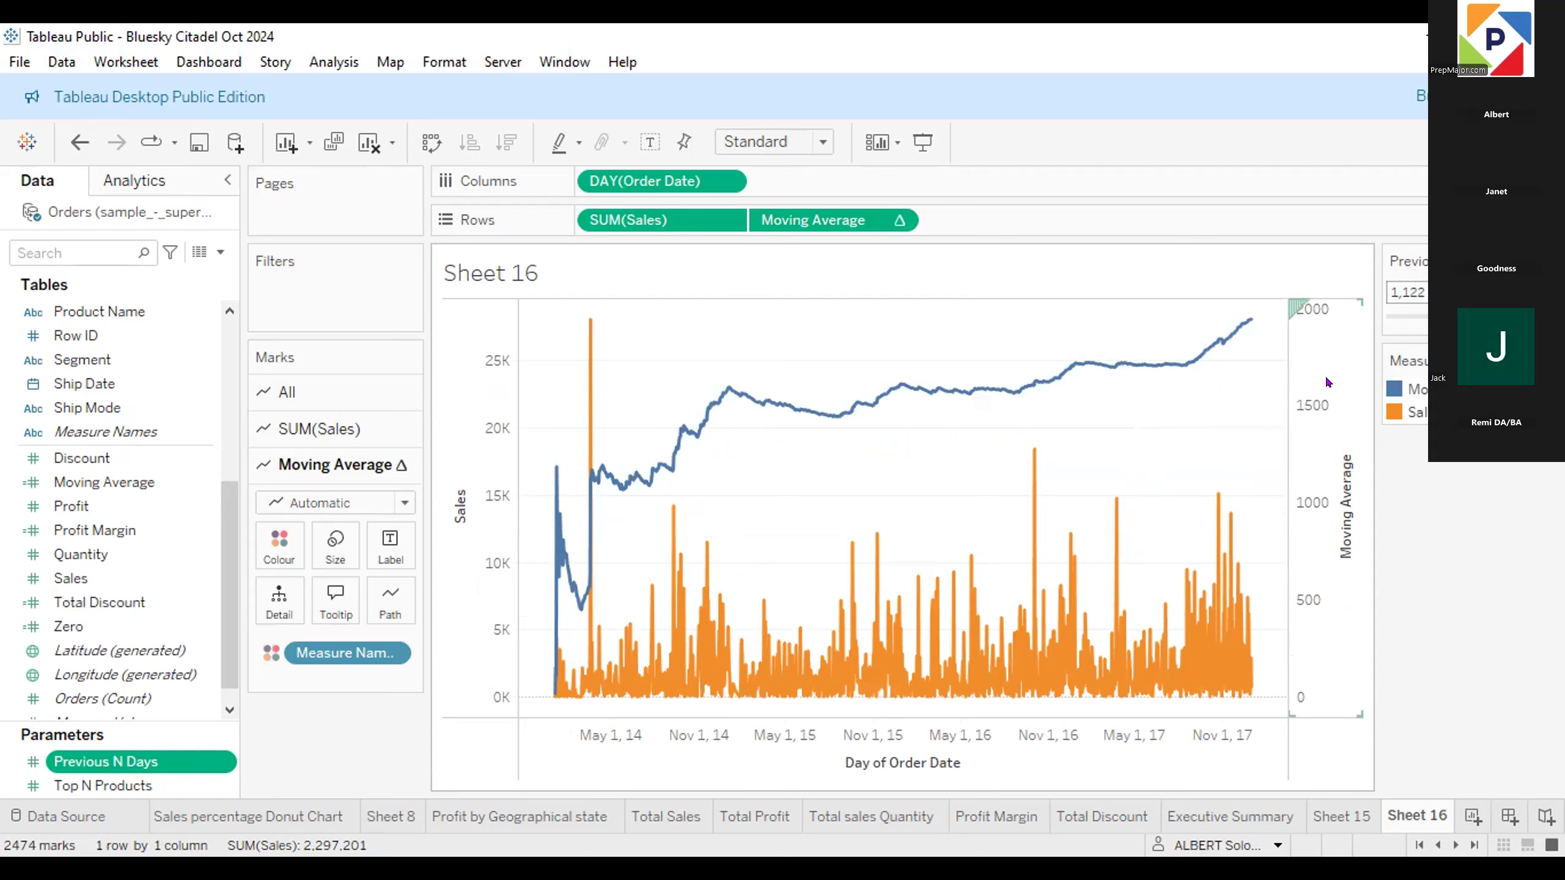
right_click(1310, 418)
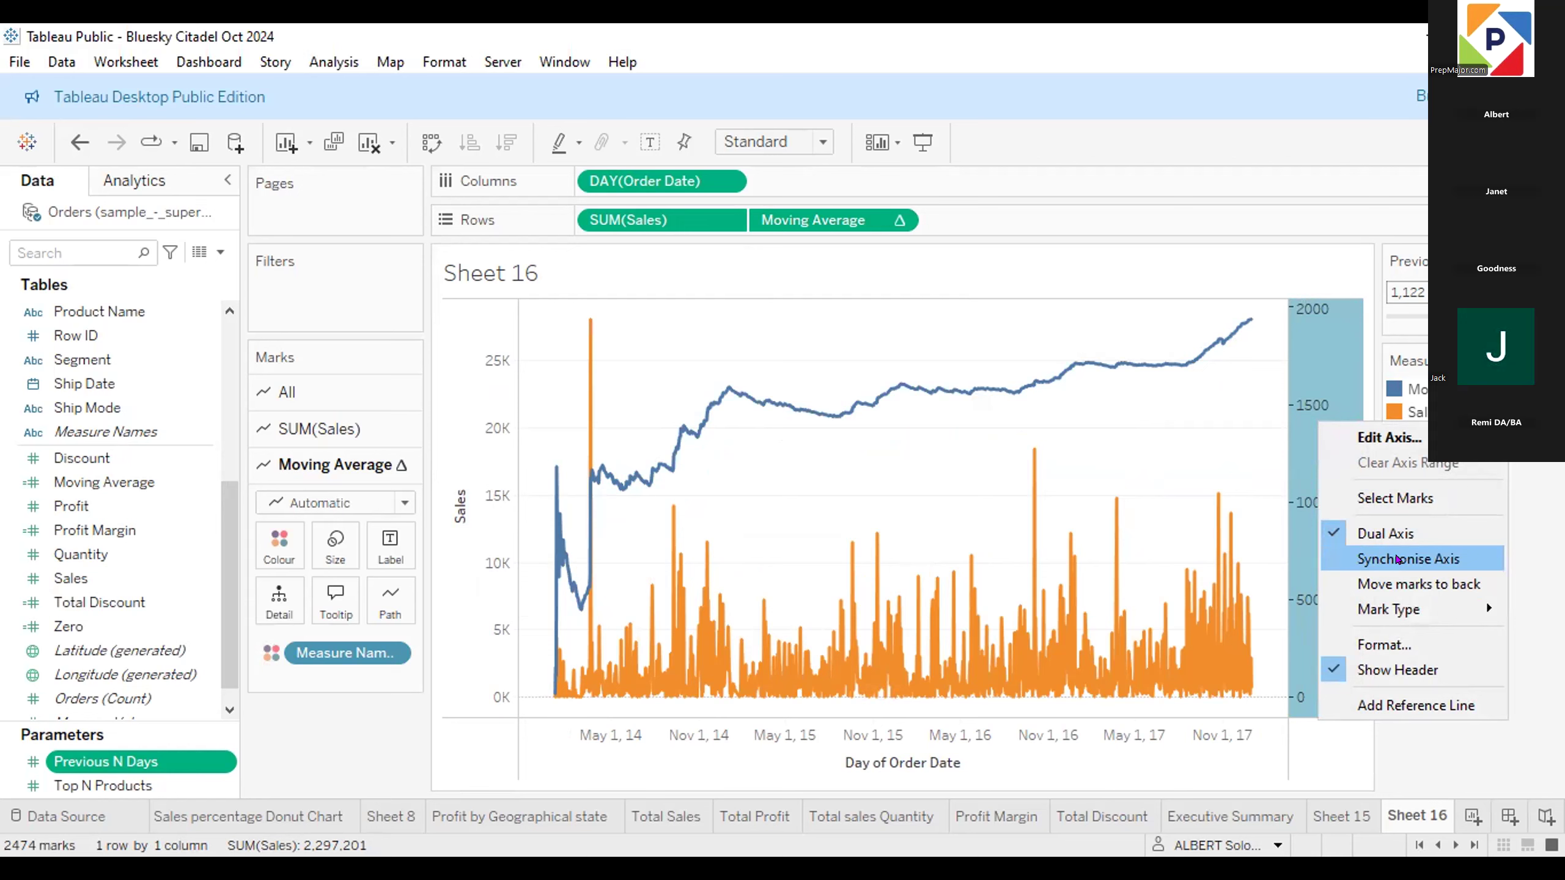
left_click(1398, 560)
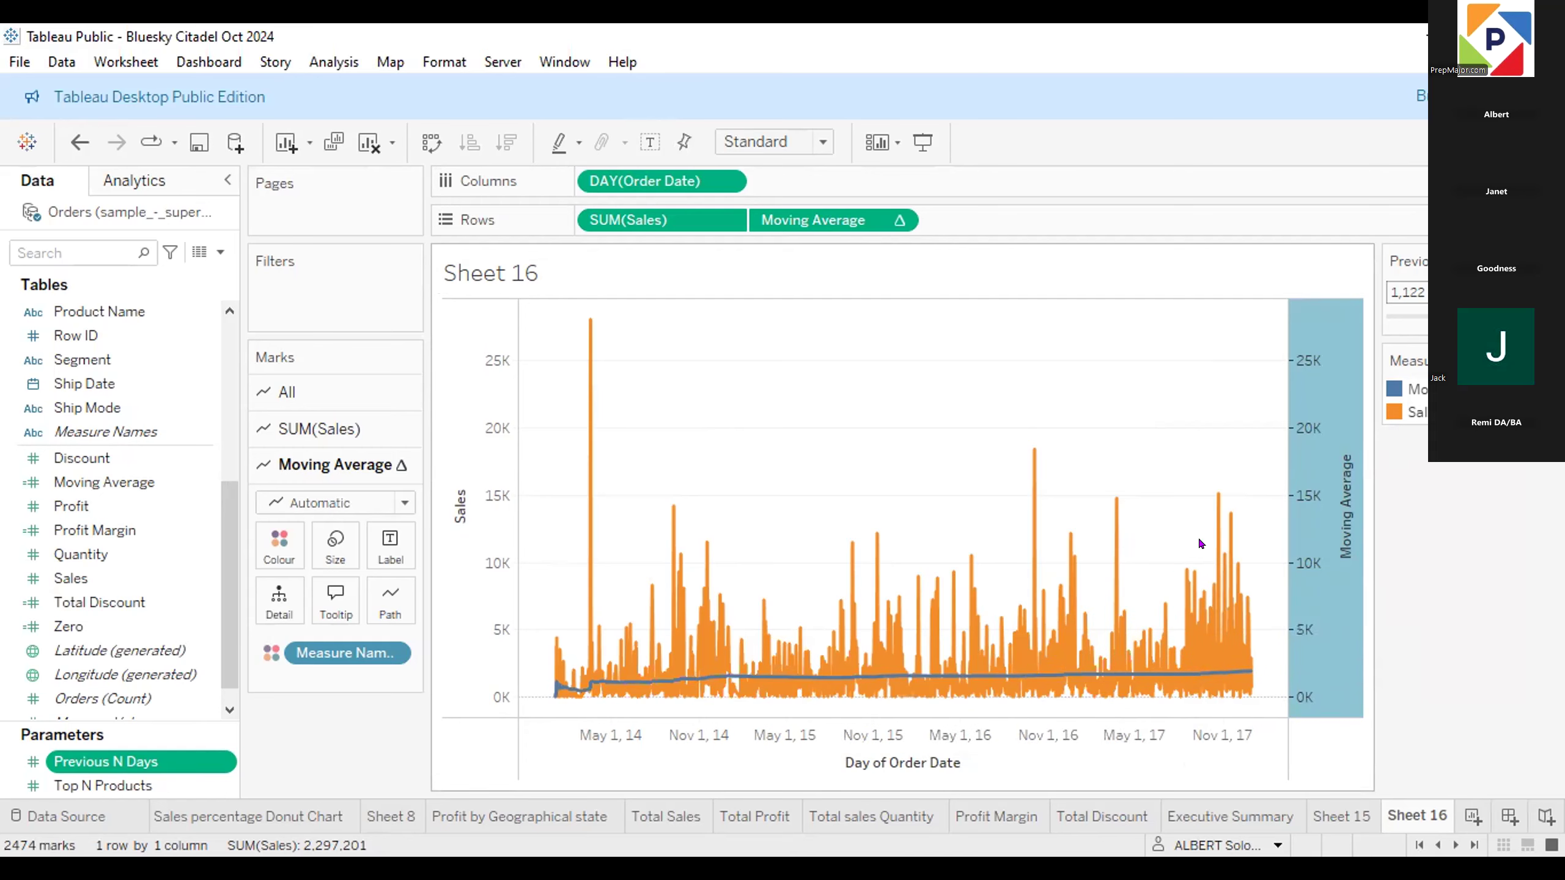
right_click(1321, 443)
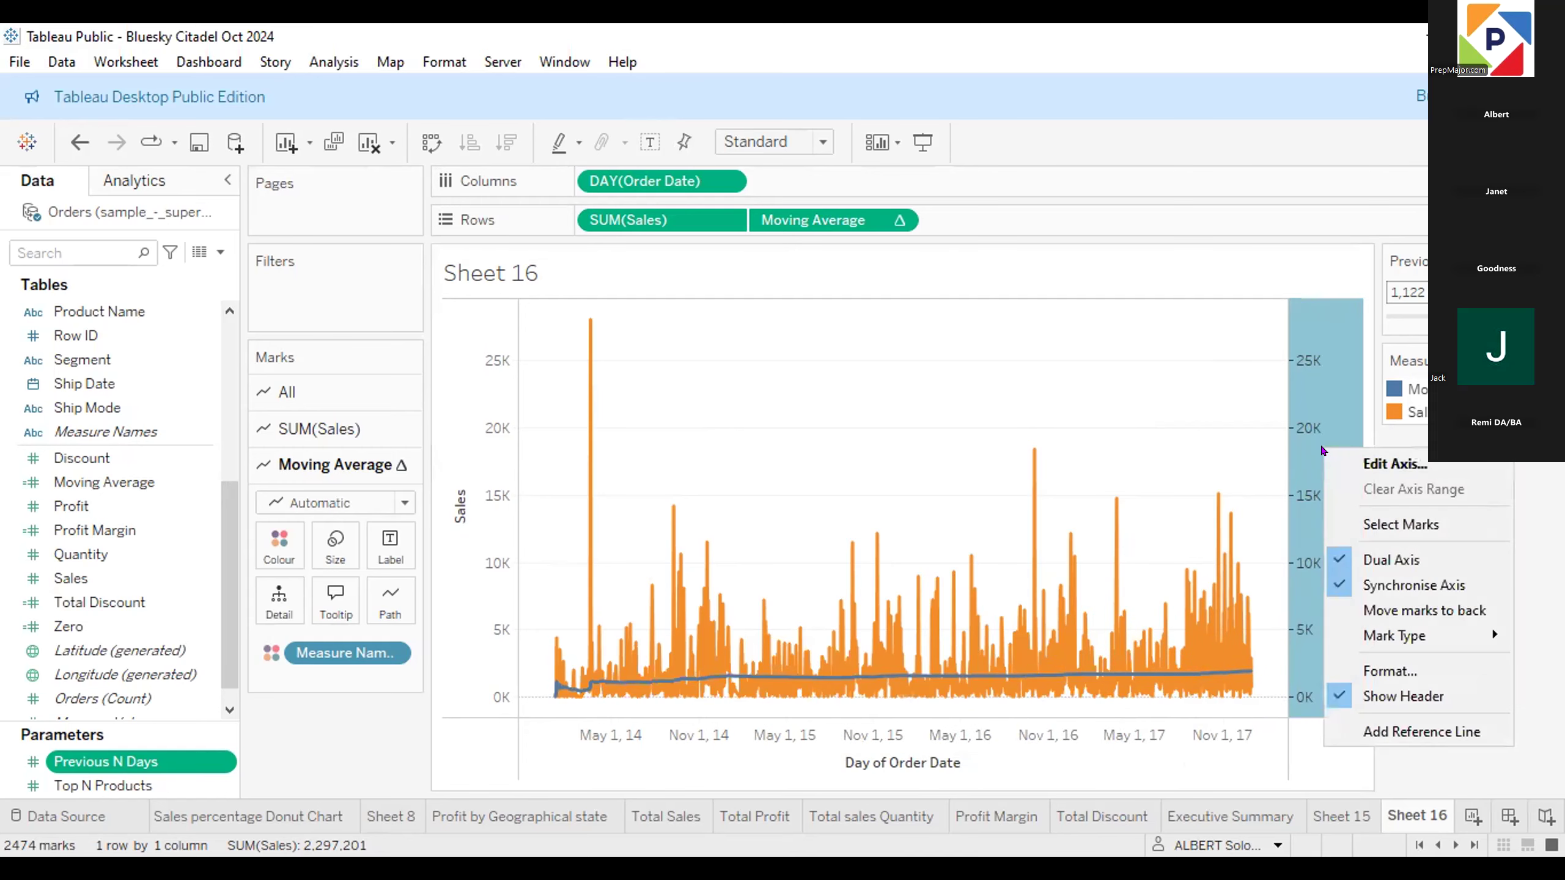
left_click(1137, 379)
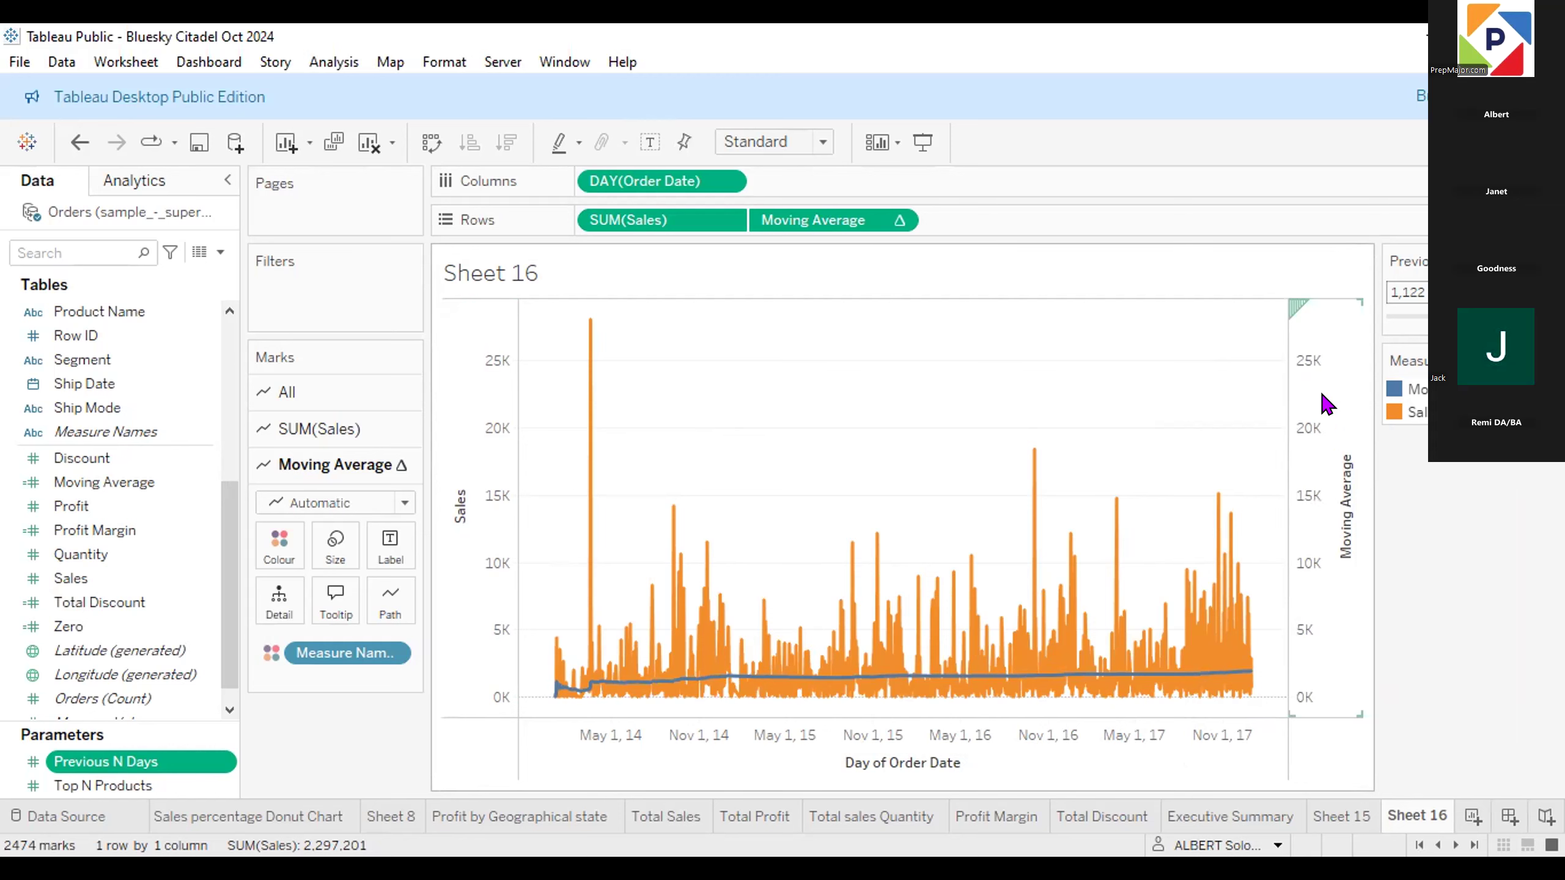
Set the Moving Average mark type to Area, and try Previous N Days at 132 and 1,103.
right_click(1325, 440)
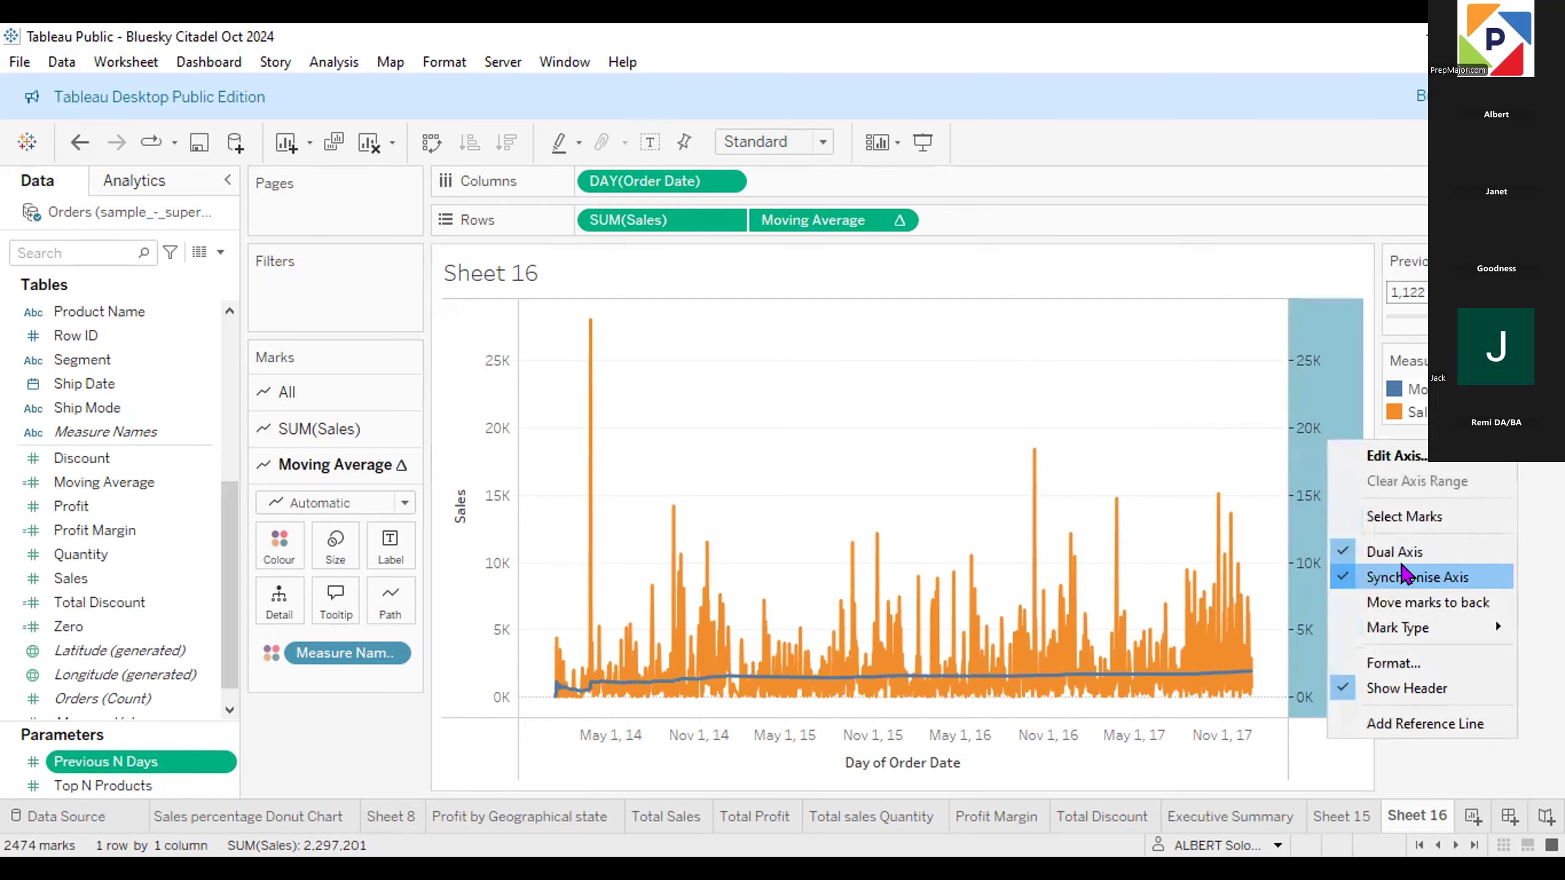
left_click(1072, 387)
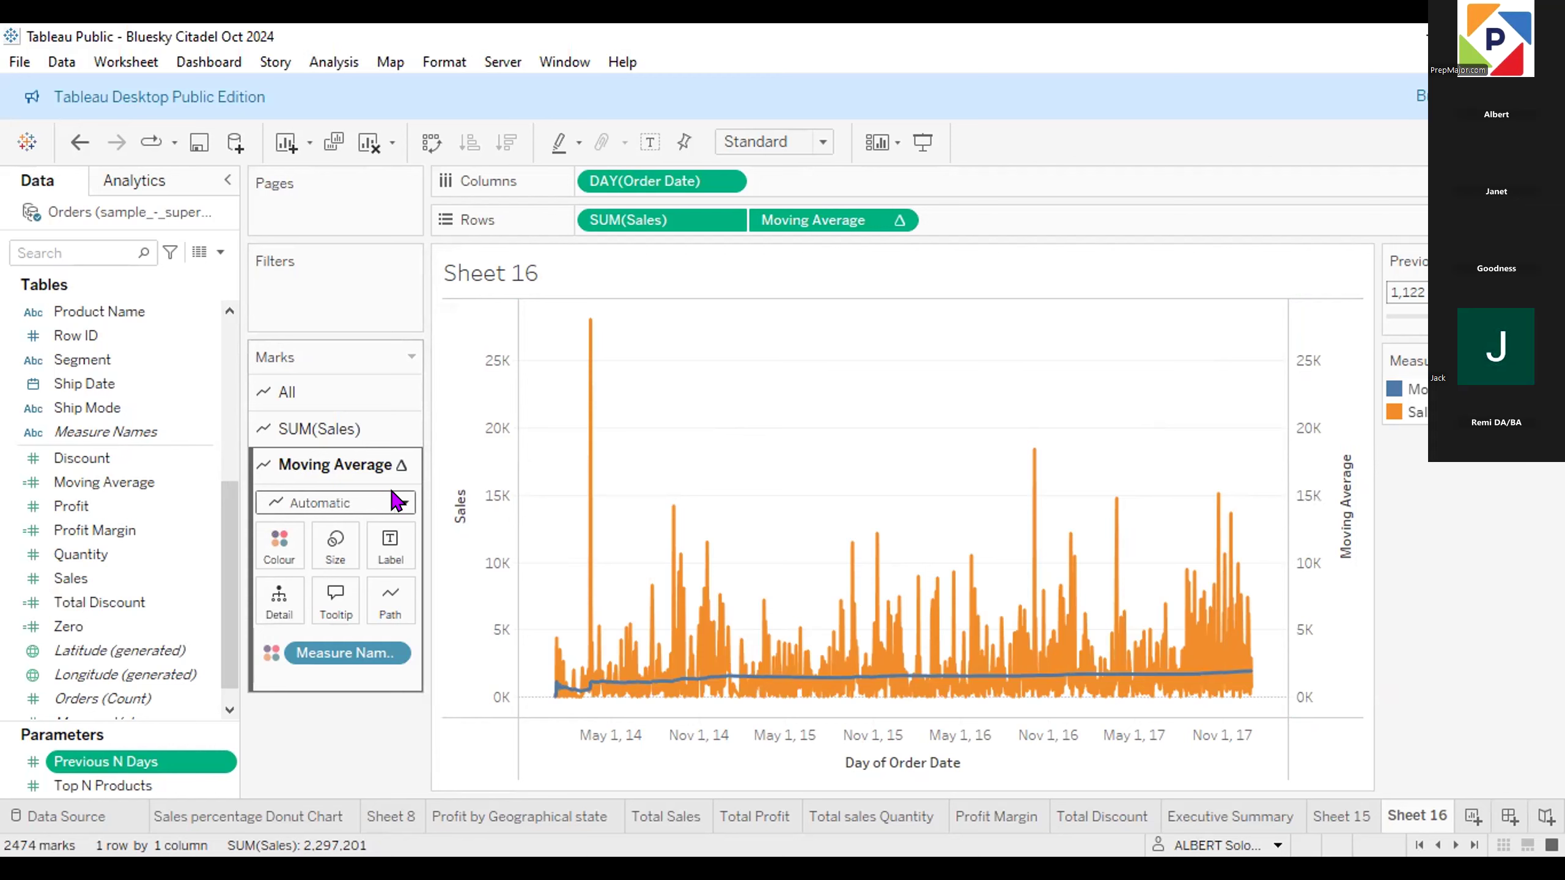
left_click(396, 501)
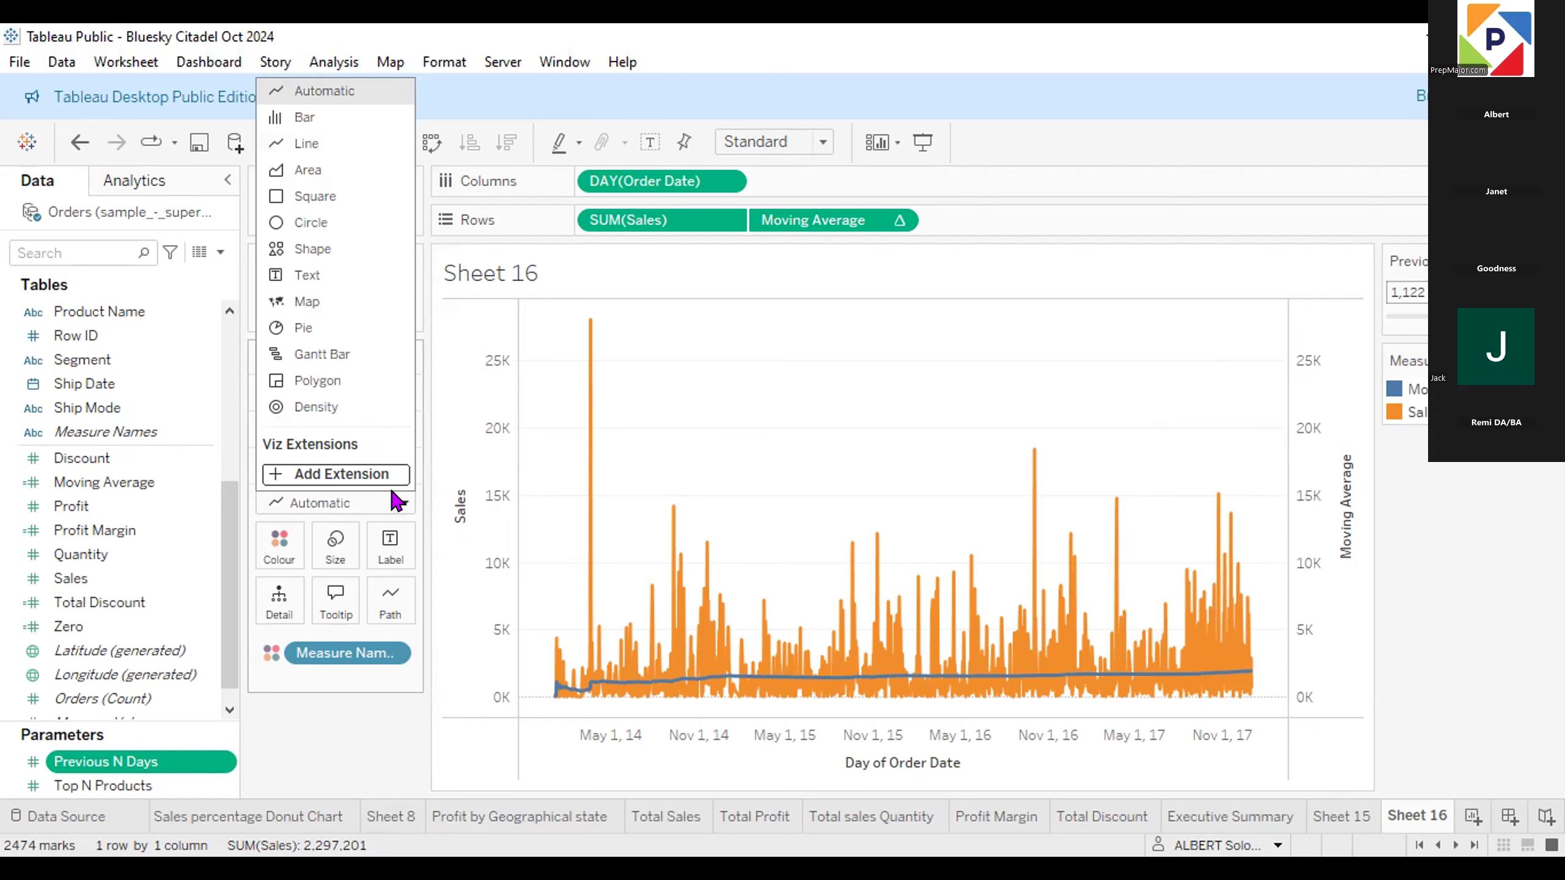
left_click(335, 166)
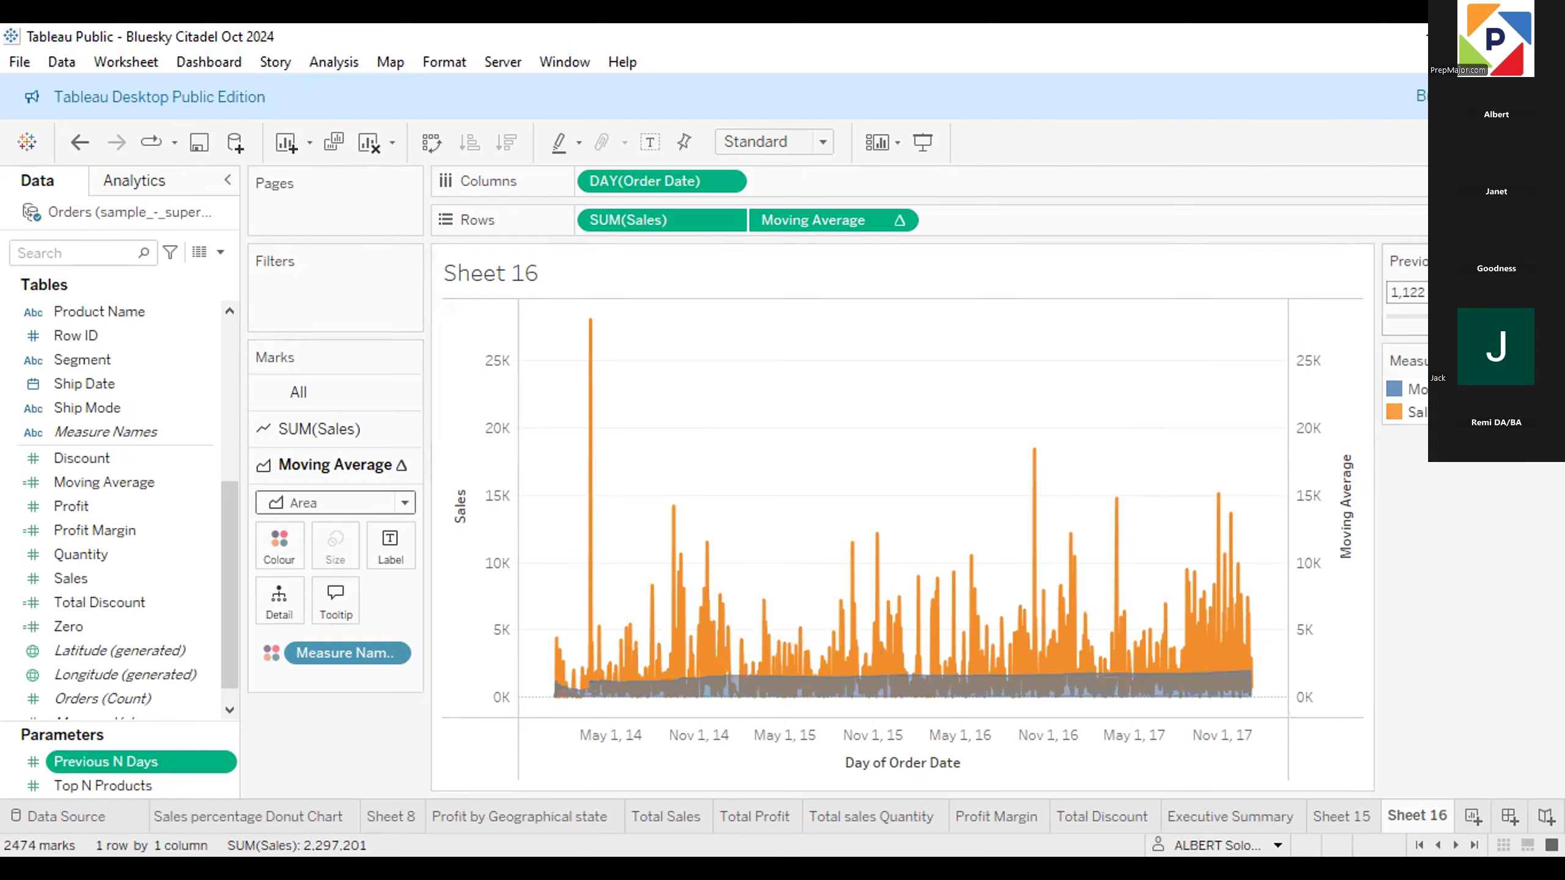
left_click_drag(1473, 316, 1400, 316)
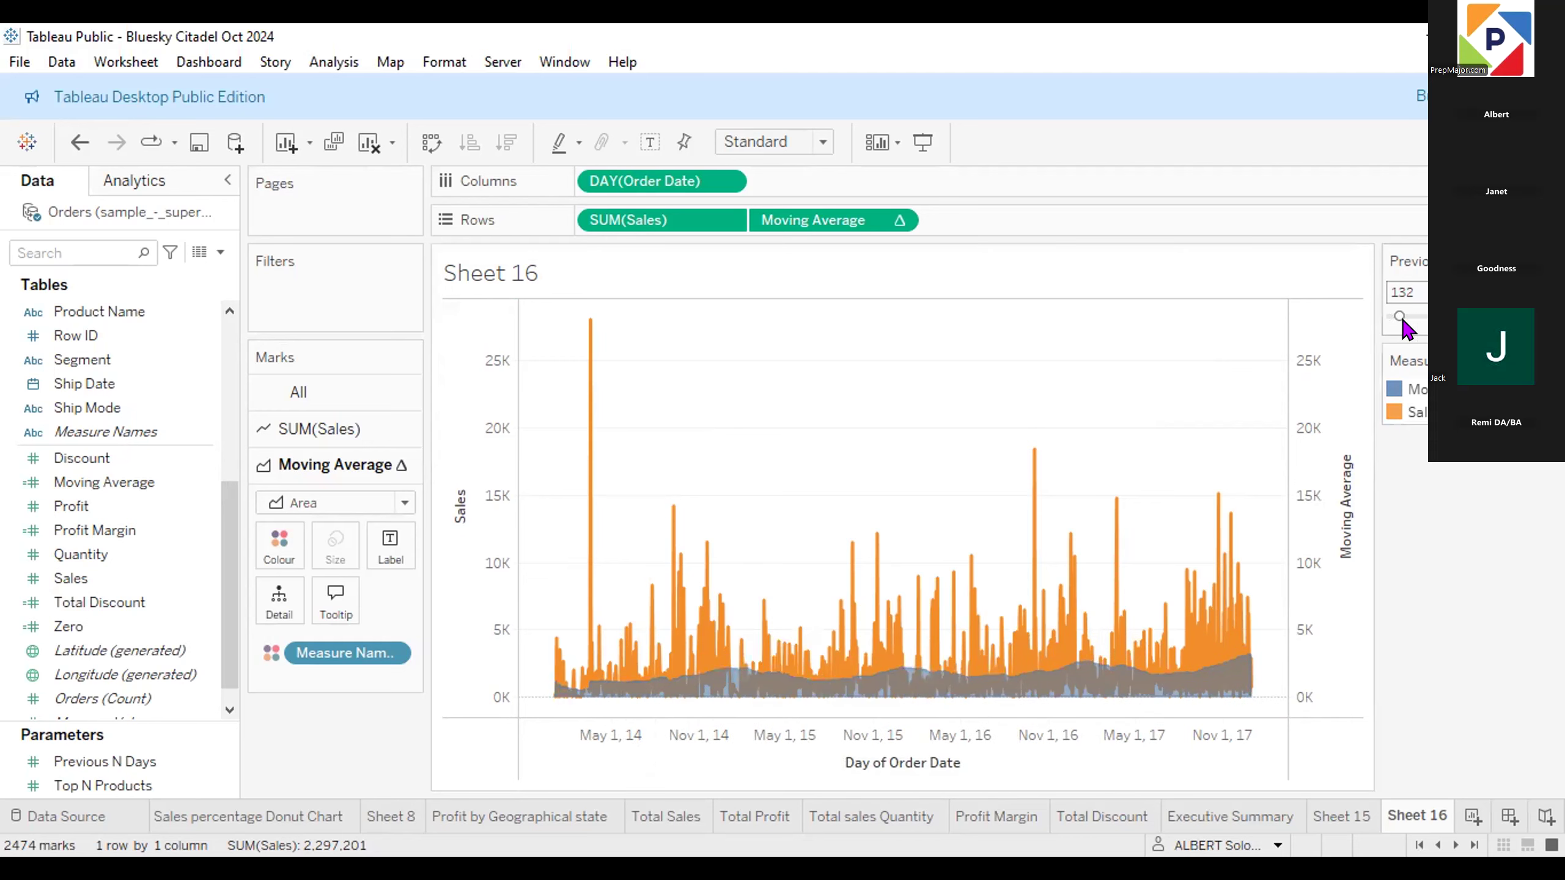
left_click_drag(1396, 318, 1469, 318)
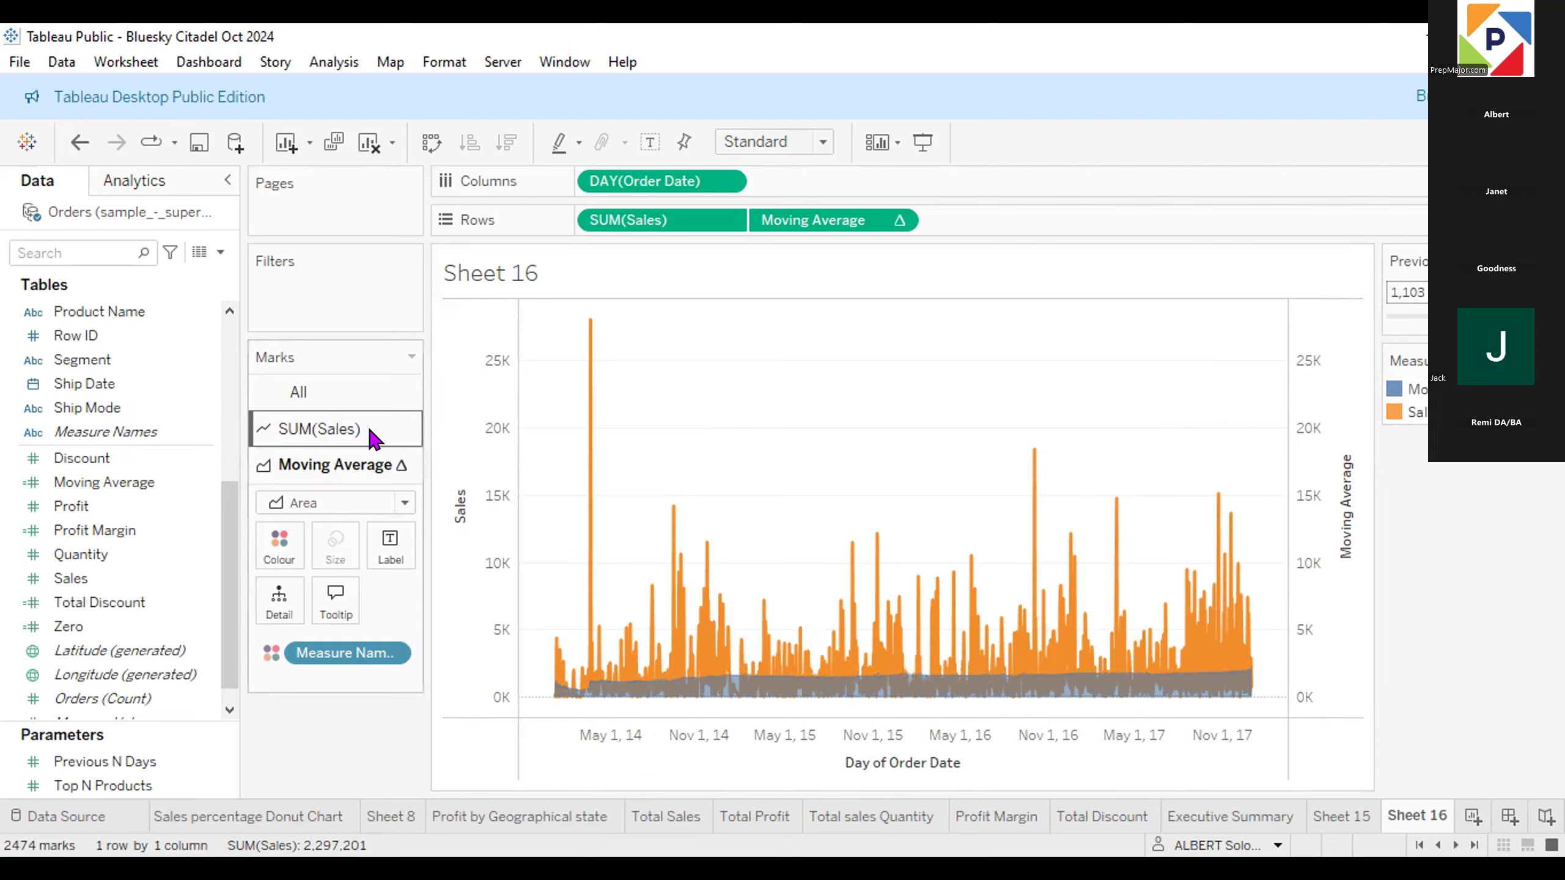
Change the SUM(Sales) mark type to Area.
left_click(345, 429)
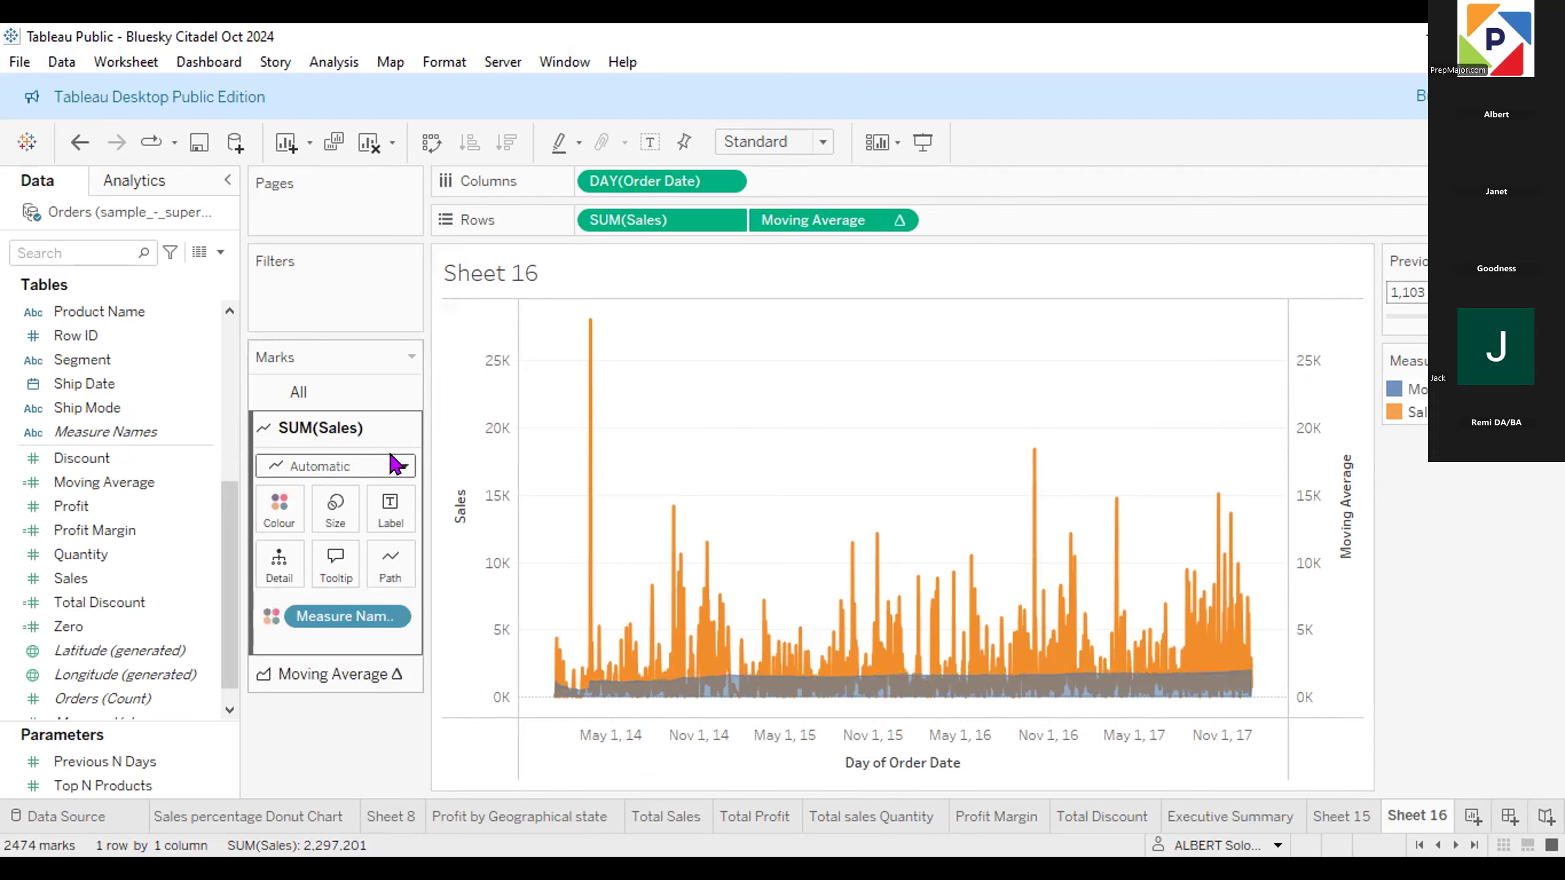
left_click(395, 463)
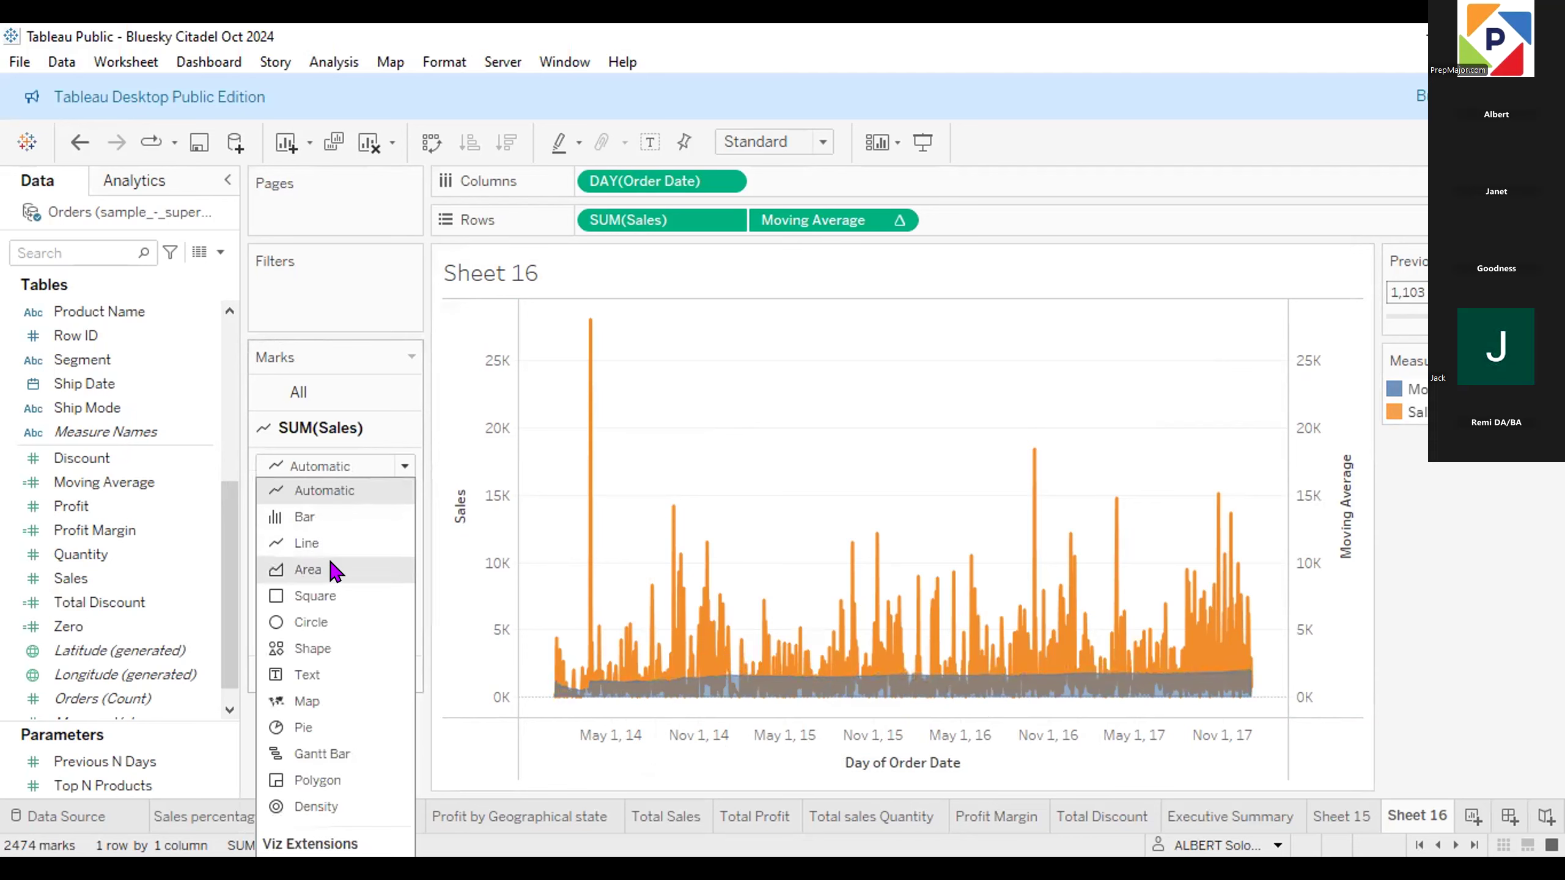
left_click(334, 570)
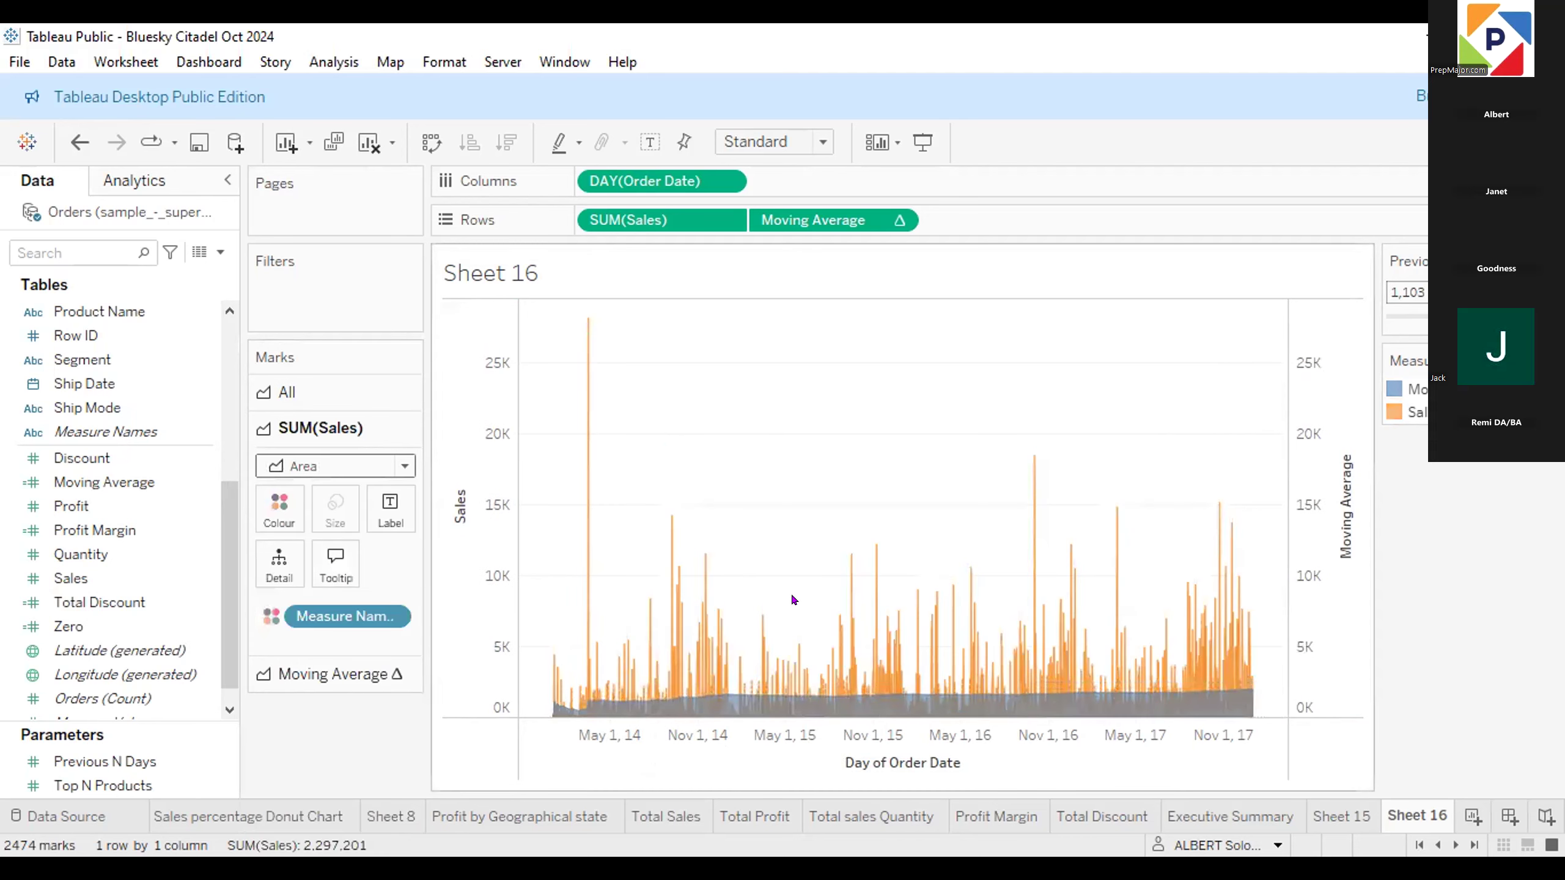
mouse_move(832, 603)
Recolour the measures in the chart, assigning orange to Moving Average and blue to Sales.
left_click(373, 381)
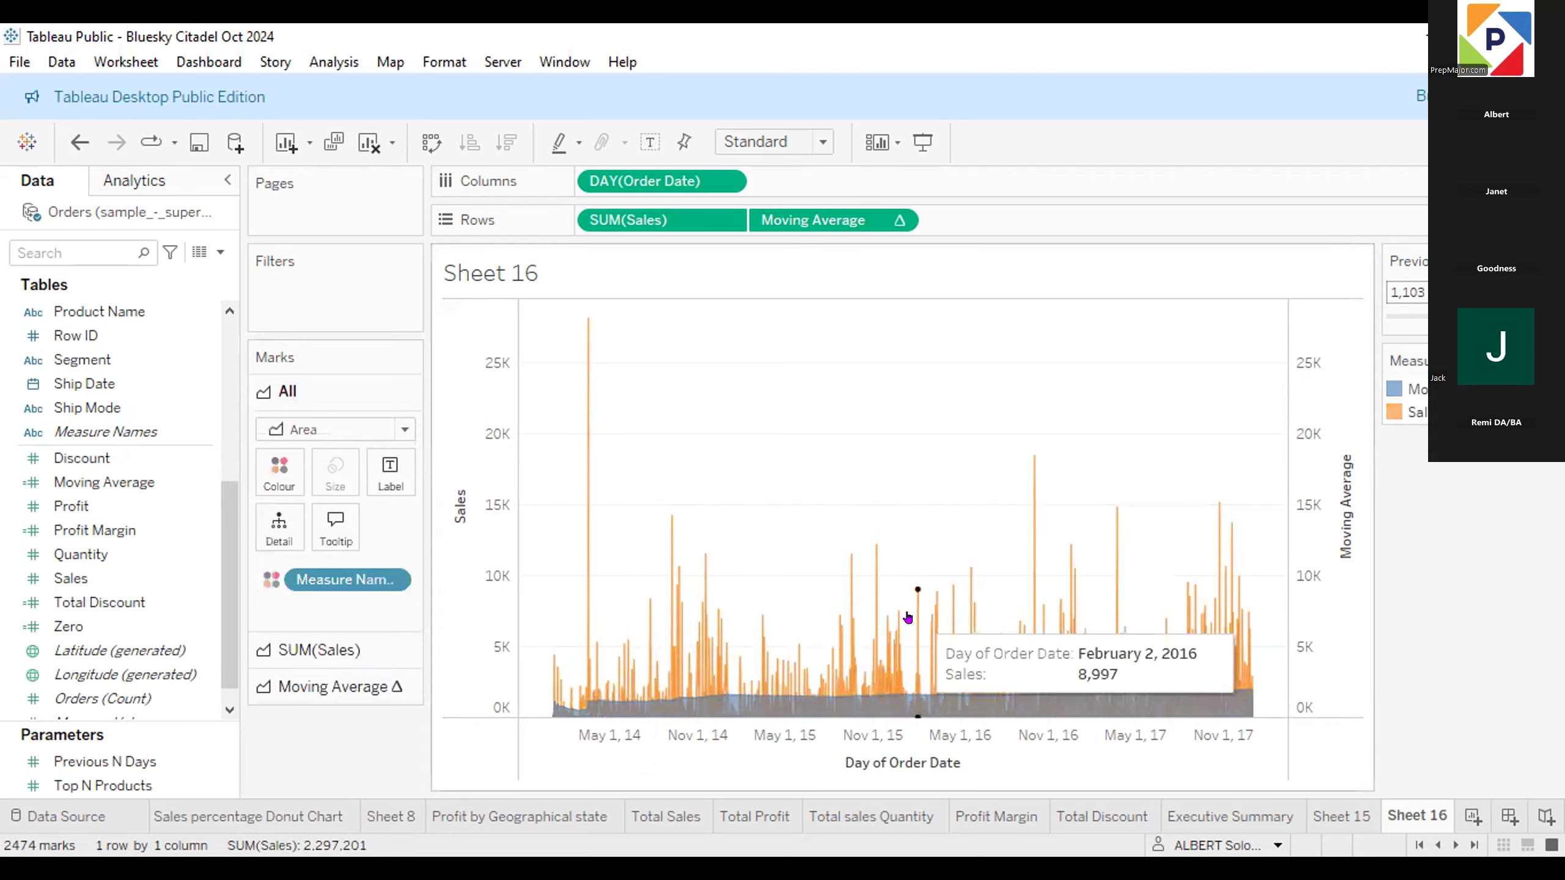
double_click(1397, 386)
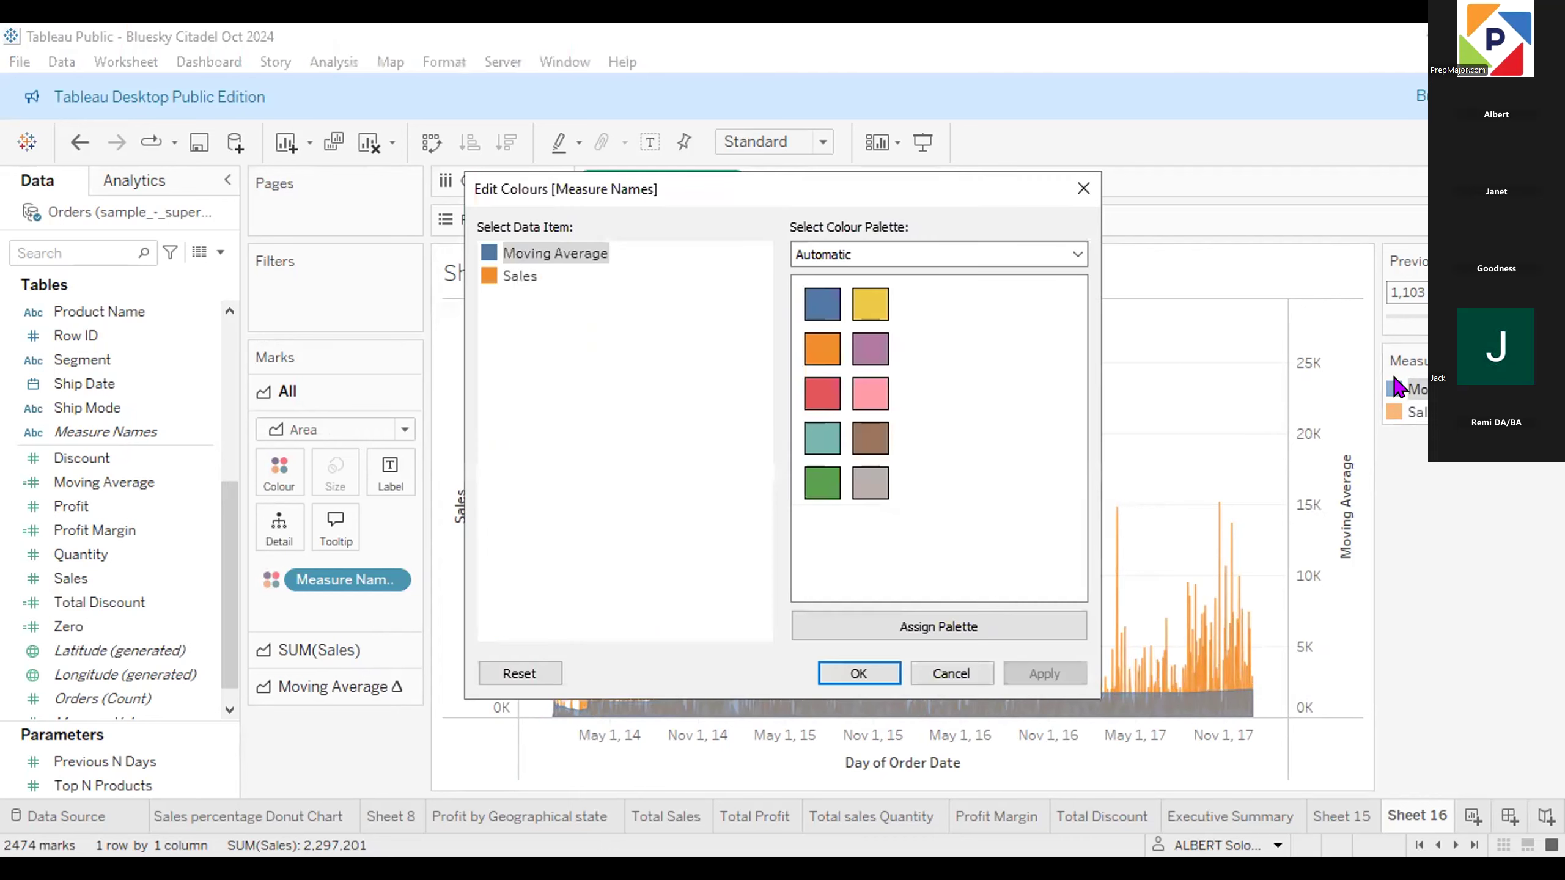
left_click(1083, 189)
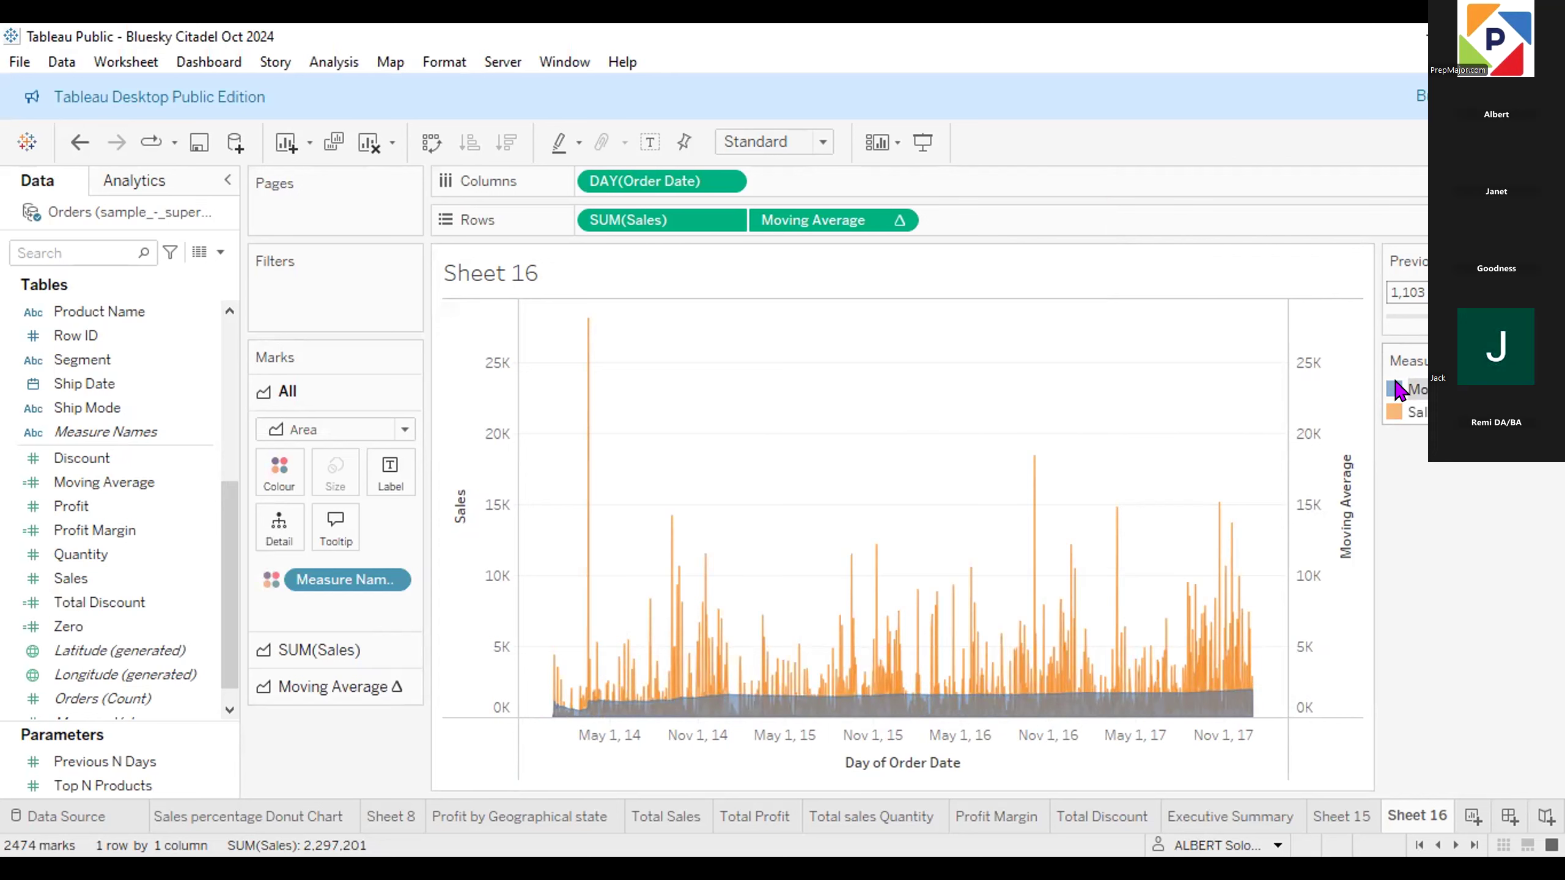
double_click(1397, 388)
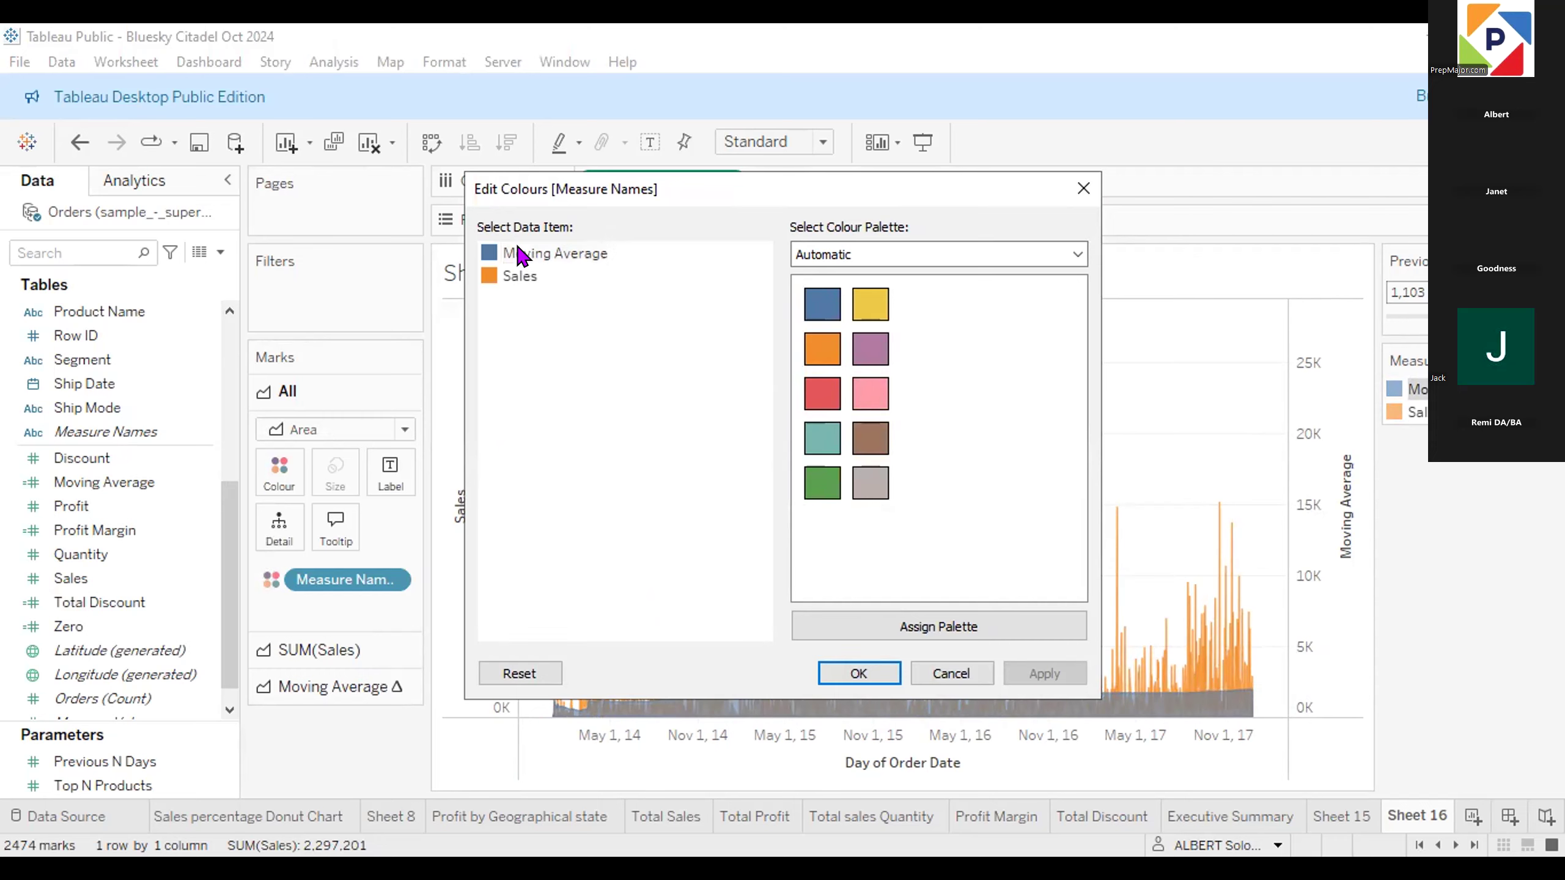
left_click(500, 247)
left_click(826, 351)
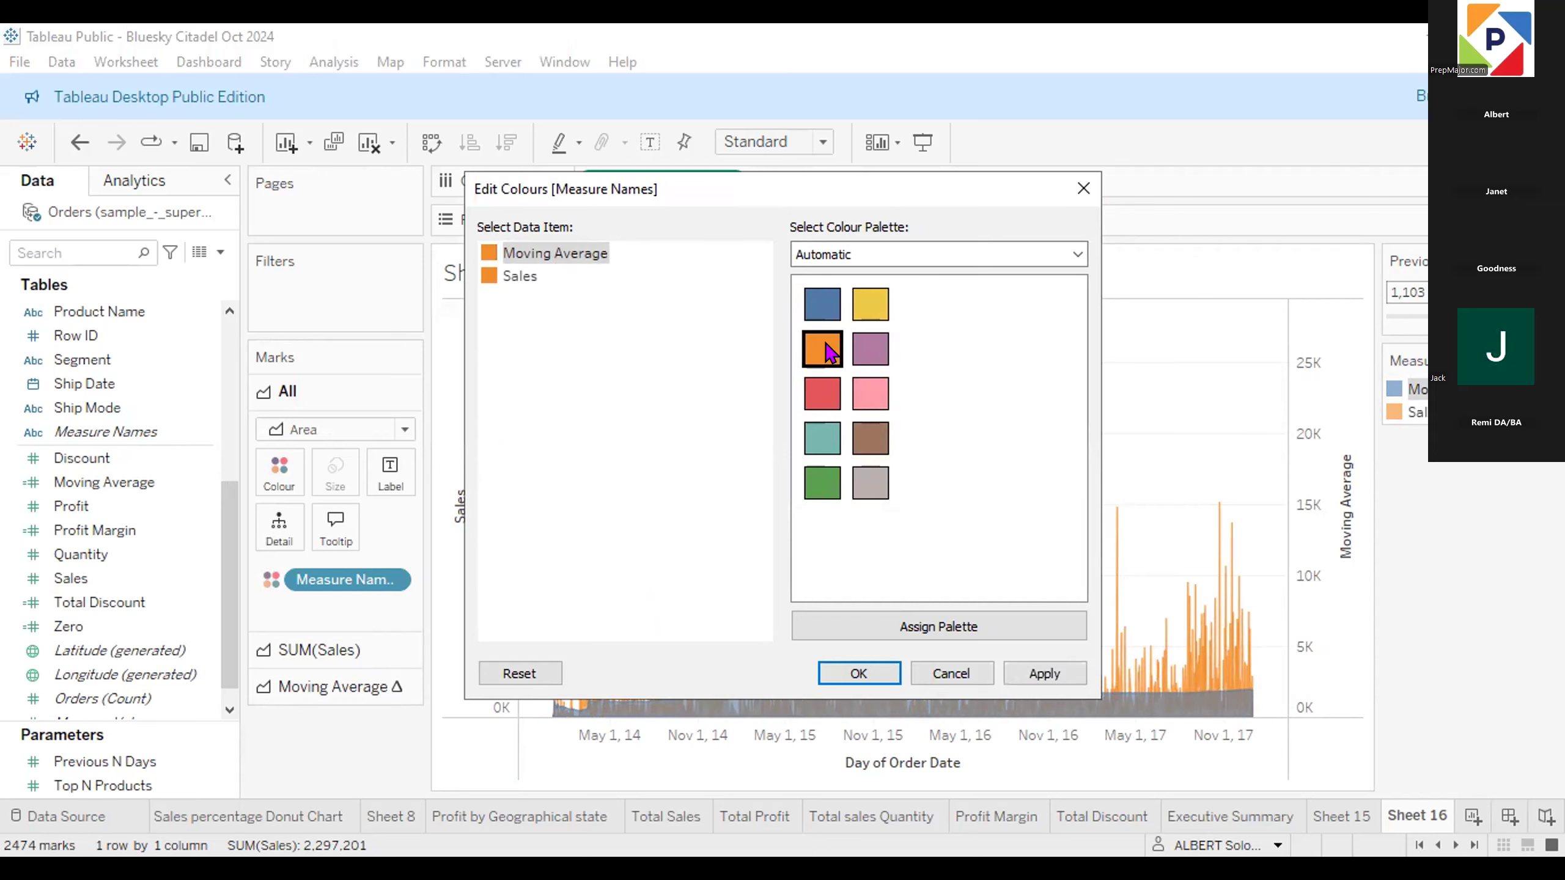
left_click(519, 278)
left_click(816, 316)
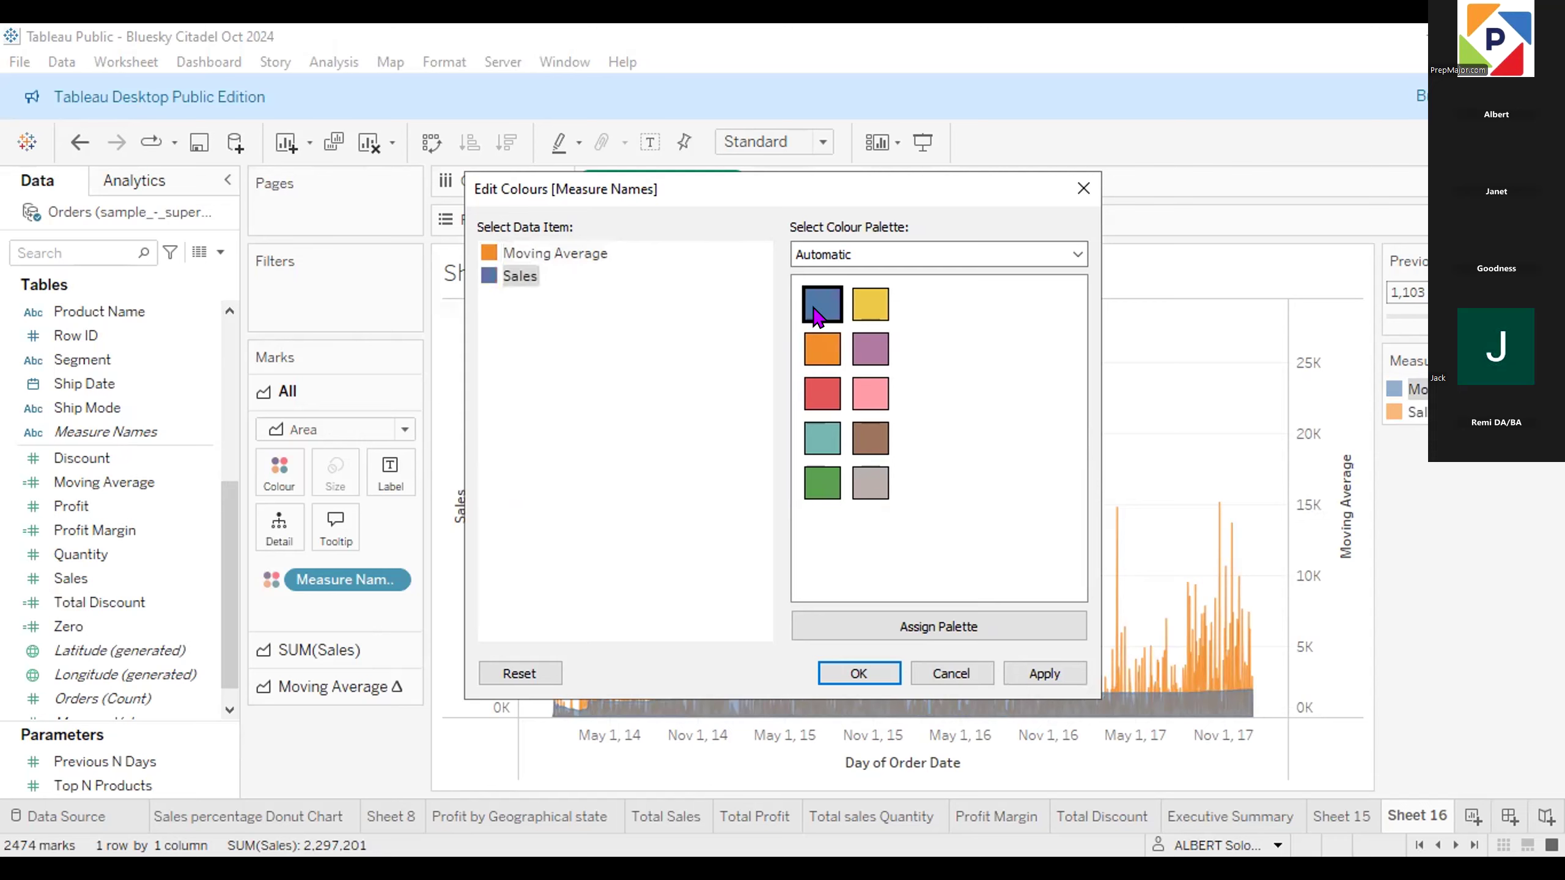
left_click(534, 251)
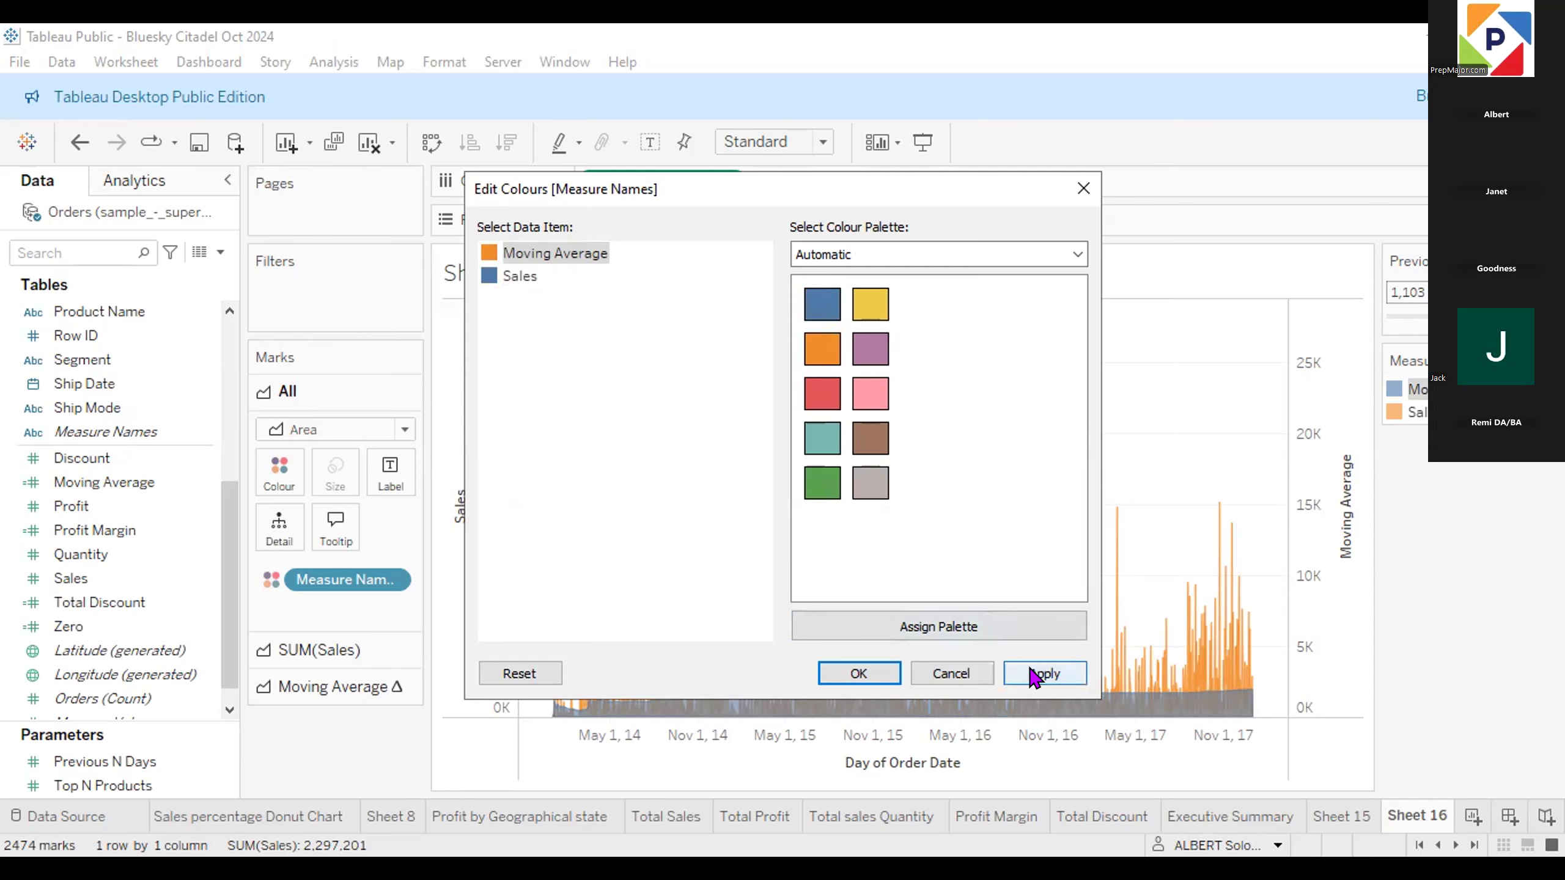
left_click(1035, 674)
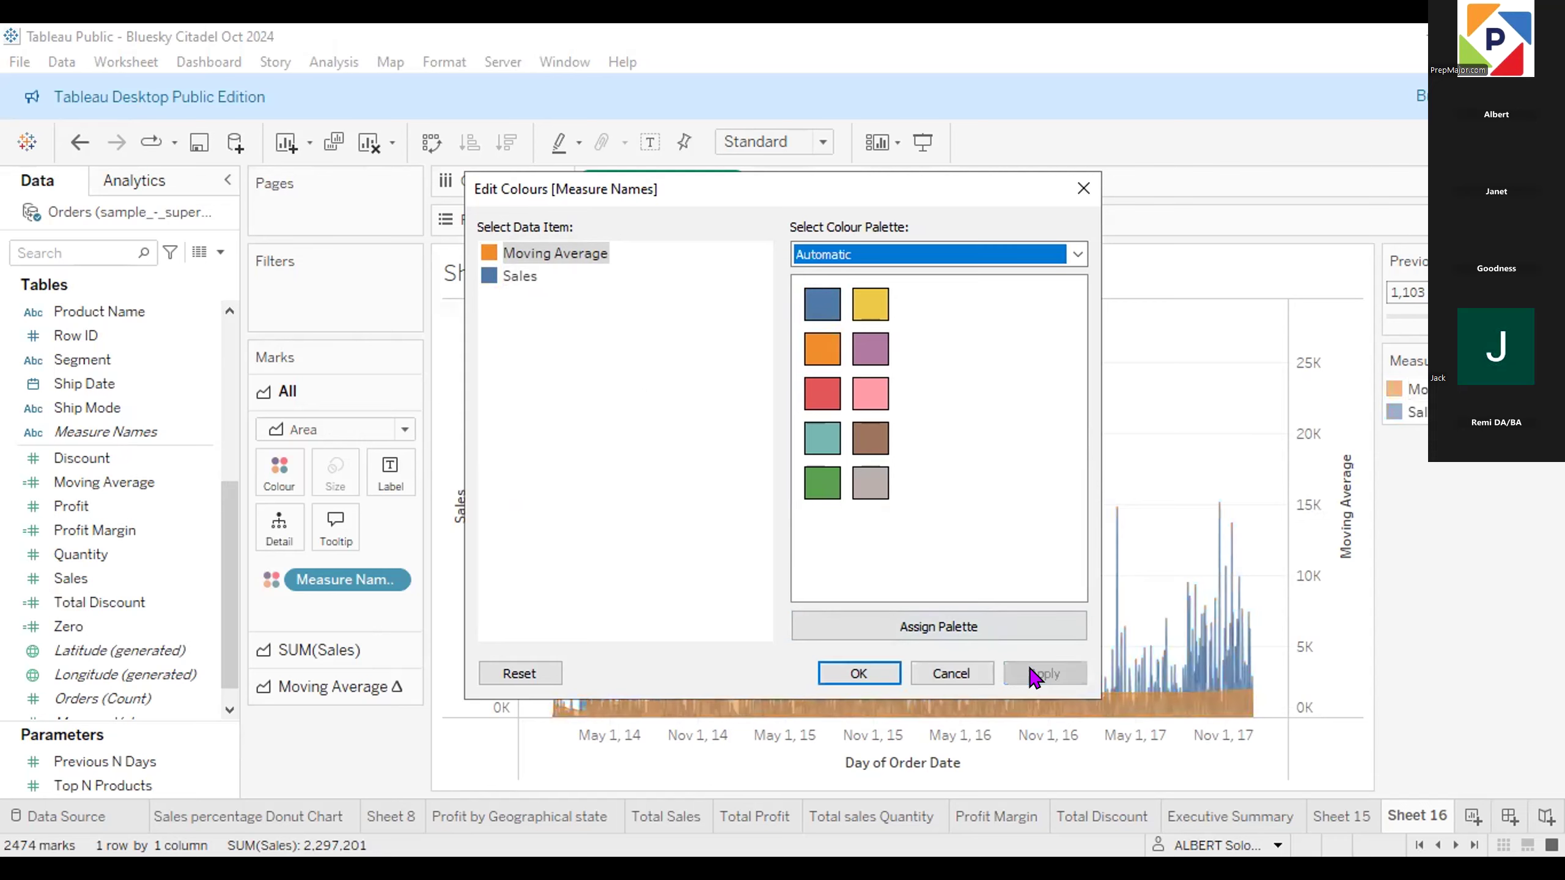
left_click(857, 674)
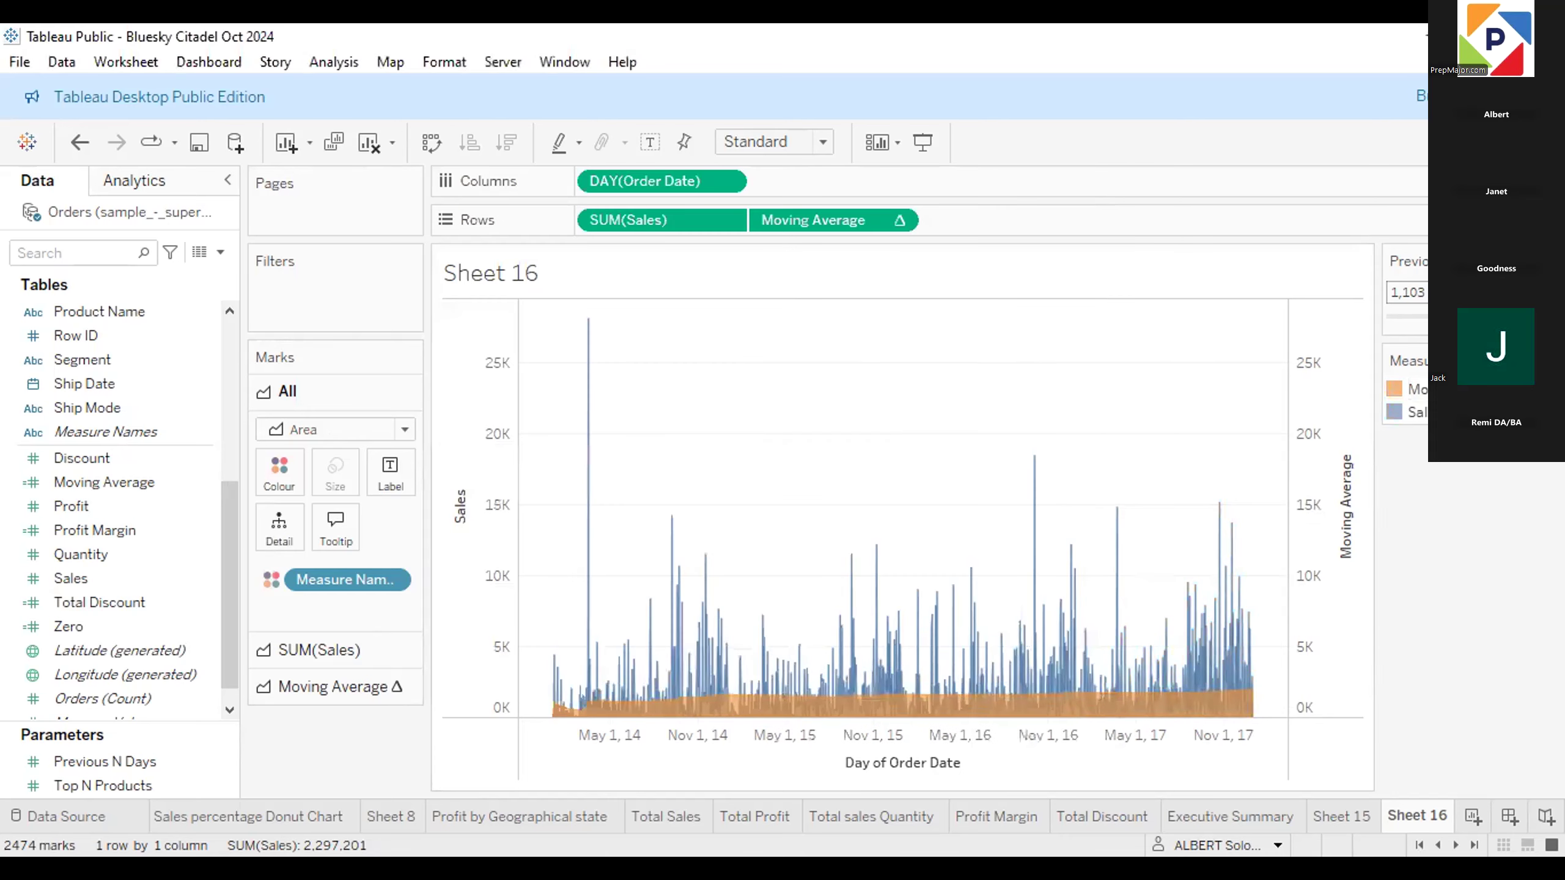
Lower the Previous N Days parameter to 57, and select and deselect a Sales mark in the chart.
left_click_drag(1427, 316, 1402, 323)
left_click_drag(1403, 309, 1395, 333)
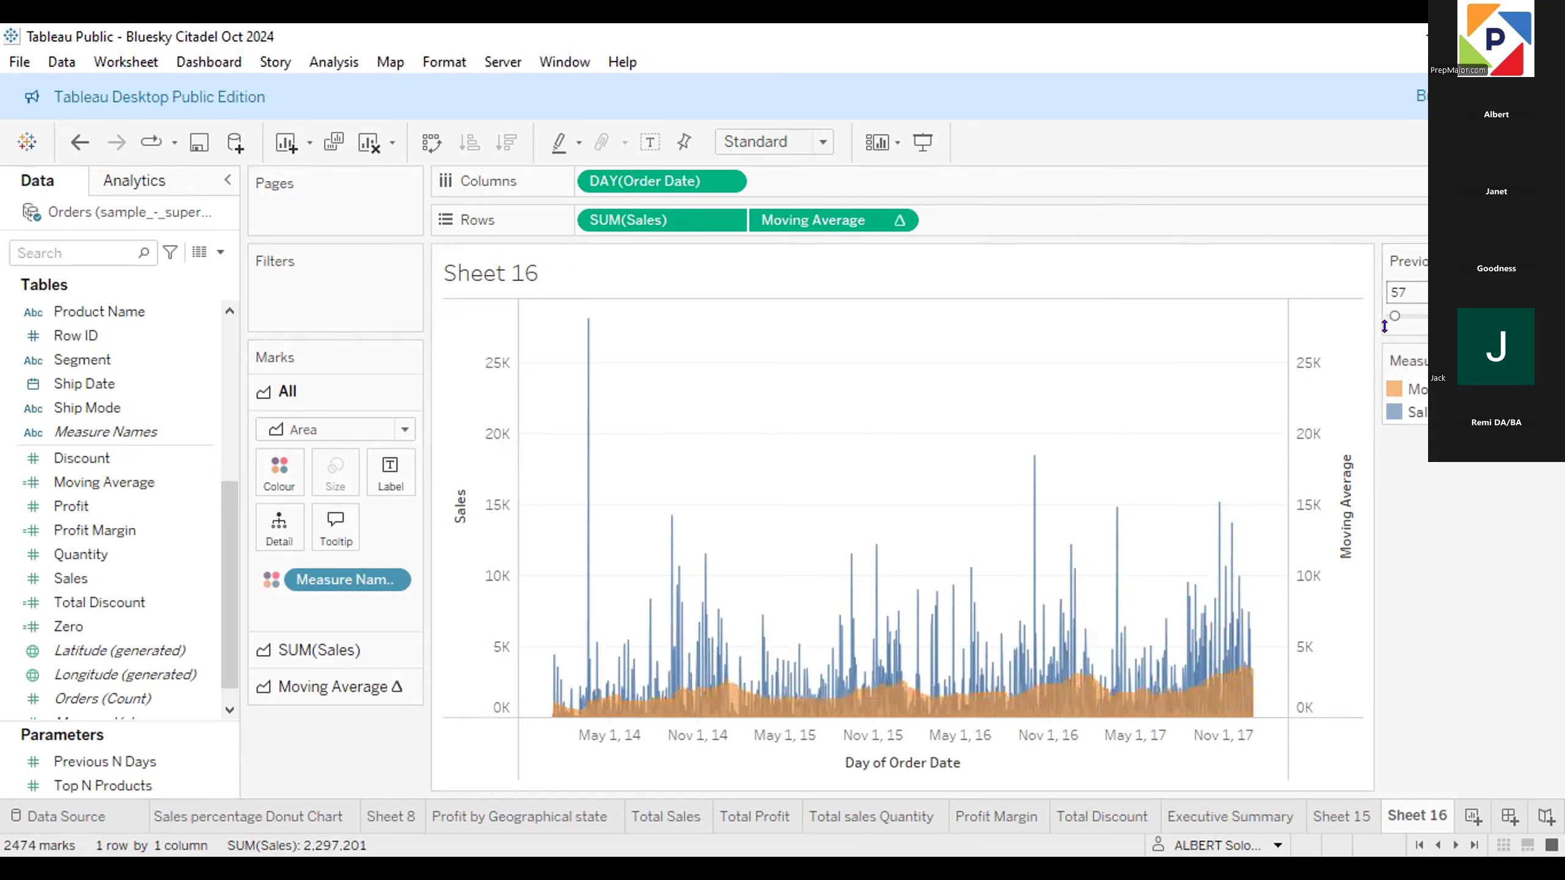
left_click(767, 655)
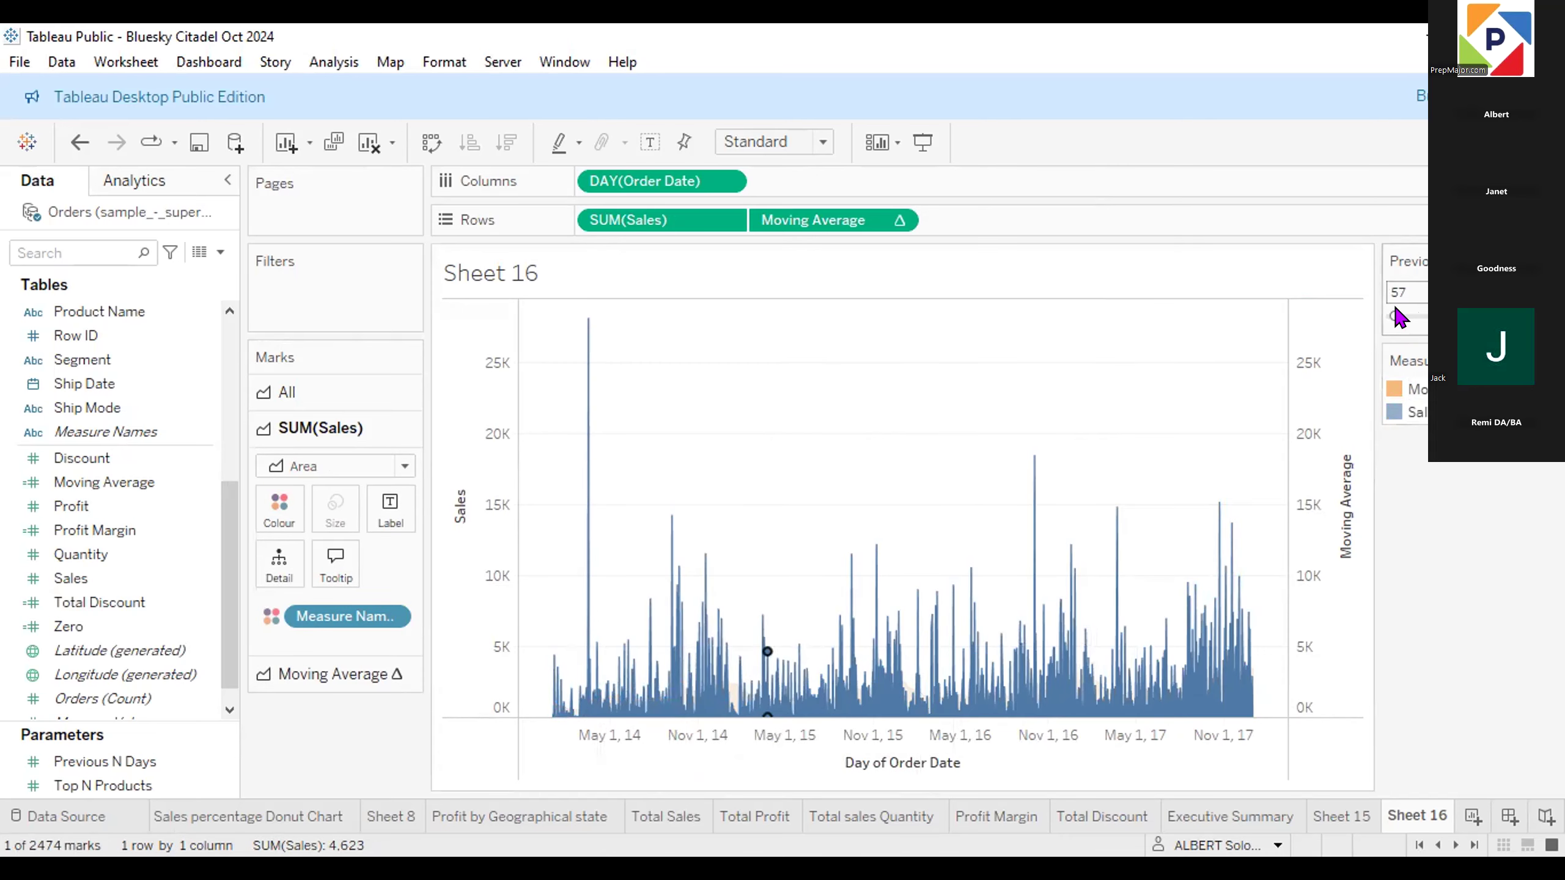
left_click(957, 448)
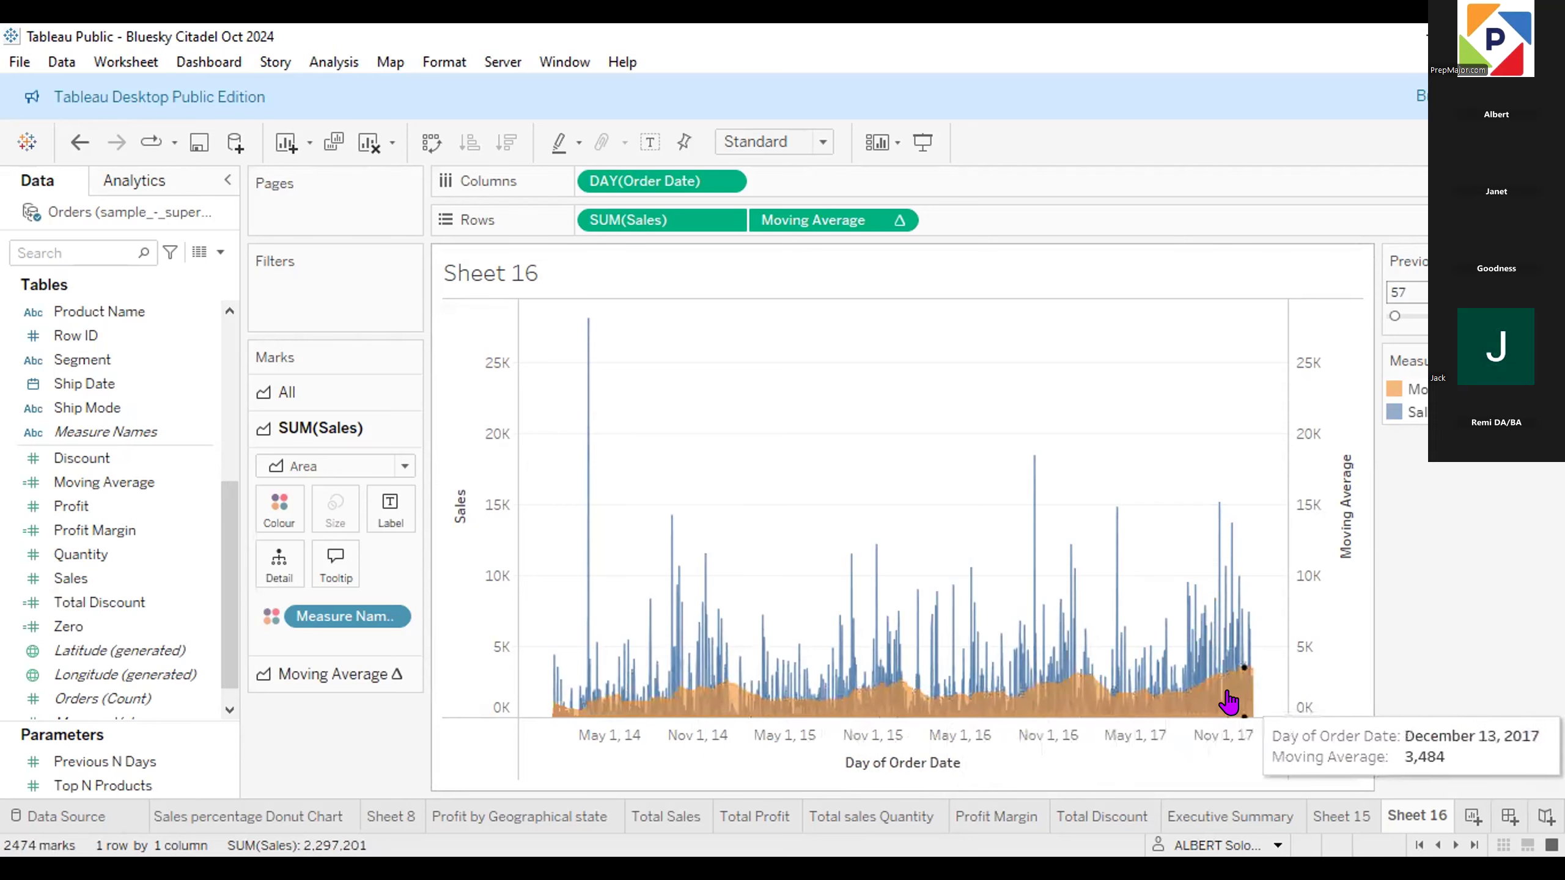
Hide the headers of both the Moving Average axis and the Sales axis.
right_click(1324, 554)
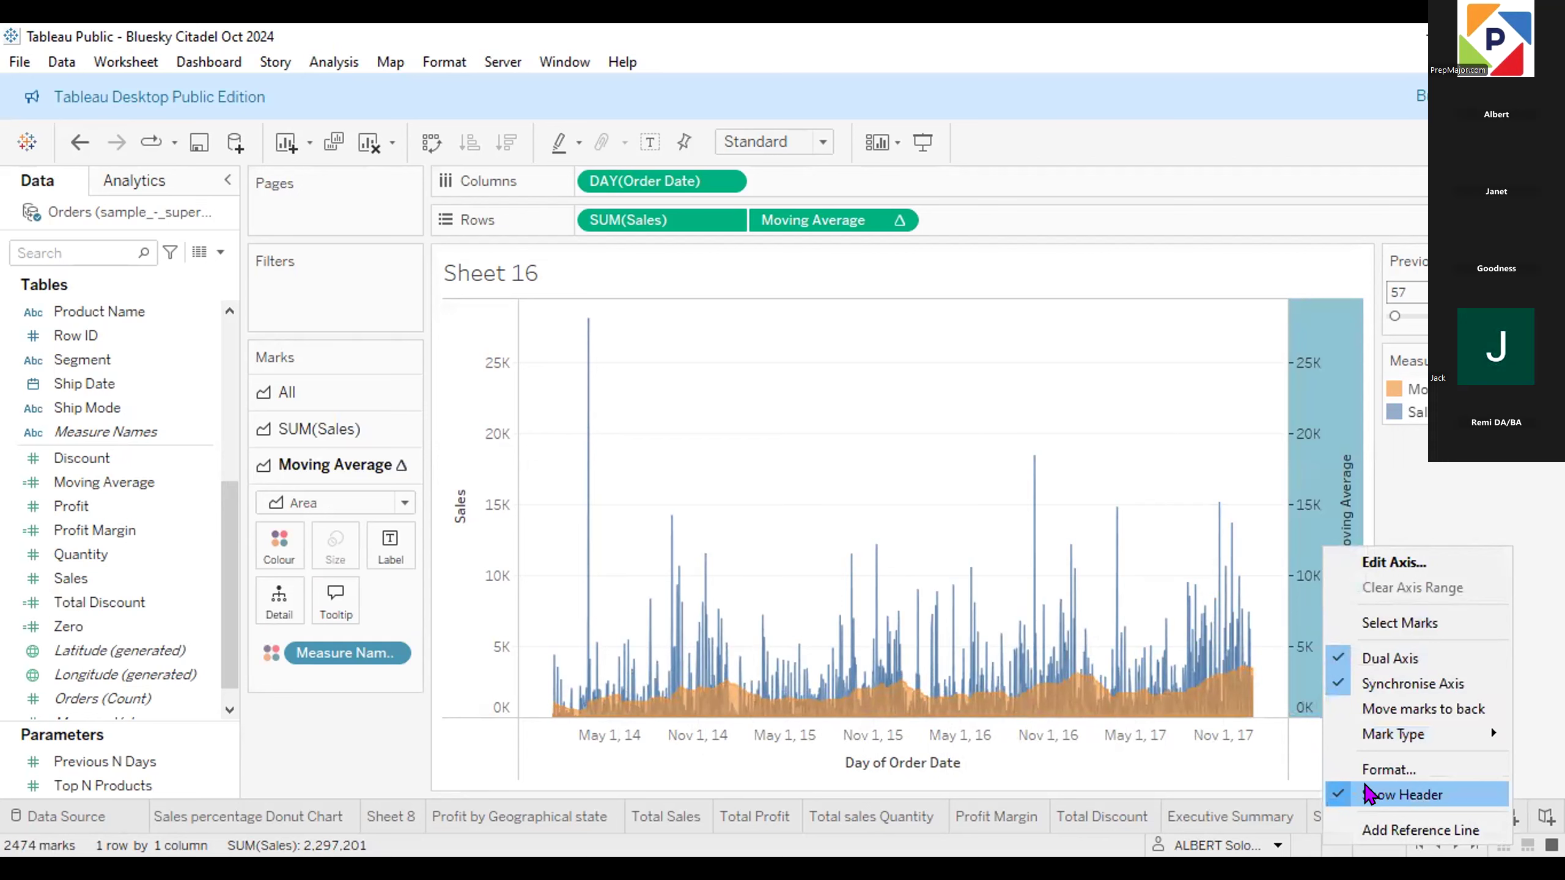
left_click(1366, 795)
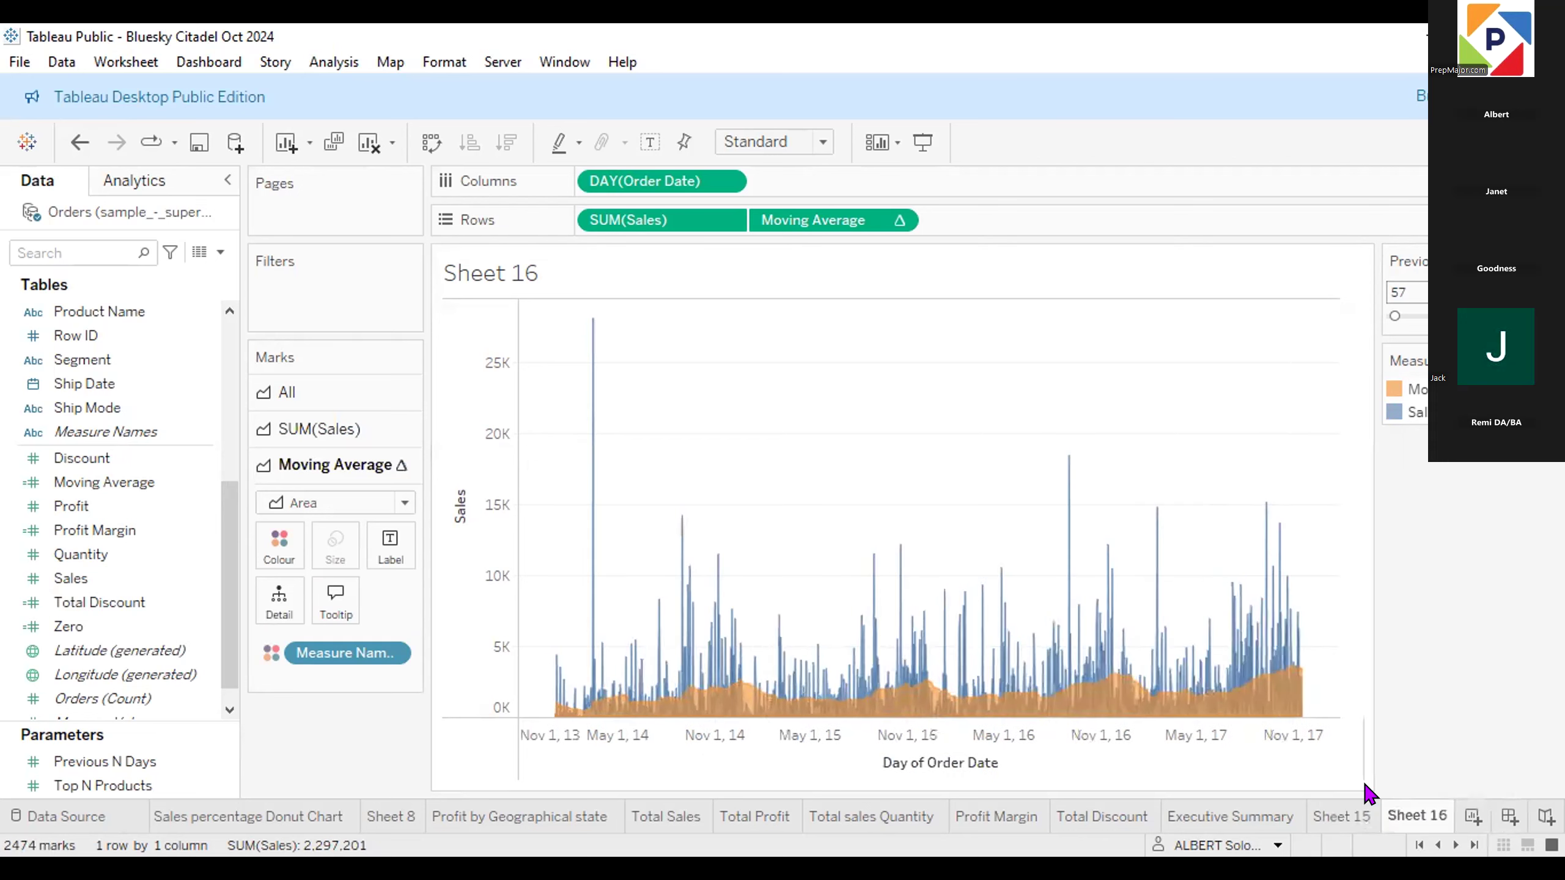
right_click(492, 497)
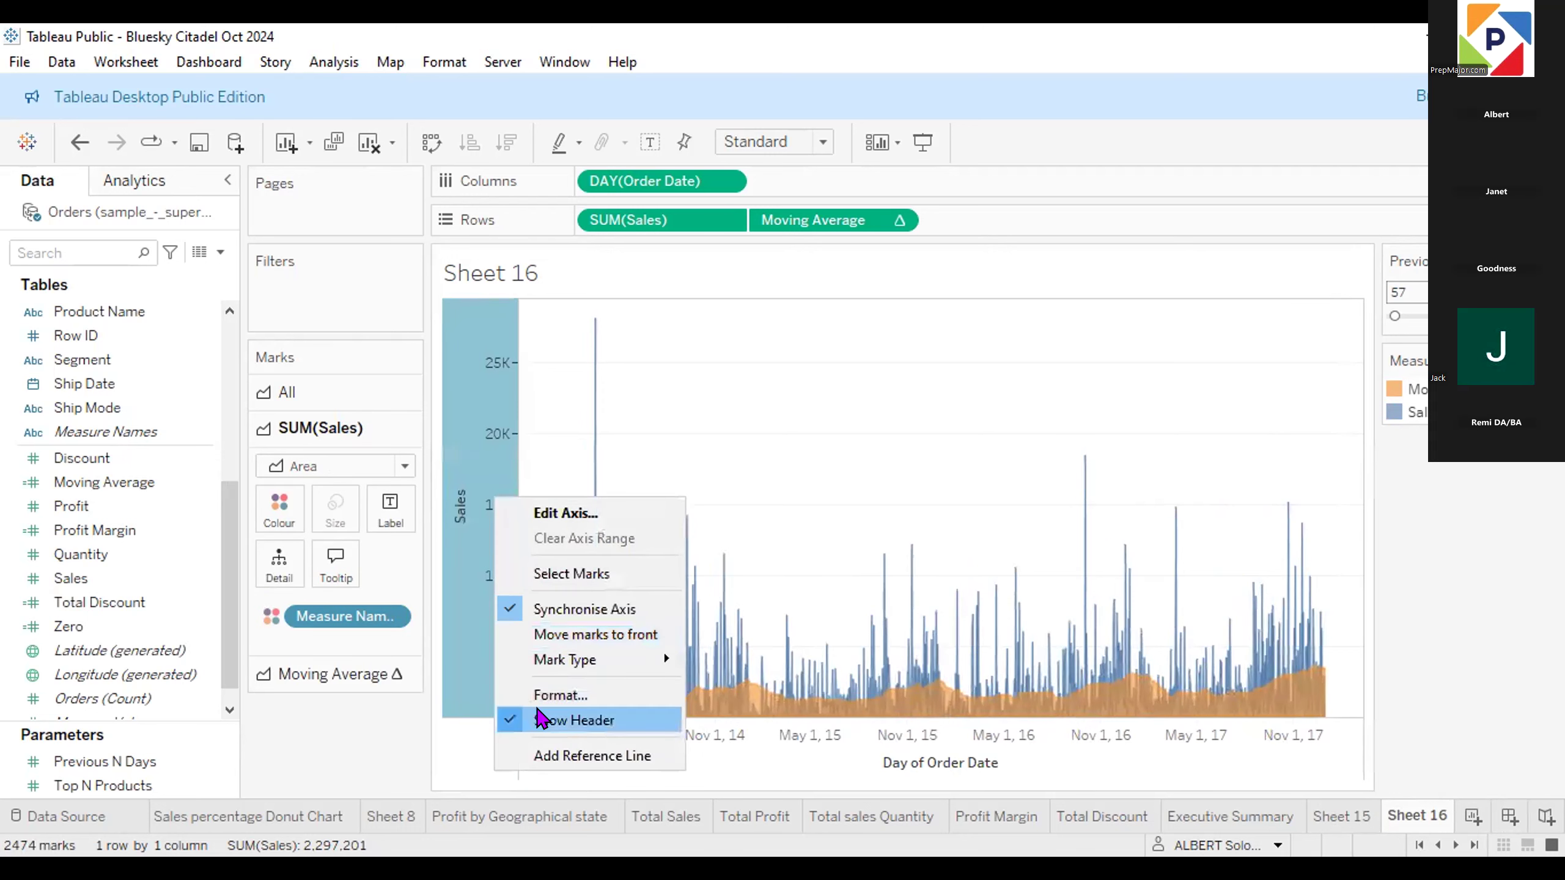
left_click(541, 718)
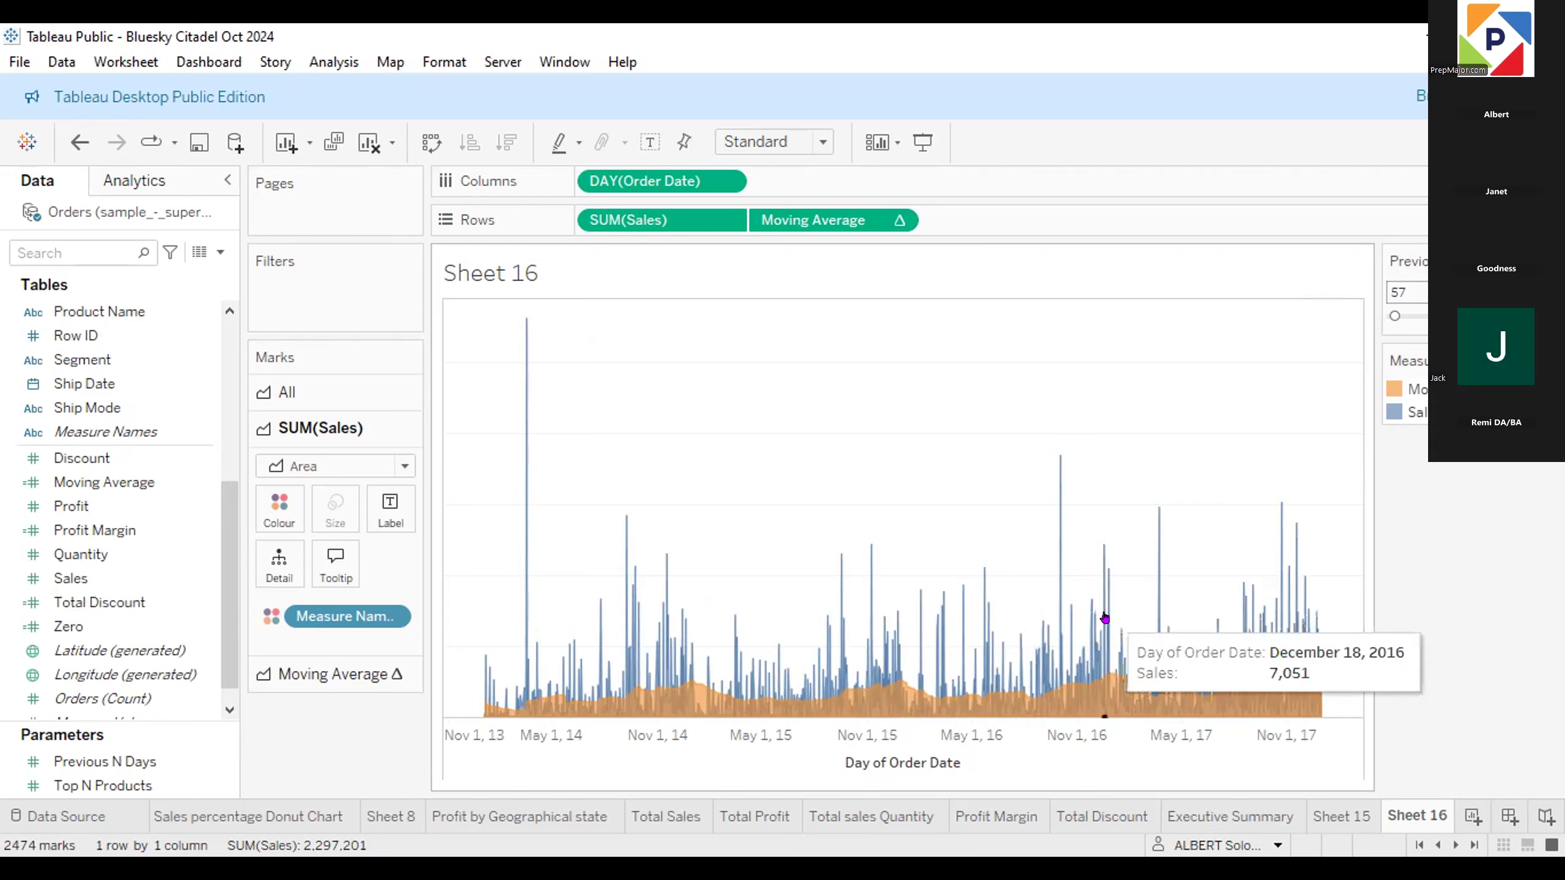
Rename Sheet 15 as Top Sales Product.
left_click(1343, 817)
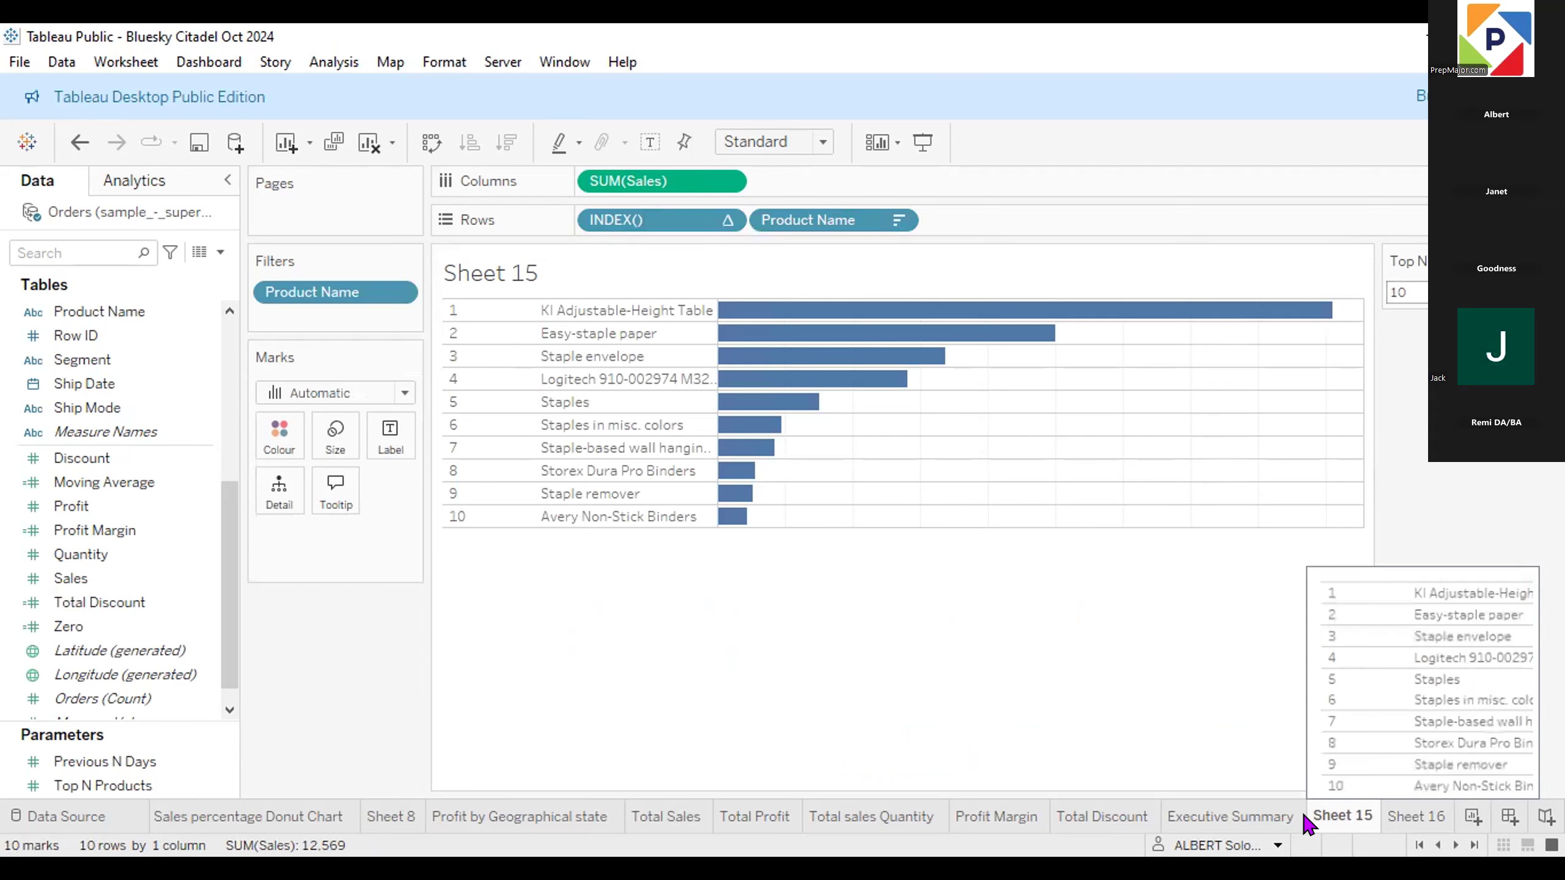
double_click(1345, 808)
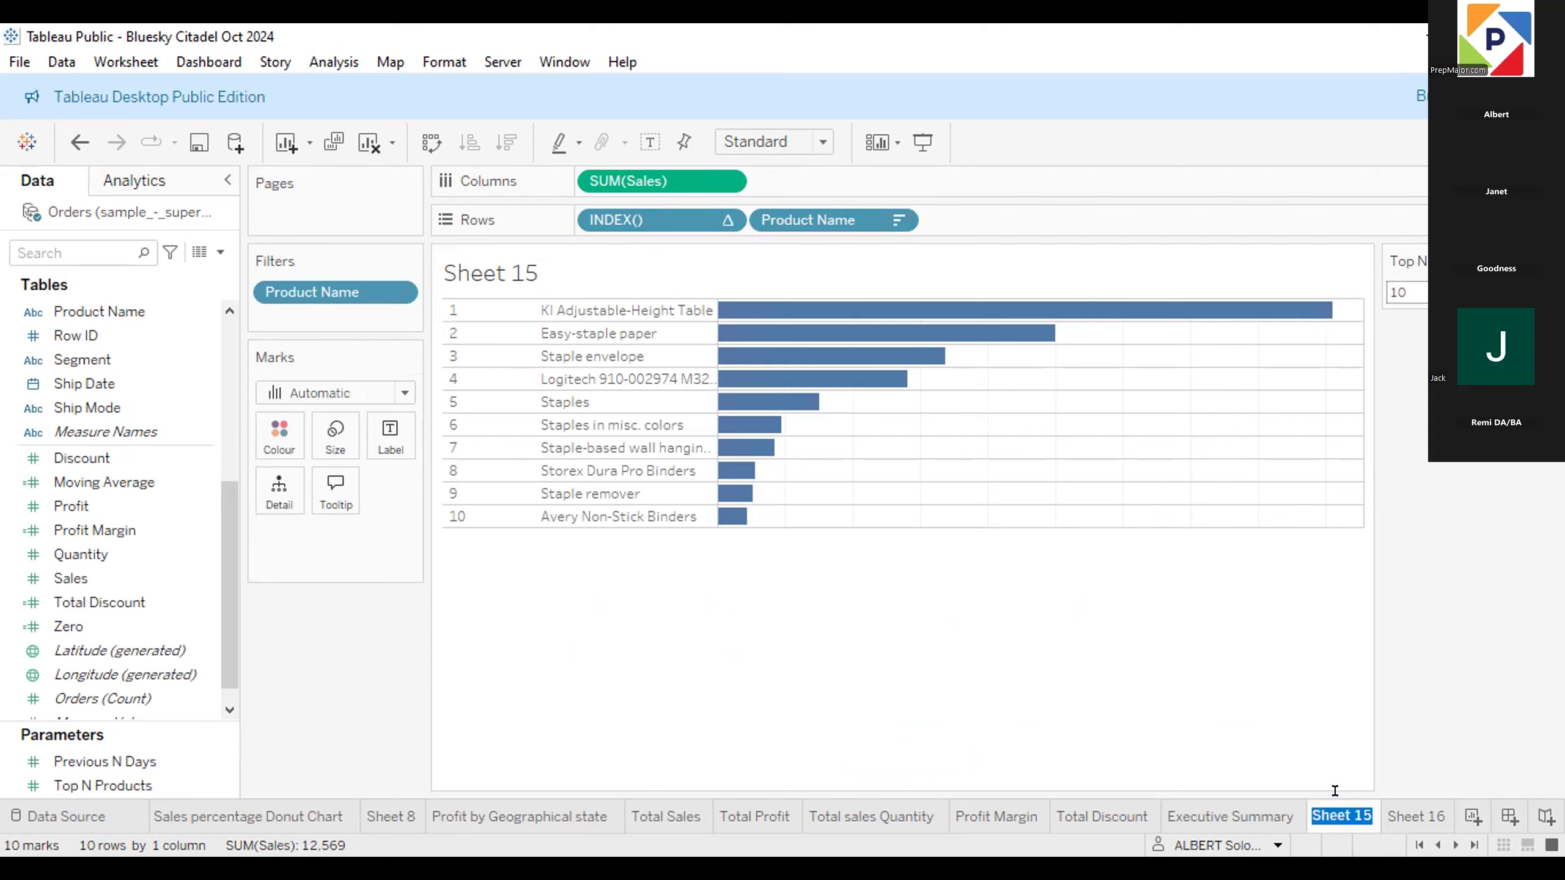
type("Top SAl")
key("BackSpace")
key("BackSpace")
type("ales P")
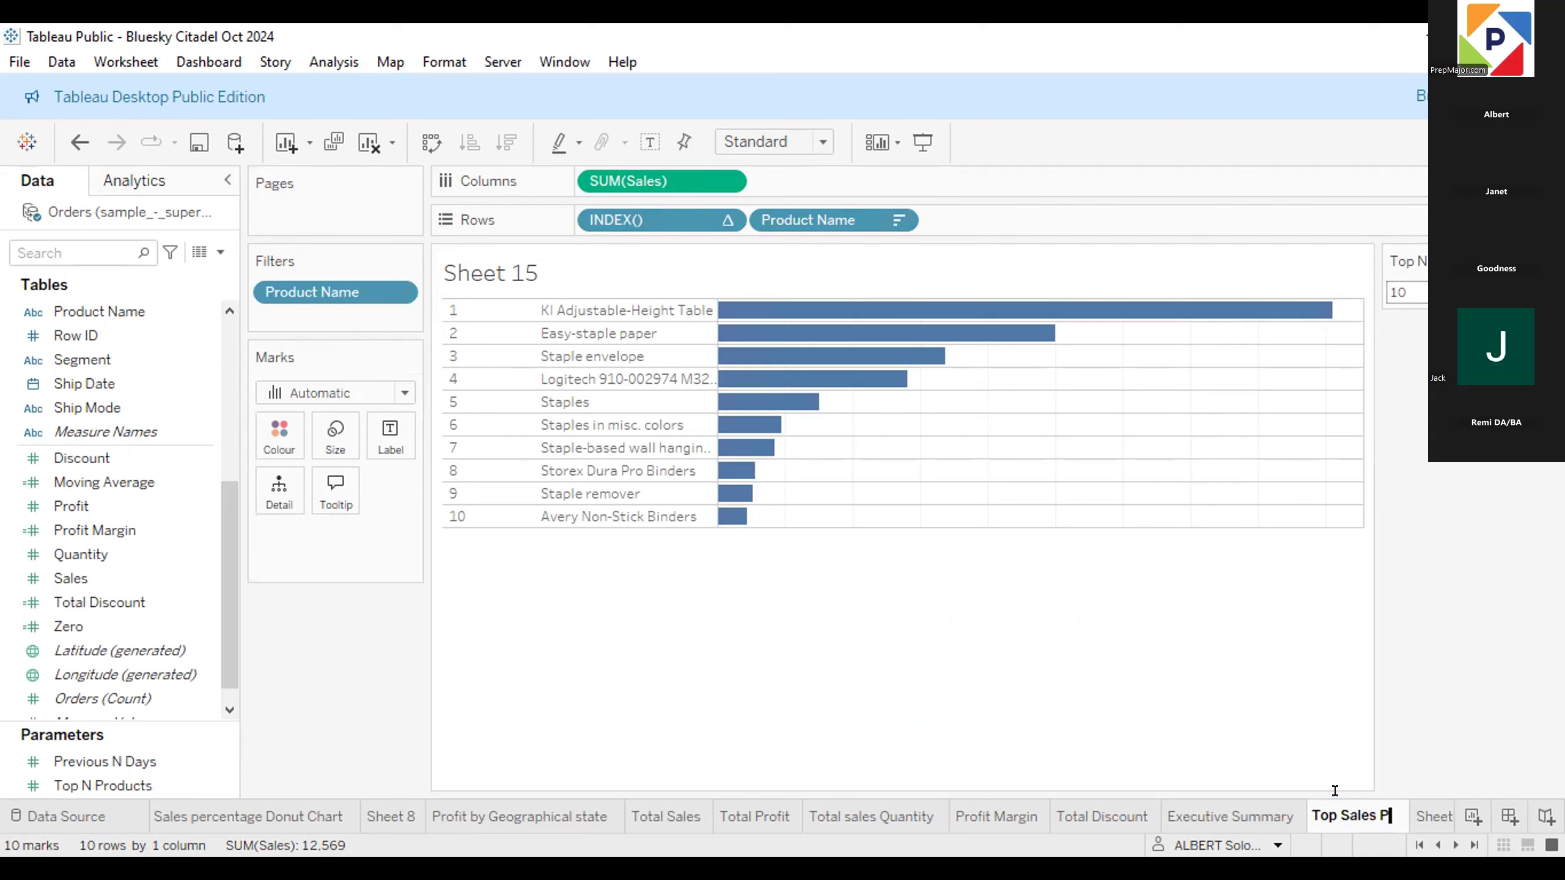
type("roduct")
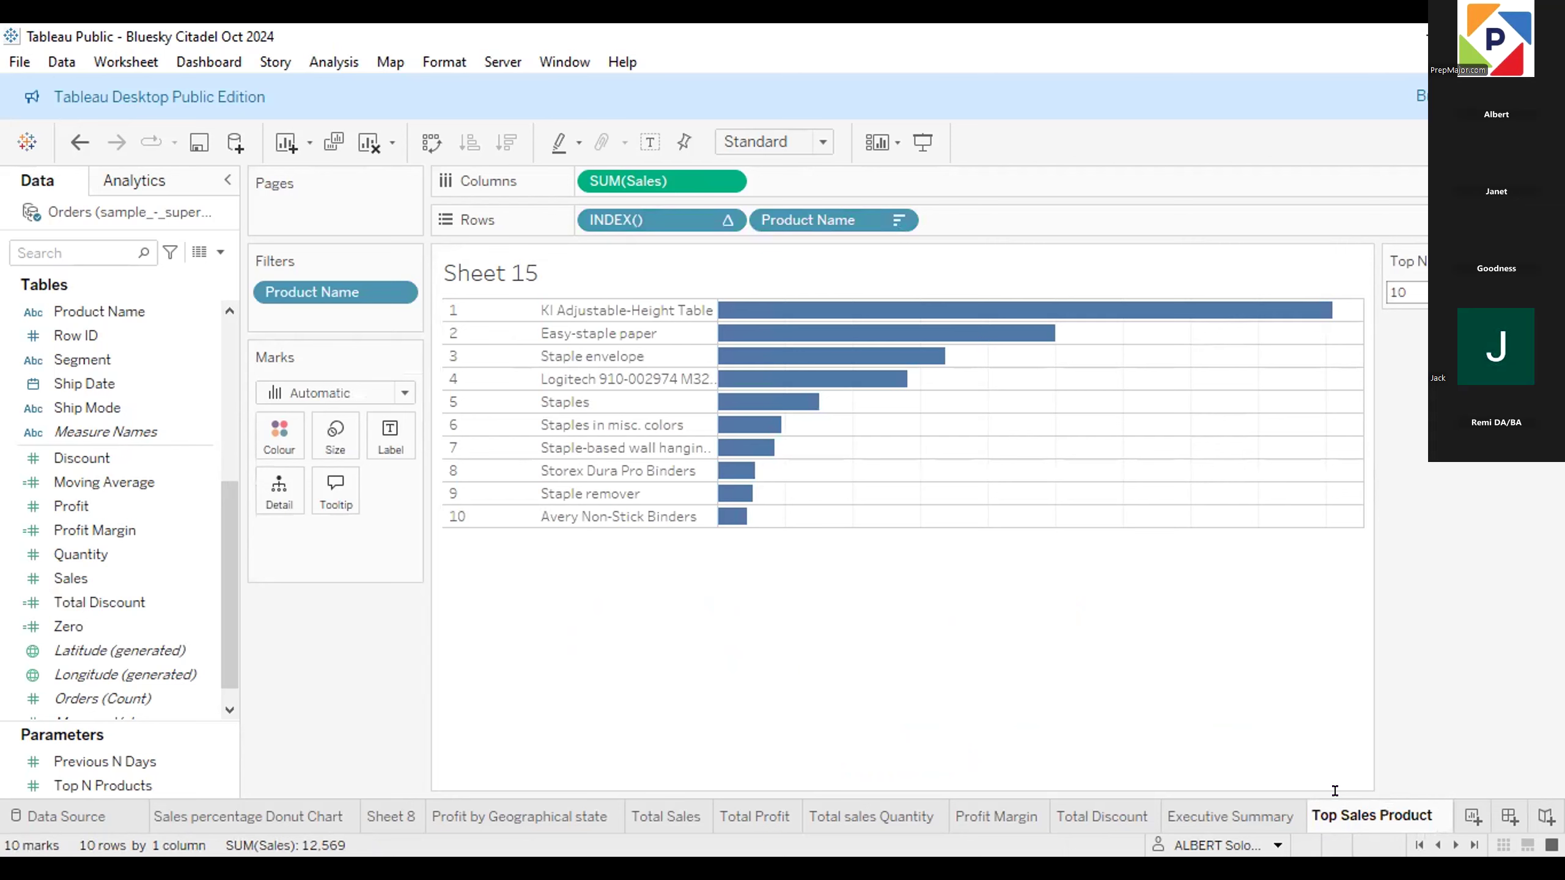
key("Return")
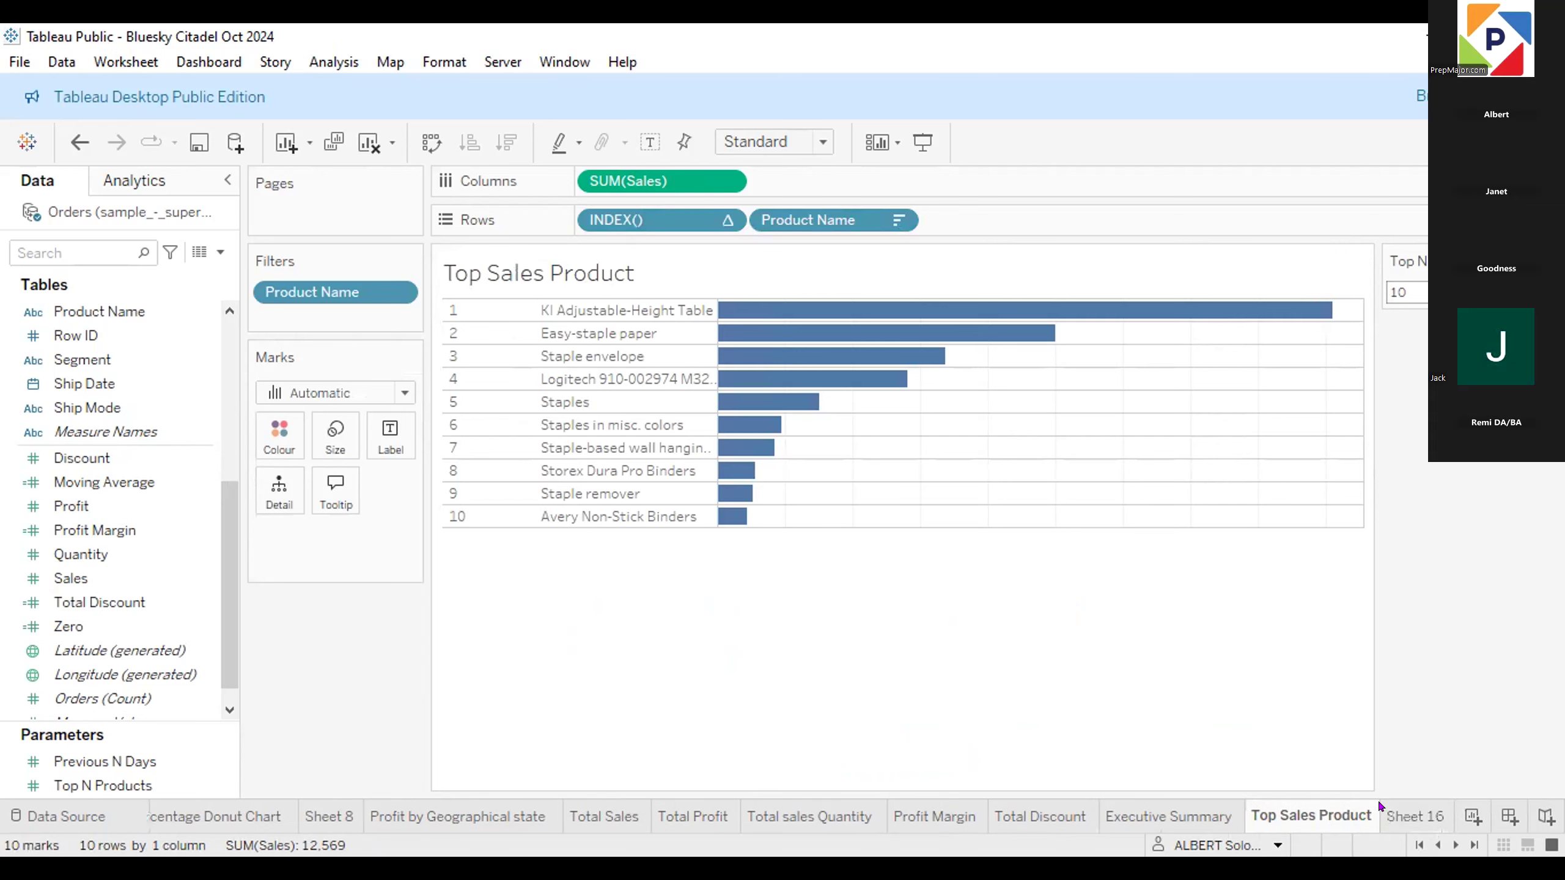
Rename Sheet 16 as Average Sales.
left_click(1399, 806)
double_click(1415, 807)
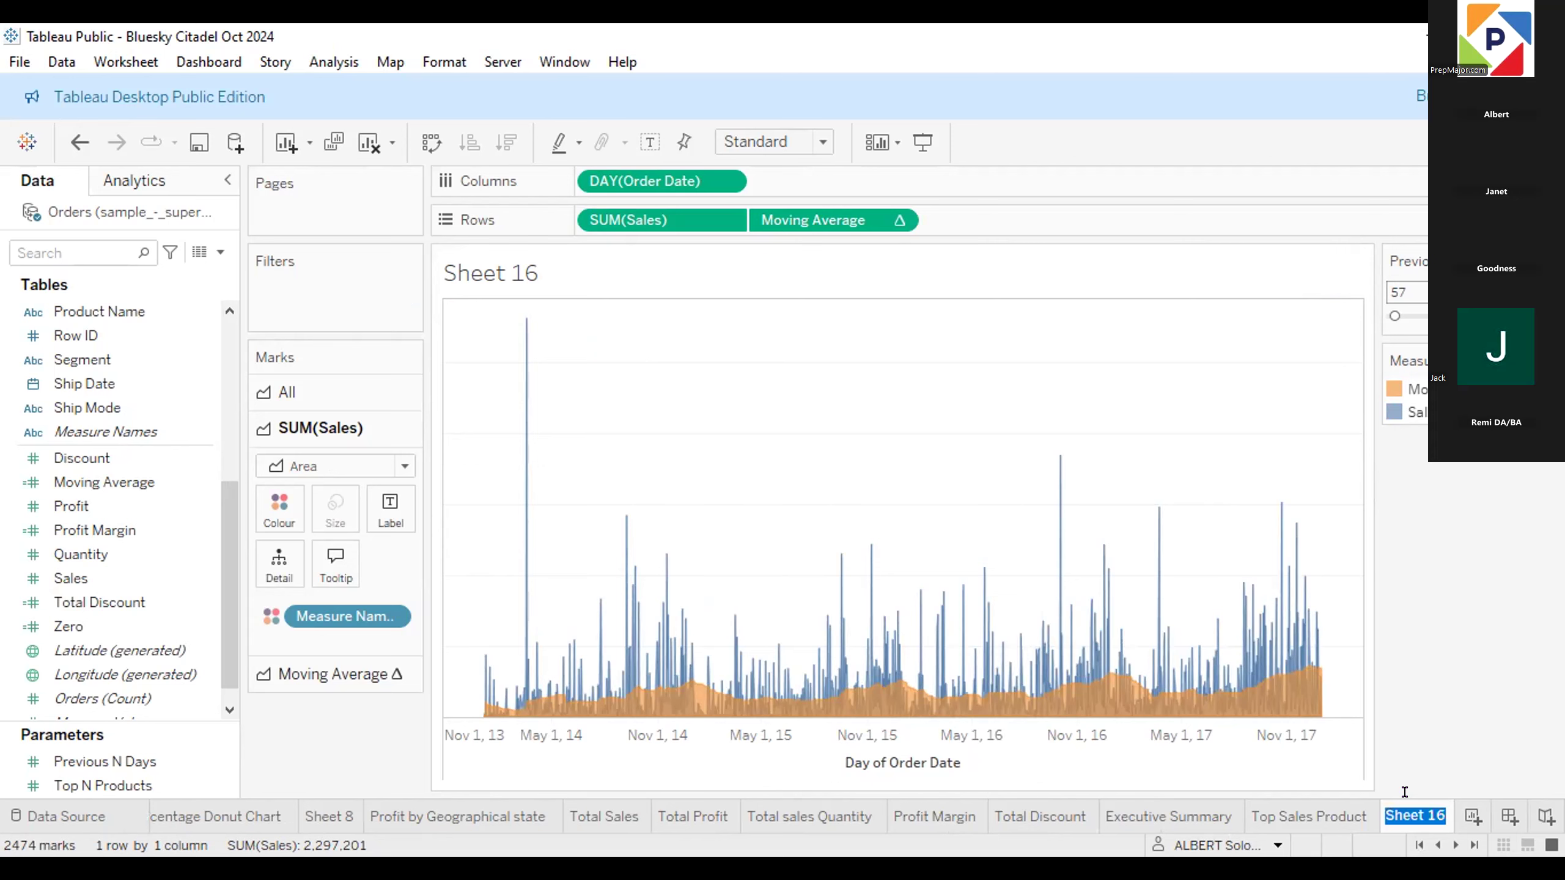
type("Average Sales")
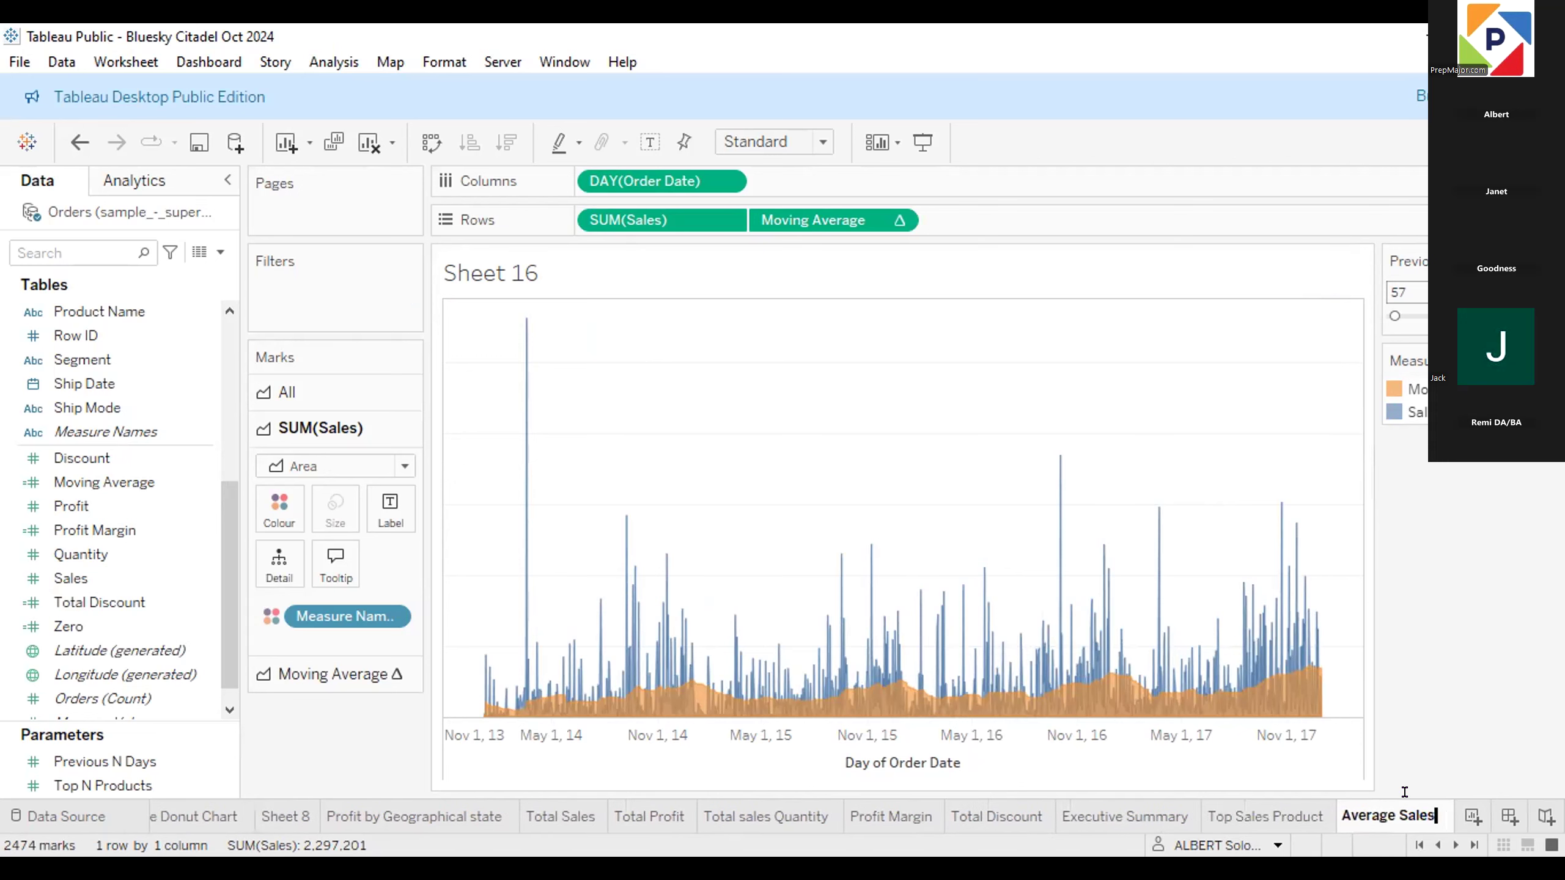
key("Return")
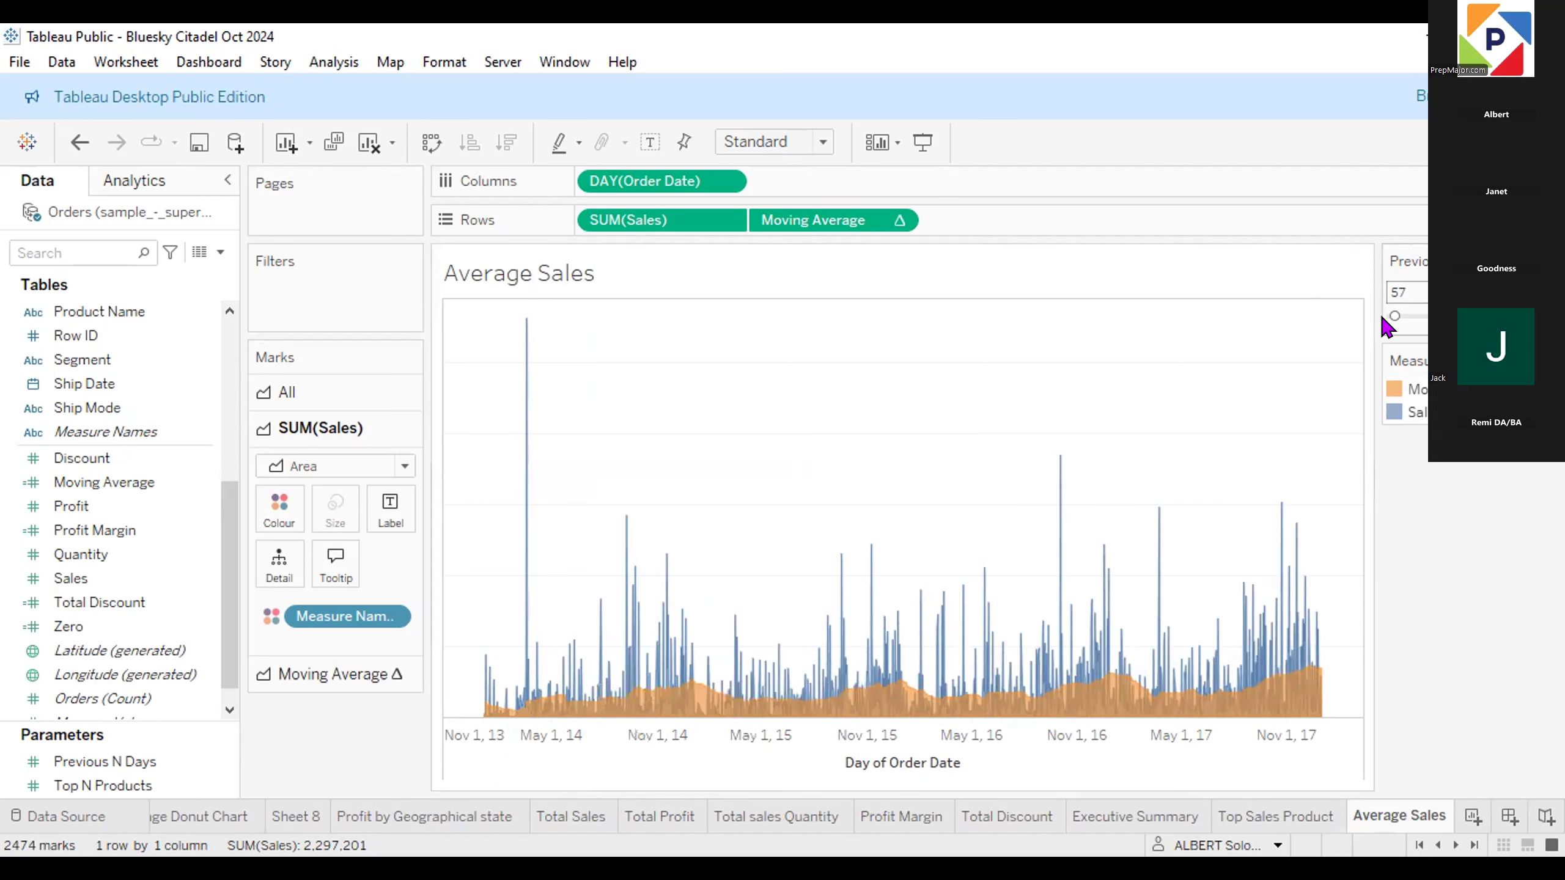
Raise the Previous N Days parameter to 1,850 and bring up the mark settings shared by all measures.
left_click_drag(1394, 315, 1489, 316)
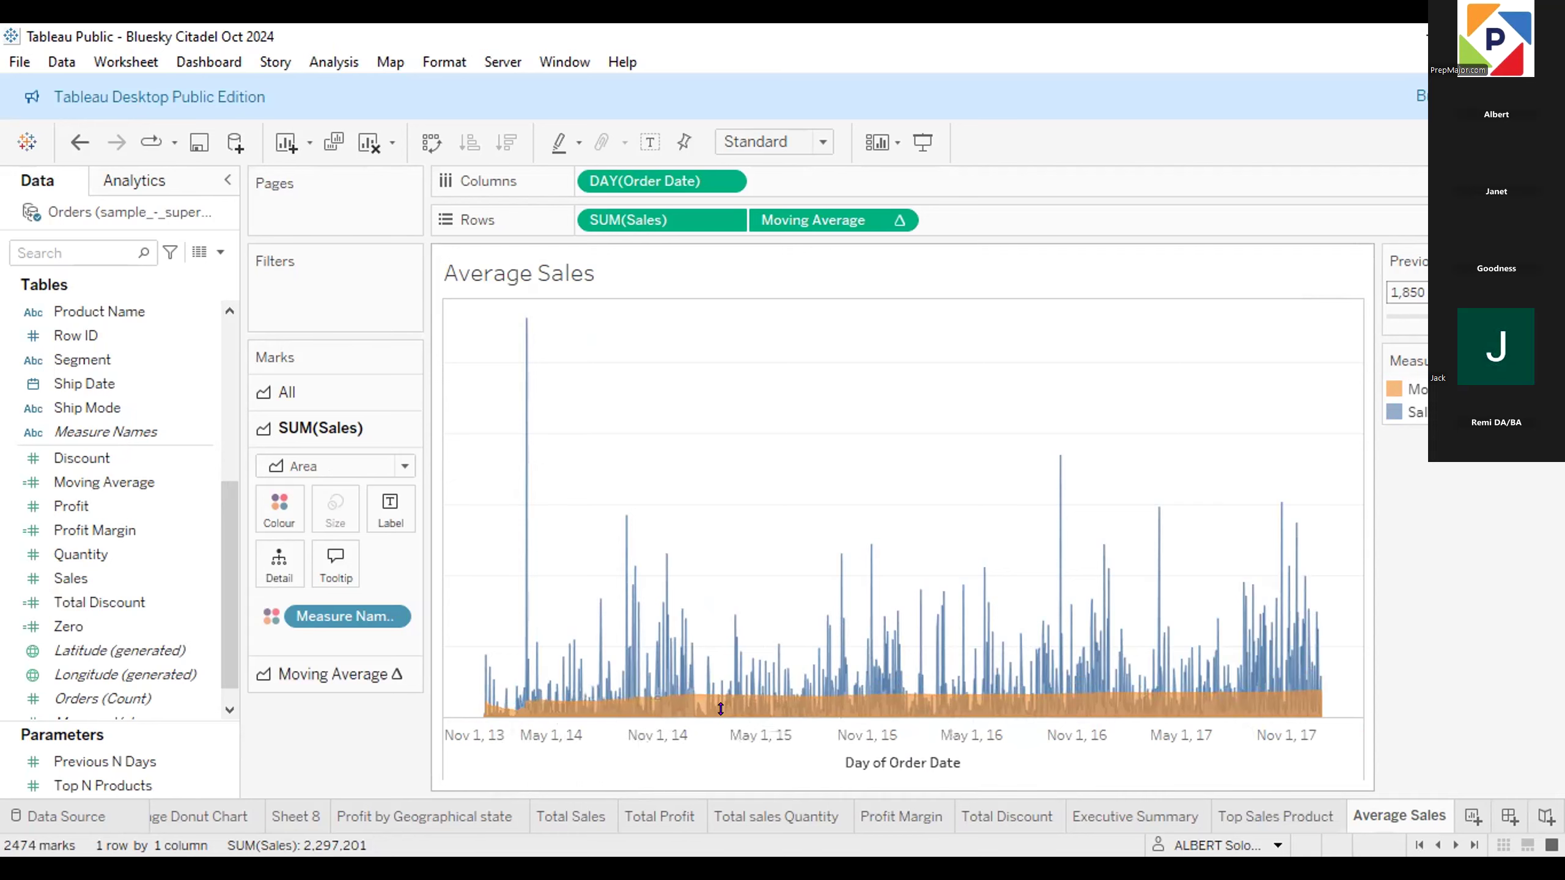
mouse_move(759, 709)
left_click(61, 763)
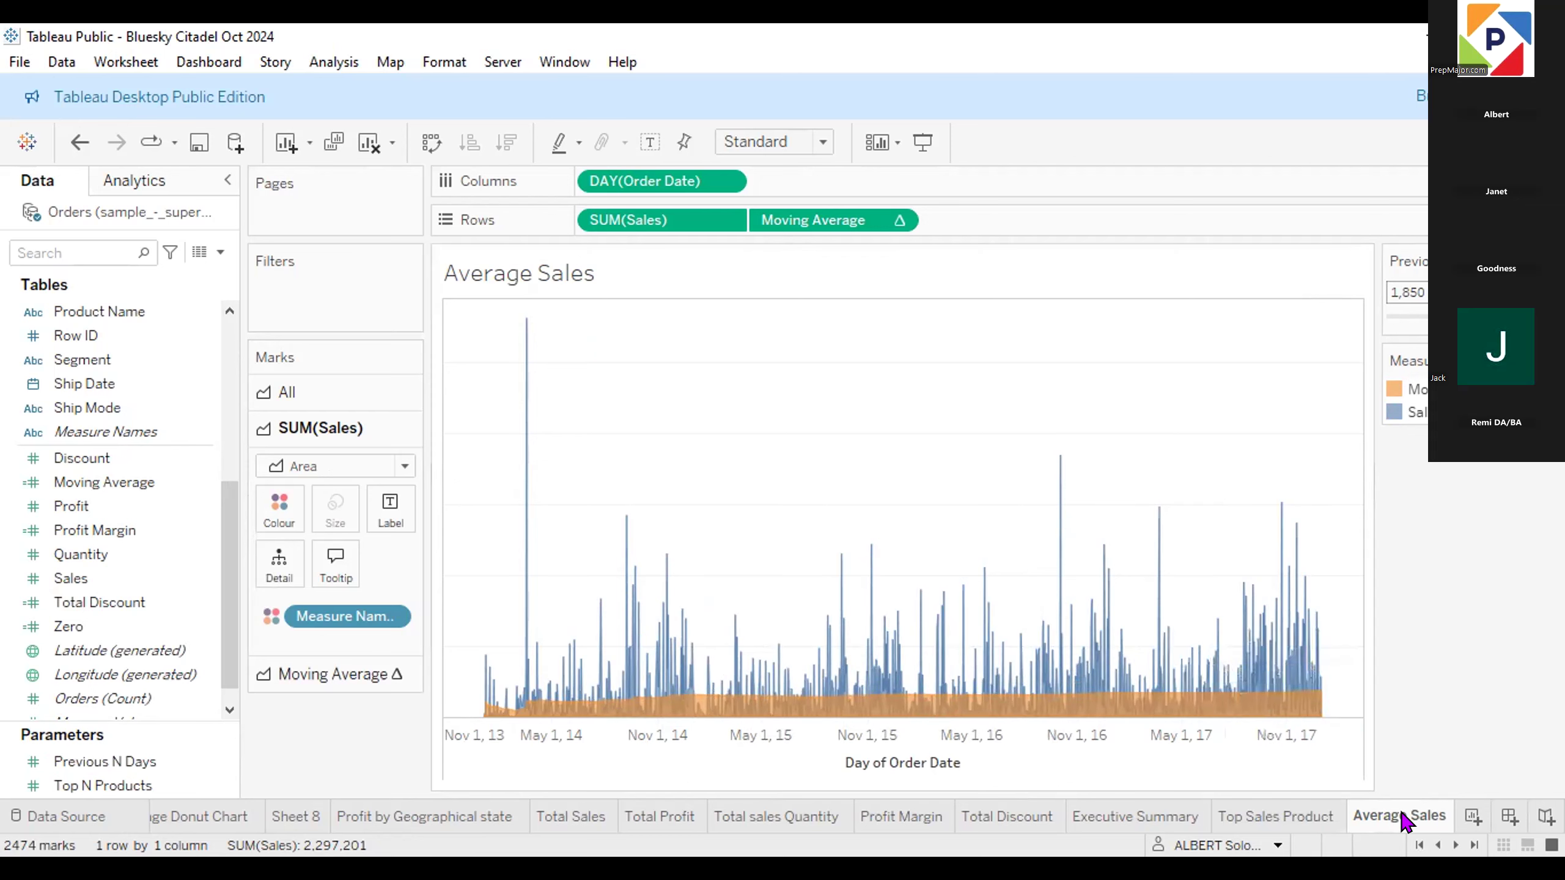
mouse_move(1403, 821)
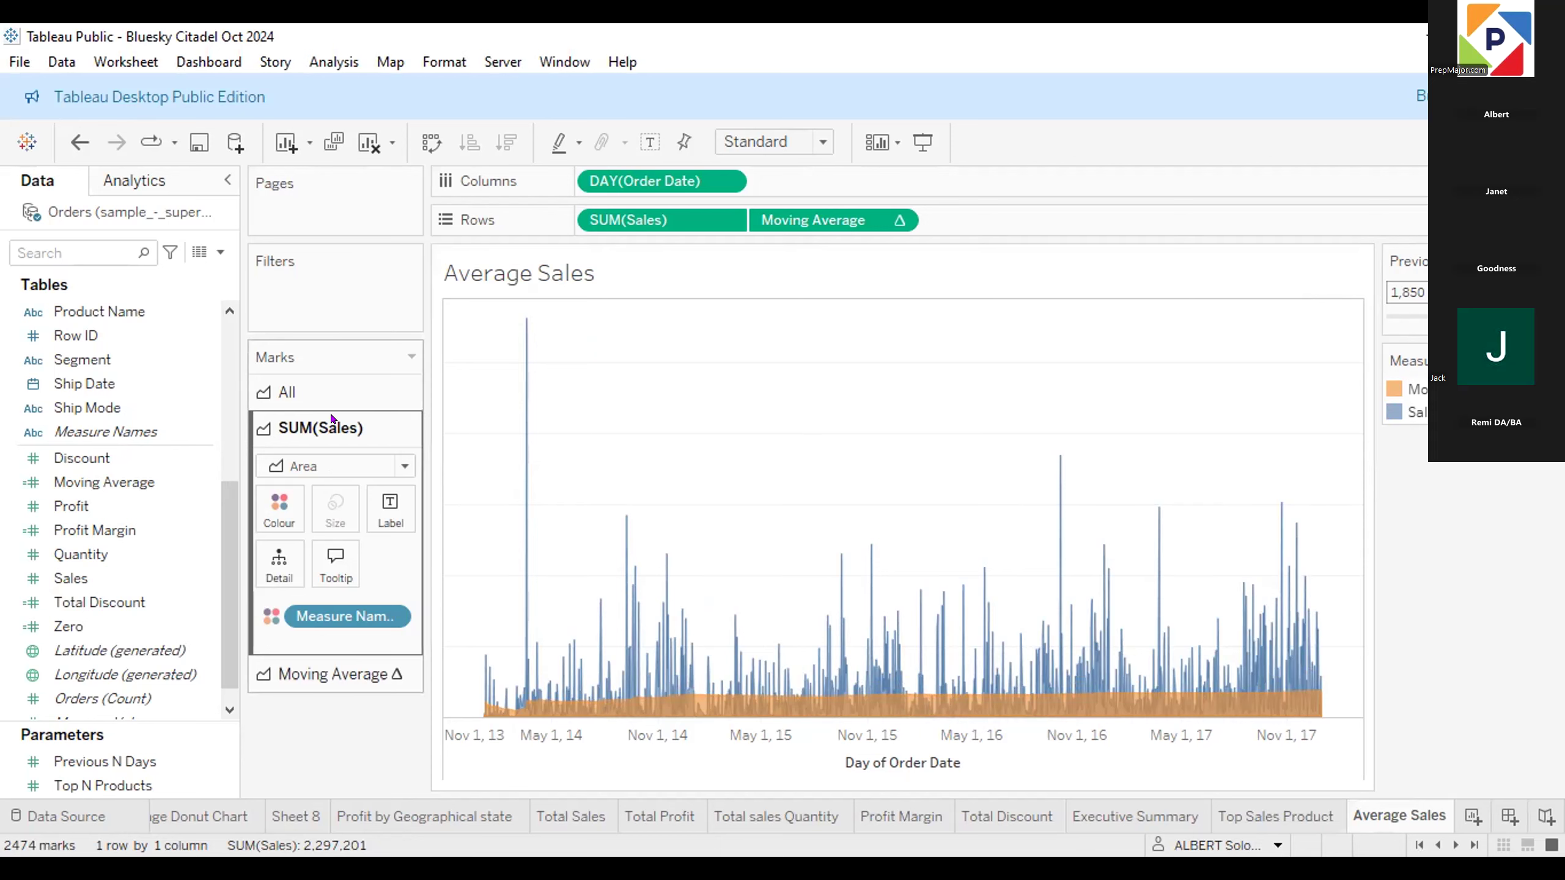
left_click(329, 384)
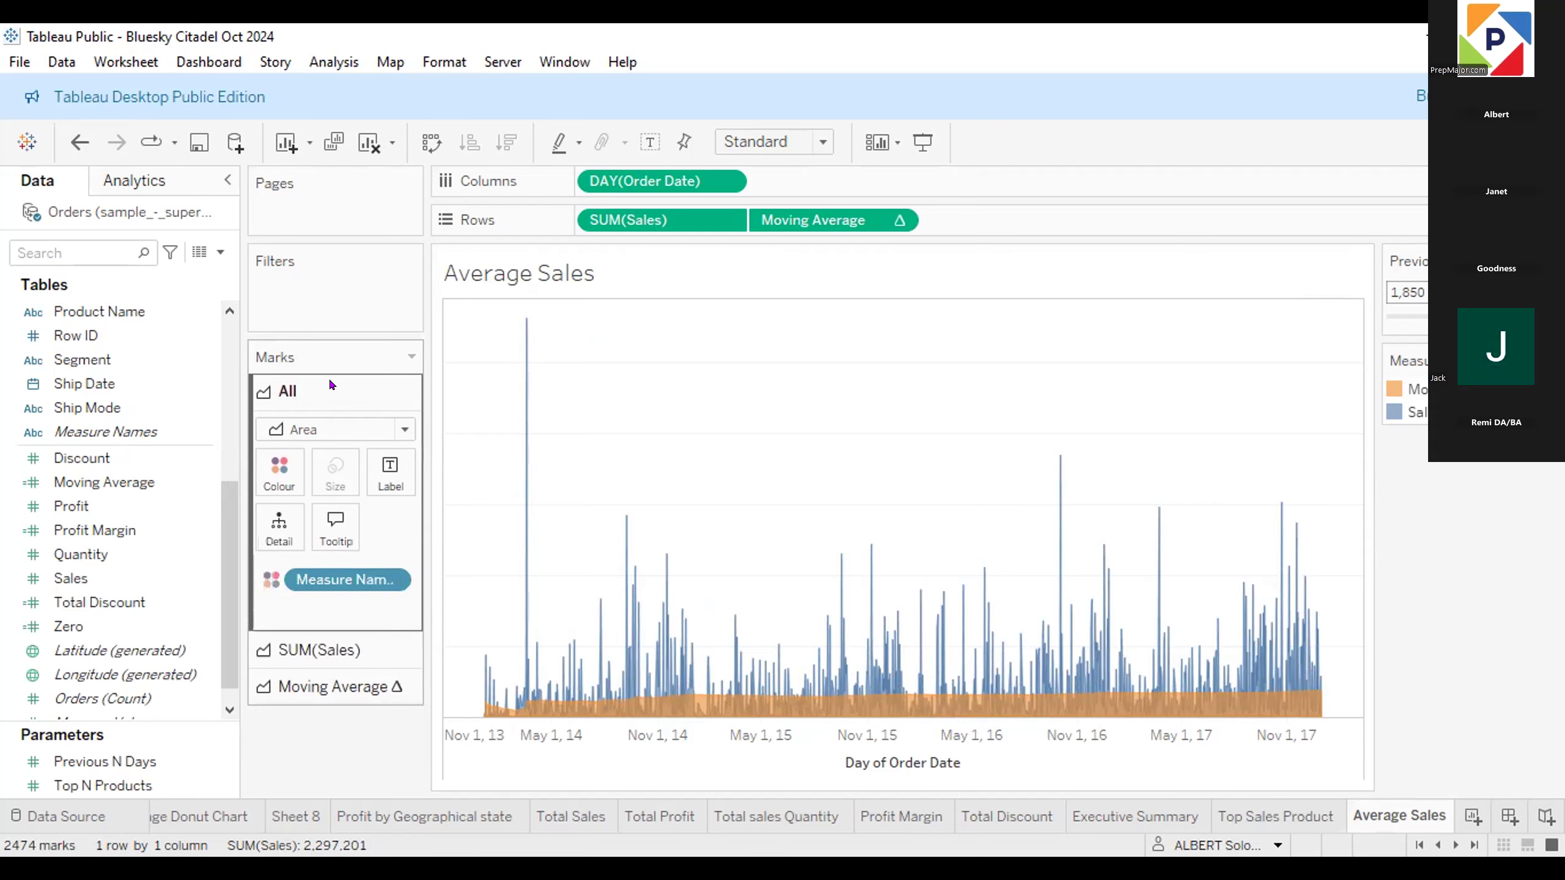